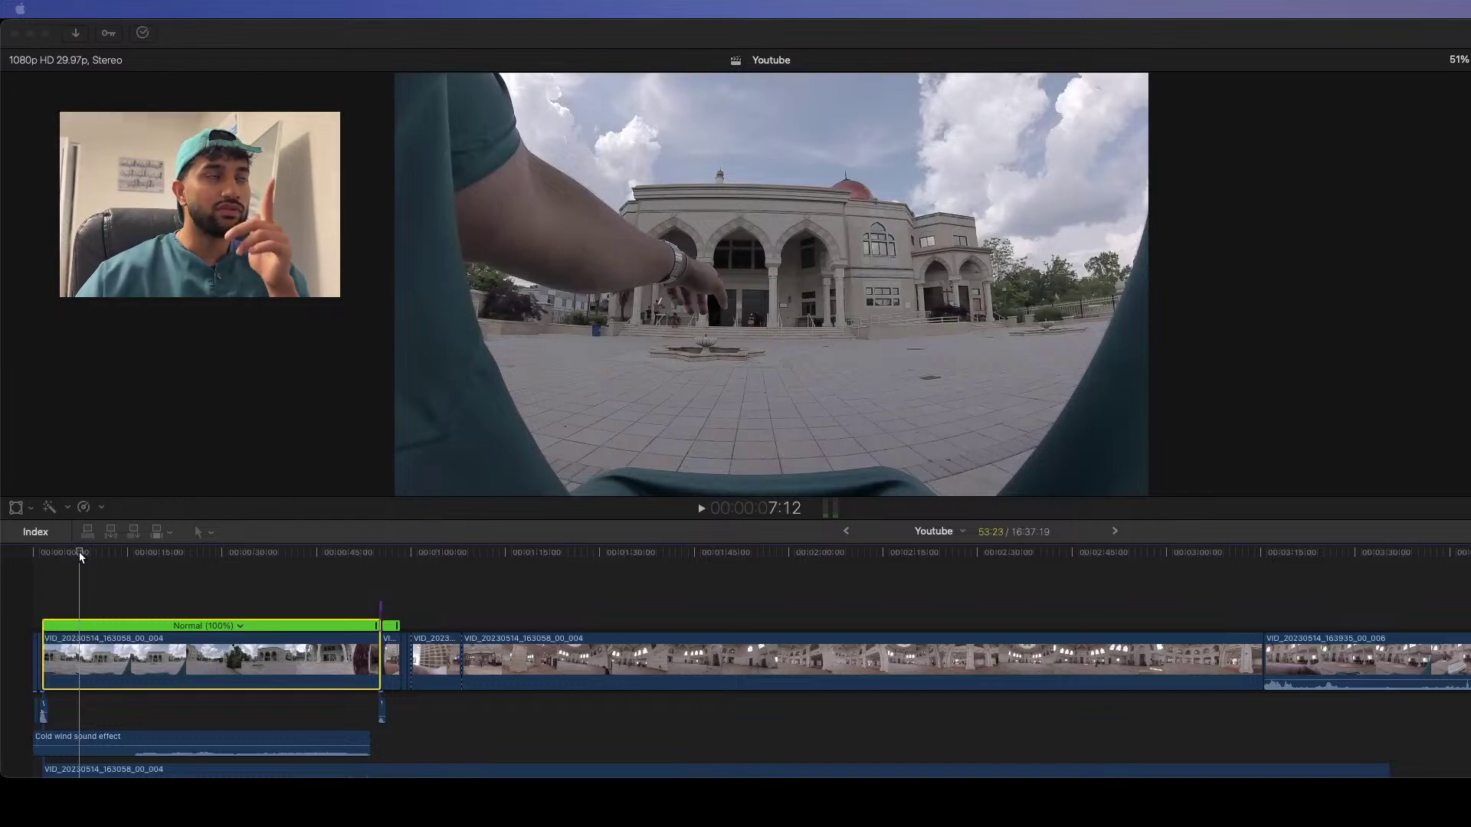
# - Play back the opening exterior clip, checking its start and the transition at the entrance door
pyautogui.moveTo(78, 552); pyautogui.dragTo(51, 551)
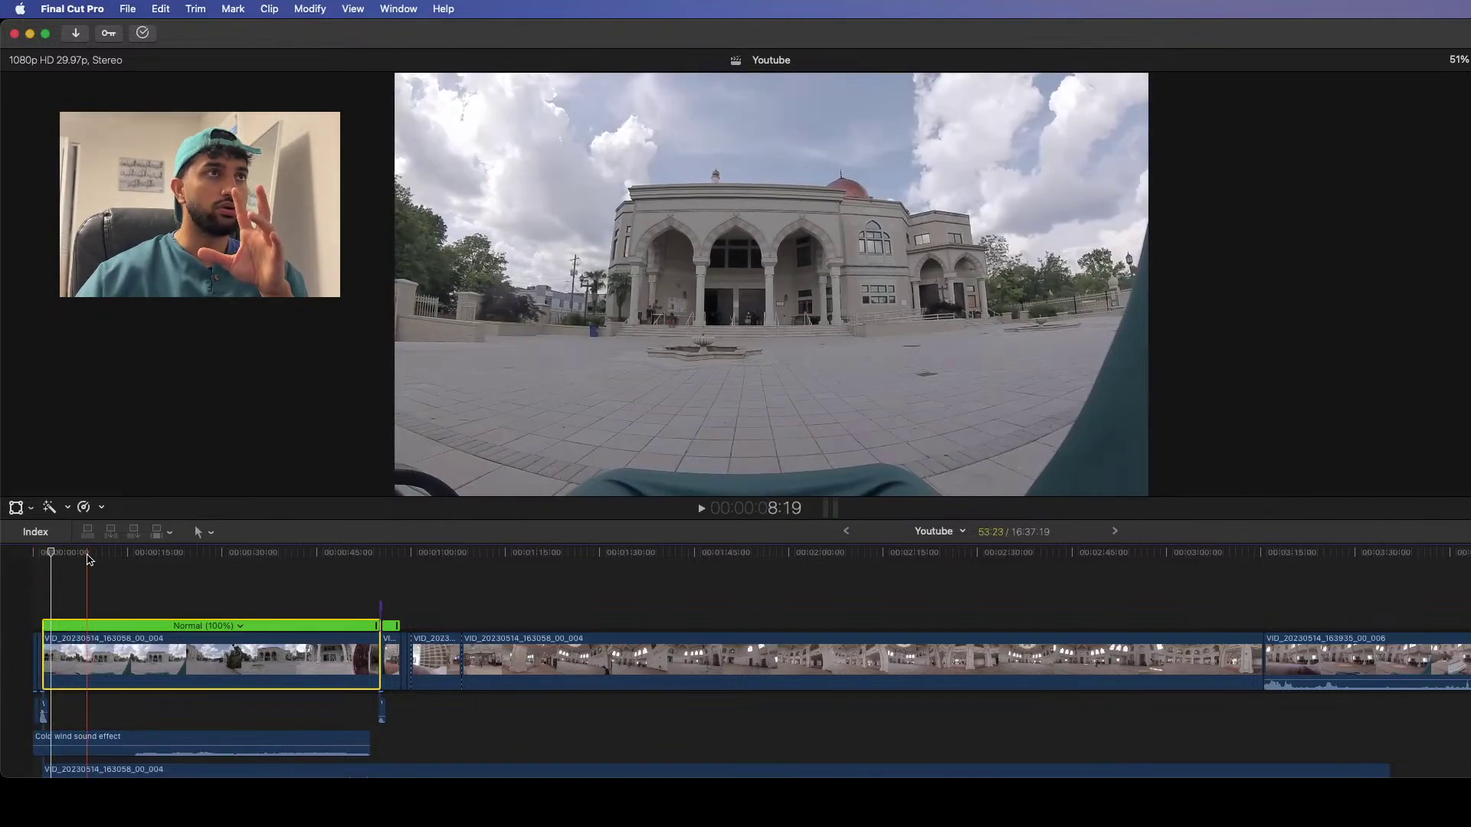
pyautogui.click(82, 555)
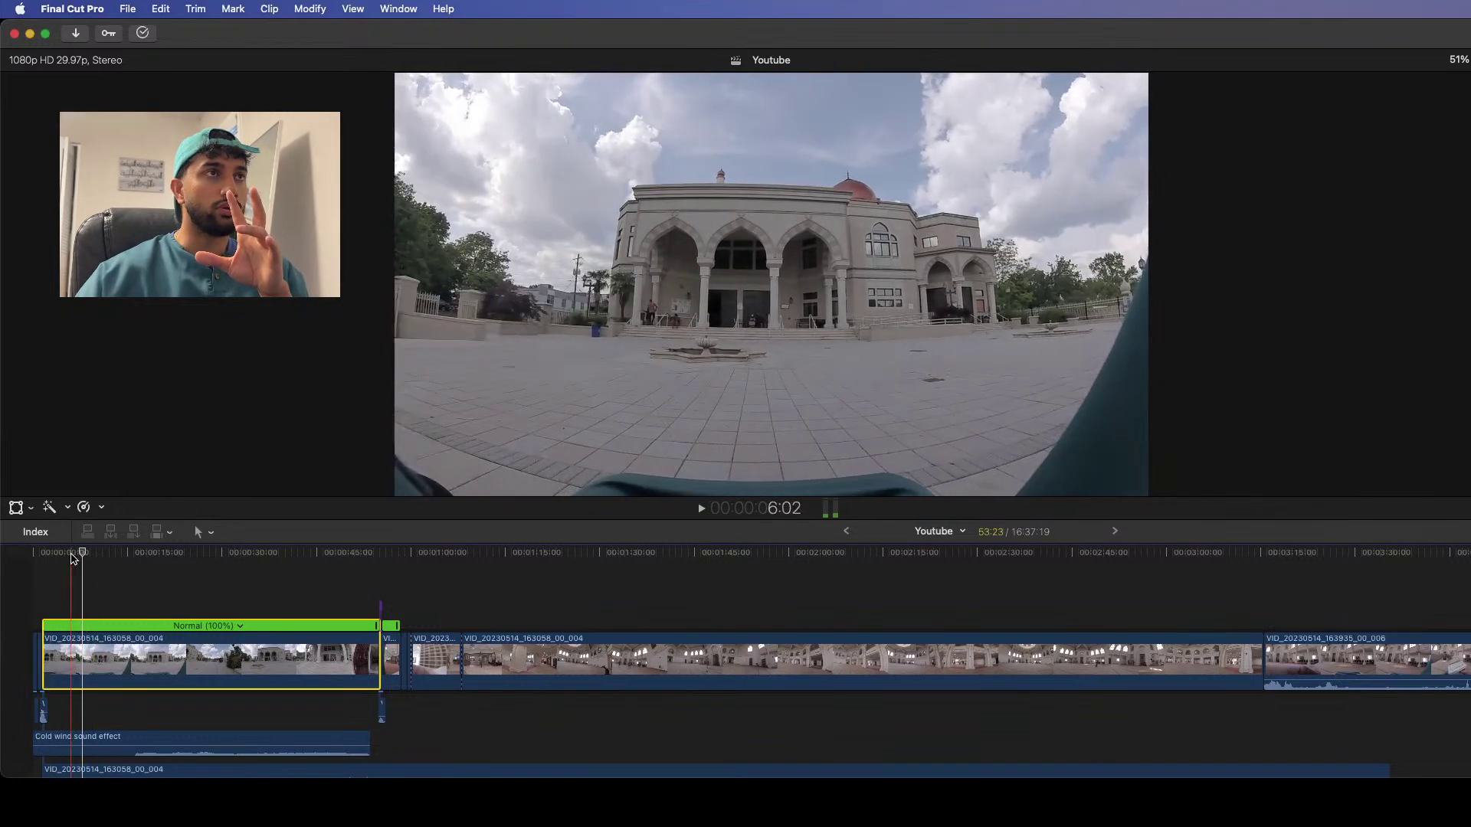
pyautogui.click(78, 557)
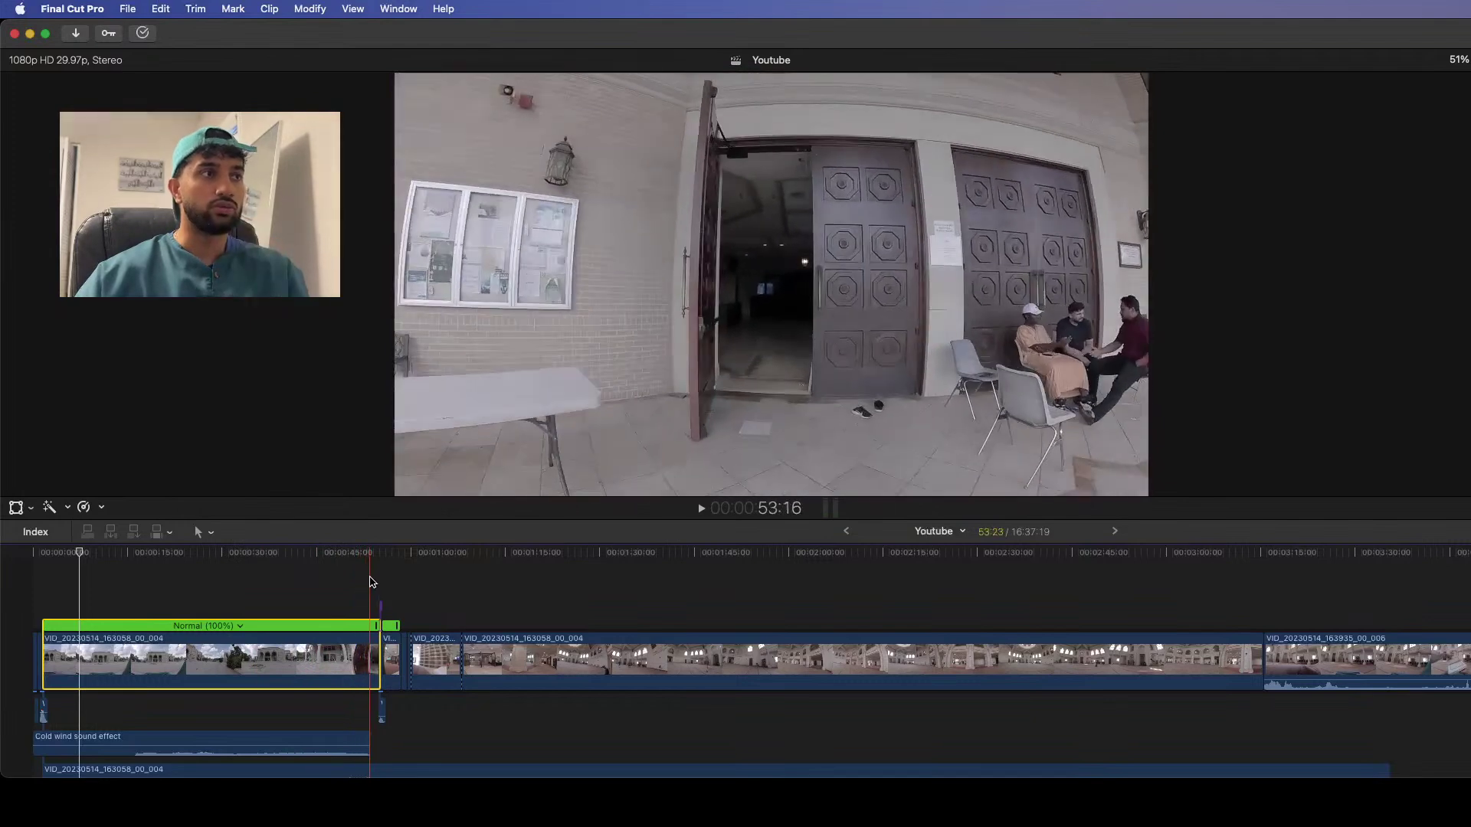
pyautogui.click(382, 582)
pyautogui.press('space')
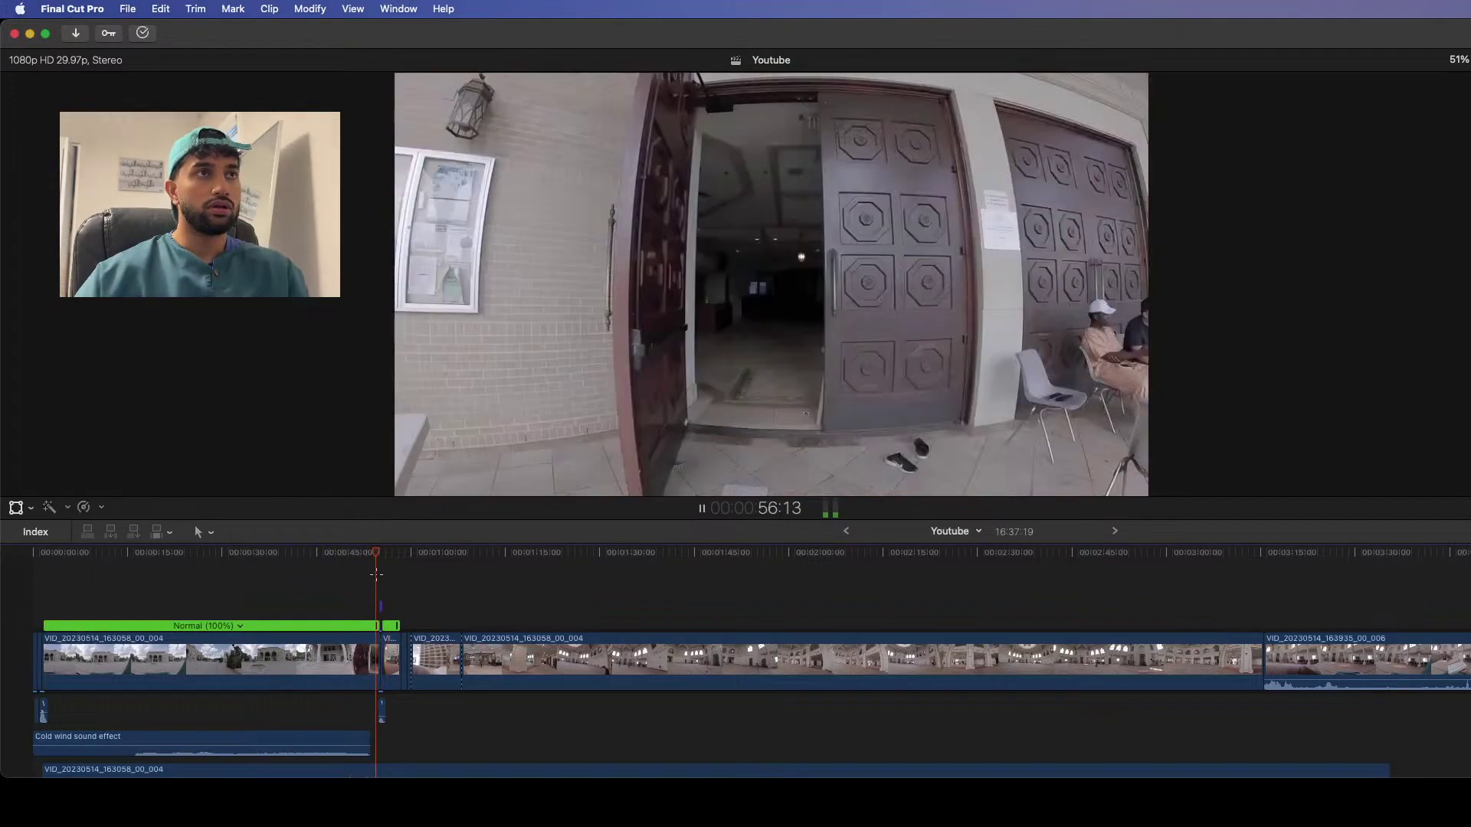
pyautogui.click(377, 576)
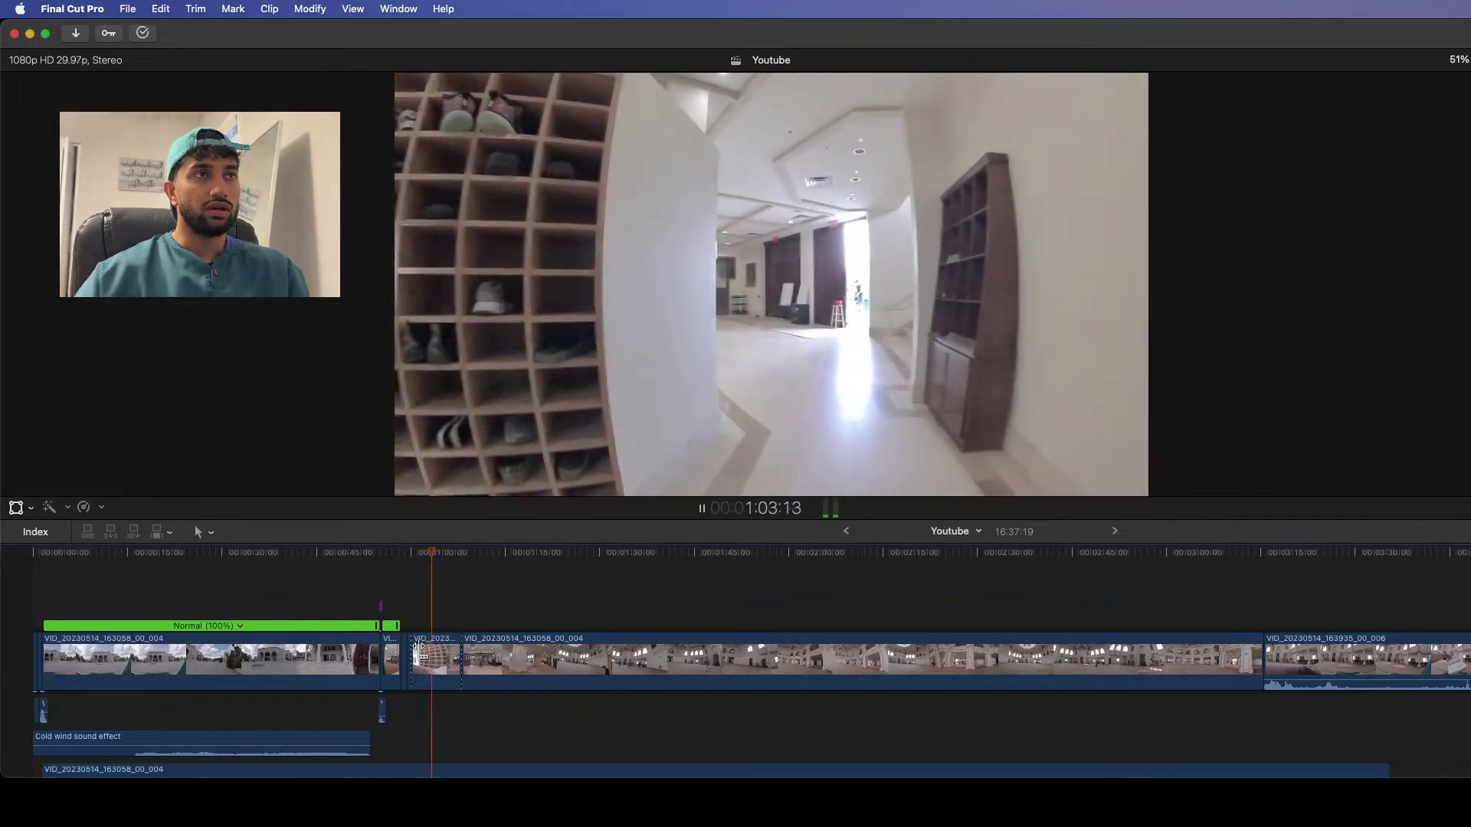
# - Delete the short shoe-rack clip after the entrance transition and play back the new join
pyautogui.click(446, 662)
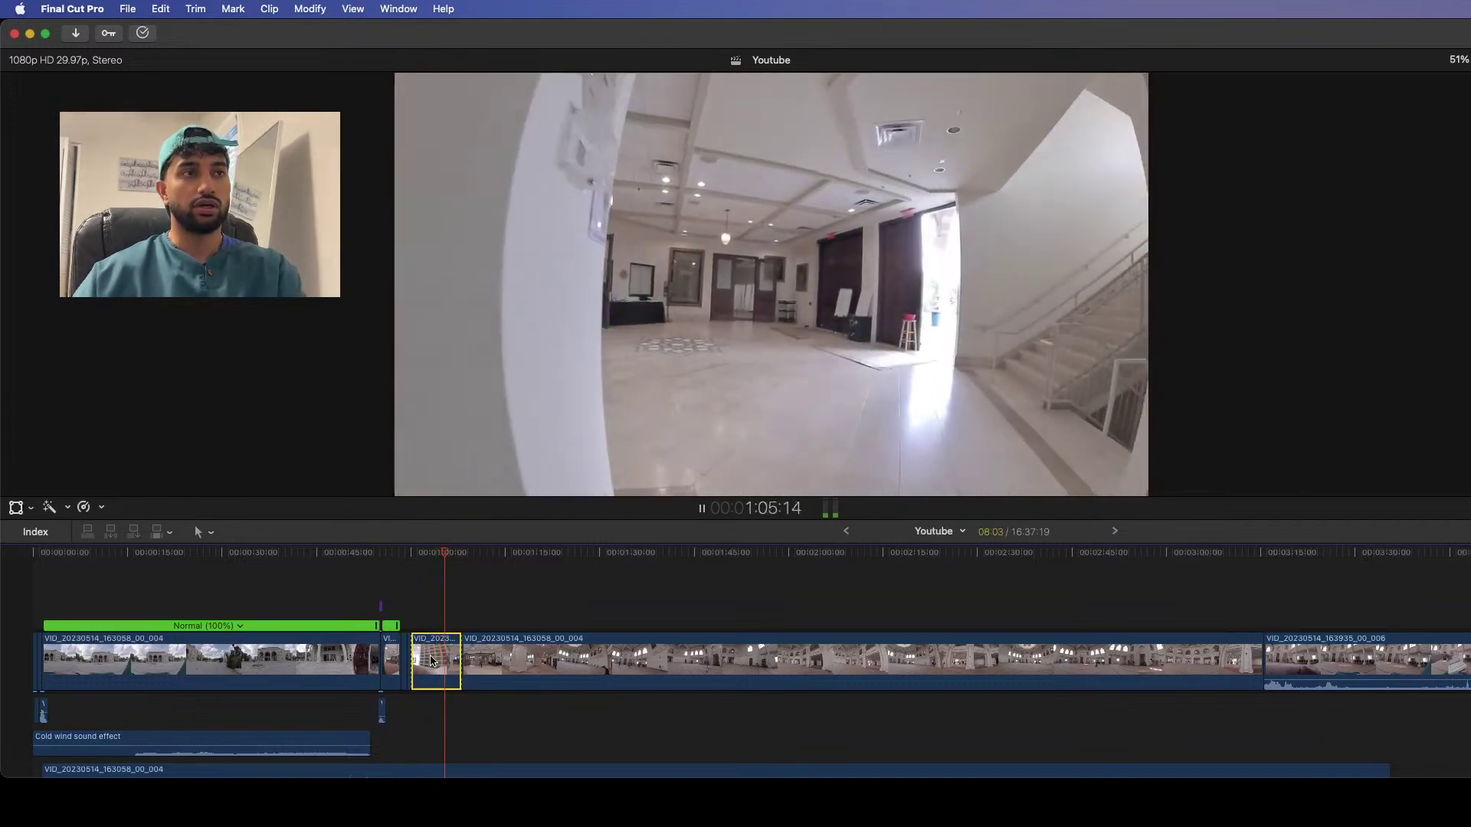
pyautogui.press('Delete')
pyautogui.click(402, 591)
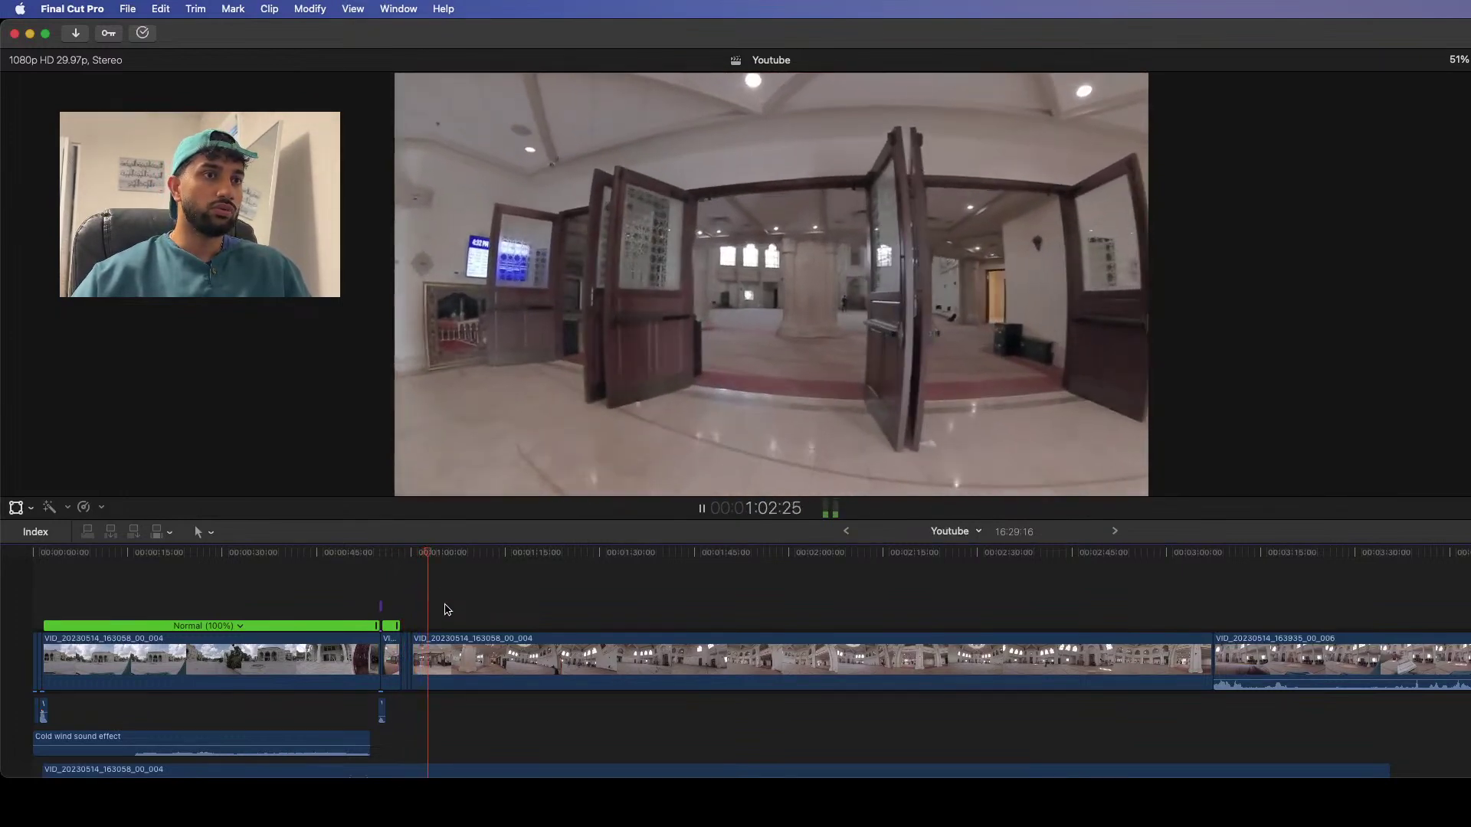
pyautogui.press('space')
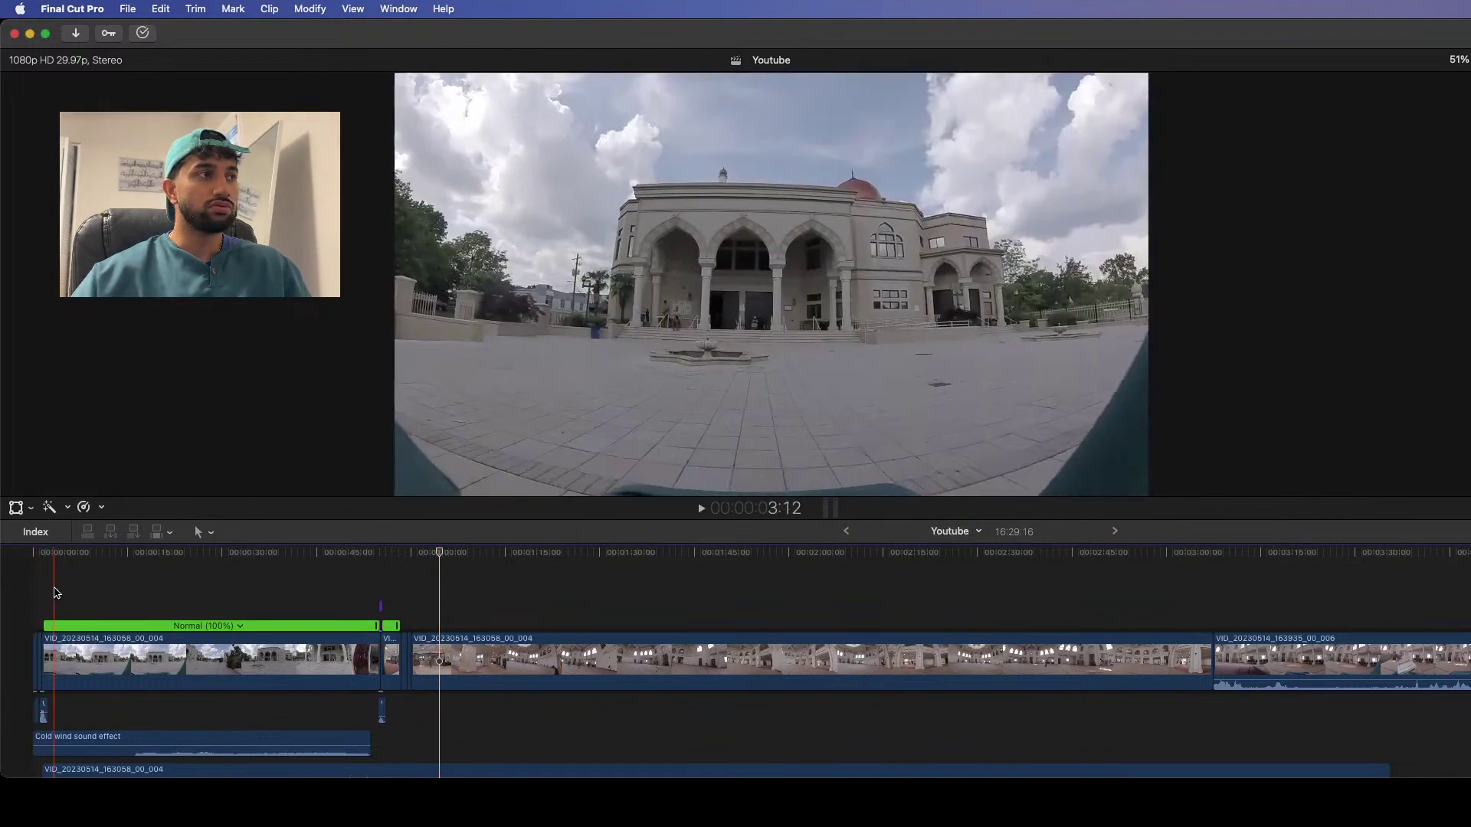
# - Copy the long opening exterior clip and create a new project named "AE Edits" in the 2023-11-10 event
pyautogui.click(86, 679)
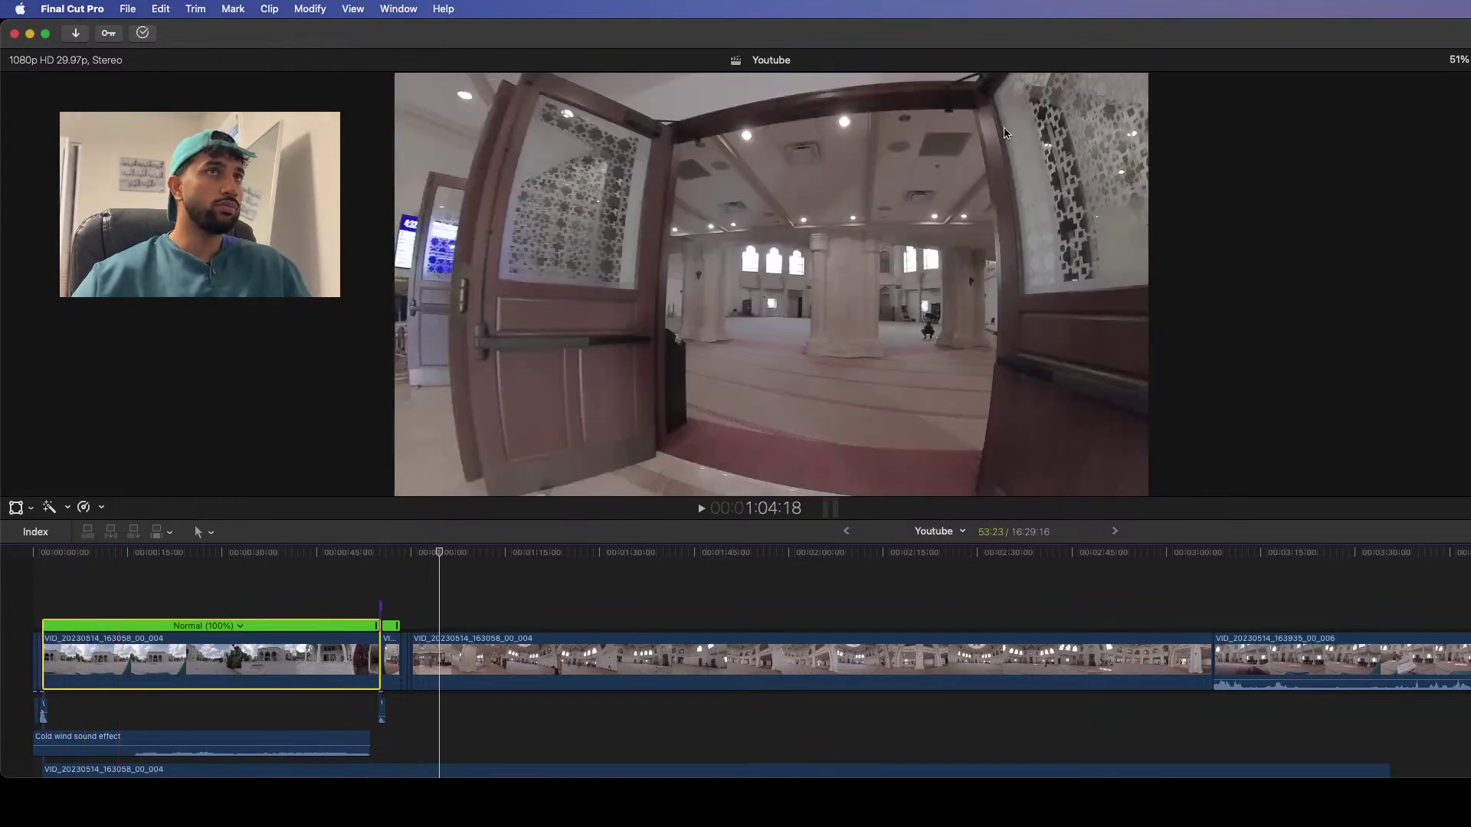
pyautogui.press('alt+super+1')
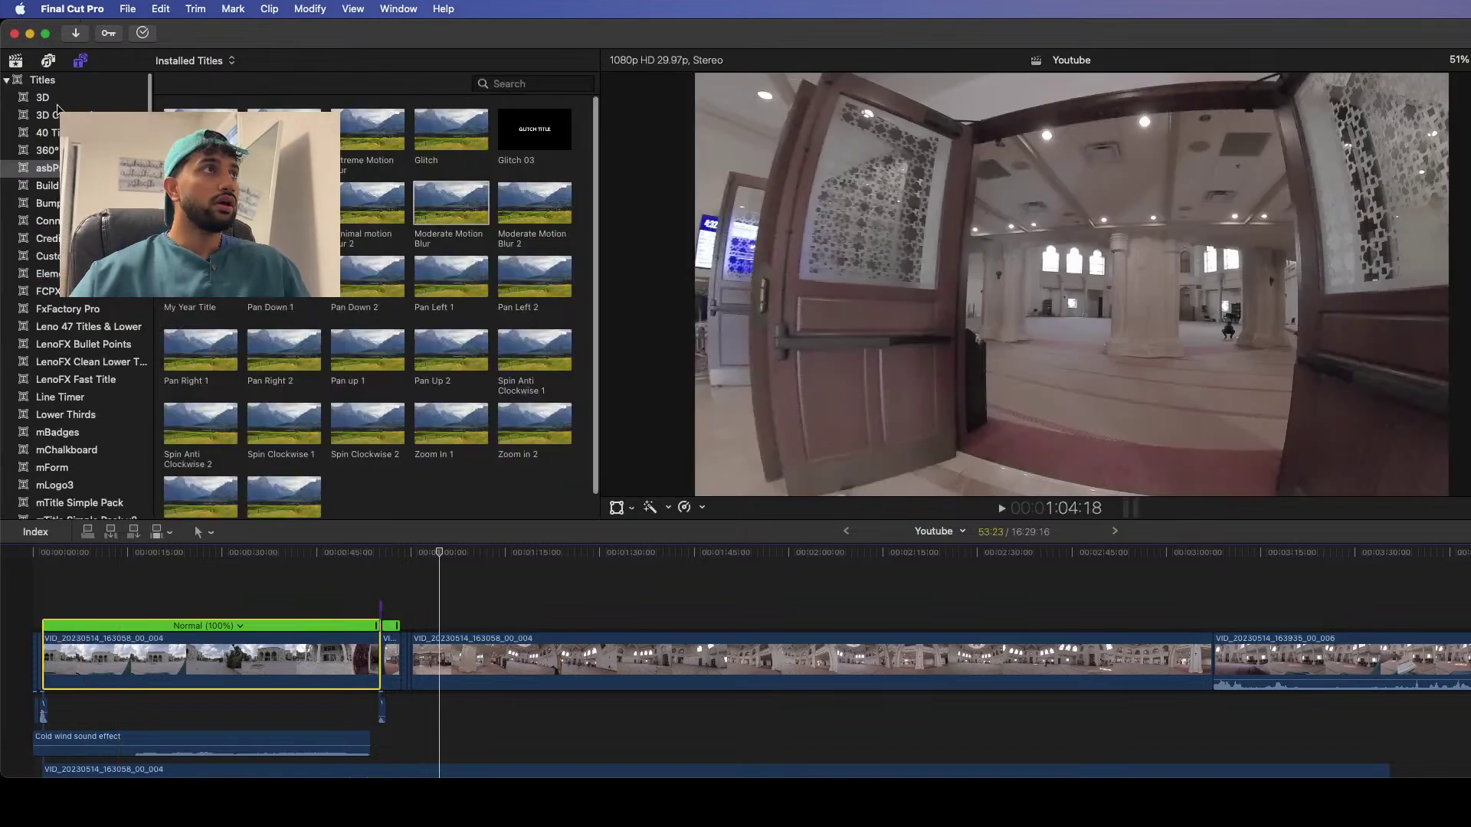
pyautogui.press('super+1')
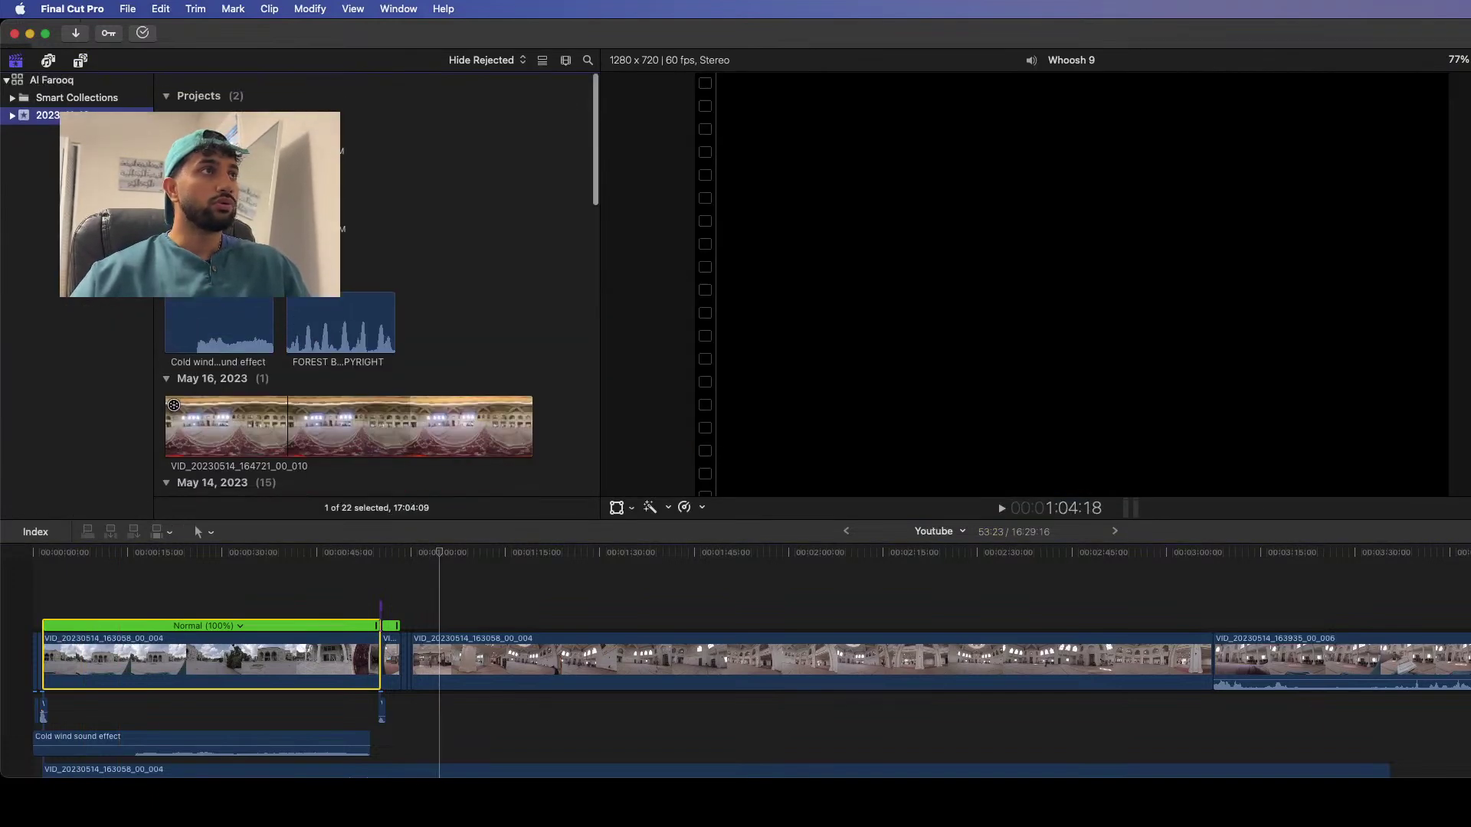
pyautogui.click(127, 9)
pyautogui.moveTo(176, 34)
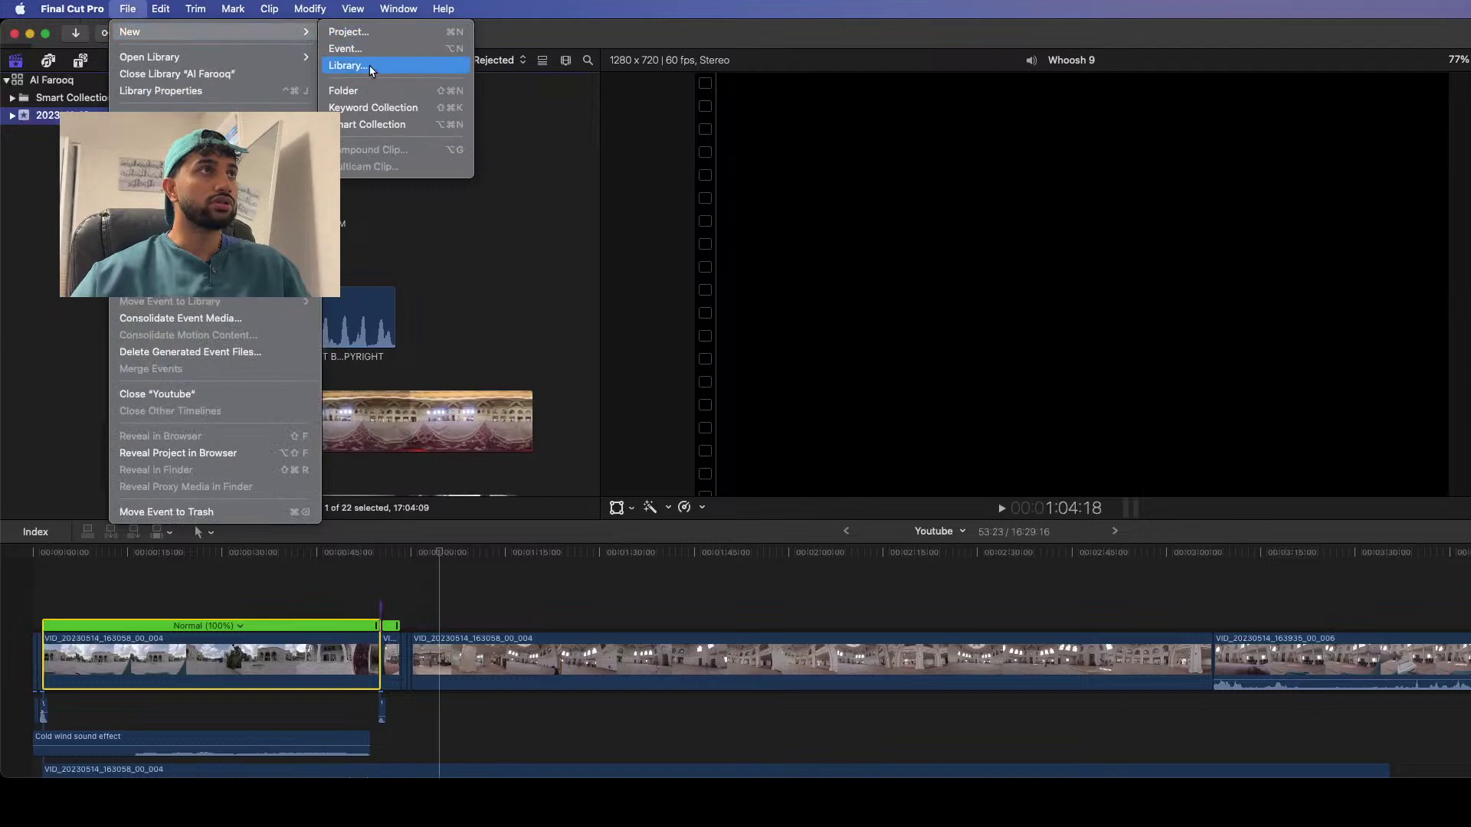
pyautogui.click(387, 34)
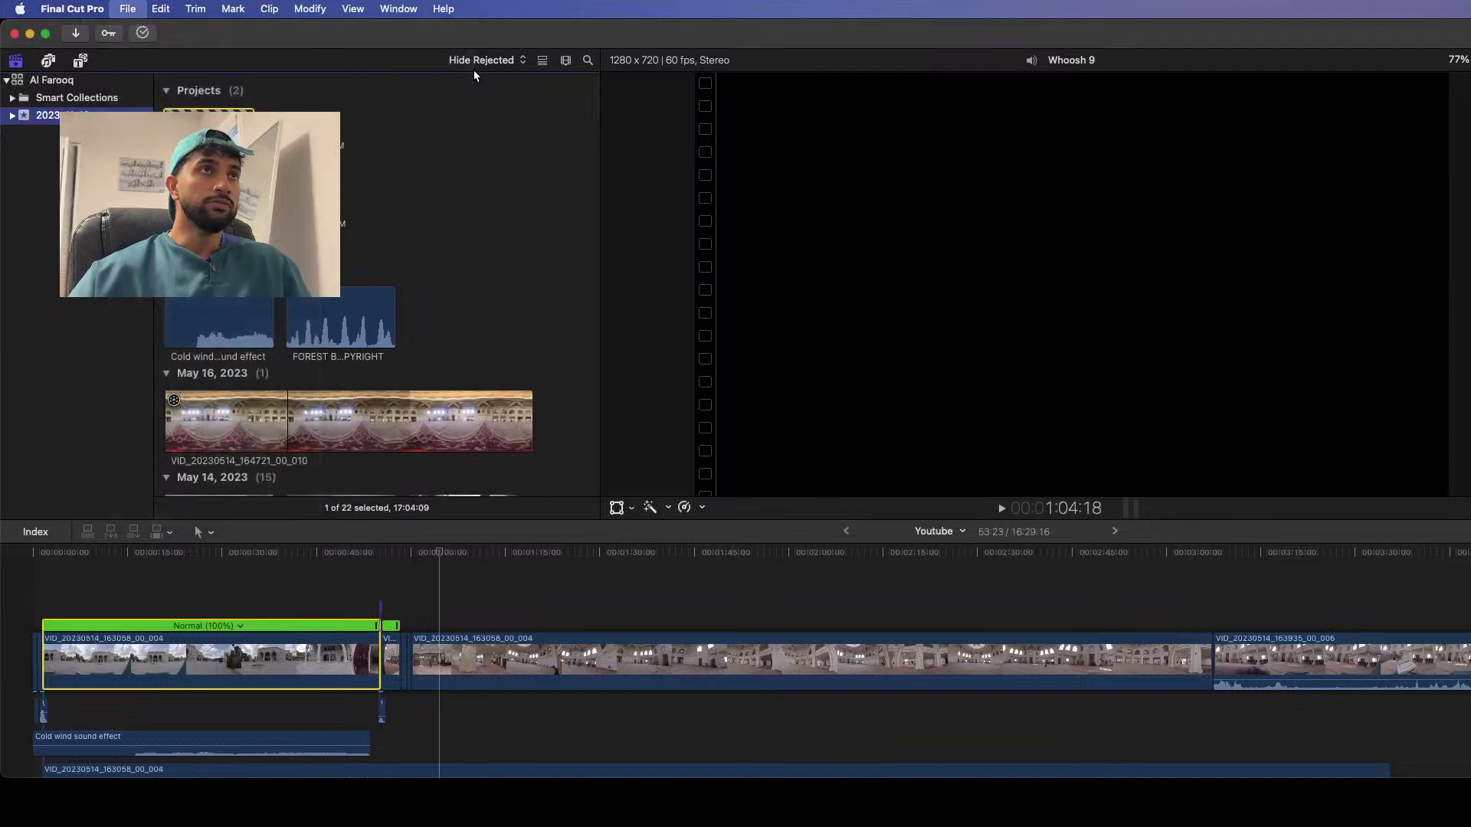
pyautogui.write('AE Edits')
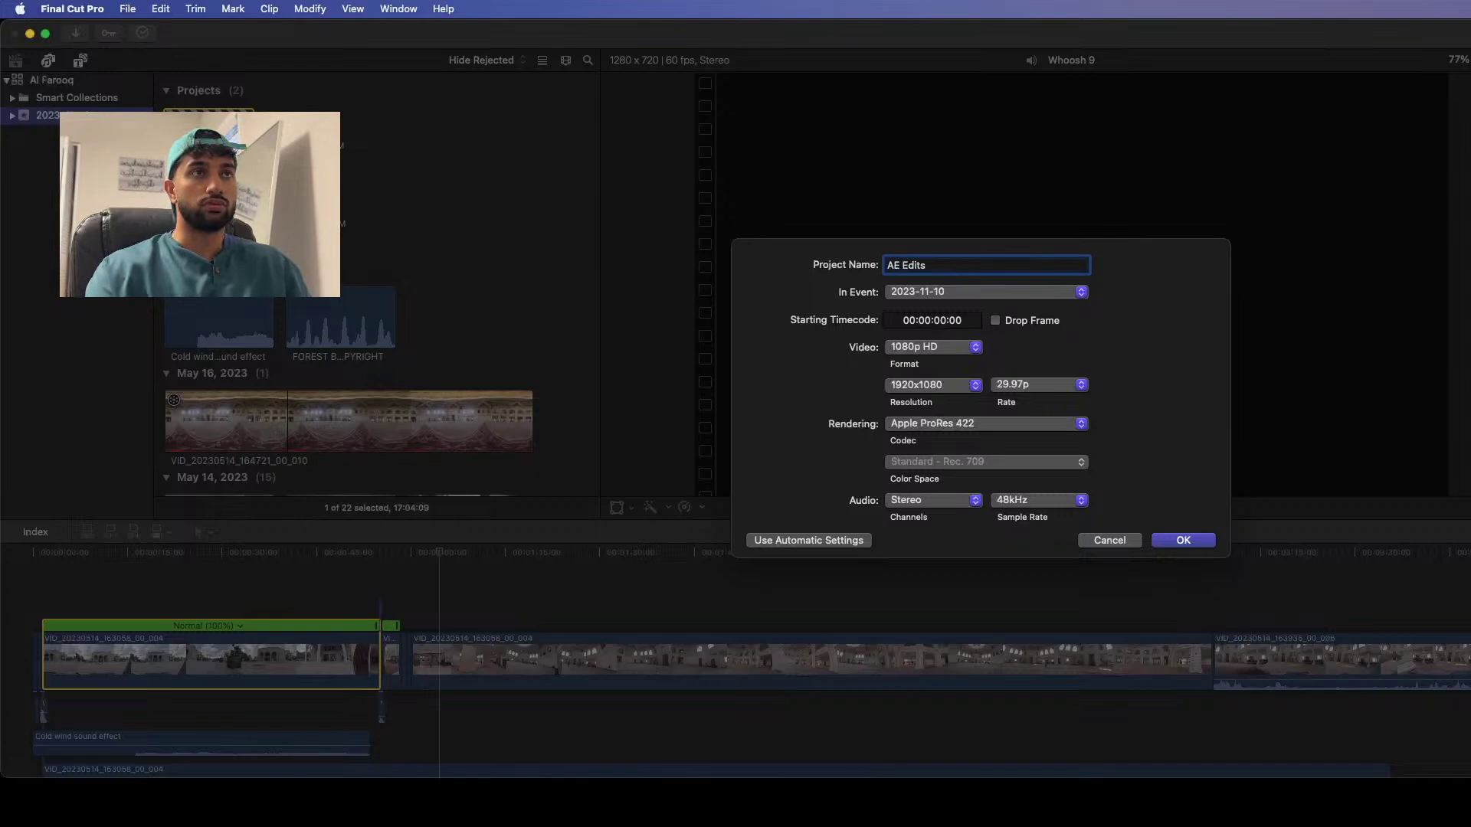
pyautogui.press('Return')
# - Paste the copied clip into the AE Edits timeline and cut it down to about its first 19 seconds
pyautogui.press('super+v')
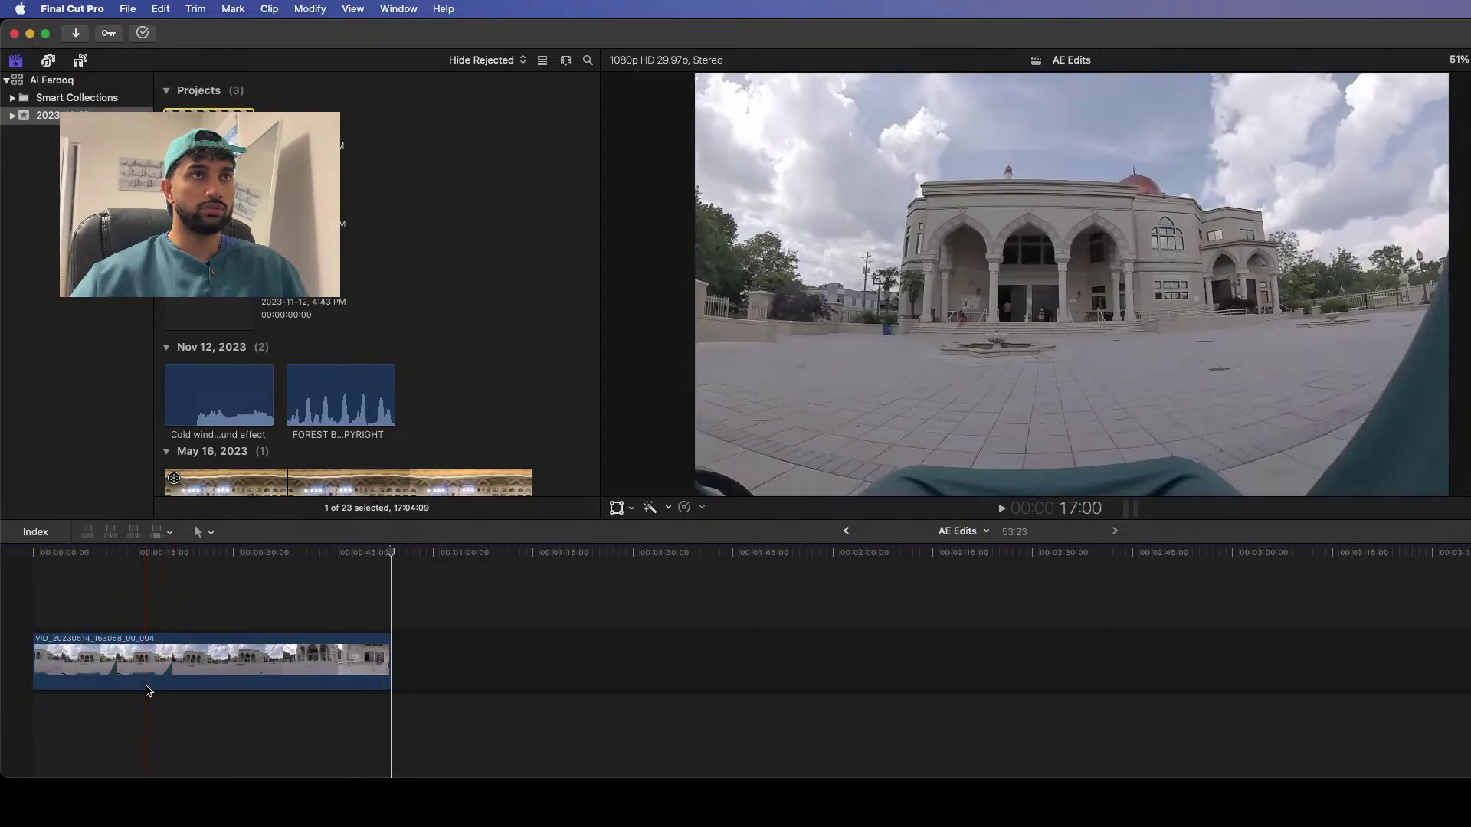
pyautogui.click(165, 687)
pyautogui.press('super+b')
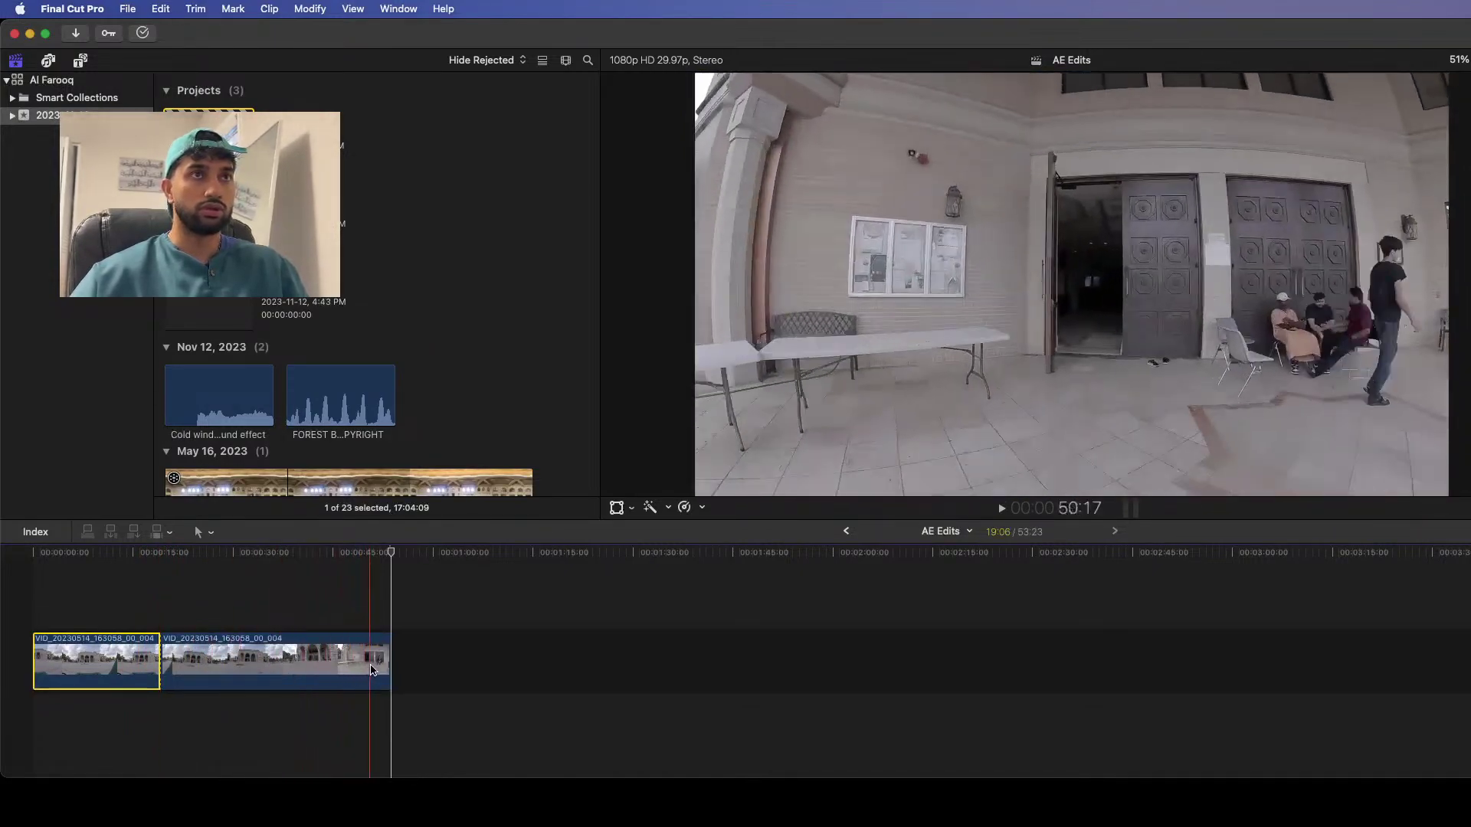
pyautogui.click(315, 664)
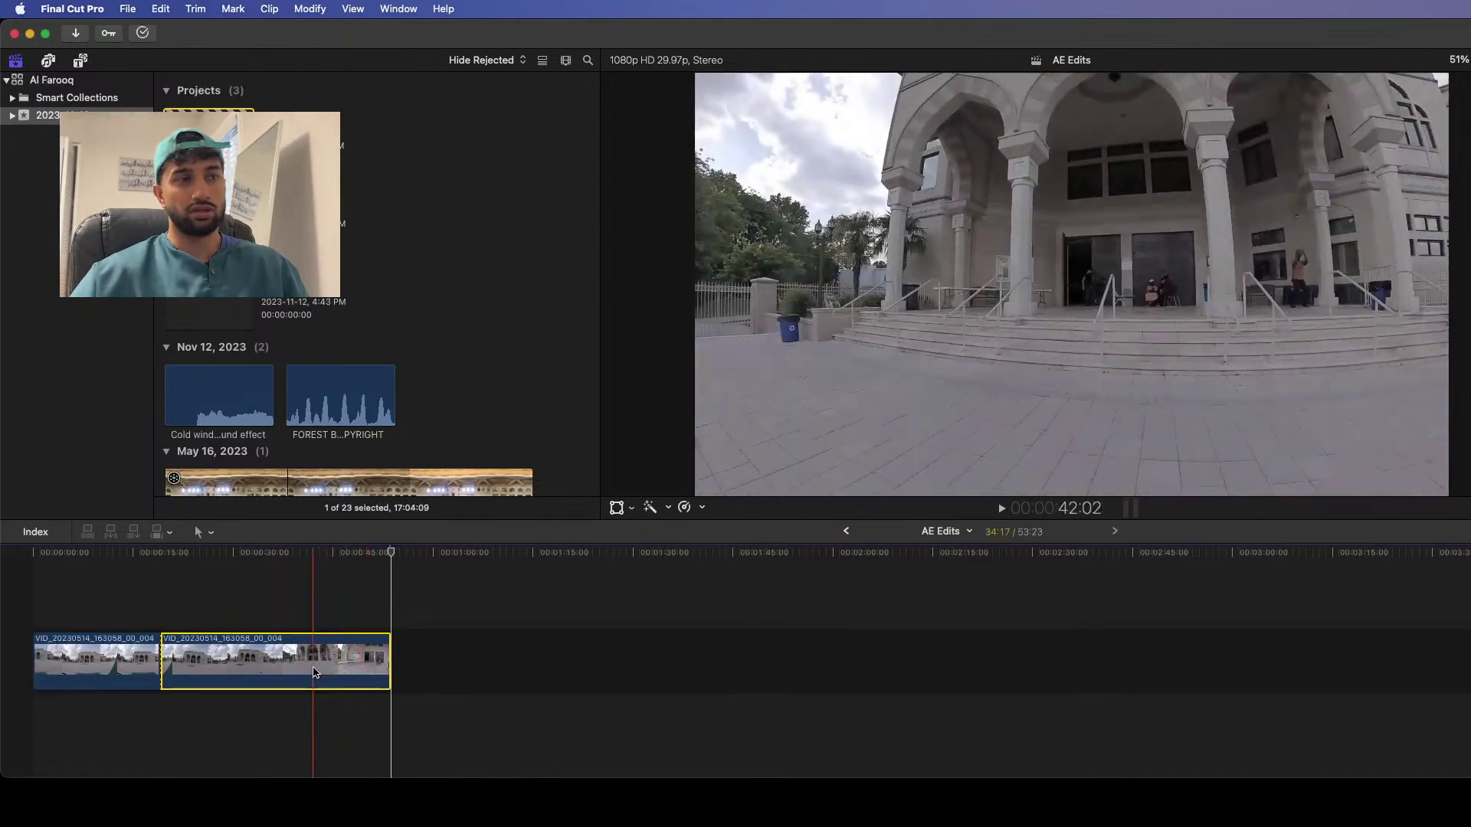
pyautogui.press('BackSpace')
# - Start exporting the project as a file with the title "Title & Highlight Edit" and proceed to its save location
pyautogui.press('super+e')
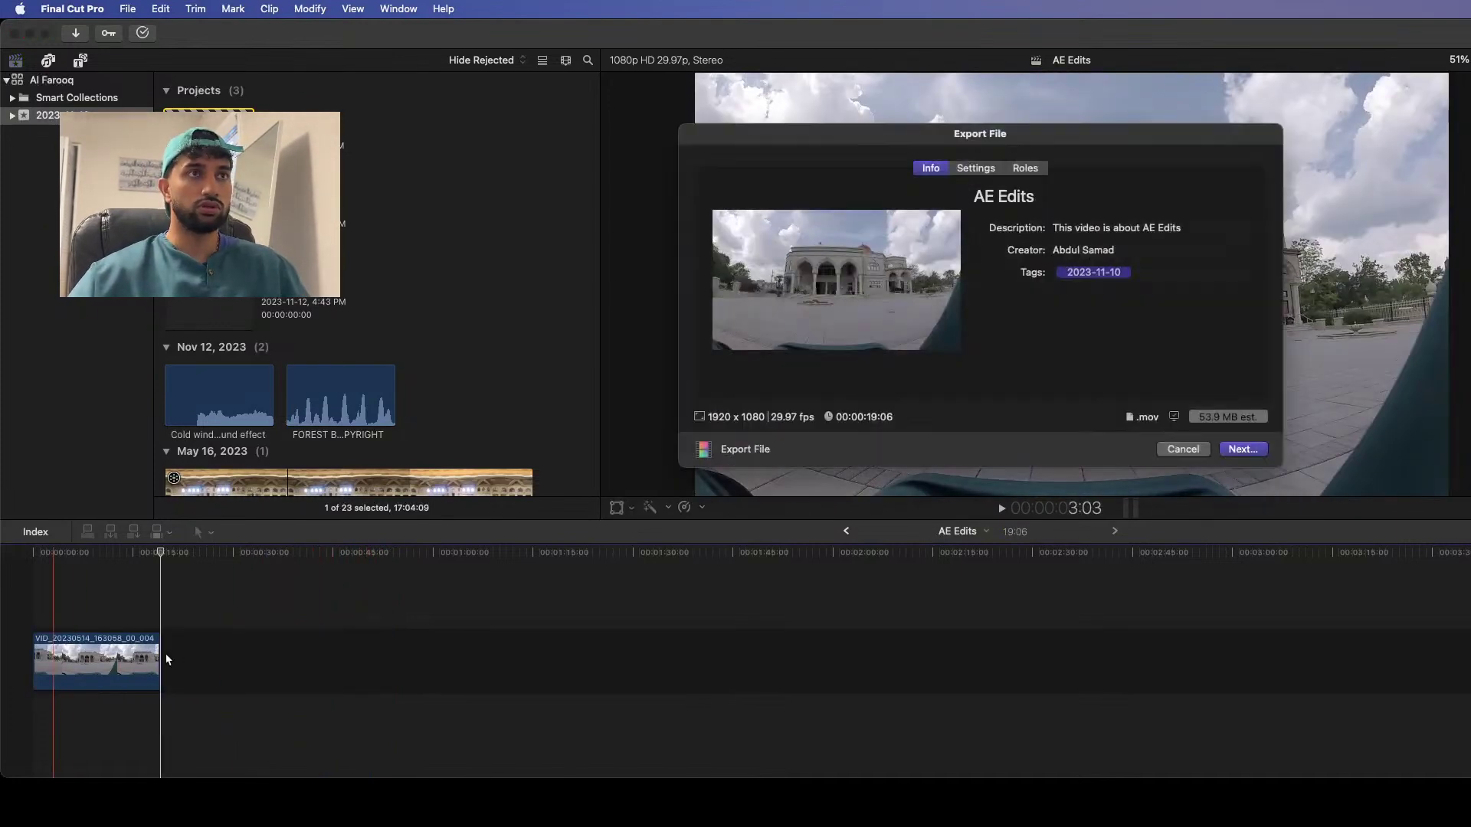
pyautogui.click(1033, 204)
pyautogui.press('BackSpace')
pyautogui.write('Title a')
pyautogui.write('nd')
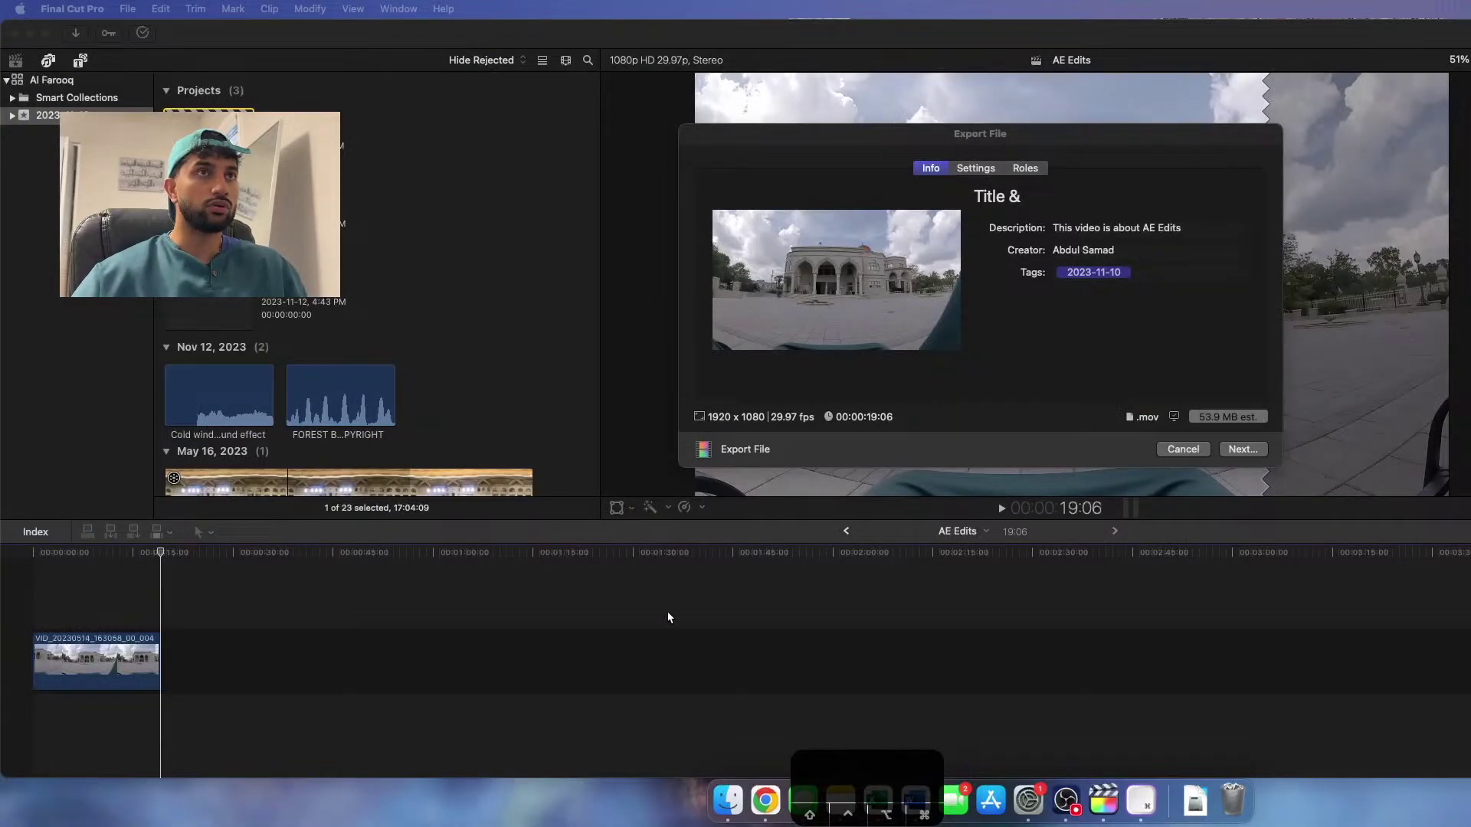
pyautogui.click(1027, 197)
pyautogui.write('Hi')
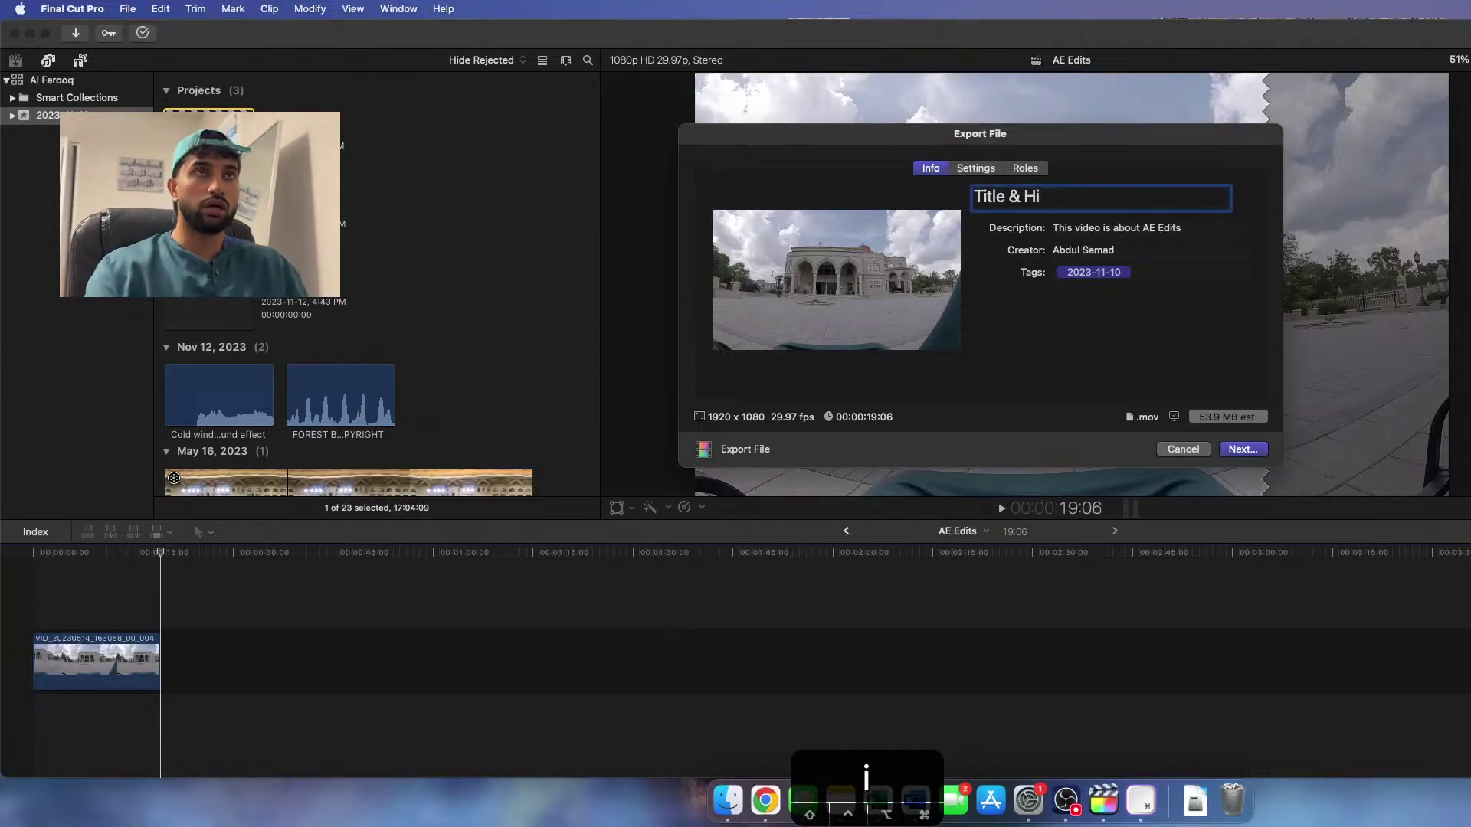
pyautogui.write('ghlight Edit')
pyautogui.press('Return')
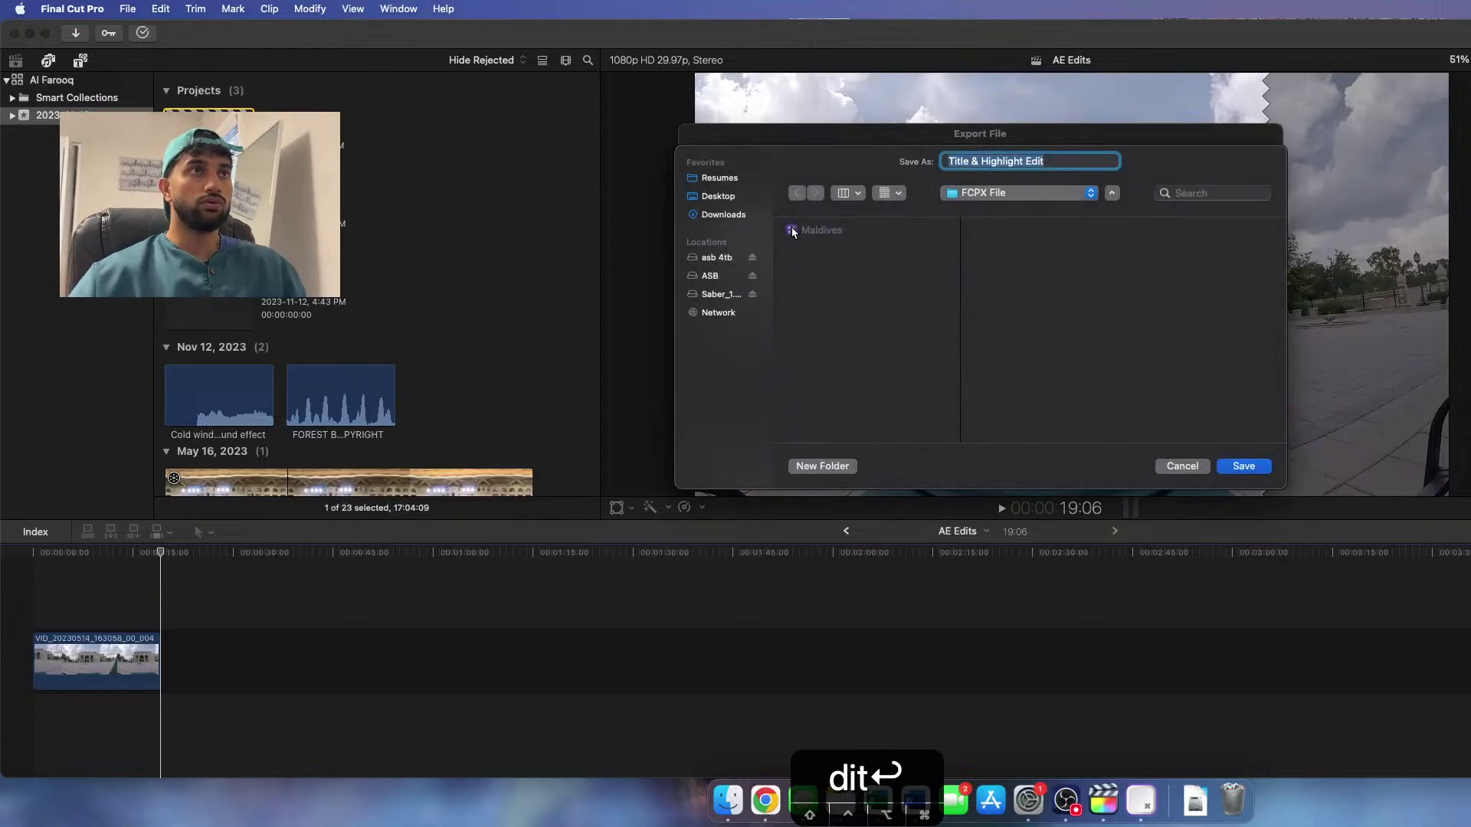
# - Create a folder named "AE" inside the Al Farooq folder on the ASB drive and save the export there
pyautogui.click(958, 196)
pyautogui.click(711, 273)
pyautogui.click(712, 274)
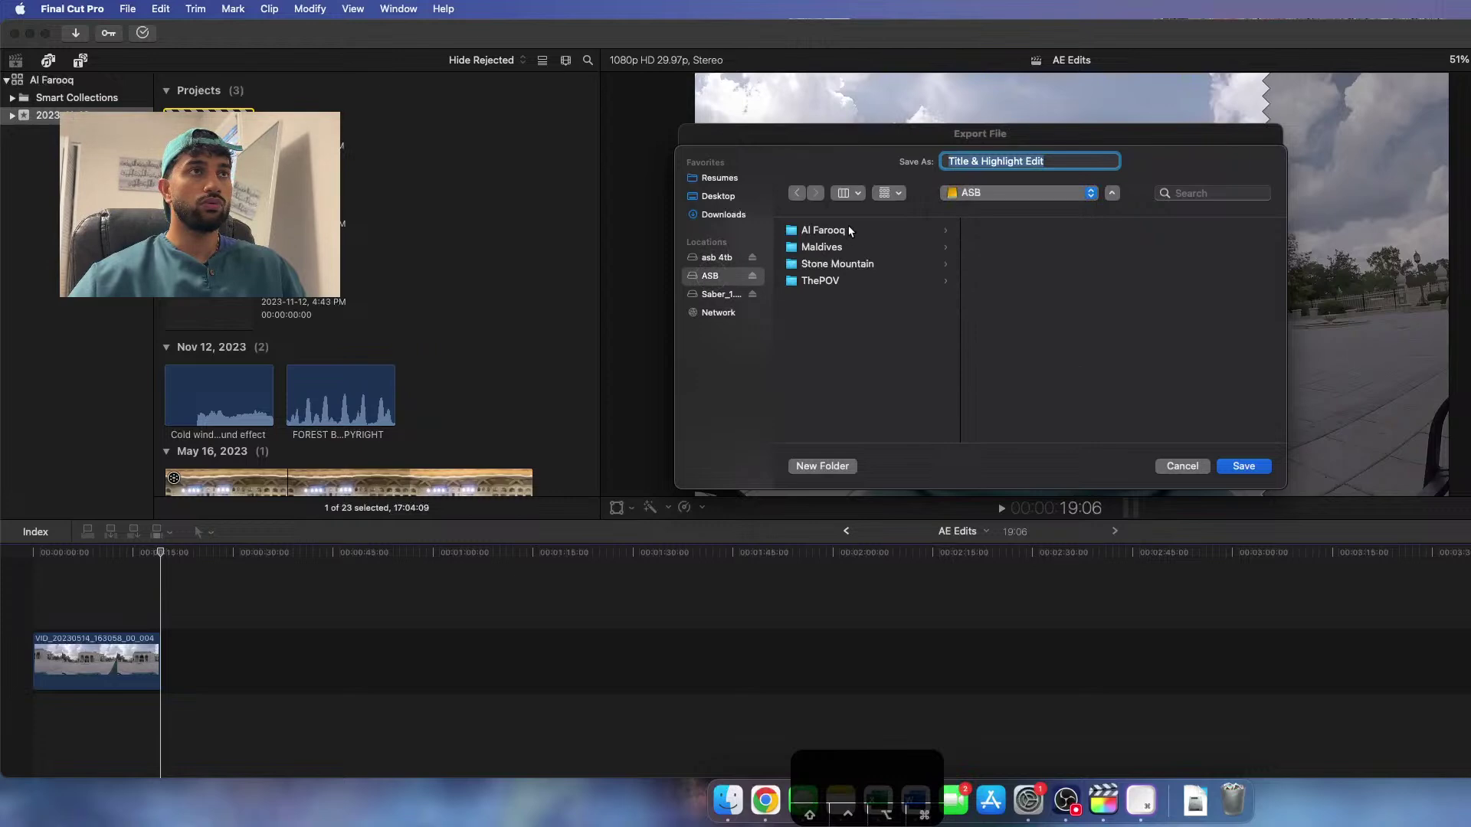
pyautogui.click(848, 228)
pyautogui.click(809, 467)
pyautogui.write('AE')
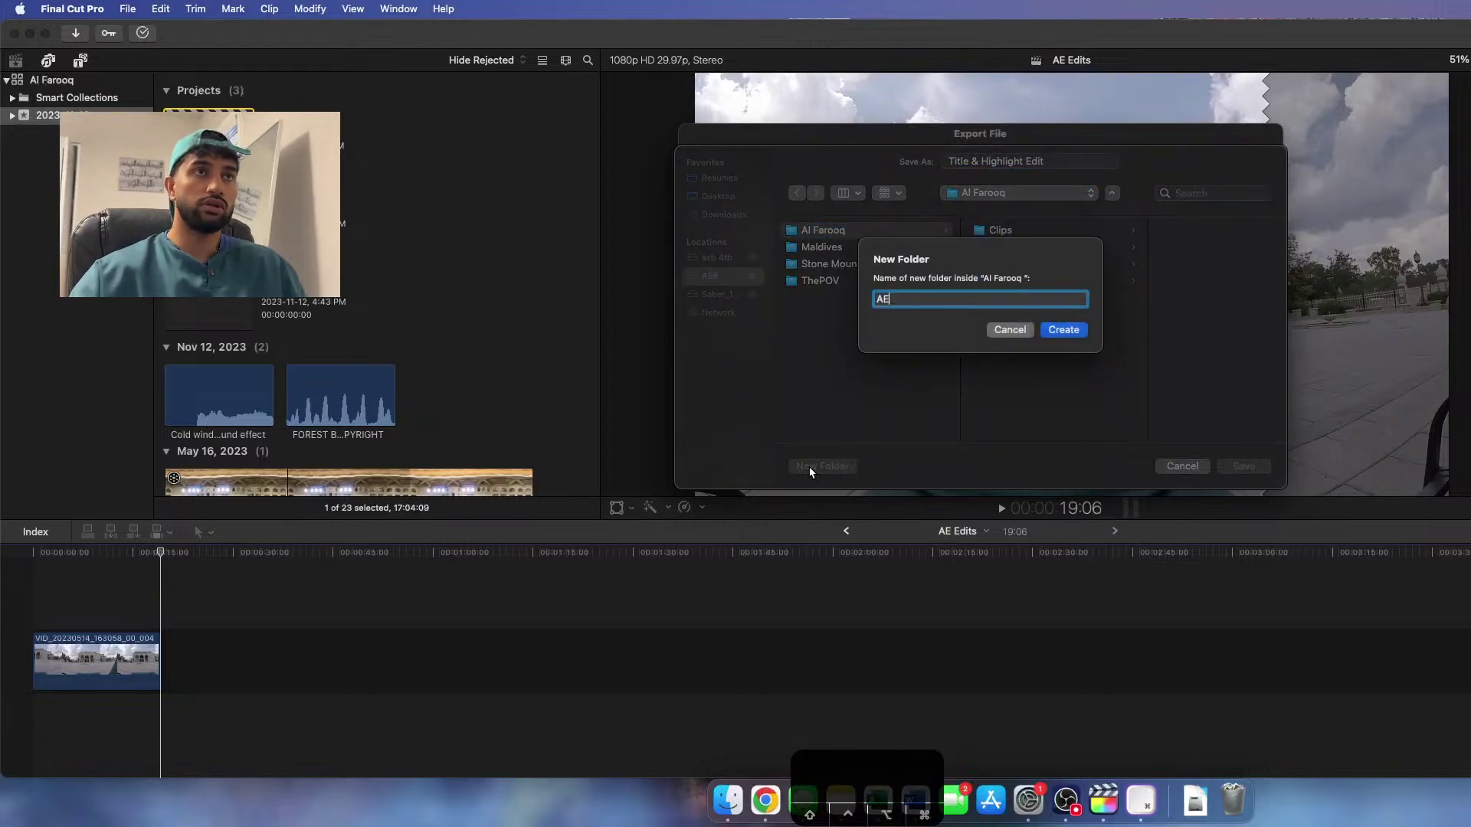
pyautogui.press('Return')
pyautogui.click(1241, 466)
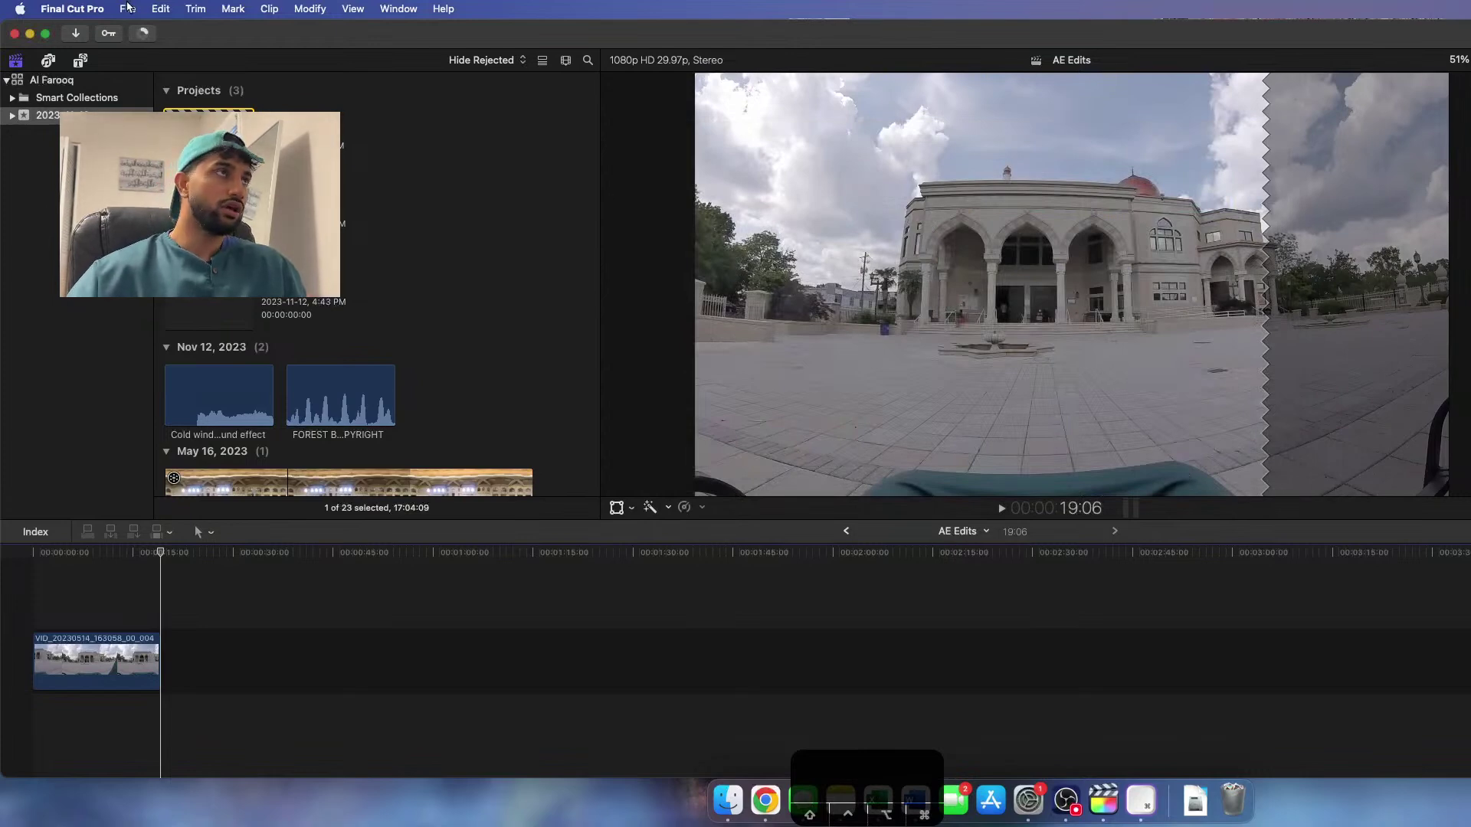
# - Check the export's progress in Background Tasks and launch After Effects through a system search
pyautogui.click(143, 33)
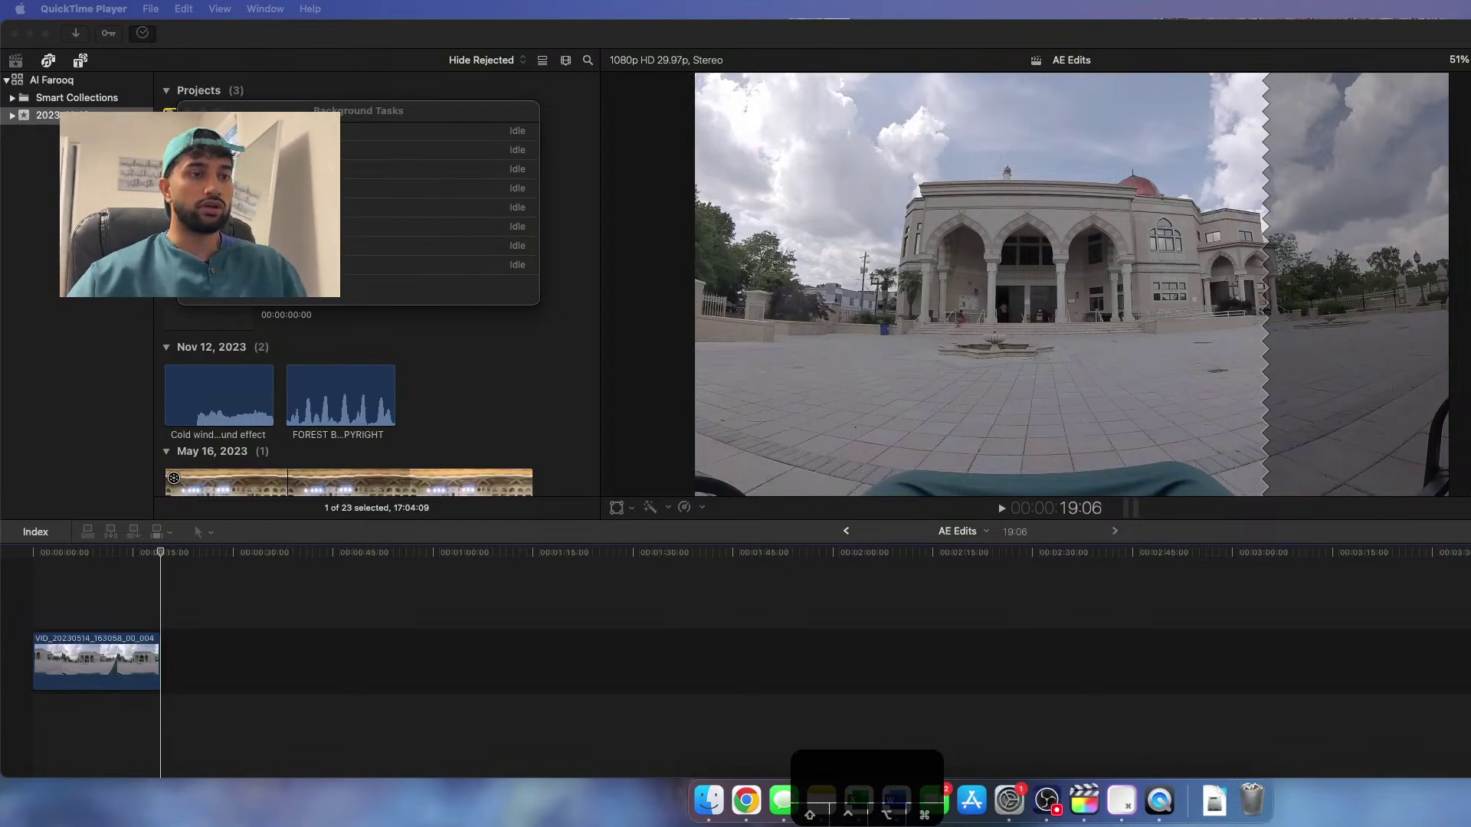
pyautogui.click(716, 619)
pyautogui.press('a')
pyautogui.press('e')
pyautogui.press('BackSpace')
pyautogui.press('f')
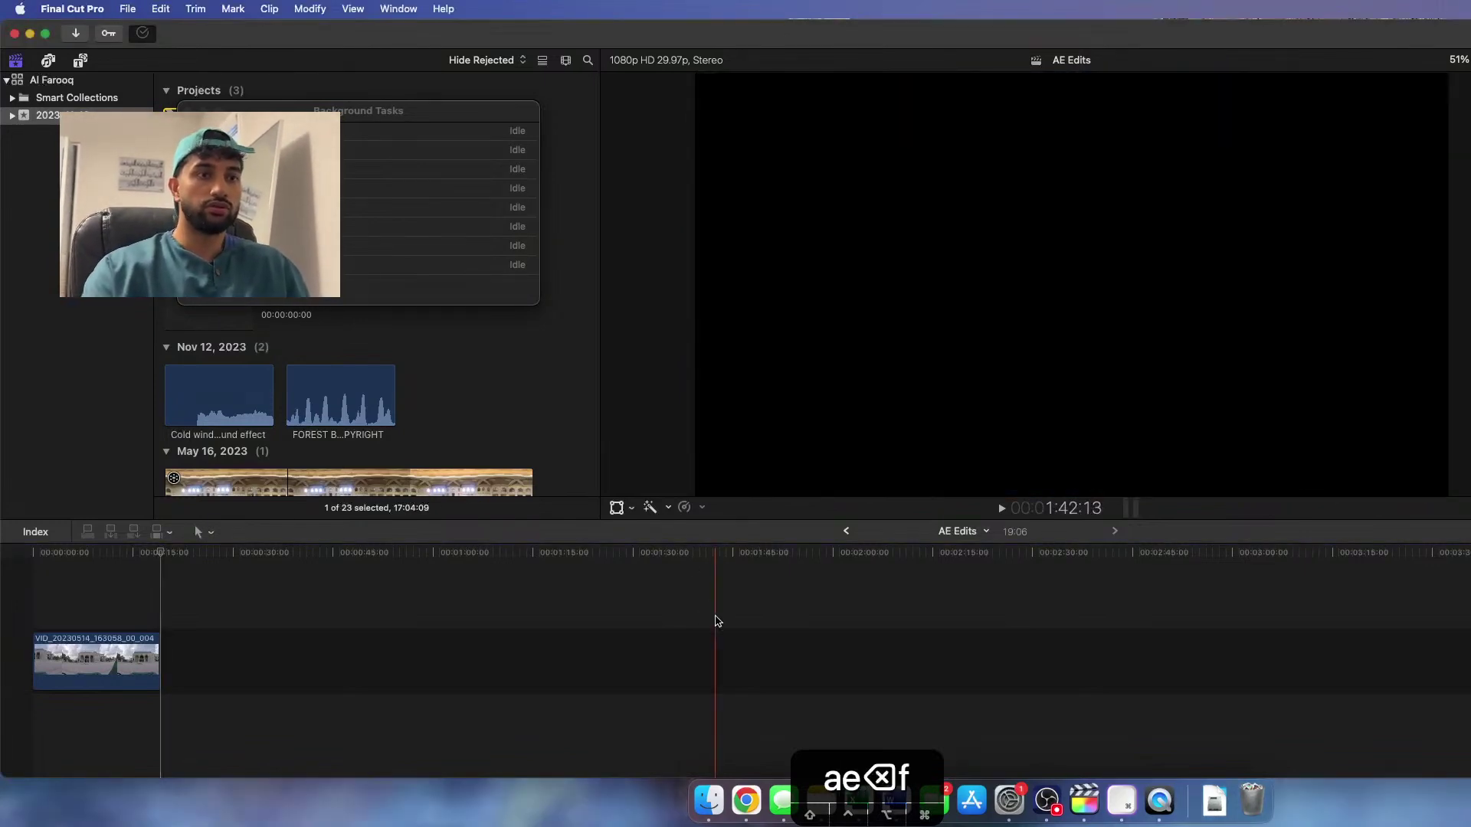
pyautogui.press('e')
pyautogui.press('r')
pyautogui.press('BackSpace')
pyautogui.press('BackSpace')
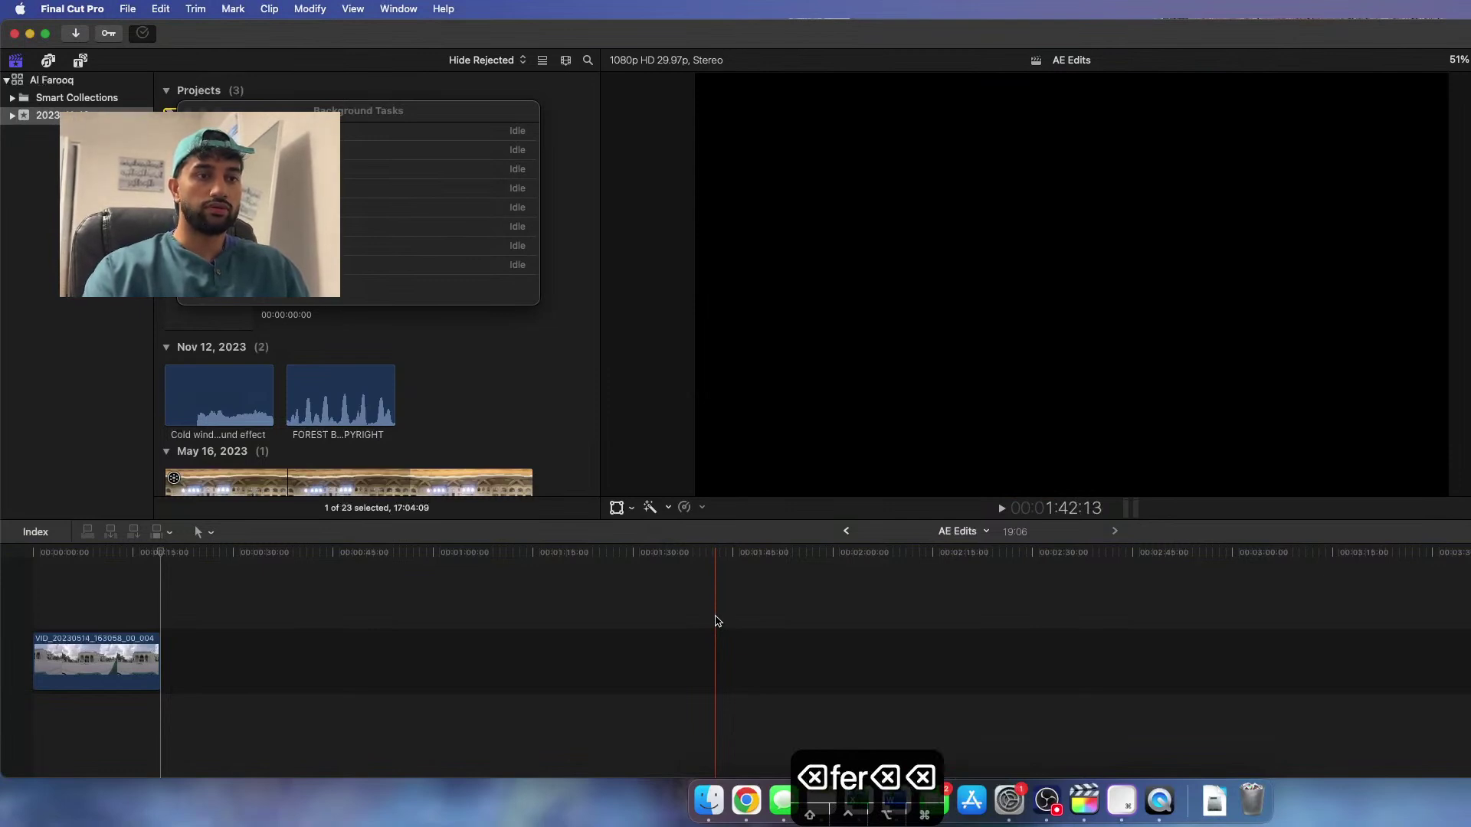
pyautogui.press('Return')
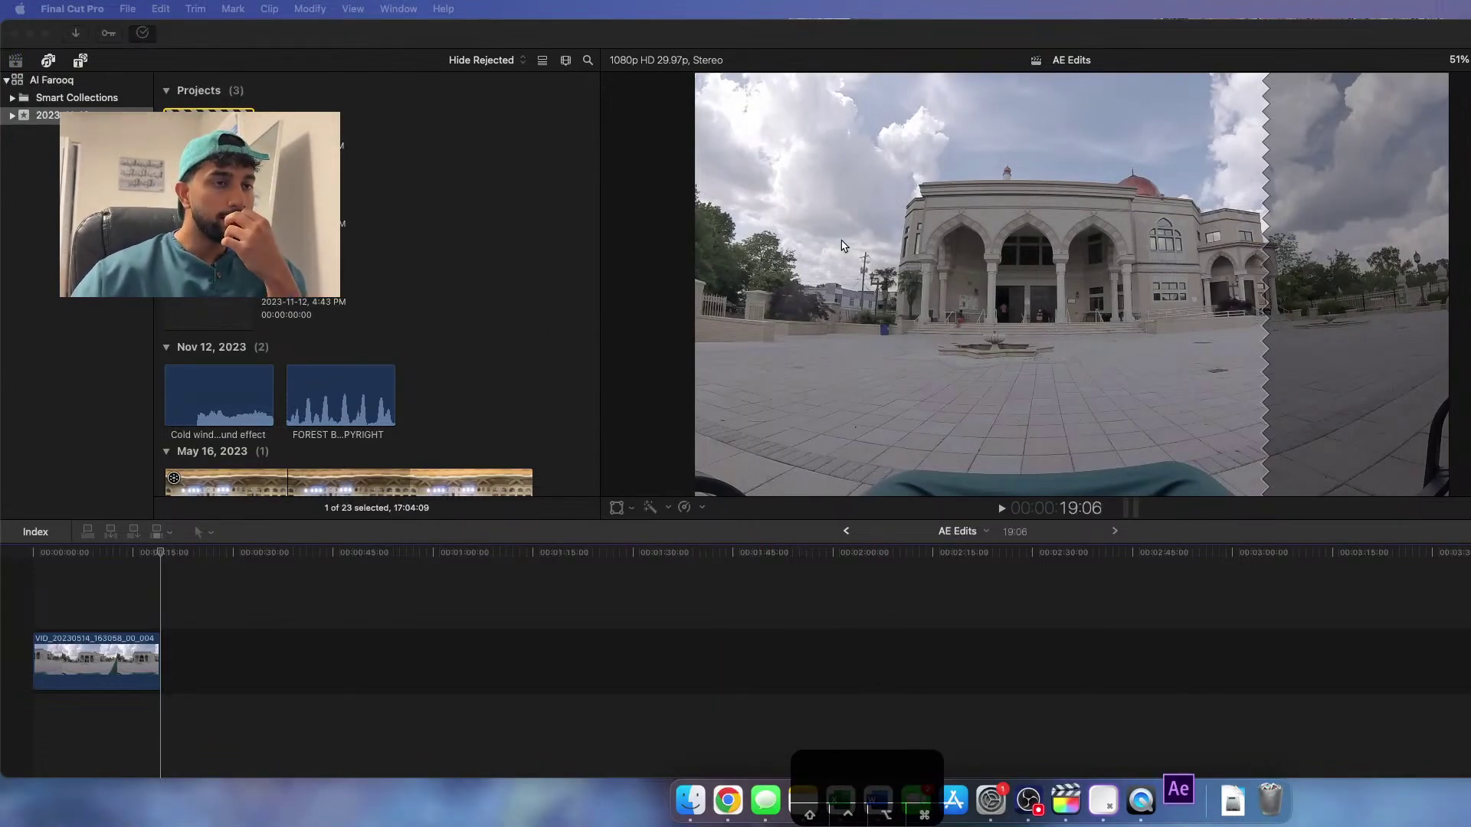
# - Hide the media browser and the Background Tasks window, and quit QuickTime Player
pyautogui.click(142, 33)
pyautogui.press('ctrl+super+1')
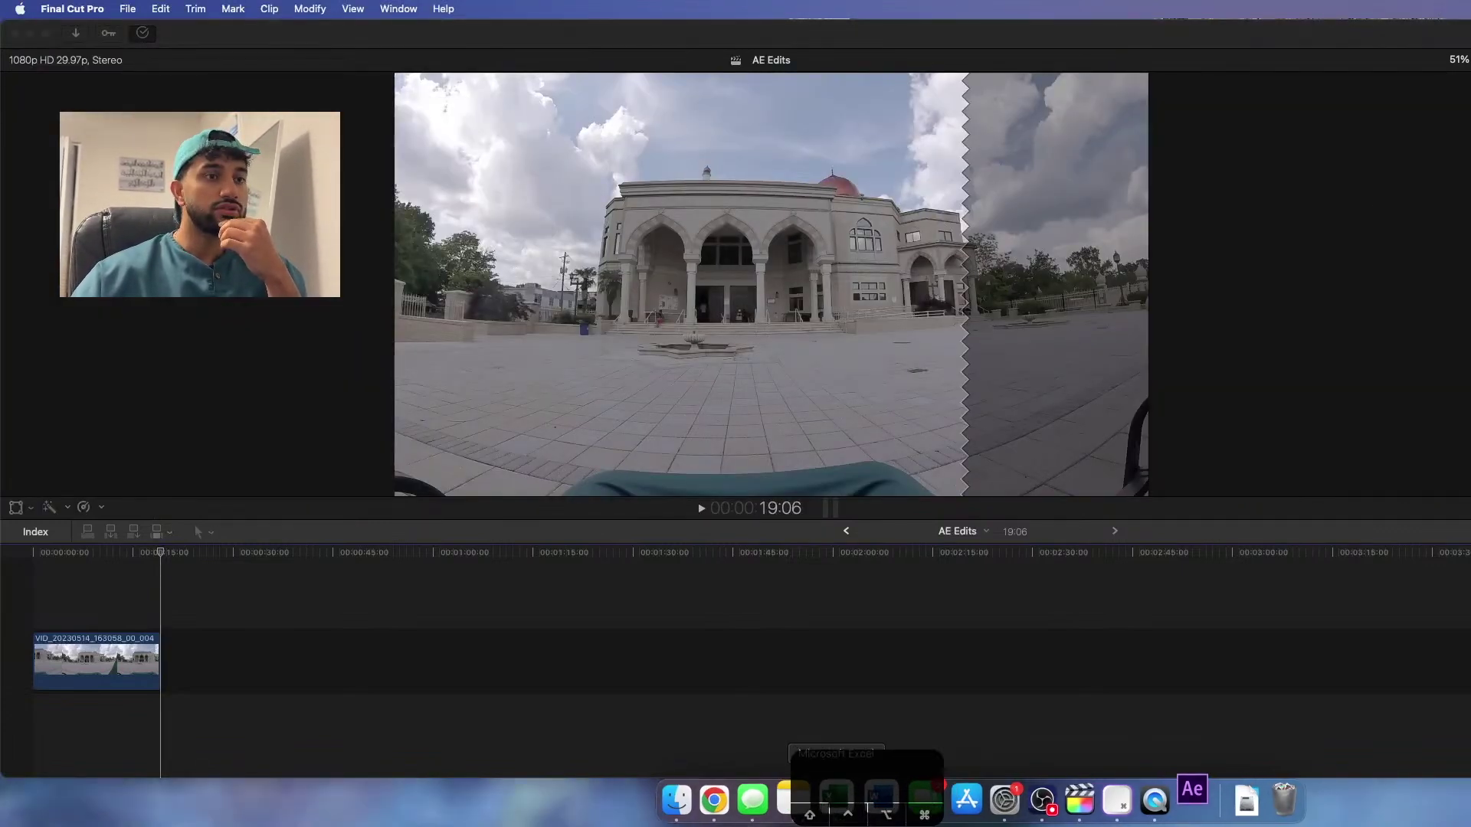
pyautogui.click(690, 604)
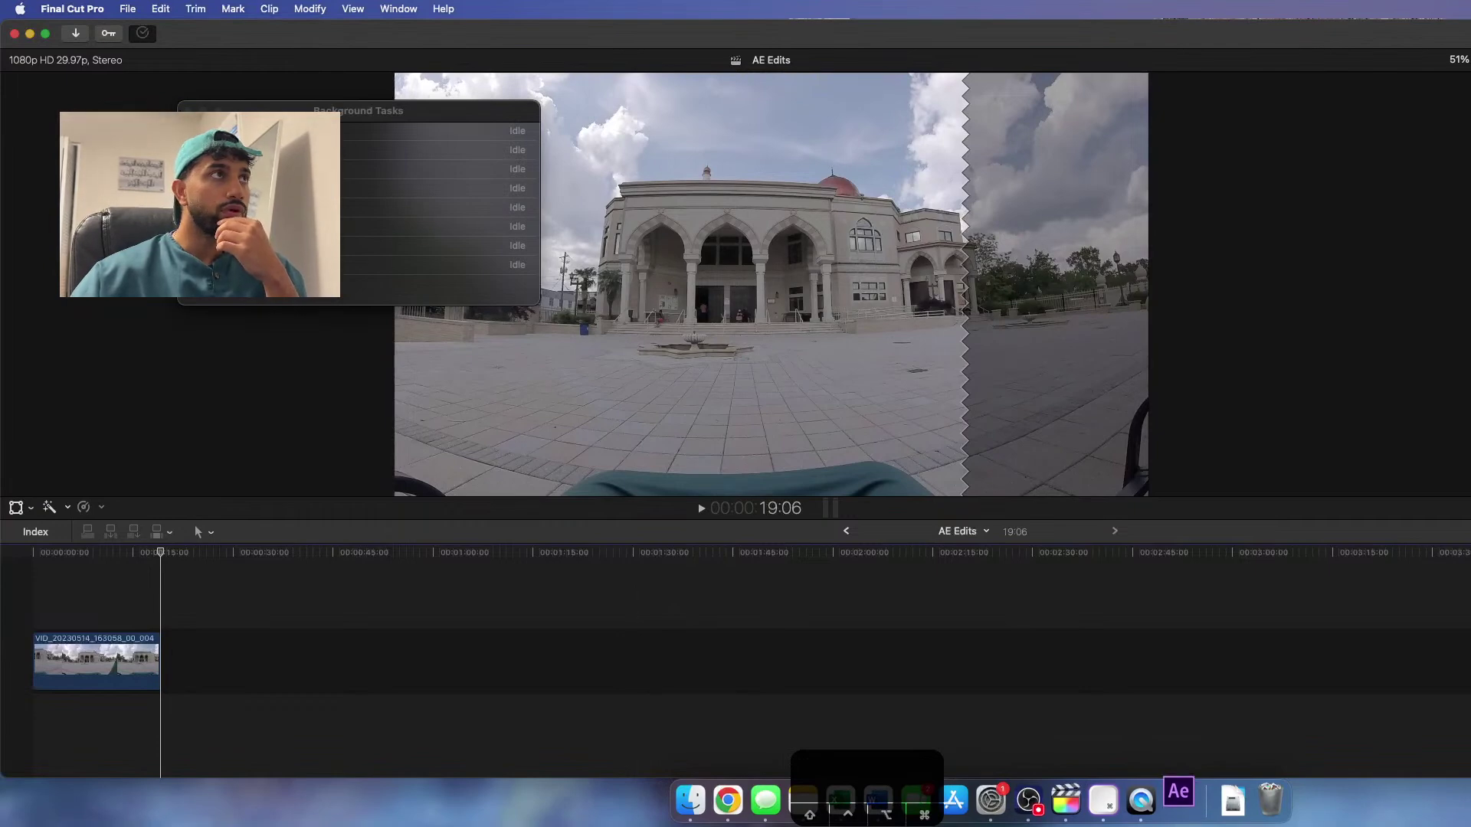
pyautogui.click(188, 110)
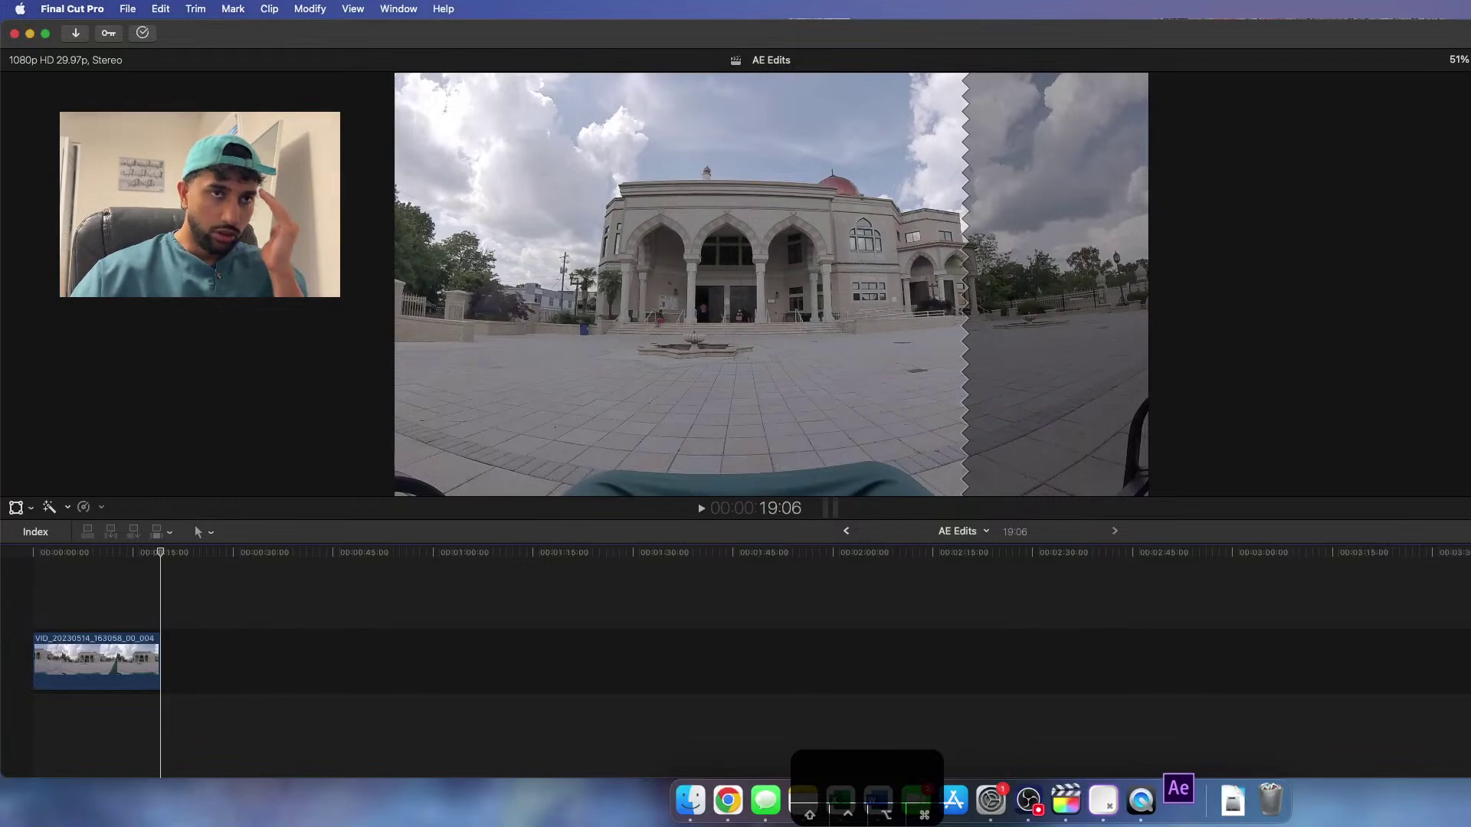
pyautogui.rightClick(1142, 800)
pyautogui.click(1106, 739)
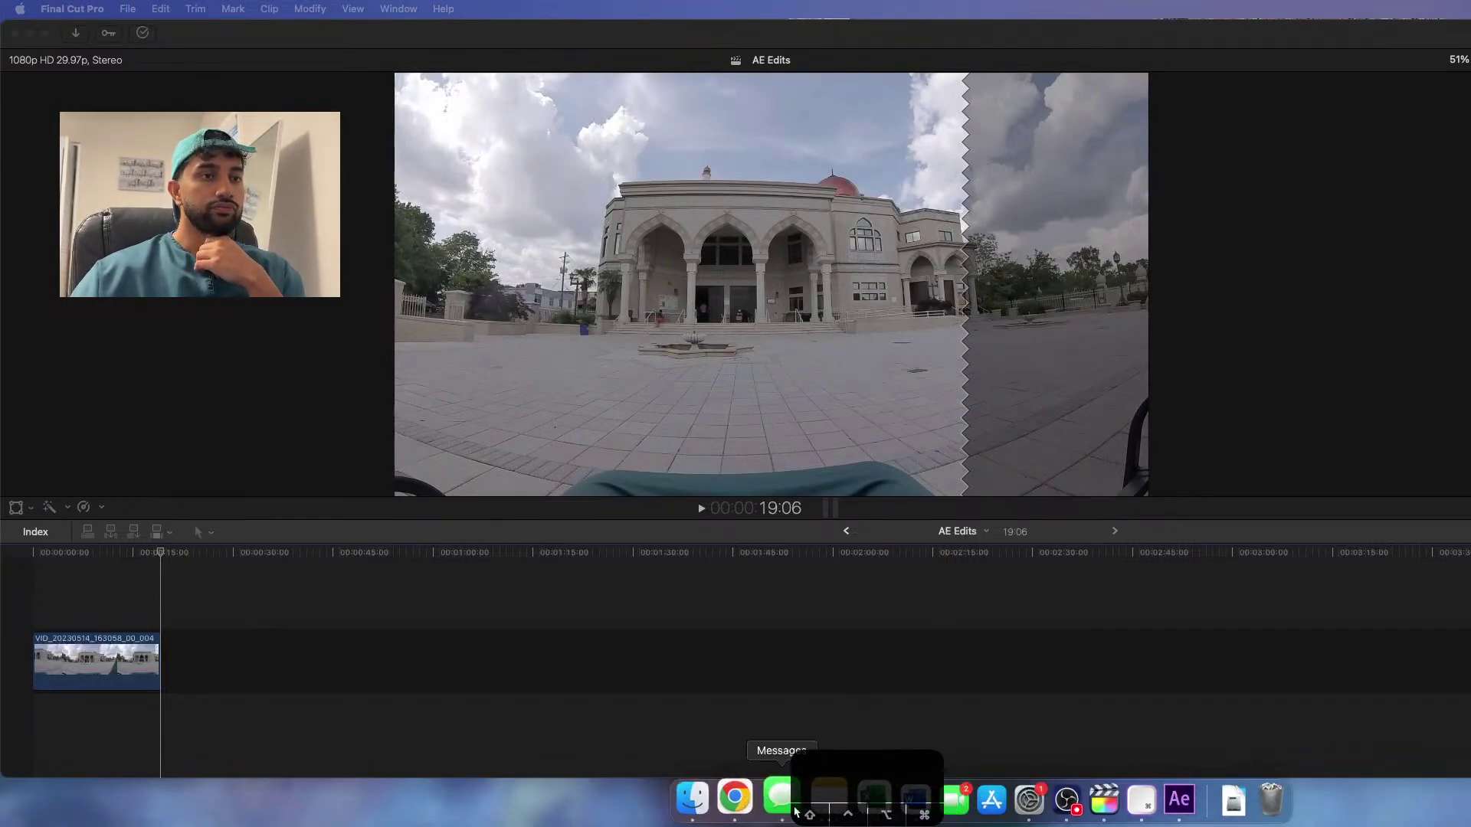
# - Switch to After Effects and enlarge its window to fill the screen
pyautogui.click(1178, 799)
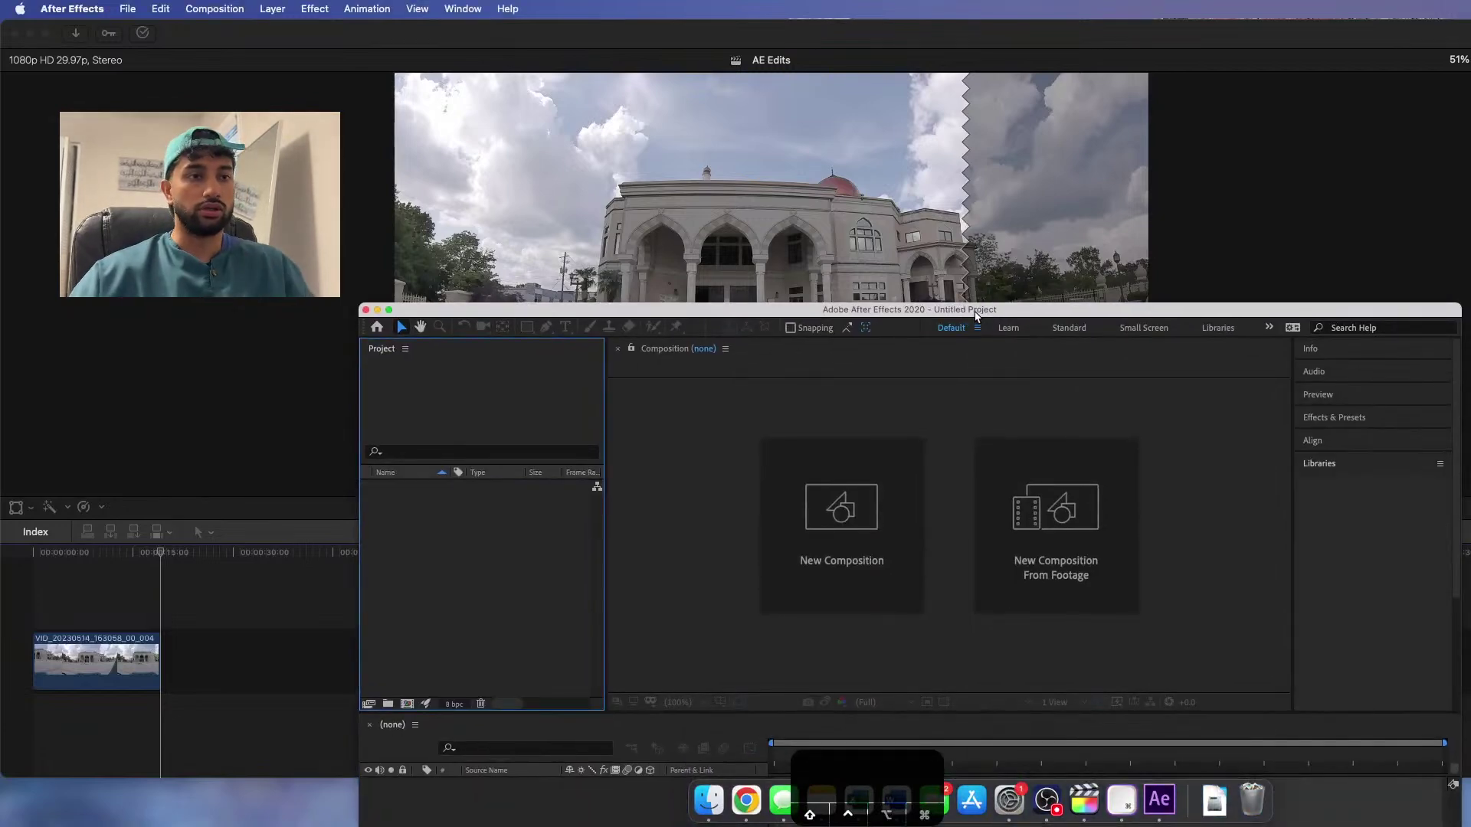
pyautogui.doubleClick(974, 310)
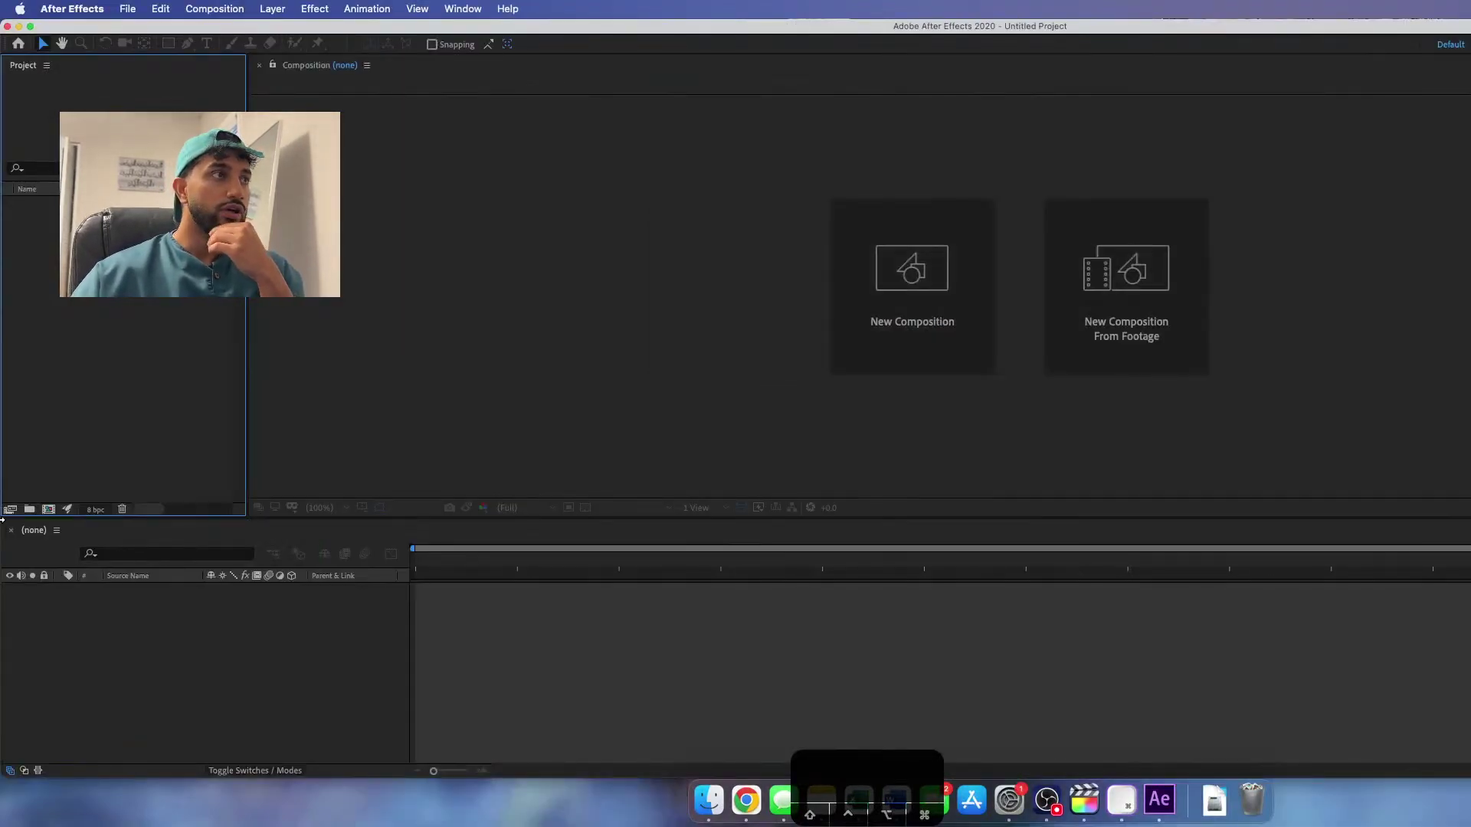
pyautogui.click(127, 9)
pyautogui.moveTo(148, 34)
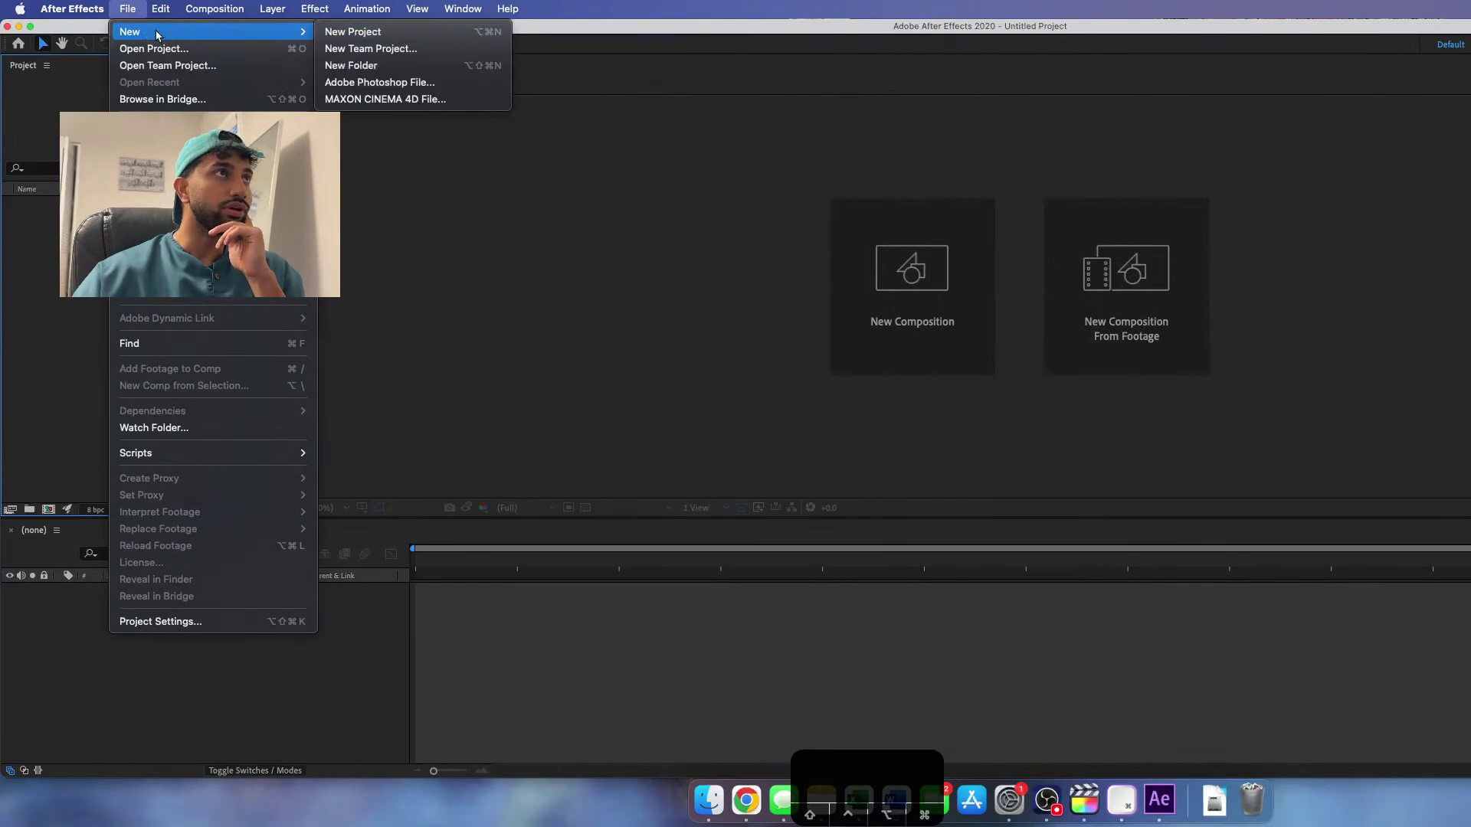
pyautogui.click(497, 271)
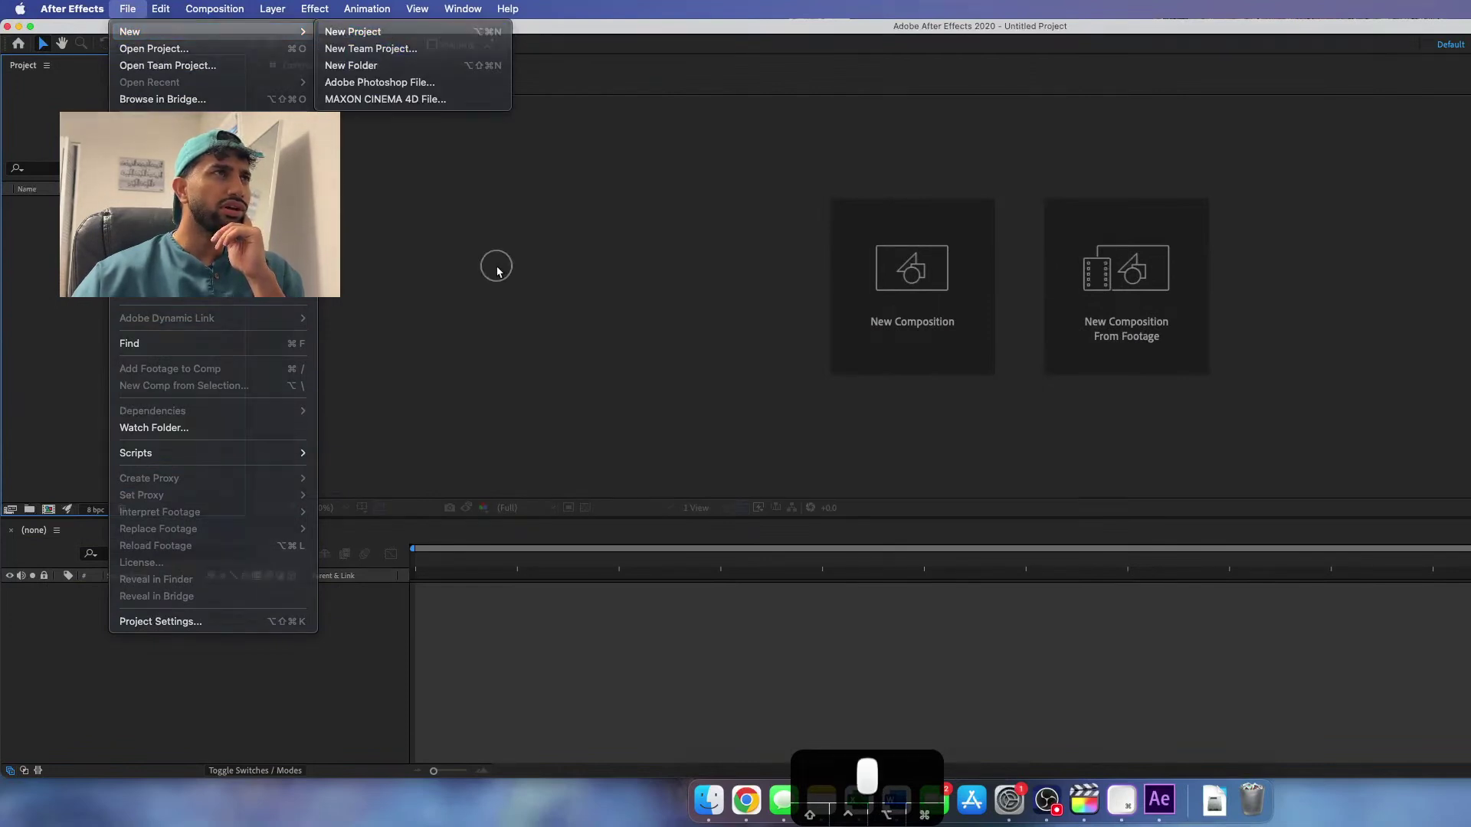
# - Import Title & Highlight Edit.mov into the project from the Al Farooq folder on the ASB drive using Finder
pyautogui.click(708, 800)
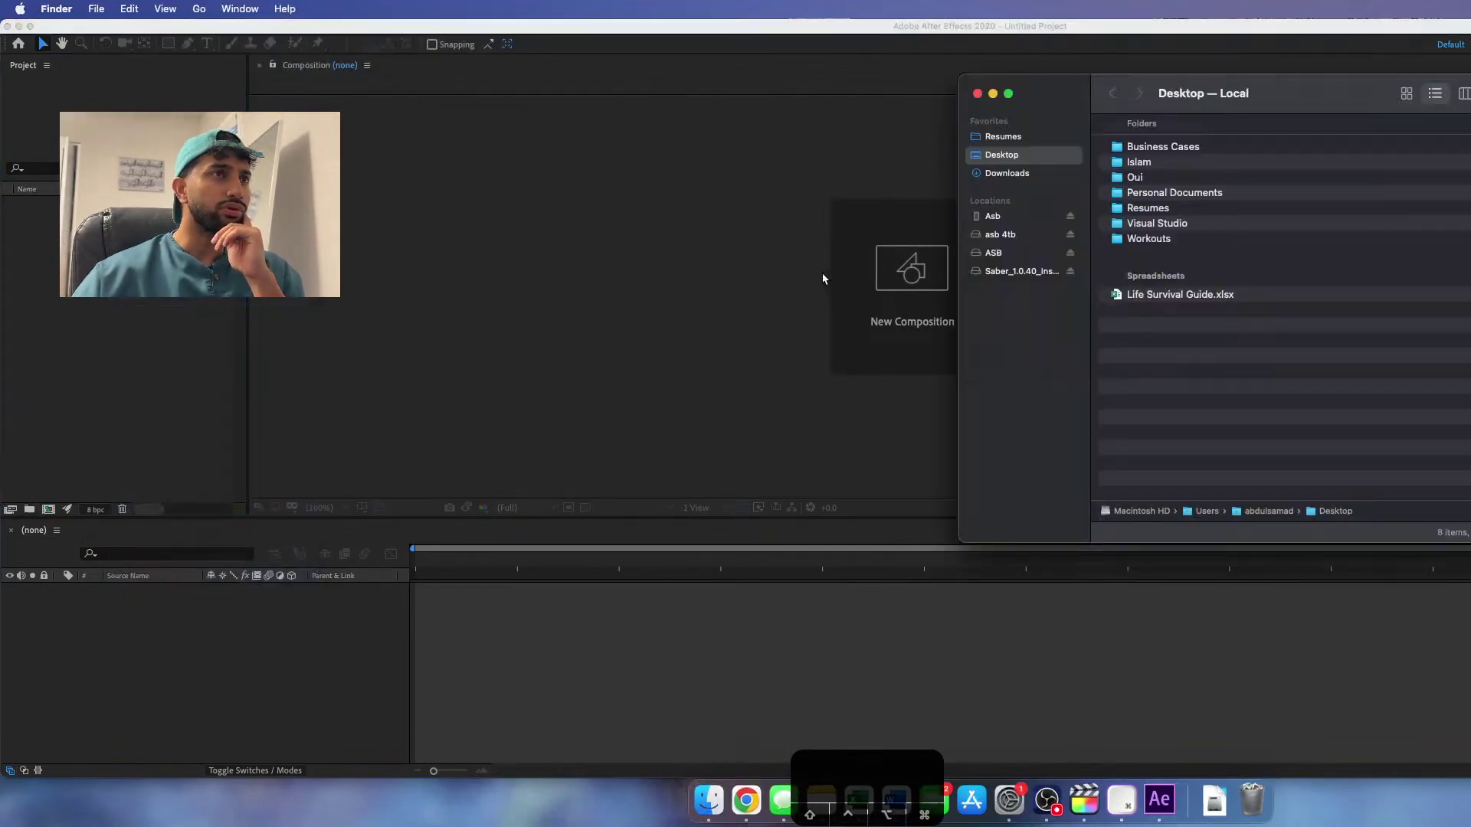
pyautogui.click(1009, 216)
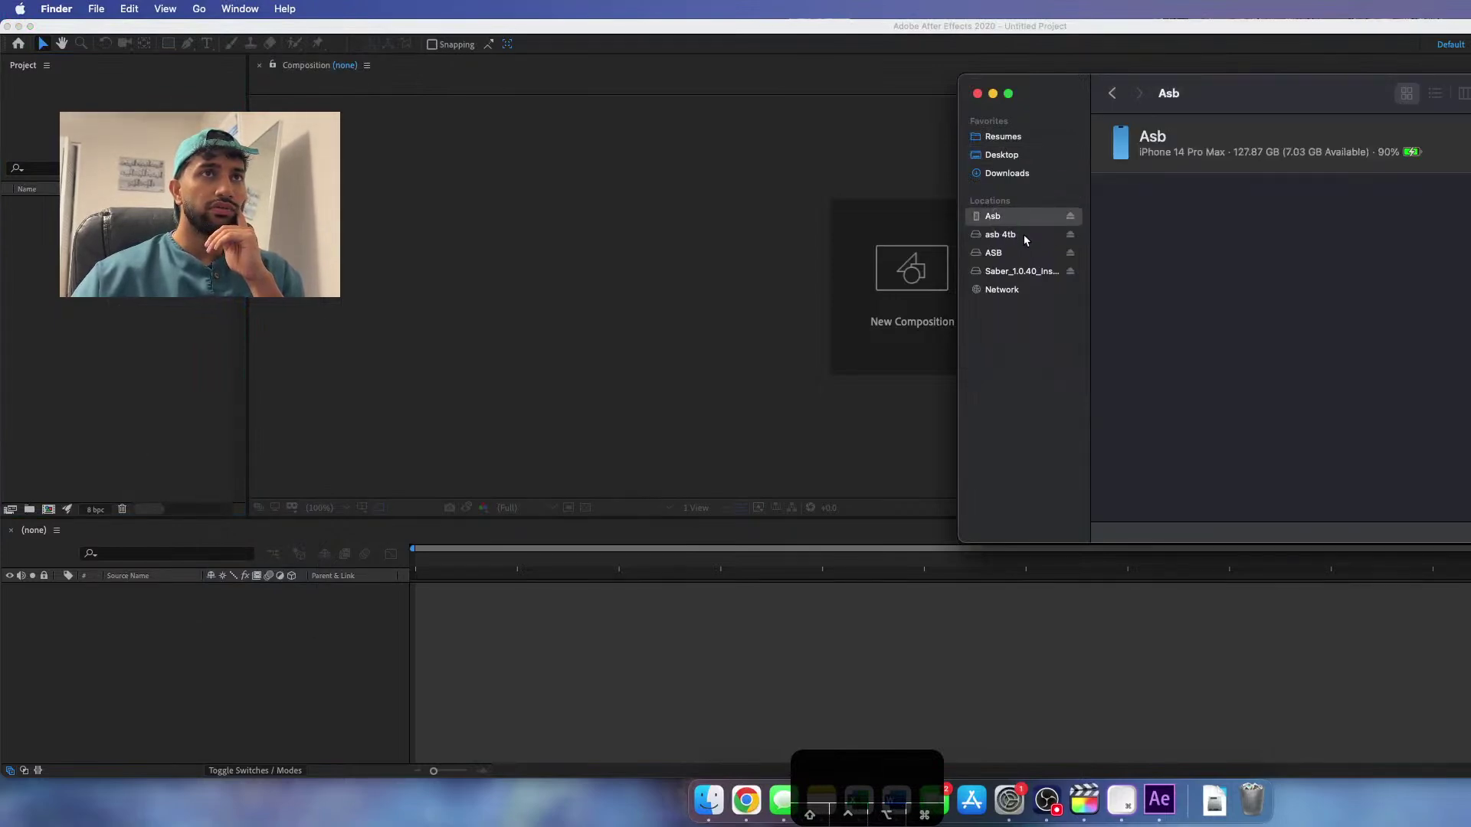
pyautogui.click(1022, 235)
pyautogui.click(1070, 216)
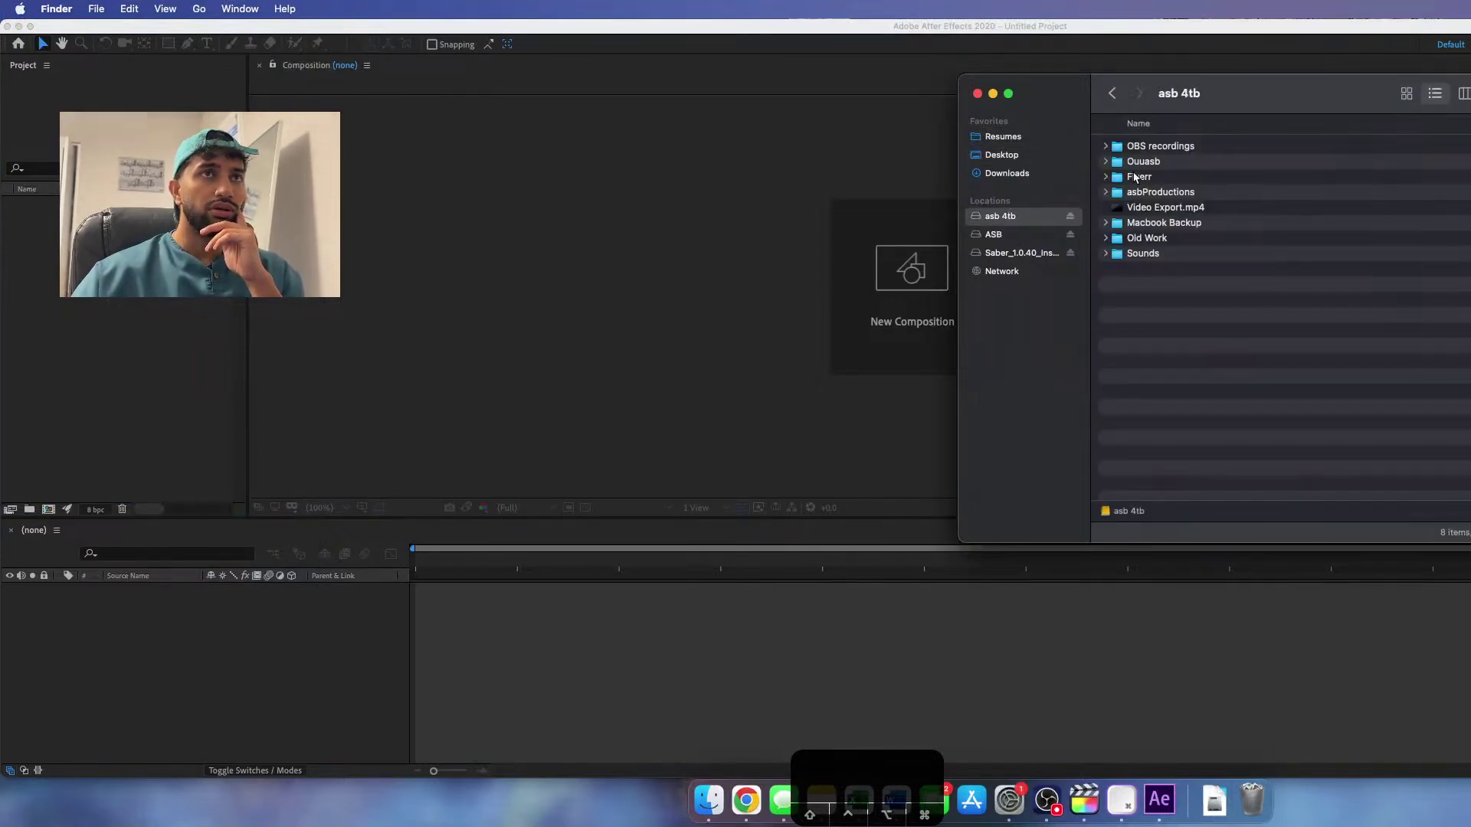
pyautogui.click(1105, 146)
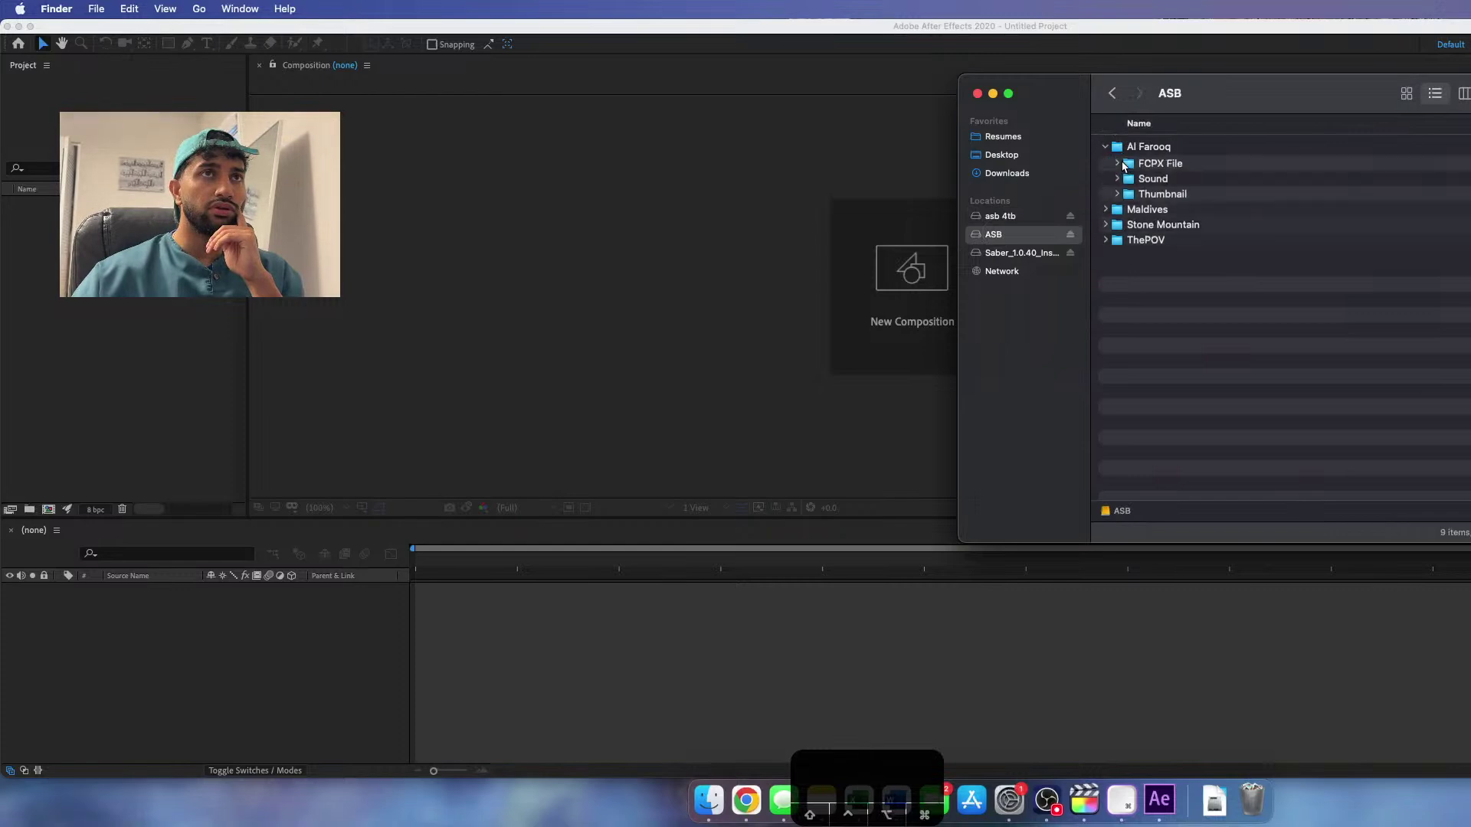
pyautogui.click(1117, 161)
pyautogui.moveTo(1160, 177); pyautogui.dragTo(135, 306)
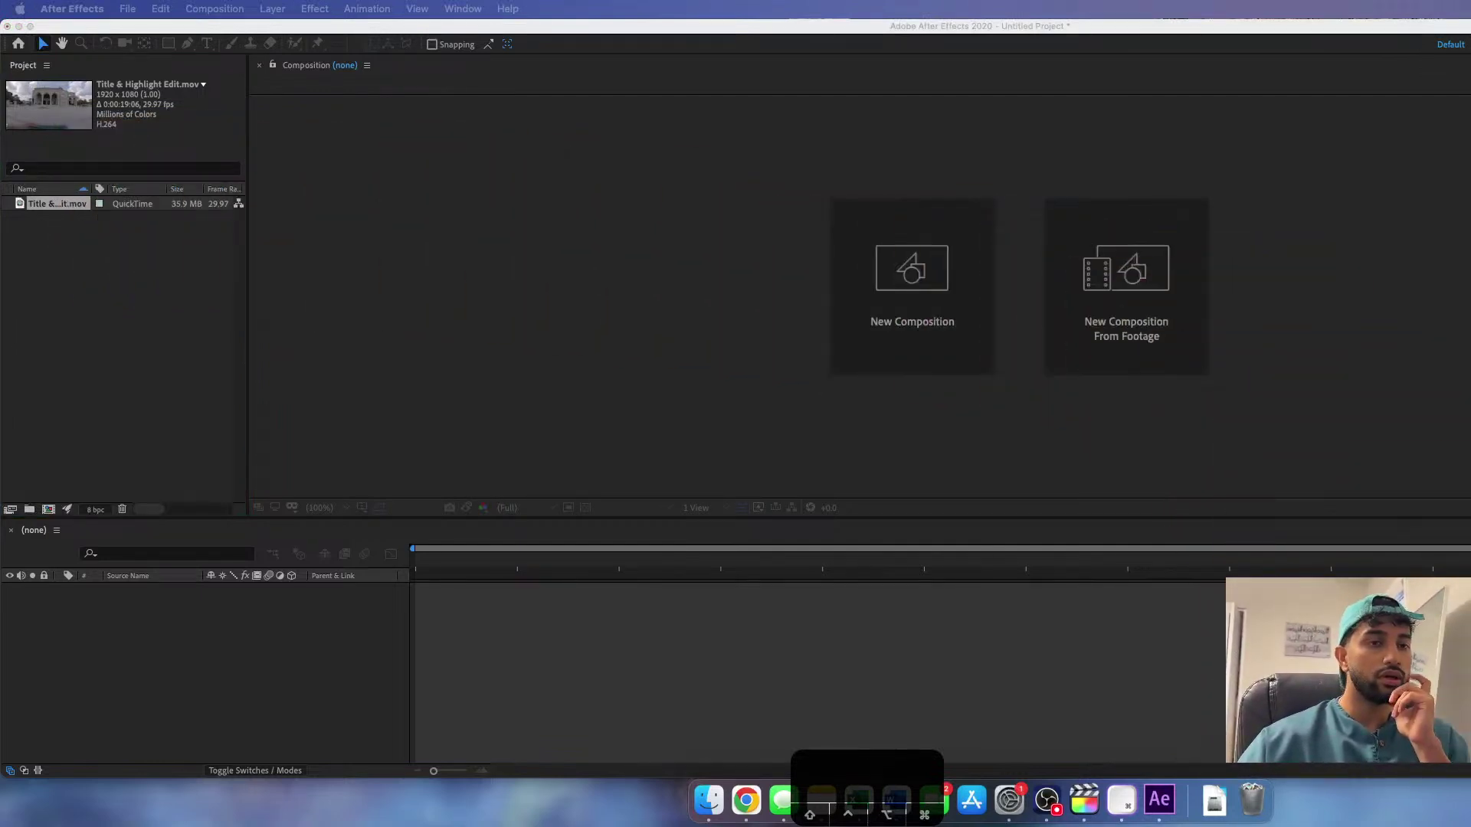
pyautogui.click(56, 214)
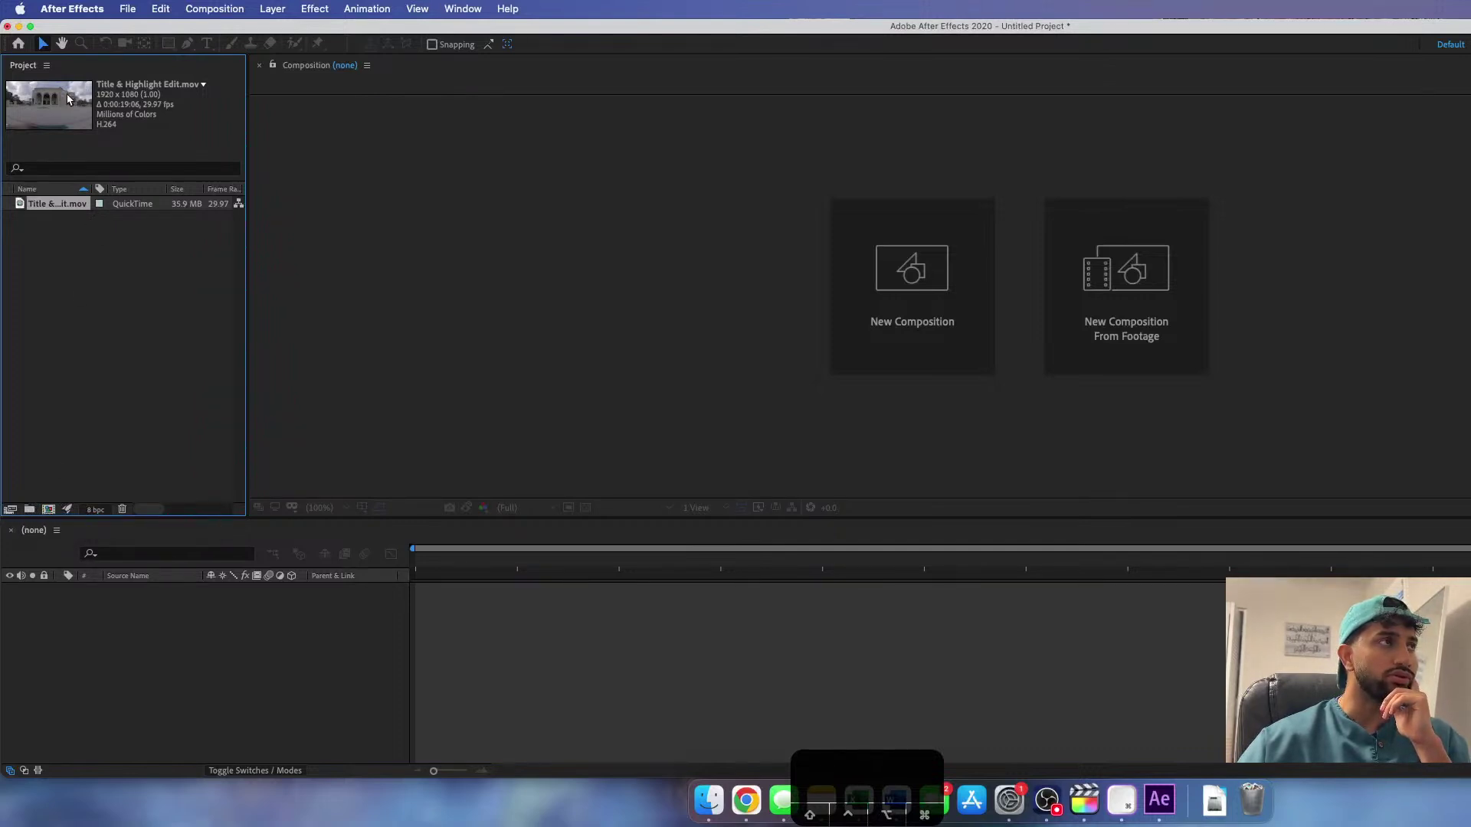
# - Create a composition from the imported footage and set its preview resolution to Full
pyautogui.moveTo(38, 203); pyautogui.dragTo(47, 515)
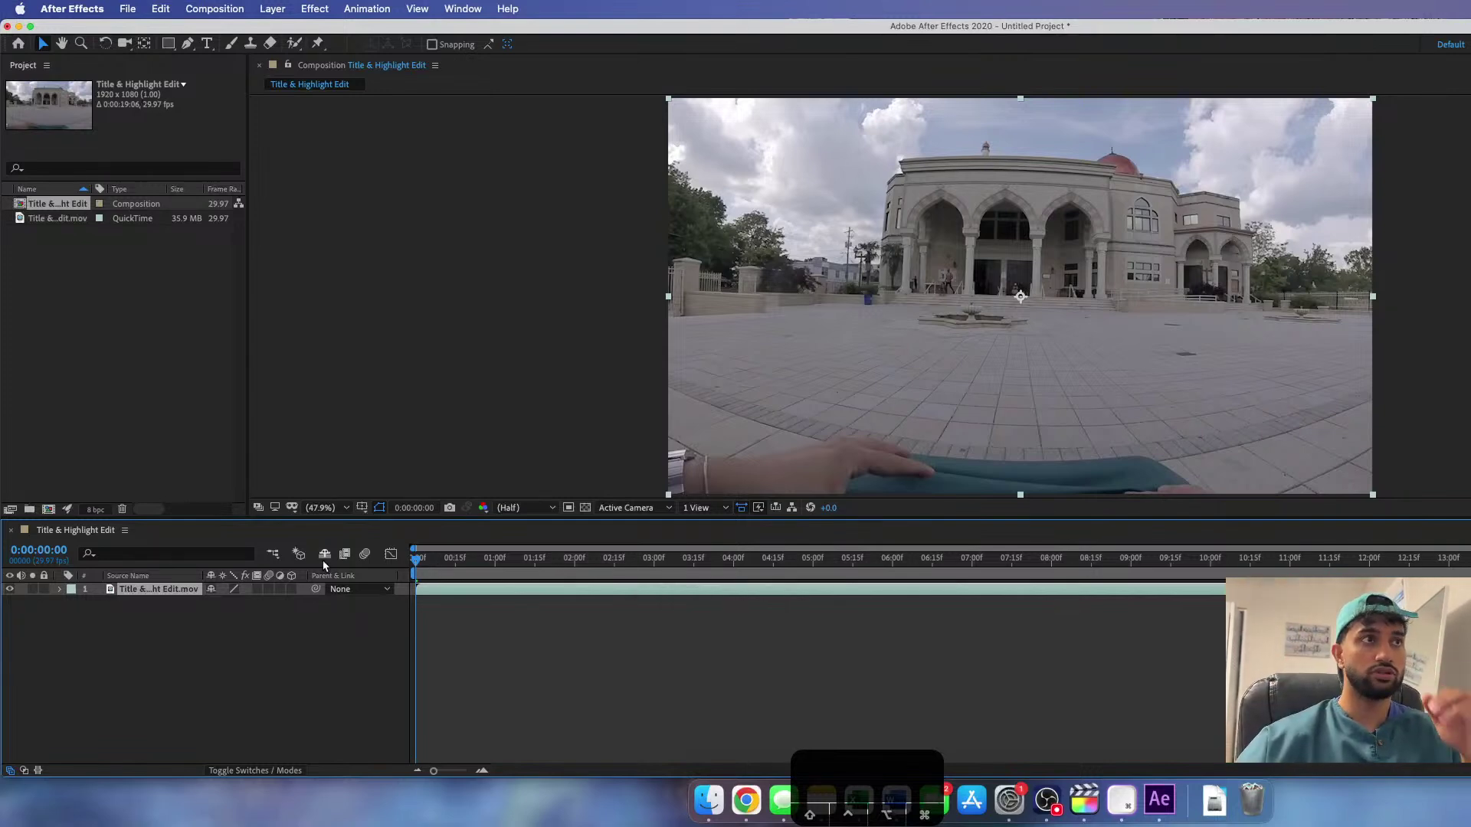
pyautogui.click(552, 509)
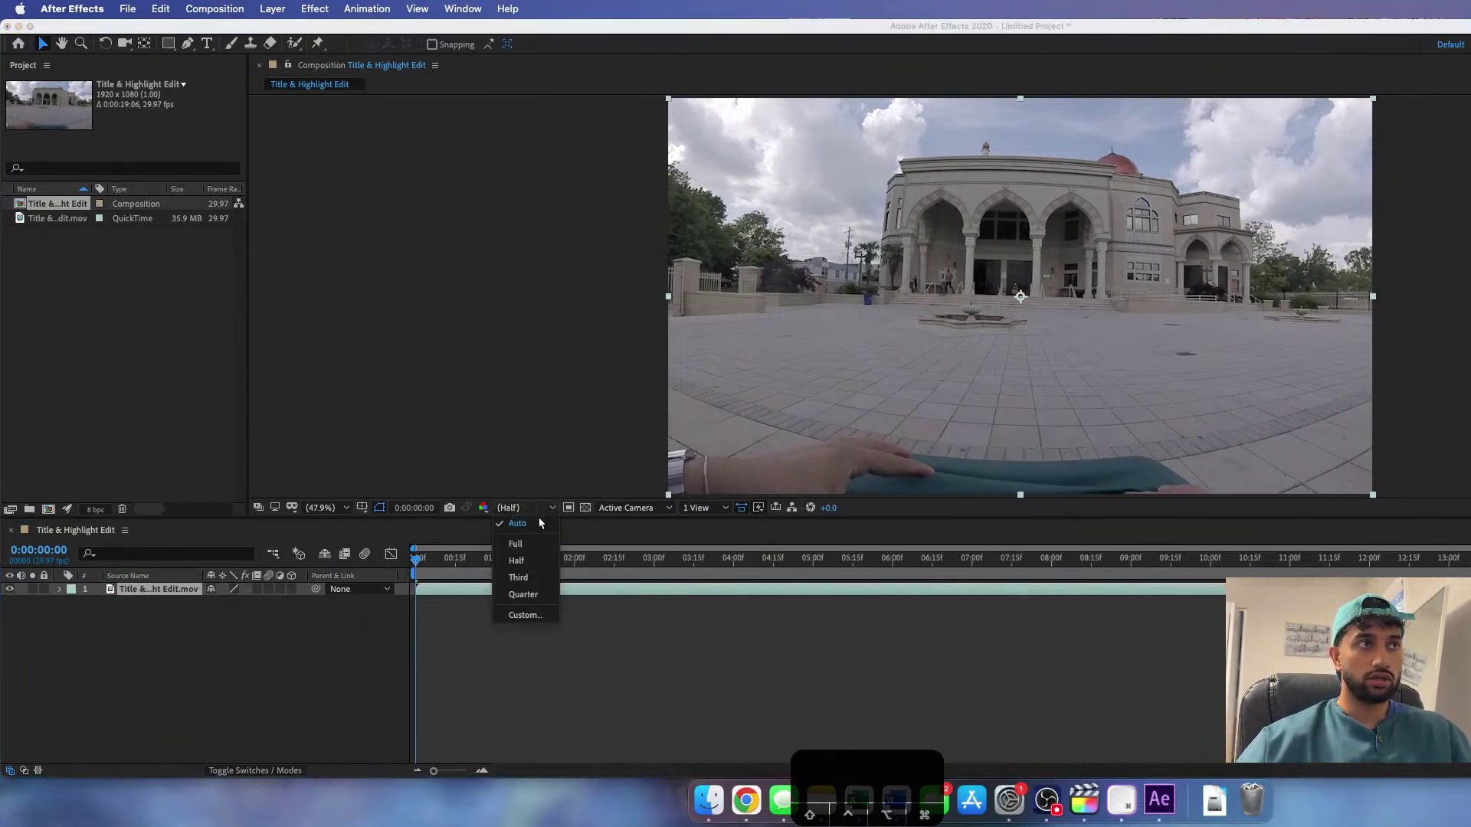
pyautogui.click(516, 545)
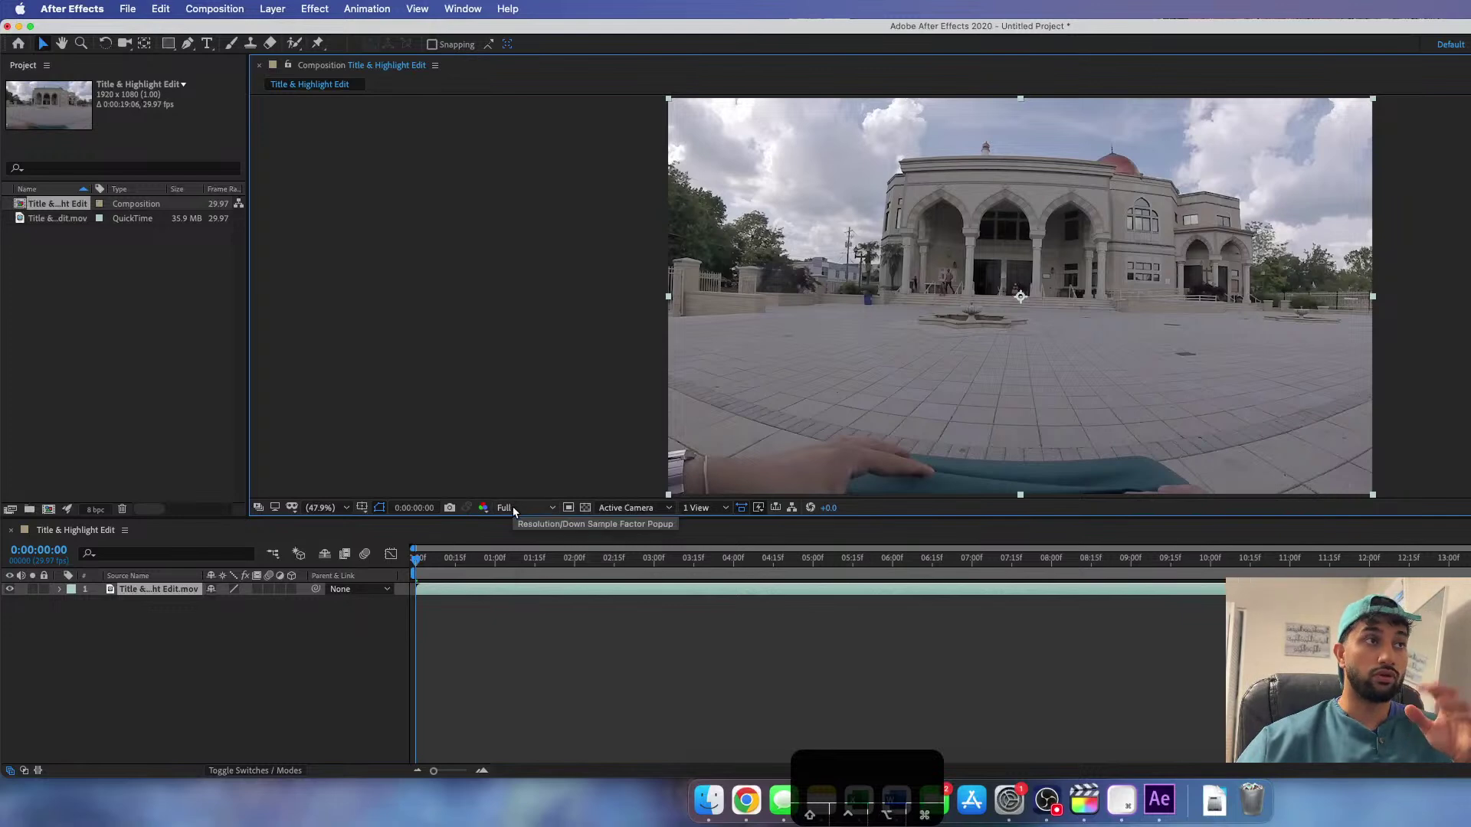
# - Run Track Camera on the Title & Highlight Edit.mov layer
pyautogui.rightClick(455, 596)
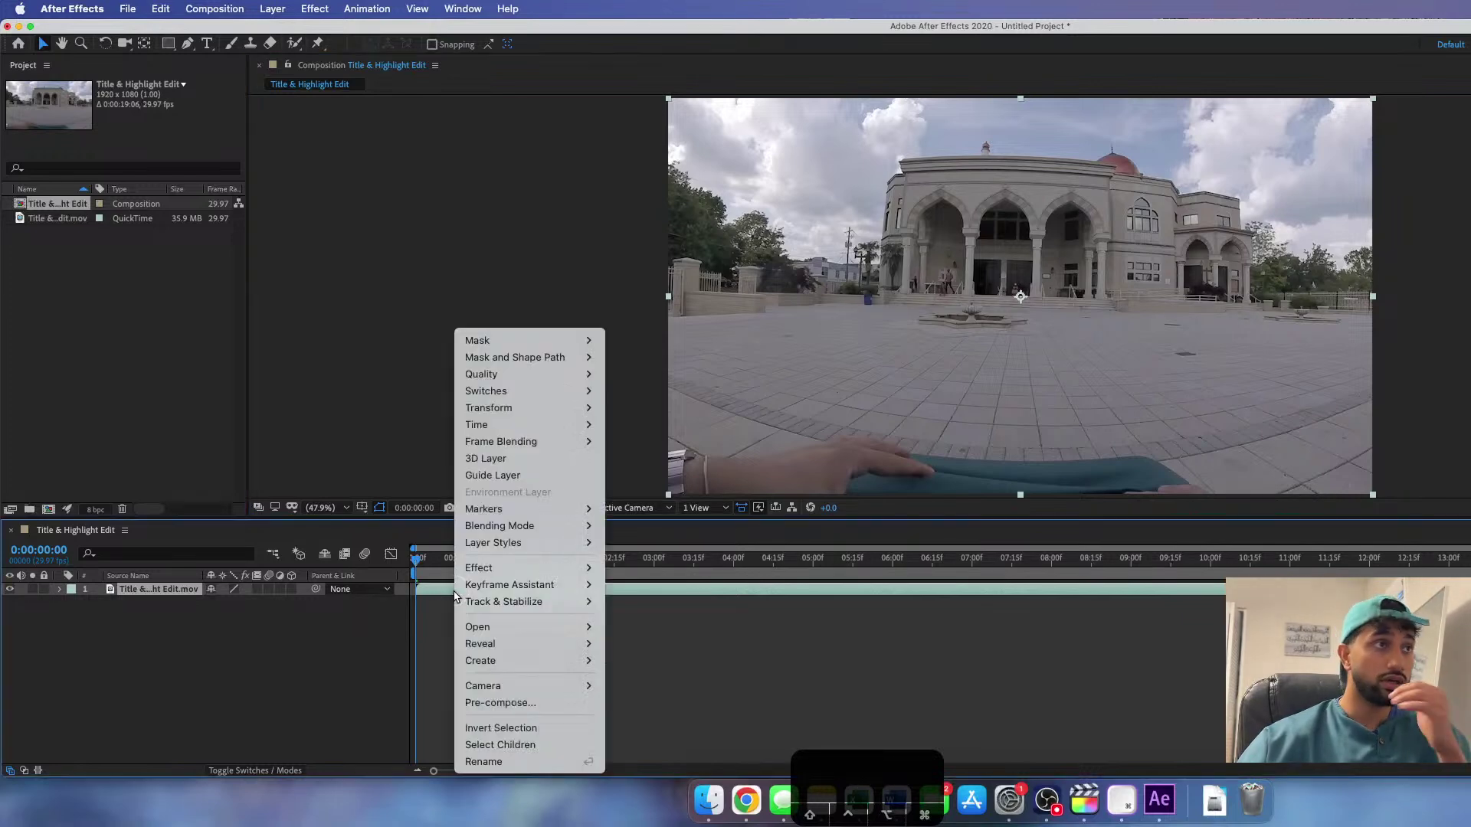
pyautogui.moveTo(502, 590)
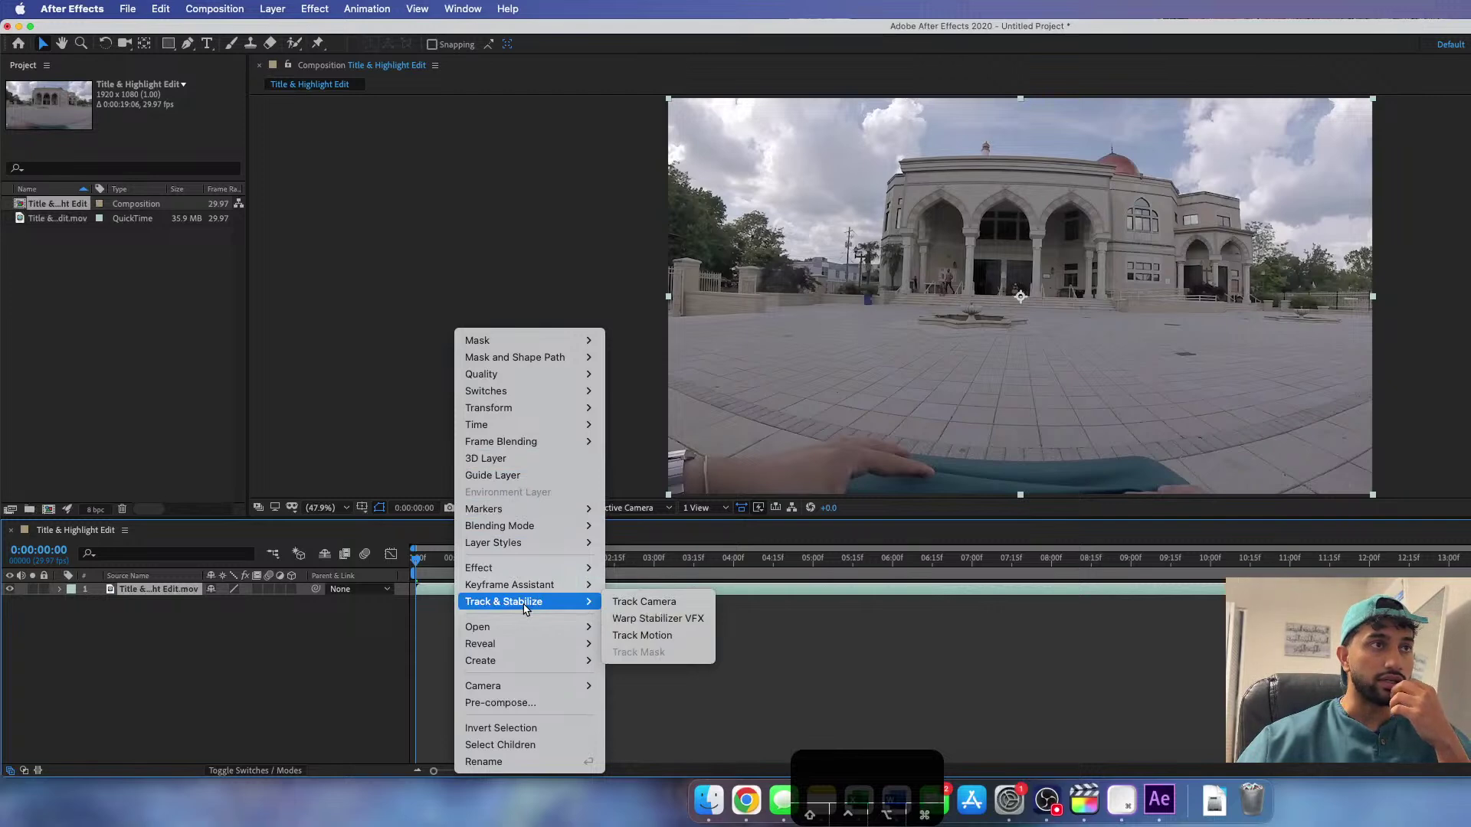
pyautogui.click(642, 604)
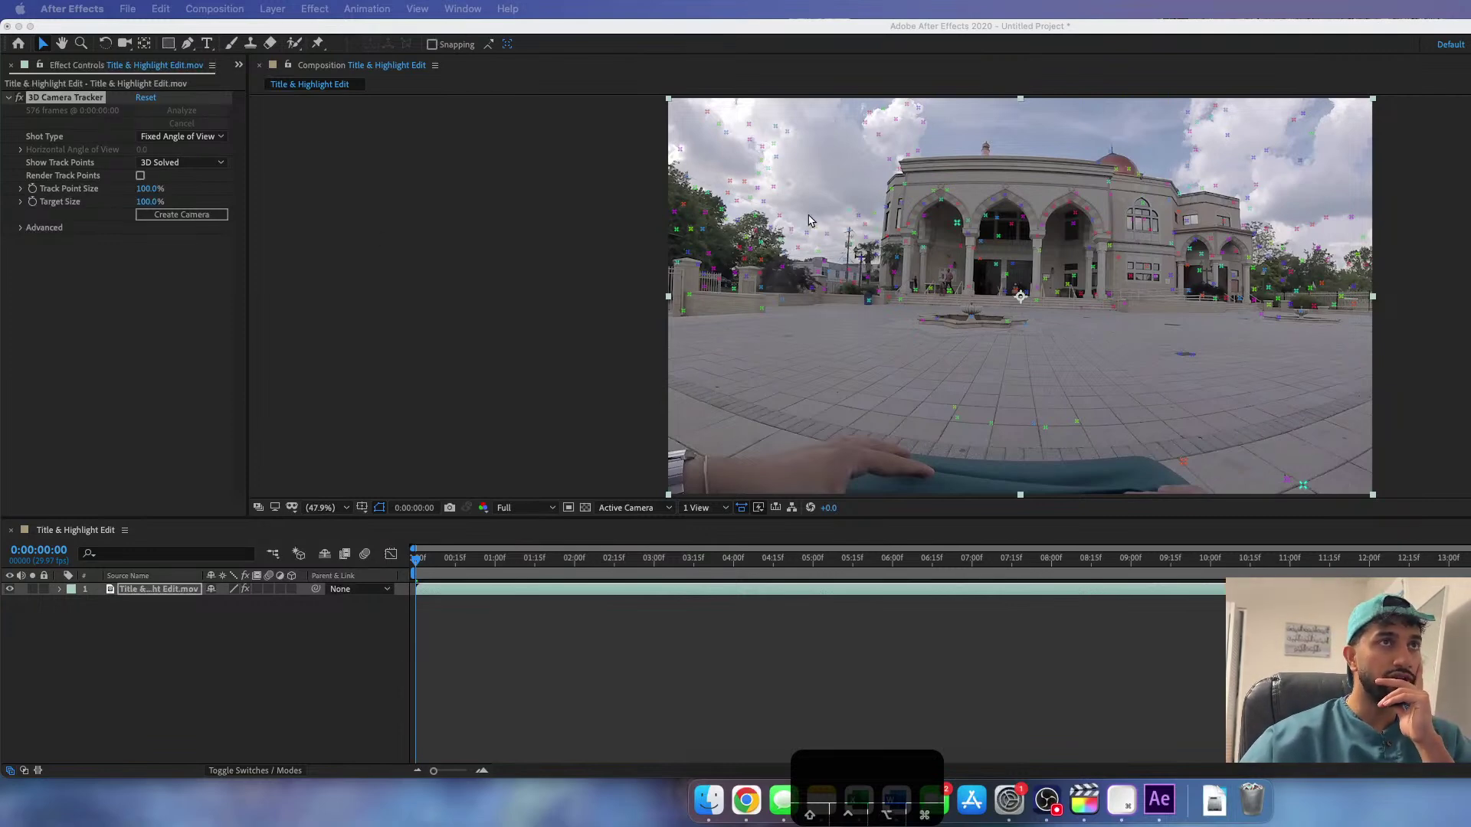
# - Select a group of track points in the sky above the building's left corner and create a text layer and camera from them
pyautogui.click(904, 238)
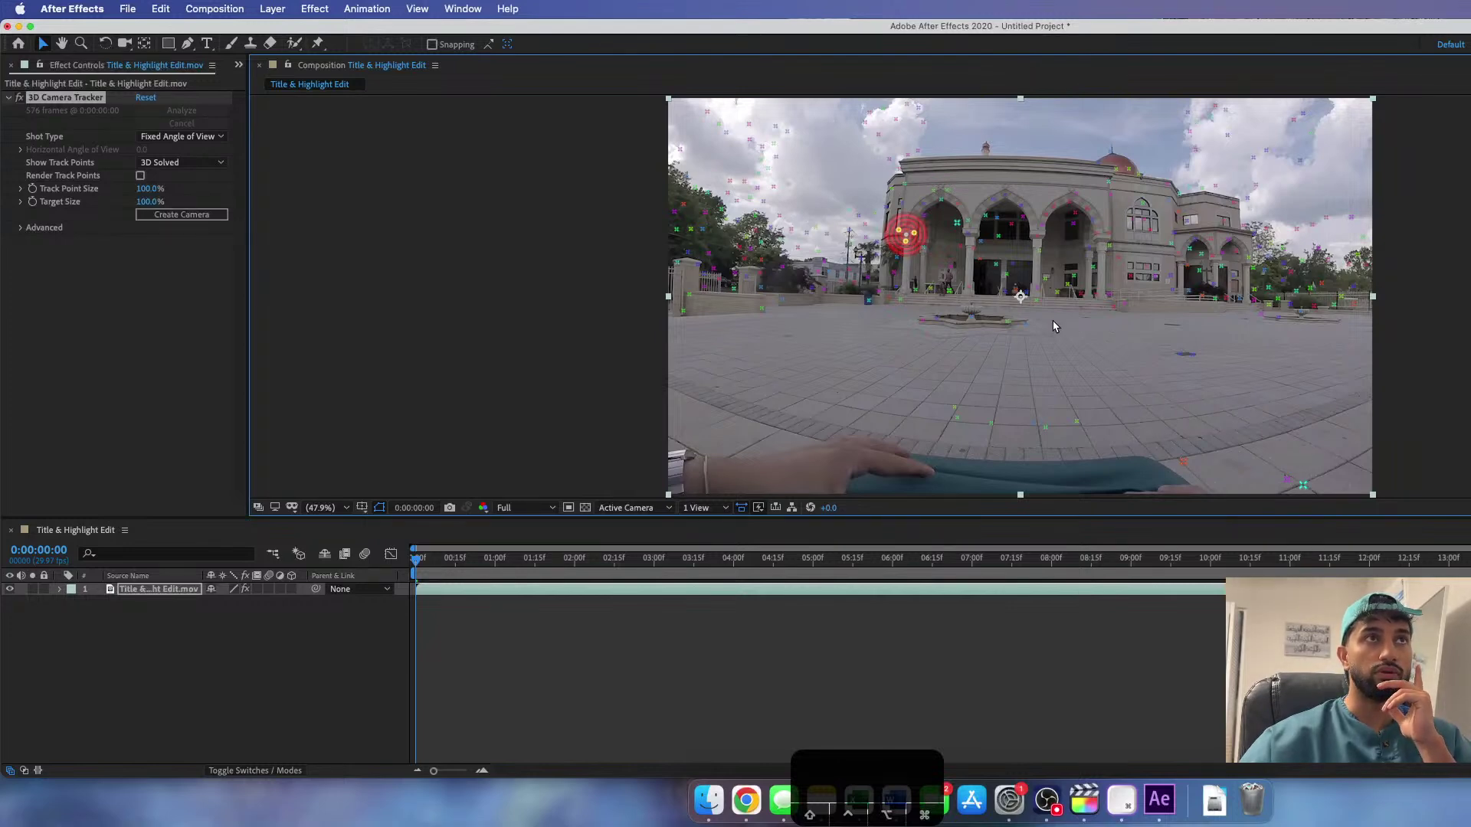
pyautogui.click(845, 118)
pyautogui.moveTo(845, 117)
pyautogui.mouseDown()
pyautogui.moveTo(915, 195)
pyautogui.moveTo(948, 138)
pyautogui.moveTo(912, 89)
pyautogui.moveTo(865, 101)
pyautogui.mouseUp()
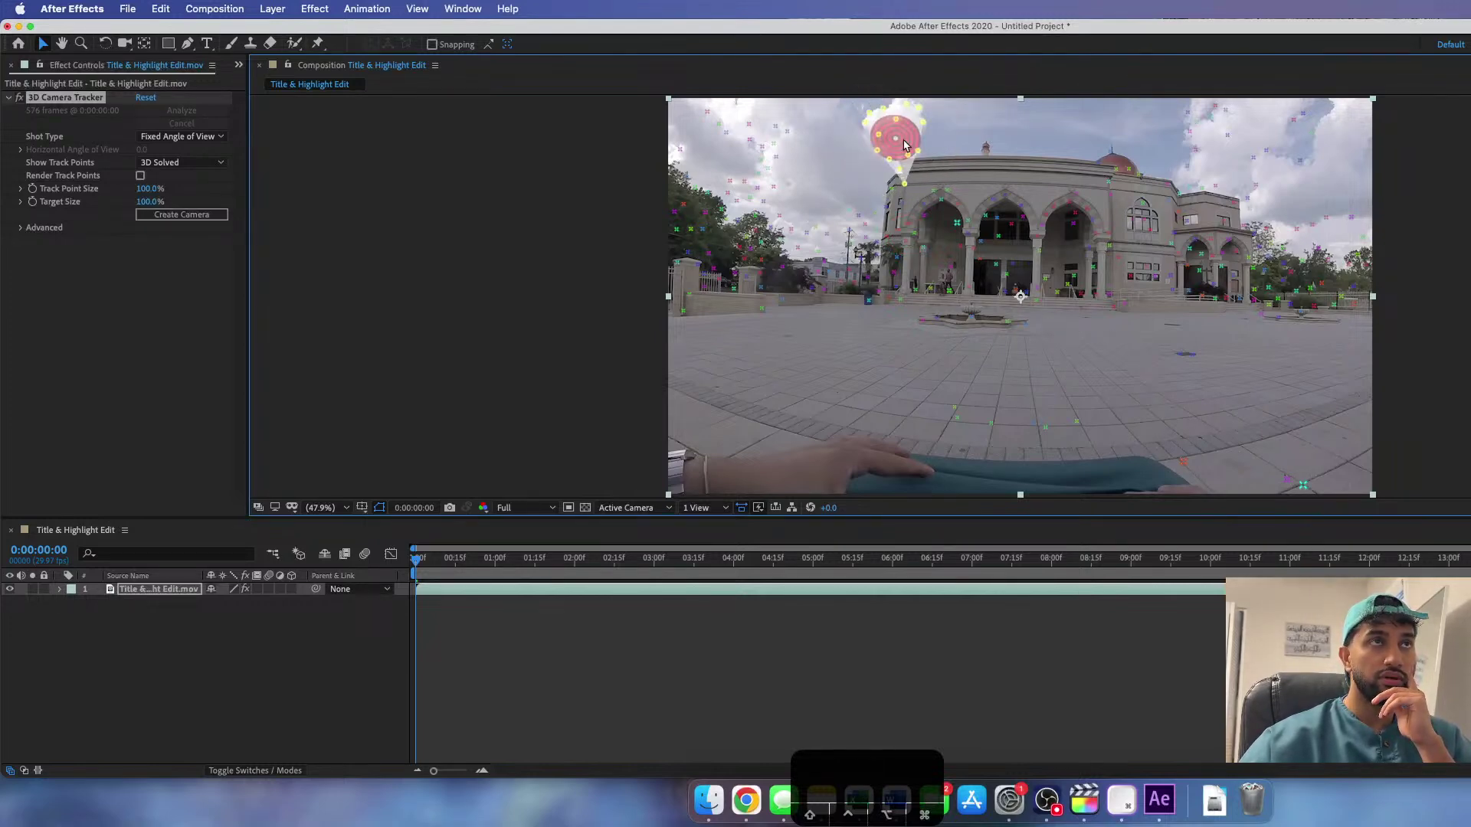
pyautogui.rightClick(907, 149)
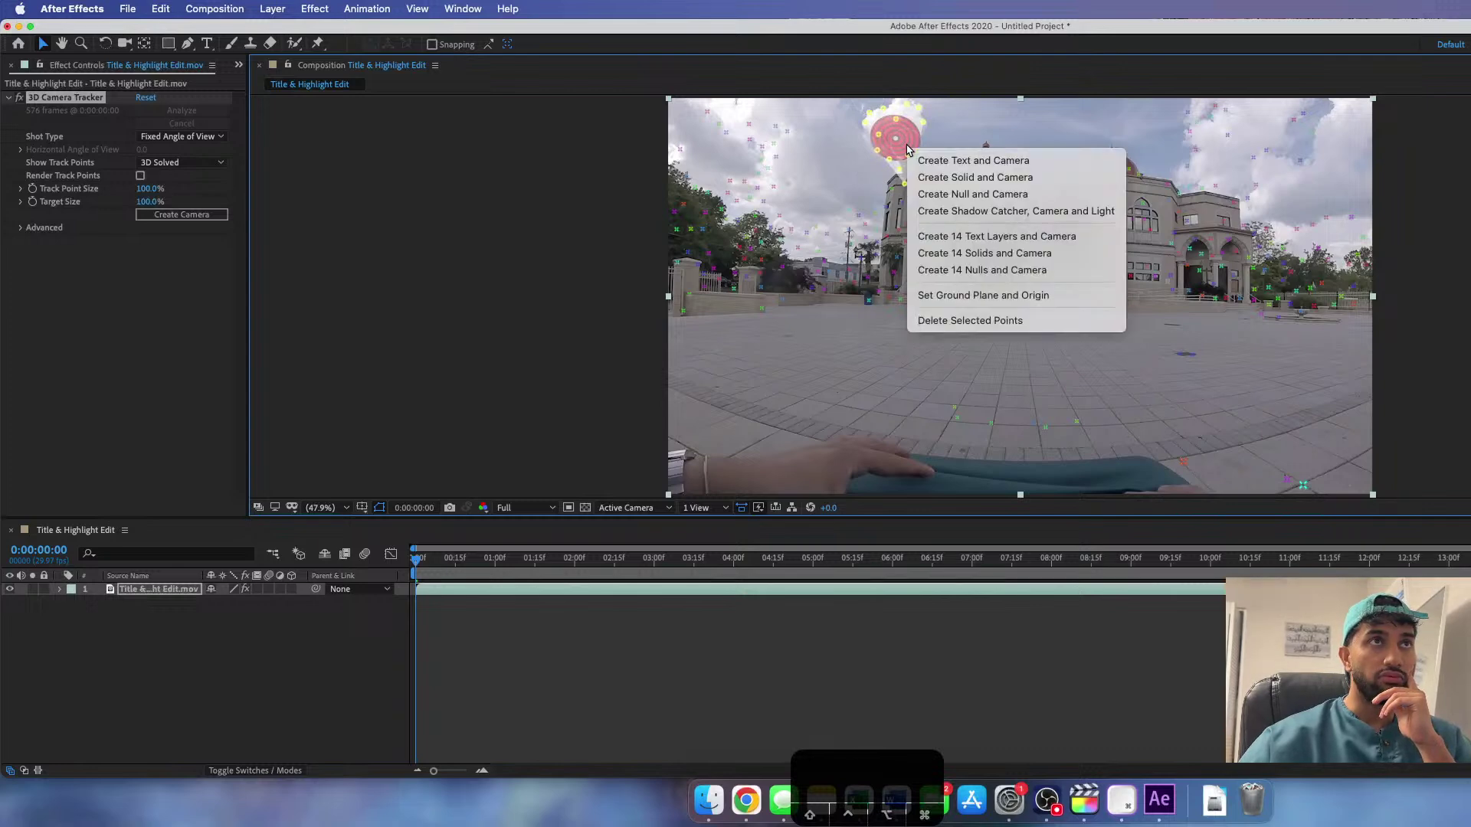
pyautogui.click(1002, 167)
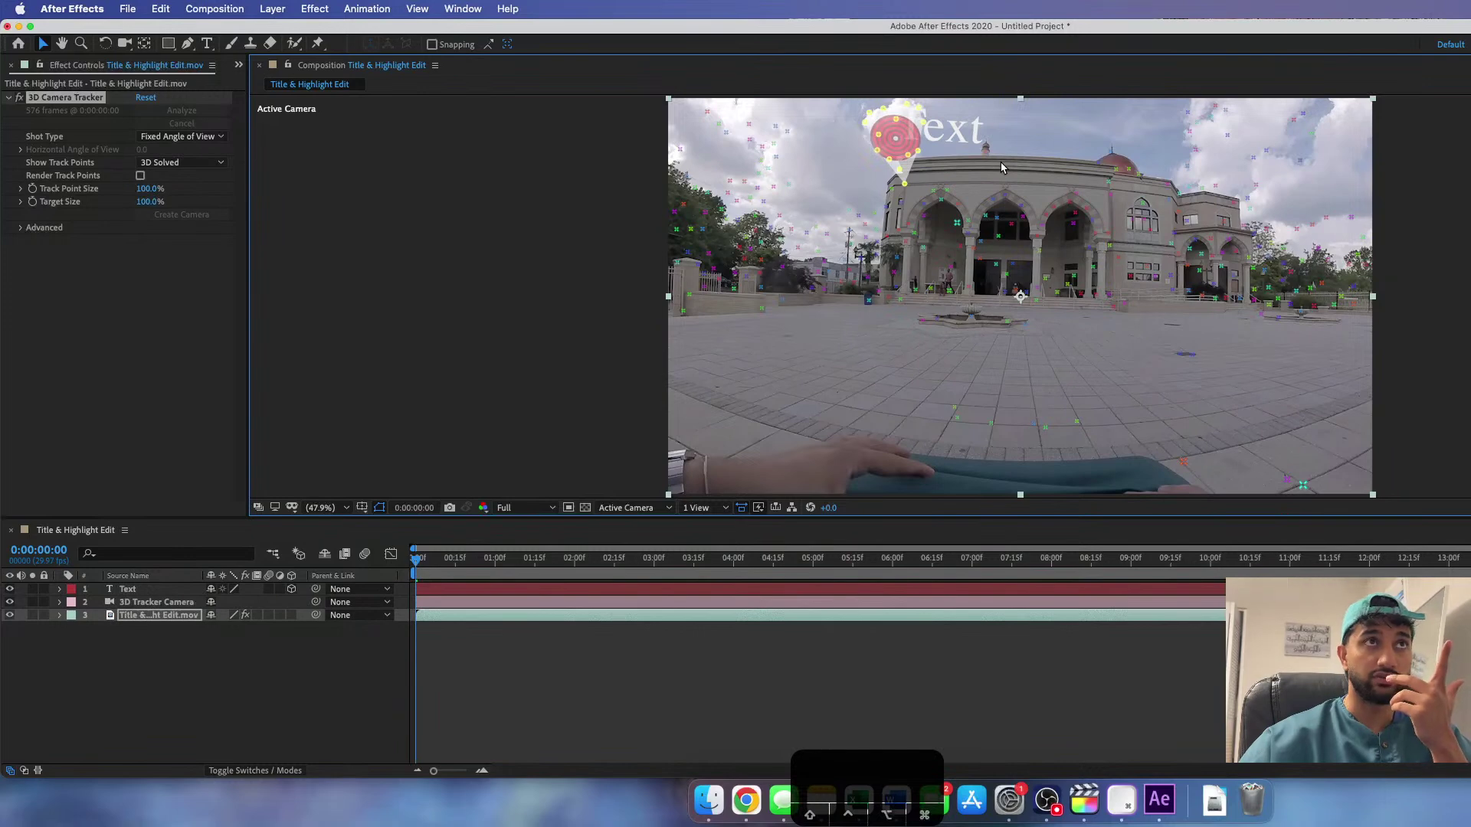
# - Replace the tracked text layer's placeholder with "AL Farooq"
pyautogui.doubleClick(955, 129)
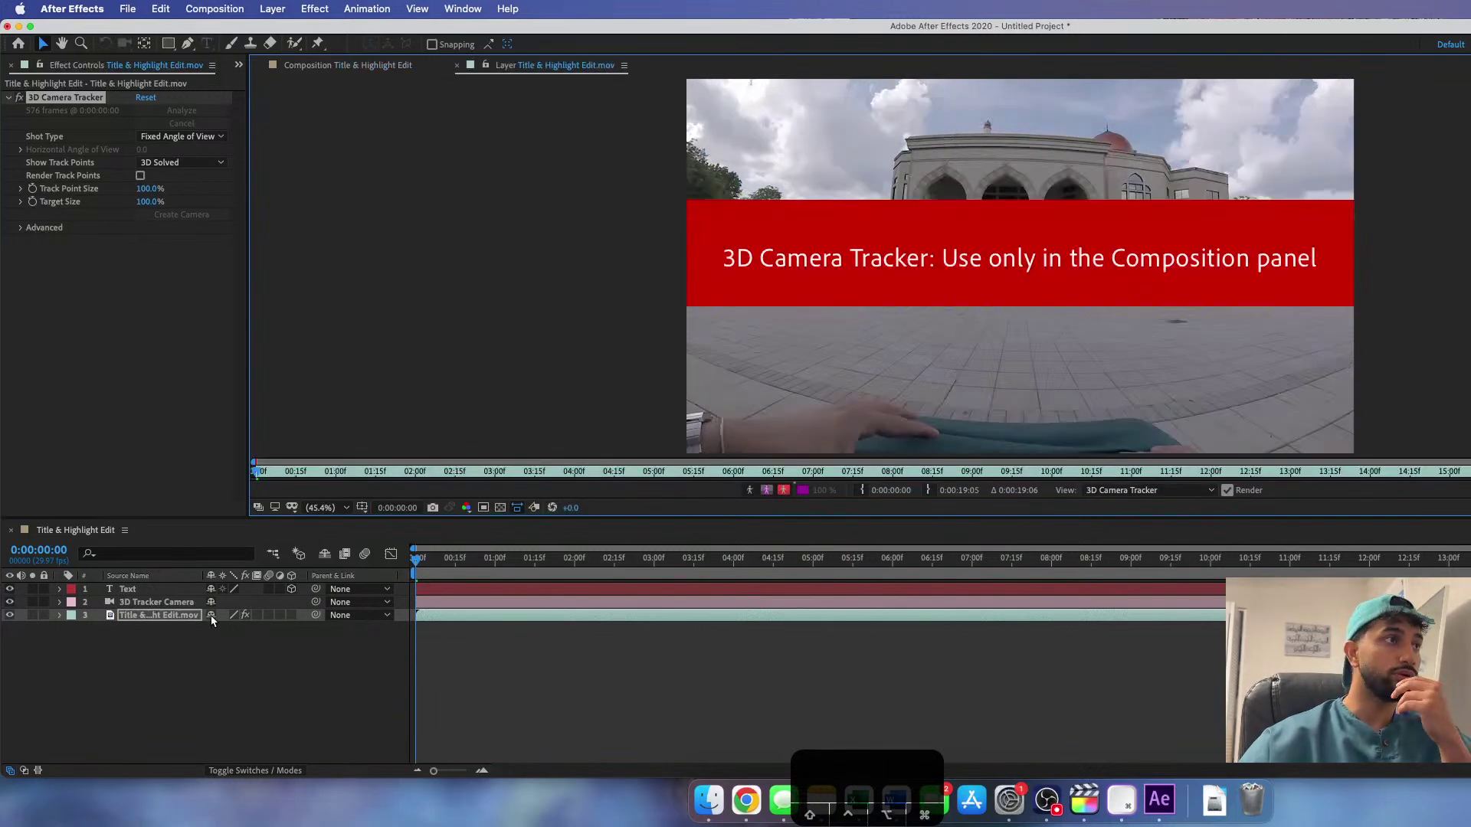
pyautogui.click(403, 69)
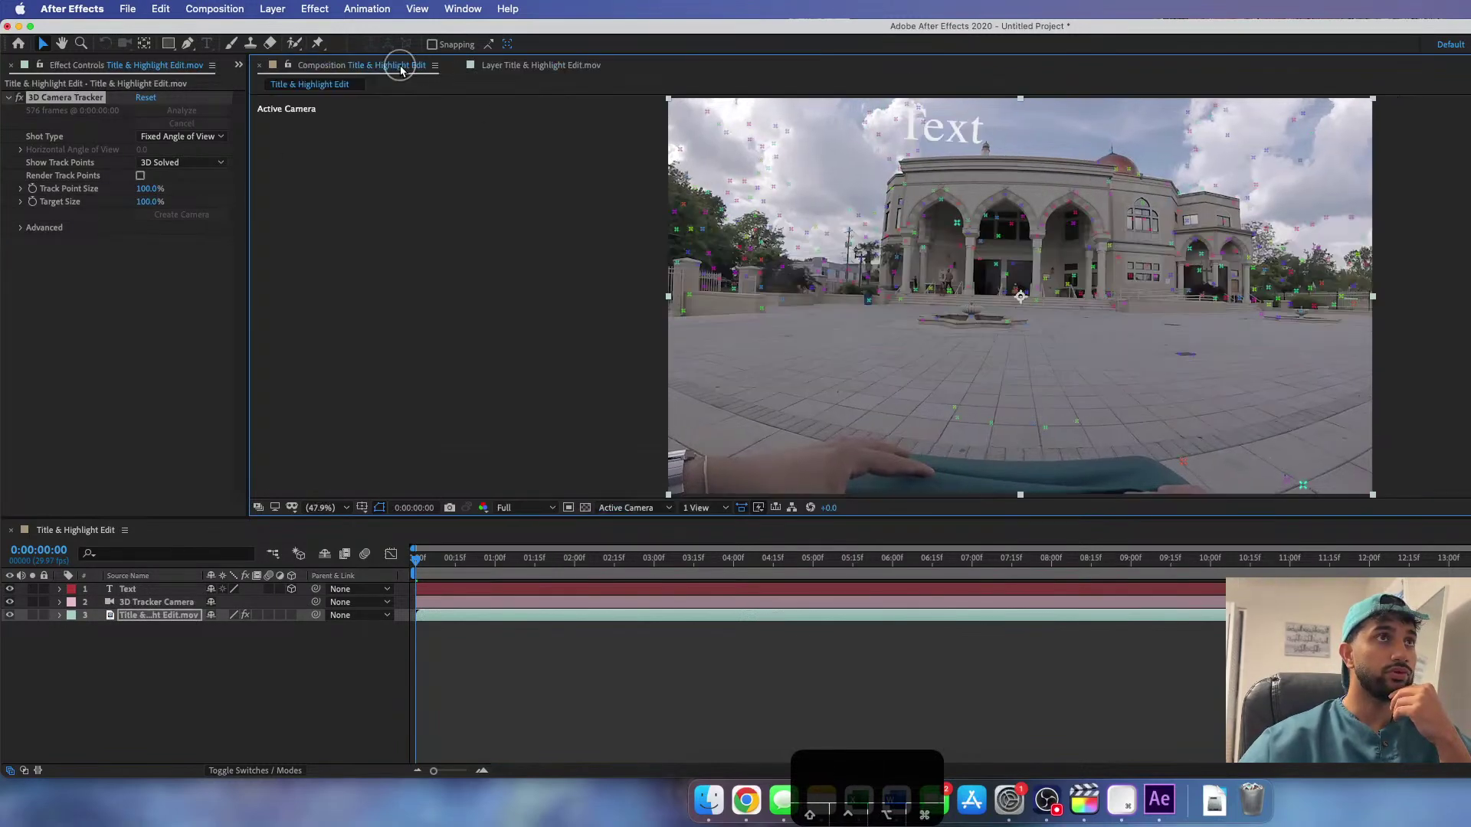
pyautogui.doubleClick(129, 589)
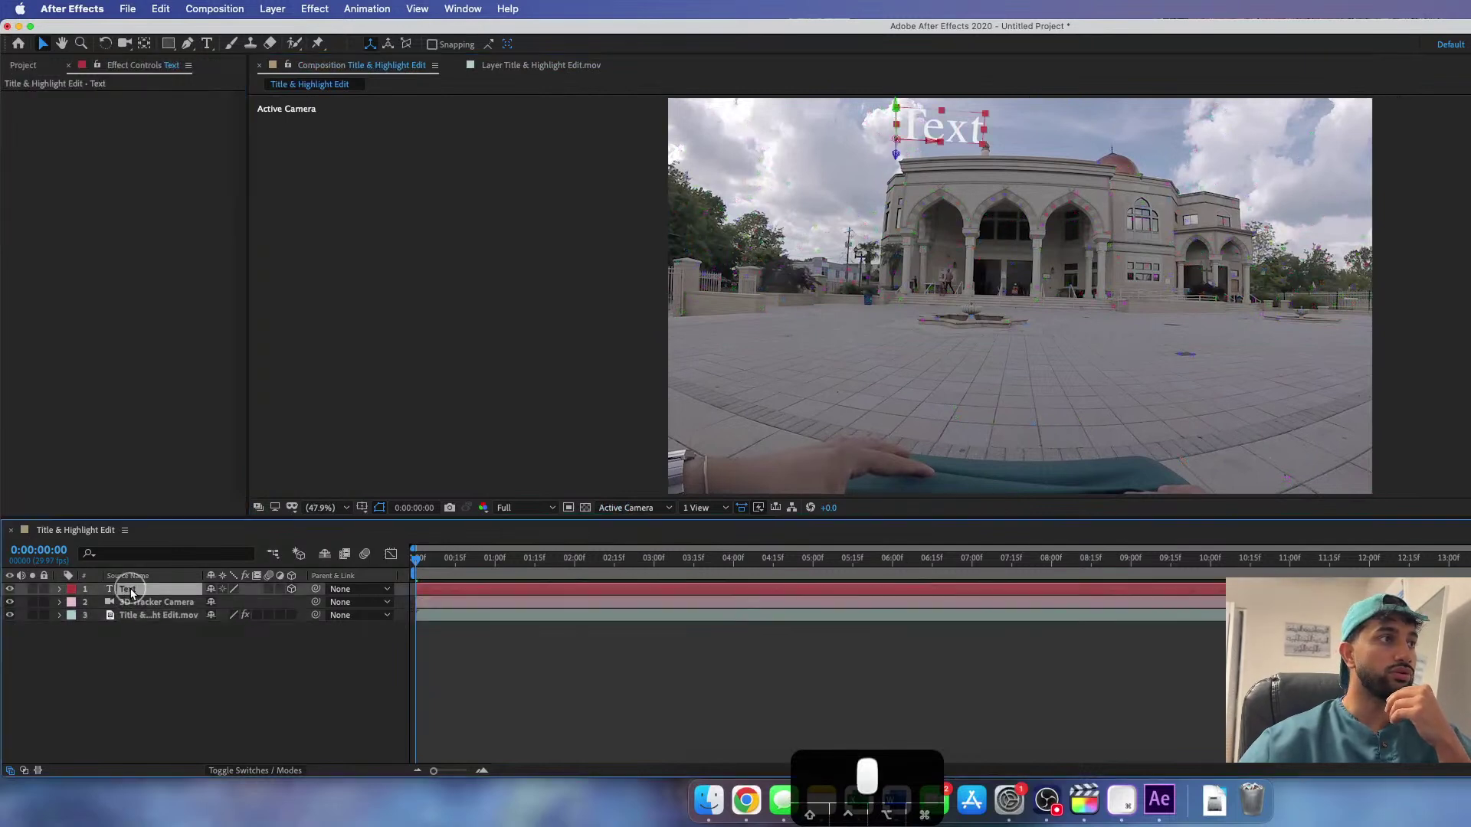
pyautogui.write('FAR')
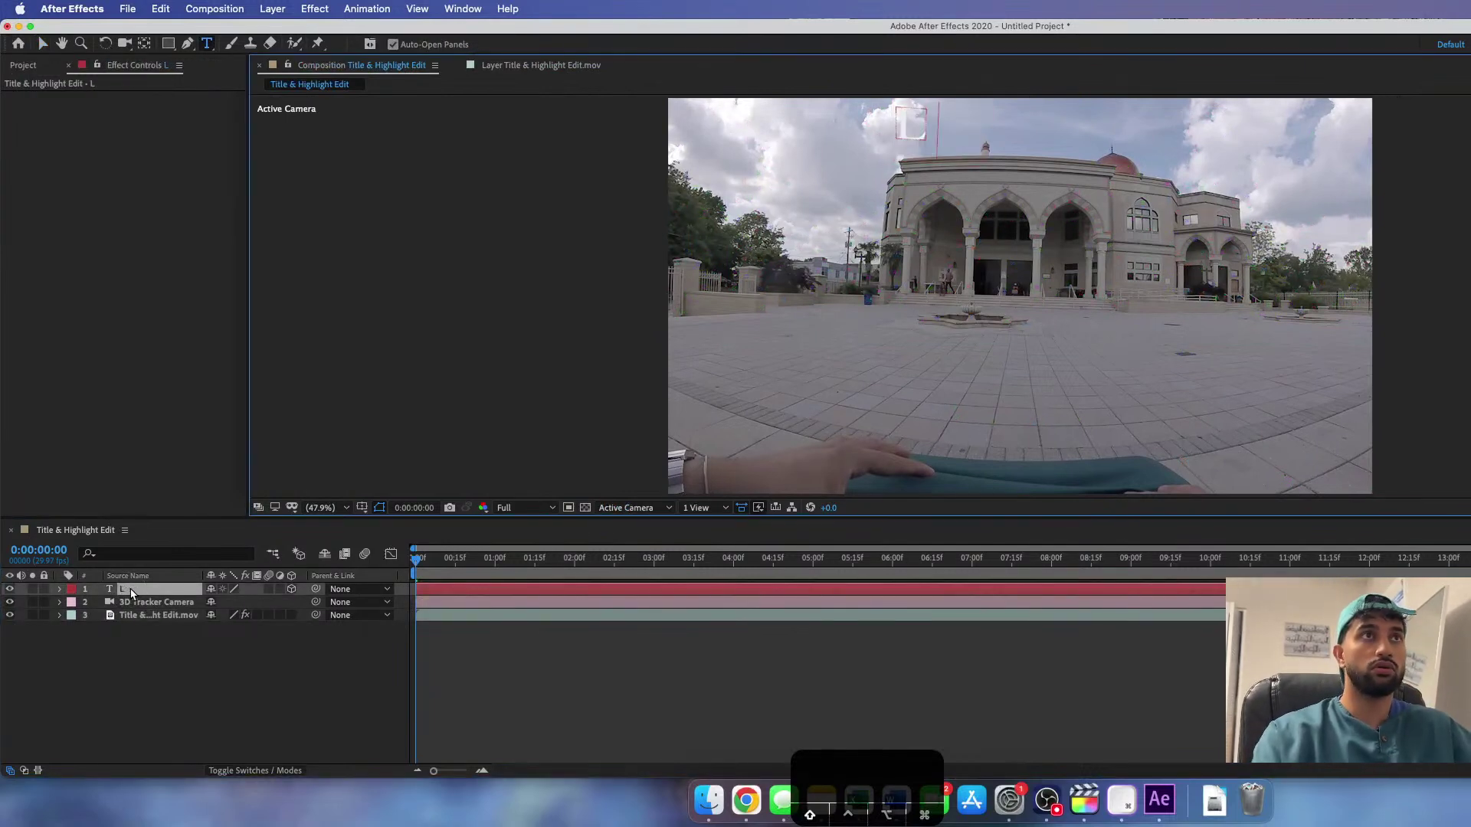
pyautogui.press('BackSpace')
pyautogui.press('BackSpace')
pyautogui.press('BackSpace')
pyautogui.write('L')
pyautogui.press('BackSpace')
pyautogui.write('Al F')
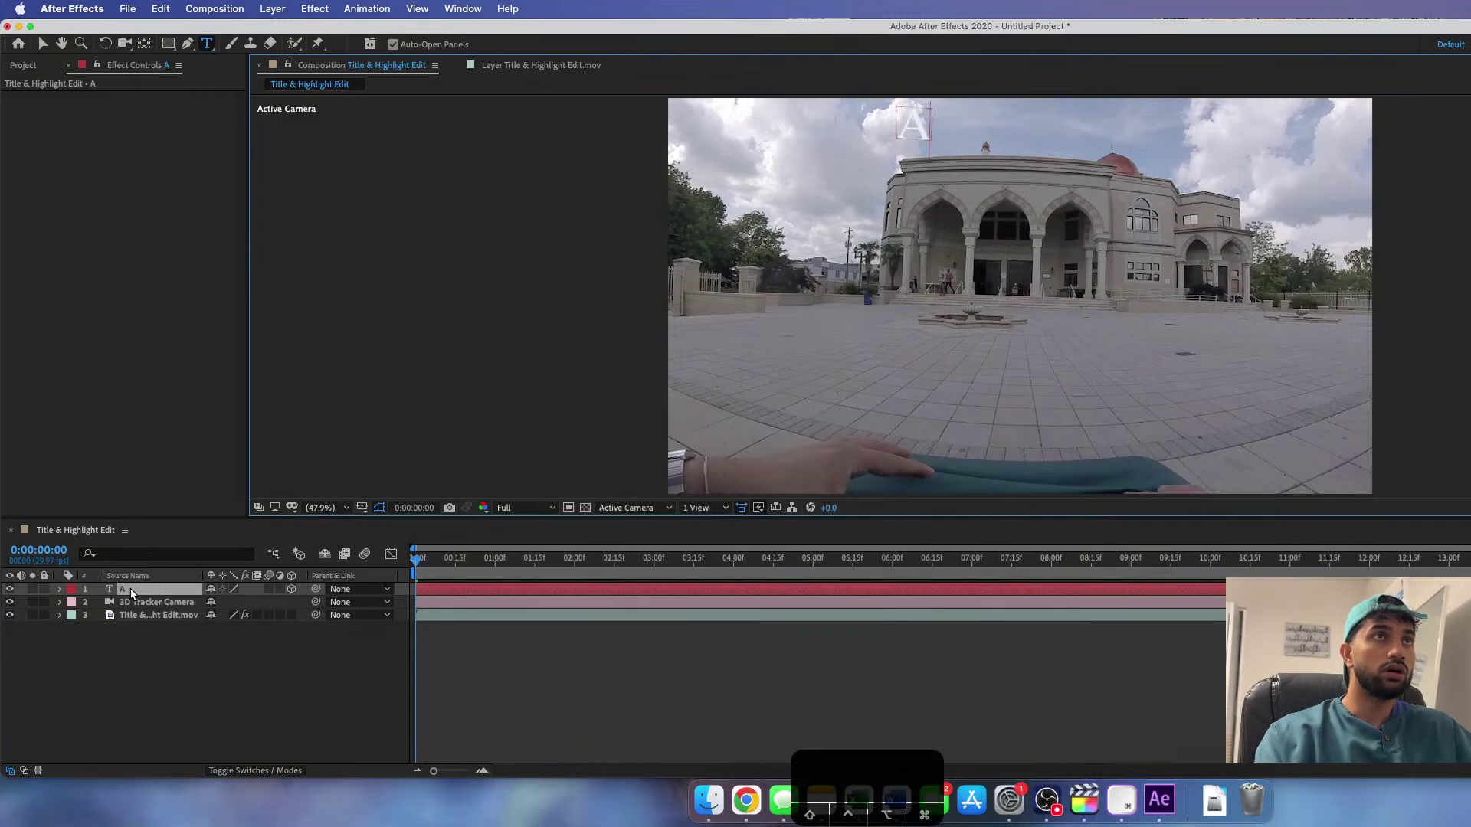
pyautogui.press('BackSpace')
pyautogui.press('BackSpace')
pyautogui.press('BackSpace')
pyautogui.write('L Farooq')
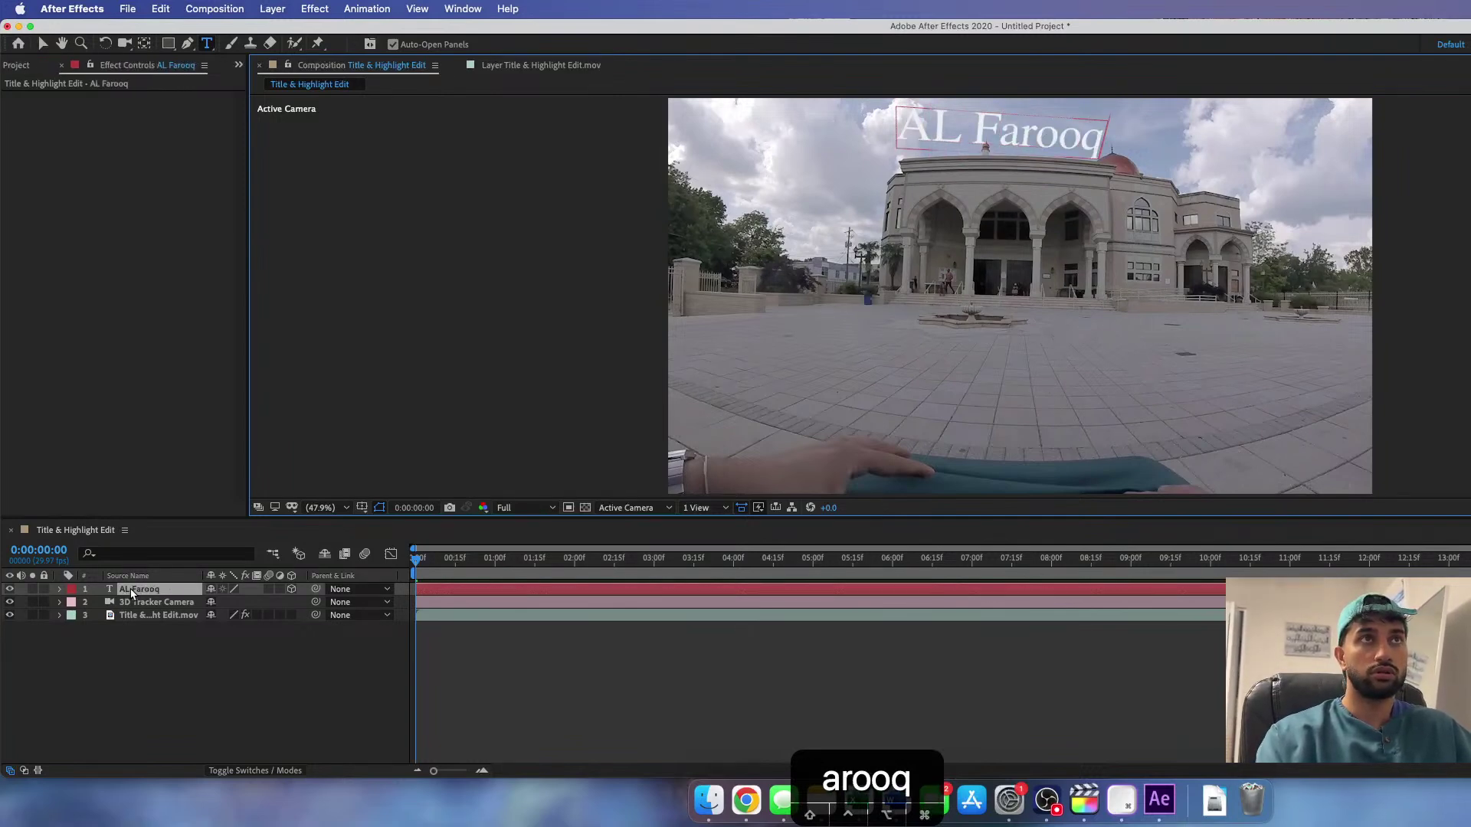
# - Select the whole "AL Farooq" title and try out different fonts on it
pyautogui.press('super+t')
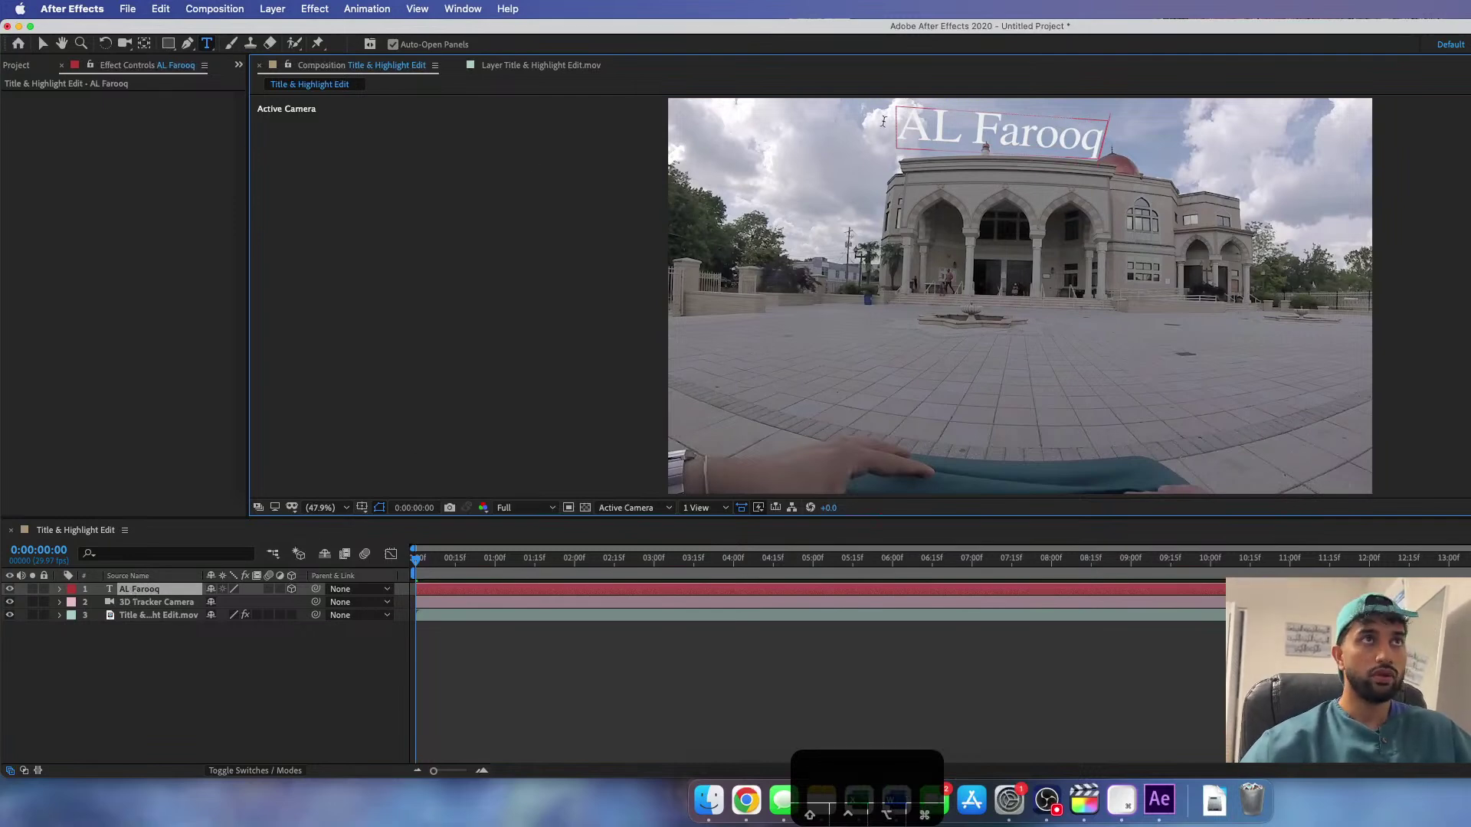
pyautogui.doubleClick(940, 120)
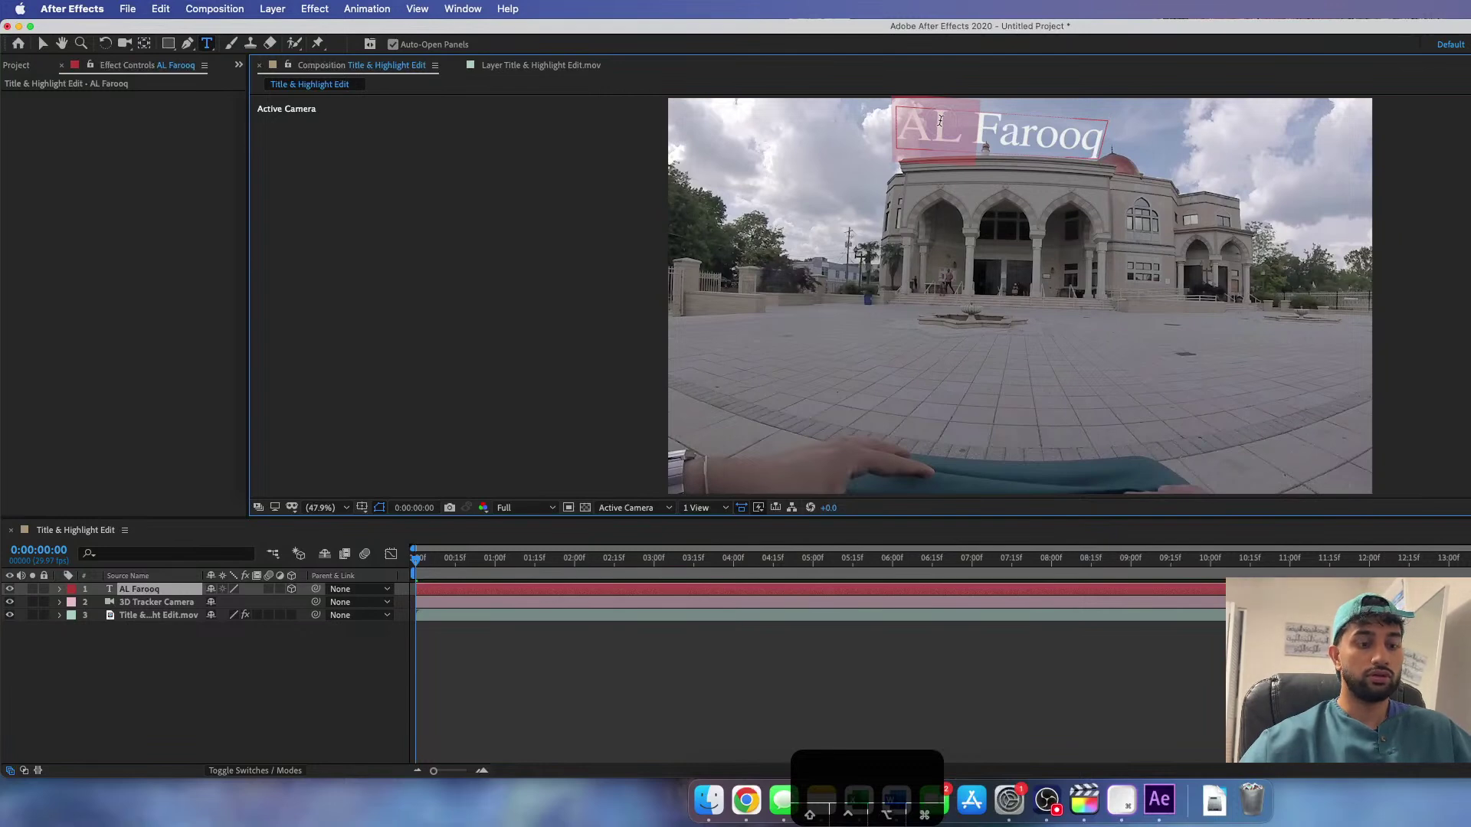
pyautogui.press('super+a')
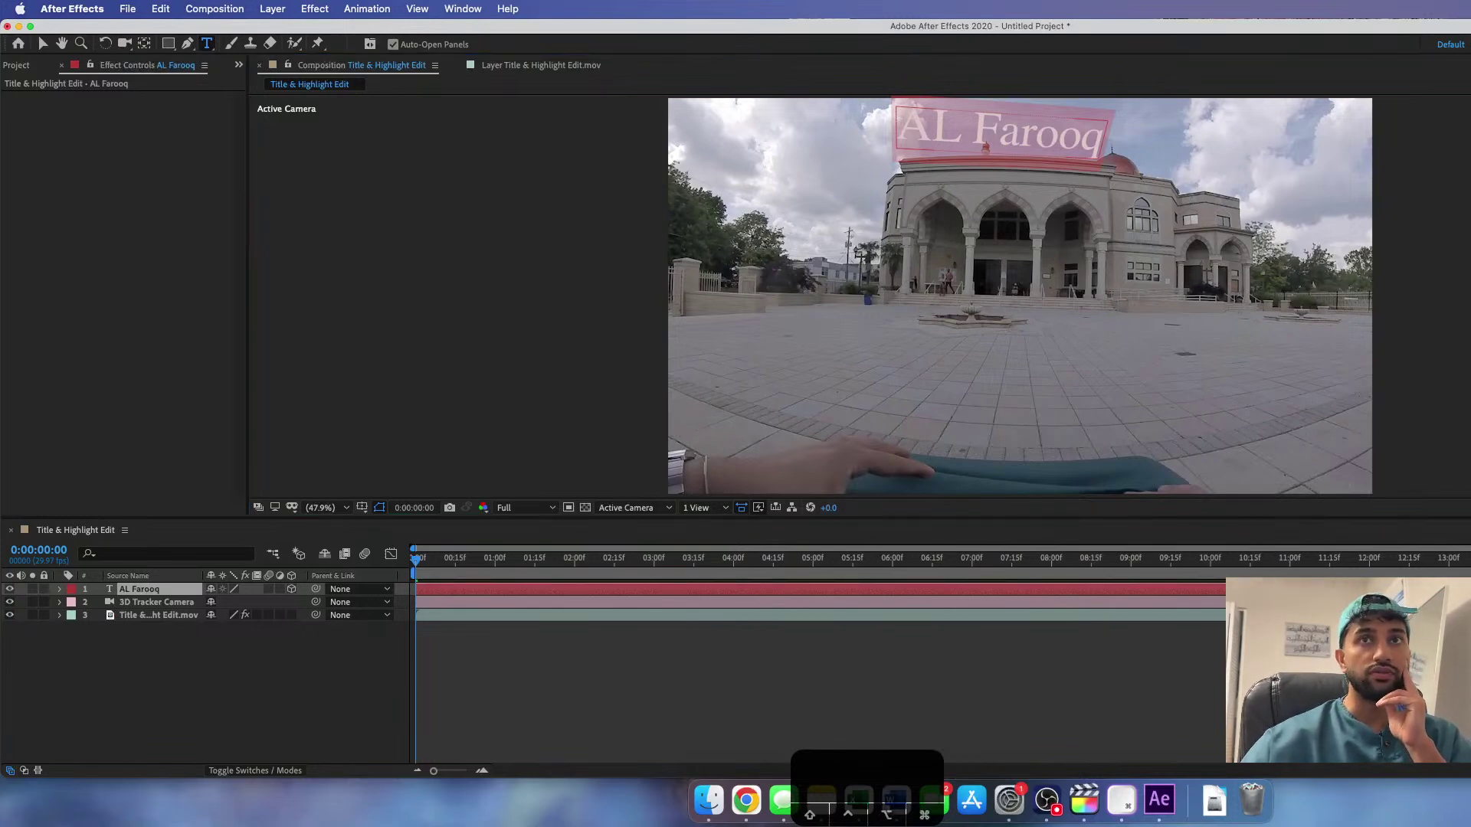
pyautogui.press('super+shift+period')
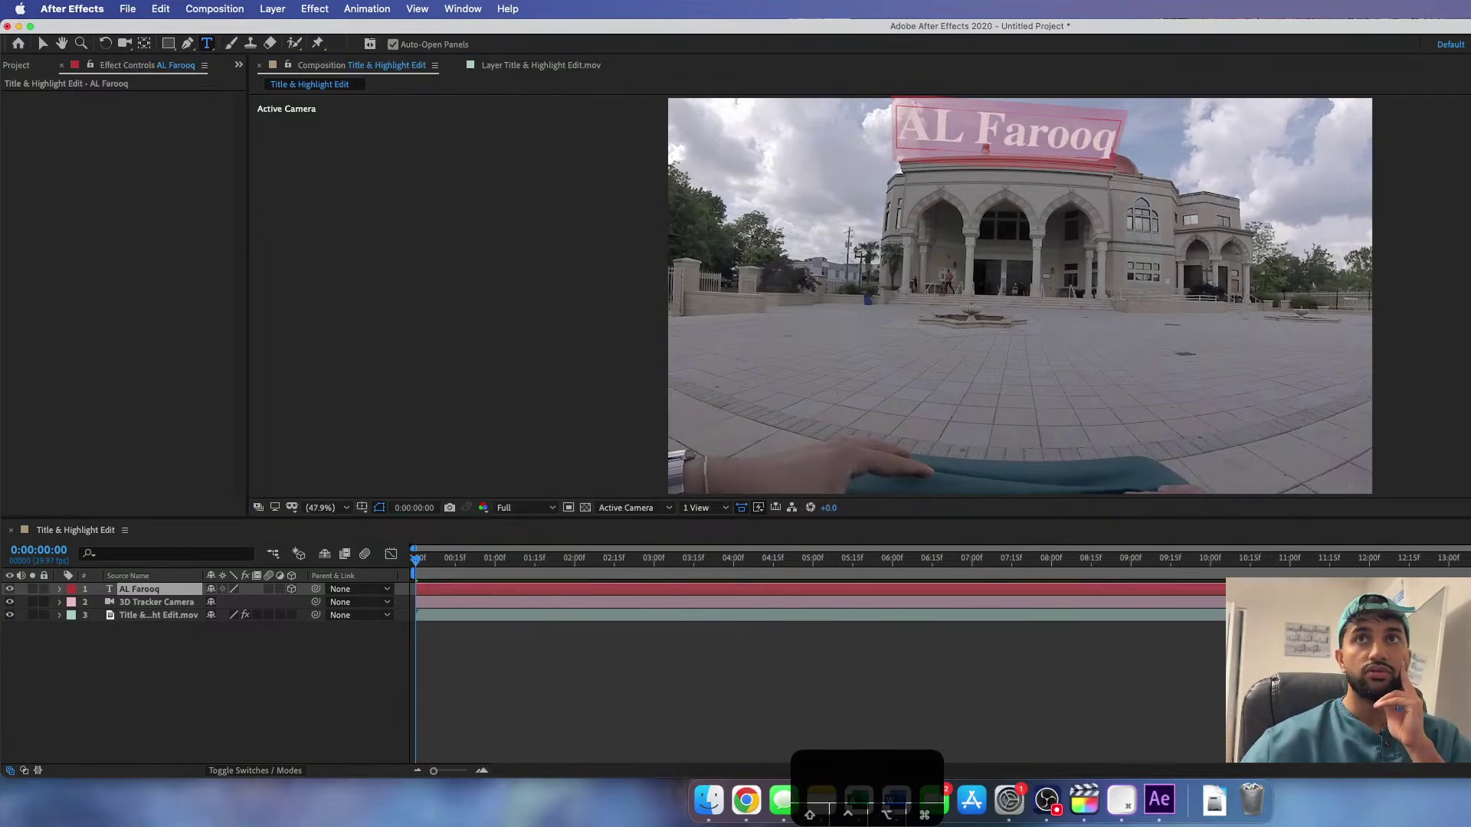
pyautogui.press('super+shift+comma')
pyautogui.press('Down')
pyautogui.press('Down')
pyautogui.press('Down')
pyautogui.press('Down')
pyautogui.press('Up')
pyautogui.press('Up')
pyautogui.press('Down')
pyautogui.press('Down')
pyautogui.press('Down')
pyautogui.press('Down')
pyautogui.press('Down')
pyautogui.press('Down')
pyautogui.press('Down')
pyautogui.press('Down')
pyautogui.press('Down')
pyautogui.press('Down')
pyautogui.press('Down')
pyautogui.press('Down')
pyautogui.press('Down')
pyautogui.press('Down')
pyautogui.press('Down')
pyautogui.press('Down')
pyautogui.press('Down')
pyautogui.press('Down')
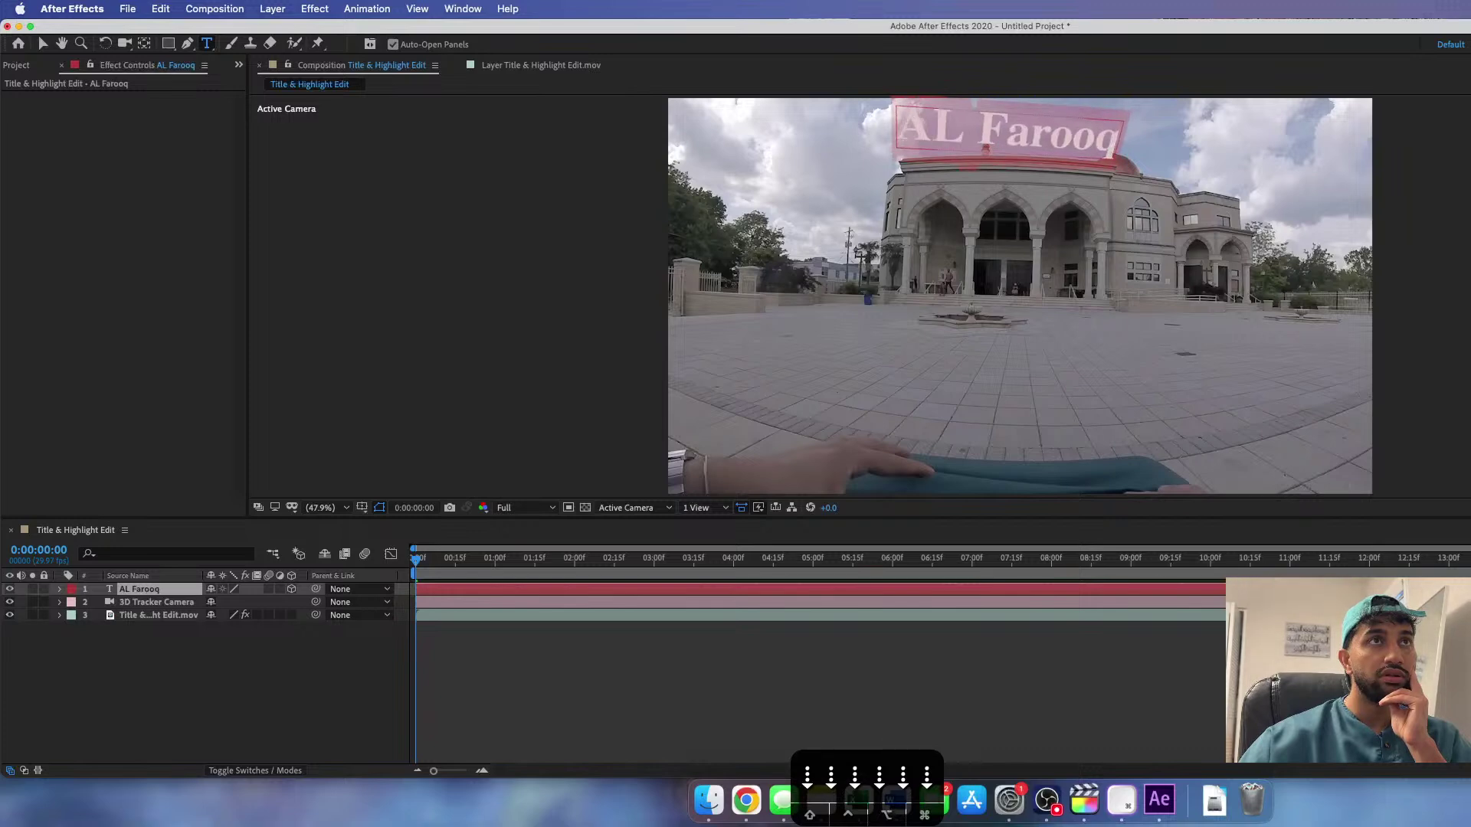
pyautogui.press('Down')
pyautogui.press('Down')
pyautogui.press('Down')
# - Open Google Fonts in Chrome through a system search and set the font preview text to "Al Farooq"
pyautogui.press('super+space')
pyautogui.write('google fonts')
pyautogui.press('Return')
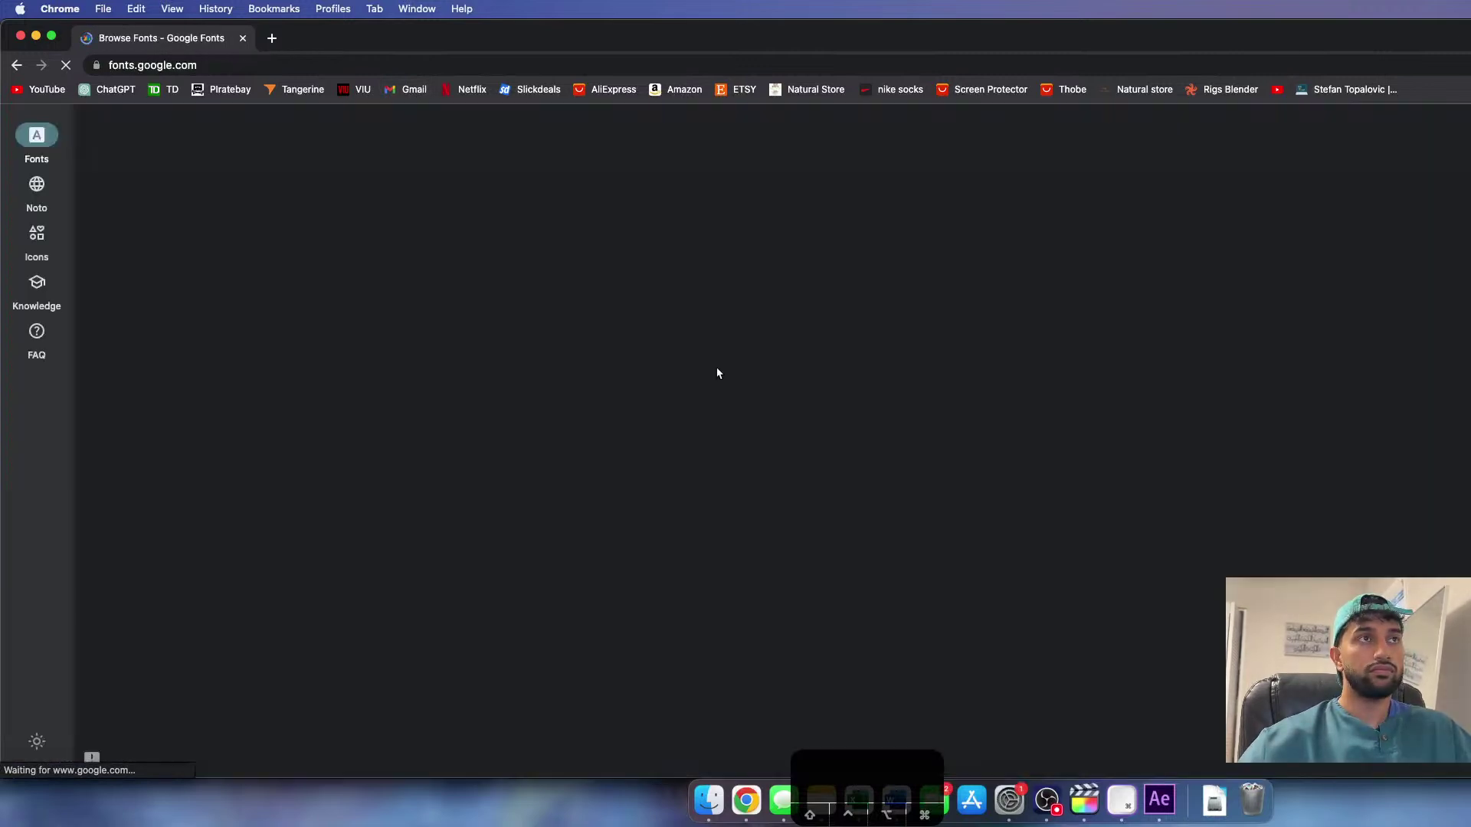
pyautogui.click(203, 248)
pyautogui.write('Al Farooq')
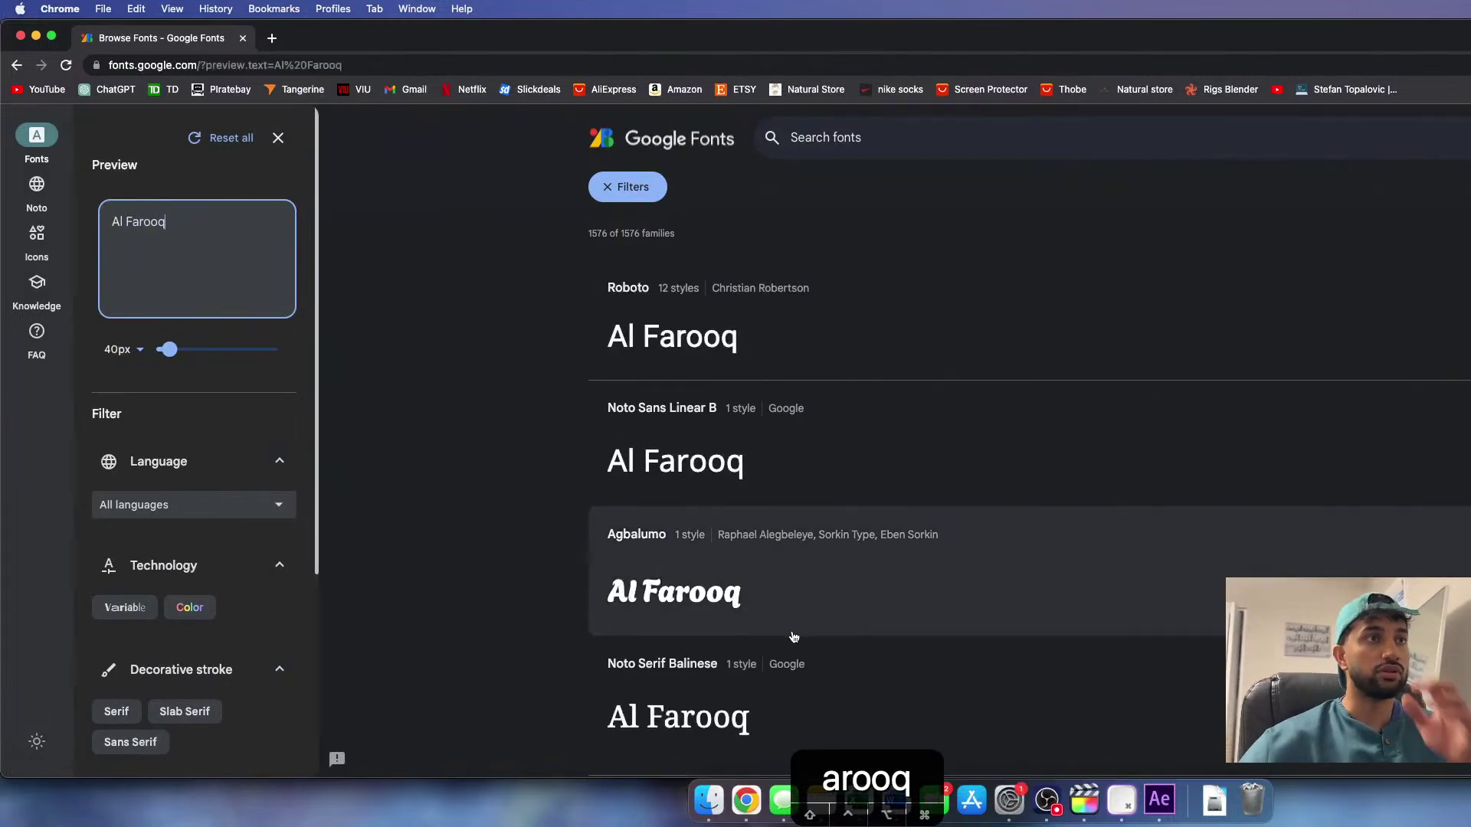
# - Browse the Google Fonts list and compare how the previewed title looks in different typefaces
pyautogui.scroll(-3, 801, 478)
pyautogui.scroll(-10, 802, 478)
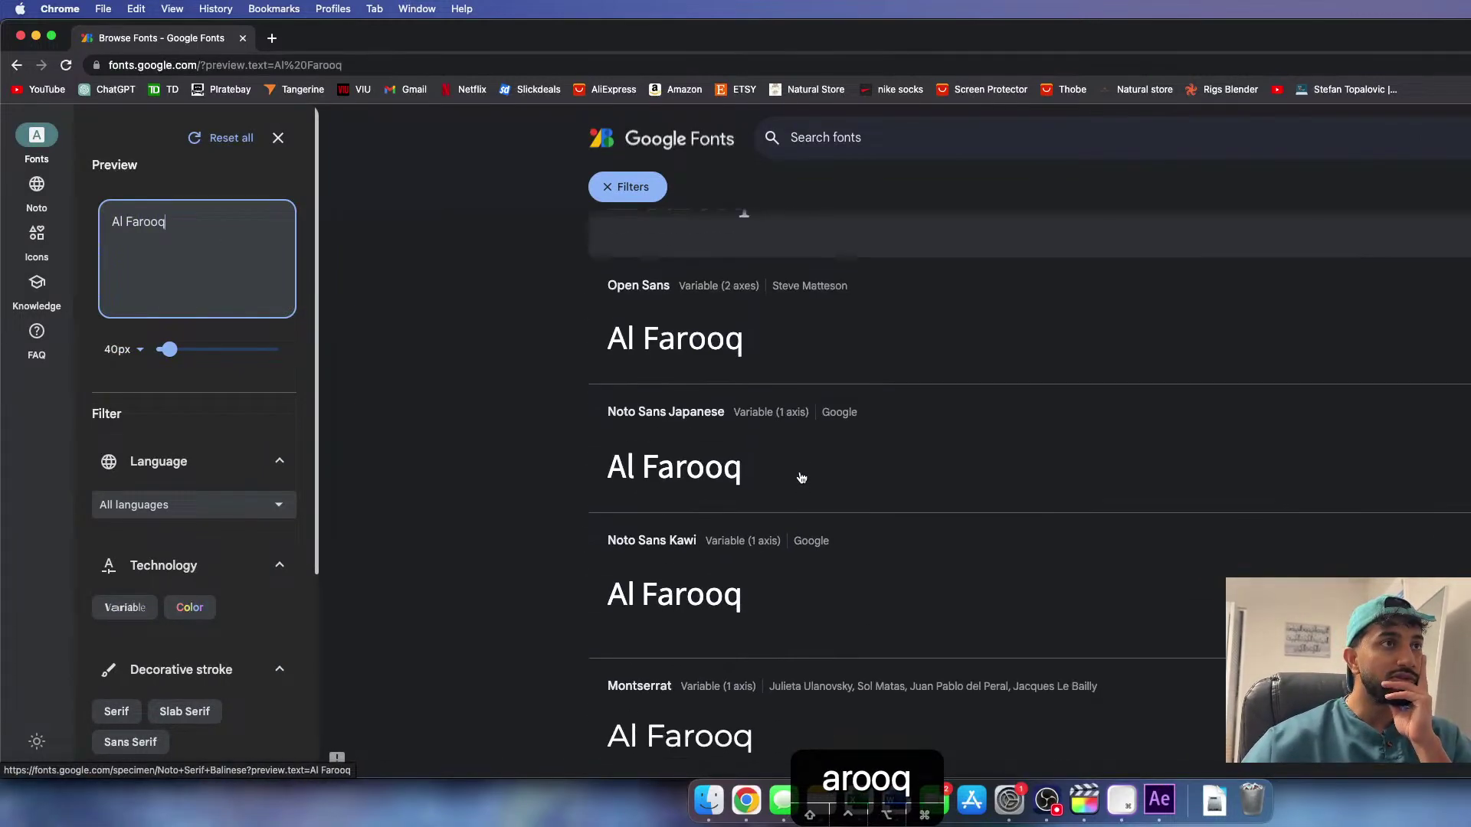
pyautogui.scroll(-6, 802, 478)
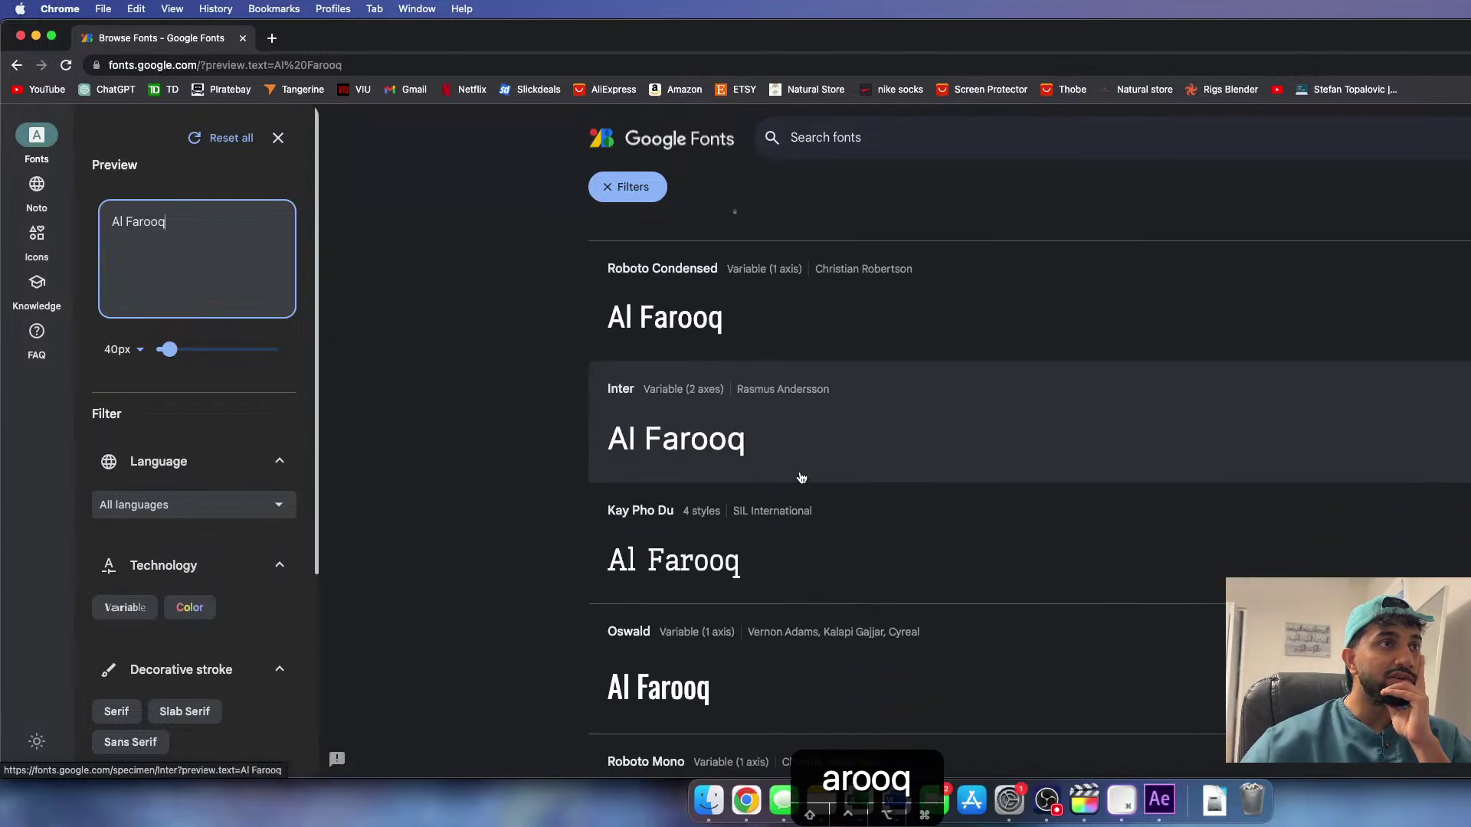
pyautogui.scroll(-3, 801, 478)
pyautogui.scroll(4, 797, 479)
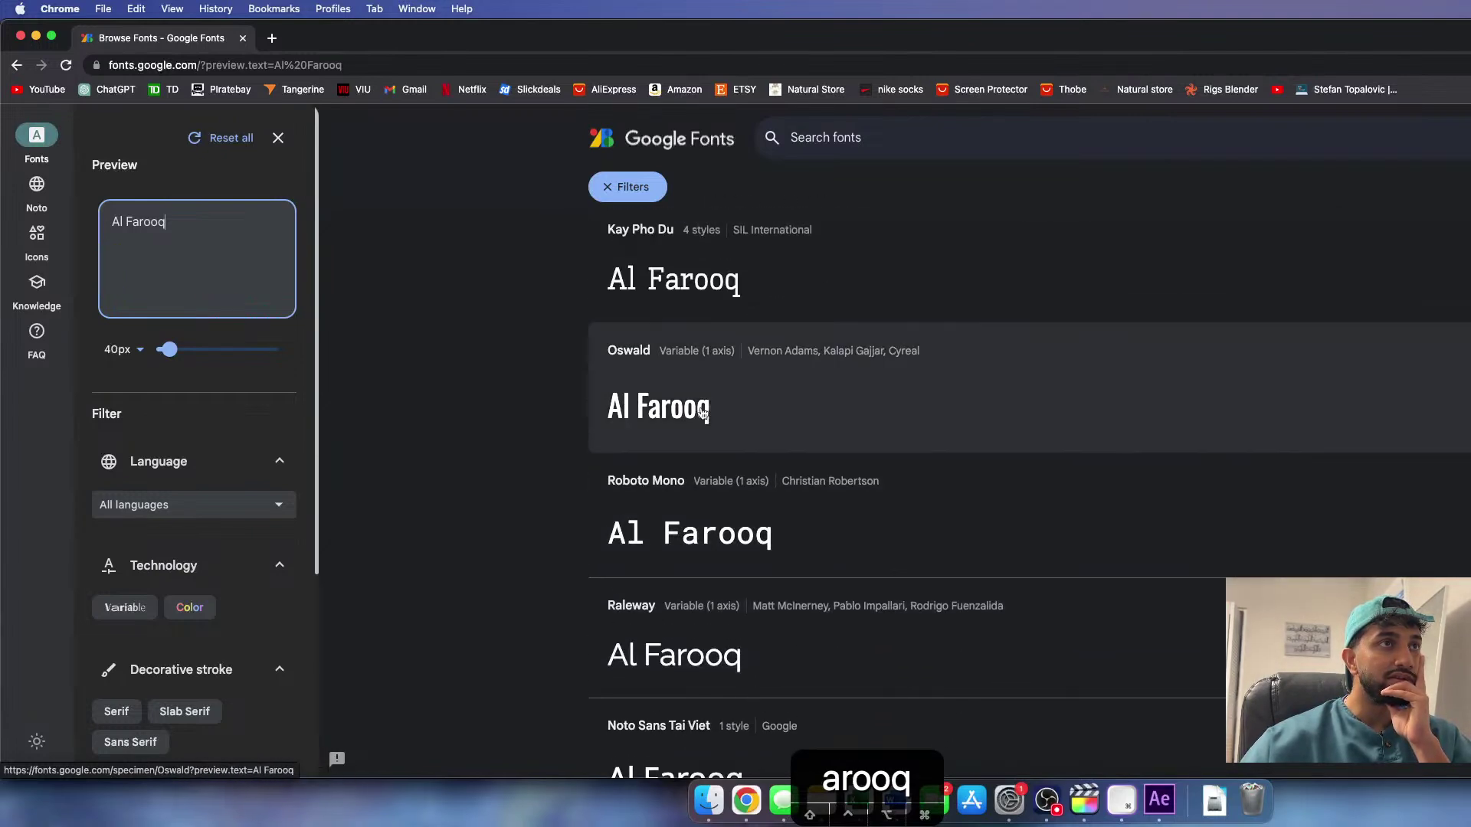
pyautogui.scroll(-12, 845, 438)
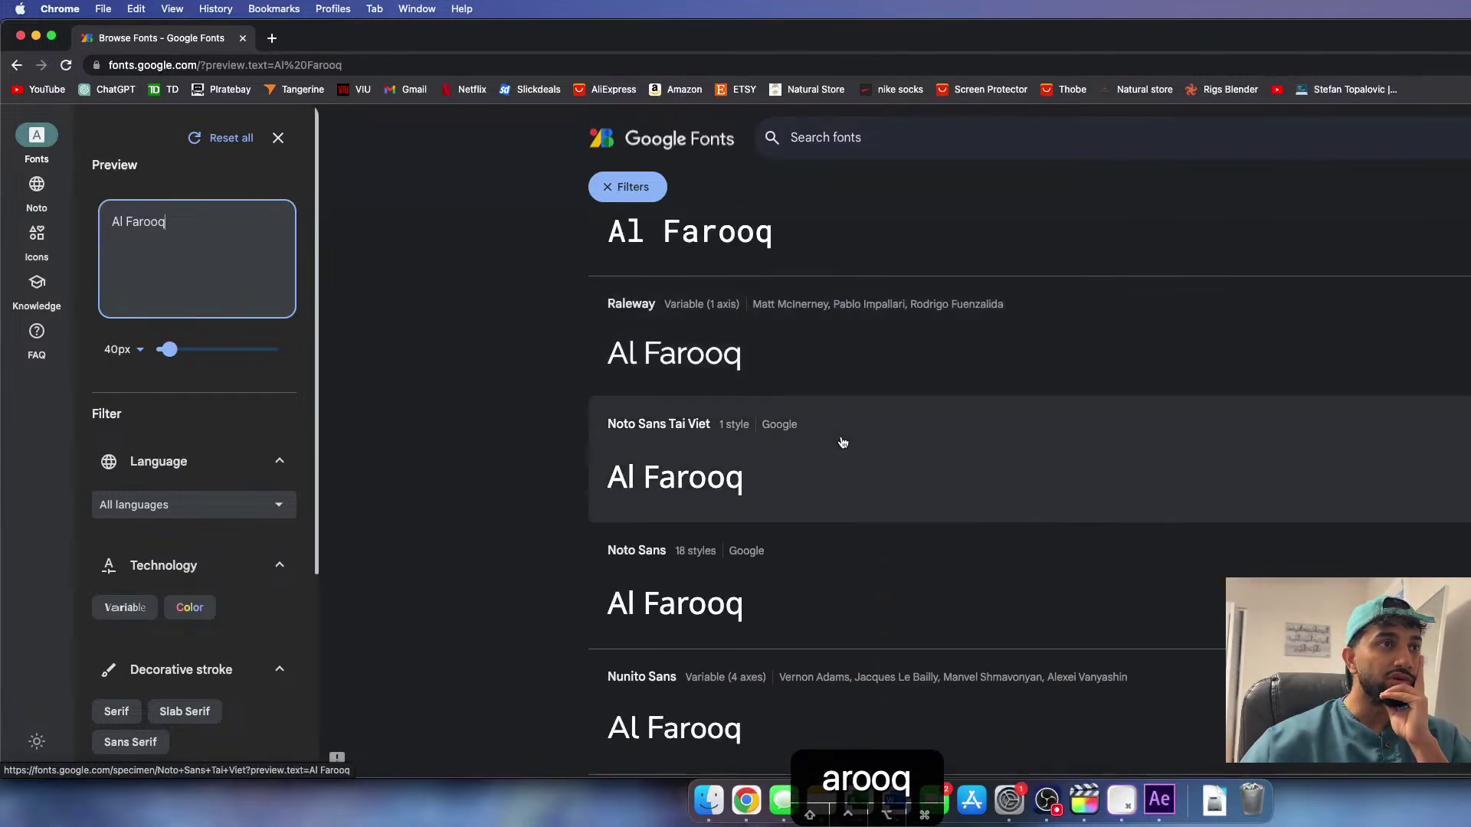
pyautogui.scroll(12, 842, 442)
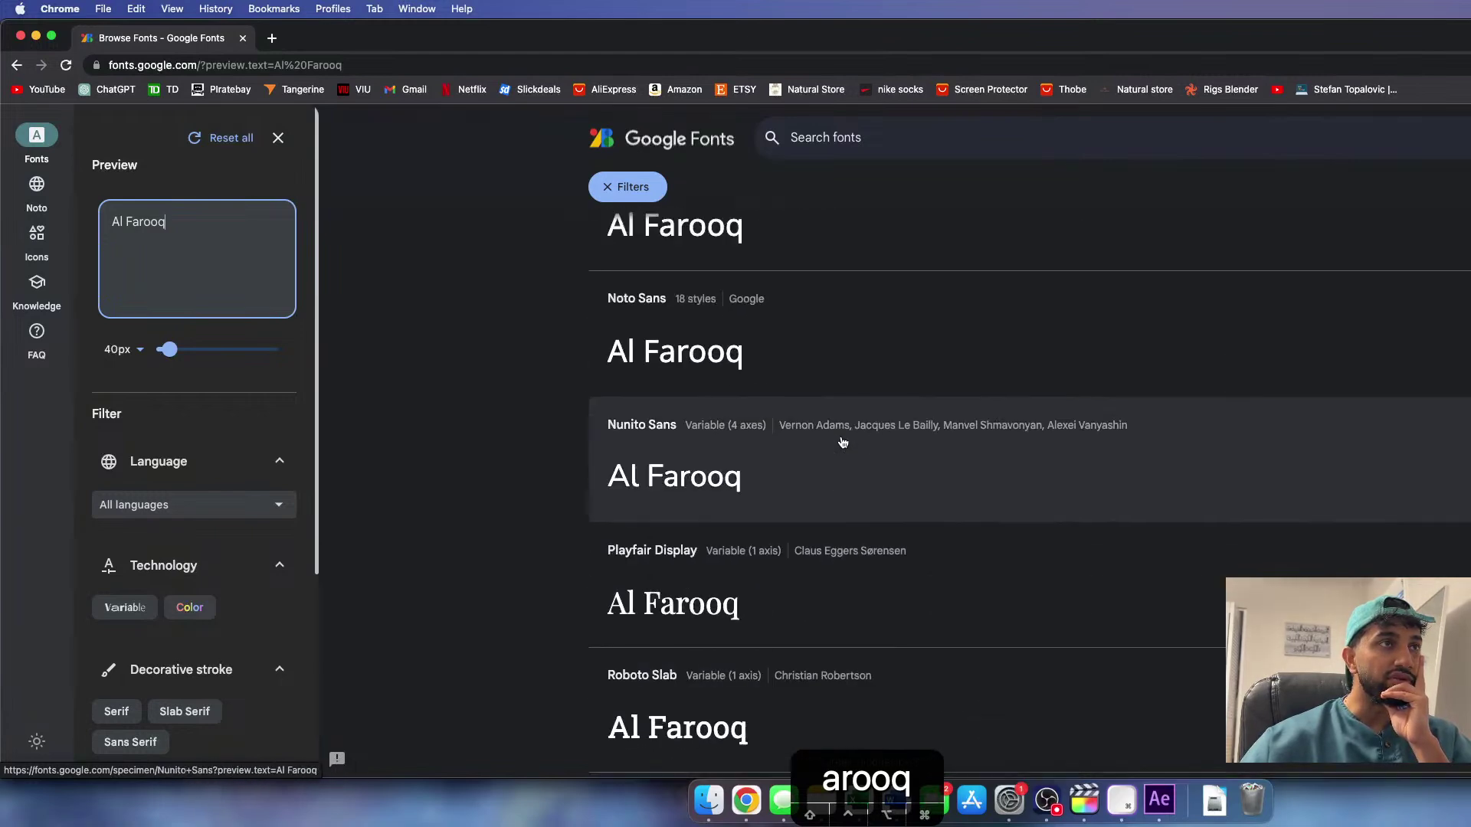
pyautogui.scroll(3, 842, 443)
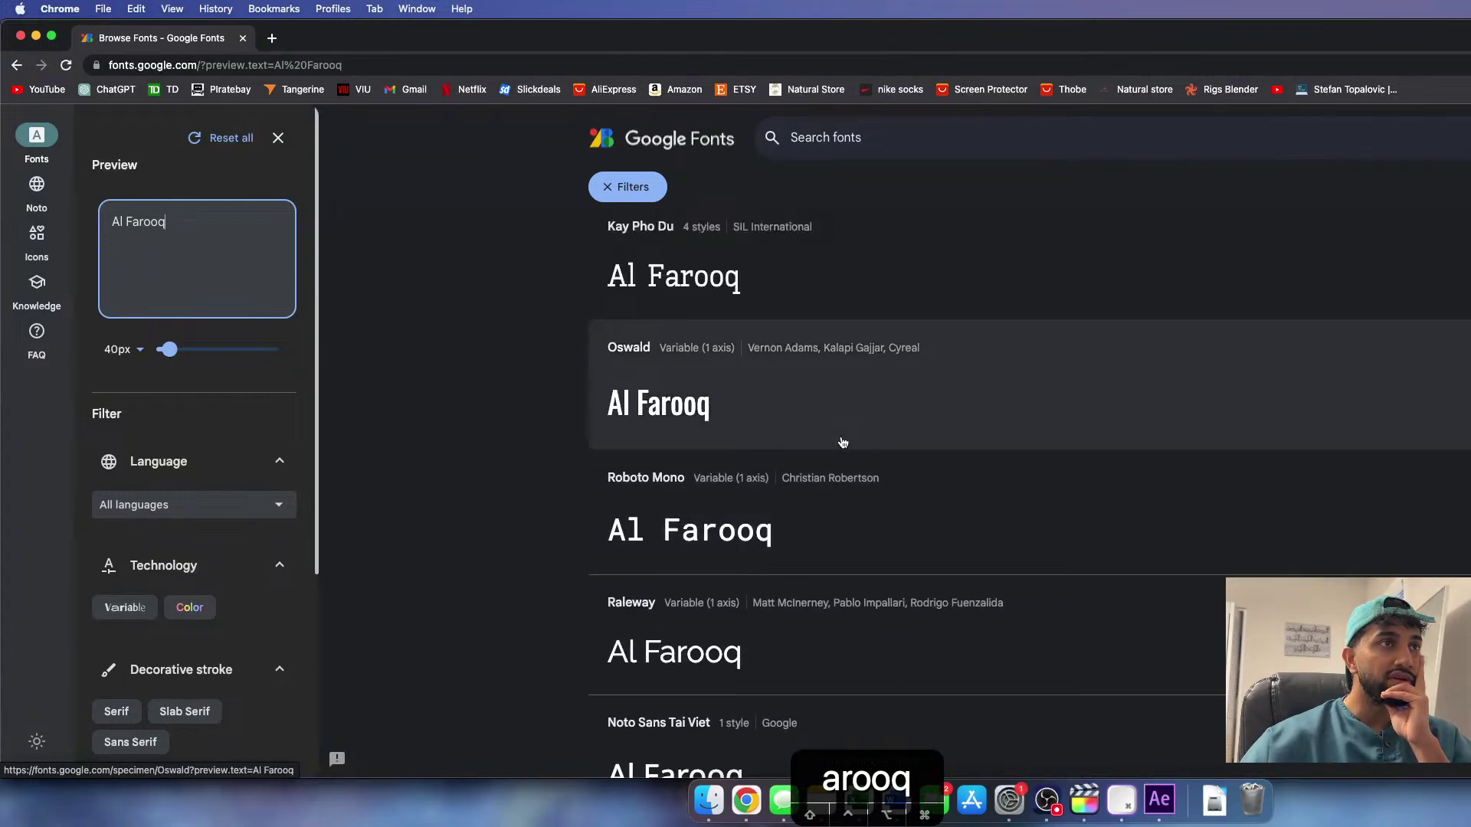
pyautogui.scroll(-12, 824, 482)
pyautogui.scroll(-6, 824, 482)
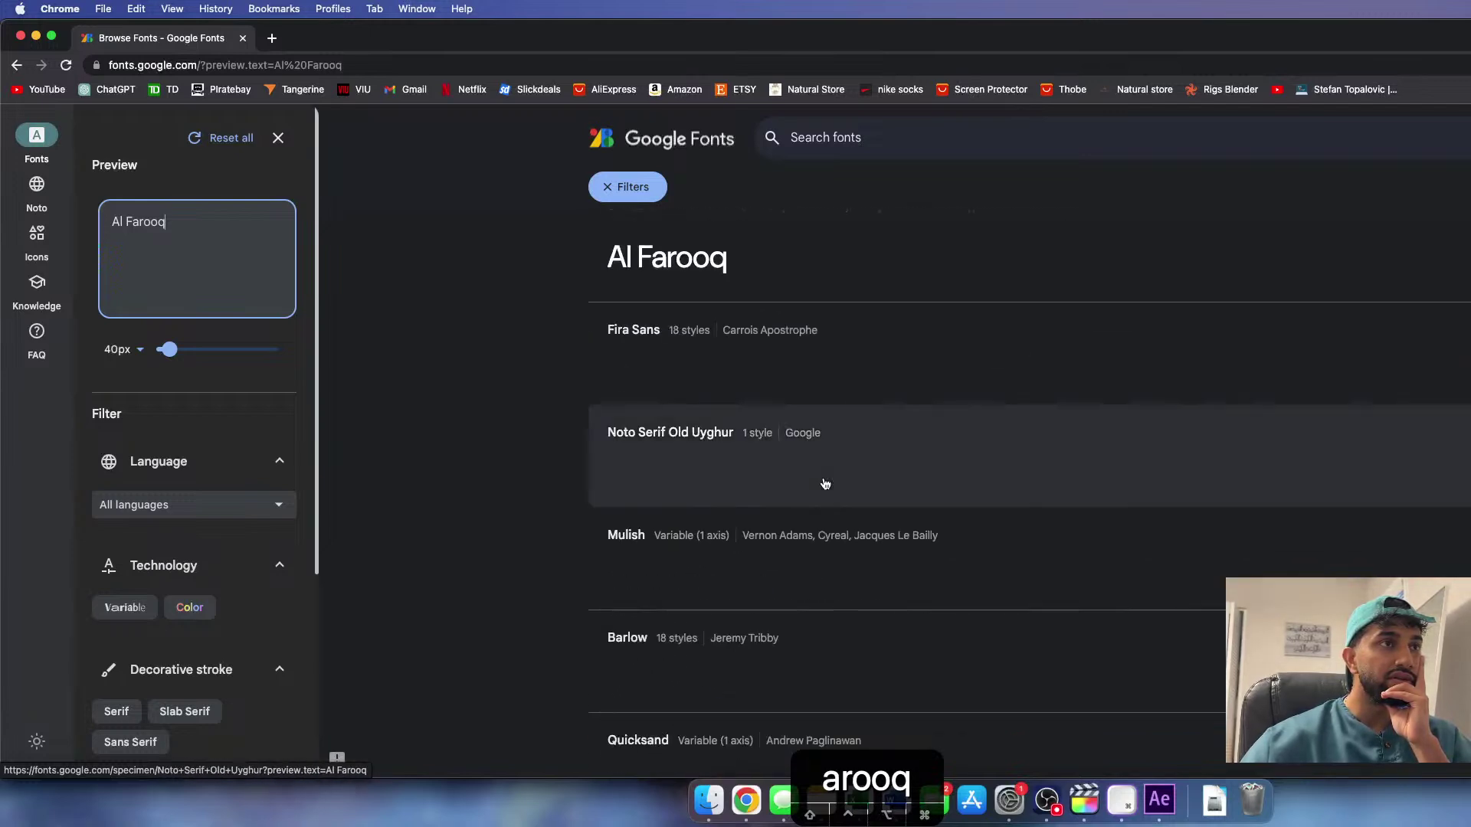
# - Extend the font preview text to "Al Farooq Mosque"
pyautogui.click(240, 253)
pyautogui.write('Mos')
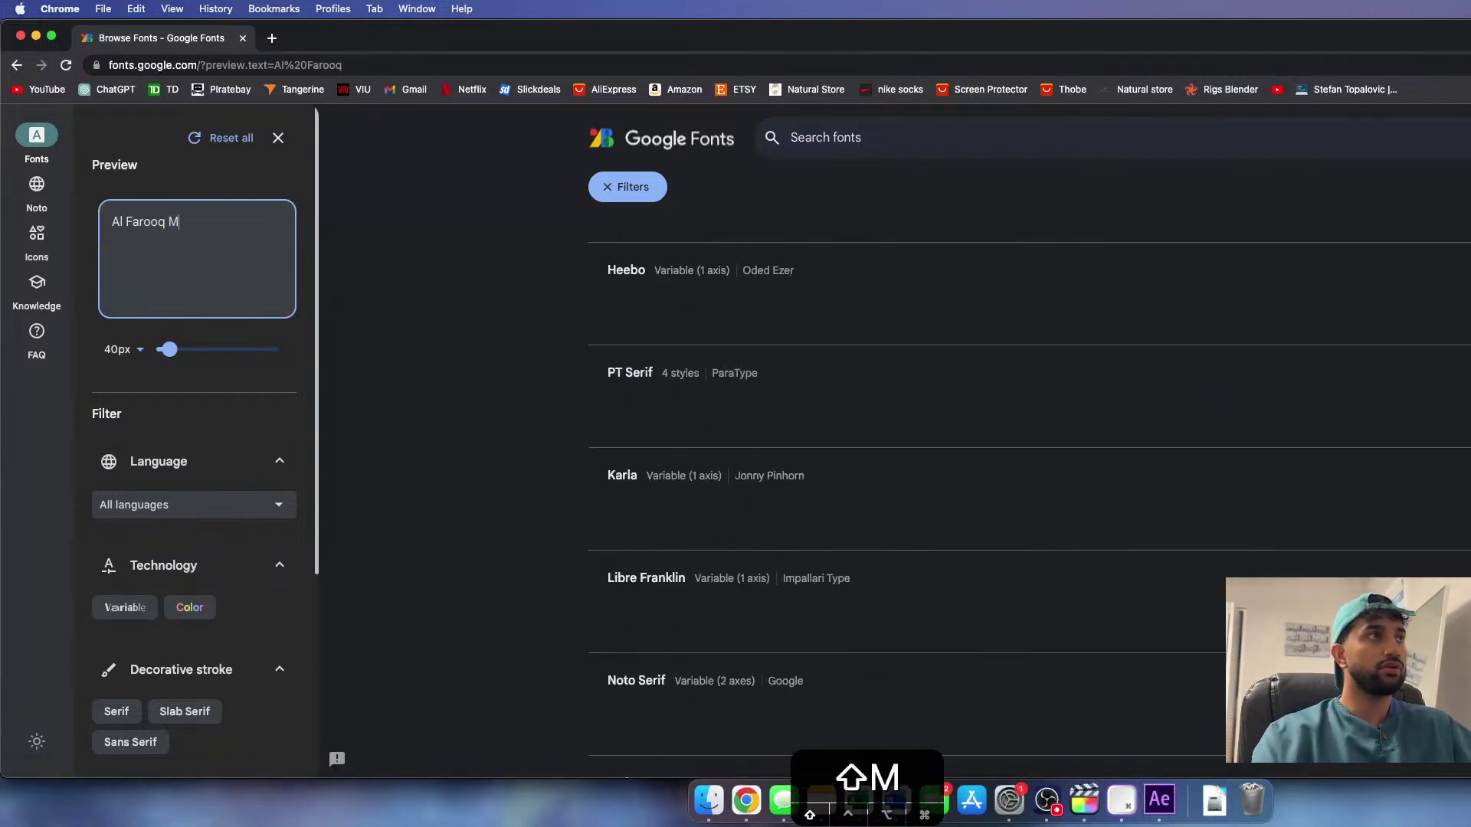
pyautogui.press('BackSpace')
pyautogui.press('BackSpace')
pyautogui.write('osque')
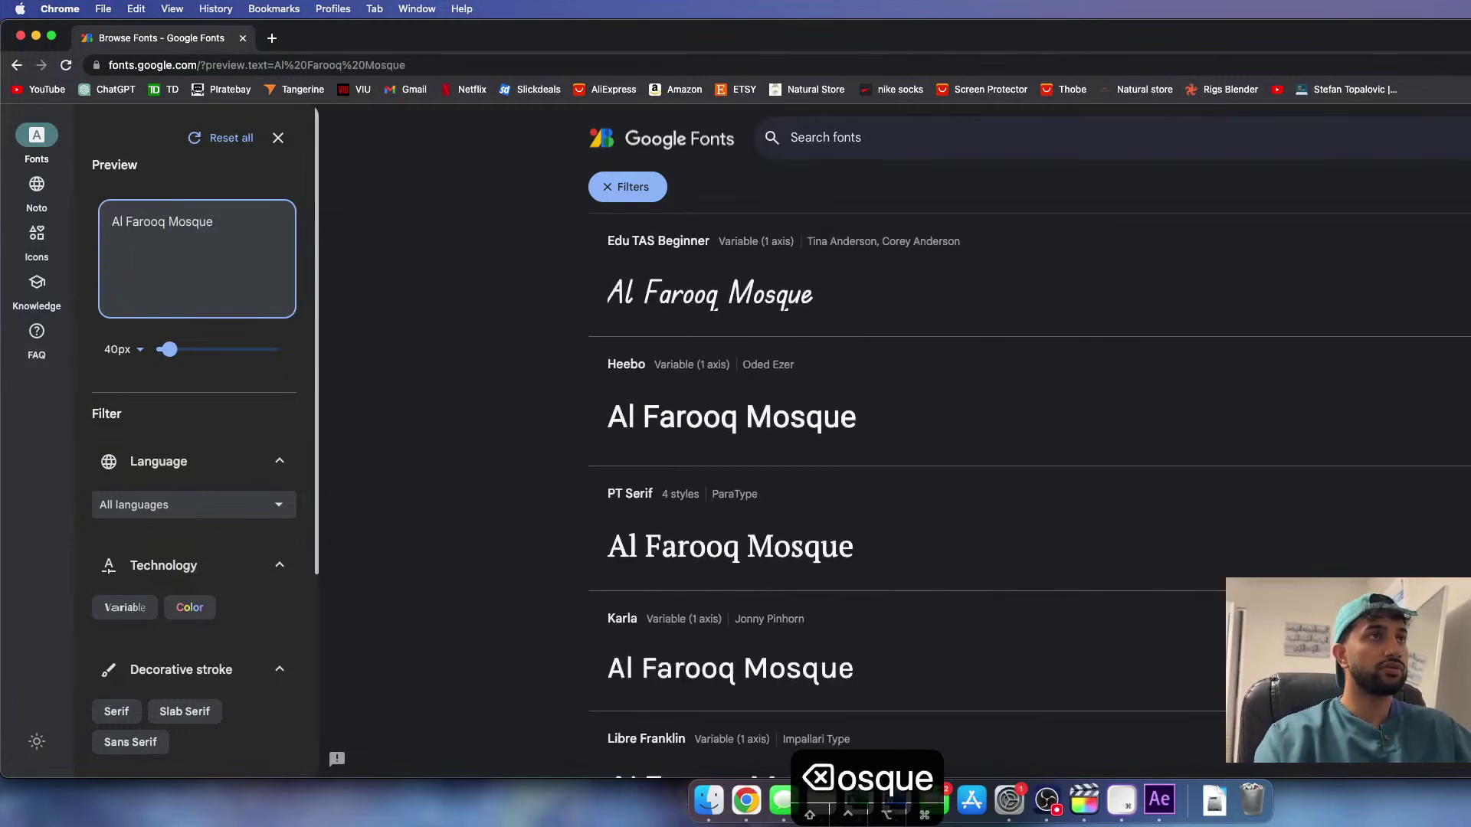
# - Open the Mukta font's page, select its SemiBold 600 style and download the font family
pyautogui.scroll(-7, 828, 497)
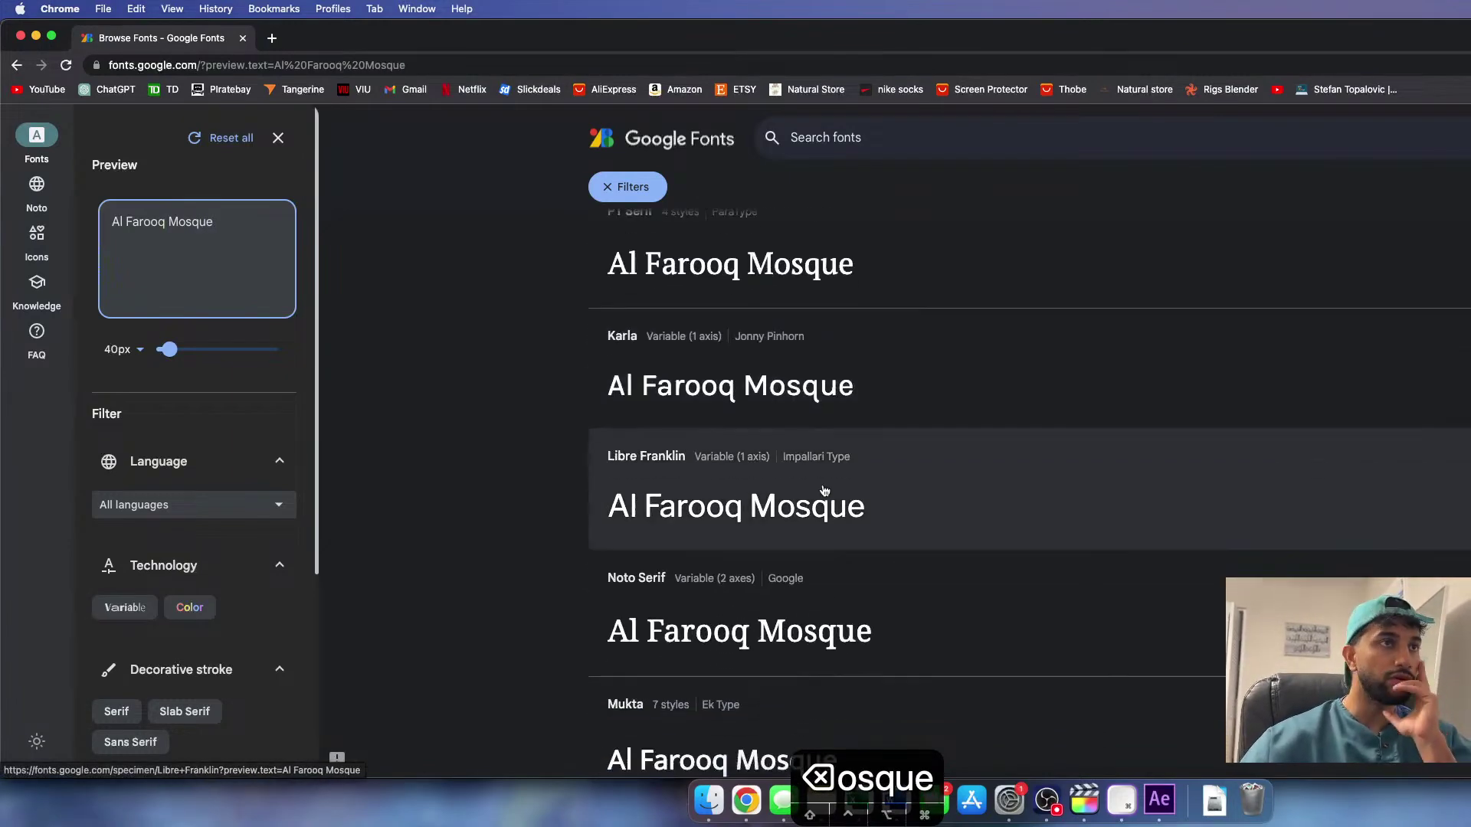
pyautogui.click(1047, 482)
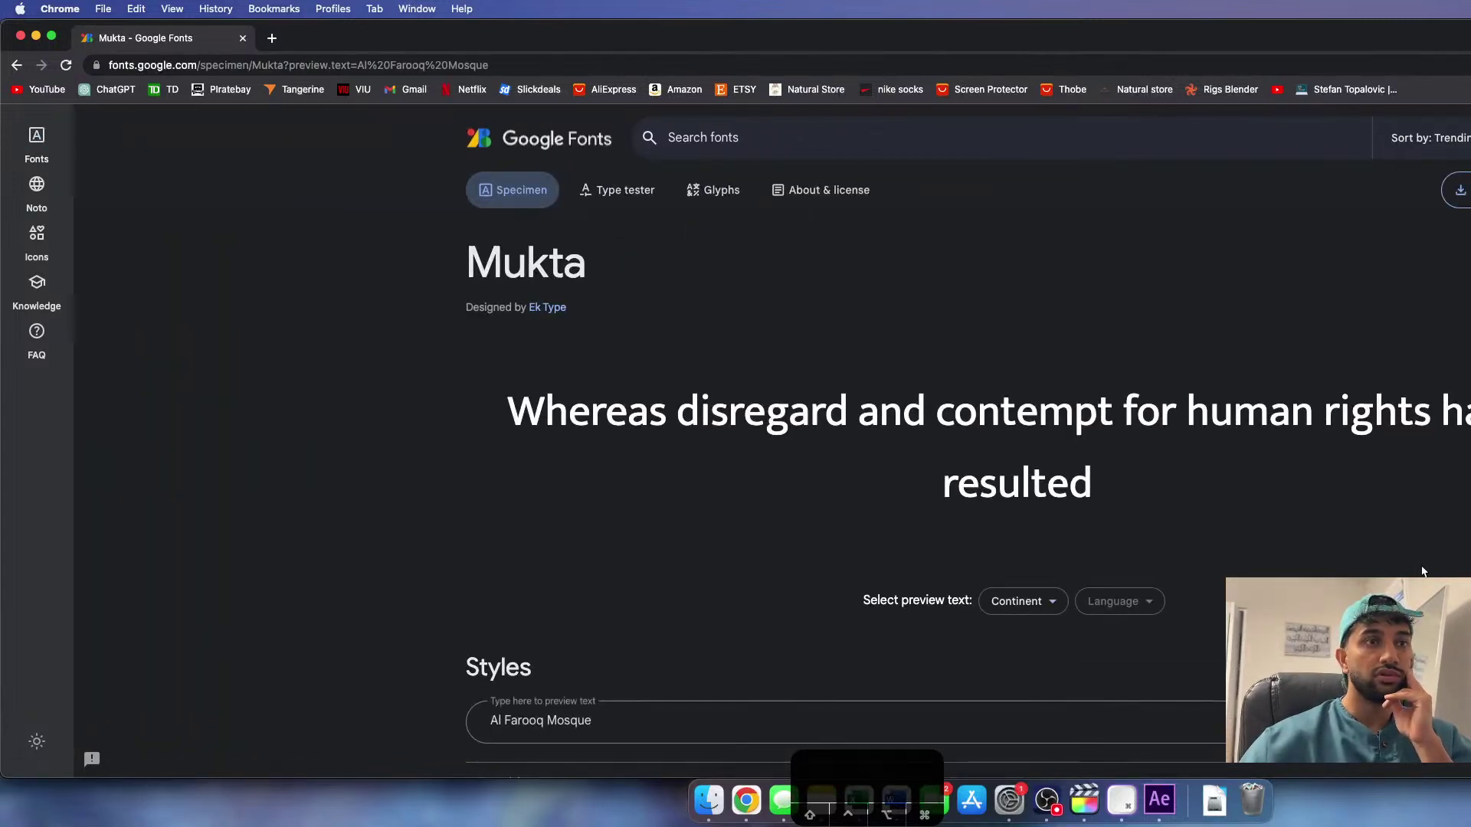
pyautogui.scroll(-10, 1422, 571)
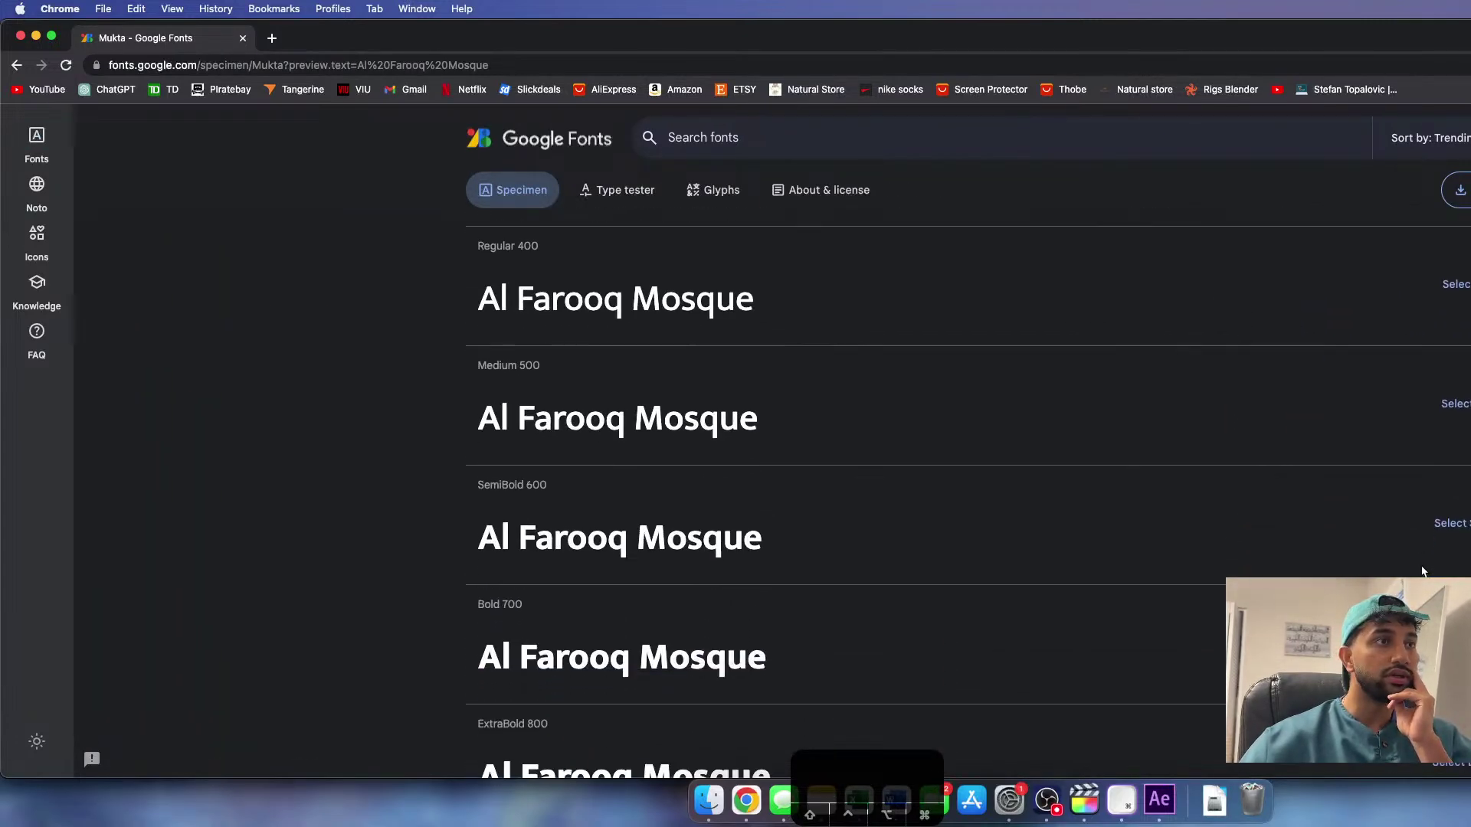
pyautogui.click(1452, 526)
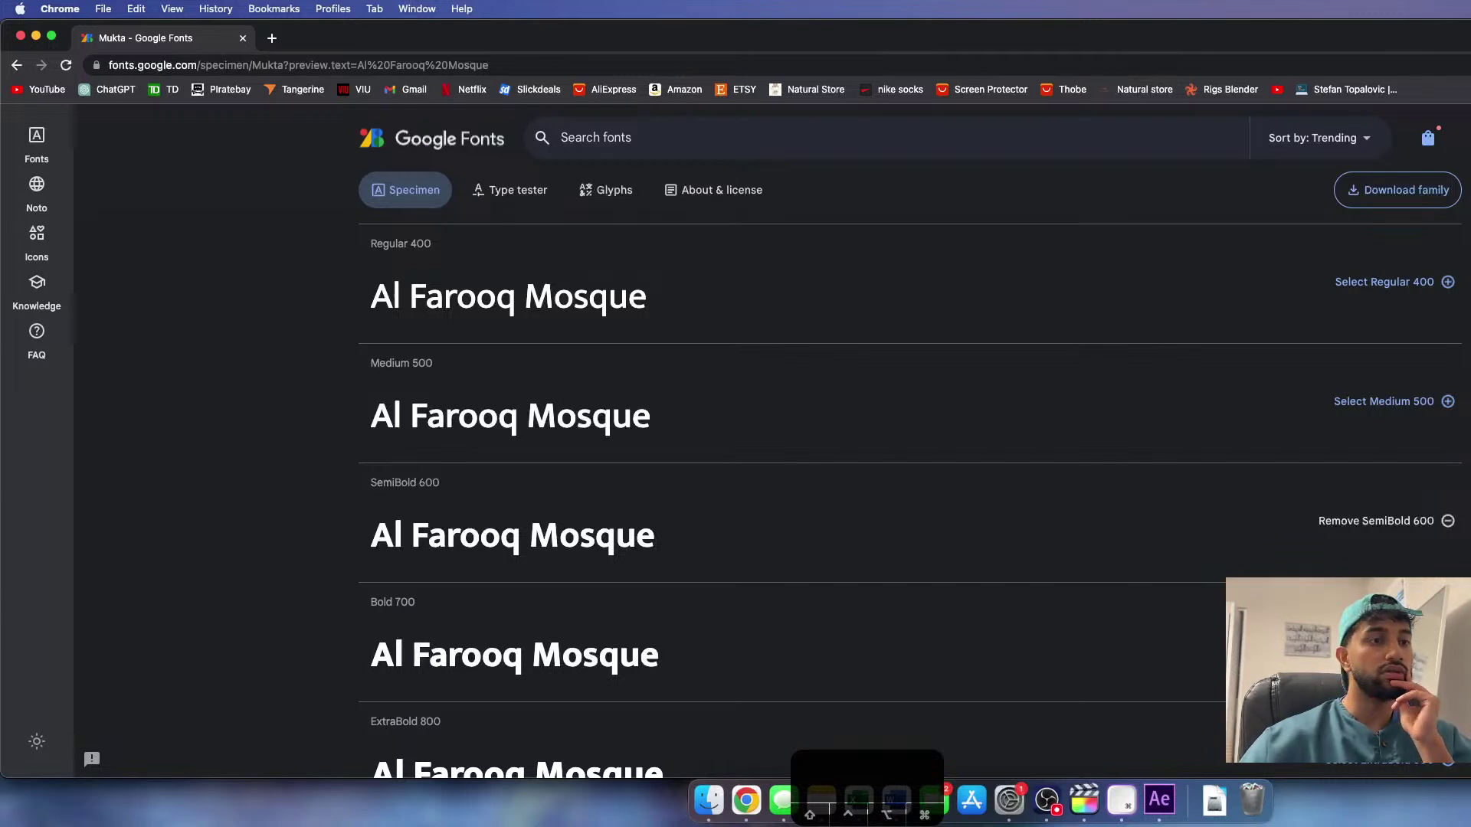
# - Show the downloaded Mukta.zip in Finder, extract it and open the resulting Mukta folder
pyautogui.click(157, 756)
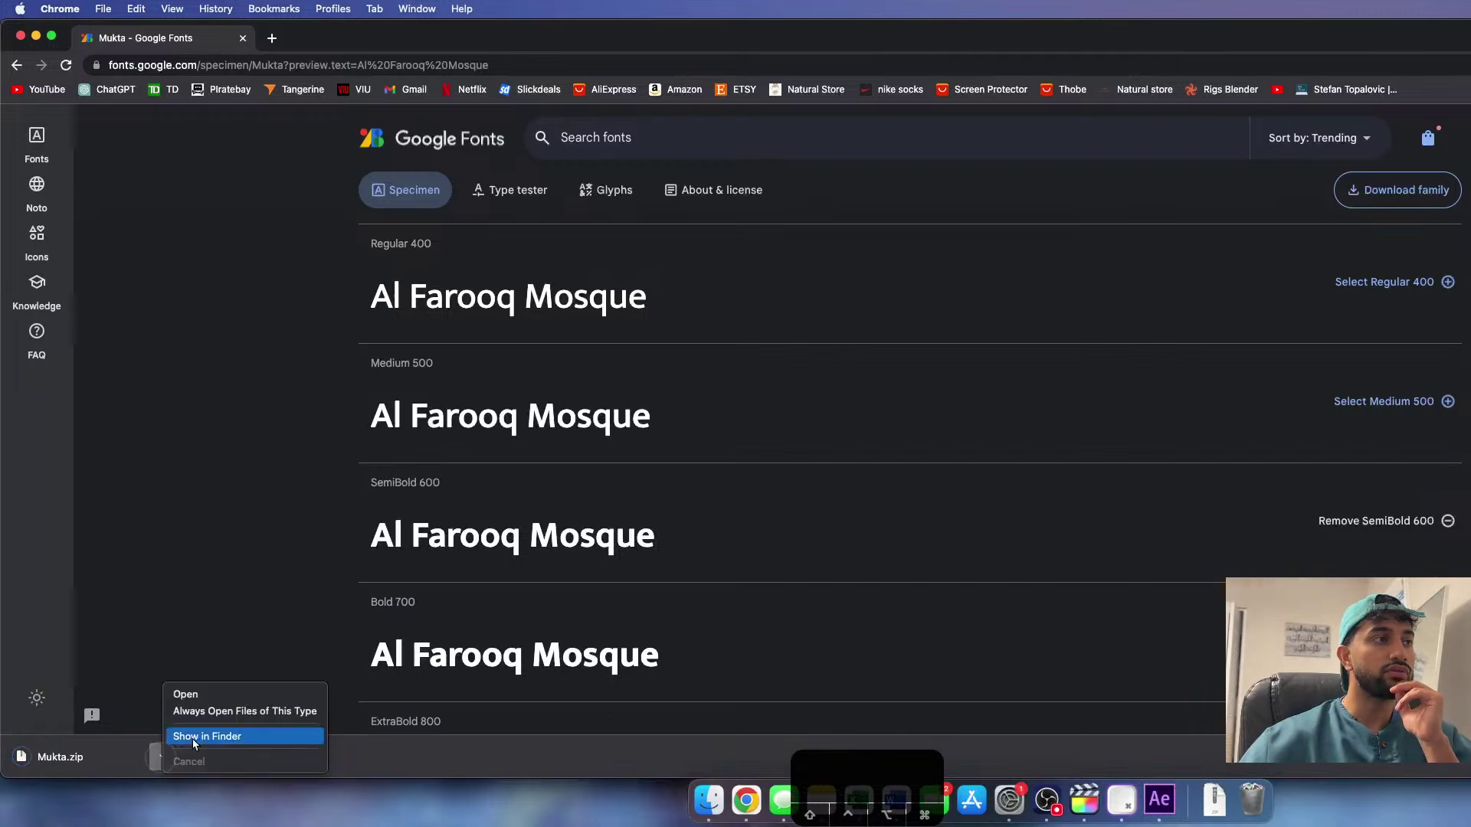
pyautogui.click(262, 735)
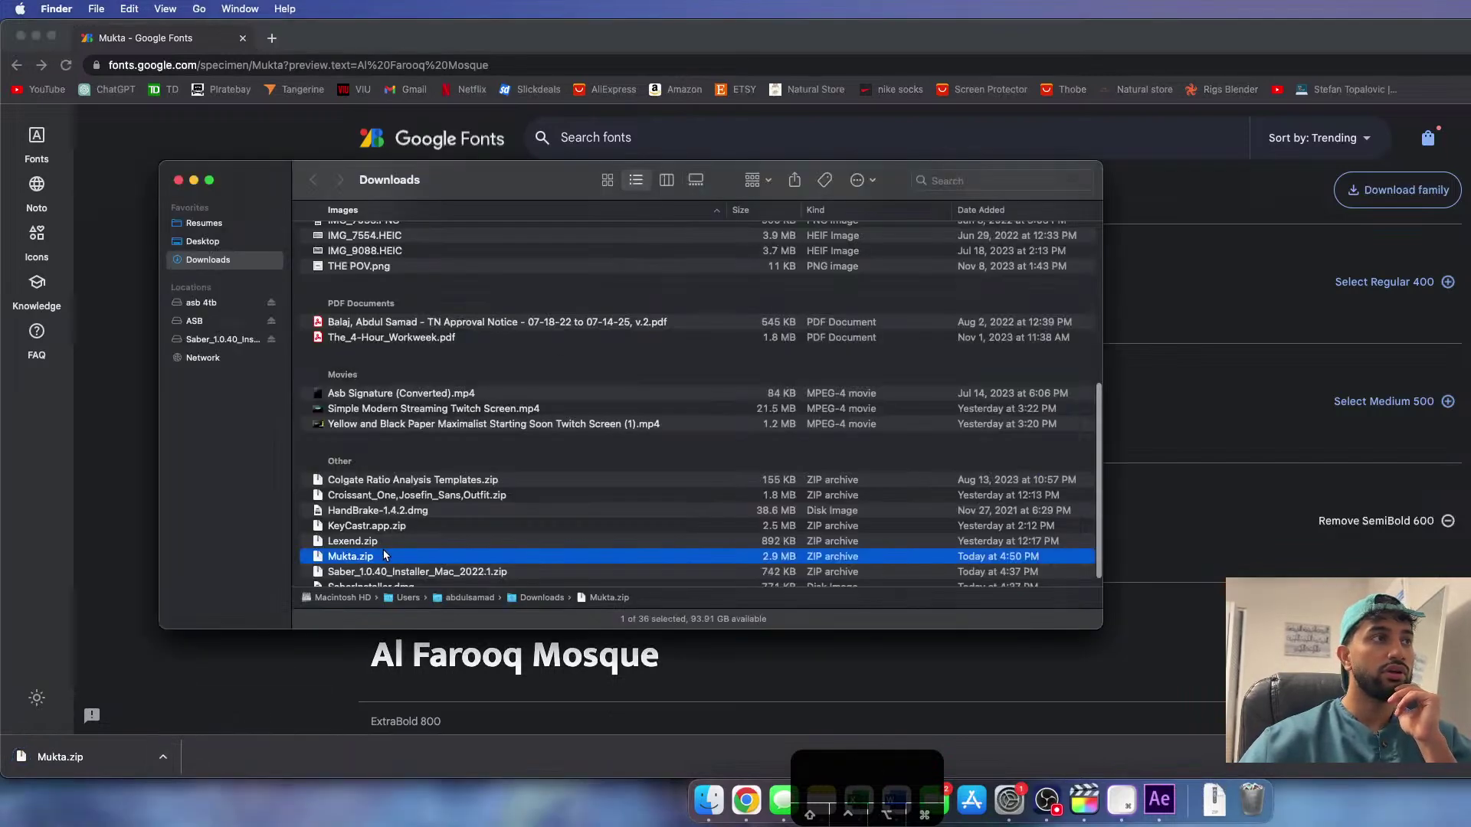
pyautogui.doubleClick(379, 558)
pyautogui.click(331, 234)
pyautogui.doubleClick(331, 234)
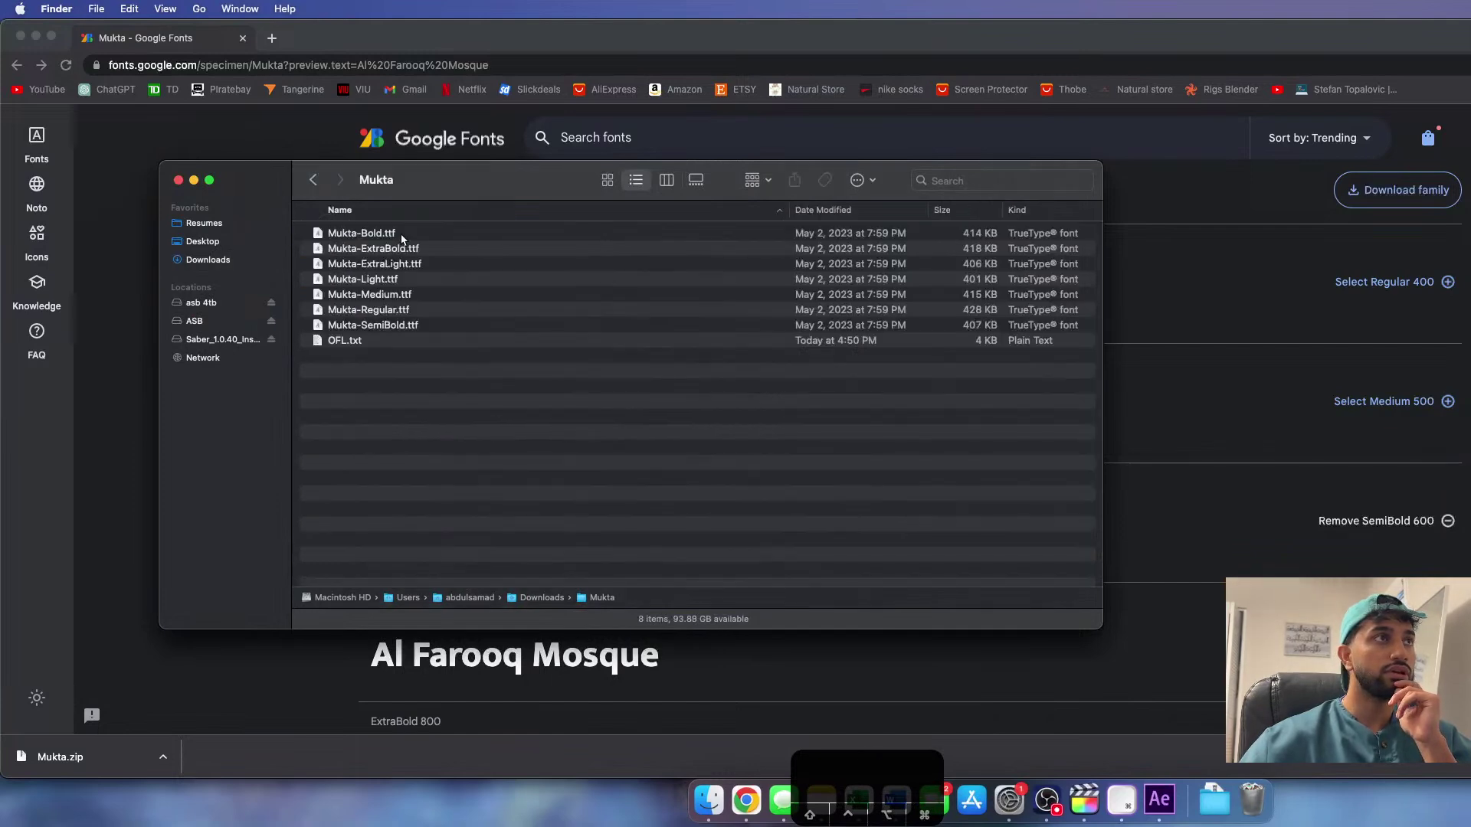
# - Install Mukta-SemiBold.ttf through Font Book and close the Font Book and Mukta folder windows
pyautogui.doubleClick(398, 326)
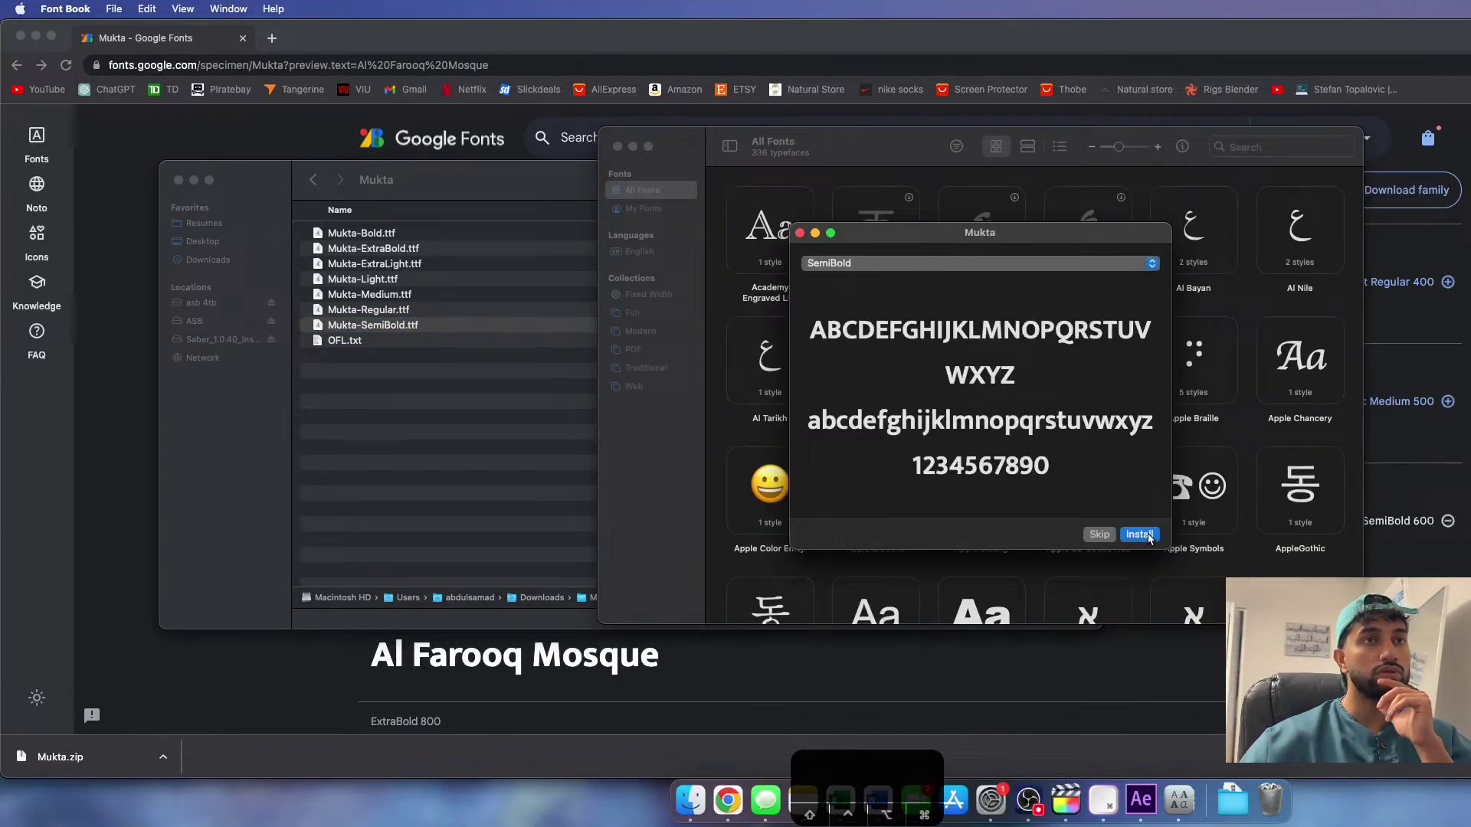
pyautogui.click(1147, 538)
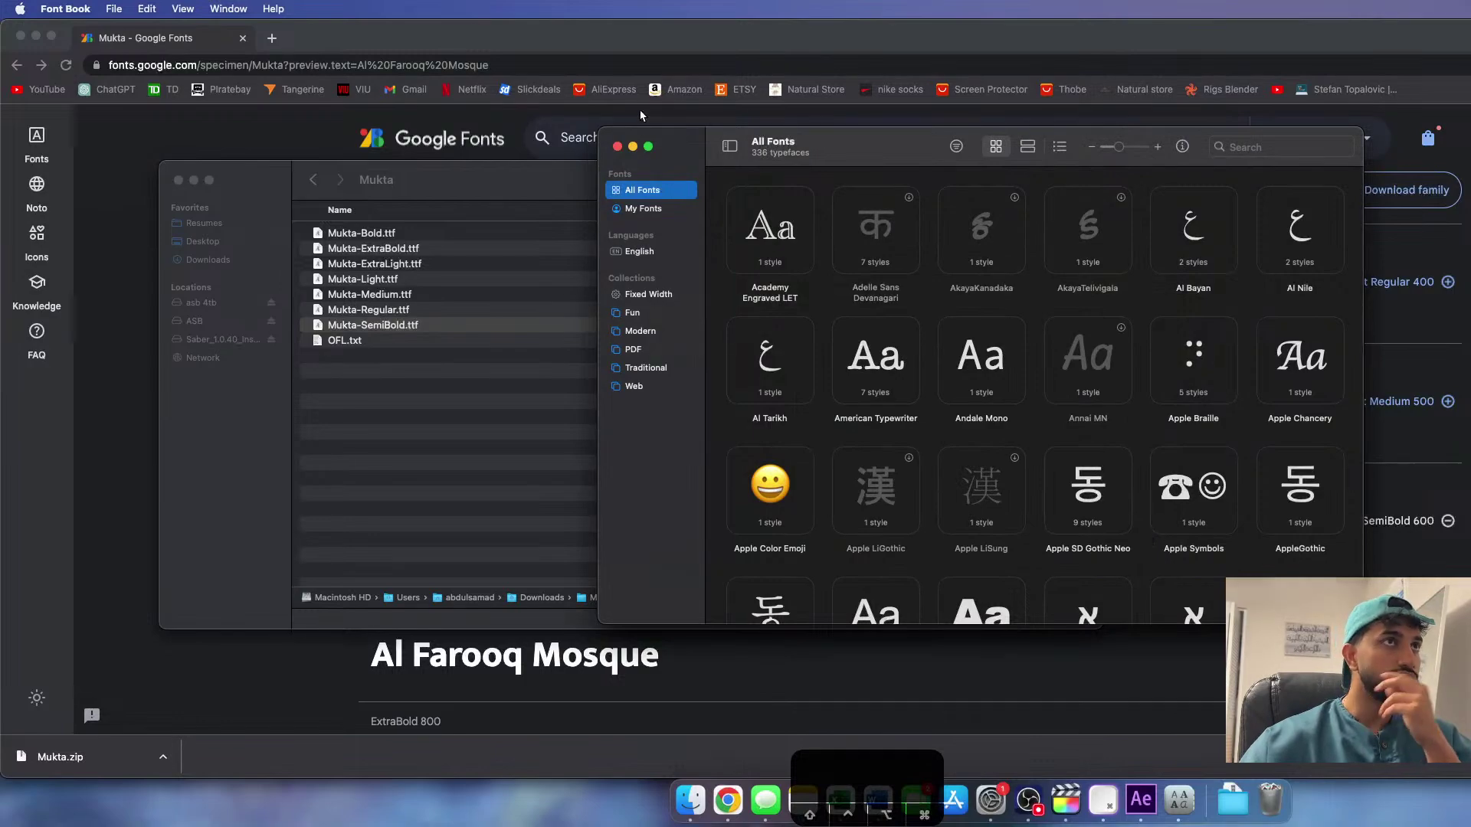
pyautogui.click(617, 146)
pyautogui.click(178, 180)
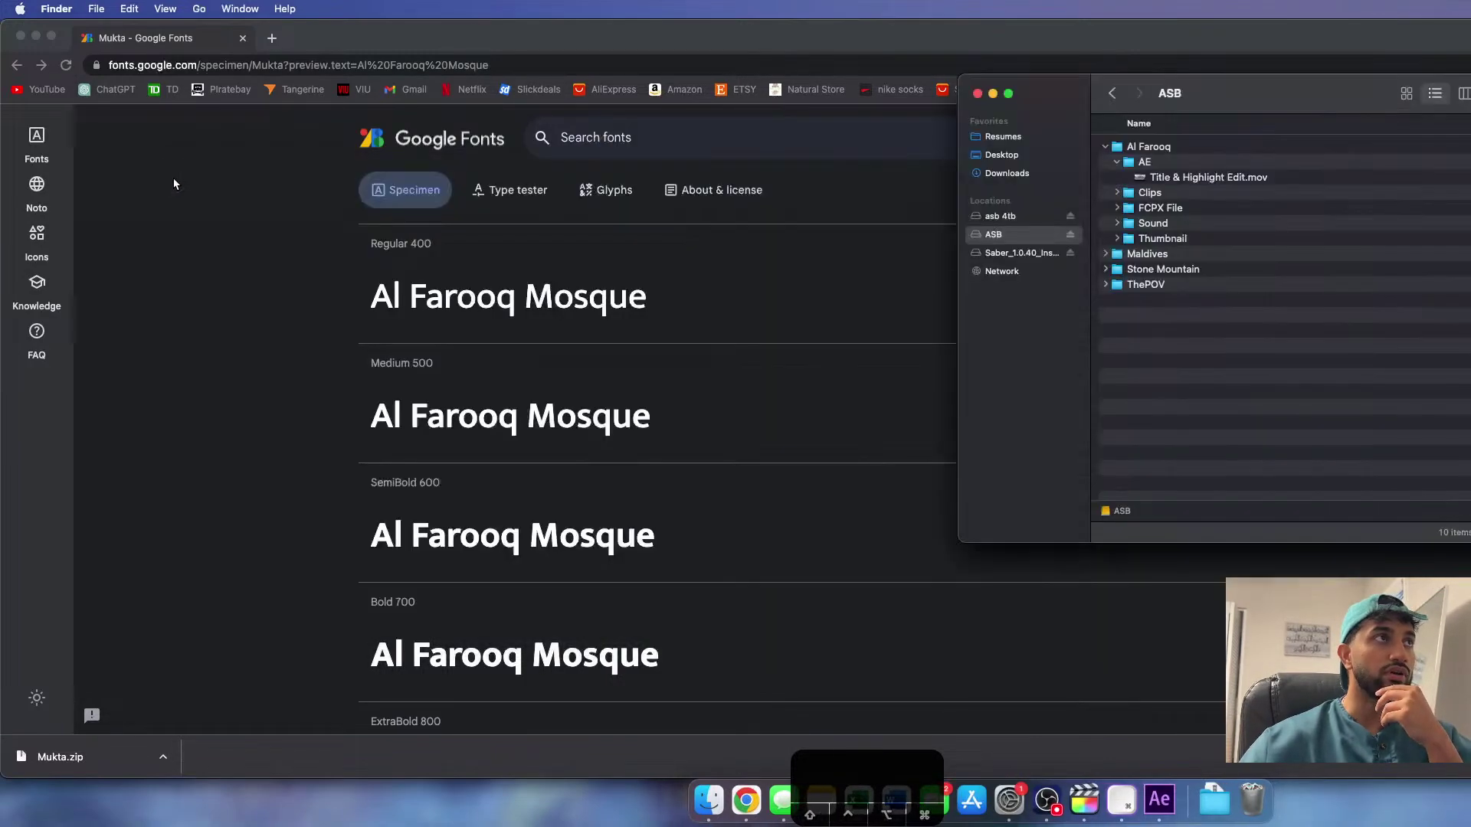
# - Switch back to After Effects and apply the newly installed Mukta font to the "AL Farooq" title
pyautogui.hotkey('ctrl', 'Right')
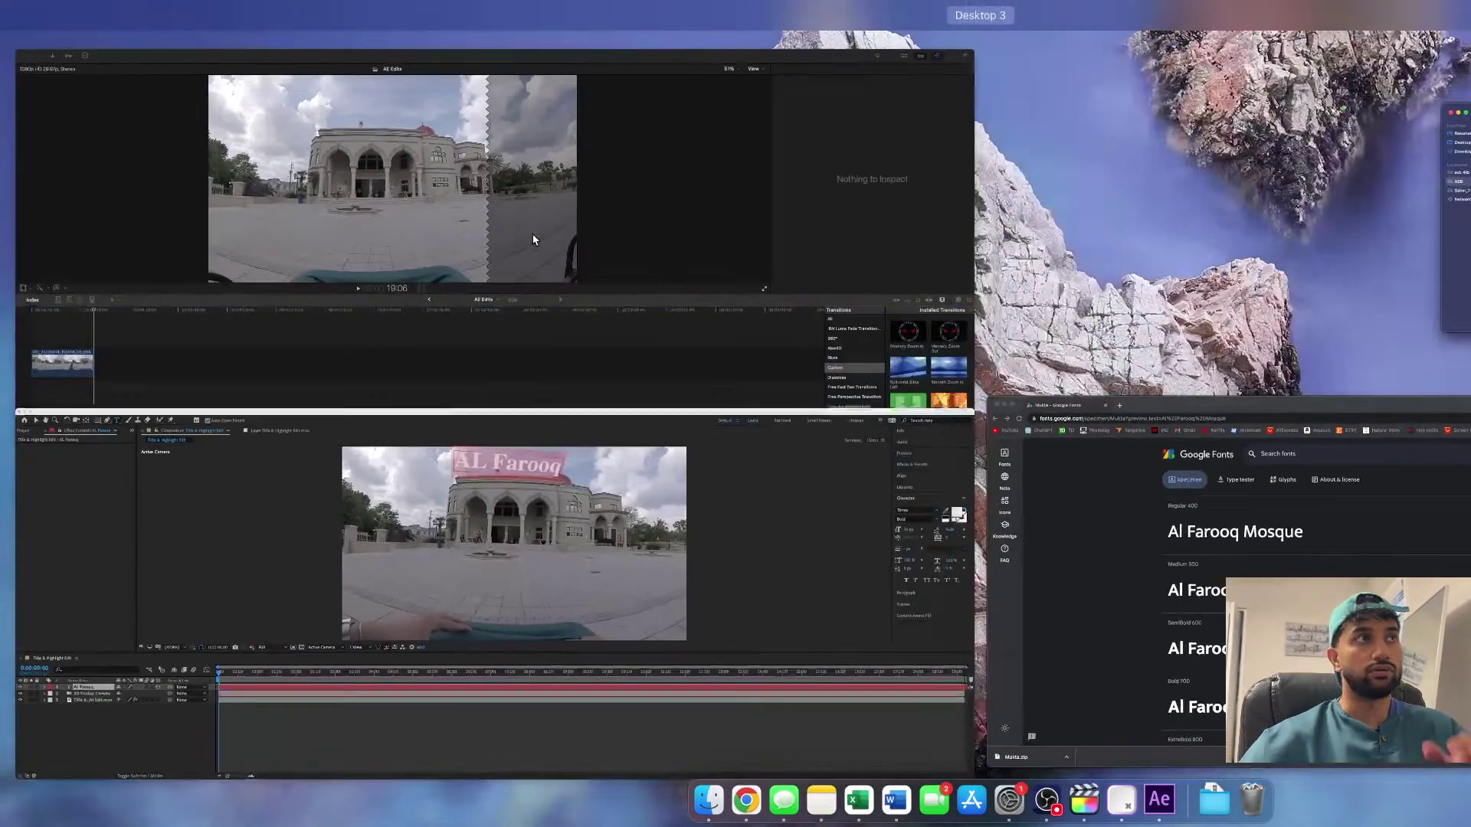
pyautogui.click(554, 490)
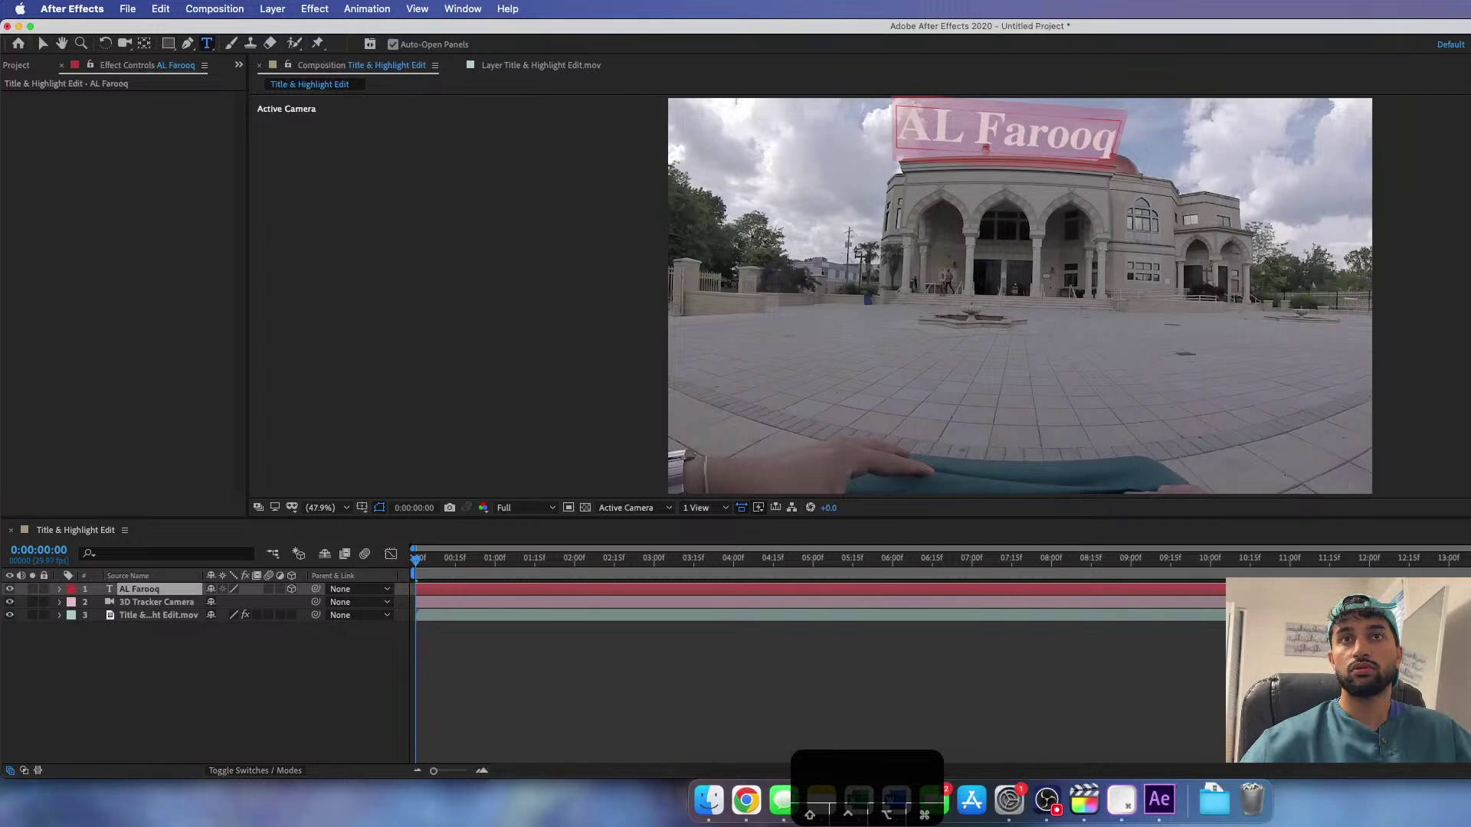
pyautogui.press('Down')
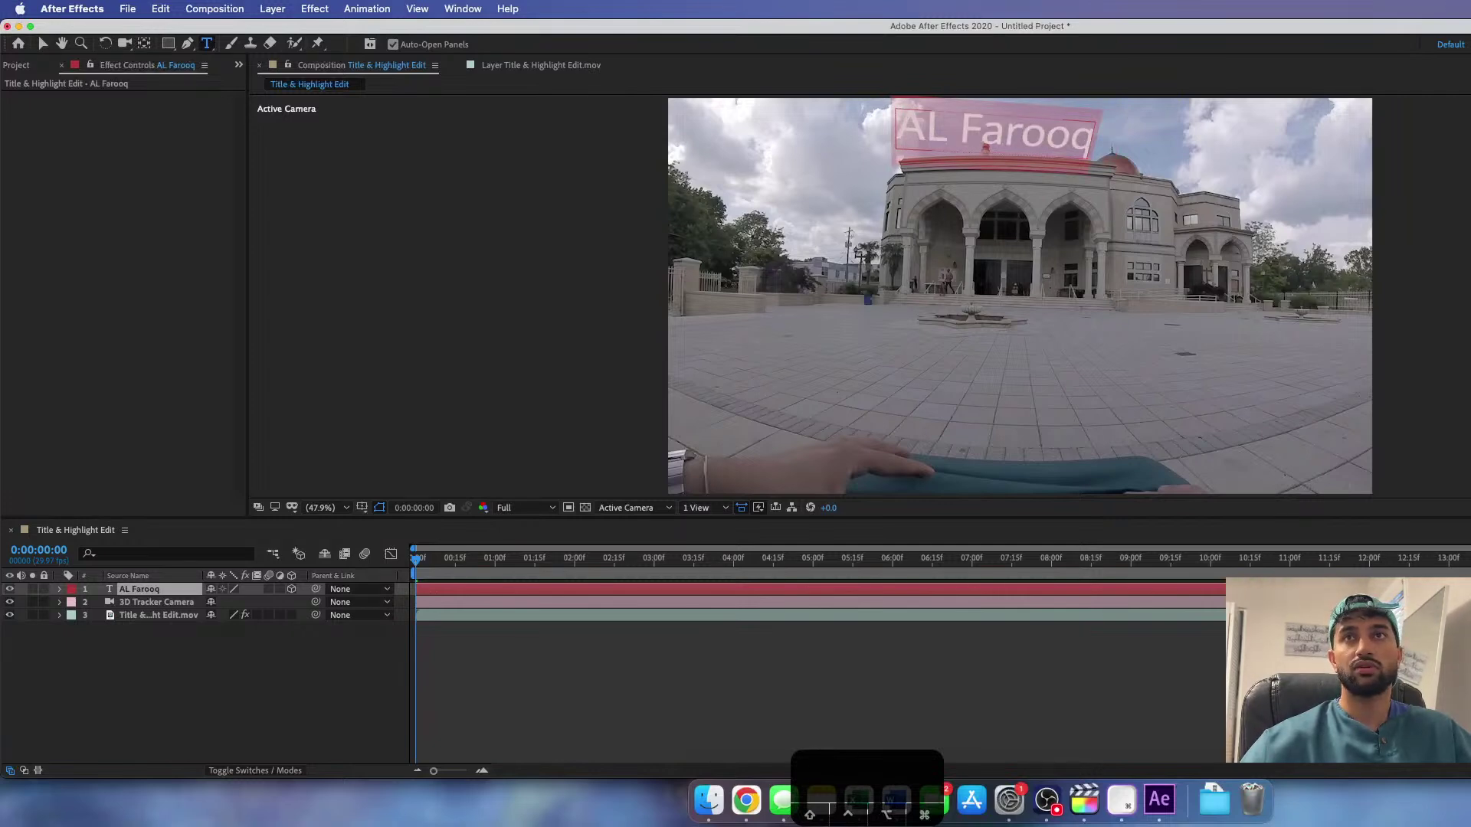
pyautogui.press('Down')
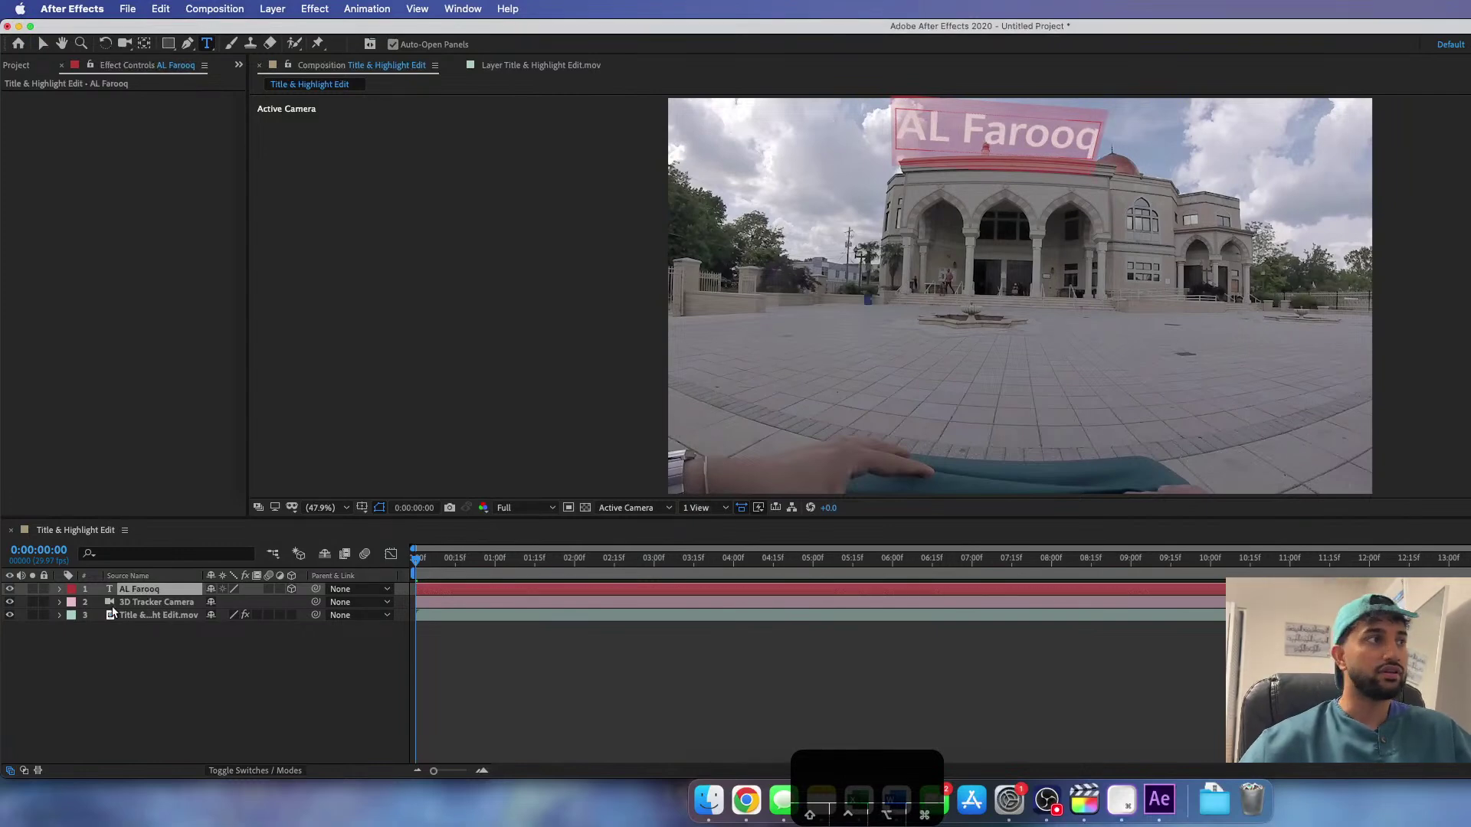
# - Rotate the "AL Farooq" layer to face the camera, with X Rotation -42°, Y Rotation +11° and Z Rotation +1°
pyautogui.click(133, 590)
pyautogui.press('s')
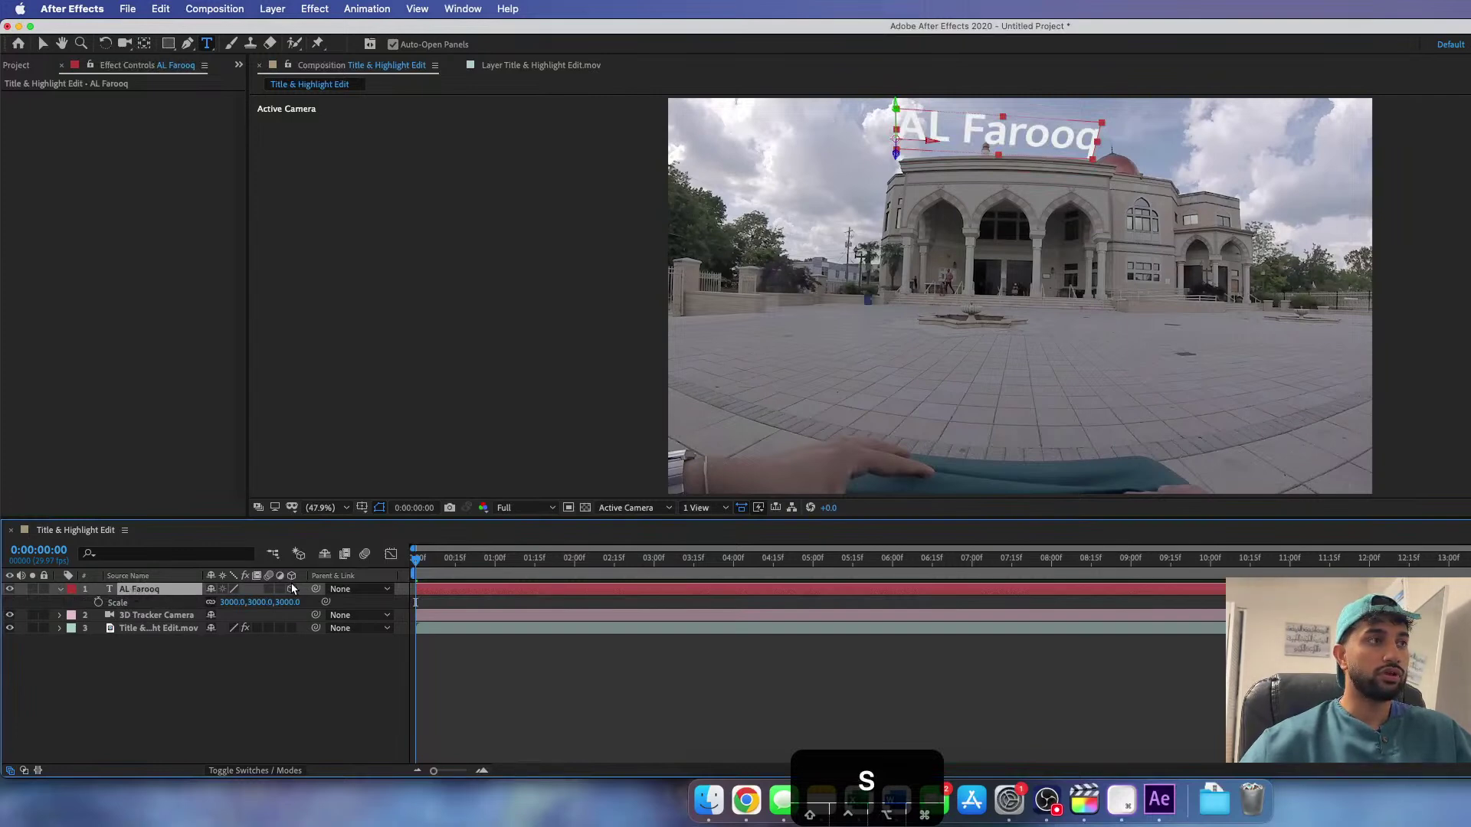
pyautogui.press('t')
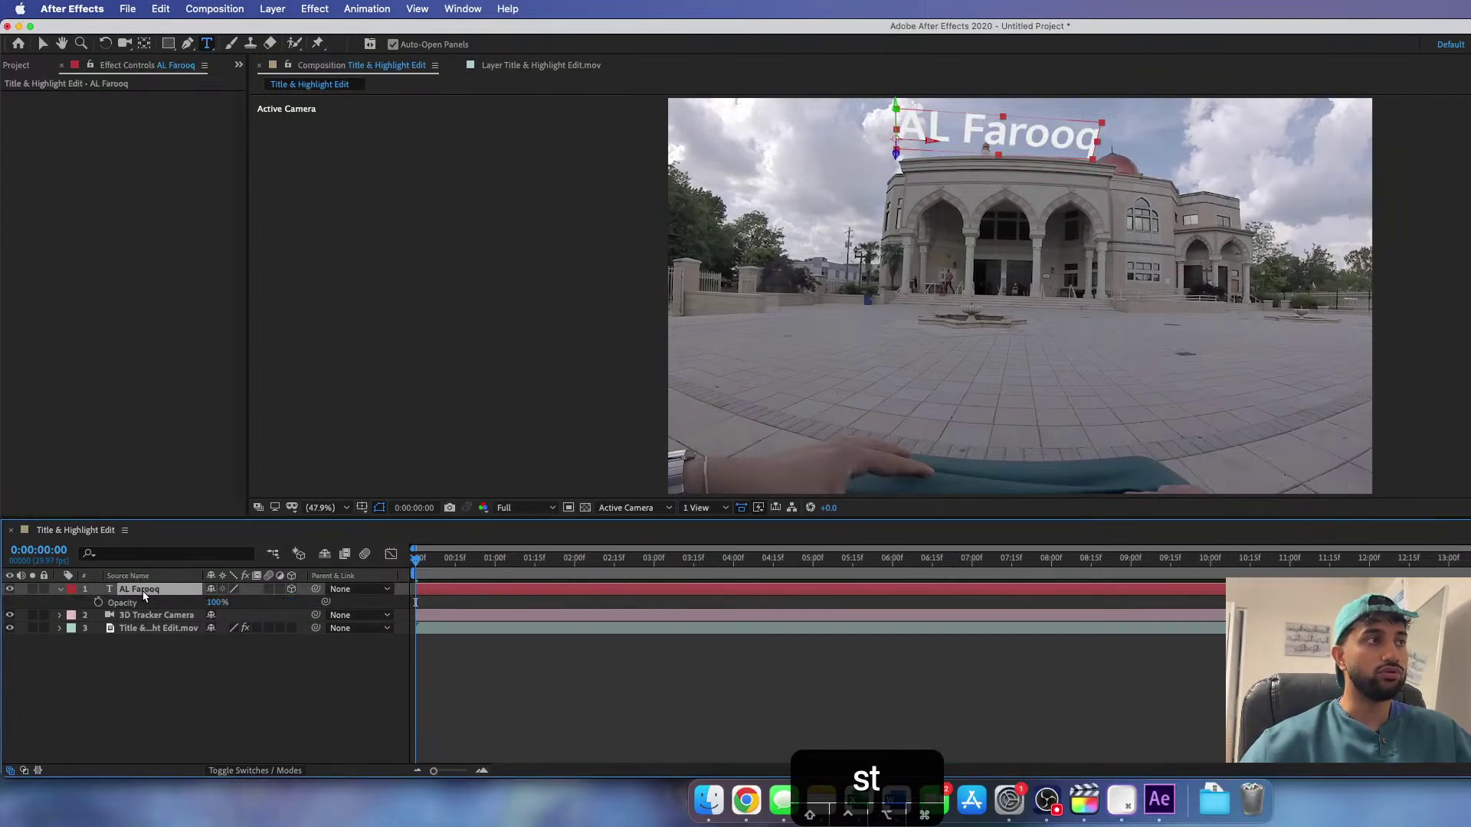
pyautogui.click(60, 589)
pyautogui.click(60, 589)
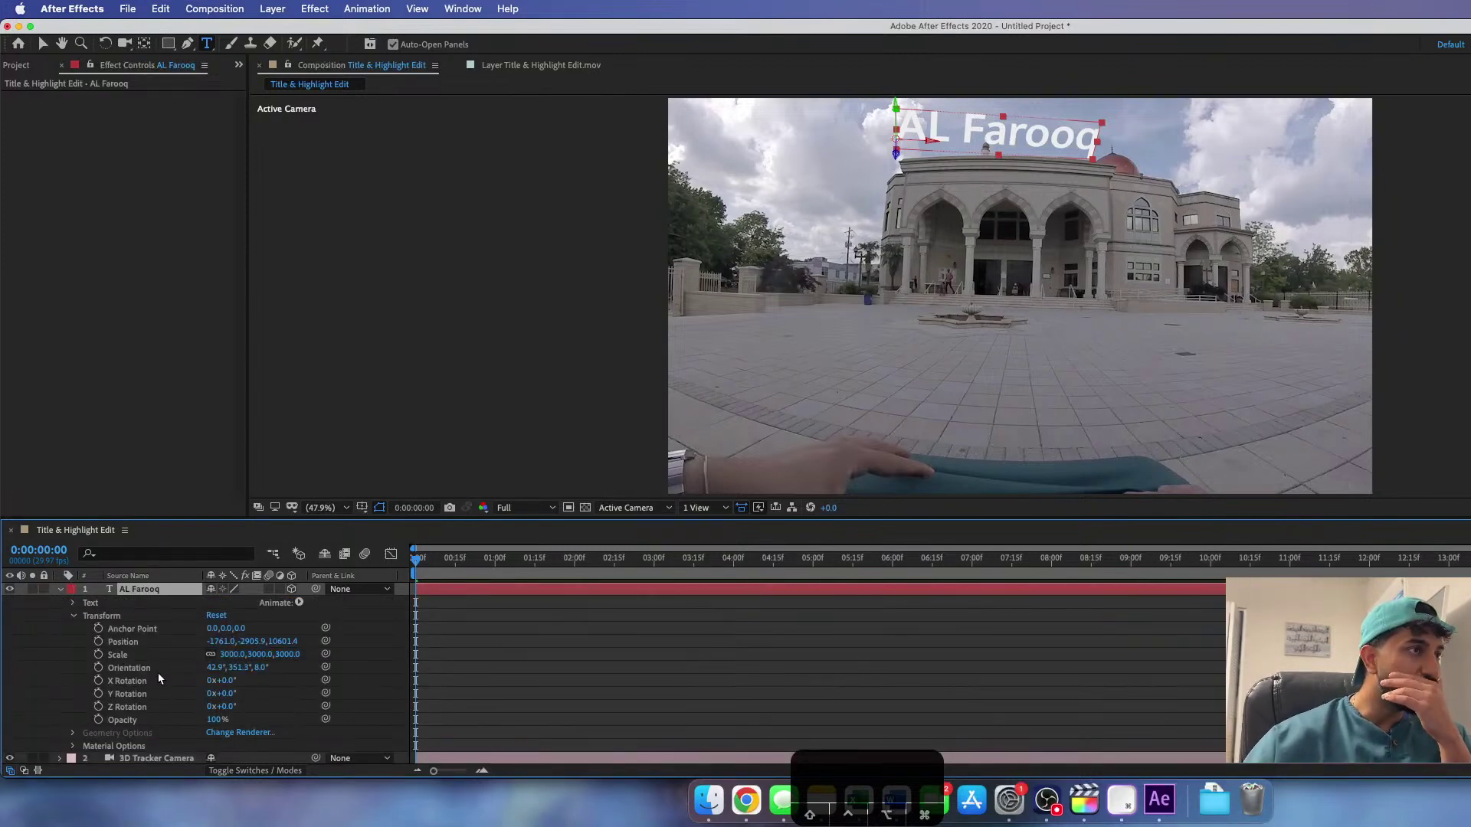
pyautogui.moveTo(224, 680)
pyautogui.mouseDown()
pyautogui.moveTo(182, 684)
pyautogui.moveTo(200, 685)
pyautogui.mouseUp()
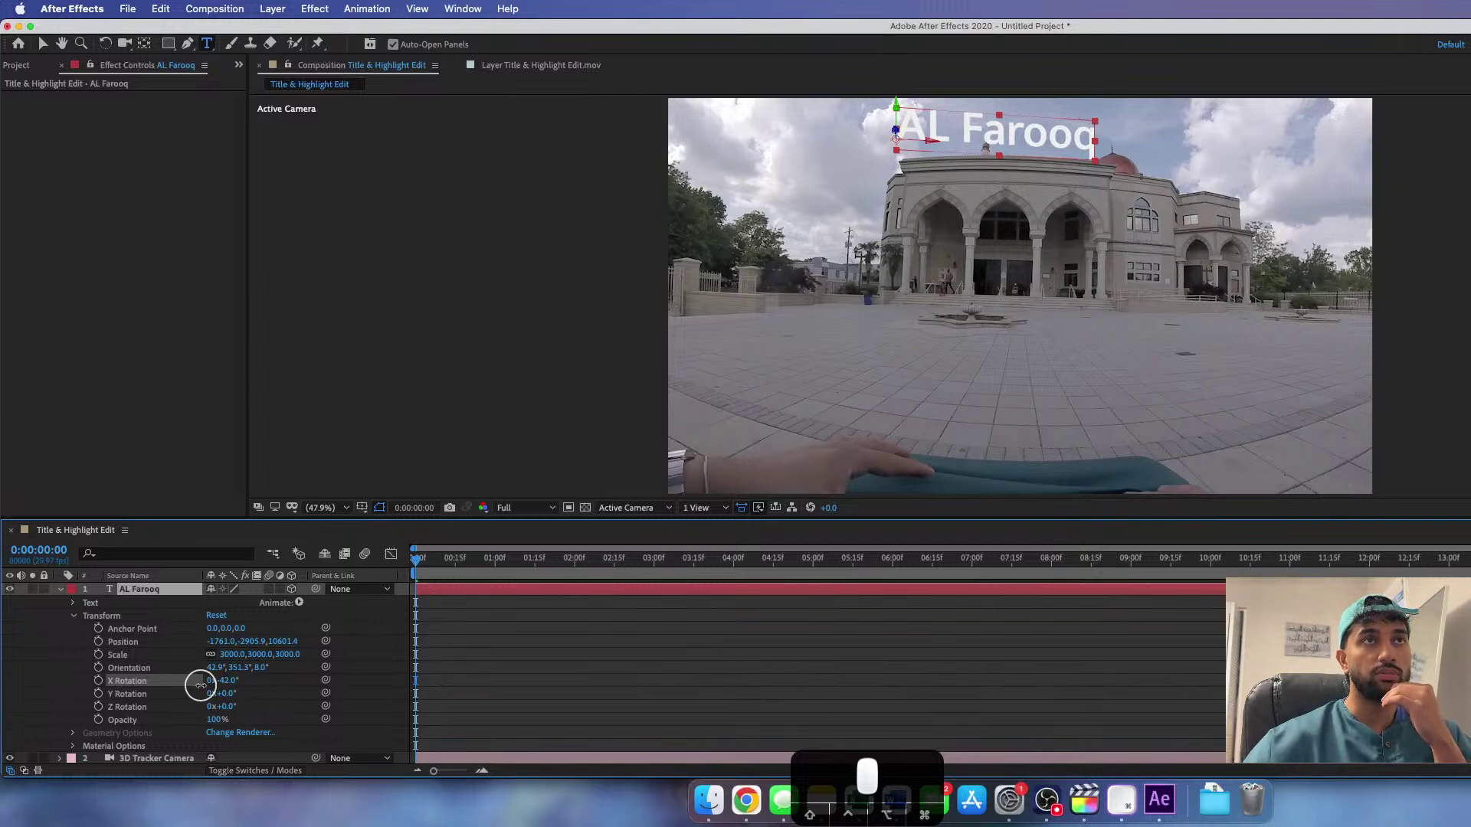
pyautogui.moveTo(200, 685); pyautogui.dragTo(200, 685)
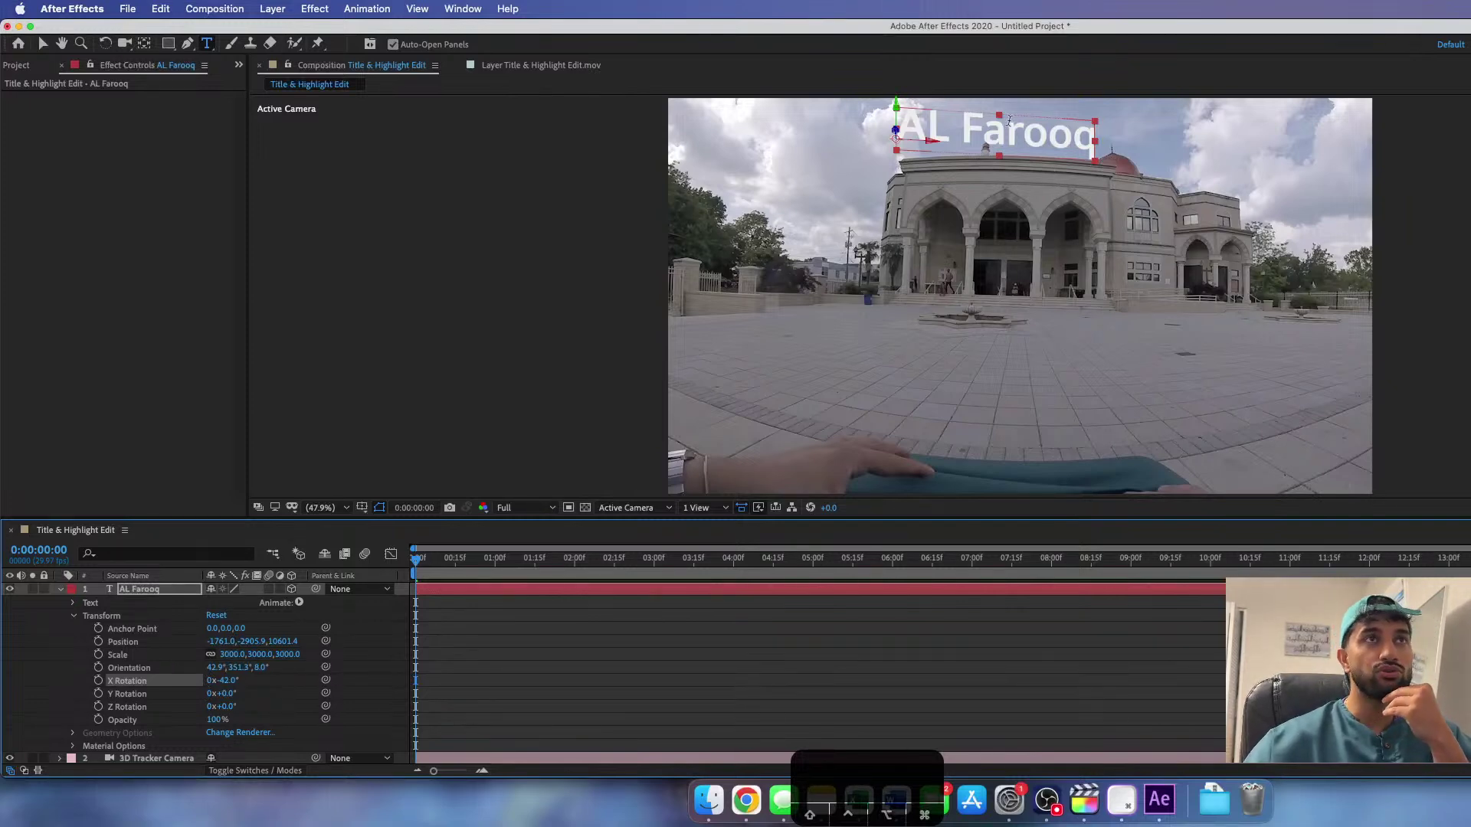
pyautogui.moveTo(233, 697)
pyautogui.mouseDown()
pyautogui.moveTo(275, 687)
pyautogui.moveTo(230, 705)
pyautogui.mouseUp()
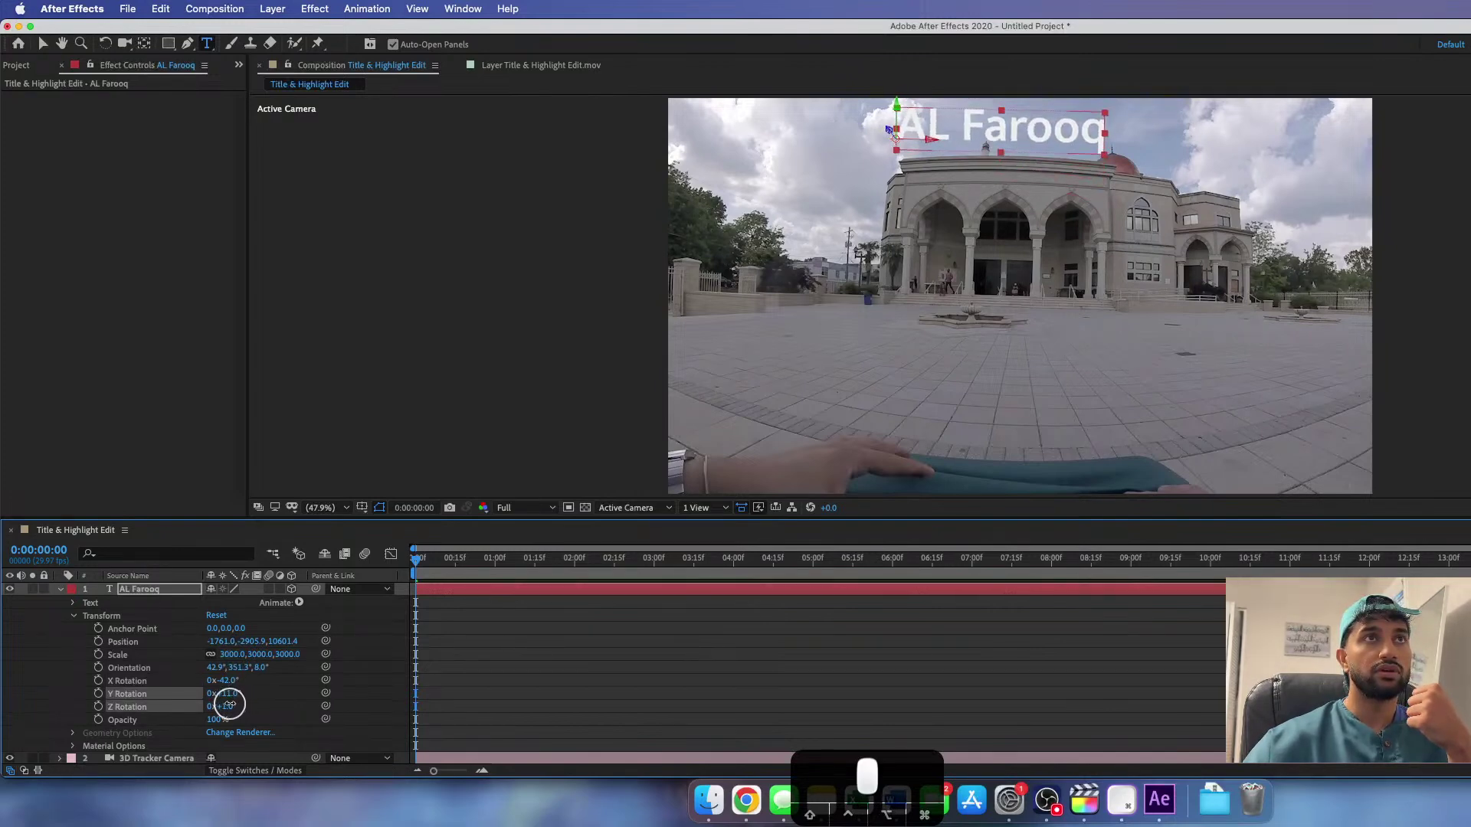
pyautogui.click(230, 705)
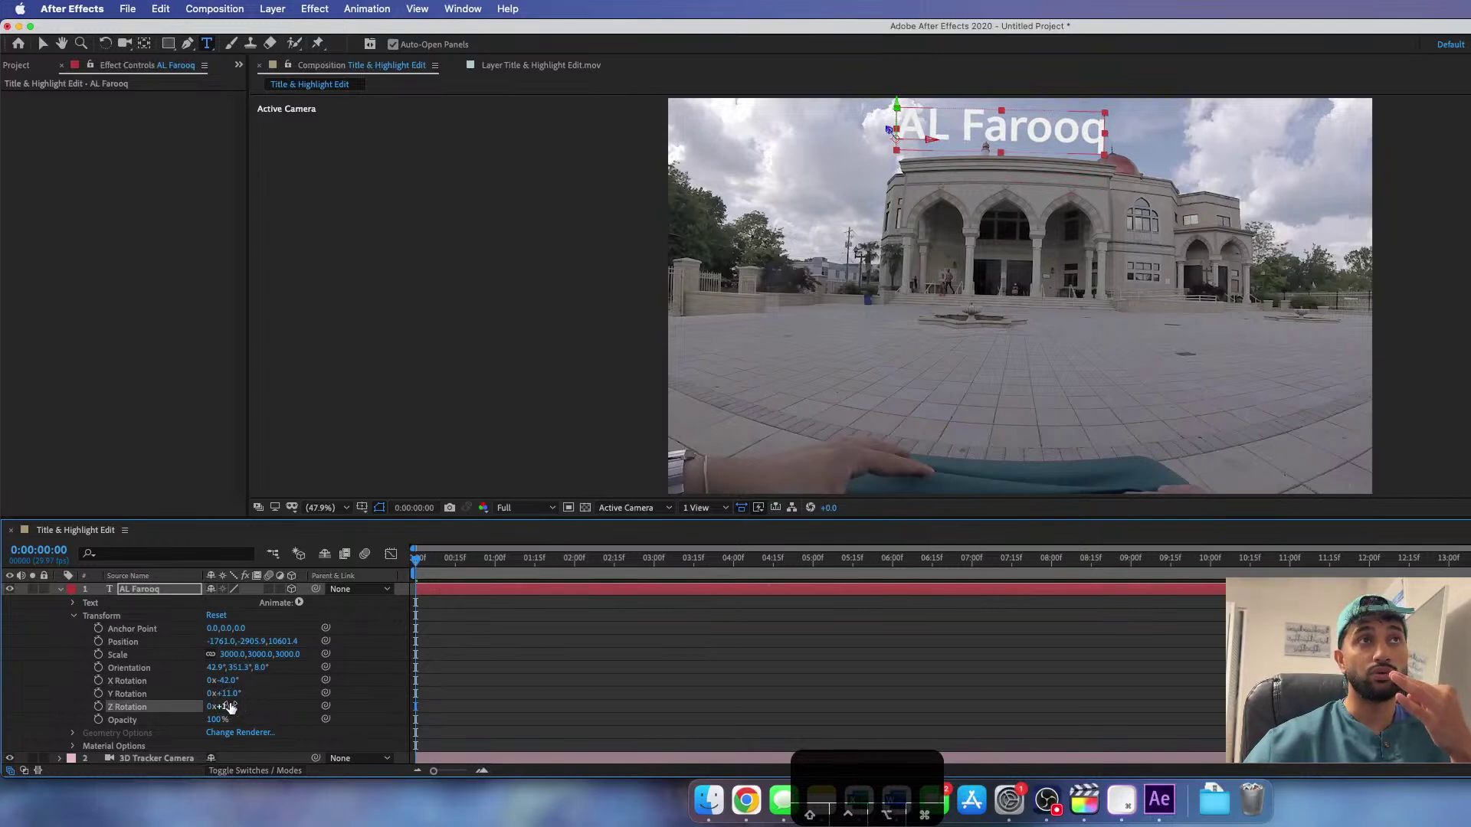
# - Scale the "AL Farooq" title to 4078% and move it down and left over the building's roofline
pyautogui.moveTo(221, 655); pyautogui.dragTo(337, 649)
pyautogui.moveTo(215, 649); pyautogui.dragTo(262, 657)
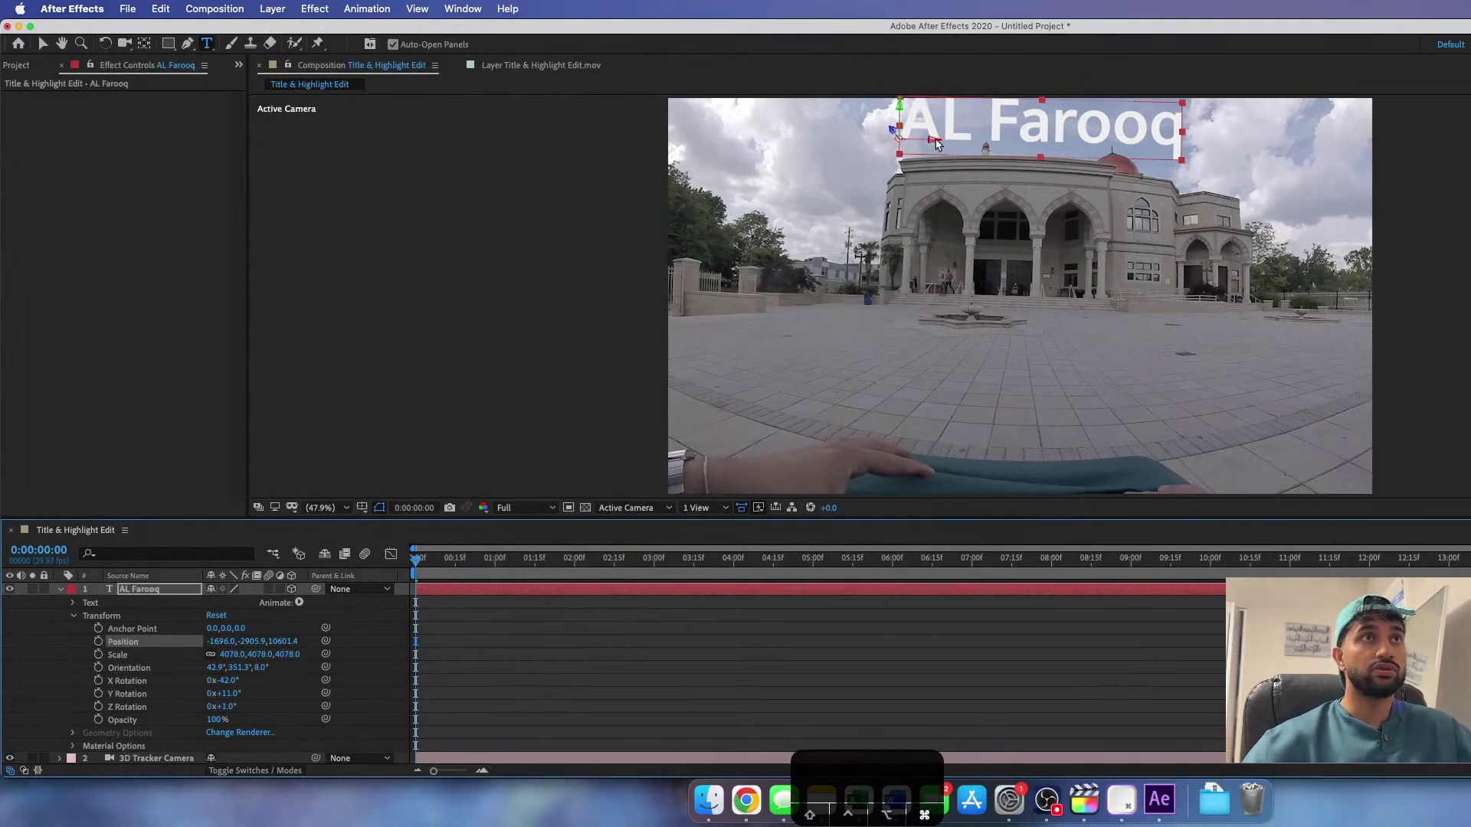
pyautogui.moveTo(935, 145); pyautogui.dragTo(904, 168)
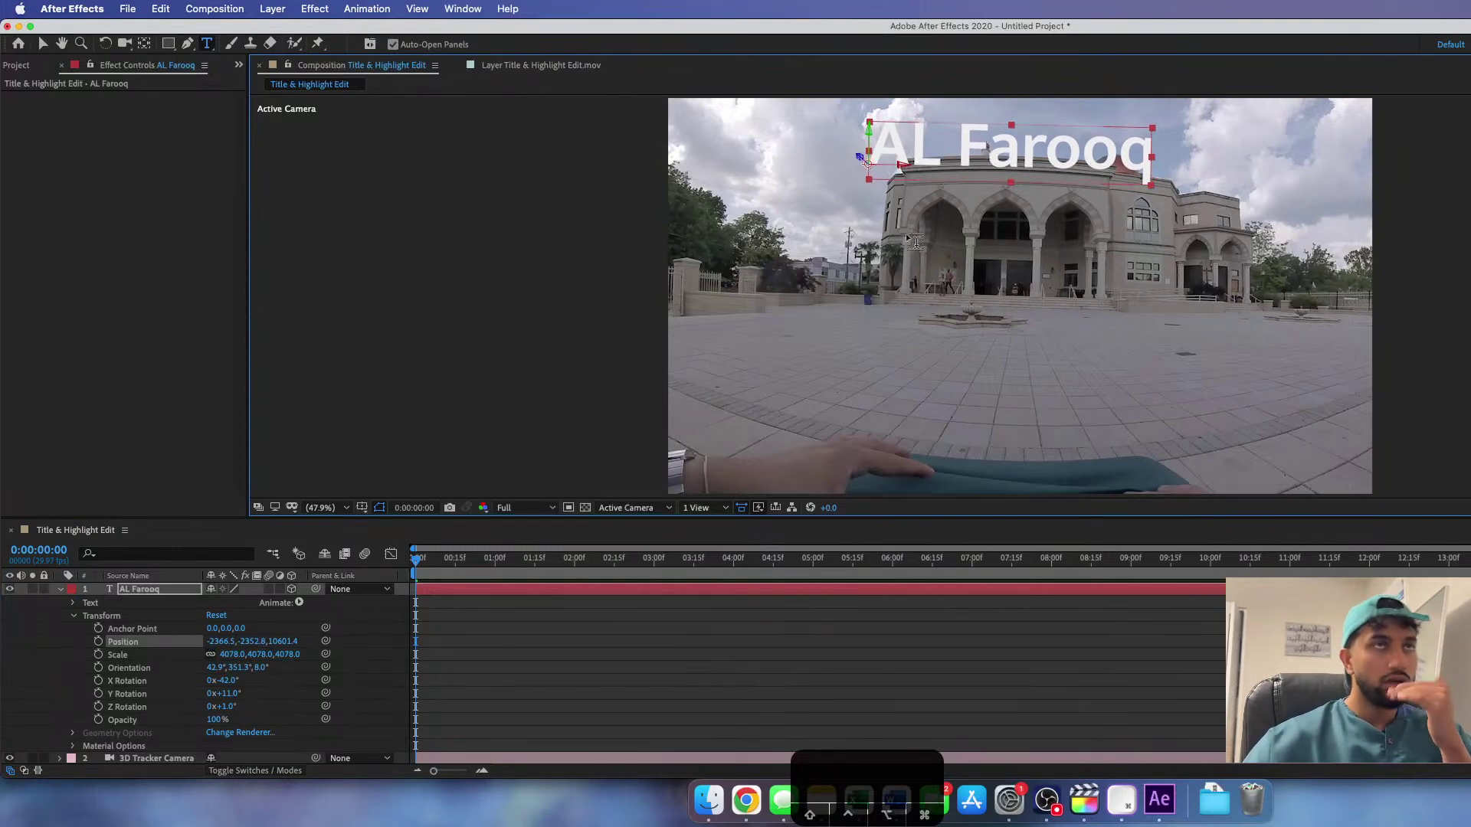
# - Enlarge the "AL Farooq" title to a scale of 5239% and shift it left to centre it over the mosque
pyautogui.press('s')
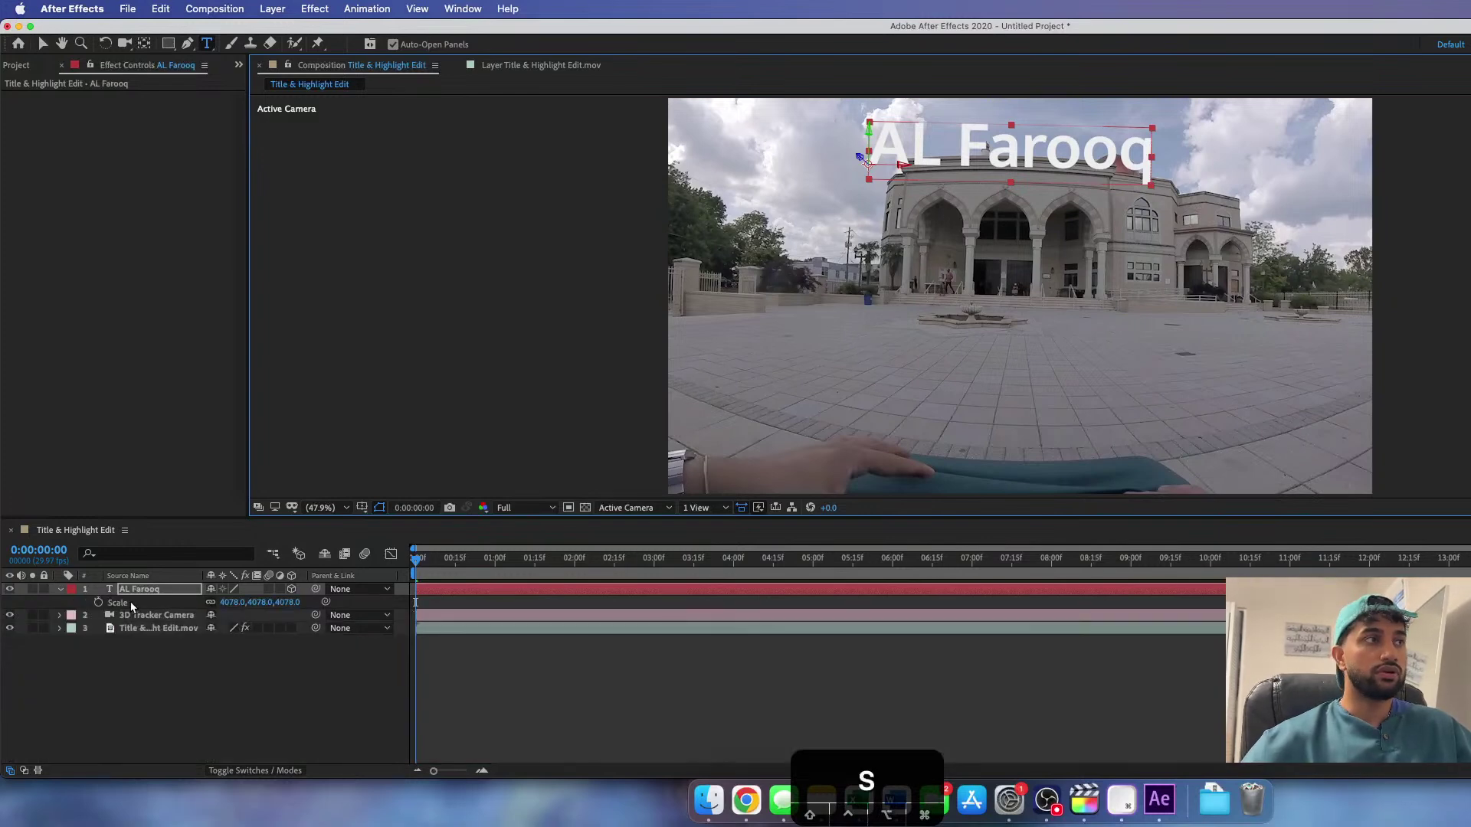
pyautogui.moveTo(232, 606); pyautogui.dragTo(1093, 574)
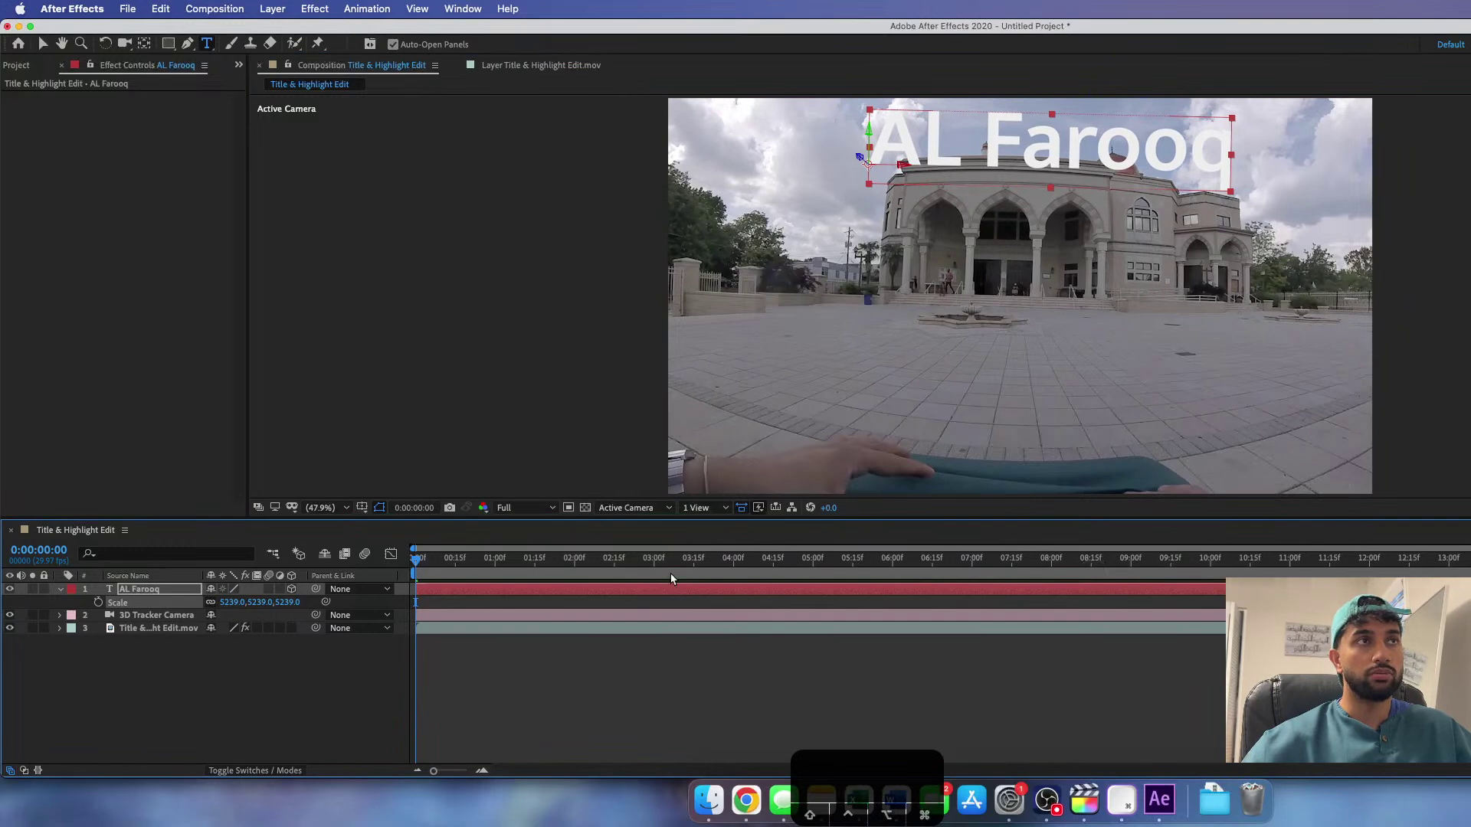
pyautogui.moveTo(902, 164); pyautogui.dragTo(850, 159)
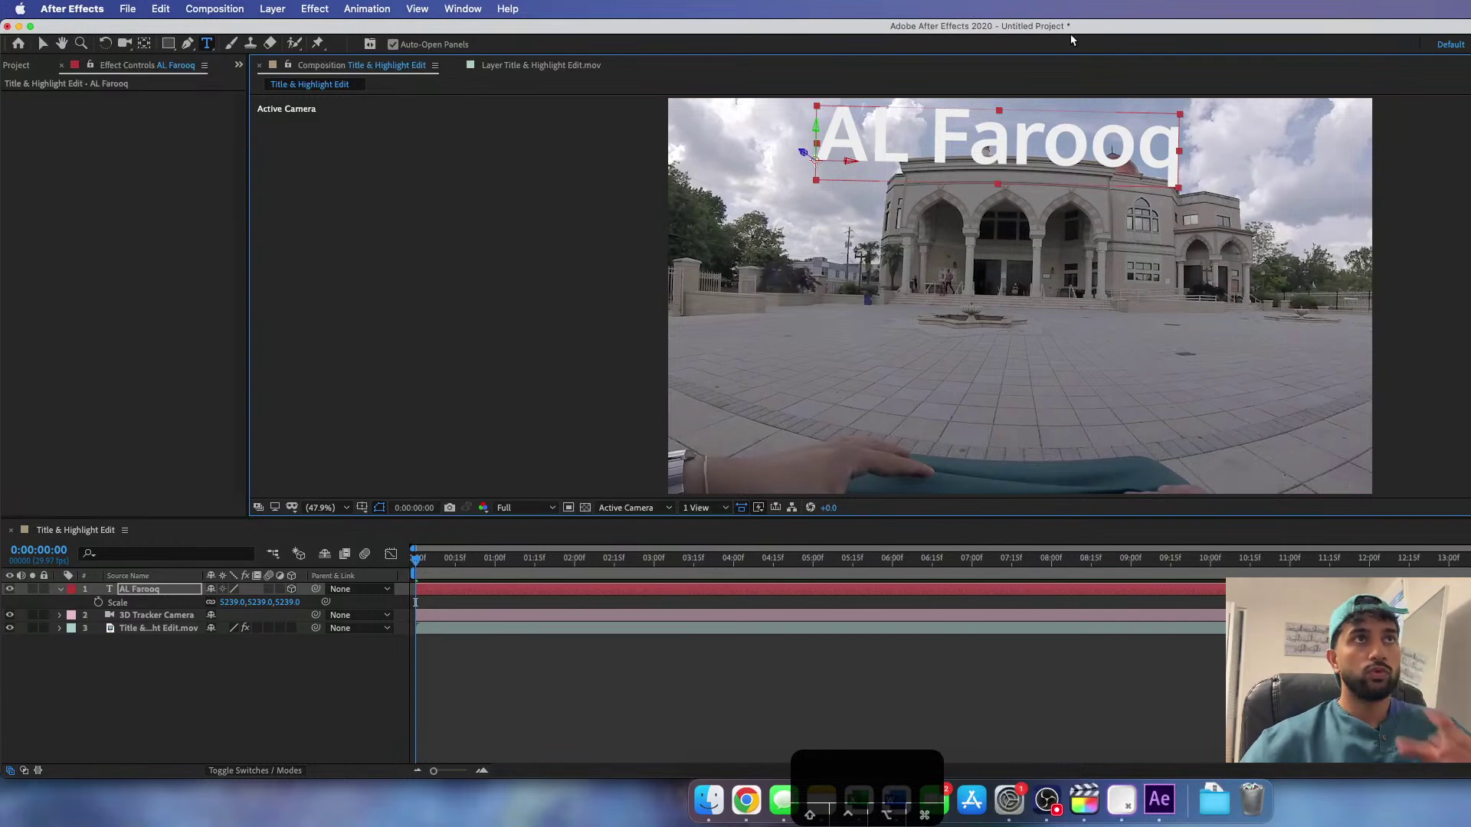
# - Reveal the "AL Farooq" layer's transform properties and set Z Rotation to 0°
pyautogui.click(61, 589)
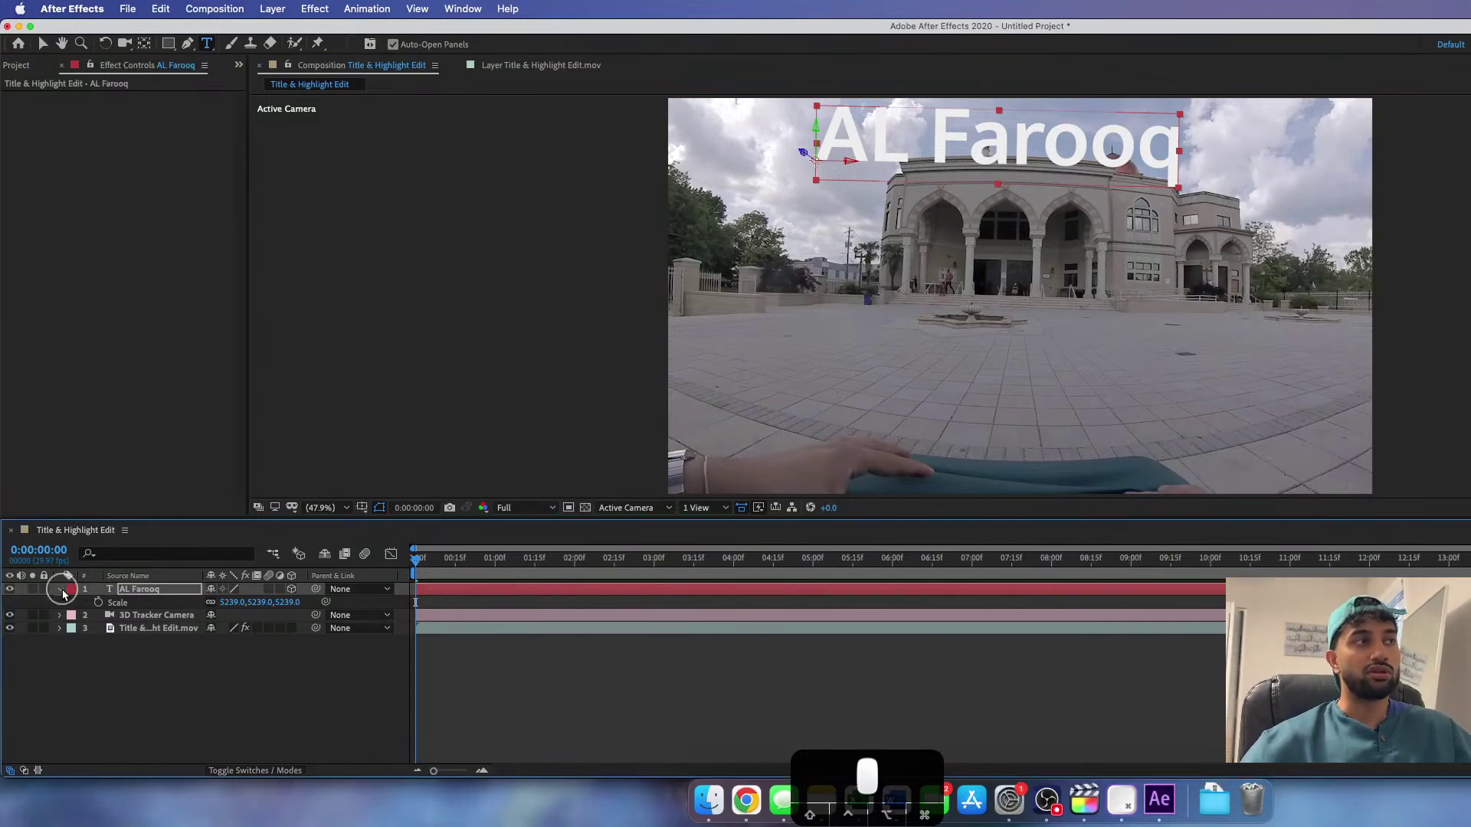
pyautogui.click(60, 589)
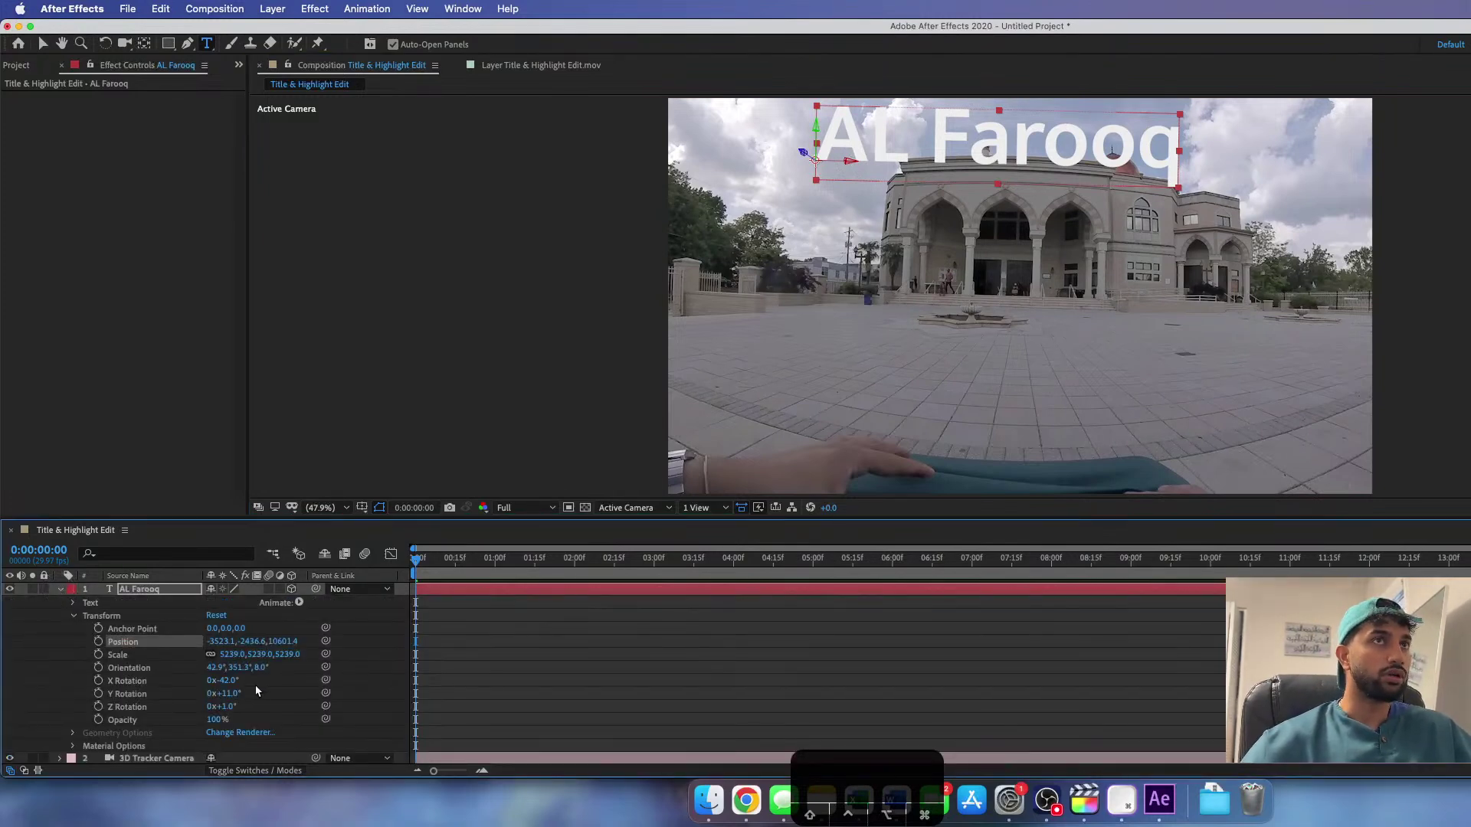
pyautogui.moveTo(231, 705); pyautogui.dragTo(230, 708)
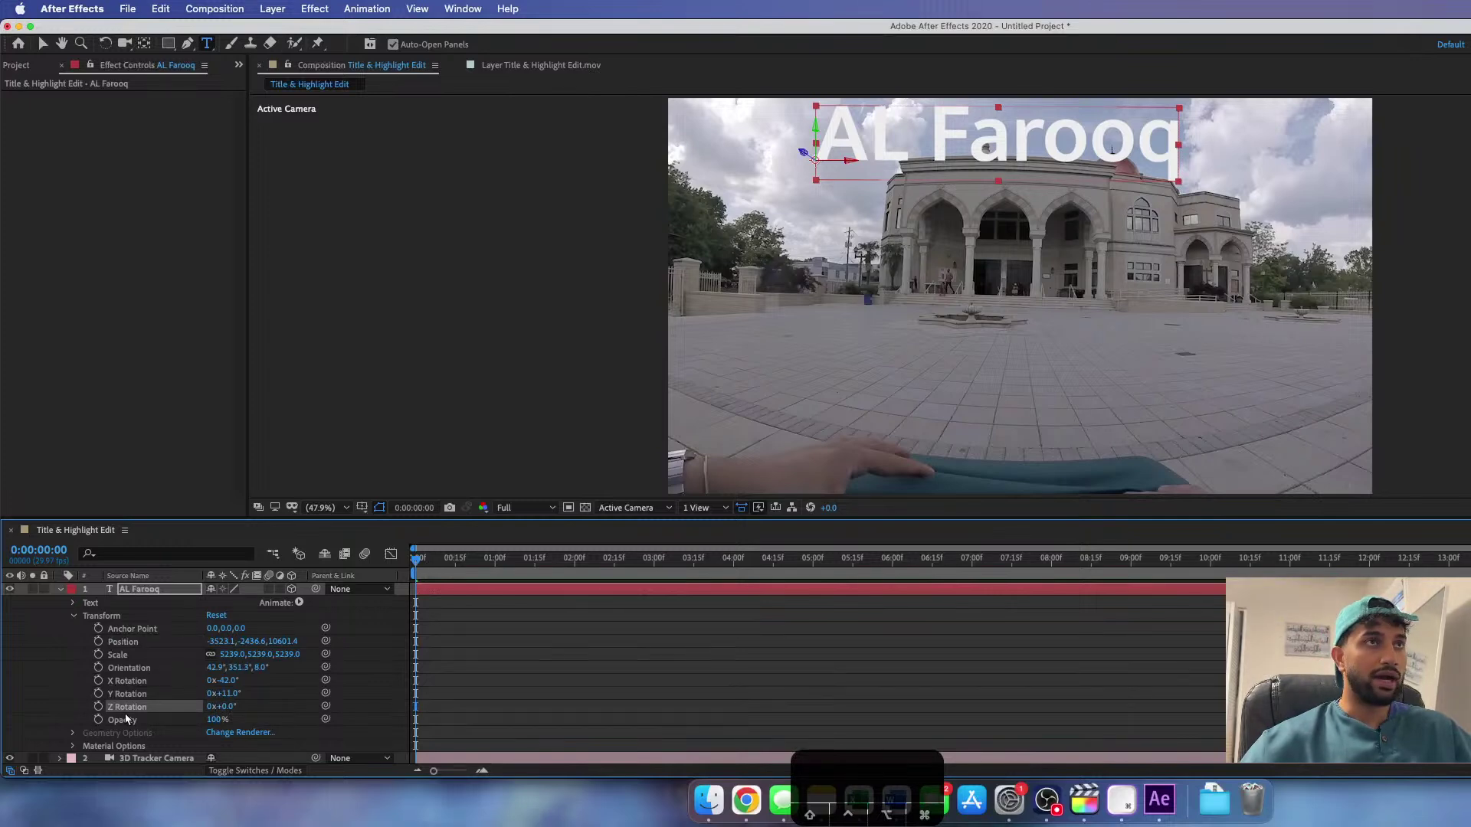
# - Play the composition from the start to check how the "AL Farooq" title tracks with the mosque
pyautogui.moveTo(416, 562)
pyautogui.mouseDown()
pyautogui.moveTo(519, 565)
pyautogui.moveTo(399, 573)
pyautogui.mouseUp()
pyautogui.press('space')
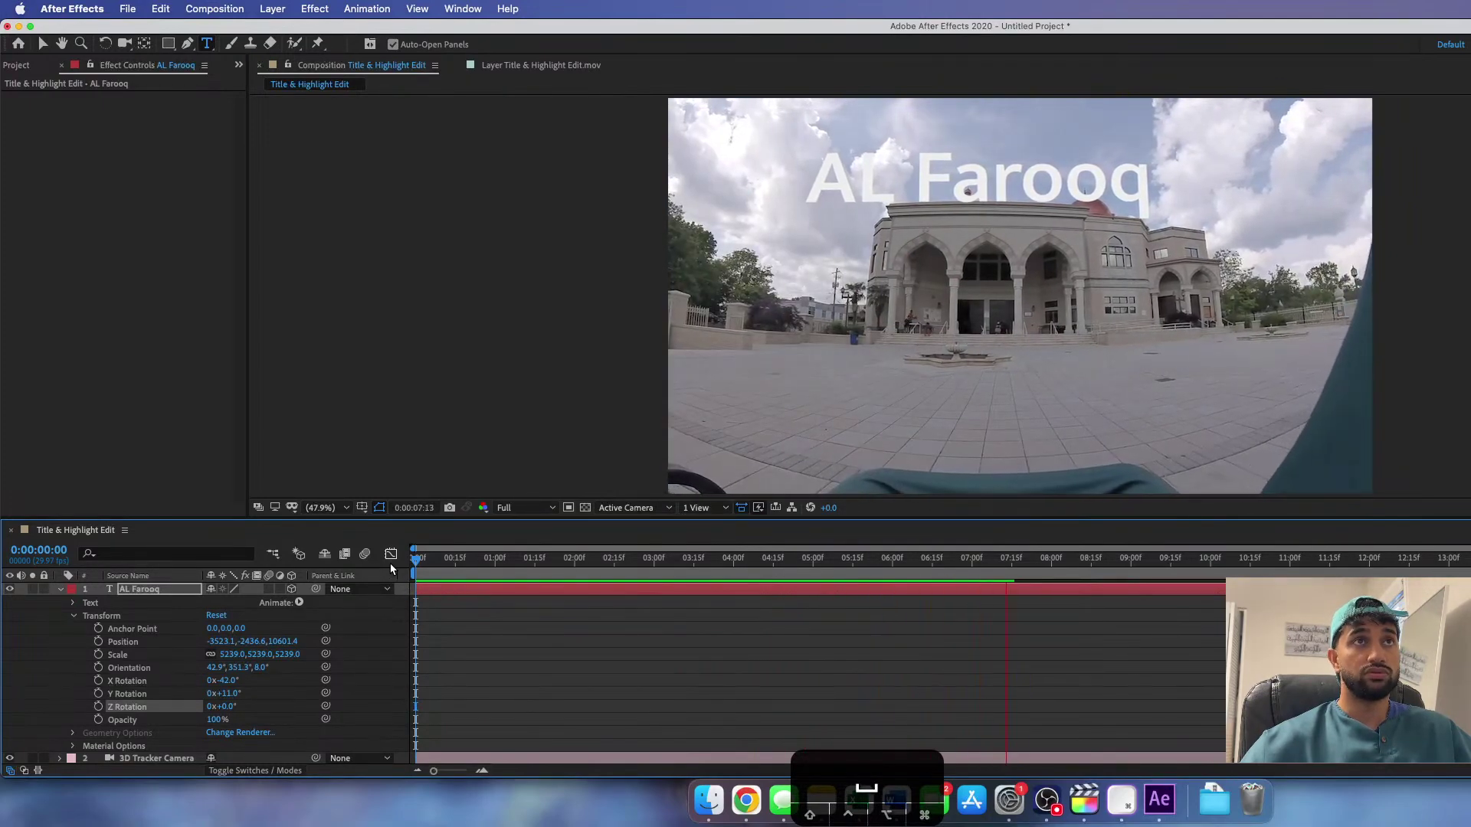
pyautogui.press('space')
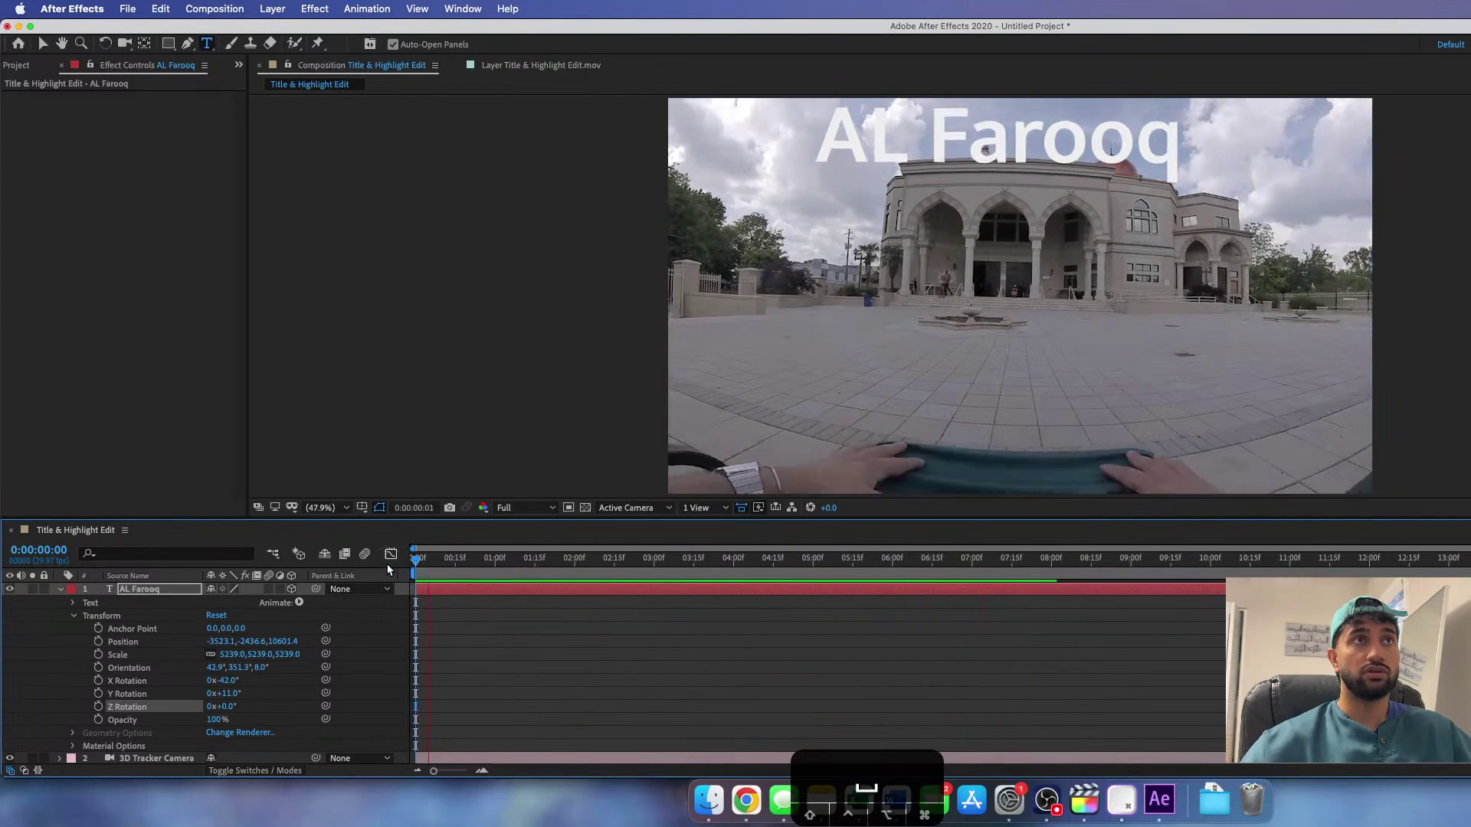
pyautogui.press('space')
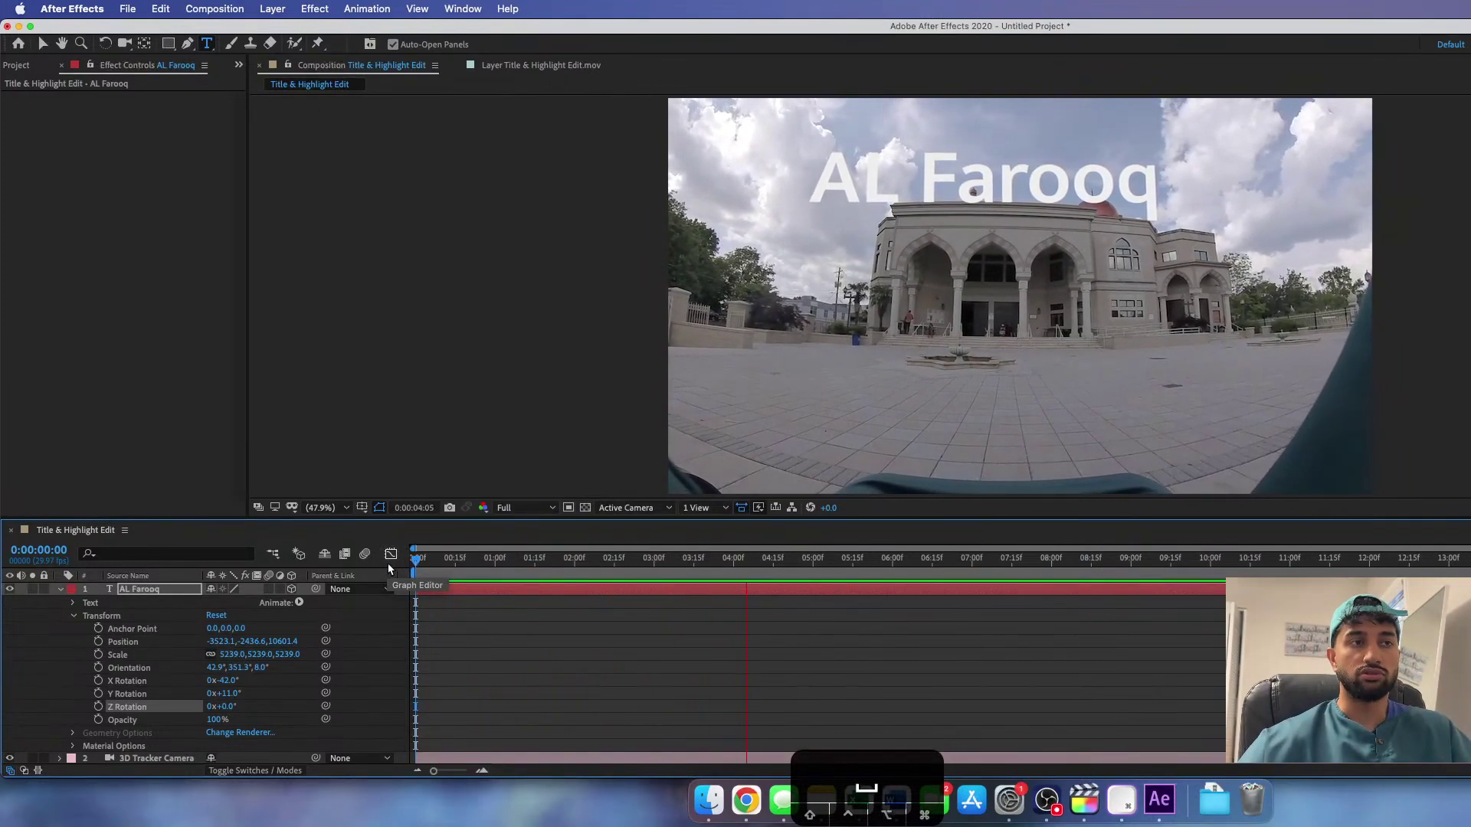
pyautogui.press('space')
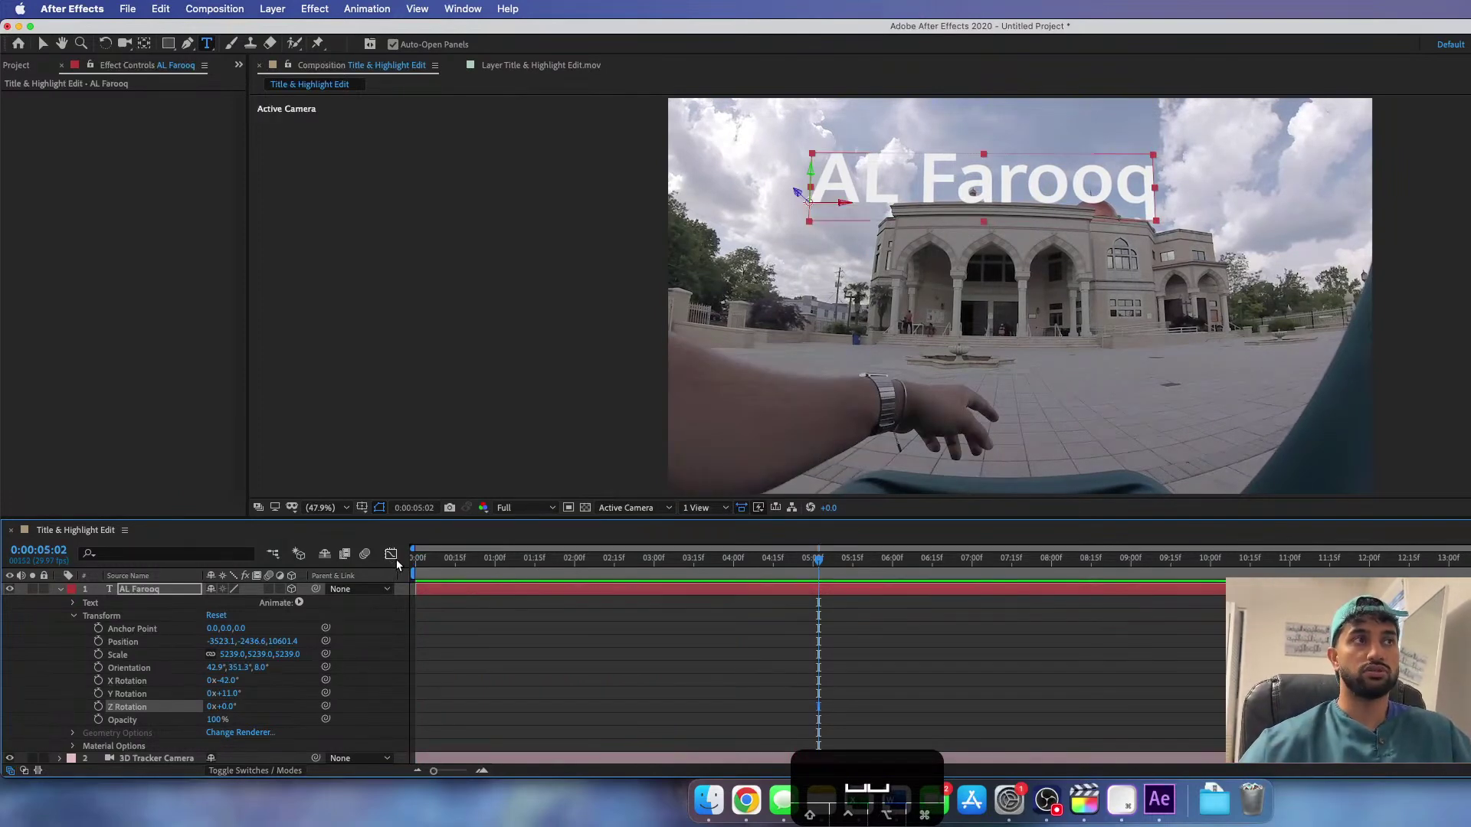
# - Try a title fade without keyframes, with Opacity 0% at 0:00:01:11 and 100% at 0:00:03:20, and preview it from the start
pyautogui.moveTo(450, 560); pyautogui.dragTo(524, 575)
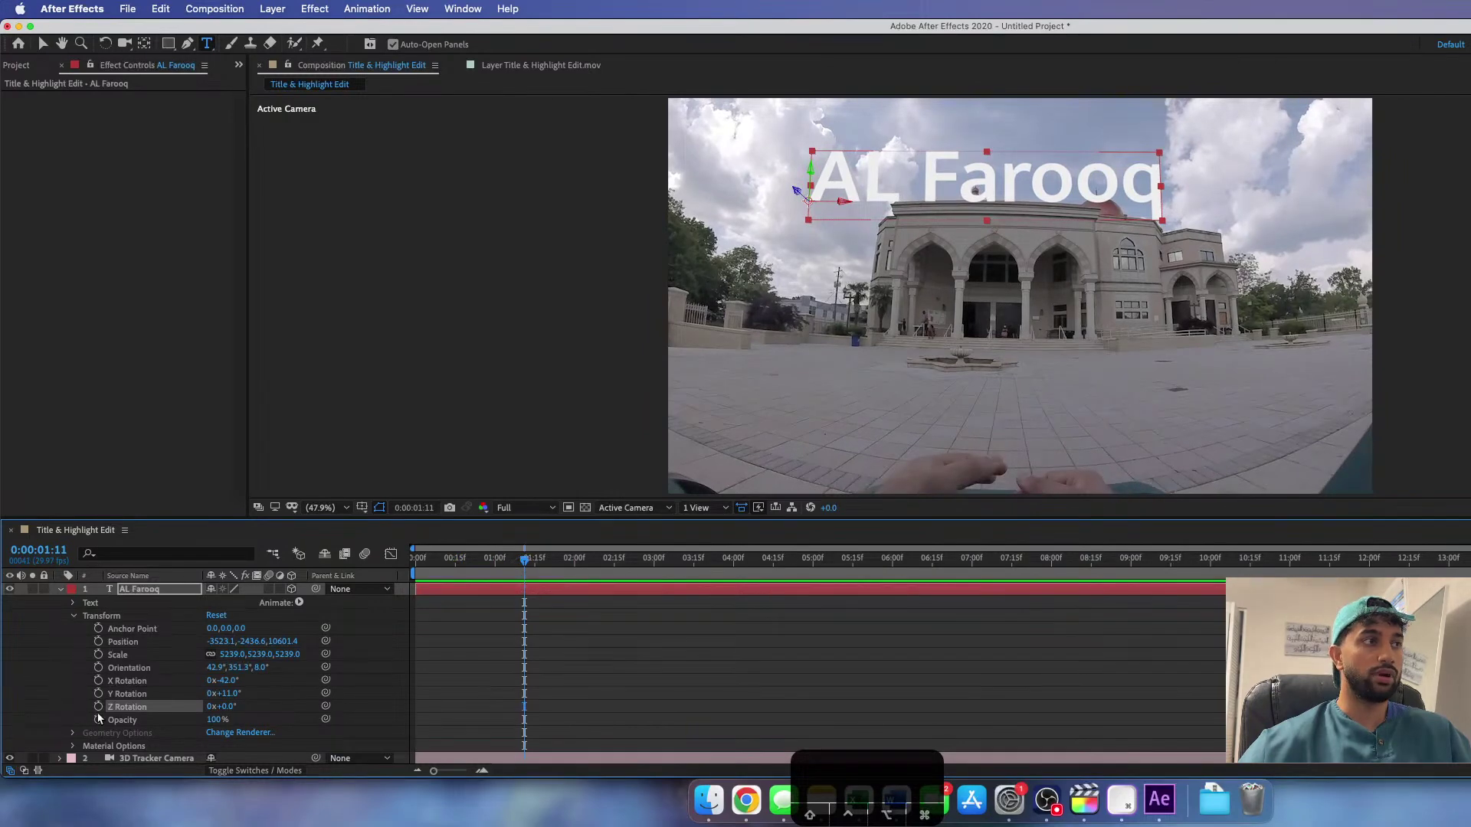
pyautogui.moveTo(218, 723); pyautogui.dragTo(26, 727)
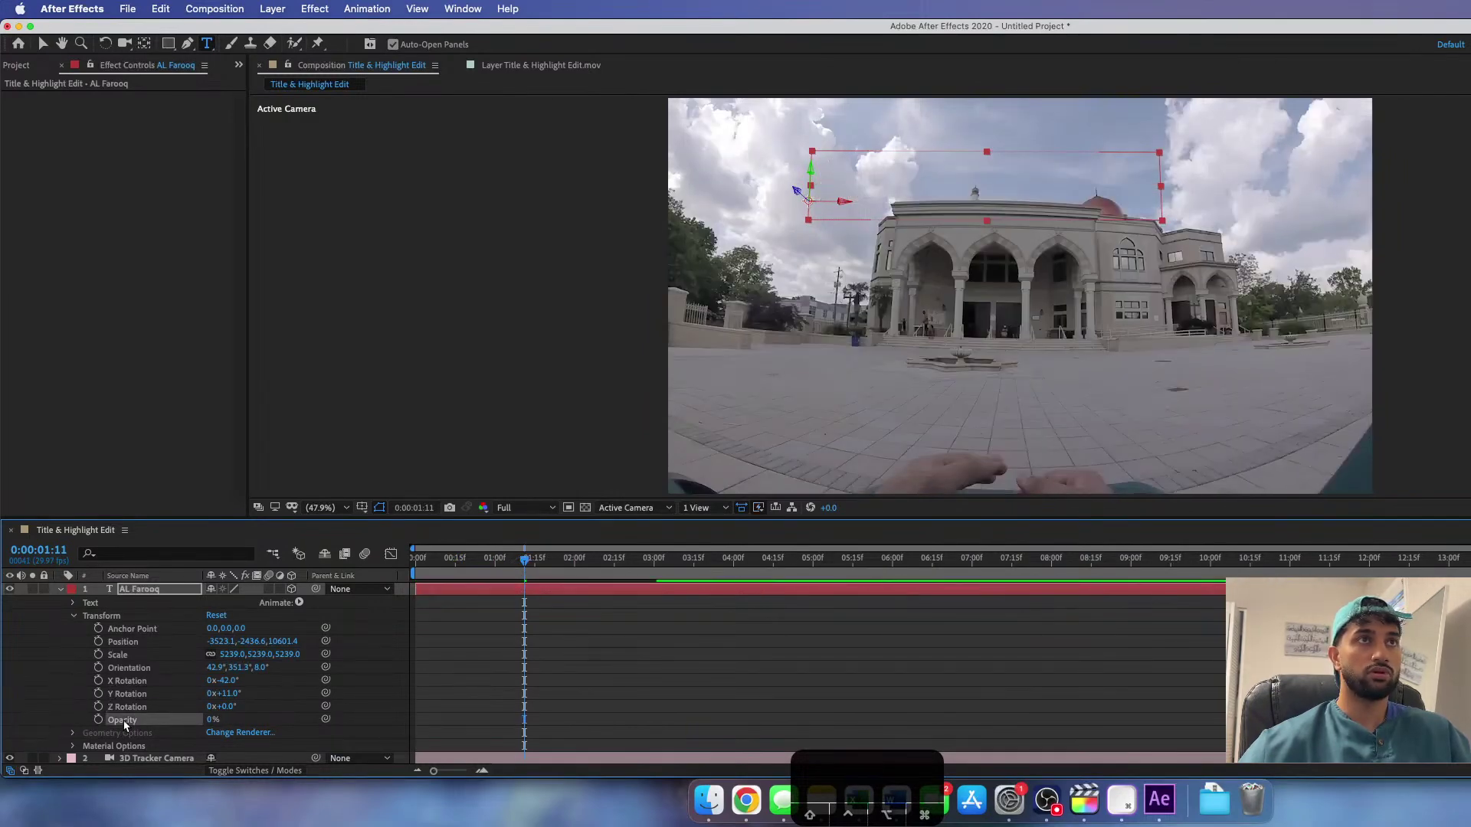
pyautogui.moveTo(524, 565); pyautogui.dragTo(706, 563)
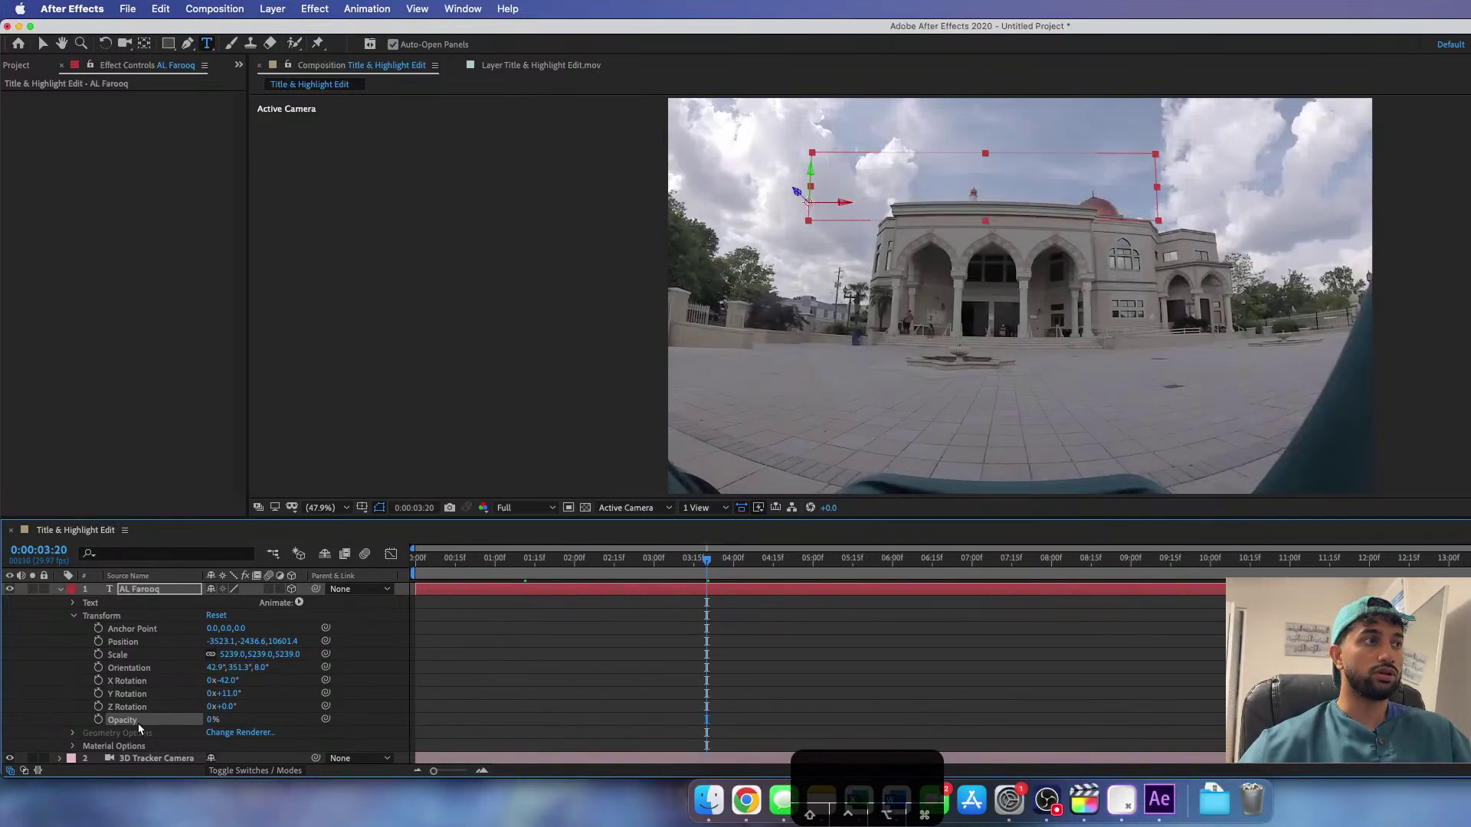
pyautogui.click(211, 720)
pyautogui.write('100')
pyautogui.press('Return')
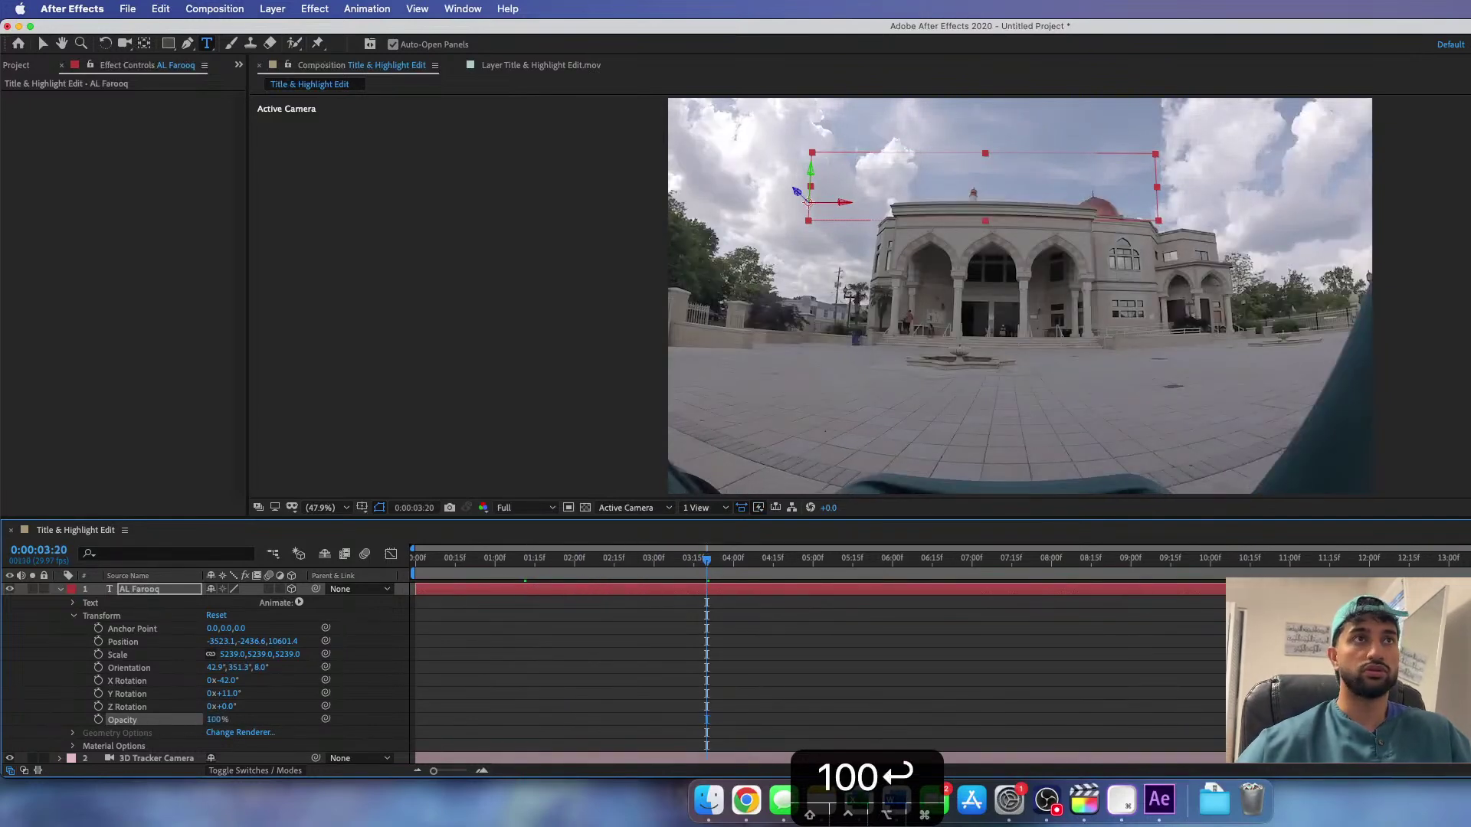
pyautogui.click(419, 559)
pyautogui.press('space')
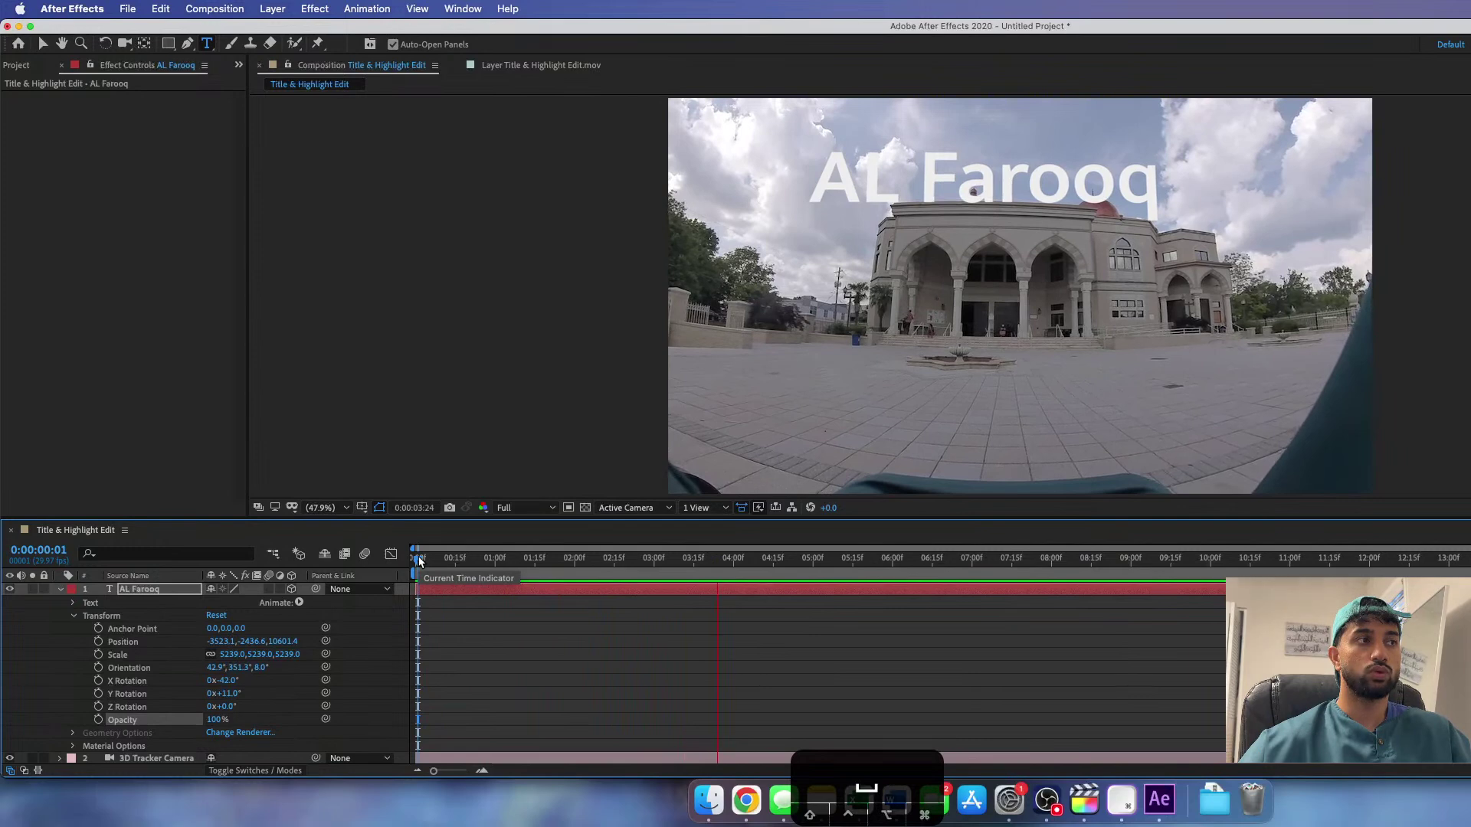
pyautogui.press('space')
# - Keyframe the "AL Farooq" title's Opacity from 0% at 0:00:00:00 to 100% at 0:00:02:16
pyautogui.moveTo(515, 578); pyautogui.dragTo(355, 578)
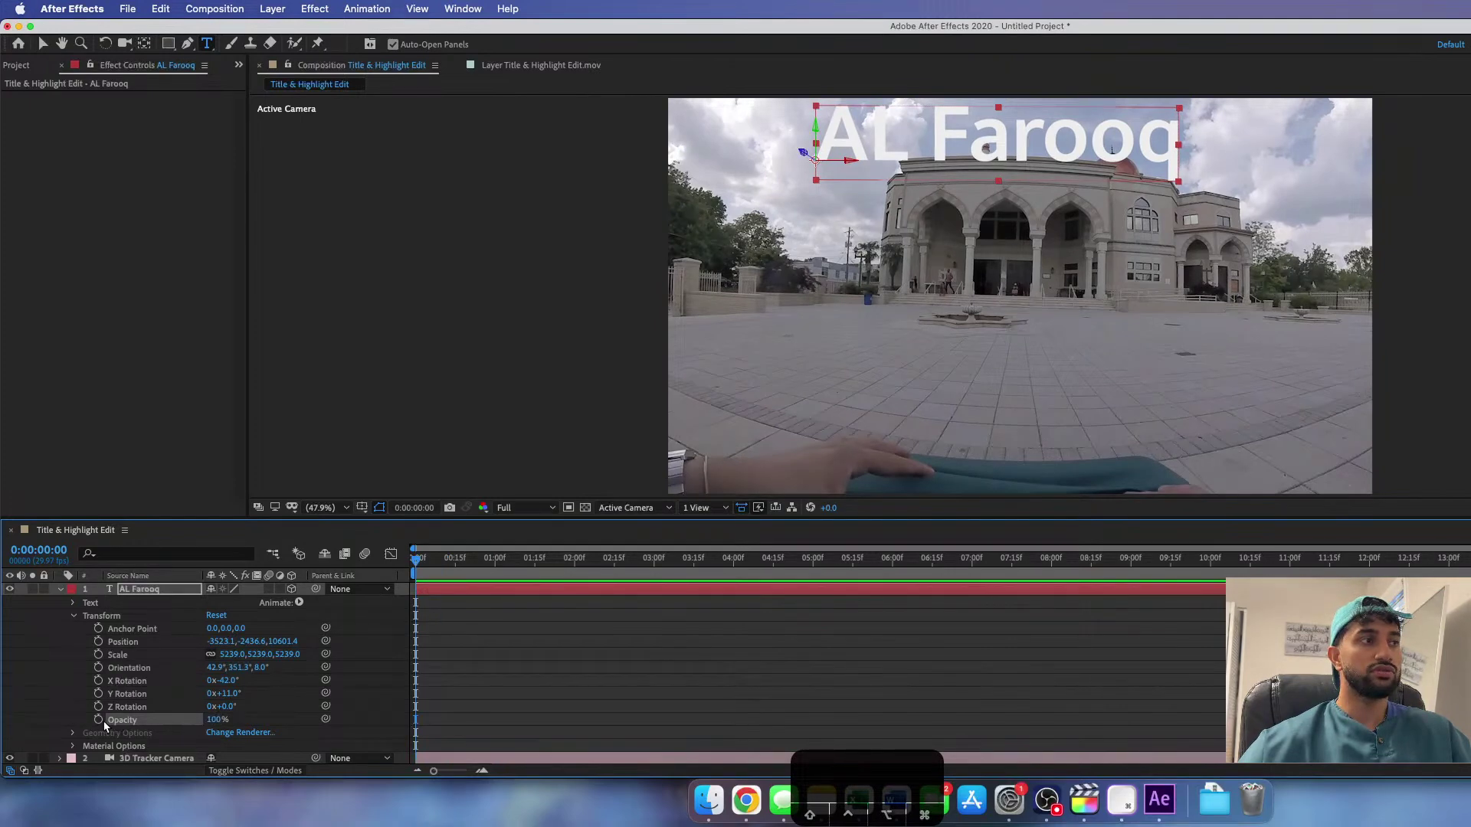
pyautogui.click(215, 720)
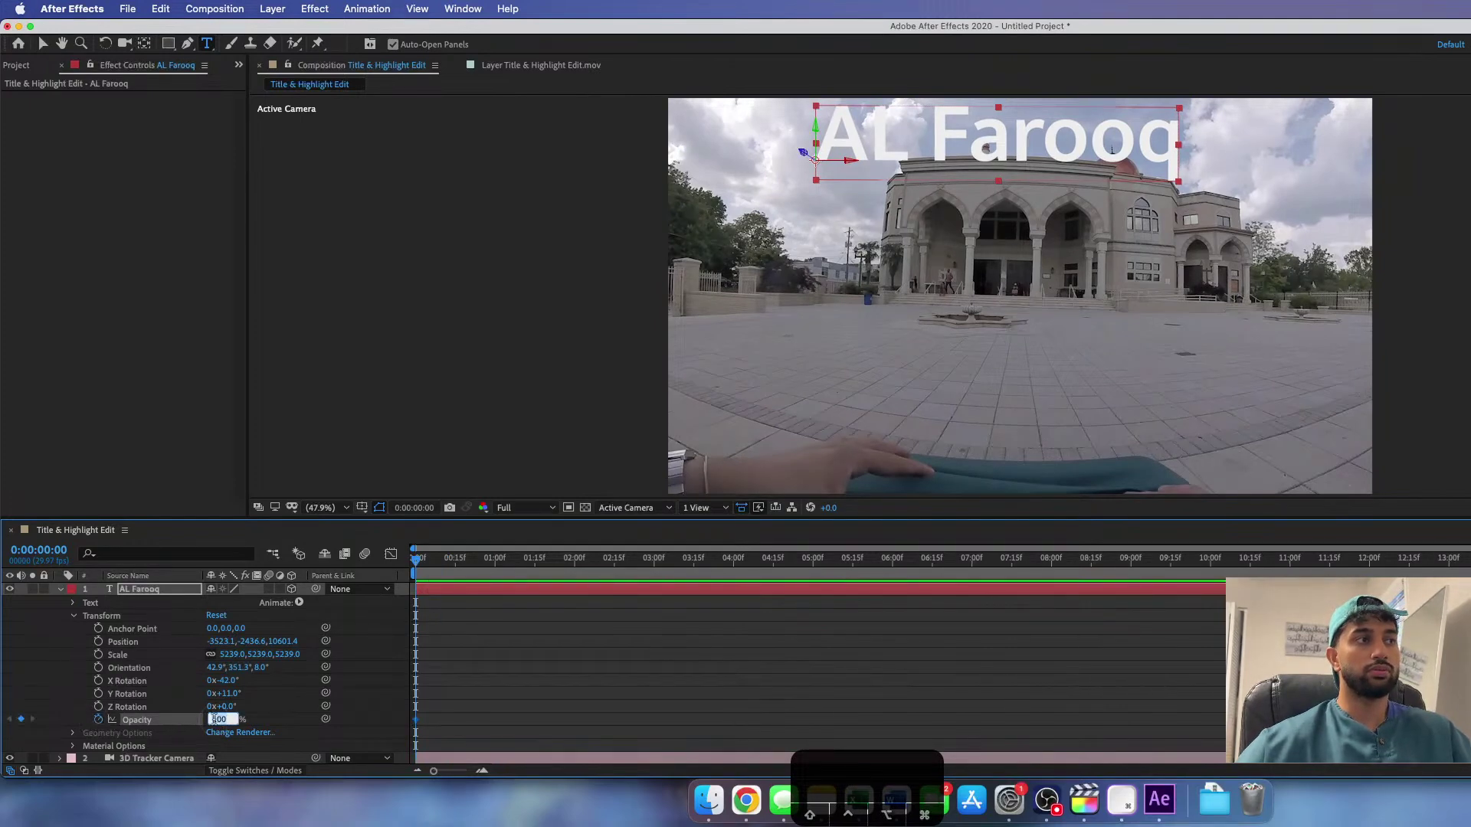
pyautogui.write('0')
pyautogui.press('Return')
pyautogui.moveTo(414, 558); pyautogui.dragTo(617, 574)
pyautogui.moveTo(211, 719); pyautogui.dragTo(341, 713)
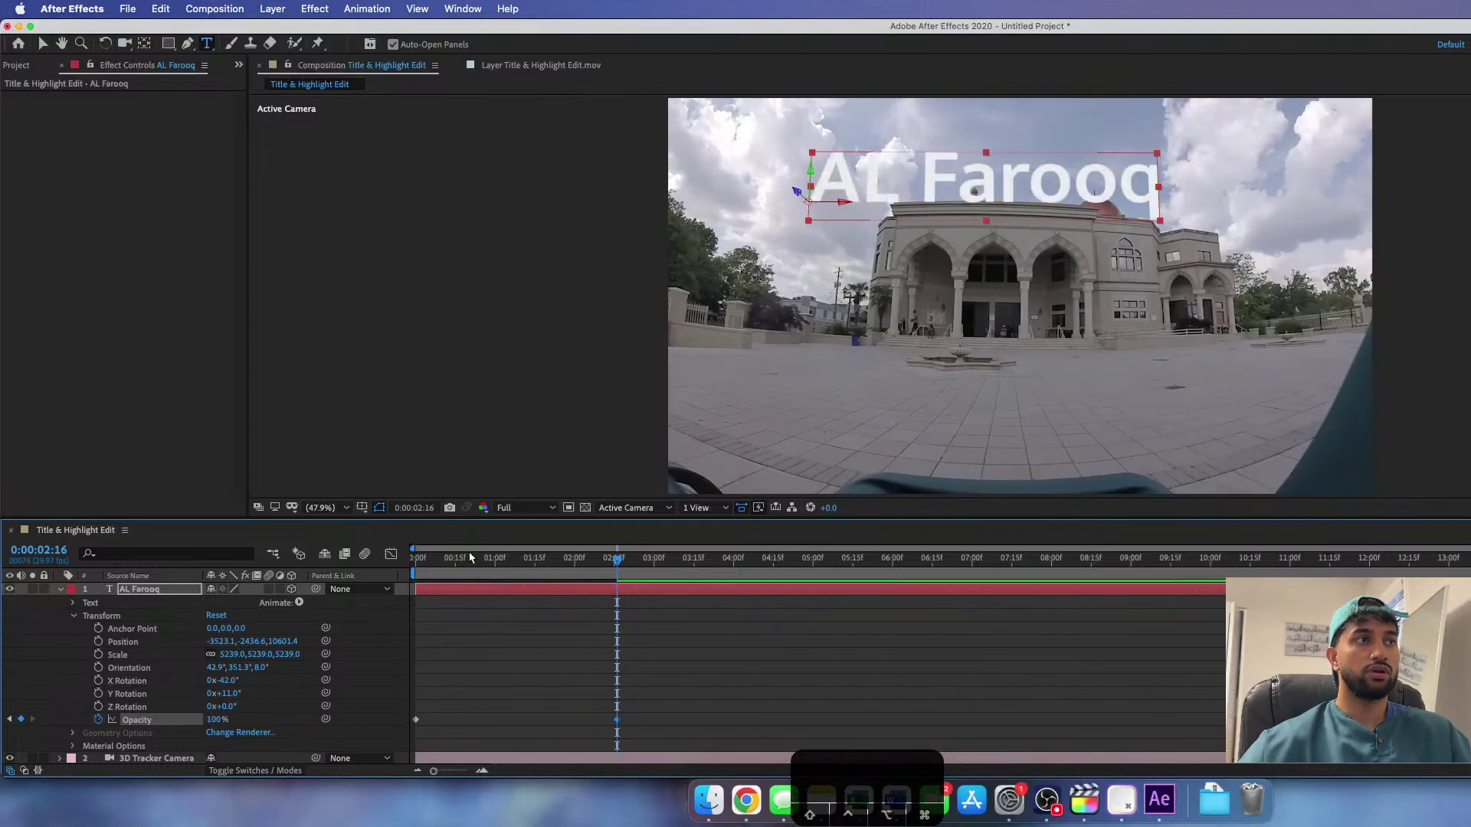
# - Play the composition from the start to review the title's opacity fade-in
pyautogui.moveTo(476, 554); pyautogui.dragTo(414, 558)
pyautogui.press('space')
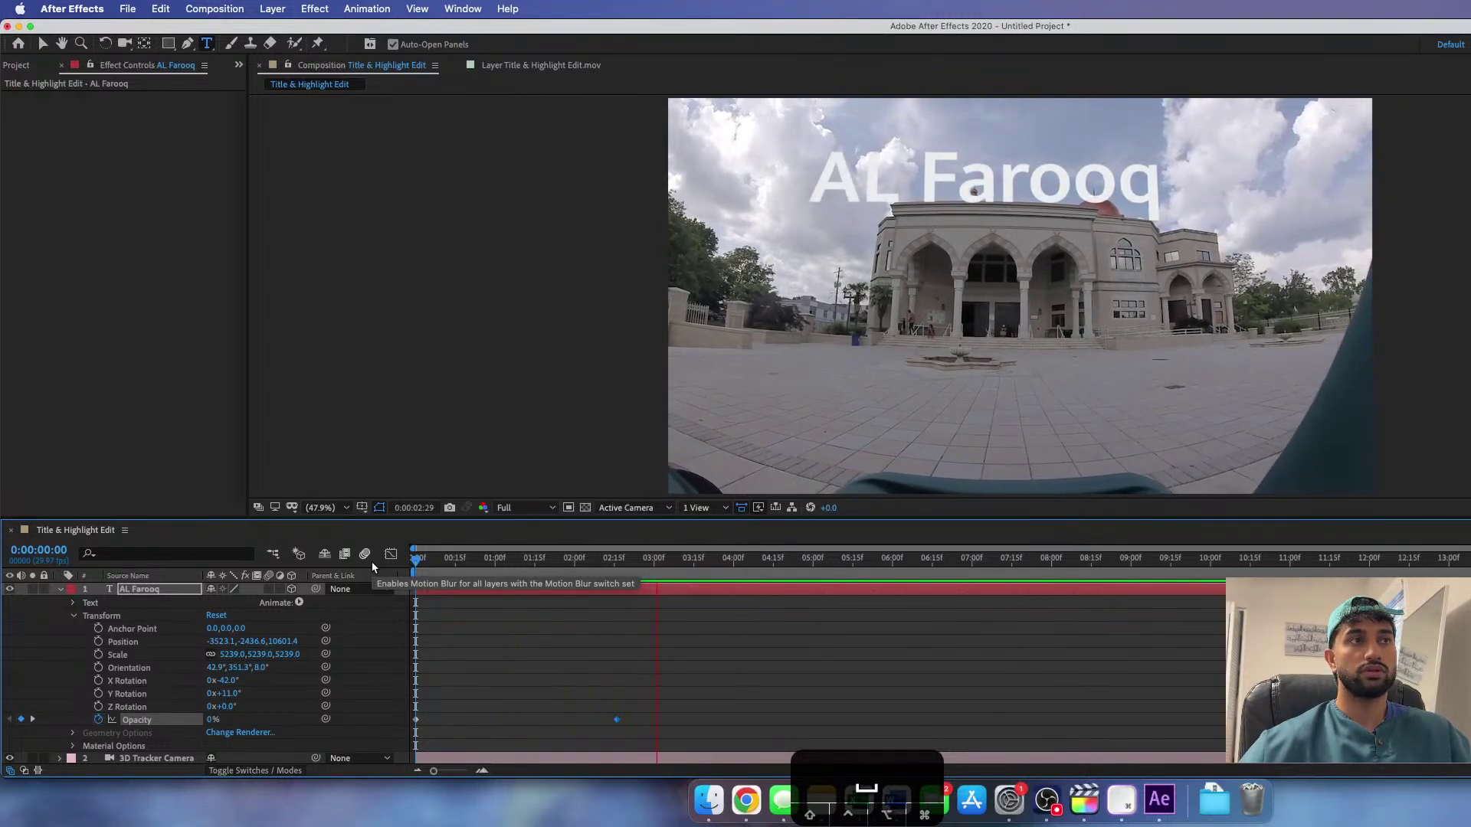
pyautogui.press('space')
pyautogui.press('space')
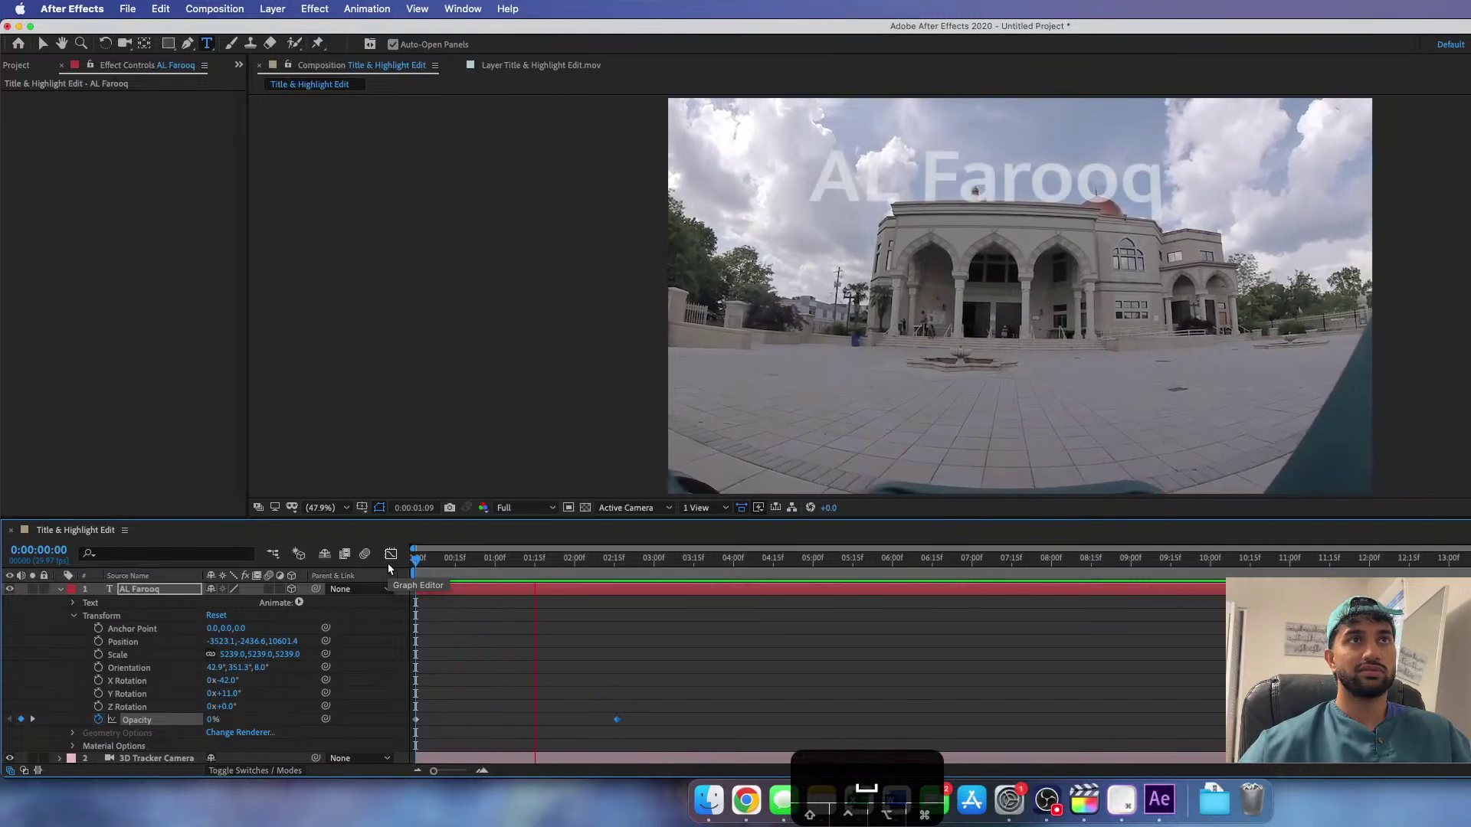
pyautogui.press('space')
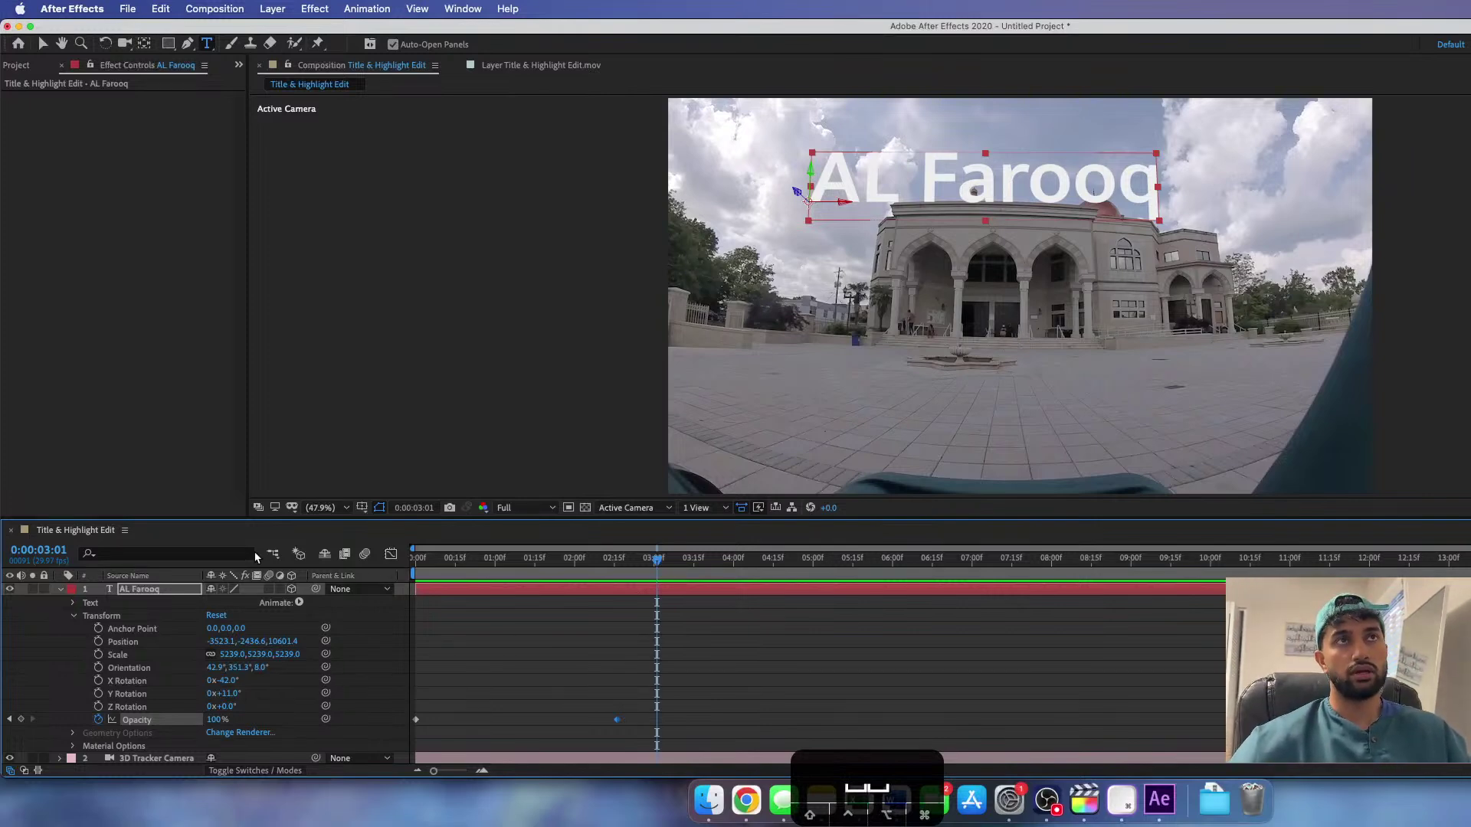
# - Try keyframing the title's Scale from the start to 6726% at 0:00:02:16, preview it, and undo the scale animation
pyautogui.moveTo(657, 564); pyautogui.dragTo(617, 580)
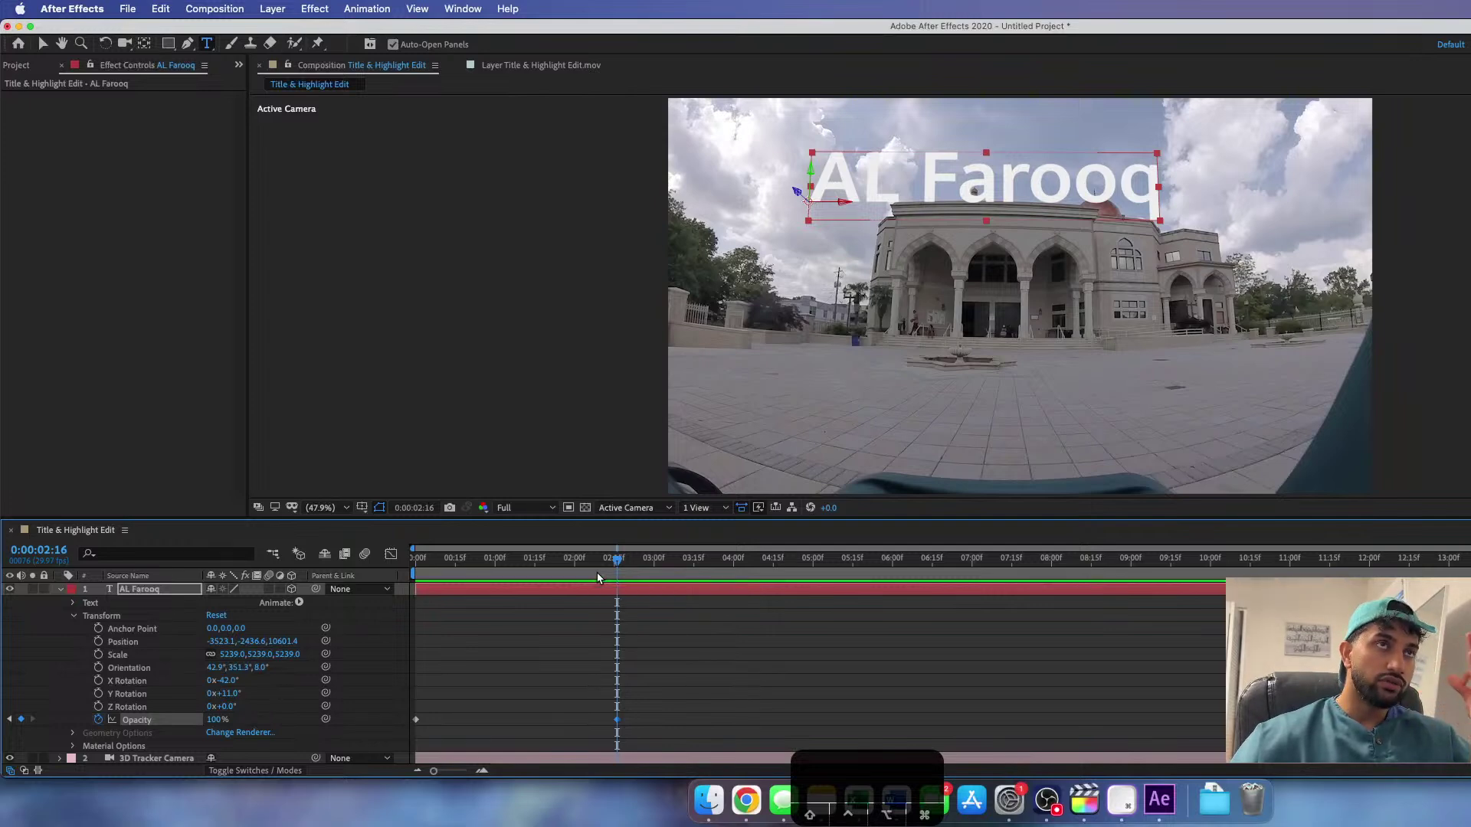
pyautogui.moveTo(622, 570); pyautogui.dragTo(388, 576)
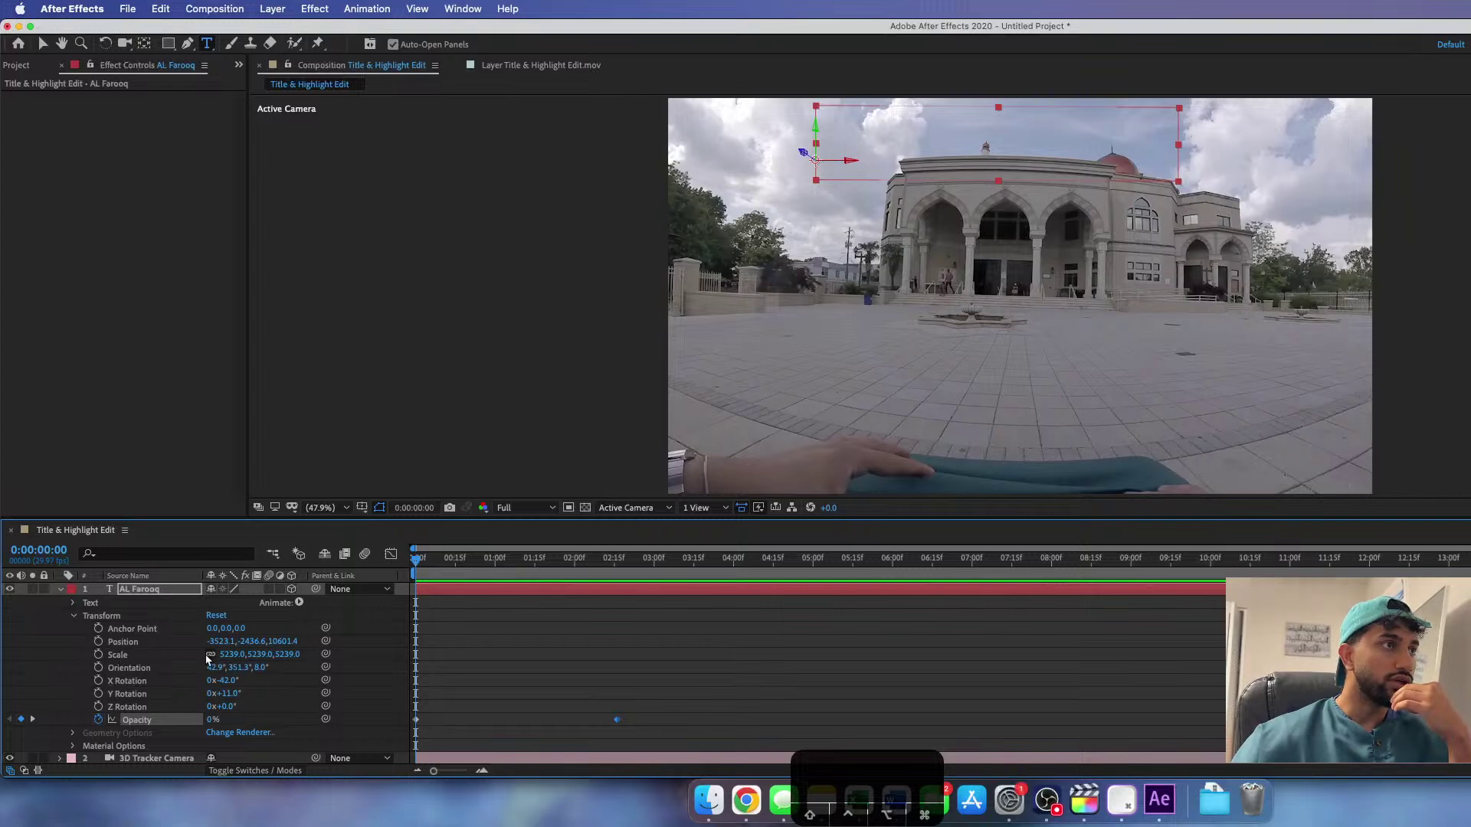
pyautogui.click(98, 656)
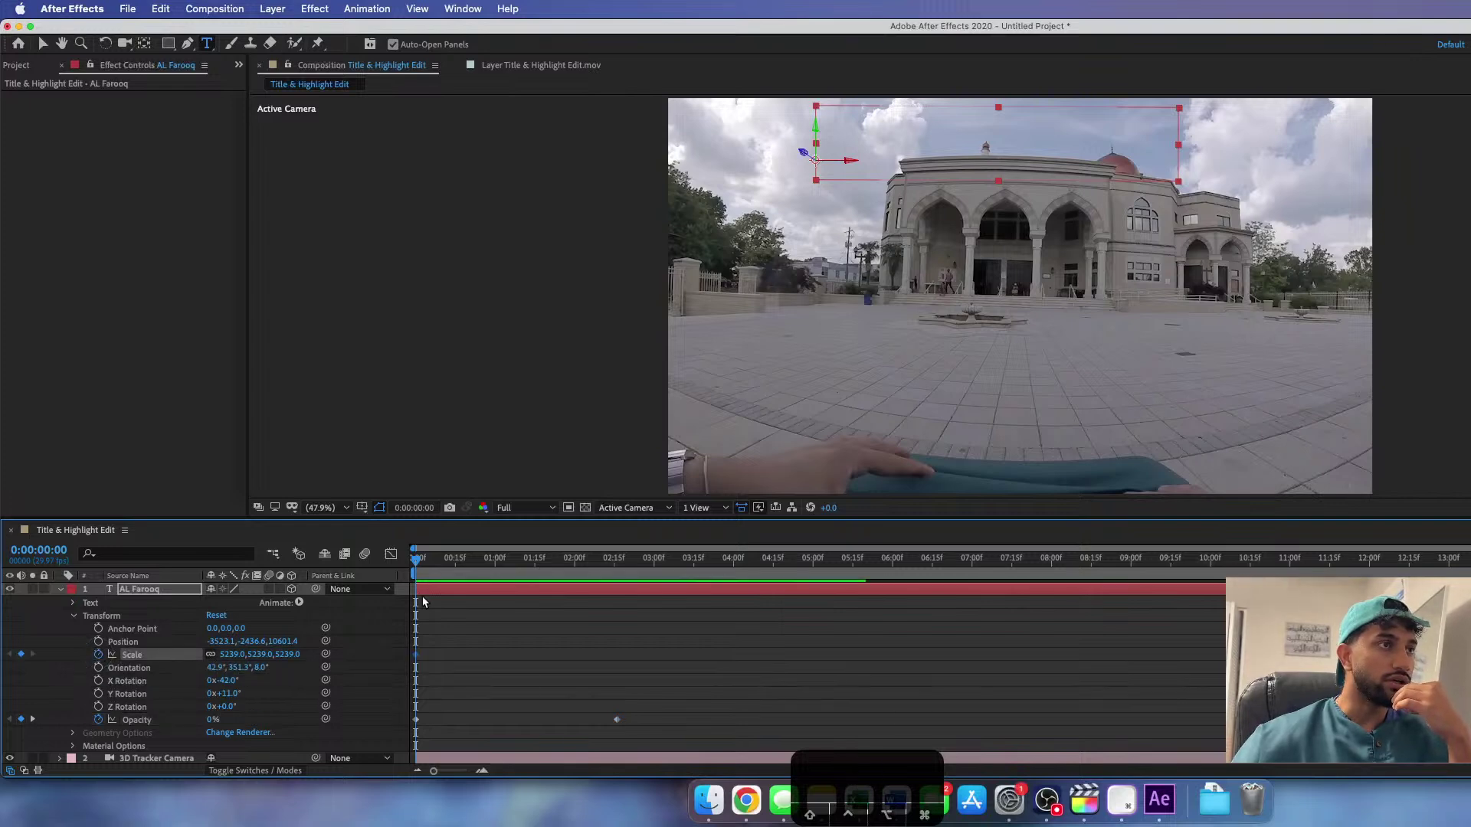
pyautogui.moveTo(416, 560); pyautogui.dragTo(620, 565)
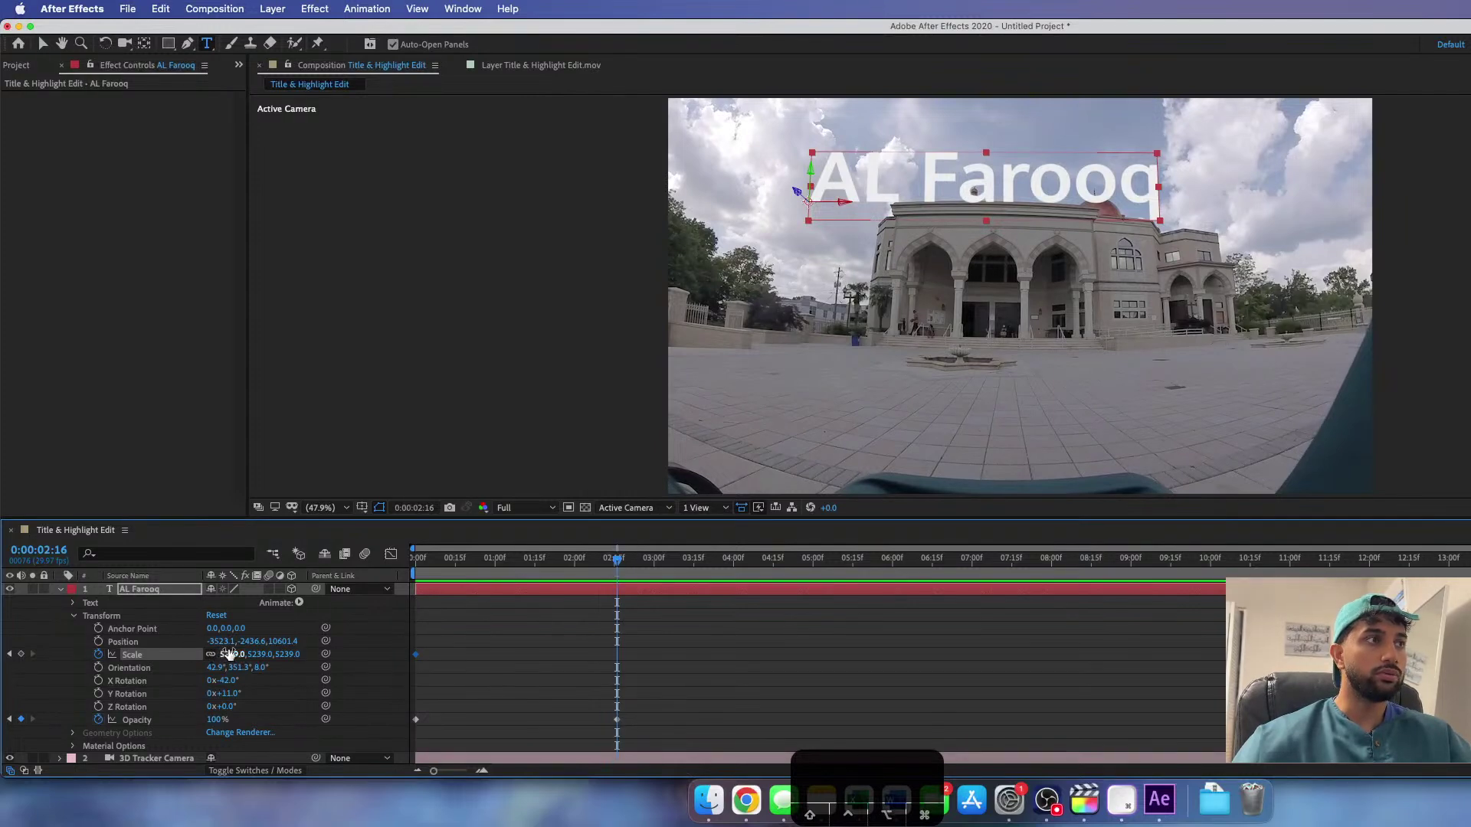
pyautogui.moveTo(229, 653); pyautogui.dragTo(1110, 636)
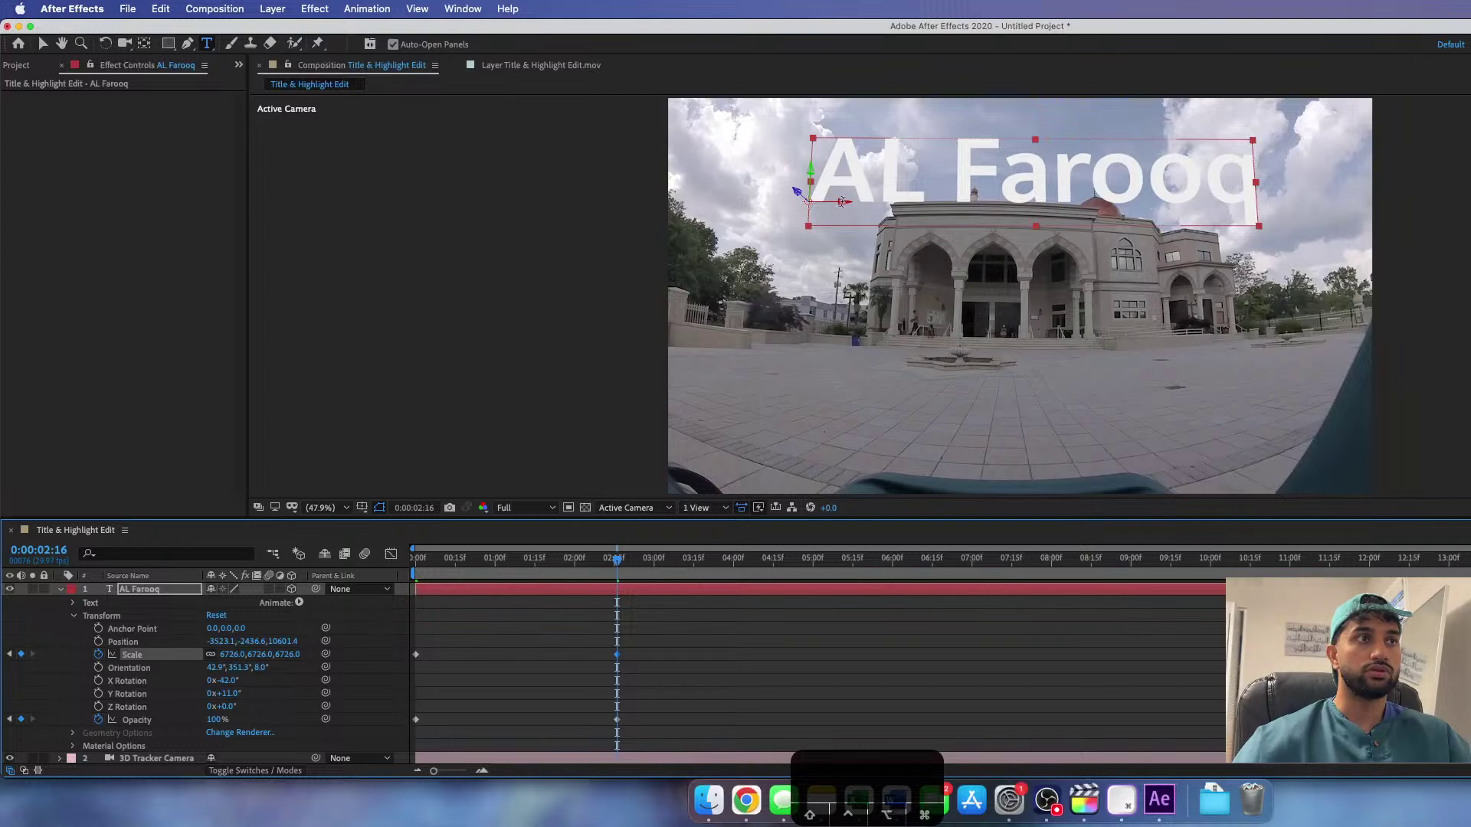
pyautogui.moveTo(615, 582); pyautogui.dragTo(338, 569)
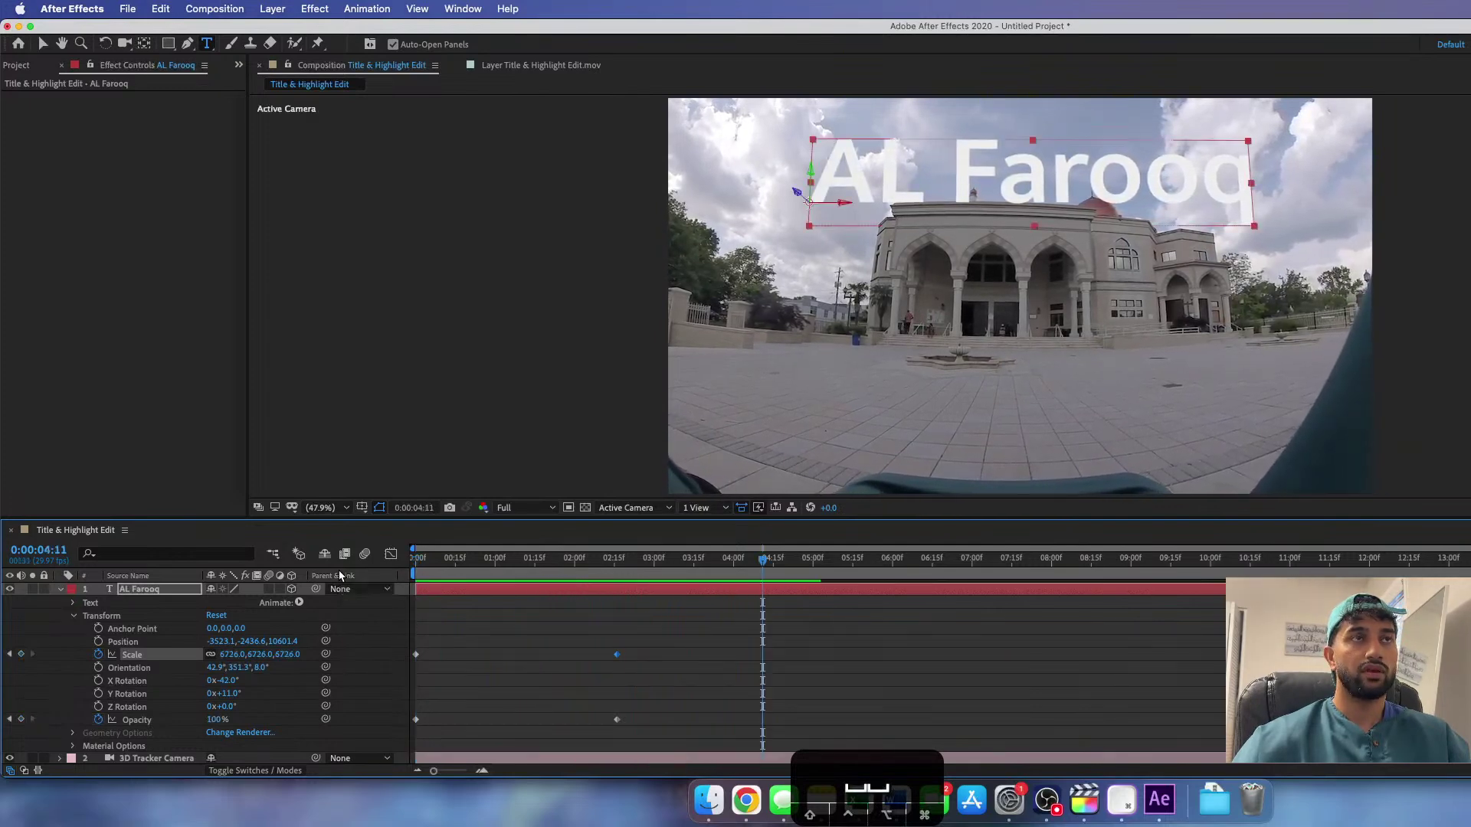
pyautogui.press('super+z')
pyautogui.press('super+z')
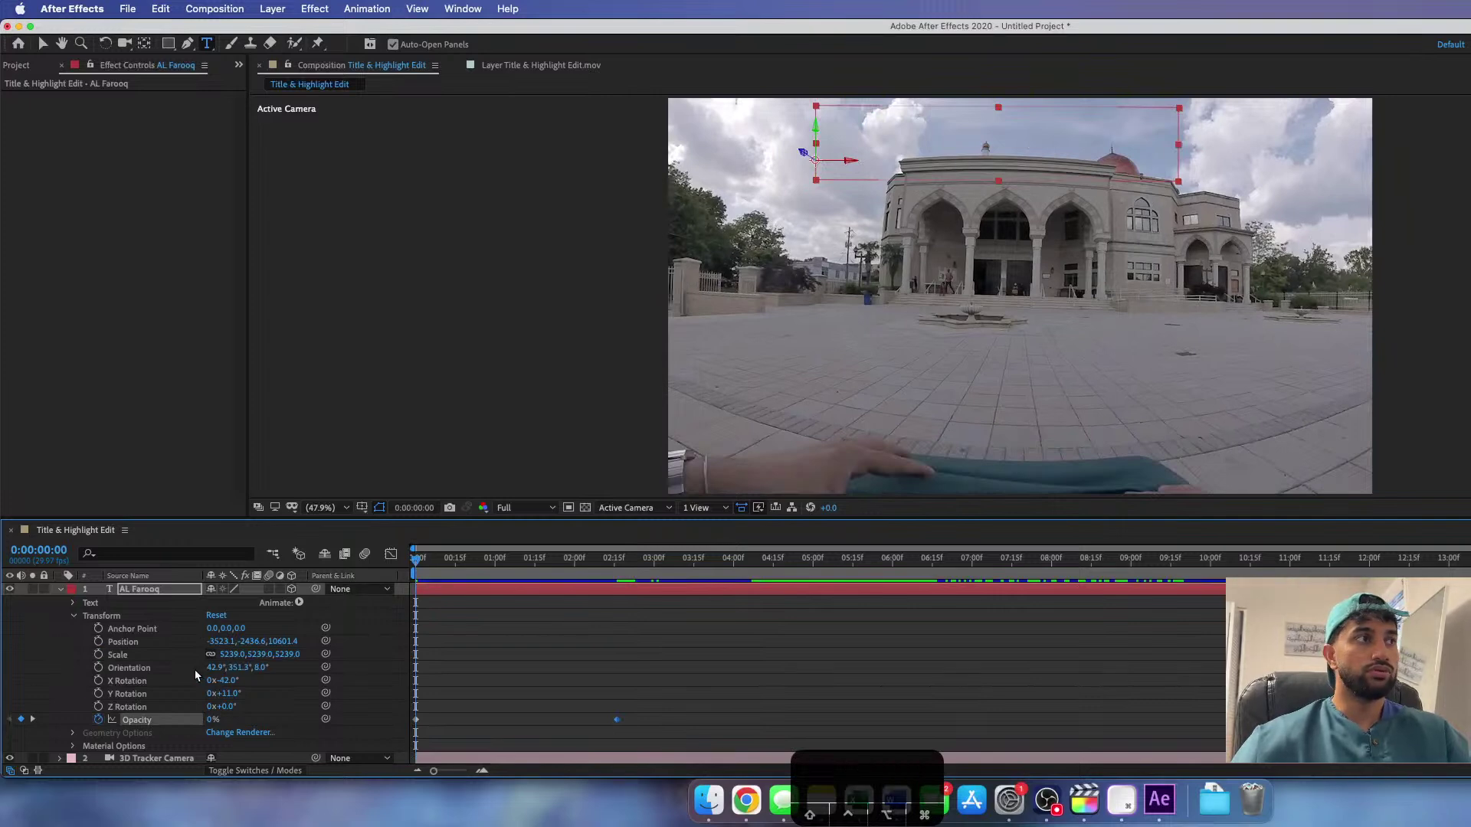
# - Add starting keyframes at 0:00:00:00 for the title's Position, Scale, X Rotation, Y Rotation and Z Rotation
pyautogui.click(98, 641)
pyautogui.click(98, 654)
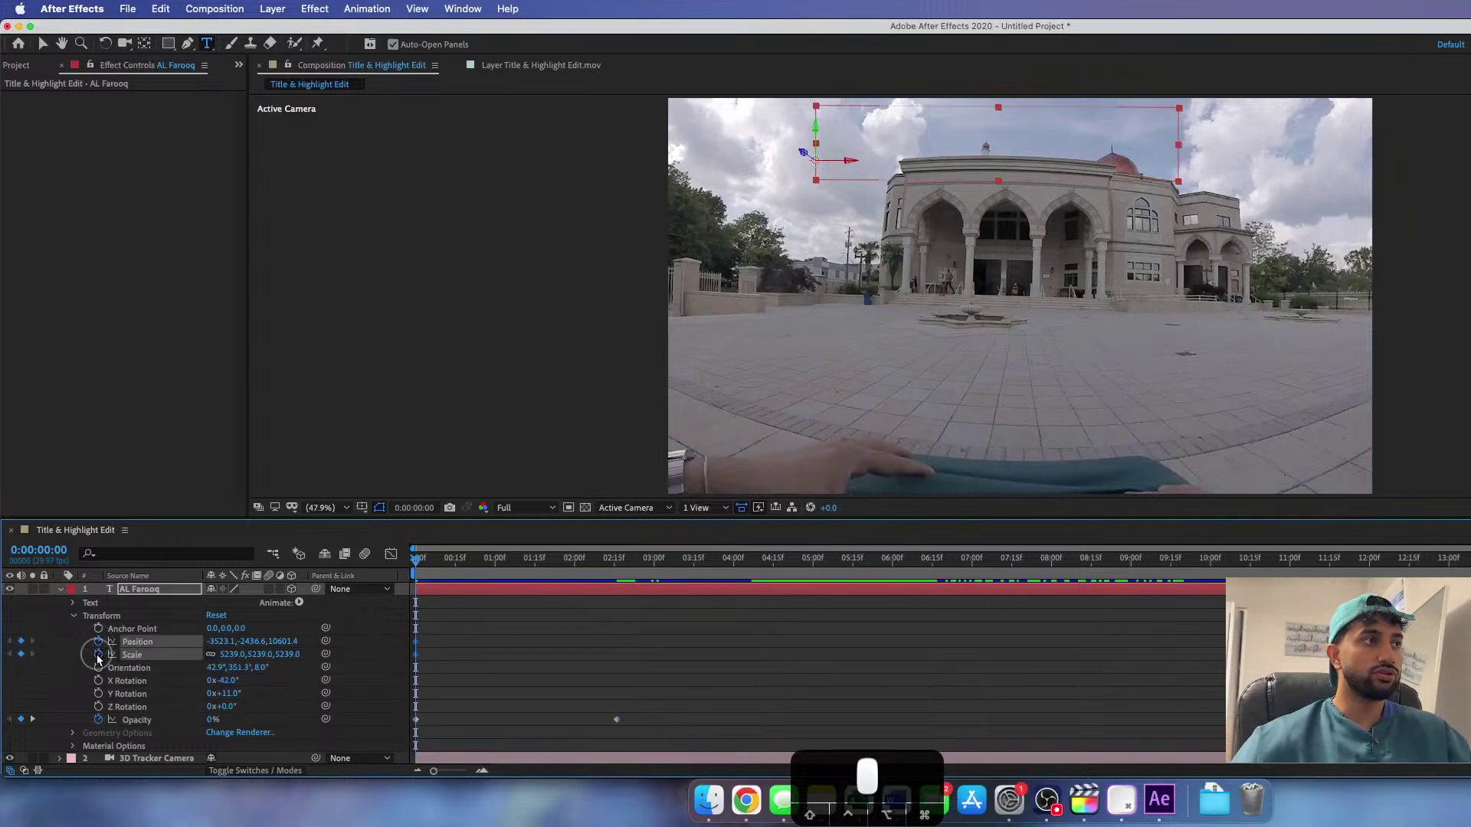
pyautogui.click(98, 680)
pyautogui.click(99, 693)
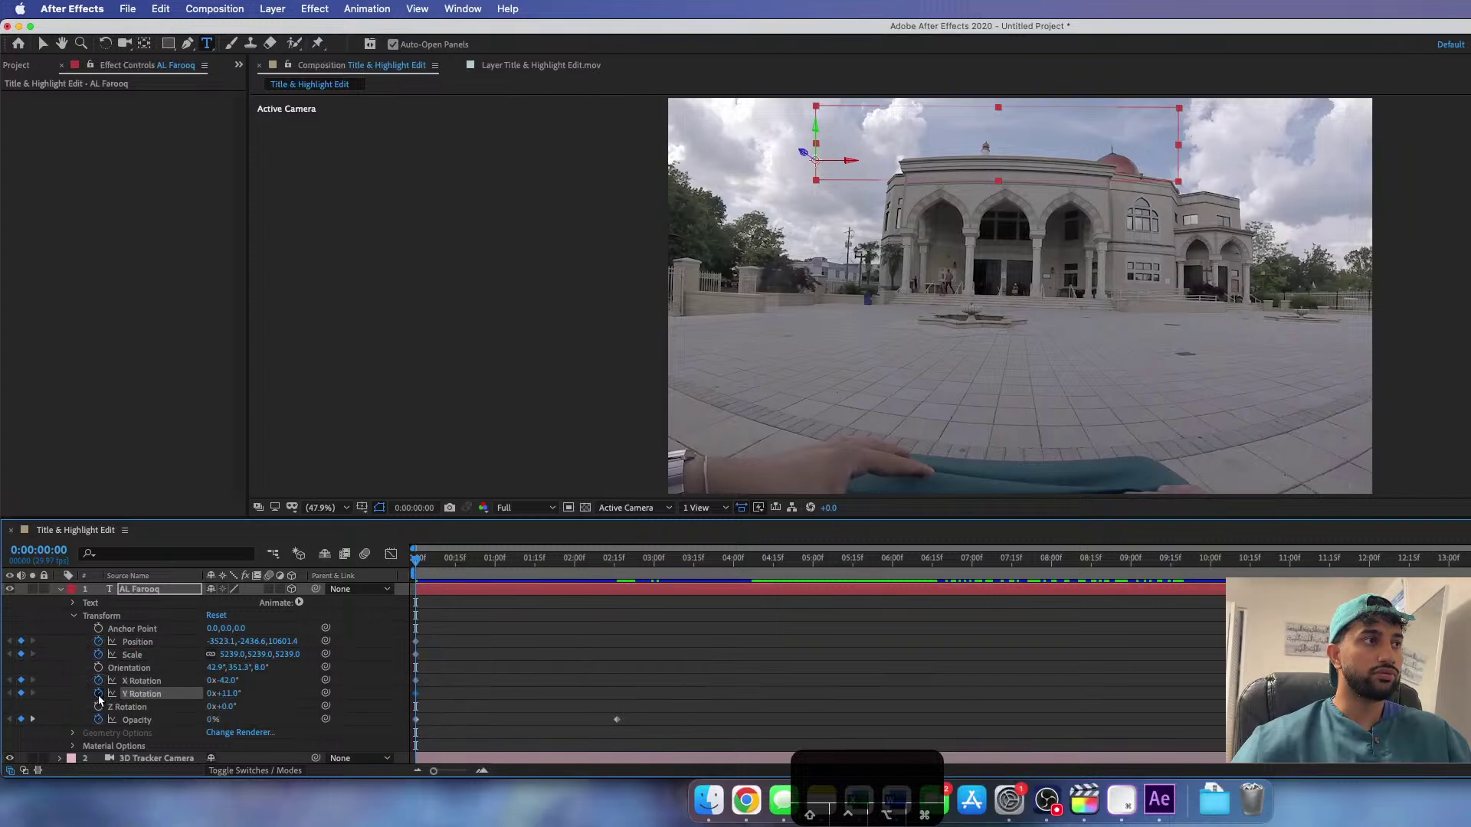
pyautogui.click(99, 706)
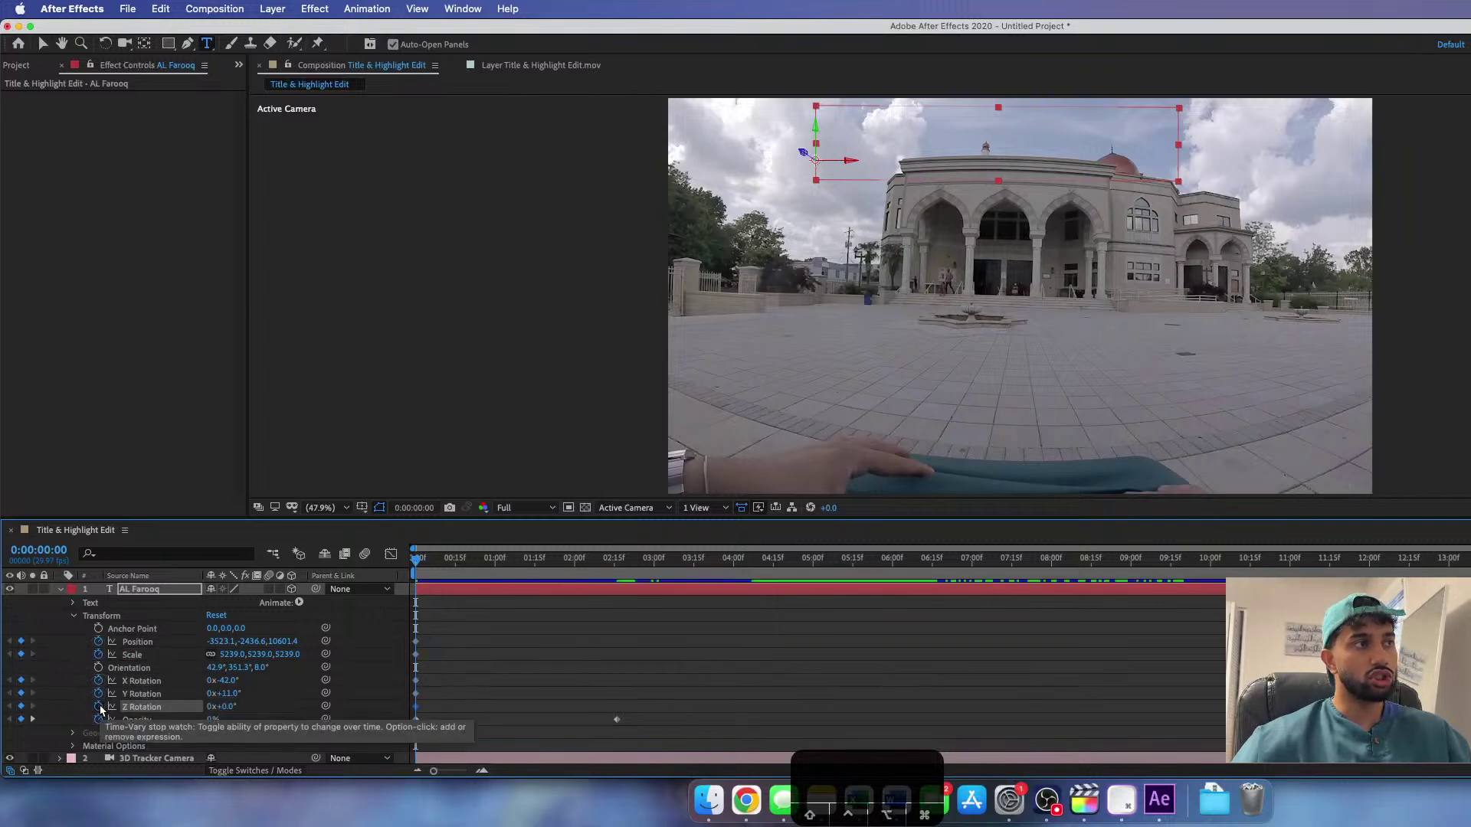
# - At 0:00:02:16, enlarge the title to about 7397% wide and 8066% high and shift it left to centre it over the mosque
pyautogui.moveTo(414, 563); pyautogui.dragTo(613, 579)
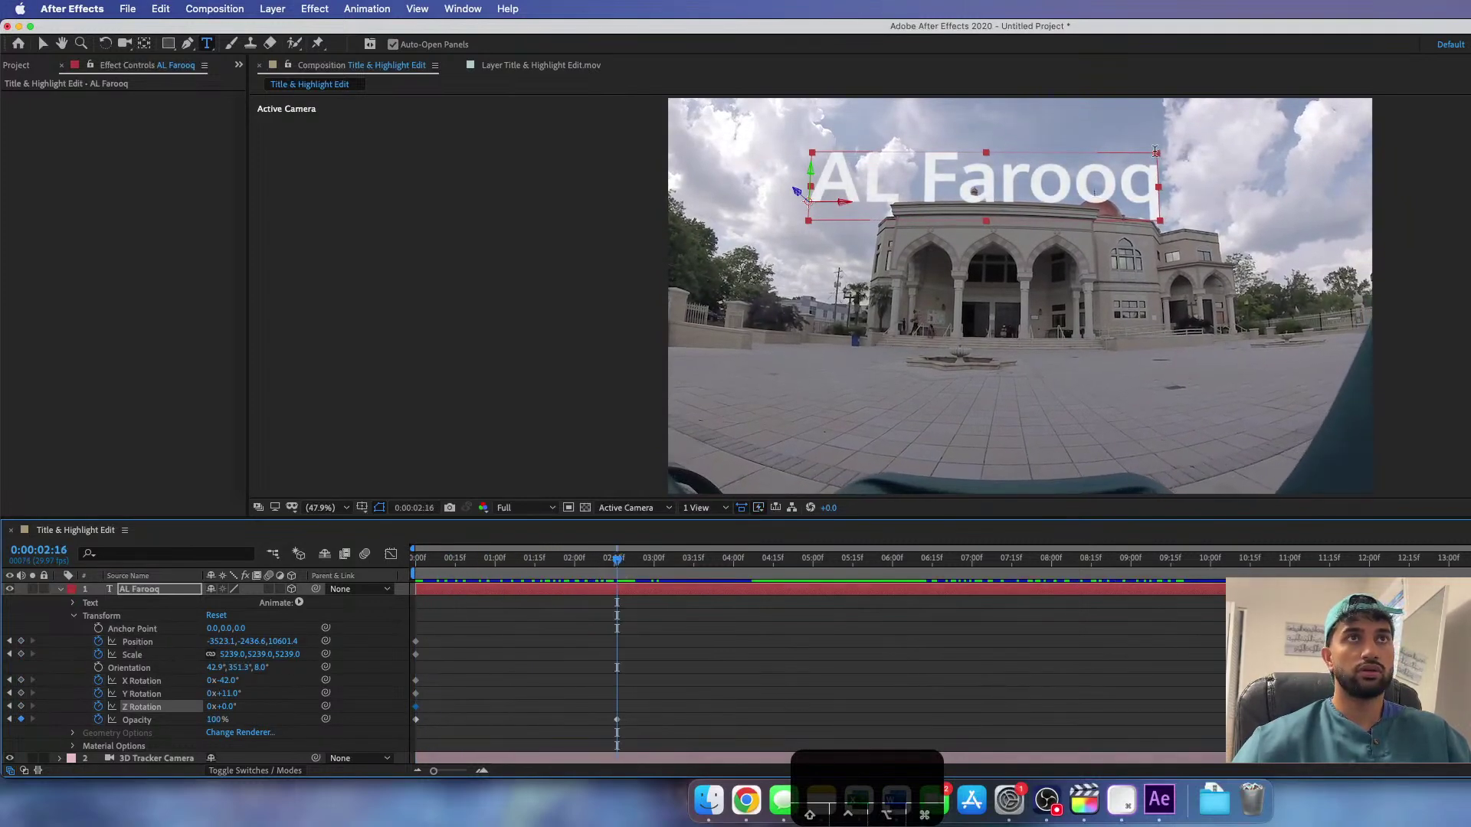
pyautogui.moveTo(1158, 155); pyautogui.dragTo(1296, 134)
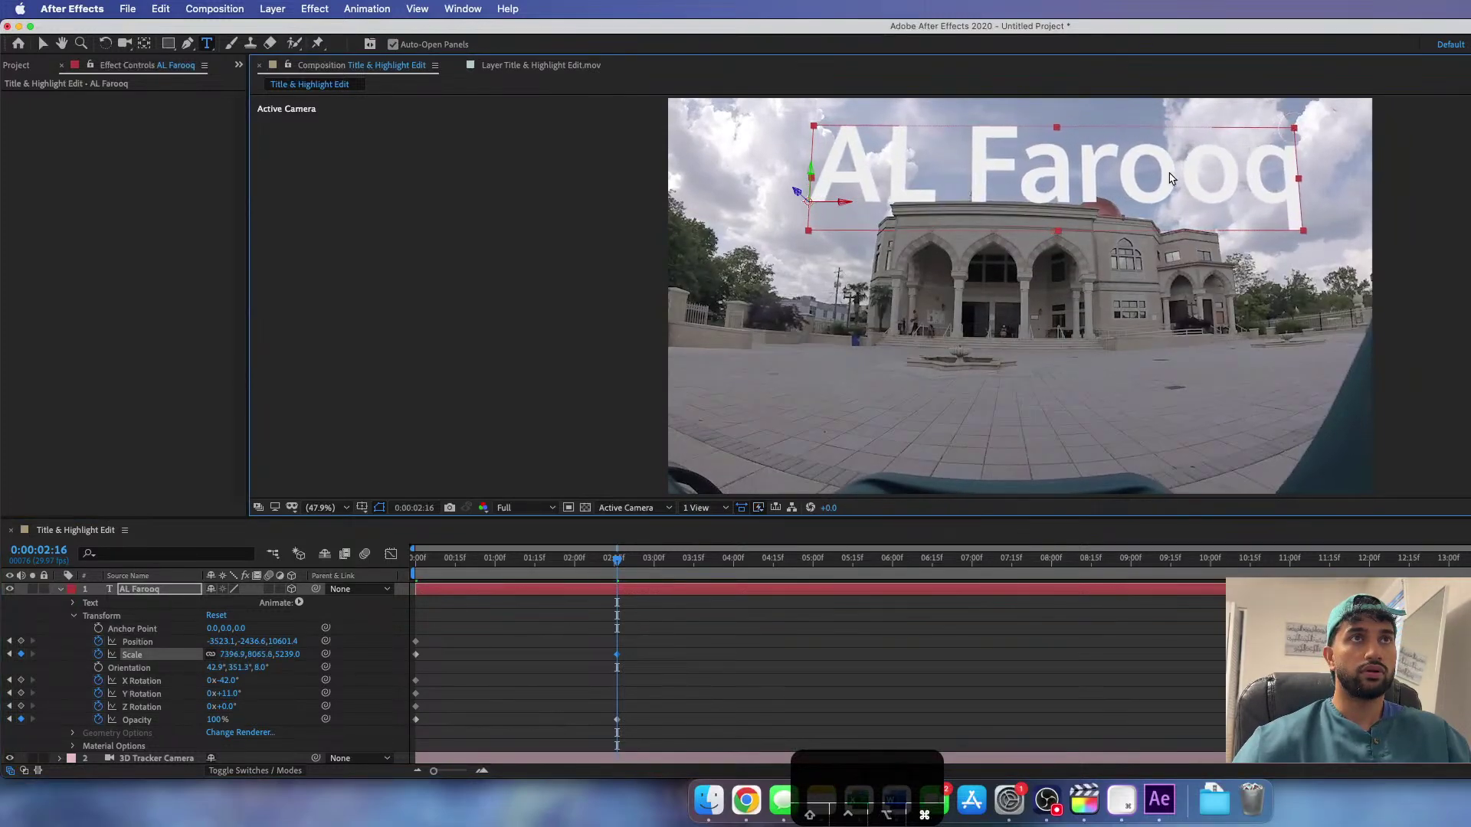
pyautogui.moveTo(843, 208); pyautogui.dragTo(781, 207)
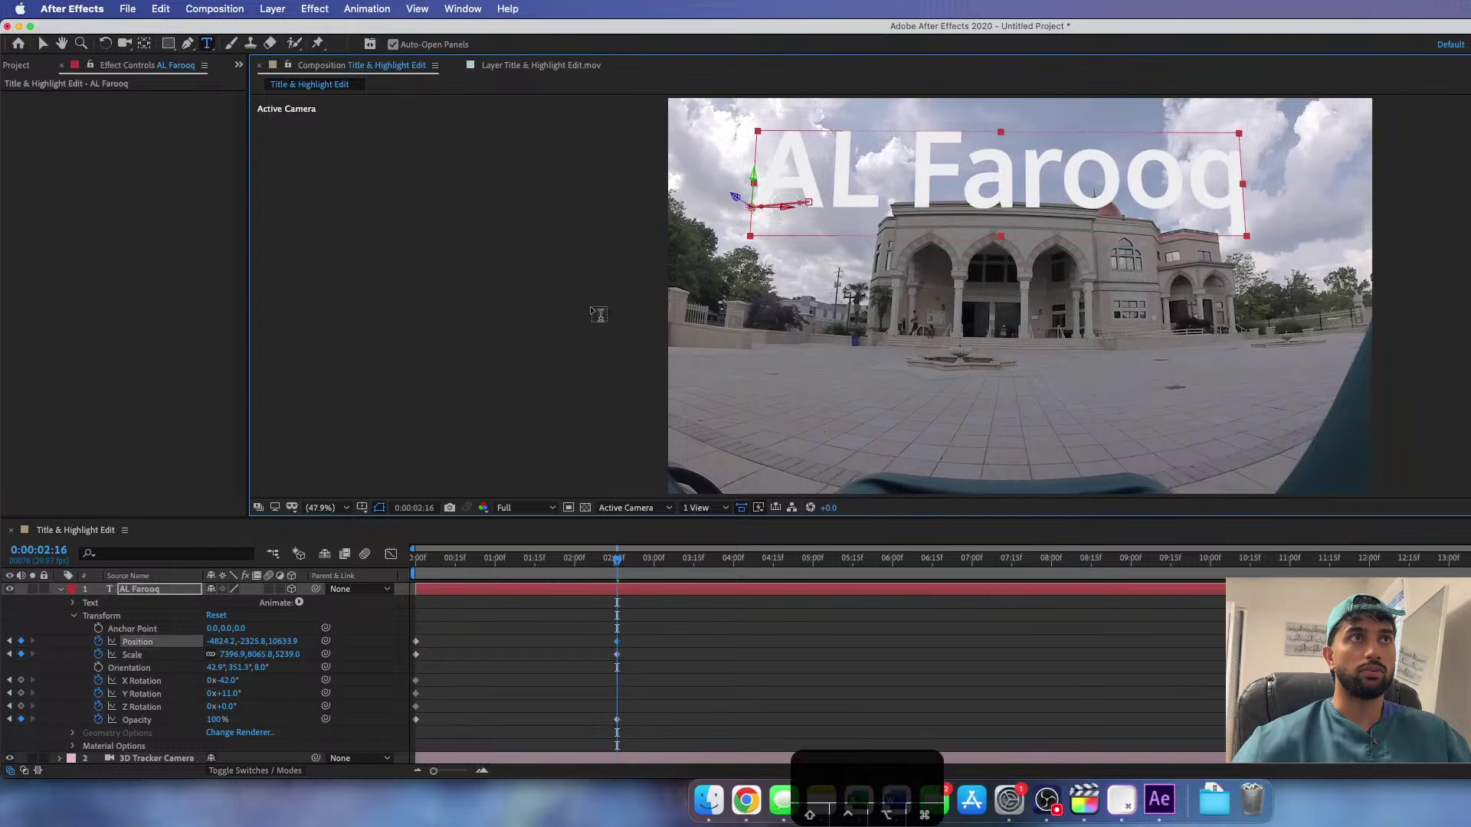
# - Play the composition from the start to review the title's combined fade, scale and position animation
pyautogui.click(414, 558)
pyautogui.press('space')
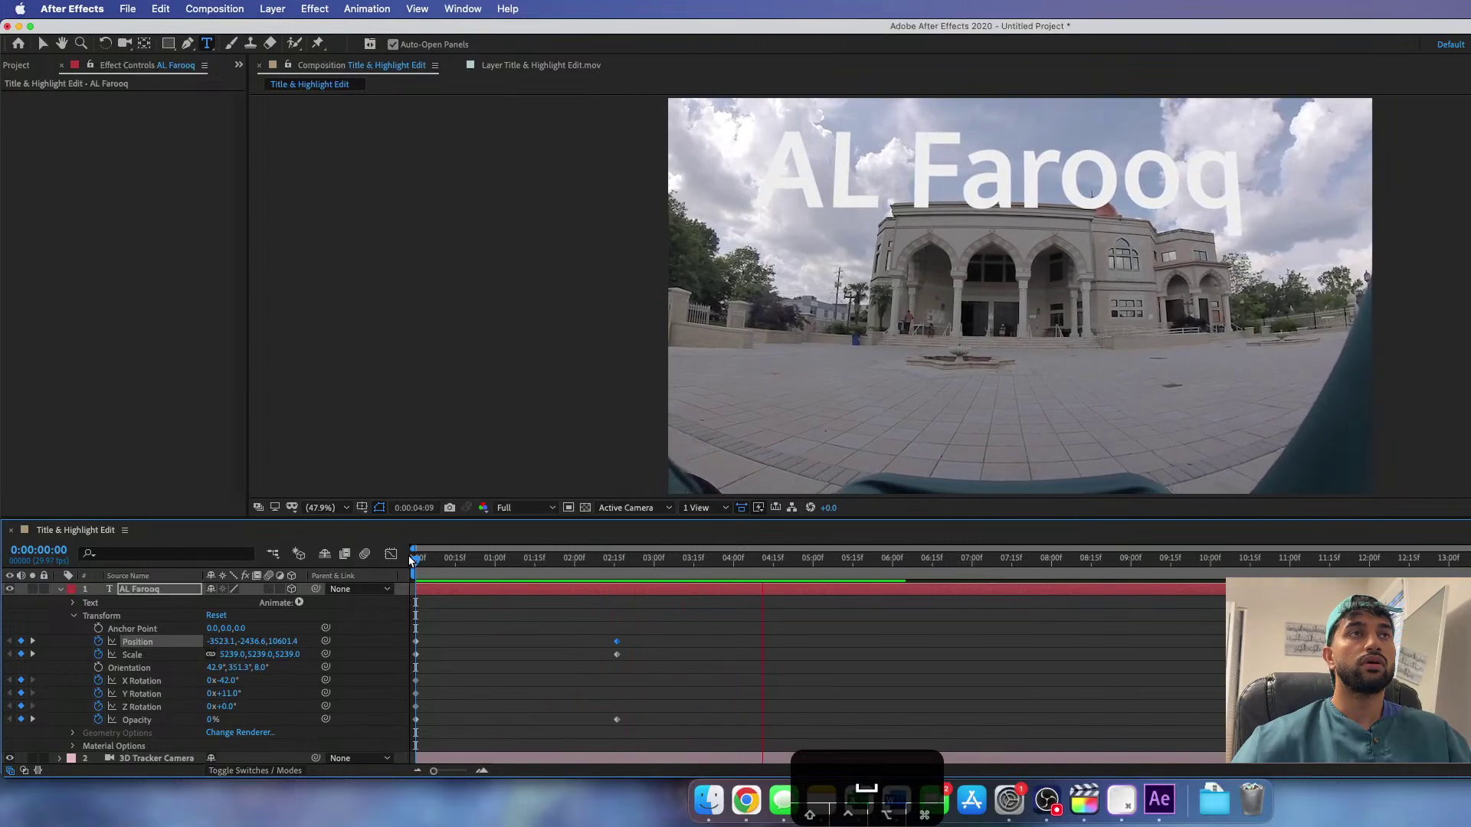
pyautogui.press('space')
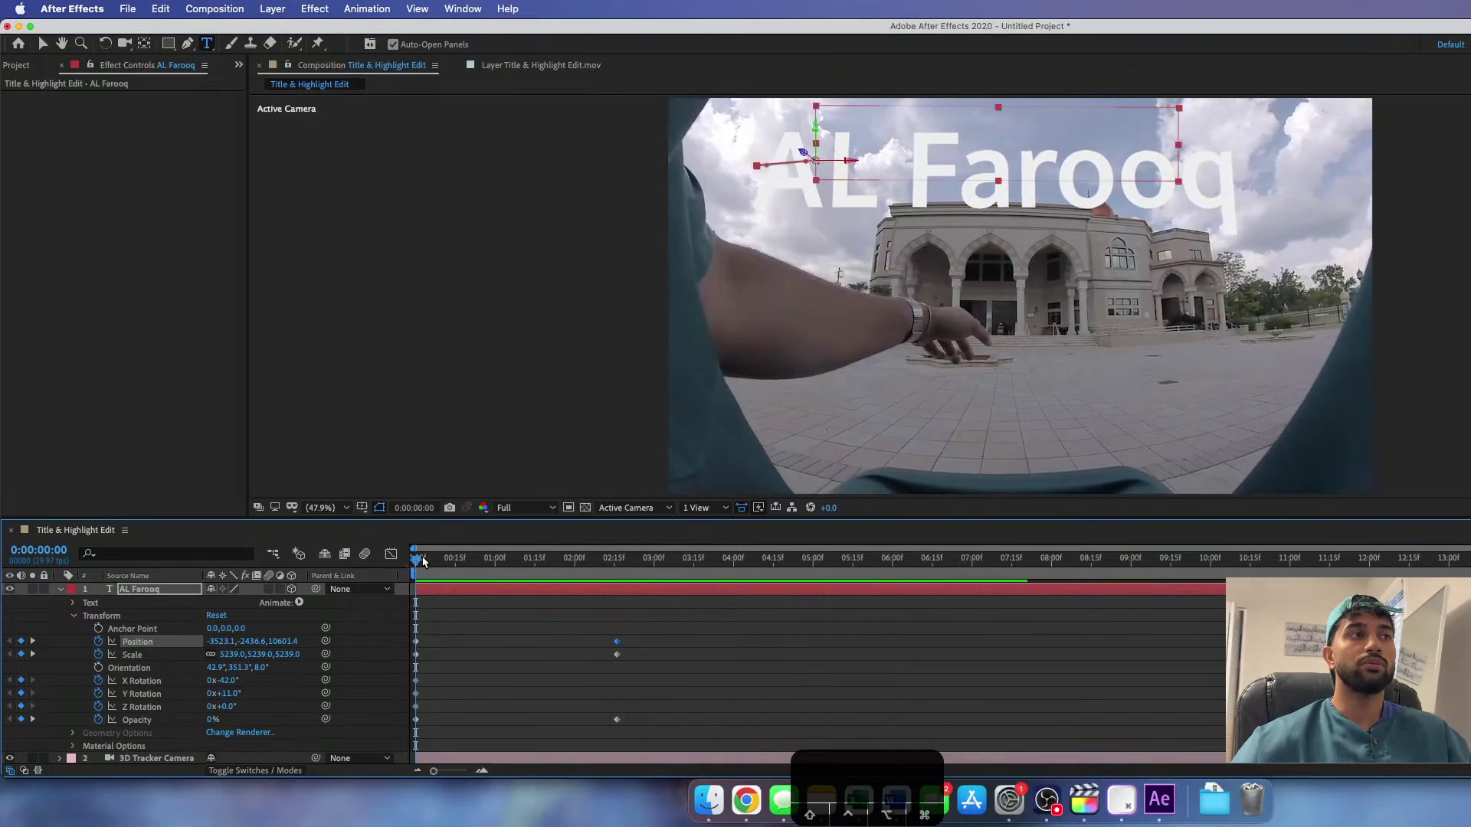
pyautogui.press('space')
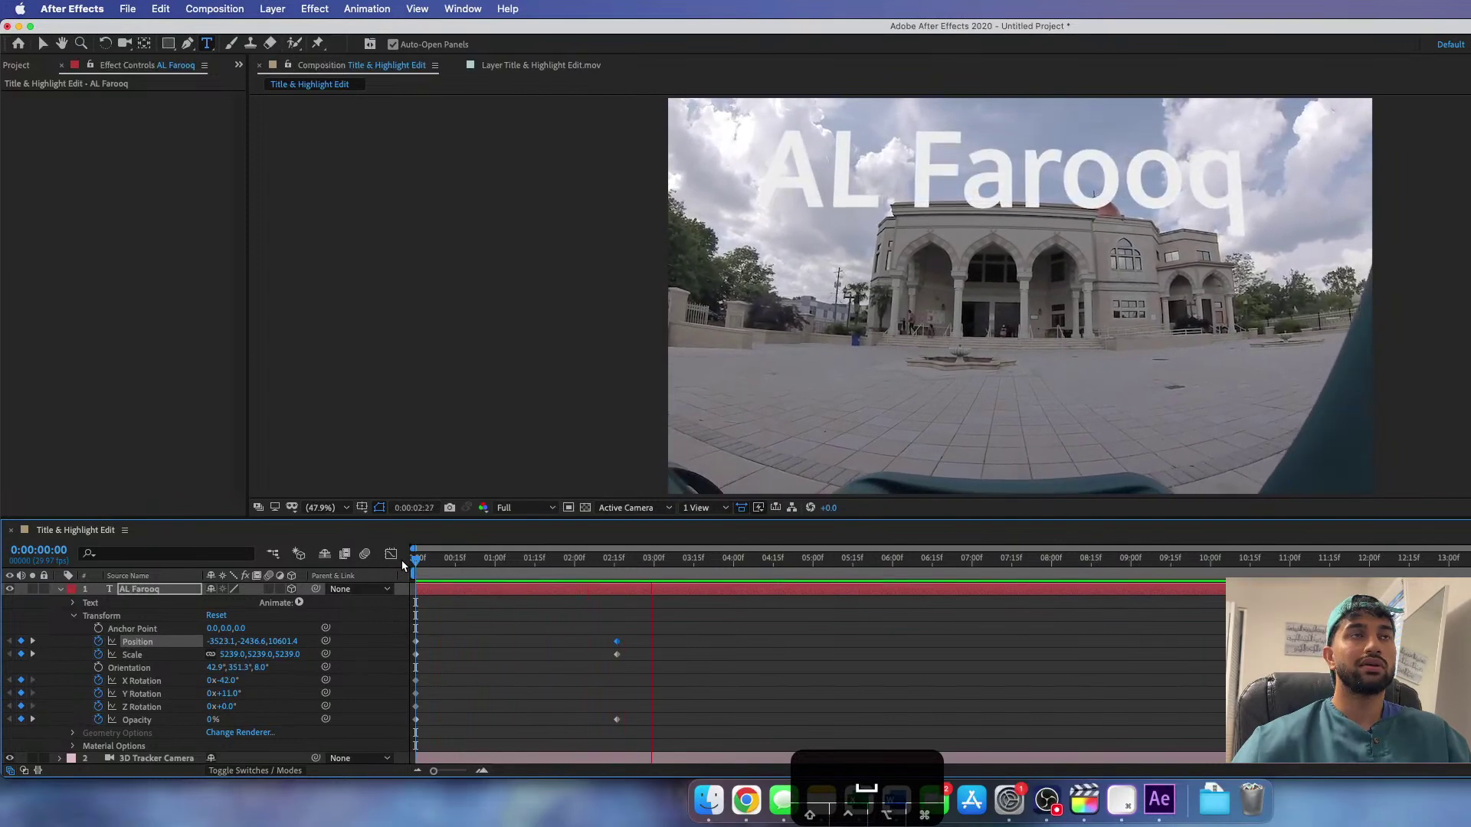
pyautogui.press('space')
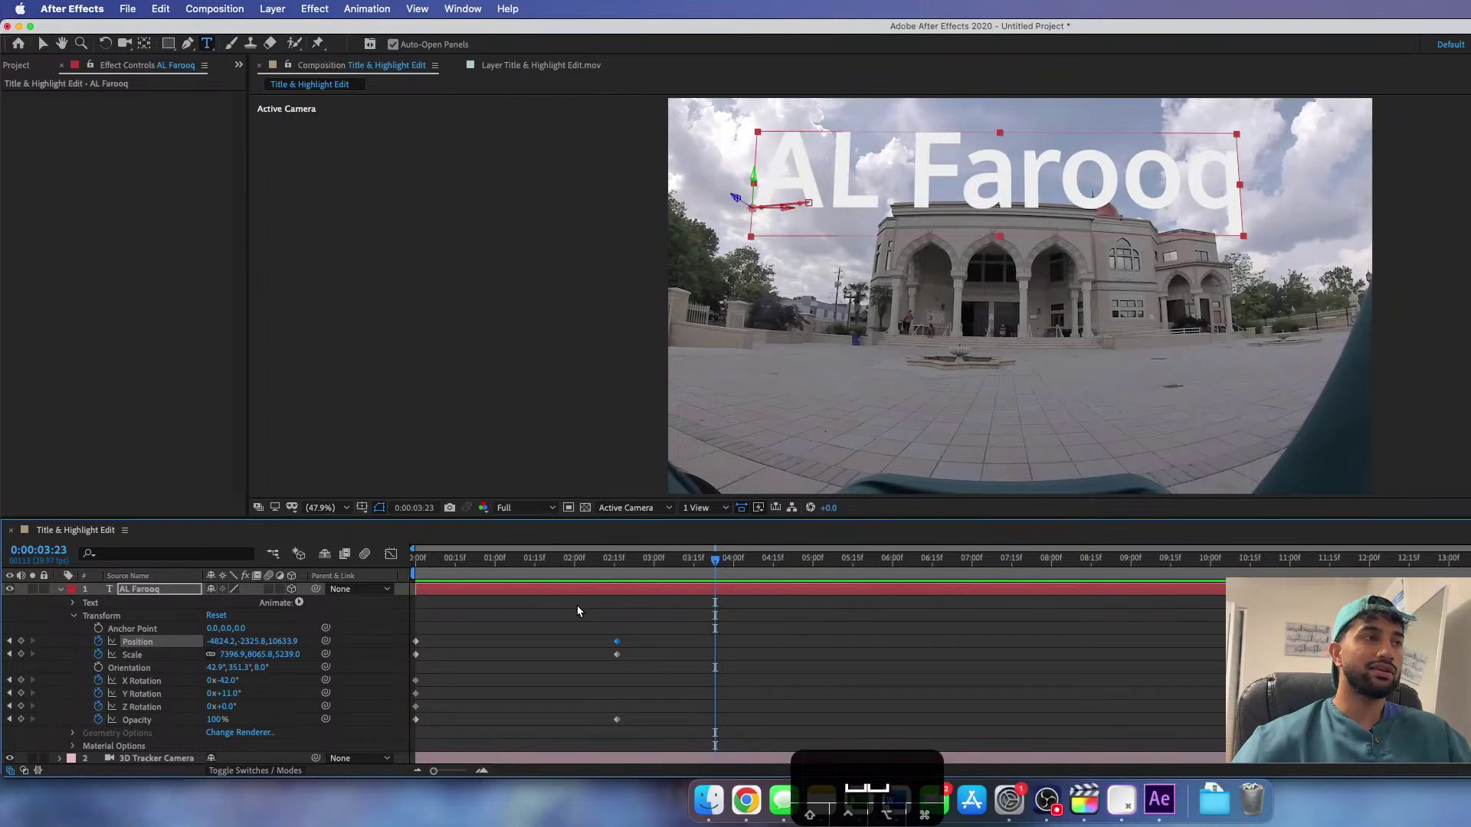
# - Undo the title's enlarged Scale, shifted Position and Z Rotation keyframes
pyautogui.press('super+z')
pyautogui.press('super+z')
pyautogui.press('super+z')
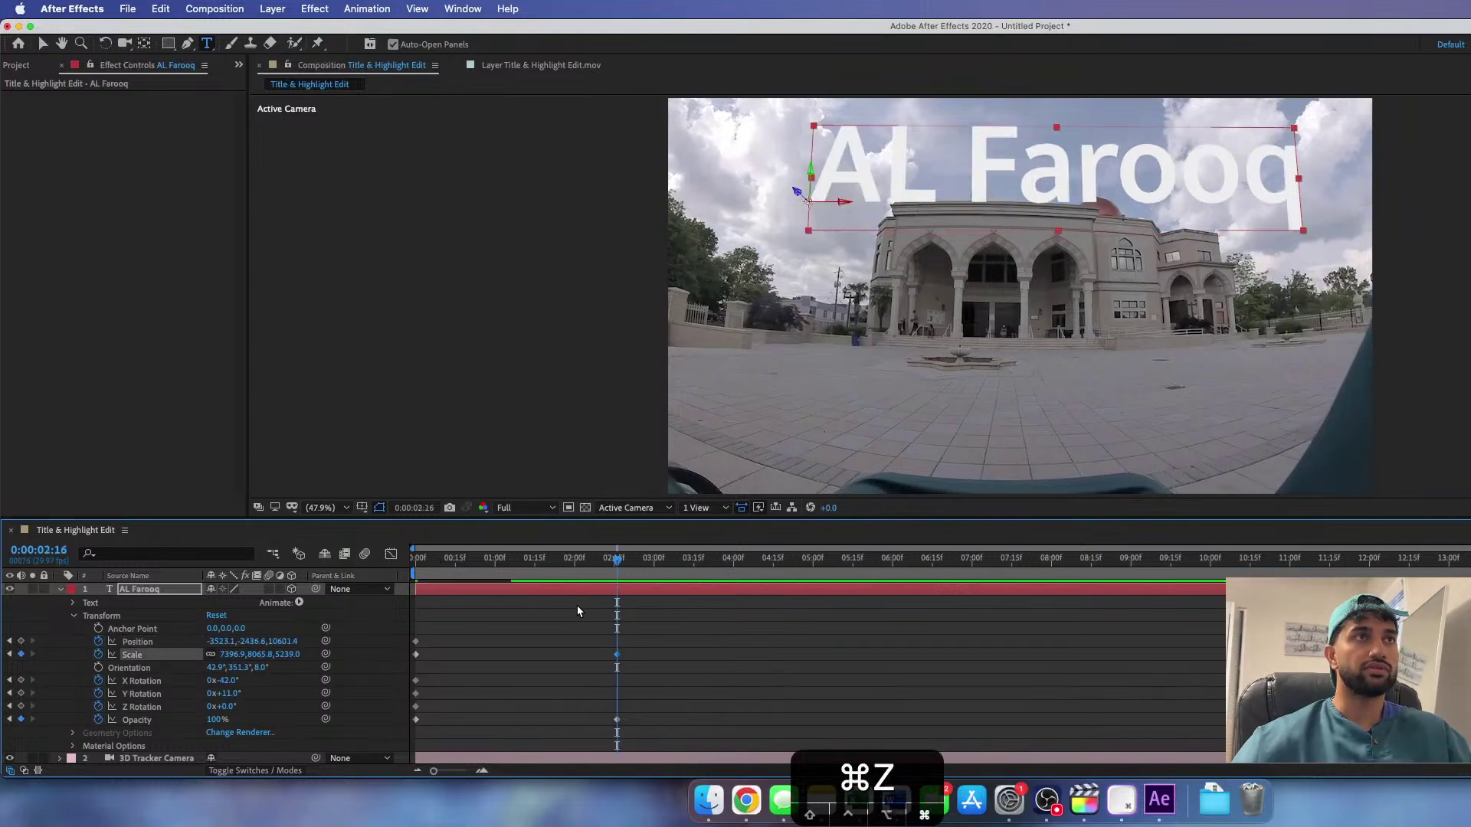
# - Play the composition from the start to review the title's fade-in, and collapse the title layer's properties
pyautogui.press('space')
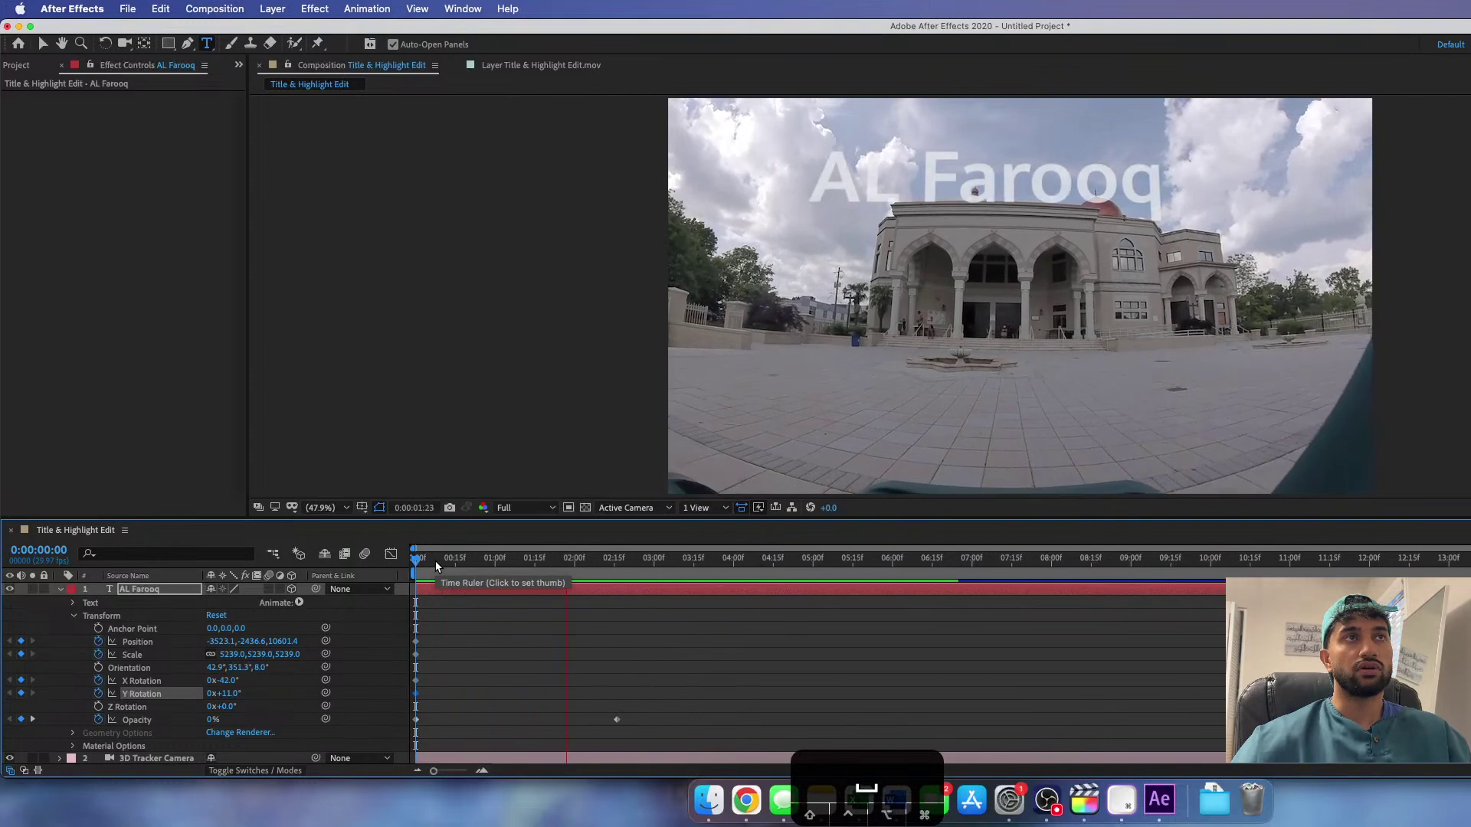
pyautogui.moveTo(439, 565); pyautogui.dragTo(584, 562)
pyautogui.click(59, 589)
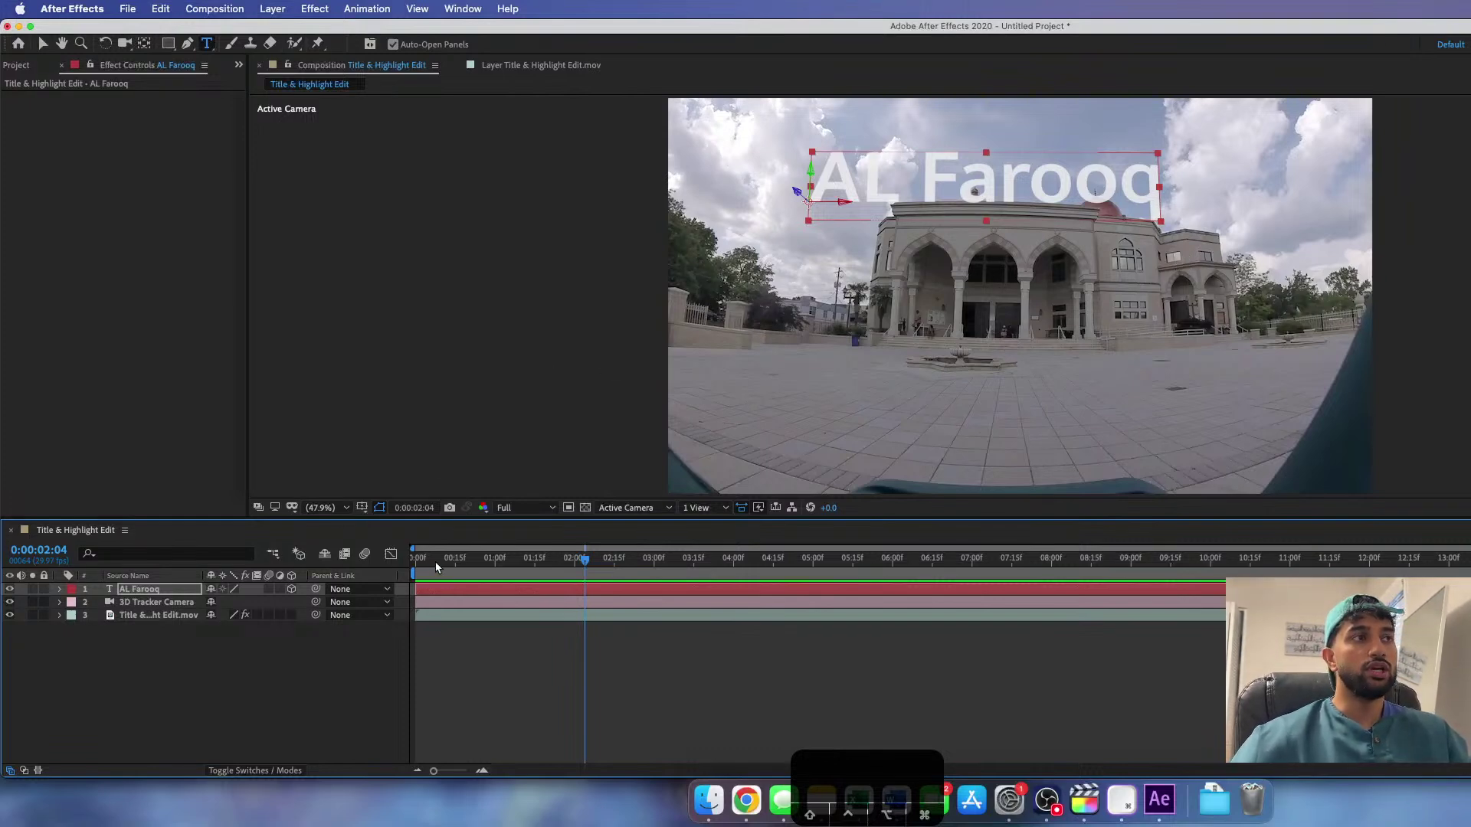
pyautogui.press('space')
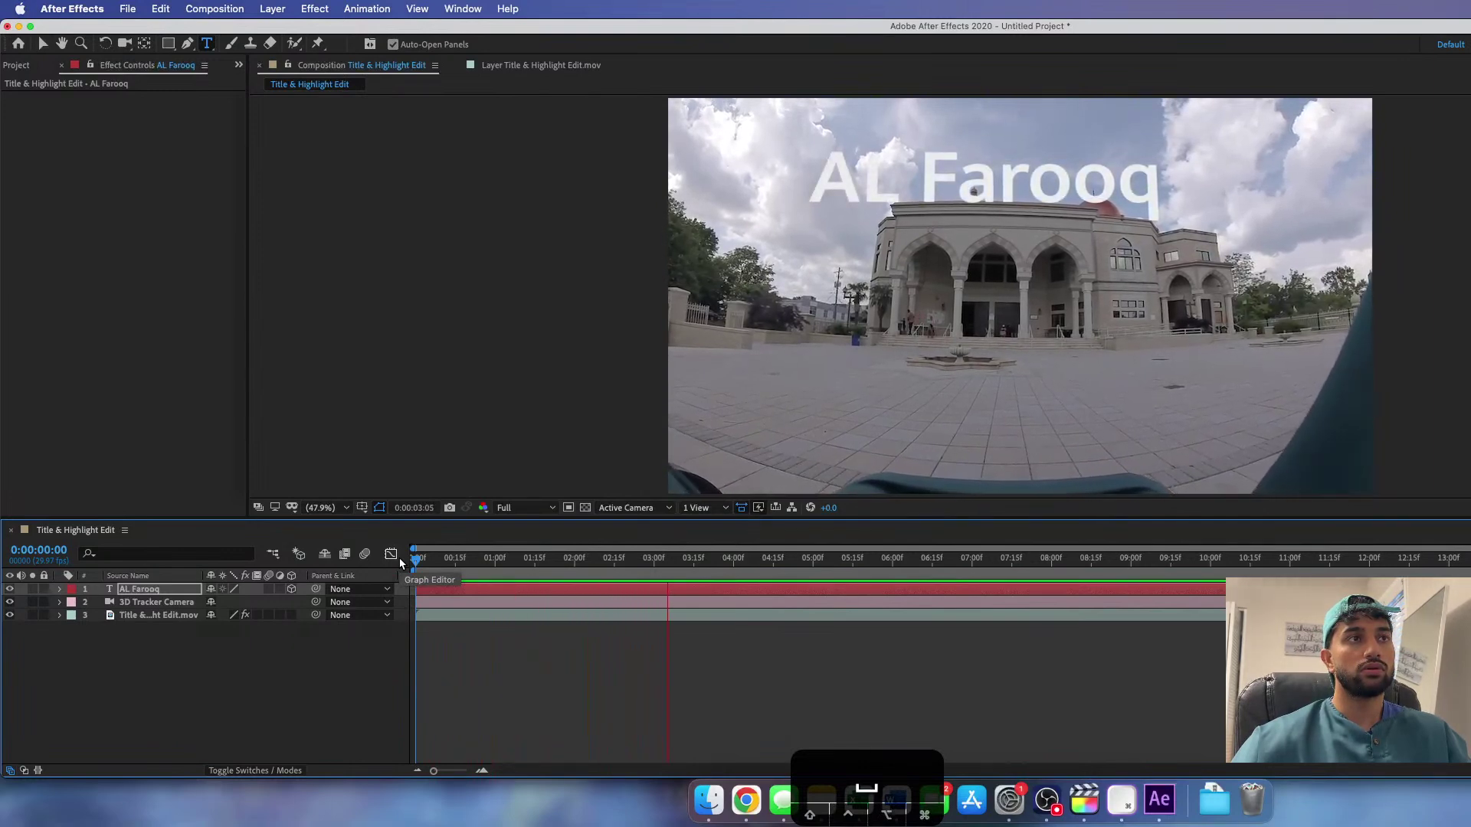
pyautogui.press('space')
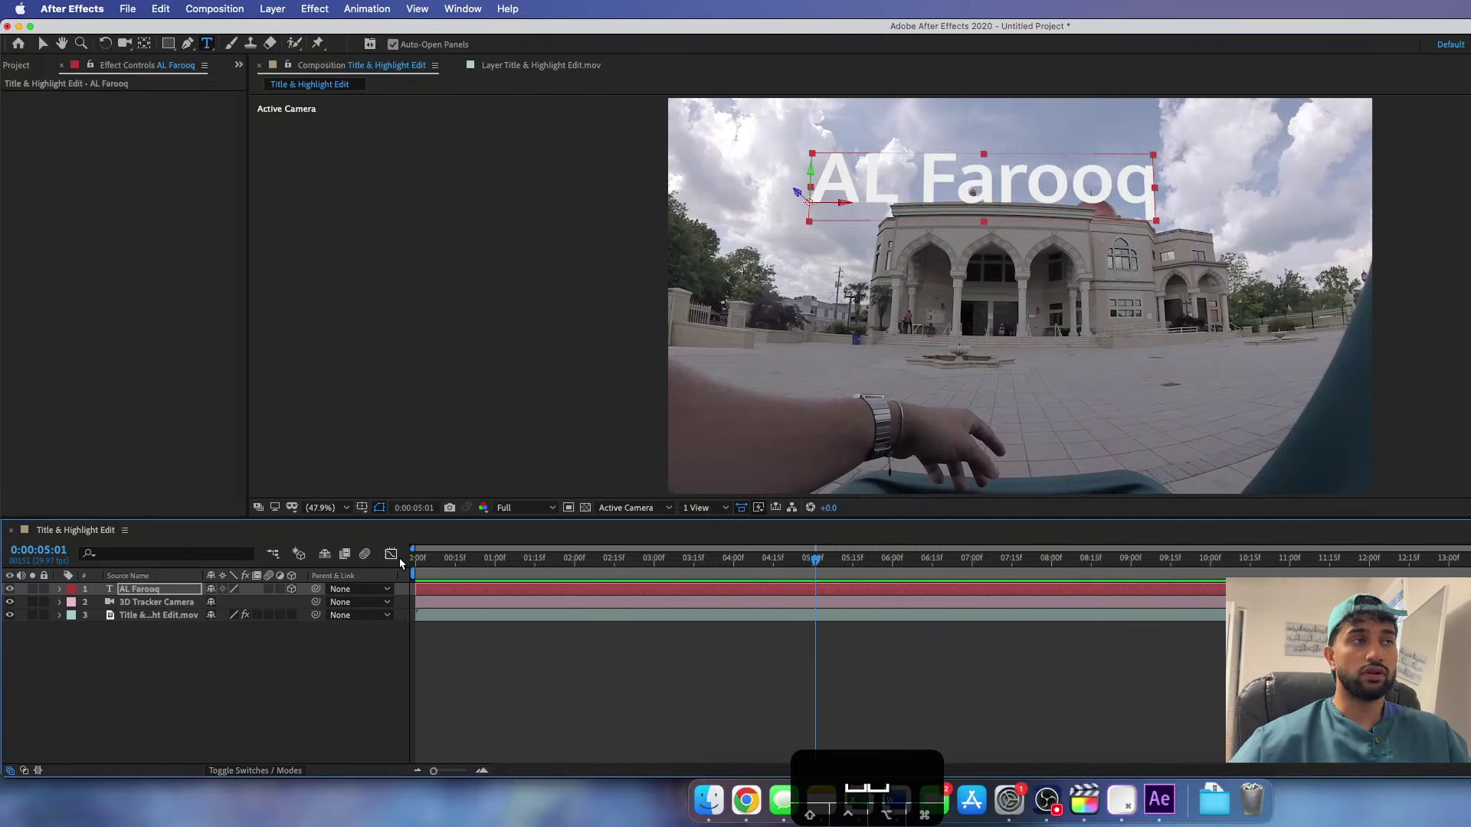
pyautogui.click(413, 563)
pyautogui.press('space')
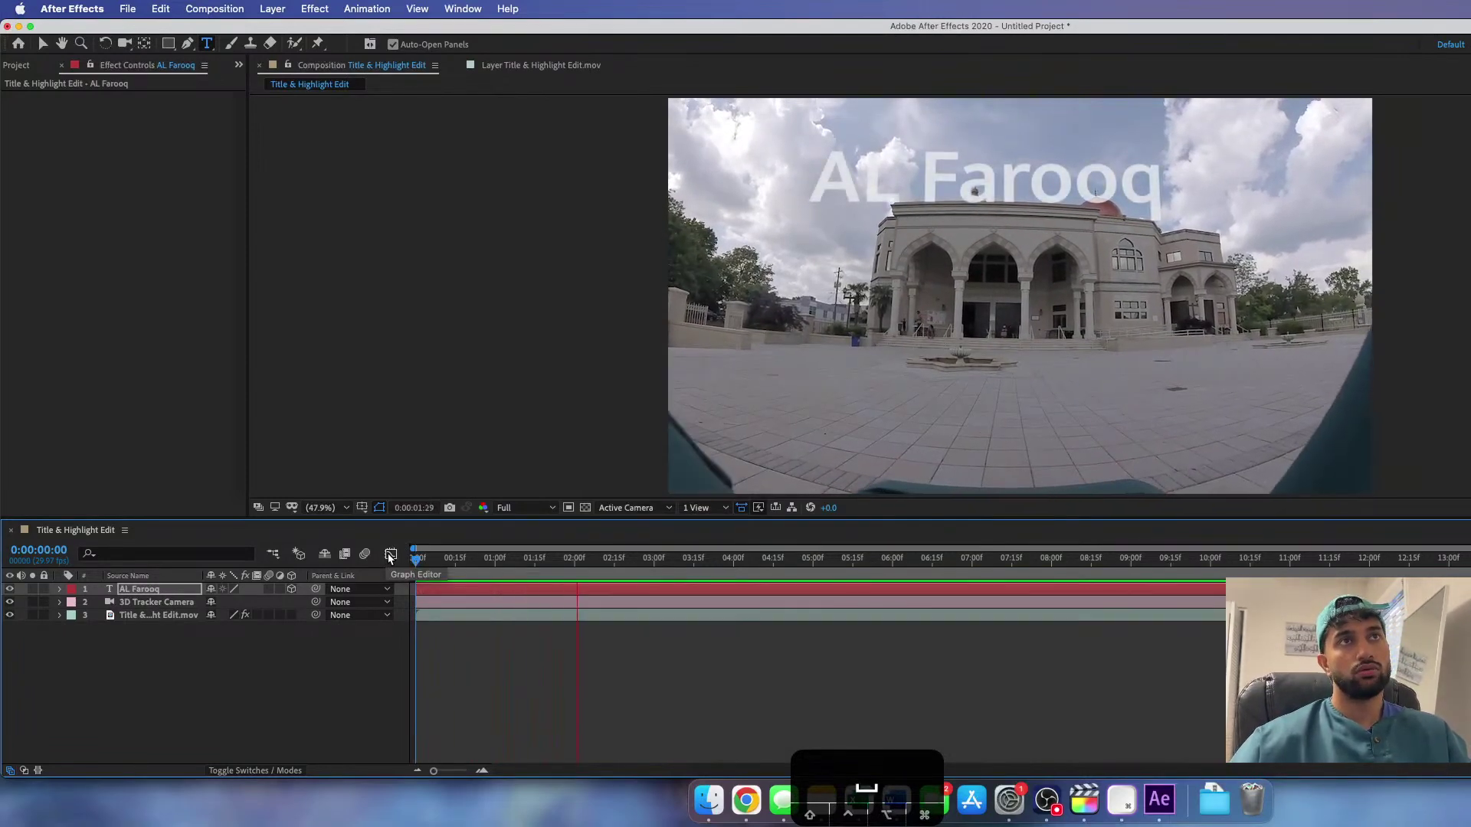
pyautogui.press('space')
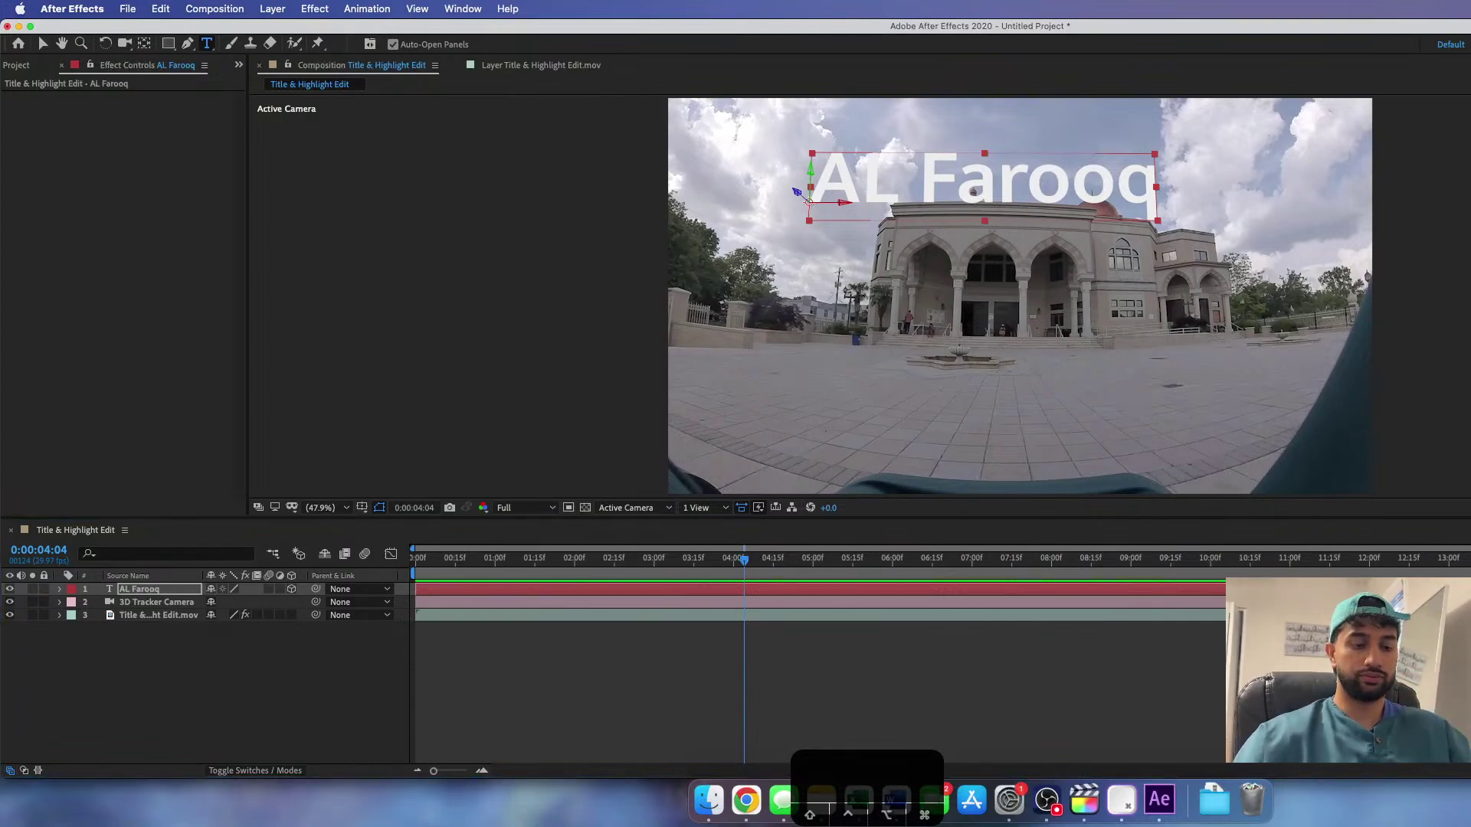
# - Find the Blend effect and apply it to the AL Farooq title layer
pyautogui.write('dn')
pyautogui.press('BackSpace')
pyautogui.press('BackSpace')
pyautogui.write('nd')
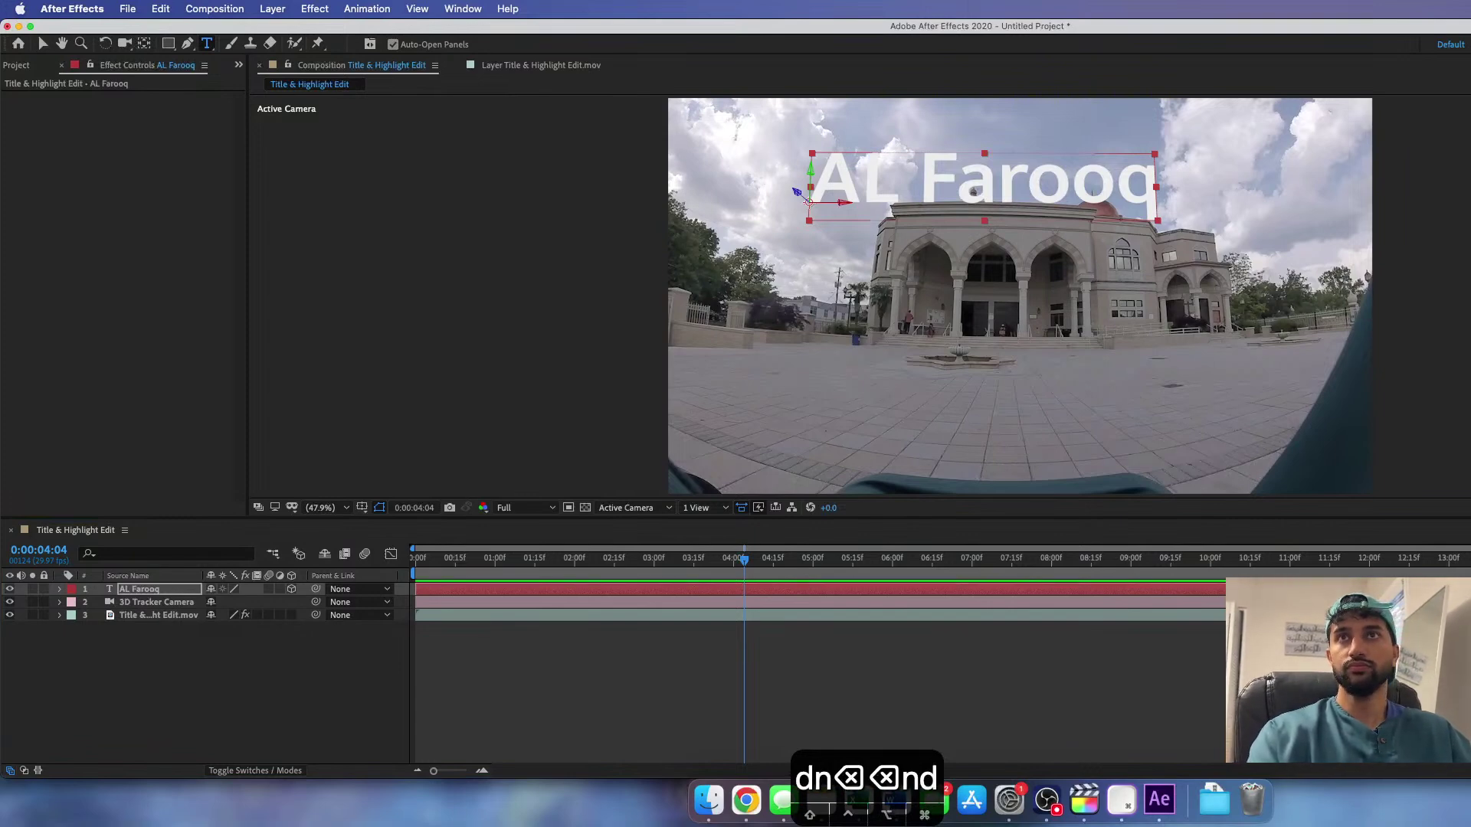
pyautogui.click(227, 659)
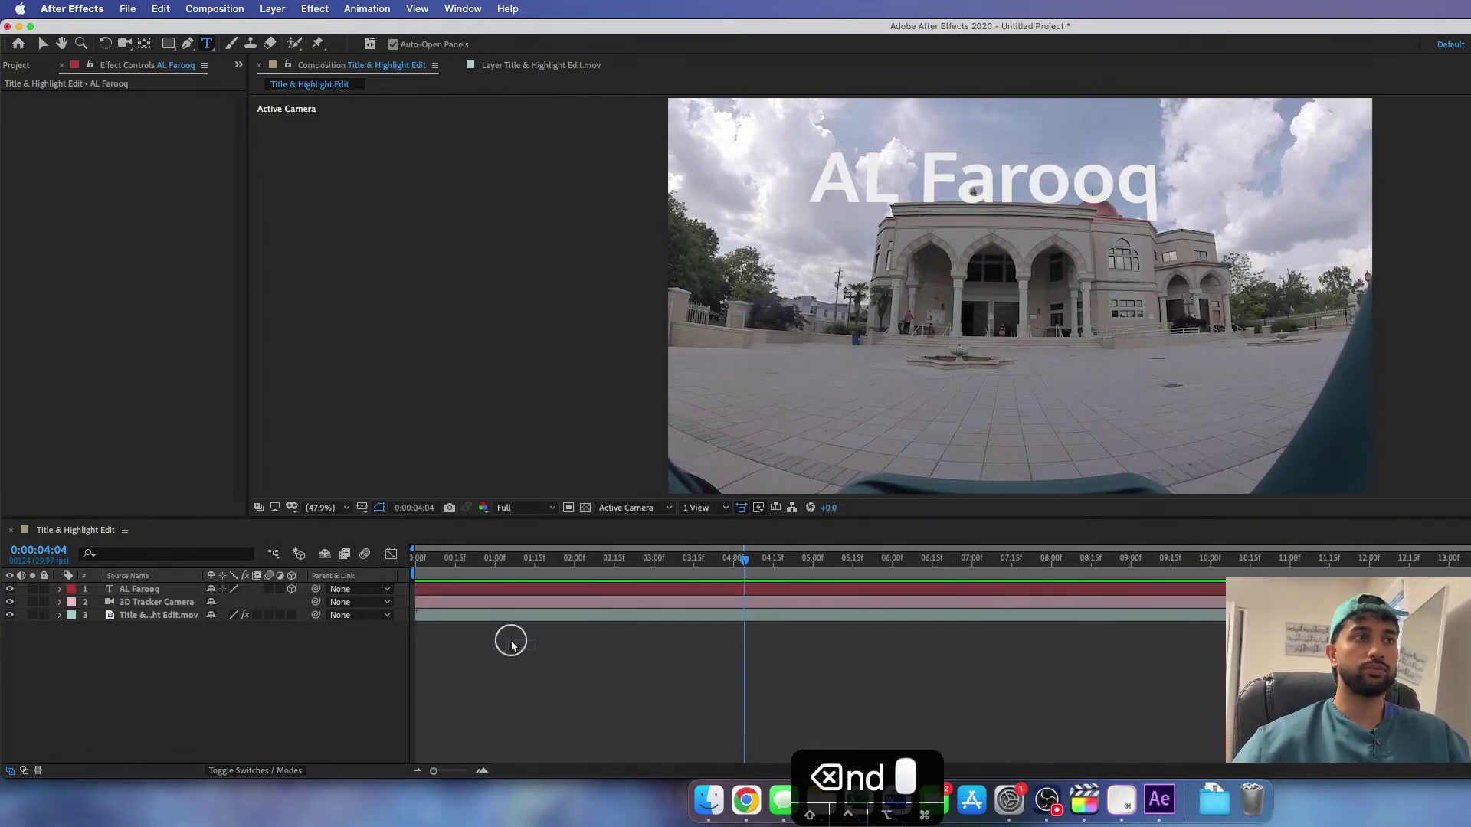
pyautogui.moveTo(227, 658); pyautogui.dragTo(436, 595)
pyautogui.press('v')
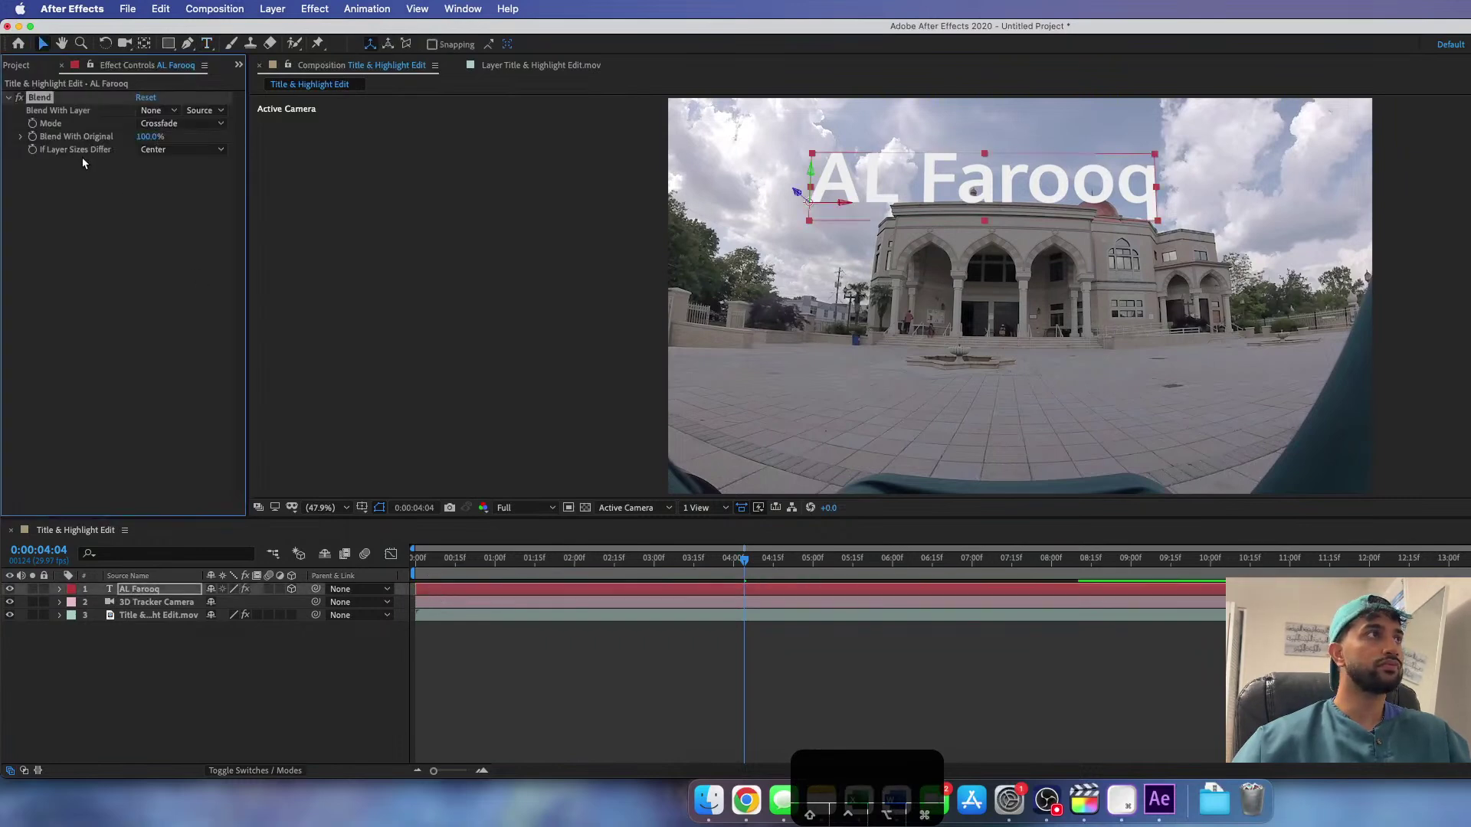
# - Set the Blend effect's Blend With Original to 19% in Crossfade mode and preview the title from the start
pyautogui.click(168, 123)
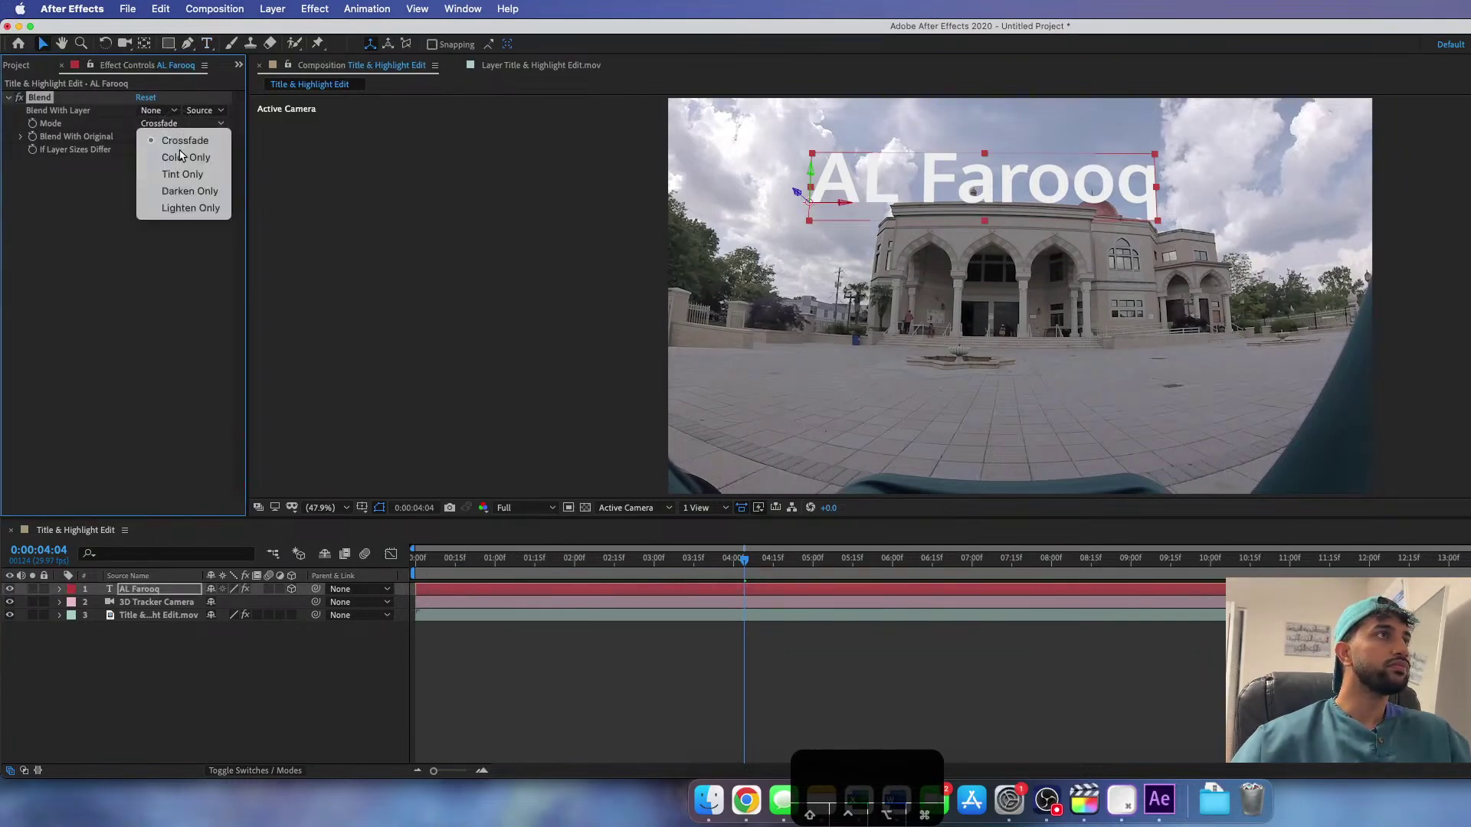
pyautogui.click(66, 210)
pyautogui.moveTo(150, 136); pyautogui.dragTo(84, 145)
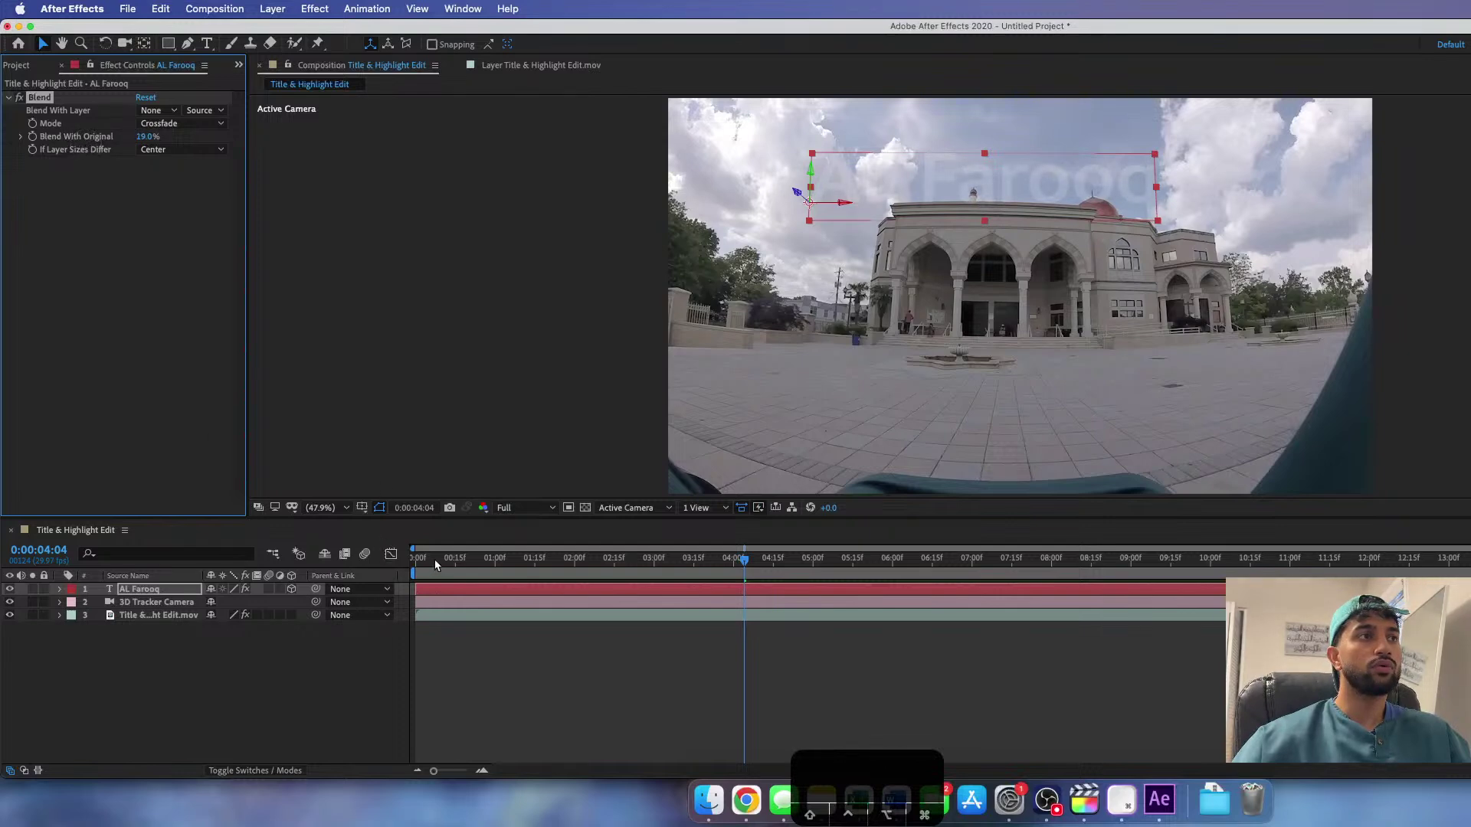
pyautogui.moveTo(441, 565); pyautogui.dragTo(381, 565)
pyautogui.press('space')
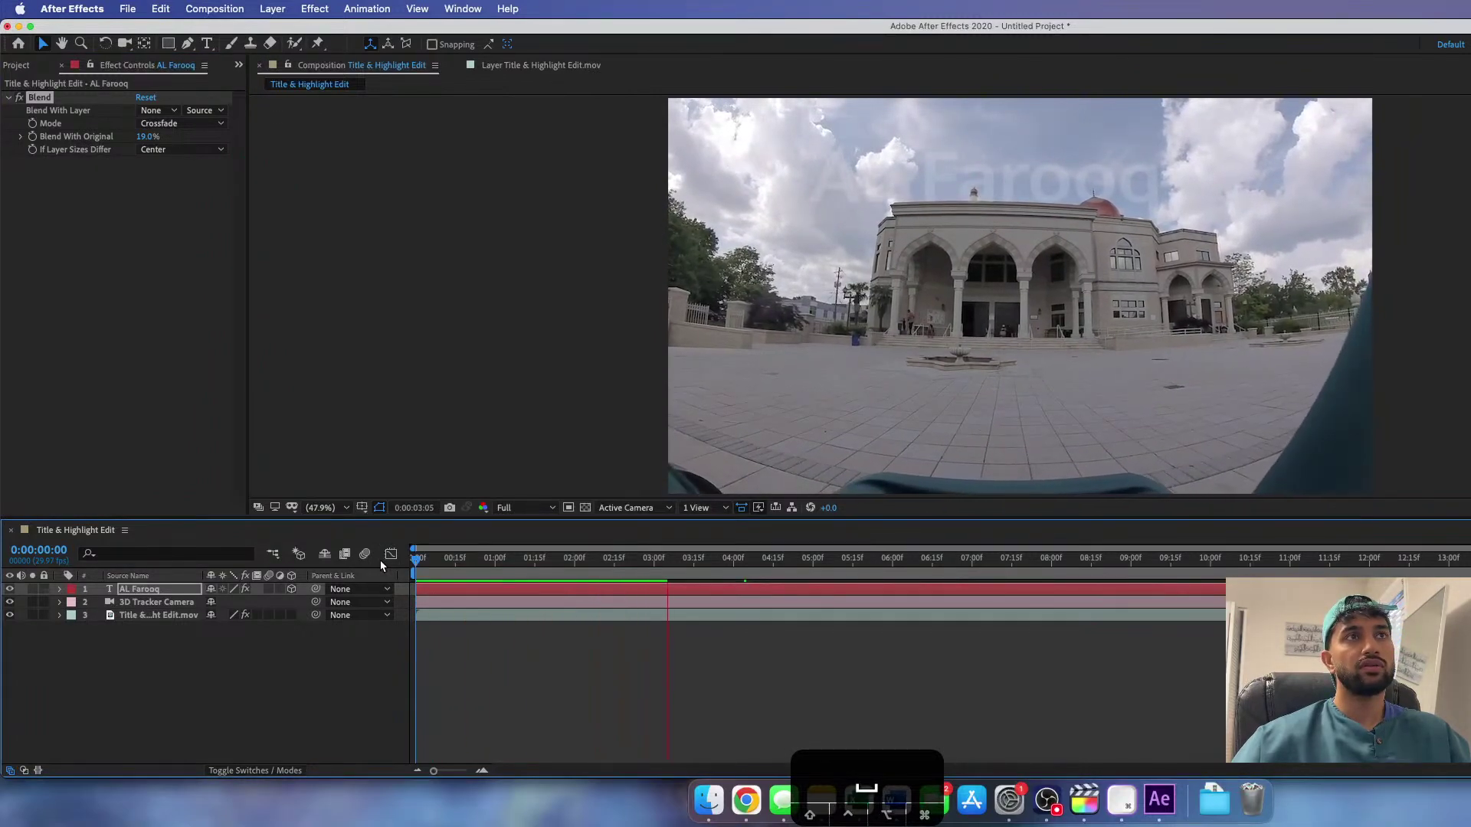
pyautogui.press('space')
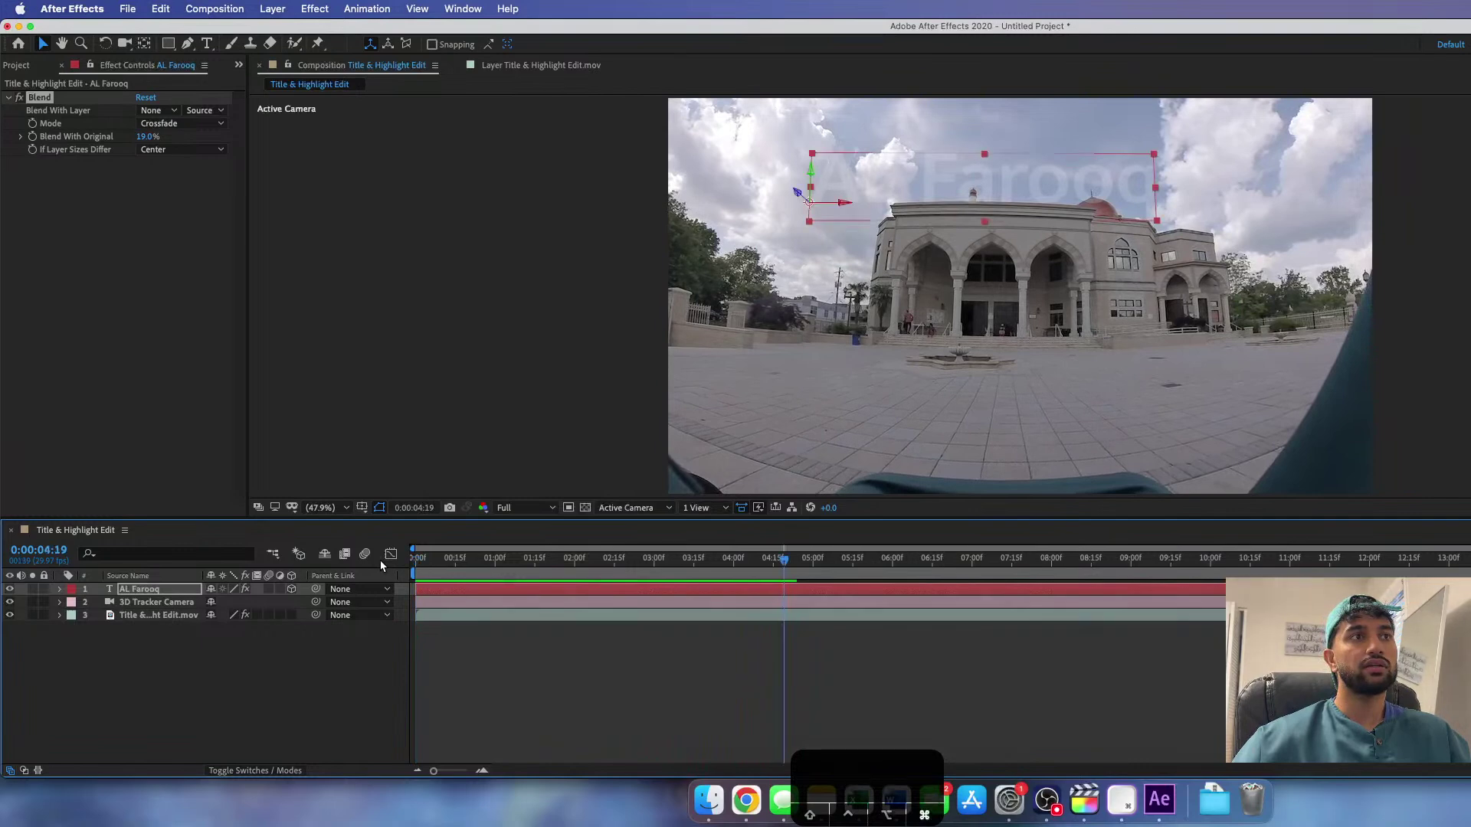
# - Set Blend With Original to 40% on the title and play the composition from the start
pyautogui.moveTo(144, 135); pyautogui.dragTo(121, 140)
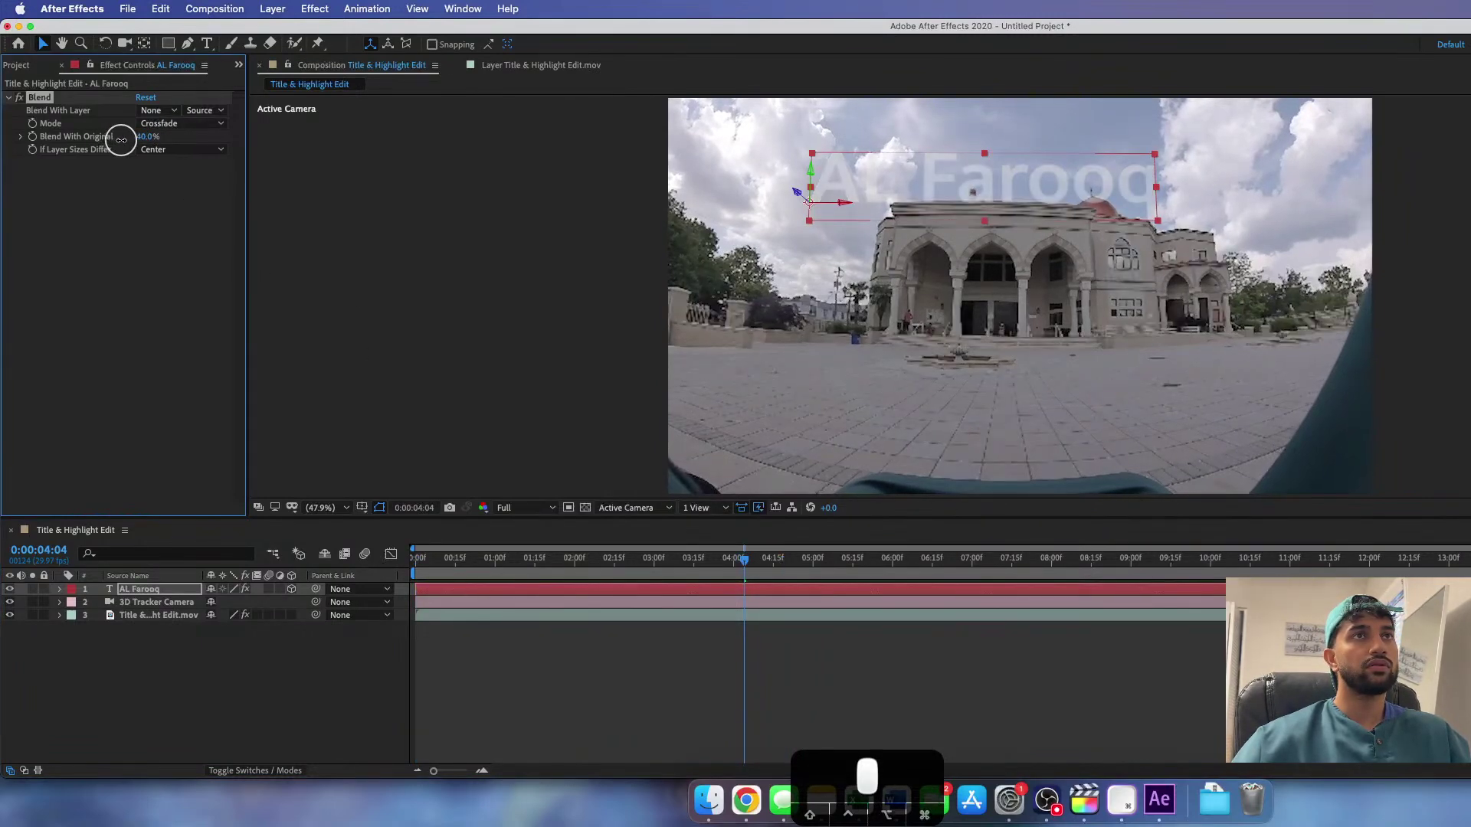
pyautogui.click(427, 569)
pyautogui.press('space')
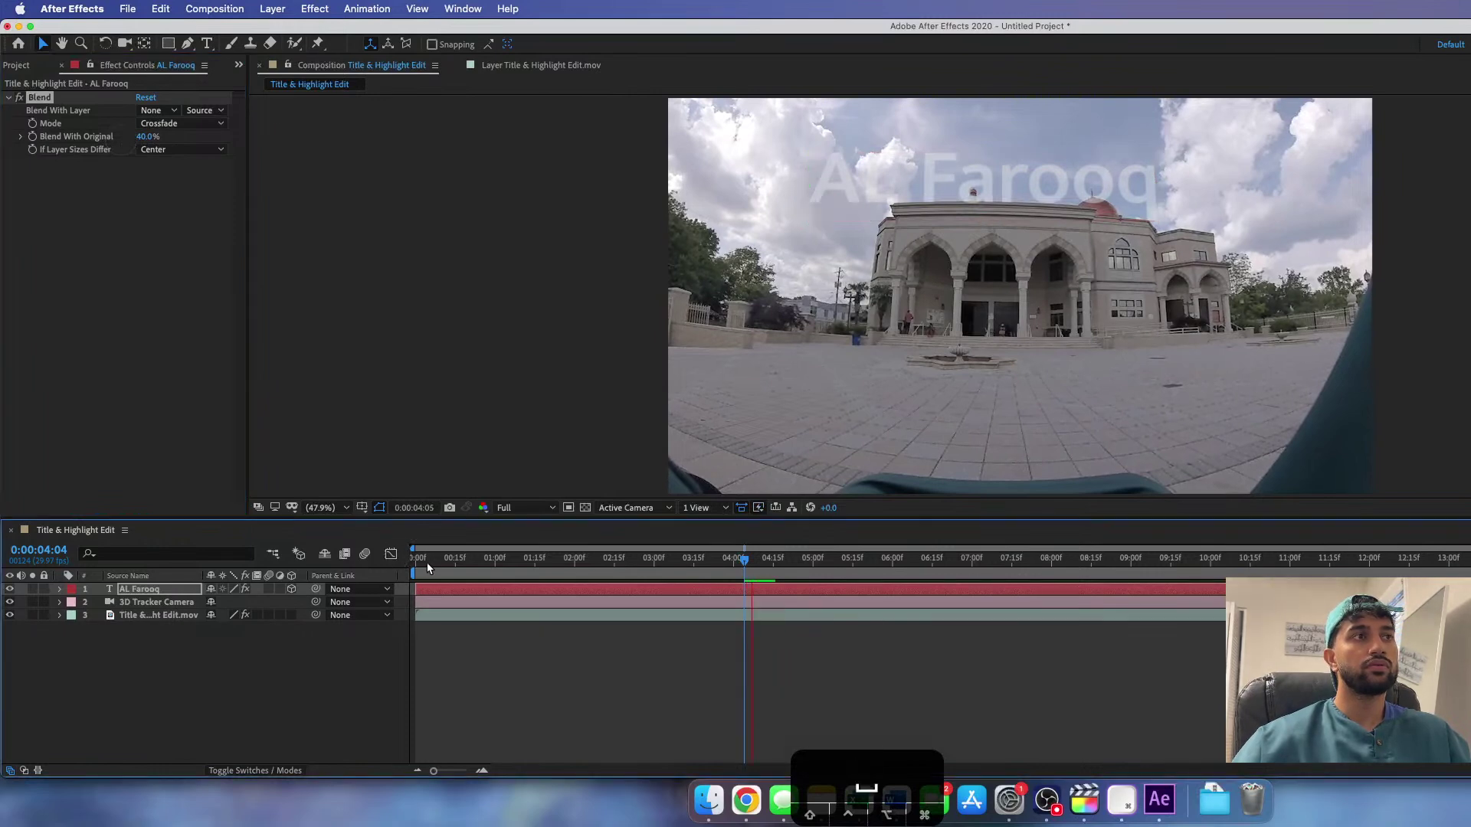
pyautogui.press('space')
pyautogui.press('space')
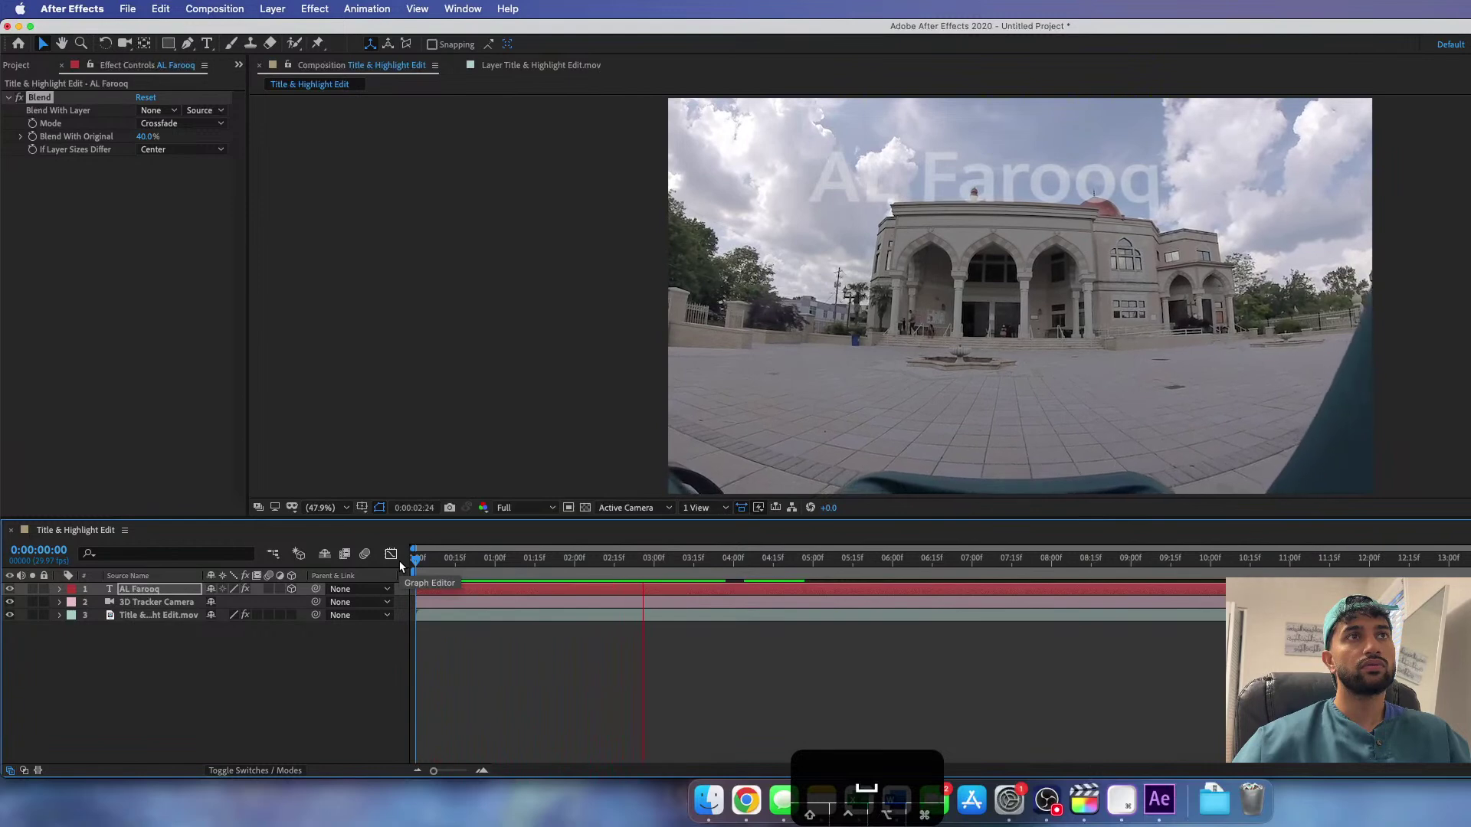
pyautogui.press('space')
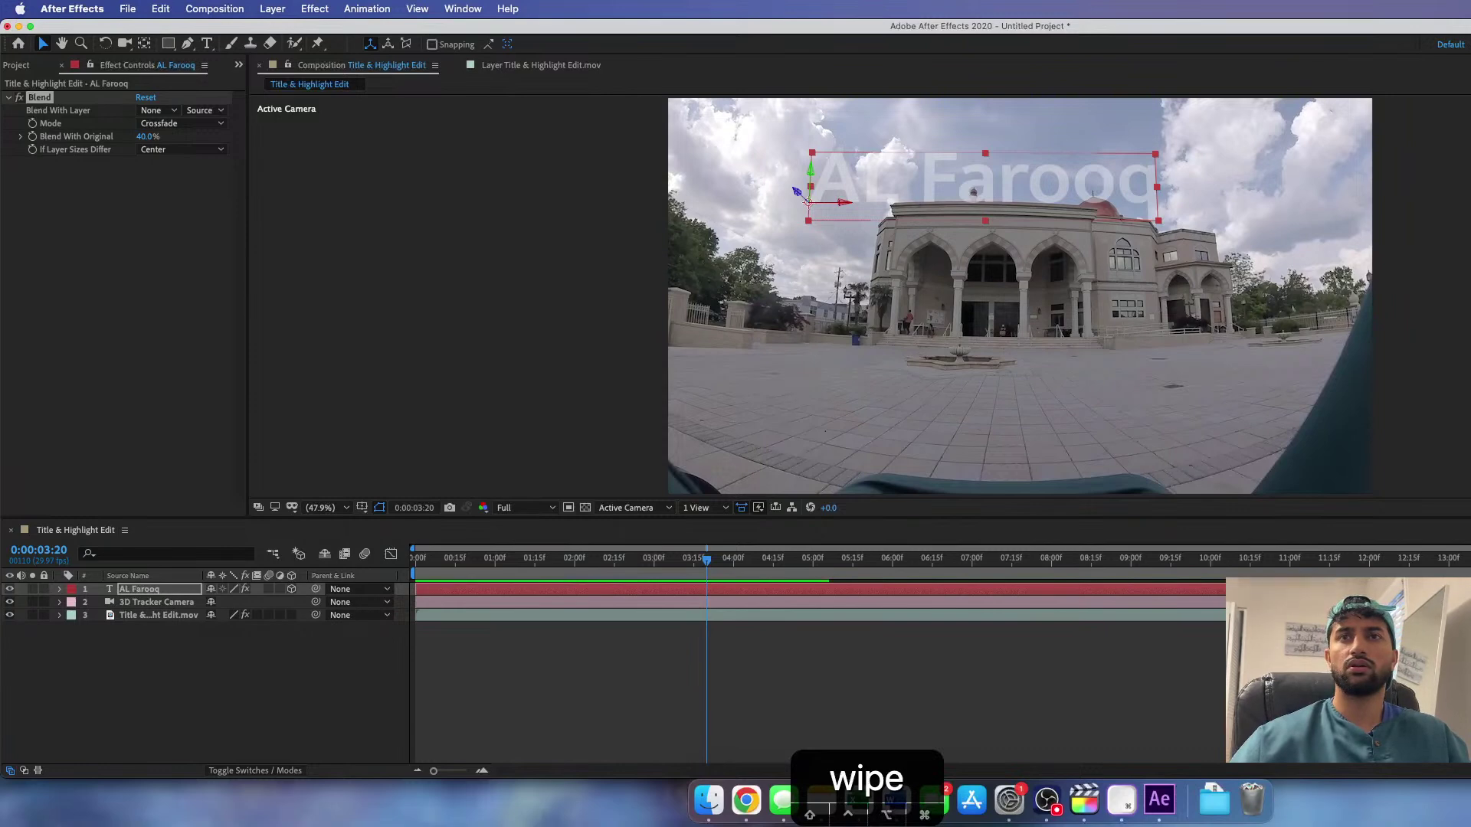
# - Apply the Linear Wipe effect to the AL Farooq title and preview it from the start
pyautogui.click(1335, 552)
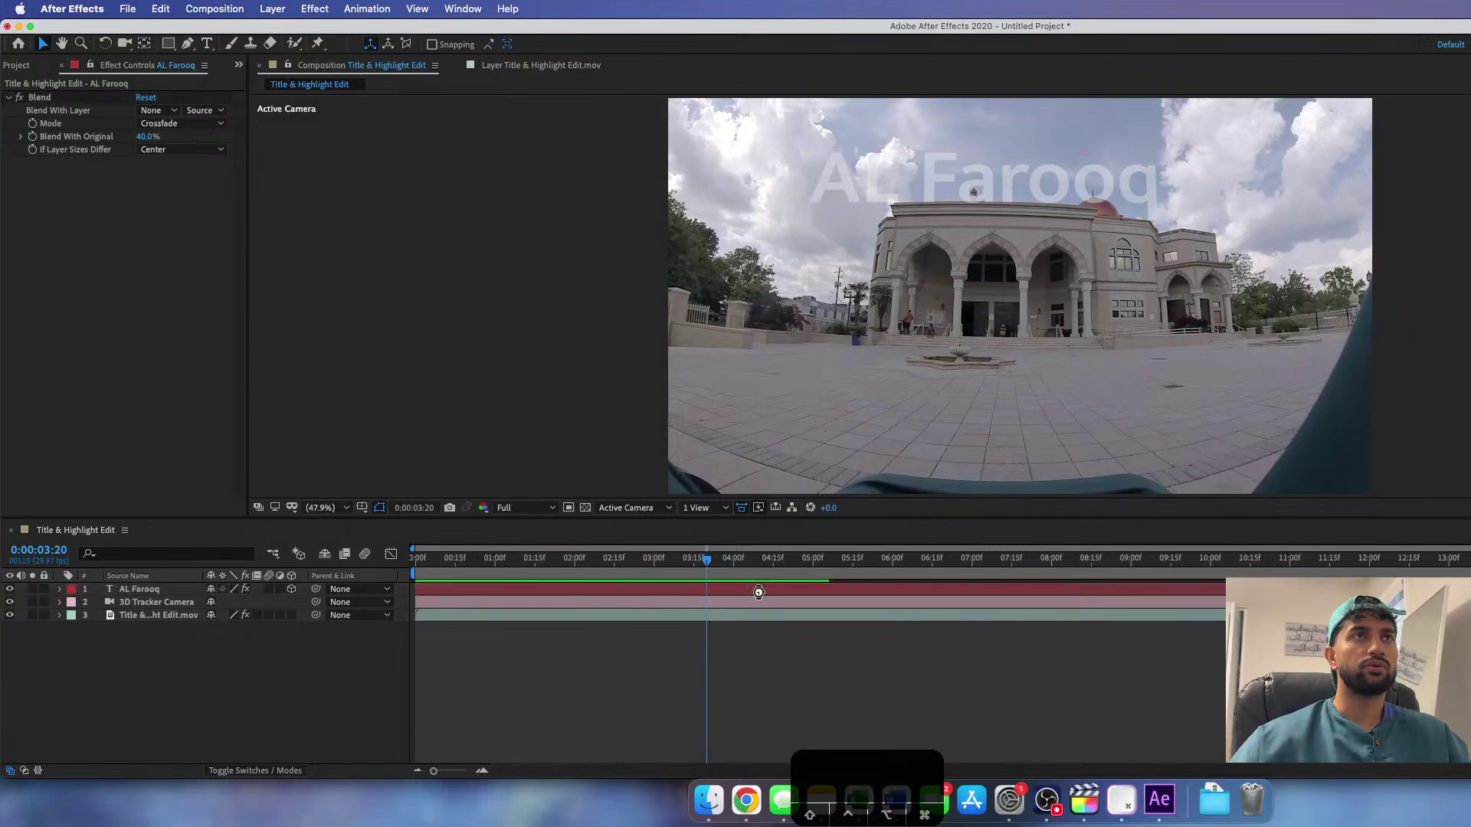
pyautogui.press('super+z')
pyautogui.moveTo(706, 559); pyautogui.dragTo(391, 565)
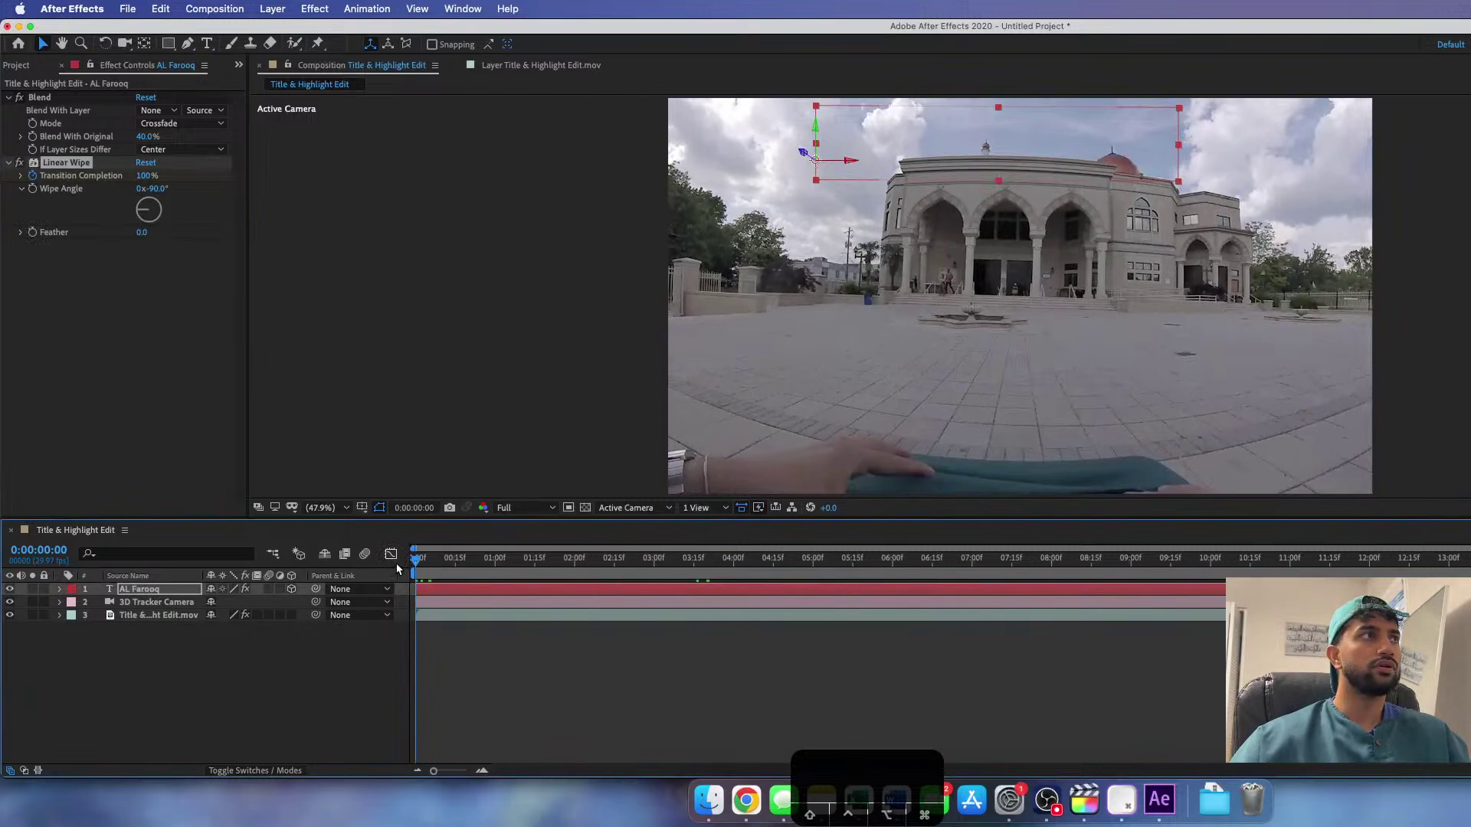
pyautogui.press('space')
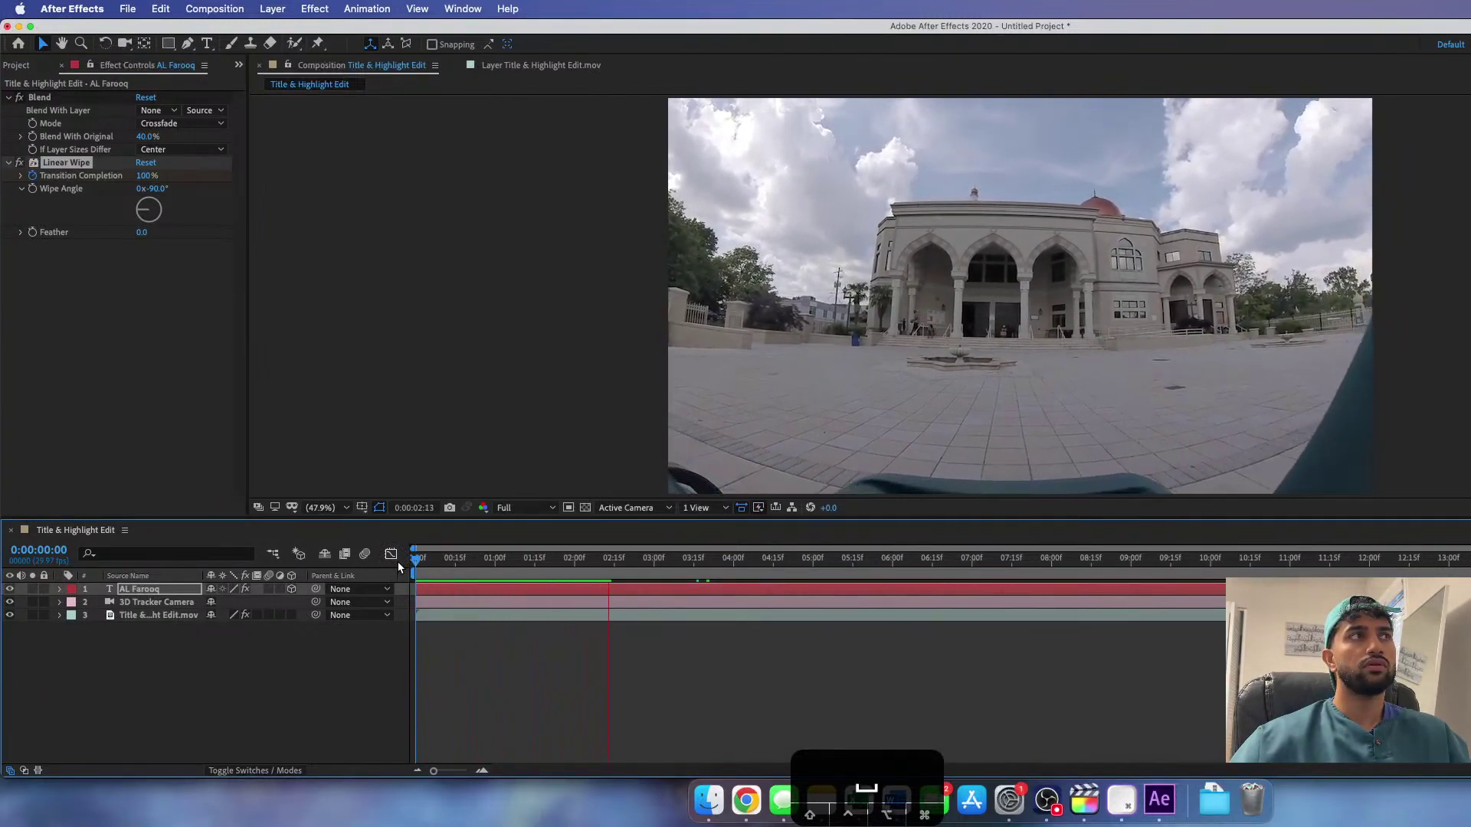
pyautogui.press('space')
# - At 0:00:00:00, reset the Linear Wipe's Transition Completion keyframing with the value at 100%
pyautogui.moveTo(146, 181); pyautogui.dragTo(90, 204)
pyautogui.moveTo(652, 571); pyautogui.dragTo(429, 571)
pyautogui.click(33, 178)
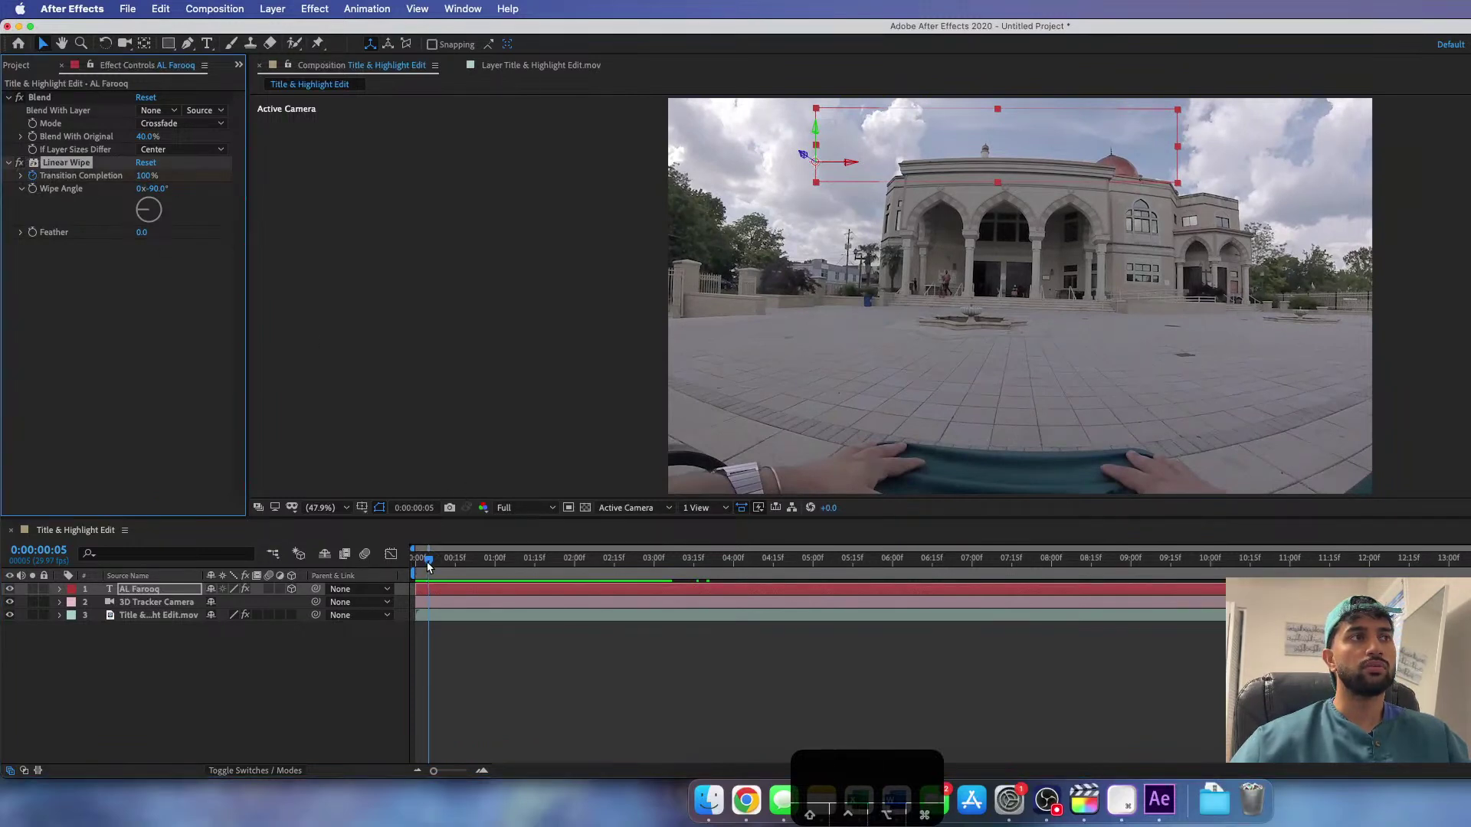
pyautogui.moveTo(429, 566); pyautogui.dragTo(398, 559)
pyautogui.click(34, 177)
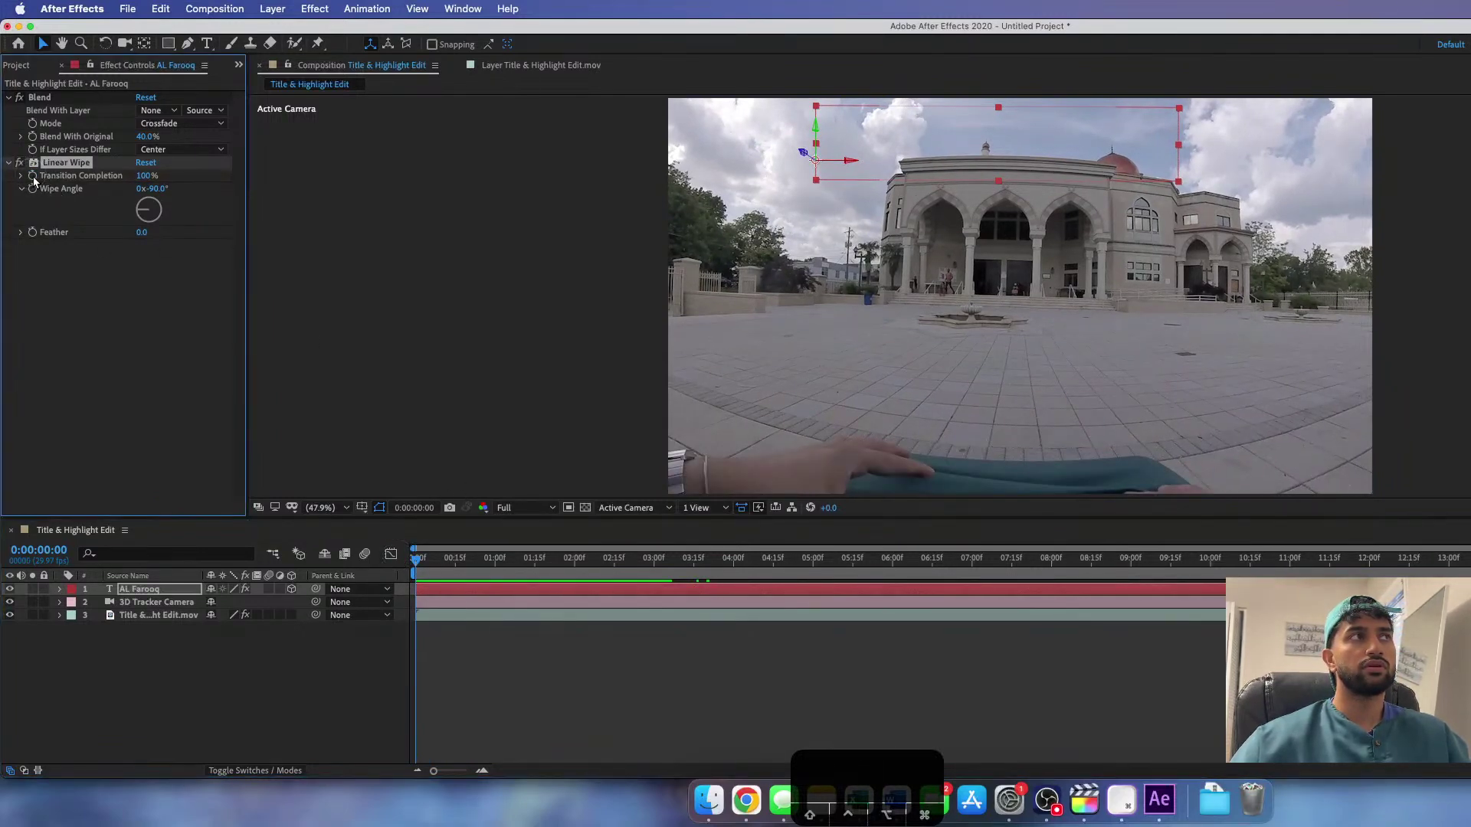
# - At 0:00:02:08, keyframe the Linear Wipe's Transition Completion to 0% and preview the title reveal from the start
pyautogui.moveTo(416, 560); pyautogui.dragTo(595, 568)
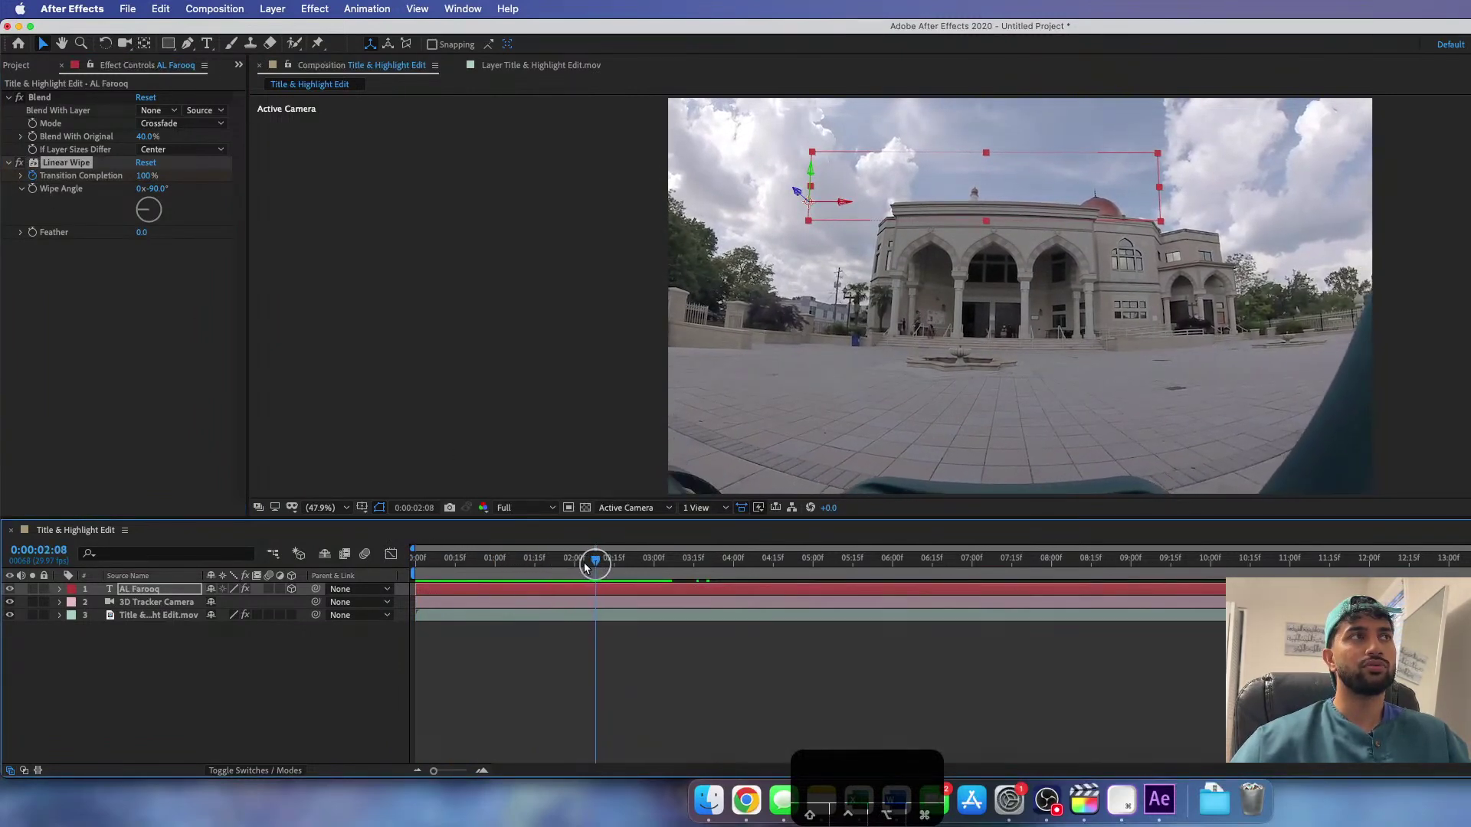
pyautogui.moveTo(148, 176); pyautogui.dragTo(107, 183)
pyautogui.press('Home')
pyautogui.press('space')
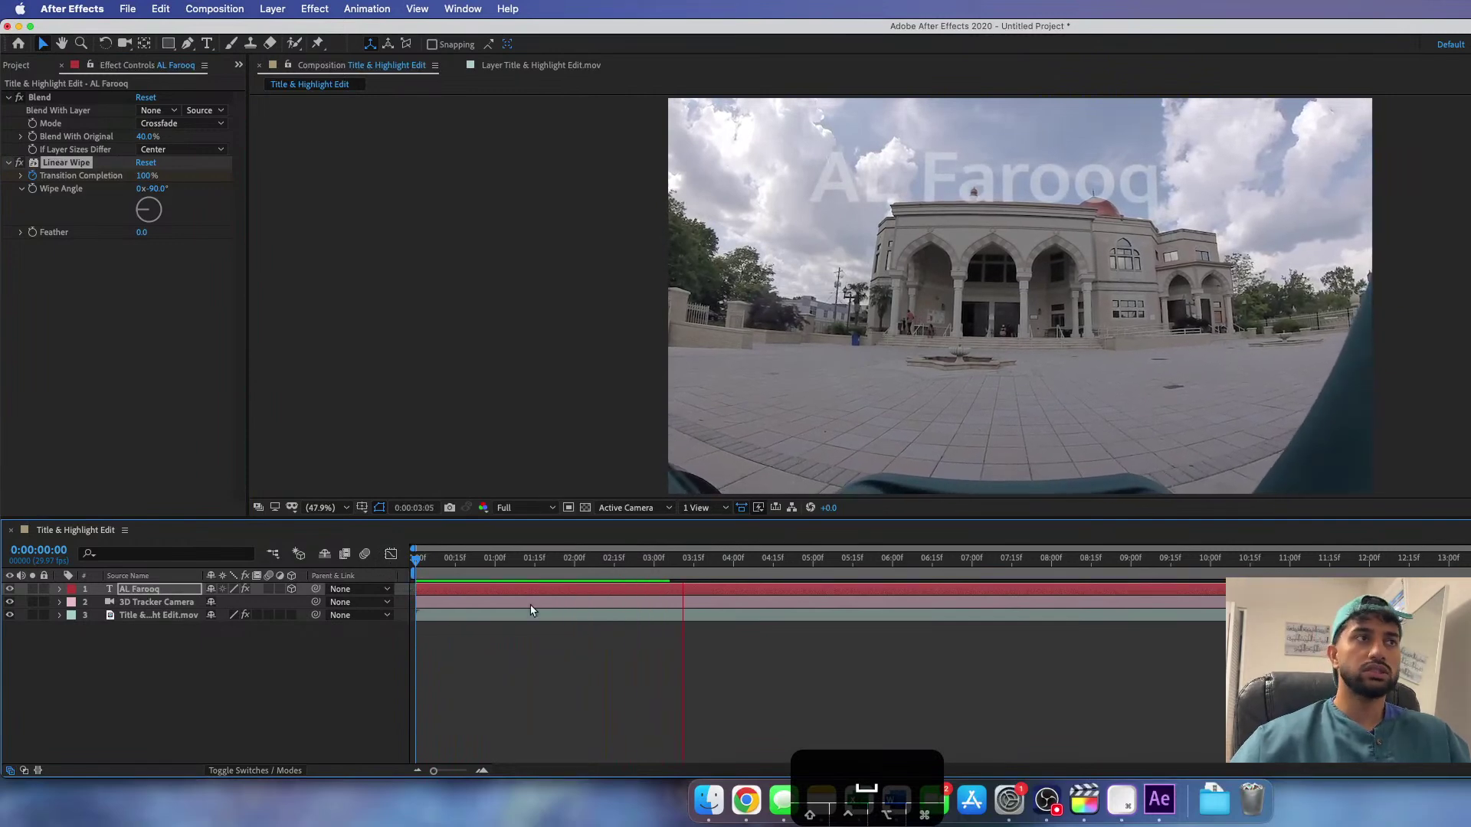
pyautogui.press('space')
pyautogui.press('space')
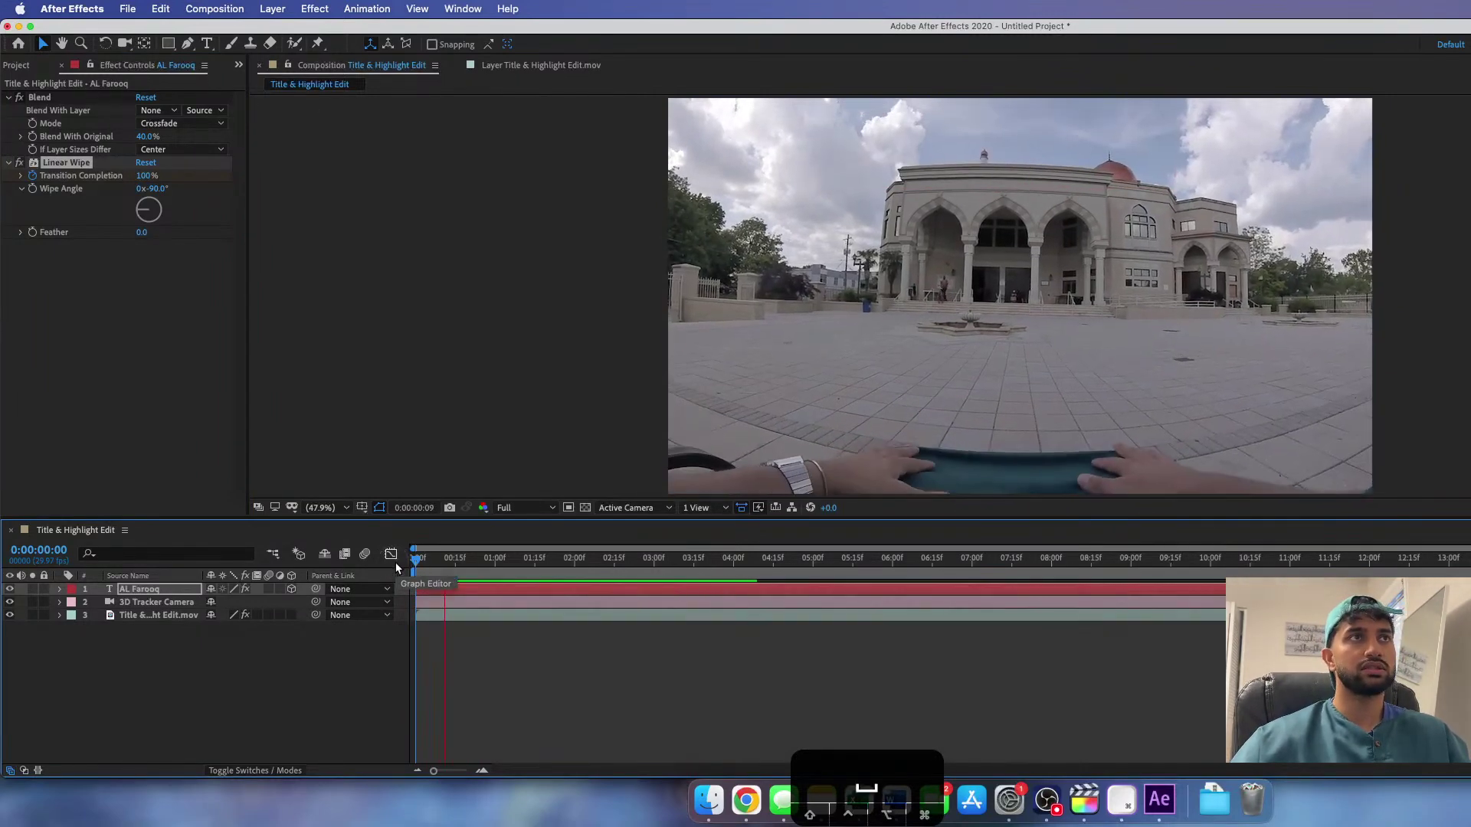
pyautogui.click(546, 597)
# - Slow the wipe by moving the title's ending Transition Completion keyframe to just before the 03:15 mark, and replay from the start
pyautogui.click(60, 590)
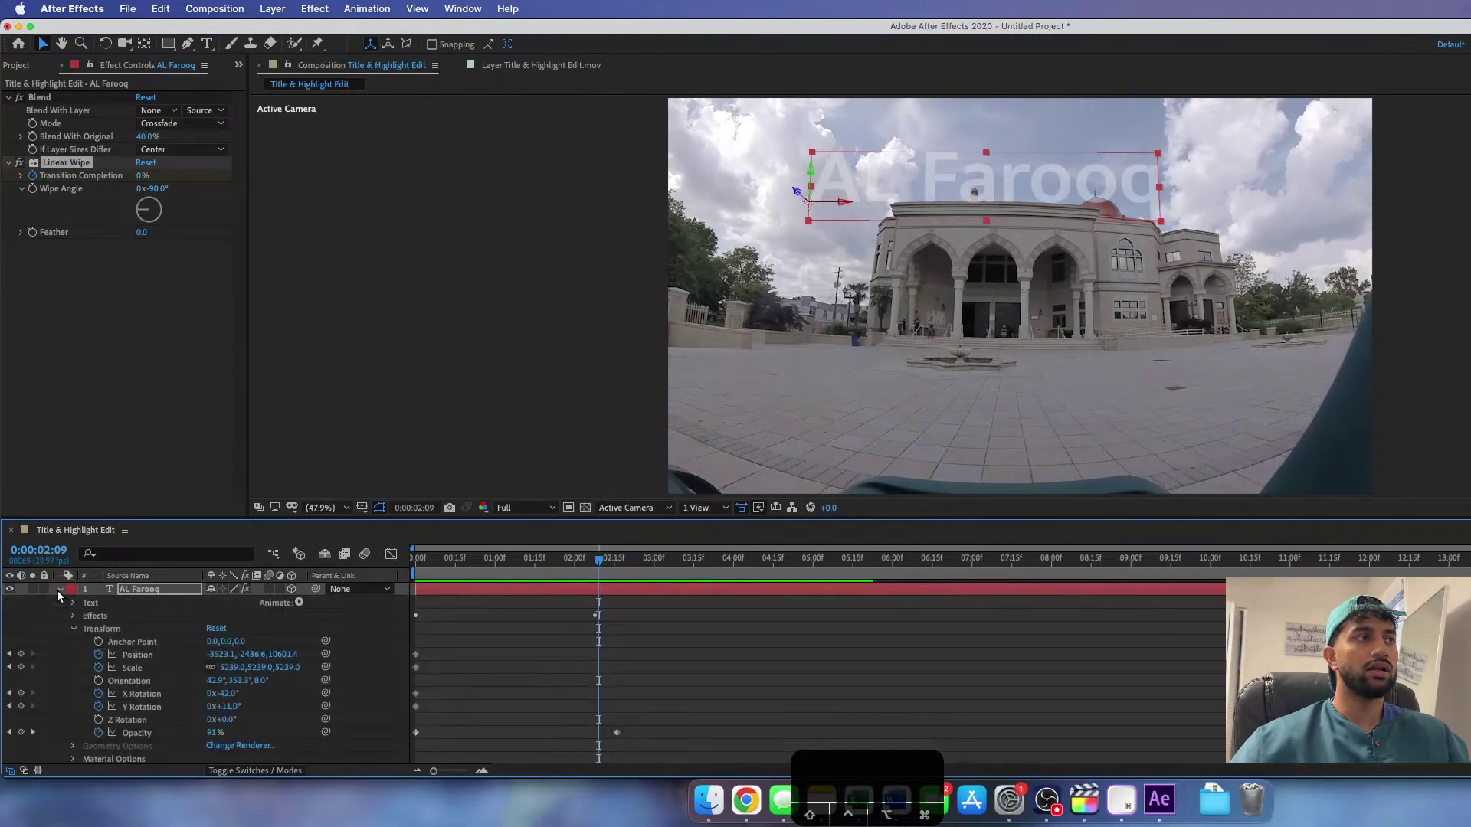
pyautogui.click(74, 629)
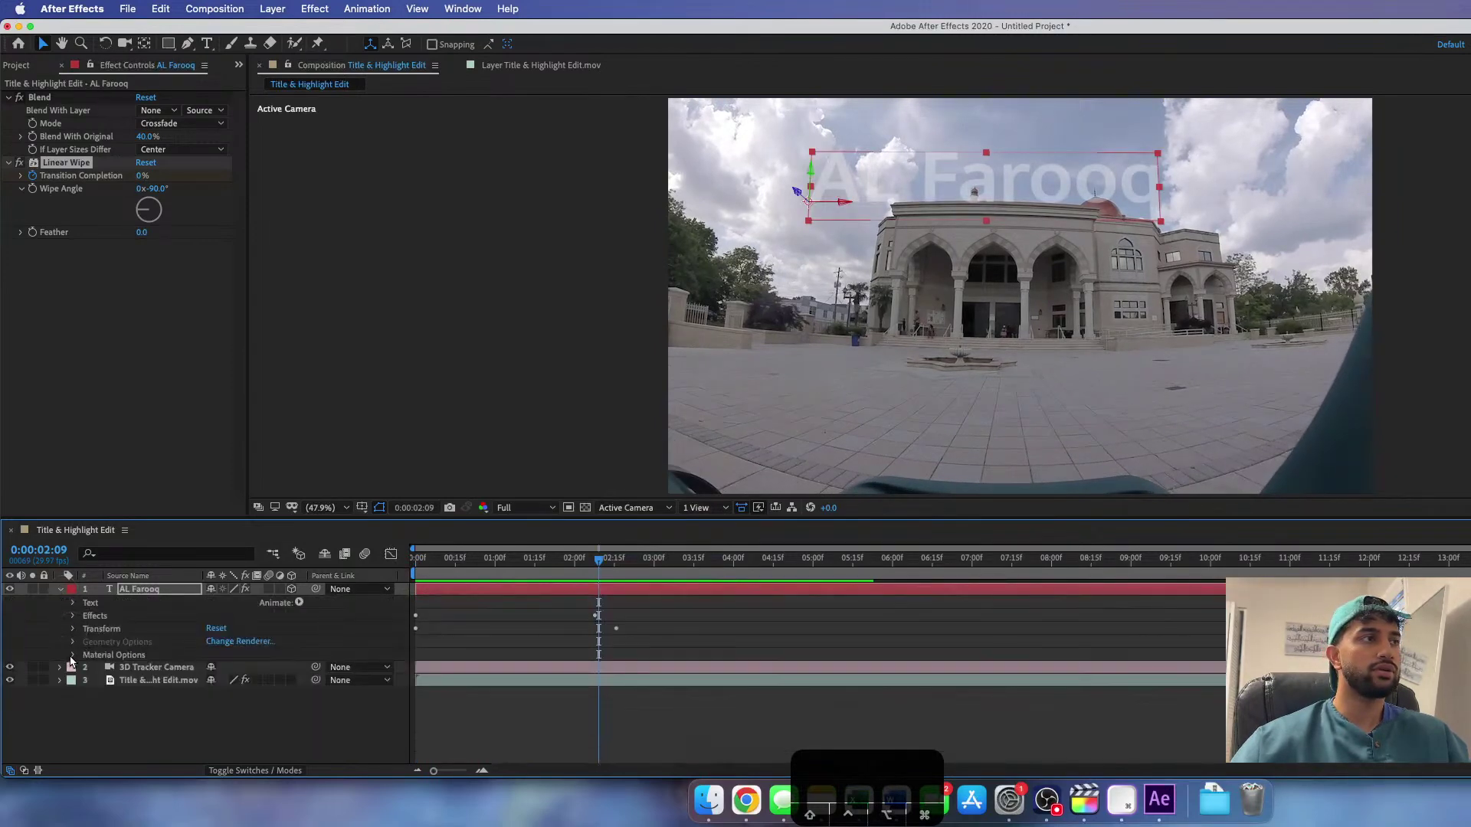
pyautogui.click(72, 629)
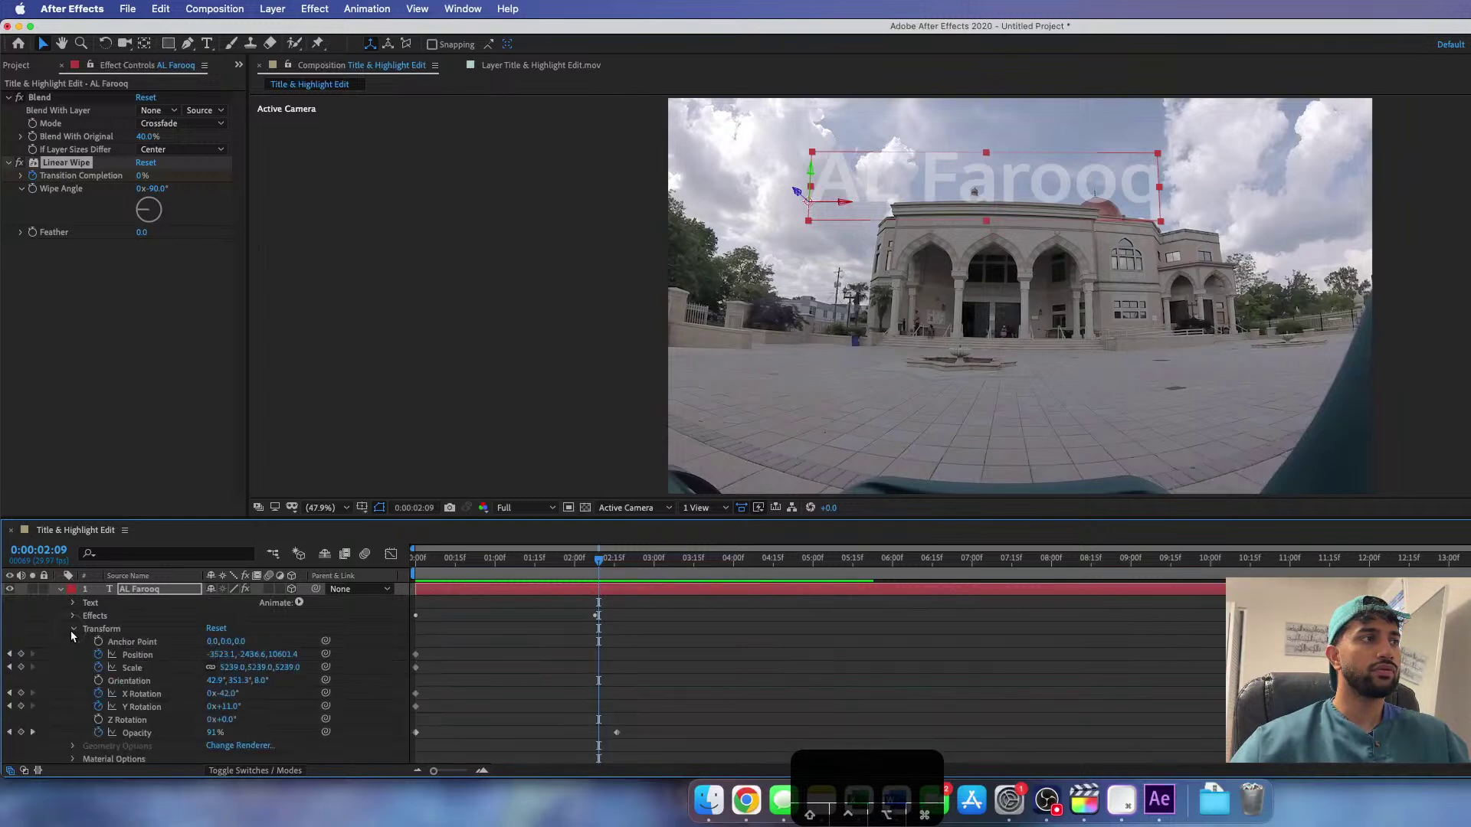
pyautogui.click(72, 630)
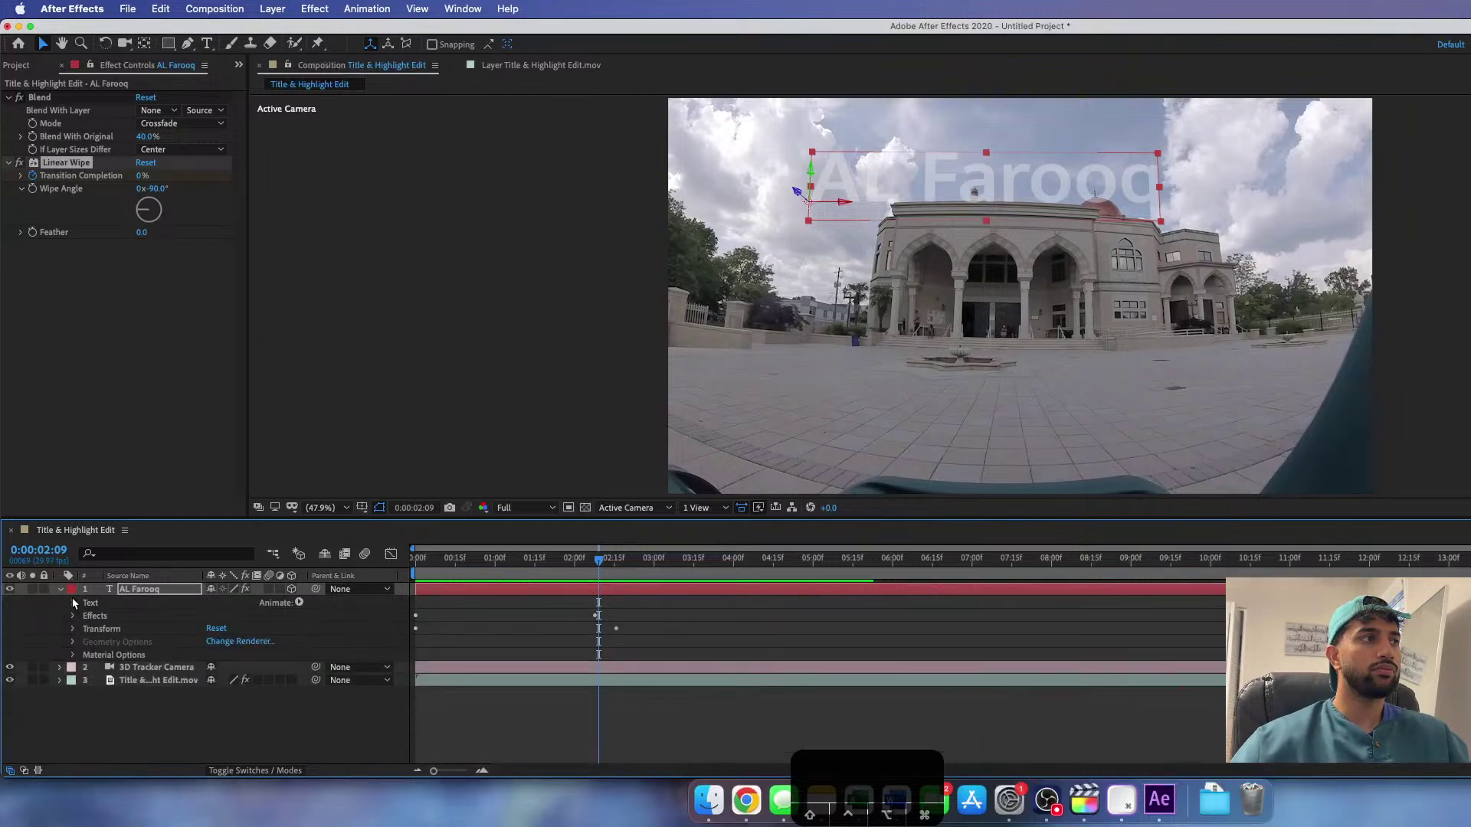
pyautogui.click(73, 603)
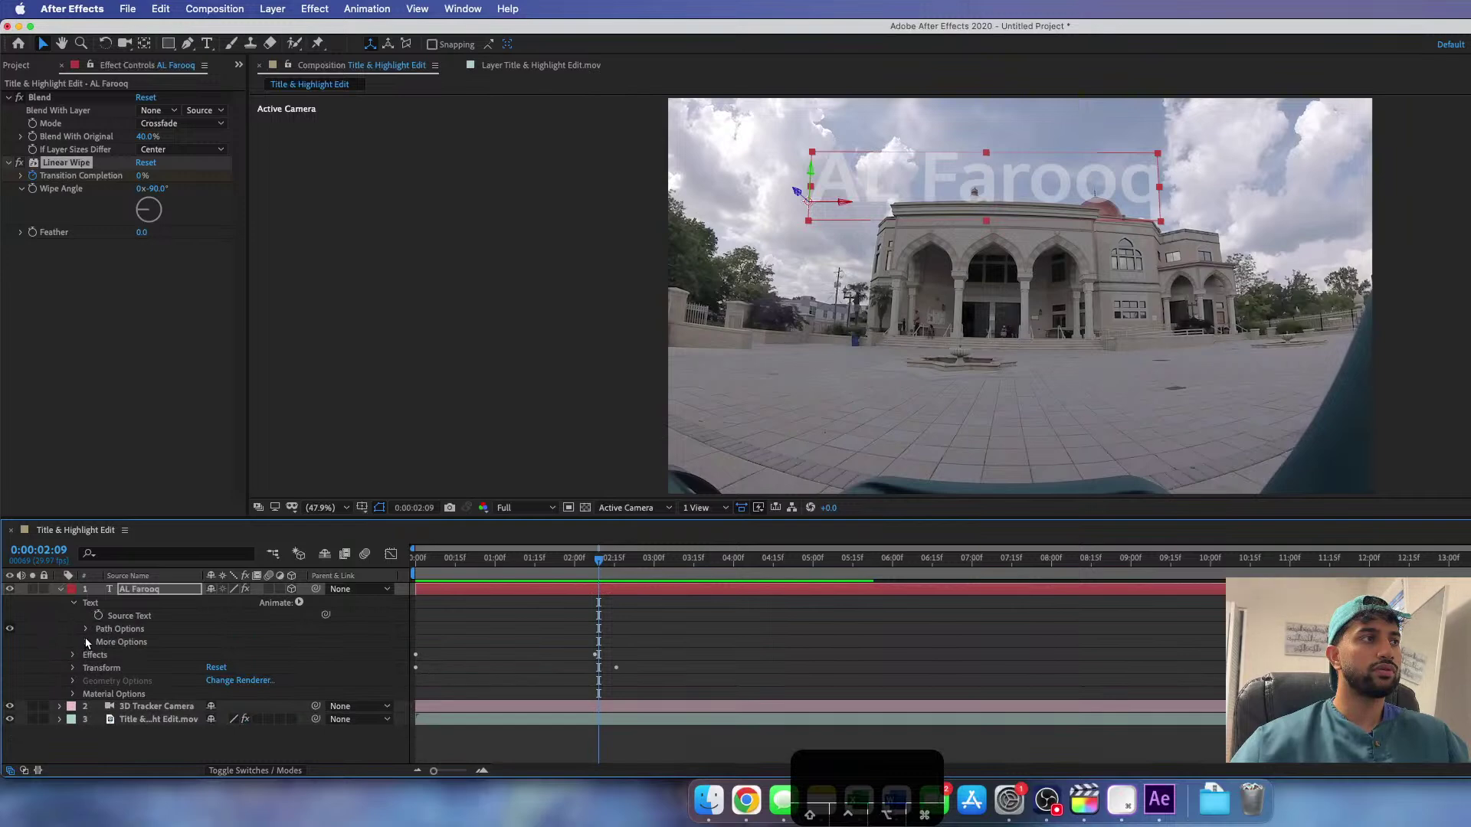
pyautogui.click(73, 655)
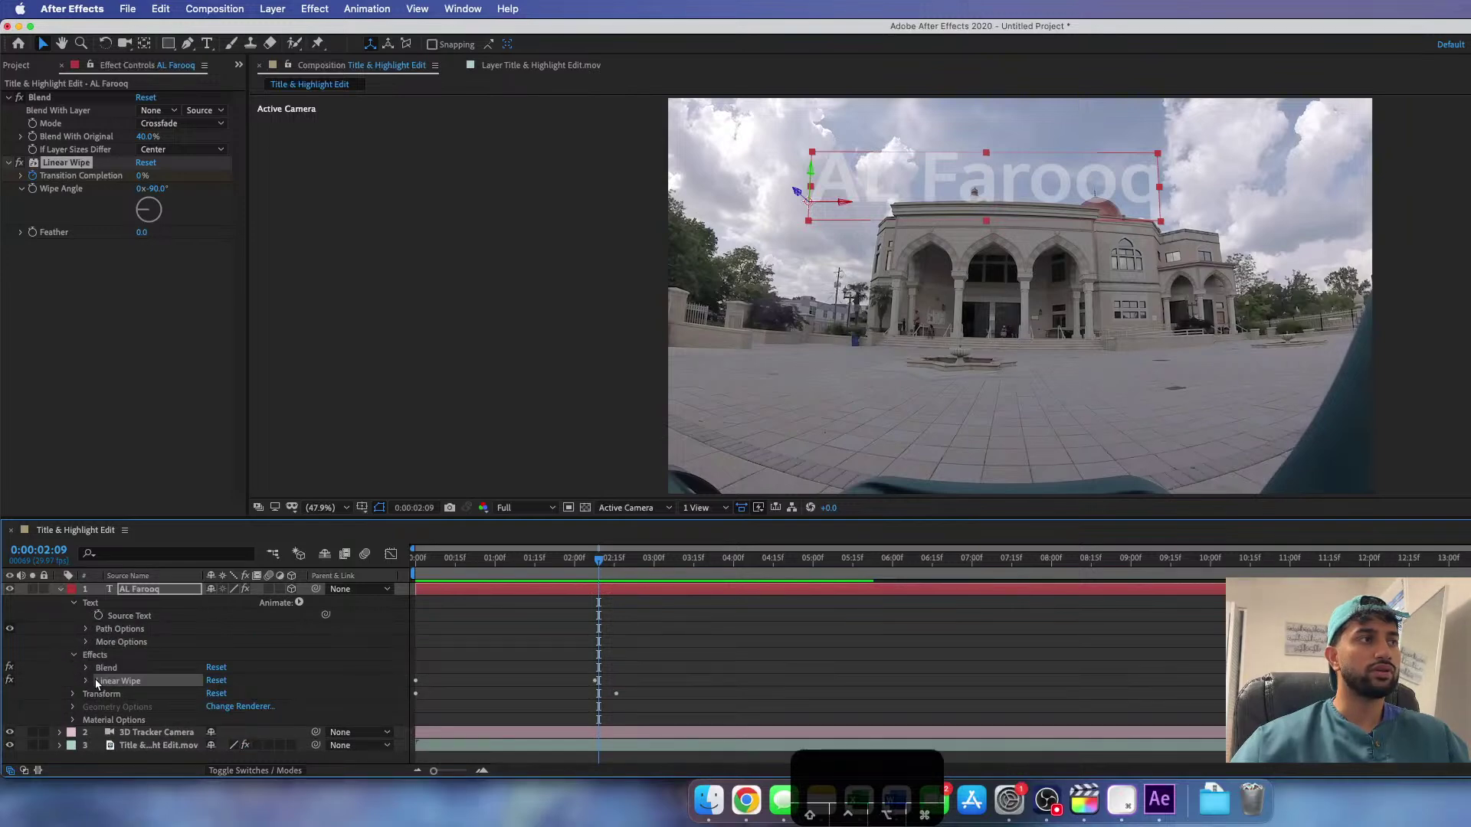
pyautogui.click(85, 681)
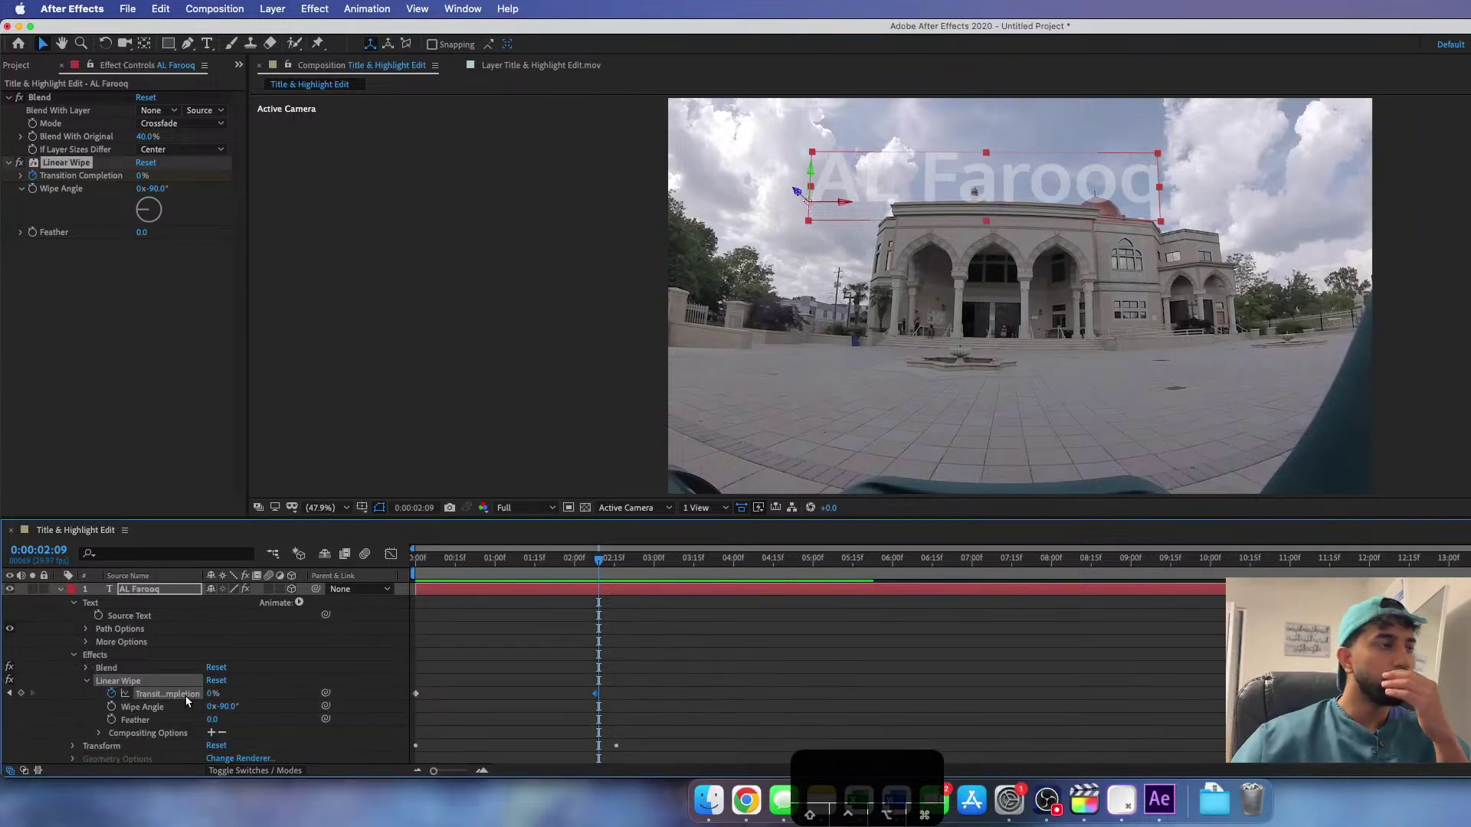
pyautogui.moveTo(596, 695); pyautogui.dragTo(677, 696)
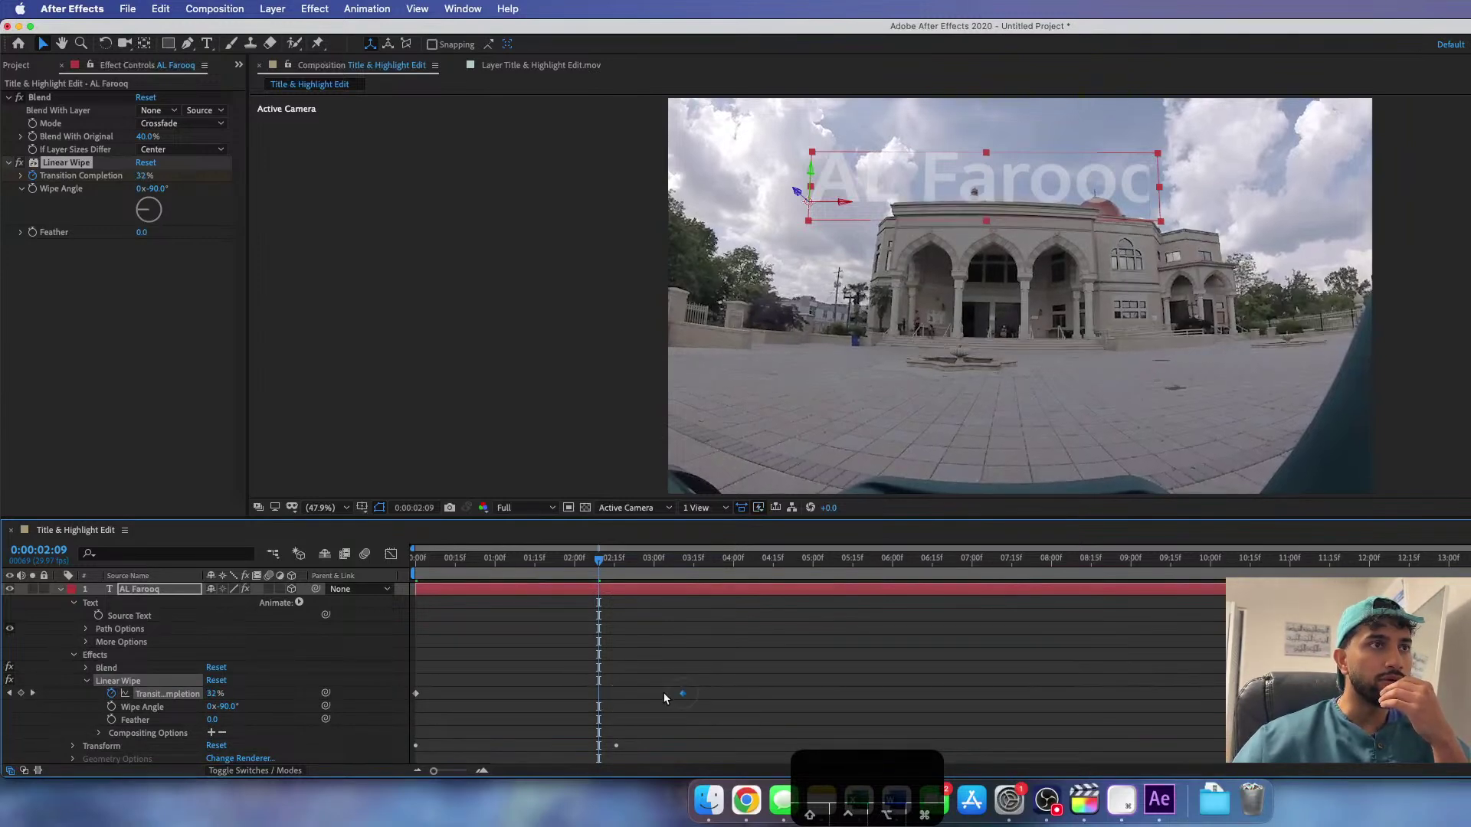
pyautogui.moveTo(423, 560); pyautogui.dragTo(392, 566)
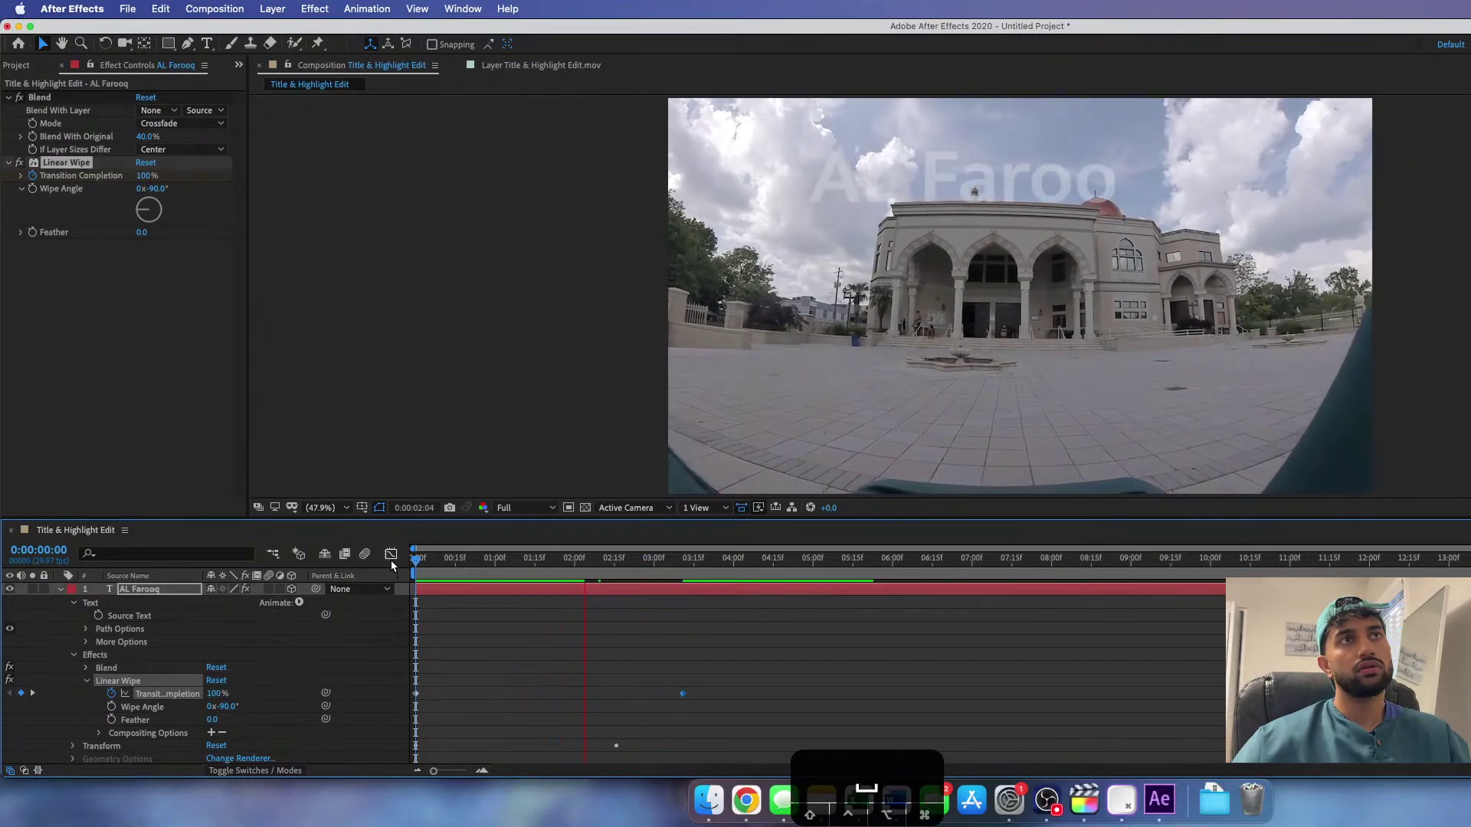
# - Replay the AL Farooq title's wipe reveal from the start of the composition and return to the first frame
pyautogui.press('space')
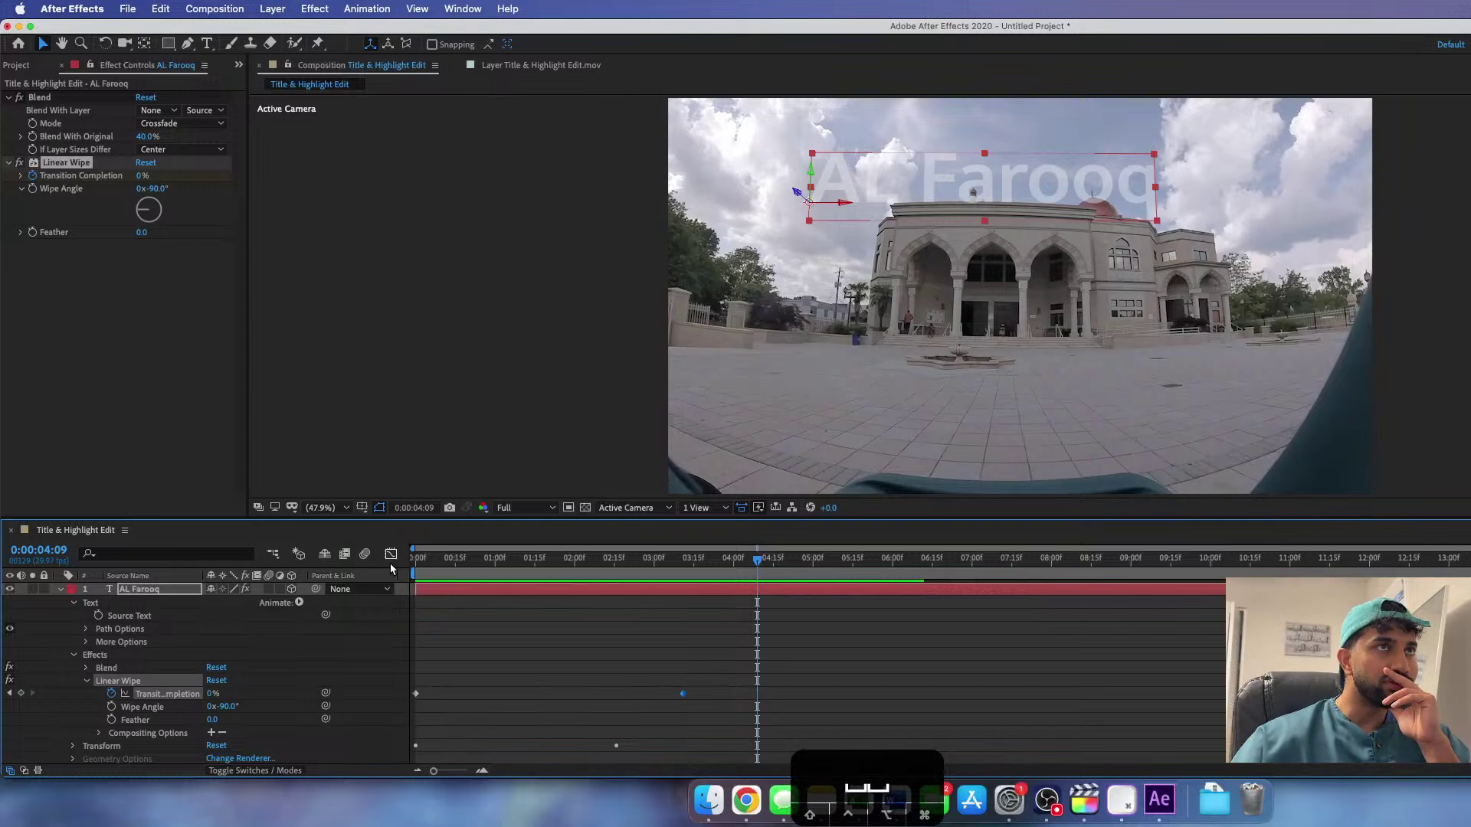
pyautogui.press('Home')
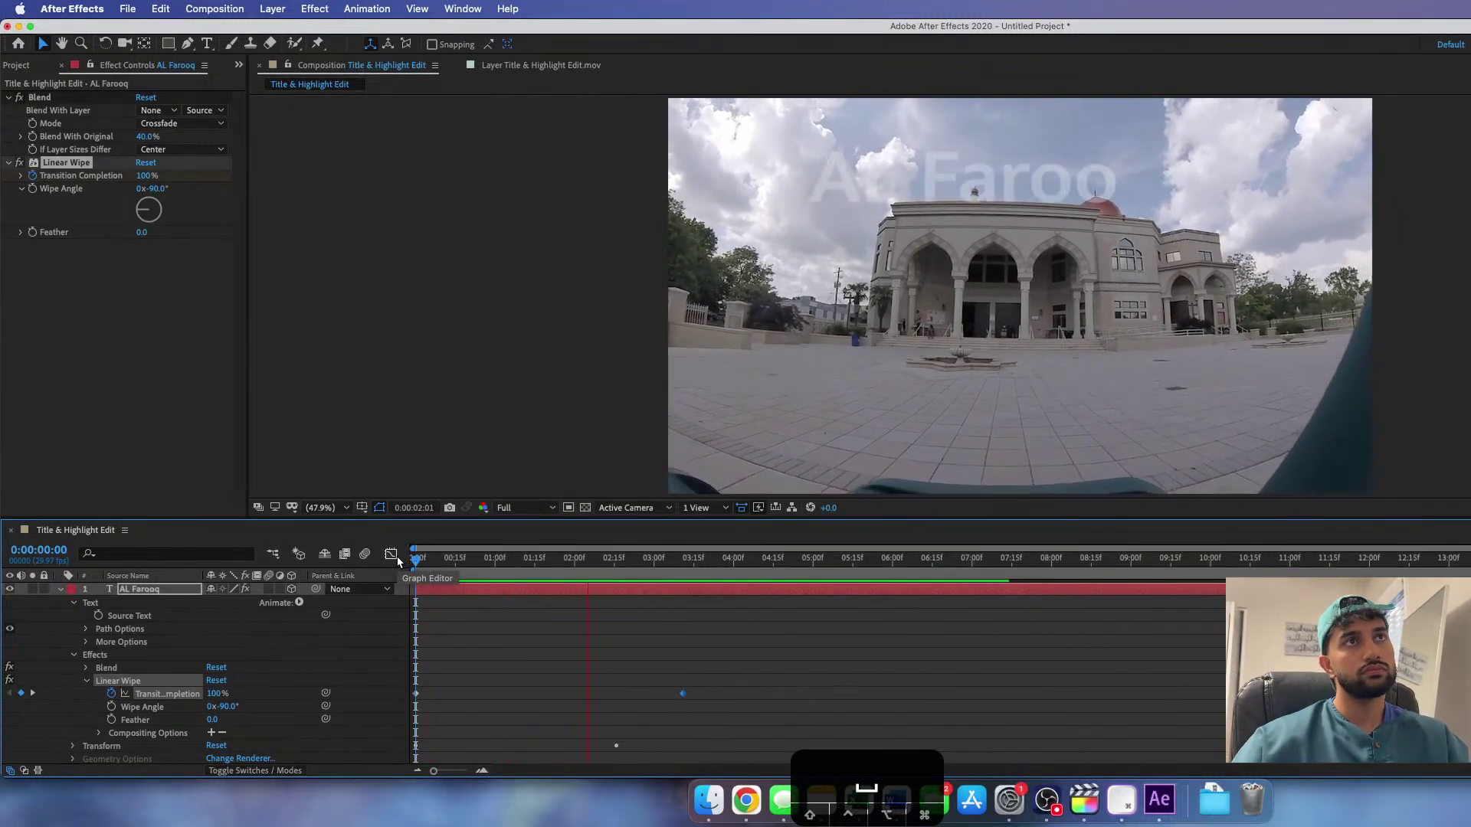
pyautogui.press('space')
pyautogui.press('Home')
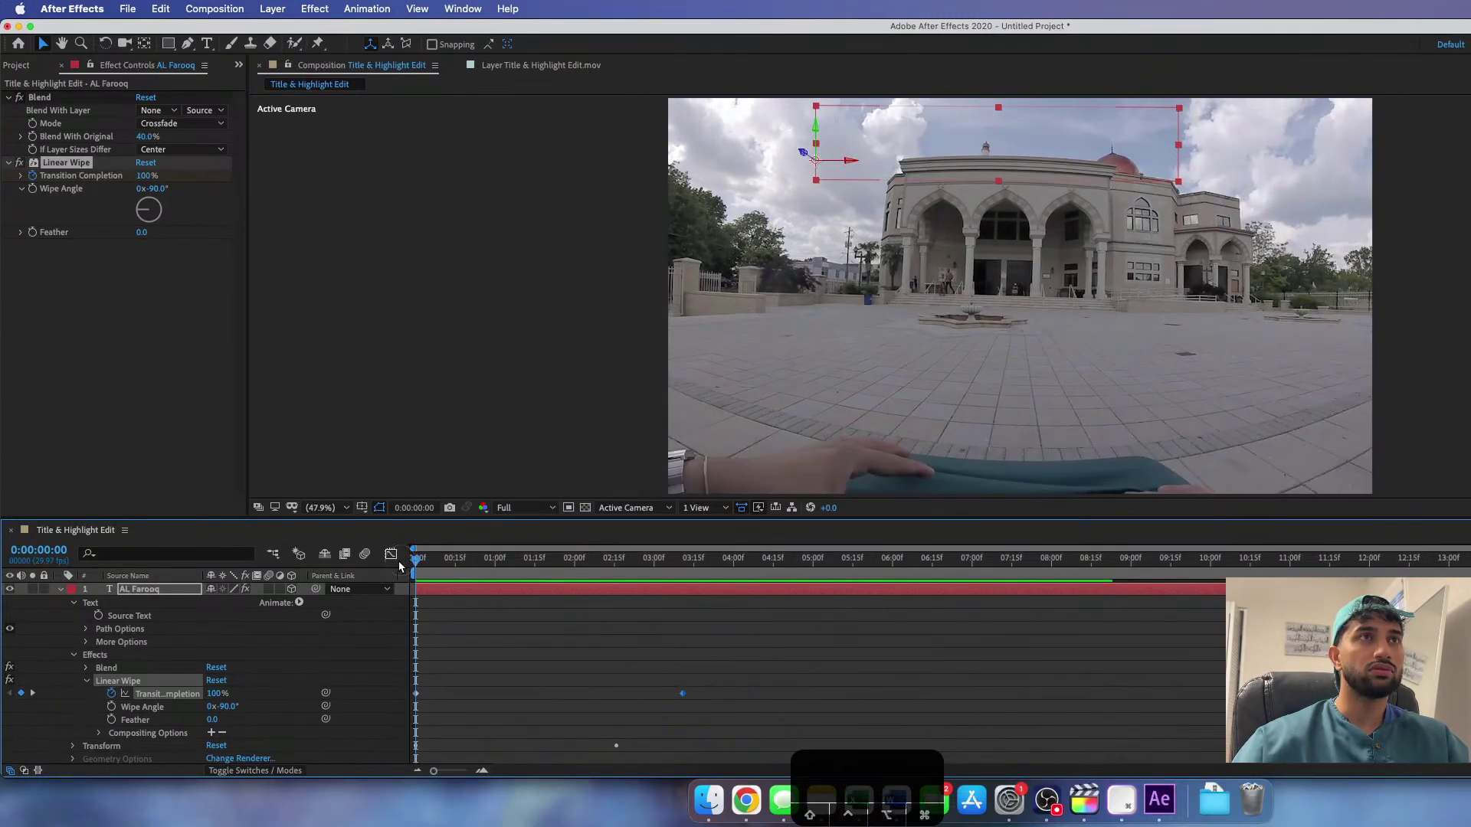
# - Raise the AL Farooq title slightly higher above the mosque roof and preview the reveal from the start
pyautogui.moveTo(817, 131); pyautogui.dragTo(816, 9)
pyautogui.press('space')
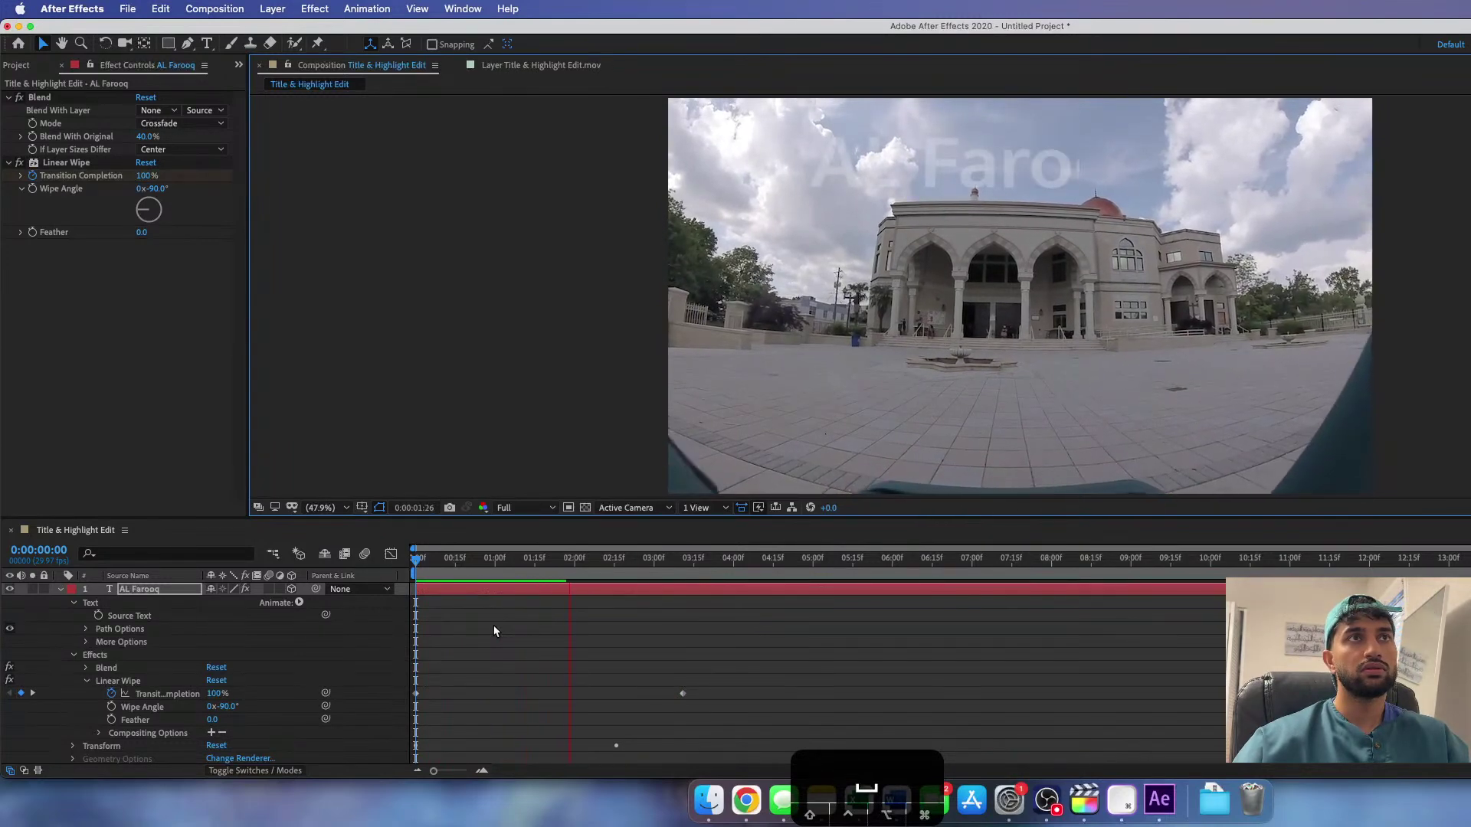
pyautogui.press('space')
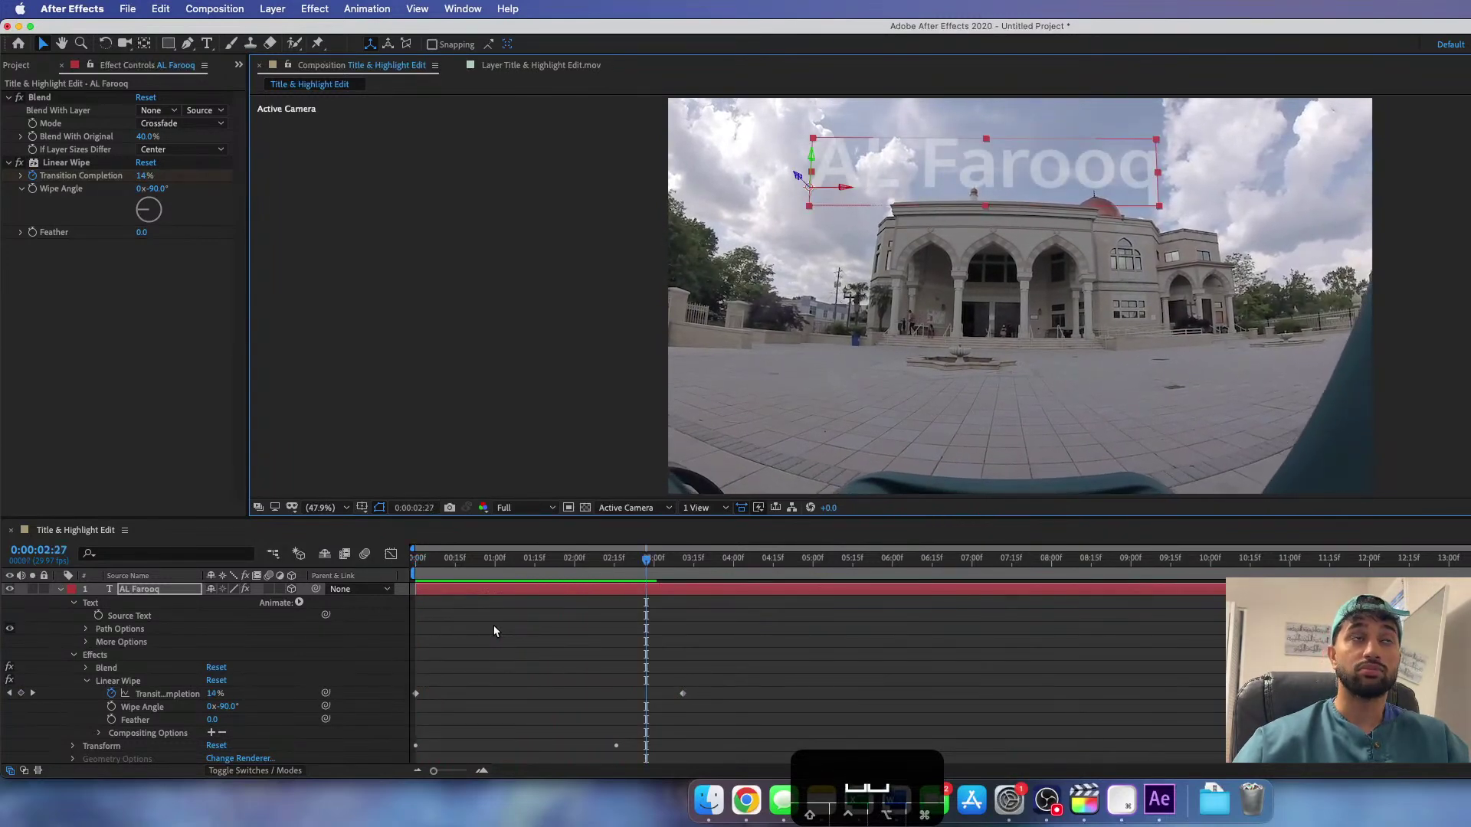
pyautogui.press('space')
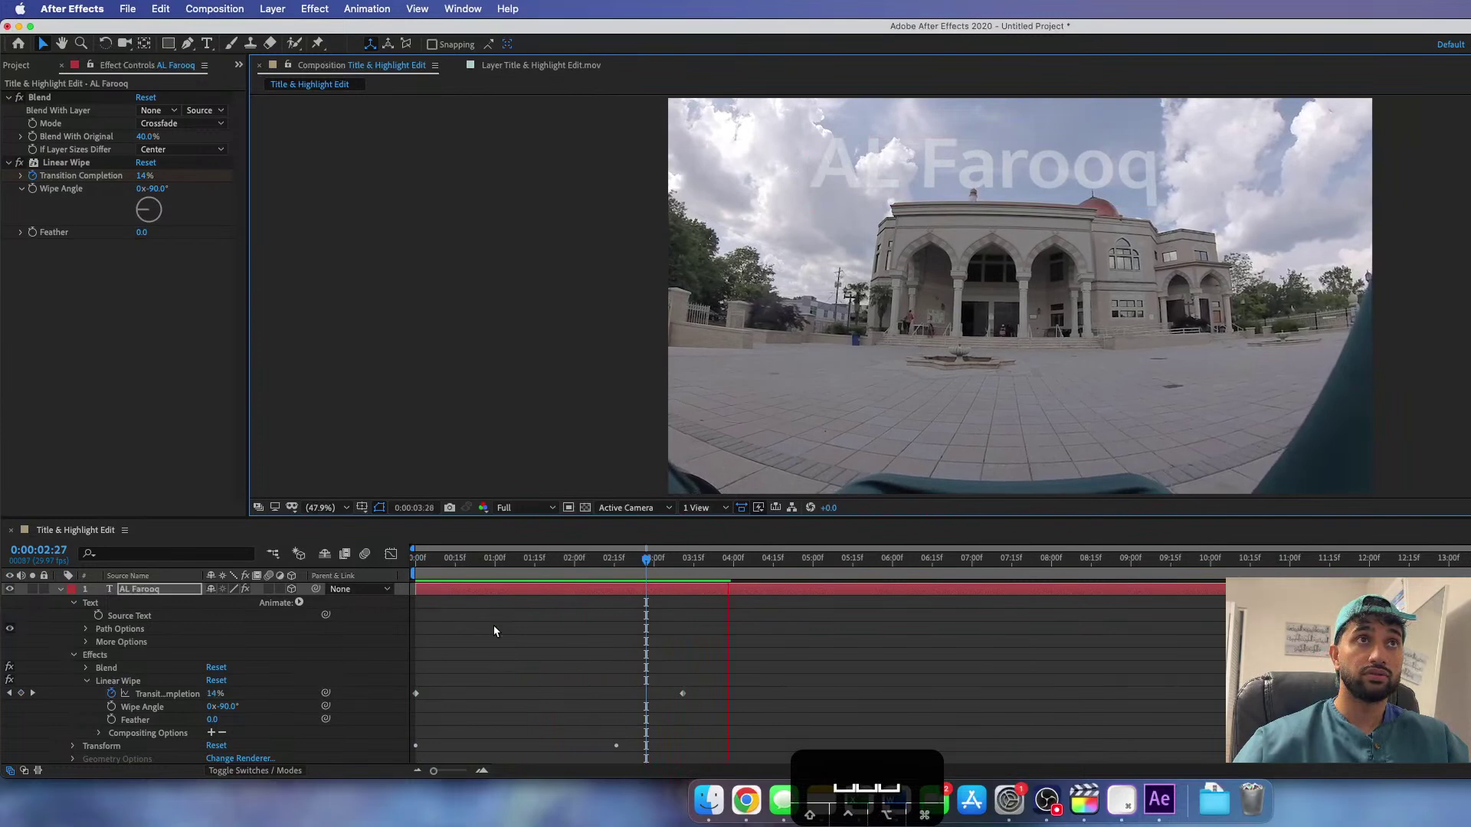
pyautogui.press('space')
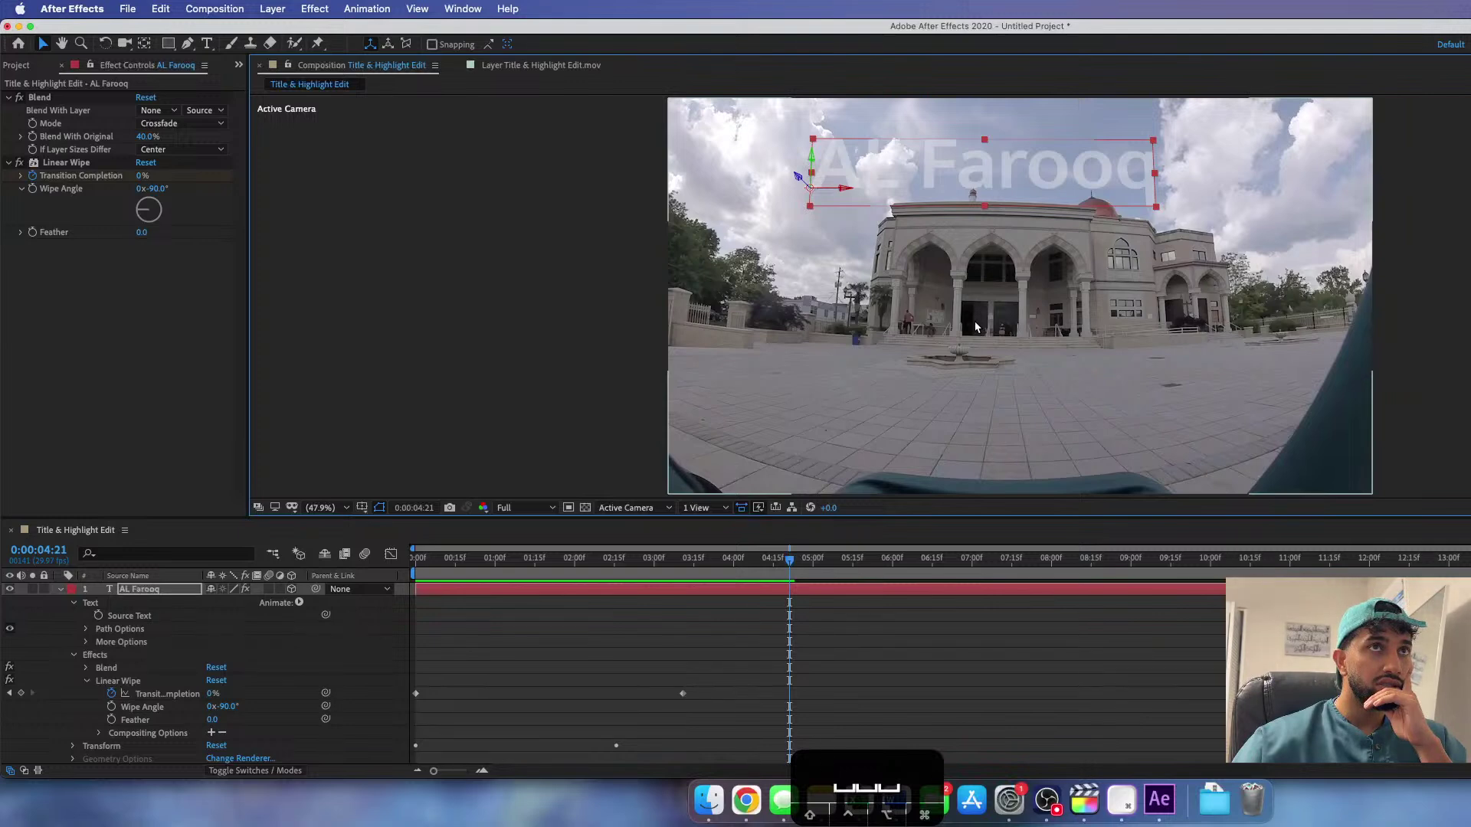
# - Collapse the AL Farooq layer's properties and nudge the title down by six small increments
pyautogui.click(61, 589)
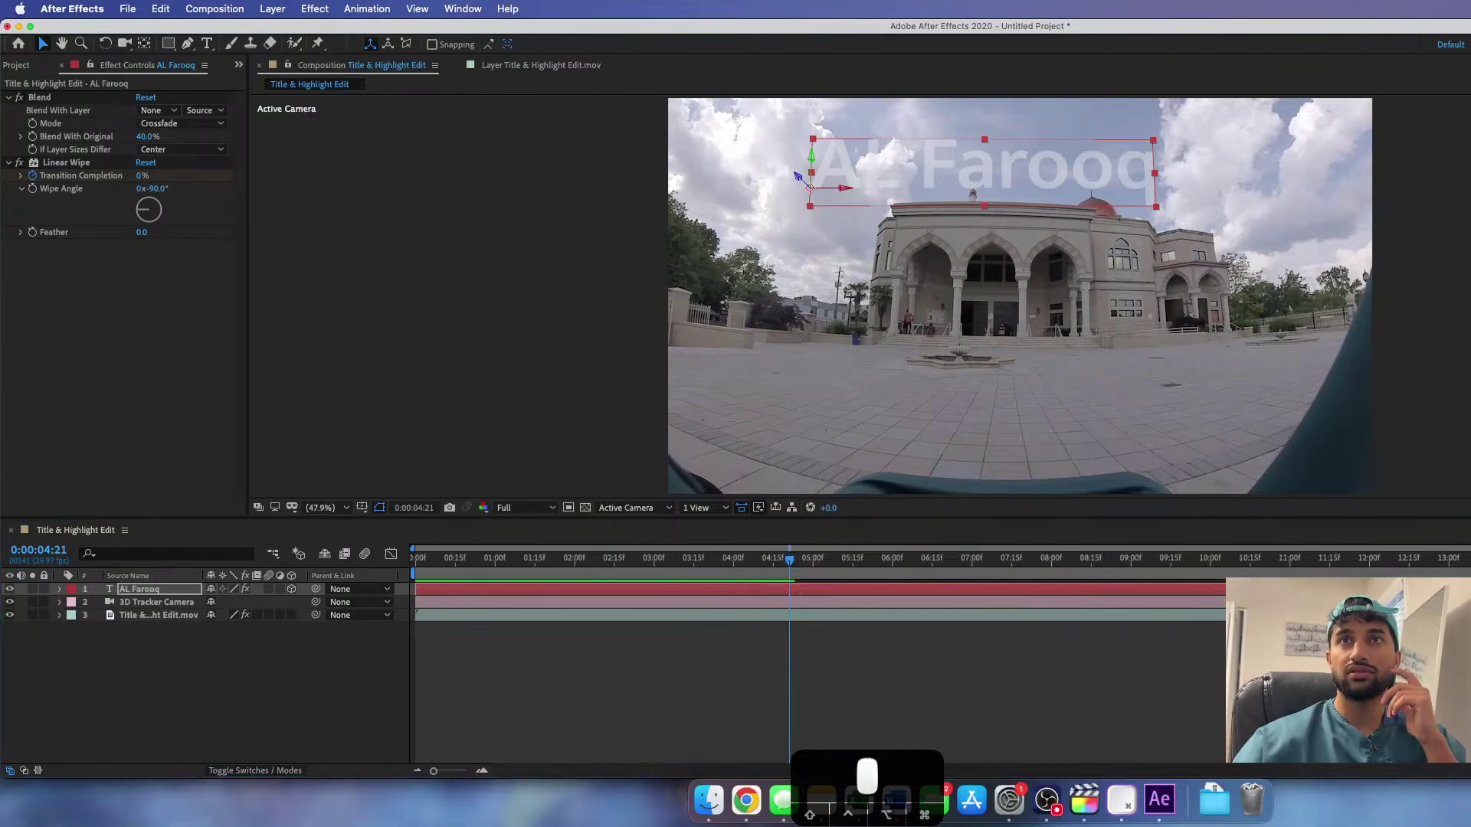
pyautogui.press('Down')
pyautogui.press('Down')
pyautogui.press('Down')
pyautogui.press('Down')
pyautogui.press('Down')
pyautogui.press('Down')
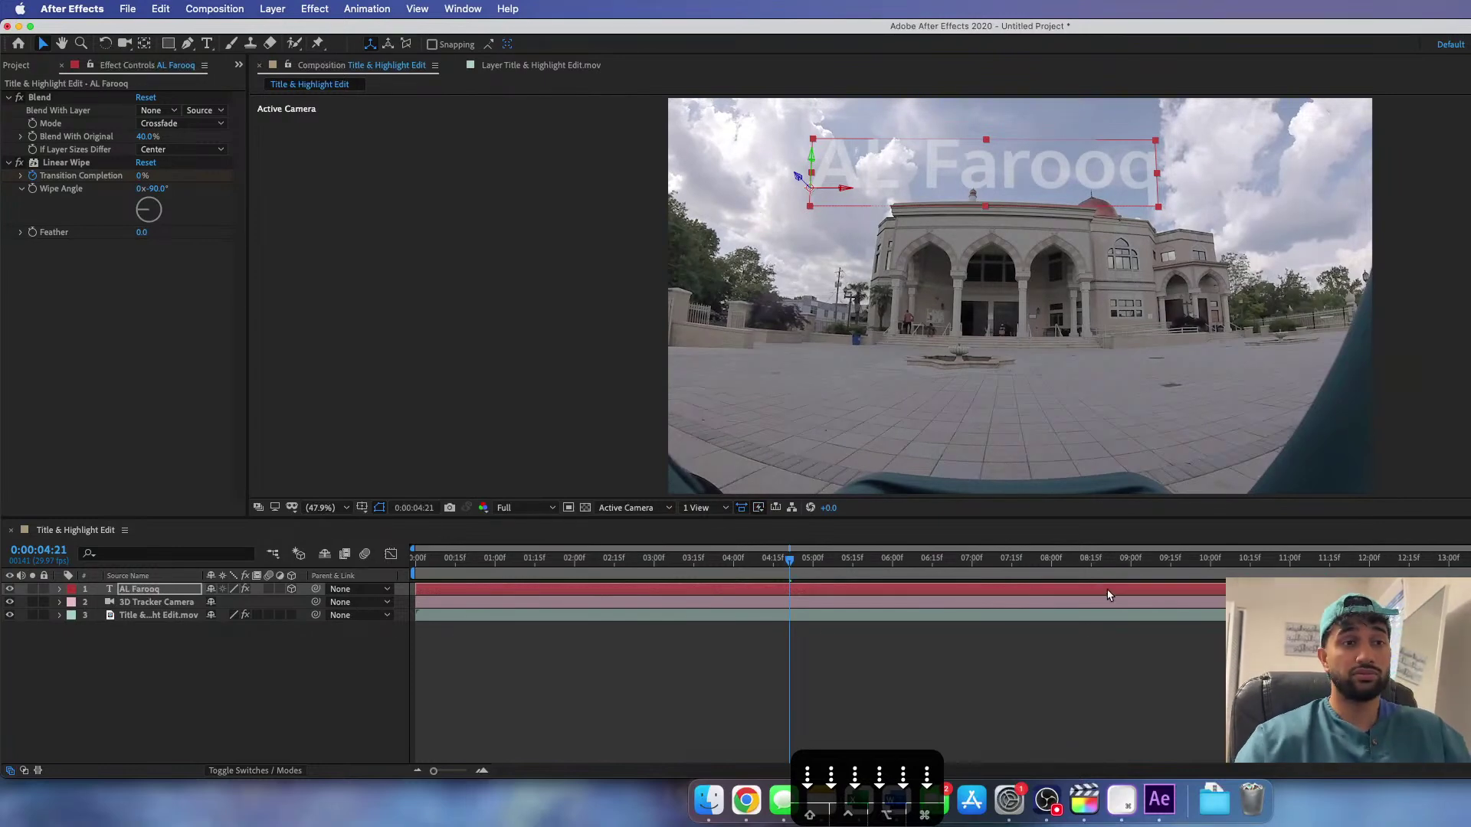
# - Switch to Google Fonts in Chrome, return from the Mukta page to the font list and examine the filter categories
pyautogui.click(753, 796)
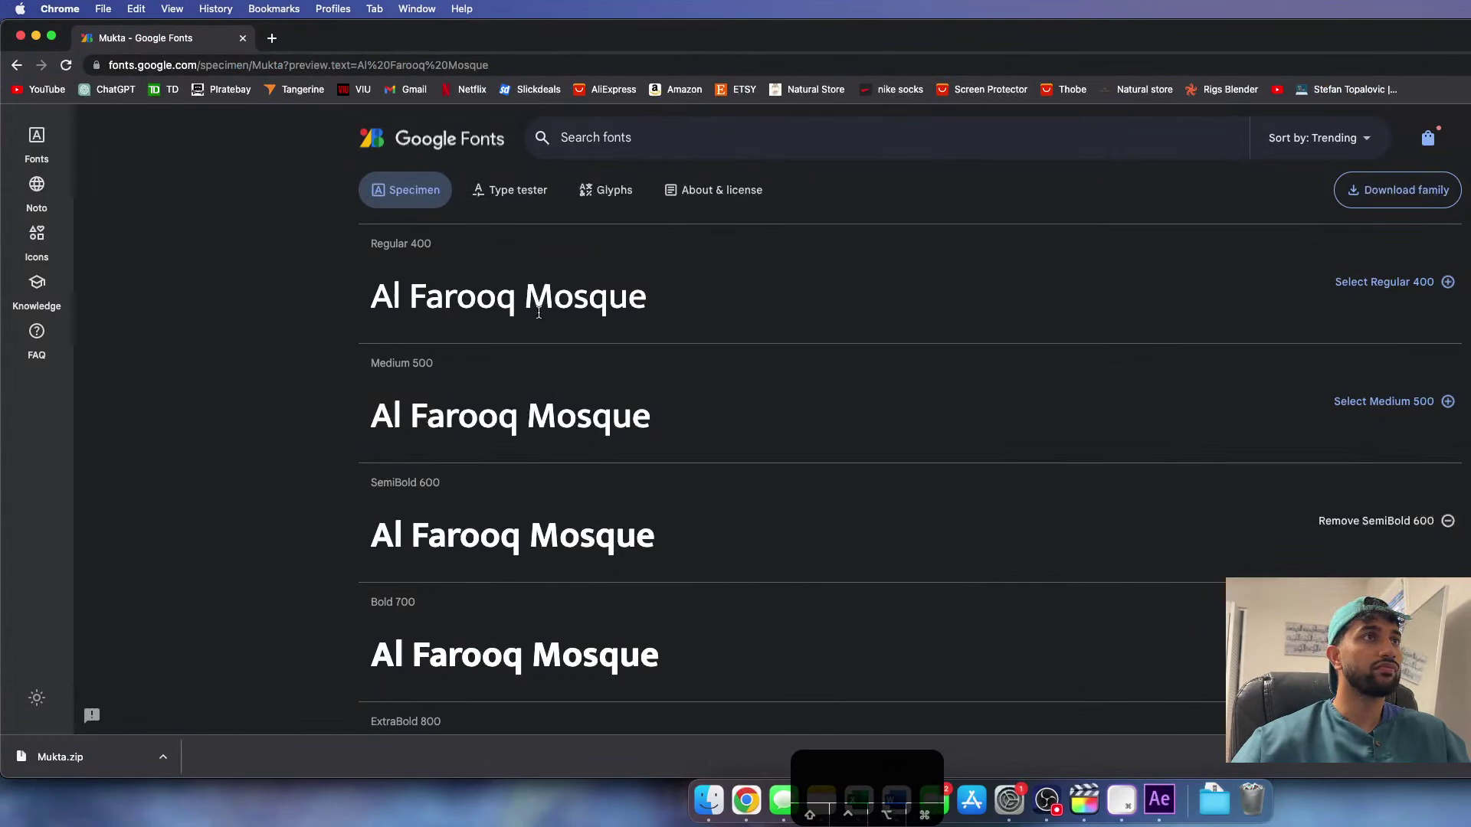
pyautogui.scroll(7, 538, 307)
pyautogui.press('super+bracketleft')
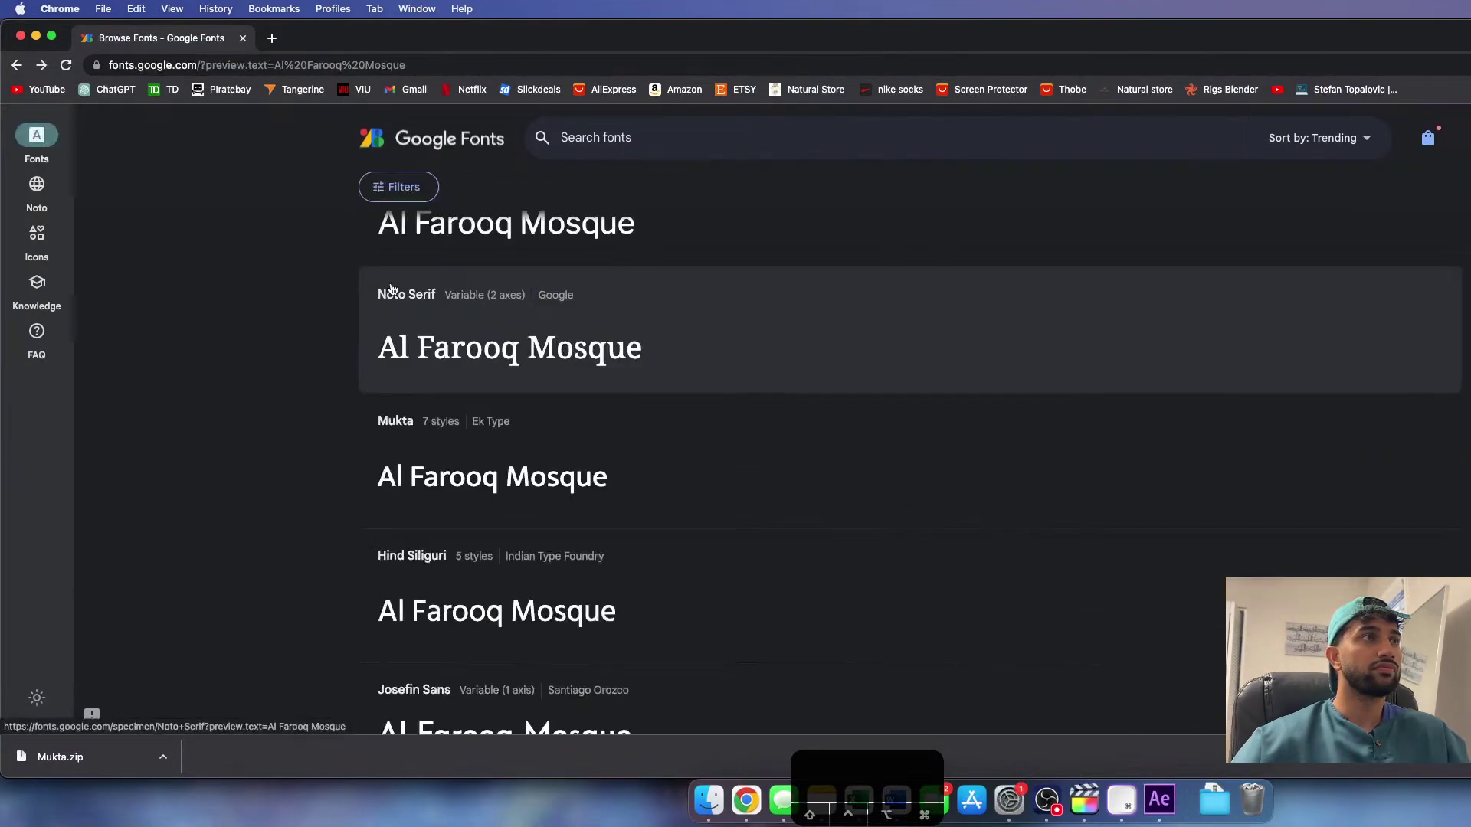
pyautogui.scroll(-20, 477, 418)
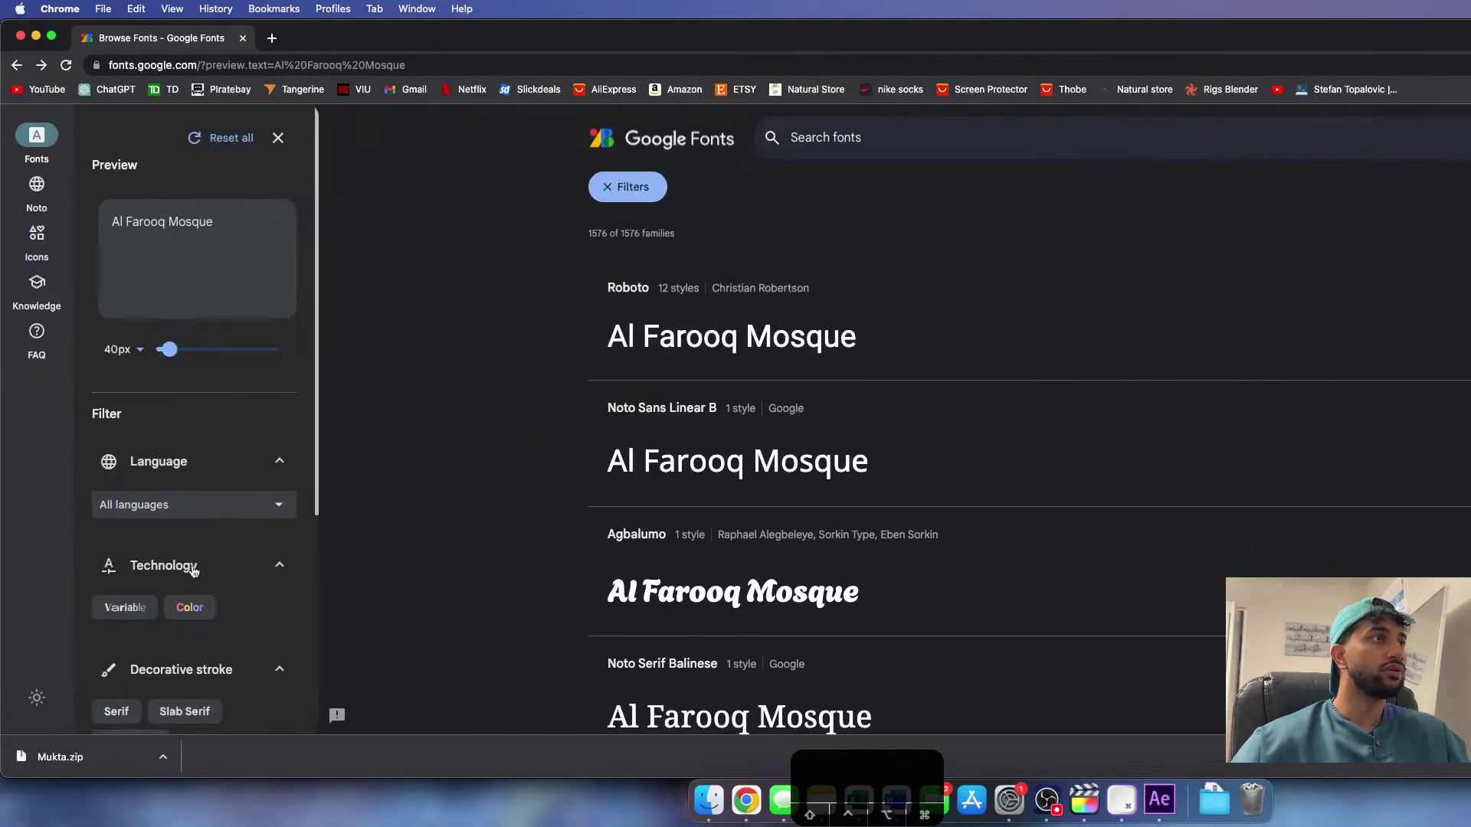
pyautogui.scroll(-5, 191, 564)
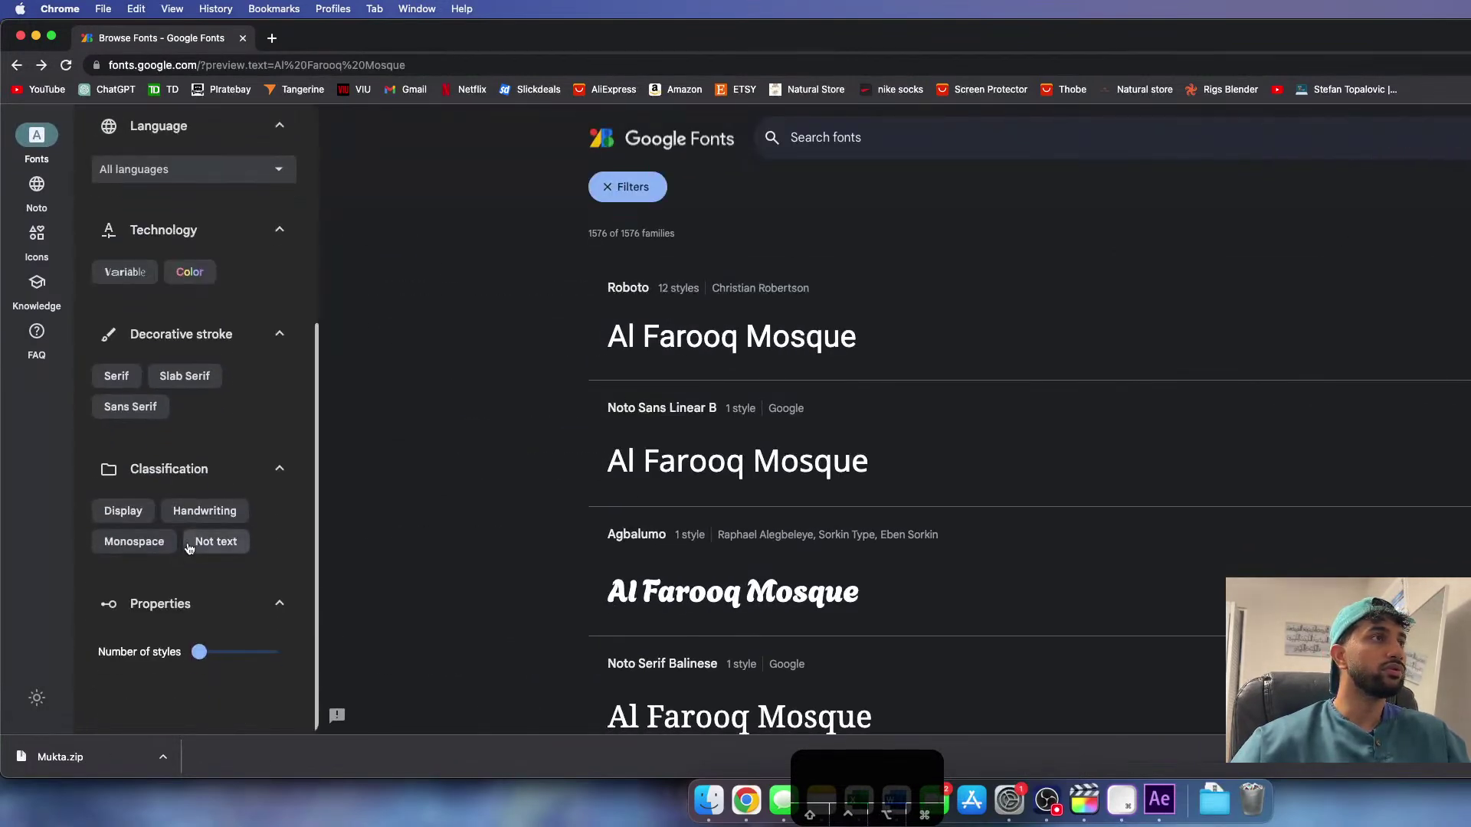
pyautogui.scroll(-4, 187, 544)
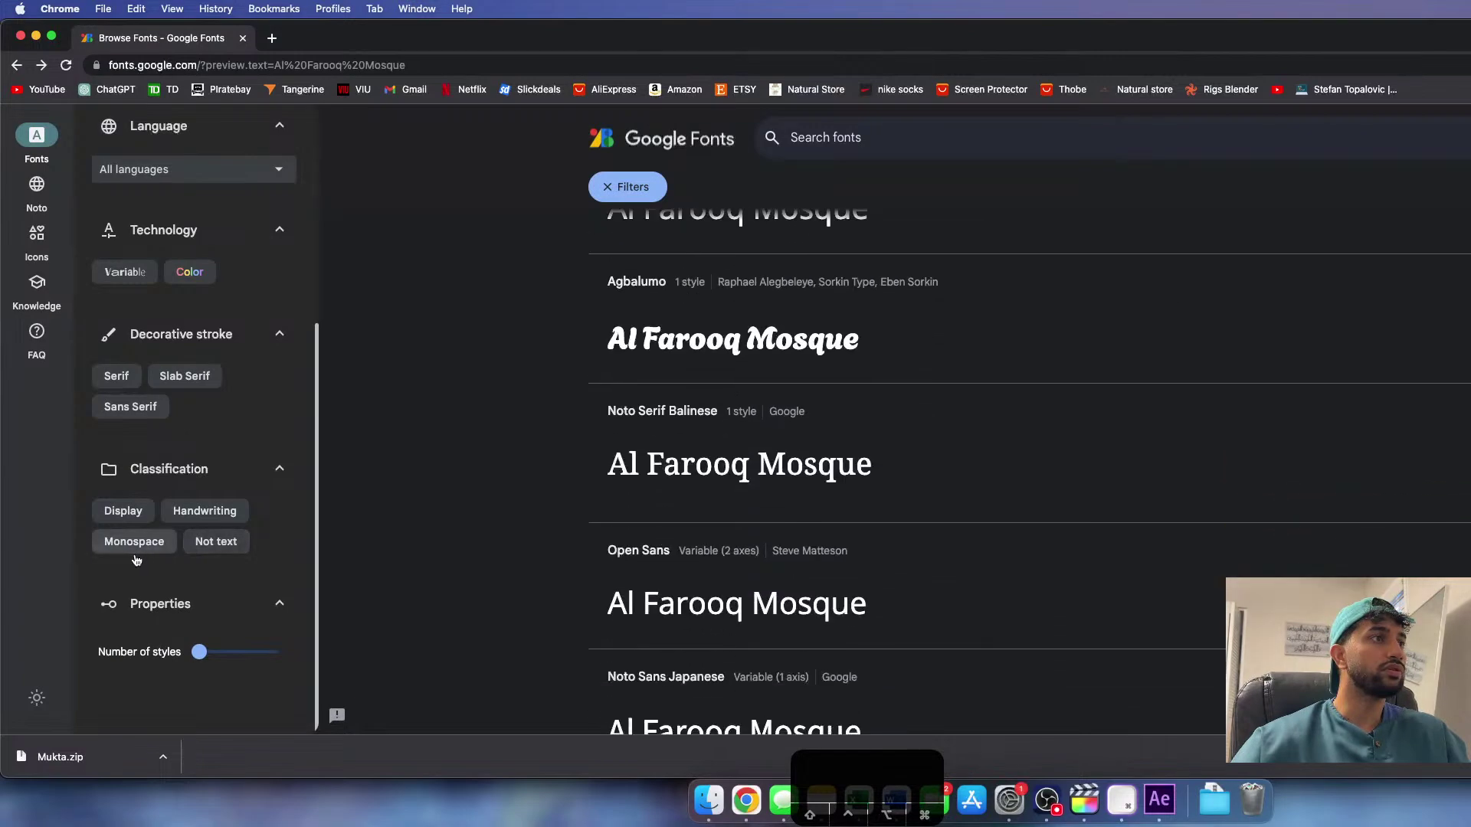
pyautogui.click(277, 470)
pyautogui.click(278, 470)
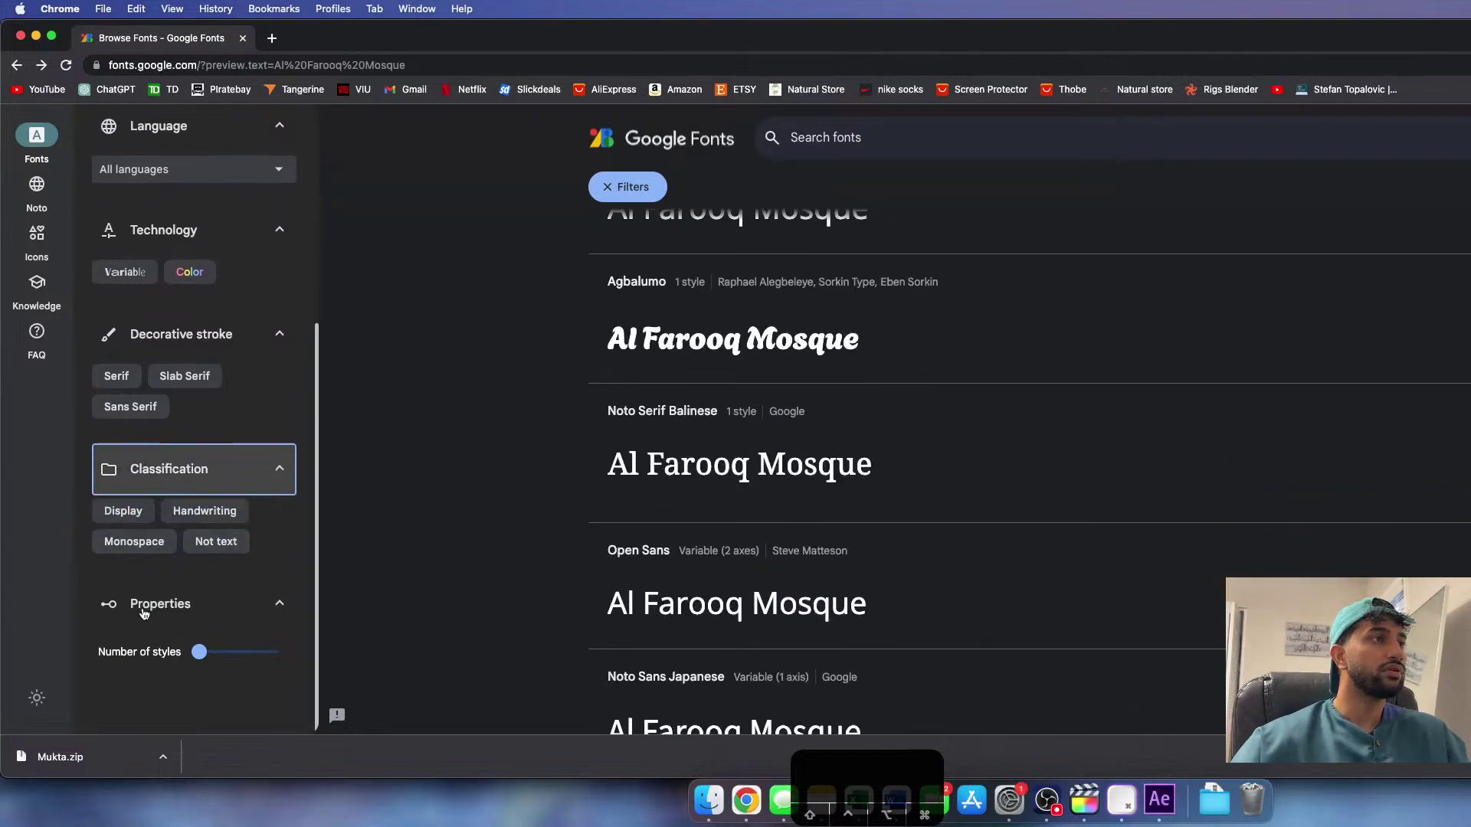
# - Browse the Material Symbols icons on Google Fonts and return to the font list
pyautogui.click(43, 249)
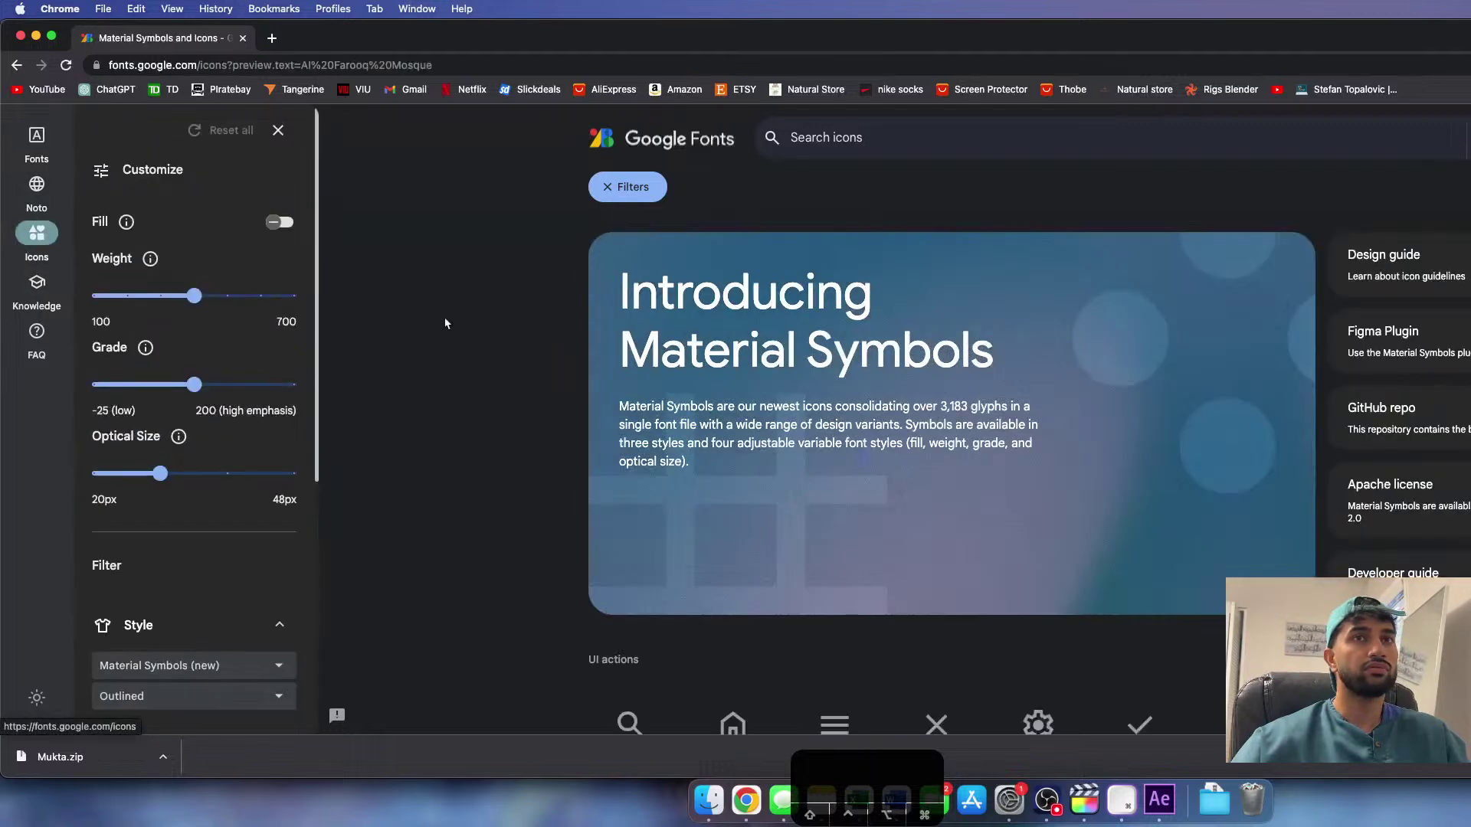
pyautogui.scroll(-10, 525, 412)
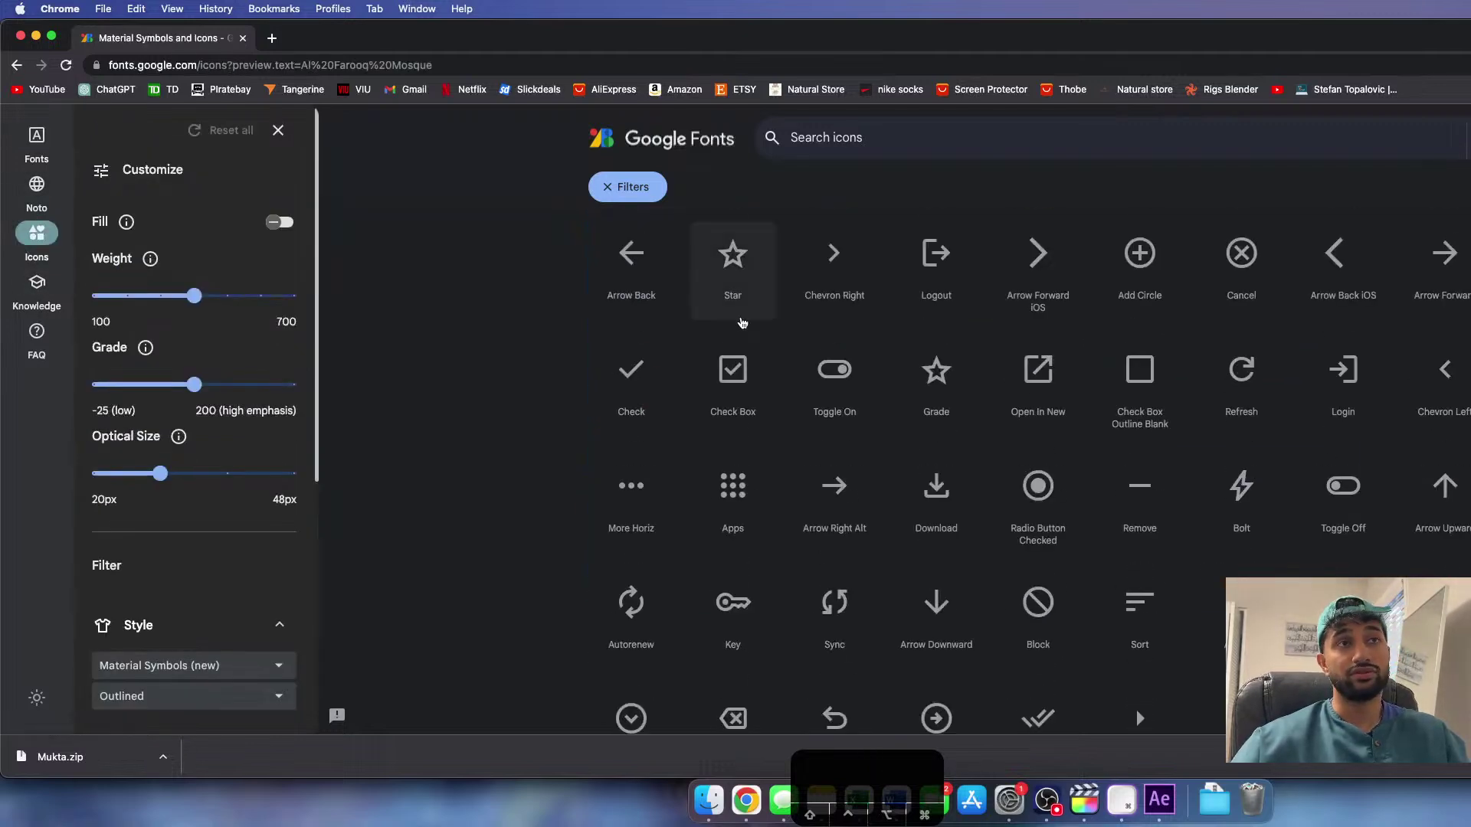
pyautogui.scroll(-3, 1172, 388)
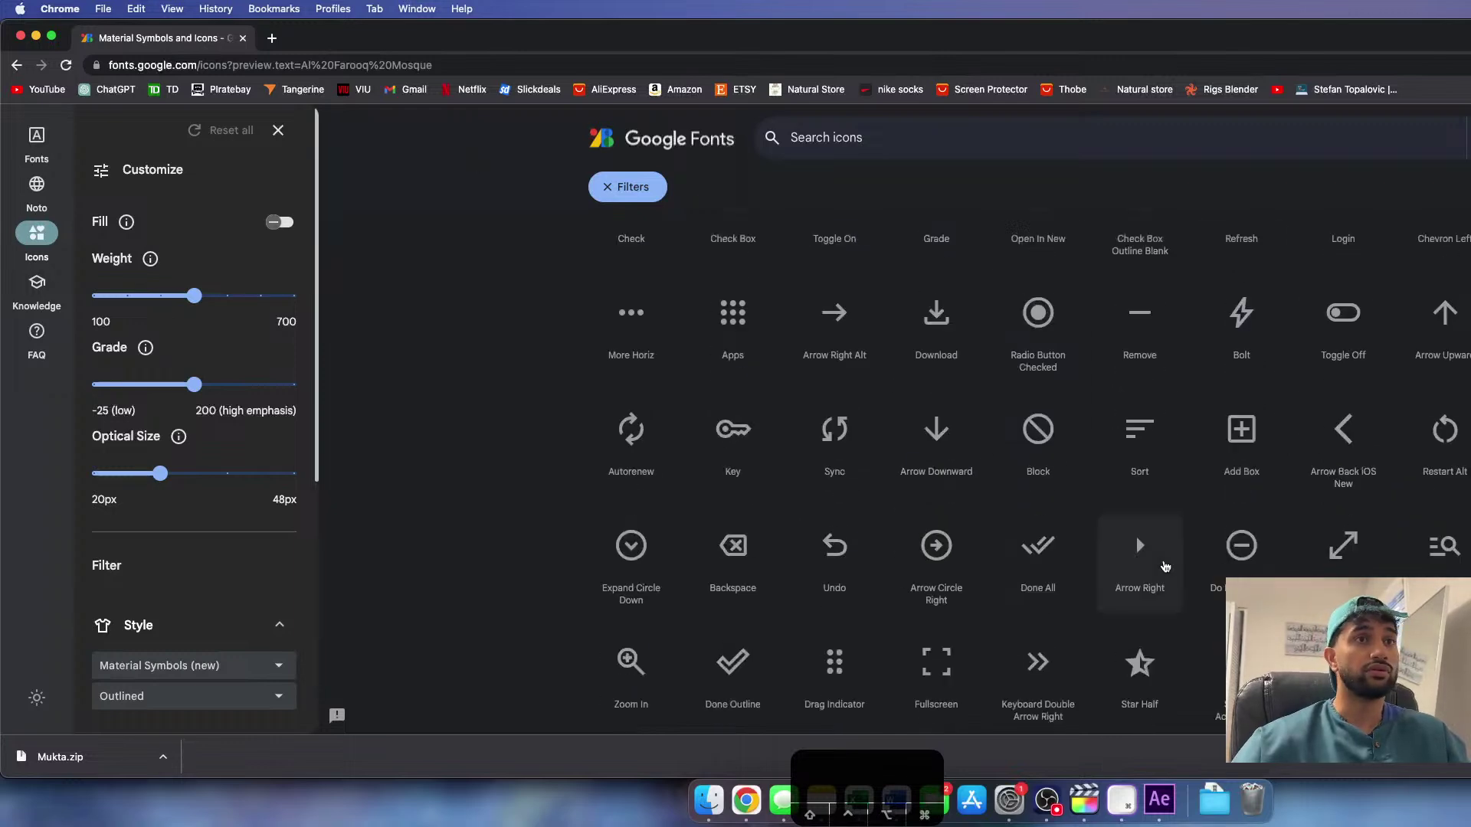
pyautogui.scroll(15, 657, 518)
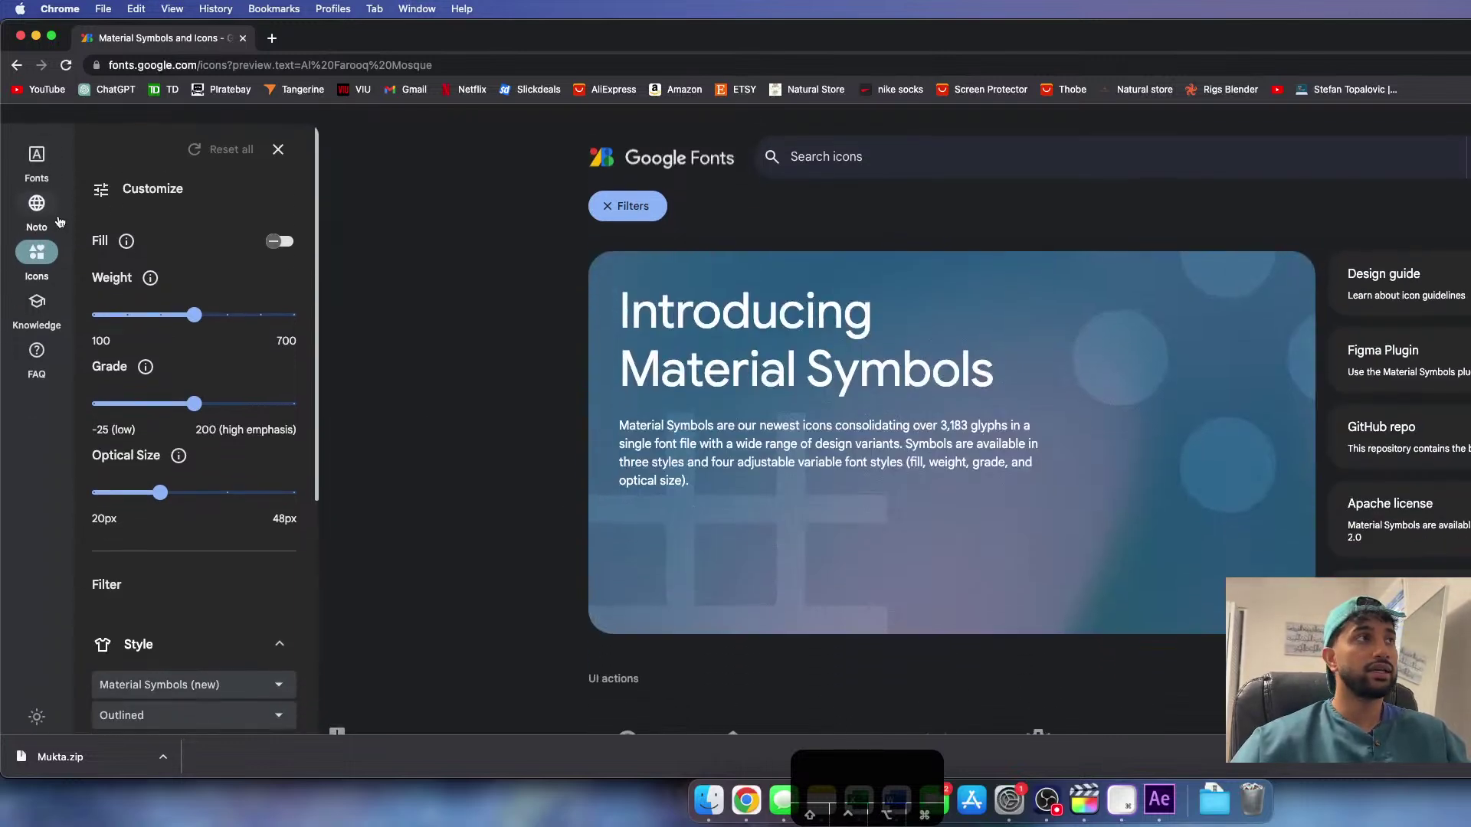
pyautogui.click(36, 134)
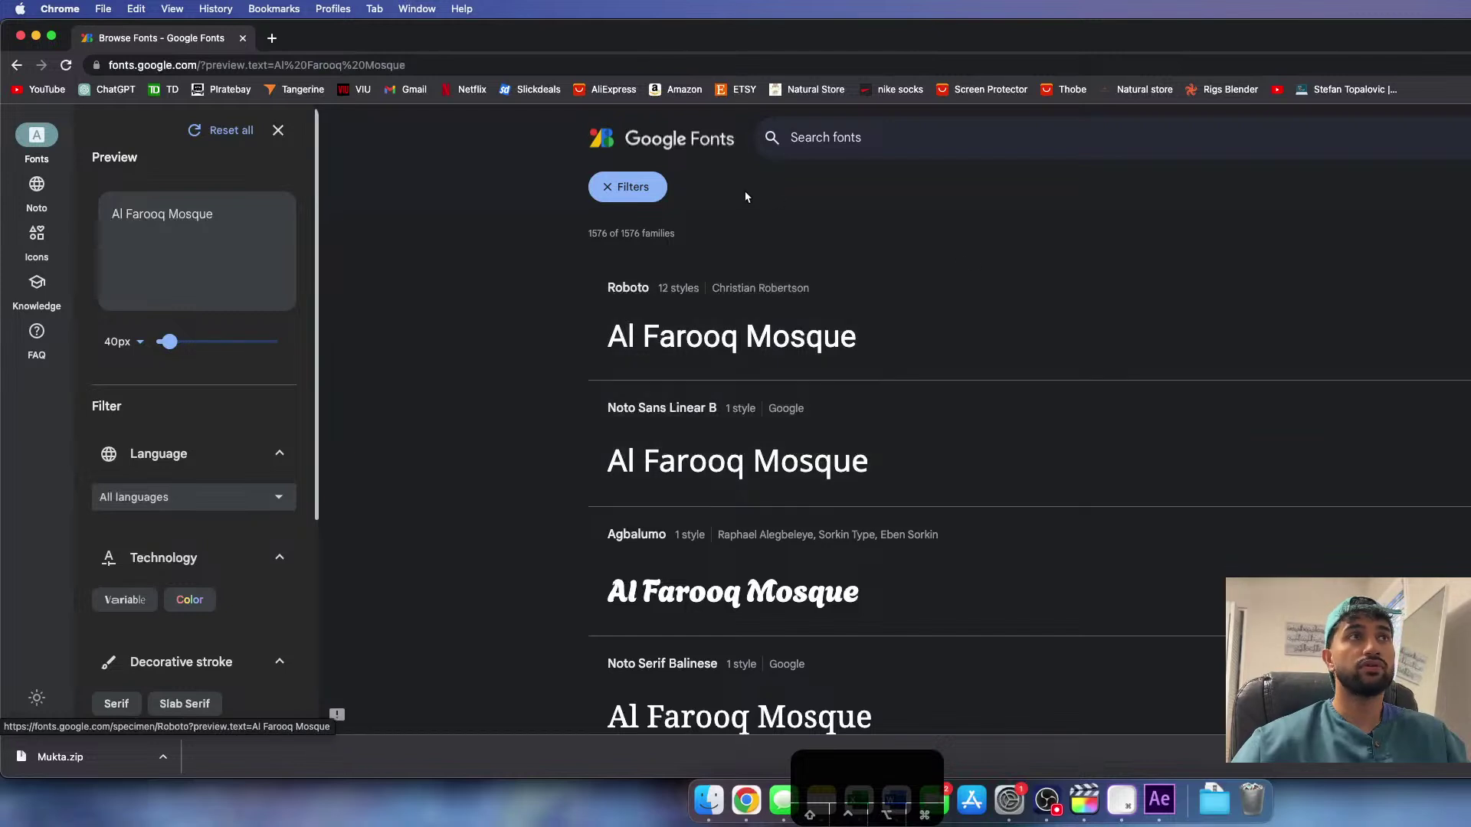
# - Hide the filters and sort the font list by Most popular
pyautogui.click(635, 188)
pyautogui.click(1429, 138)
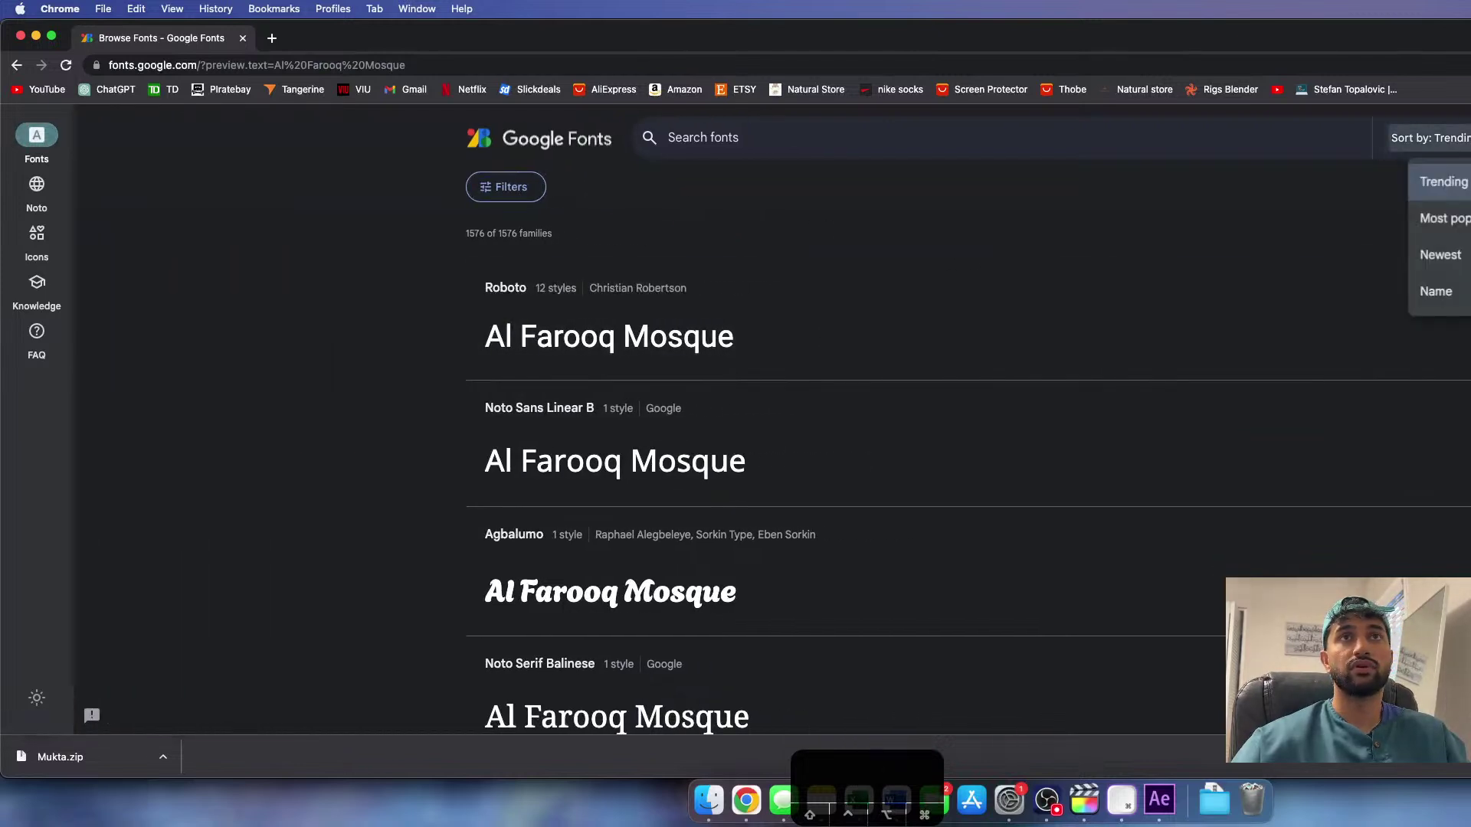
pyautogui.click(1438, 218)
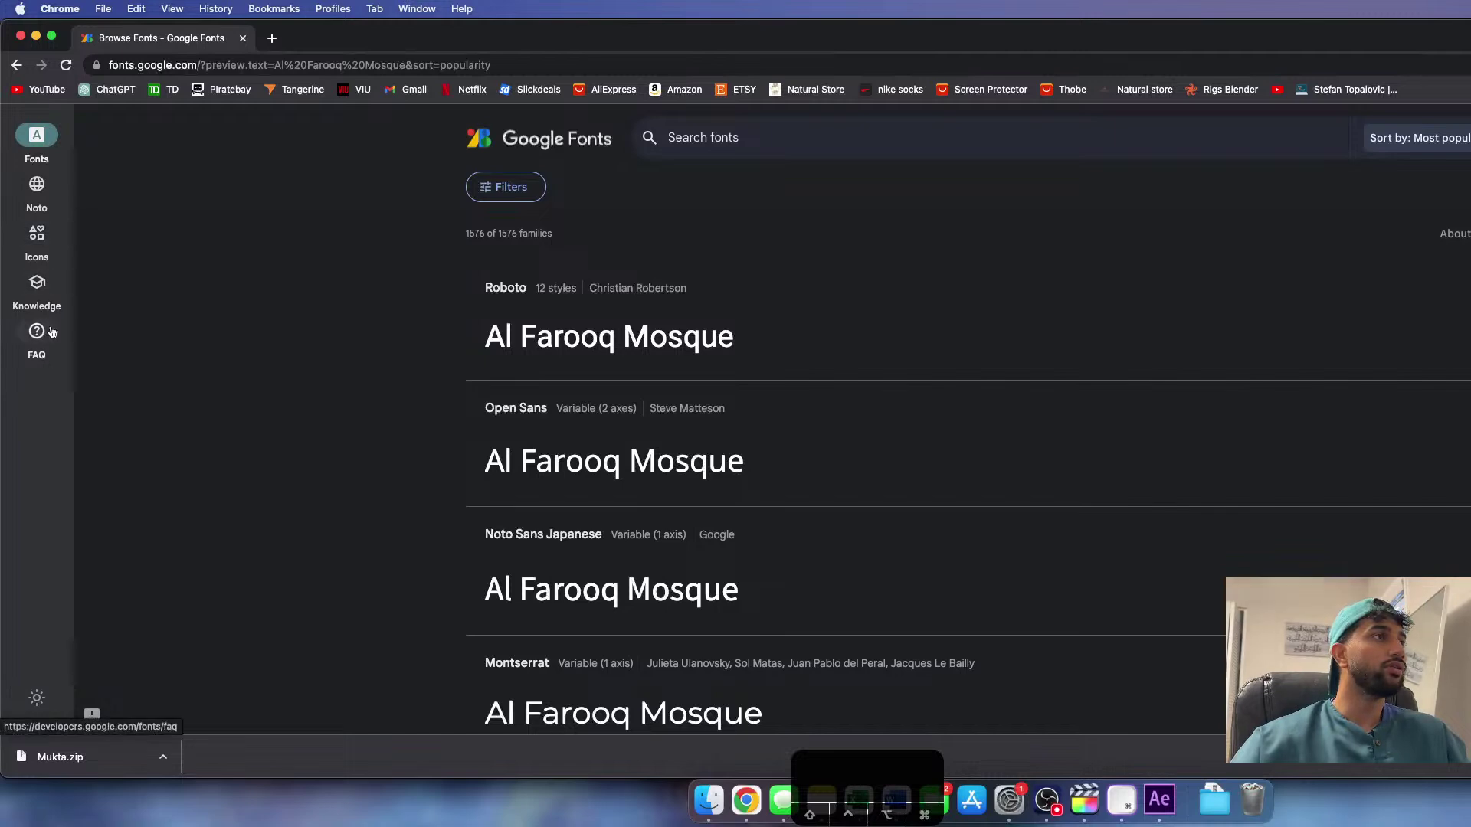
pyautogui.scroll(3, 1032, 545)
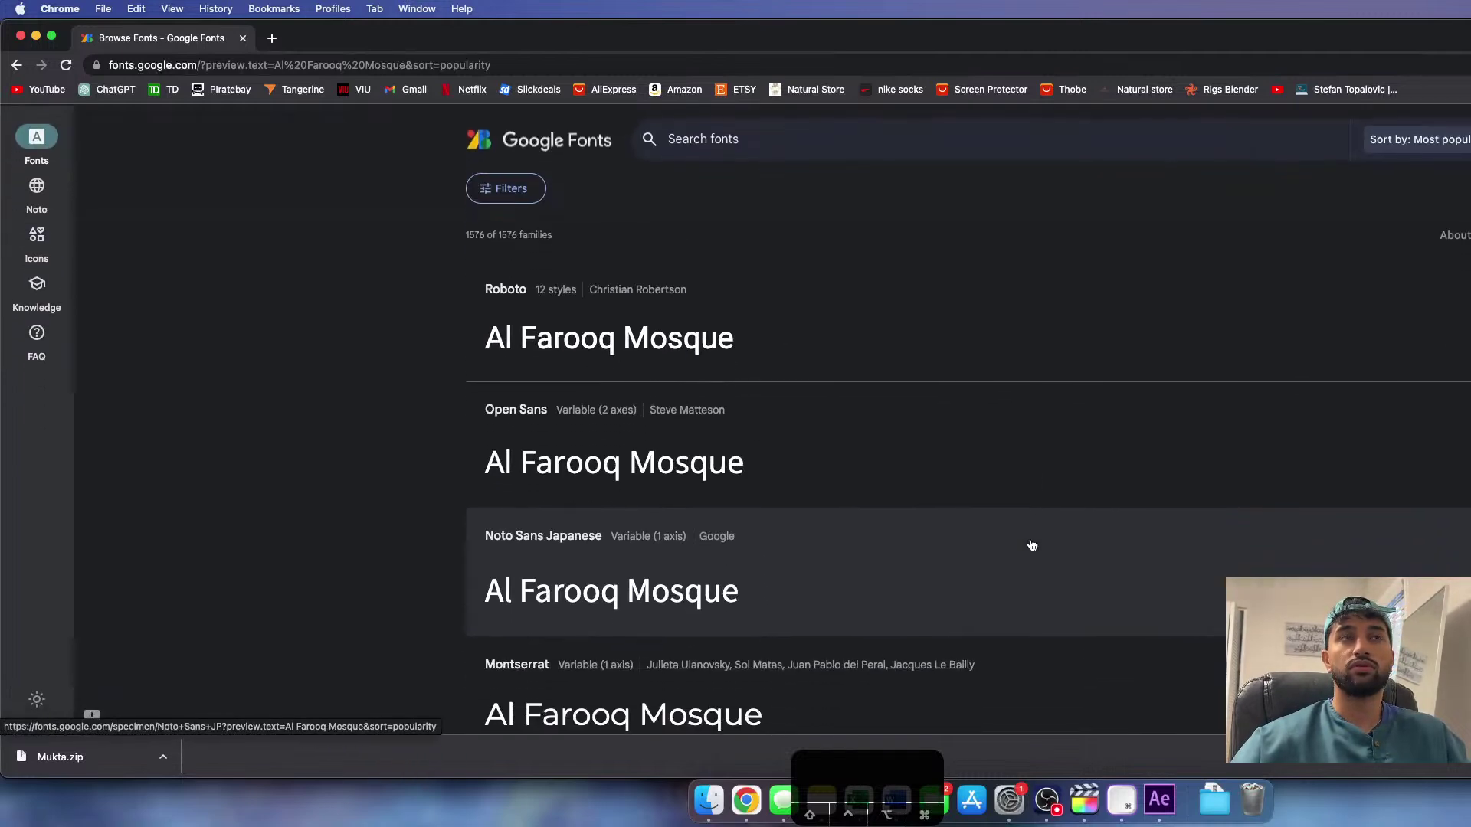
# - Search Google Fonts for "cloud"
pyautogui.click(763, 140)
pyautogui.write('cloud')
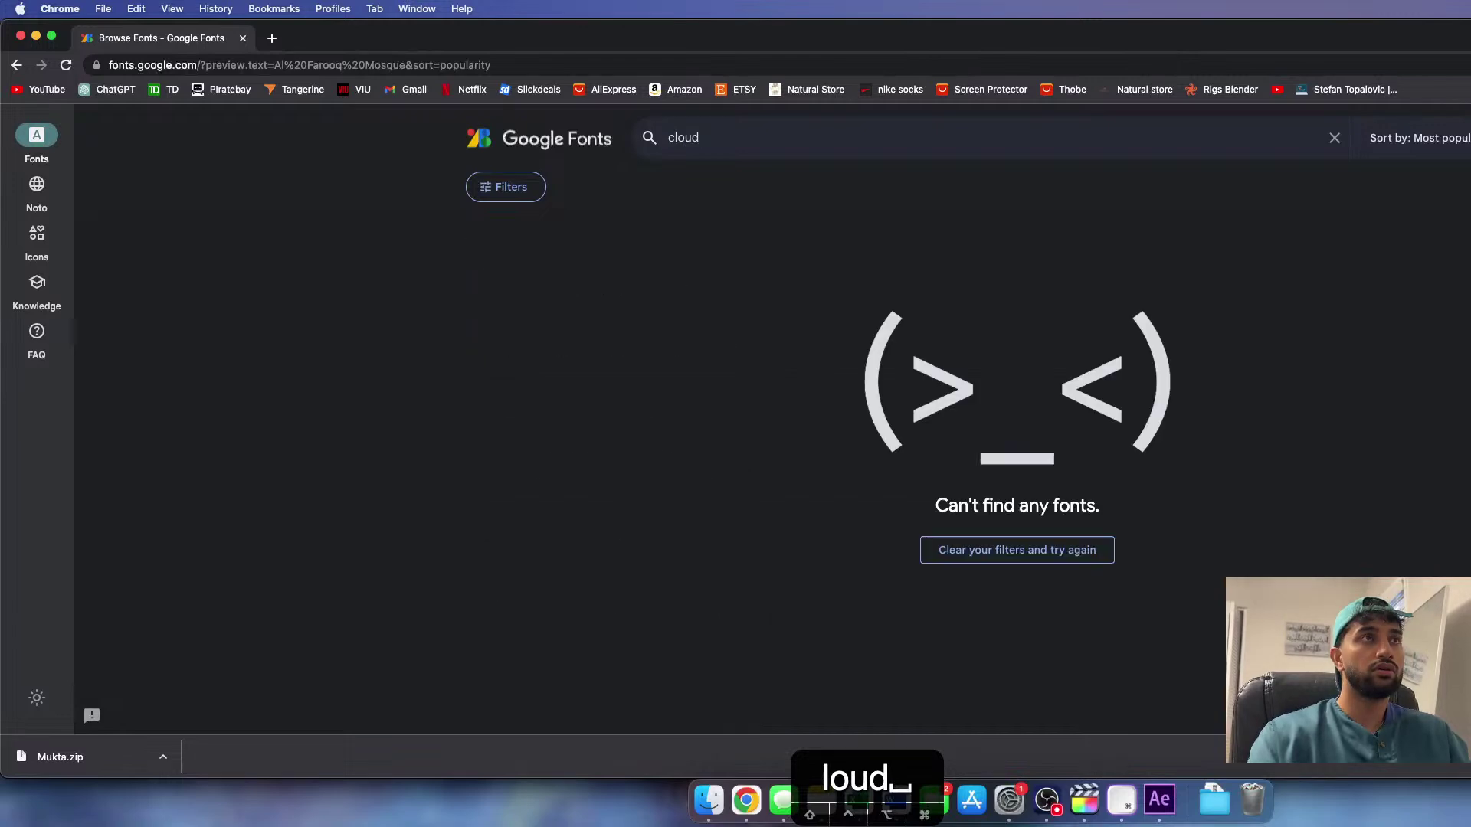
pyautogui.press('Return')
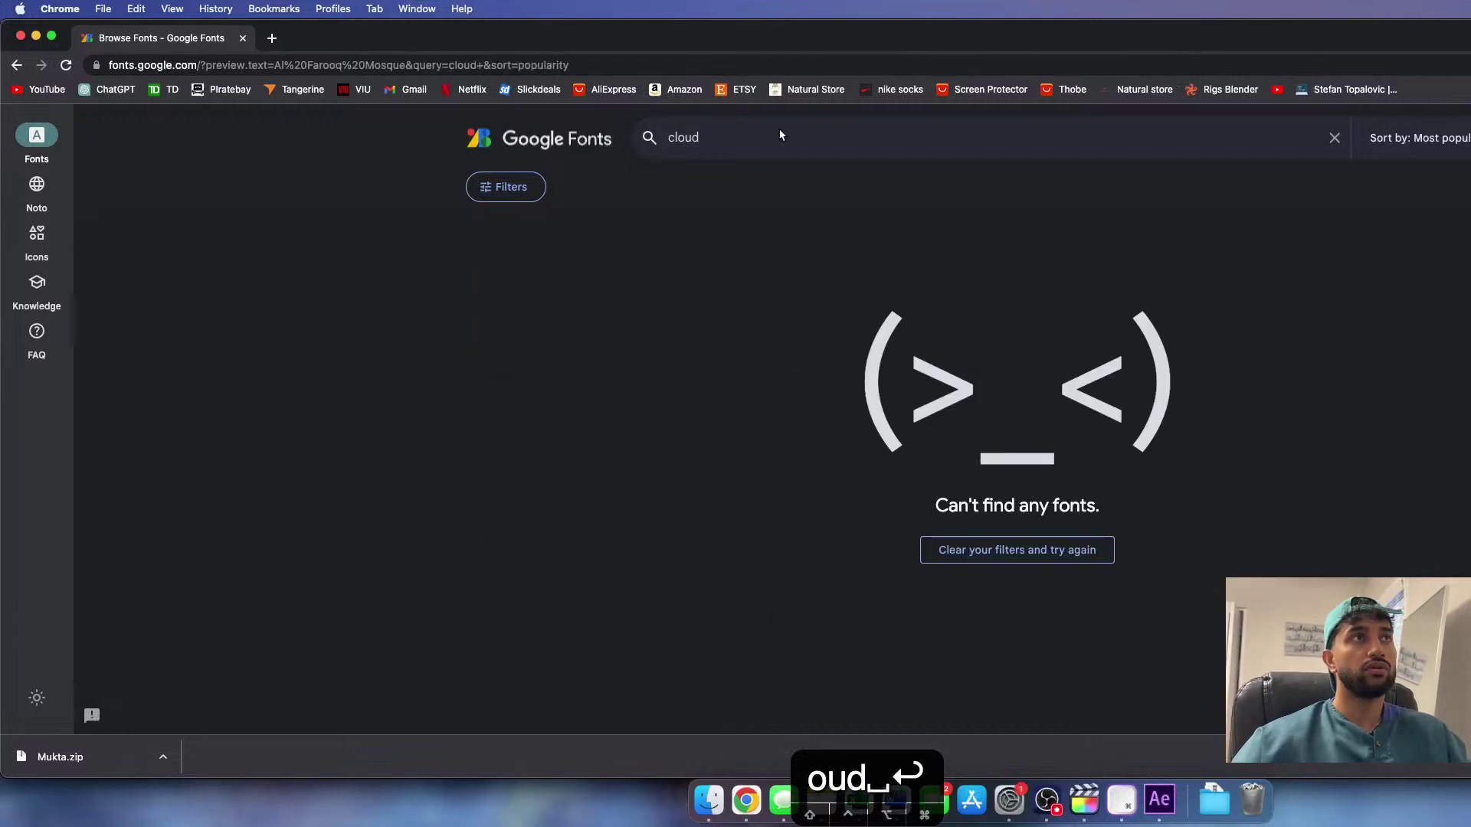
# - Search the web for "cloud fonts" in a new browser tab and open the Cloud Font Adobe result
pyautogui.click(272, 39)
pyautogui.write('clo')
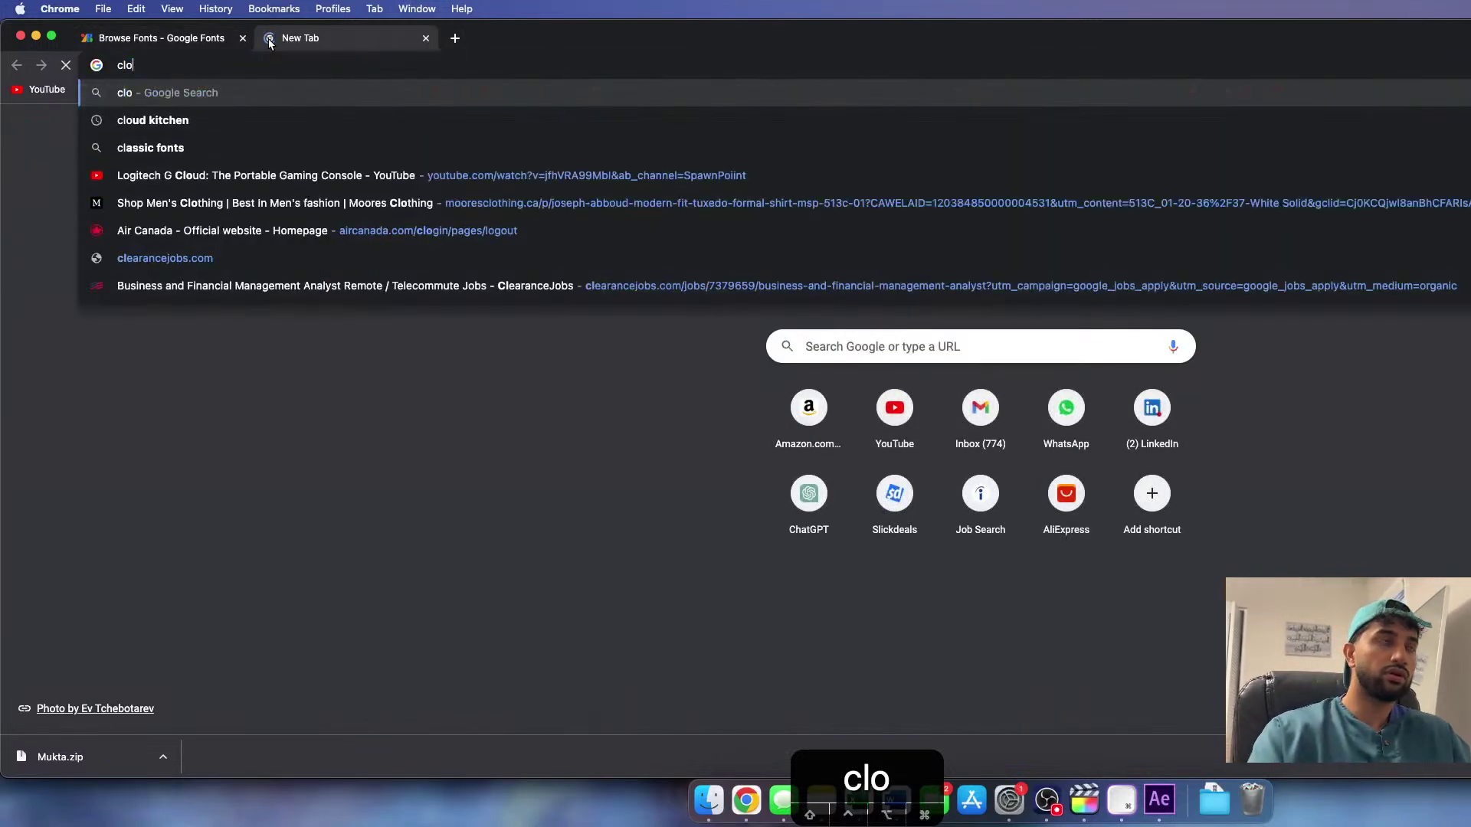
pyautogui.write('ud fonts')
pyautogui.press('Return')
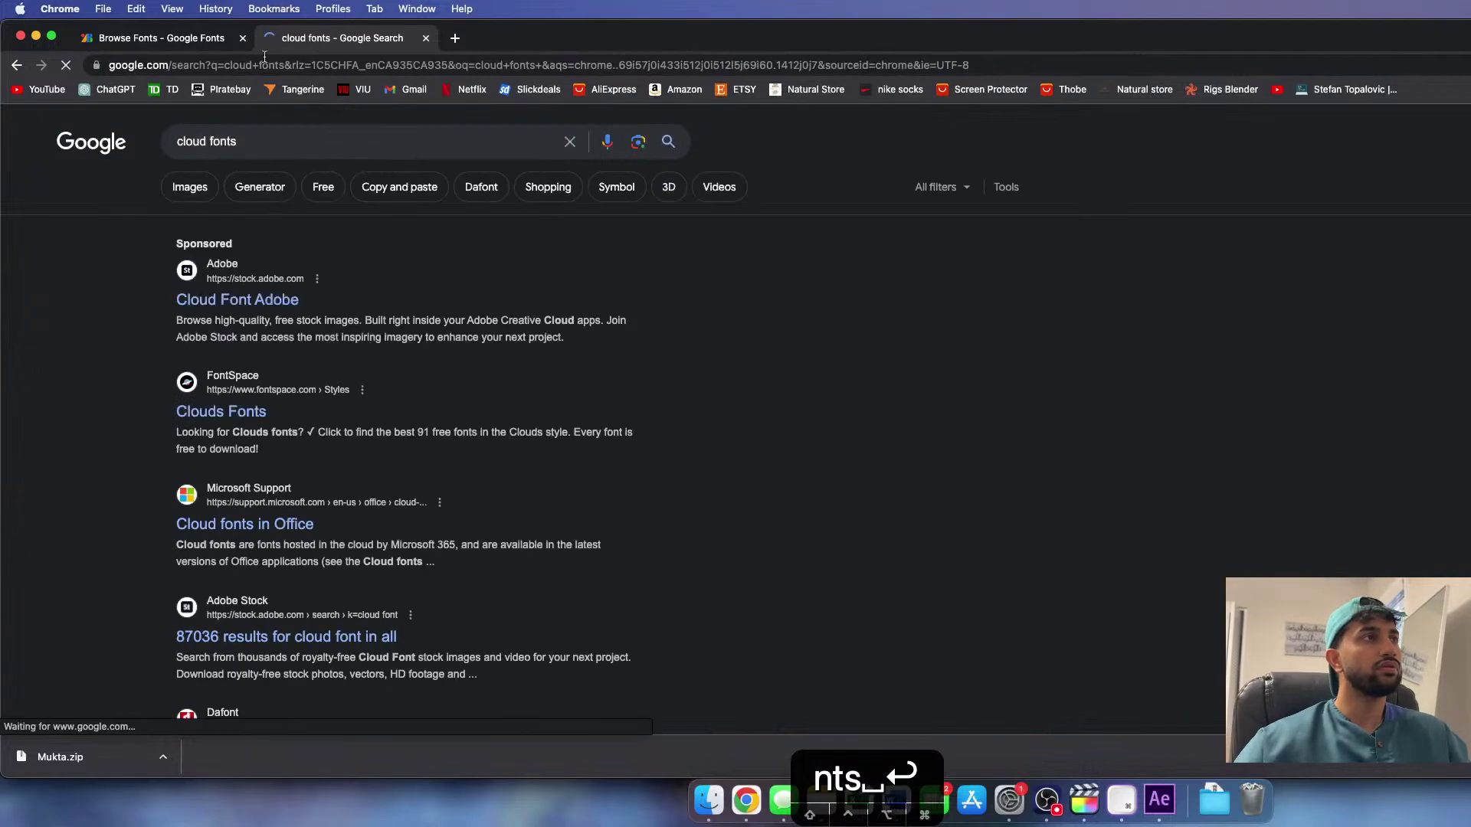
pyautogui.click(206, 302)
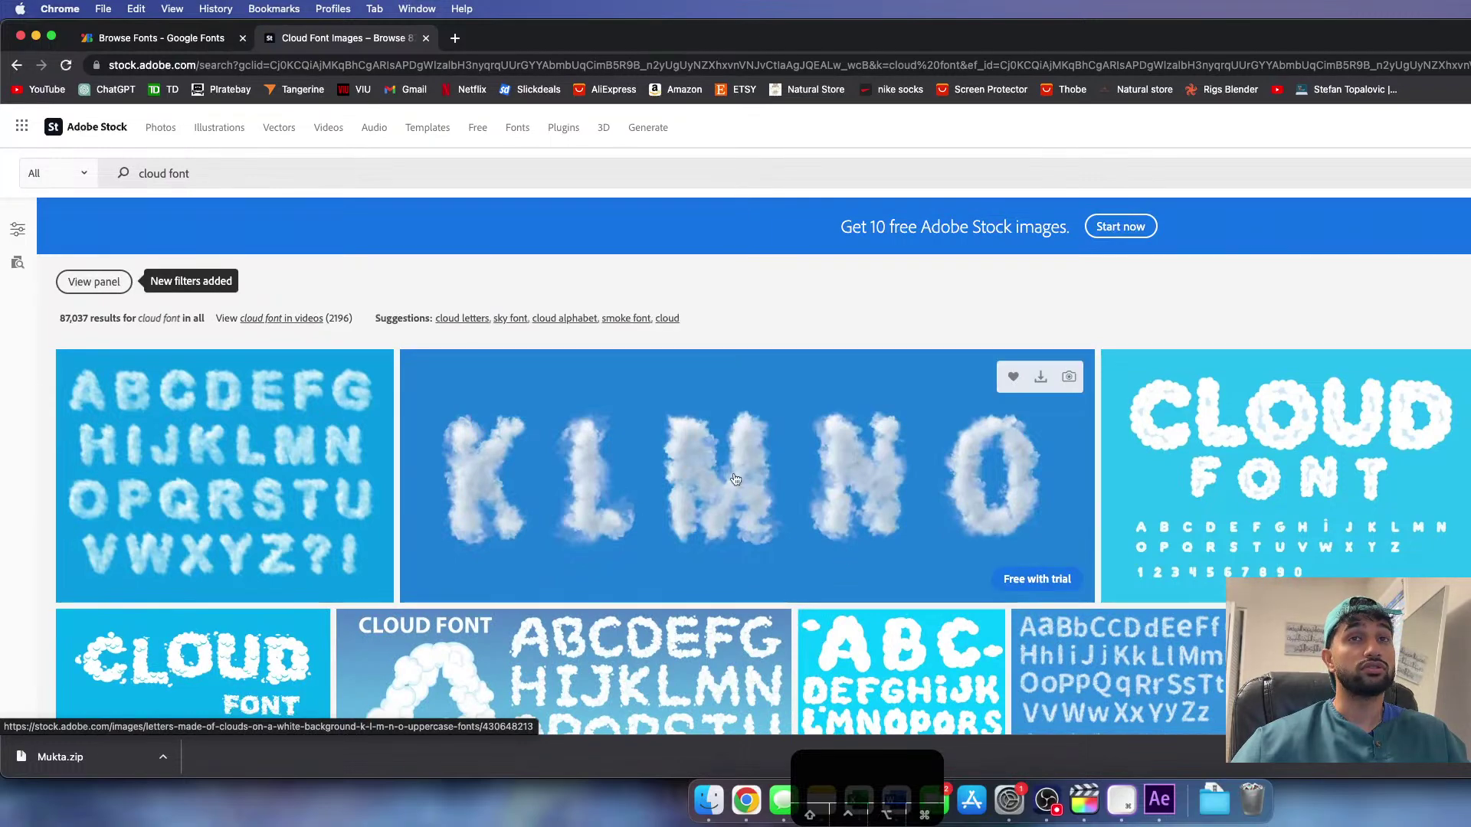
# - Examine the K L M N O cloud letters and the related FRESH cloud word image on Adobe Stock
pyautogui.scroll(-5, 724, 471)
pyautogui.click(726, 471)
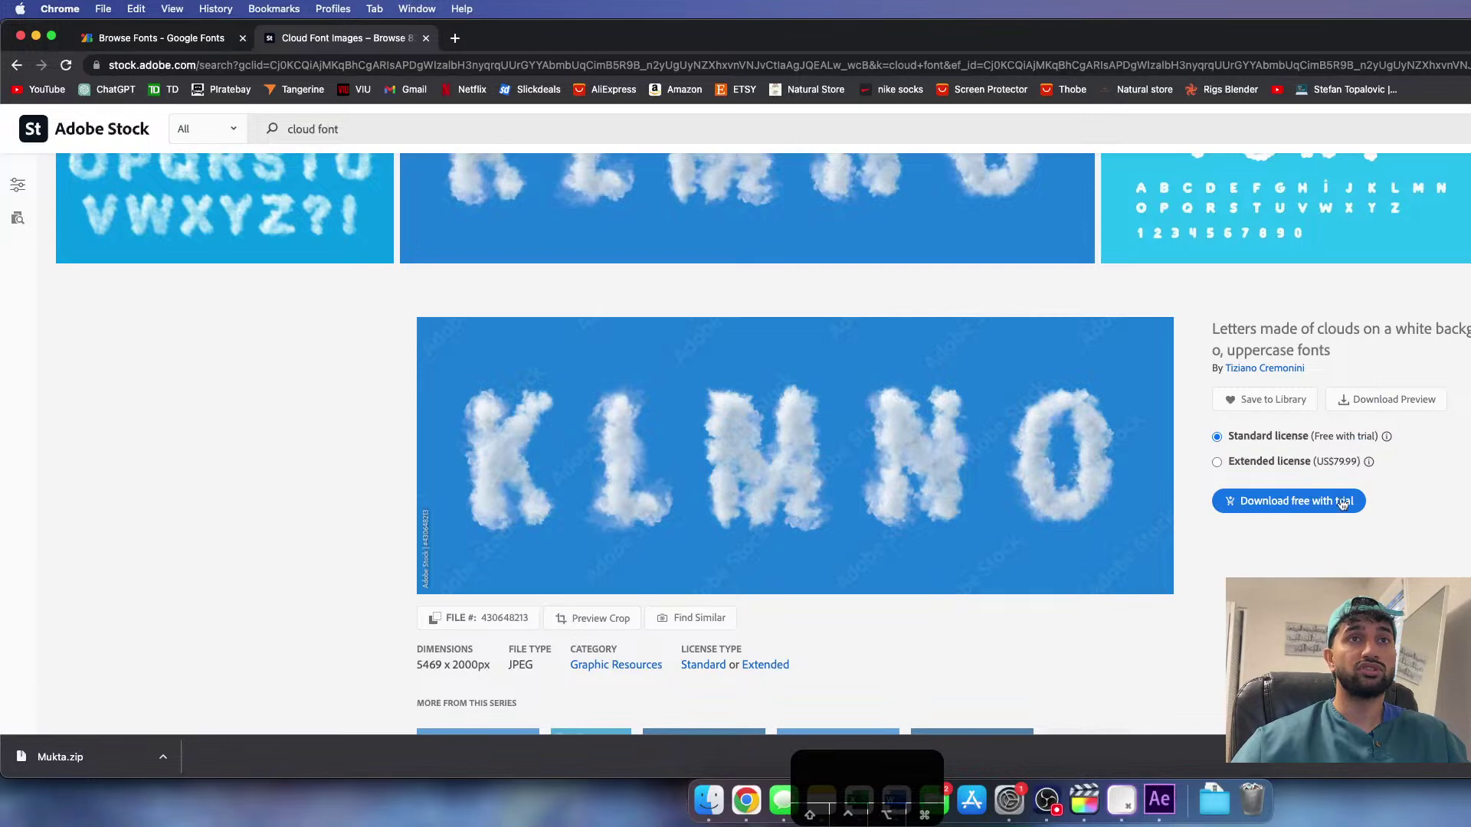
pyautogui.scroll(-5, 877, 549)
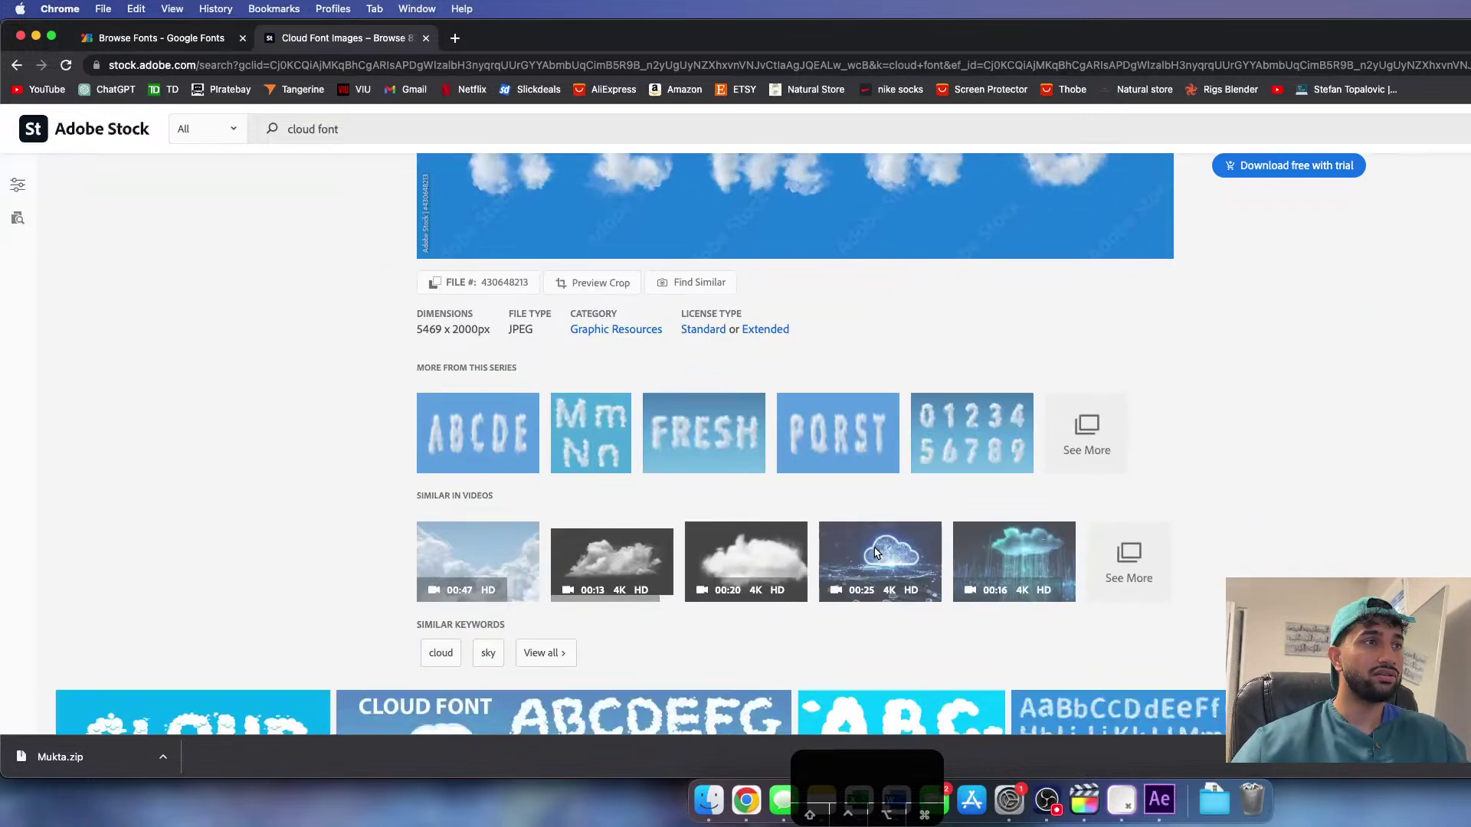
pyautogui.click(703, 429)
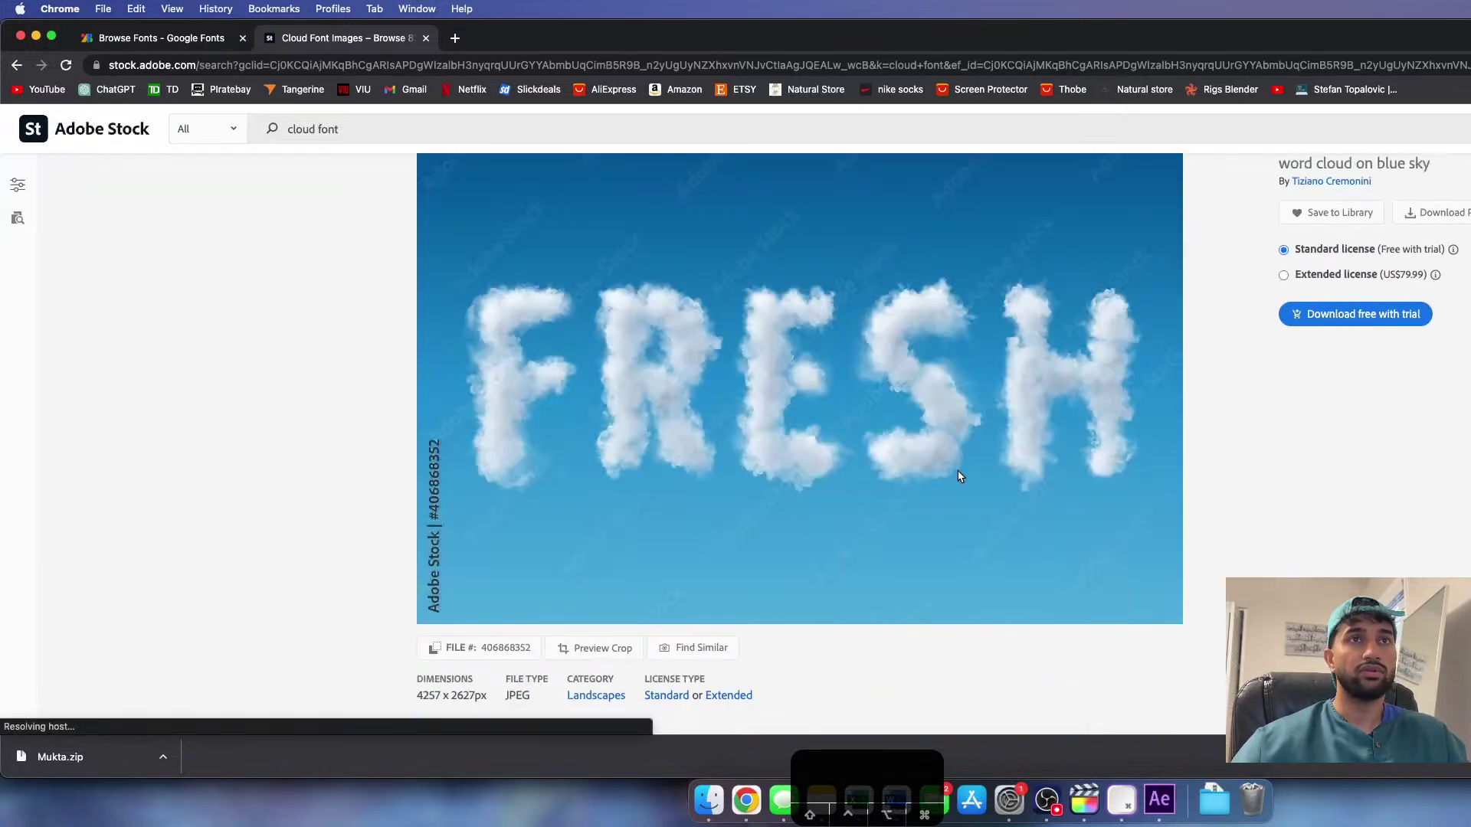
pyautogui.scroll(8, 1288, 490)
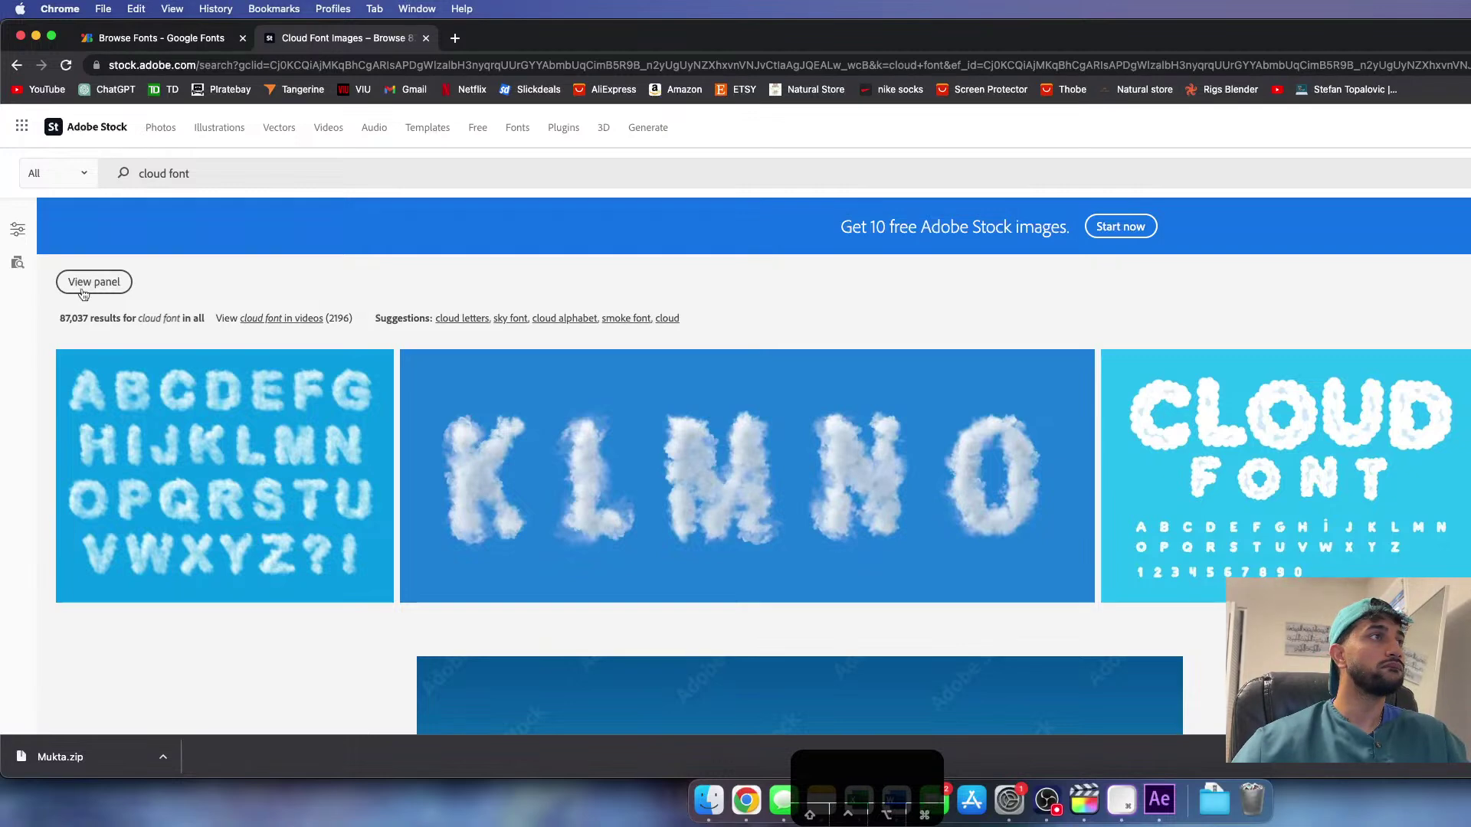
# - Show the Adobe Stock filters for the cloud font results and look through the available filter options
pyautogui.click(18, 229)
pyautogui.scroll(-10, 115, 460)
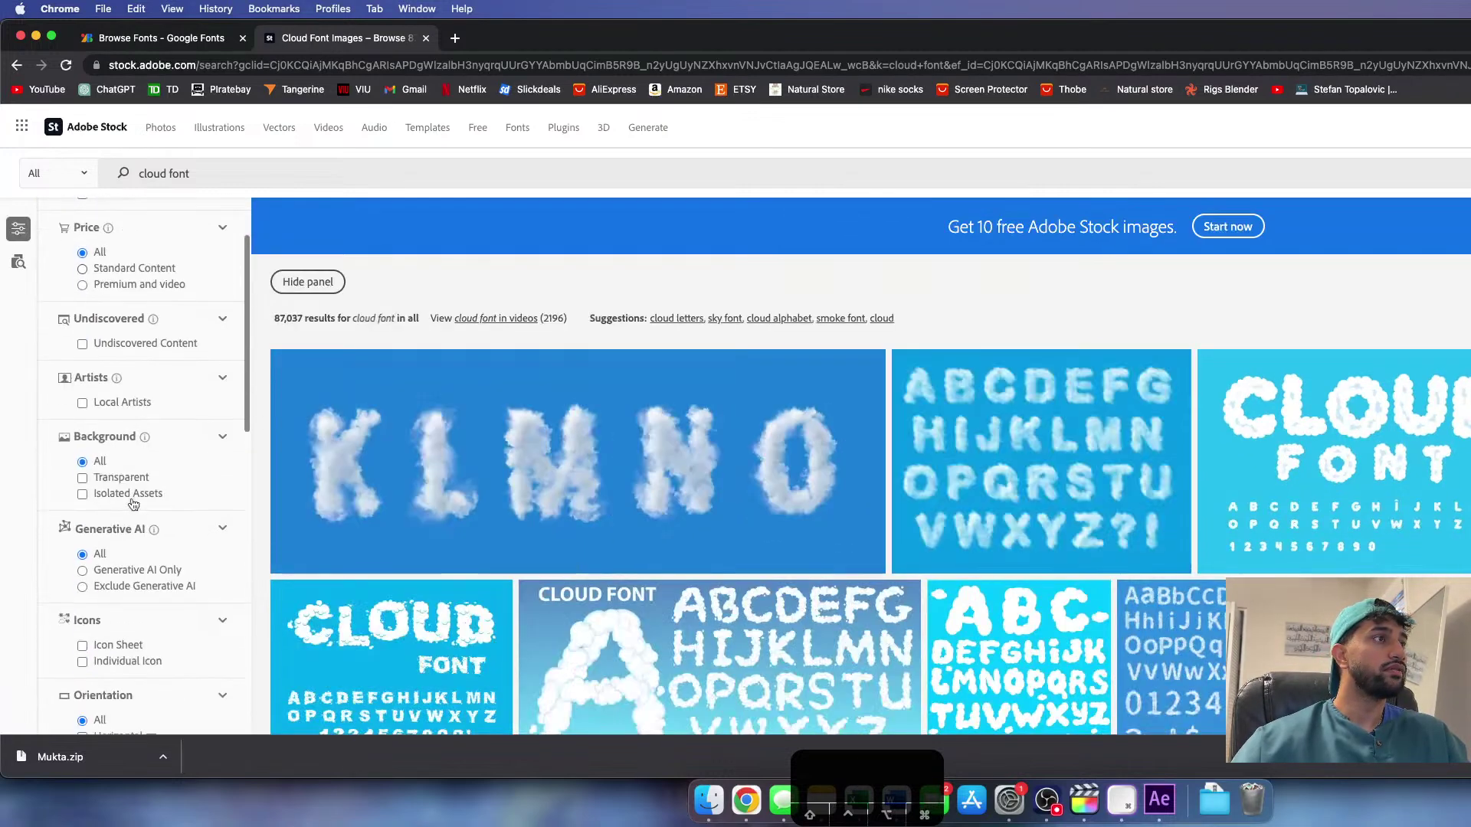
pyautogui.scroll(-15, 131, 506)
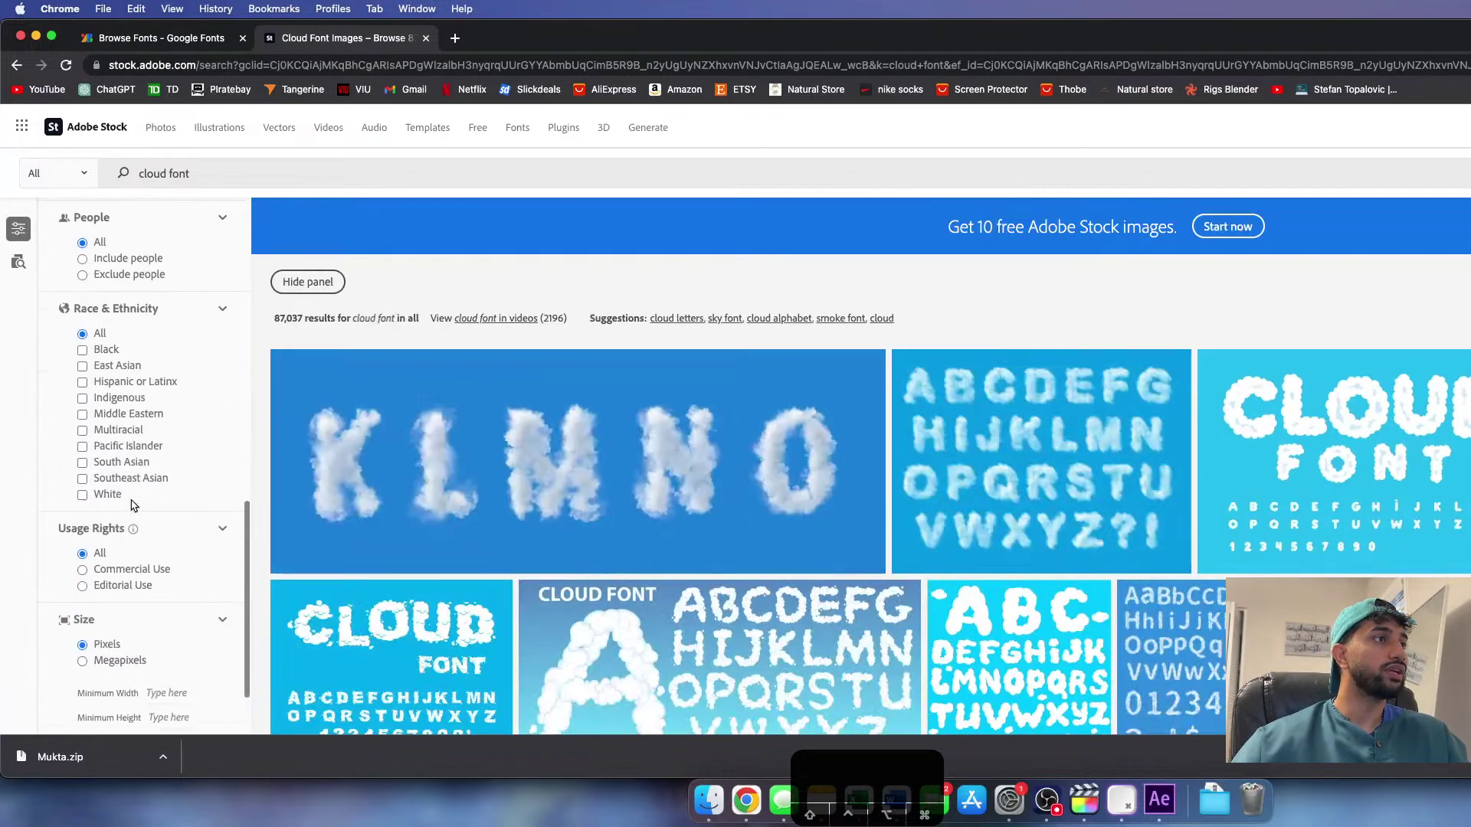
pyautogui.scroll(15, 138, 532)
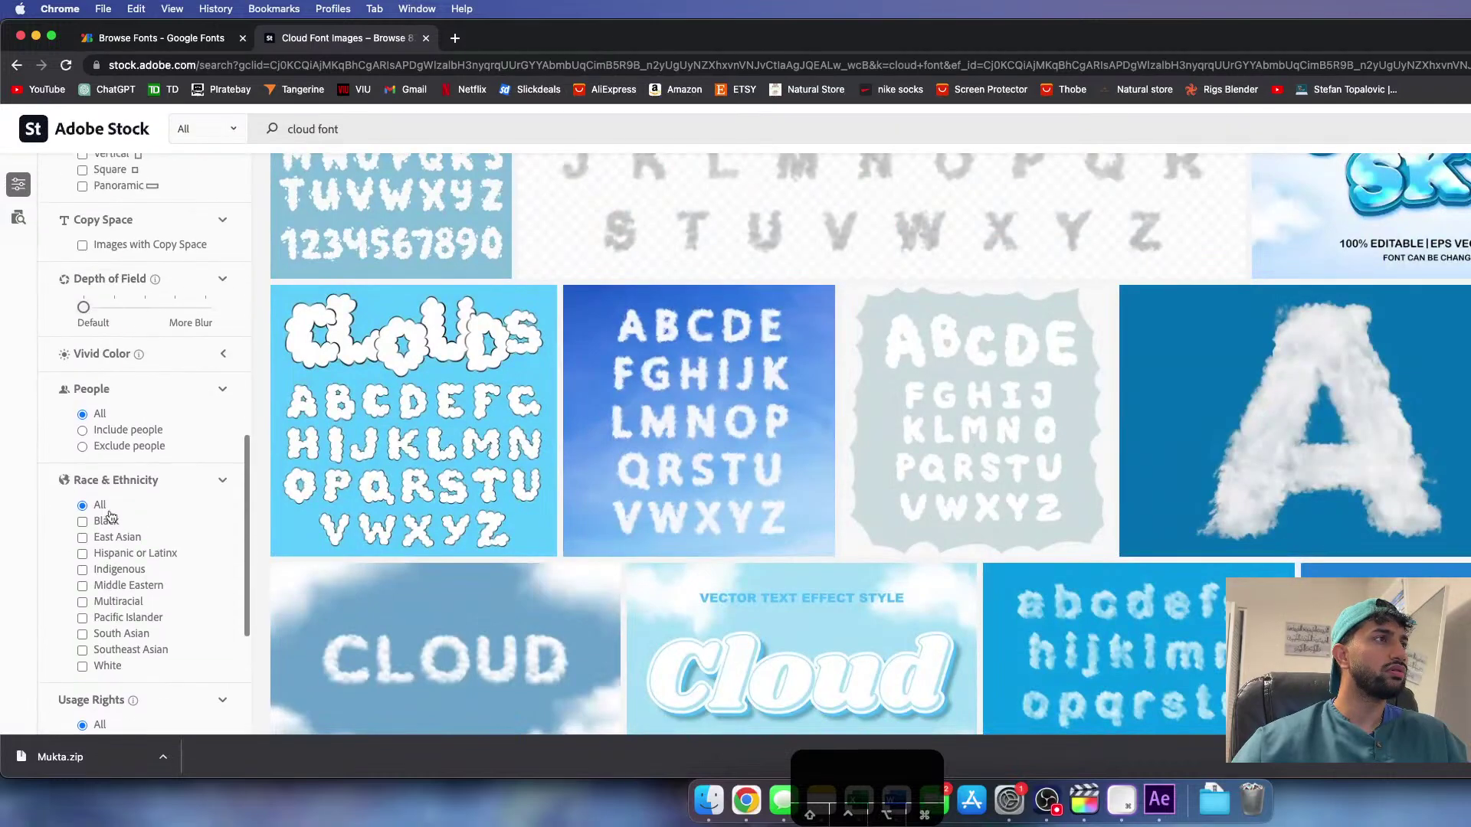
# - Filter the Adobe Stock cloud font results by price to Standard Content and look through the matching images
pyautogui.scroll(5, 109, 517)
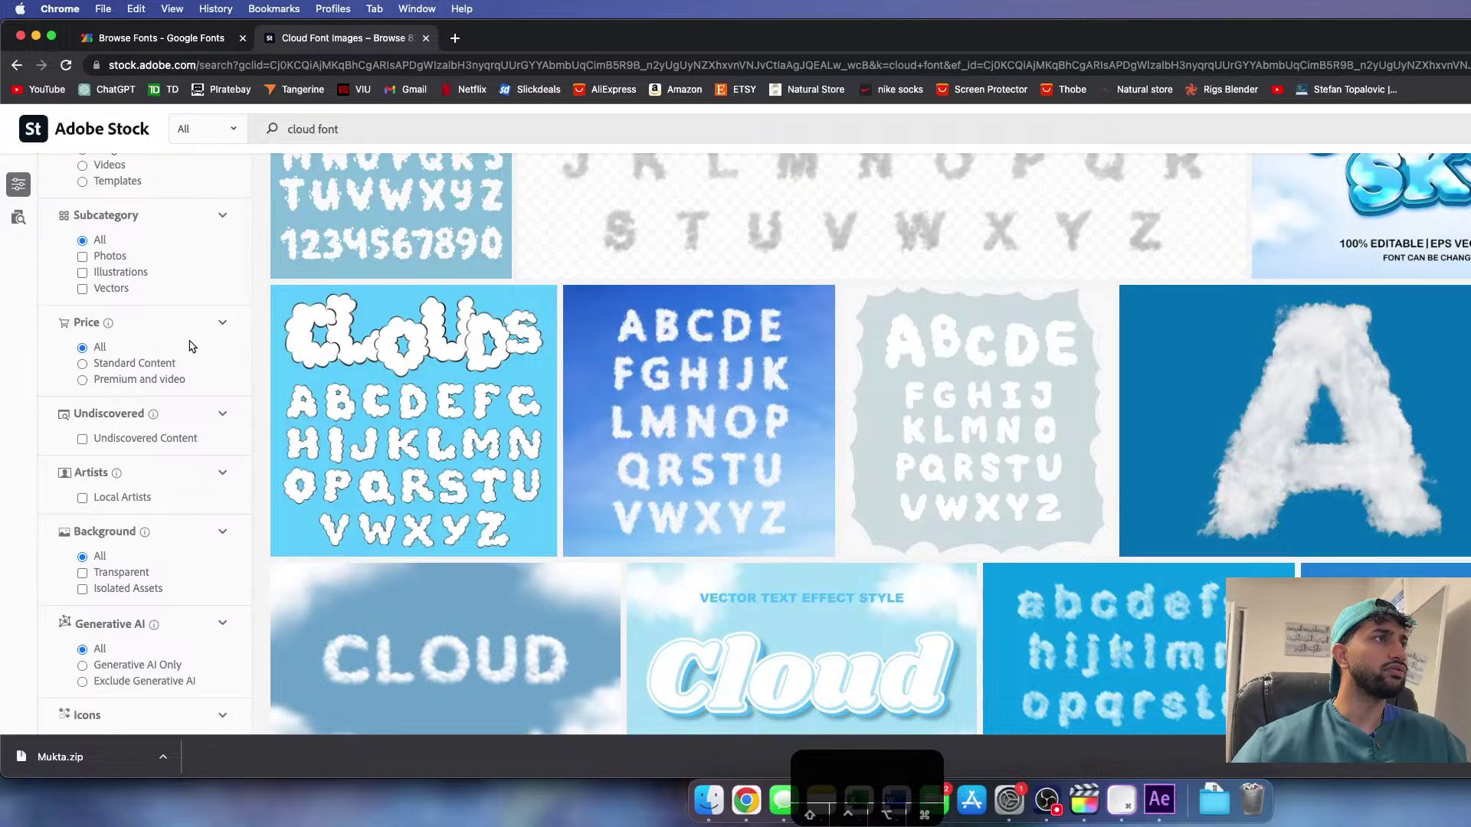
pyautogui.click(89, 368)
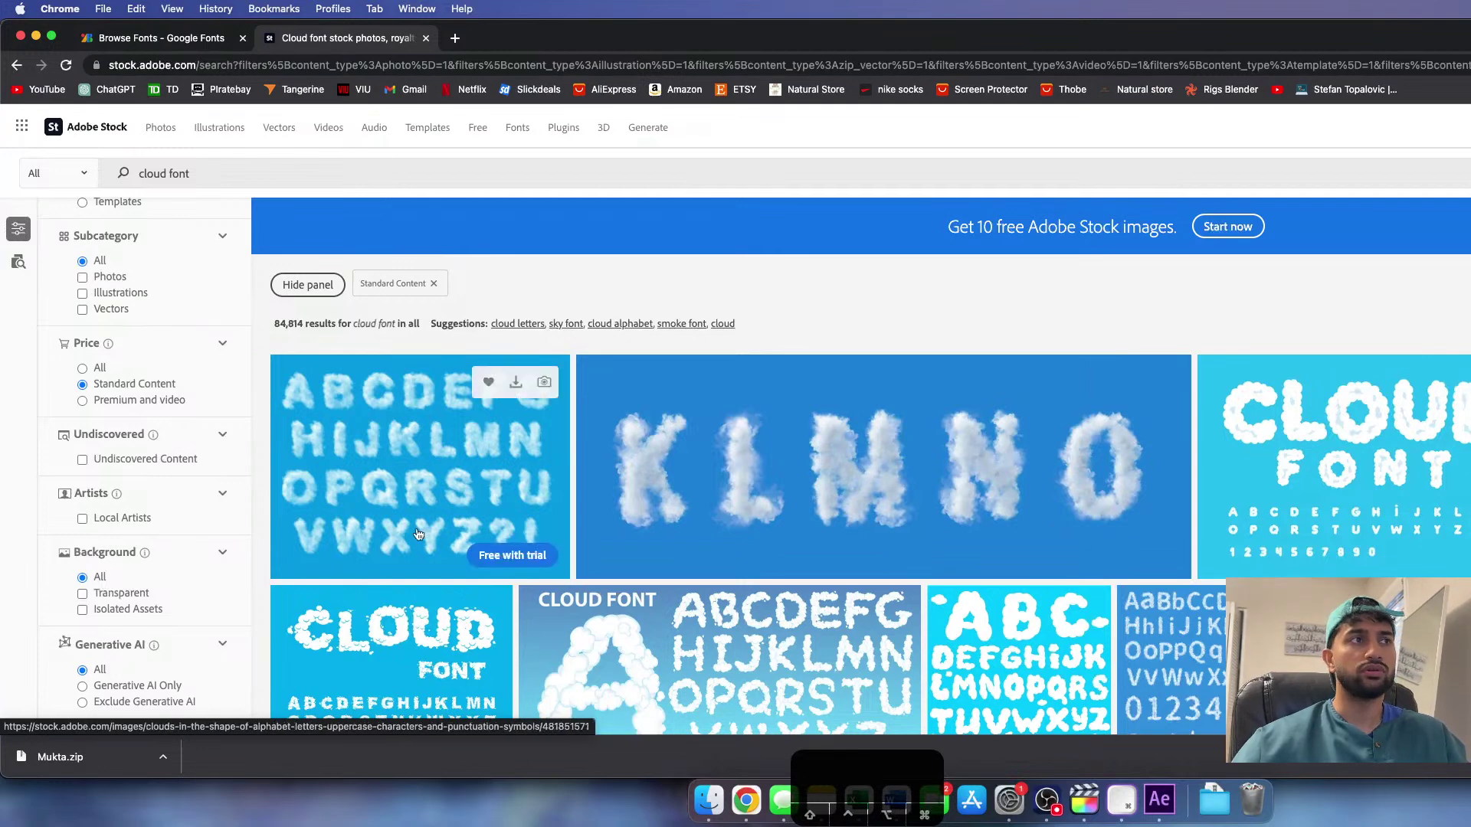
pyautogui.scroll(-3, 478, 497)
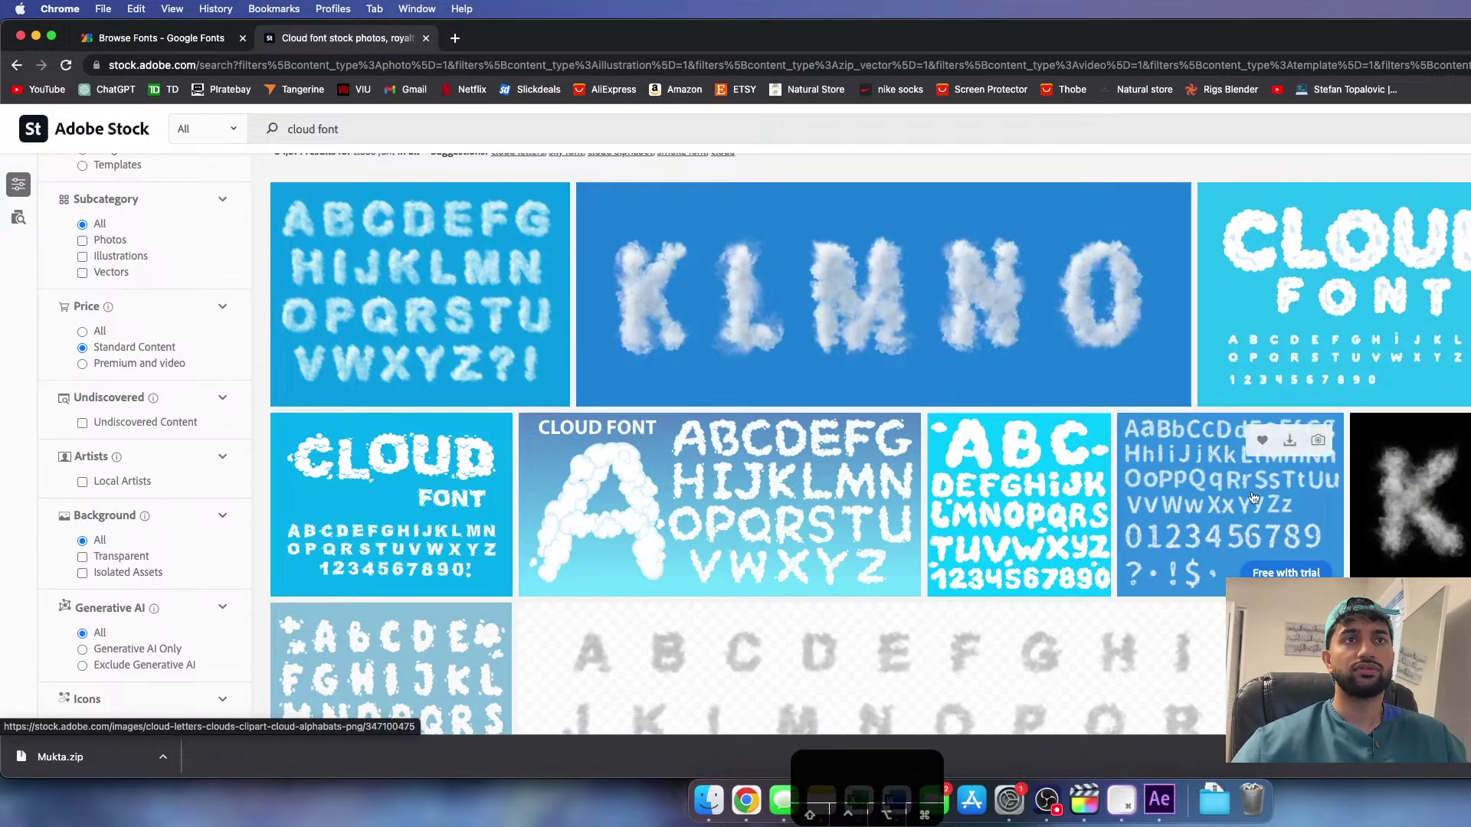
pyautogui.scroll(-3, 869, 443)
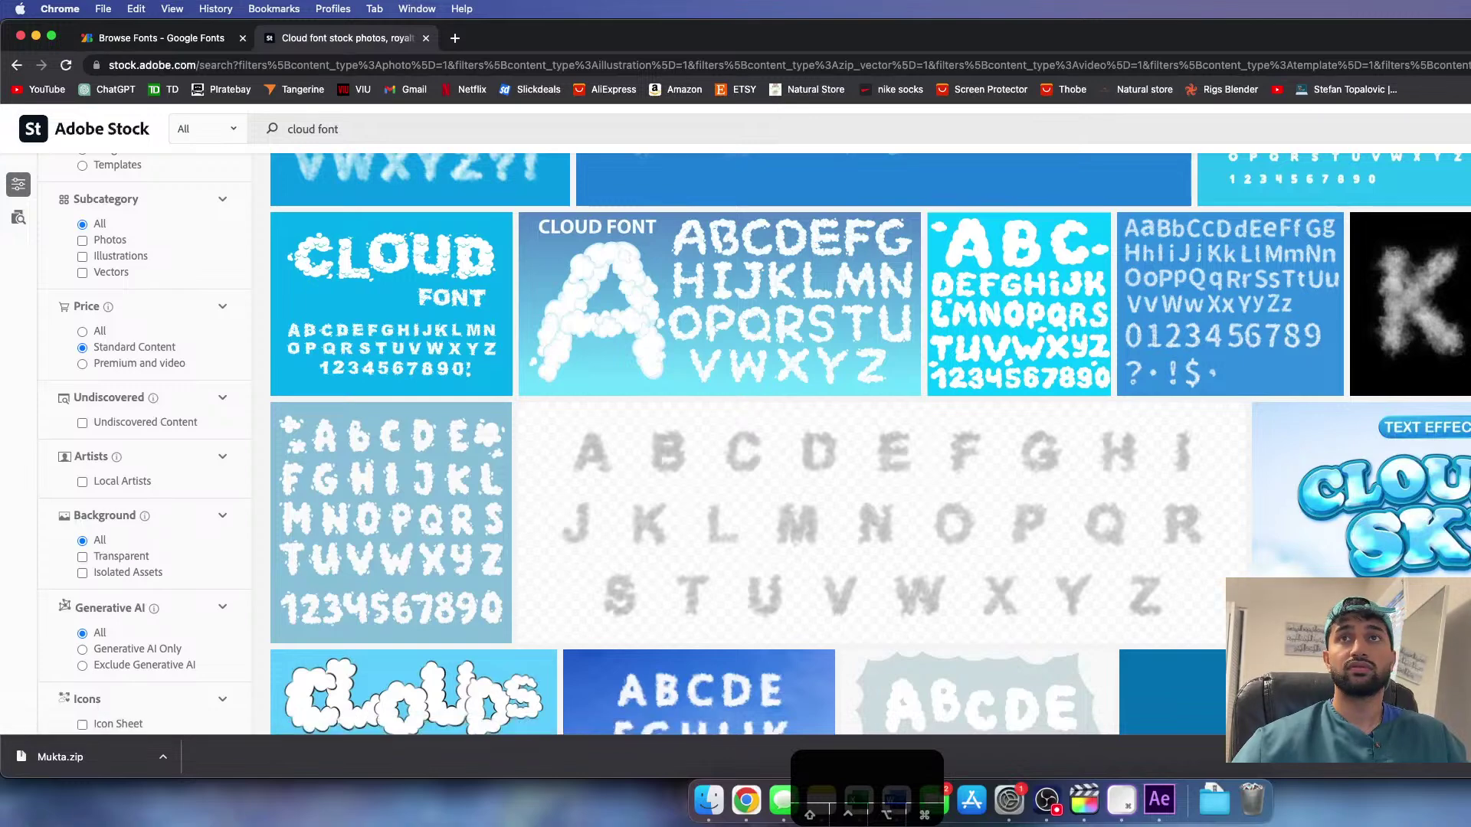
pyautogui.scroll(-3, 783, 340)
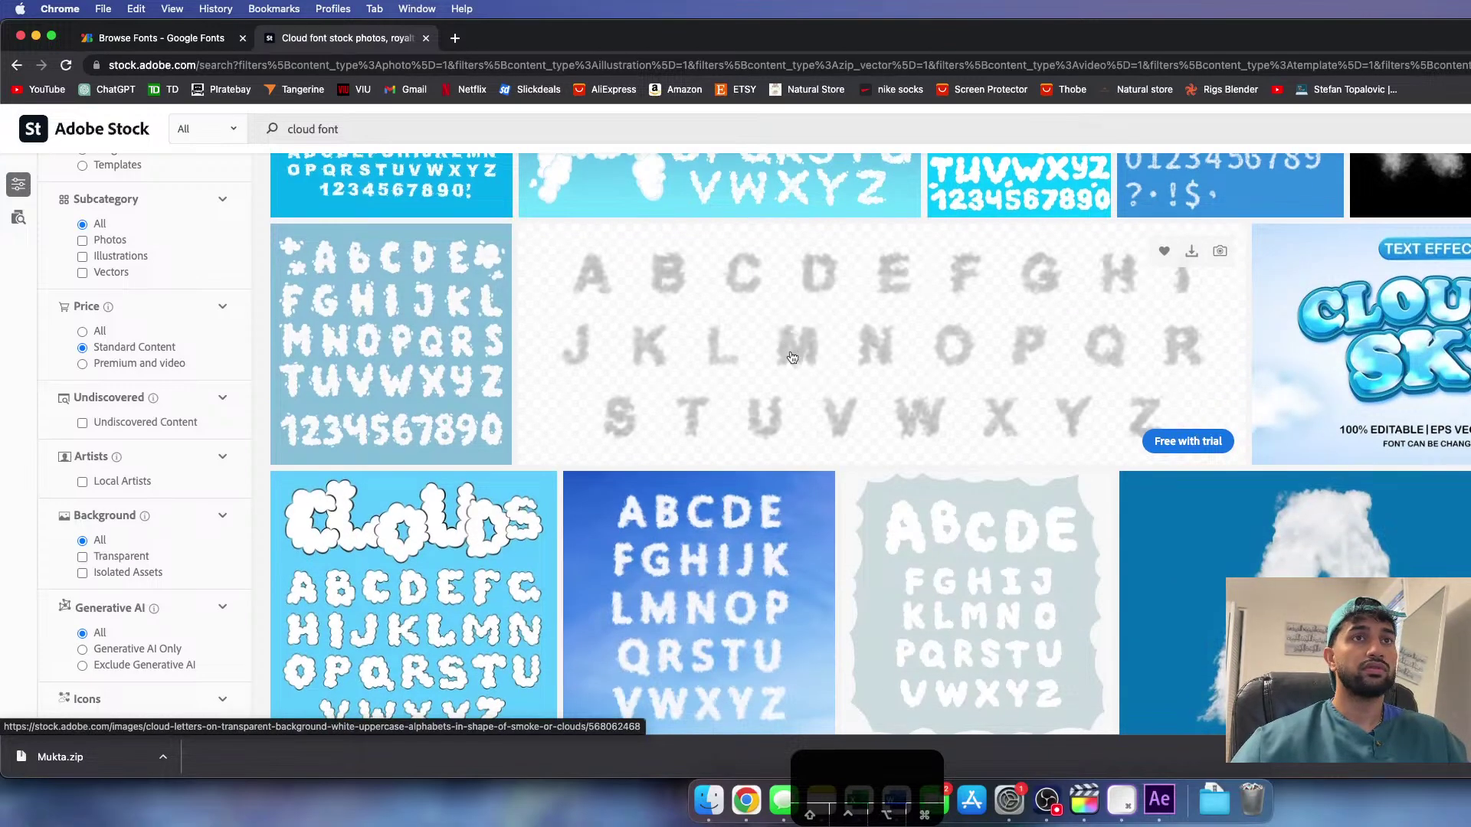
pyautogui.scroll(-3, 792, 358)
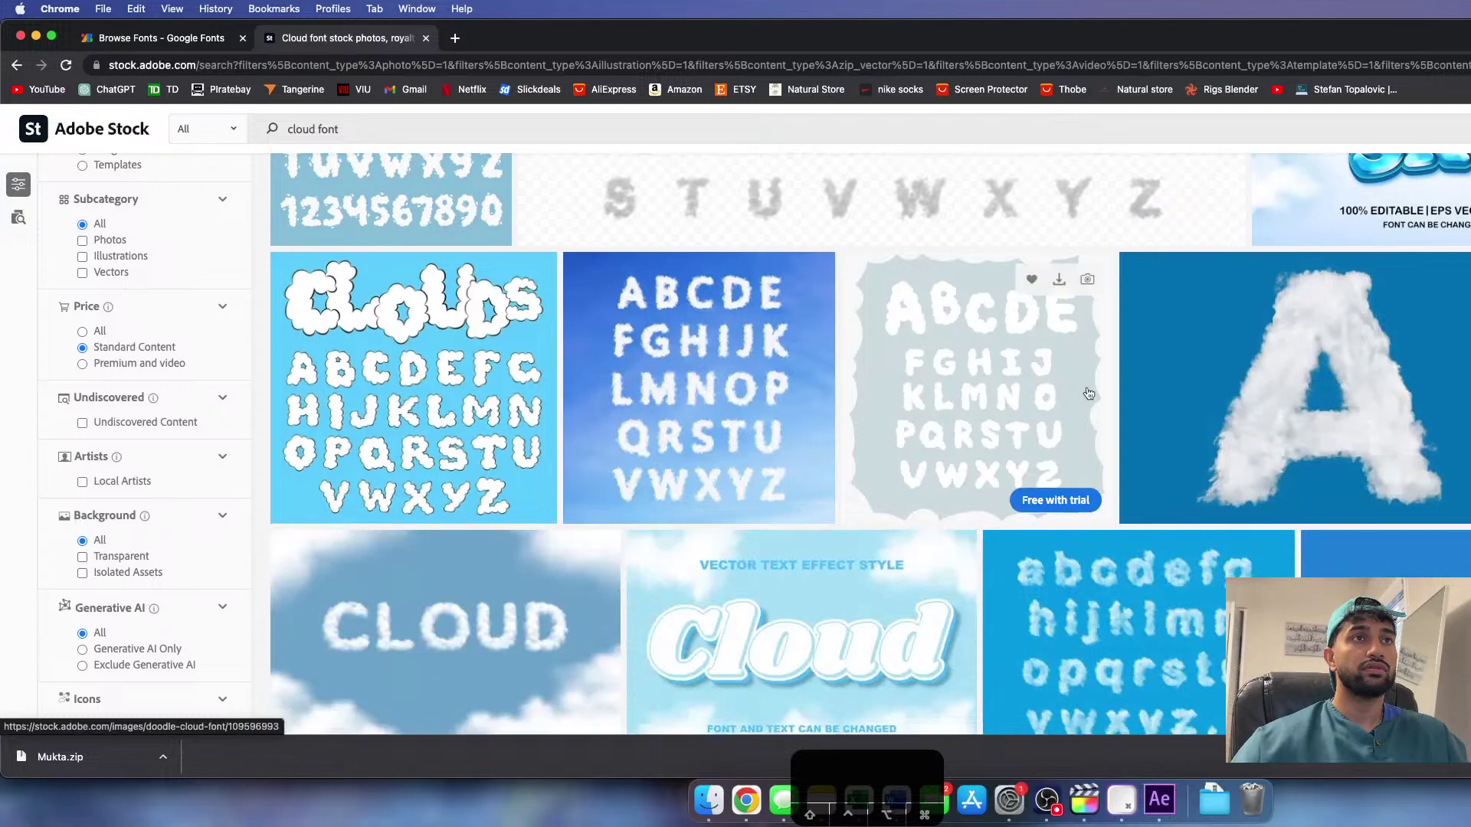
# - Search the web for "free cloud fonts" and look through the results
pyautogui.click(343, 61)
pyautogui.write('free cloud font')
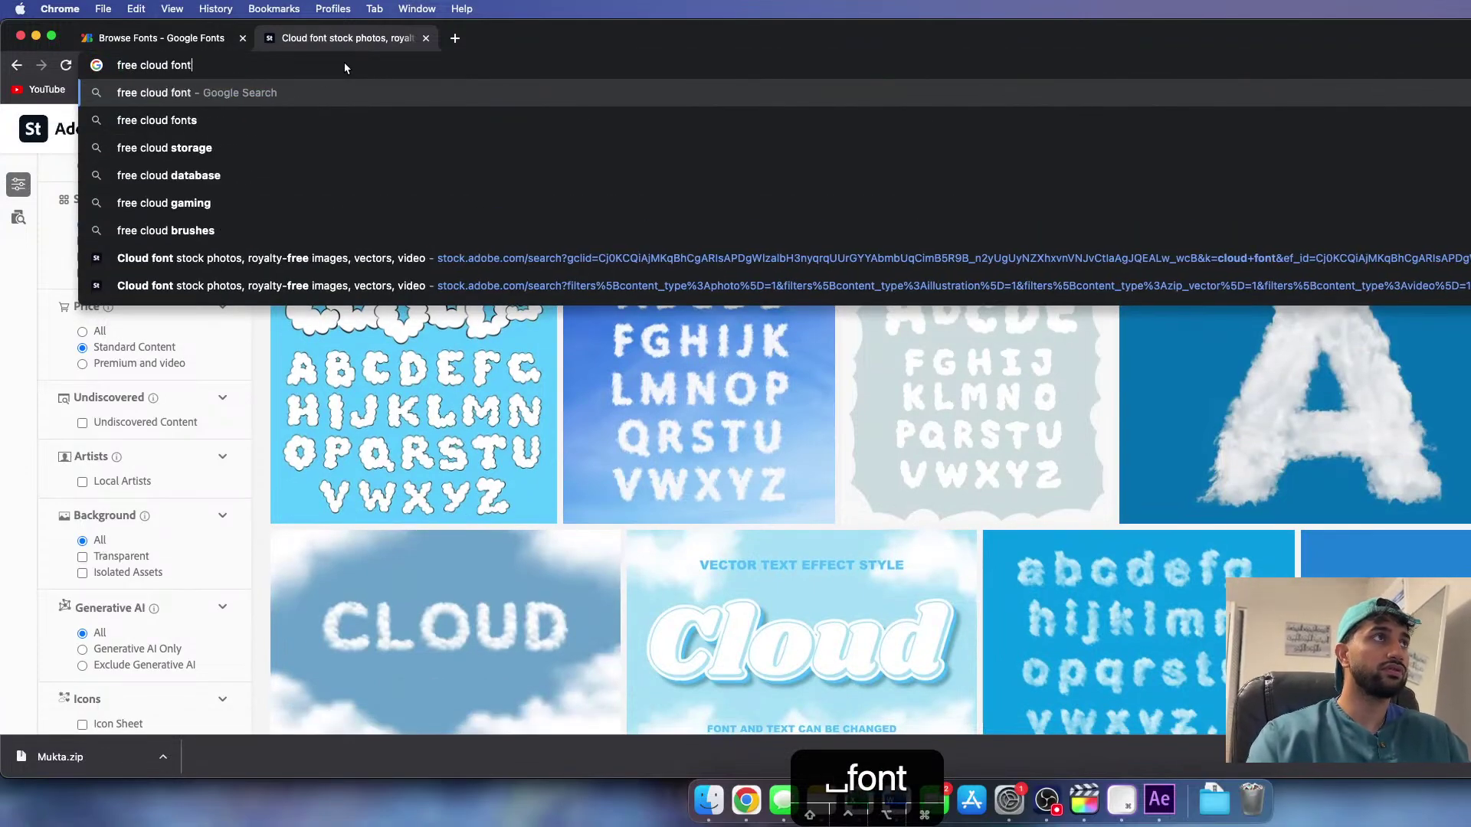
pyautogui.write('s')
pyautogui.press('Return')
pyautogui.scroll(-2, 121, 561)
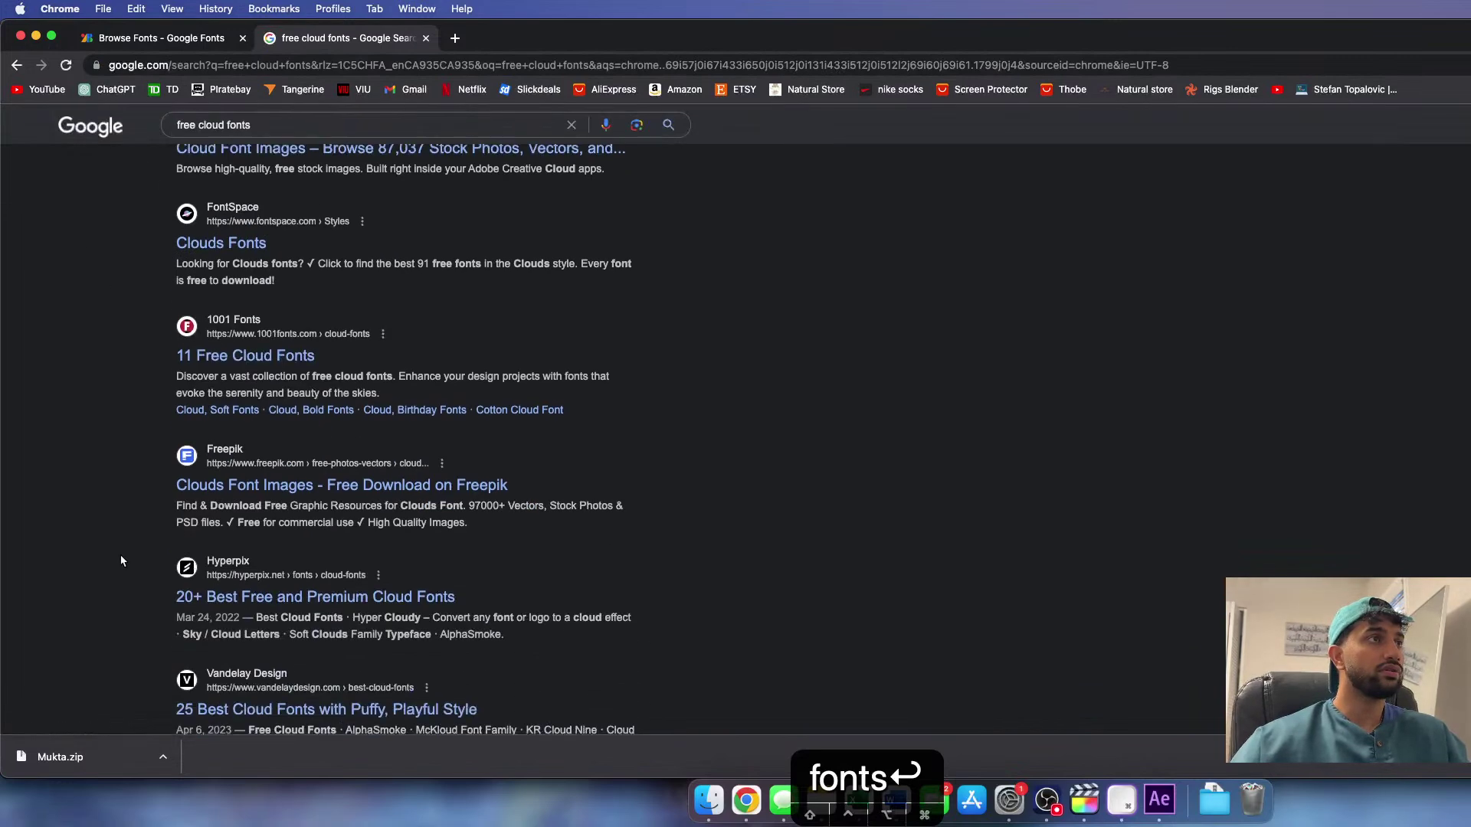
# - Look through the 11 Free Cloud Fonts page on 1001 Fonts and return to the search results
pyautogui.click(245, 359)
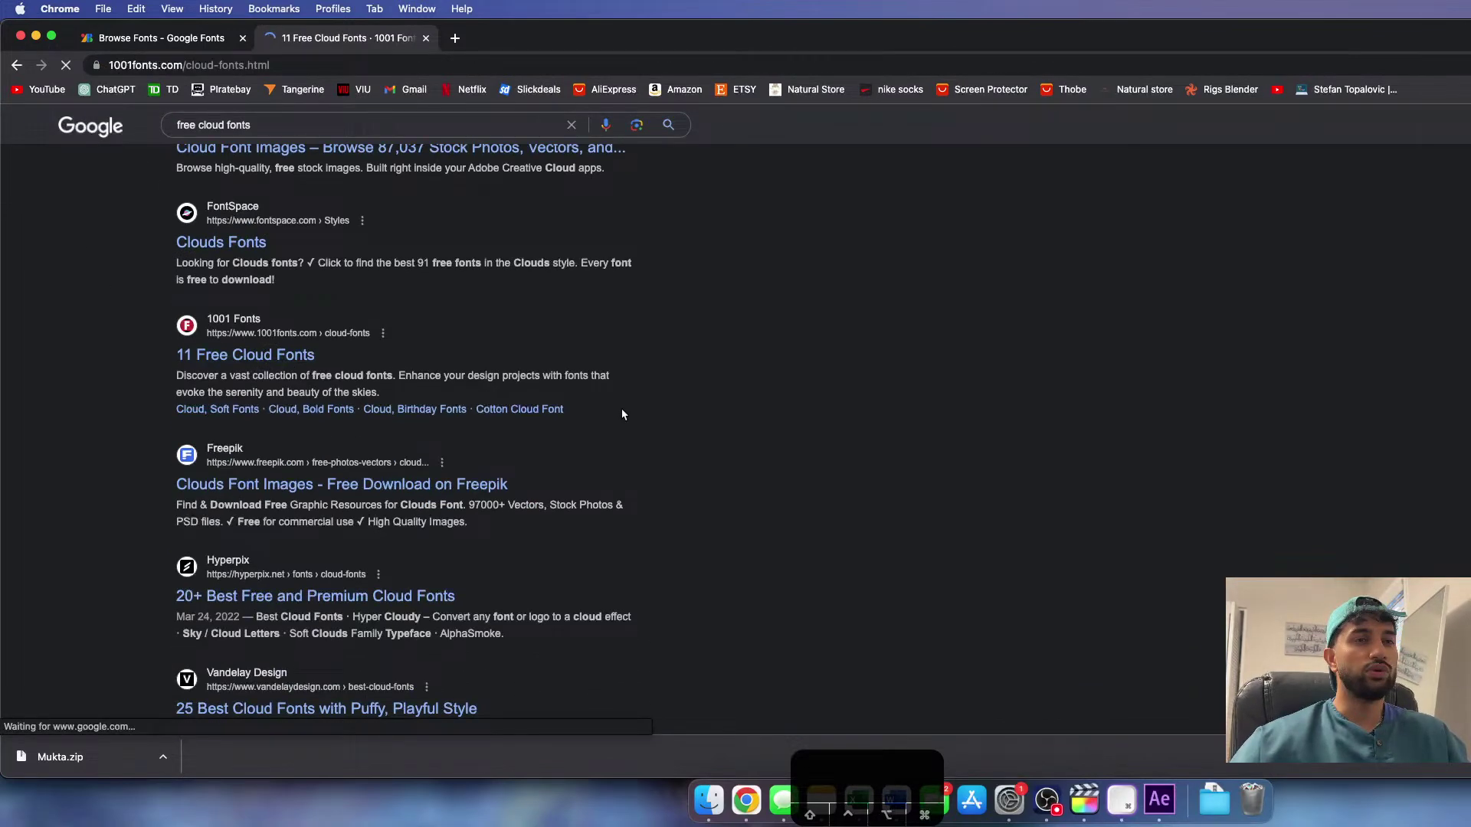
pyautogui.scroll(-15, 666, 445)
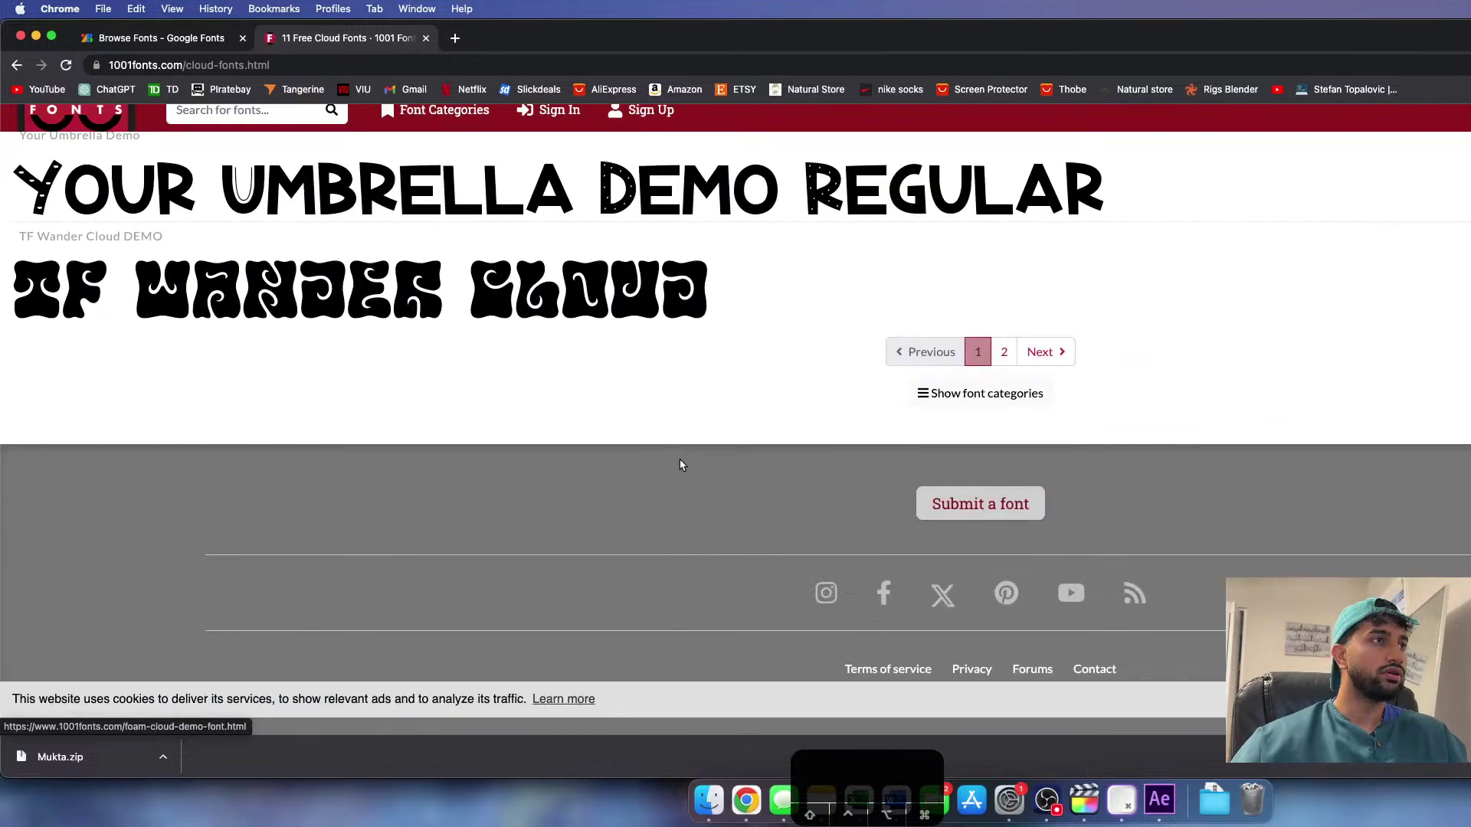
pyautogui.press('super+bracketleft')
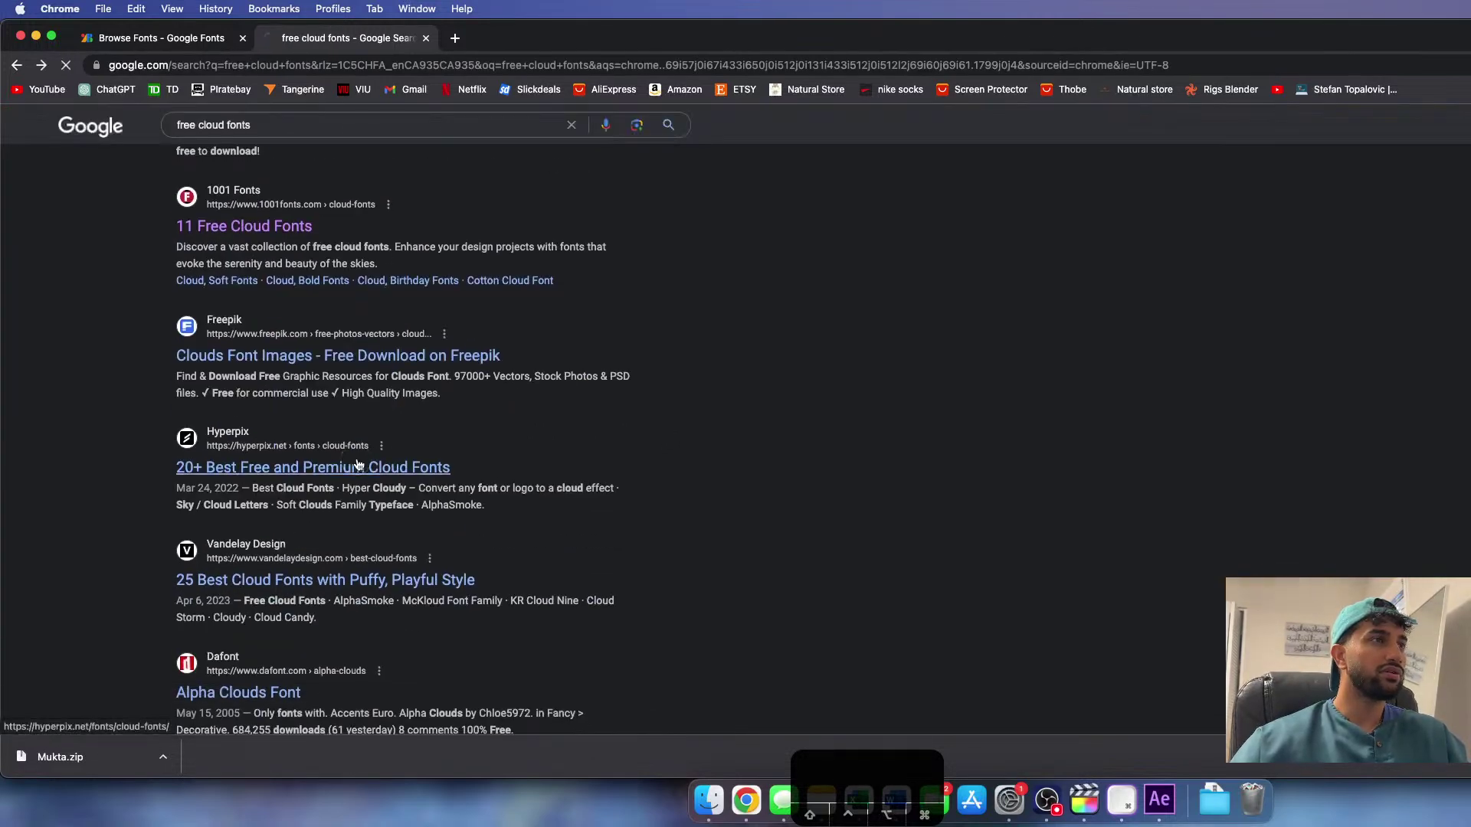
# - Open Hyperpix's "20+ Best Free and Premium Cloud Fonts" article and examine its first entries, from the Photoshop cloud action to AlphaSmoke
pyautogui.click(357, 467)
pyautogui.scroll(-5, 817, 460)
pyautogui.scroll(-10, 913, 463)
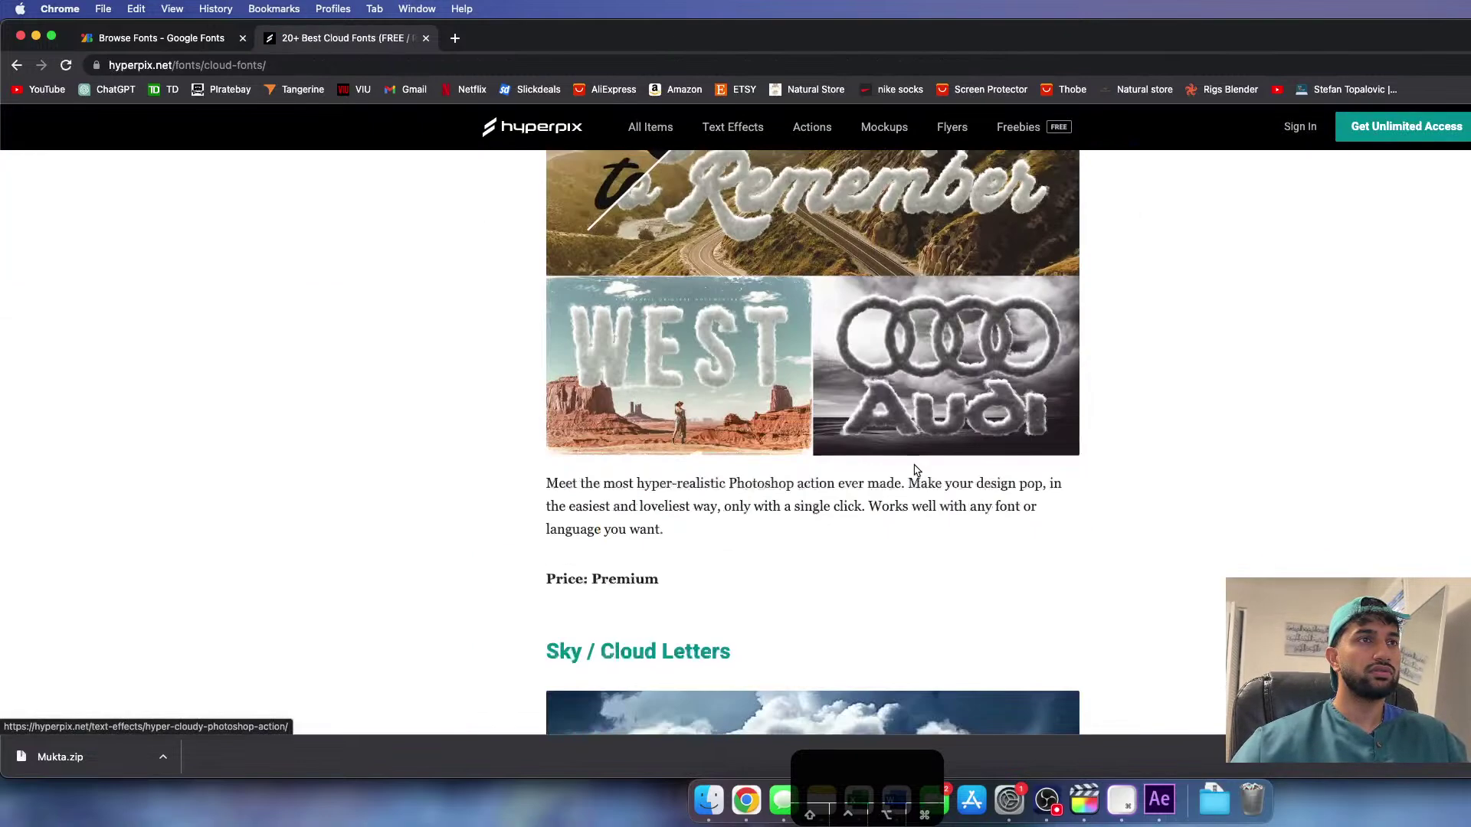
pyautogui.scroll(-5, 716, 469)
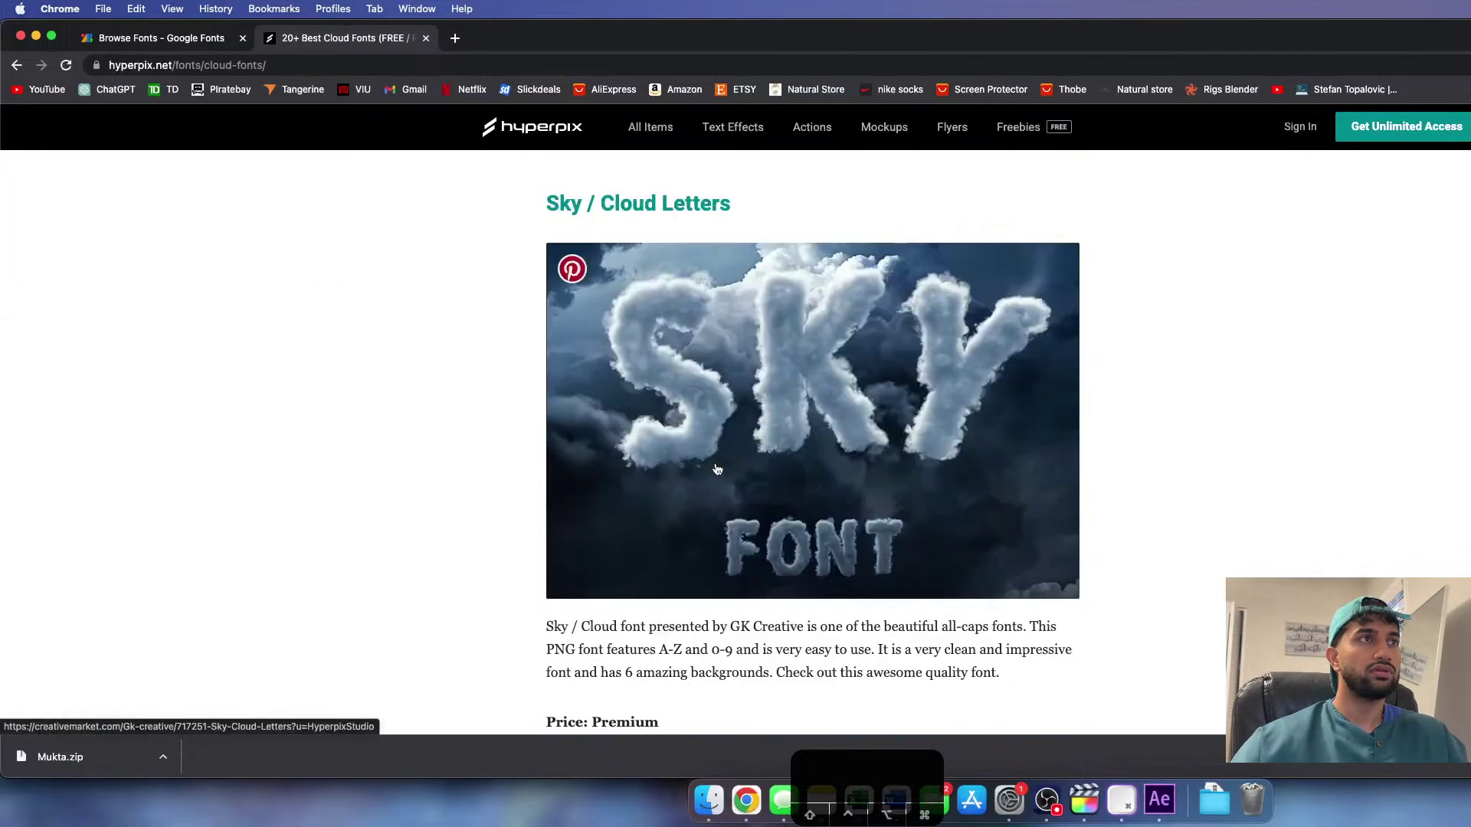
pyautogui.scroll(3, 578, 400)
pyautogui.scroll(-8, 682, 426)
pyautogui.scroll(-15, 696, 457)
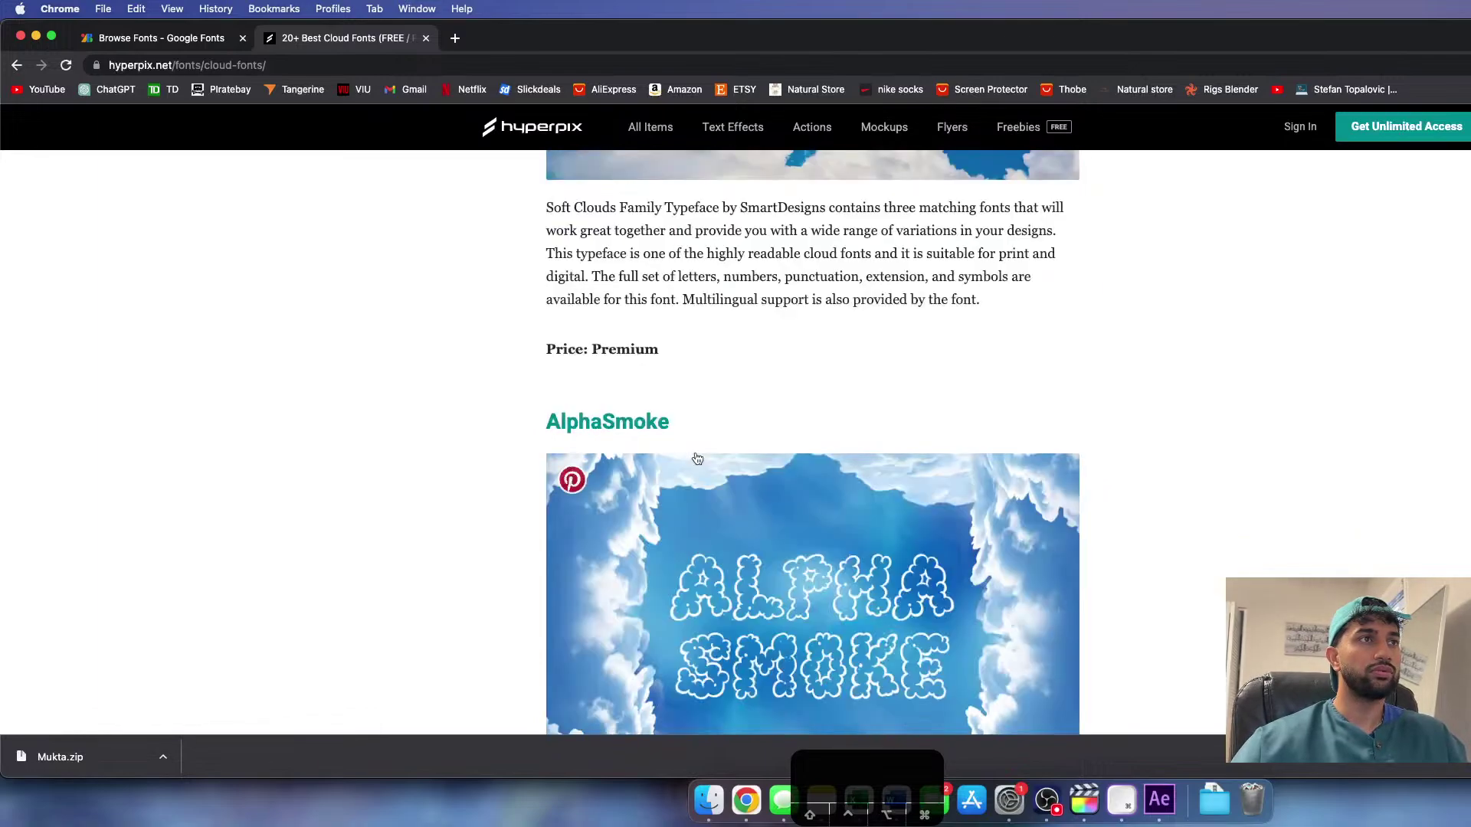
# - Examine the further Hyperpix font entries, including Fat, Cloud Candy and Annie's Clouds, with their prices
pyautogui.scroll(-8, 695, 453)
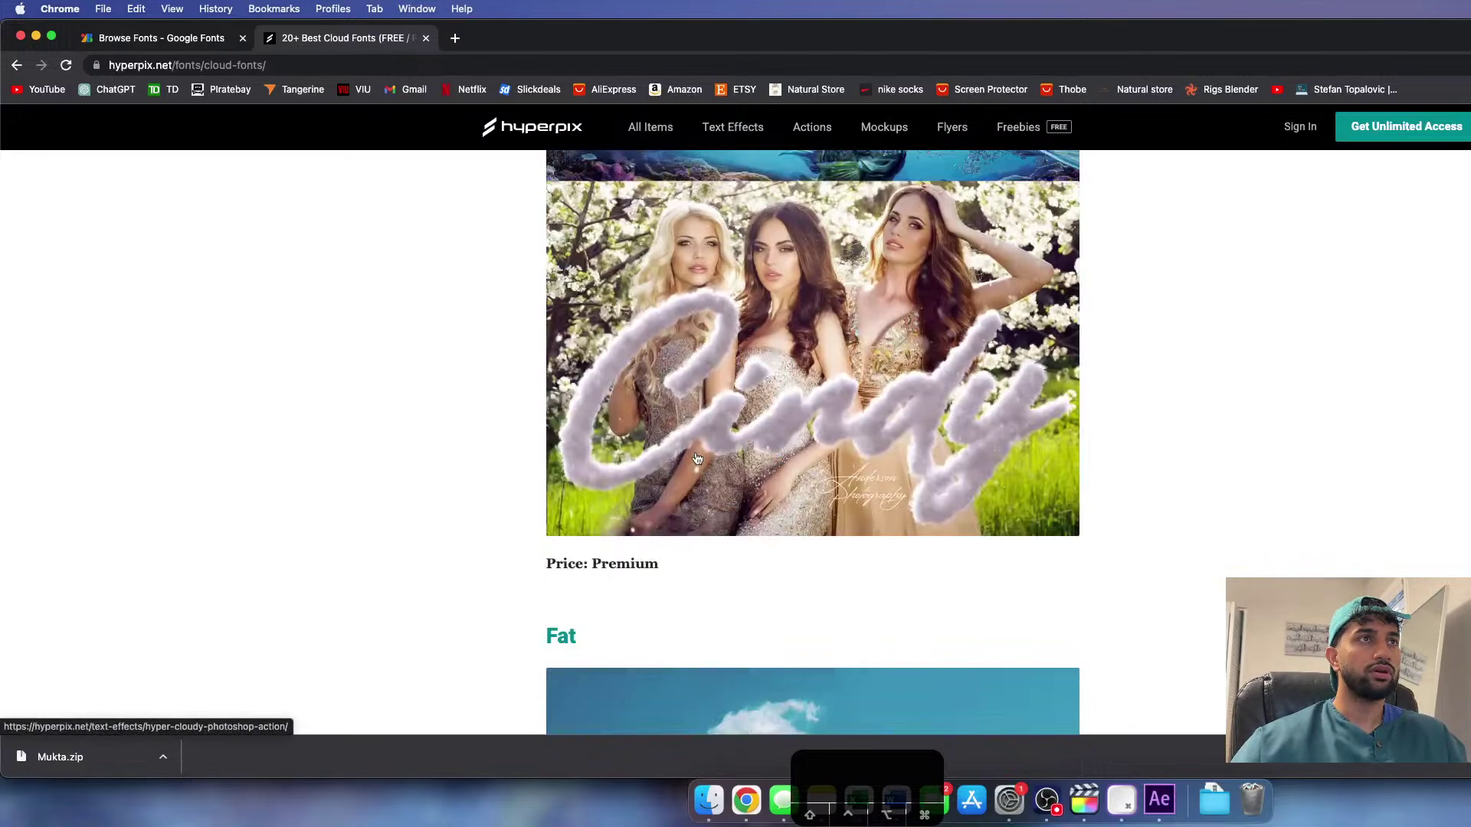
pyautogui.scroll(4, 695, 455)
pyautogui.scroll(-10, 695, 458)
pyautogui.scroll(7, 696, 458)
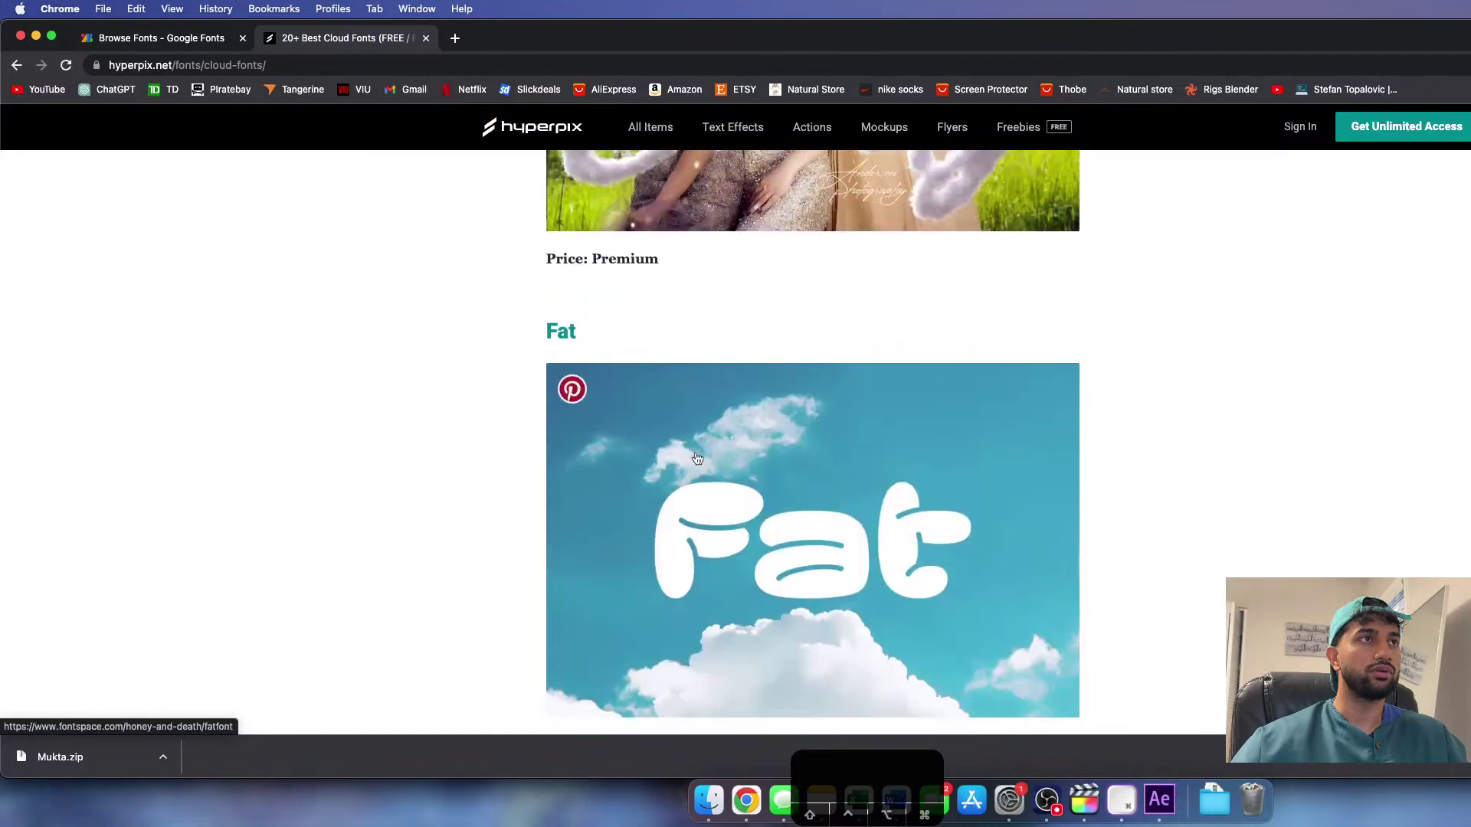
pyautogui.scroll(-9, 696, 458)
pyautogui.scroll(-5, 697, 457)
pyautogui.scroll(7, 697, 457)
pyautogui.scroll(-8, 697, 458)
pyautogui.scroll(-20, 697, 458)
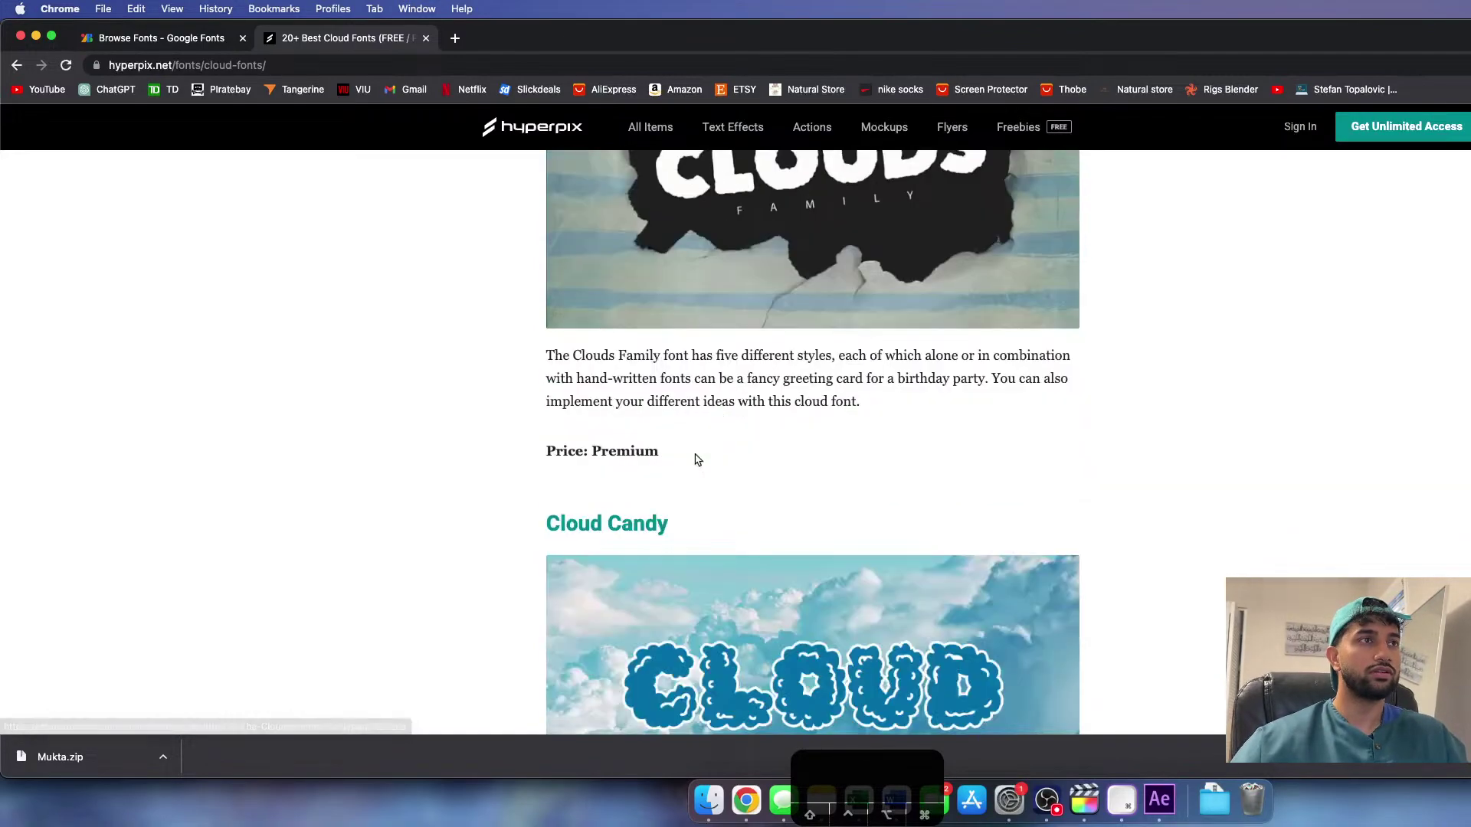
pyautogui.scroll(-10, 697, 458)
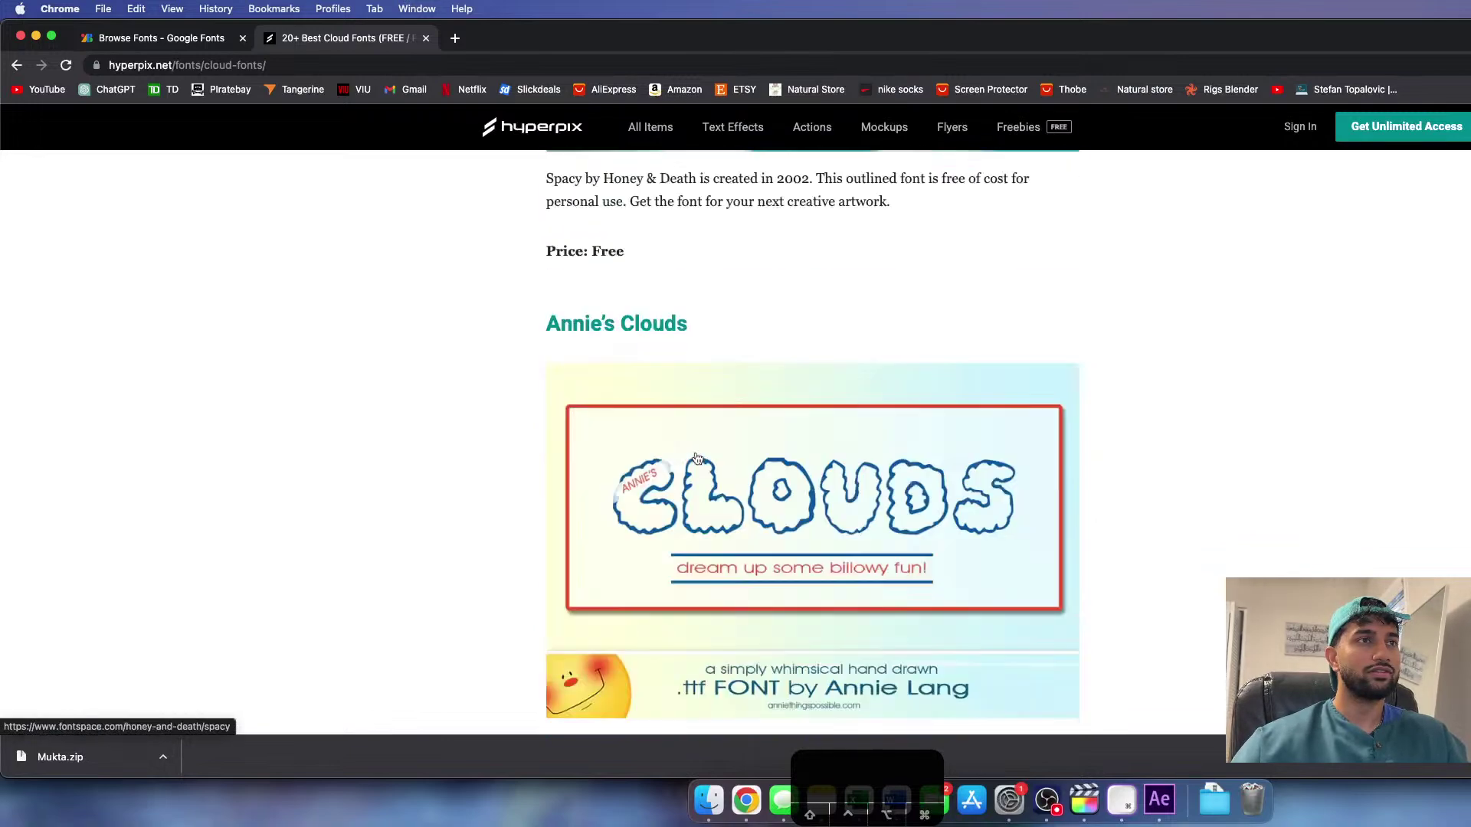
# - Search the web for "how to make font liek clouds in ae" in a new browser tab
pyautogui.write('mae')
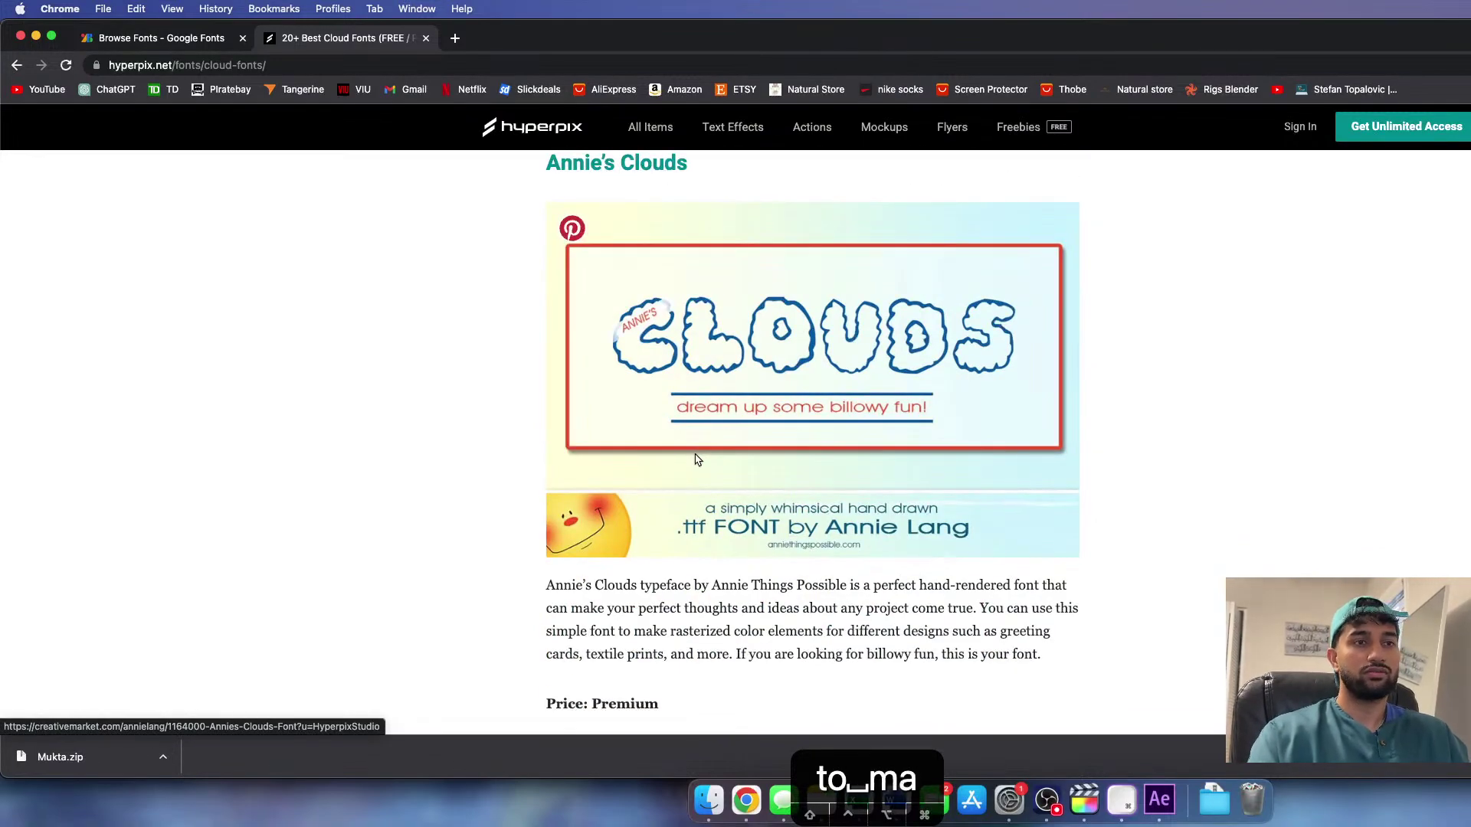
pyautogui.press('BackSpace')
pyautogui.press('BackSpace')
pyautogui.write('ke font ')
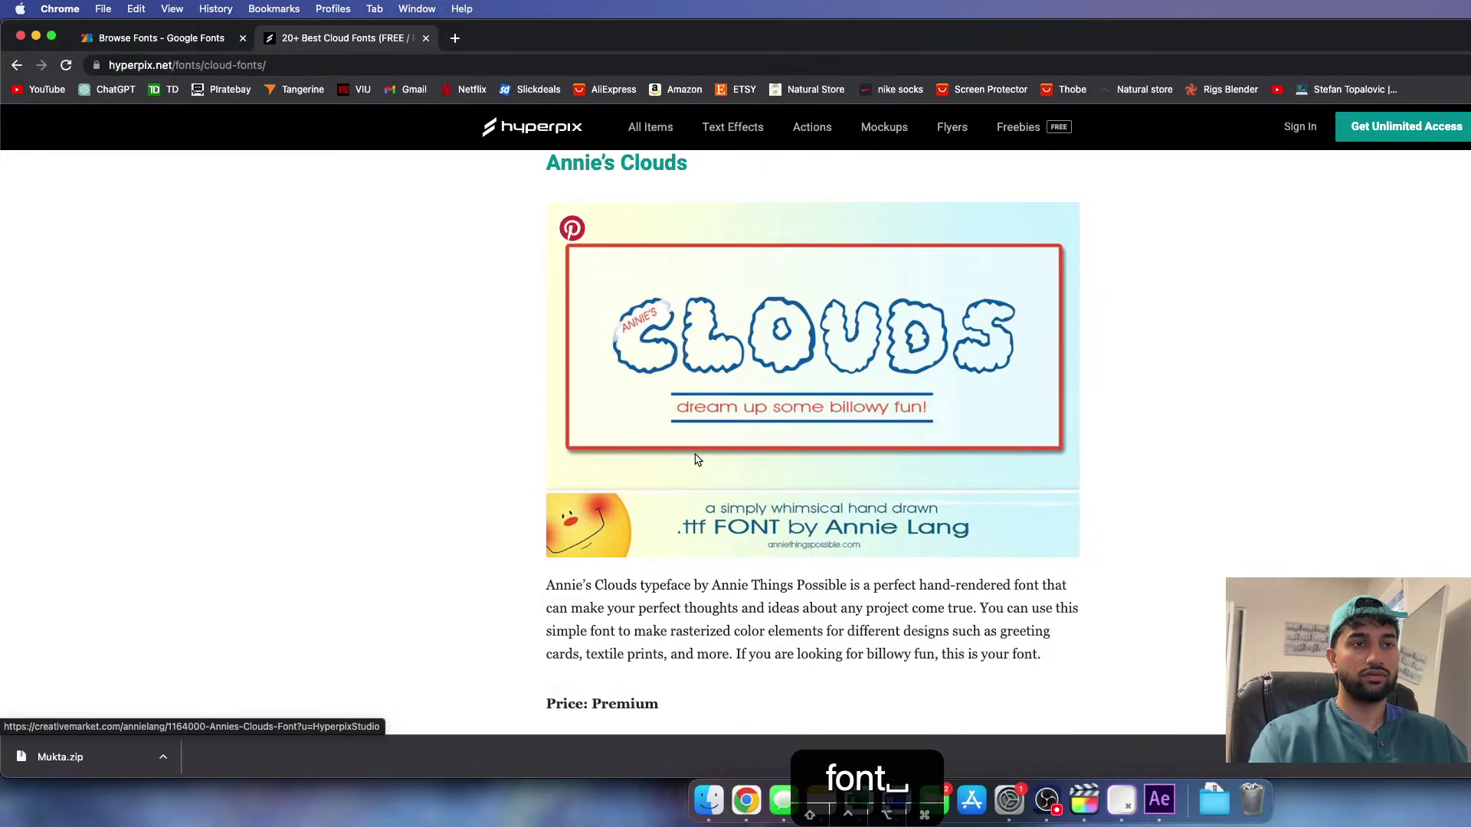
pyautogui.write('like clouds in ae')
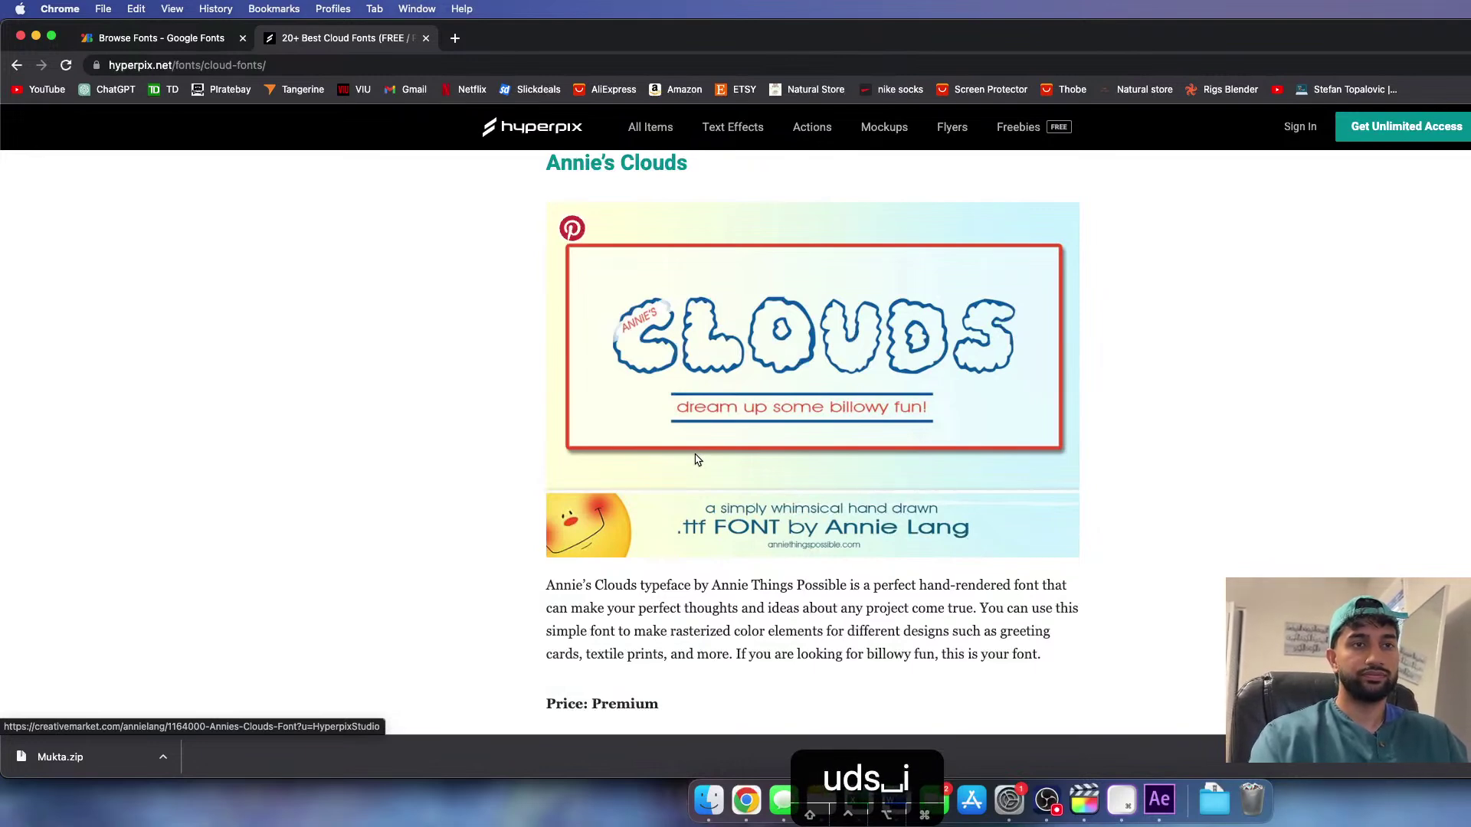
pyautogui.press('Return')
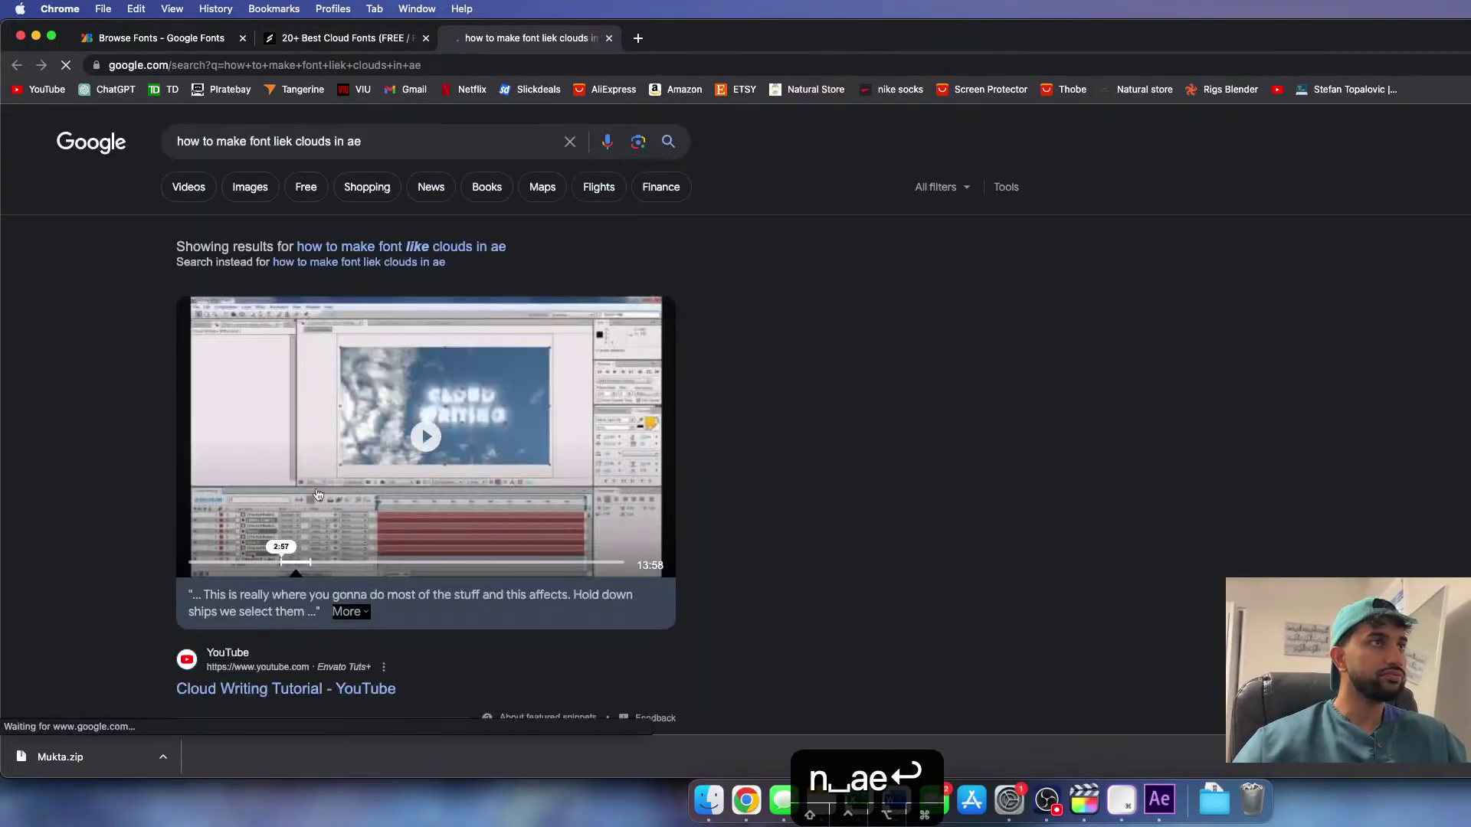
# - Expand the related question on making realistic clouds in After Effects and look through the tutorial results
pyautogui.scroll(-5, 349, 558)
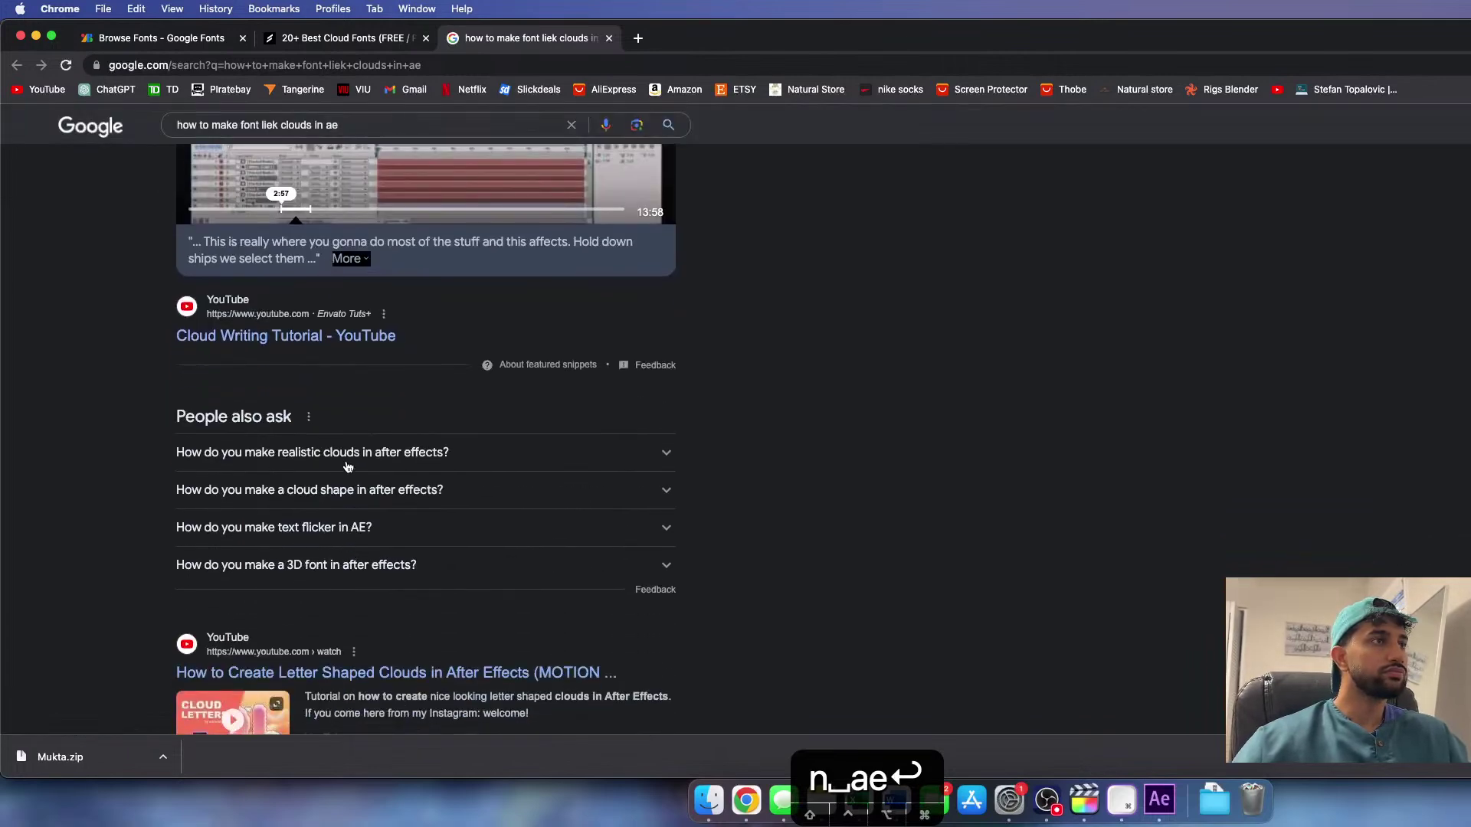
pyautogui.click(352, 452)
pyautogui.scroll(-8, 372, 565)
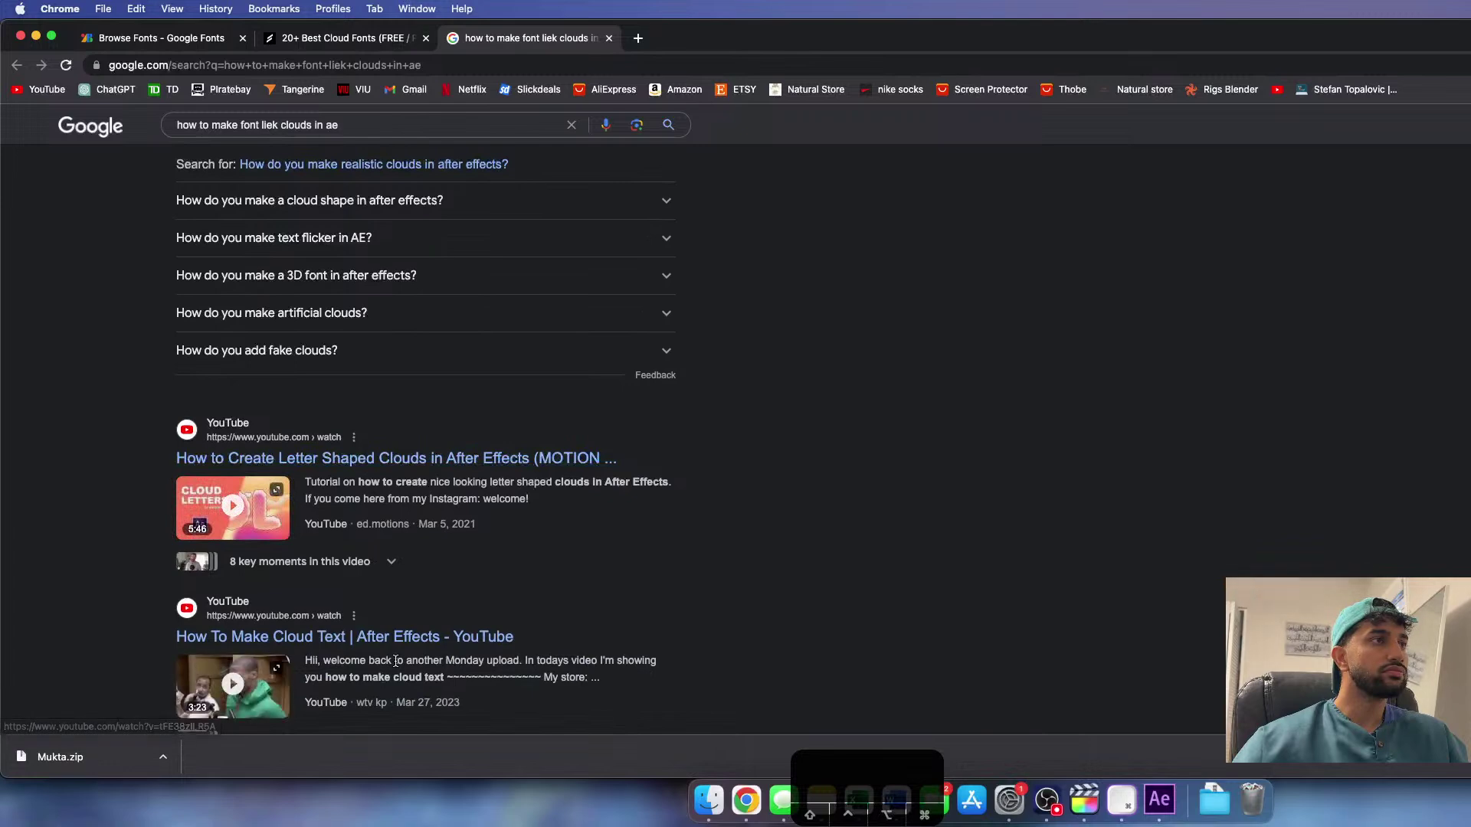
pyautogui.scroll(2, 396, 668)
pyautogui.scroll(-7, 396, 668)
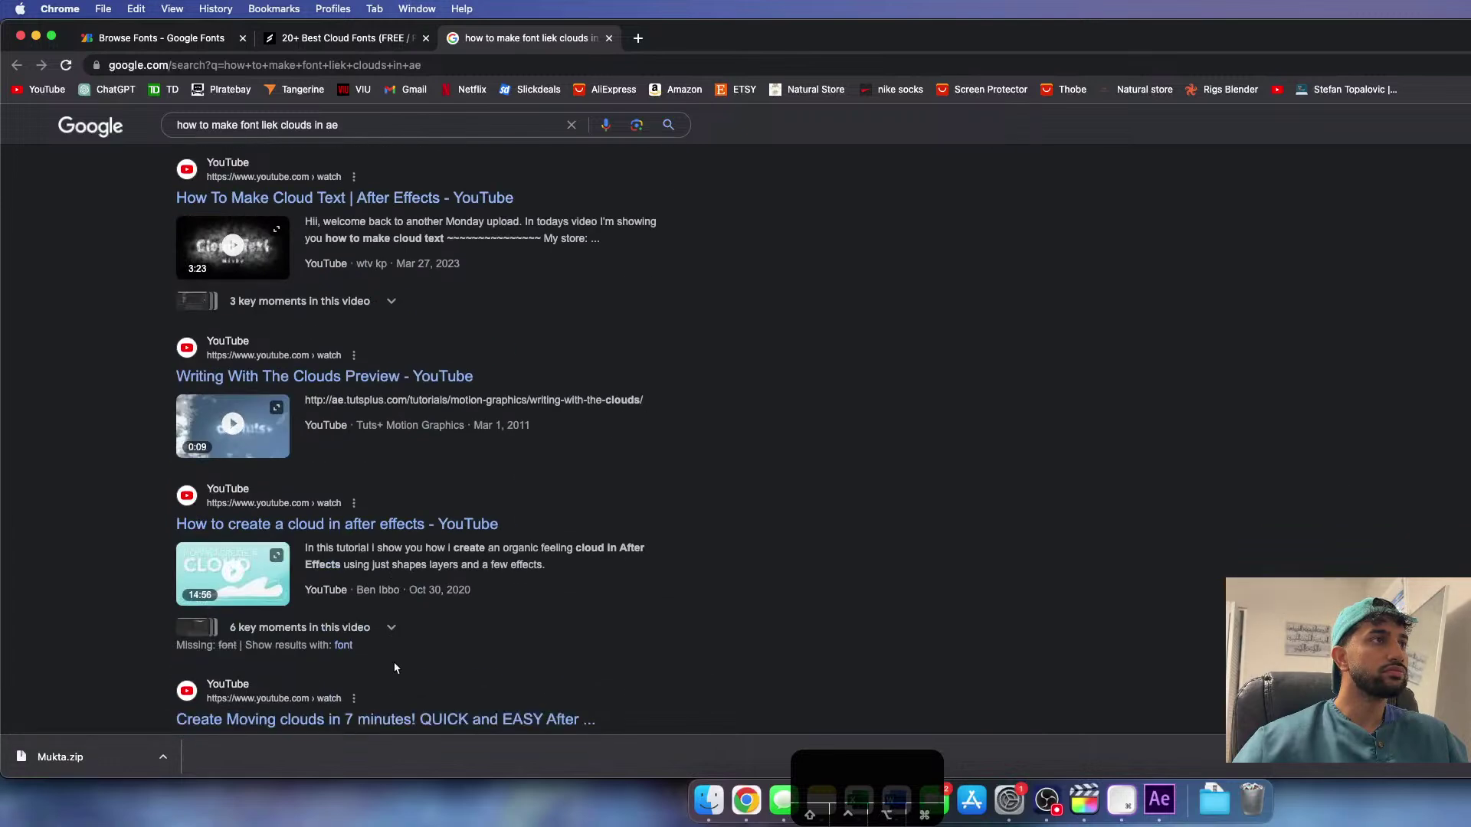
# - Watch the "Writing With The Clouds Preview" video, return to the results and look through the remaining tutorials
pyautogui.click(239, 446)
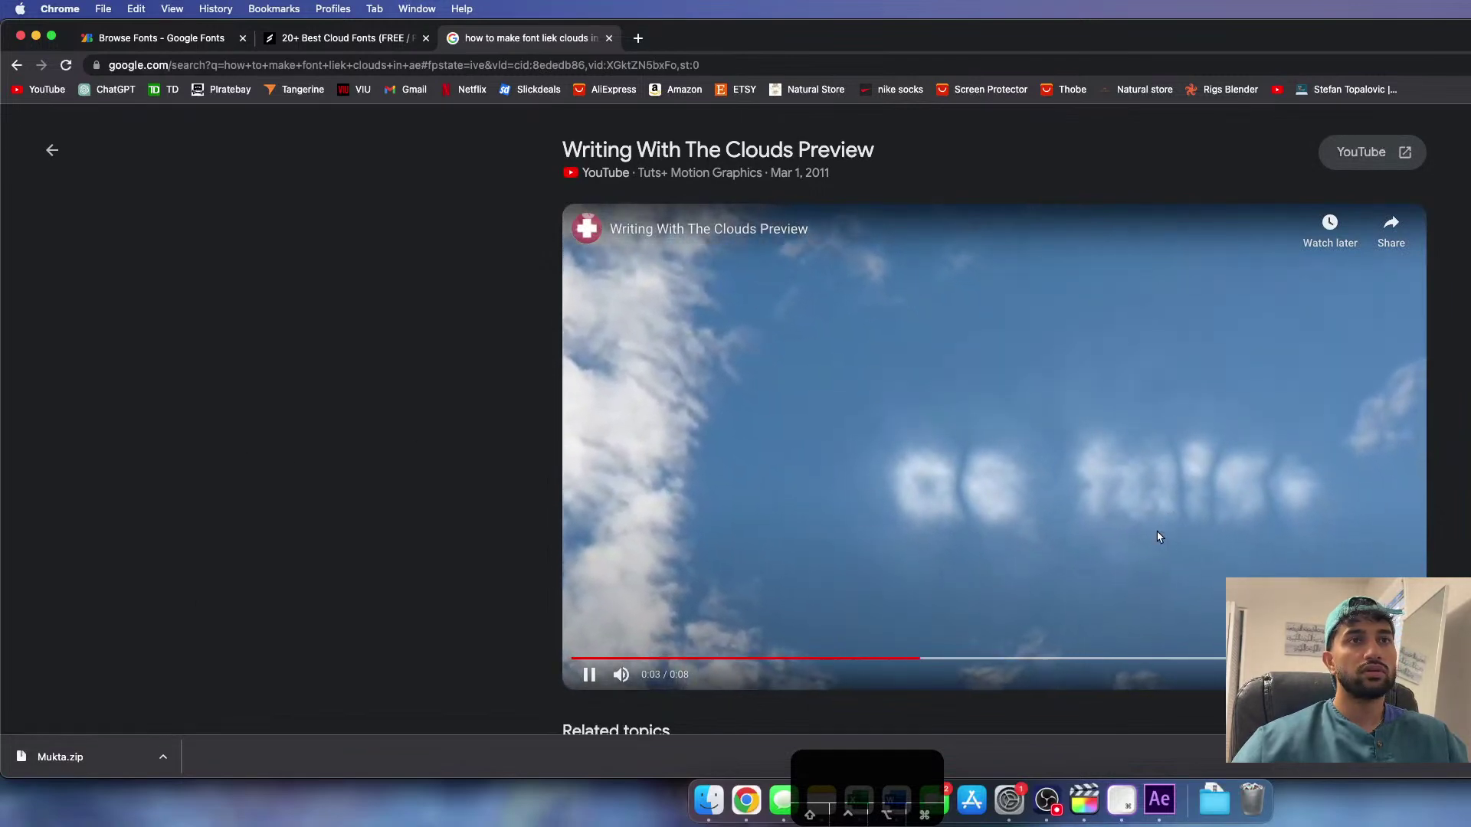
pyautogui.hscroll(-5, 505, 387)
pyautogui.scroll(-5, 426, 410)
pyautogui.scroll(-5, 428, 412)
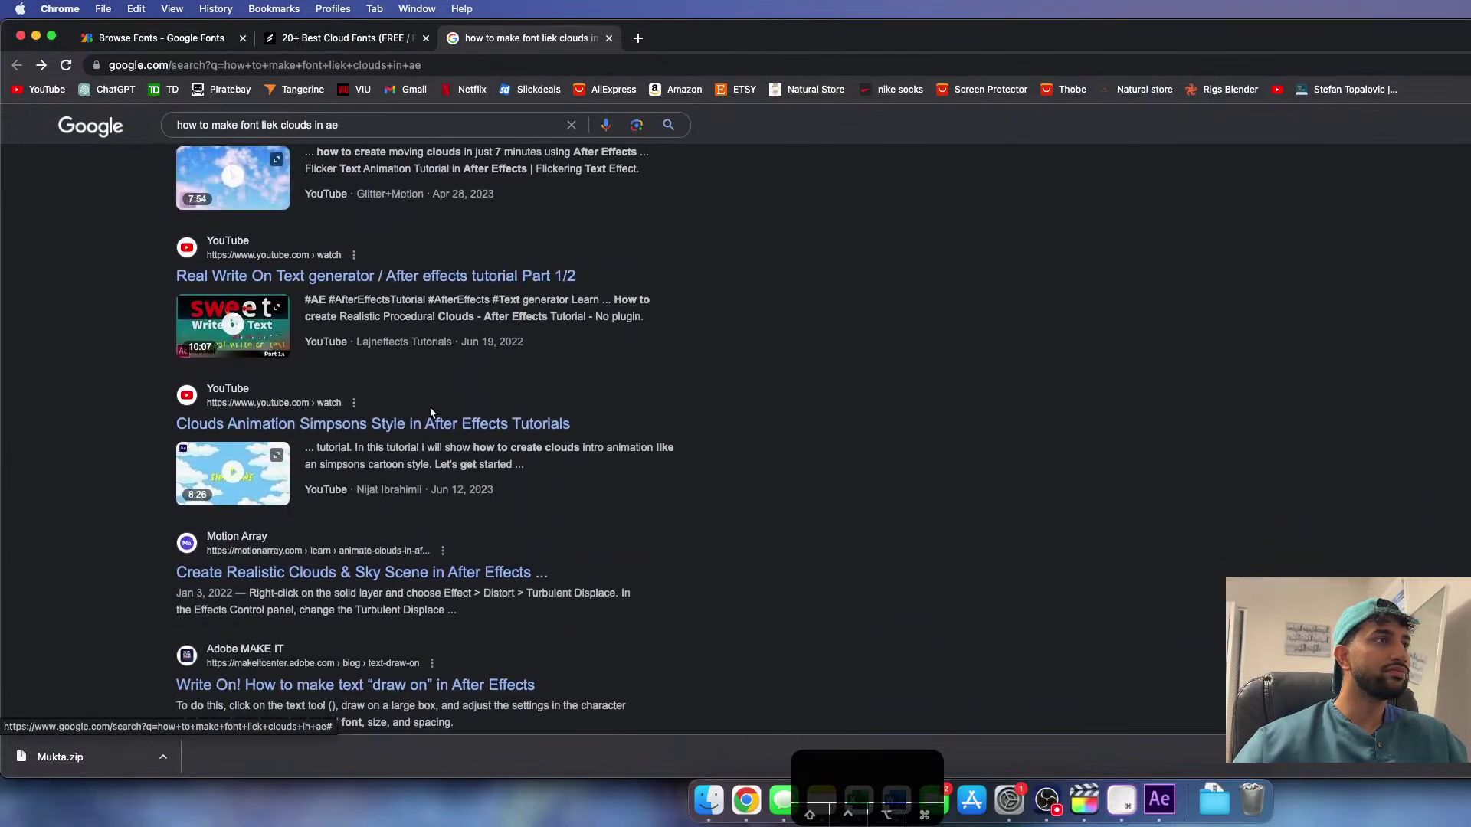
pyautogui.scroll(-3, 430, 413)
pyautogui.scroll(10, 430, 413)
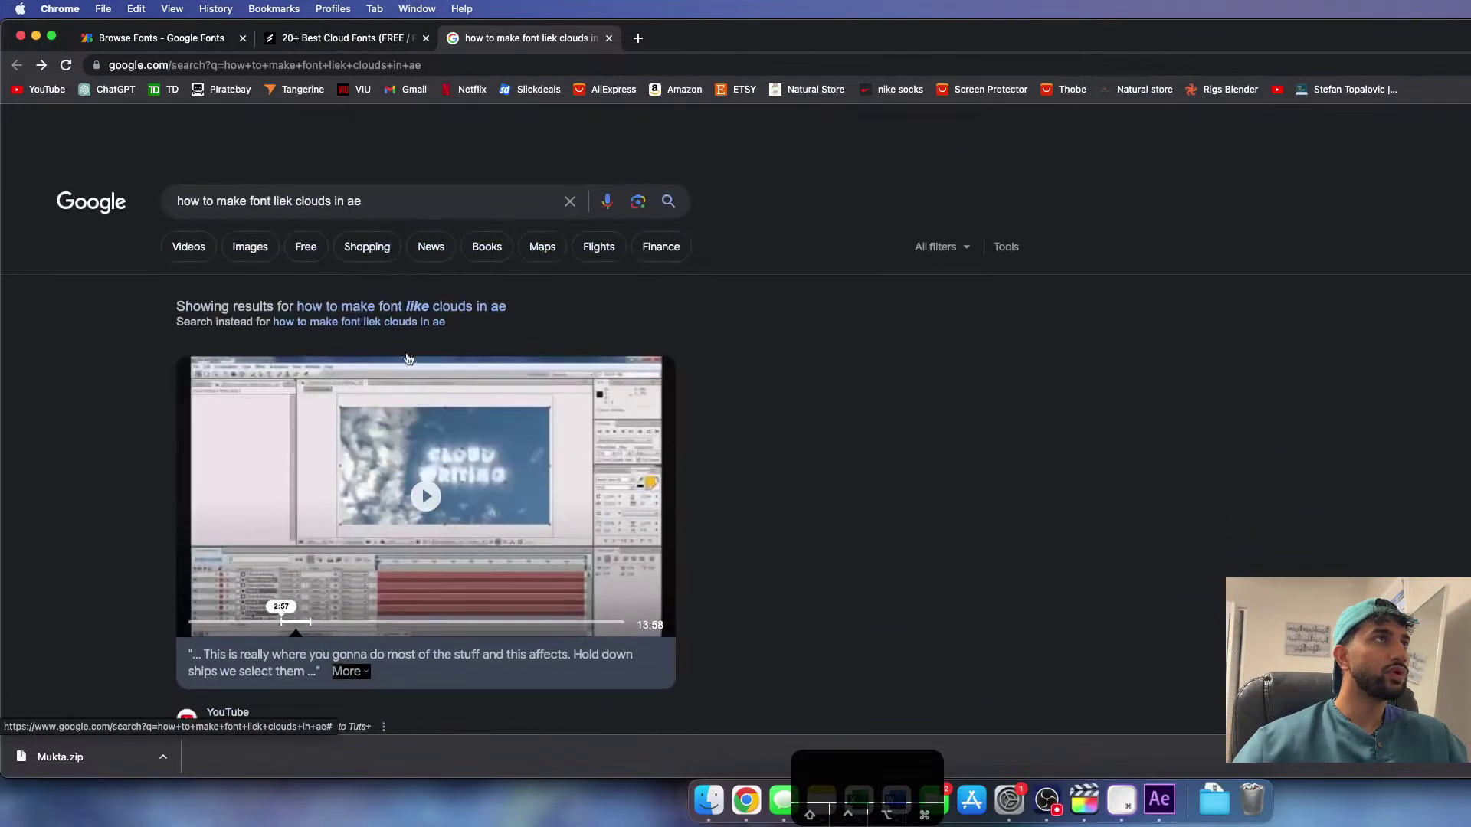
# - Close the tutorial search tab, check the Google Fonts tab, and search the web for "realistc cloud fonts" in the Hyperpix tab
pyautogui.press('super+w')
pyautogui.click(162, 38)
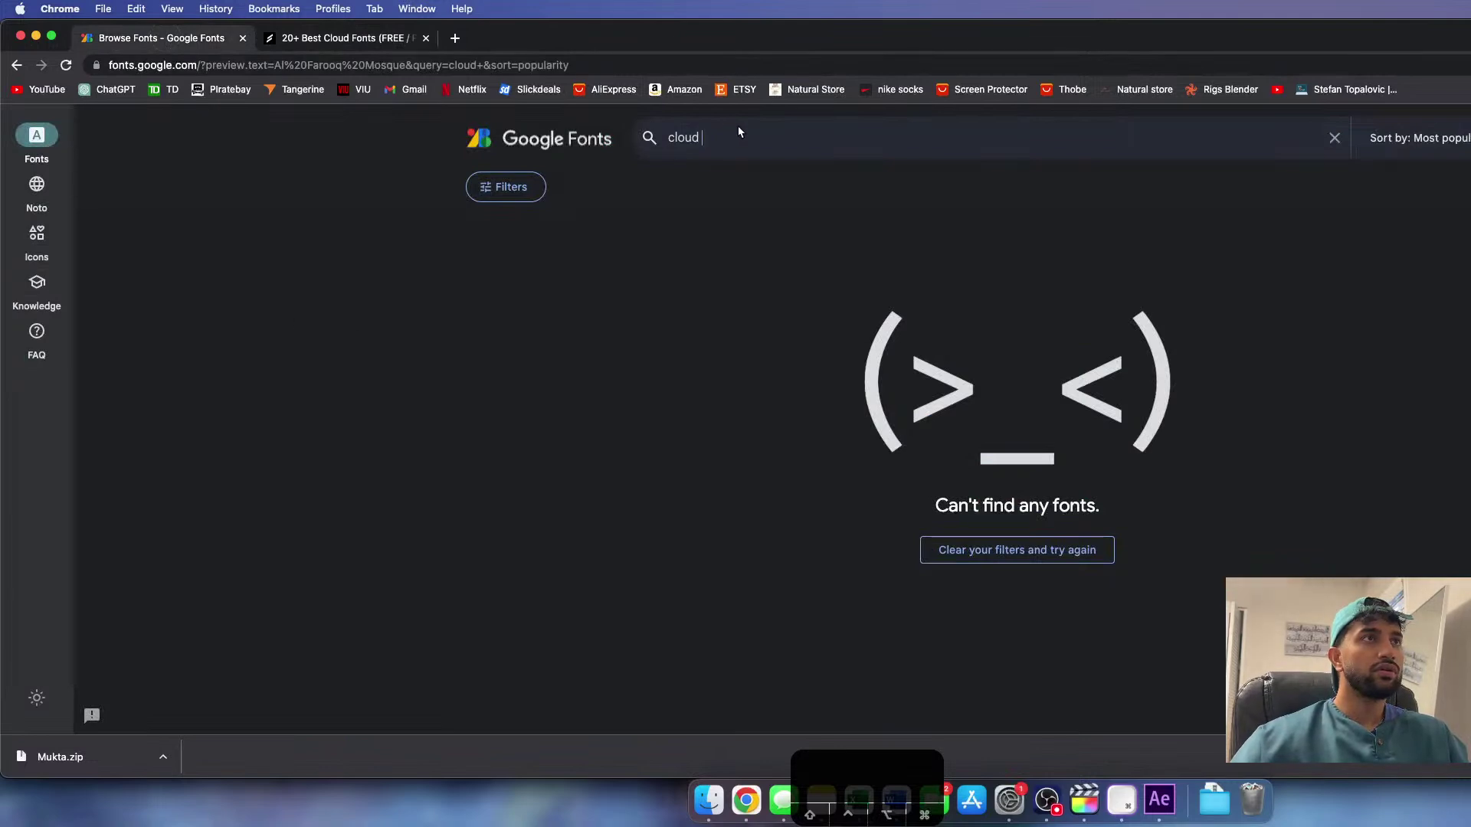
pyautogui.click(366, 42)
pyautogui.click(383, 68)
pyautogui.write('cl')
pyautogui.press('BackSpace')
pyautogui.press('BackSpace')
pyautogui.write('re')
pyautogui.press('BackSpace')
pyautogui.press('BackSpace')
pyautogui.press('BackSpace')
pyautogui.write('realistc cloud fonts')
pyautogui.press('Return')
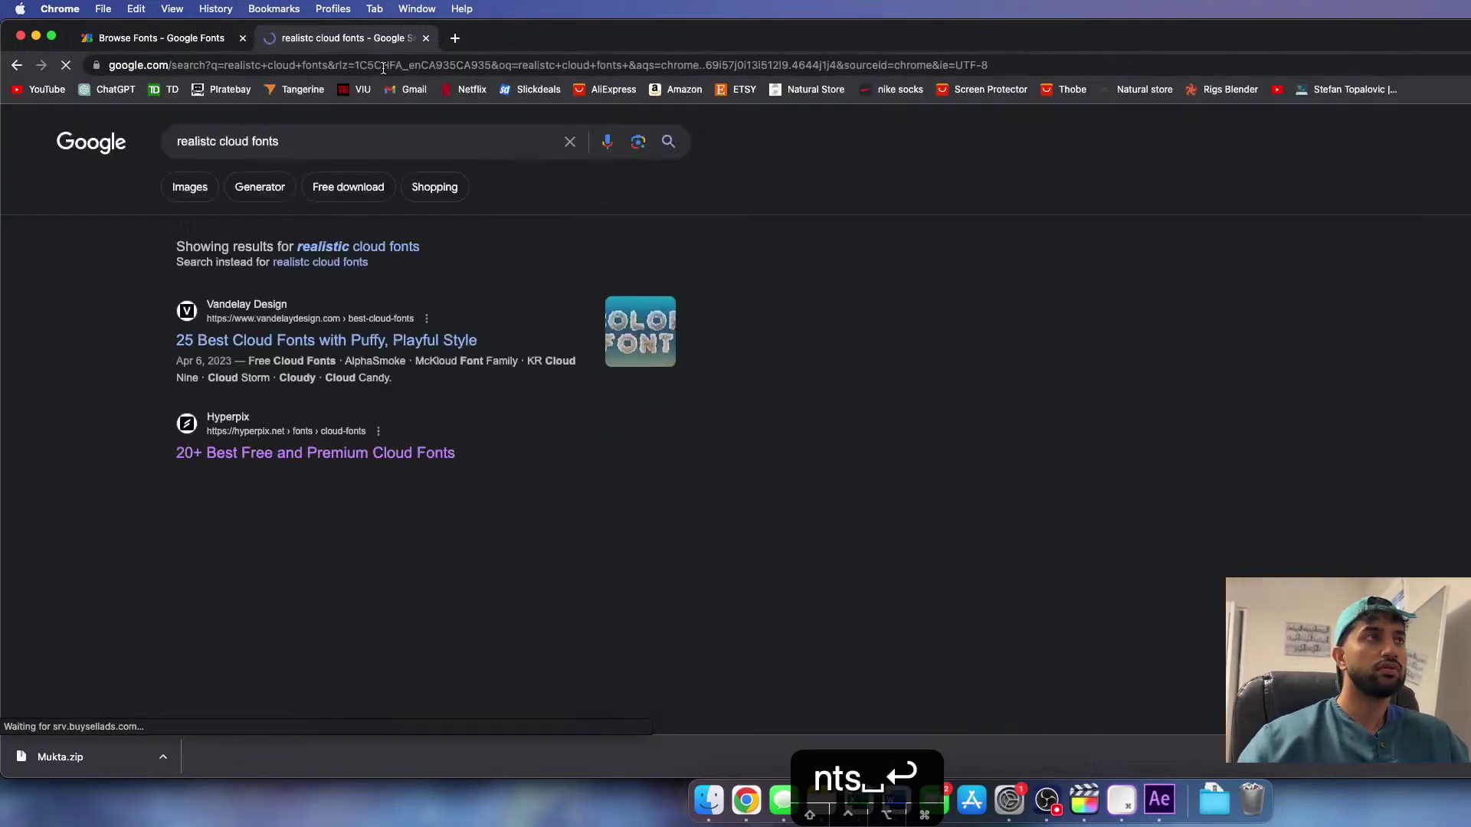
# - Refine the web search by adding "free" to the realistic cloud fonts query
pyautogui.click(334, 142)
pyautogui.write('free')
pyautogui.press('Return')
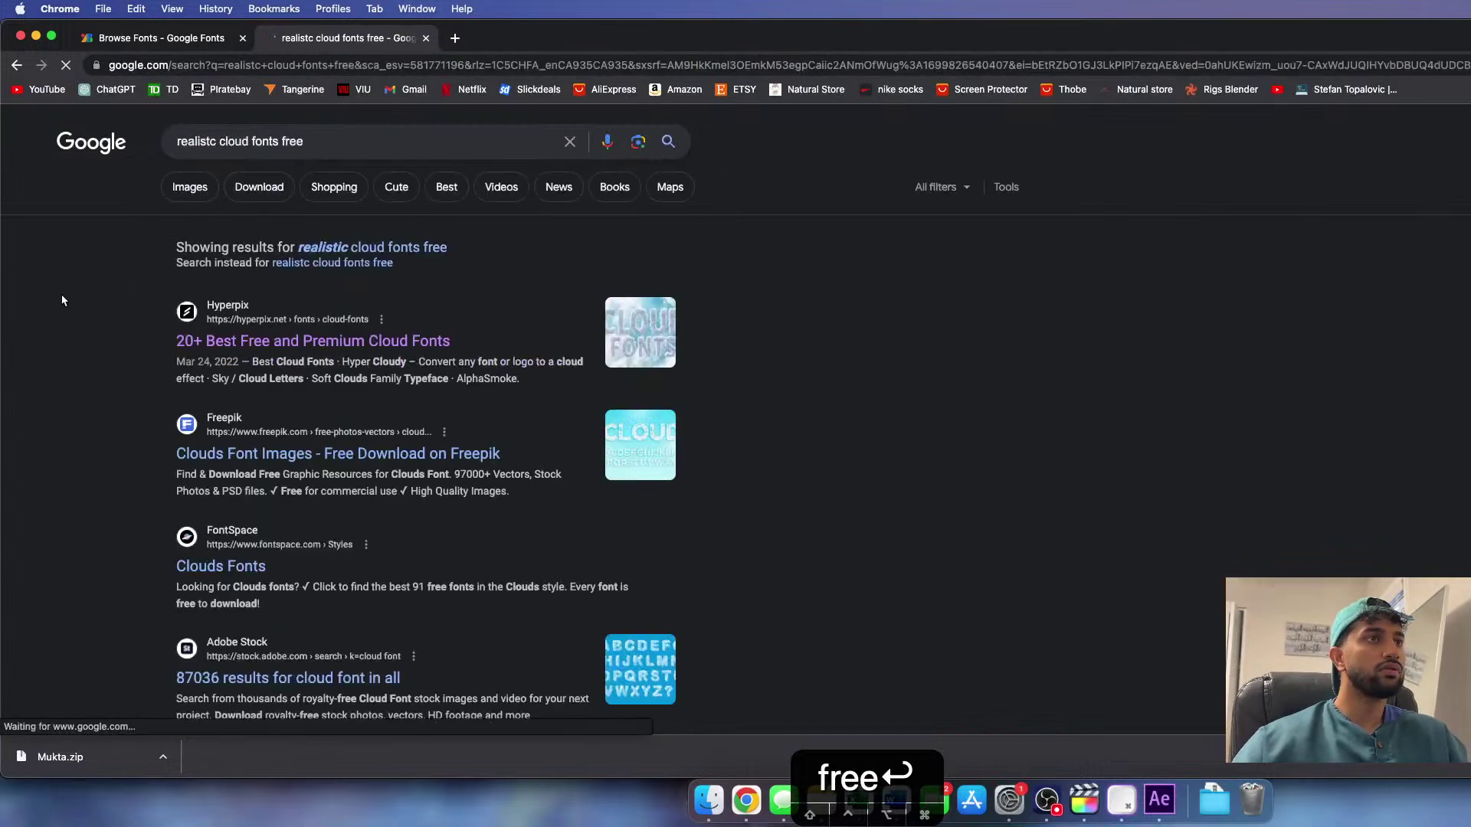
# - Reopen the Hyperpix cloud fonts article and look through its entries, including Soft Clouds, cloudstorm and Milkdrops, for free fonts
pyautogui.click(237, 342)
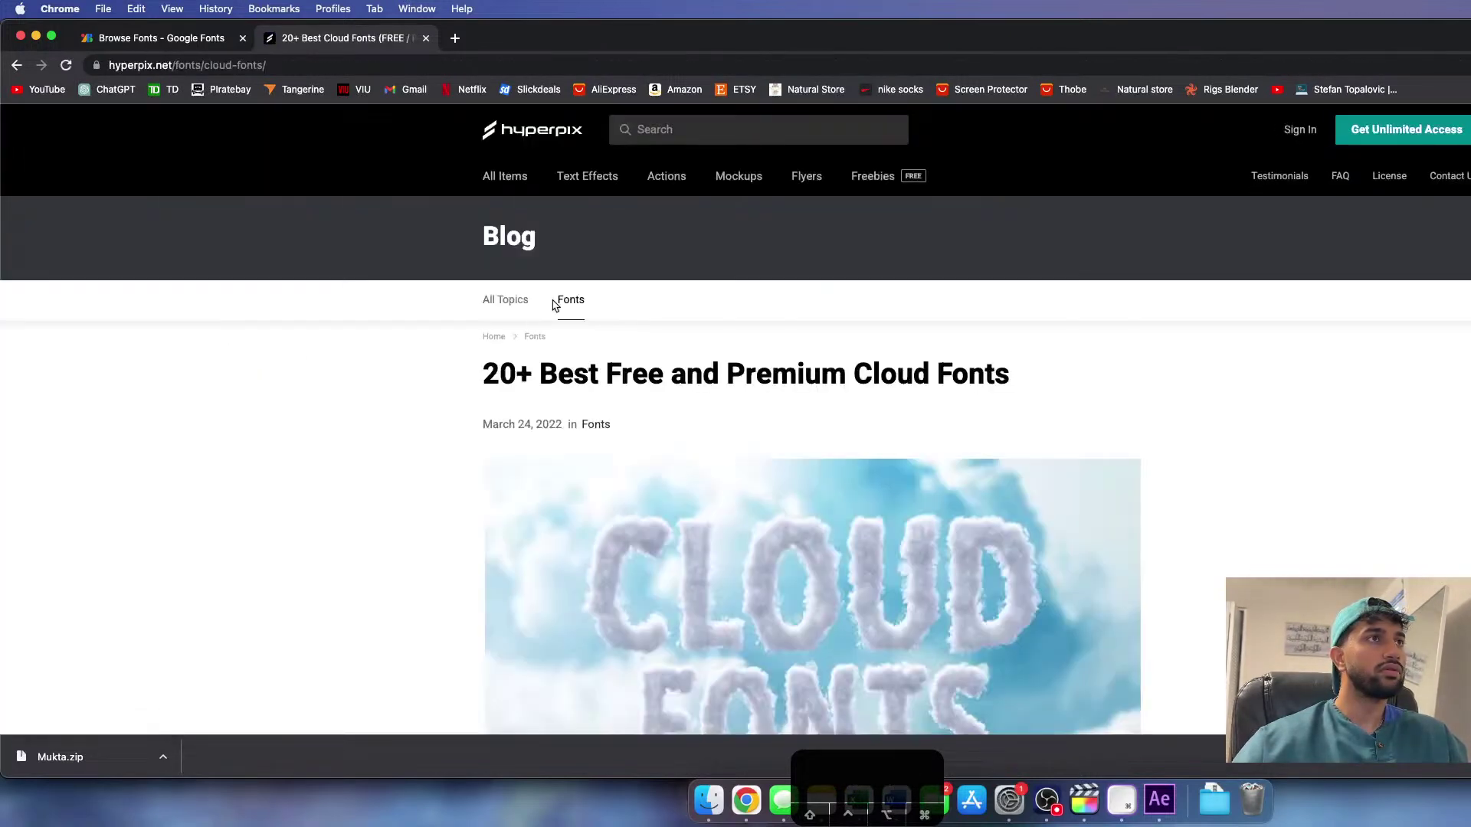
pyautogui.scroll(-15, 575, 452)
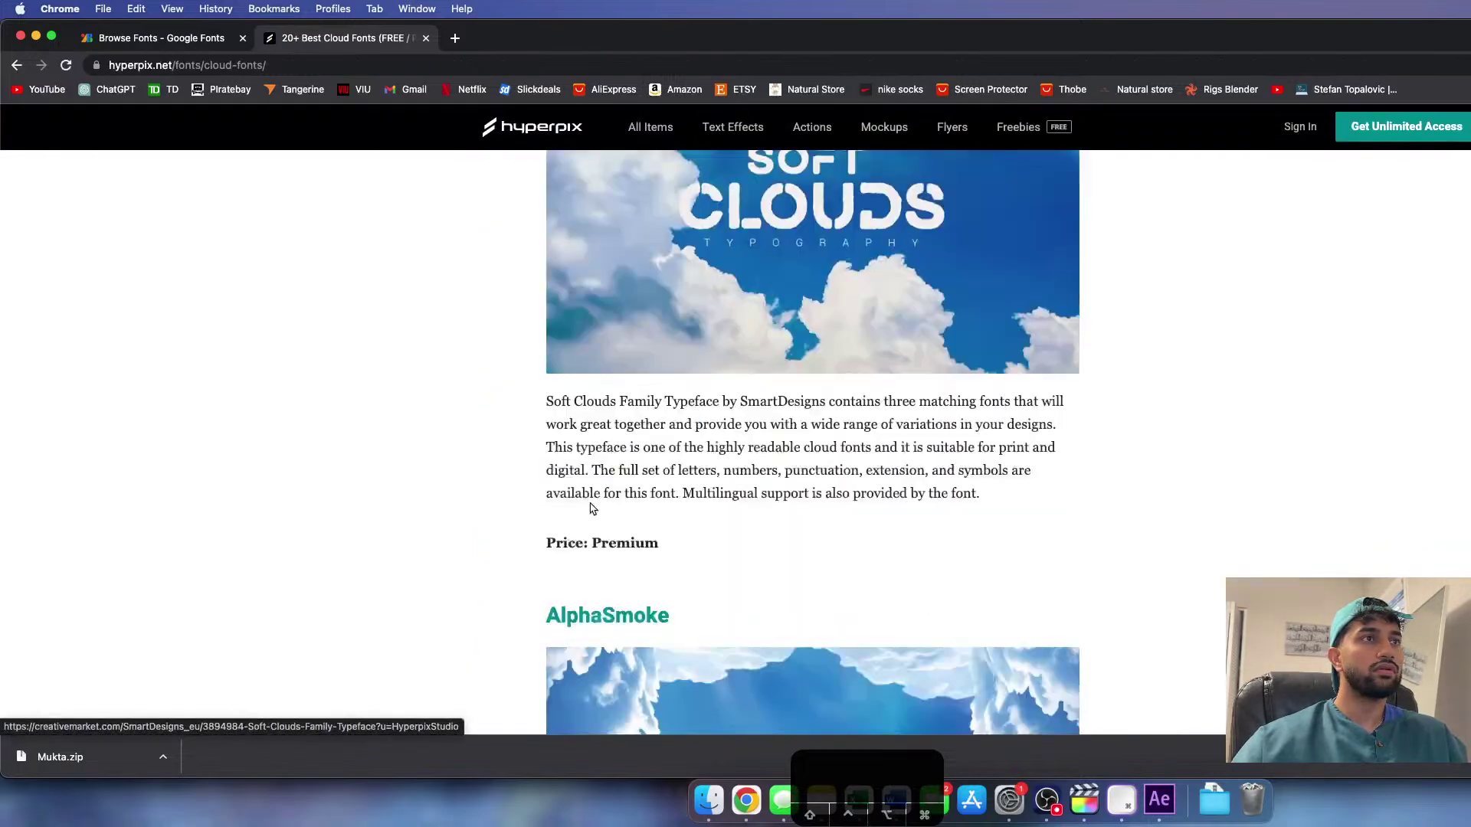
pyautogui.scroll(-20, 589, 502)
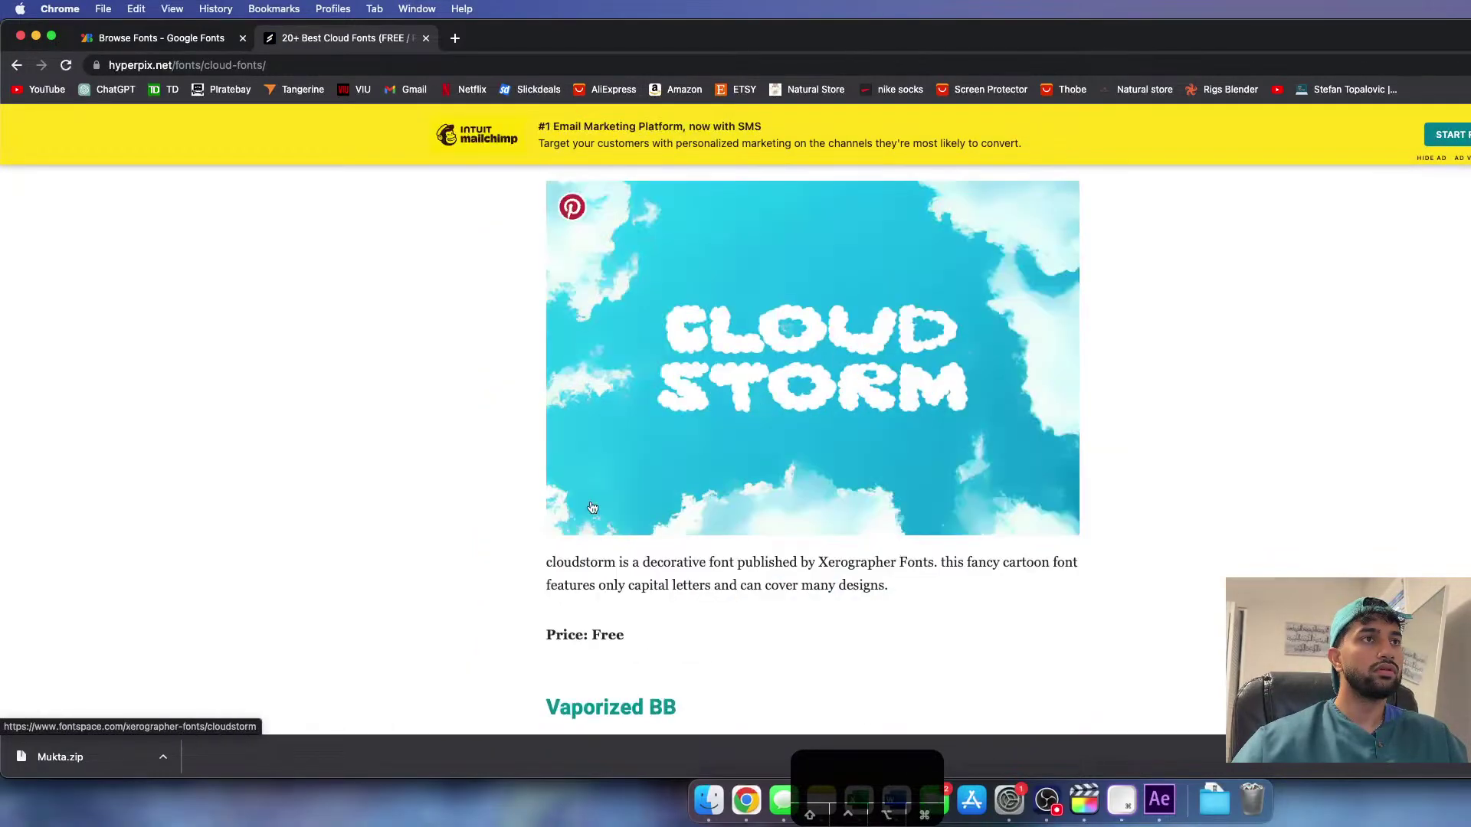
pyautogui.scroll(-20, 592, 508)
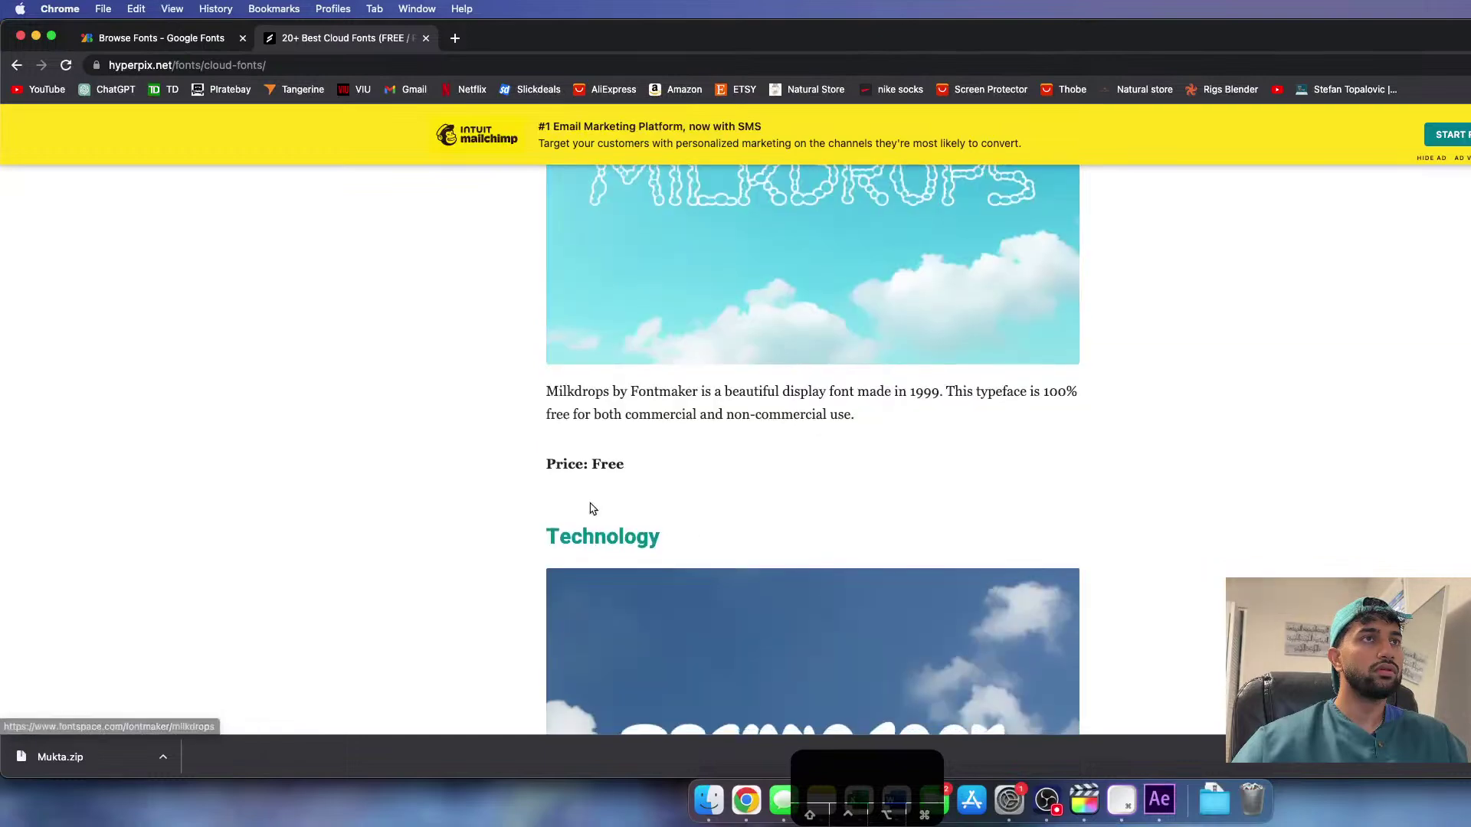
# - Look through the rest of the Hyperpix article and FontSpace's Clouds category for a realistic cloud font, then return to the search results
pyautogui.scroll(-20, 592, 508)
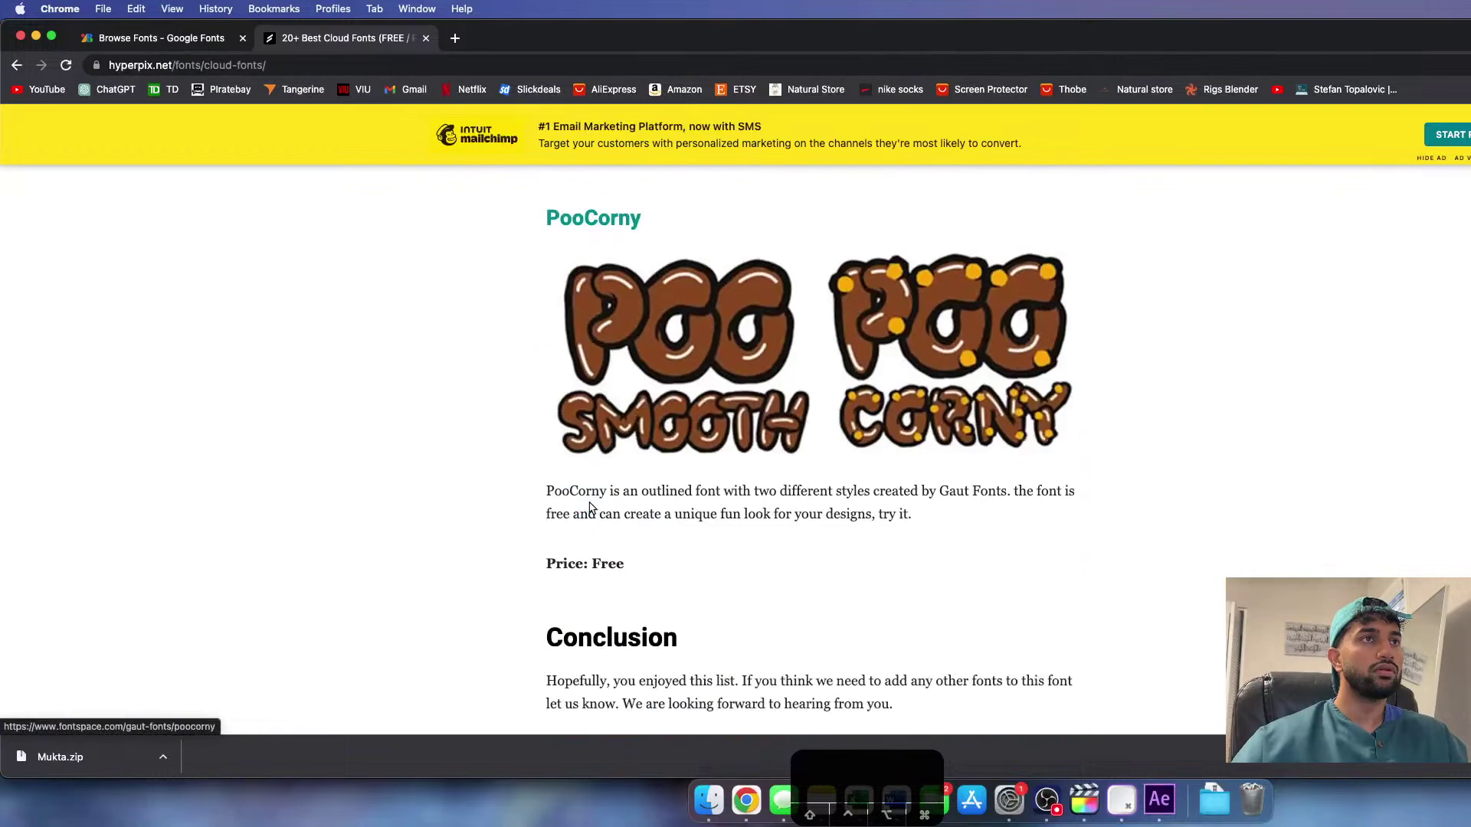
pyautogui.press('super+bracketleft')
pyautogui.scroll(-5, 326, 496)
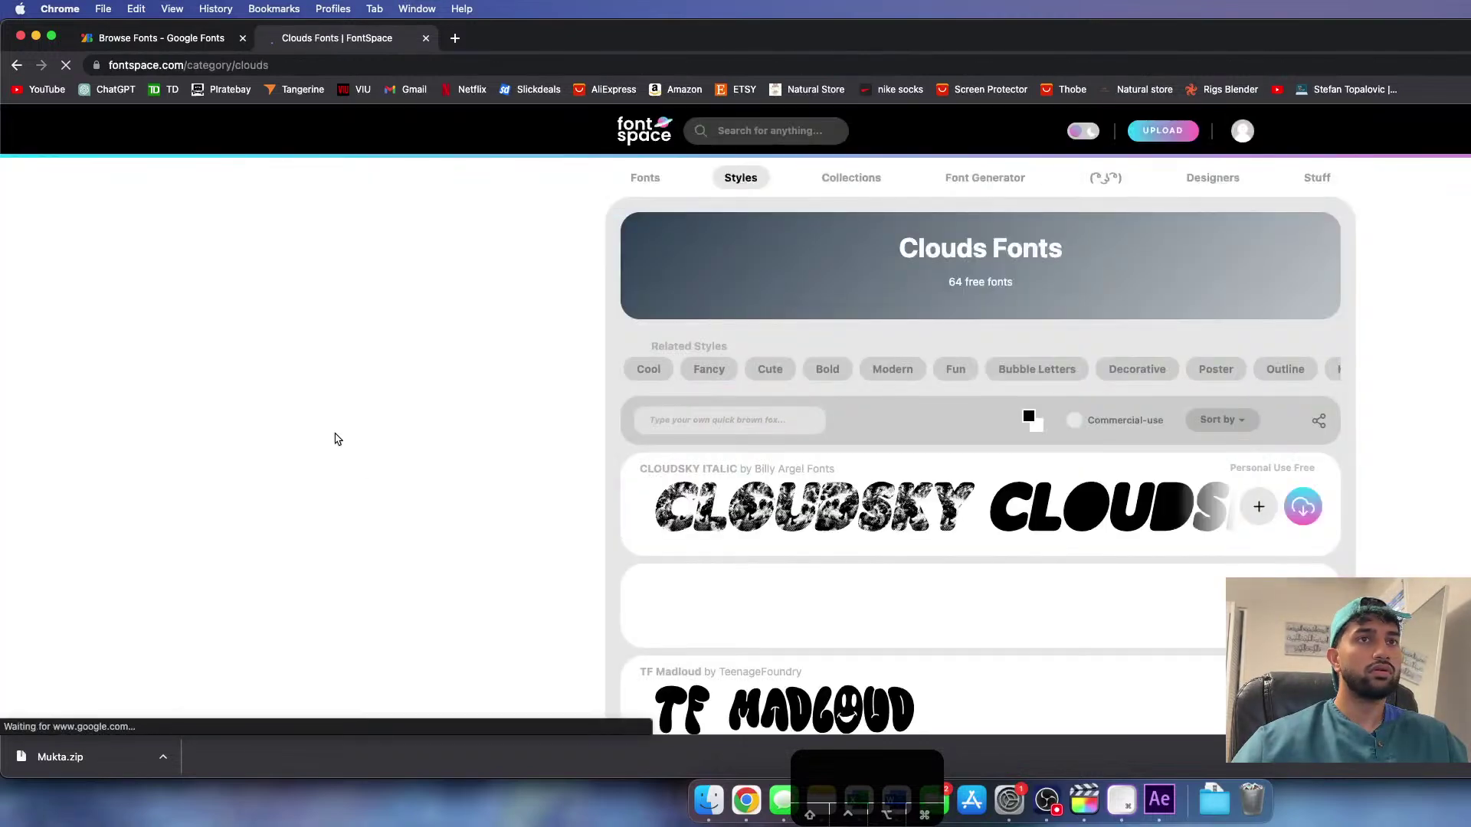
pyautogui.scroll(-20, 418, 488)
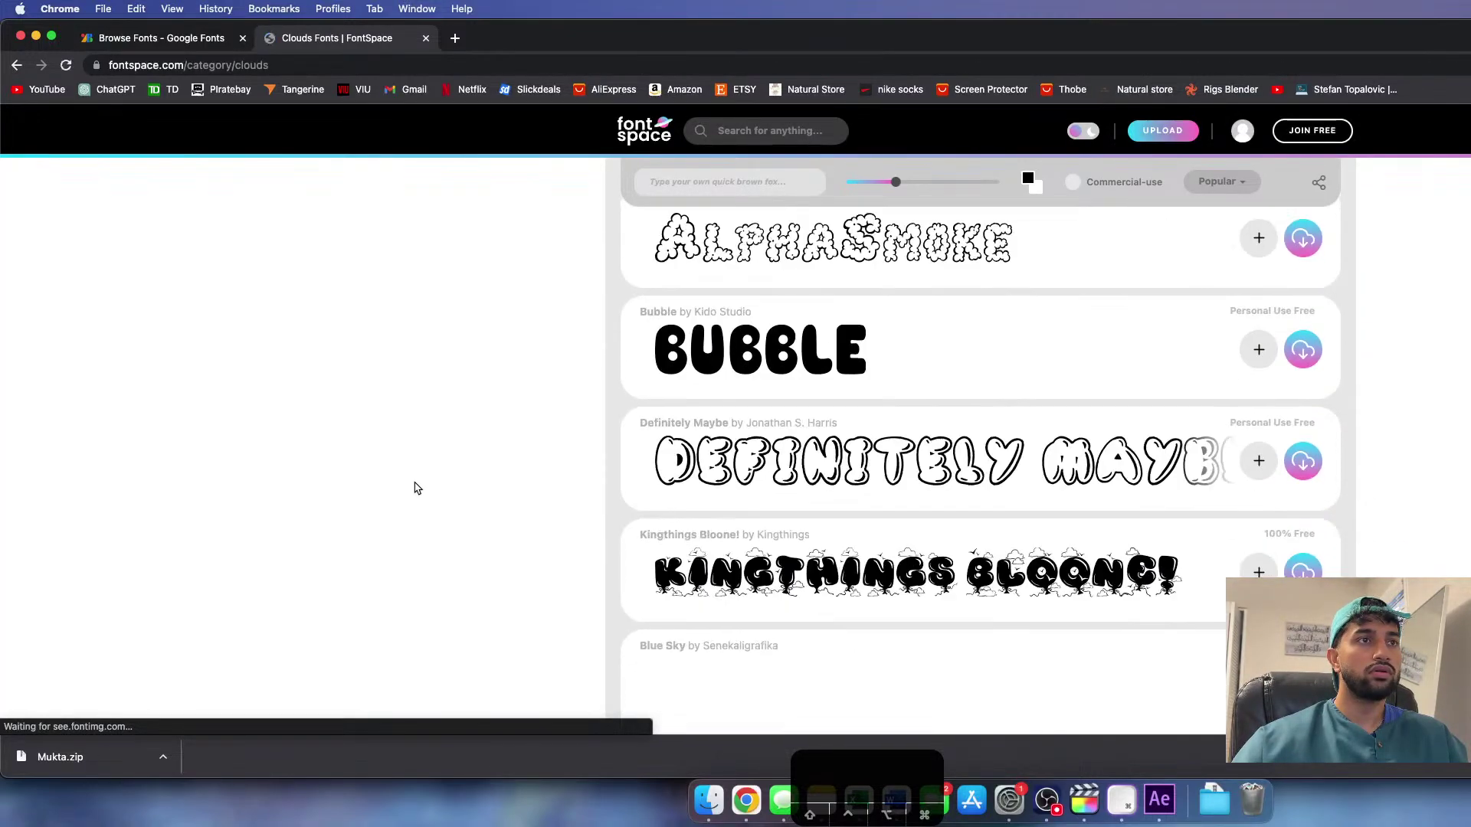
pyautogui.scroll(-8, 418, 488)
pyautogui.press('super+bracketleft')
# - Open the "Clouds Fonts Free Download" Colaboratory result, look through its font samples, and return to the search results
pyautogui.scroll(-6, 341, 485)
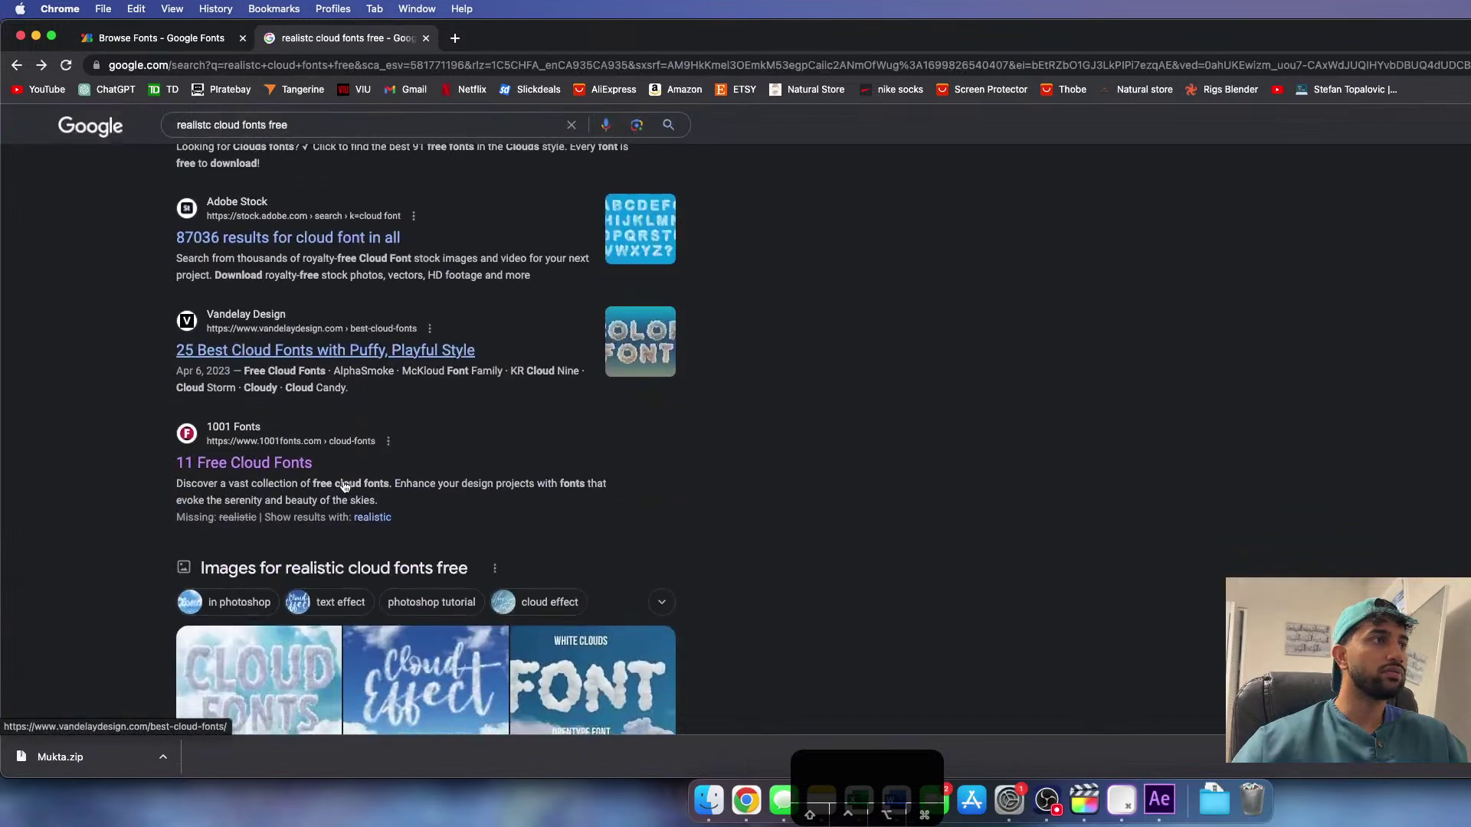
pyautogui.scroll(-8, 279, 481)
pyautogui.click(308, 387)
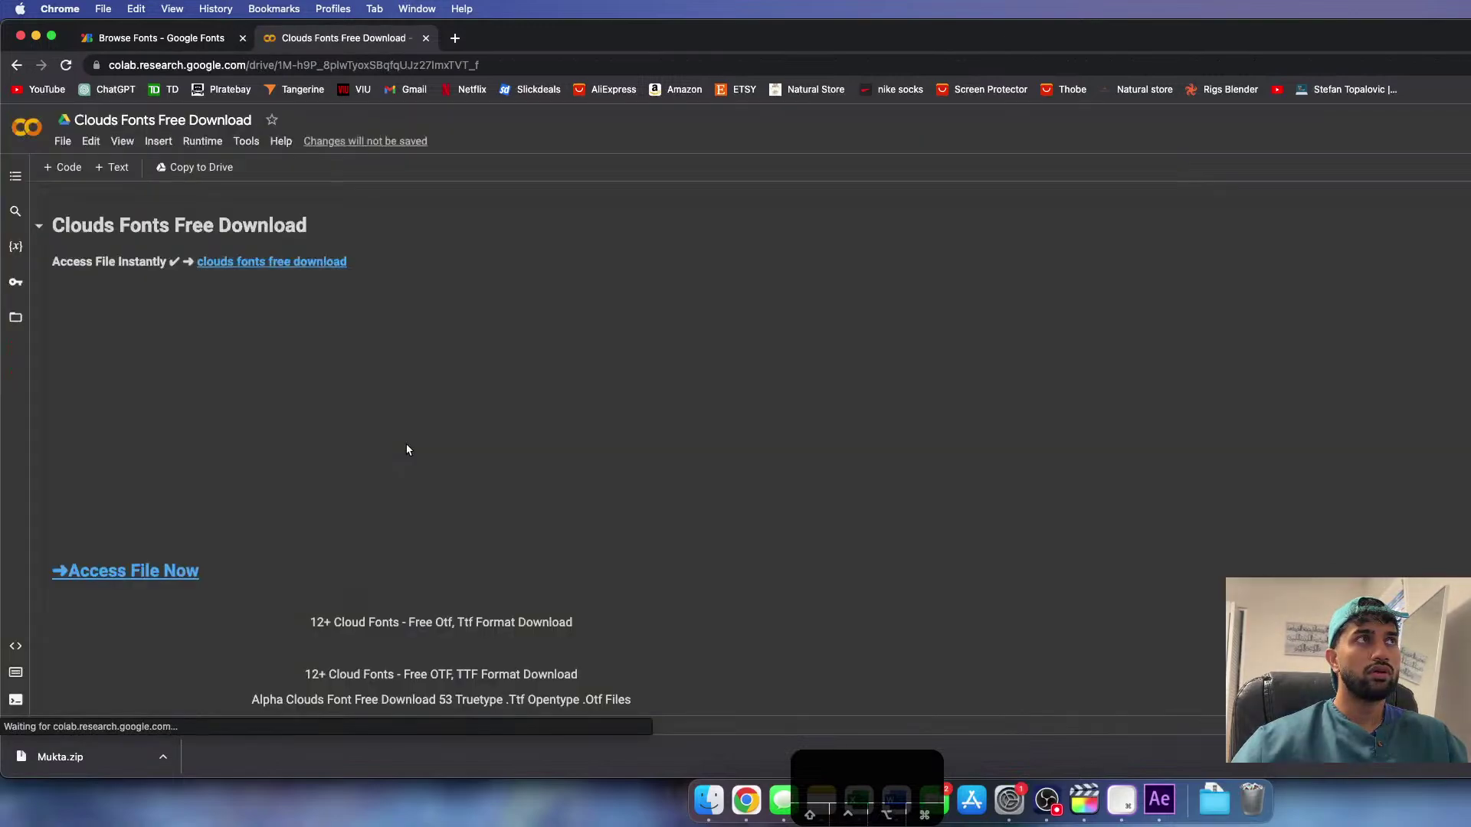
pyautogui.scroll(-5, 533, 444)
pyautogui.scroll(-20, 534, 444)
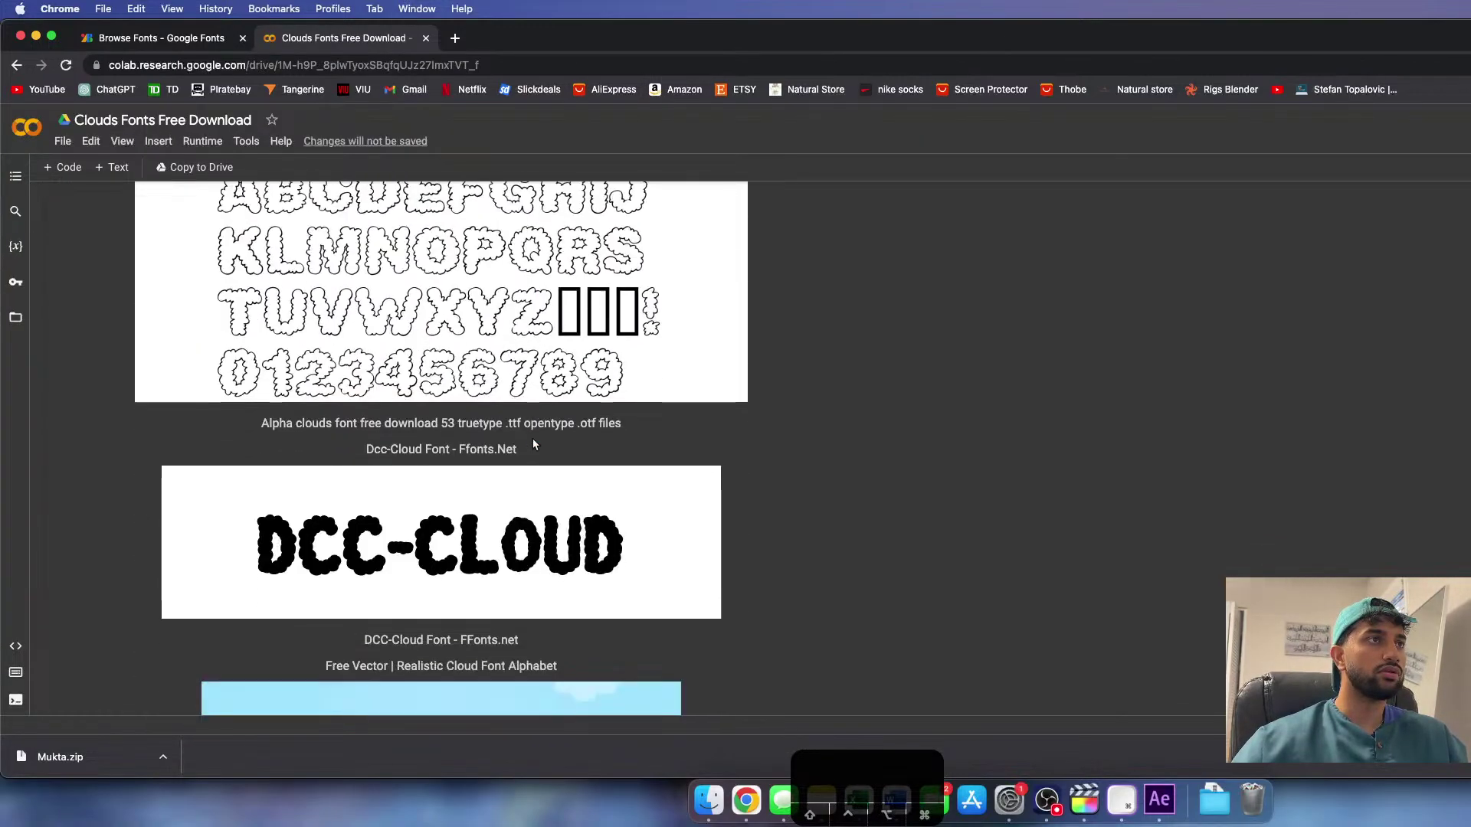
pyautogui.scroll(10, 534, 445)
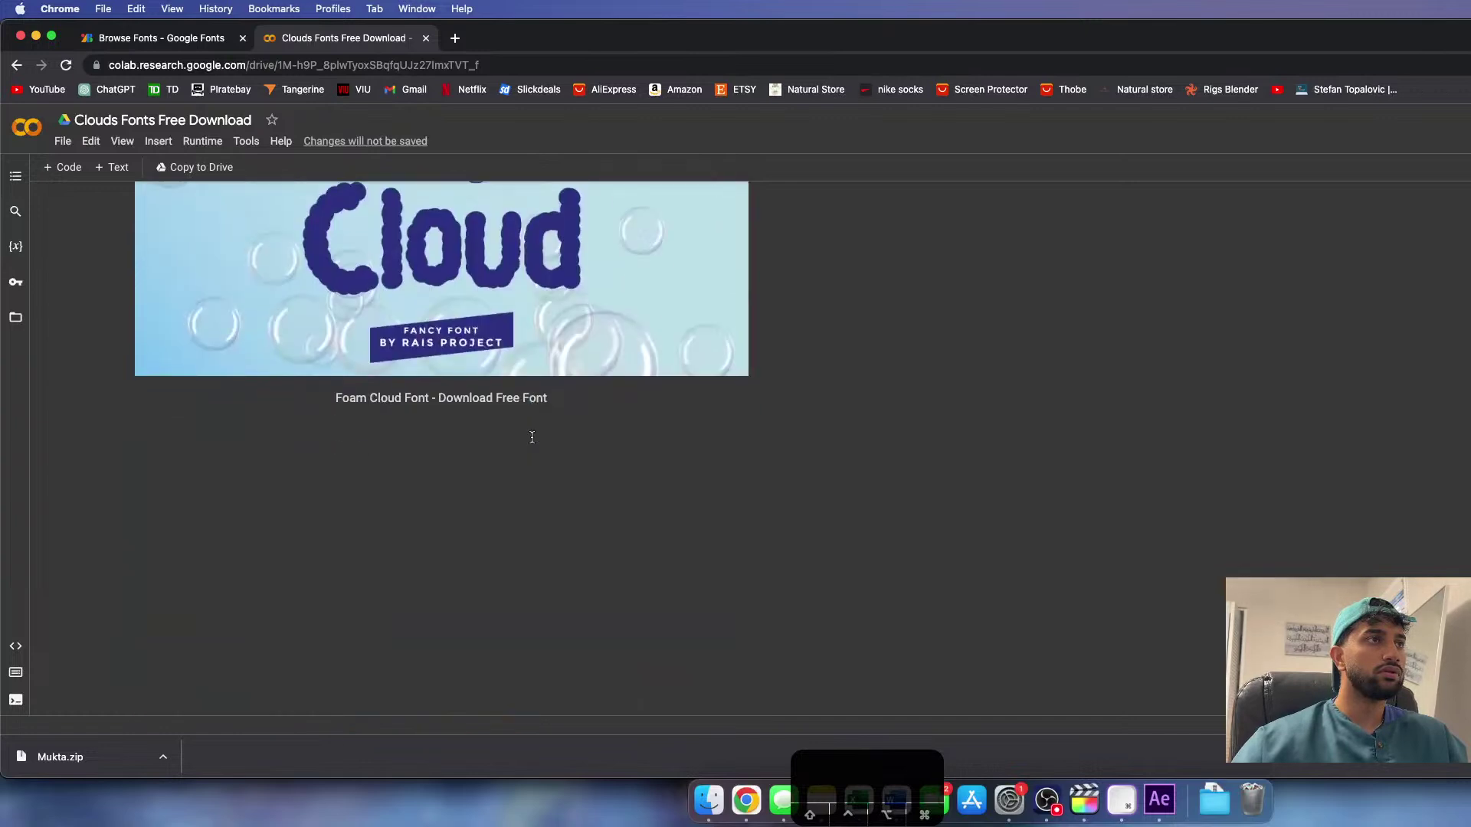
pyautogui.press('super+bracketleft')
# - Open Resource Boy's "Cloud Text Effect (FREE)" result and download the free version of the effect
pyautogui.scroll(-4, 268, 450)
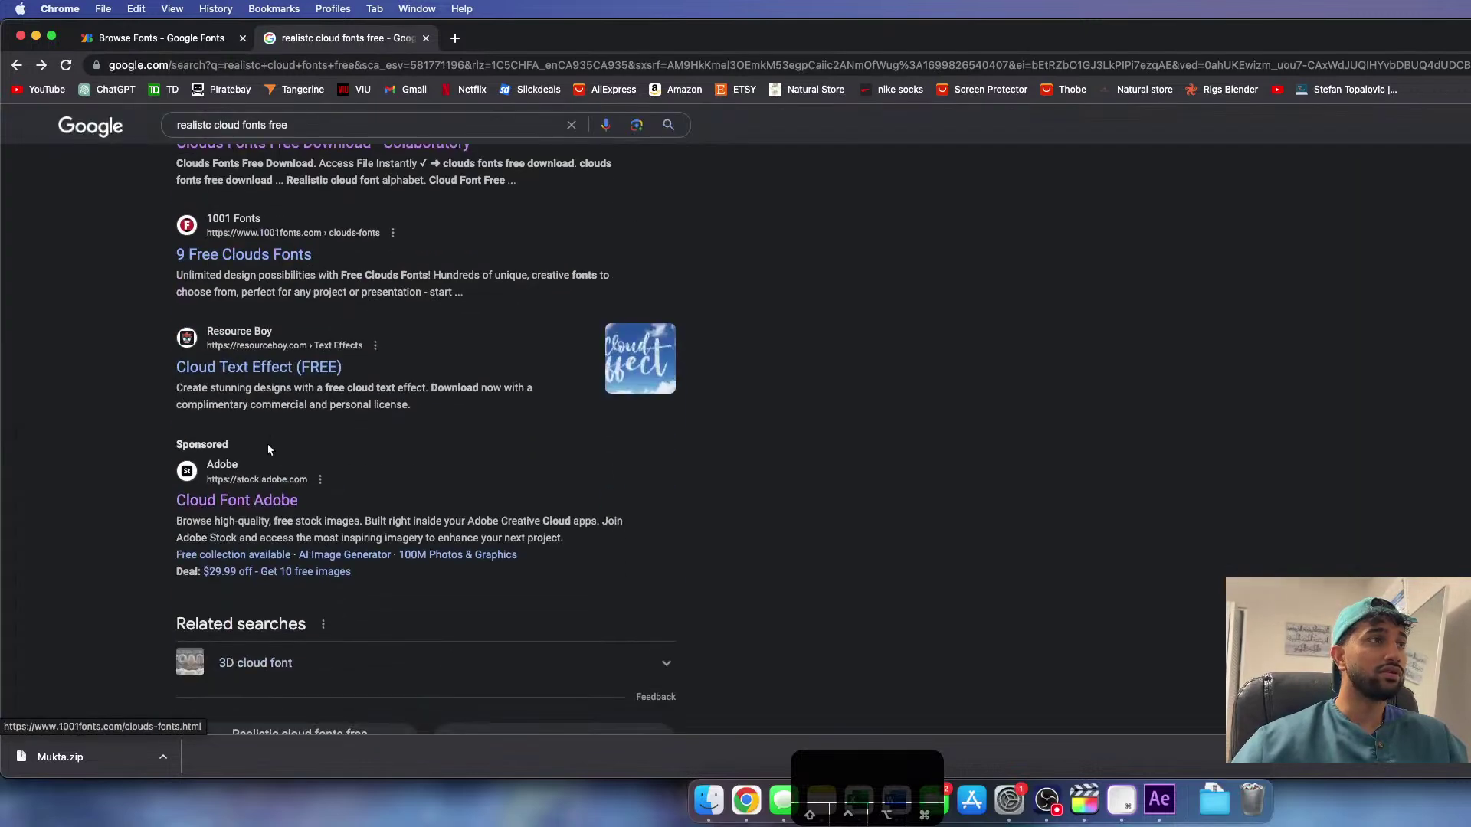
pyautogui.click(259, 375)
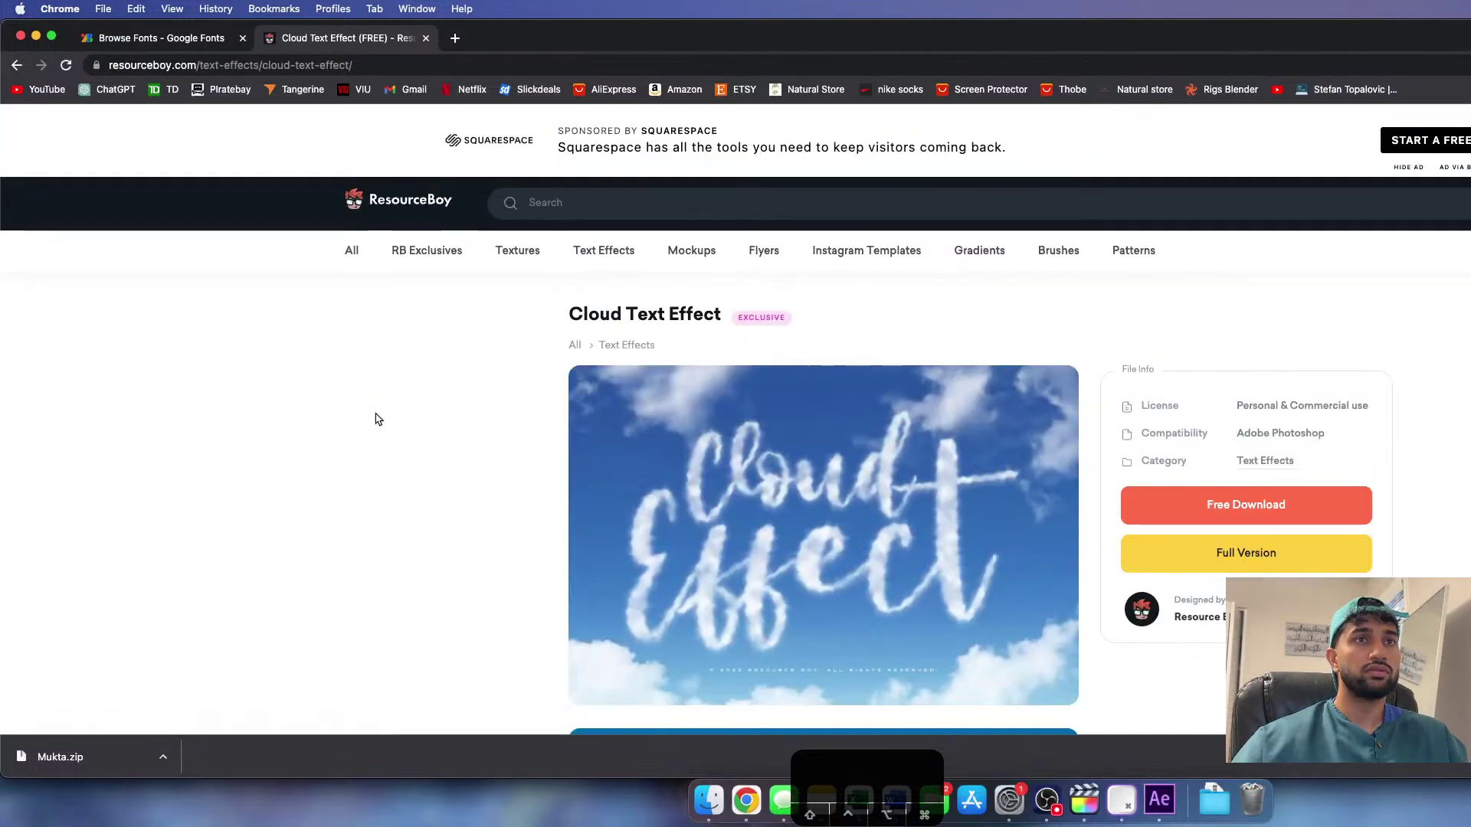
pyautogui.scroll(-10, 379, 460)
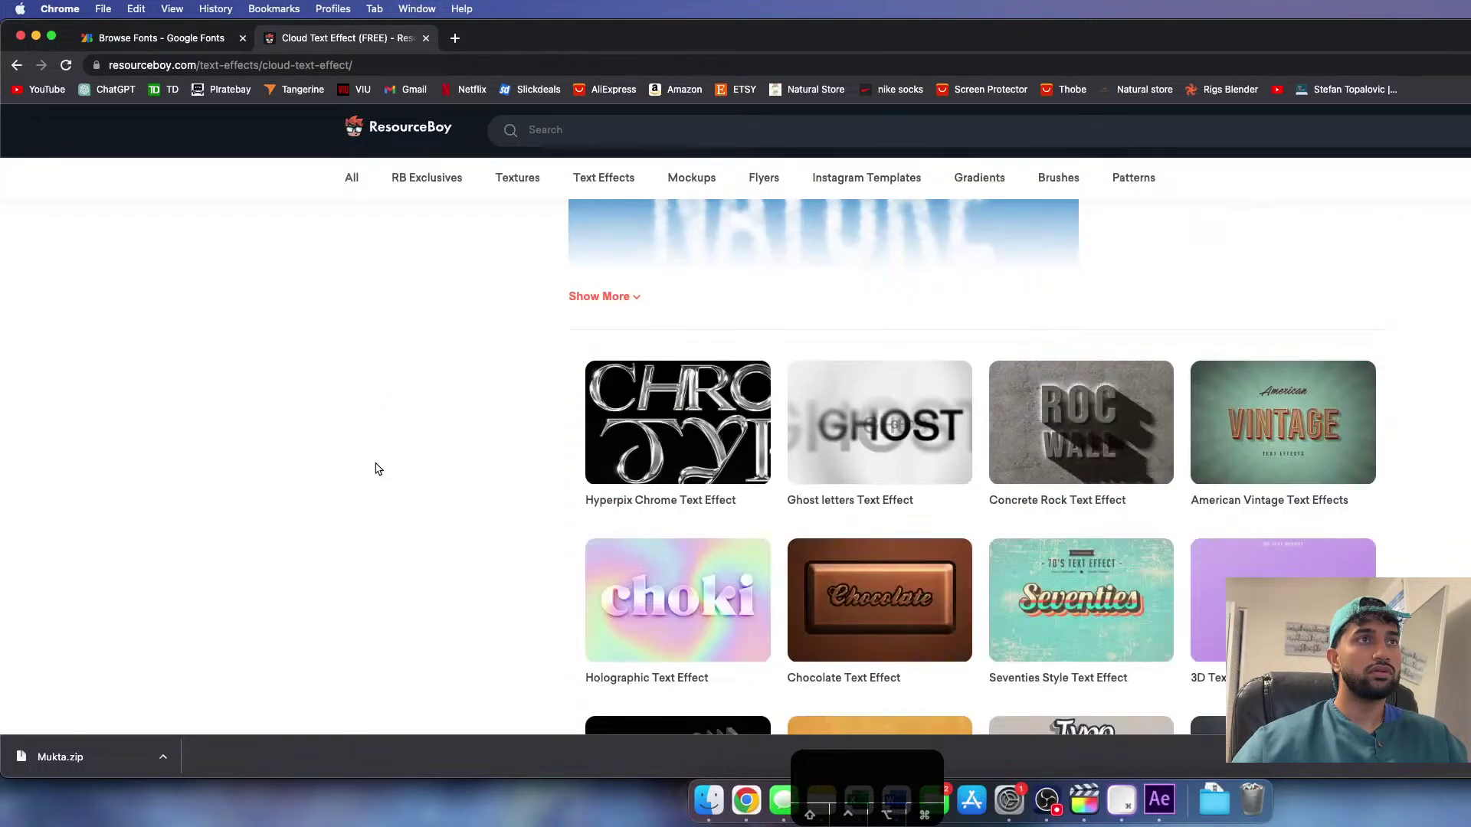
pyautogui.scroll(10, 431, 464)
pyautogui.click(1208, 412)
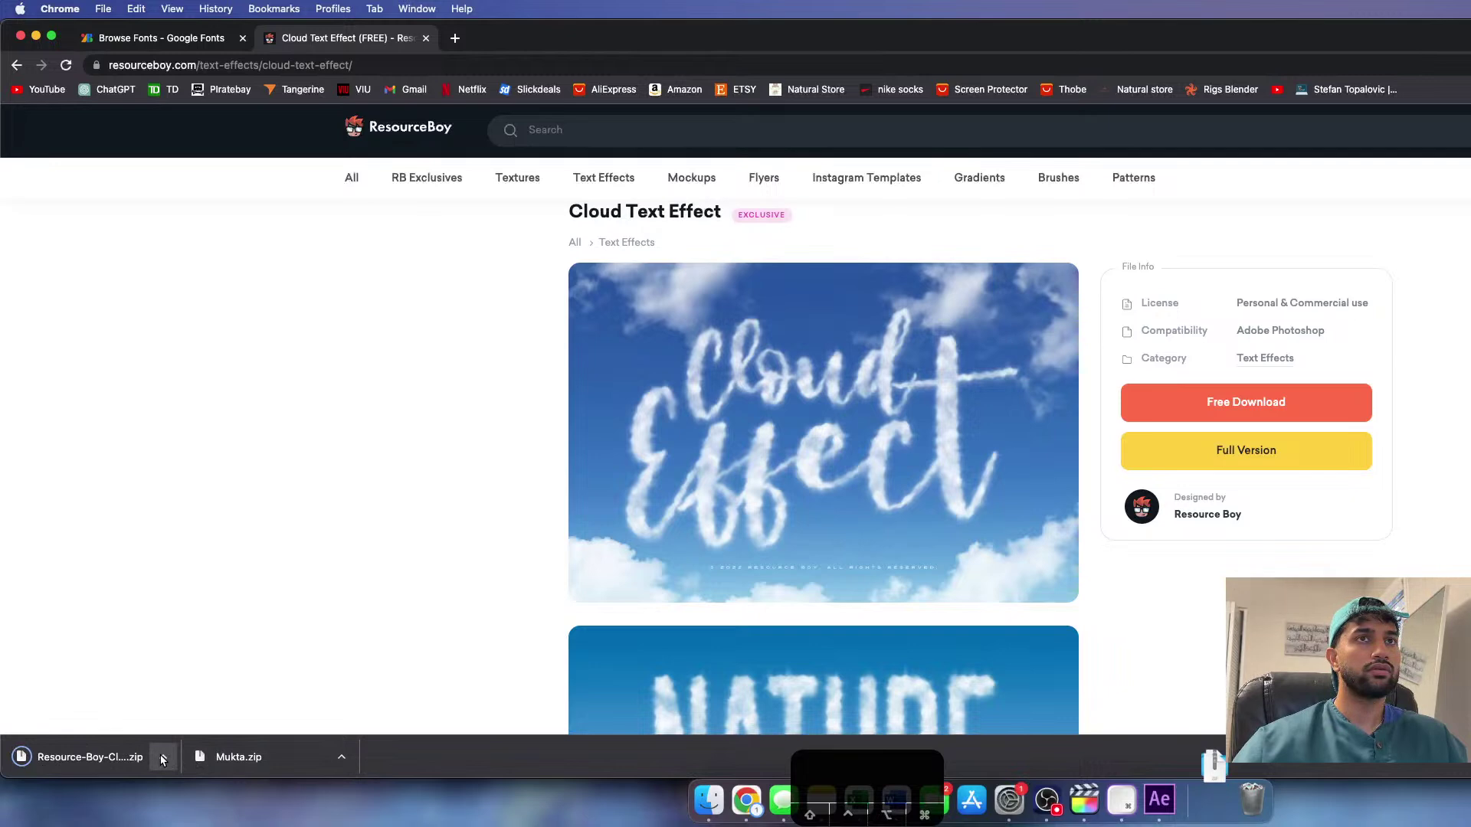
# - Show the downloaded Resource-Boy-Cloud-Text-Effect.zip in Finder and extract it in the Downloads folder
pyautogui.click(163, 758)
pyautogui.click(178, 737)
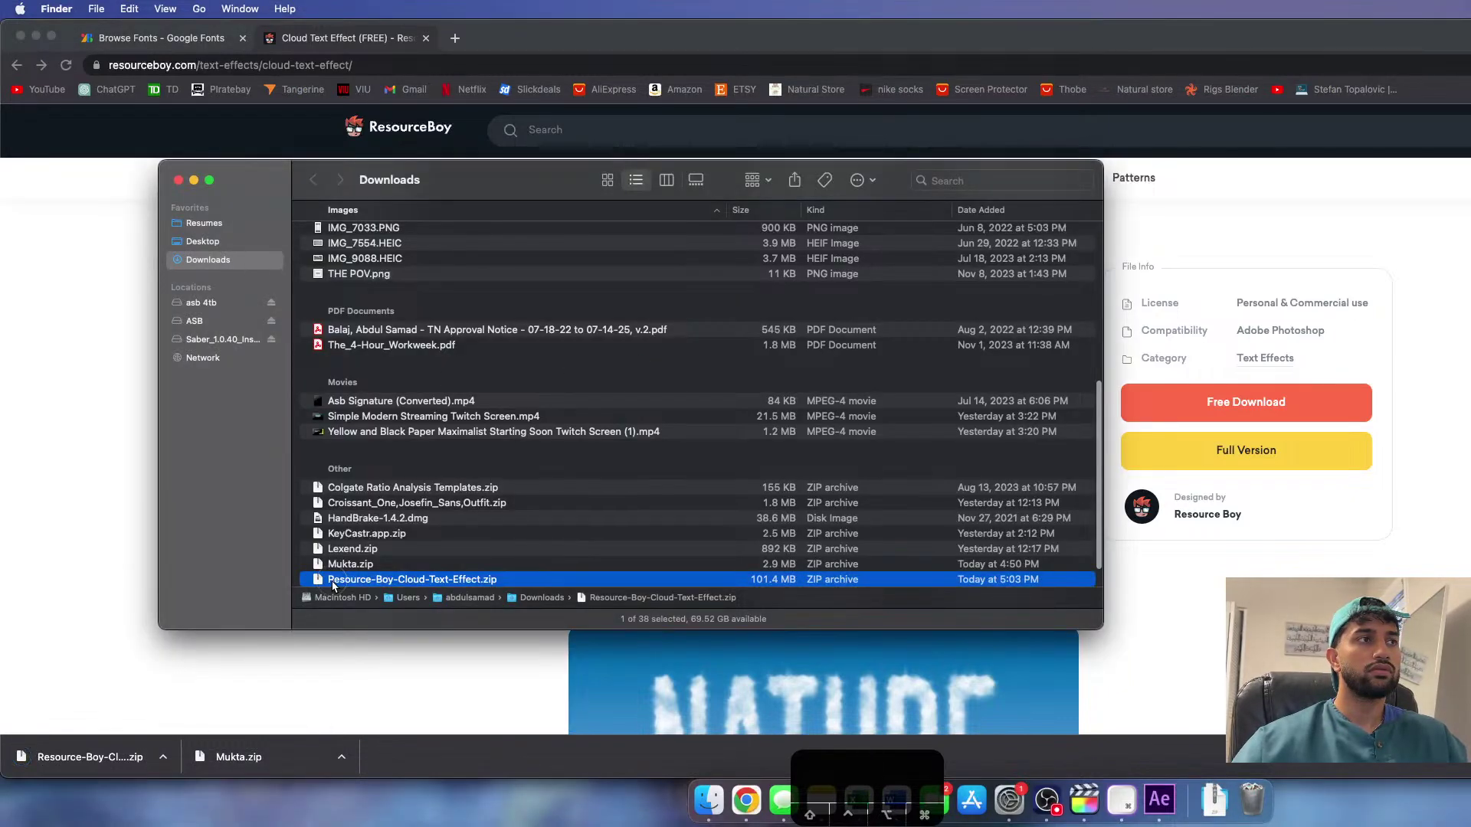
pyautogui.doubleClick(332, 581)
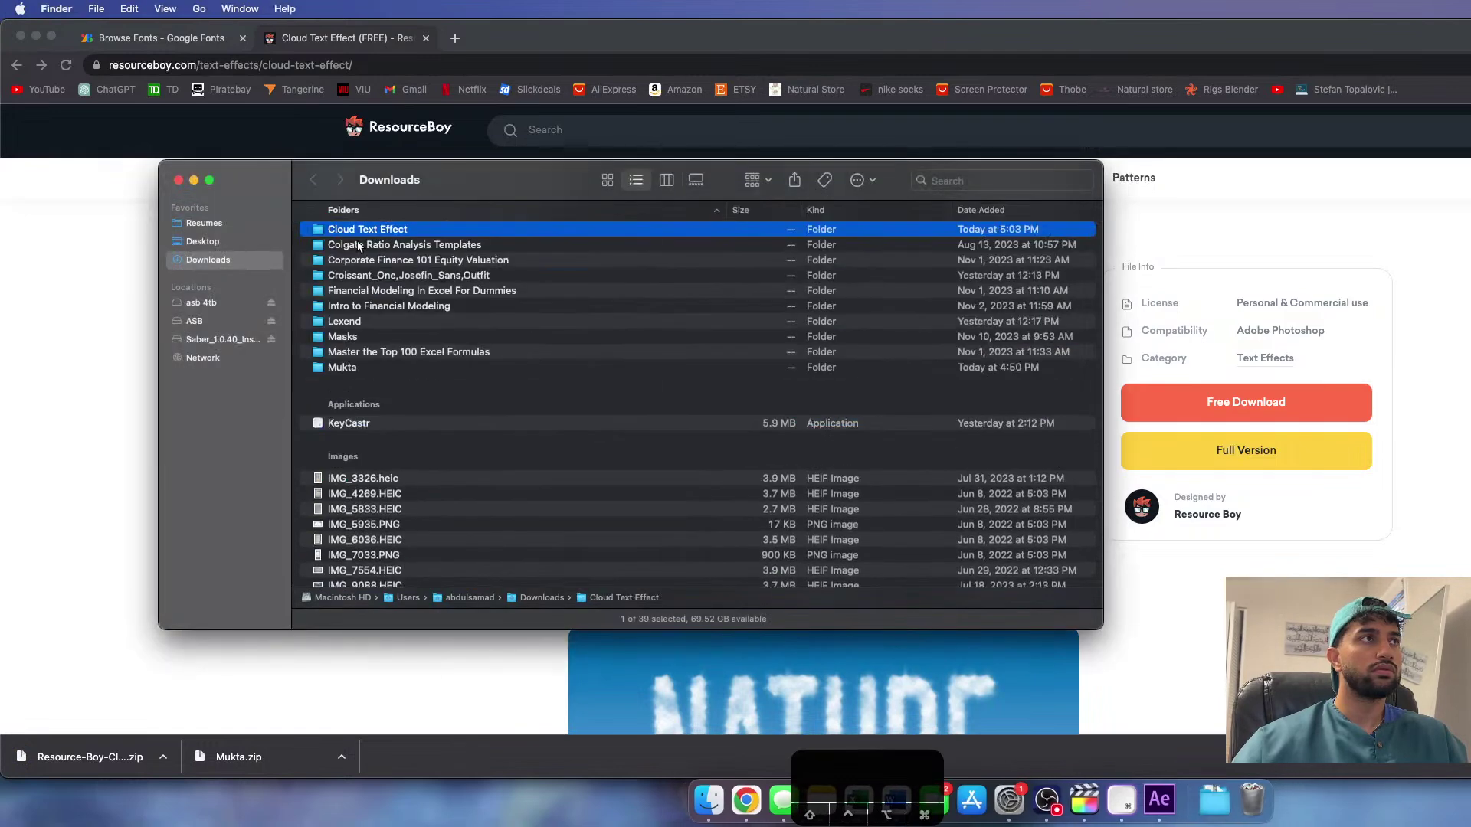
# - Open the extracted Cloud Text Effect folder and preview its JPG and PSD files
pyautogui.doubleClick(368, 231)
pyautogui.click(369, 233)
pyautogui.press('space')
pyautogui.press('space')
pyautogui.click(368, 248)
pyautogui.press('space')
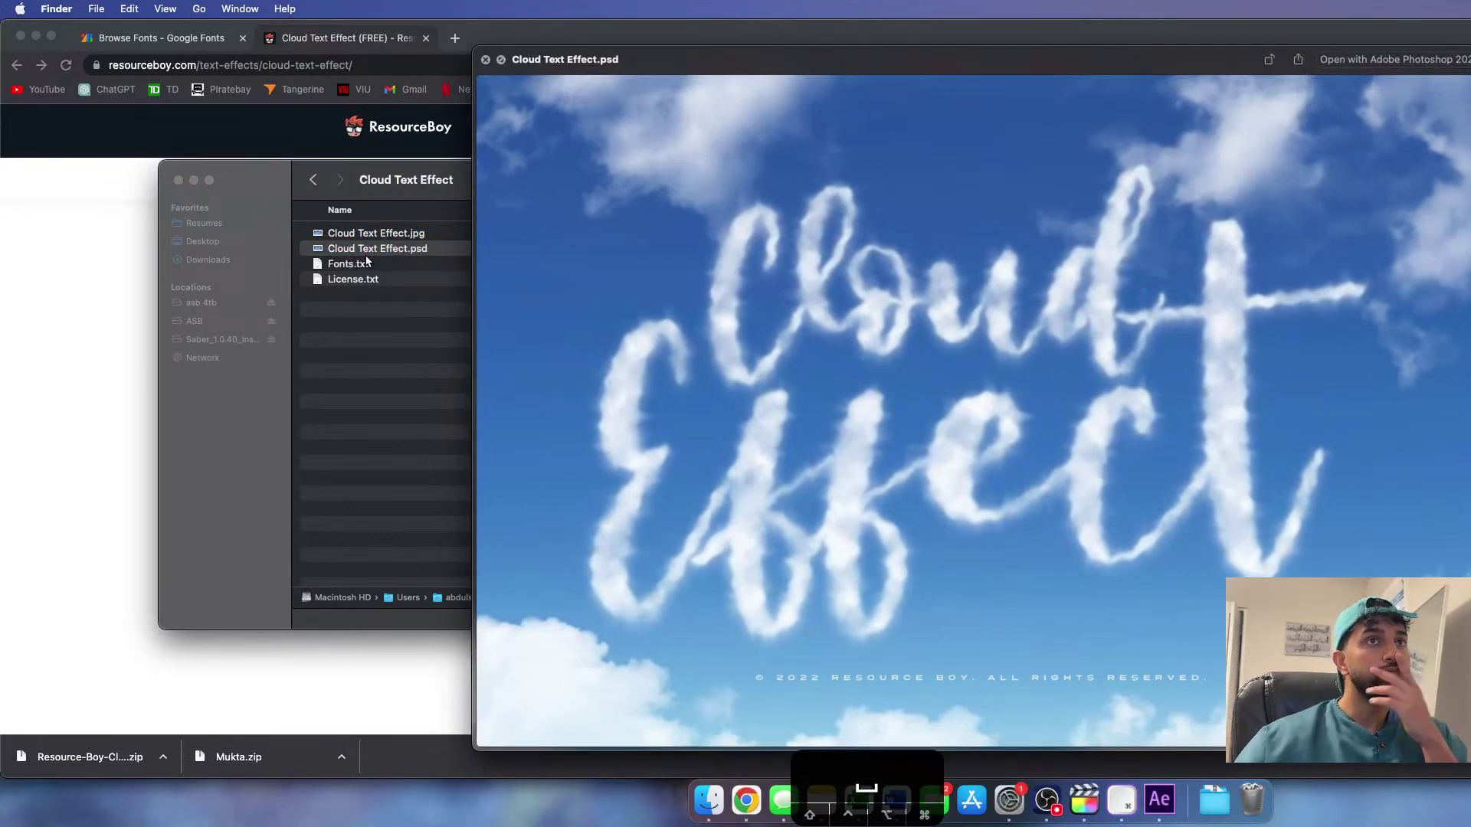
pyautogui.click(378, 250)
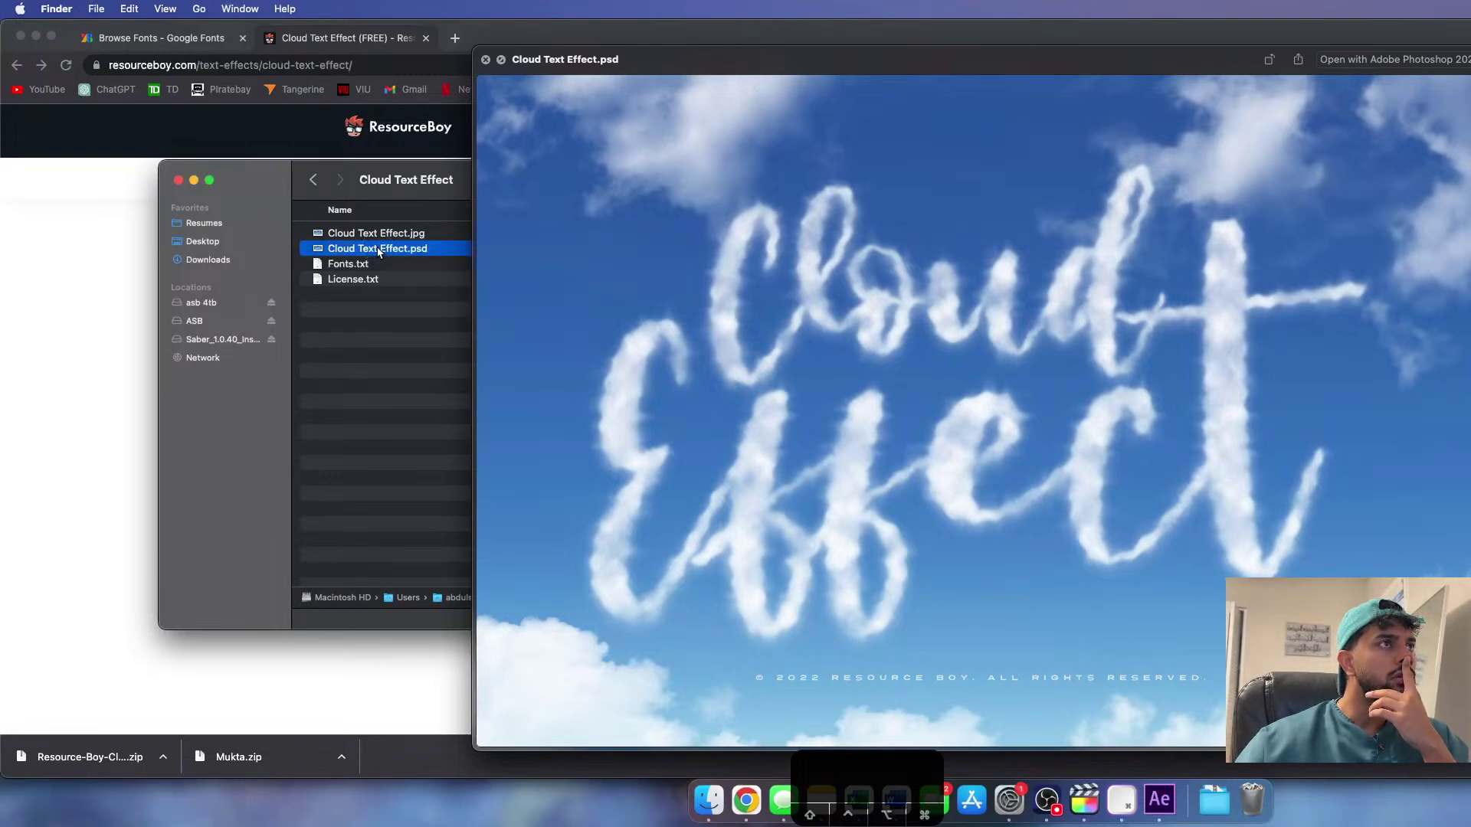
pyautogui.click(485, 59)
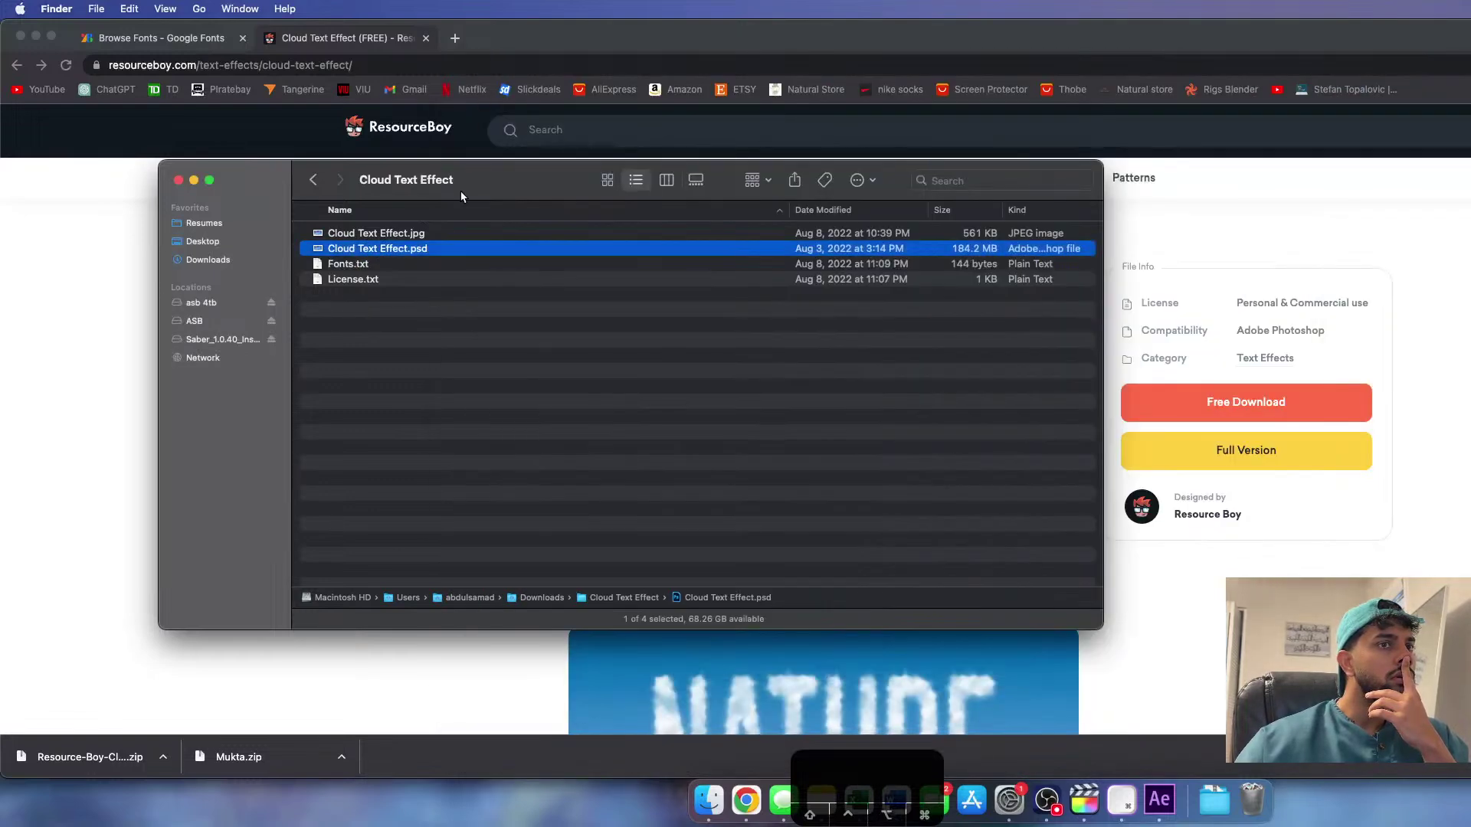
# - Open Cloud Text Effect.psd in Photoshop and check Fonts.txt for the required font links, closing the text file
pyautogui.doubleClick(370, 249)
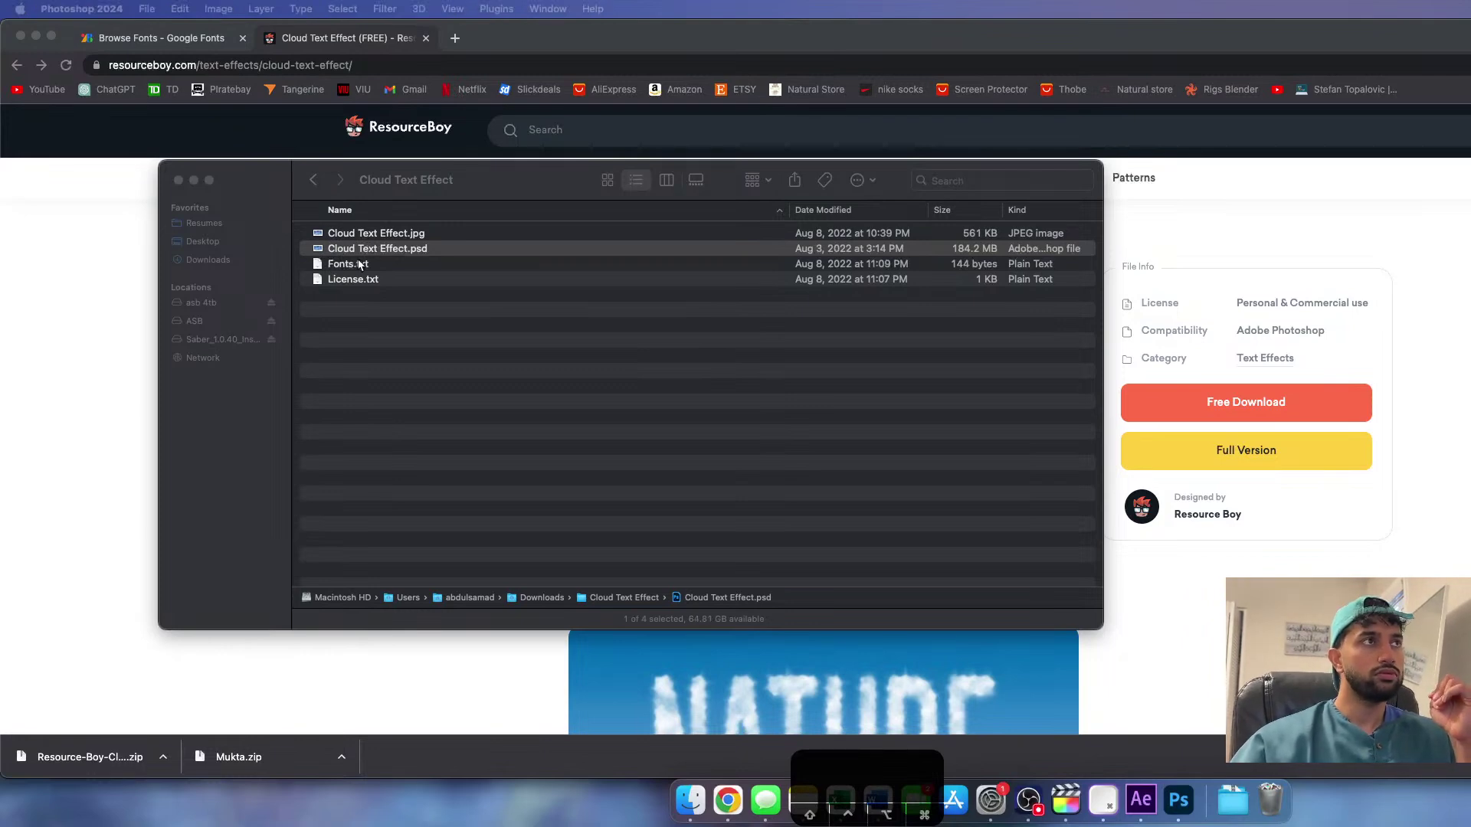
pyautogui.doubleClick(348, 264)
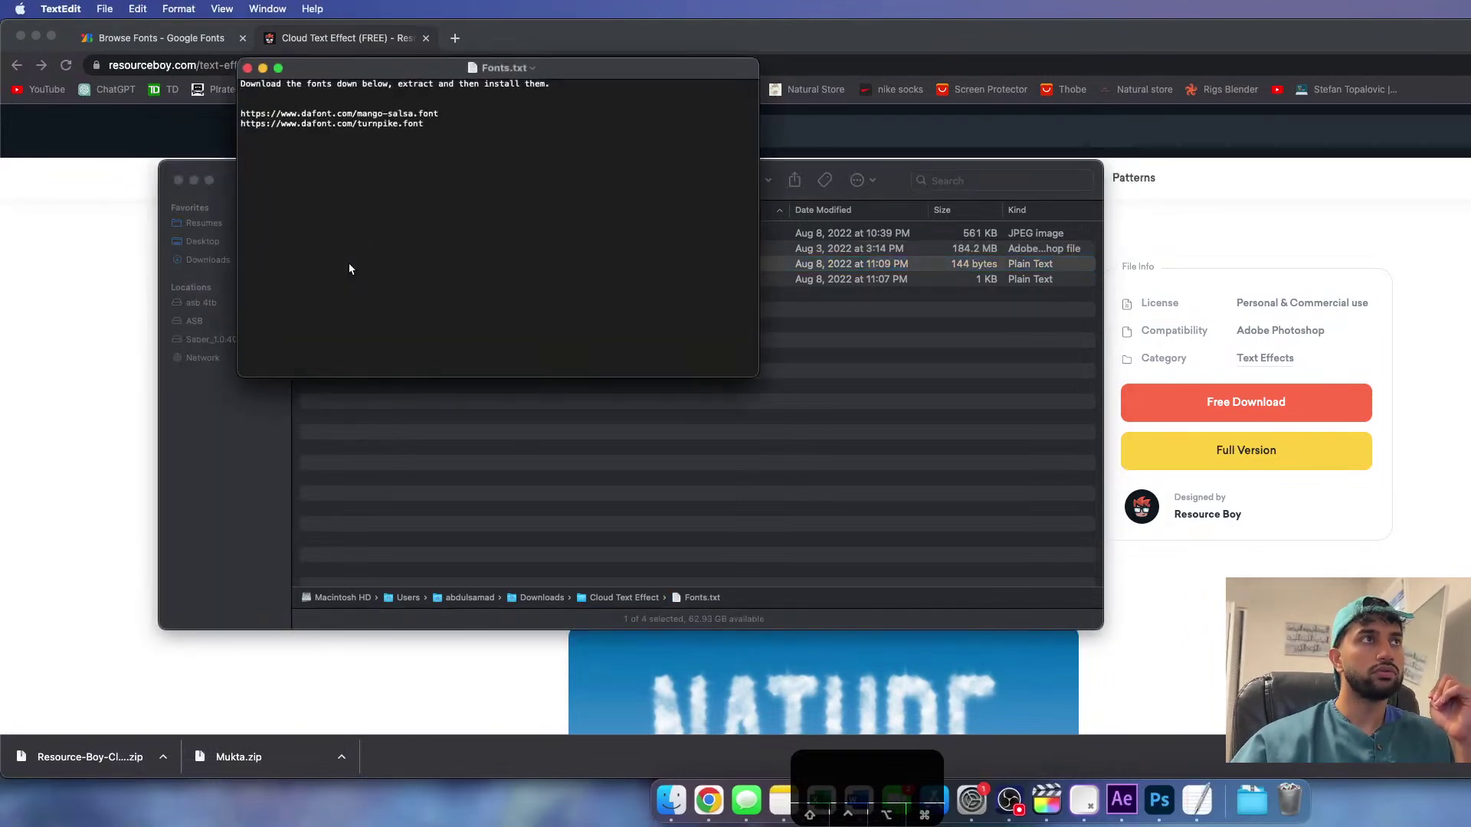
pyautogui.press('super+w')
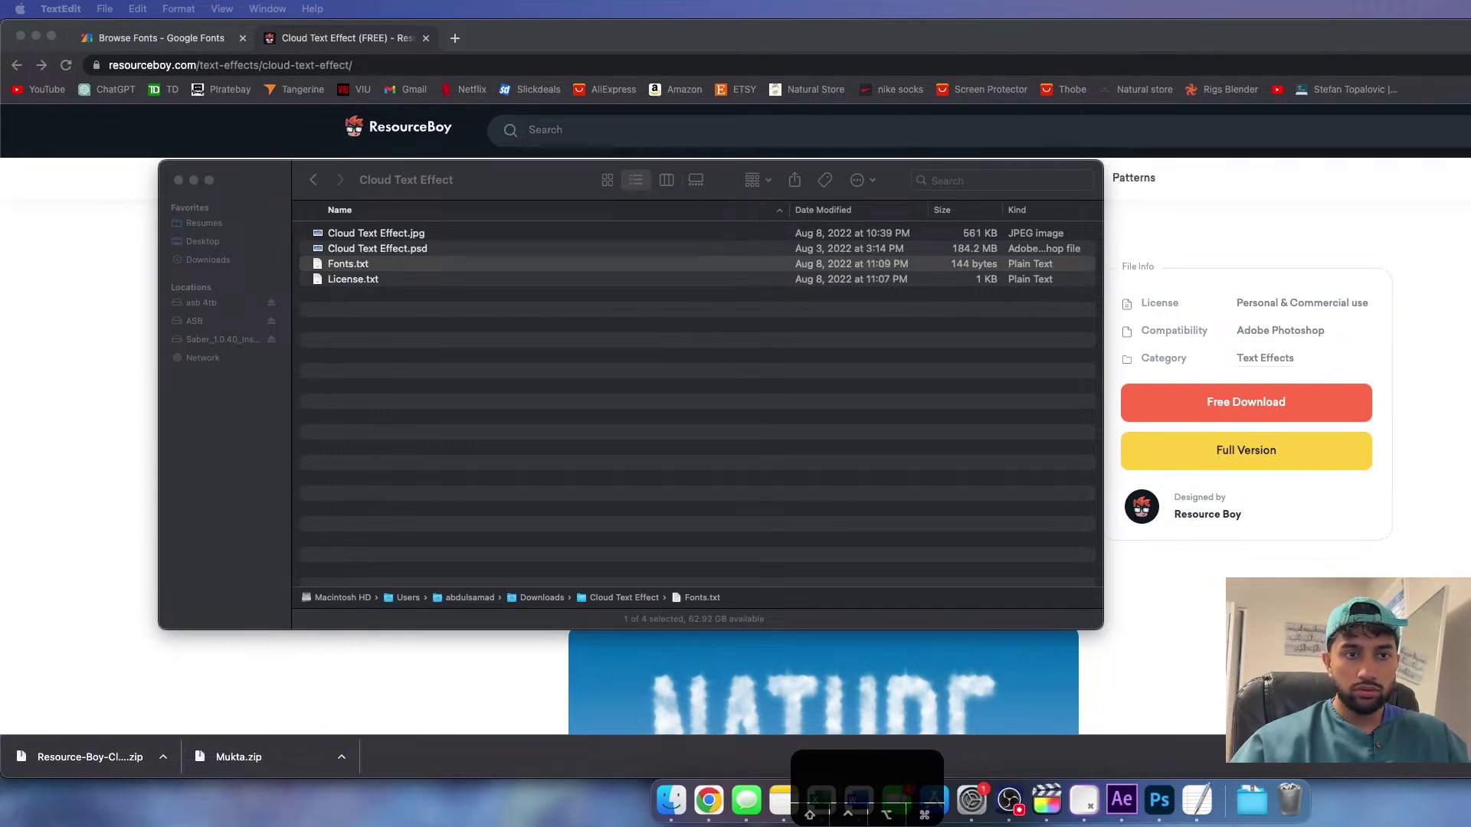
# - Rename the PSD's design smart object layer as sdfsdfsd and move the Photoshop window up over the browser
pyautogui.write('fsdfsd')
pyautogui.press('Return')
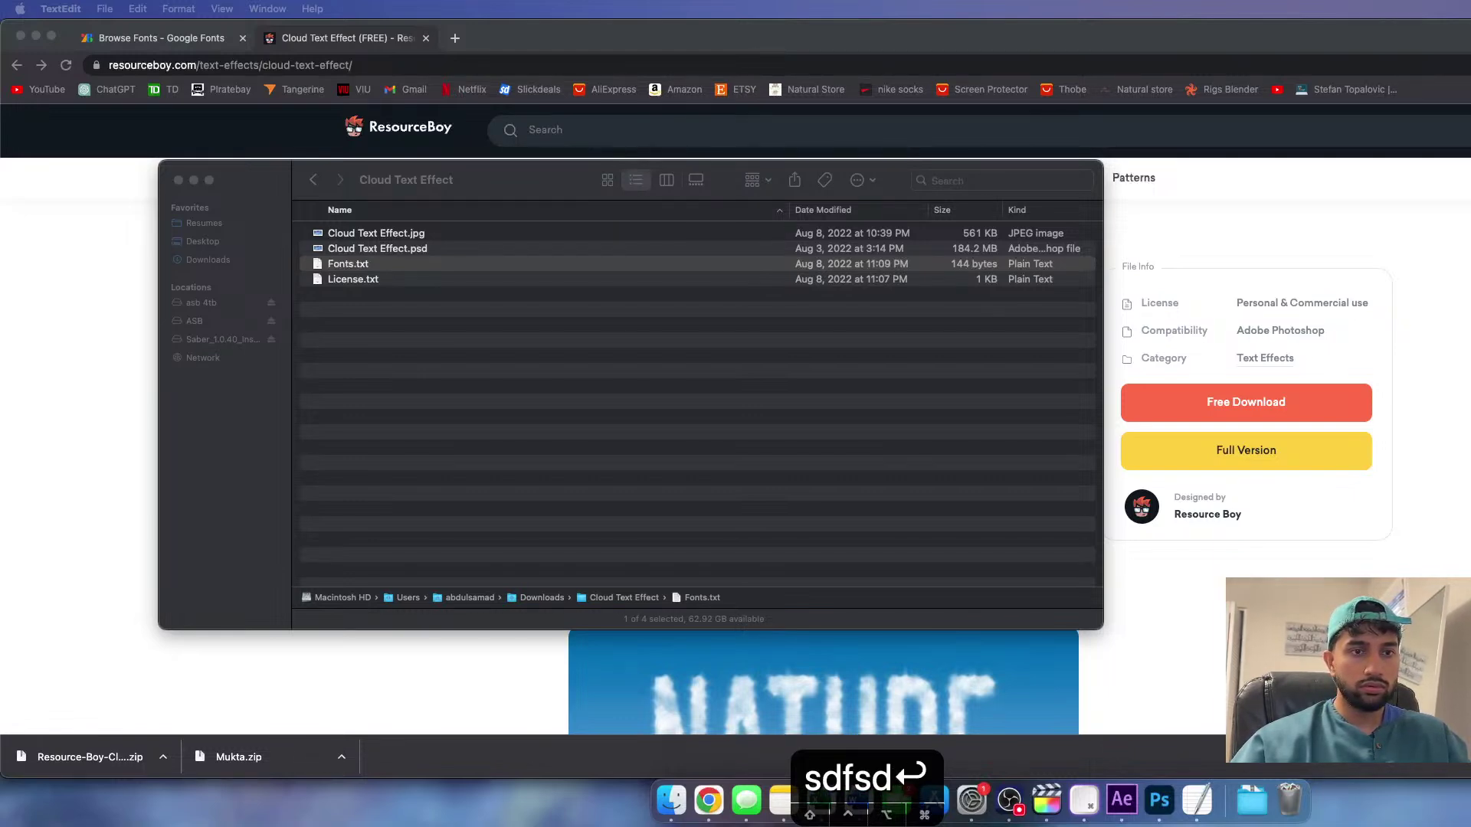
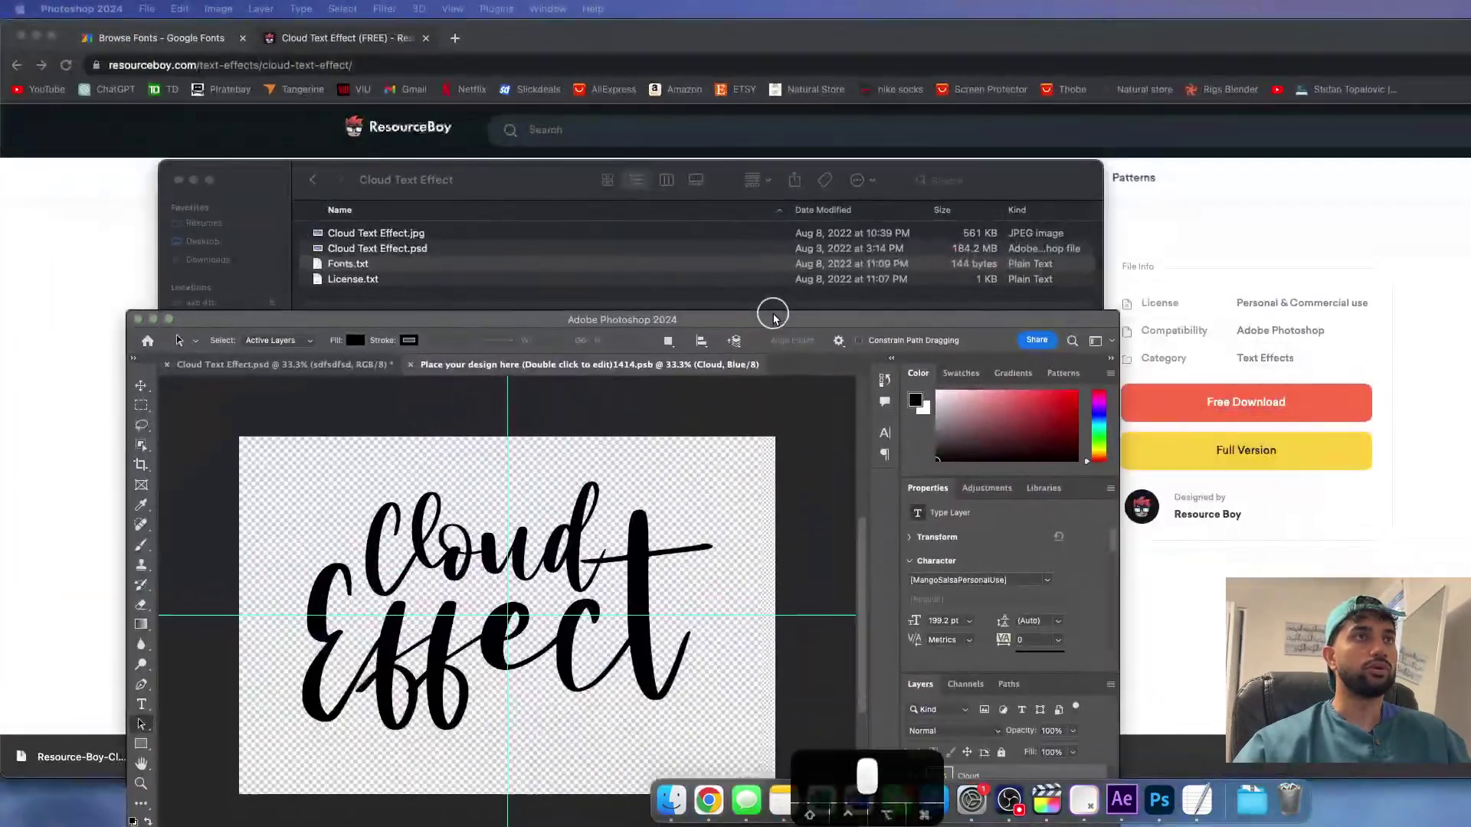
pyautogui.moveTo(774, 319); pyautogui.dragTo(897, 127)
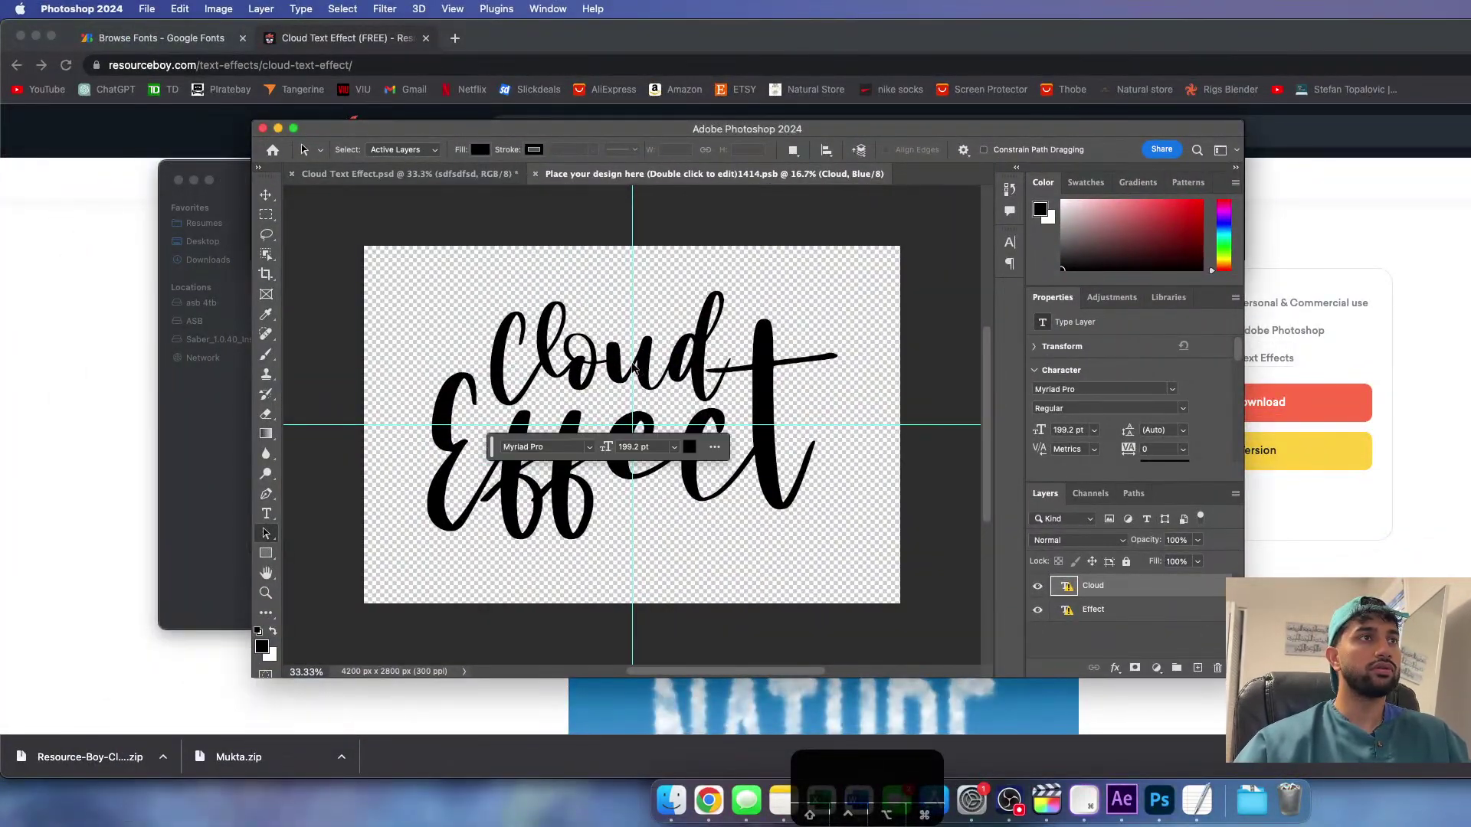
# - Try to edit the "Cloud" lettering with the Type tool in the smart object and the main document, closing the smart object
pyautogui.press('t')
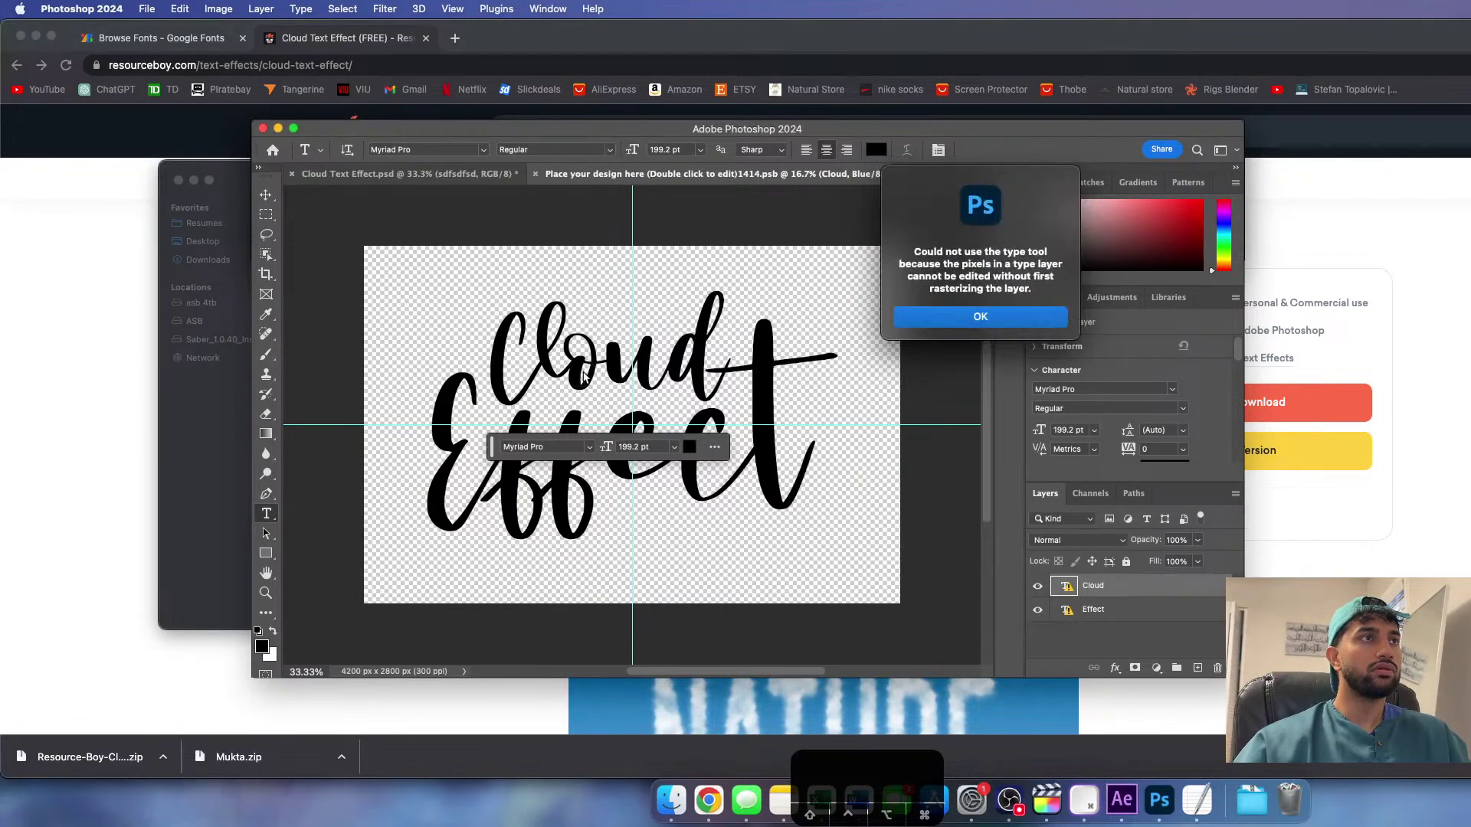
pyautogui.click(994, 318)
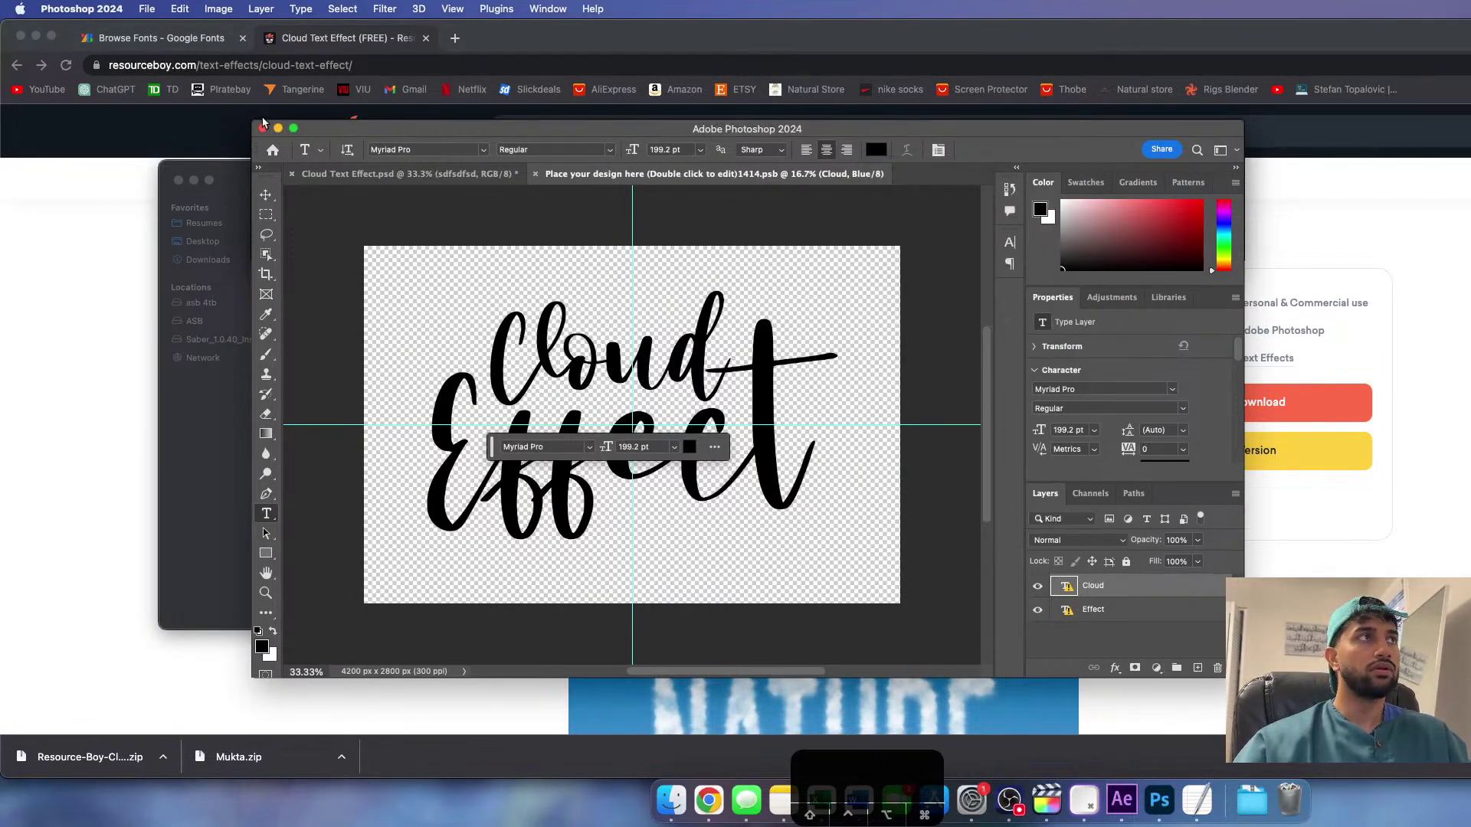
pyautogui.press('super+w')
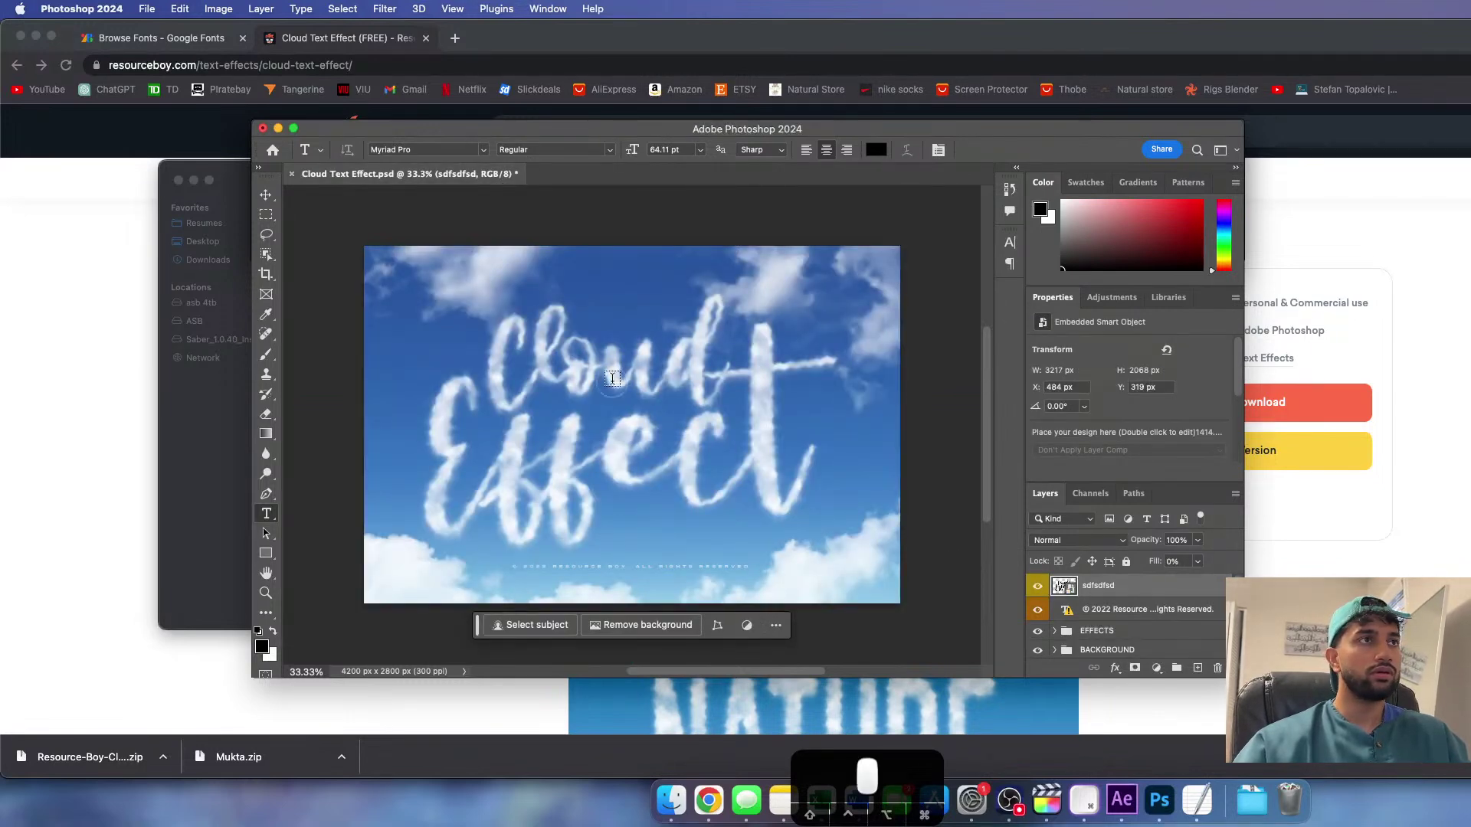
pyautogui.click(612, 378)
pyautogui.press('super+z')
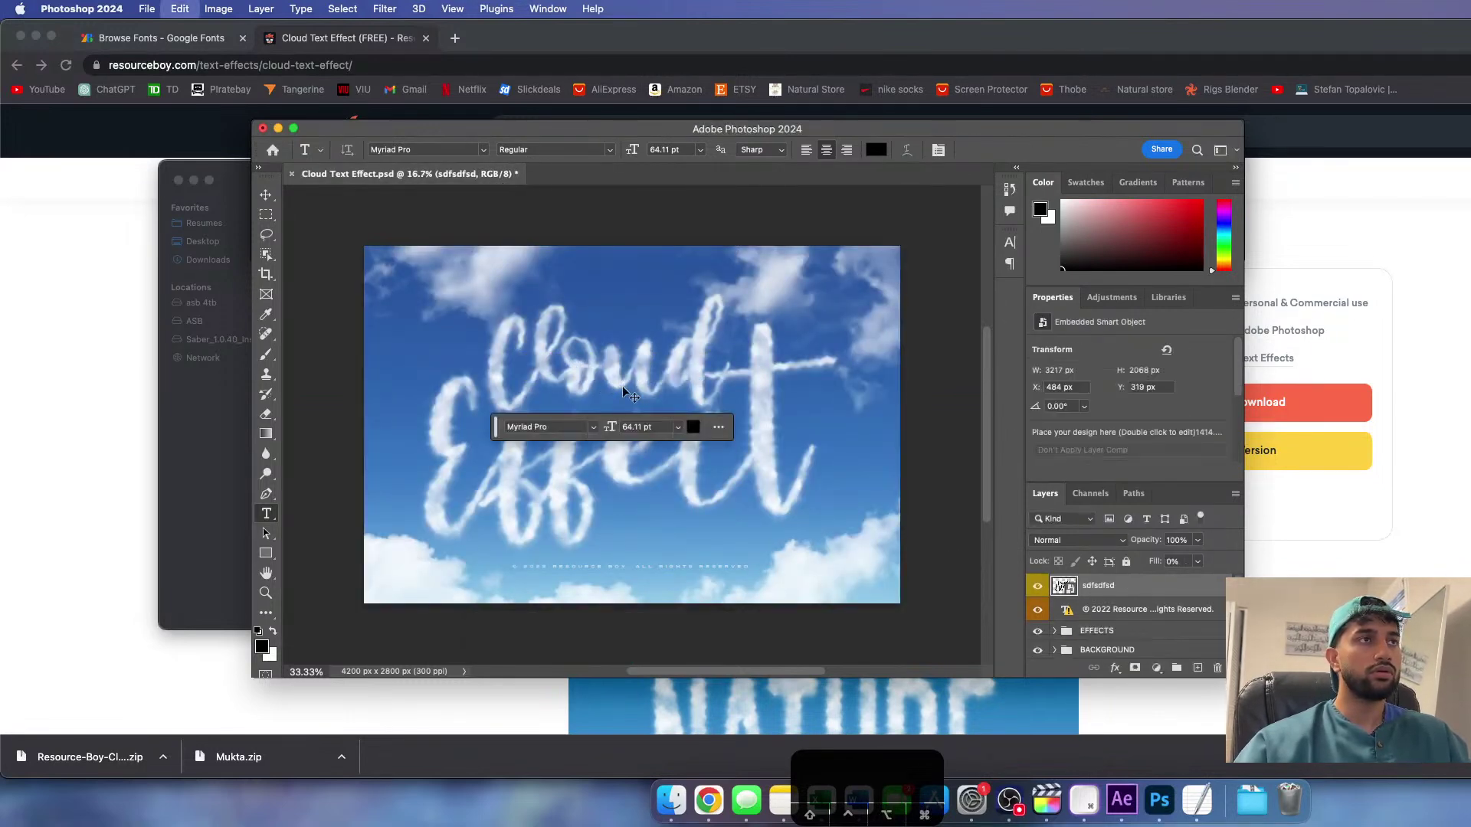
# - Toggle the visibility of the sdfsdfsd layer and the EFFECTS group to check what each contributes to the design
pyautogui.click(1037, 587)
pyautogui.click(1037, 587)
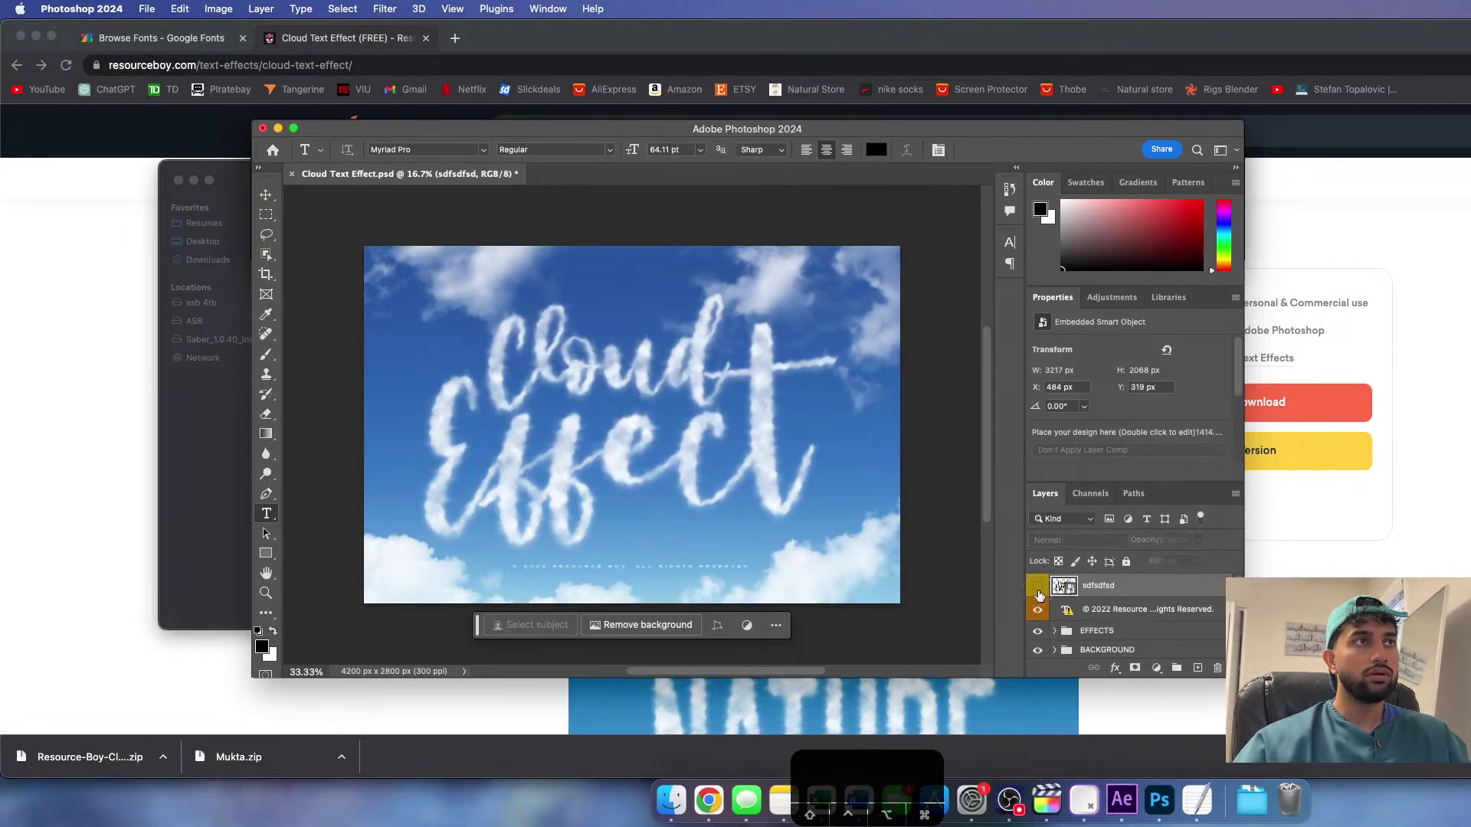
pyautogui.click(1037, 632)
pyautogui.click(1037, 631)
# - Hide the BACKGROUND group and the Background layer so only the cloud lettering remains on transparency
pyautogui.click(1038, 650)
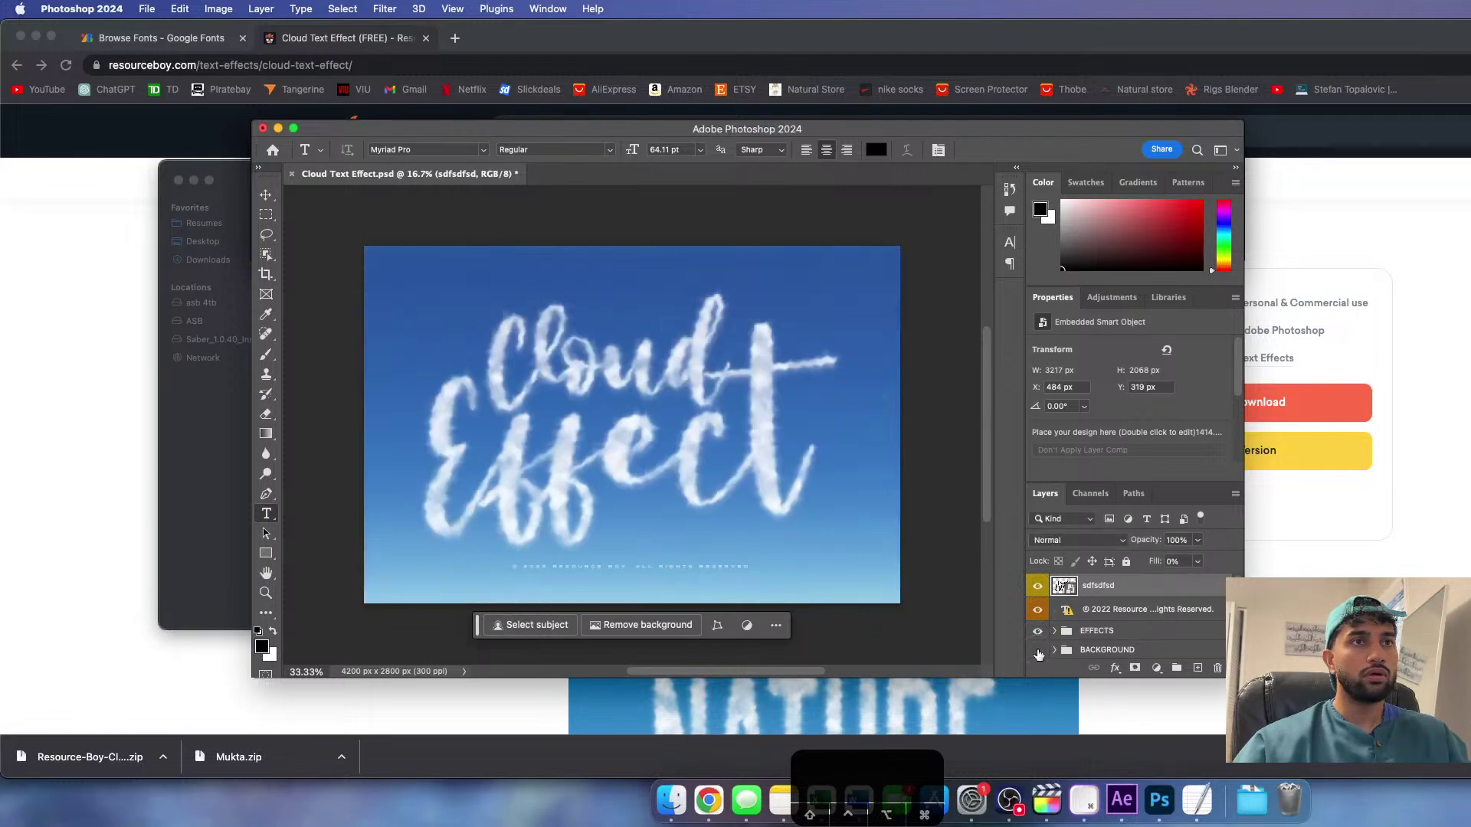
pyautogui.click(1037, 650)
pyautogui.click(1038, 650)
pyautogui.scroll(-1, 1040, 647)
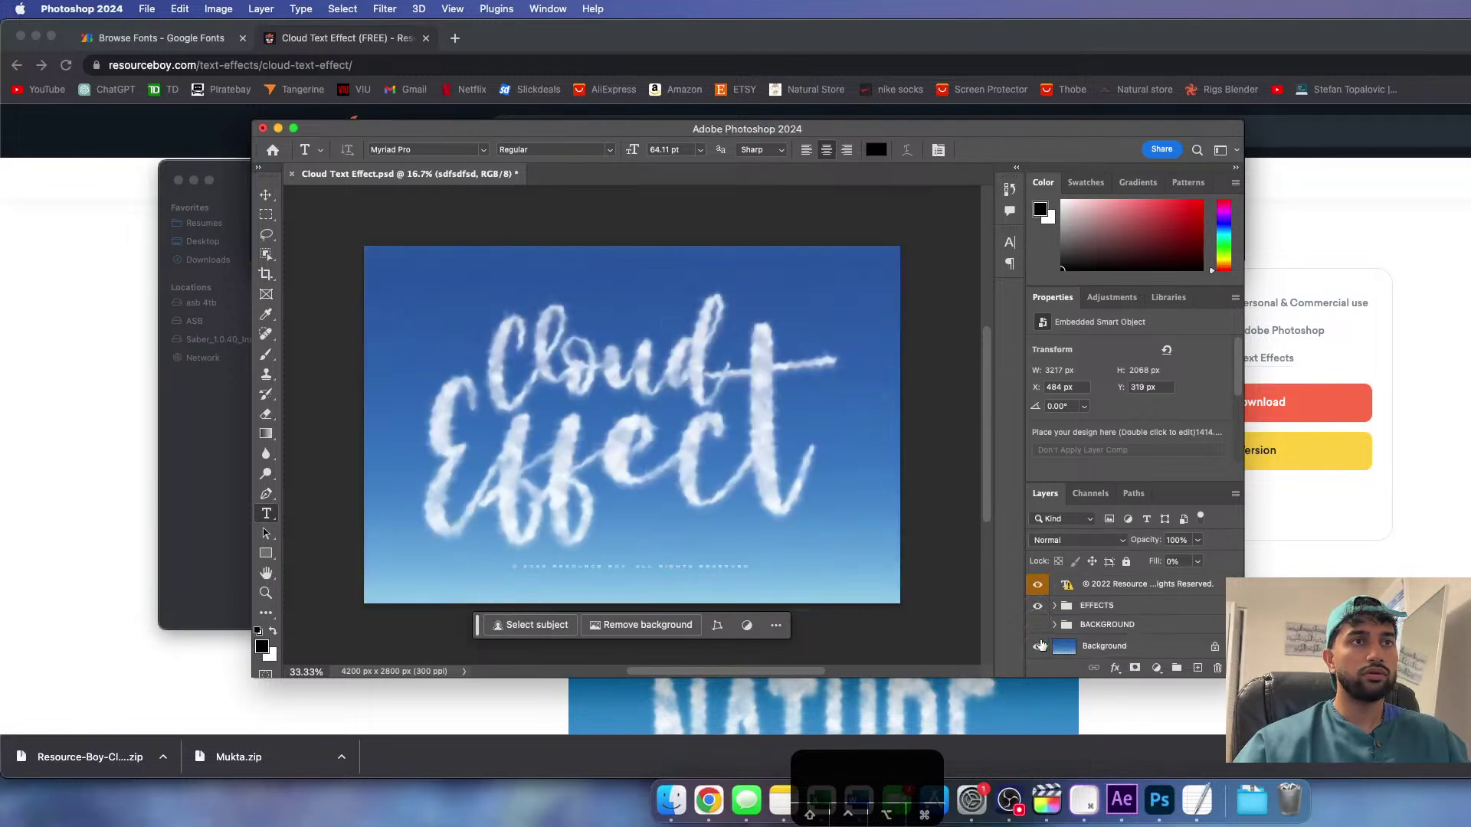
pyautogui.click(1038, 647)
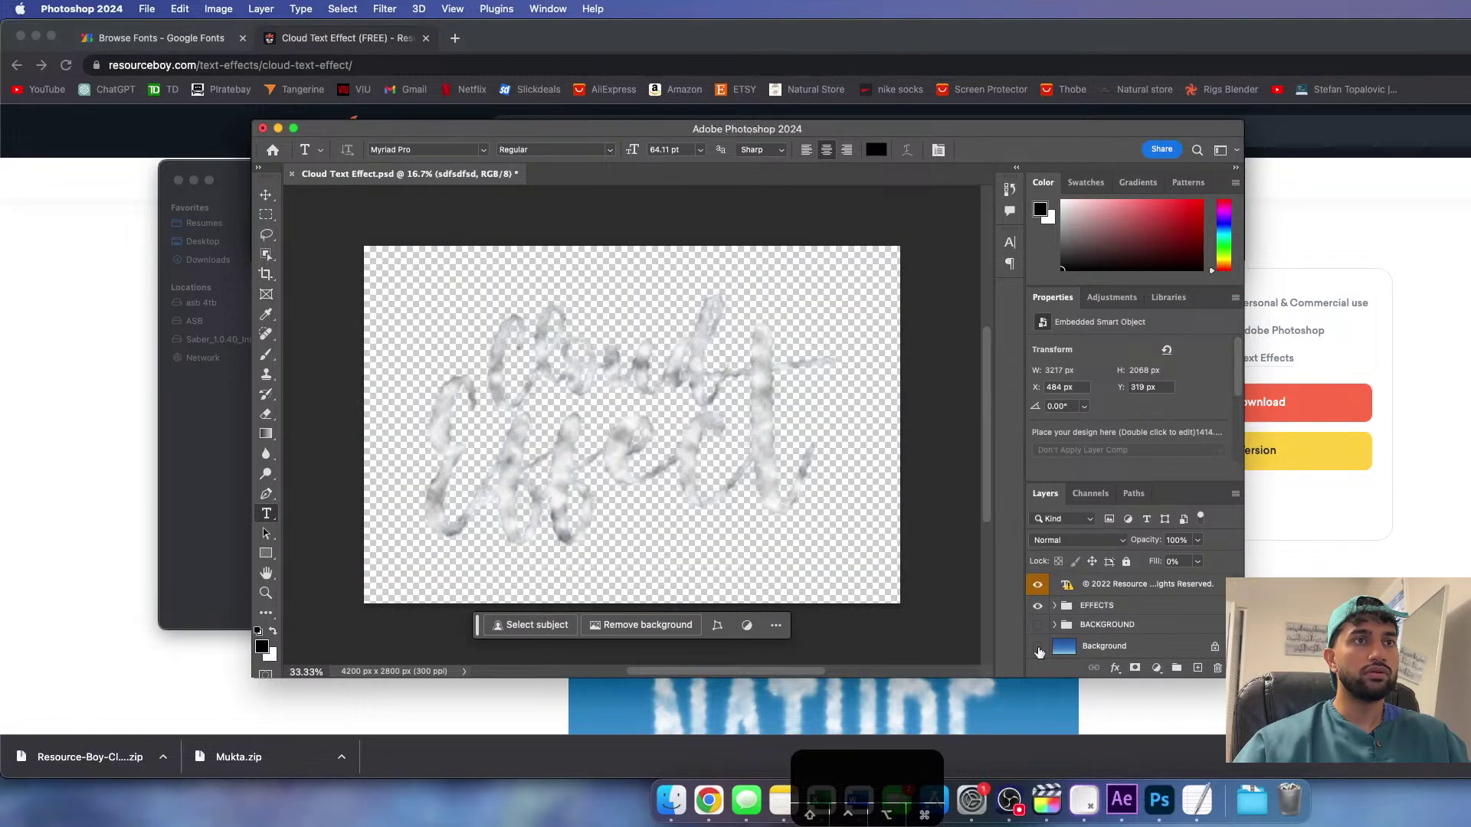
# - Toggle the EFFECTS group's visibility and expand it to examine its "Designed by Resource Boy" layers, then collapse it
pyautogui.click(1038, 606)
pyautogui.click(1038, 607)
pyautogui.click(1095, 605)
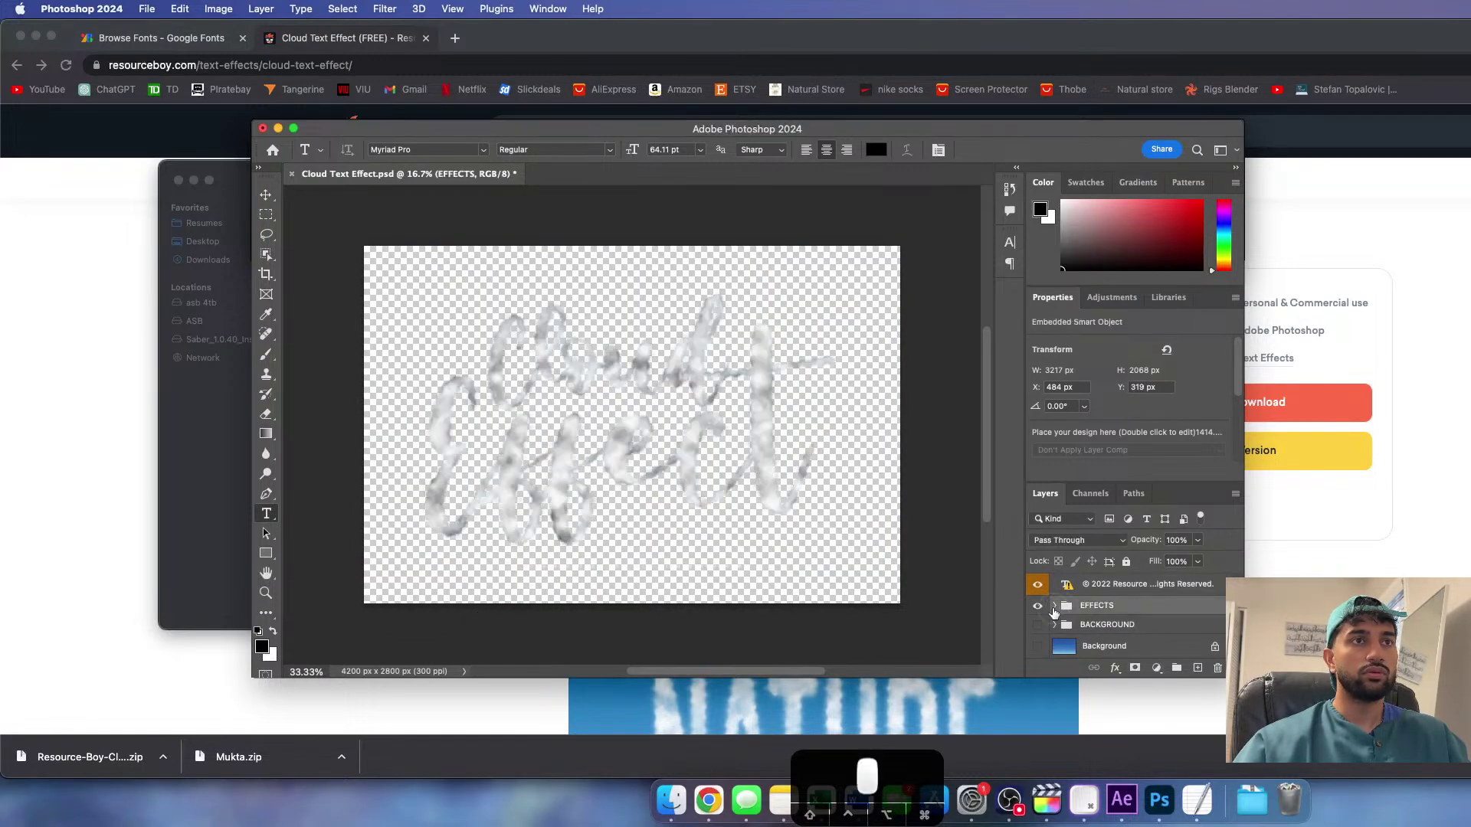
pyautogui.click(1053, 605)
pyautogui.scroll(3, 1096, 613)
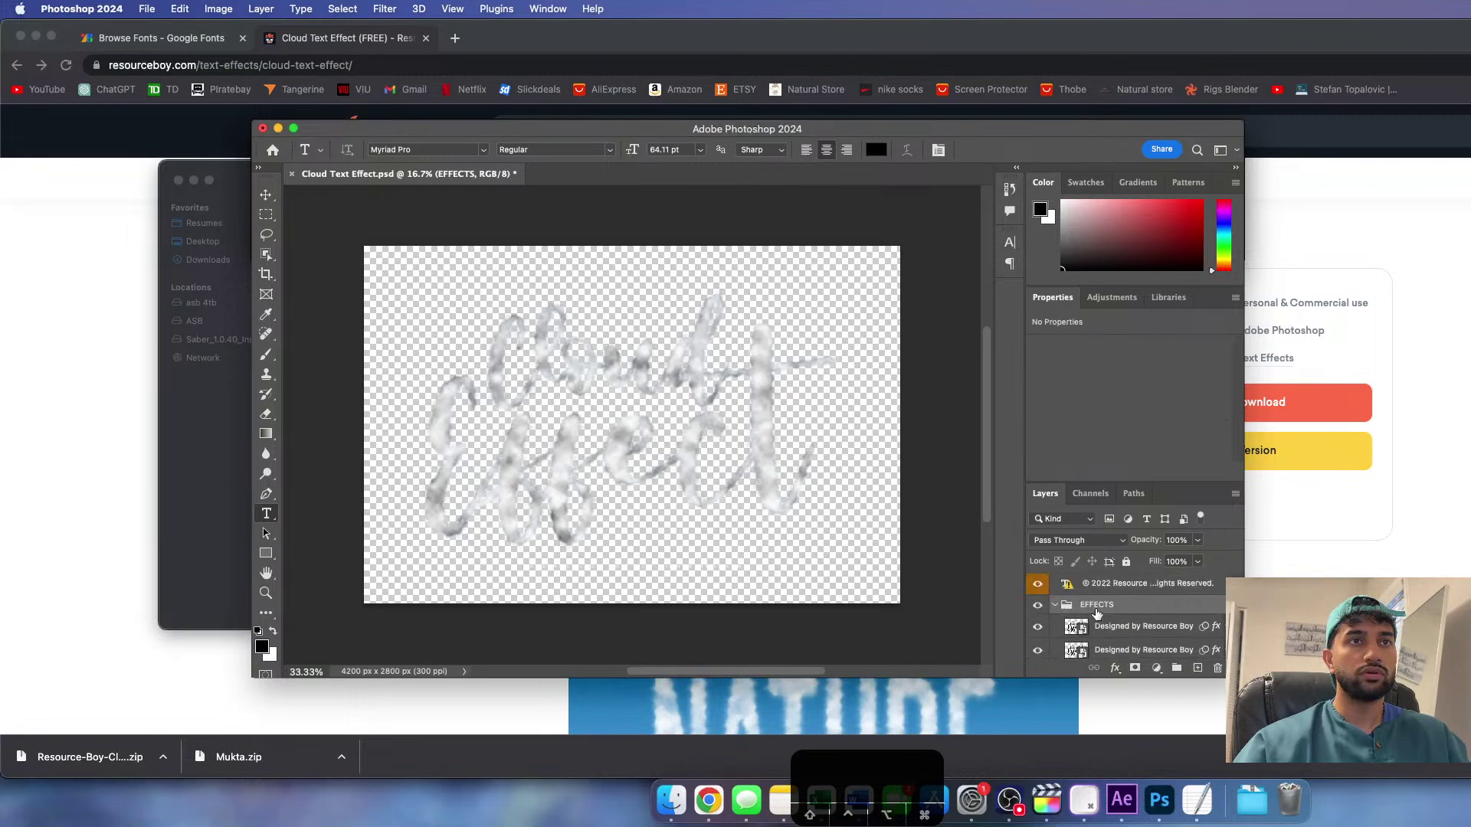
pyautogui.click(1099, 629)
pyautogui.scroll(-3, 1155, 631)
pyautogui.scroll(-2, 1155, 630)
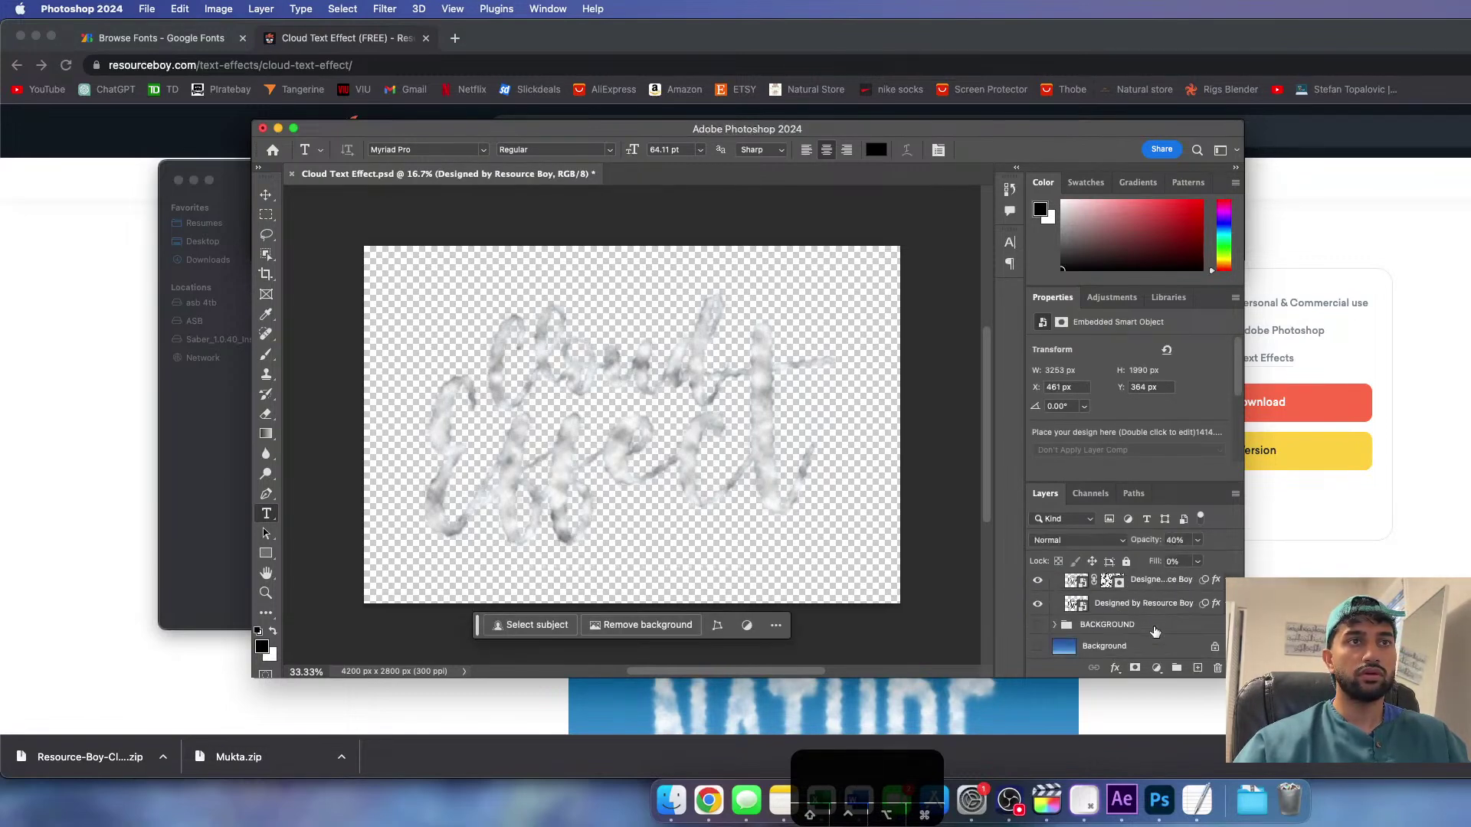
pyautogui.scroll(3, 1155, 630)
pyautogui.click(1054, 630)
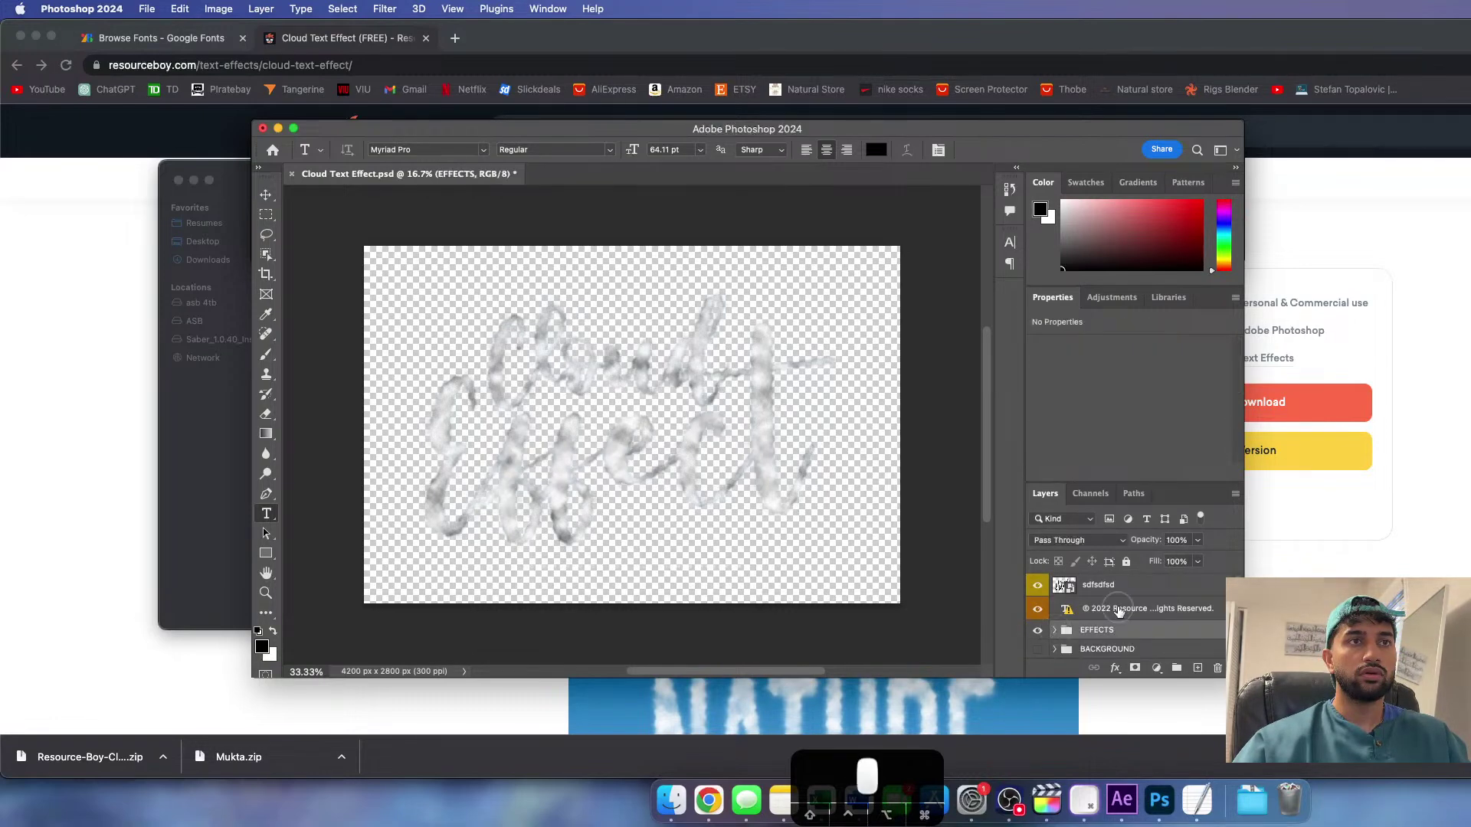
# - Hide the © 2022 Resource Boy copyright text layer
pyautogui.click(1126, 608)
pyautogui.click(1037, 608)
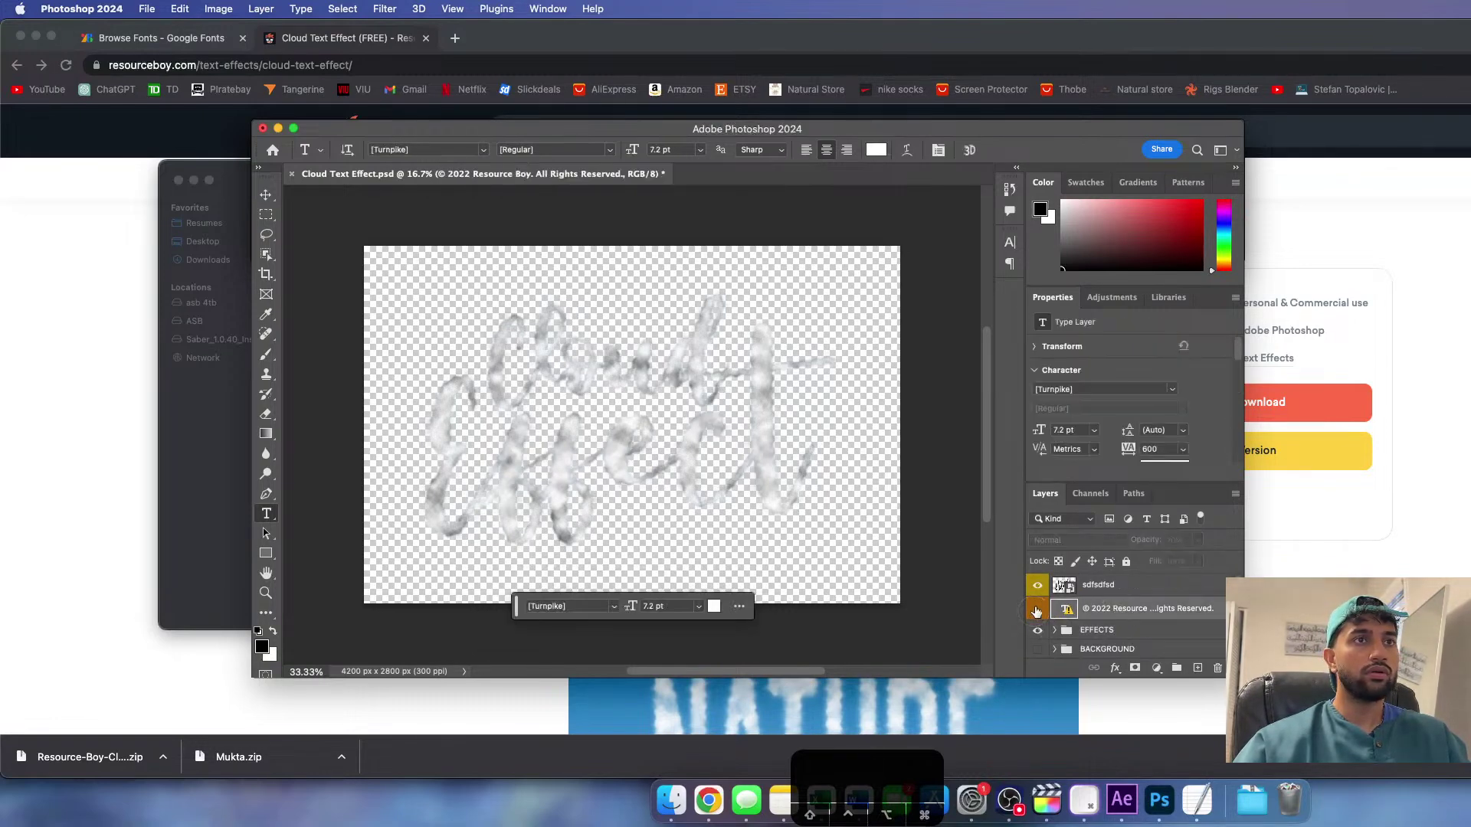
# - Rename the uppermost smart object layer as Al Farooq
pyautogui.doubleClick(1100, 586)
pyautogui.write('sdfdfds')
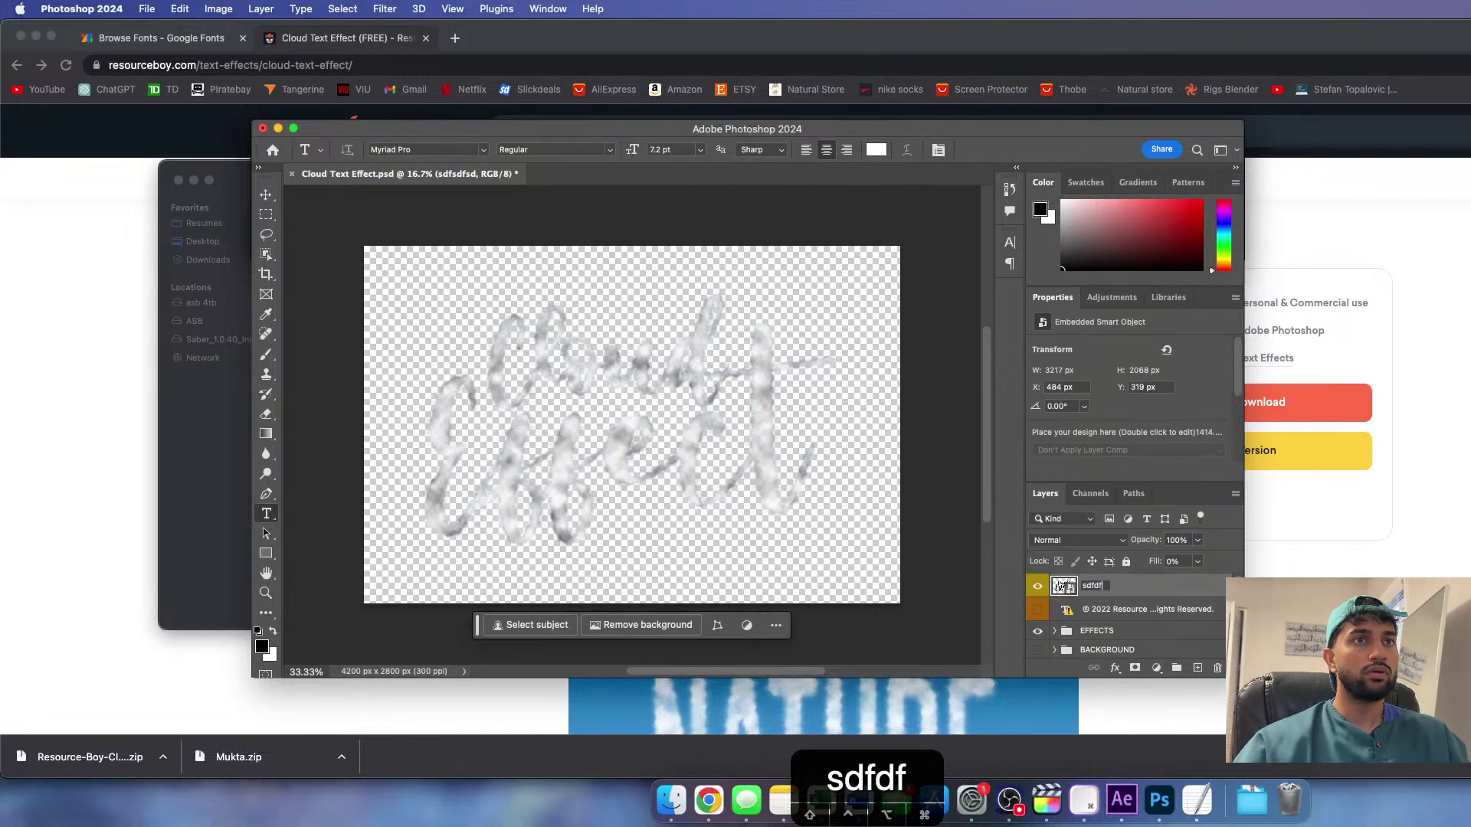
pyautogui.press('BackSpace')
pyautogui.press('BackSpace')
pyautogui.press('BackSpace')
pyautogui.press('BackSpace')
pyautogui.press('BackSpace')
pyautogui.press('BackSpace')
pyautogui.press('BackSpace')
pyautogui.press('BackSpace')
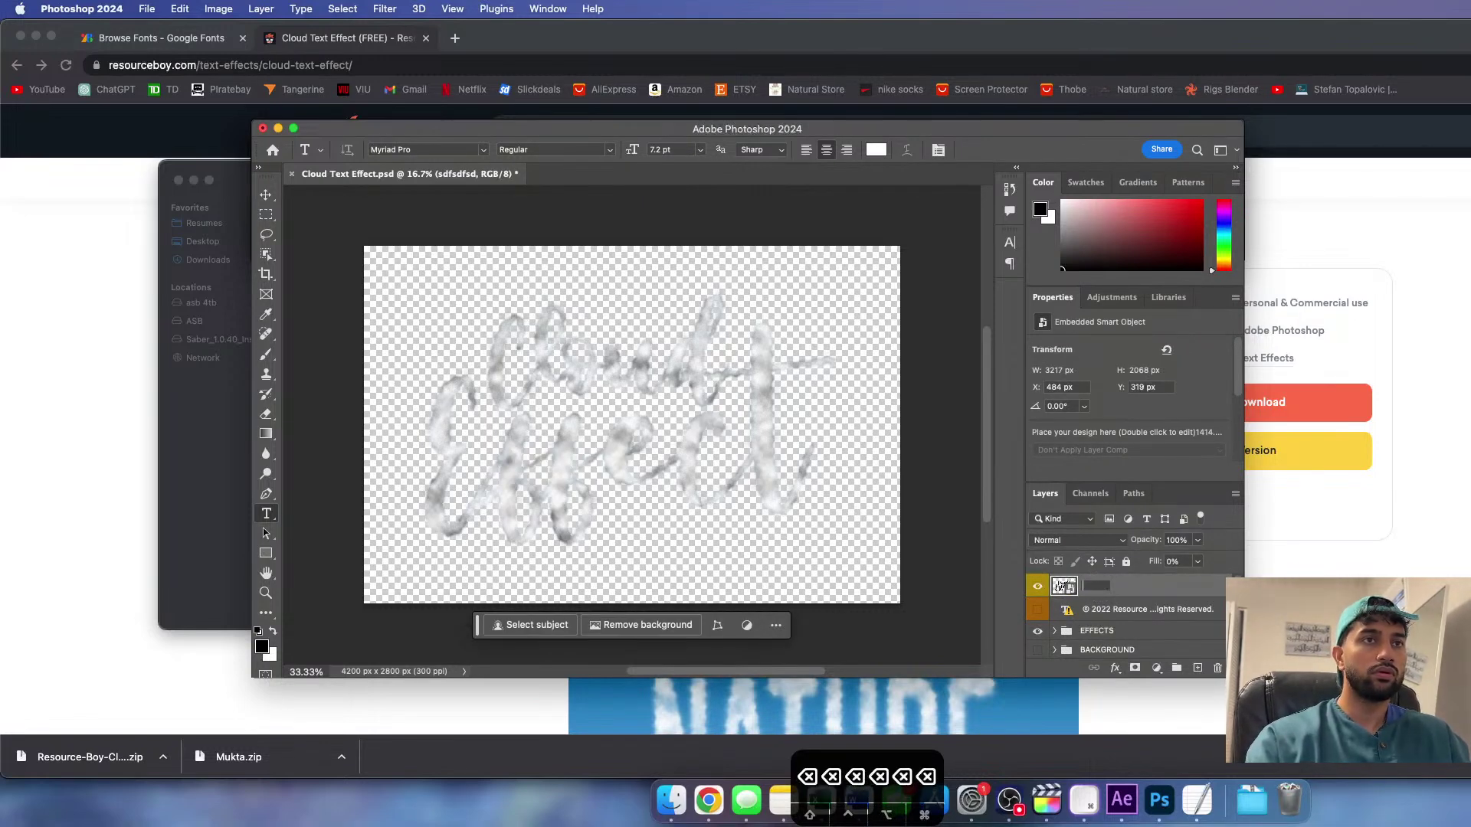
pyautogui.write('Allhamdullilah')
pyautogui.write('Al Far')
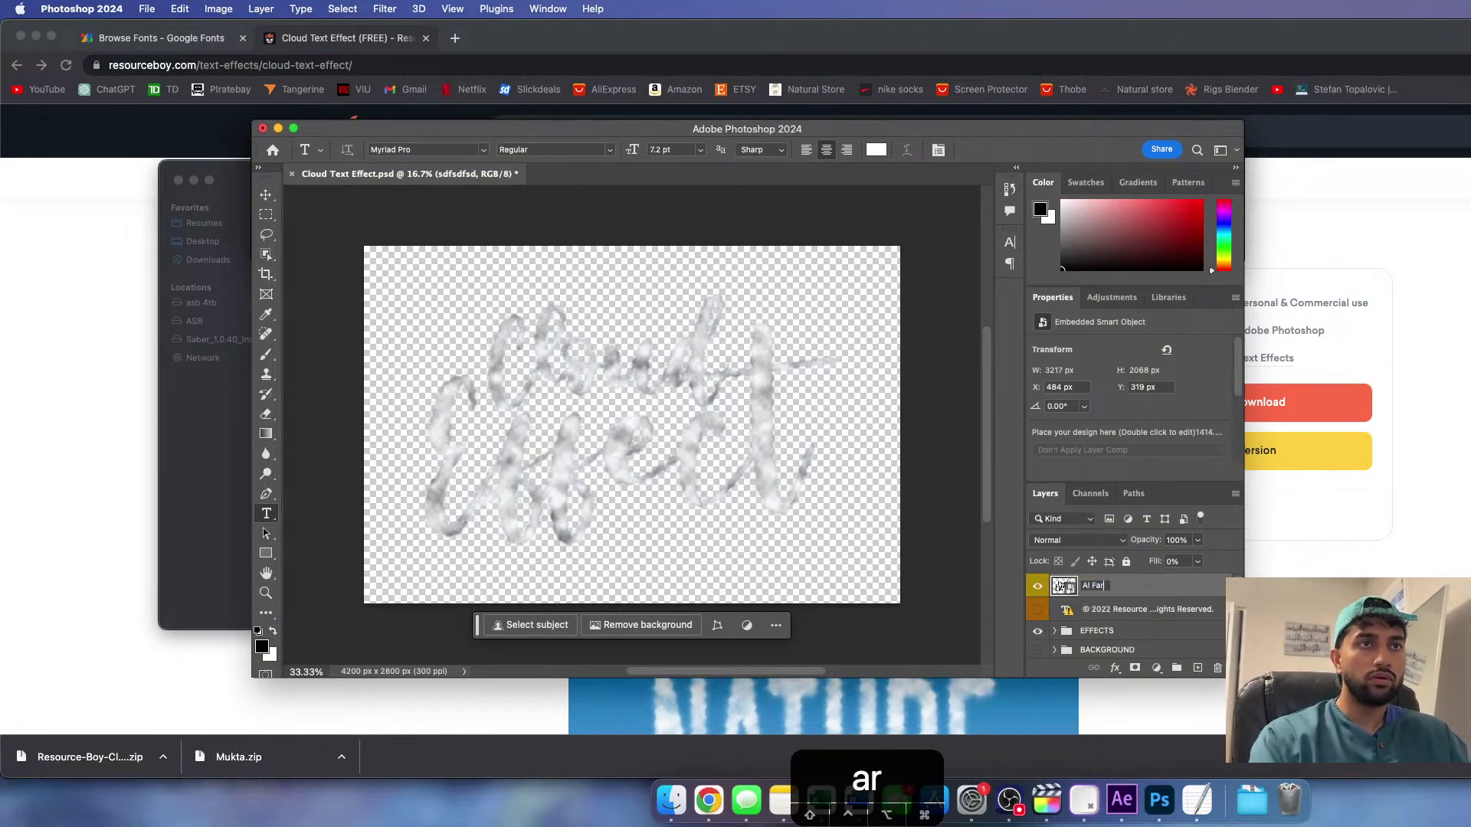
pyautogui.write('ooq')
pyautogui.press('Return')
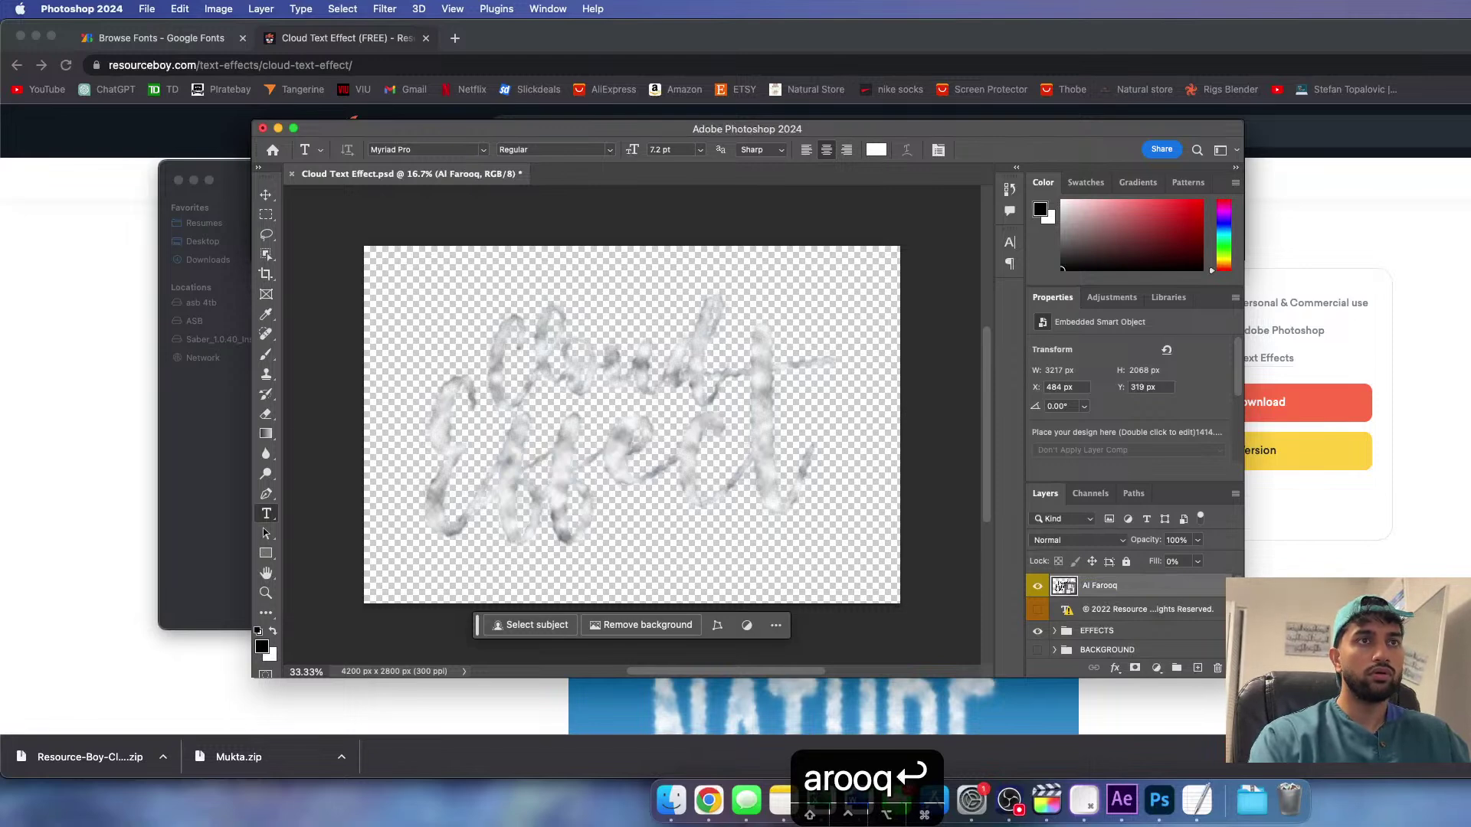
pyautogui.click(696, 370)
pyautogui.press('Escape')
pyautogui.press('super+z')
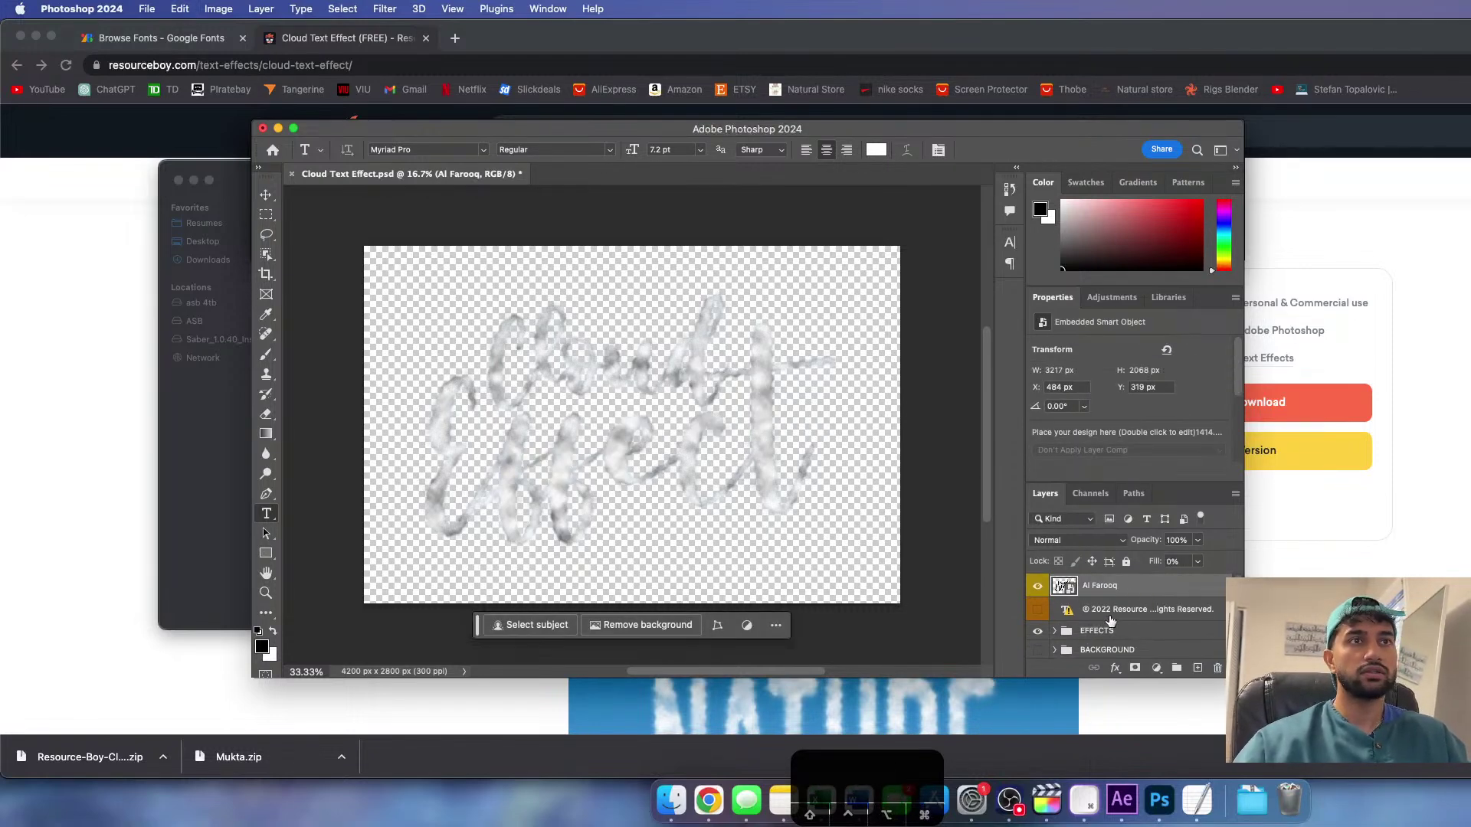
# - Show the BACKGROUND group and the copyright text layer, and hide the locked blue sky Background layer
pyautogui.scroll(-1, 1064, 633)
pyautogui.click(1038, 648)
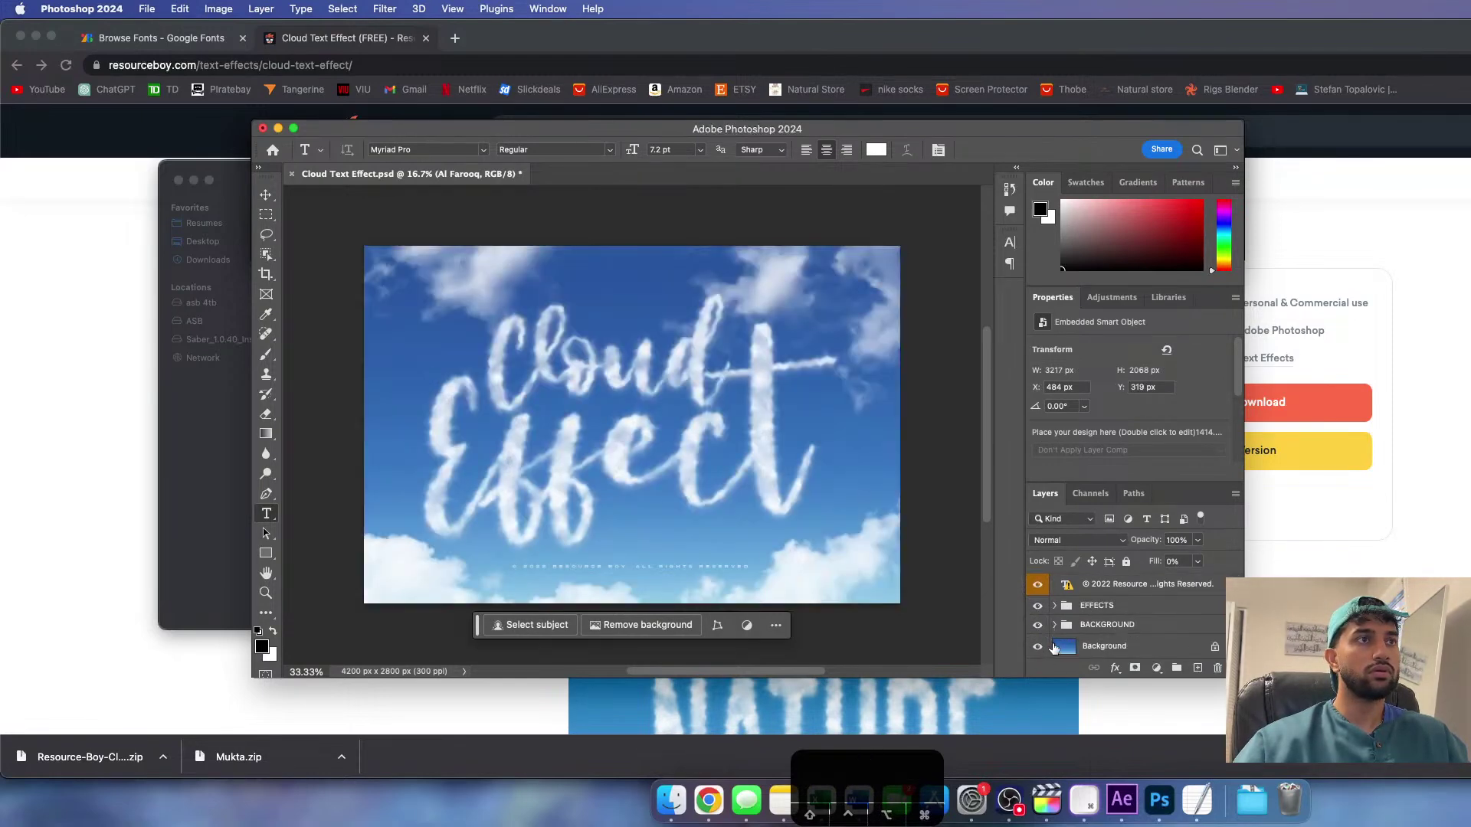
pyautogui.click(1037, 651)
pyautogui.click(1039, 650)
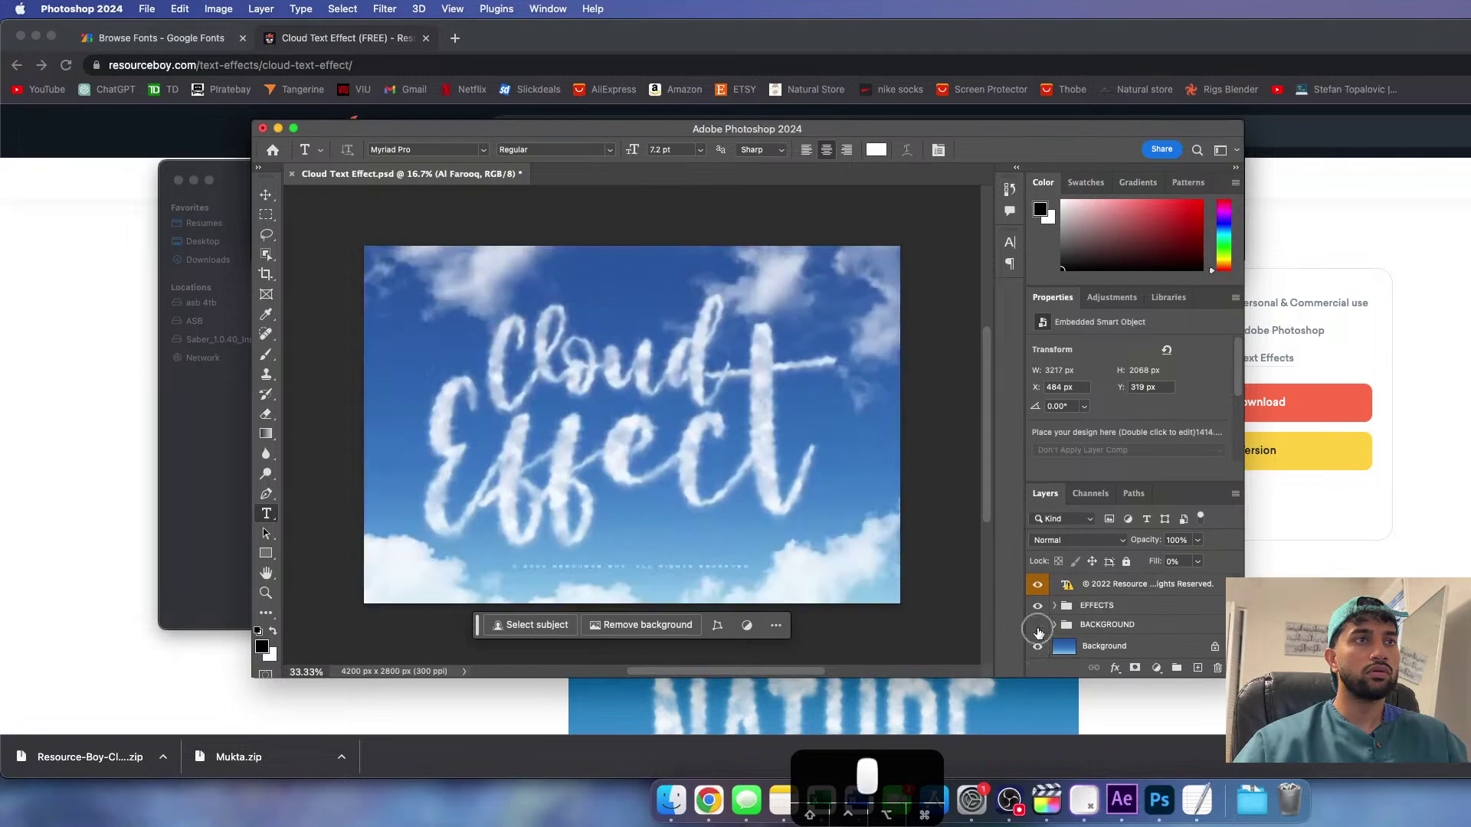
pyautogui.click(1038, 650)
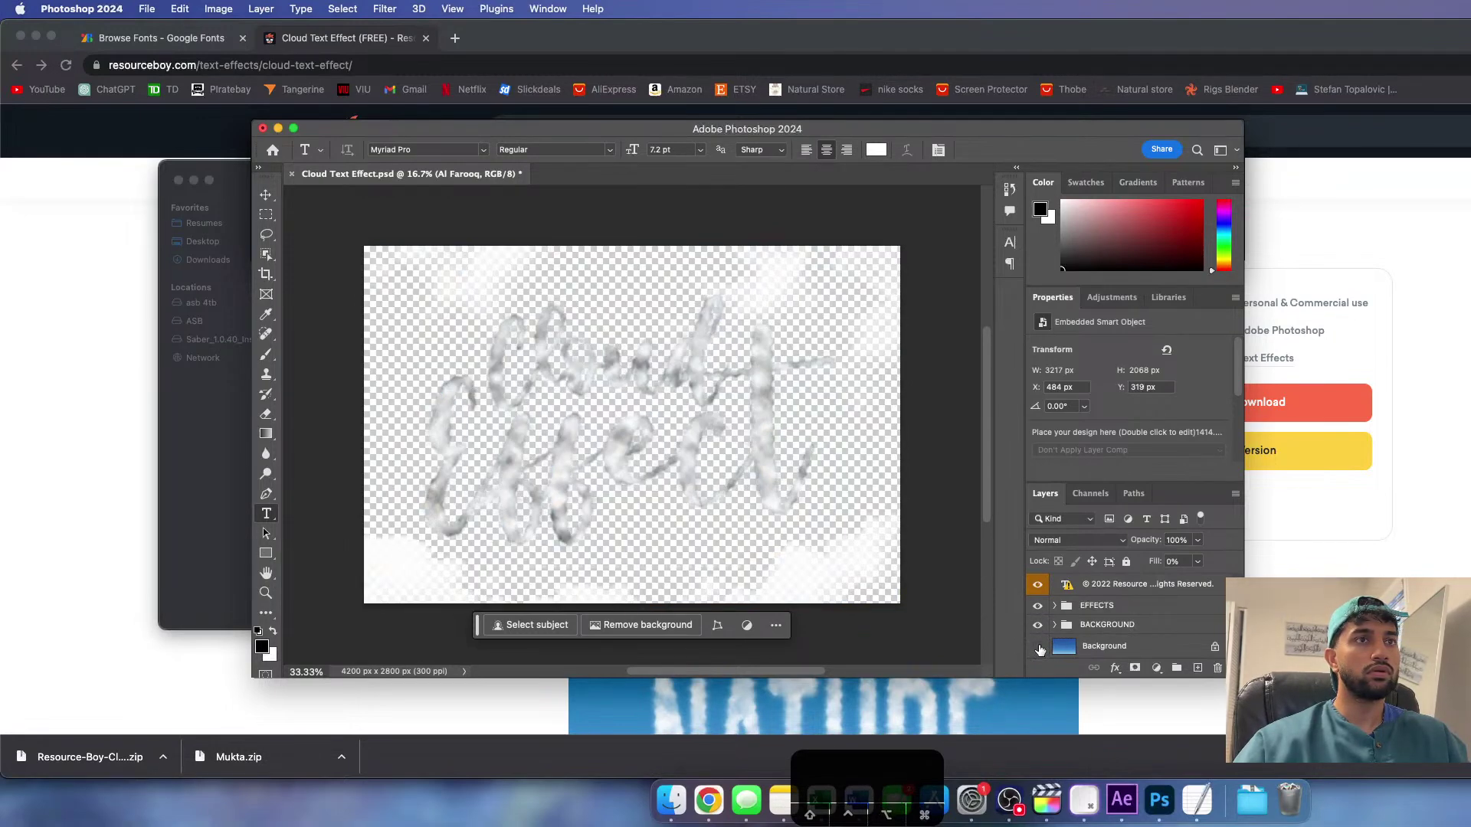
# - Try to edit the copyright text layer that has the missing font
pyautogui.scroll(1, 1096, 636)
pyautogui.click(1064, 613)
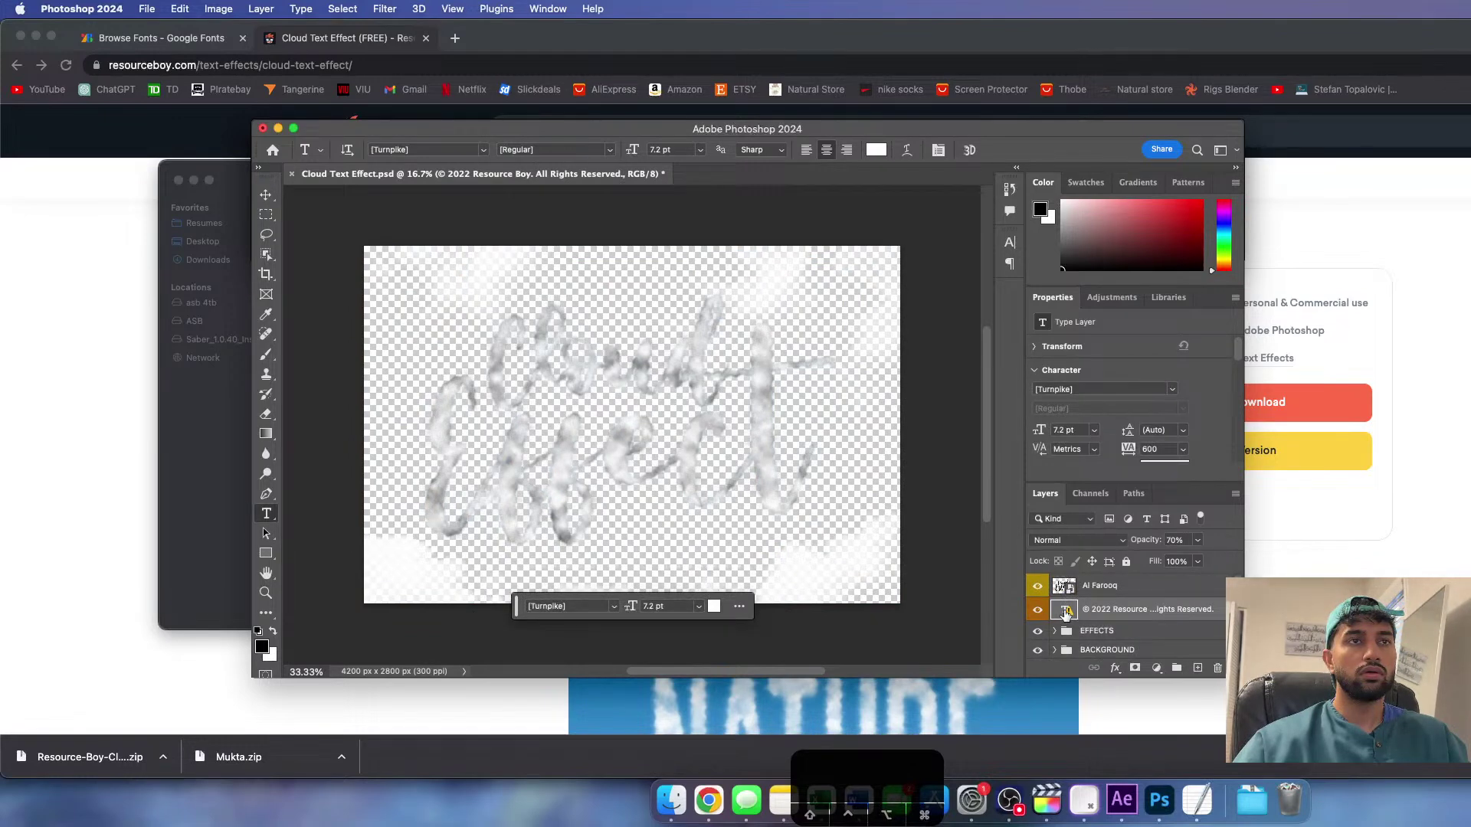
pyautogui.rightClick(1065, 615)
pyautogui.click(1067, 615)
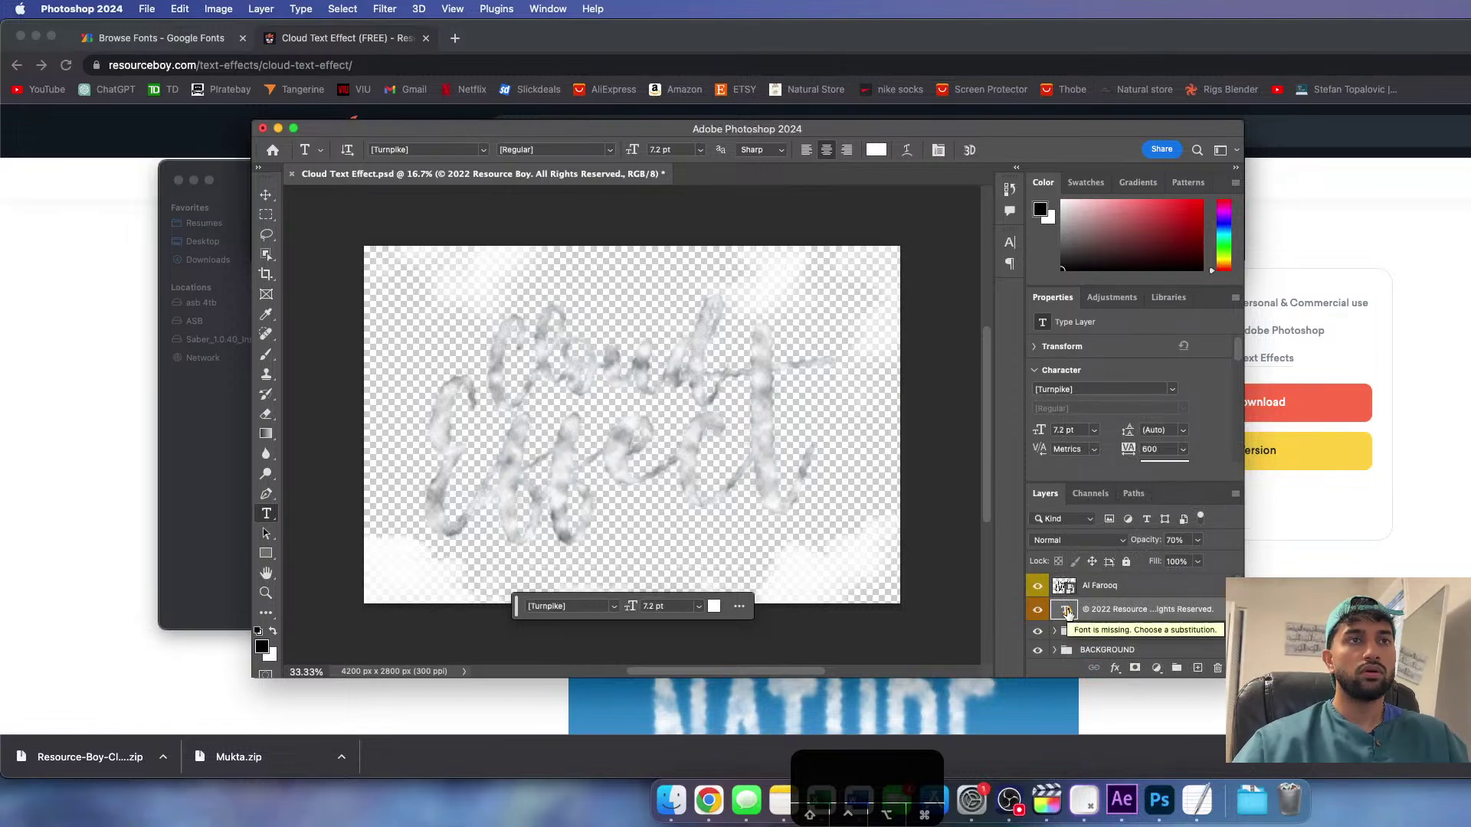
pyautogui.doubleClick(1067, 613)
# - Switch to the Cloud Text Effect folder in Finder and read License.txt, closing it when done
pyautogui.hotkey('ctrl', 'Up')
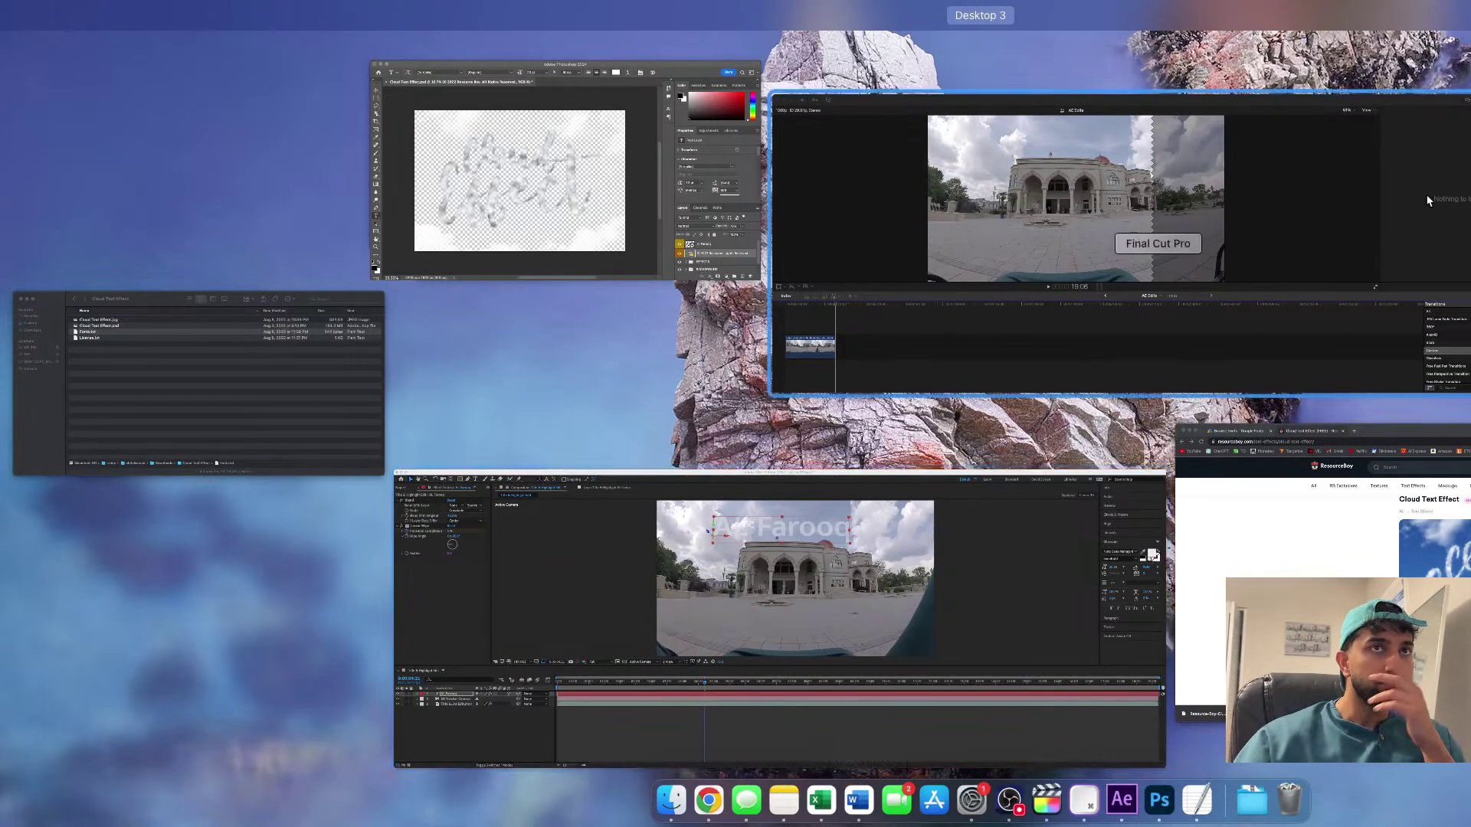
pyautogui.click(300, 326)
pyautogui.doubleClick(354, 279)
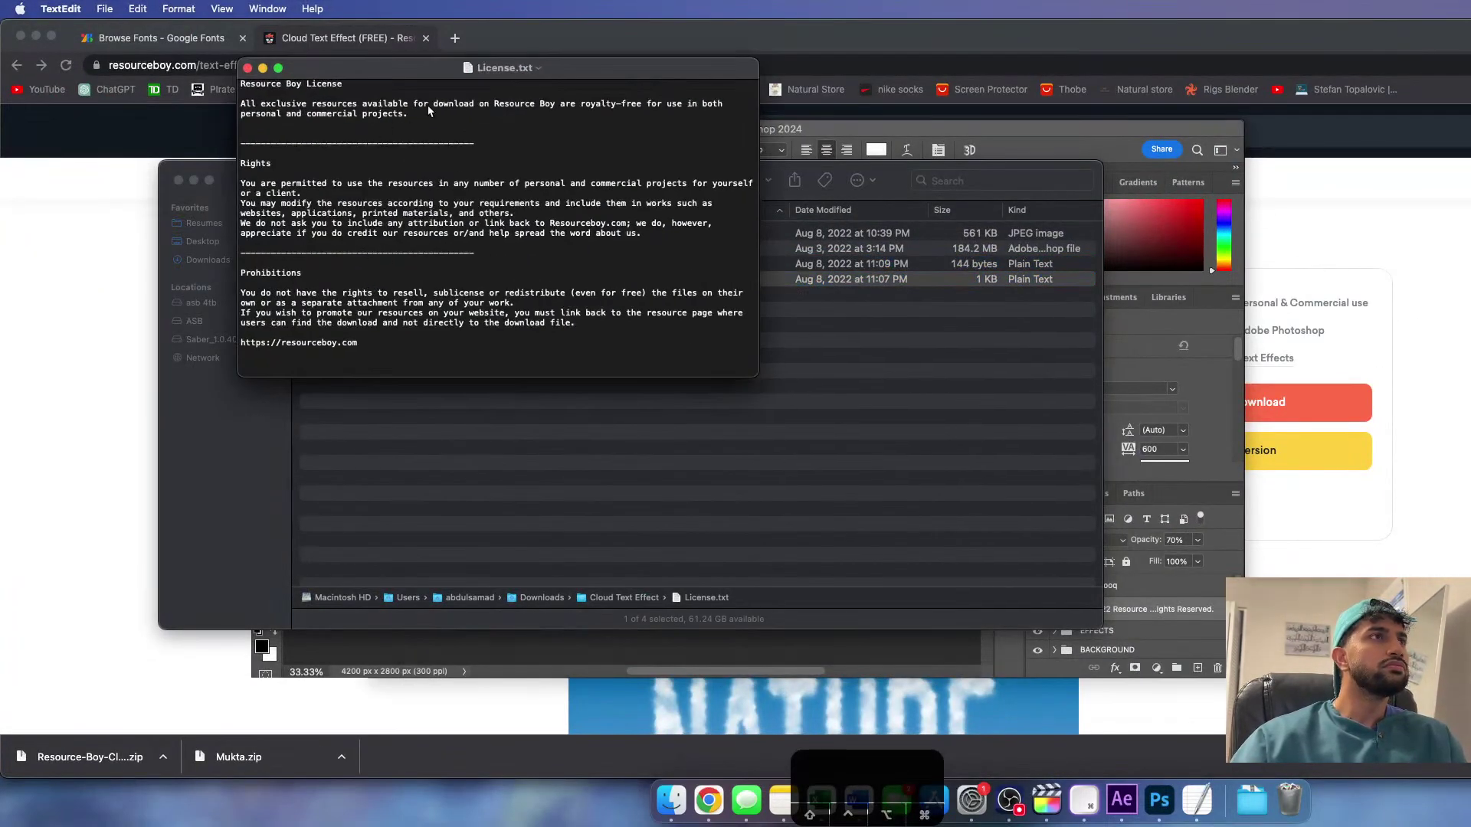
pyautogui.click(246, 69)
# - Reopen Cloud Text Effect.psd from the folder in Photoshop and close the document, discarding its changes
pyautogui.doubleClick(355, 248)
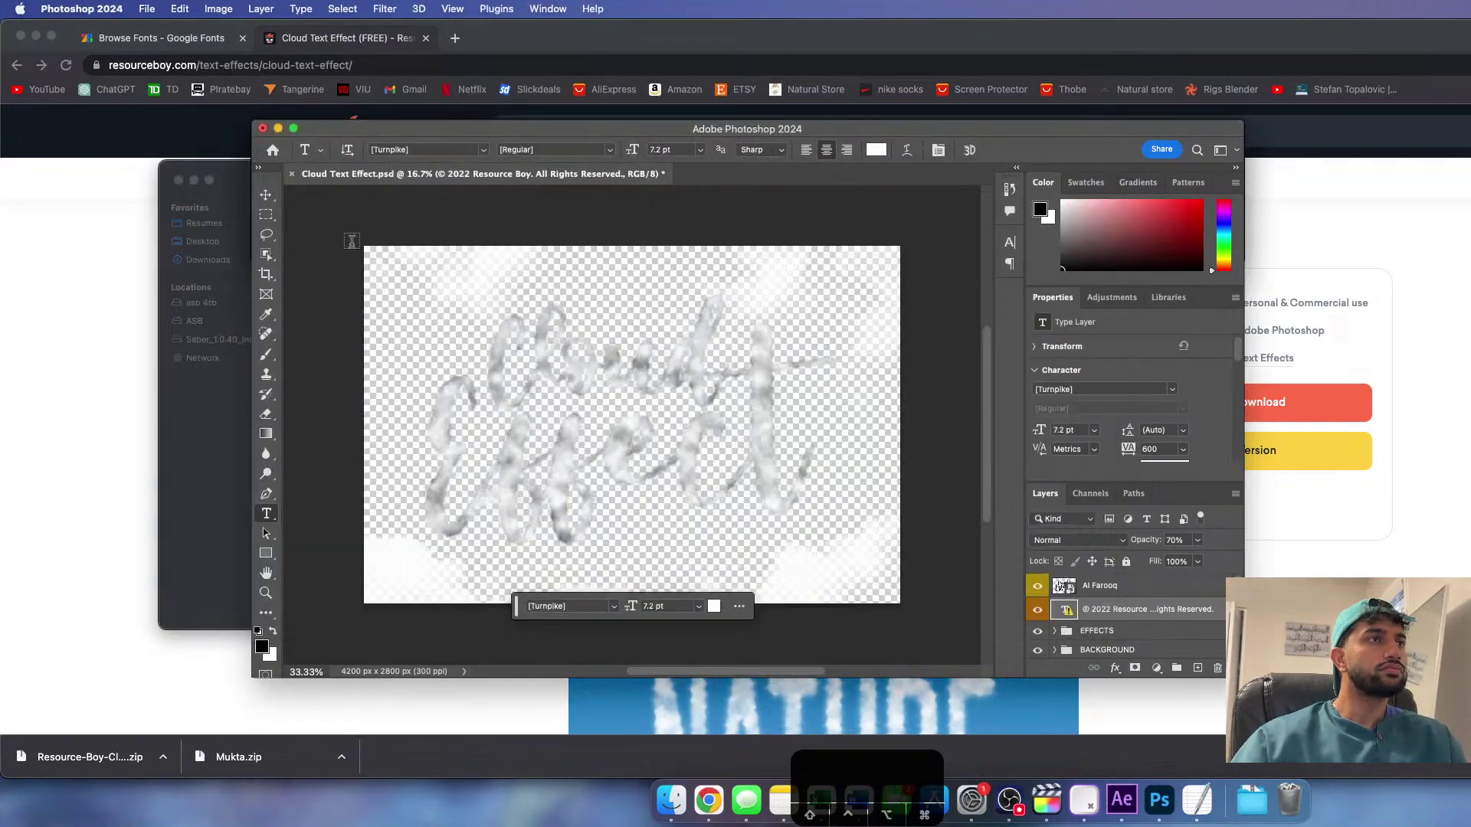
pyautogui.click(263, 129)
pyautogui.click(925, 318)
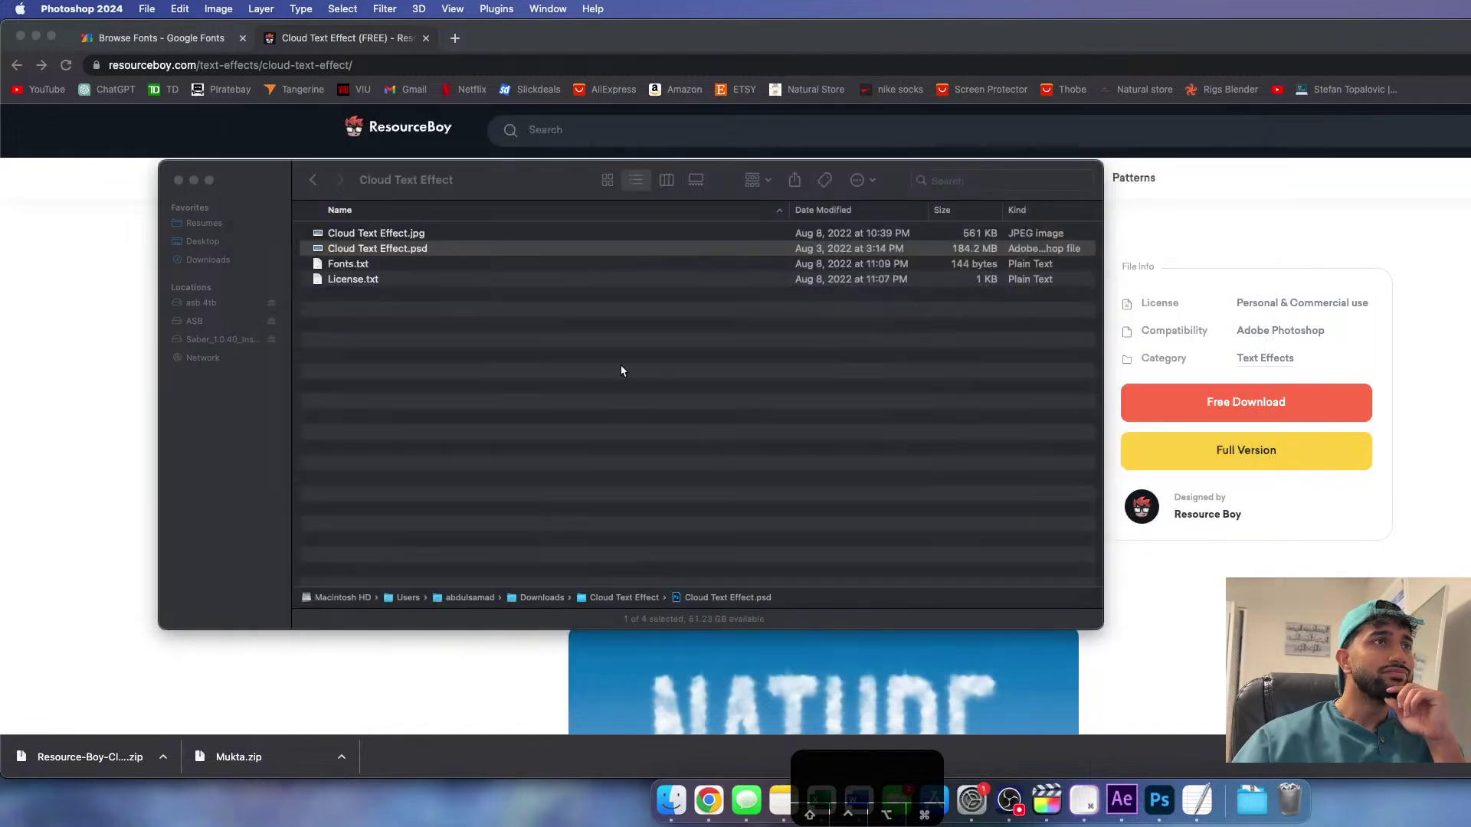
# - Preview Cloud Text Effect.jpg in the Finder folder
pyautogui.click(404, 248)
pyautogui.click(405, 236)
pyautogui.press('space')
# - Switch to Chrome, go back to the free cloud font search results, and open the Template.net cloud fonts page
pyautogui.click(82, 296)
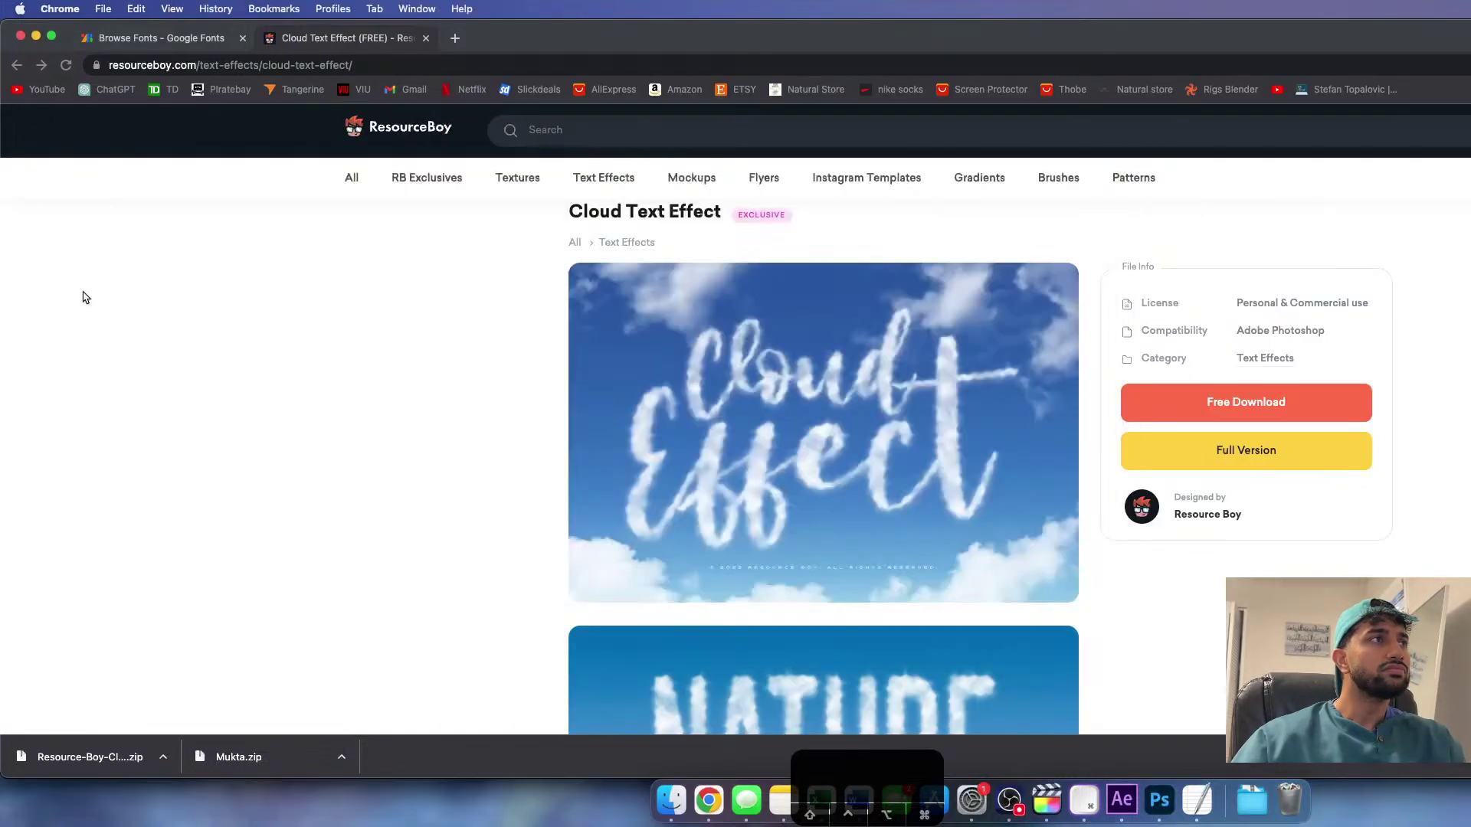
pyautogui.hscroll(-5, 104, 302)
pyautogui.scroll(-9, 365, 499)
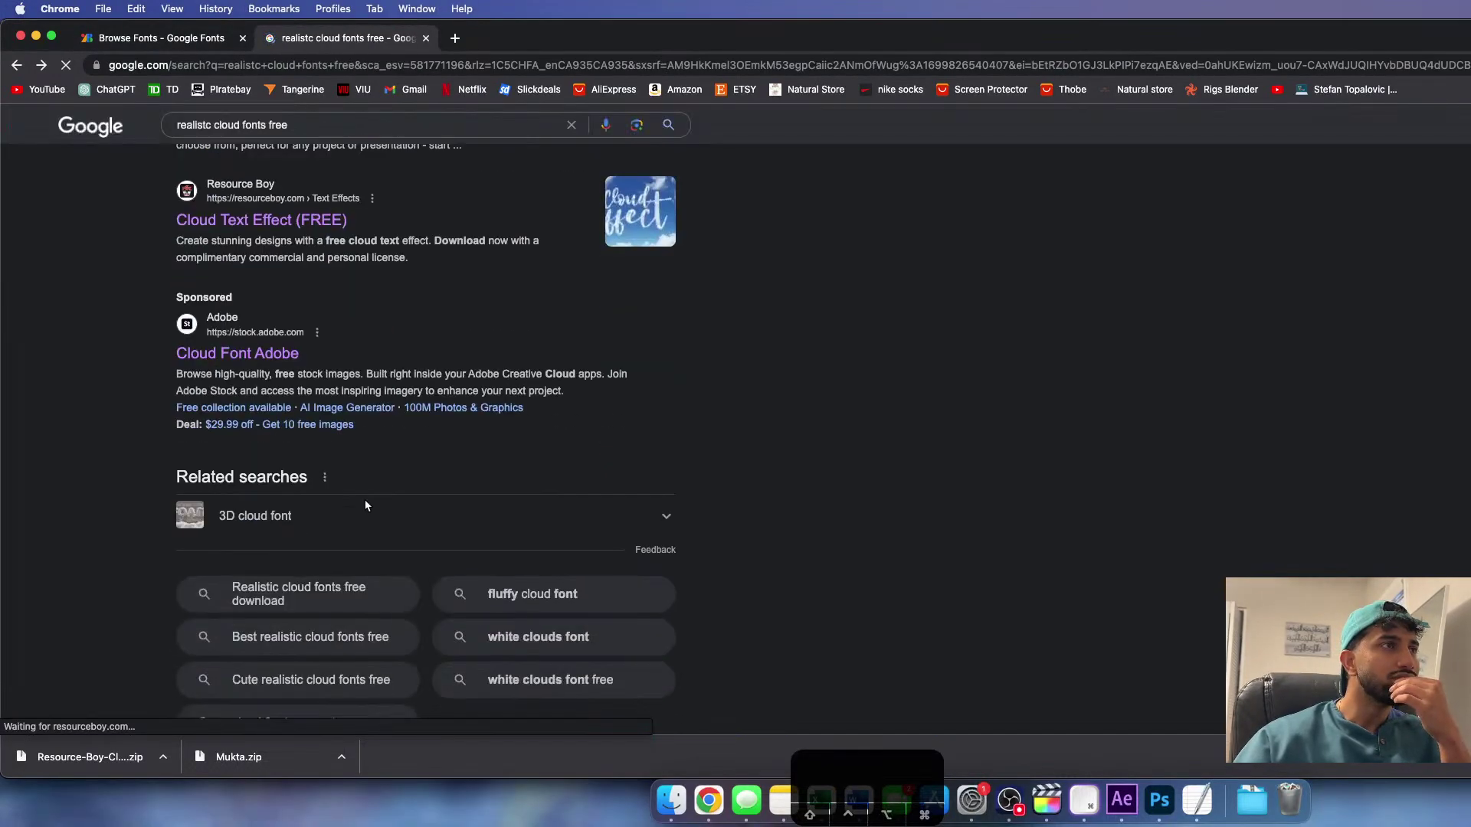
pyautogui.click(366, 502)
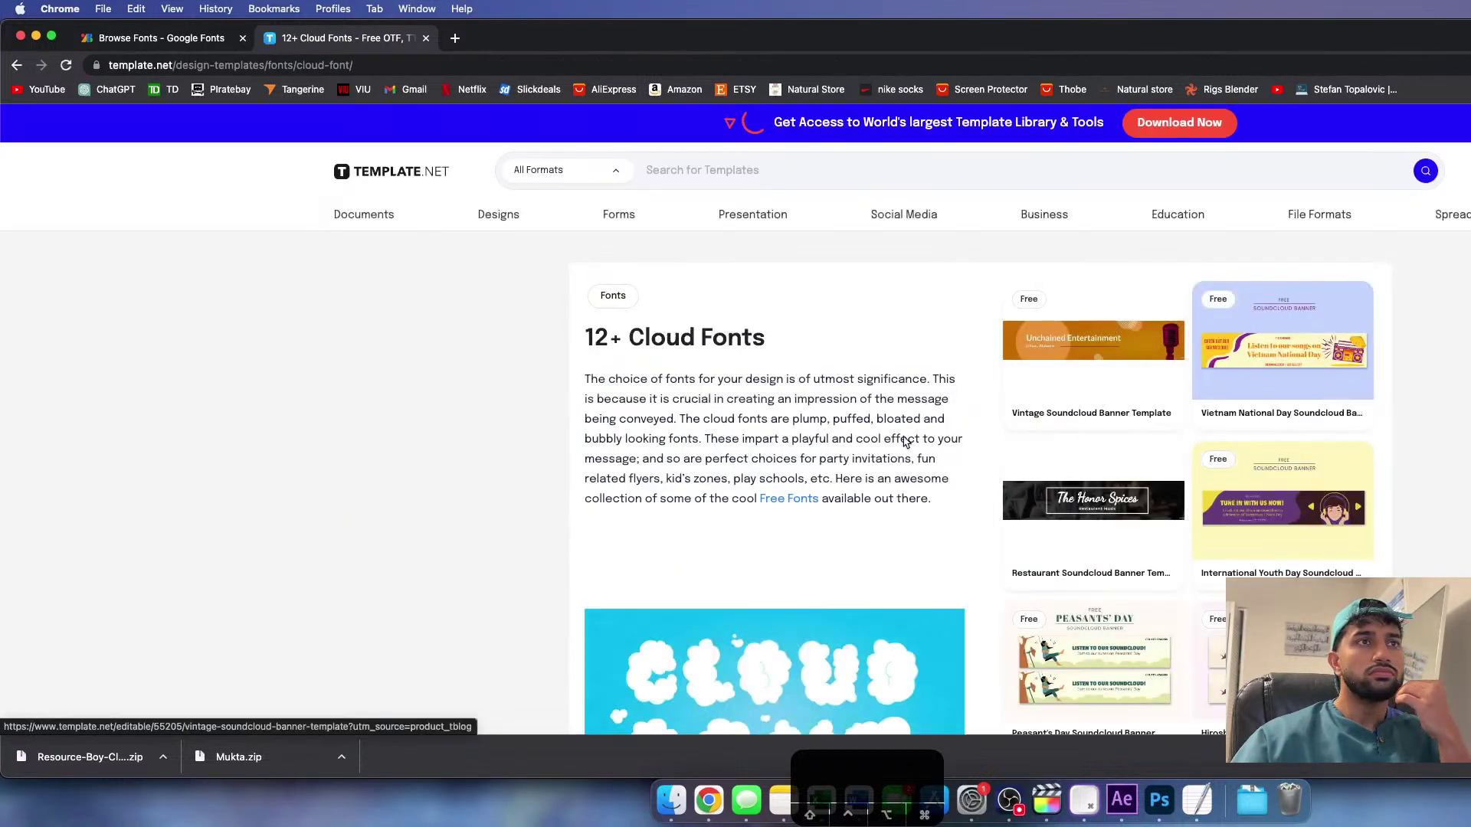
# - View the Sky Cloud Font sample image in its own tab and return to the cloud fonts article
pyautogui.scroll(-10, 866, 459)
pyautogui.click(786, 458)
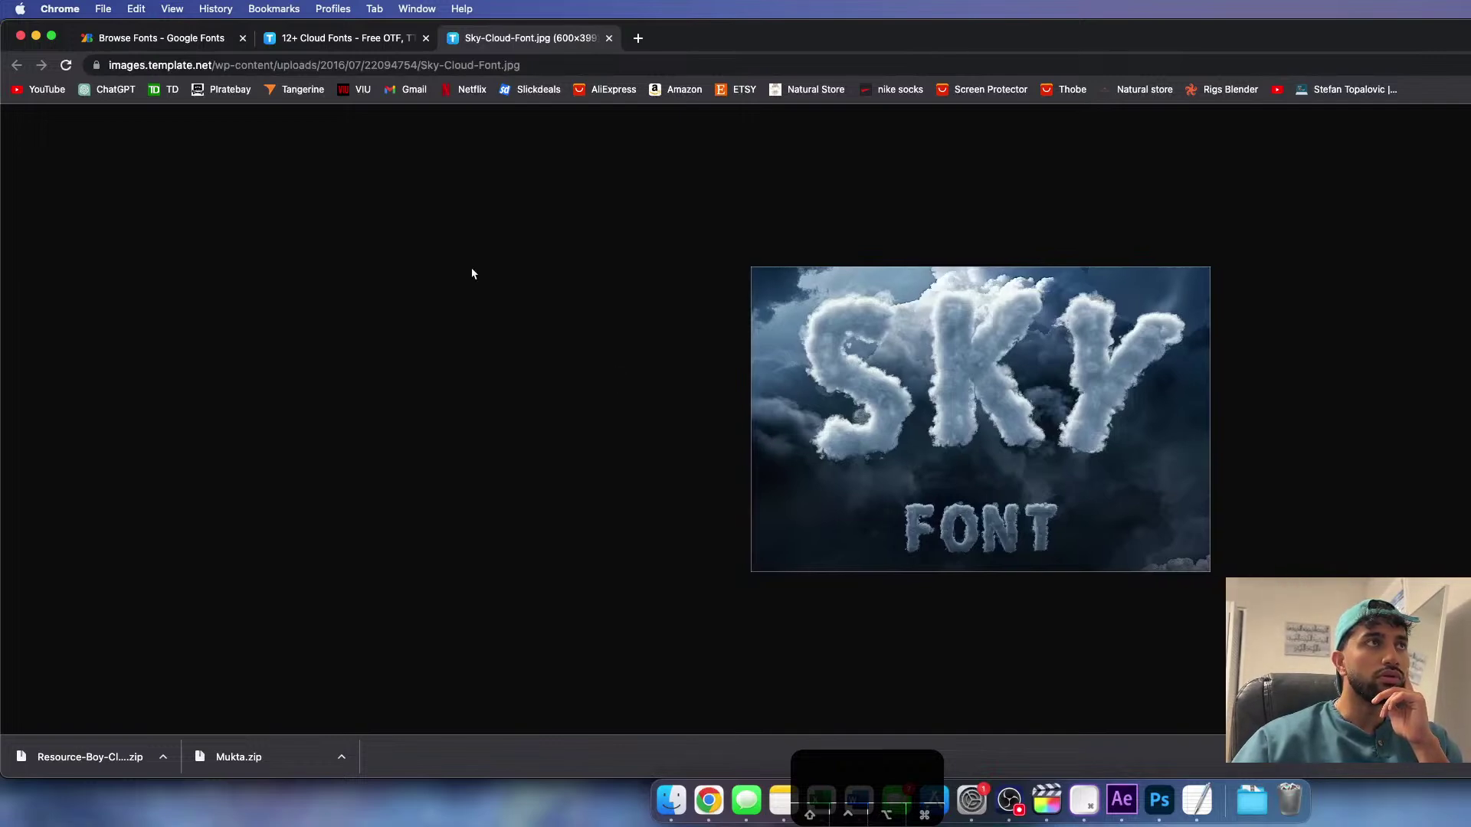
pyautogui.click(371, 38)
# - Examine the remaining cloud fonts in the Template.net article for a realistic style, dismissing the template offer popup
pyautogui.scroll(3, 797, 505)
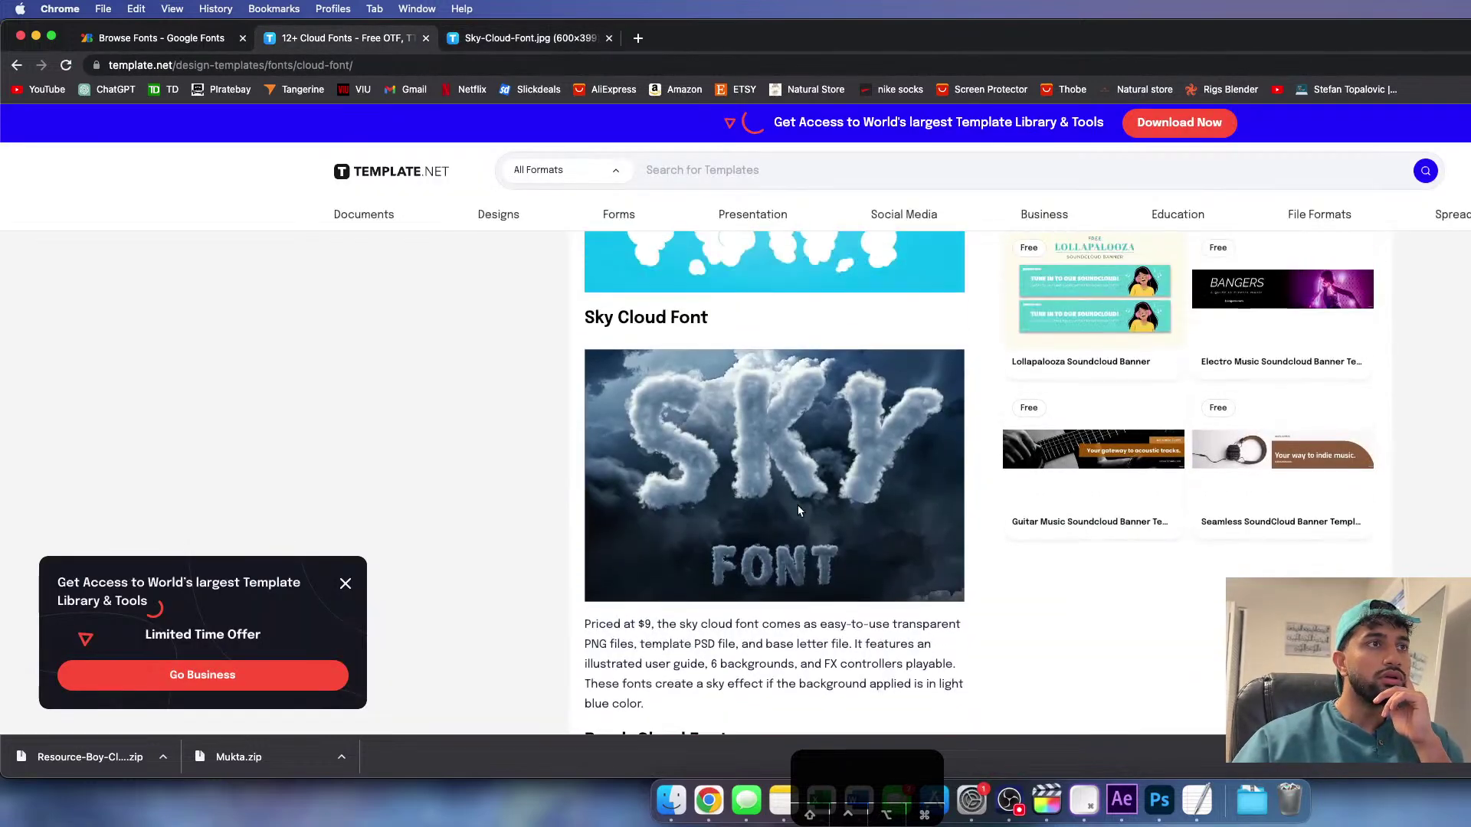
pyautogui.scroll(-5, 797, 509)
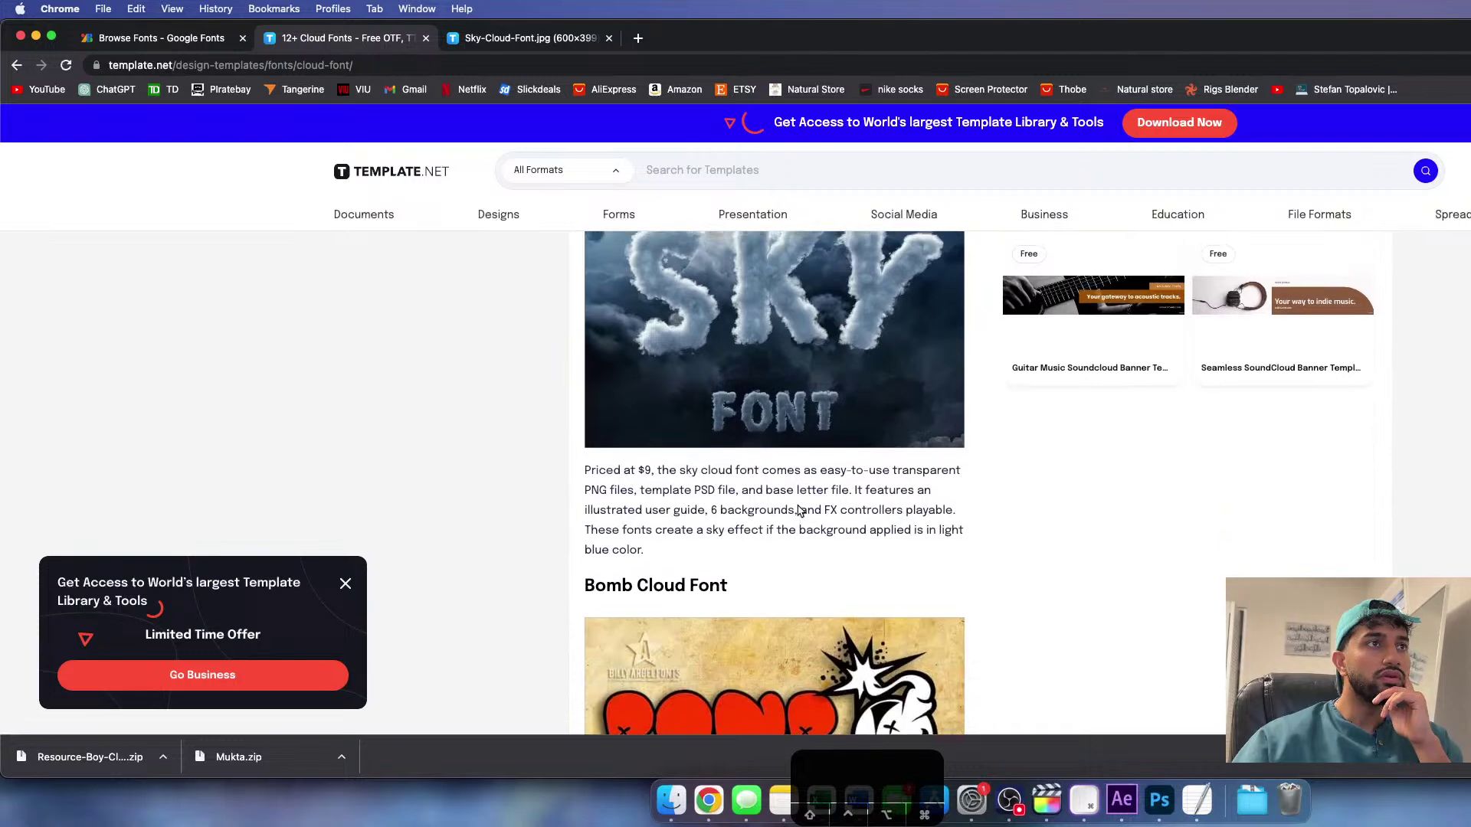
pyautogui.scroll(-4, 643, 476)
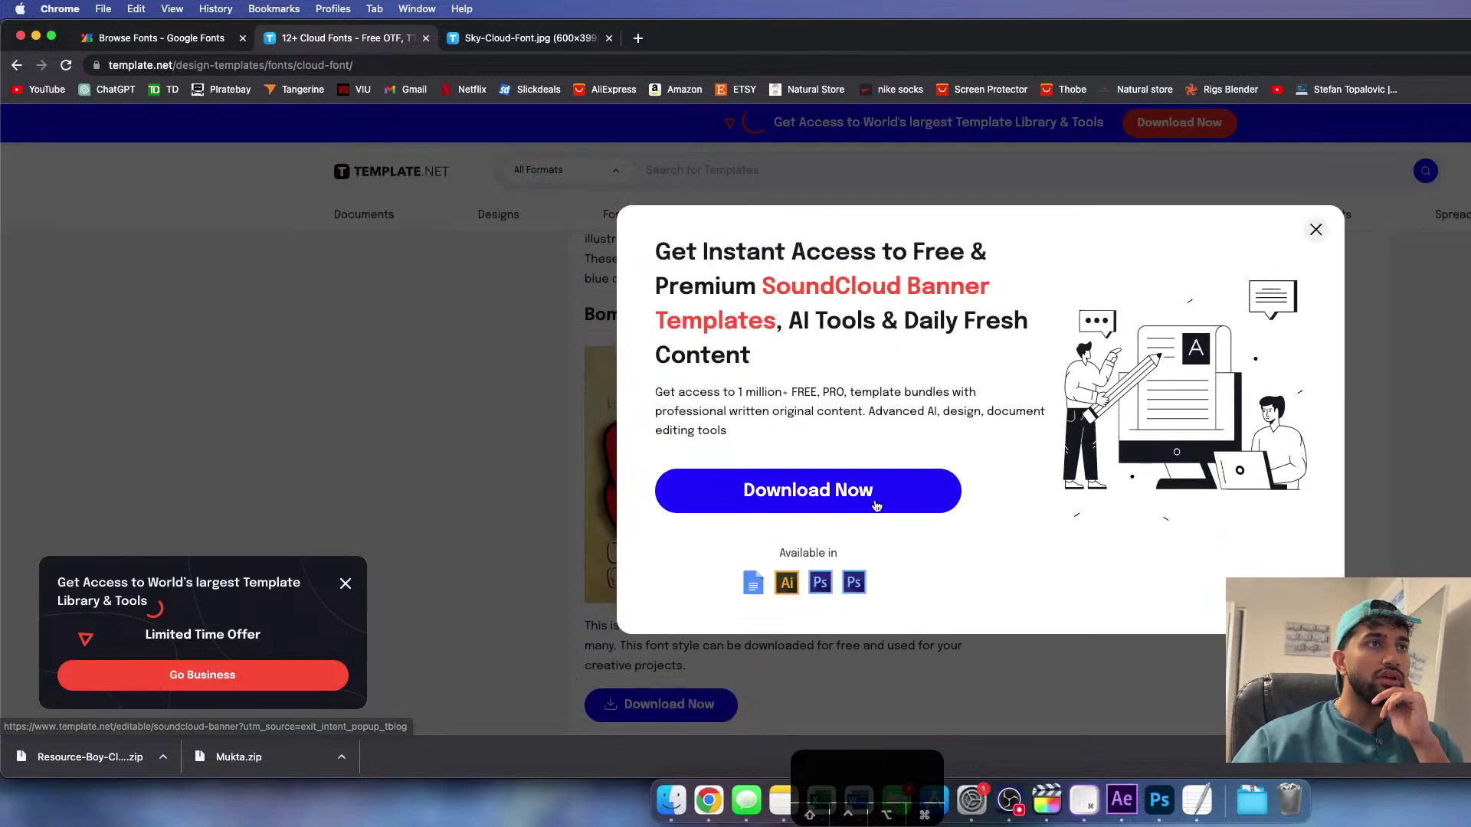
pyautogui.click(1315, 230)
pyautogui.scroll(-15, 861, 536)
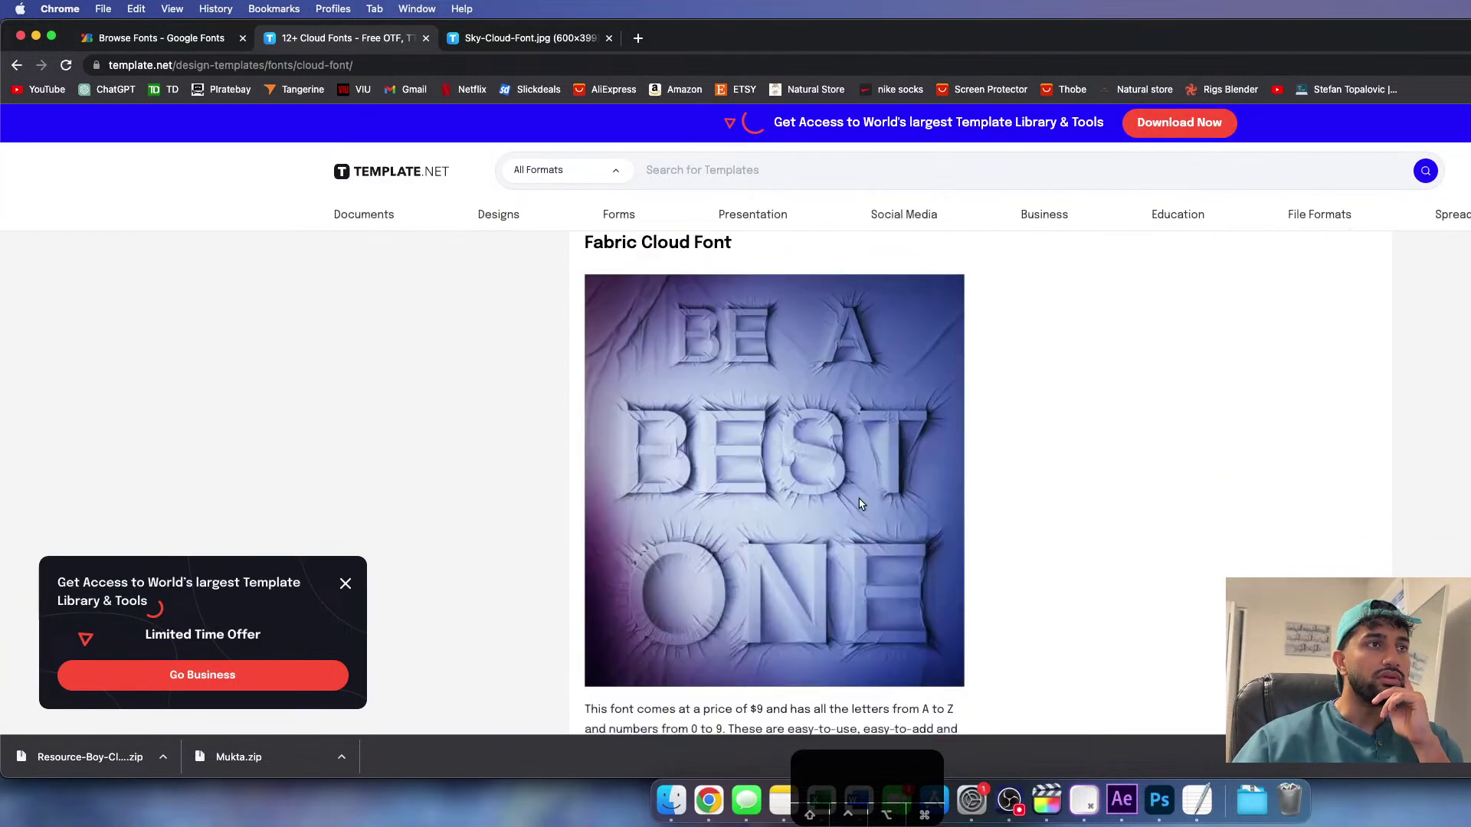
pyautogui.scroll(-20, 860, 504)
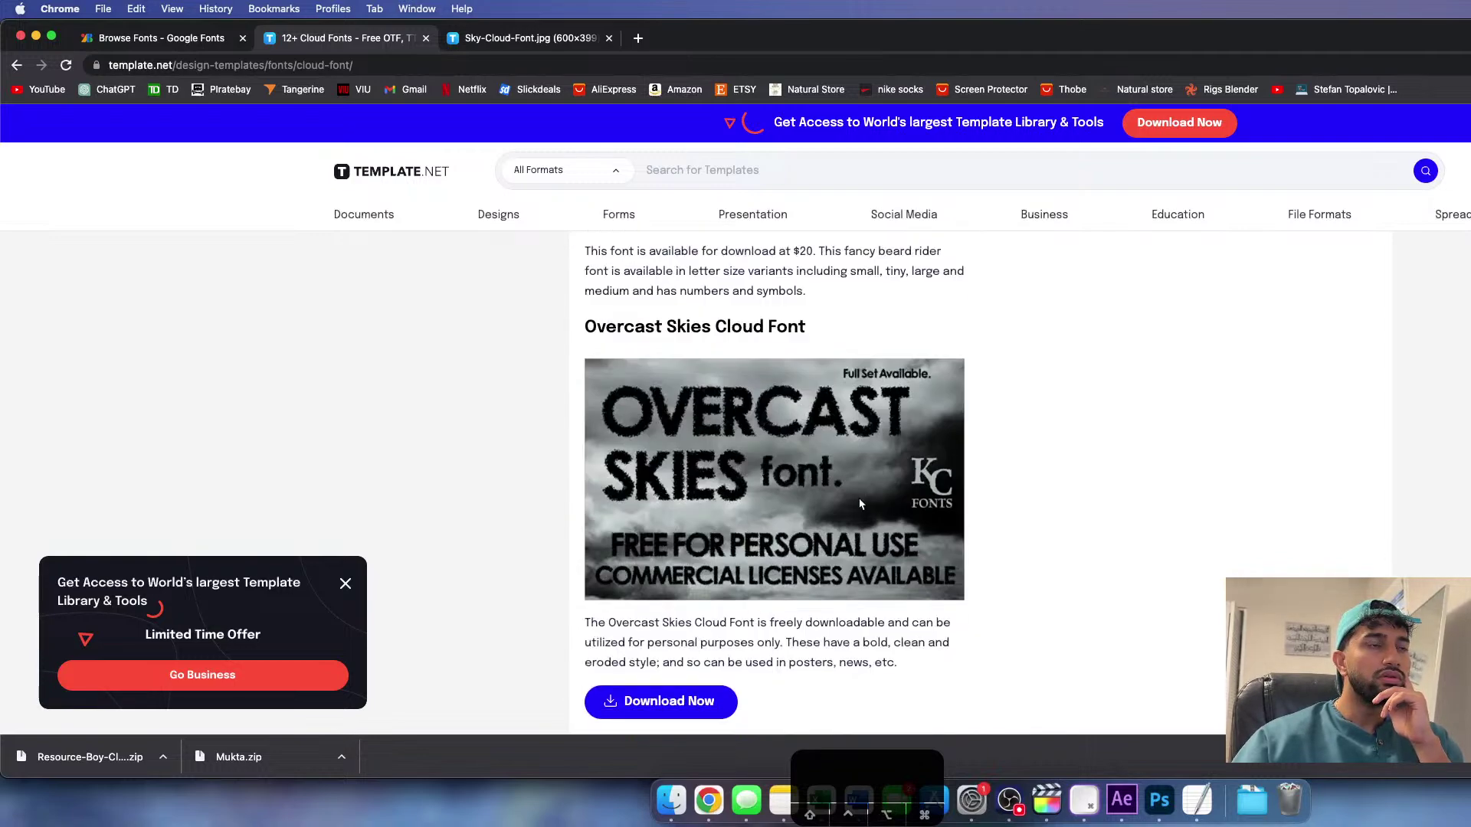
pyautogui.scroll(-15, 860, 504)
# - Return to the search results, open Creative Market's cloud font digital assets, and look over its products and filters
pyautogui.hscroll(-5, 453, 427)
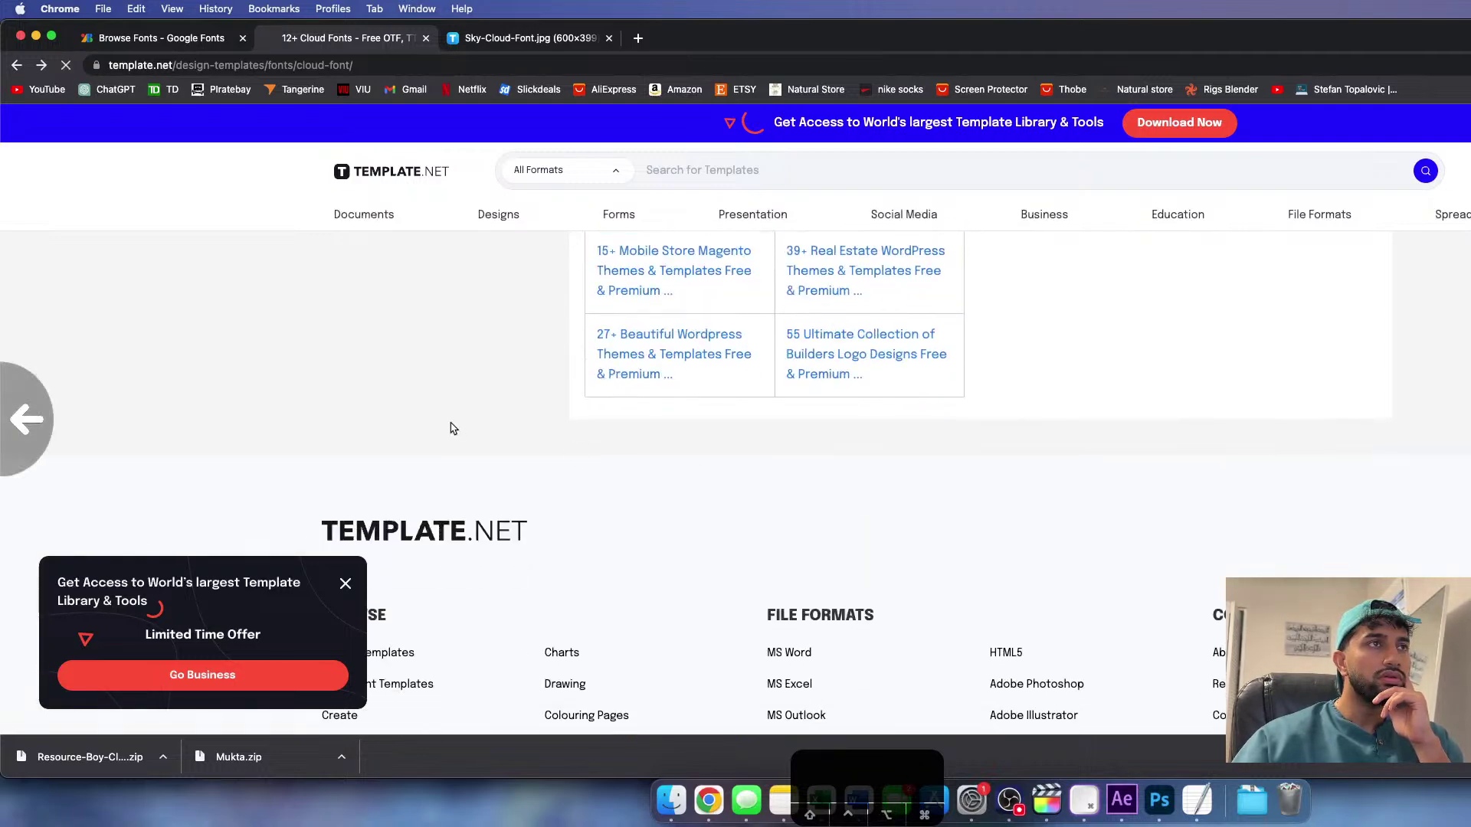
pyautogui.scroll(-10, 304, 478)
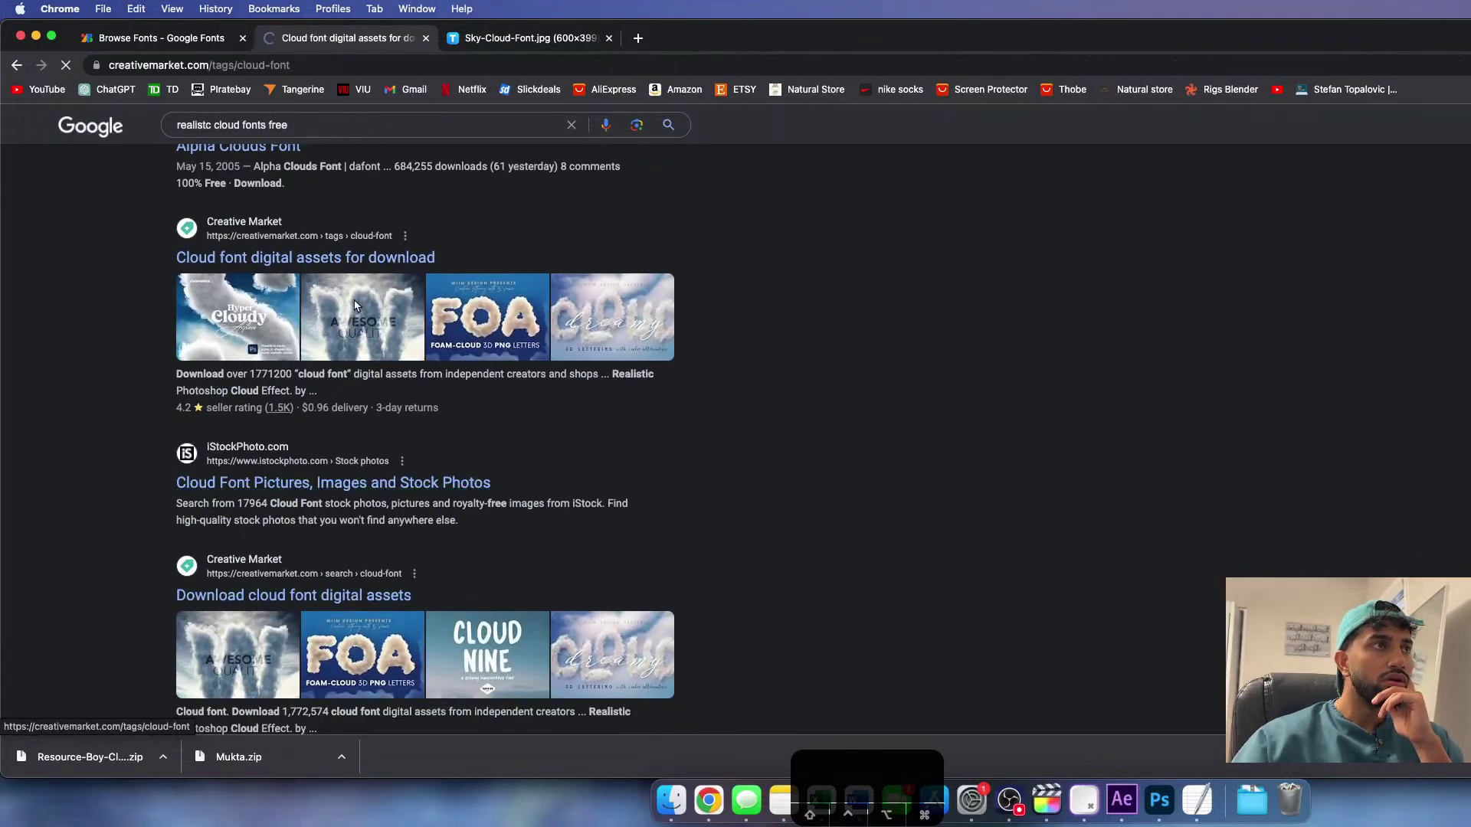
pyautogui.scroll(-3, 1422, 521)
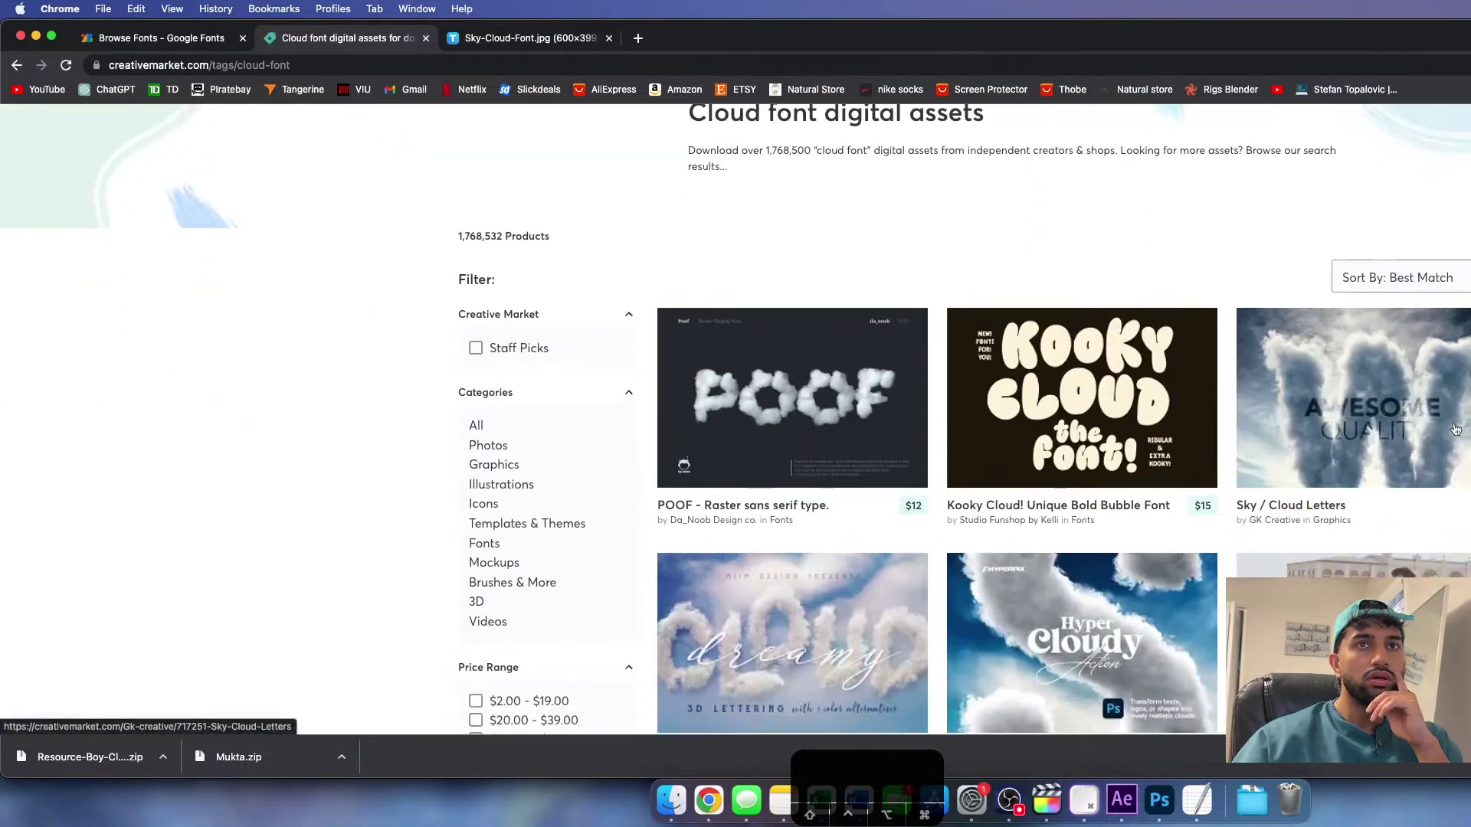
pyautogui.scroll(-7, 498, 540)
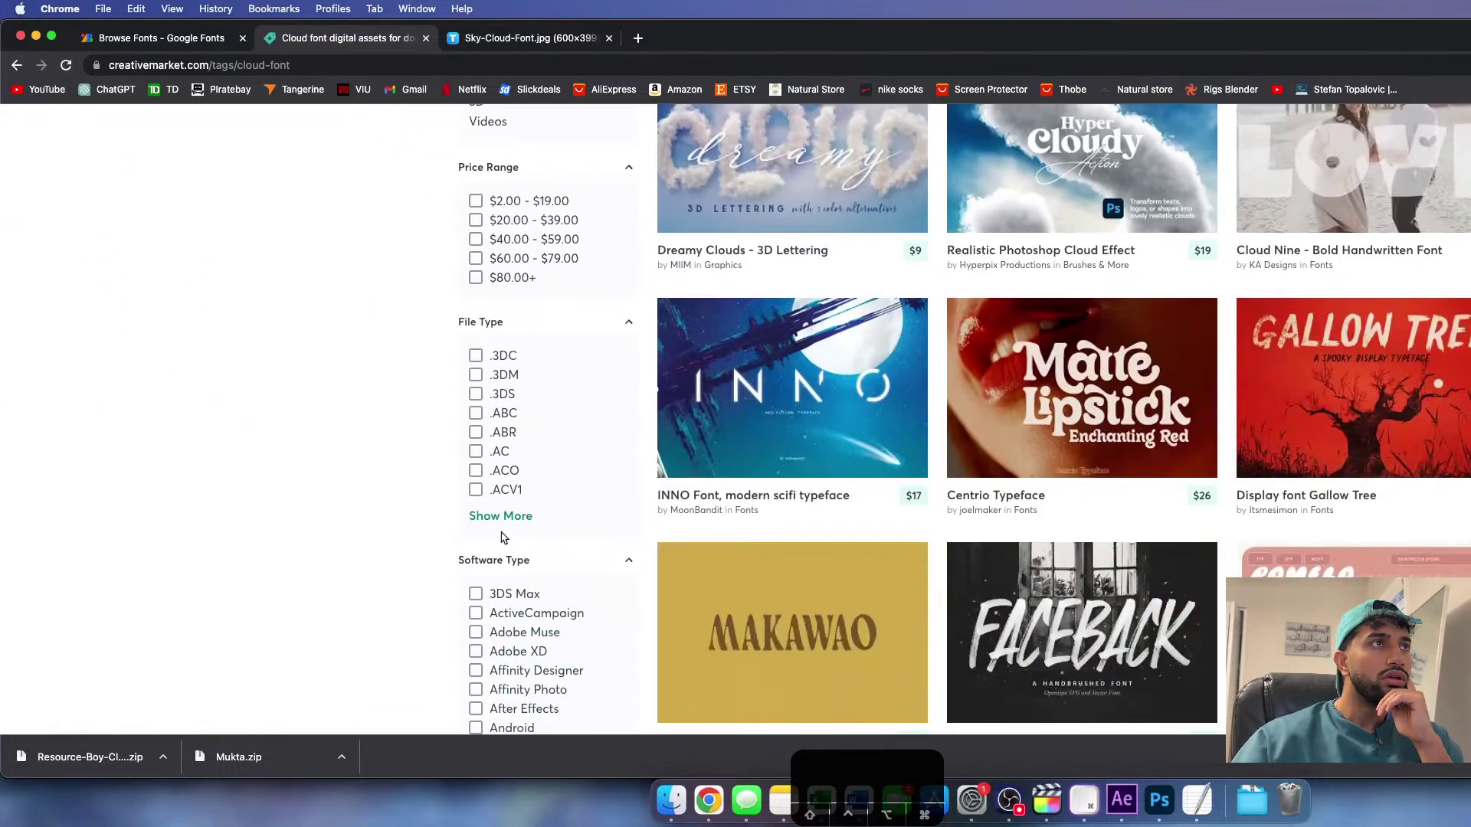
pyautogui.scroll(-5, 503, 536)
pyautogui.scroll(3, 503, 536)
pyautogui.scroll(10, 503, 536)
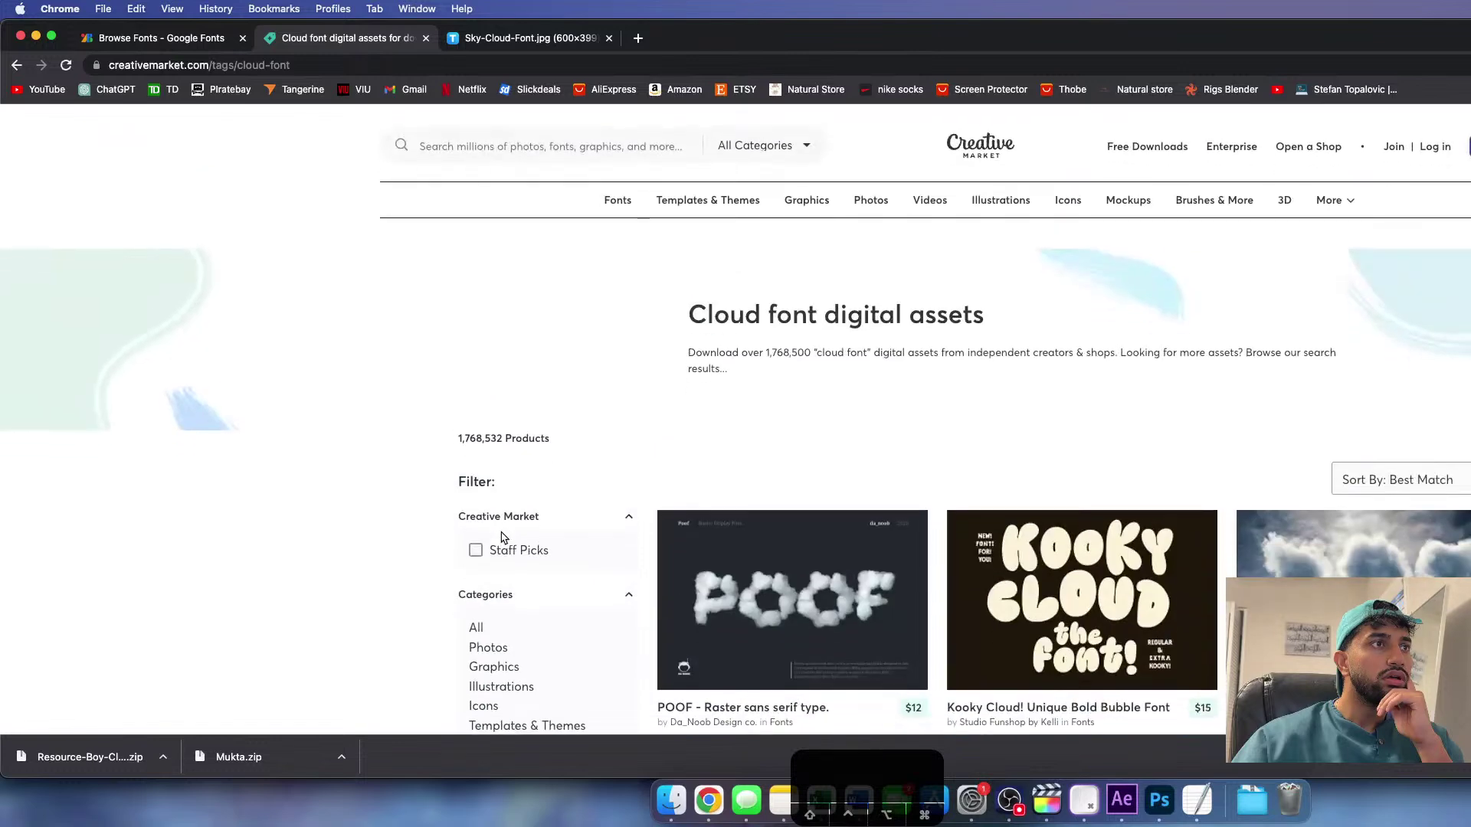
# - Examine the rest of Creative Market's first page of cloud font products and its font and template categories
pyautogui.scroll(-3, 504, 536)
pyautogui.scroll(-3, 503, 536)
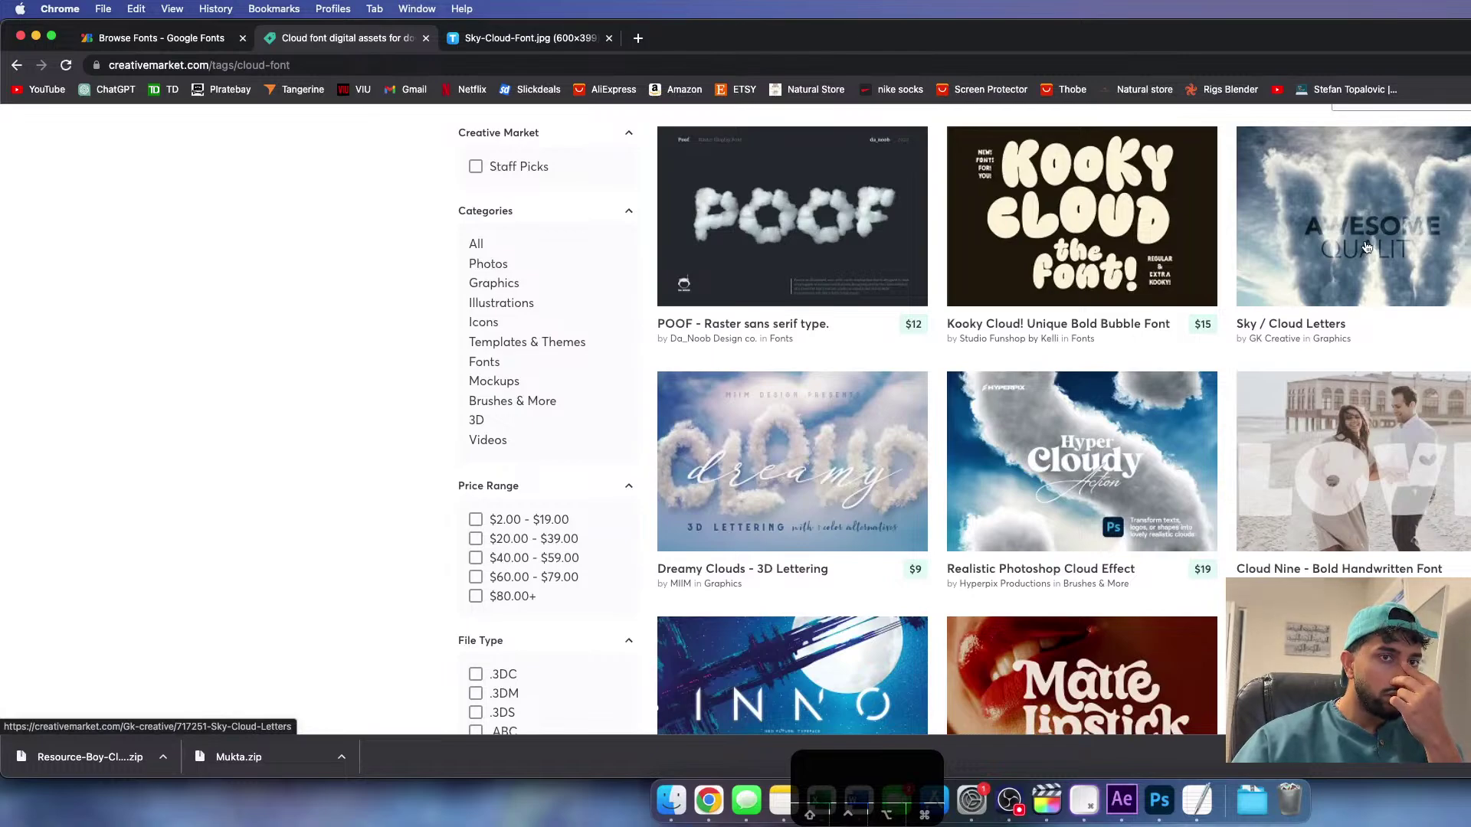
pyautogui.scroll(-15, 1367, 247)
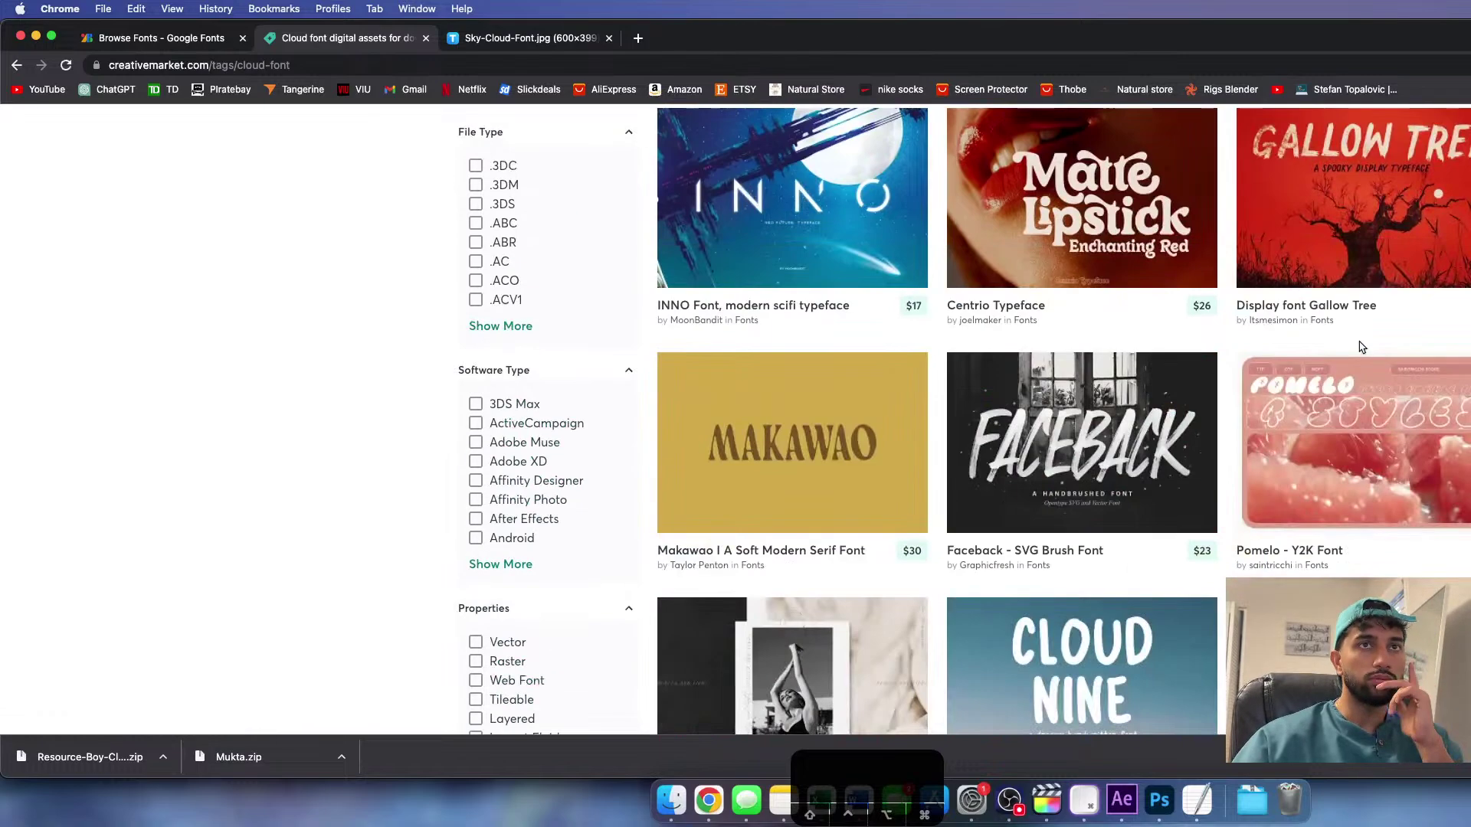
pyautogui.scroll(-10, 1360, 346)
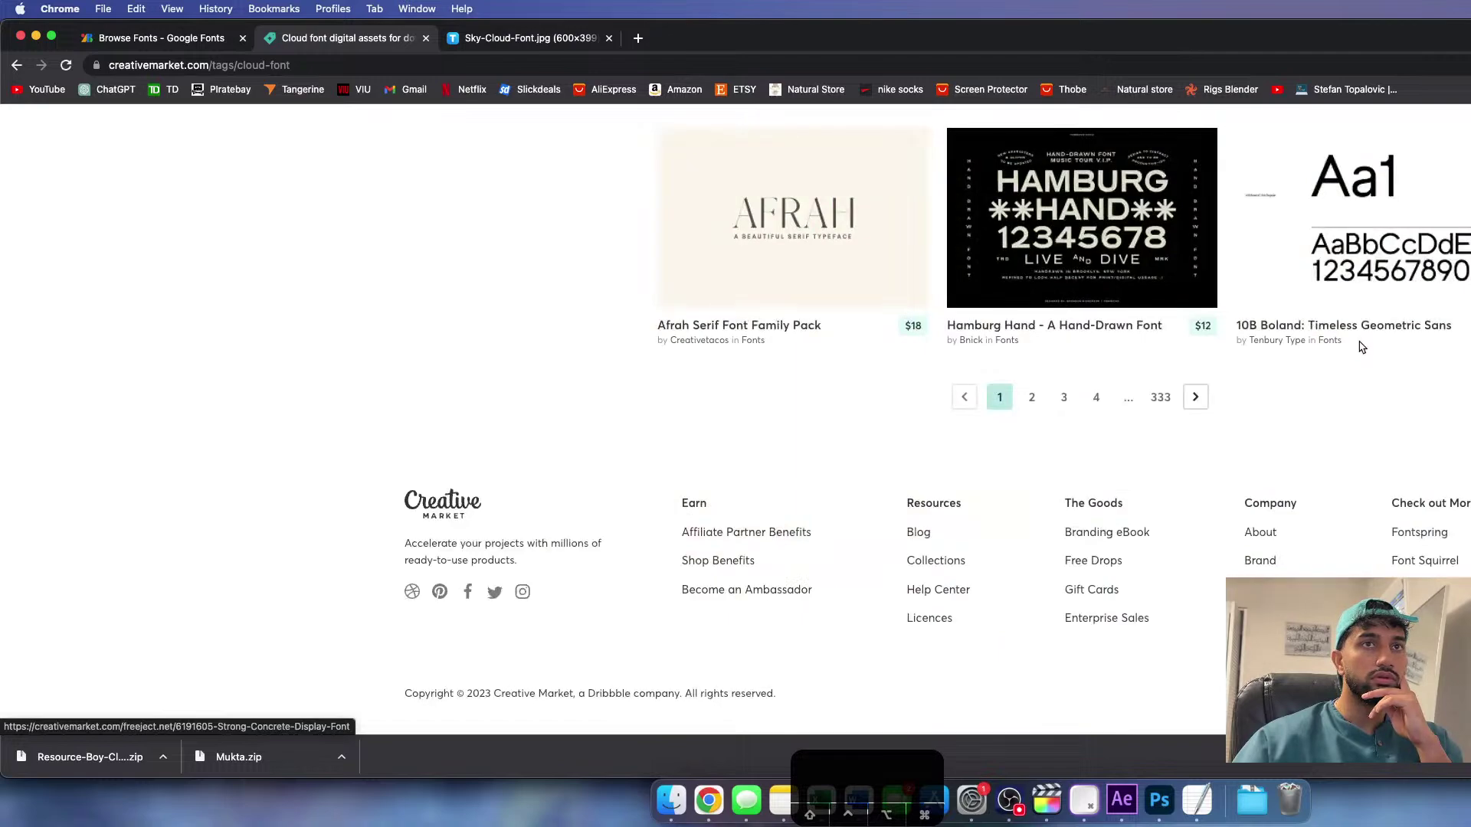
pyautogui.scroll(20, 1363, 341)
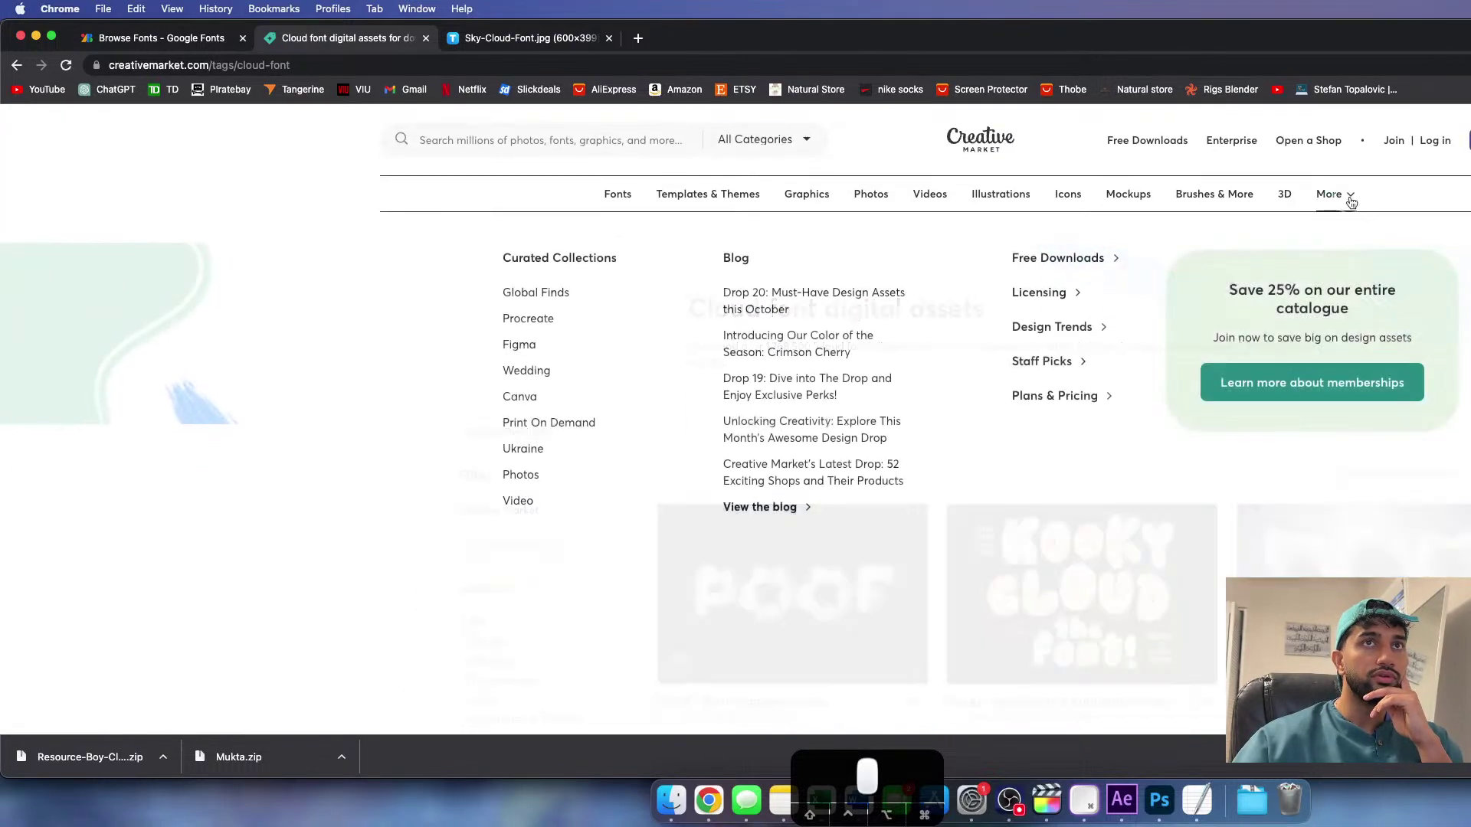
pyautogui.moveTo(615, 197)
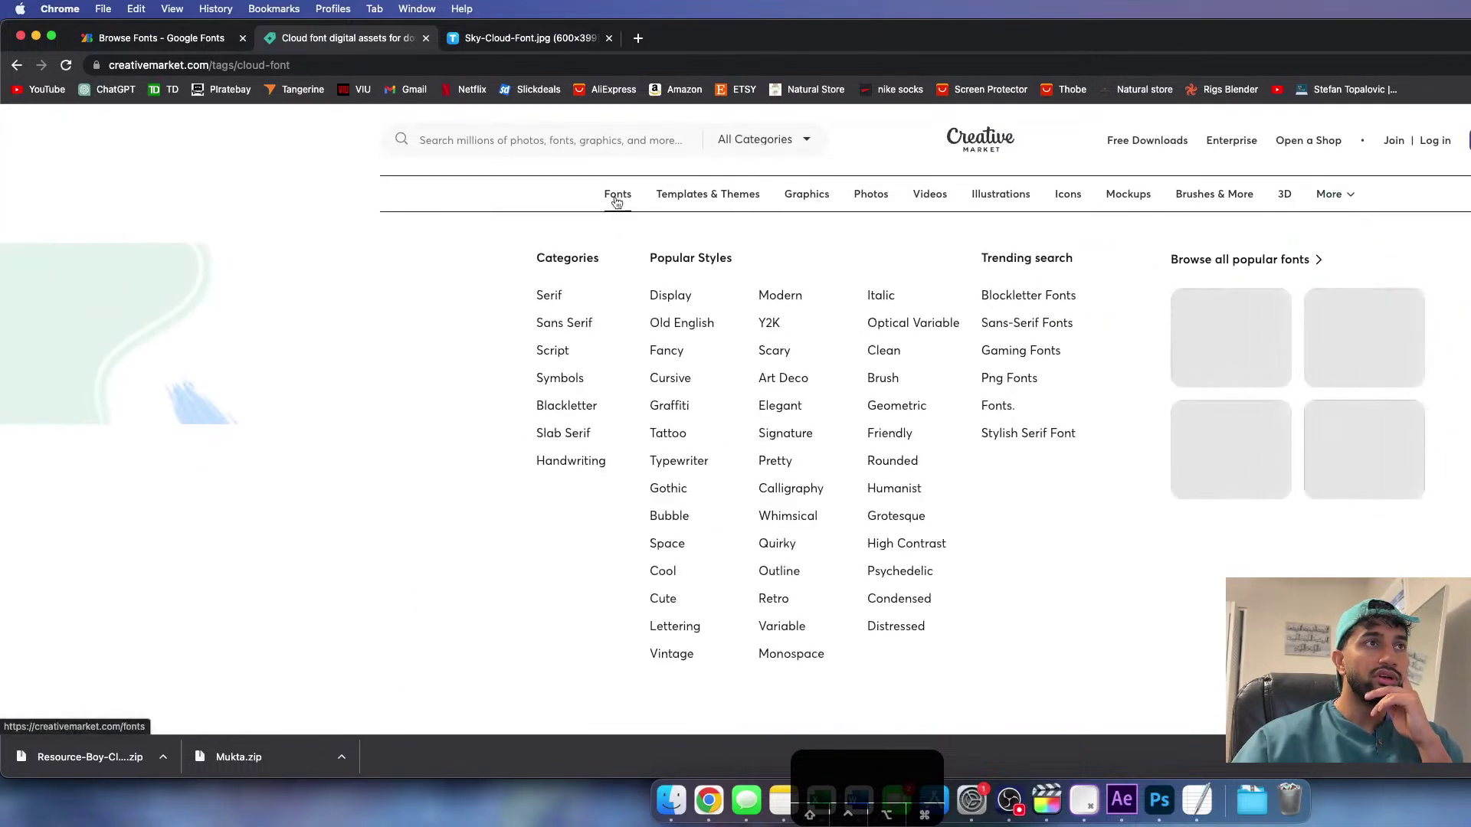
pyautogui.moveTo(695, 199)
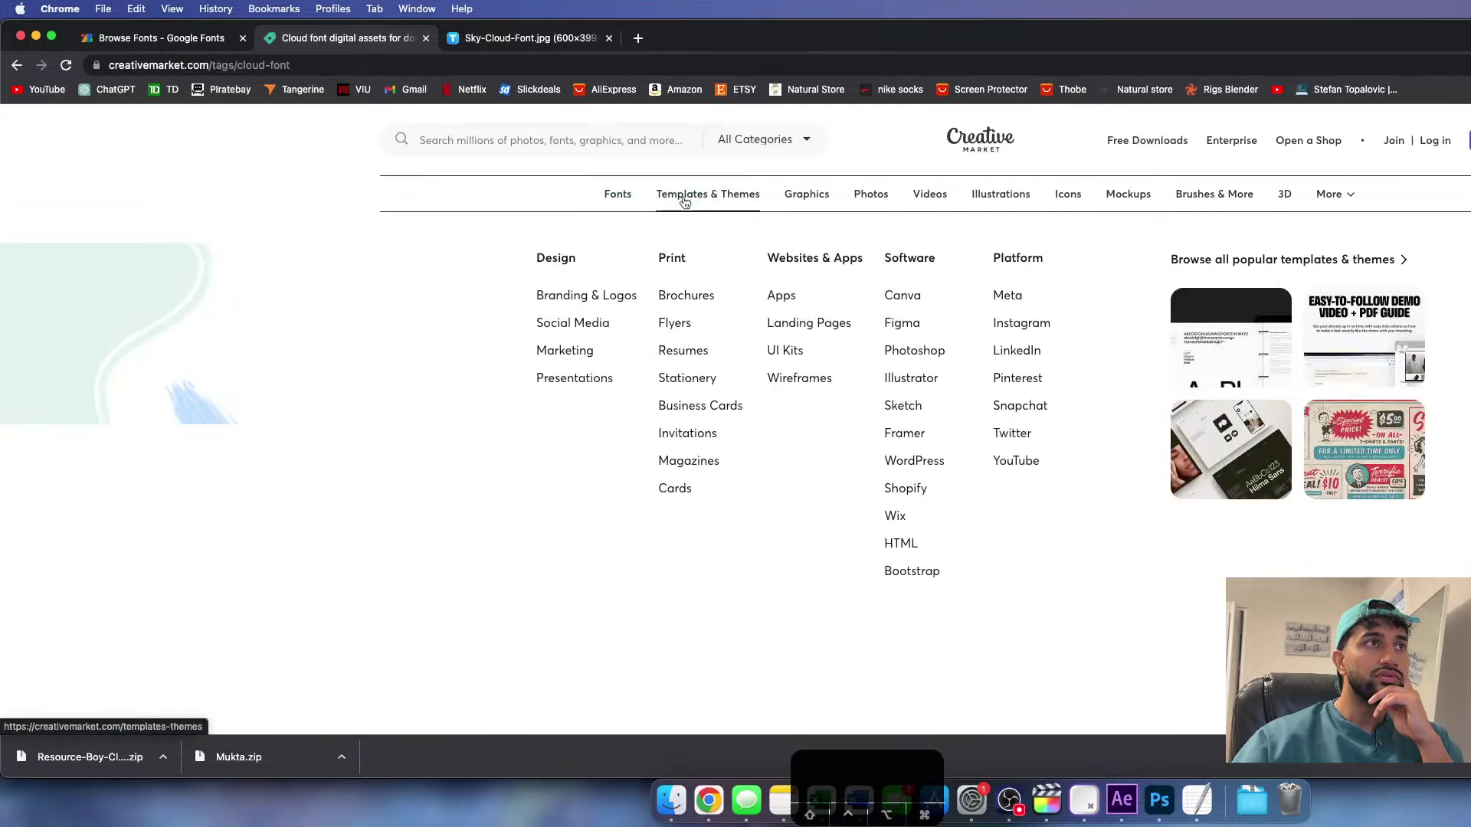
# - Return to the search results, open Etsy's Cloud Font listings, and go back to look over the remaining results
pyautogui.press('super+bracketleft')
pyautogui.scroll(-10, 387, 430)
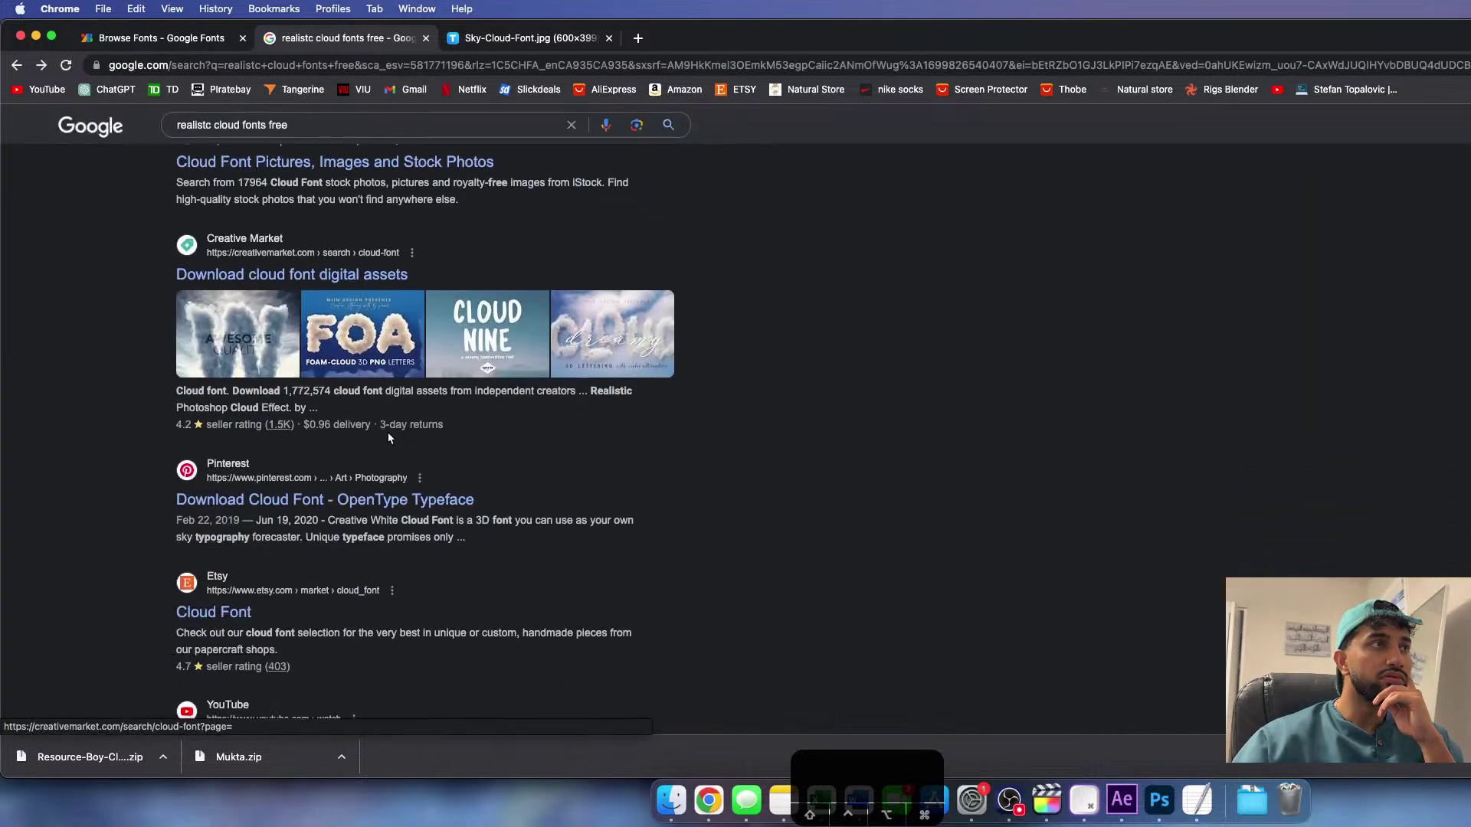
pyautogui.scroll(-3, 389, 437)
pyautogui.click(205, 454)
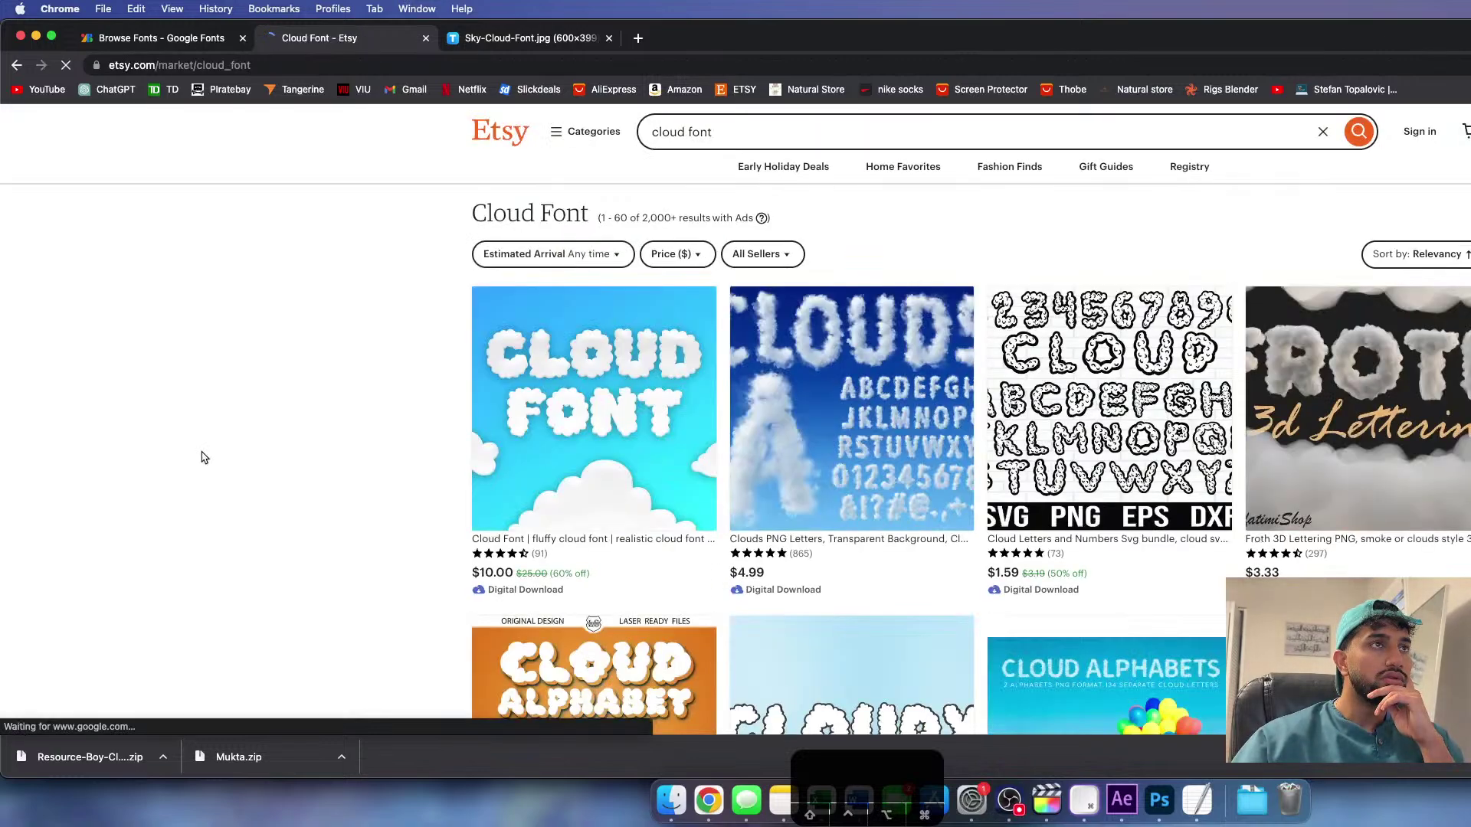
pyautogui.hscroll(-3, 310, 373)
pyautogui.scroll(-6, 476, 385)
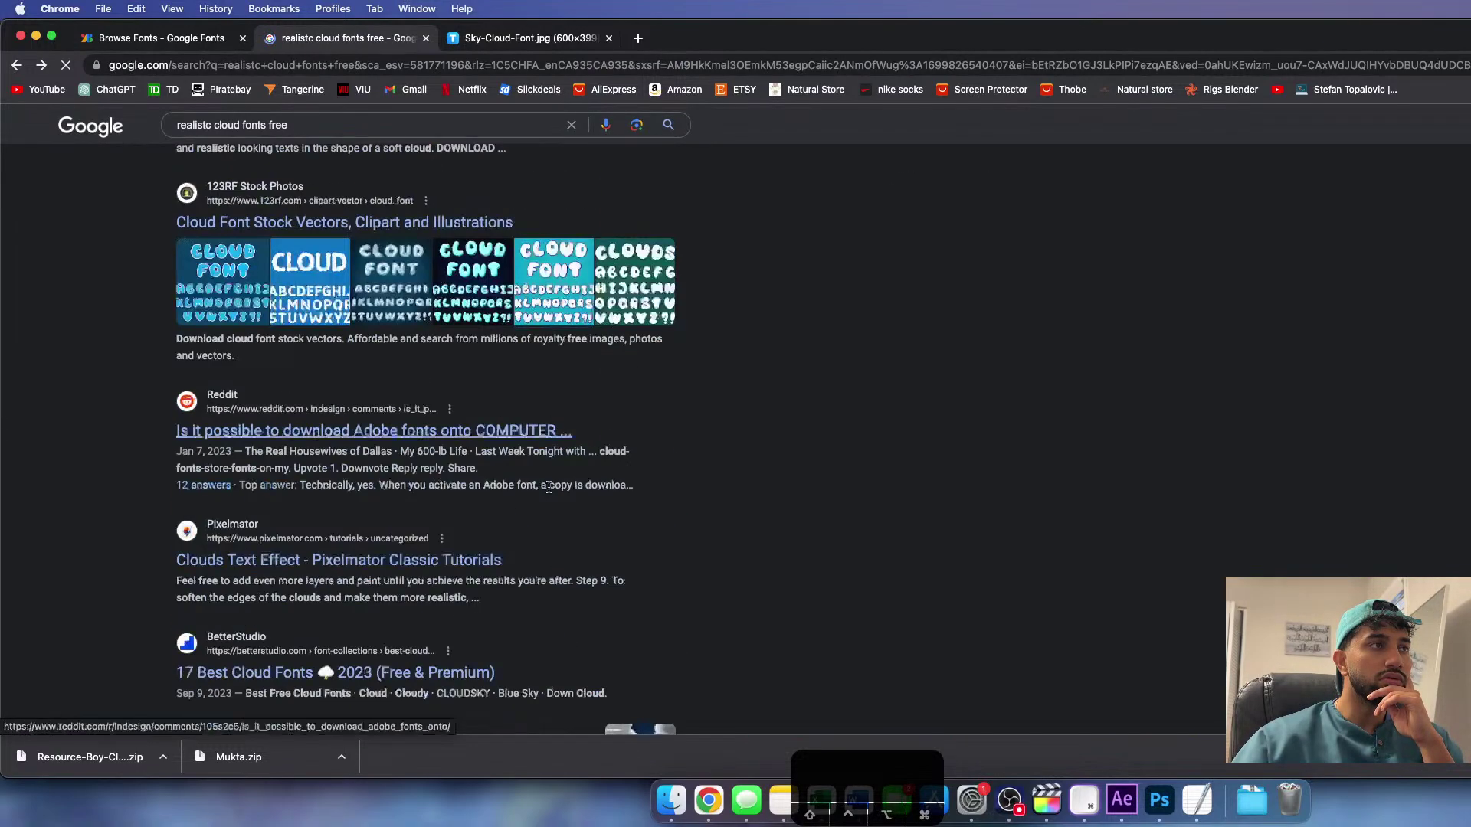
# - Go to YouTube and search for "cloud fonts"
pyautogui.click(379, 65)
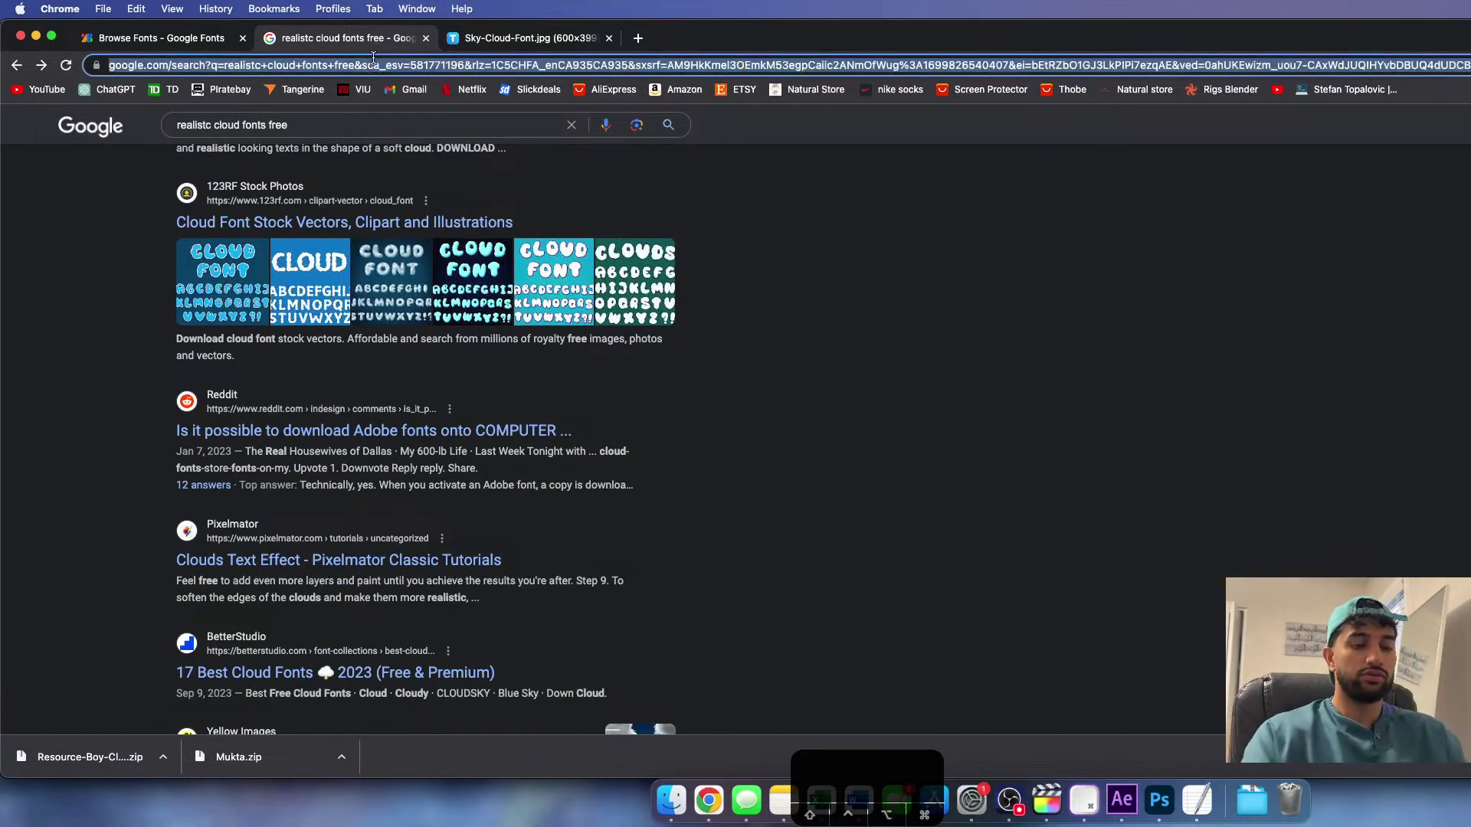
pyautogui.write('you')
pyautogui.press('Return')
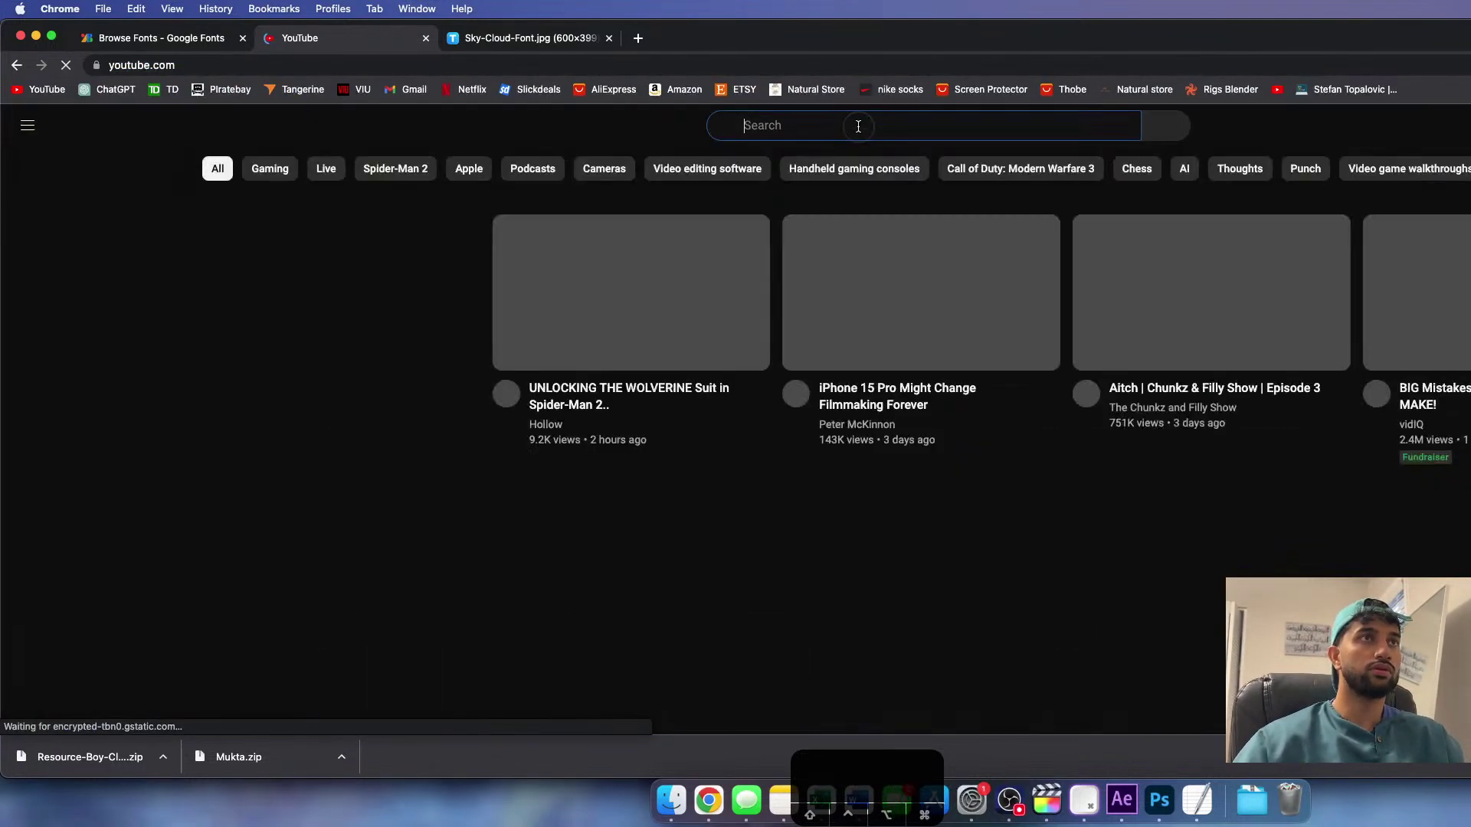
pyautogui.click(860, 125)
pyautogui.write('cloud fonts')
pyautogui.press('Return')
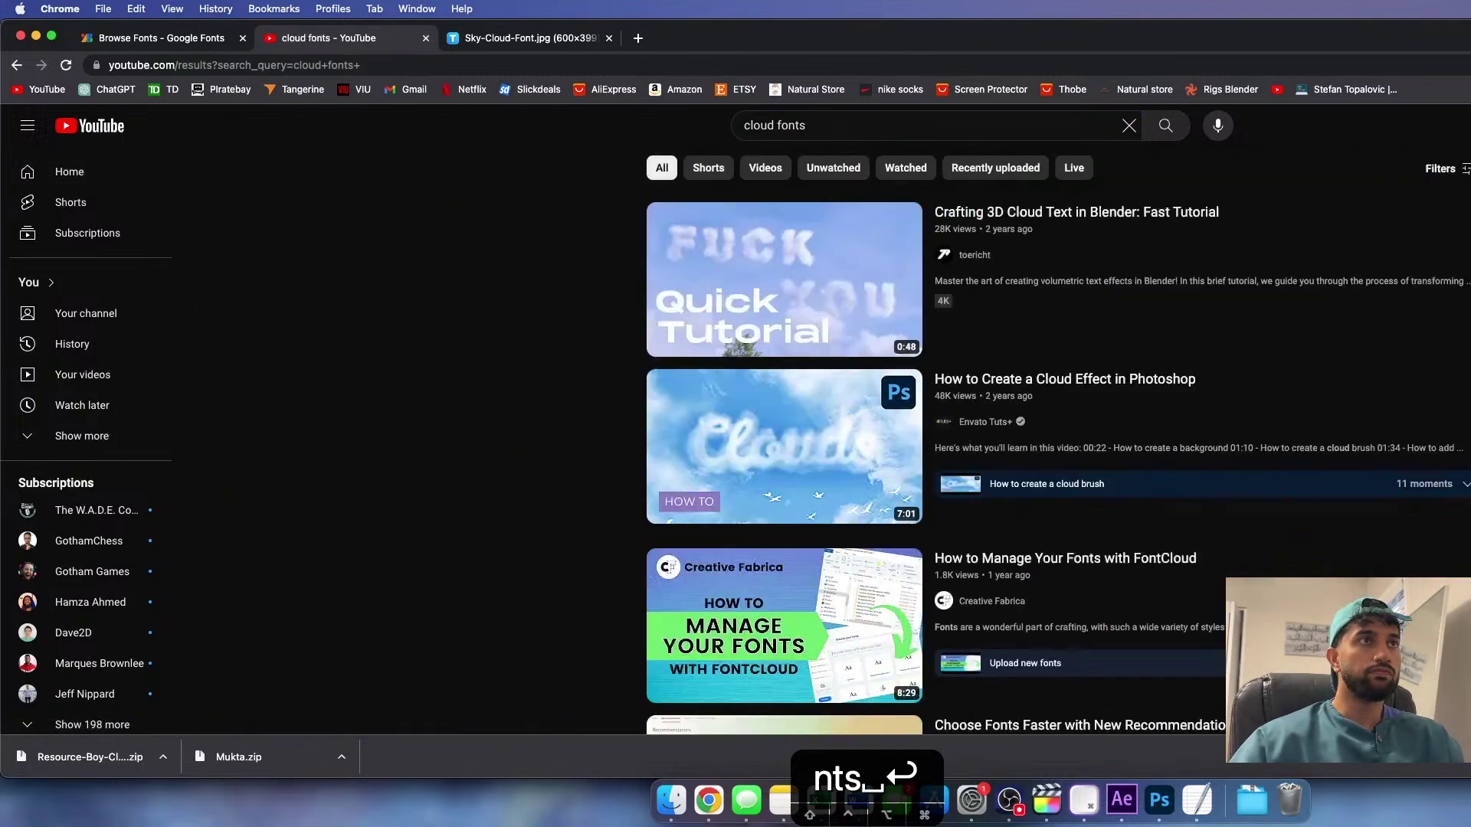
# - Open "Crafting 3D Cloud Text in Blender: Fast Tutorial", read its full description, skim to the finished text, and return to the results
pyautogui.click(862, 256)
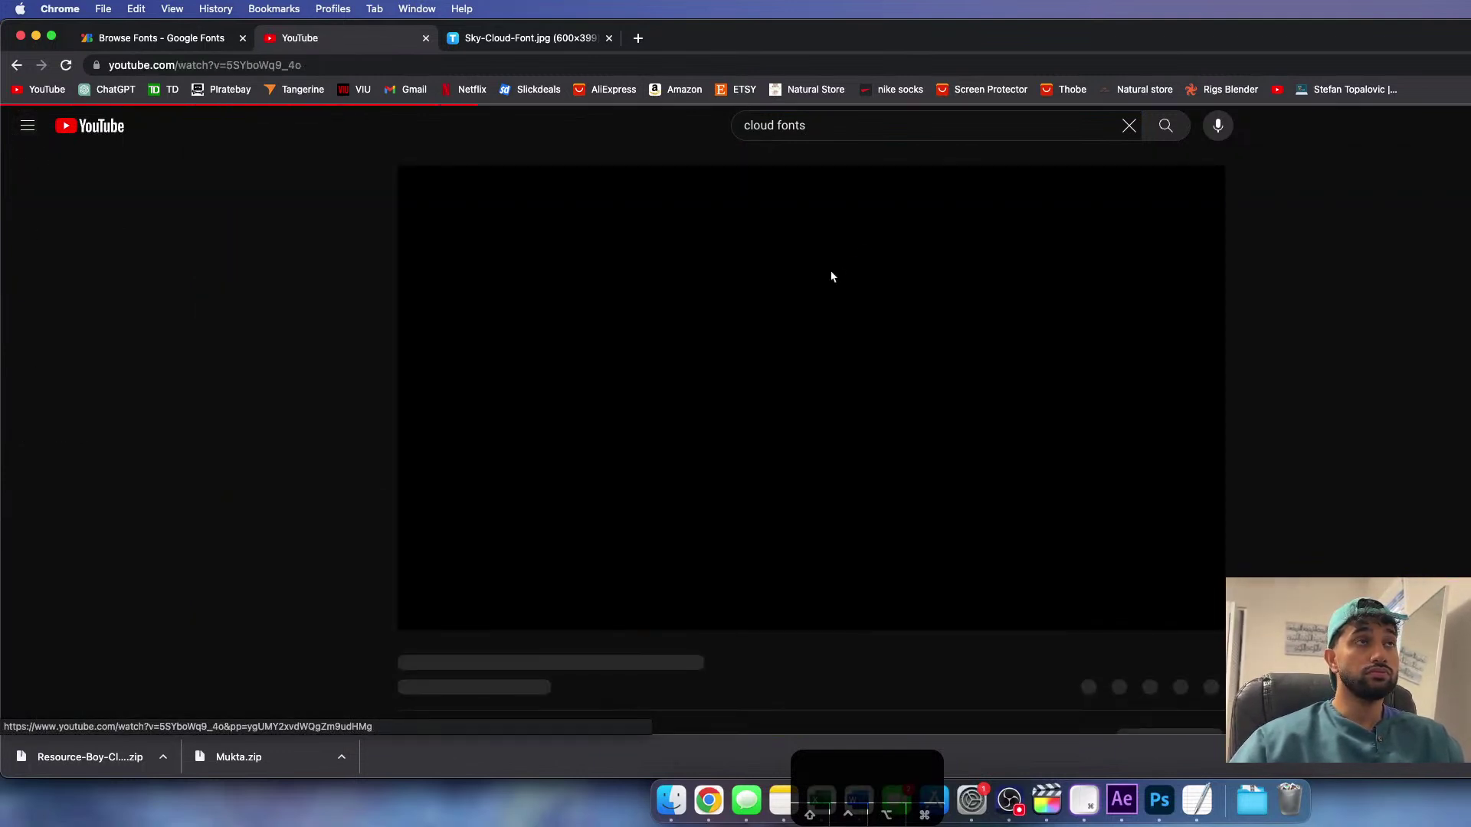
pyautogui.scroll(-3, 1003, 565)
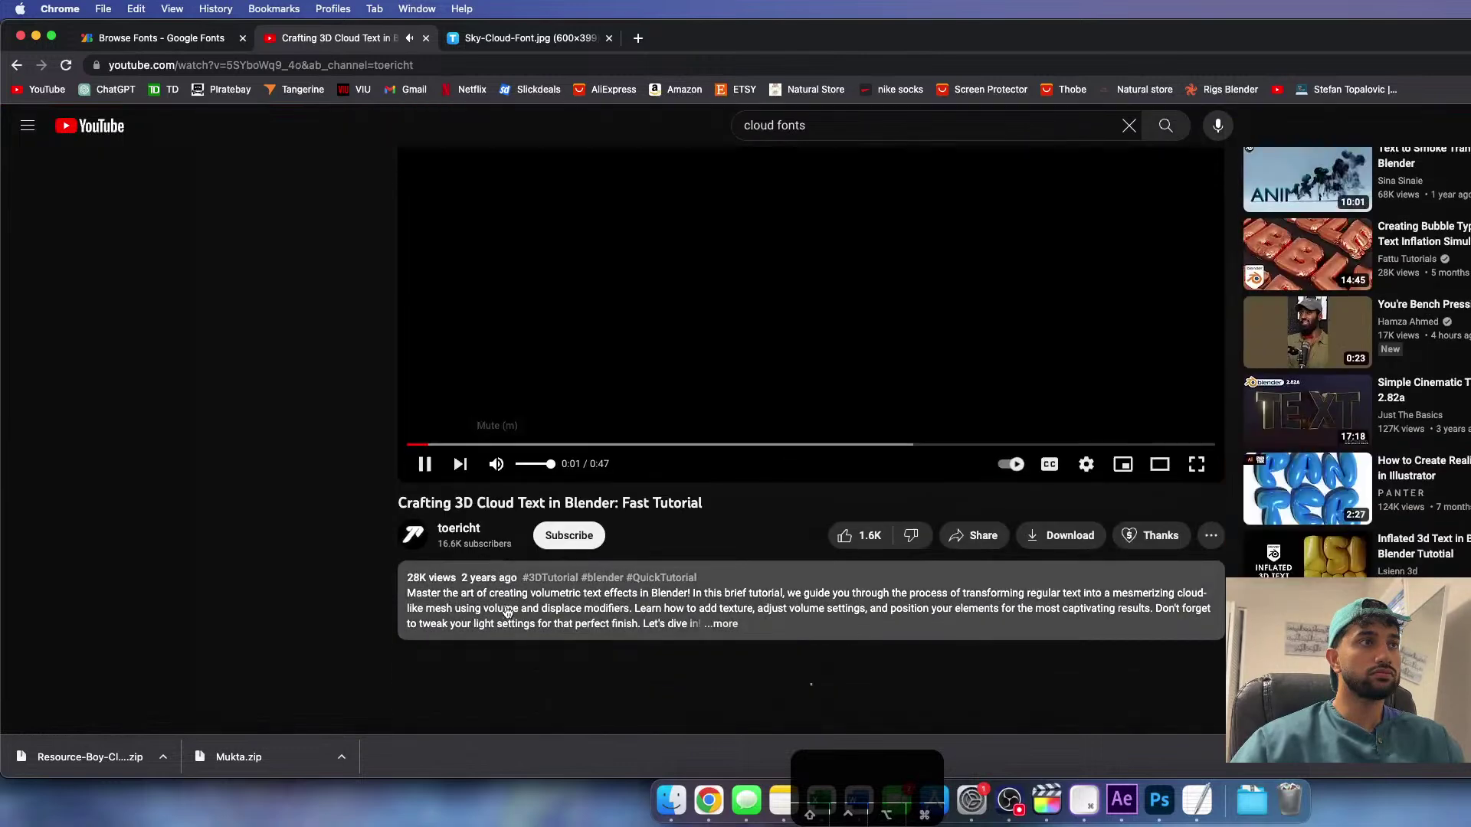
pyautogui.click(720, 590)
pyautogui.scroll(-2, 659, 628)
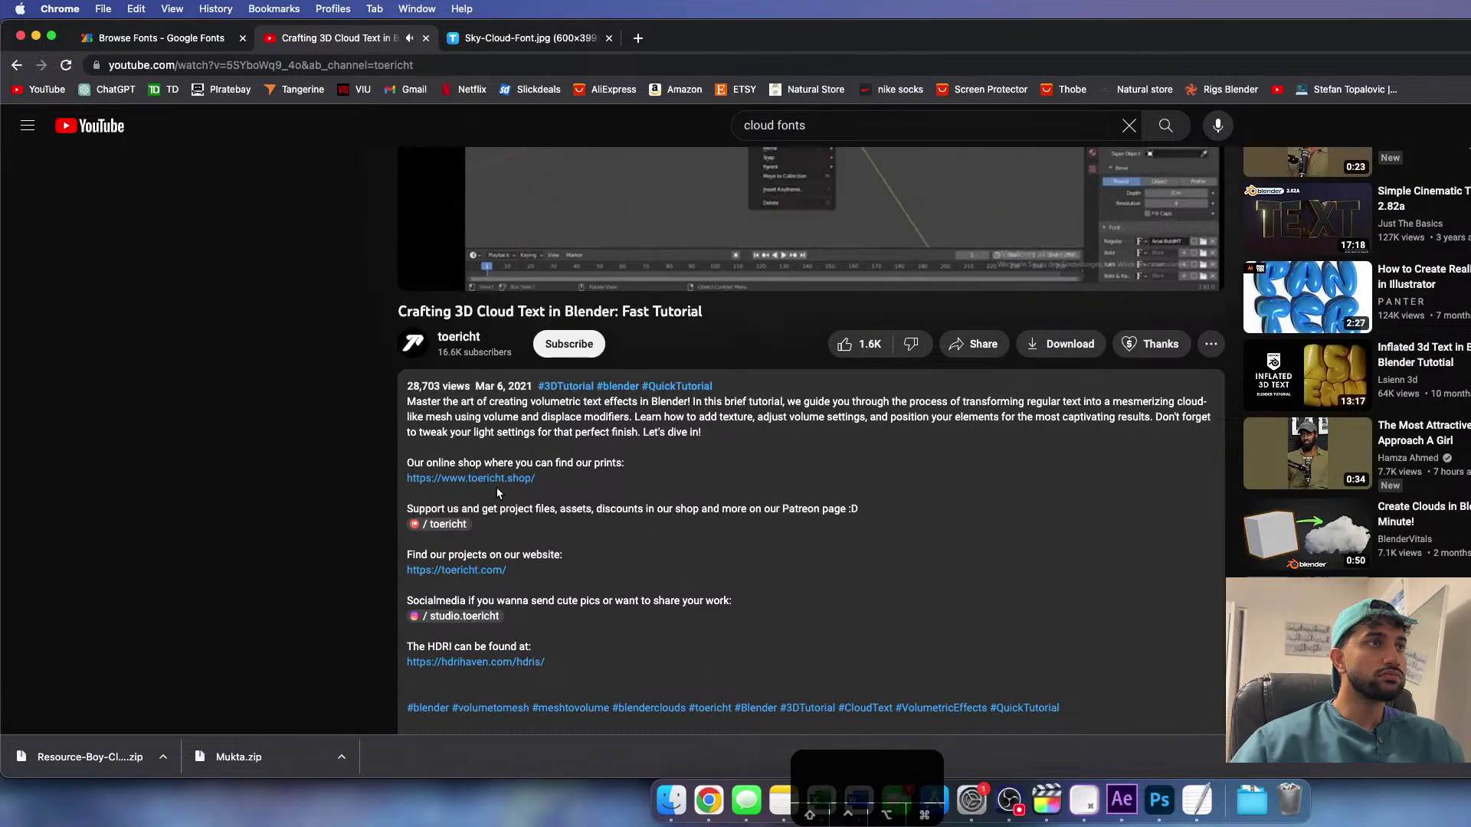
pyautogui.scroll(-3, 556, 651)
pyautogui.scroll(8, 574, 620)
pyautogui.moveTo(598, 594); pyautogui.dragTo(1111, 592)
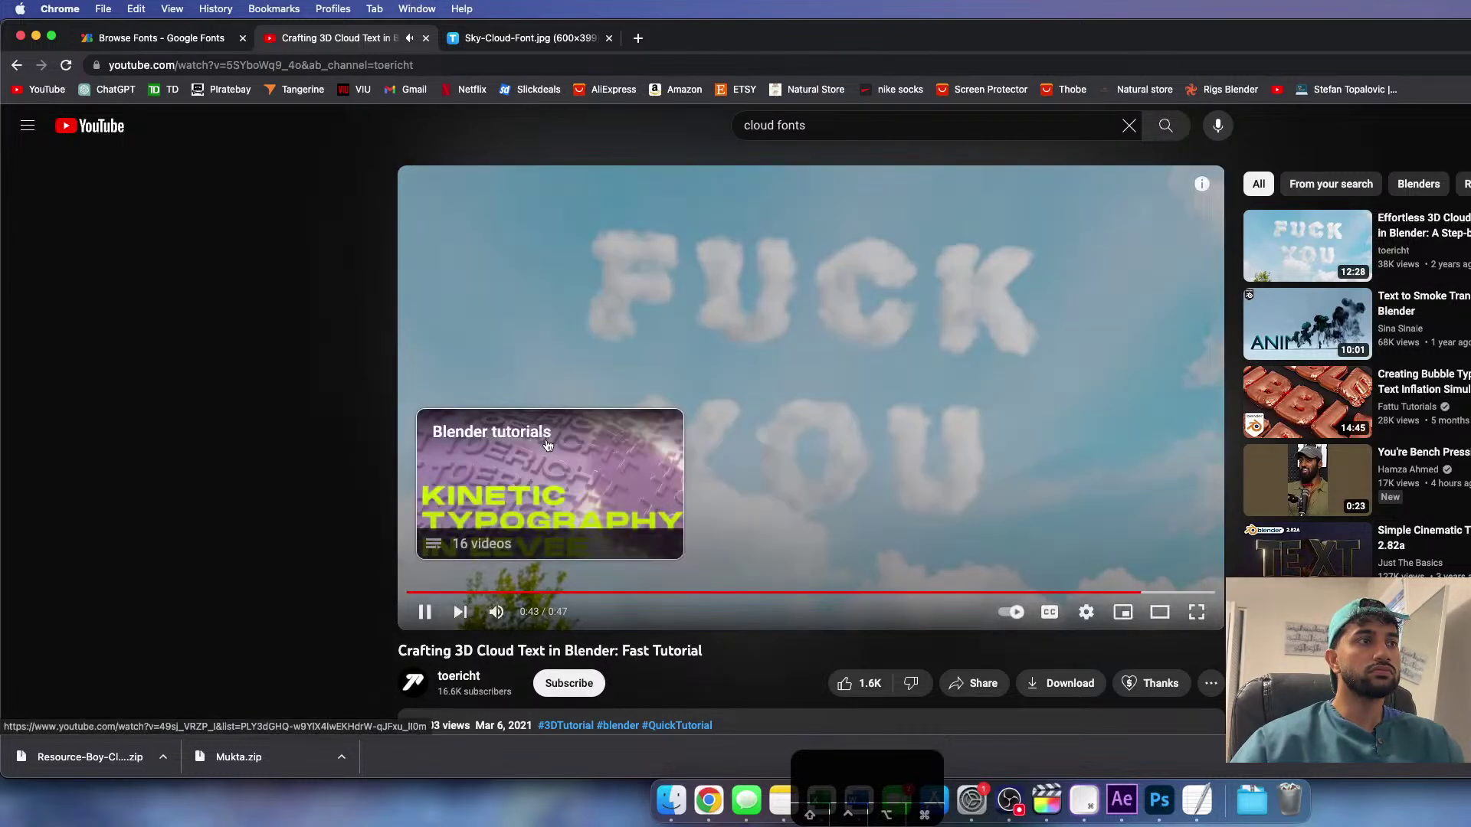
pyautogui.hscroll(-5, 548, 445)
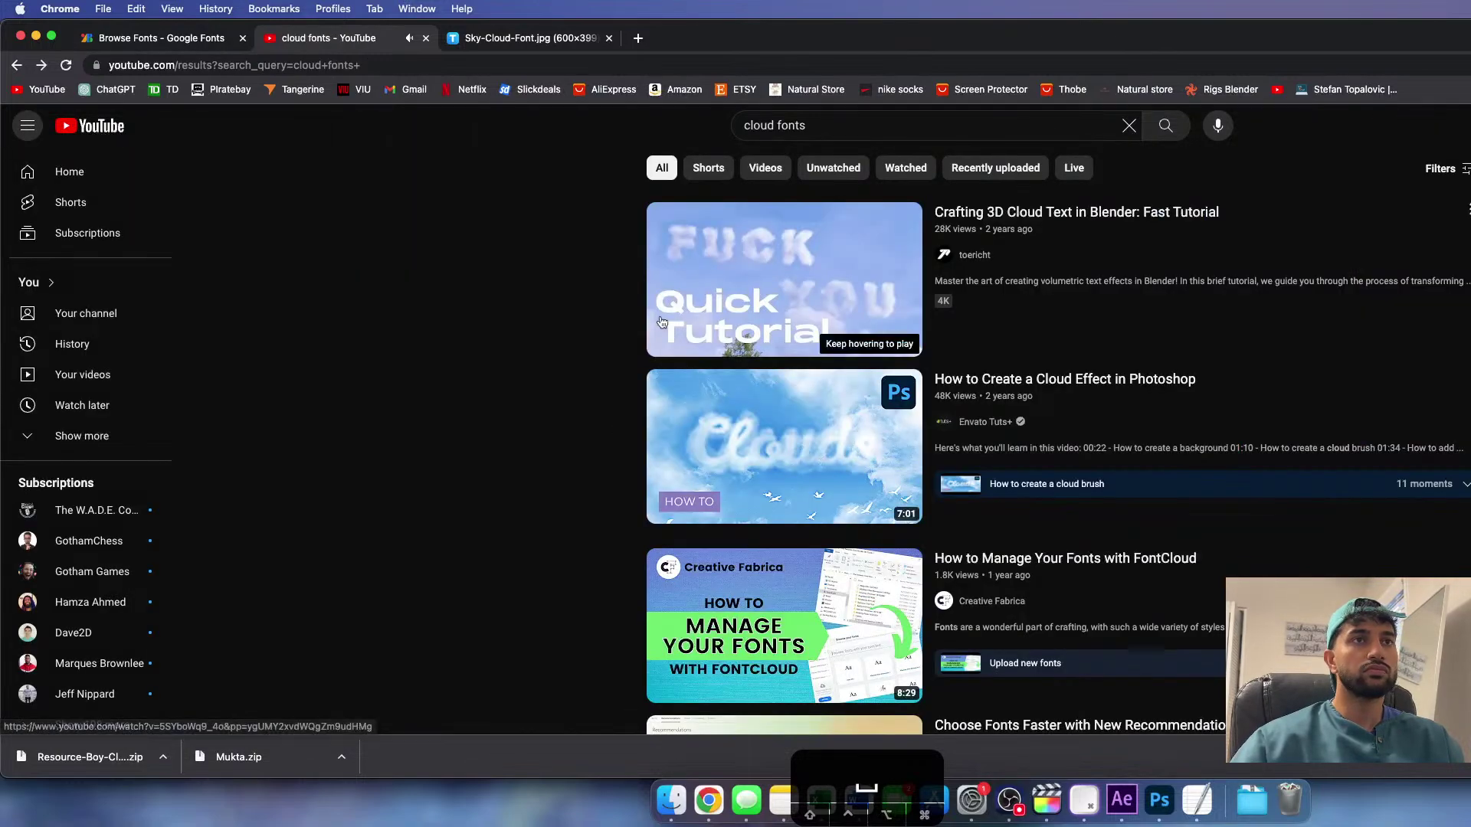
# - Open the "Photoshop Text Editing | Cloud Text Photoshop" video from the results and read its expanded description
pyautogui.scroll(-10, 473, 523)
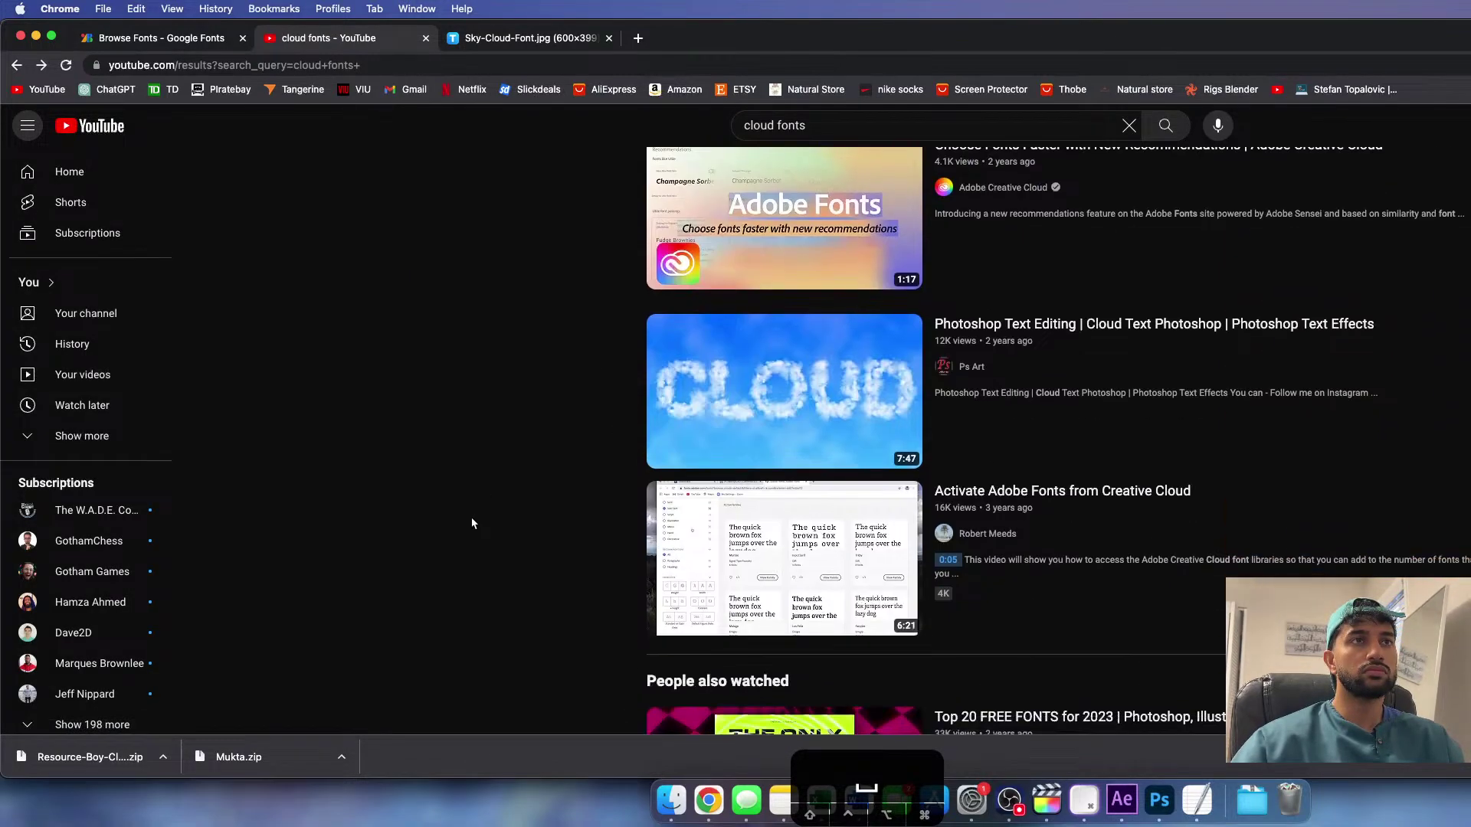
pyautogui.click(787, 407)
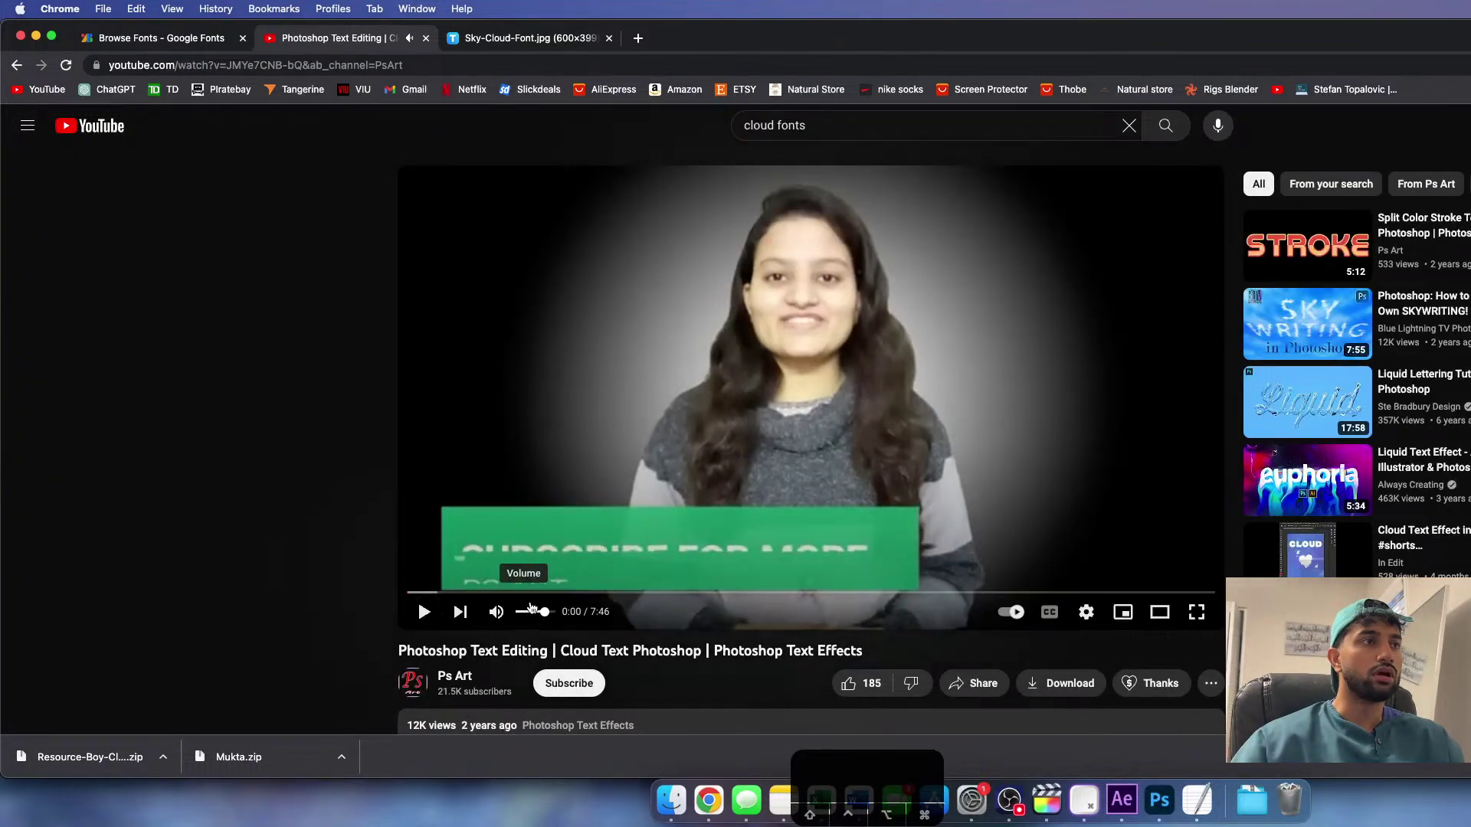
pyautogui.scroll(-5, 532, 607)
pyautogui.click(439, 584)
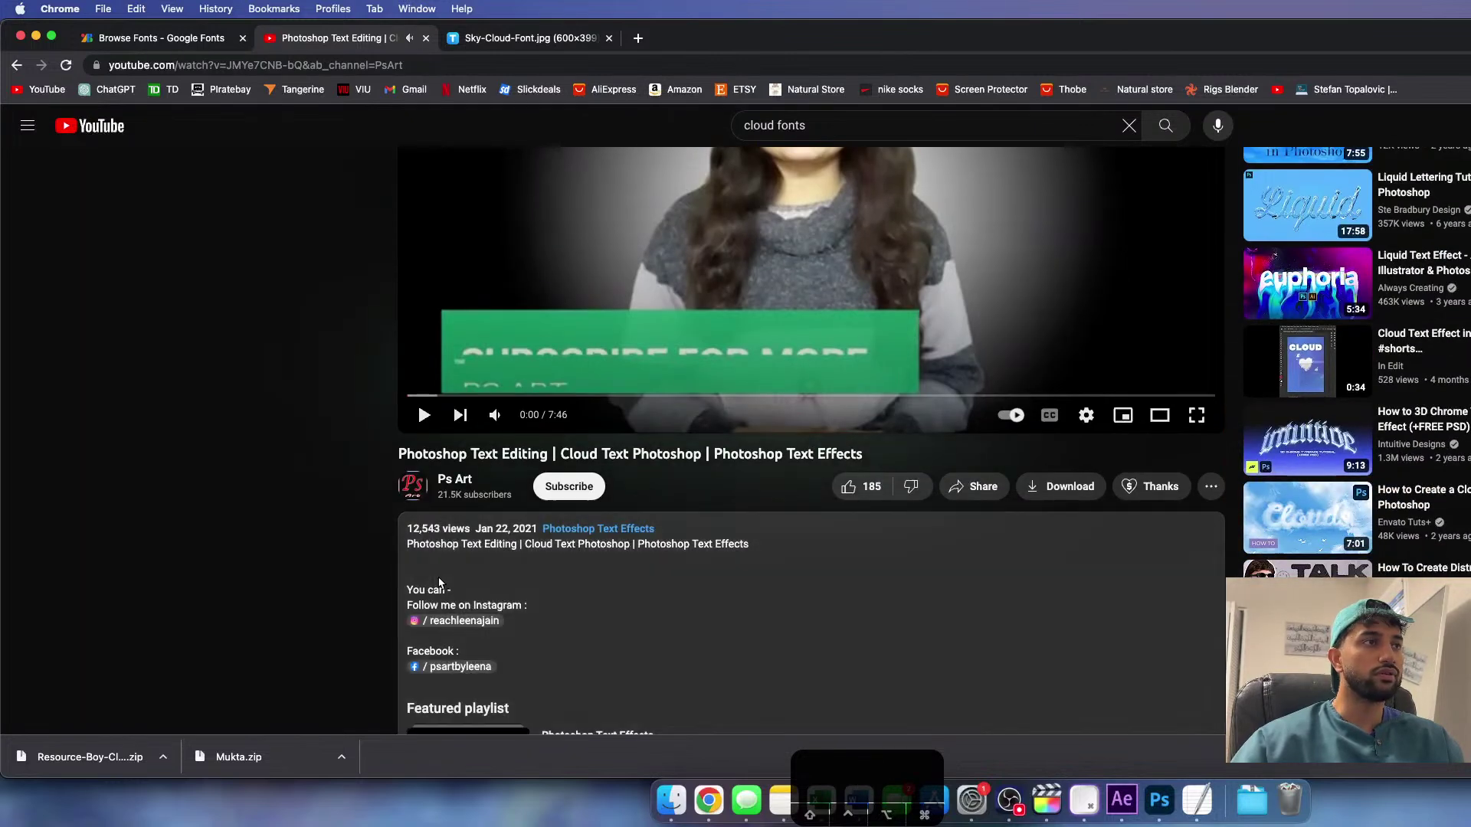
pyautogui.scroll(3, 595, 539)
pyautogui.scroll(2, 475, 567)
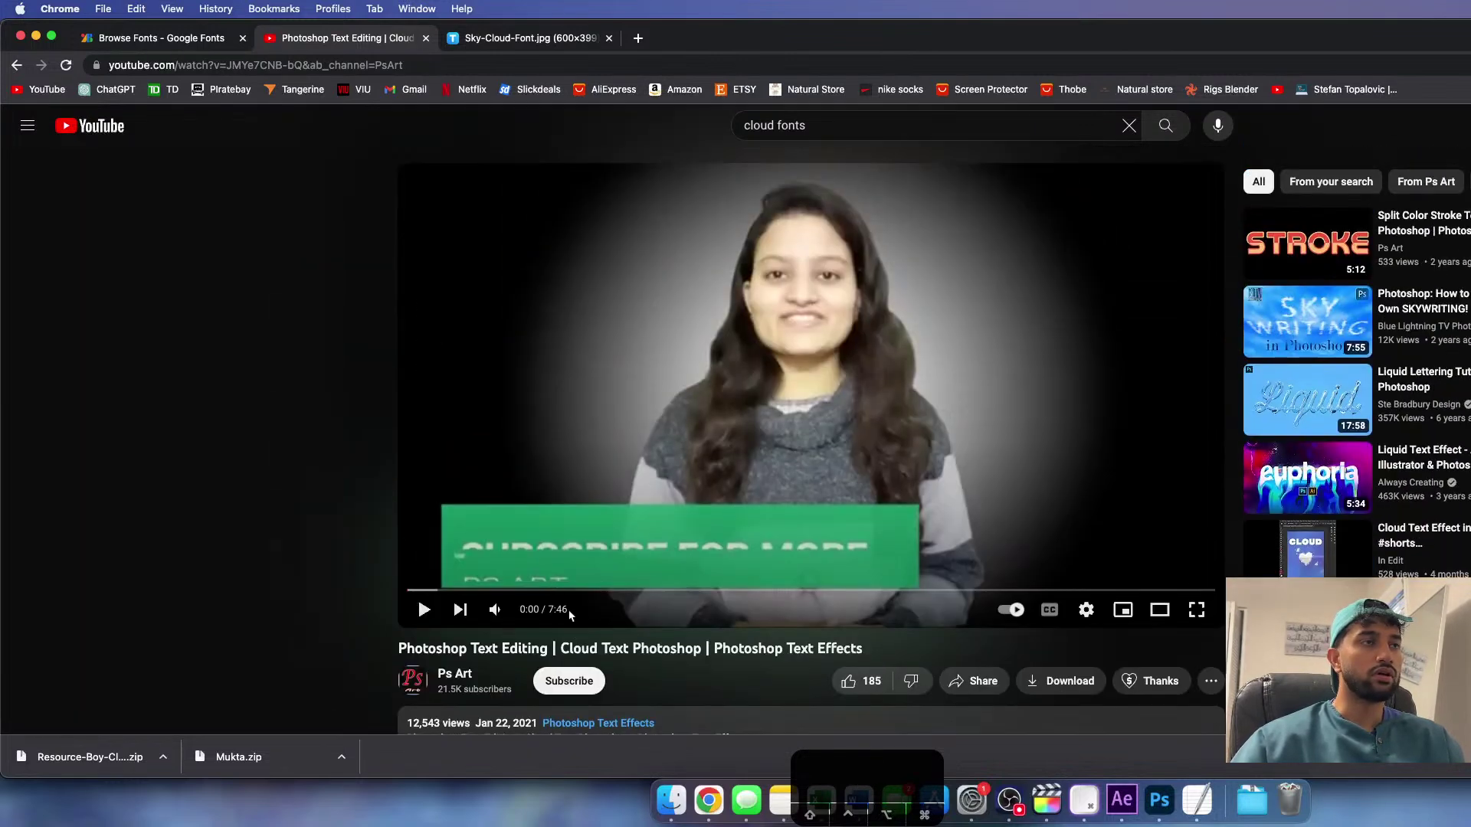
# - Play the Photoshop cloud text video, skim ahead to the finished lettering near its end, and return to the results
pyautogui.click(423, 609)
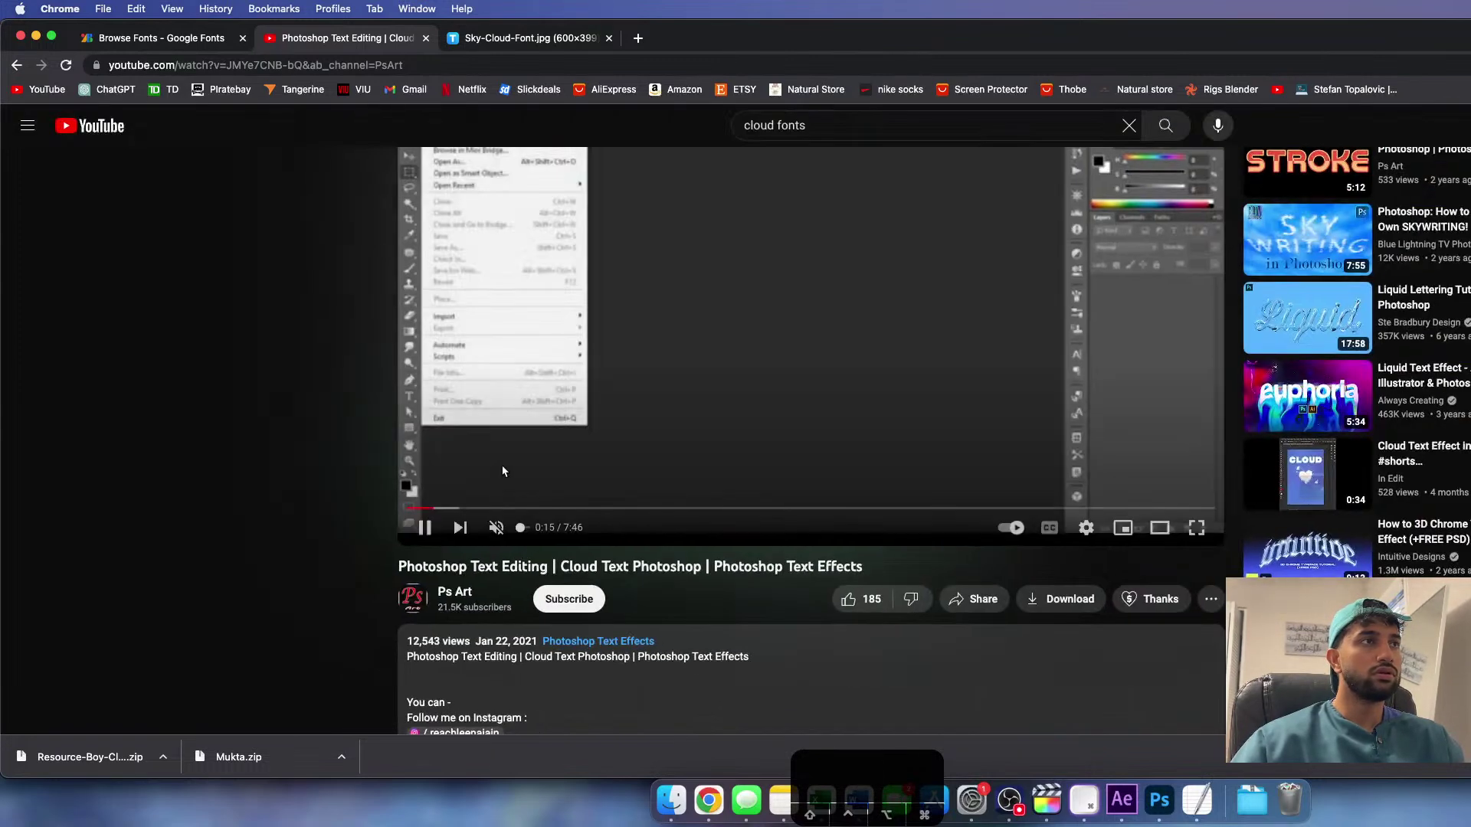
pyautogui.moveTo(508, 590); pyautogui.dragTo(845, 582)
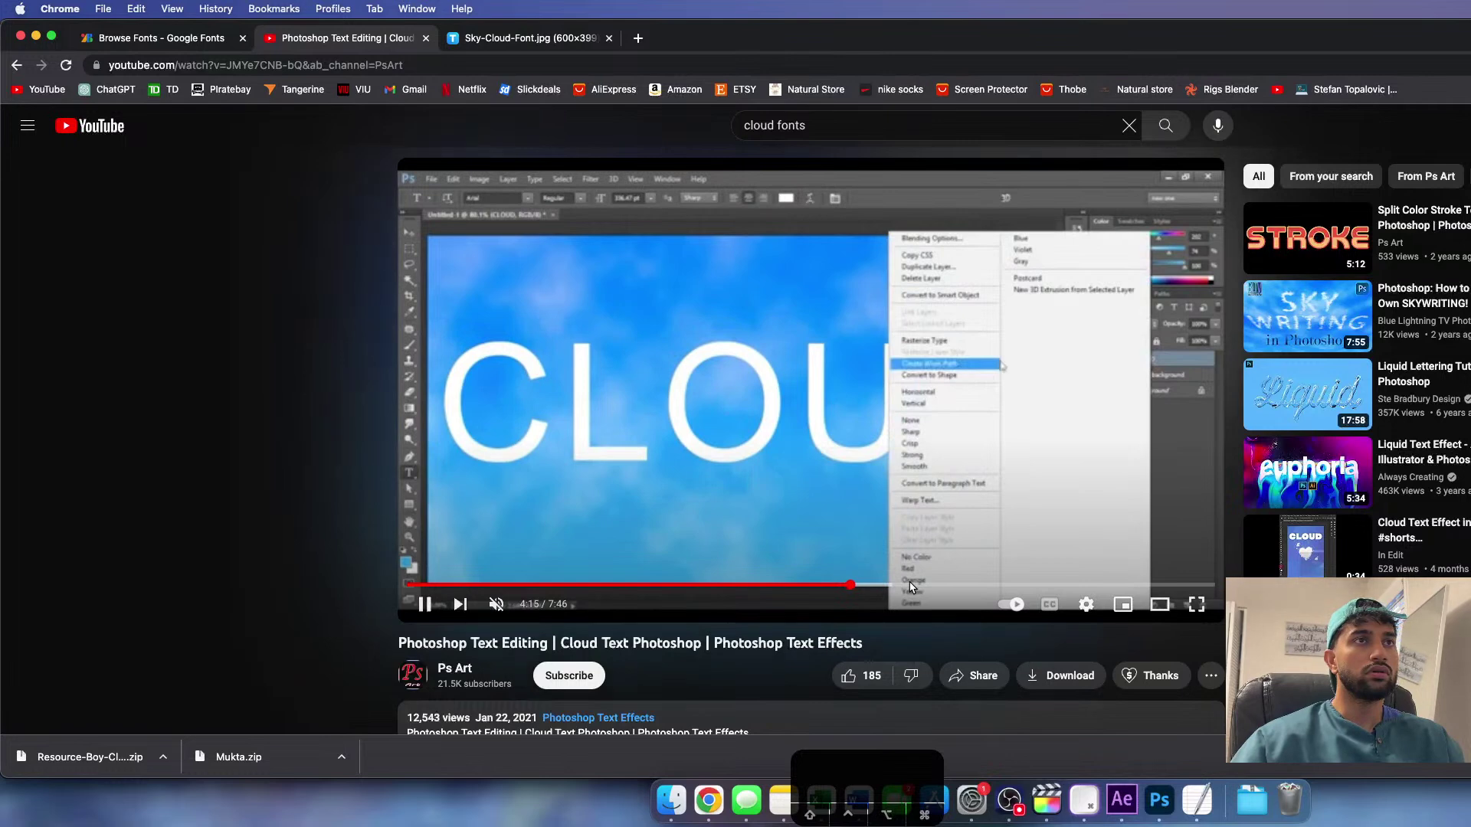
pyautogui.click(1026, 587)
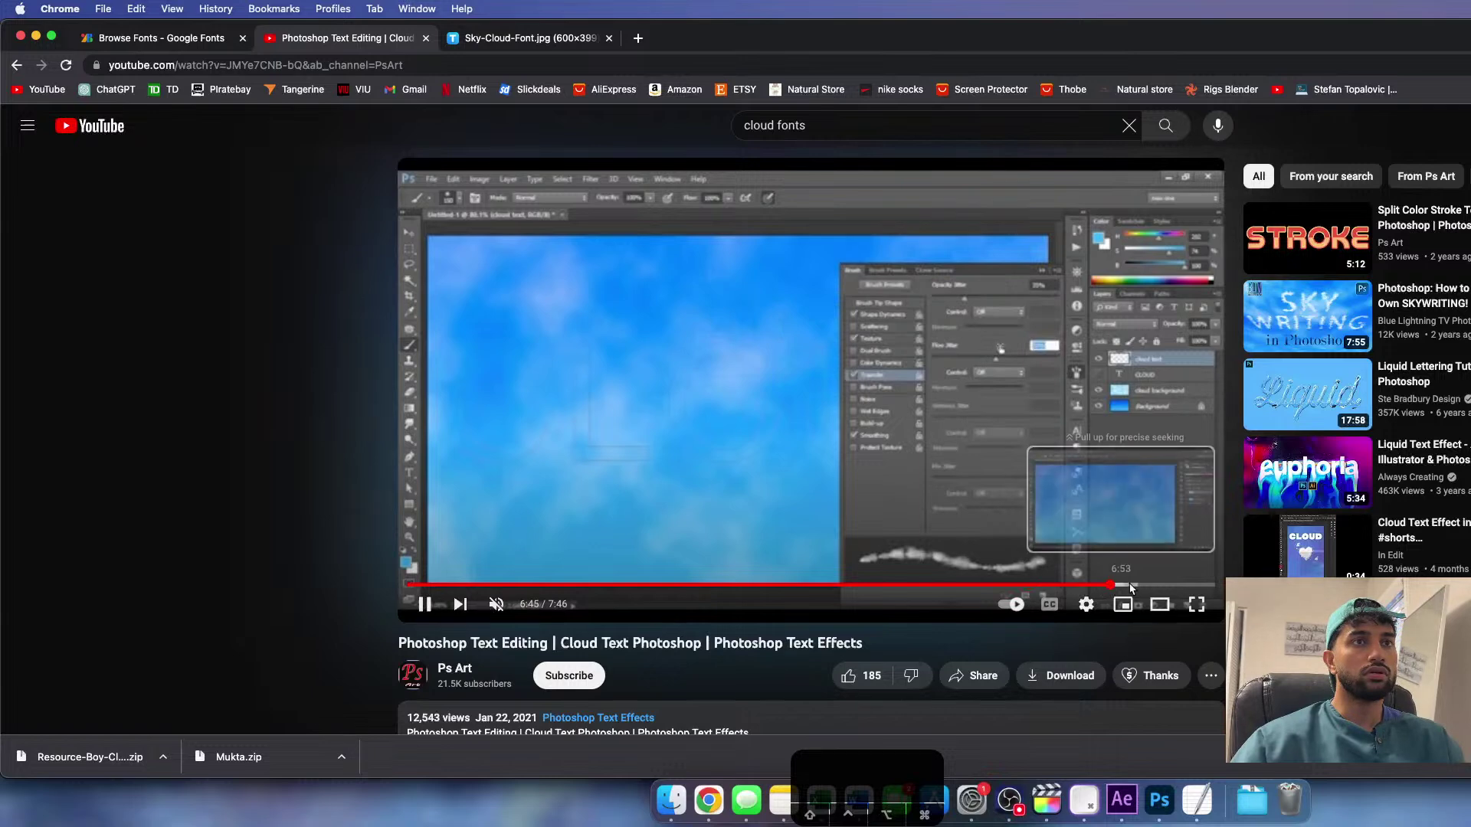
pyautogui.click(1137, 587)
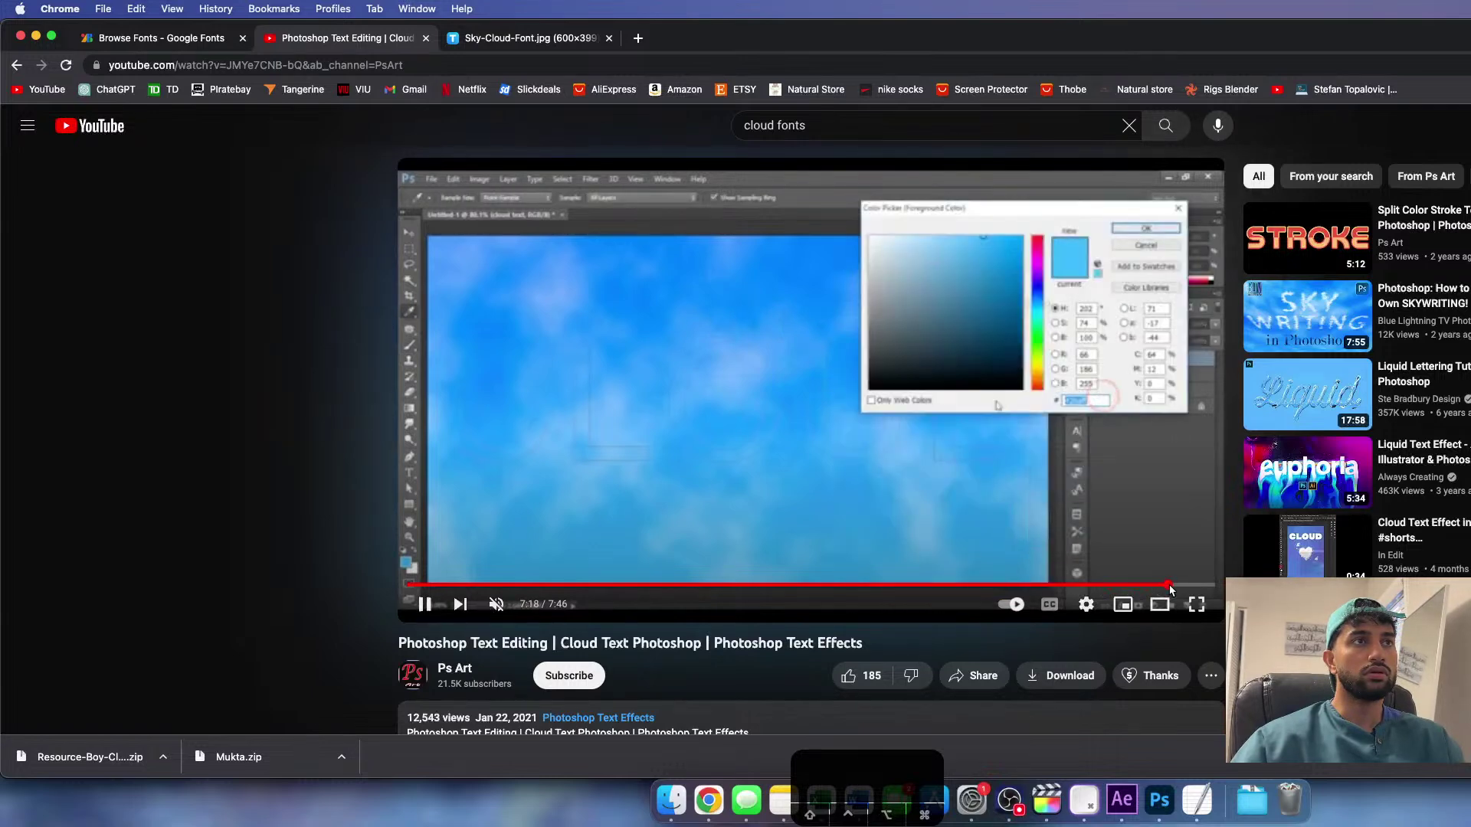
pyautogui.click(1183, 586)
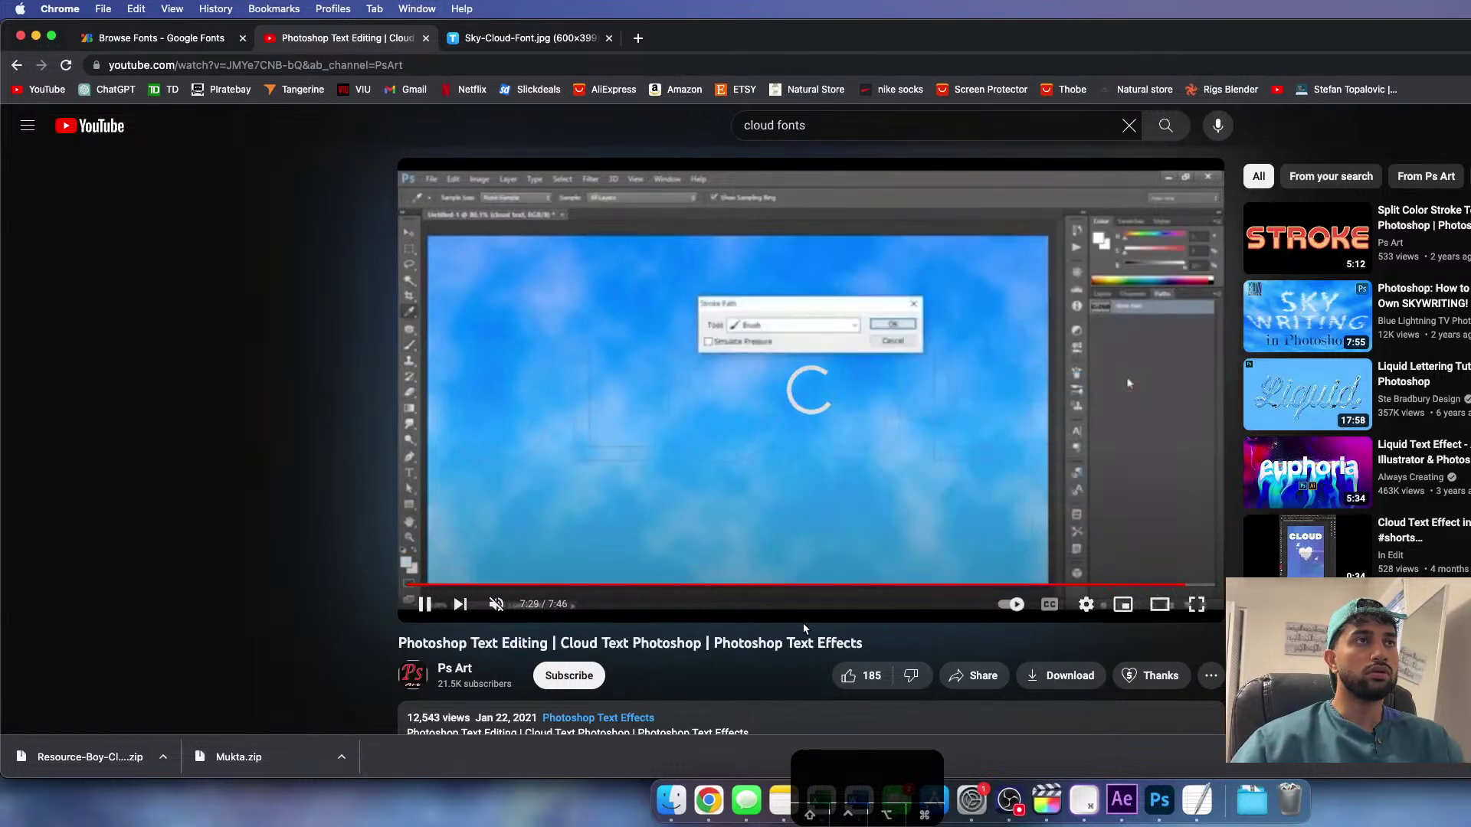
pyautogui.click(1195, 587)
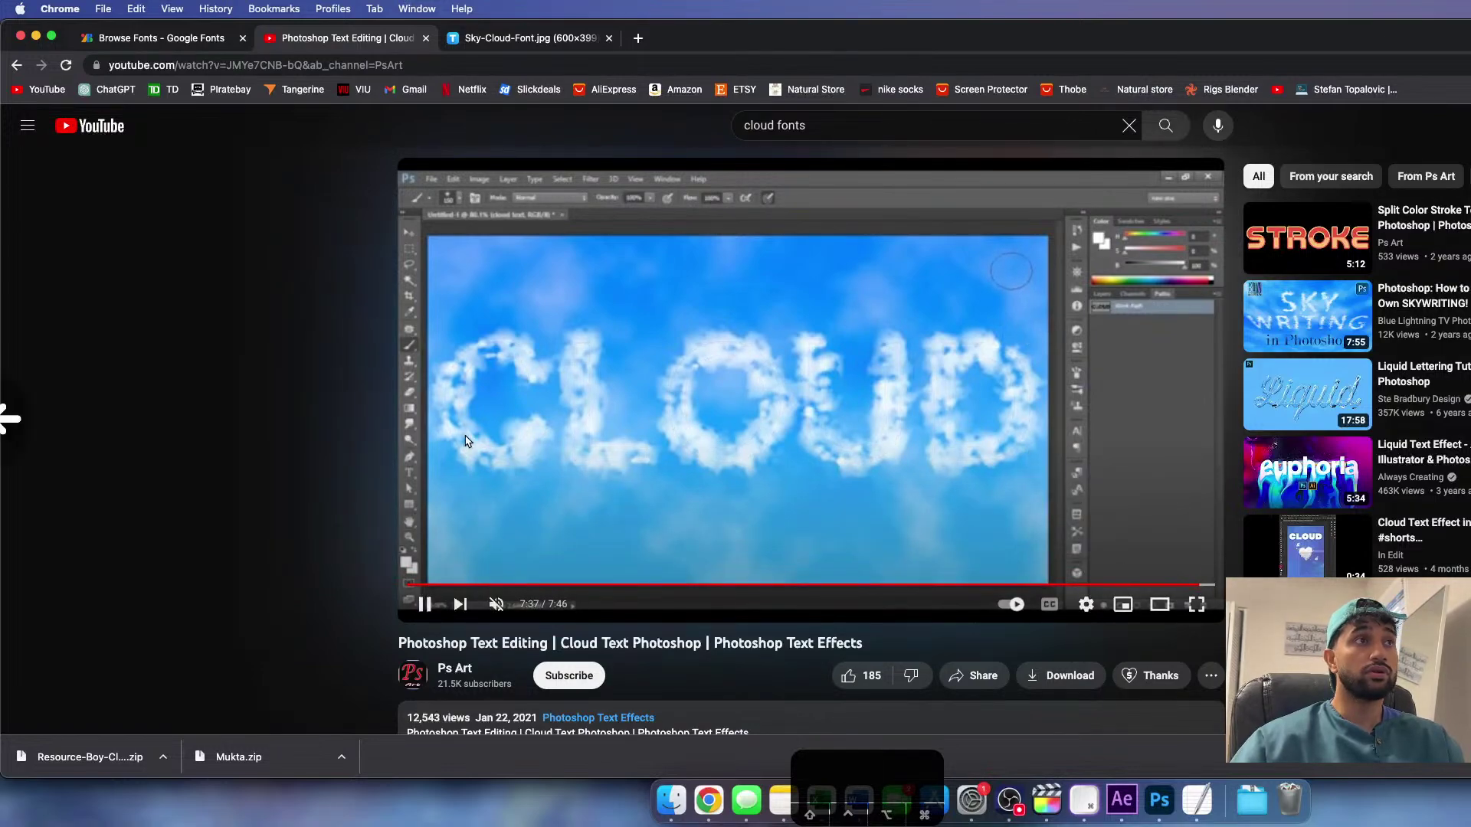
pyautogui.hscroll(-3, 465, 441)
# - Look over the remaining YouTube results and run a Google search for "cloud font after effects"
pyautogui.scroll(-8, 552, 329)
pyautogui.click(368, 65)
pyautogui.write('cloud tem')
pyautogui.press('BackSpace')
pyautogui.press('BackSpace')
pyautogui.press('BackSpace')
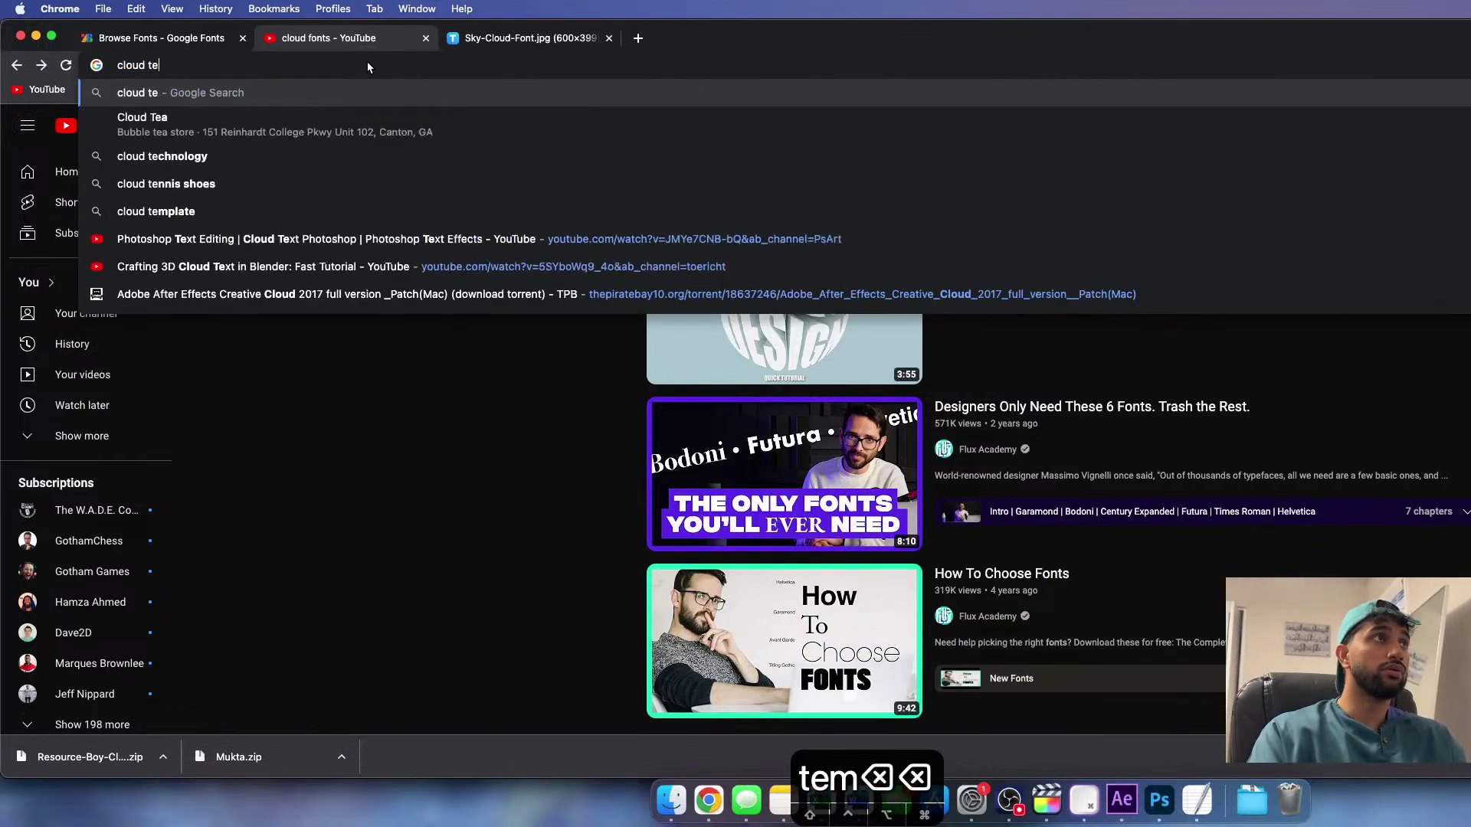
pyautogui.write('t')
pyautogui.press('BackSpace')
pyautogui.write('font afeter')
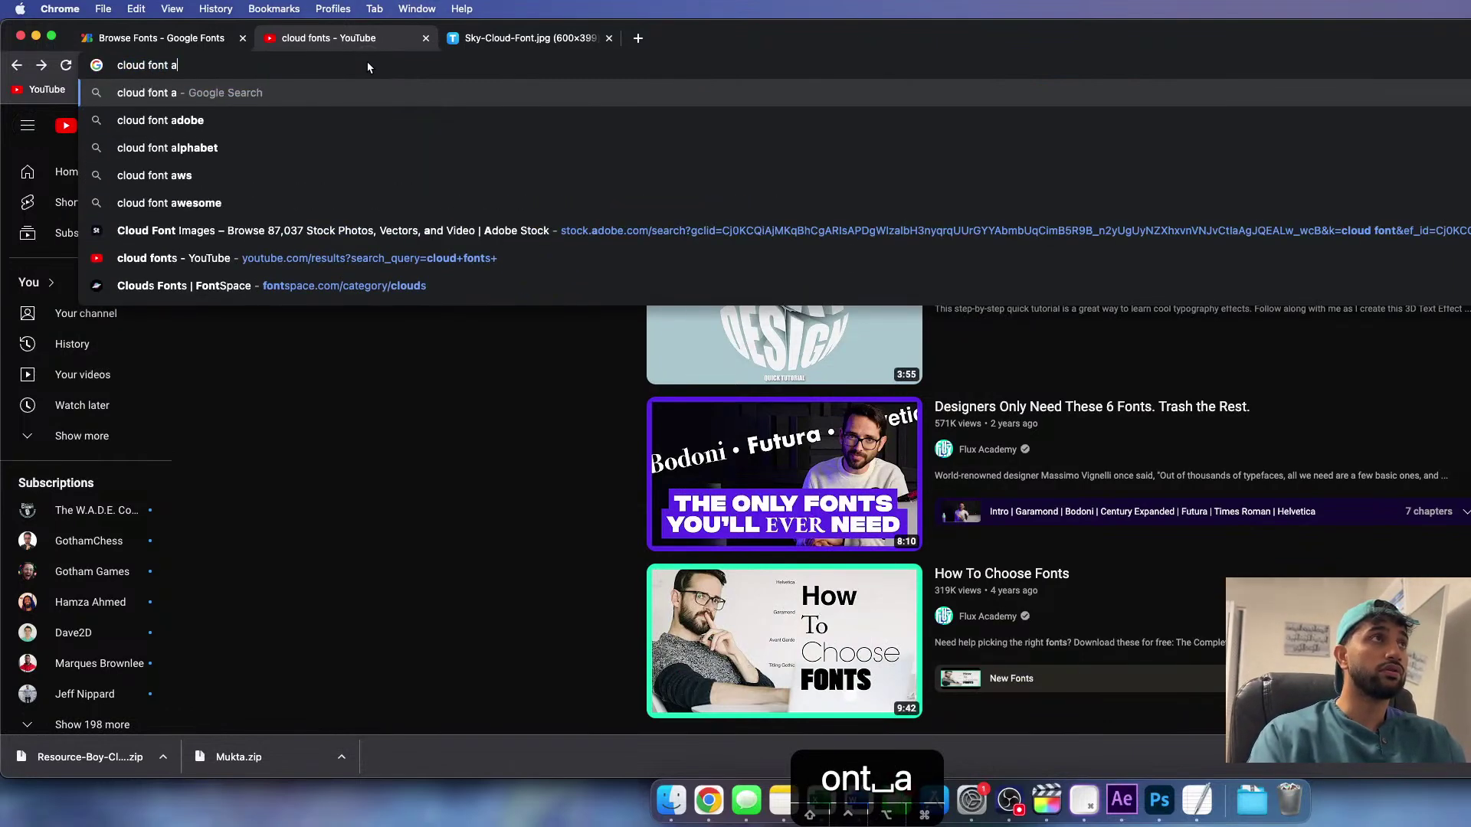
pyautogui.press('BackSpace')
pyautogui.press('BackSpace')
pyautogui.press('BackSpace')
pyautogui.press('BackSpace')
pyautogui.press('BackSpace')
pyautogui.write('ter effects')
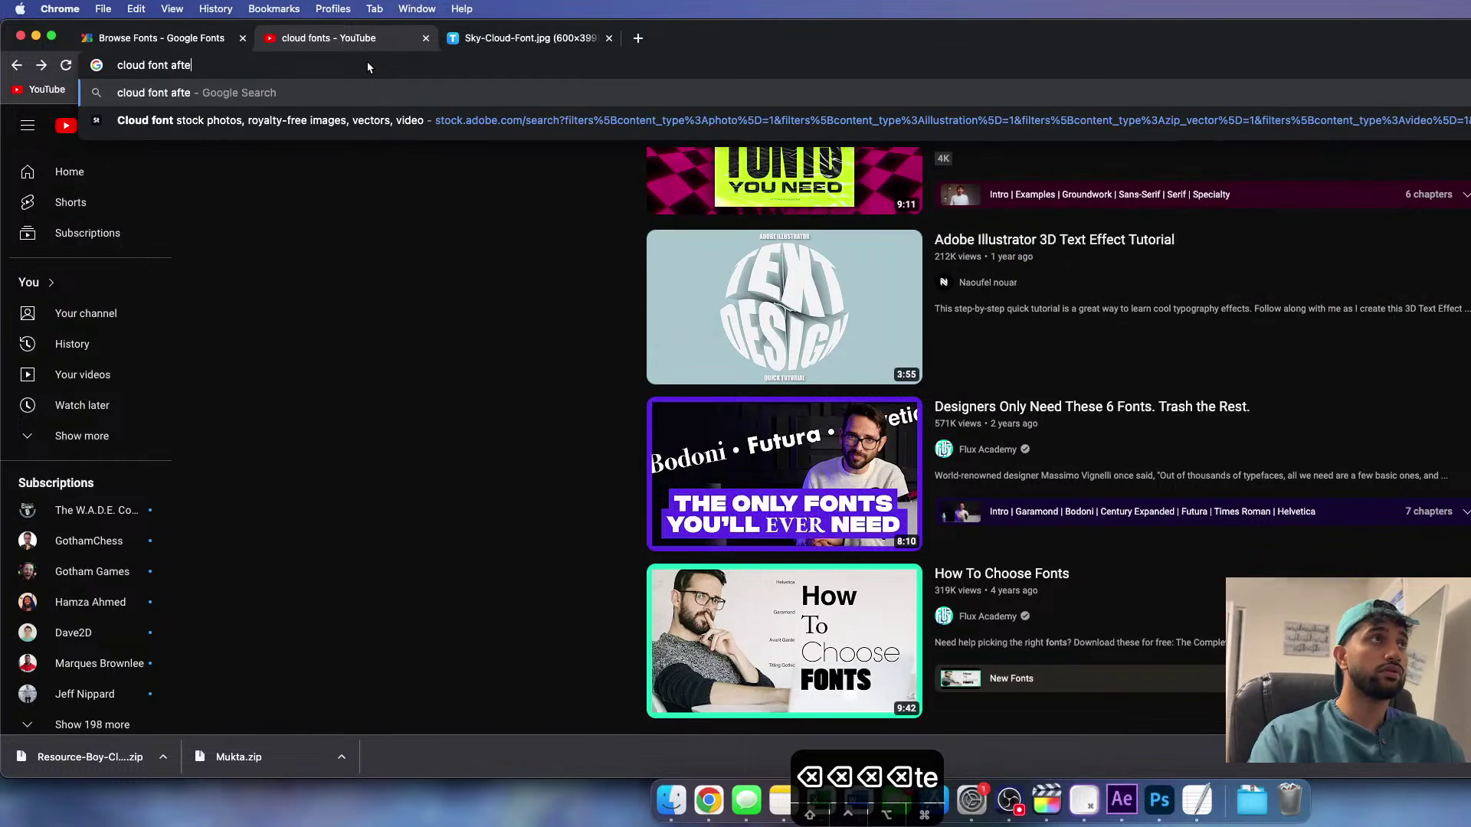
pyautogui.press('Return')
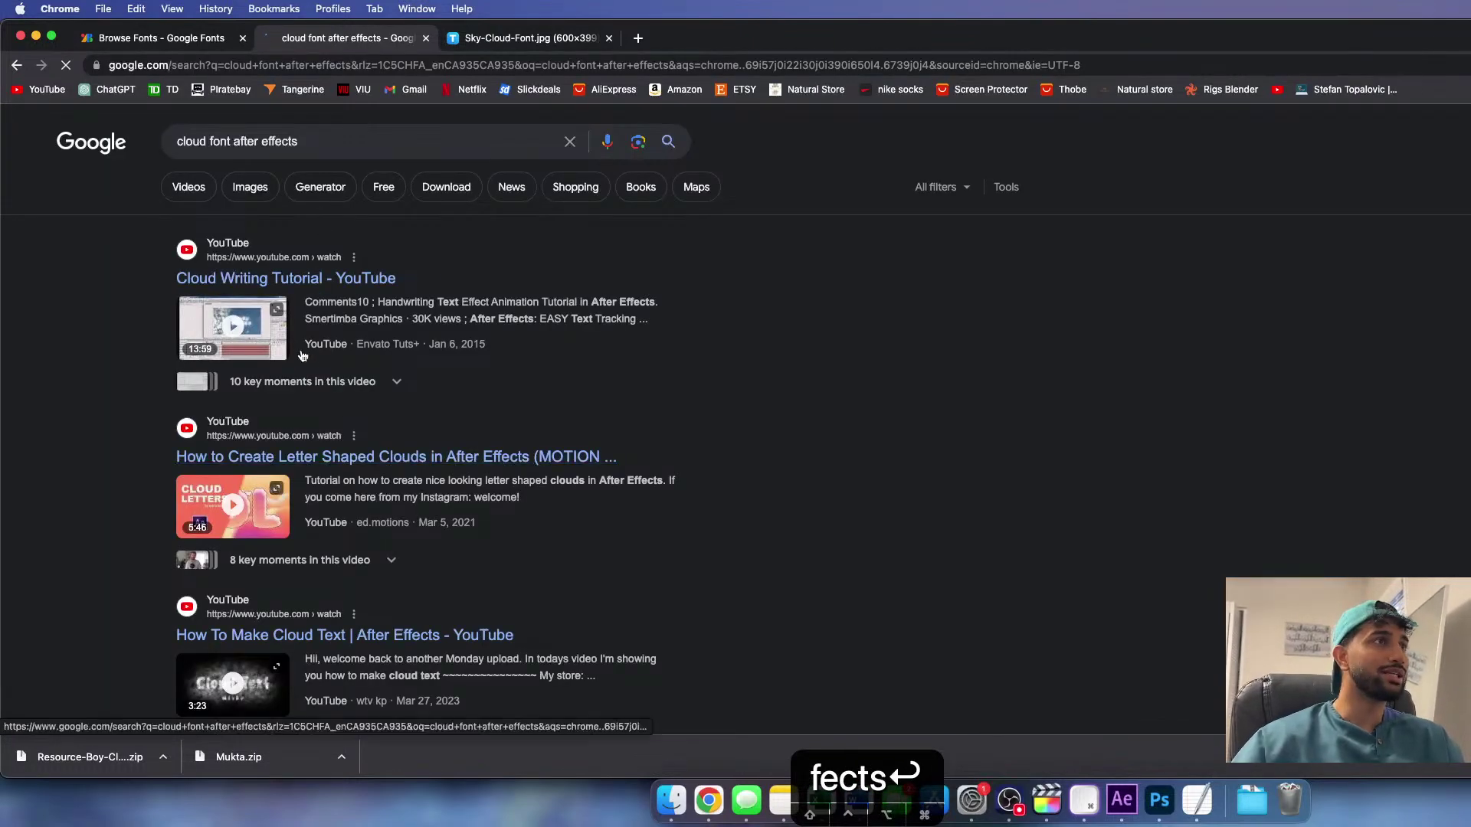
# - Look through the After Effects cloud font results and preview the "Cloudy Text created in After Effects" image
pyautogui.scroll(-5, 302, 355)
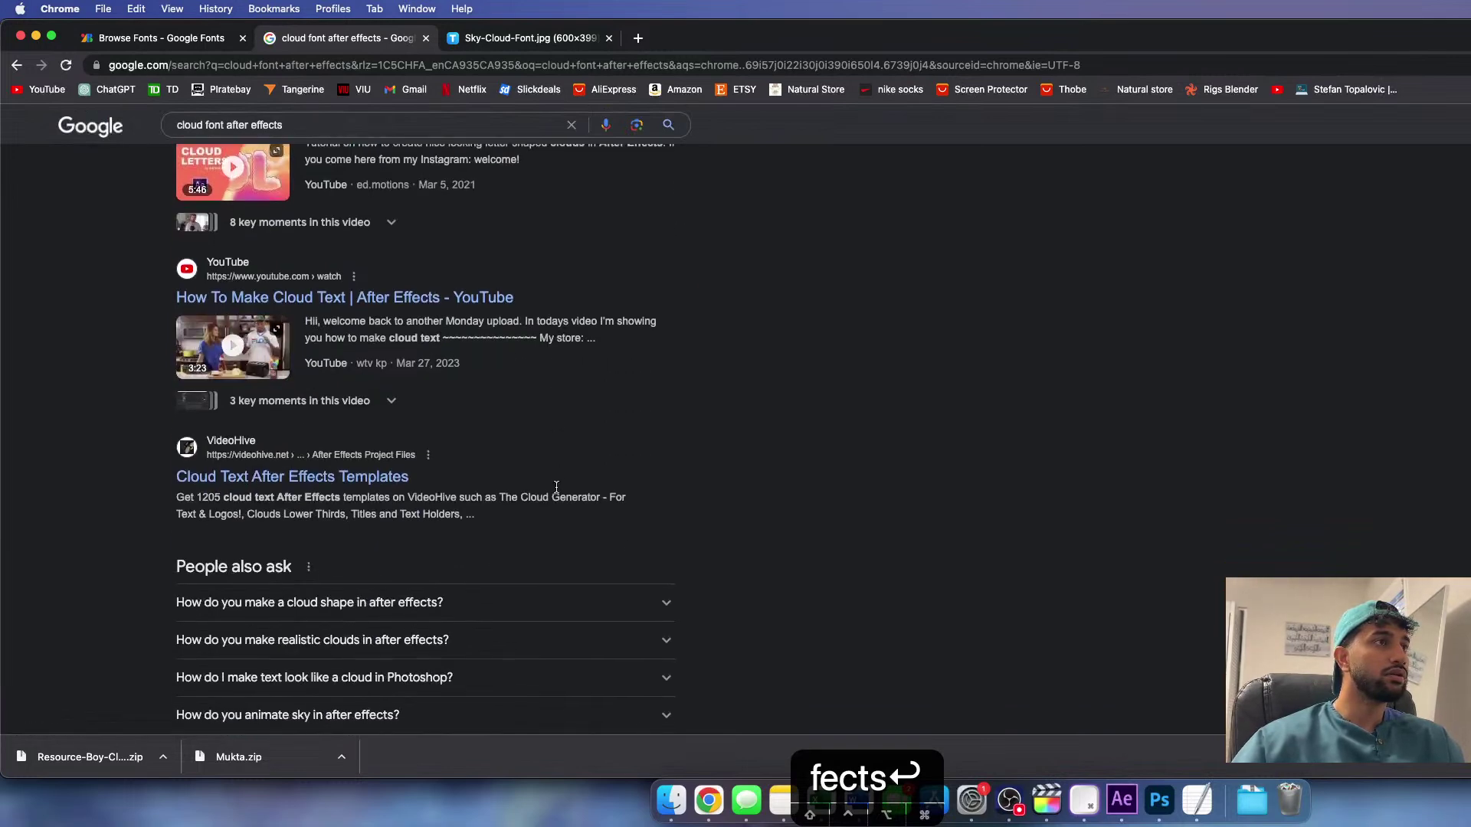
pyautogui.scroll(-3, 558, 494)
pyautogui.scroll(3, 558, 492)
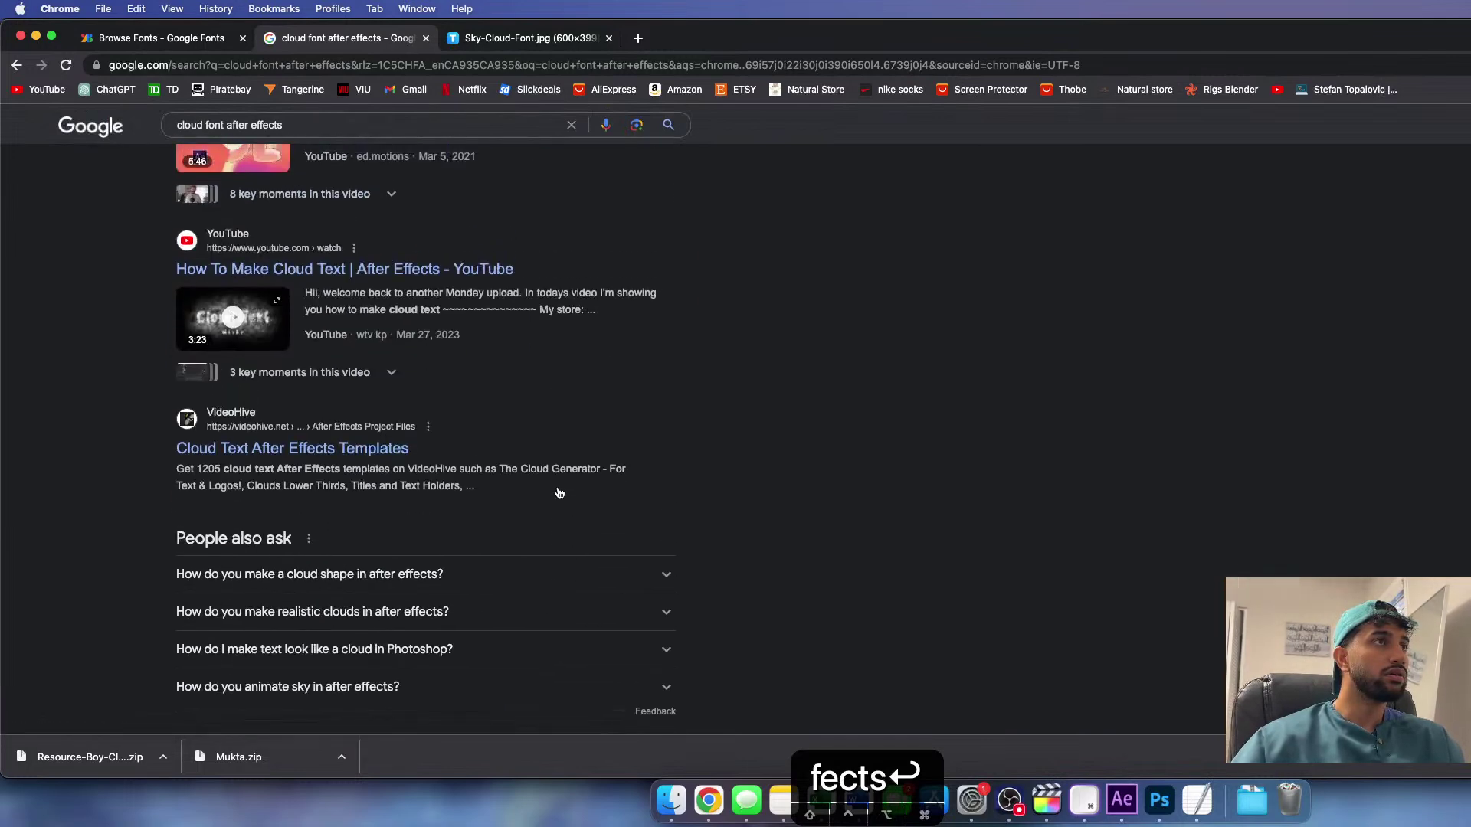
pyautogui.scroll(-8, 559, 492)
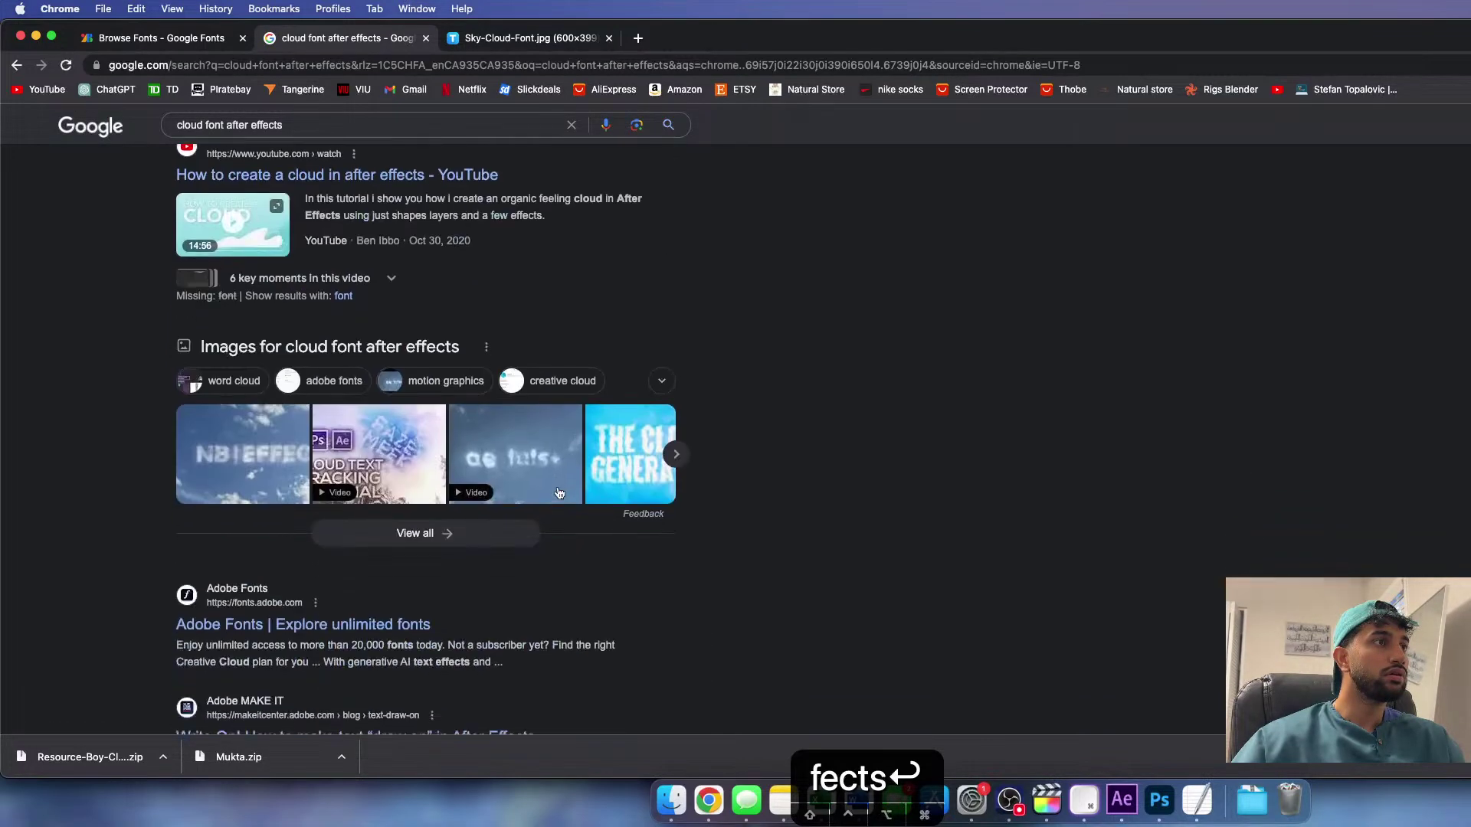
pyautogui.click(281, 461)
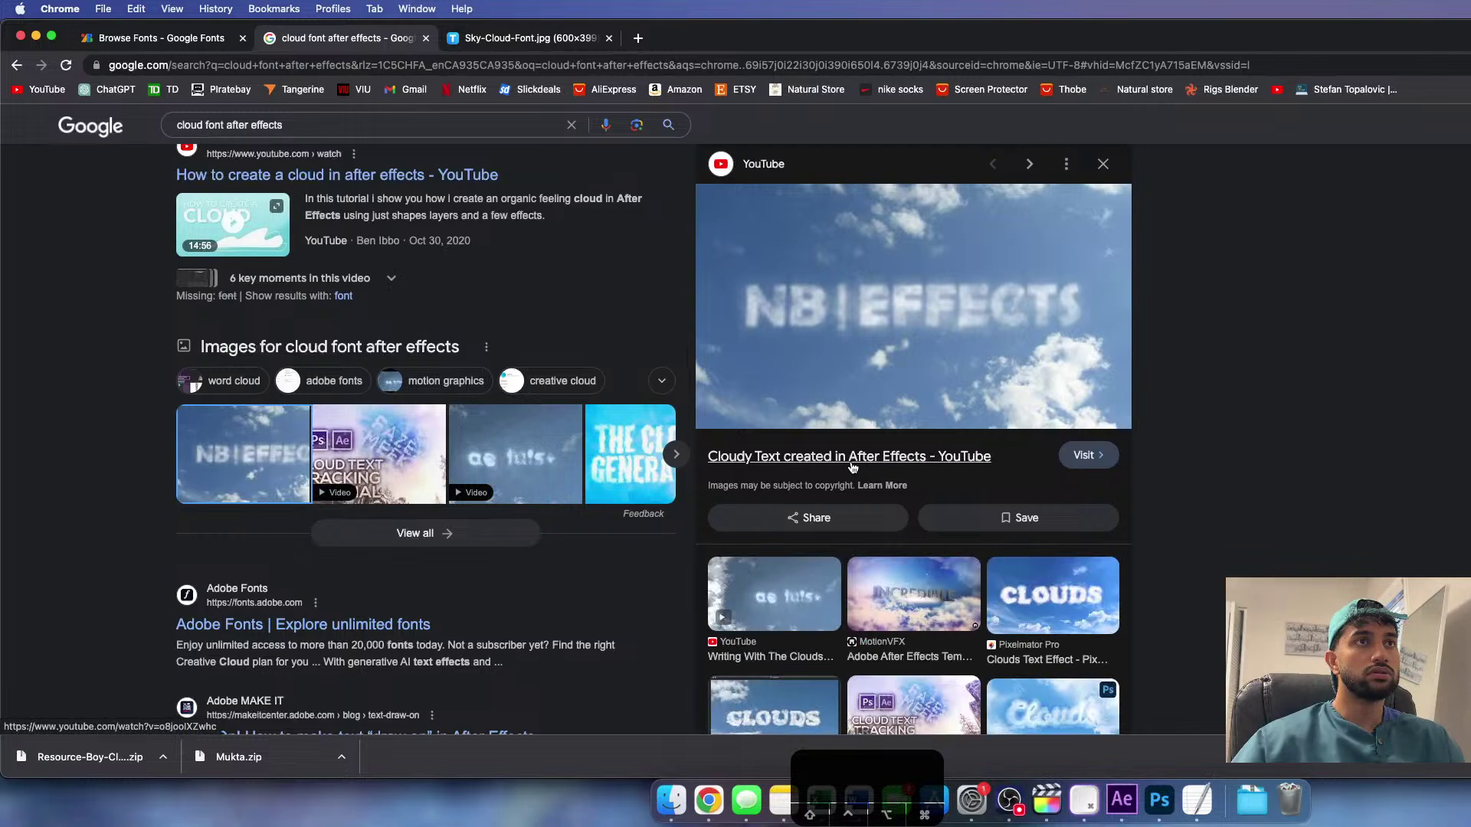
# - Go back to YouTube and search for "cloud font after effect"
pyautogui.click(508, 65)
pyautogui.write('you')
pyautogui.press('Return')
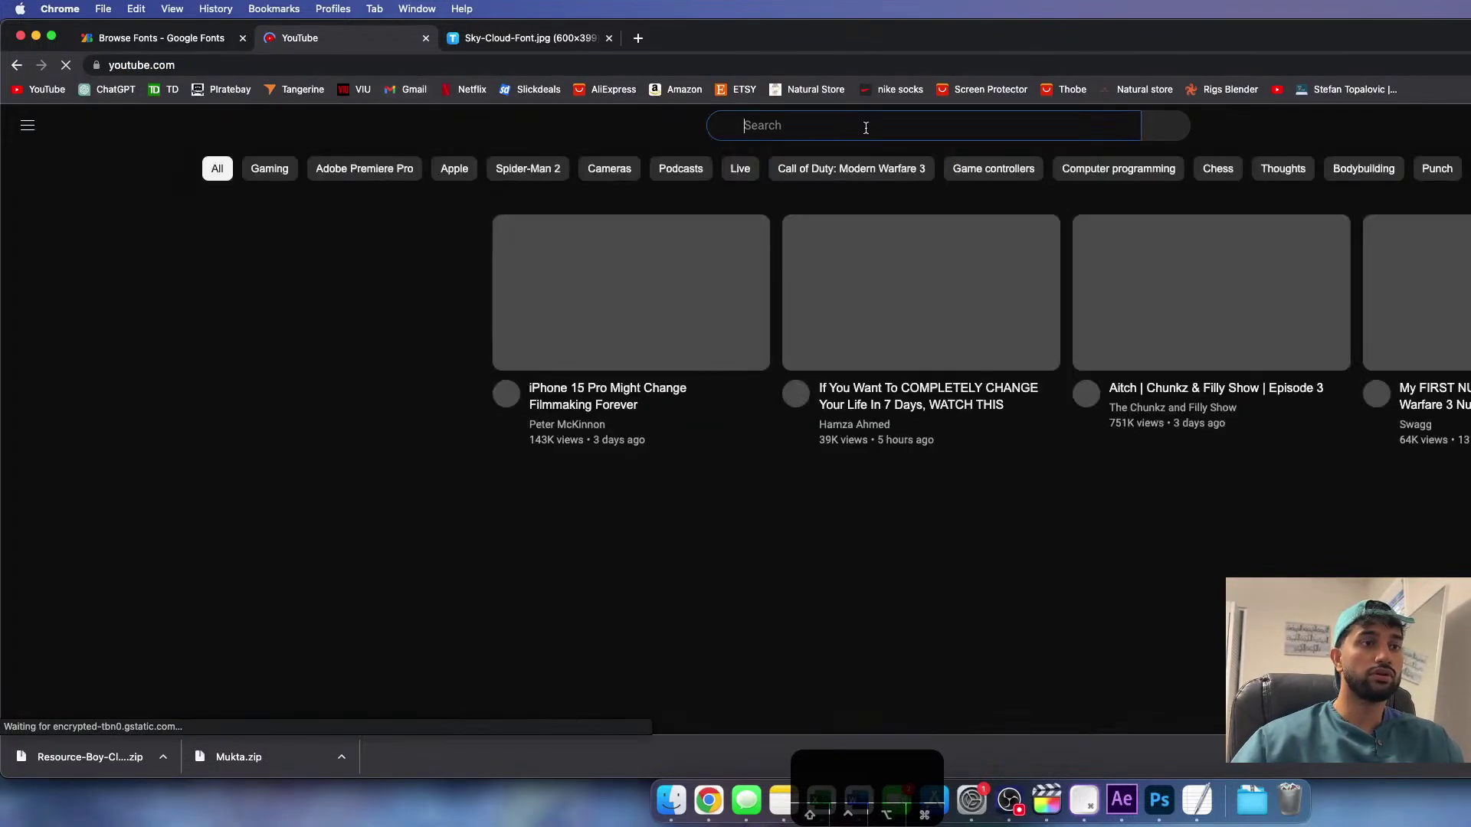
pyautogui.click(873, 122)
pyautogui.write('cloud fo')
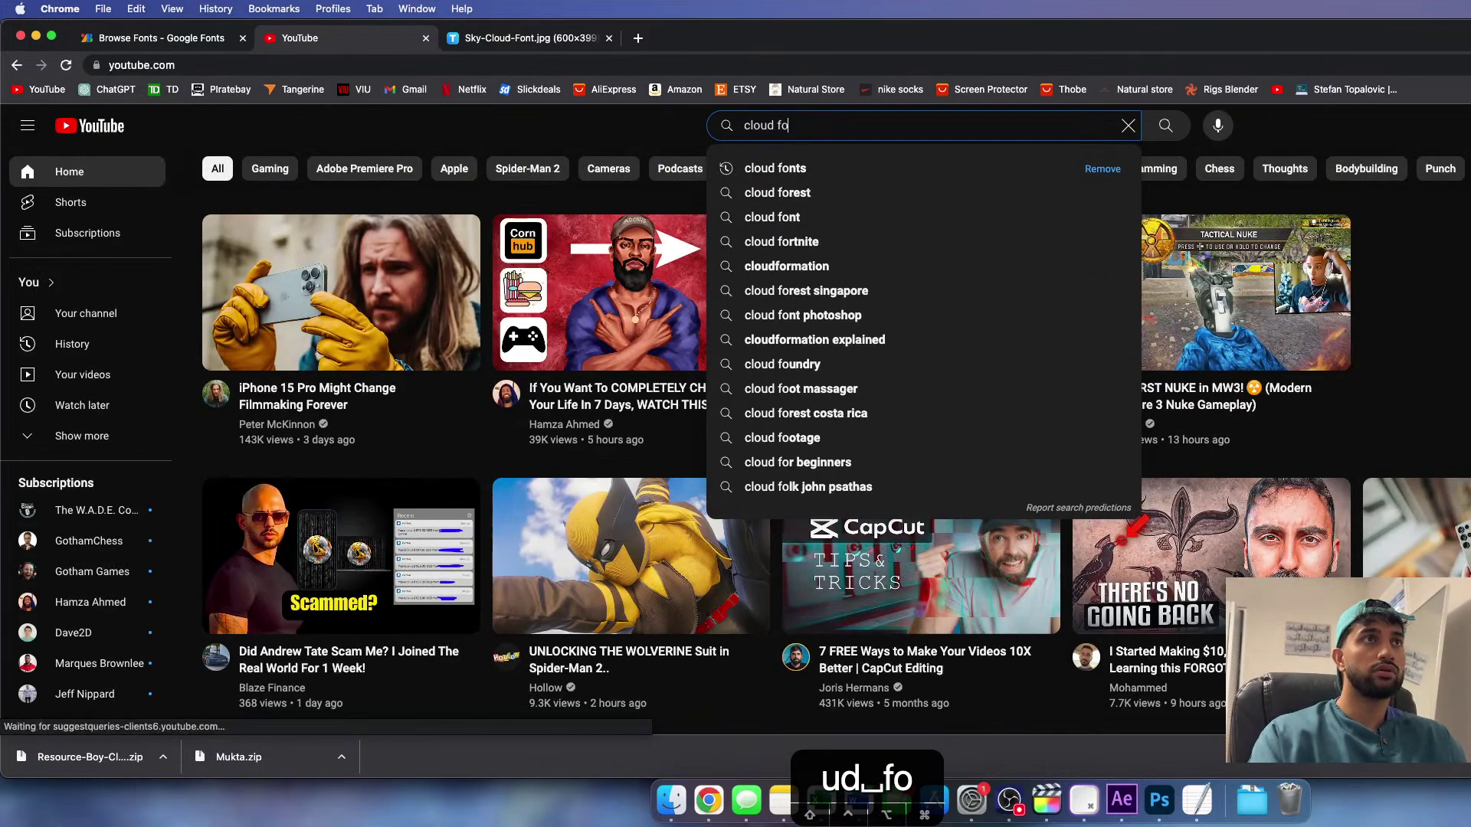
pyautogui.write('nt after')
pyautogui.press('BackSpace')
pyautogui.press('BackSpace')
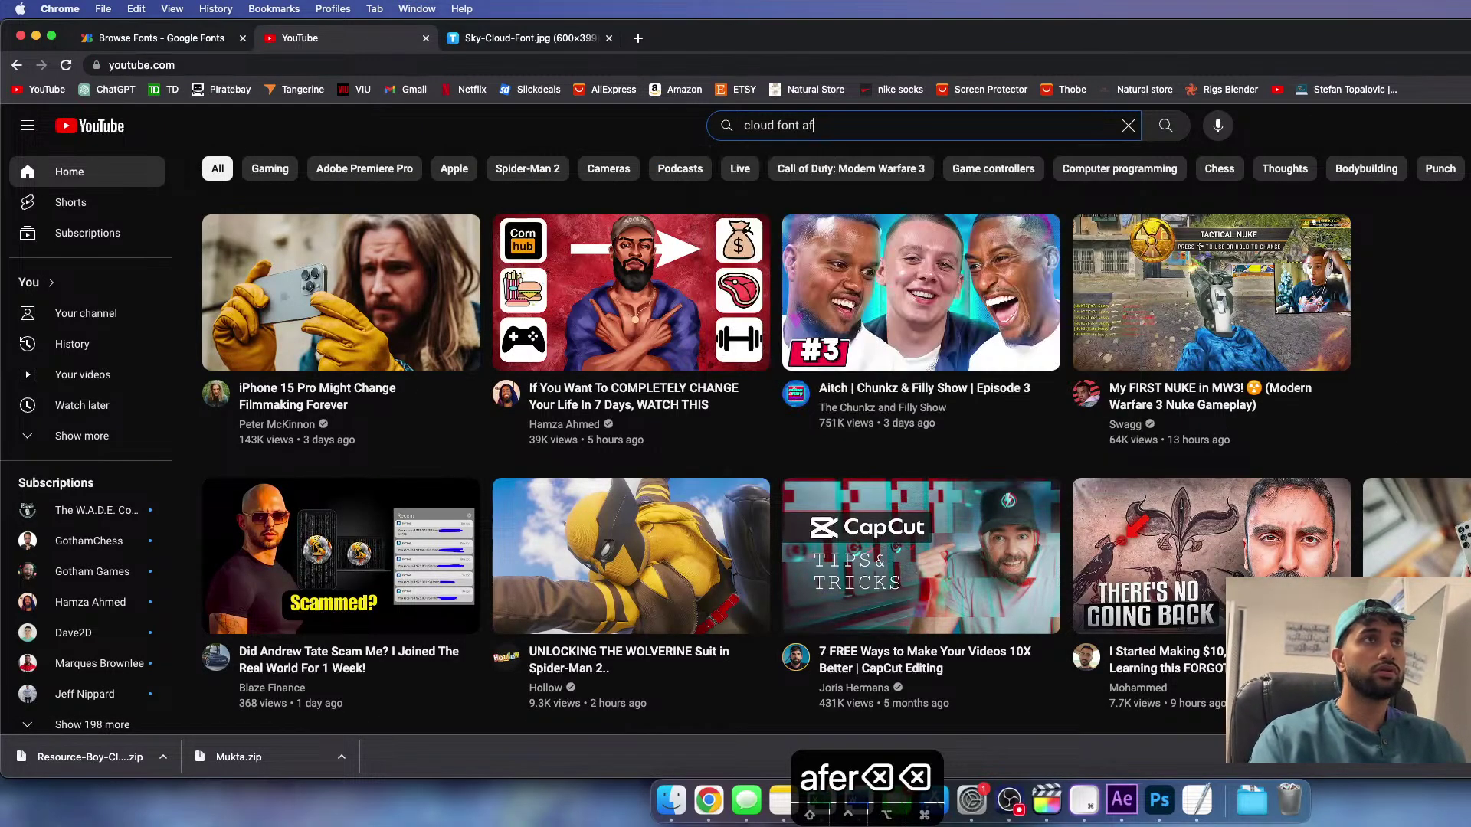
pyautogui.write('ter effect')
pyautogui.press('Return')
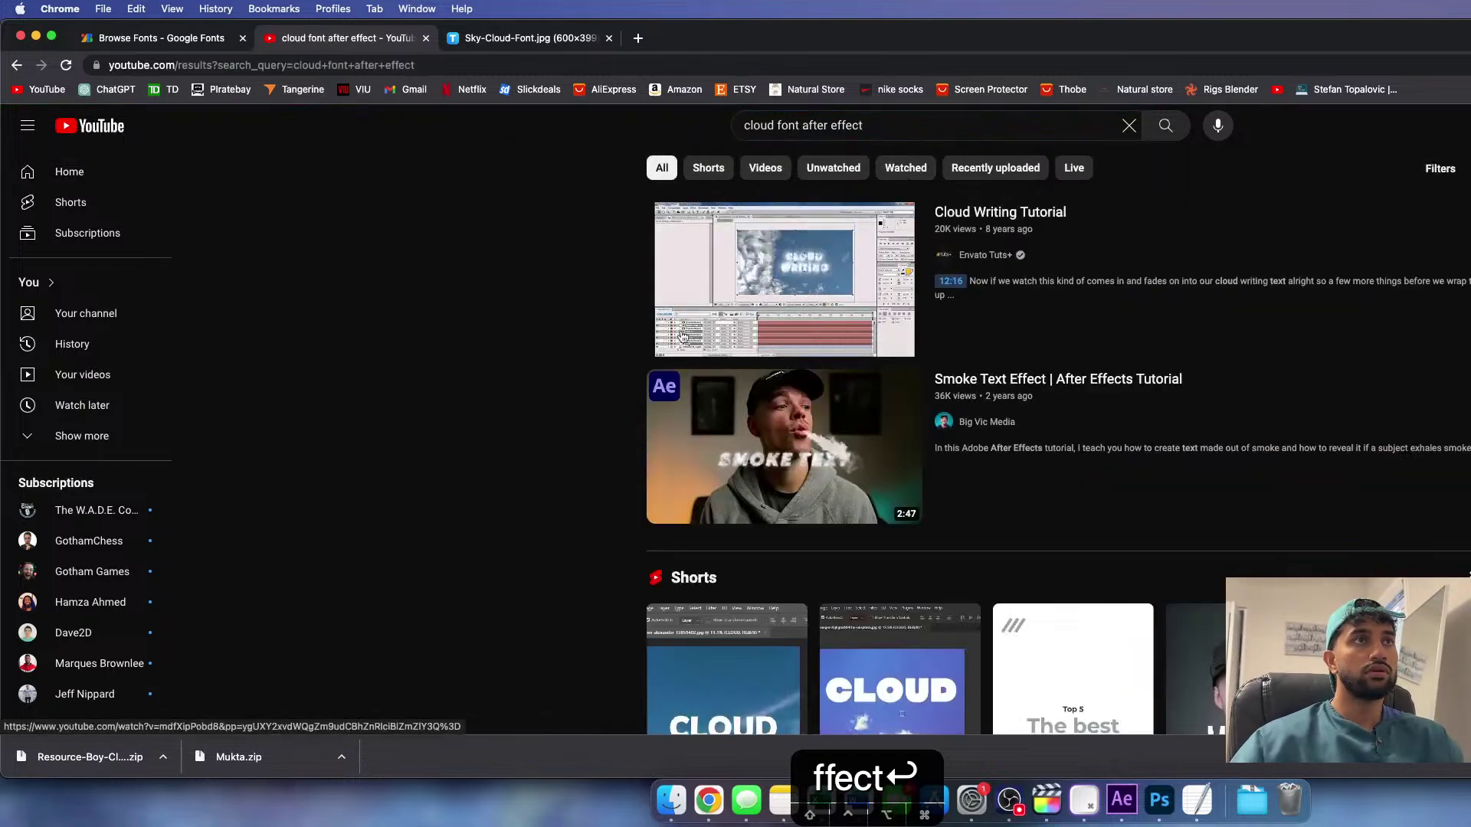
# - Look over the video results and open "Smoke Text Effect | After Effects Tutorial" from partway through its preview
pyautogui.scroll(-5, 705, 337)
pyautogui.scroll(1, 848, 261)
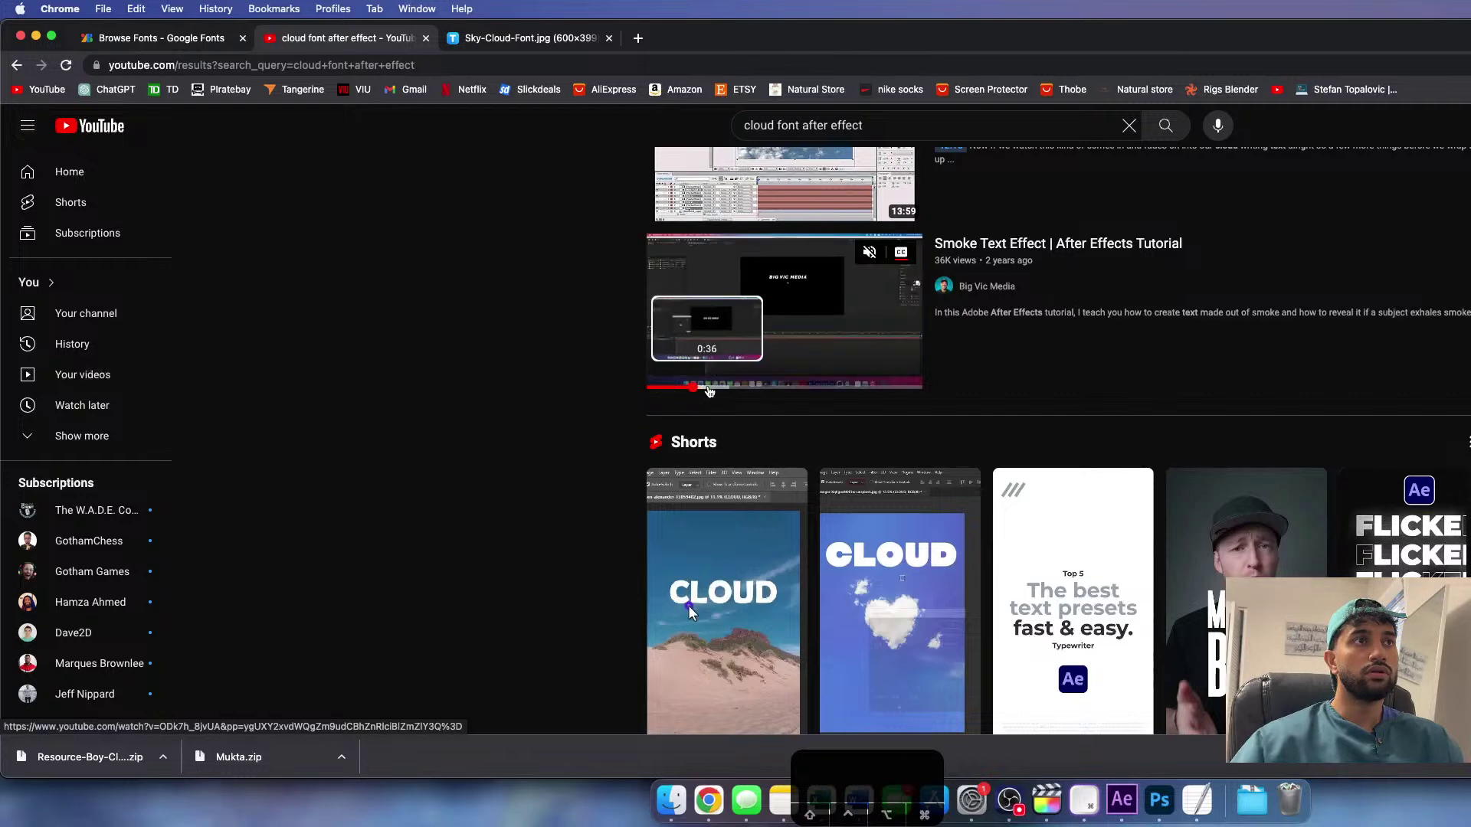
pyautogui.click(726, 389)
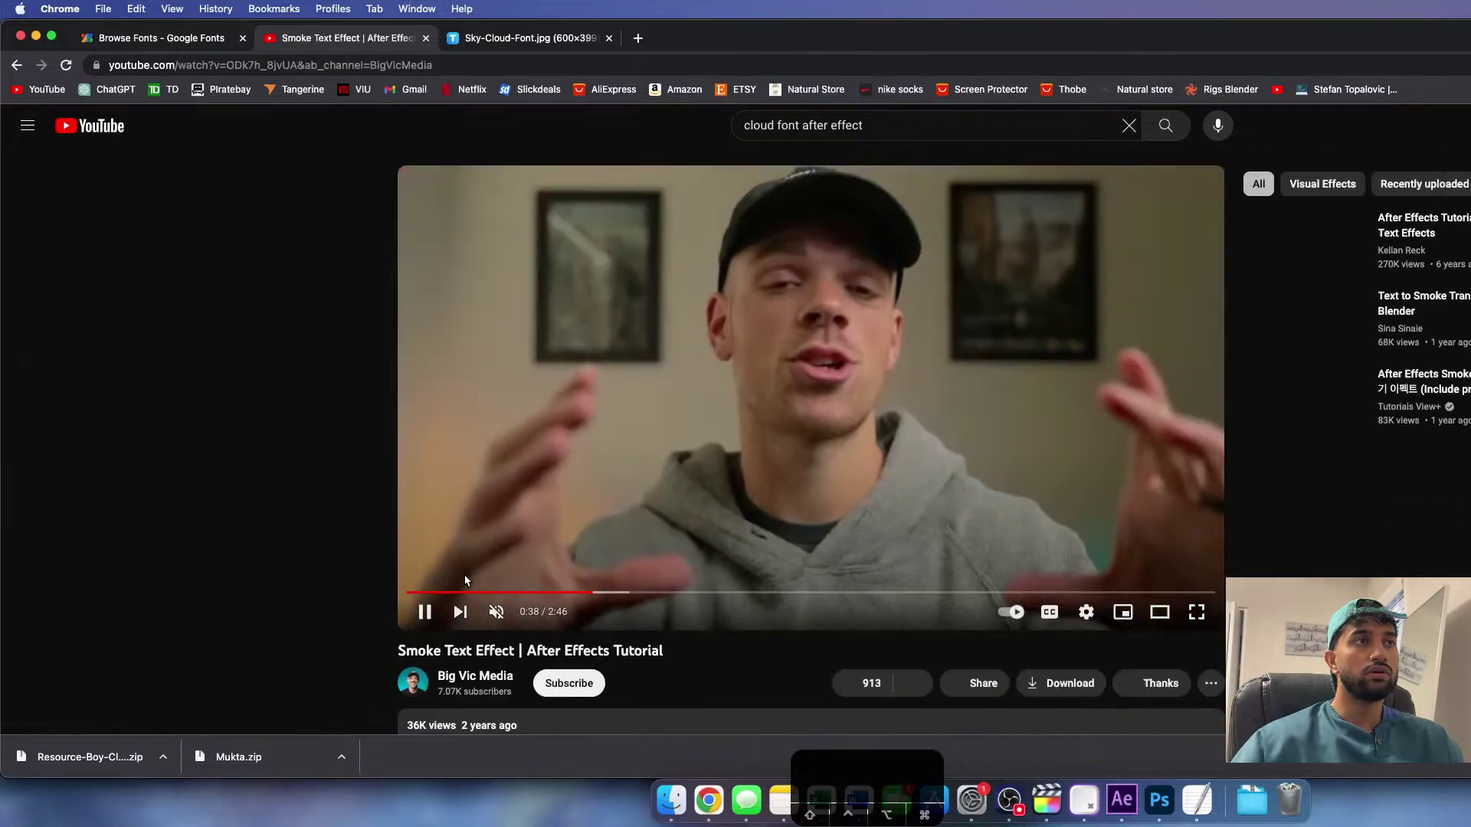
# - Unmute the smoke text tutorial, skip ahead to the After Effects demonstration and pause to examine the effect on the title
pyautogui.click(496, 611)
pyautogui.moveTo(602, 592); pyautogui.dragTo(702, 595)
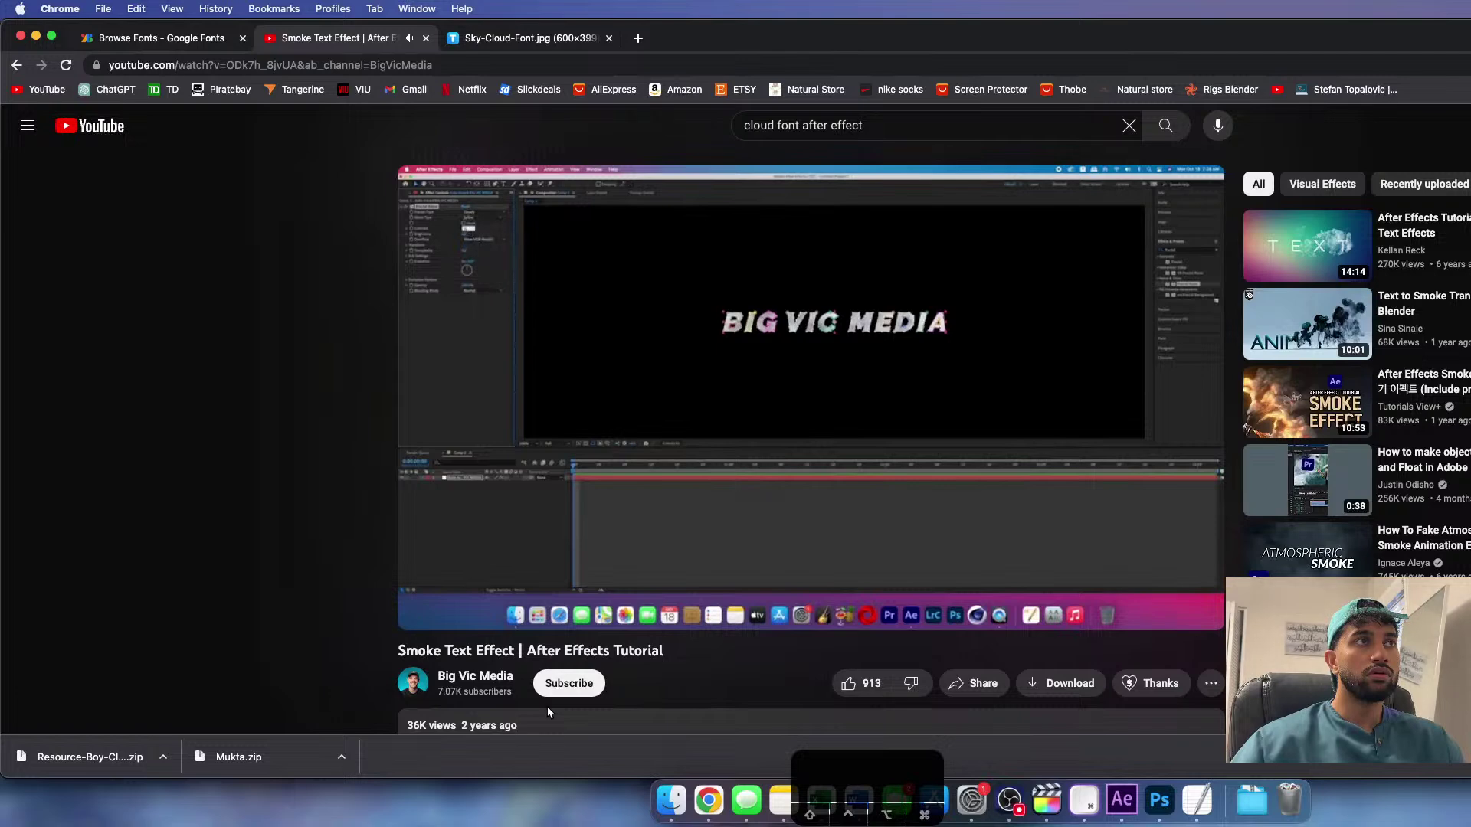
pyautogui.moveTo(844, 469)
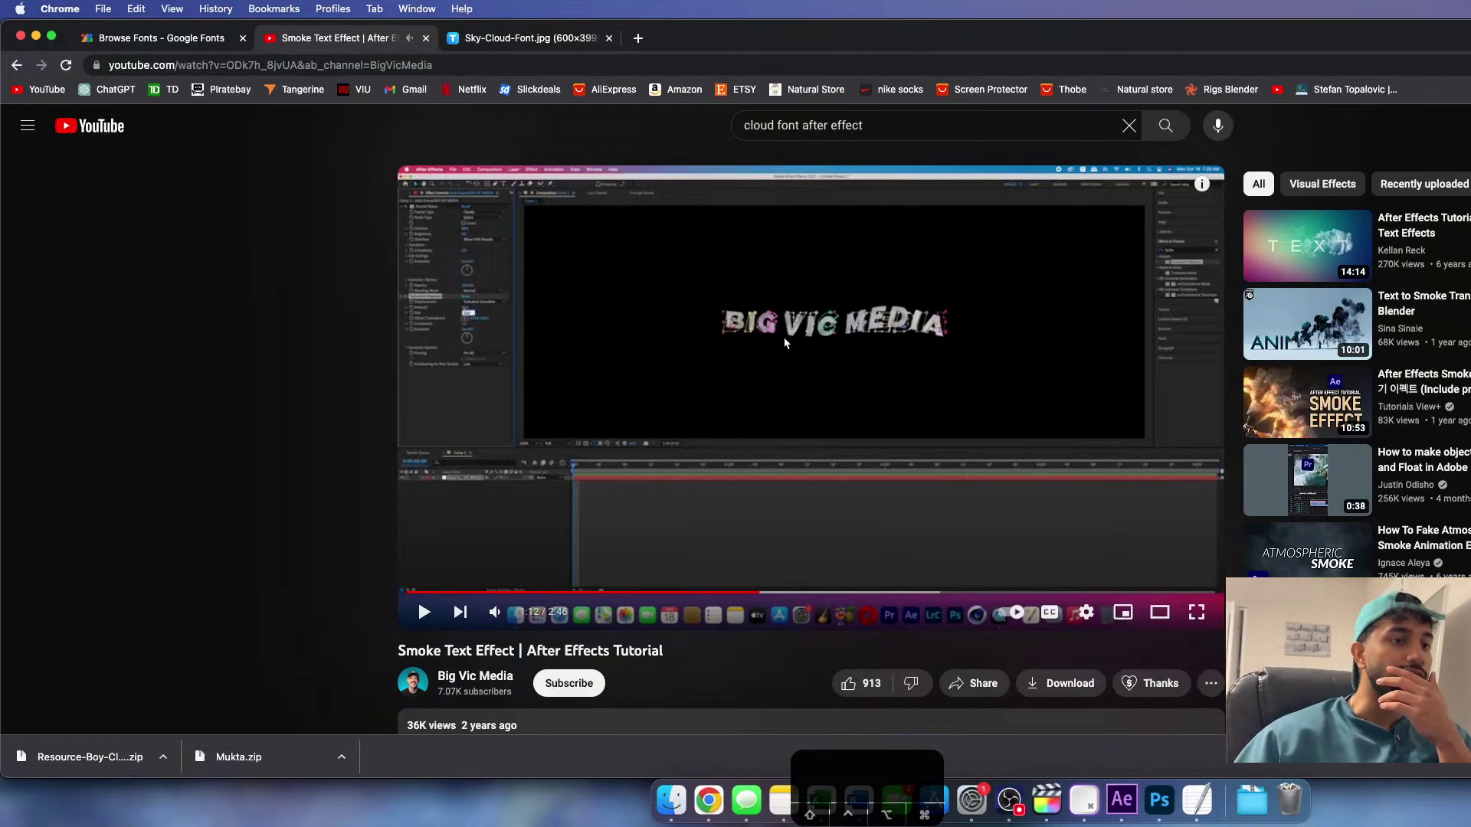
# - Close the Sky-Cloud-Font image and Google Fonts pages, return to After Effects and close the Cloud Text Effect folder window
pyautogui.click(536, 38)
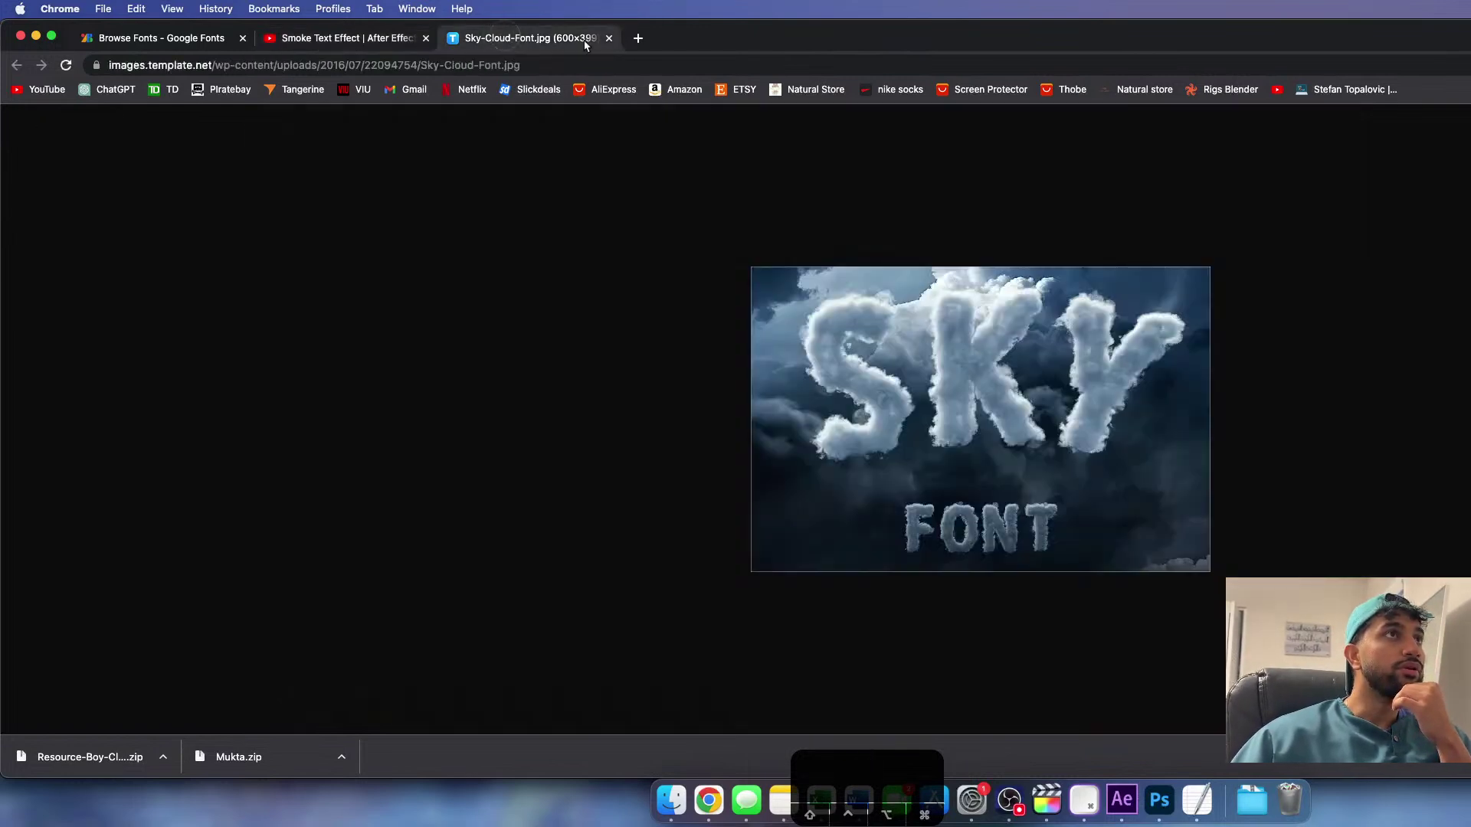
pyautogui.click(609, 38)
pyautogui.click(226, 39)
pyautogui.click(243, 38)
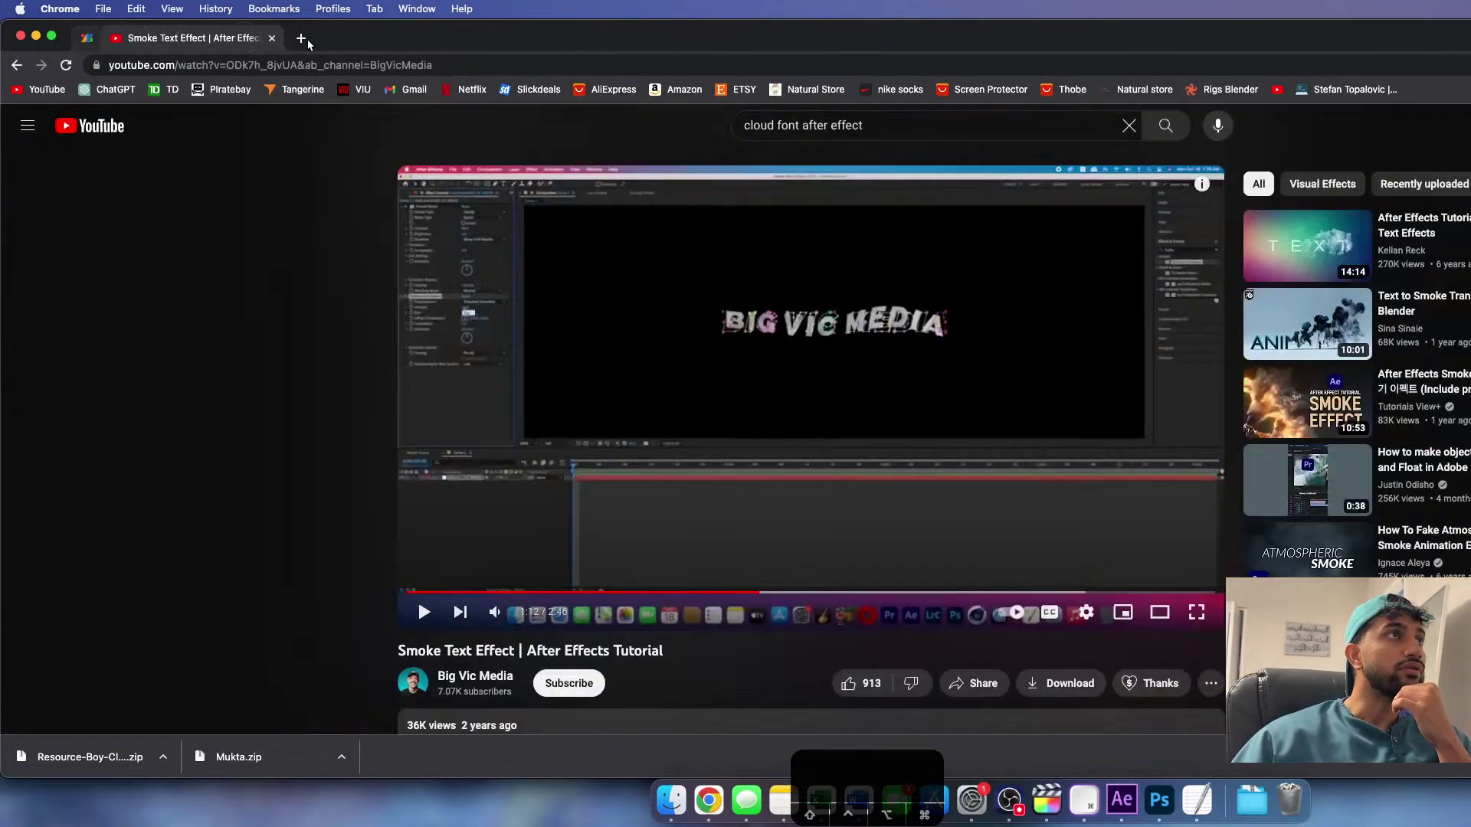
pyautogui.click(243, 38)
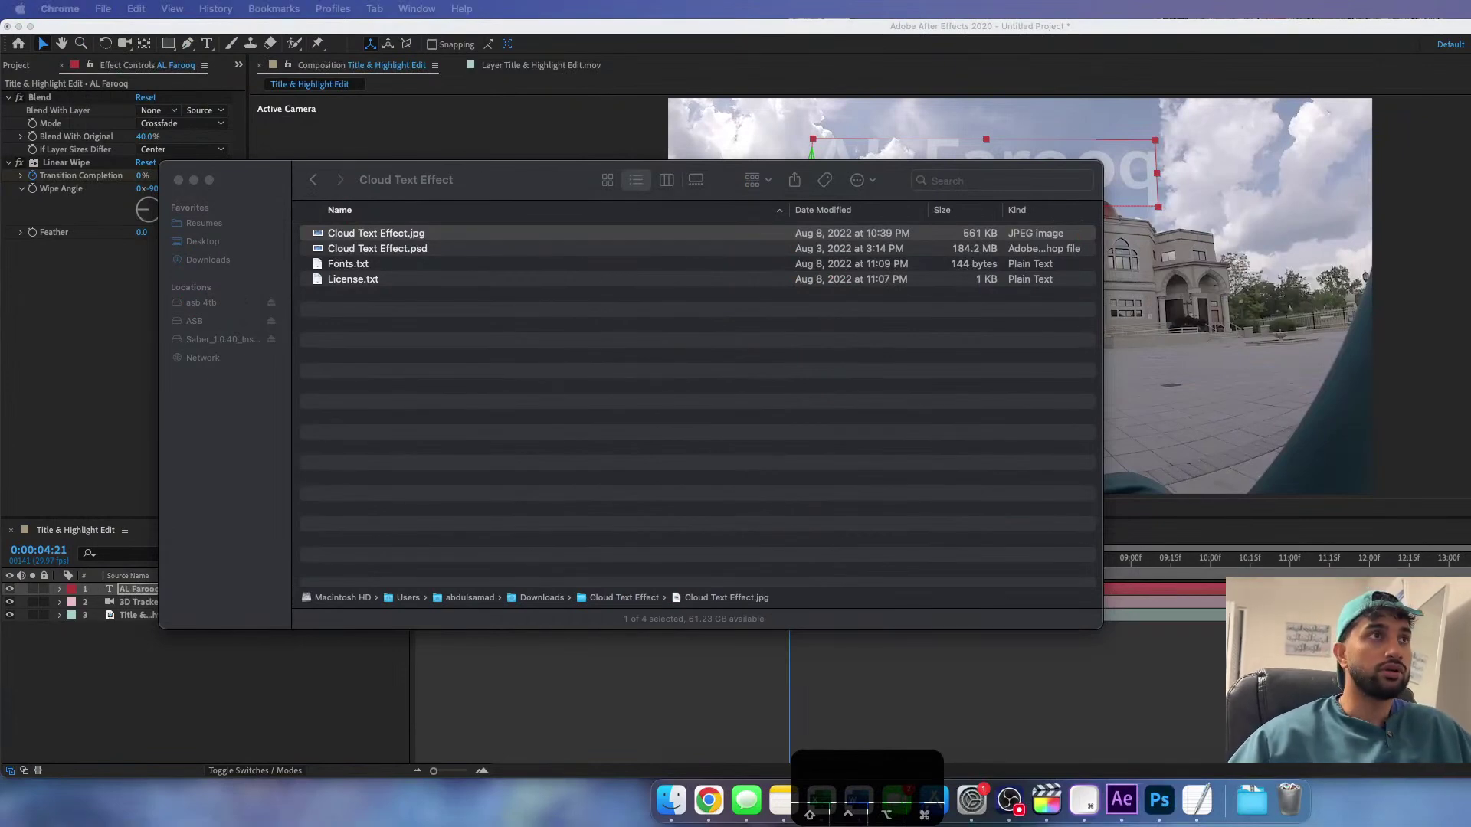
pyautogui.click(180, 180)
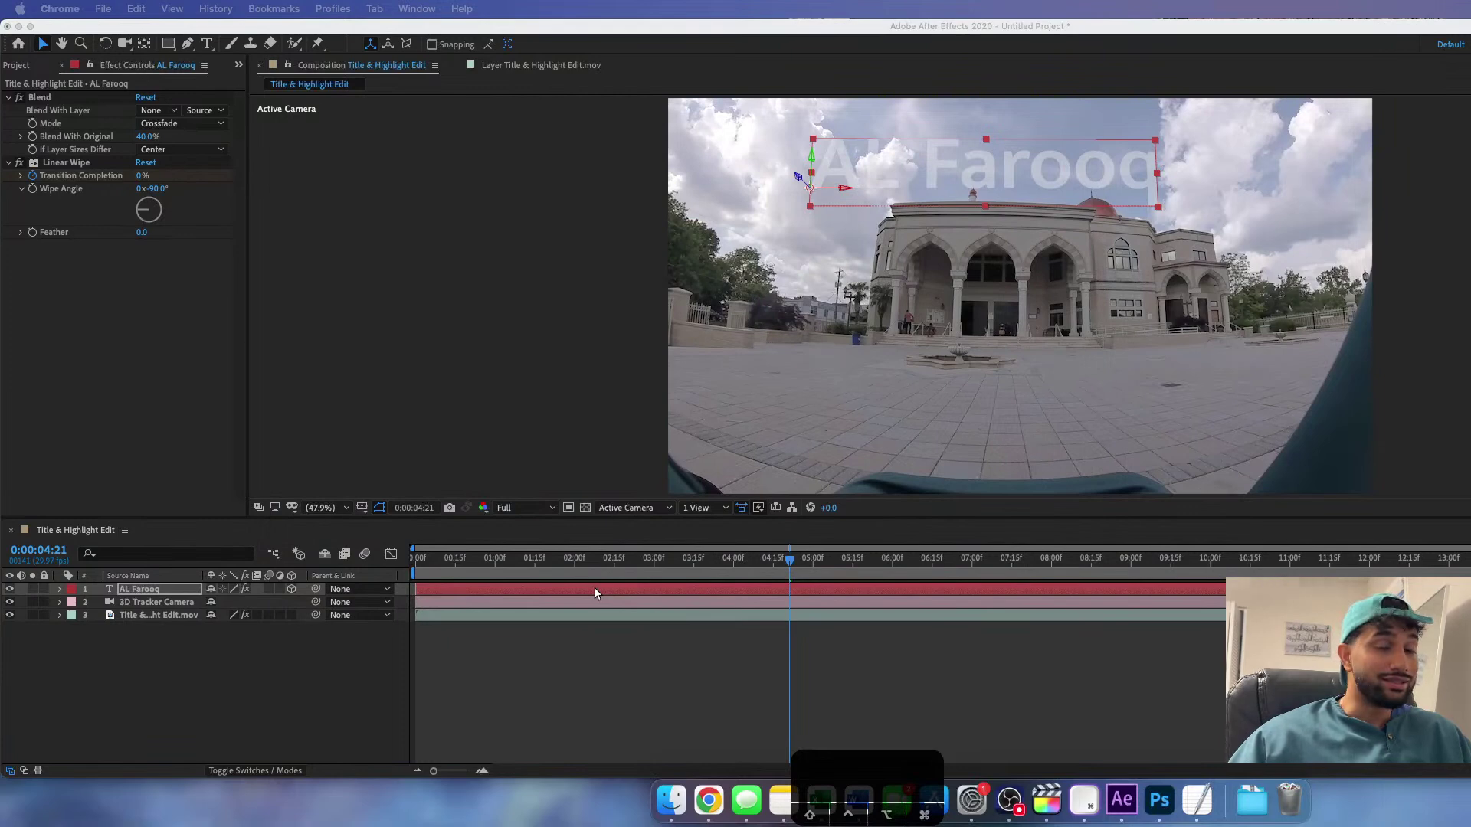
# - Change the title text layer to read "AL FAROOQ" in capitals
pyautogui.click(135, 595)
pyautogui.doubleClick(138, 591)
pyautogui.write('AL FAROOQ')
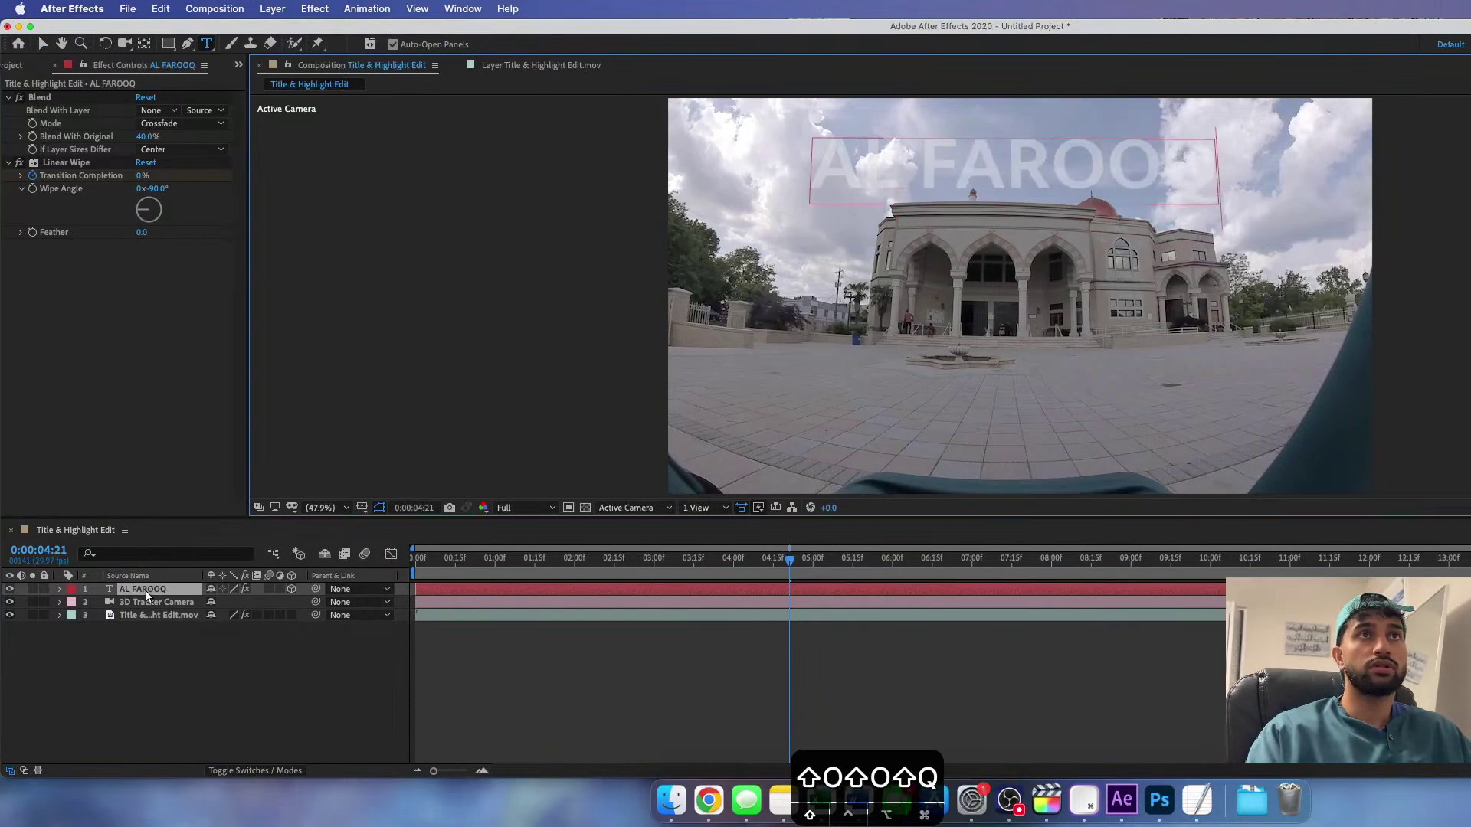
# - Retype the title's second word in mixed case so that the text reads "AL Farooq"
pyautogui.press('BackSpace')
pyautogui.press('BackSpace')
pyautogui.press('BackSpace')
pyautogui.press('BackSpace')
pyautogui.press('BackSpace')
pyautogui.press('BackSpace')
pyautogui.press('BackSpace')
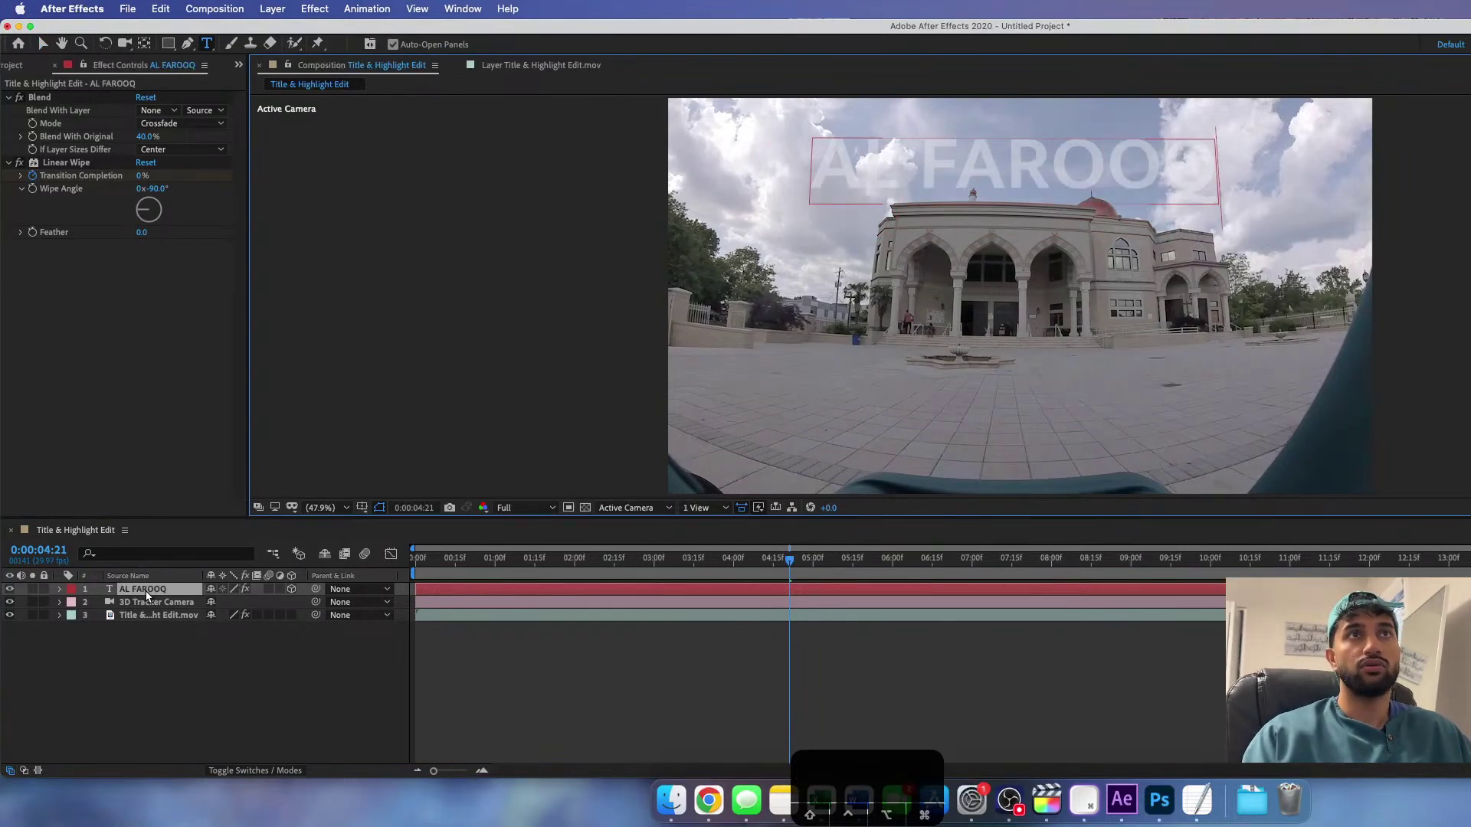
pyautogui.write('Farooq')
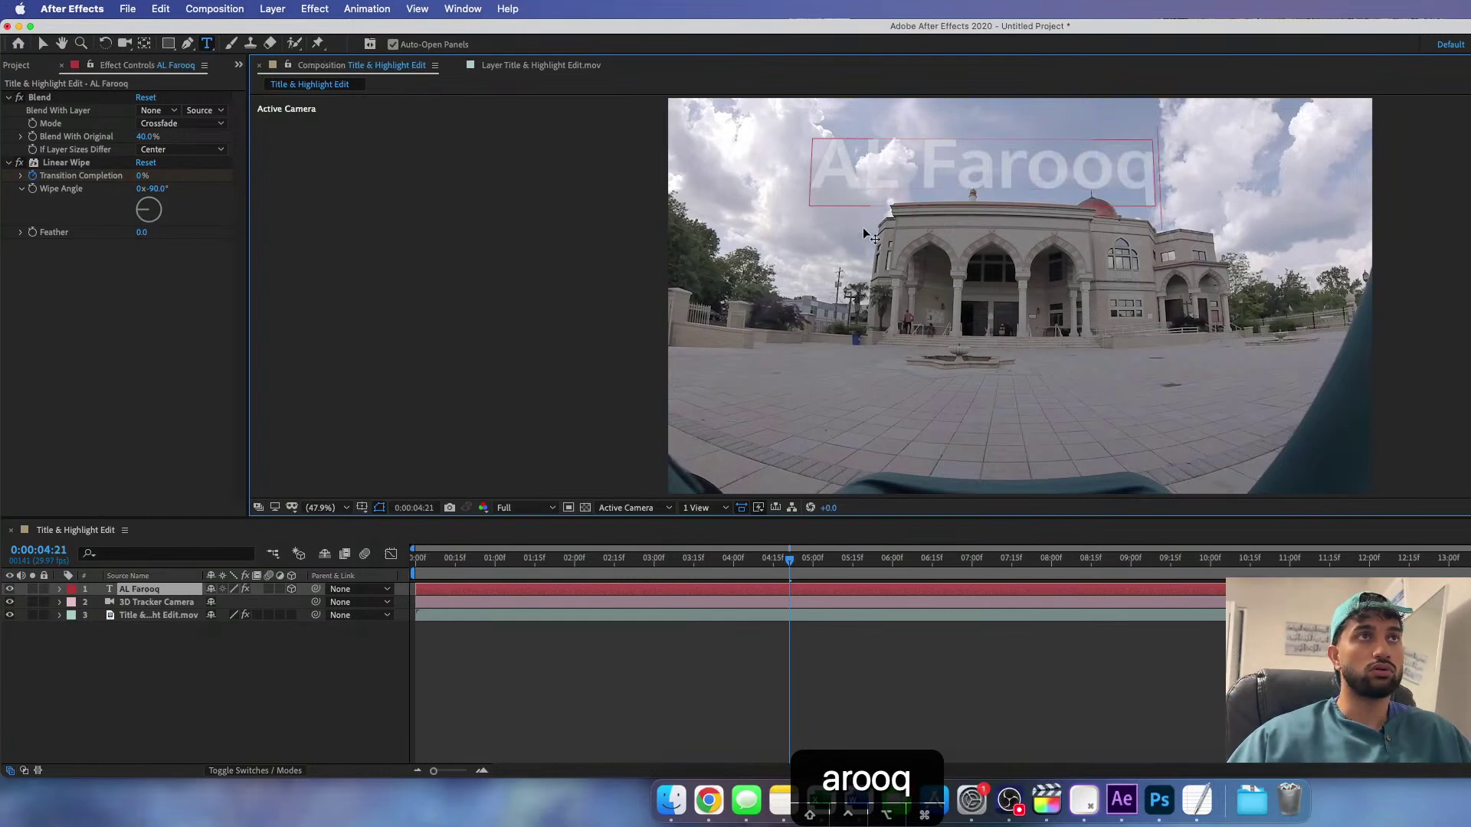
# - Move the title slightly up and to the right over the sky at 0:00:04:21, and preview the animation from the start
pyautogui.moveTo(882, 182); pyautogui.dragTo(919, 170)
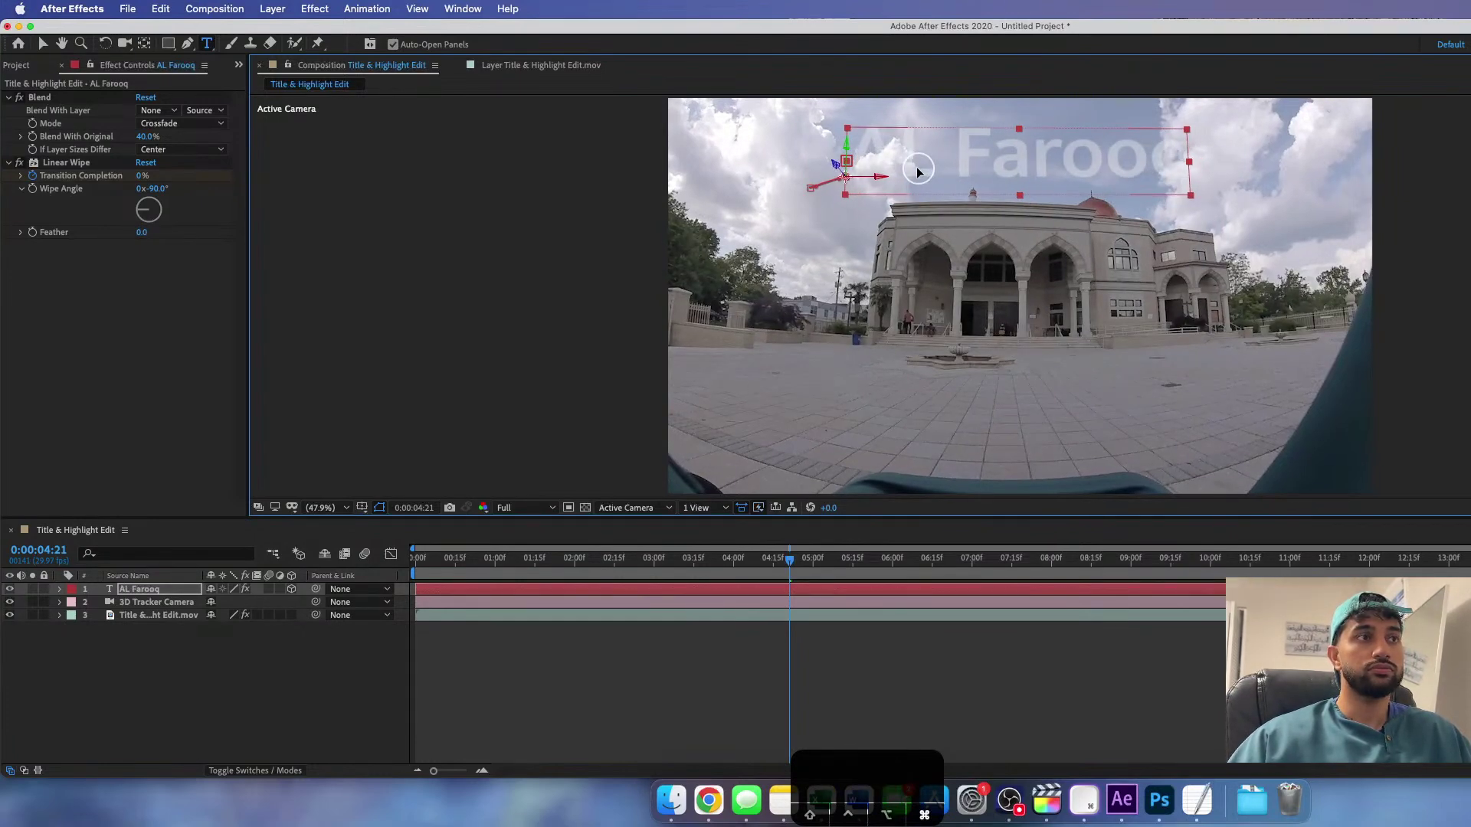
pyautogui.click(423, 565)
pyautogui.press('space')
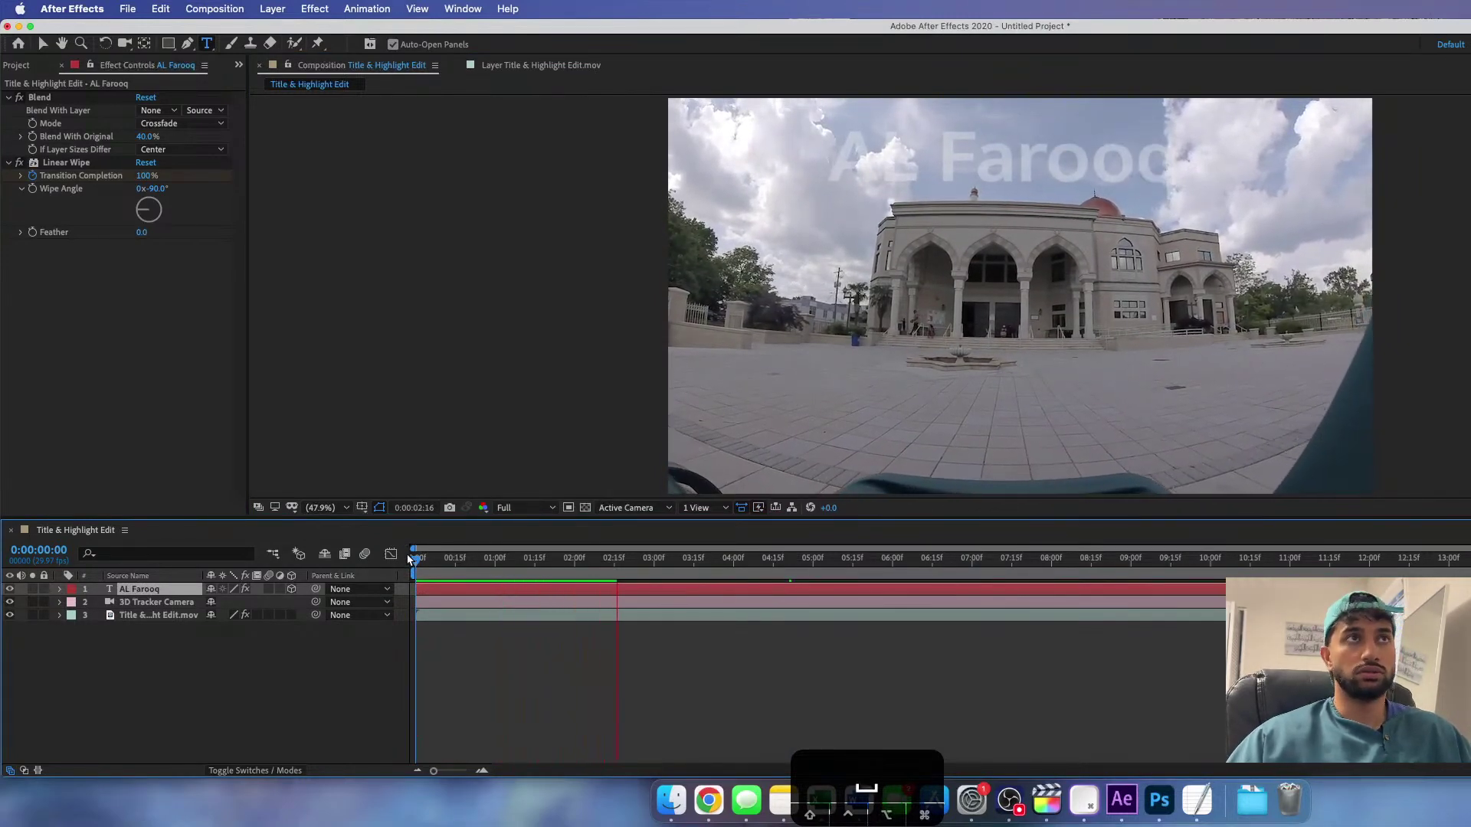
pyautogui.press('space')
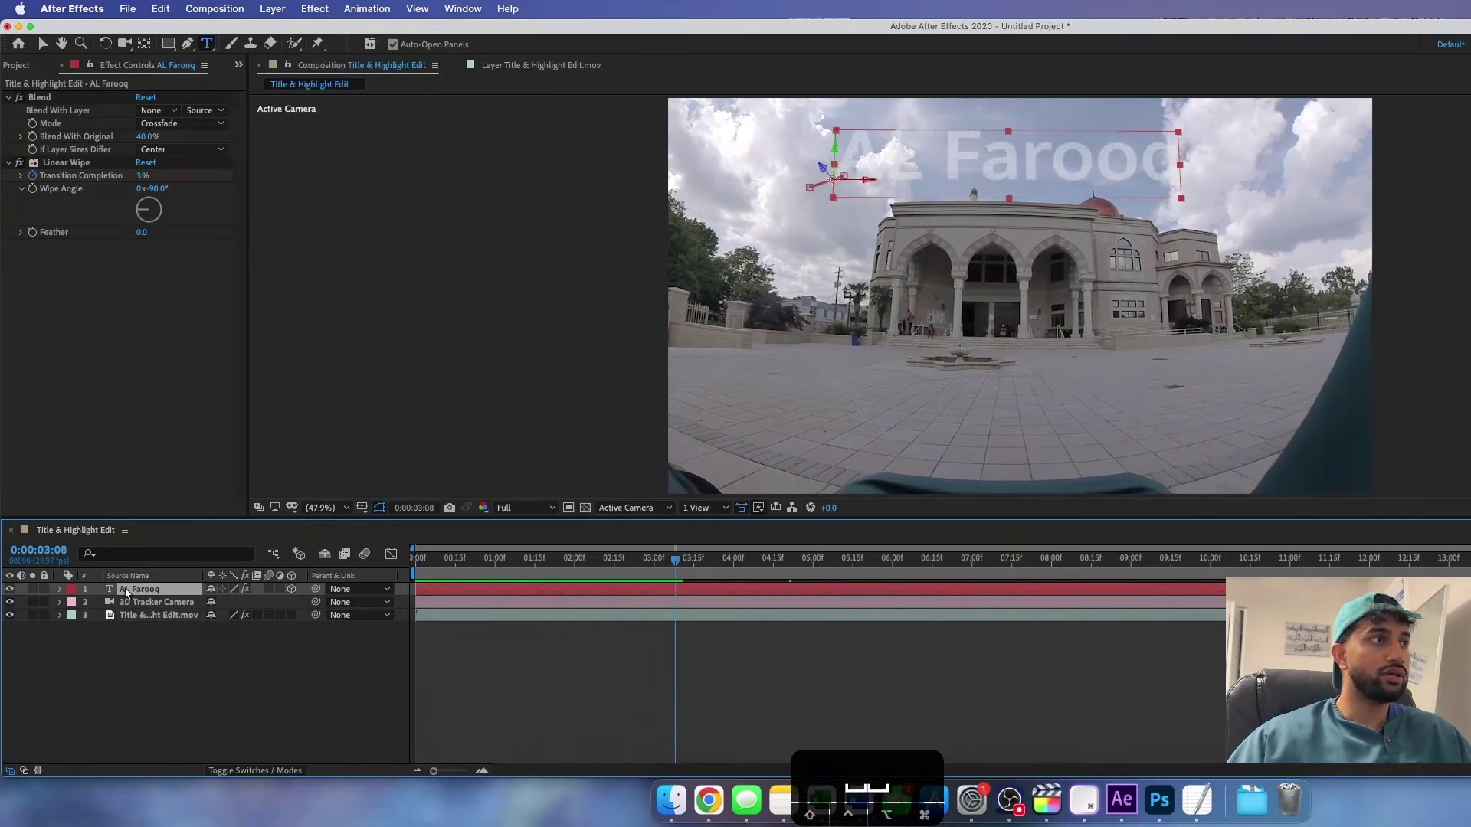
# - Delete the title's Position keyframe at 0:00:04:21 and replay the animation from the start
pyautogui.click(61, 589)
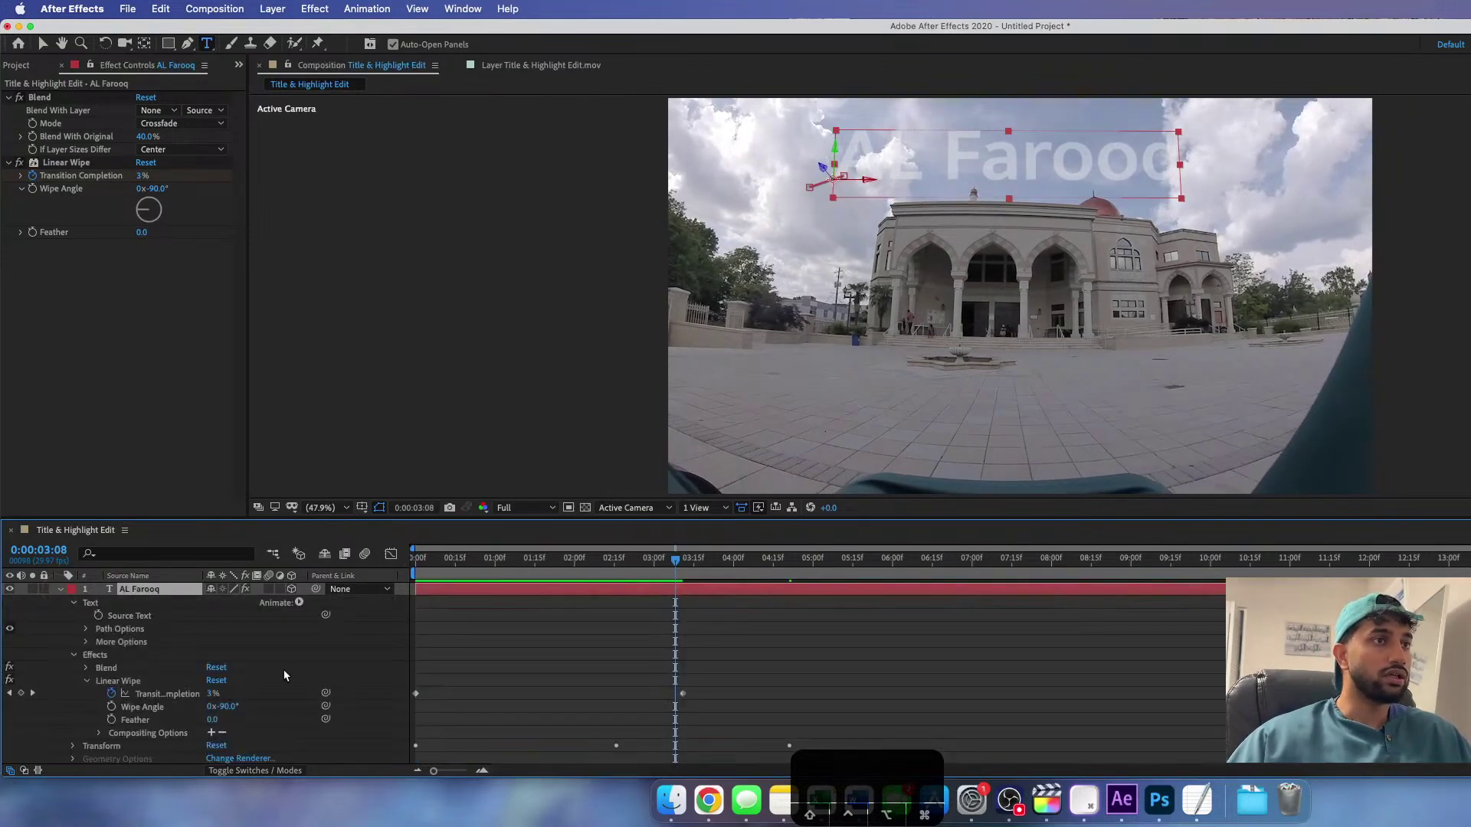
pyautogui.scroll(-2, 678, 702)
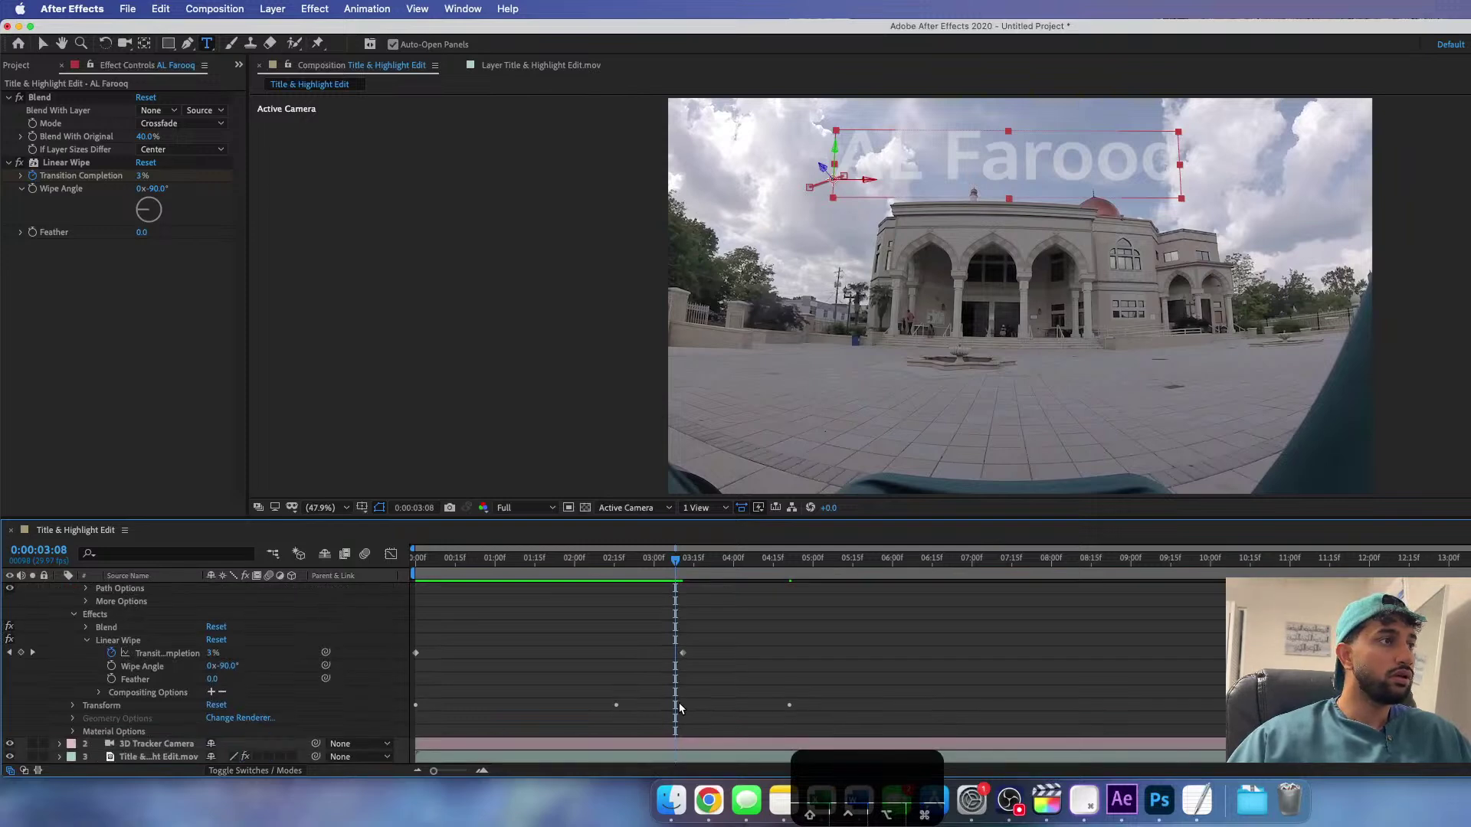
pyautogui.click(789, 708)
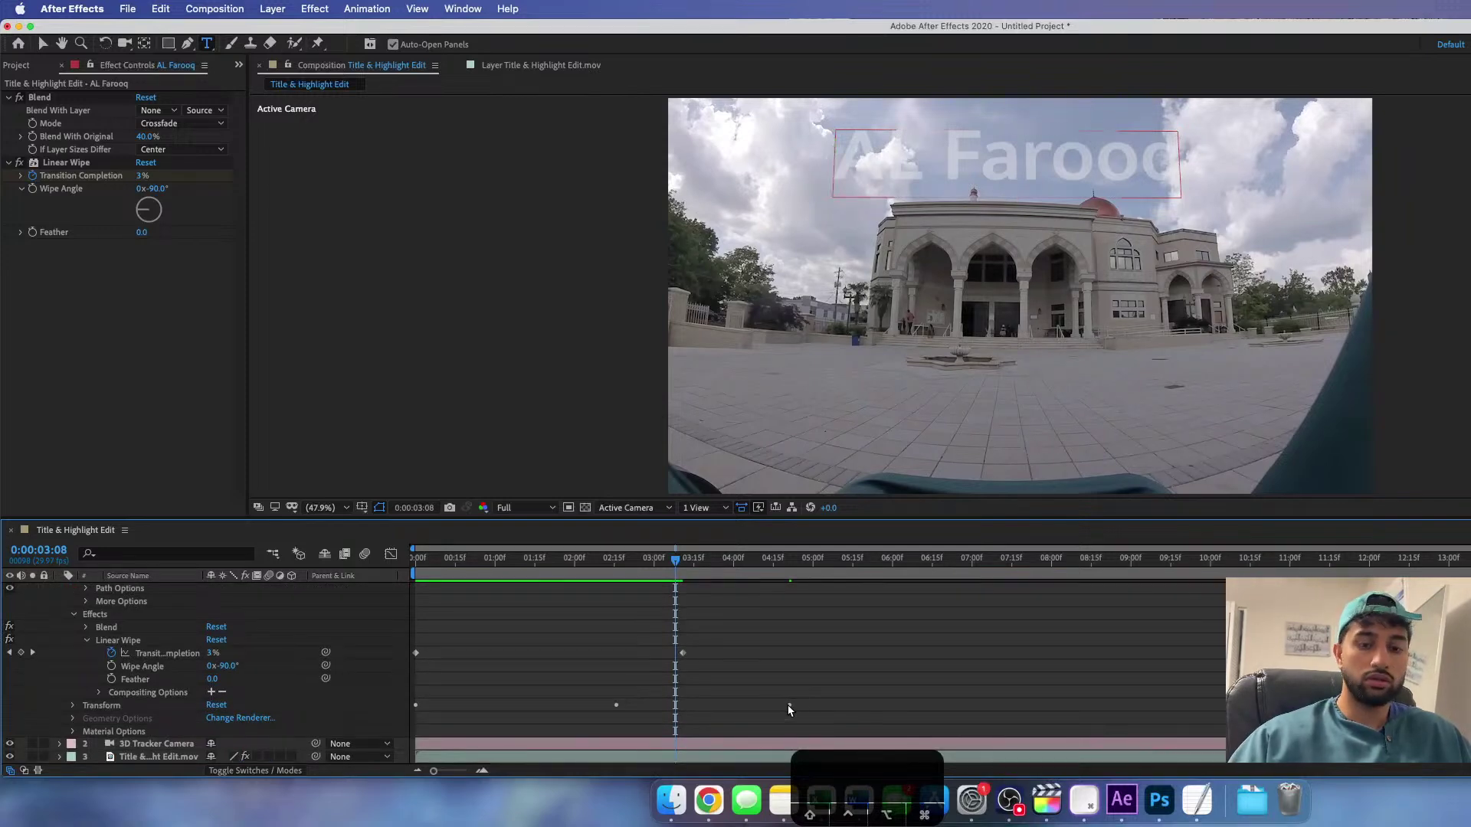
pyautogui.press('BackSpace')
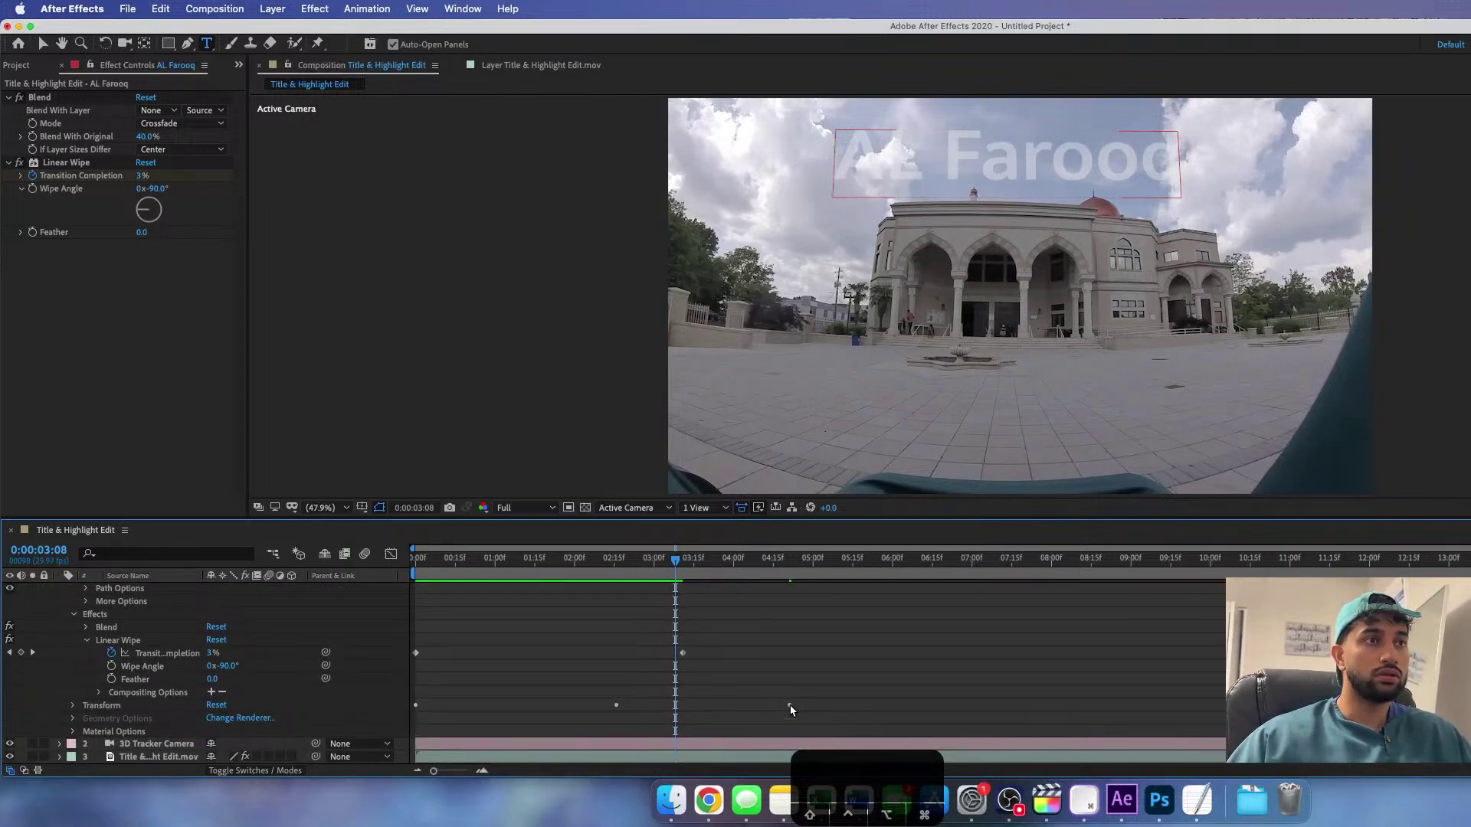
pyautogui.click(809, 715)
pyautogui.click(73, 705)
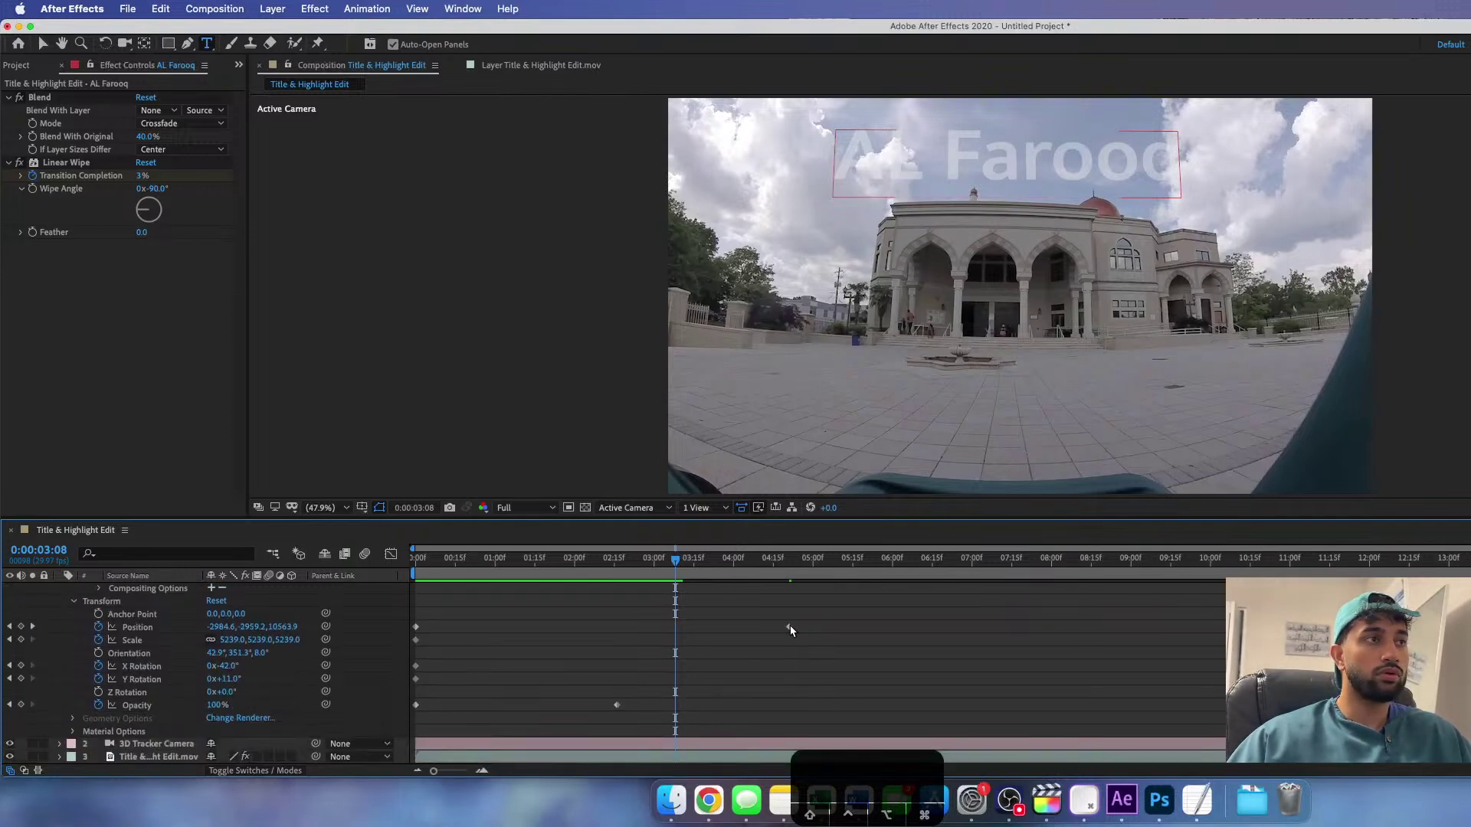
pyautogui.click(789, 626)
pyautogui.press('BackSpace')
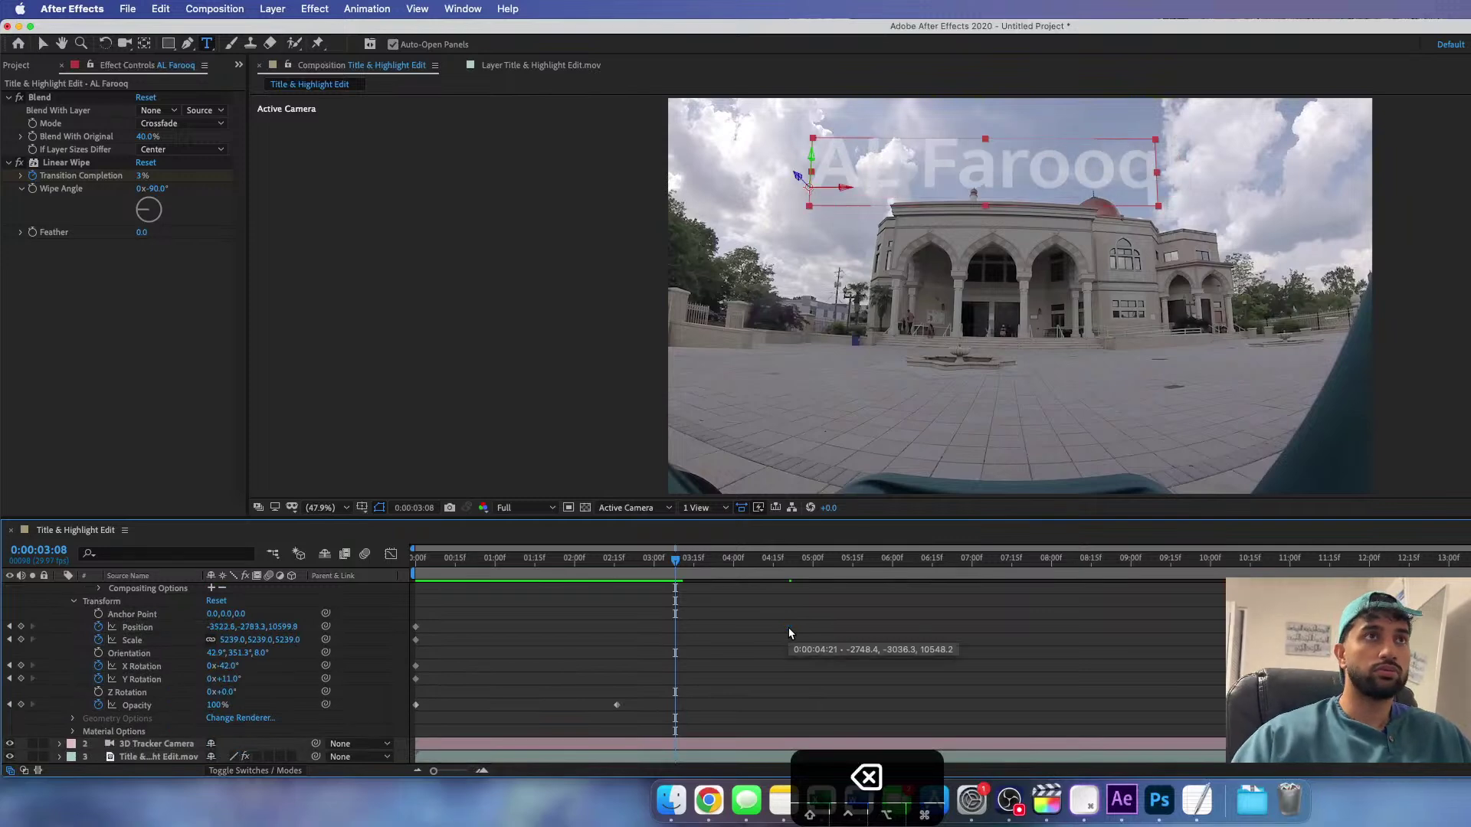
pyautogui.press('space')
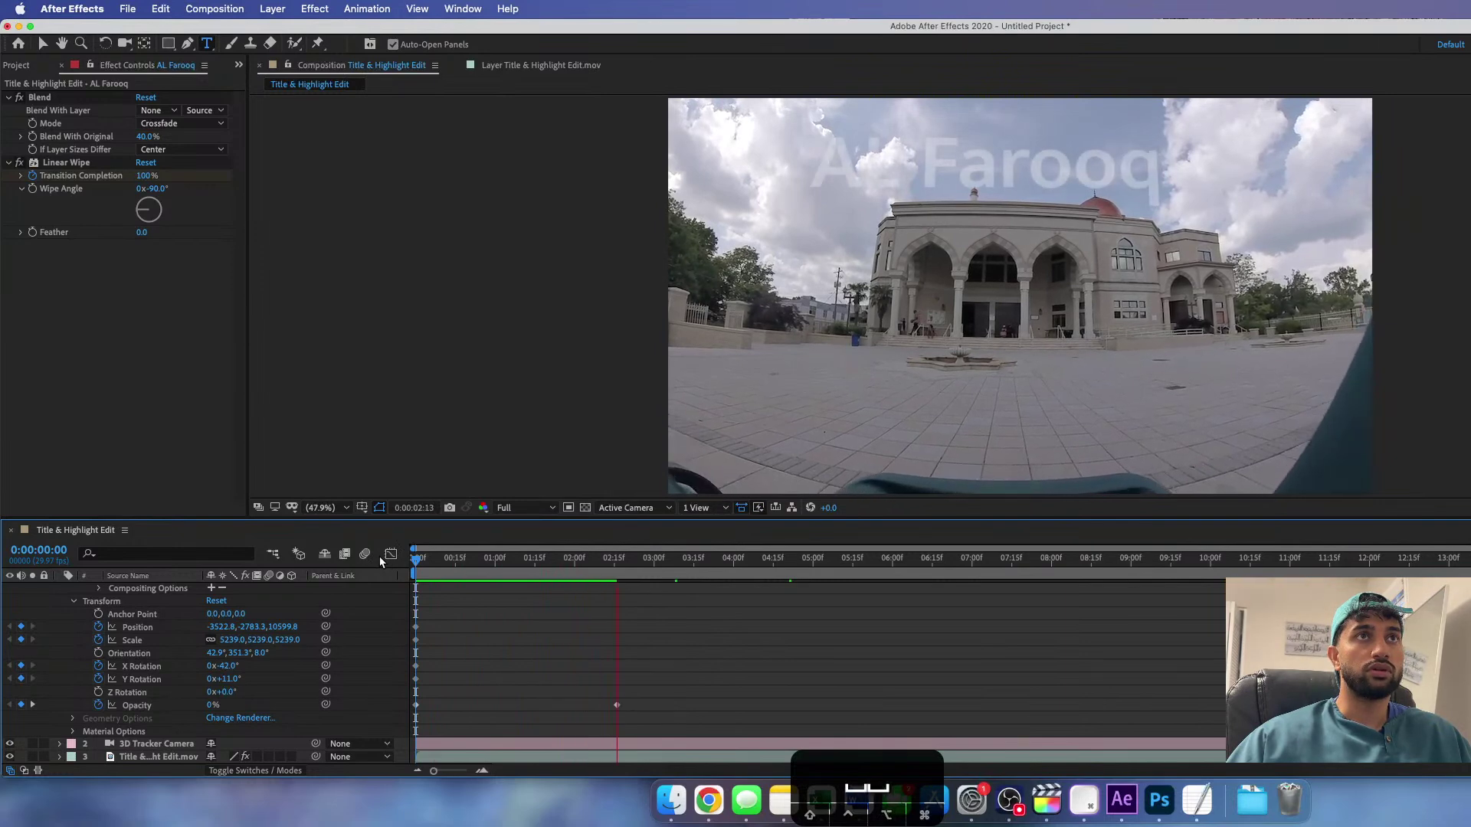
pyautogui.press('space')
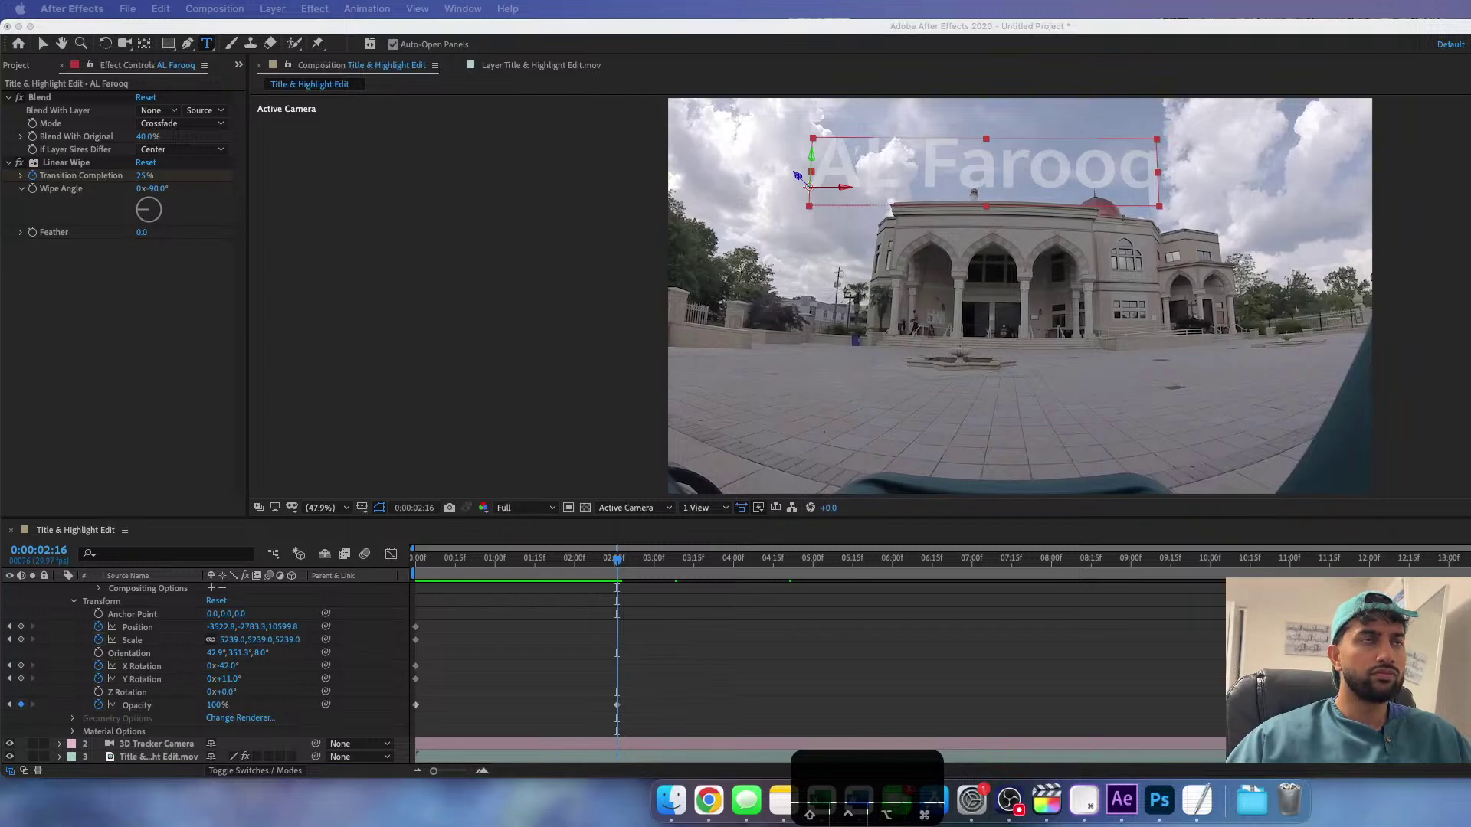
# - Auto-trace the AL Farooq title at the current frame using its Alpha channel, with the default tolerance and threshold
pyautogui.click(228, 9)
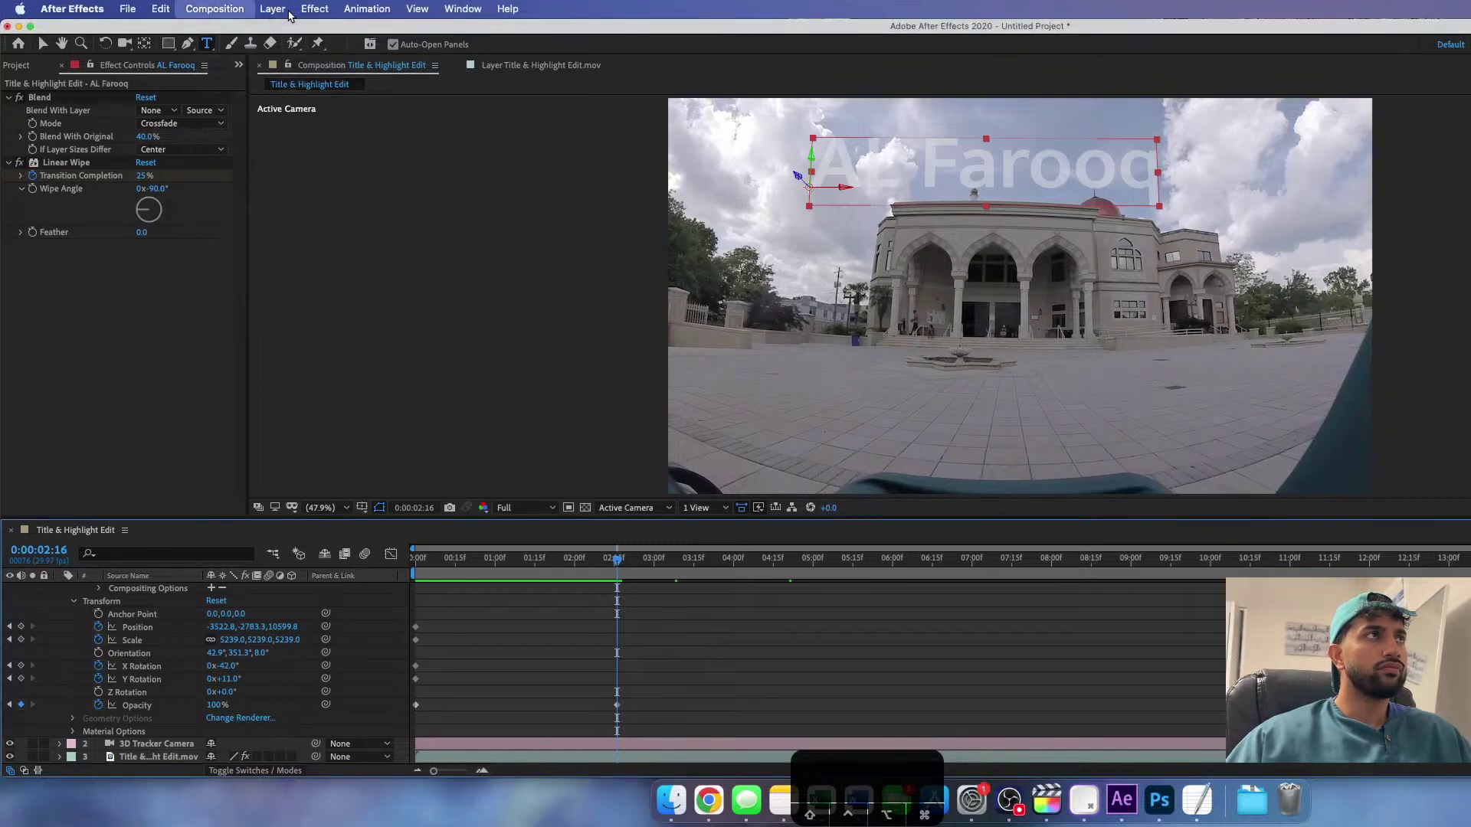
pyautogui.moveTo(272, 8)
pyautogui.click(285, 521)
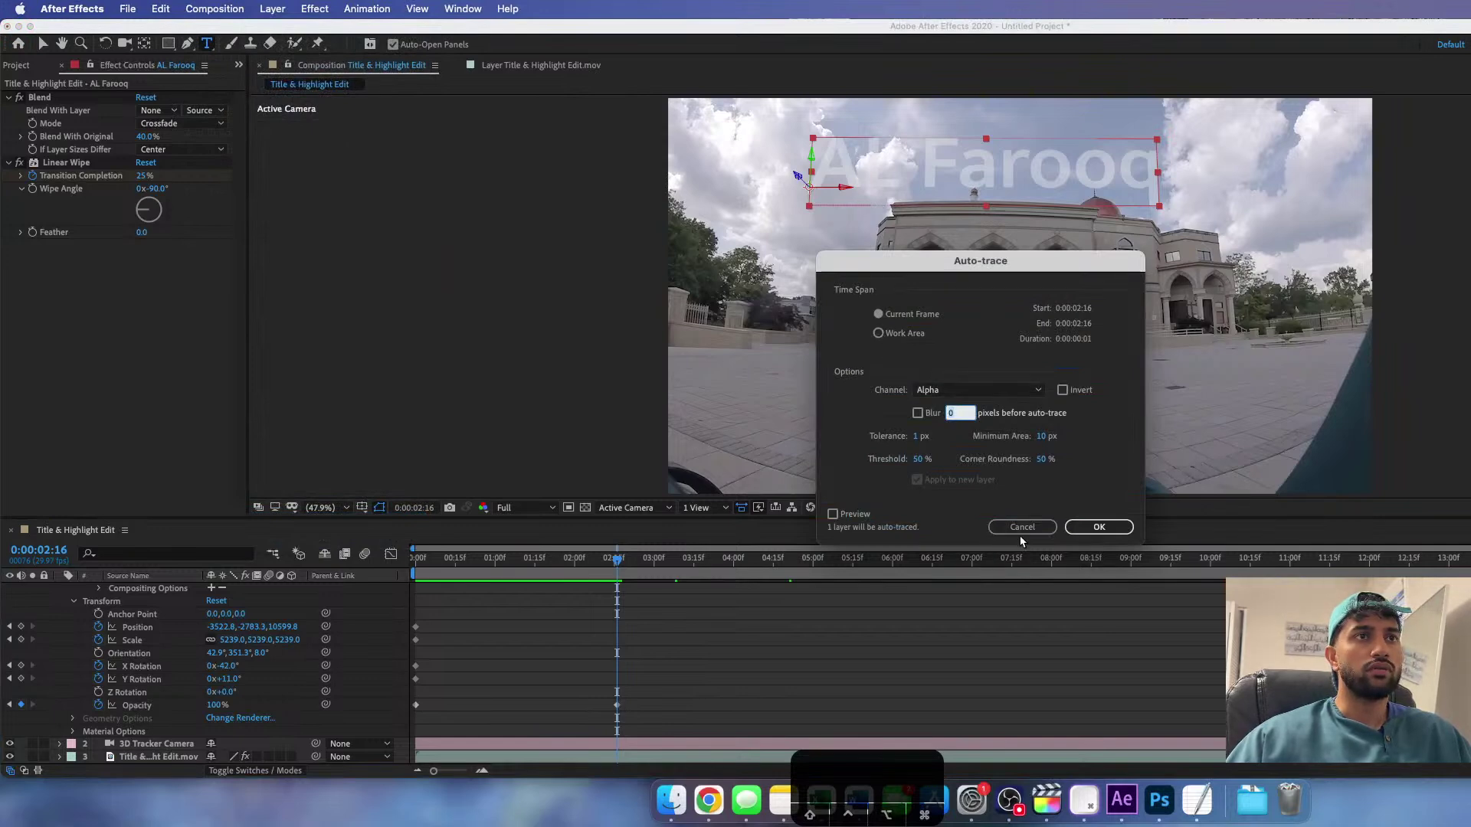
pyautogui.click(1095, 527)
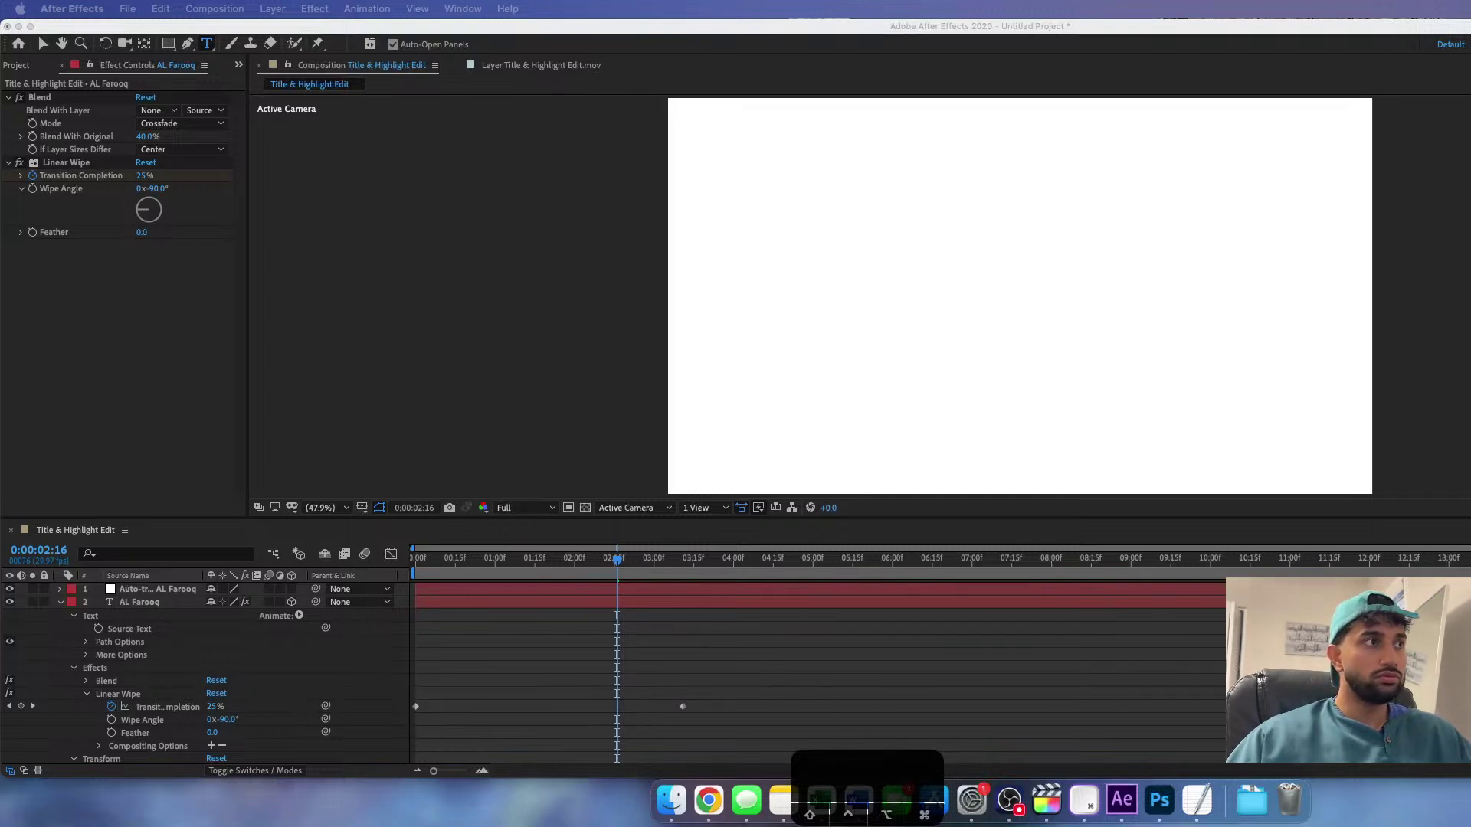
# - Toggle the visibility of the auto-traced layer to compare the frame with and without it, leaving it hidden
pyautogui.click(538, 610)
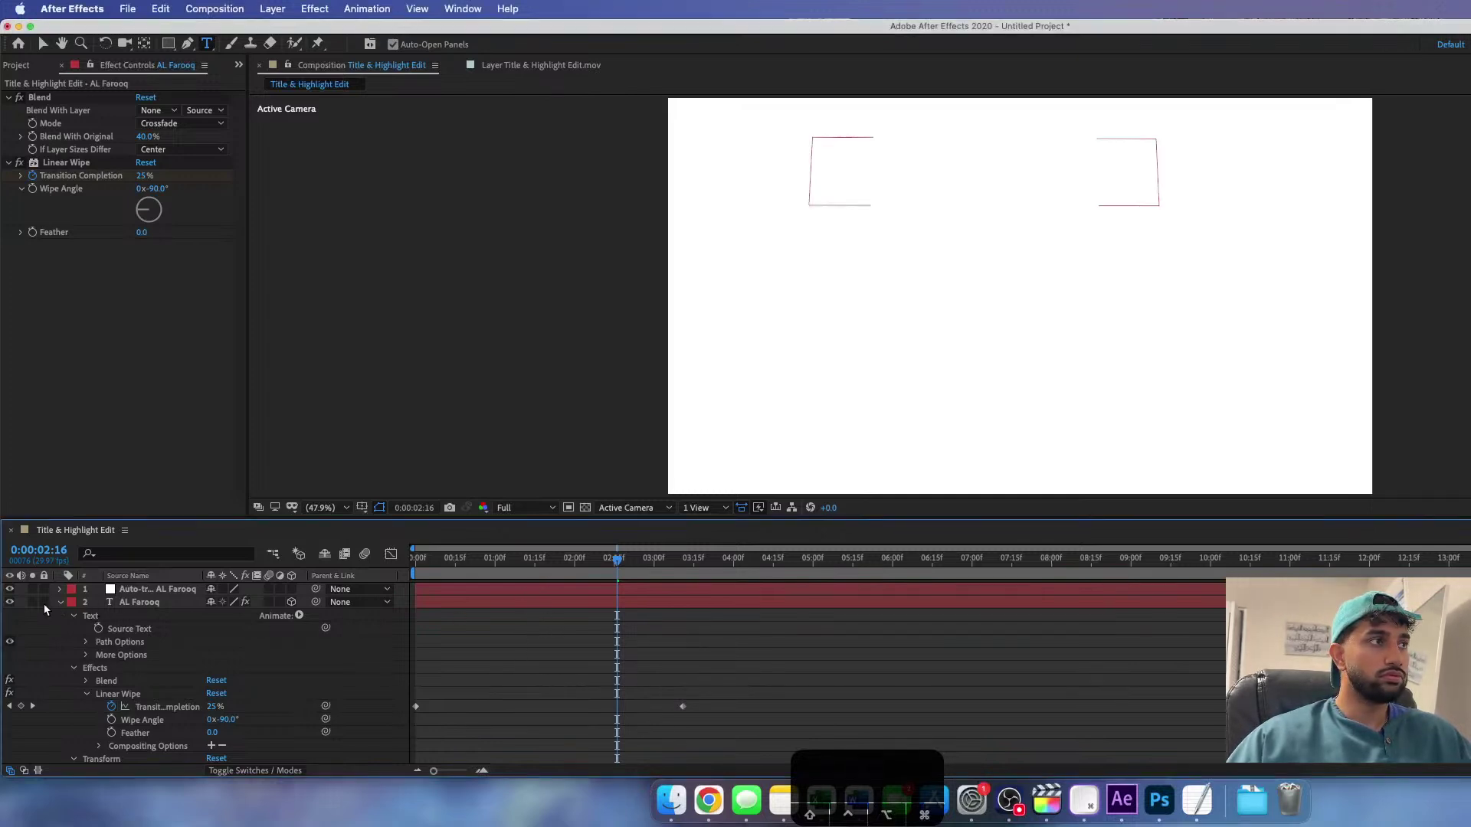
pyautogui.click(10, 603)
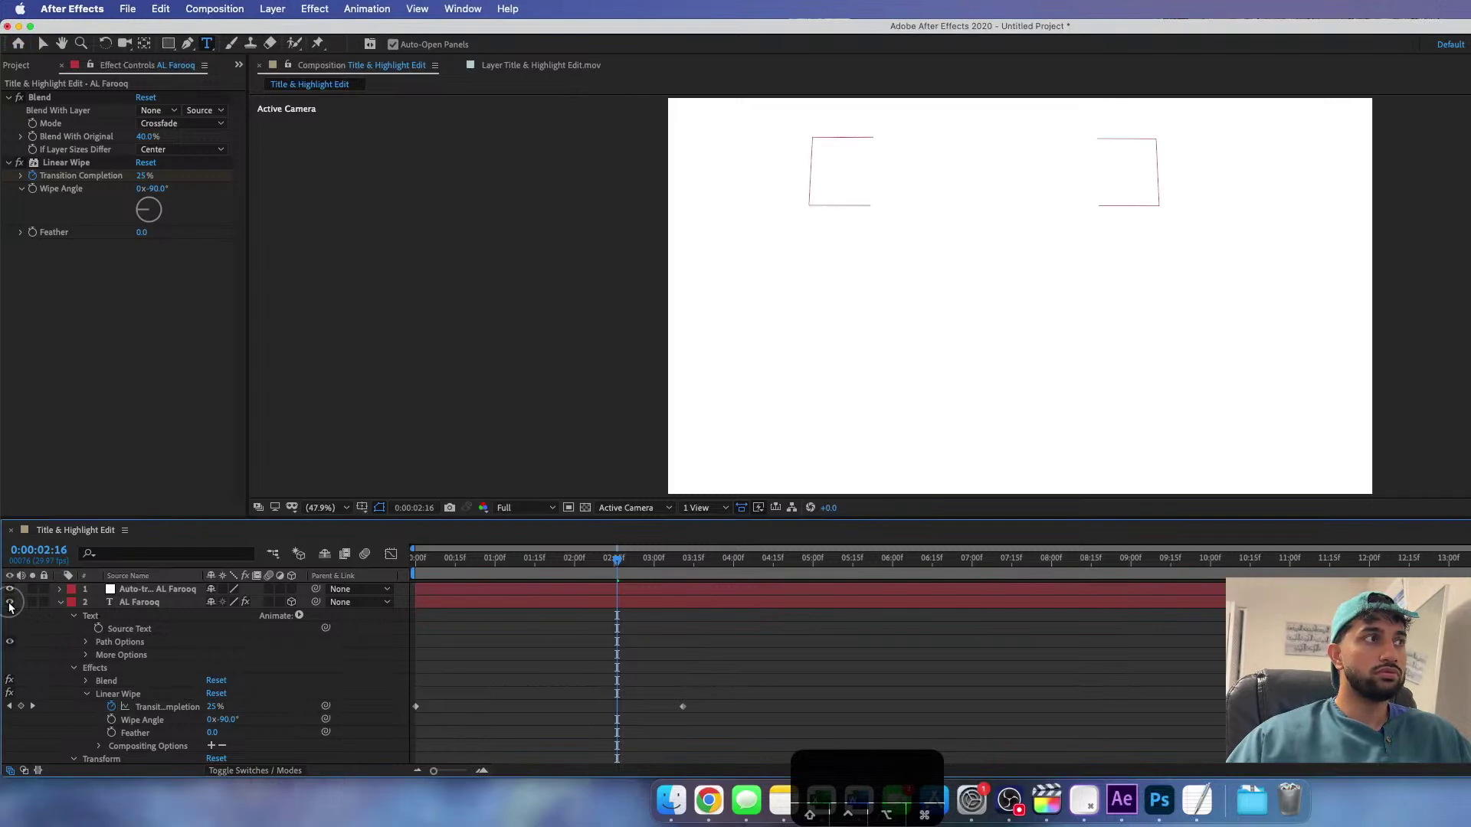
pyautogui.click(10, 590)
pyautogui.click(9, 590)
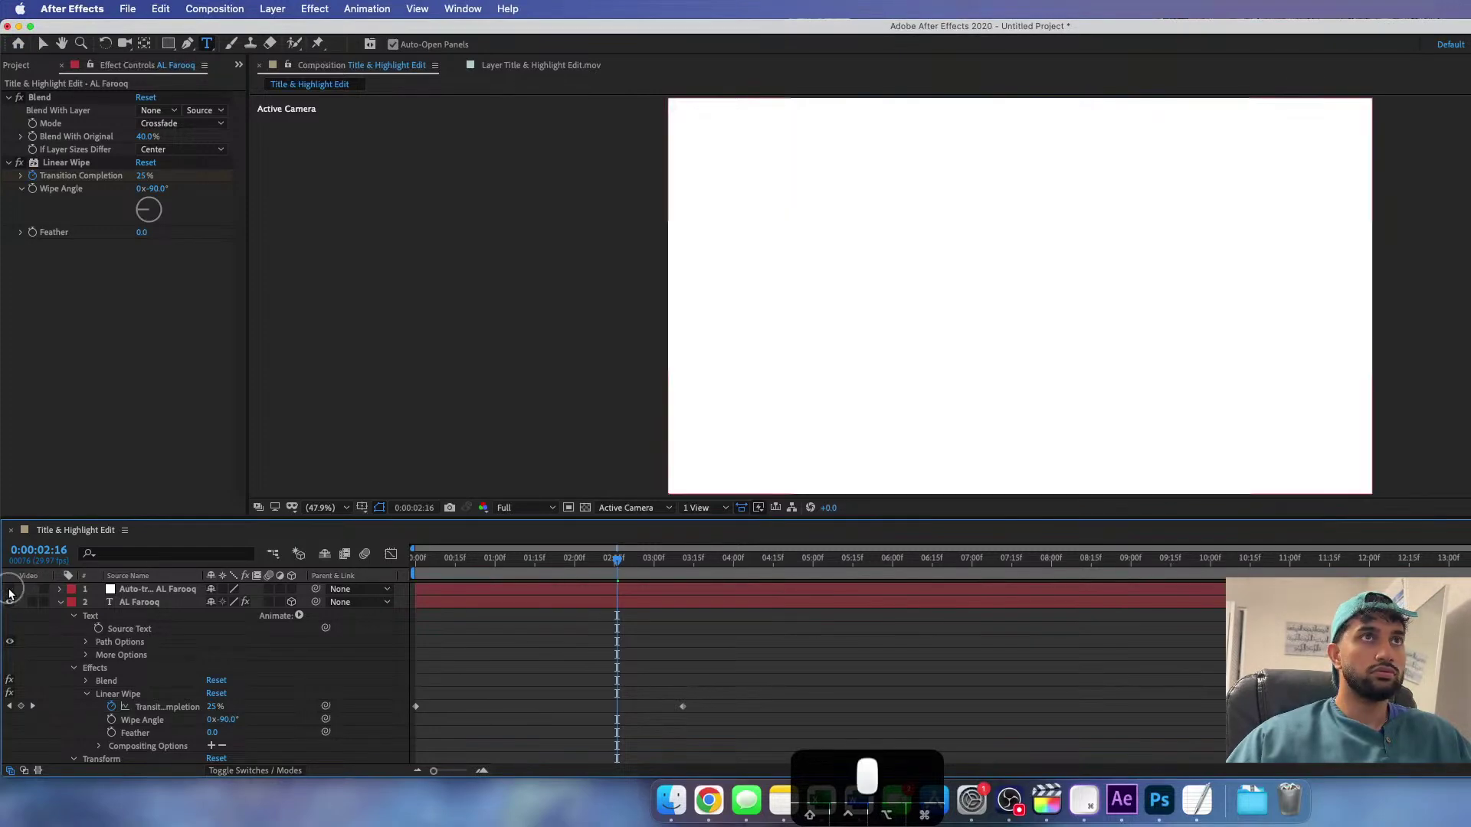
pyautogui.click(10, 590)
pyautogui.click(10, 590)
pyautogui.click(10, 590)
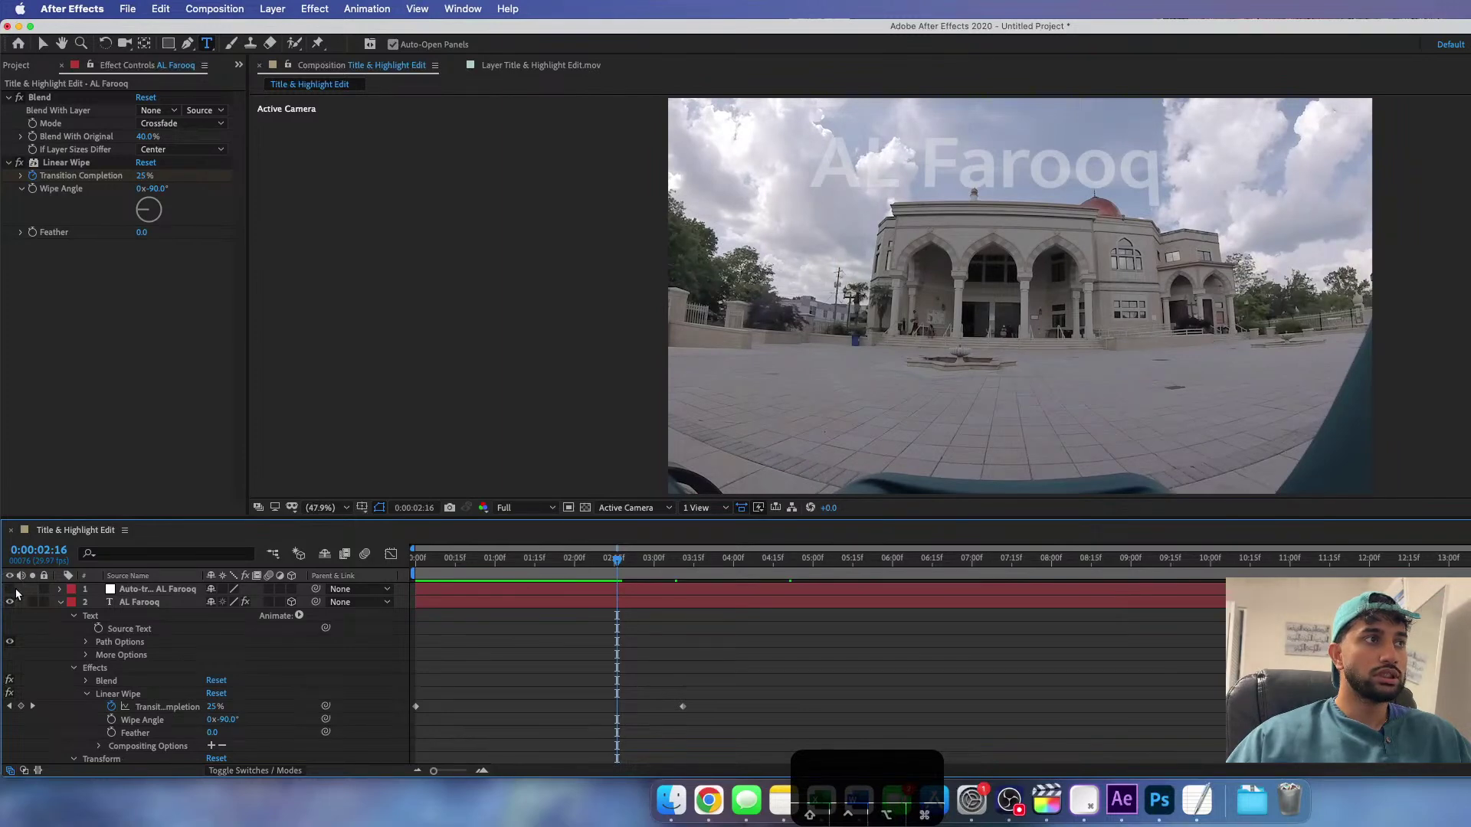
# - Delete the auto-traced layer and replay the title animation
pyautogui.click(452, 589)
pyautogui.press('BackSpace')
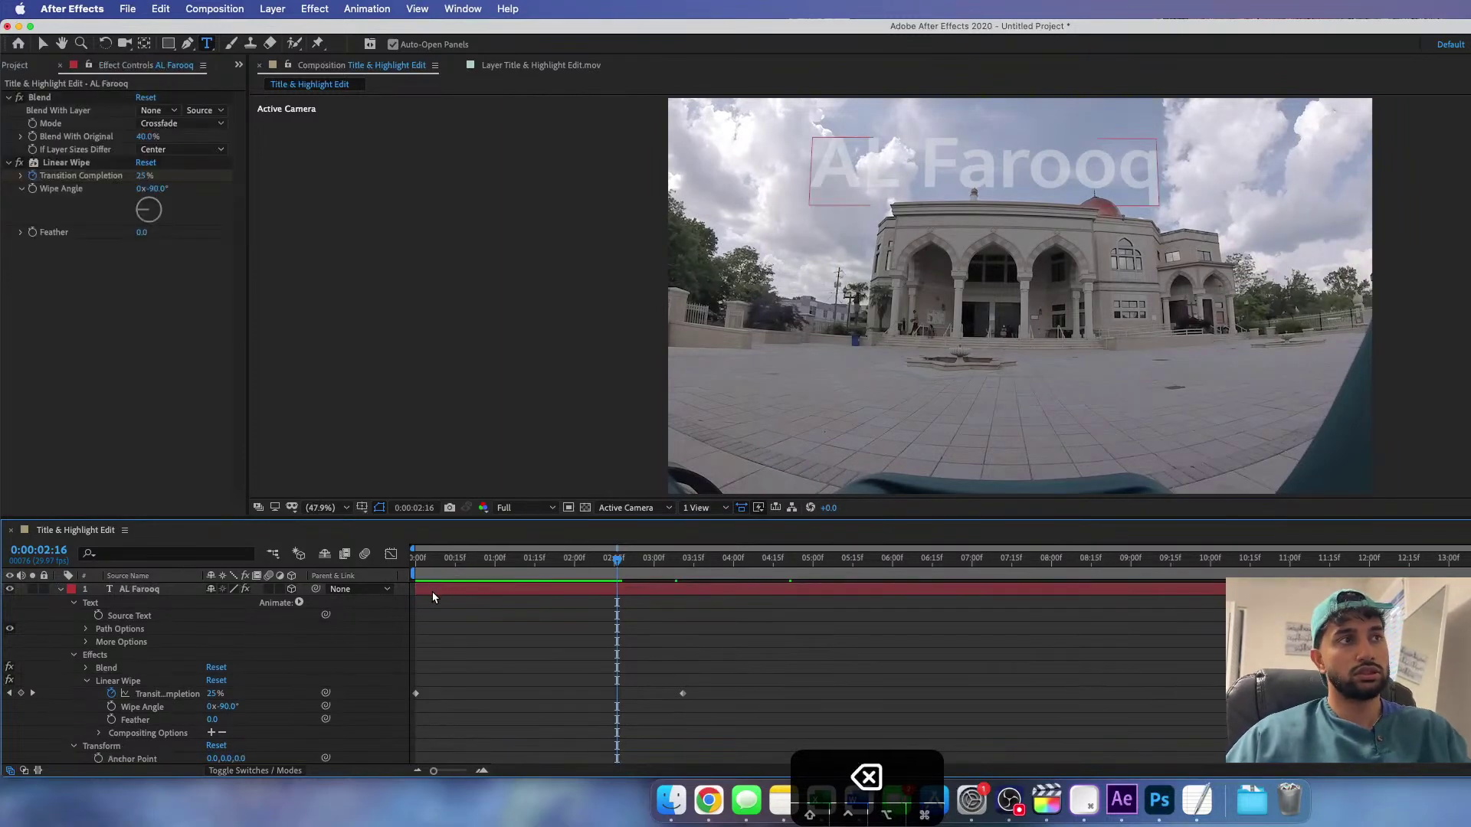
pyautogui.press('space')
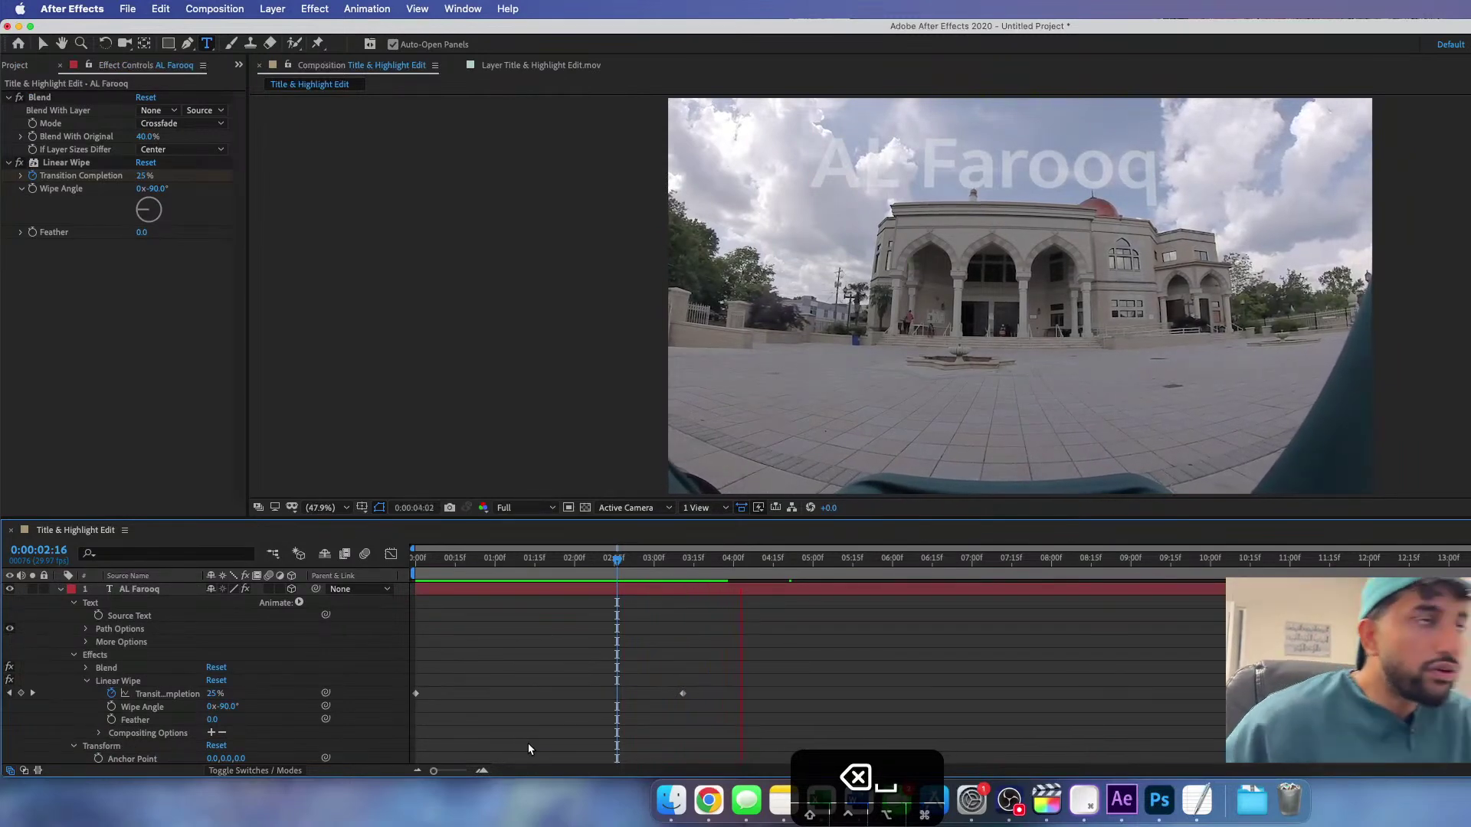
pyautogui.press('space')
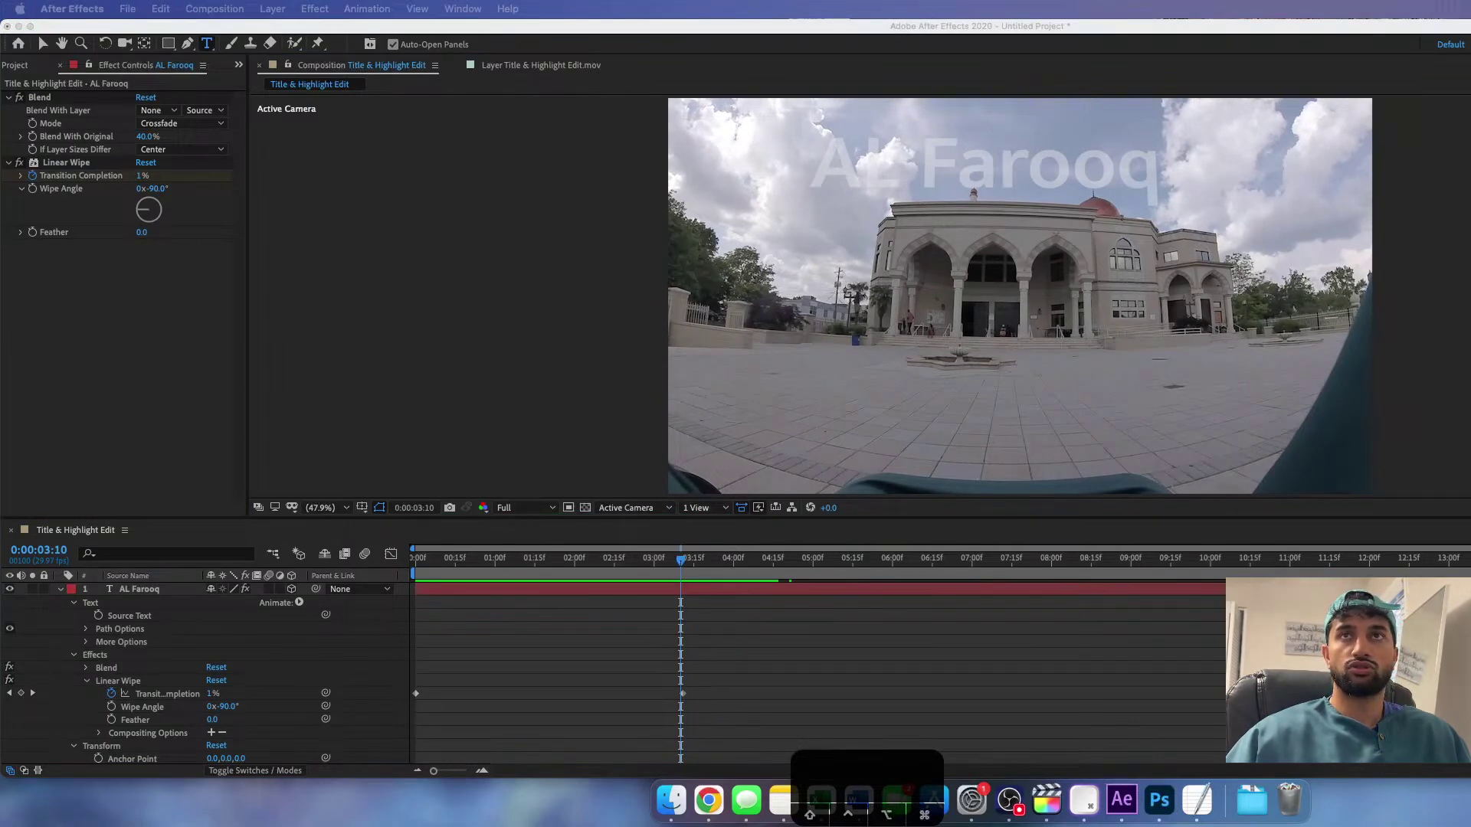
# - Find the Fractal Noise effect and apply it to the AL Farooq text layer
pyautogui.click(860, 306)
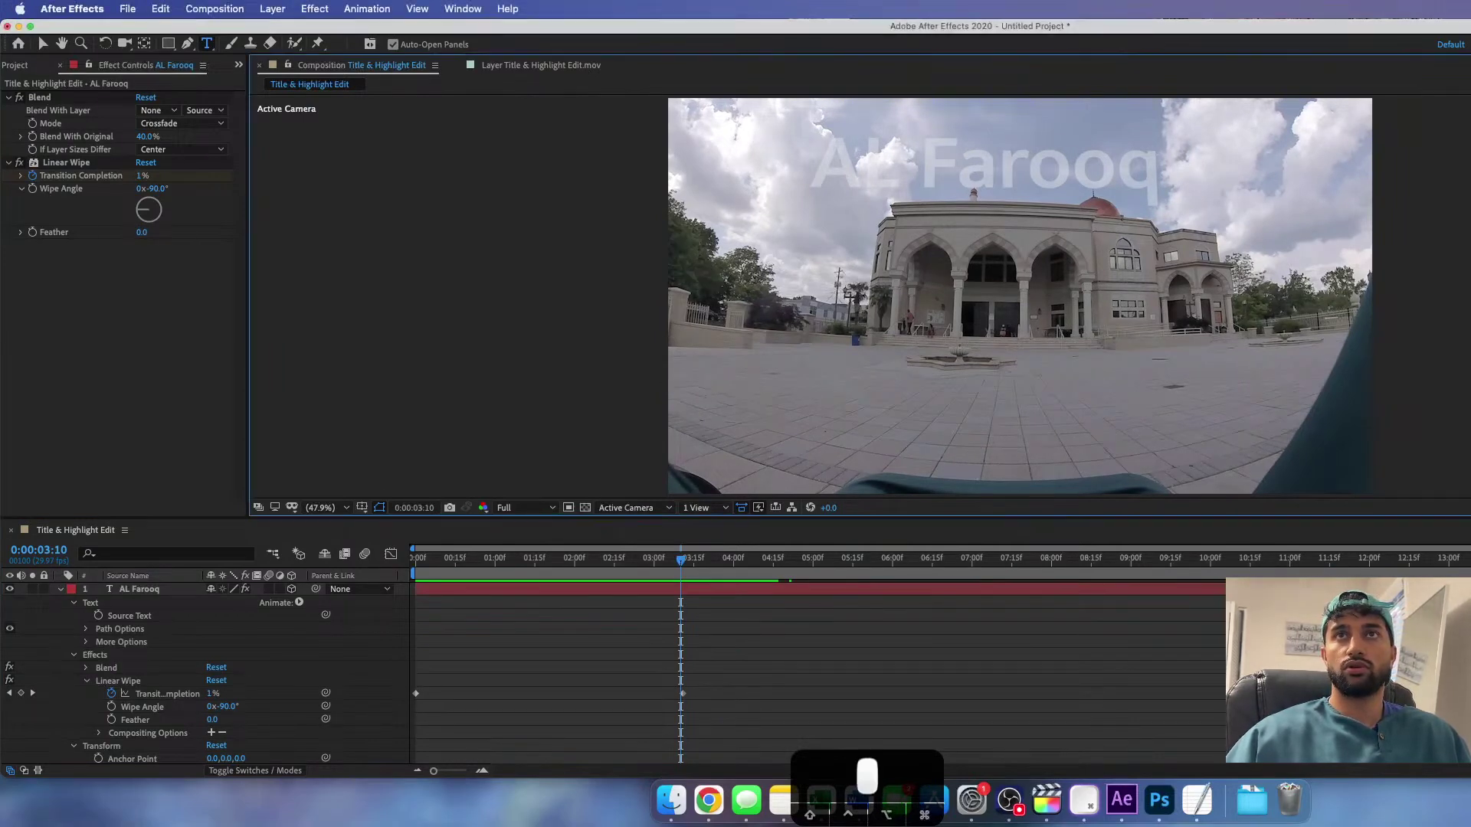
pyautogui.press('f')
pyautogui.press('r')
pyautogui.press('a')
pyautogui.press('c')
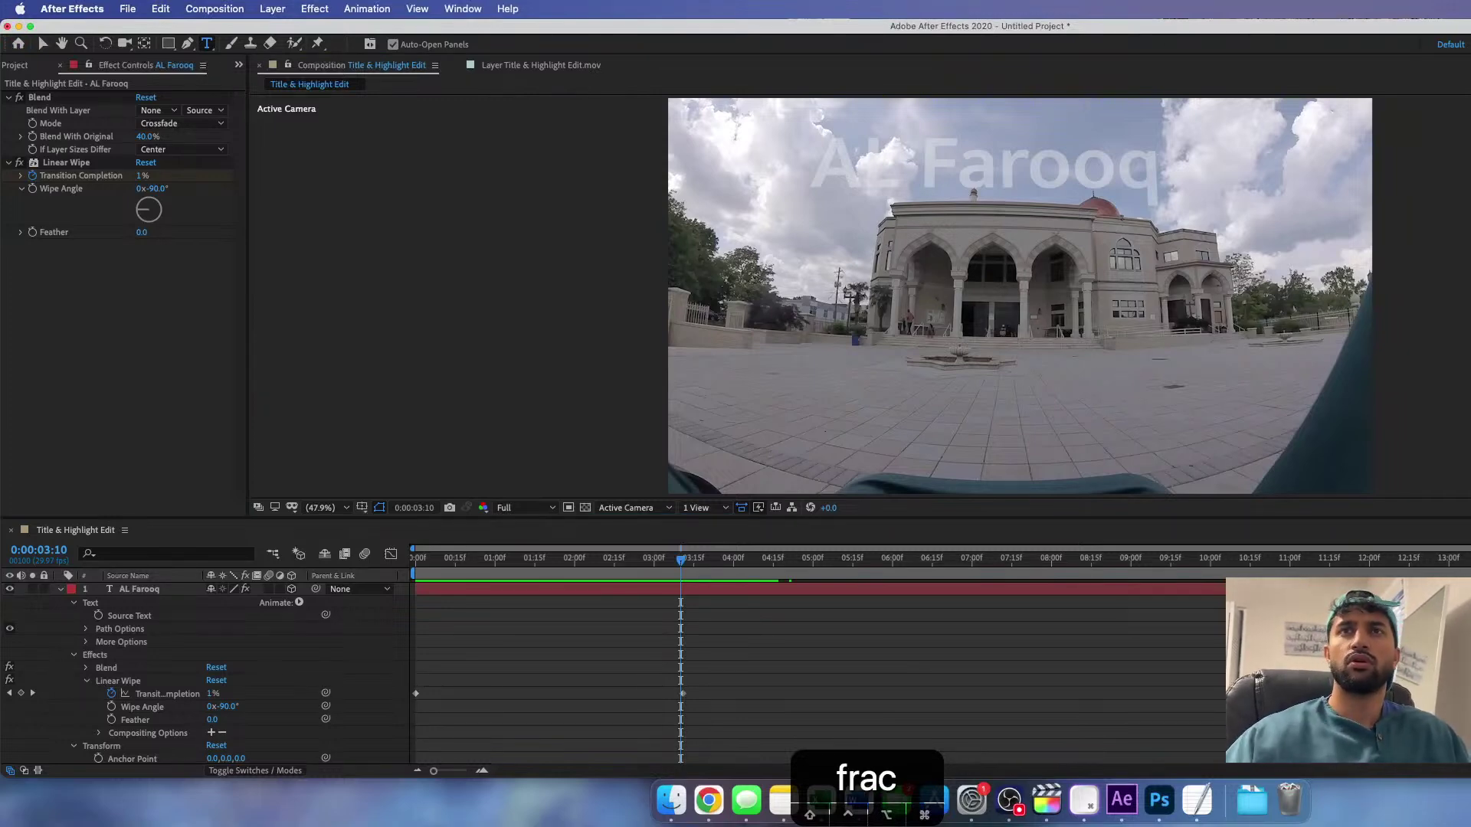
pyautogui.press('Return')
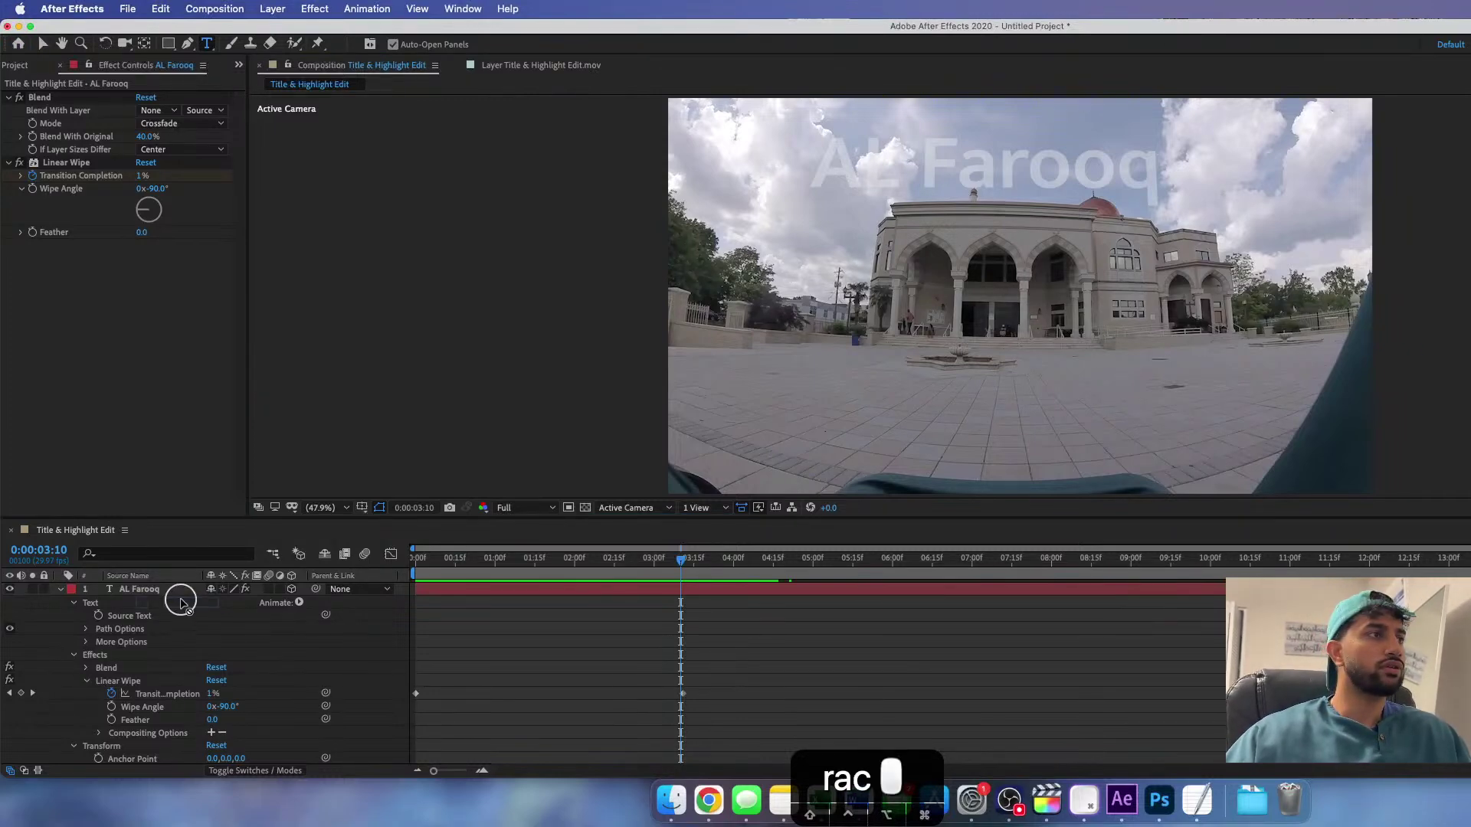
pyautogui.press('v')
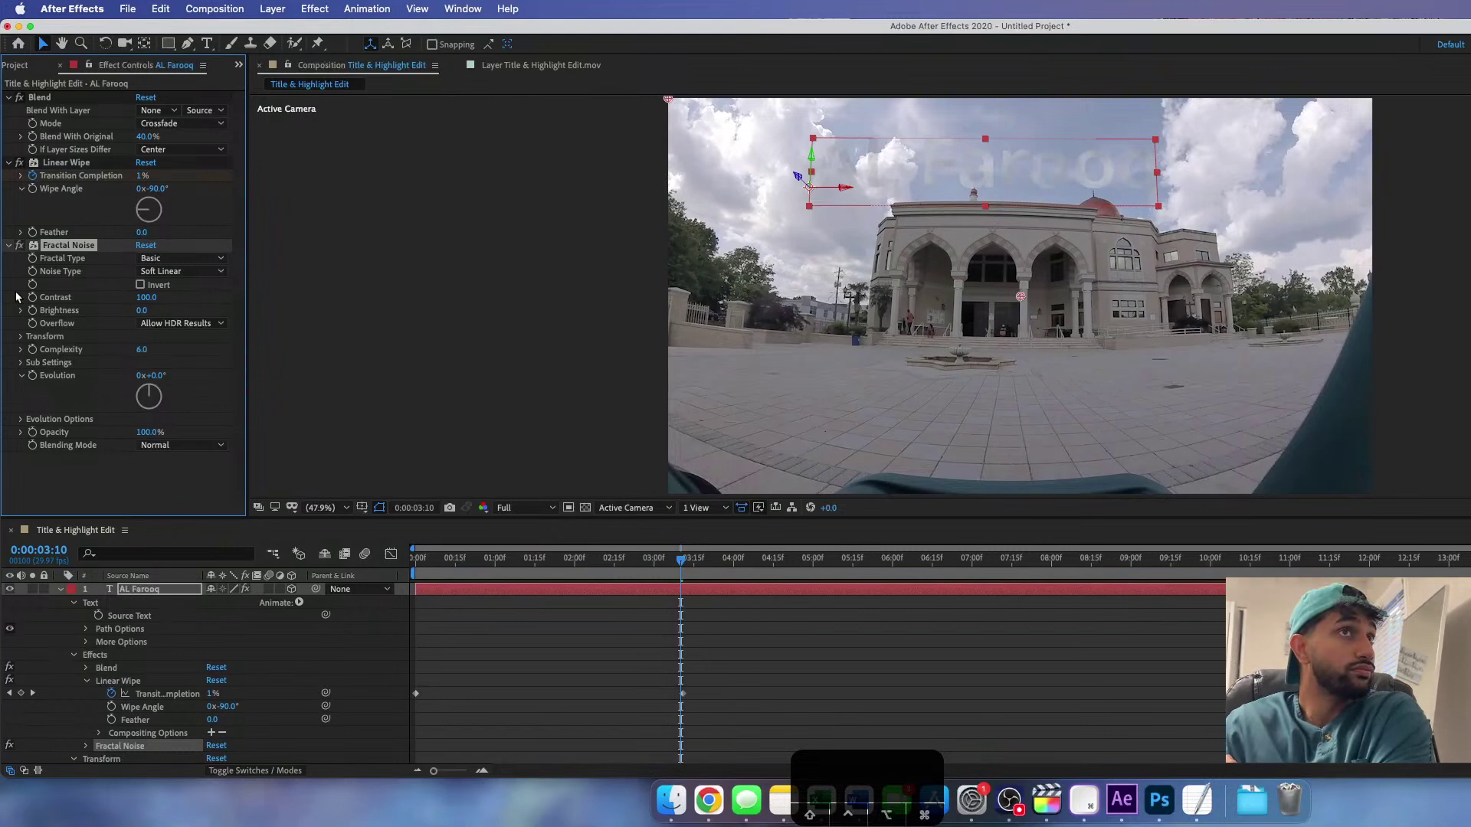
# - Remove the Blend effect from the AL Farooq title and set its Fractal Noise to the Cloudy fractal type with Spline noise
pyautogui.click(61, 100)
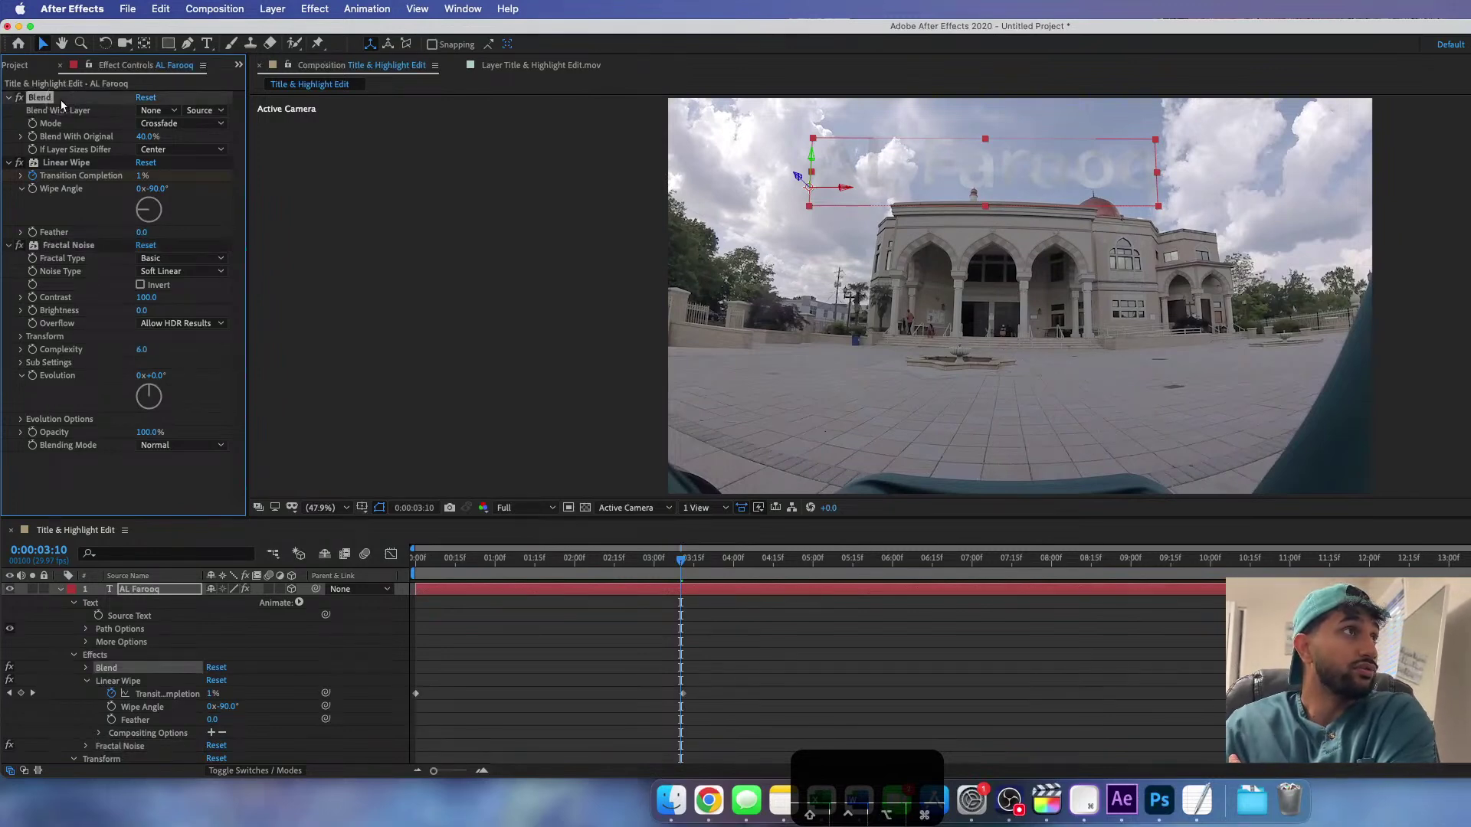
pyautogui.press('BackSpace')
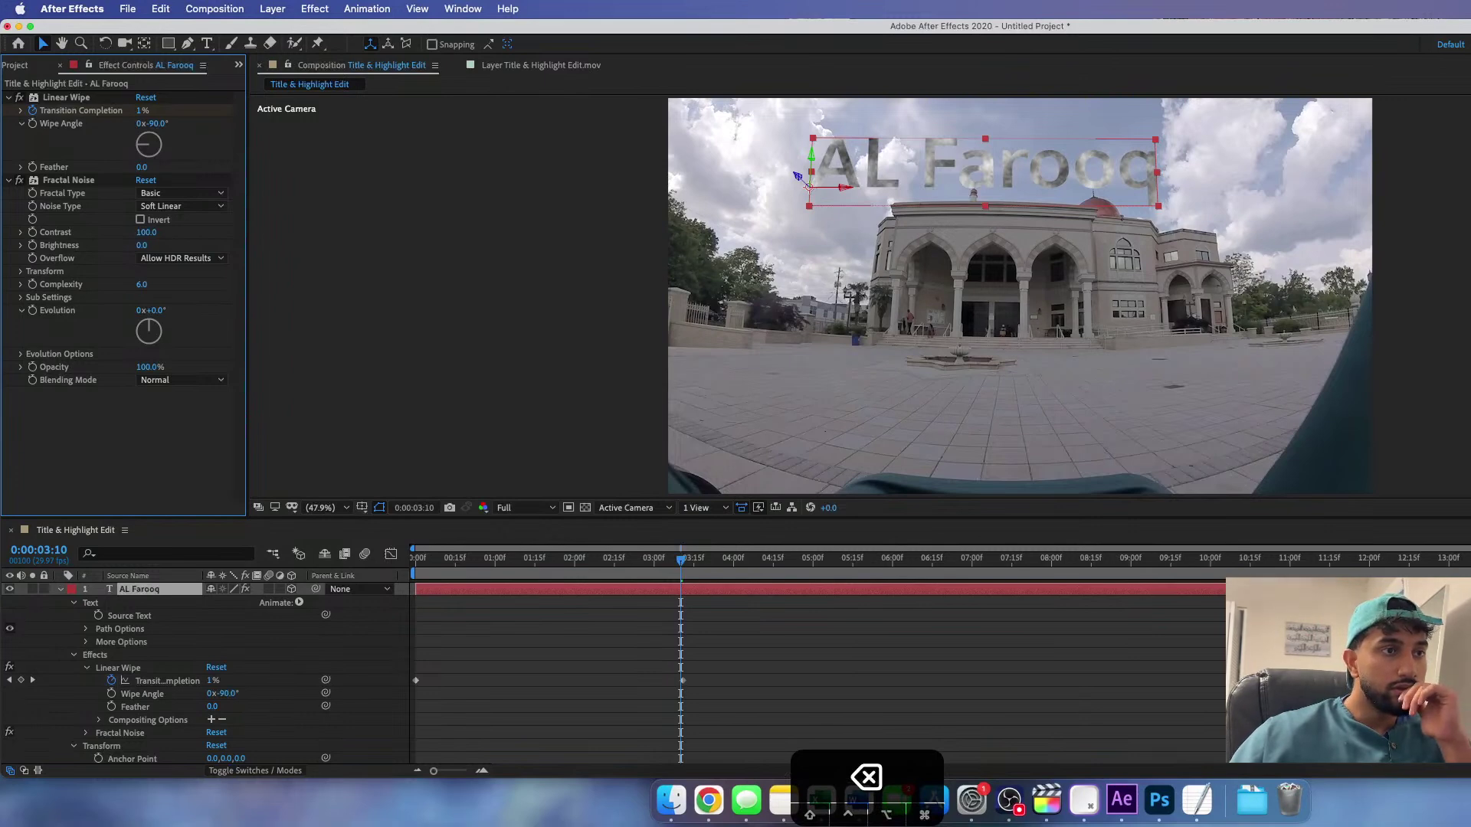
pyautogui.click(207, 194)
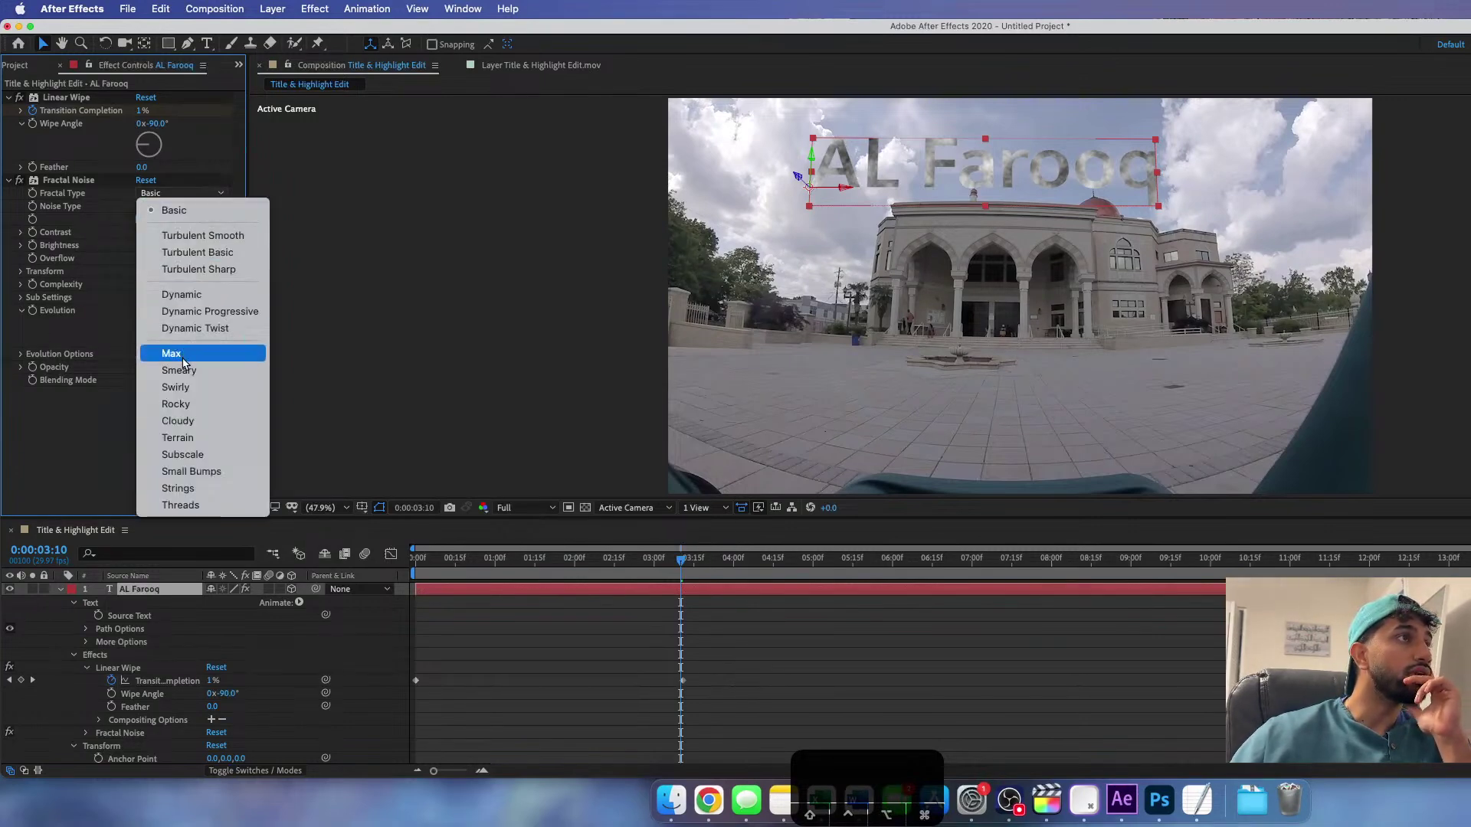
pyautogui.click(186, 421)
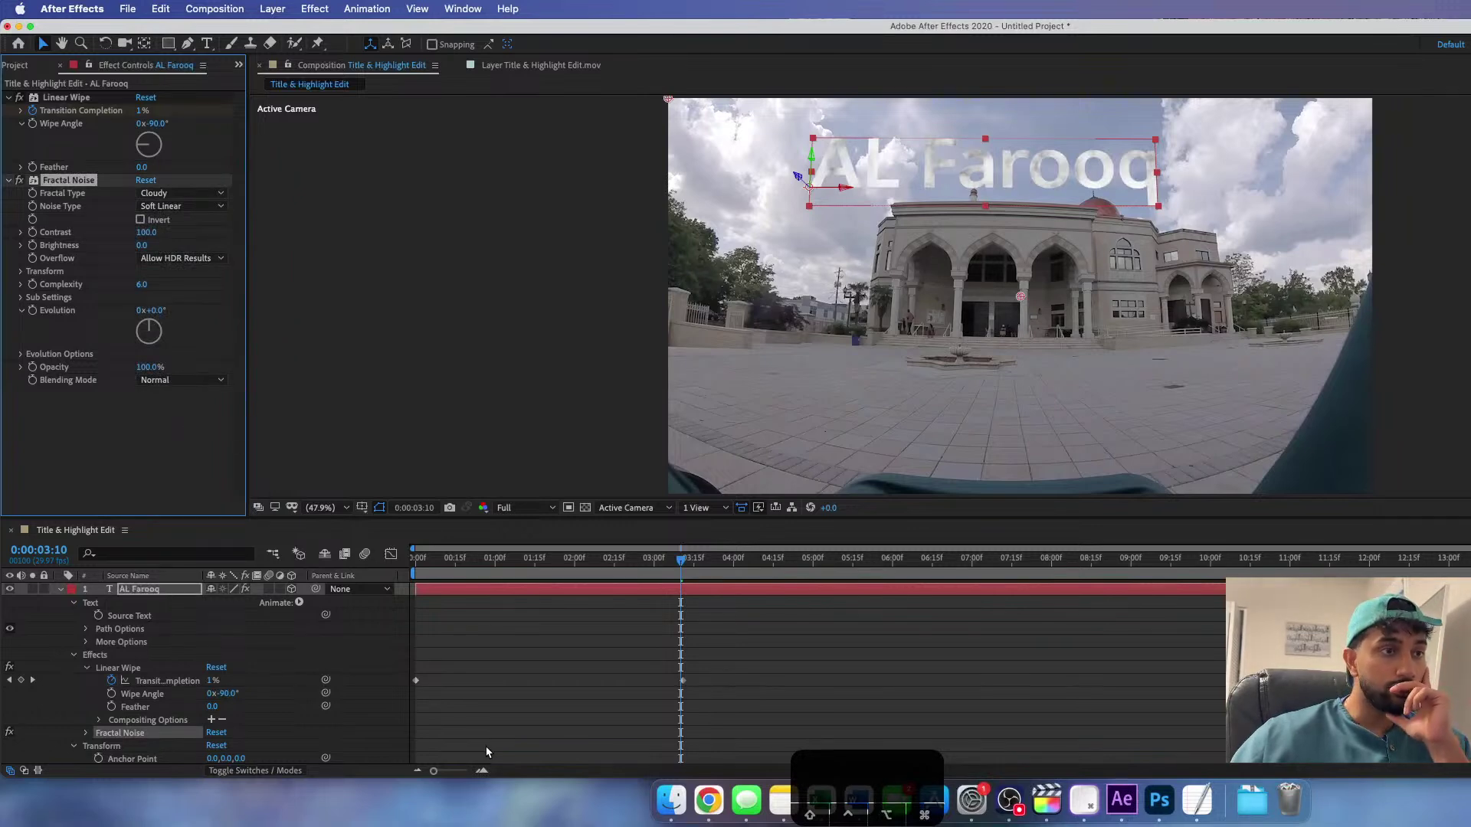
pyautogui.click(219, 211)
pyautogui.click(191, 206)
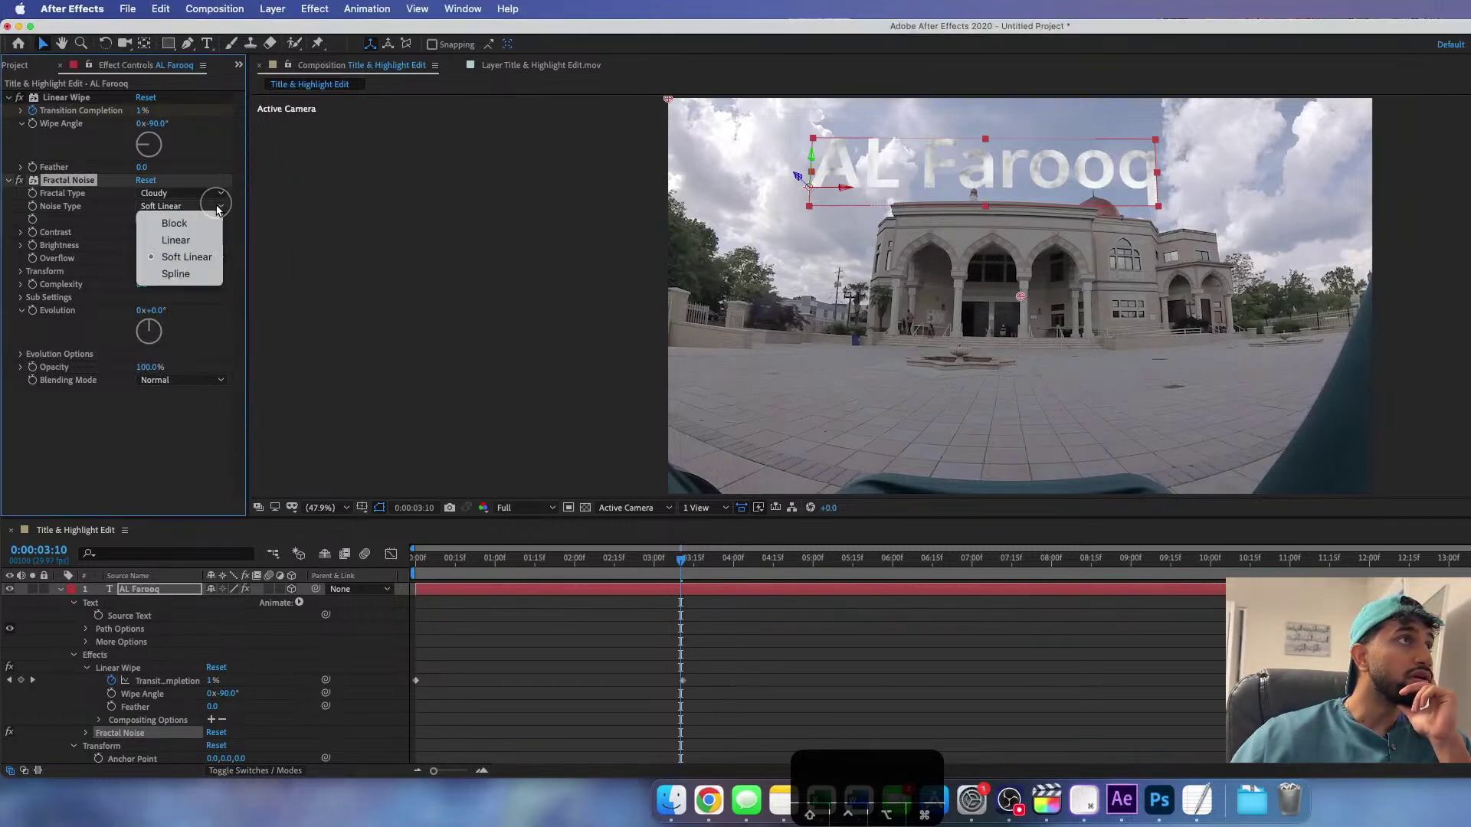
pyautogui.click(184, 275)
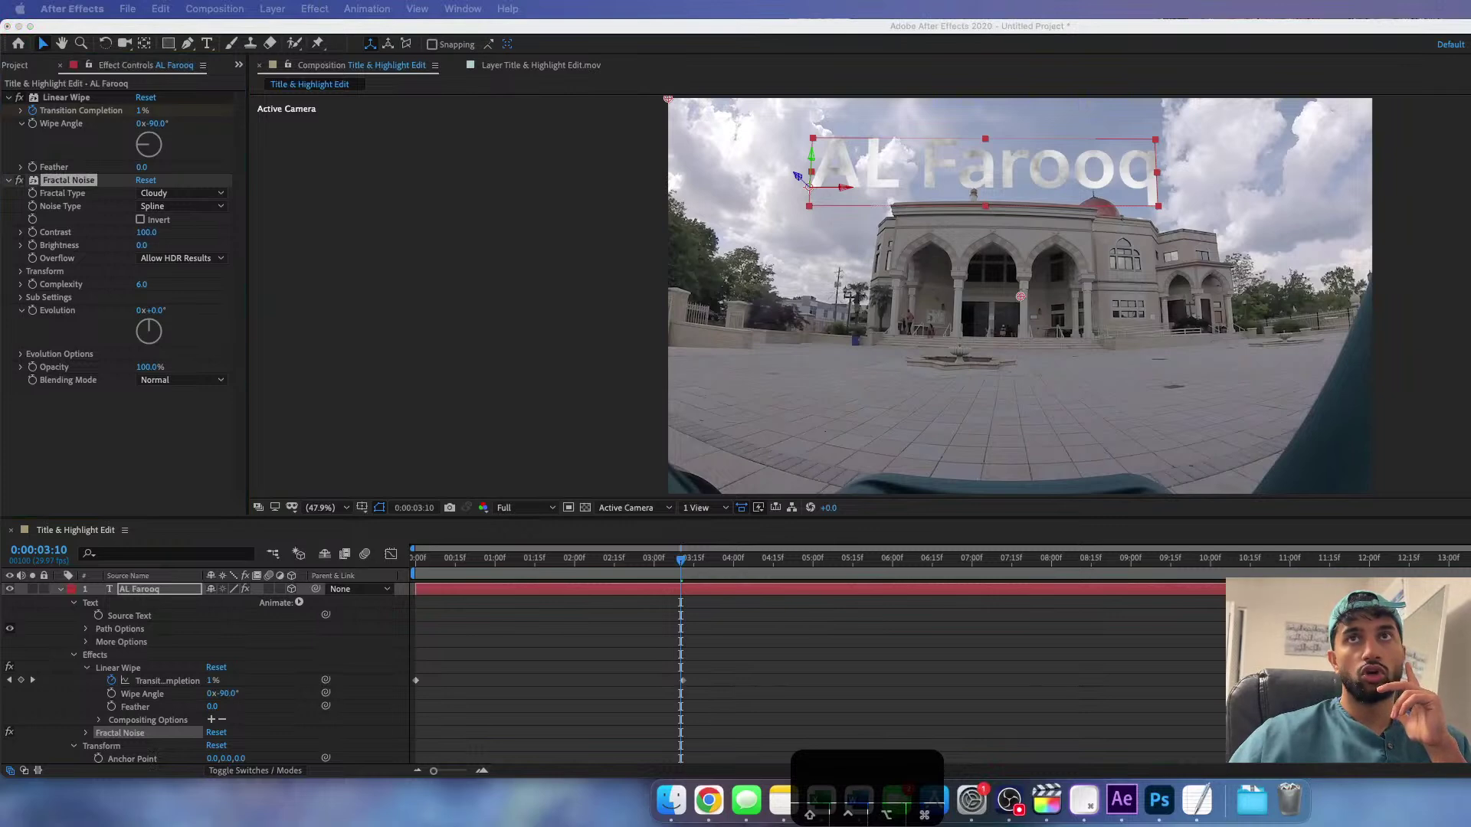
# - Find the Turbulent Displace effect, apply it to the AL Farooq layer and set its displacement to Turbulent Smoother
pyautogui.click(1098, 542)
pyautogui.write('turb')
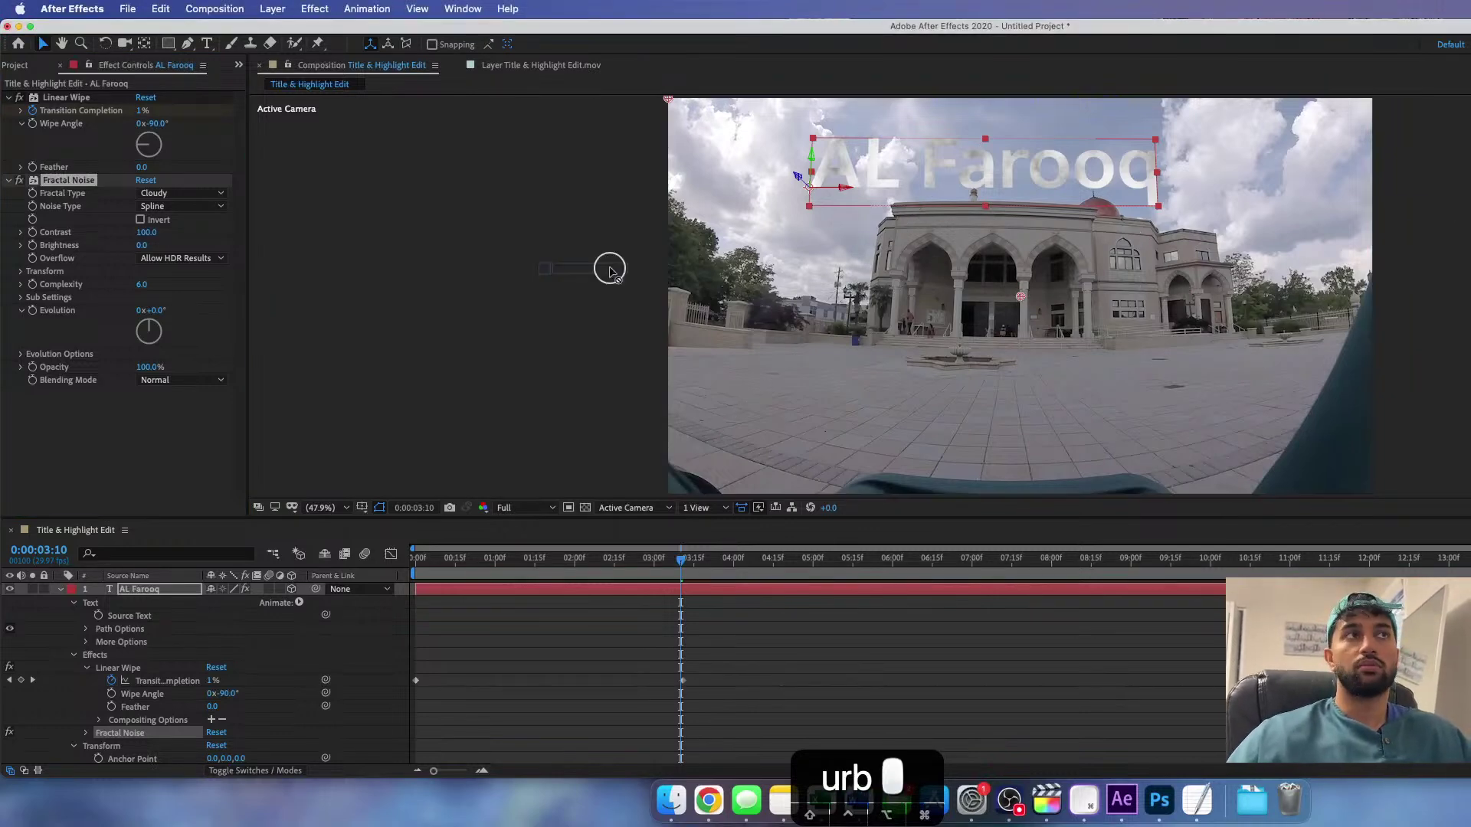
pyautogui.click(450, 592)
pyautogui.moveTo(450, 592); pyautogui.dragTo(448, 590)
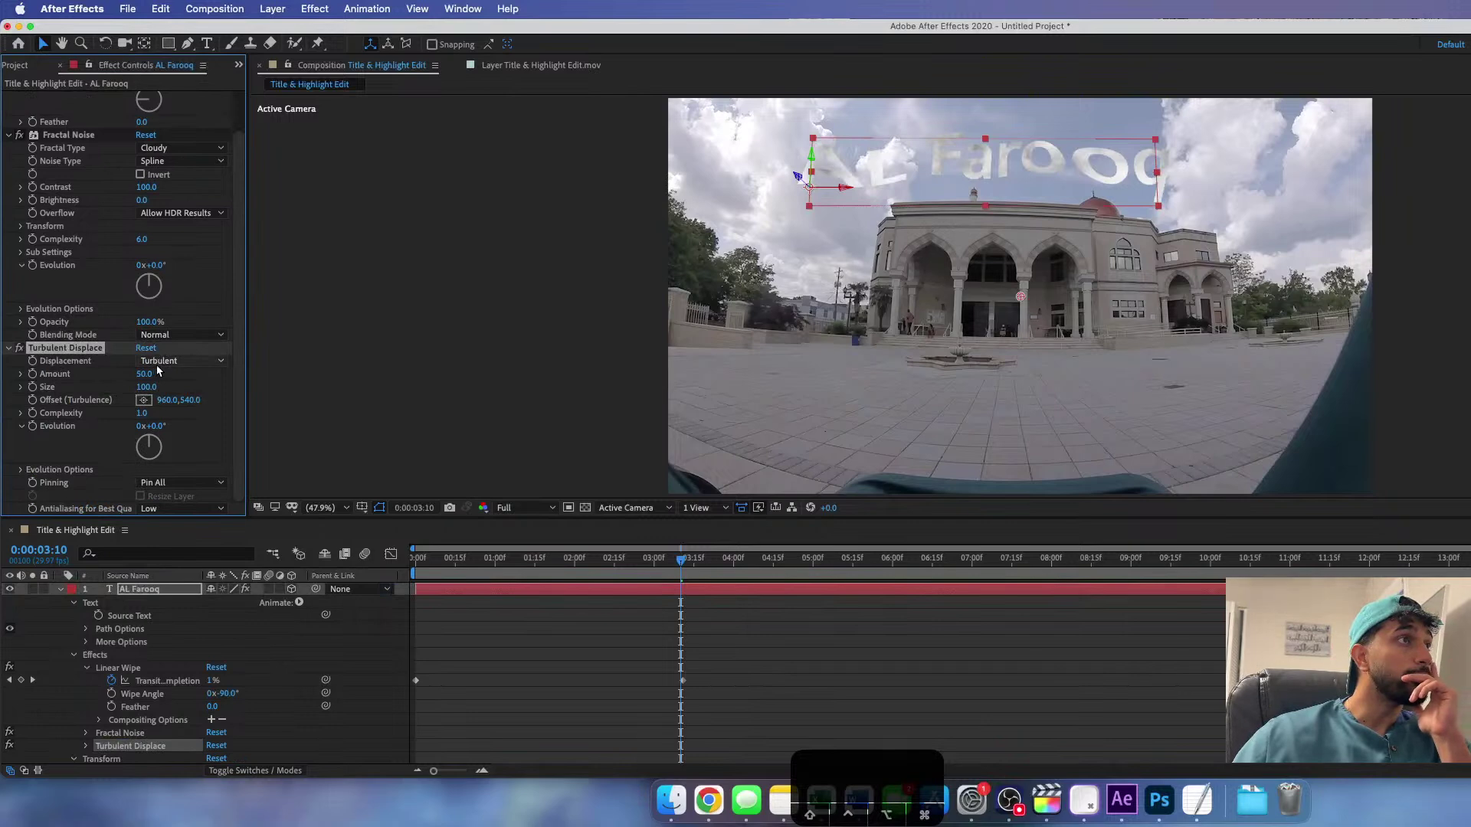
pyautogui.click(186, 362)
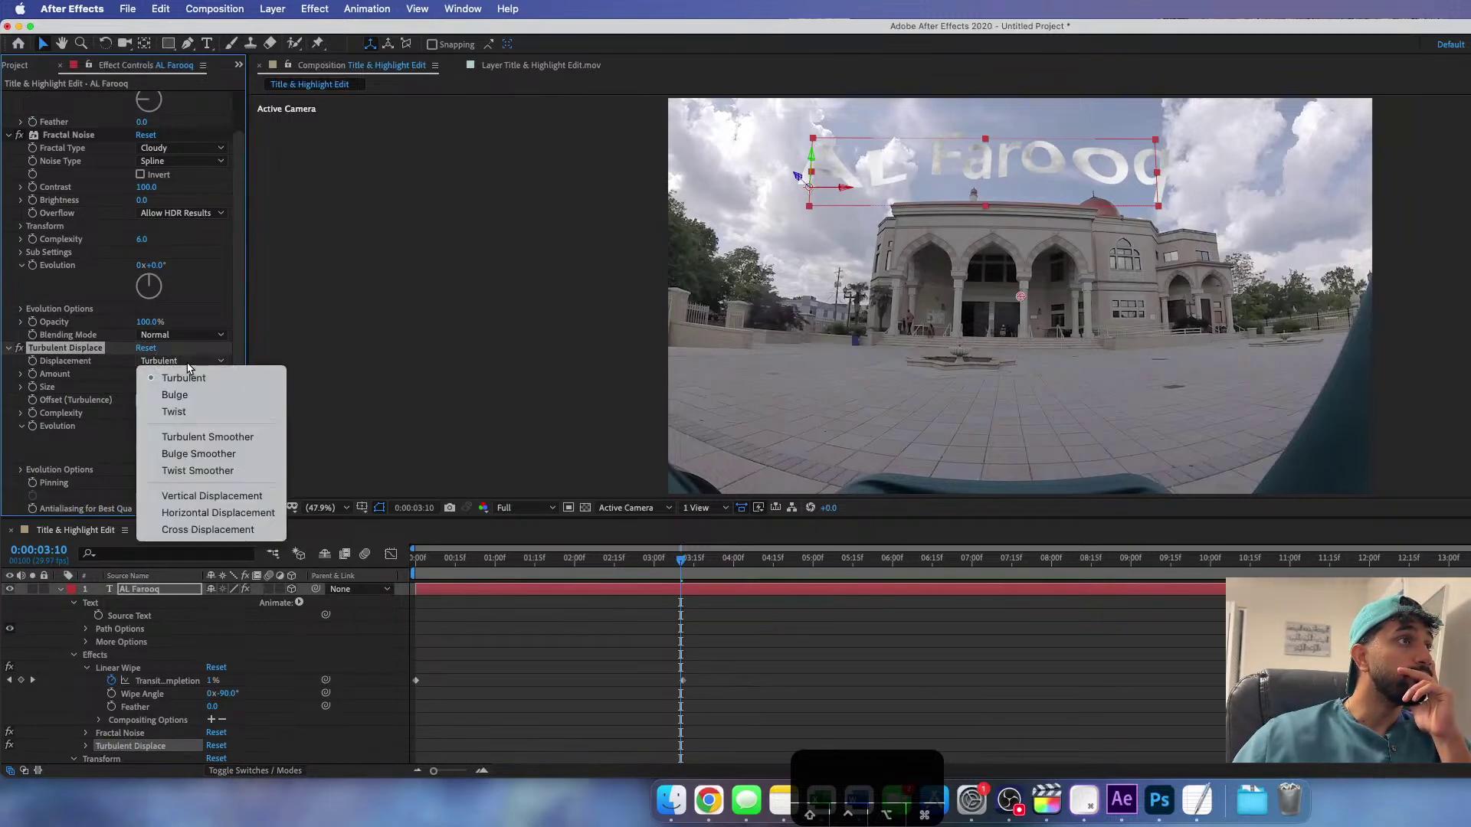
pyautogui.click(197, 437)
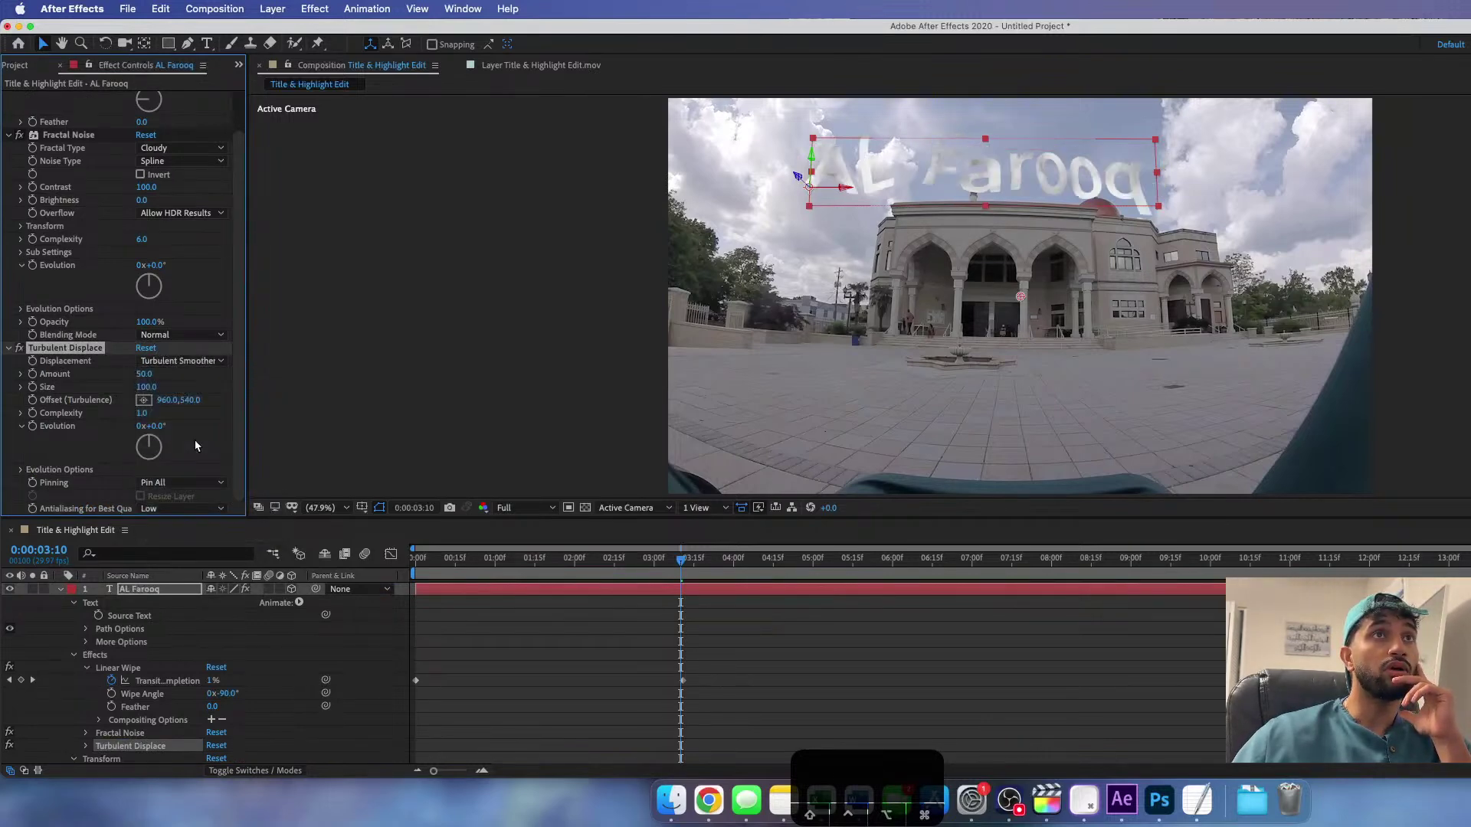
# - Set the Turbulent Displace amount to 14 and its size to 113
pyautogui.moveTo(144, 374)
pyautogui.mouseDown()
pyautogui.moveTo(102, 376)
pyautogui.moveTo(164, 374)
pyautogui.moveTo(88, 380)
pyautogui.moveTo(122, 382)
pyautogui.mouseUp()
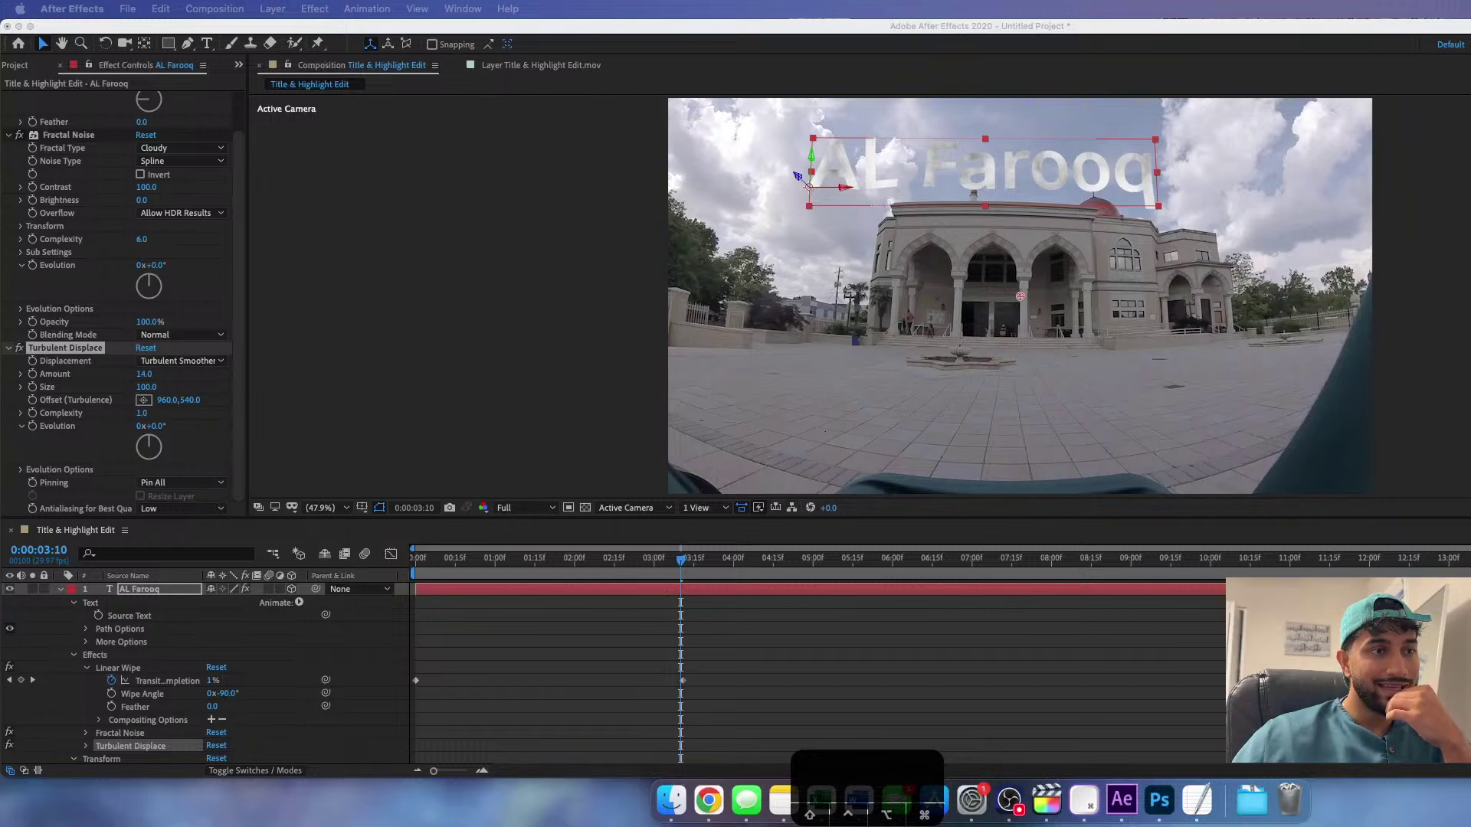
pyautogui.click(144, 387)
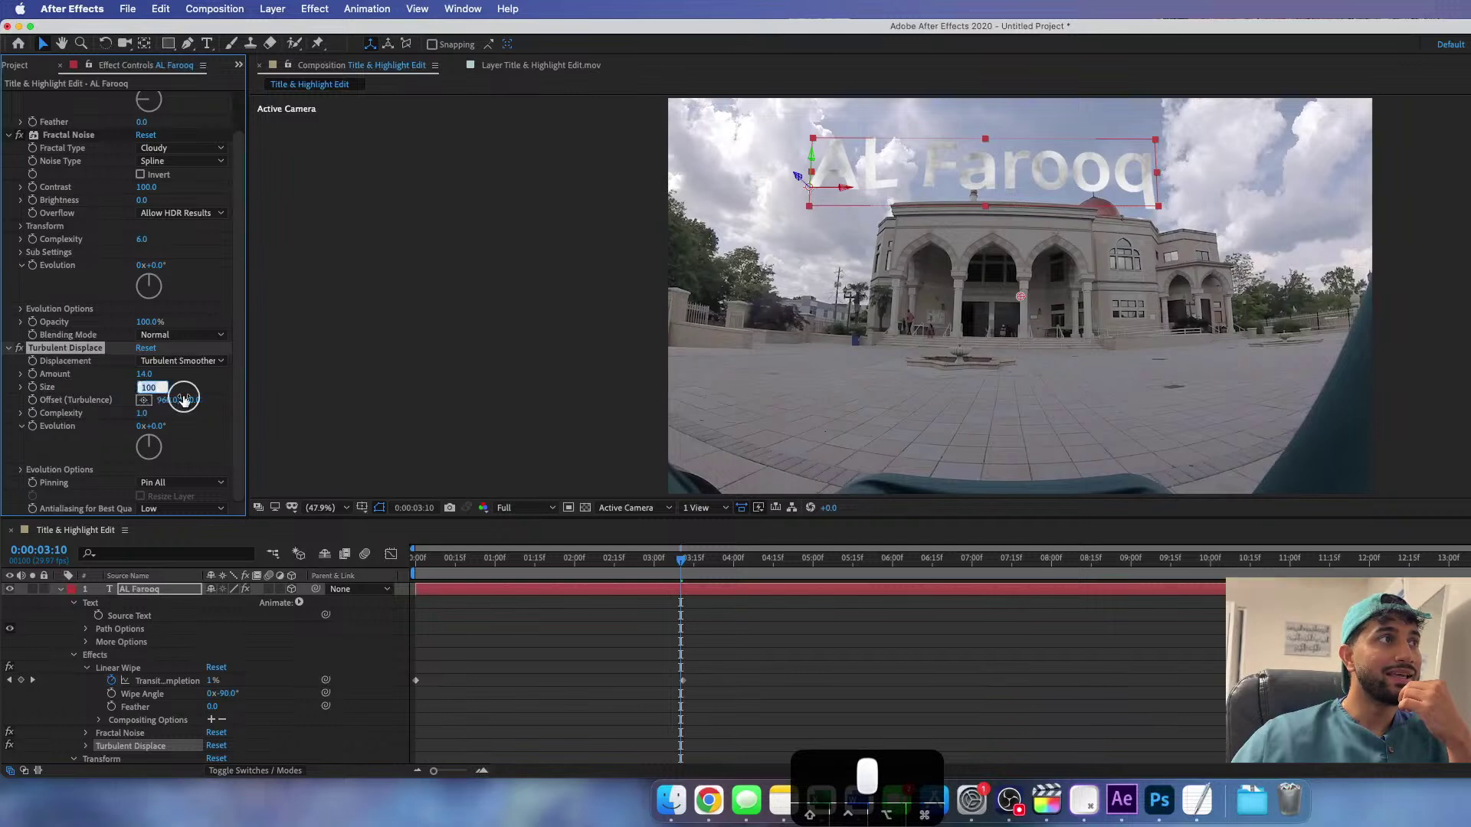
pyautogui.press('Return')
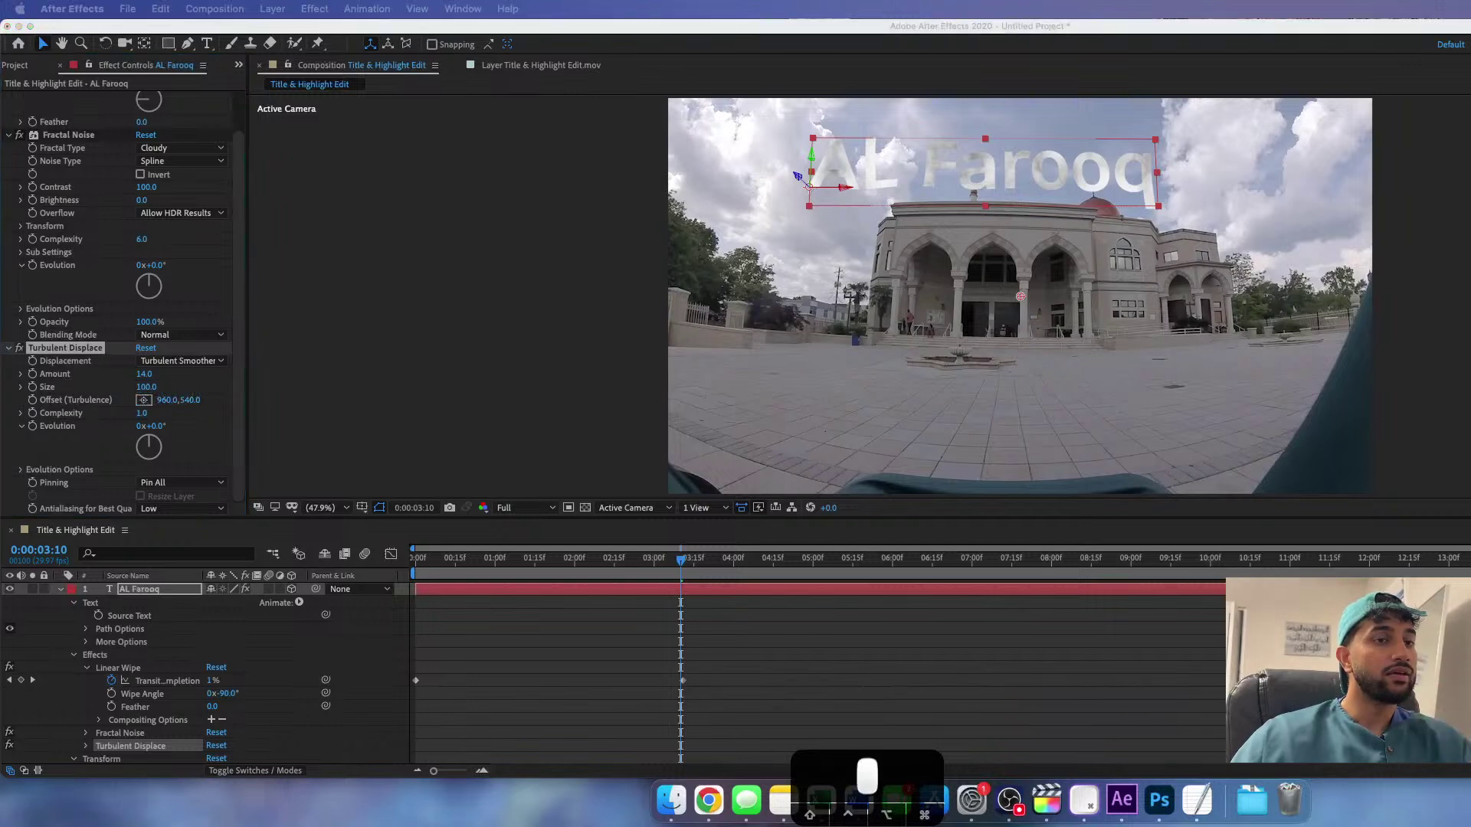
pyautogui.moveTo(147, 387); pyautogui.dragTo(88, 406)
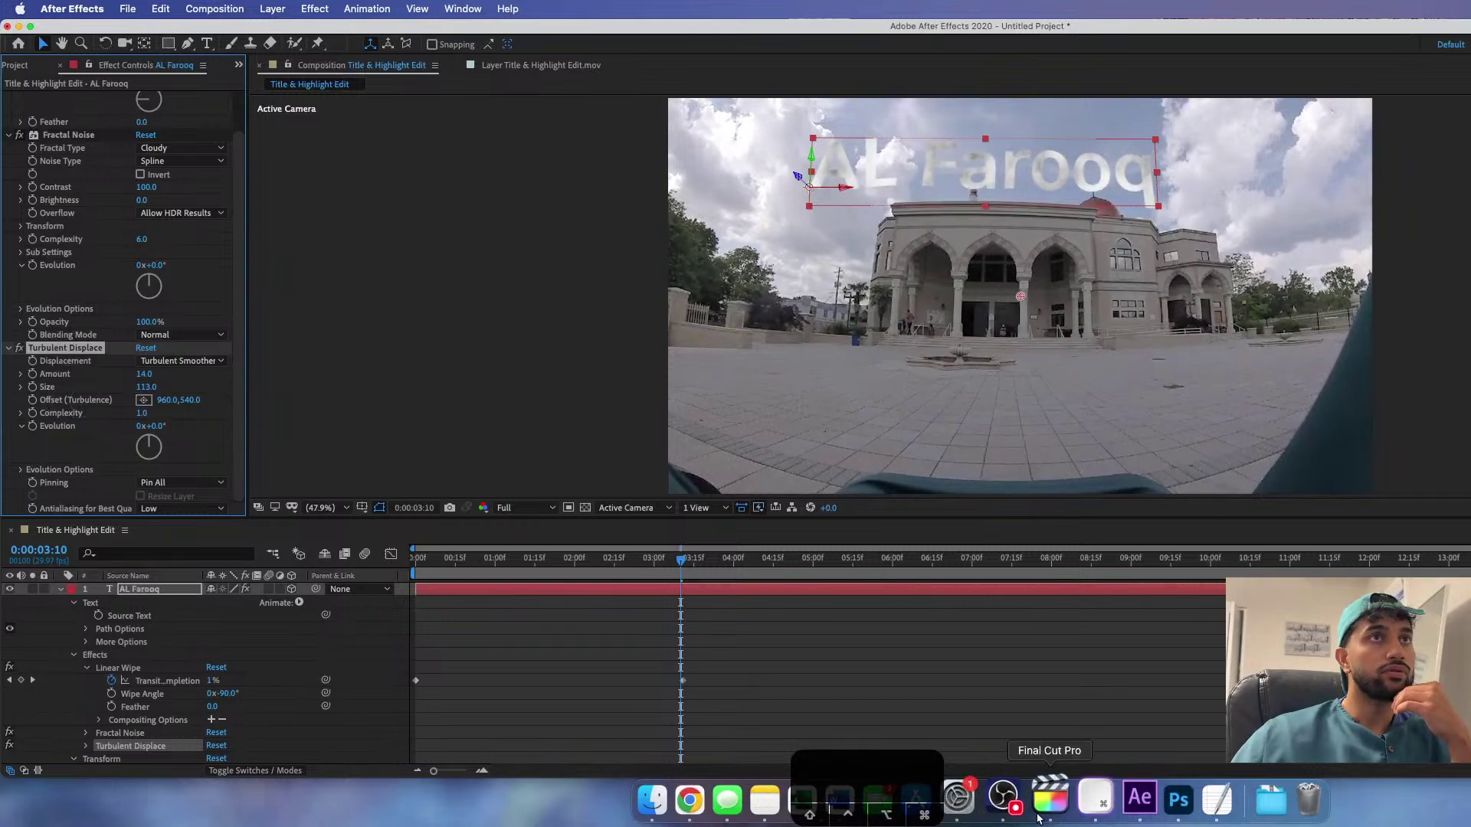
pyautogui.press('space')
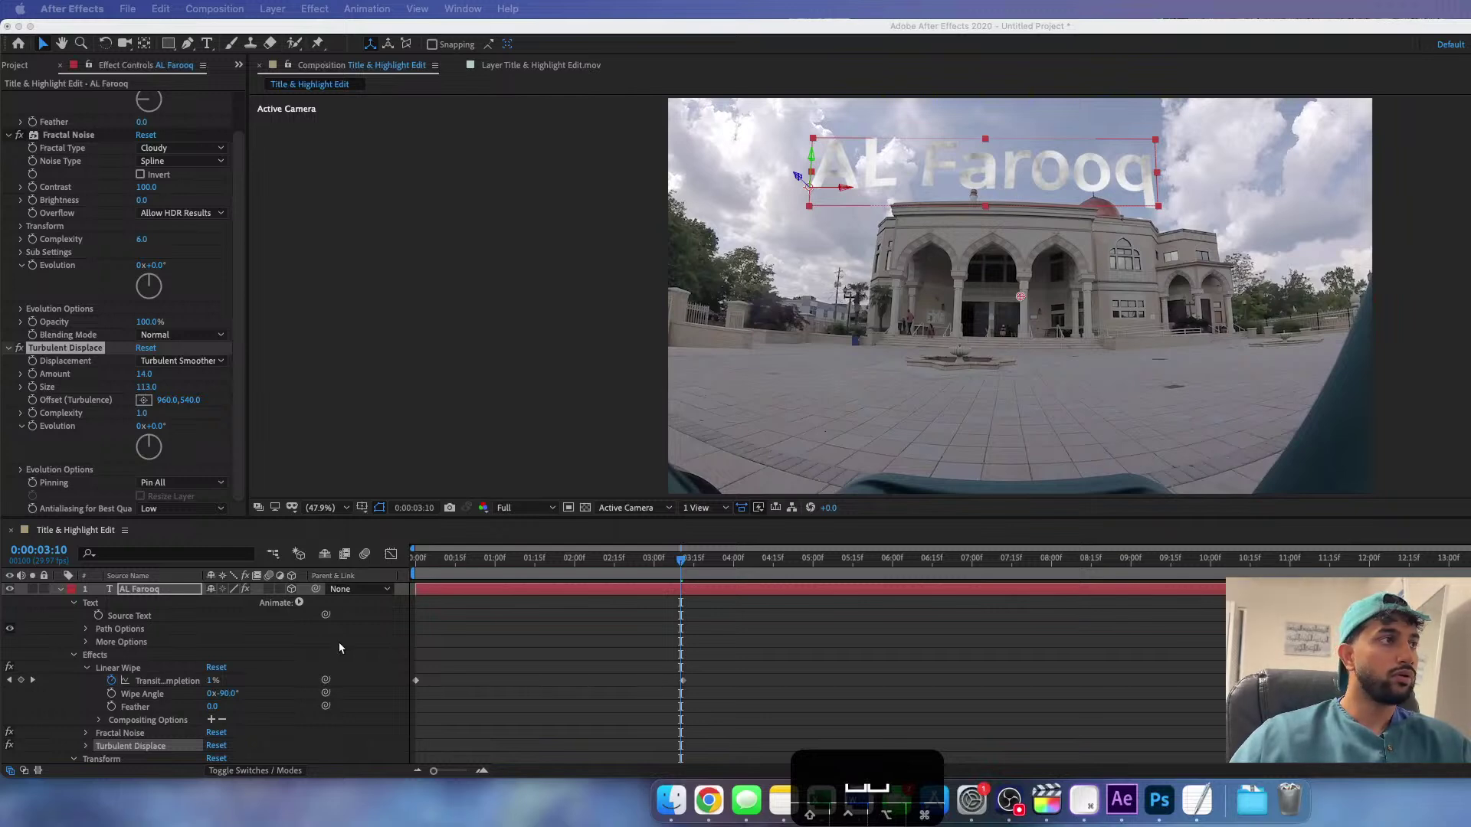
# - Adjust the Linear Wipe feather on the AL Farooq layer, ending at 437
pyautogui.moveTo(212, 706); pyautogui.dragTo(307, 708)
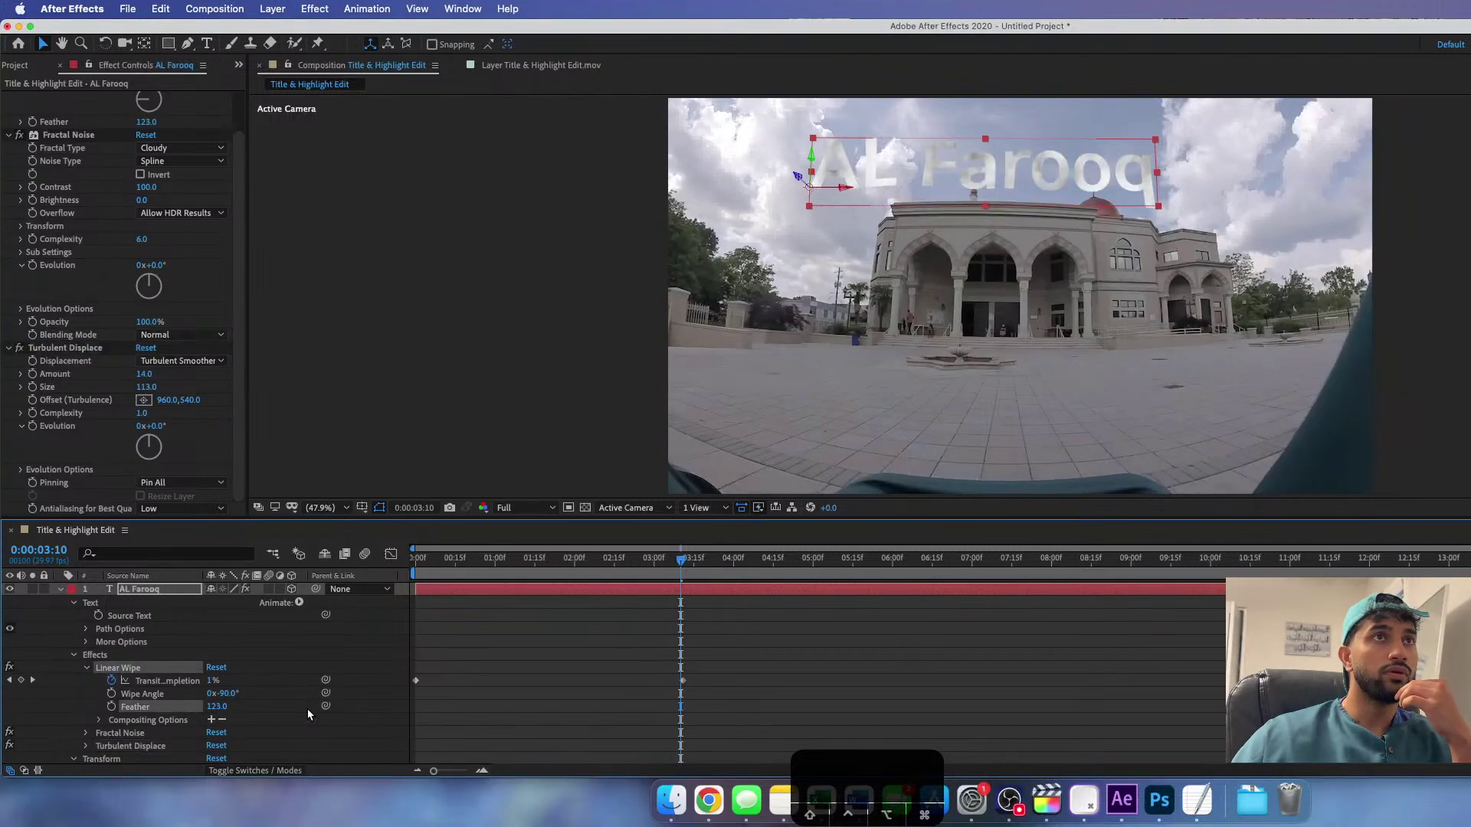
pyautogui.click(212, 707)
pyautogui.write('63')
pyautogui.press('Return')
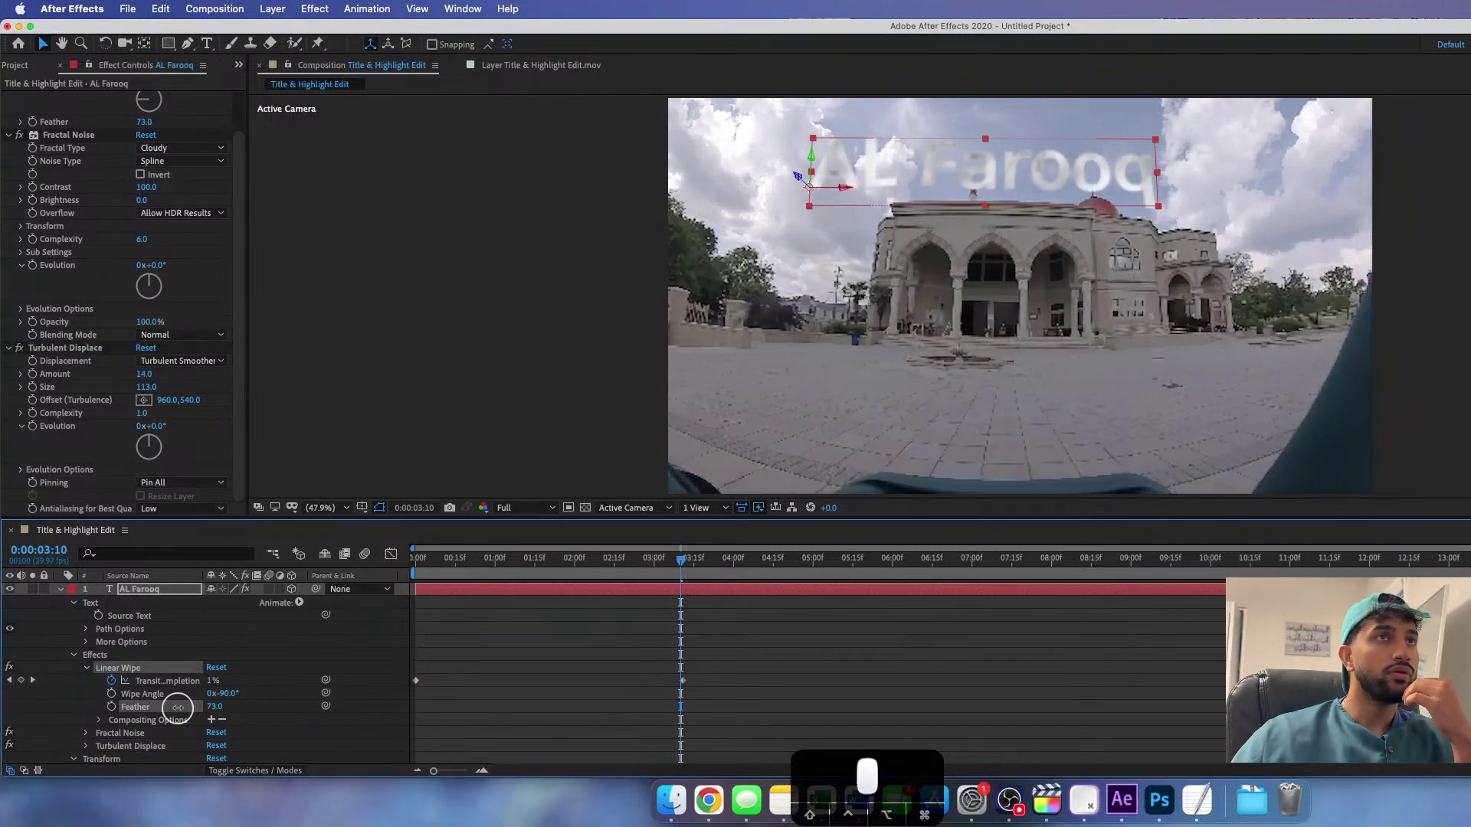
pyautogui.moveTo(214, 706); pyautogui.dragTo(358, 706)
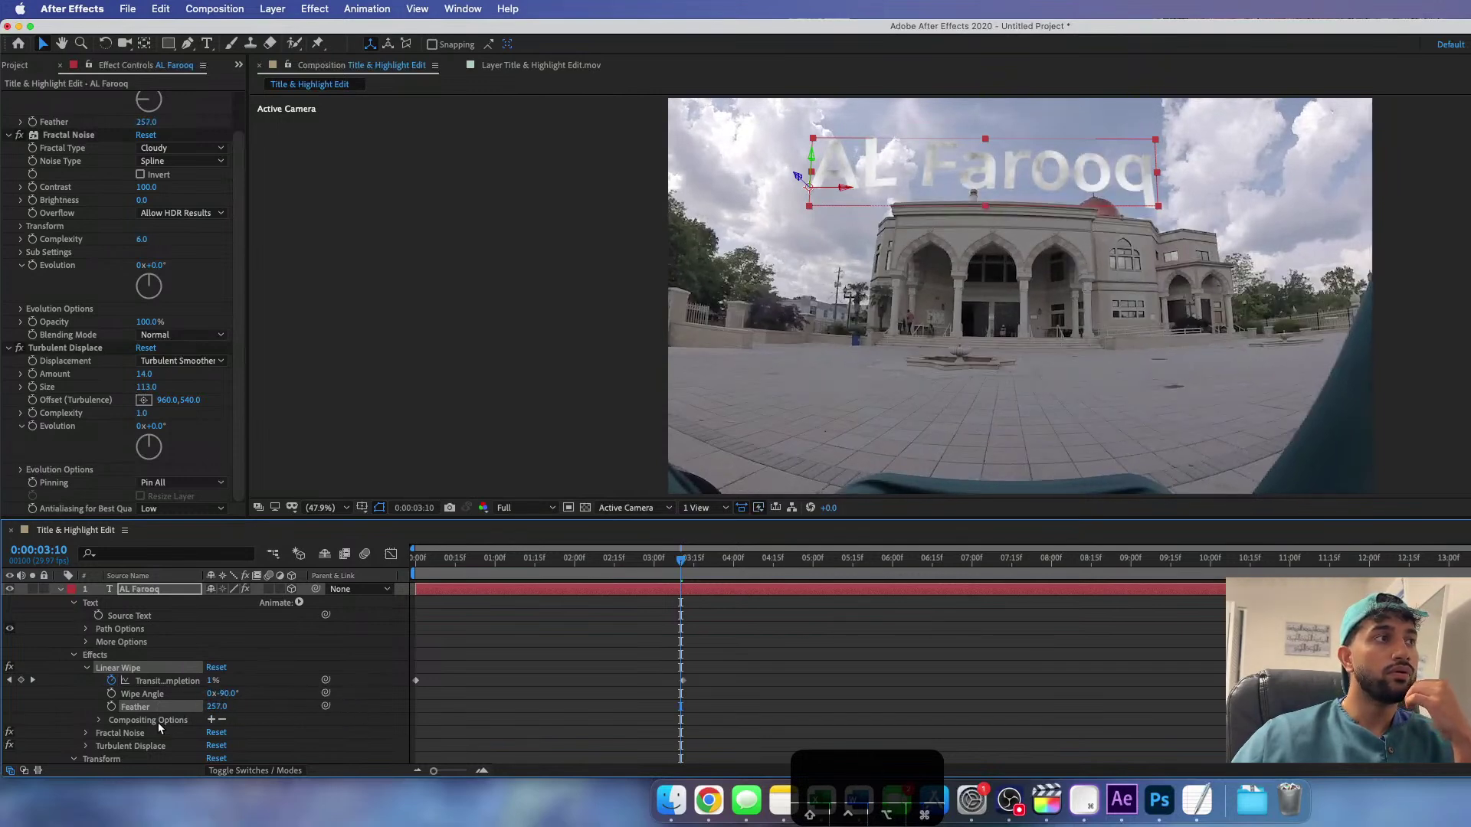
pyautogui.scroll(-4, 181, 714)
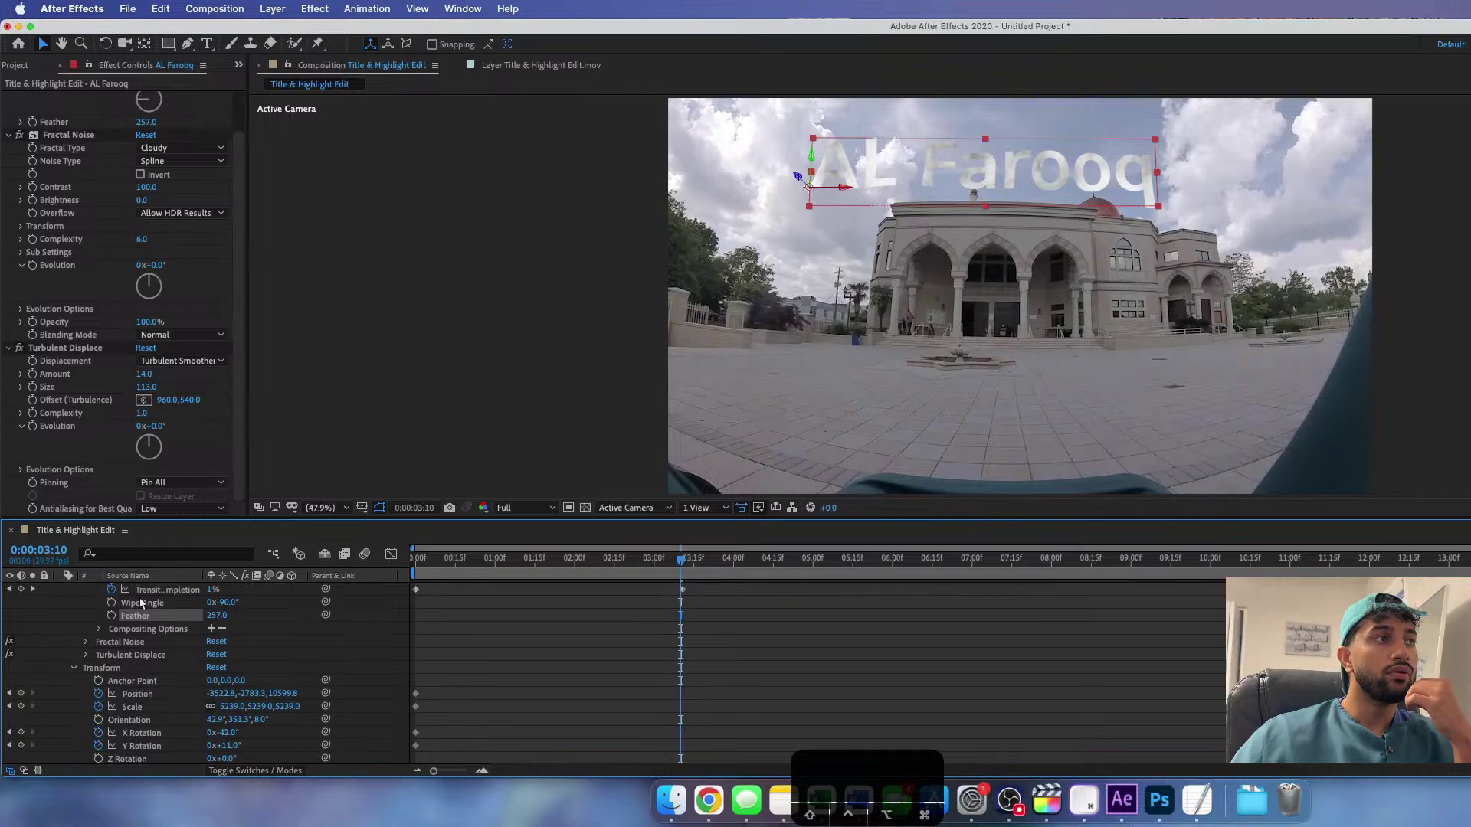
pyautogui.moveTo(208, 622); pyautogui.dragTo(348, 619)
pyautogui.scroll(4, 269, 636)
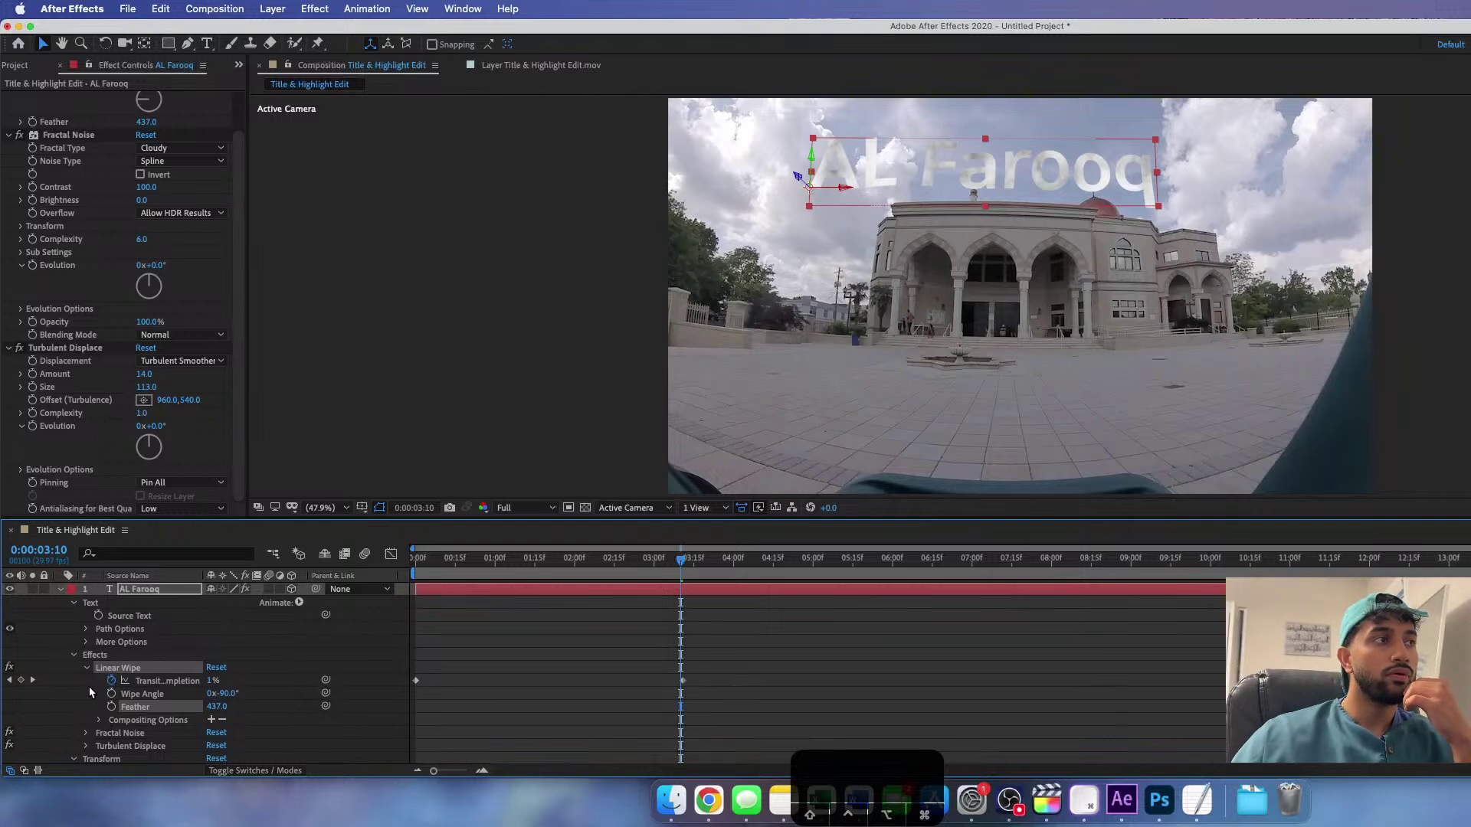
# - Collapse the AL Farooq layer and auto-trace it at the current frame using its inverted Alpha channel
pyautogui.click(60, 589)
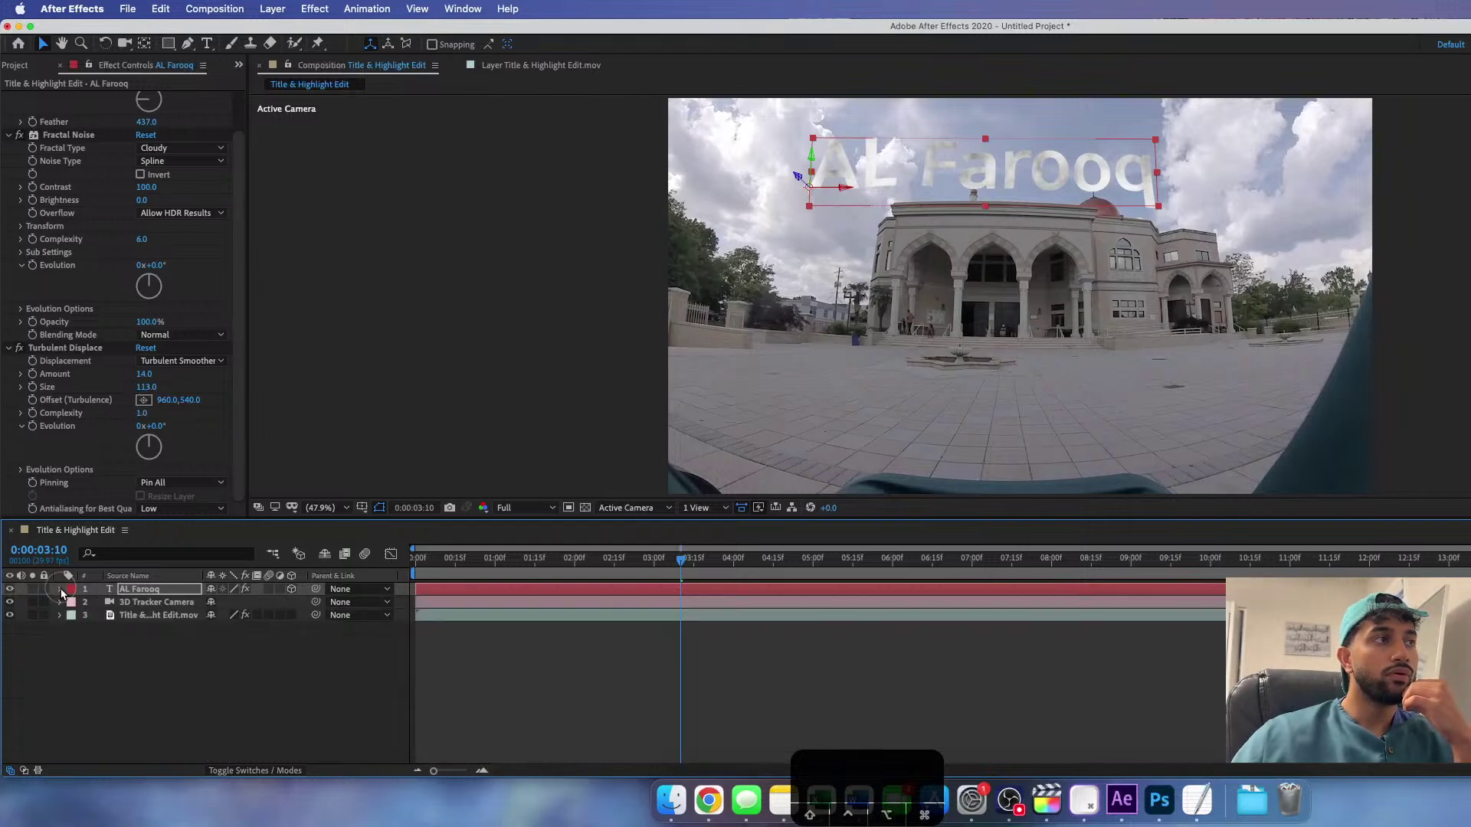
pyautogui.rightClick(169, 589)
pyautogui.click(291, 8)
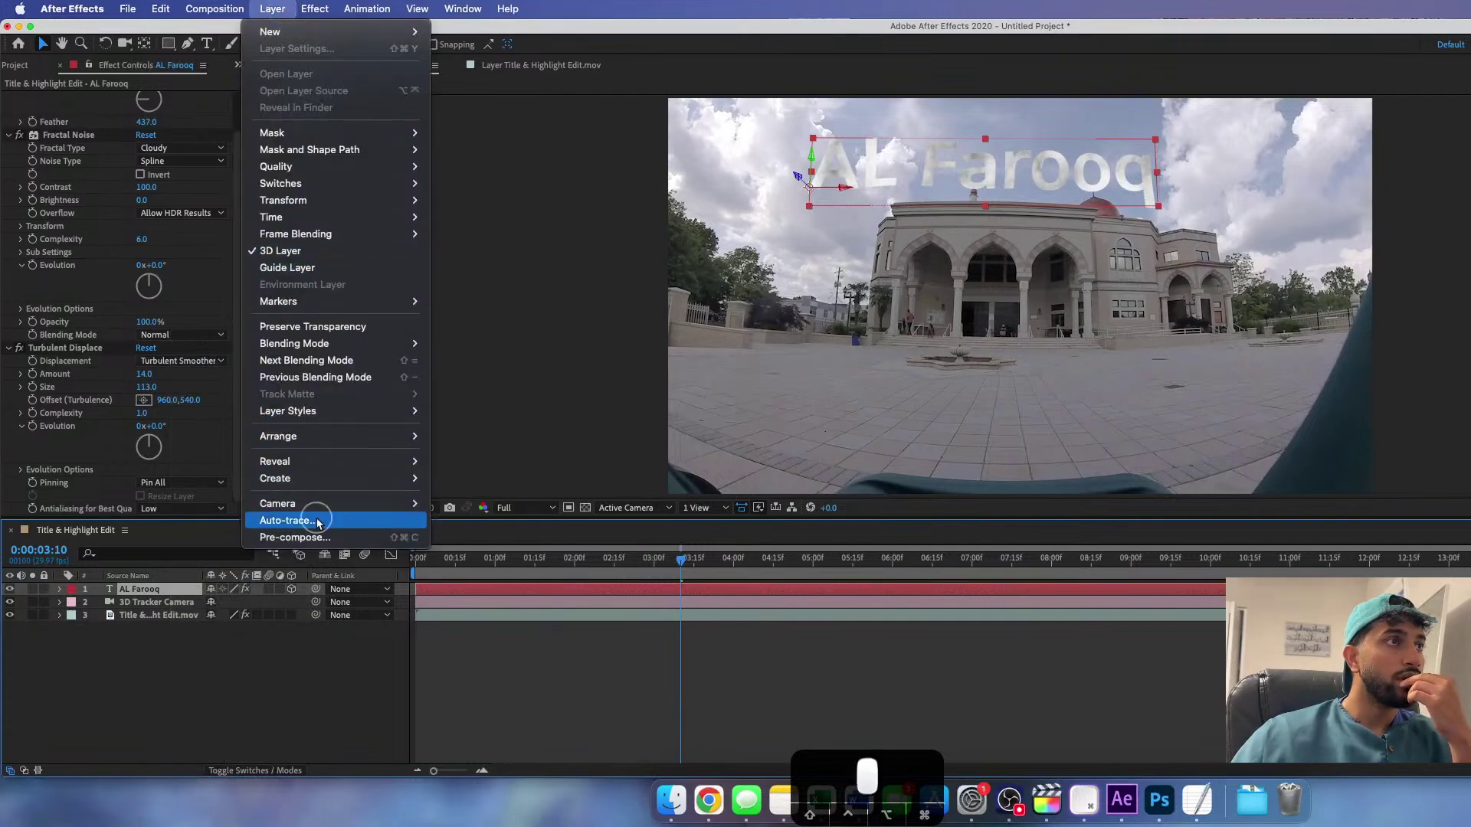
pyautogui.click(318, 520)
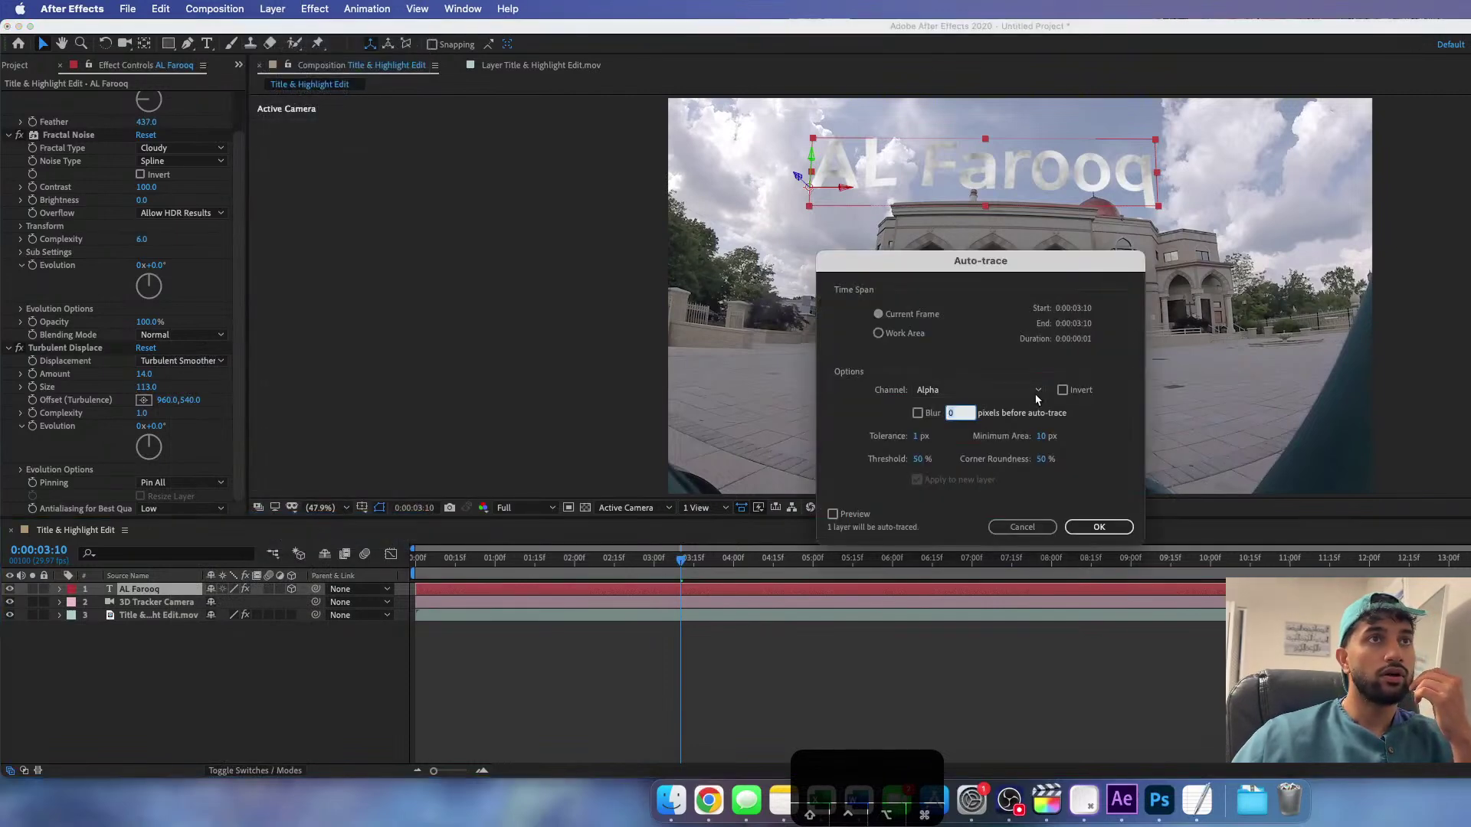
pyautogui.click(1036, 393)
pyautogui.click(1064, 395)
pyautogui.click(1062, 392)
pyautogui.click(1088, 526)
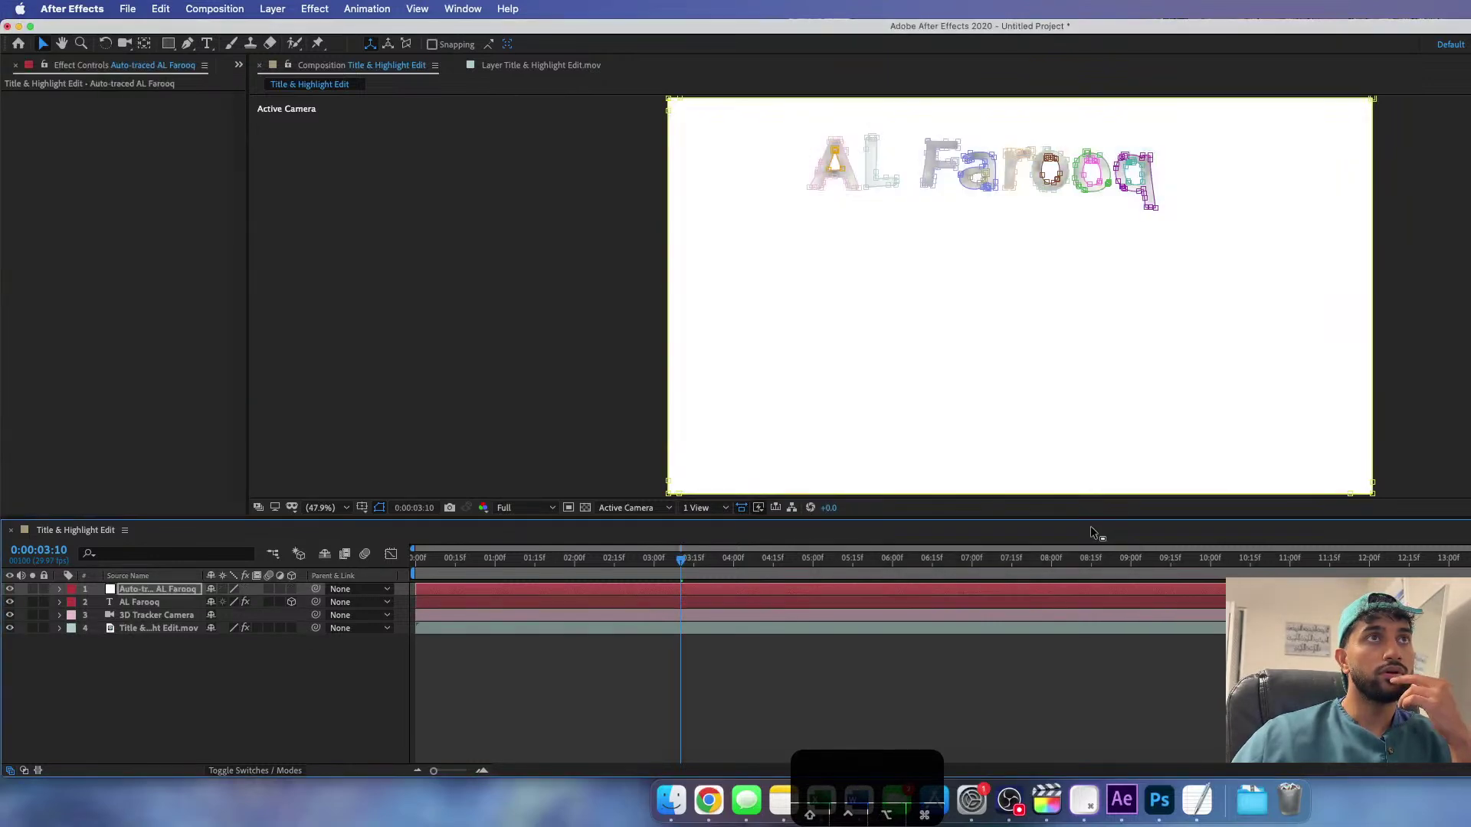
# - Hide the AL Farooq text layer and toggle the auto-traced layer's visibility to compare, leaving the traced layer shown
pyautogui.click(429, 602)
pyautogui.click(11, 602)
pyautogui.click(11, 603)
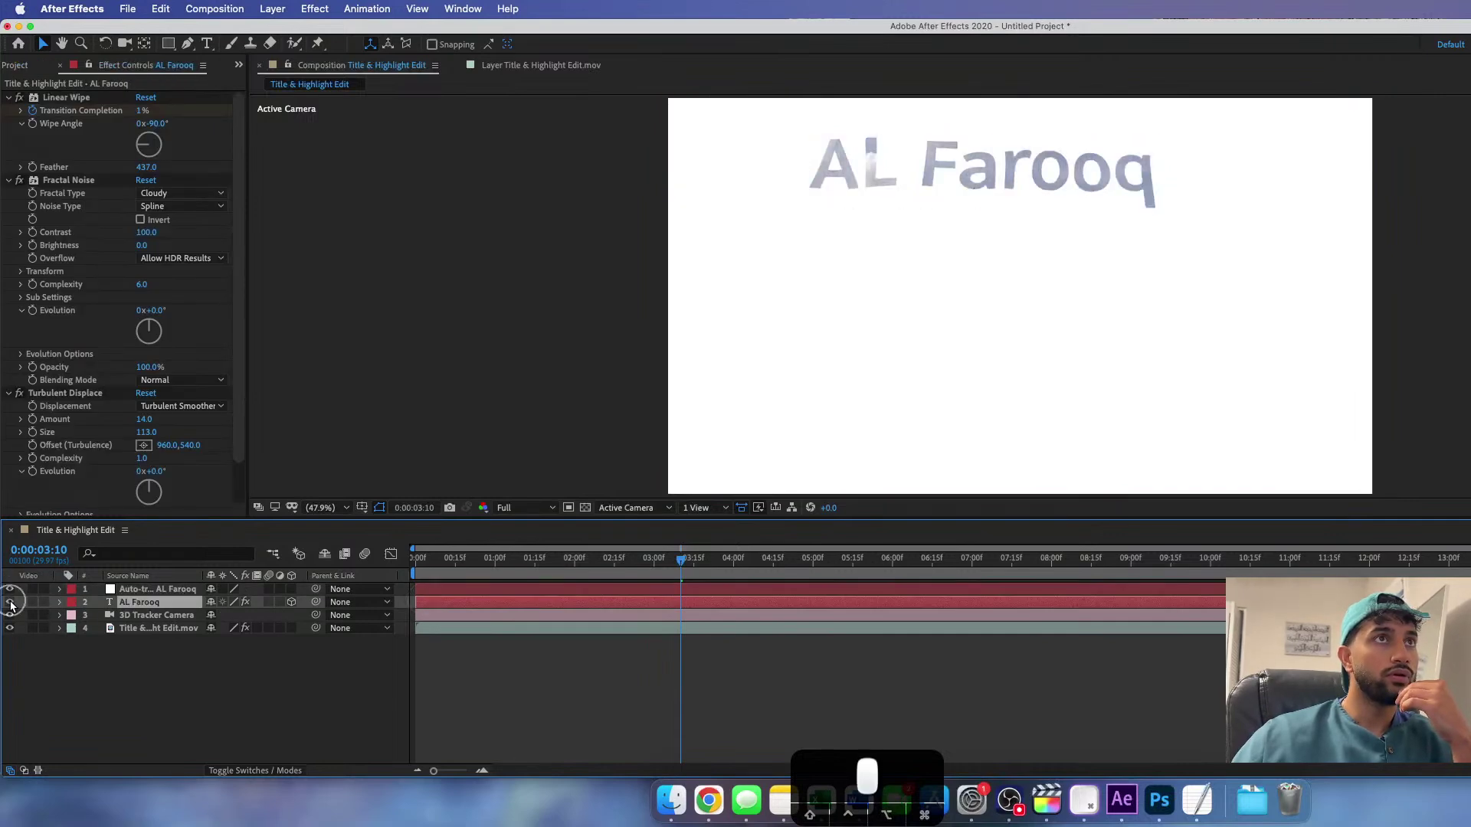
pyautogui.click(11, 603)
pyautogui.click(9, 589)
pyautogui.click(9, 589)
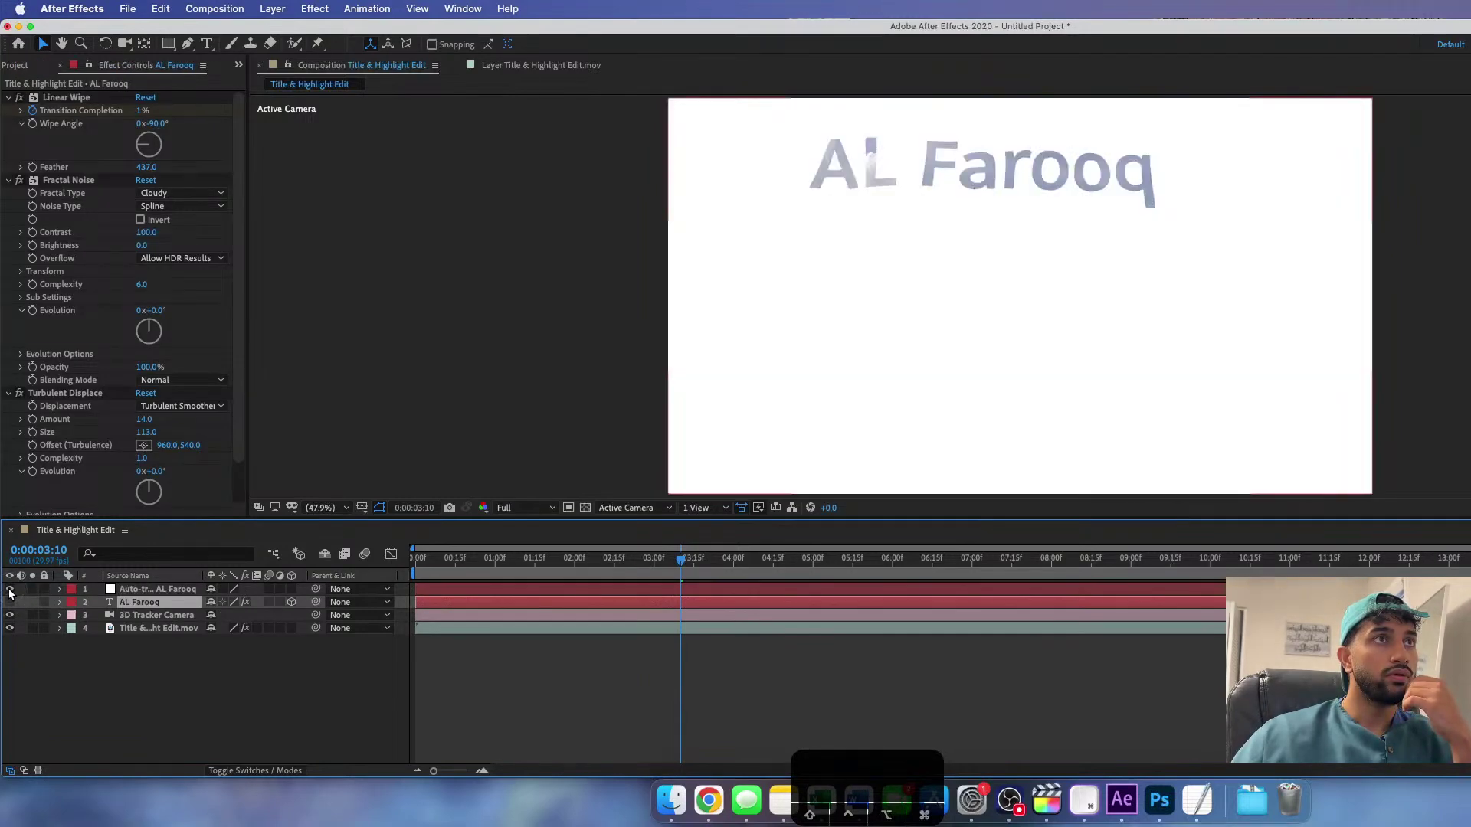
# - Expand the auto-traced layer's masks, select all of them and reveal their Mask Feather properties
pyautogui.click(435, 594)
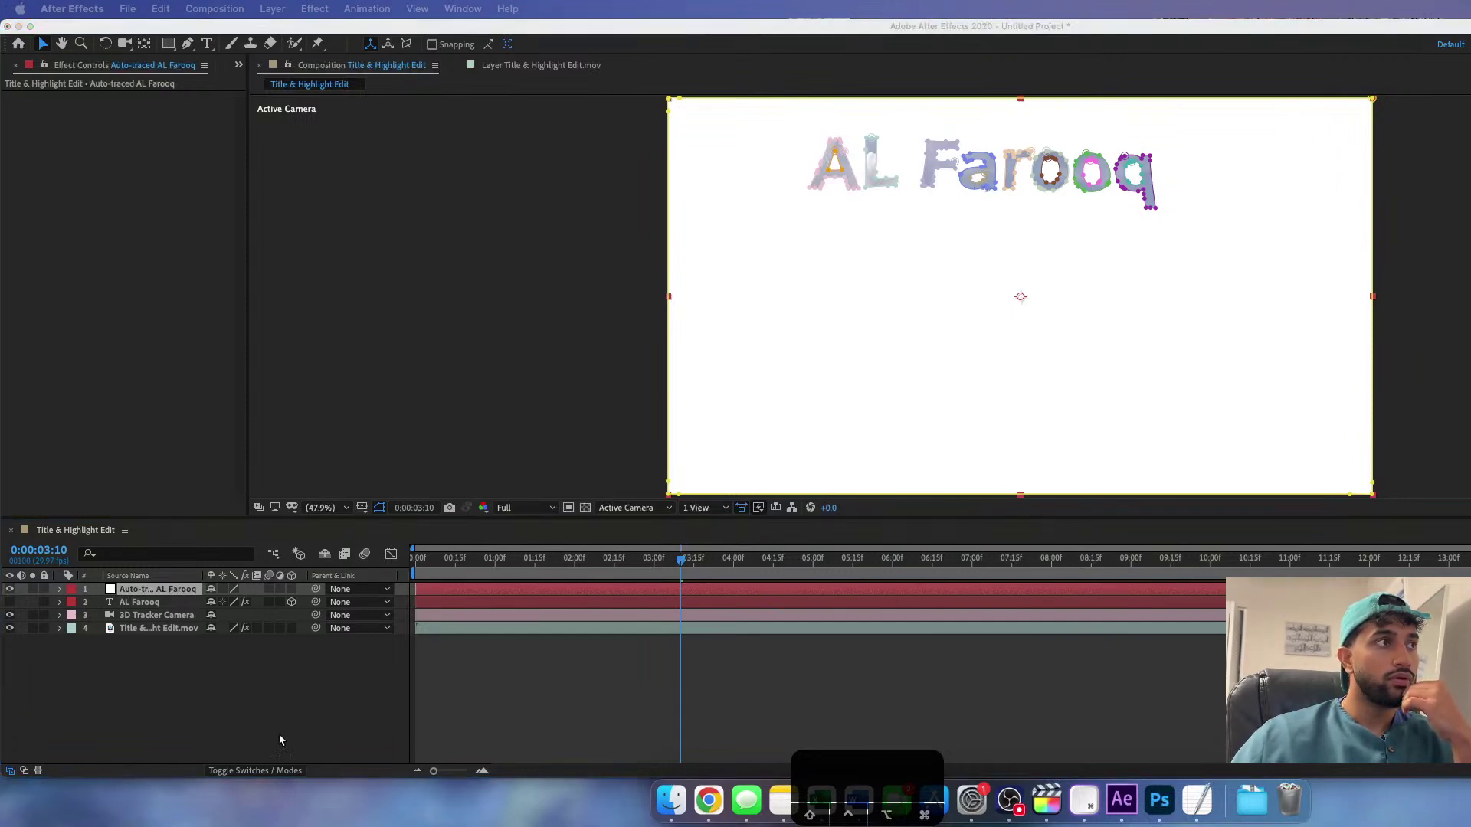
pyautogui.click(61, 590)
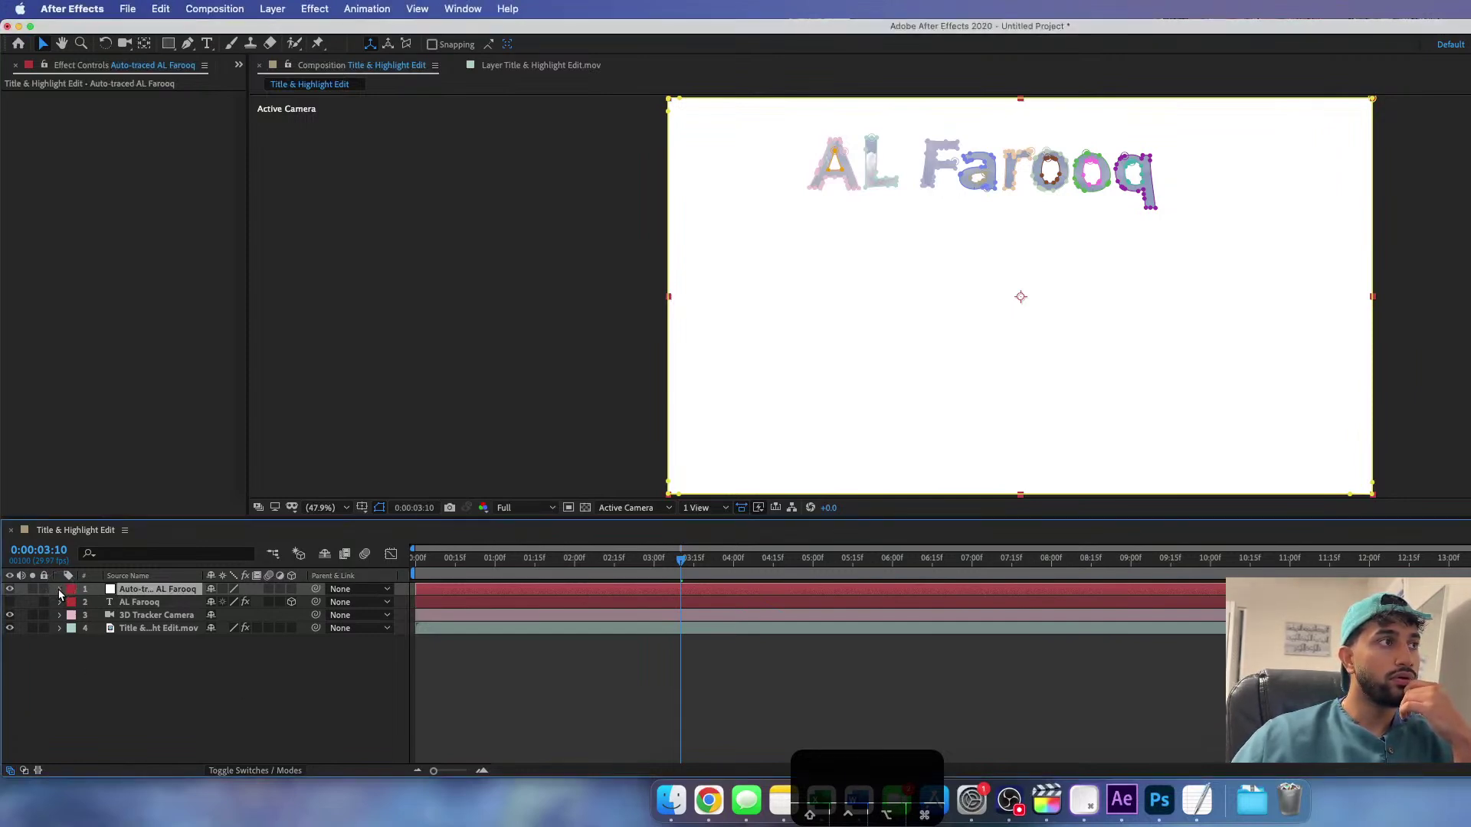
pyautogui.click(59, 590)
pyautogui.click(71, 604)
pyautogui.scroll(-1, 92, 598)
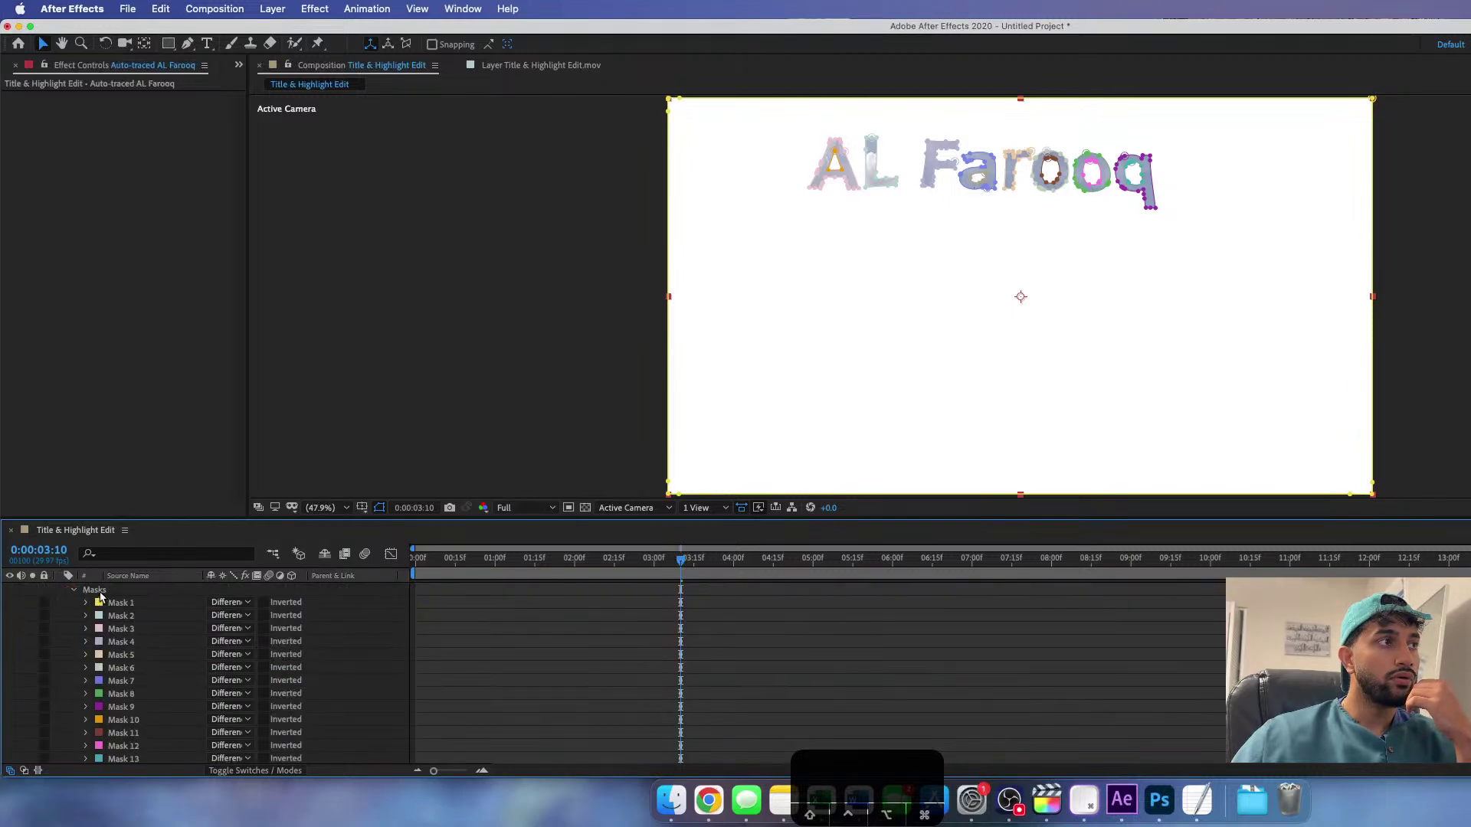
pyautogui.press('super+a')
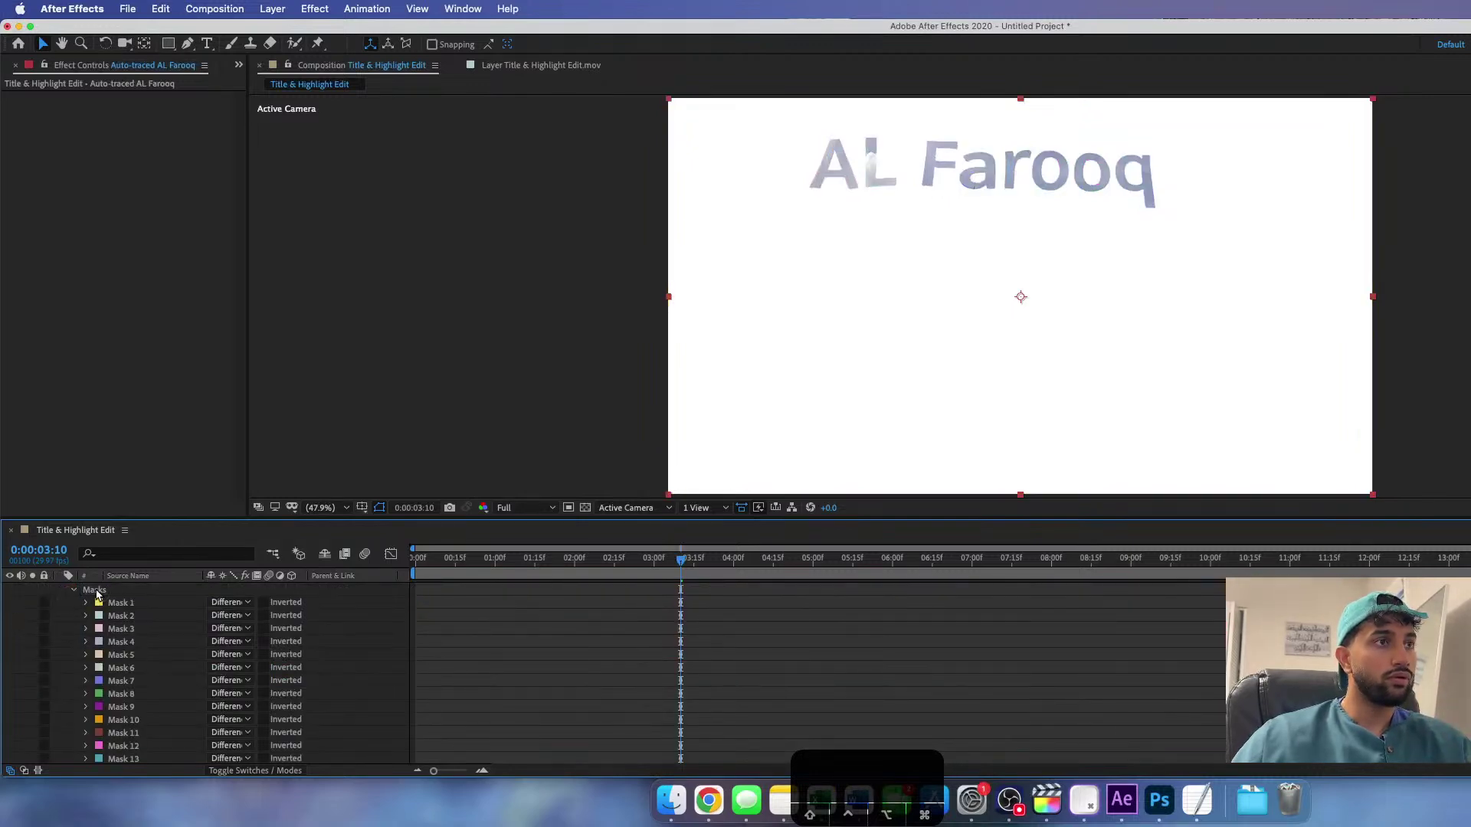
pyautogui.press('super+a')
pyautogui.click(98, 593)
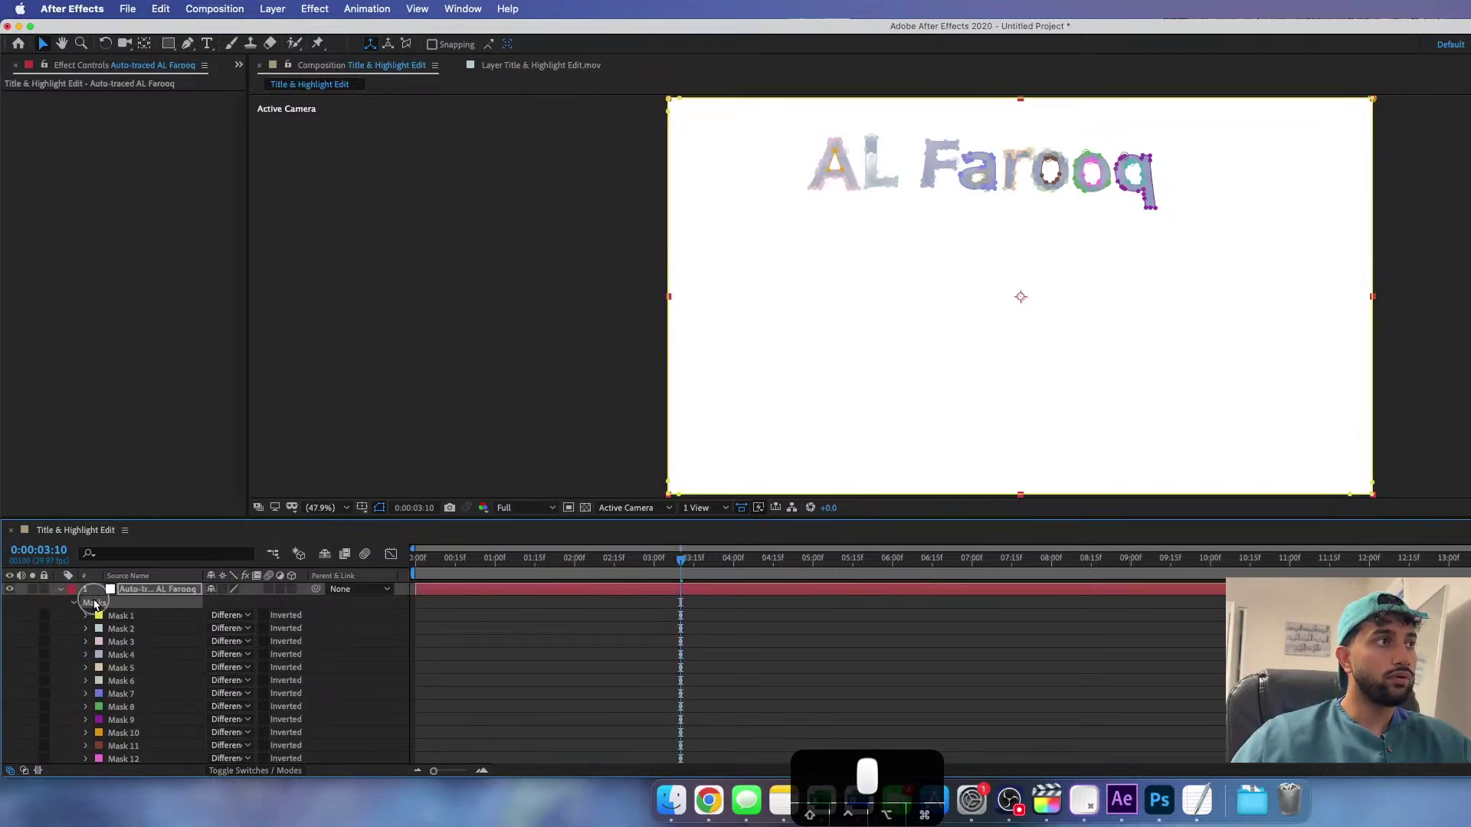
pyautogui.scroll(-4, 115, 674)
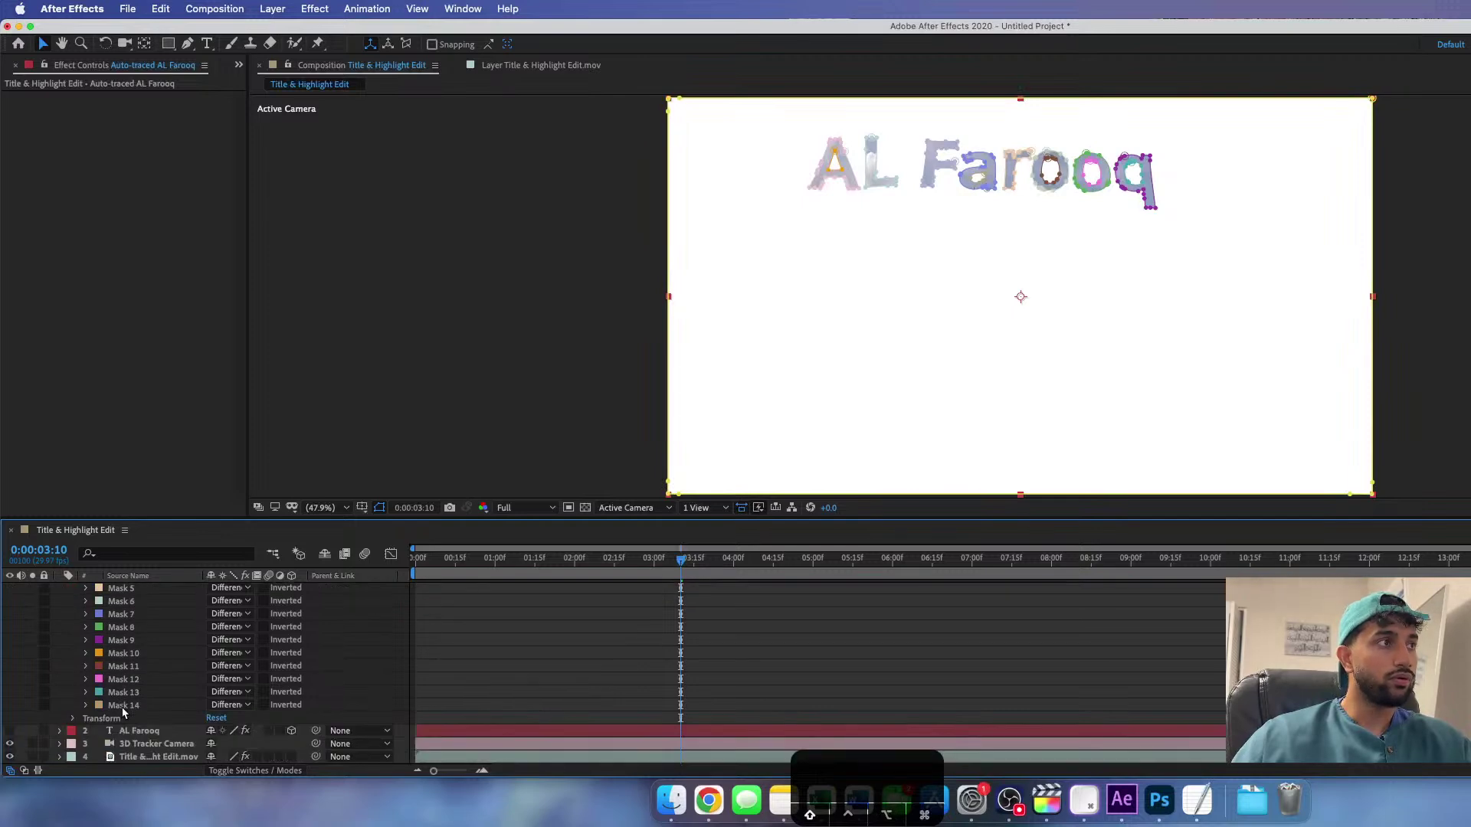
pyautogui.keyDown('shift'); pyautogui.click(119, 693); pyautogui.keyUp('shift')
pyautogui.keyDown('shift'); pyautogui.click(137, 667); pyautogui.keyUp('shift')
pyautogui.keyDown('shift'); pyautogui.click(147, 627); pyautogui.keyUp('shift')
pyautogui.scroll(3, 146, 627)
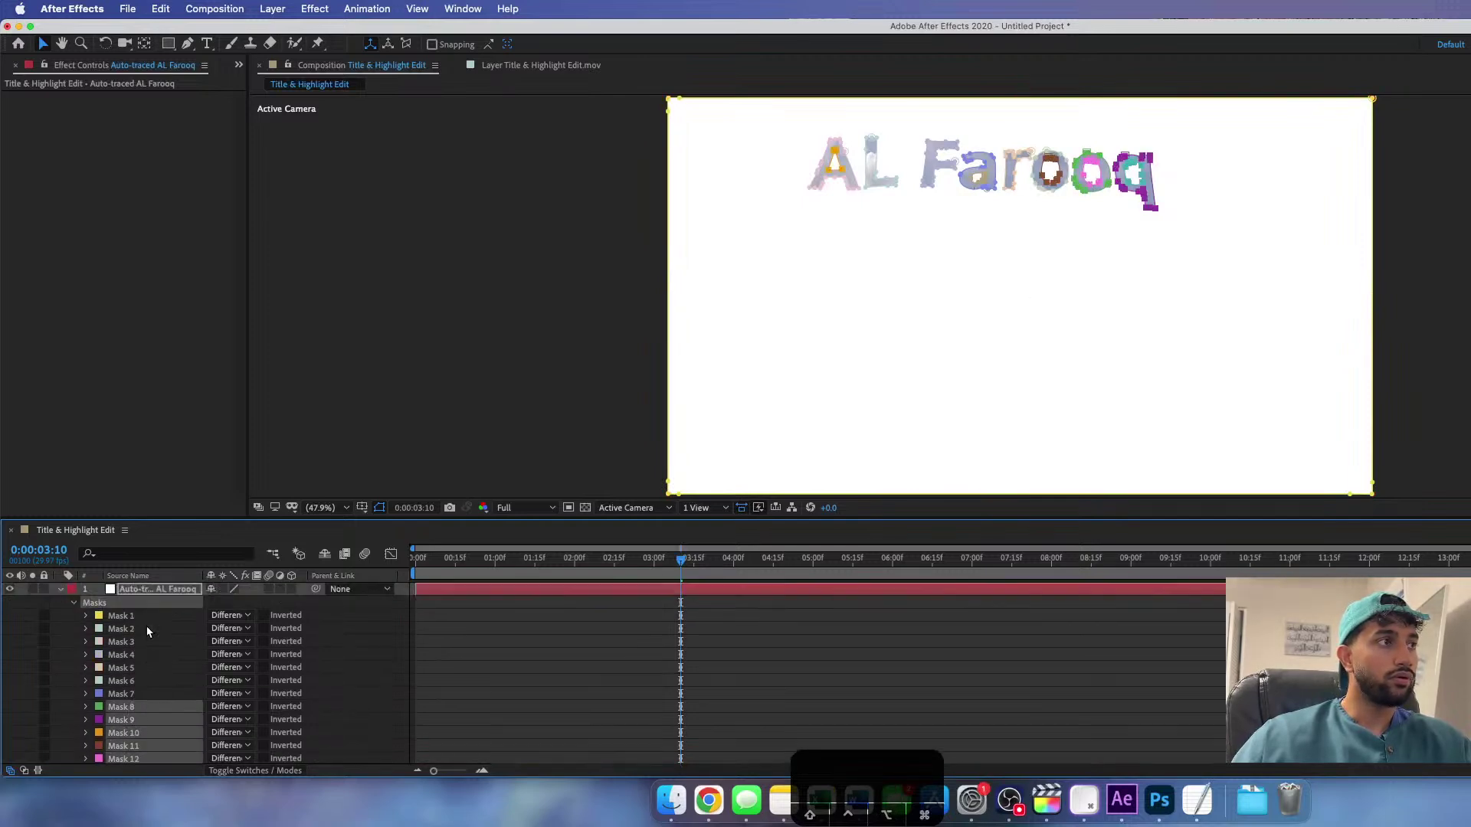
pyautogui.keyDown('shift'); pyautogui.click(137, 616); pyautogui.keyUp('shift')
pyautogui.press('f')
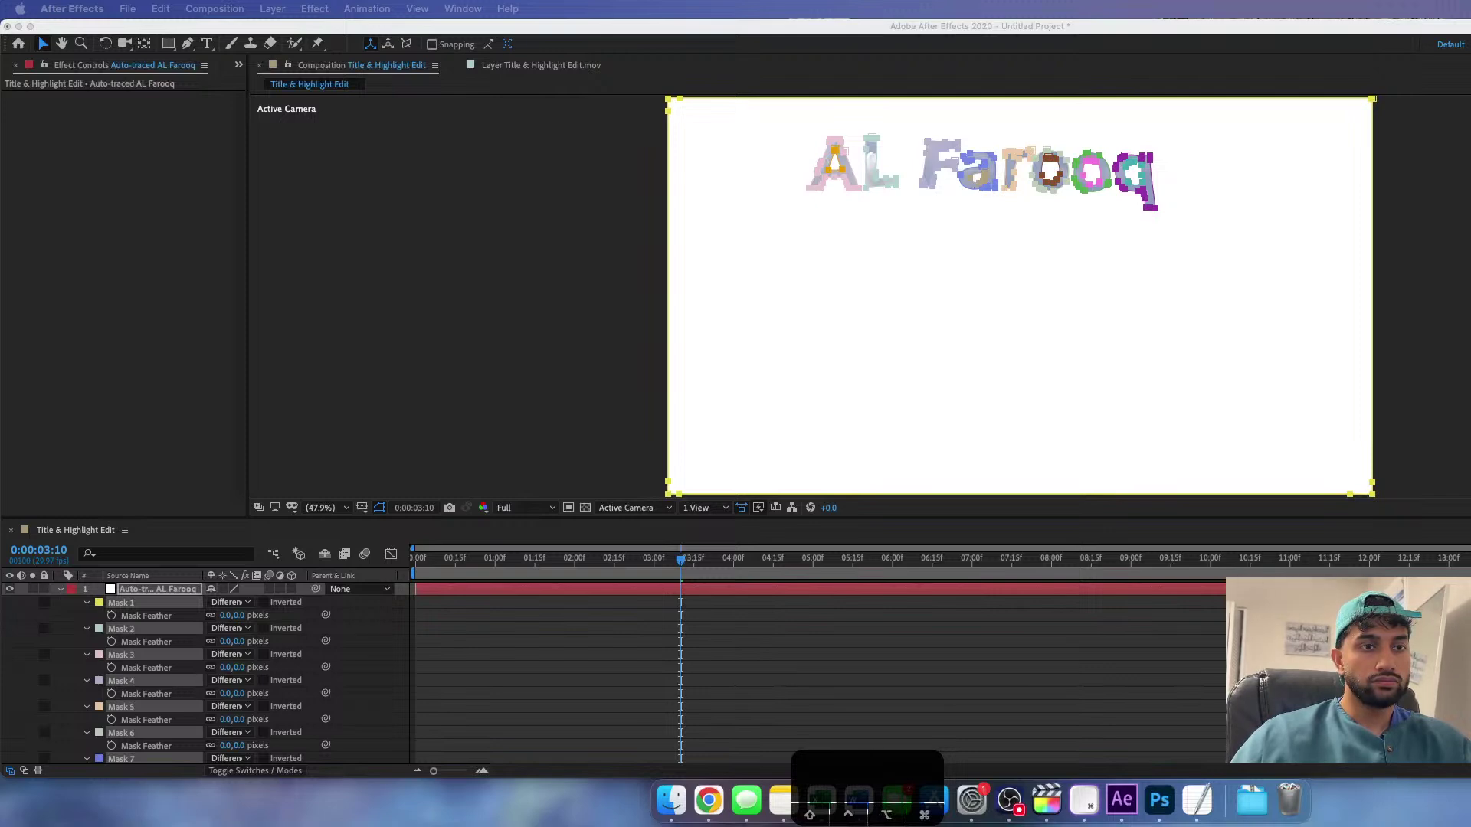
# - Try Mask Feather values of 100 and 10 pixels on all the auto-traced masks, and undo these changes
pyautogui.click(237, 615)
pyautogui.write('10')
pyautogui.press('Return')
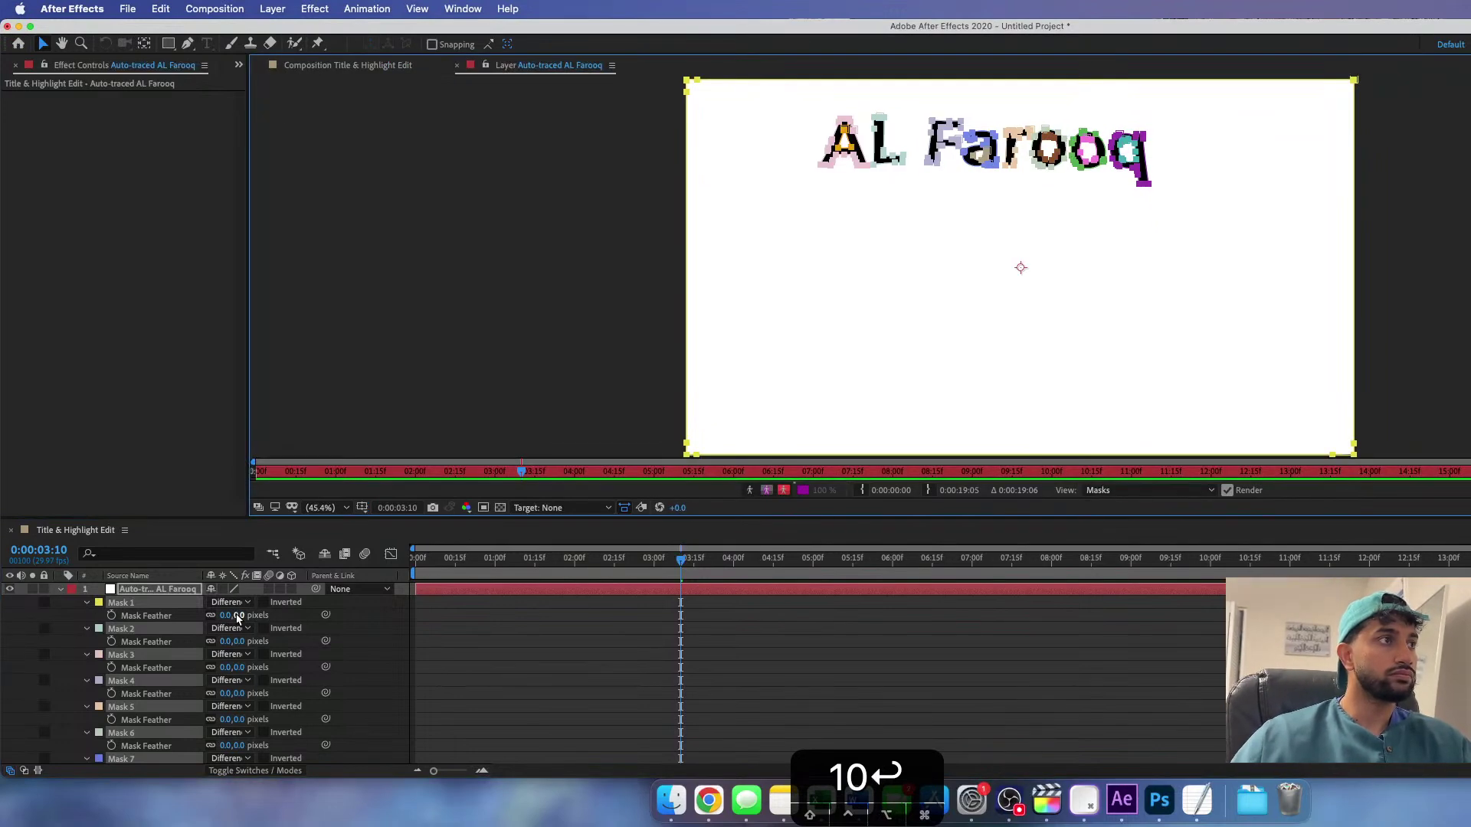
pyautogui.click(238, 615)
pyautogui.write('10')
pyautogui.press('Return')
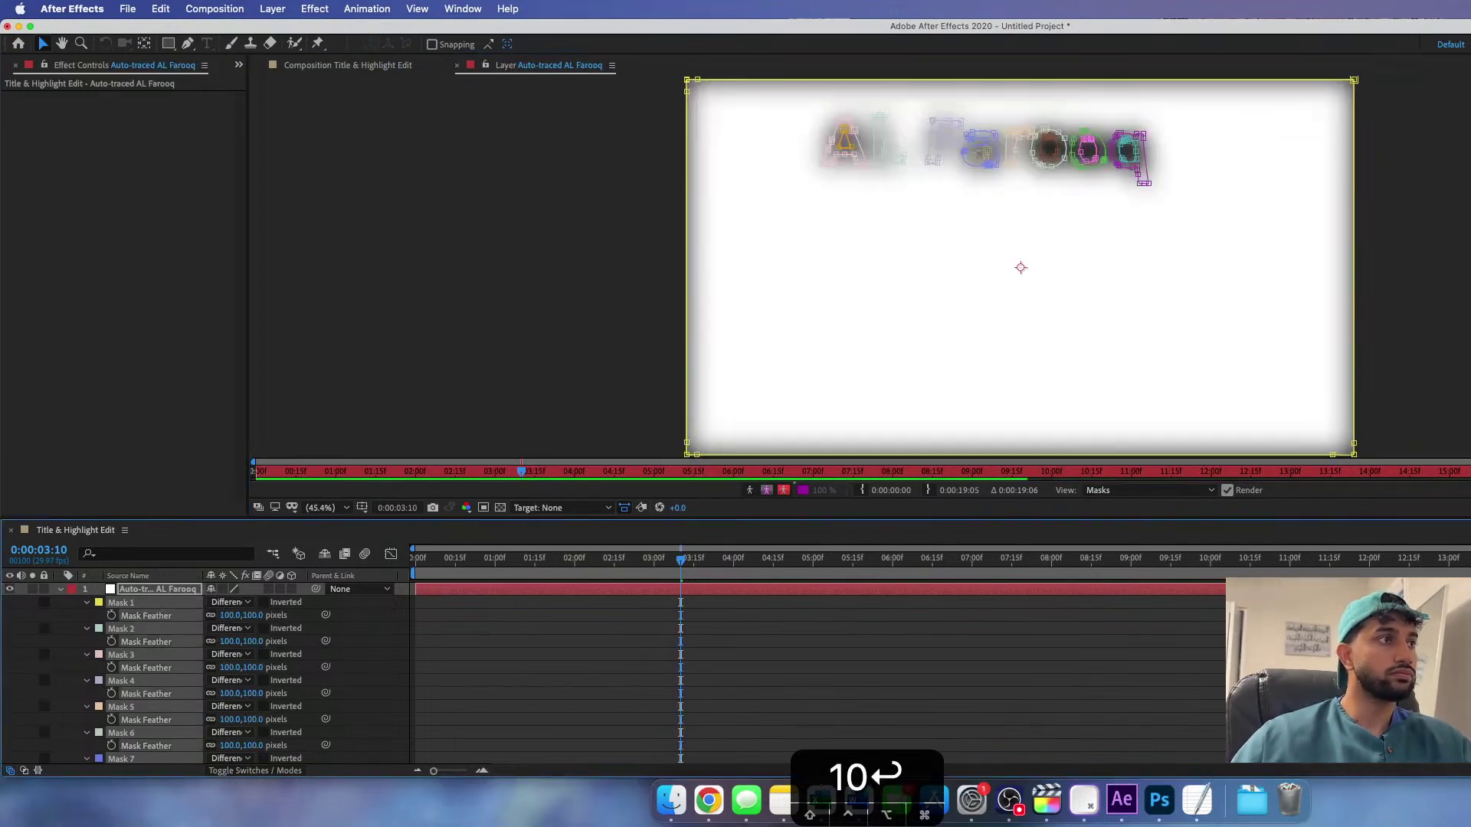
pyautogui.click(251, 615)
pyautogui.write('10')
pyautogui.press('Return')
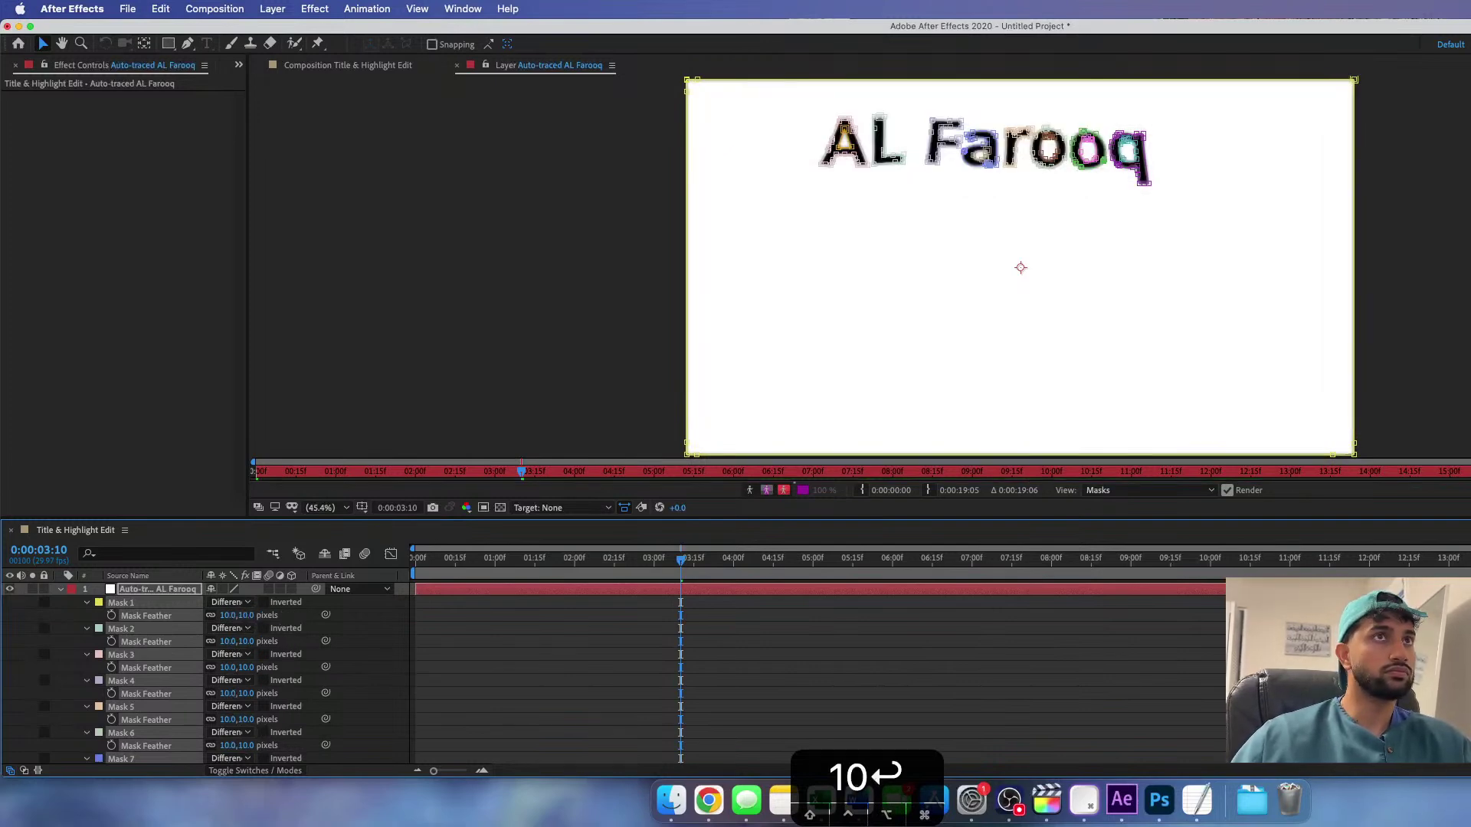
pyautogui.press('super+z')
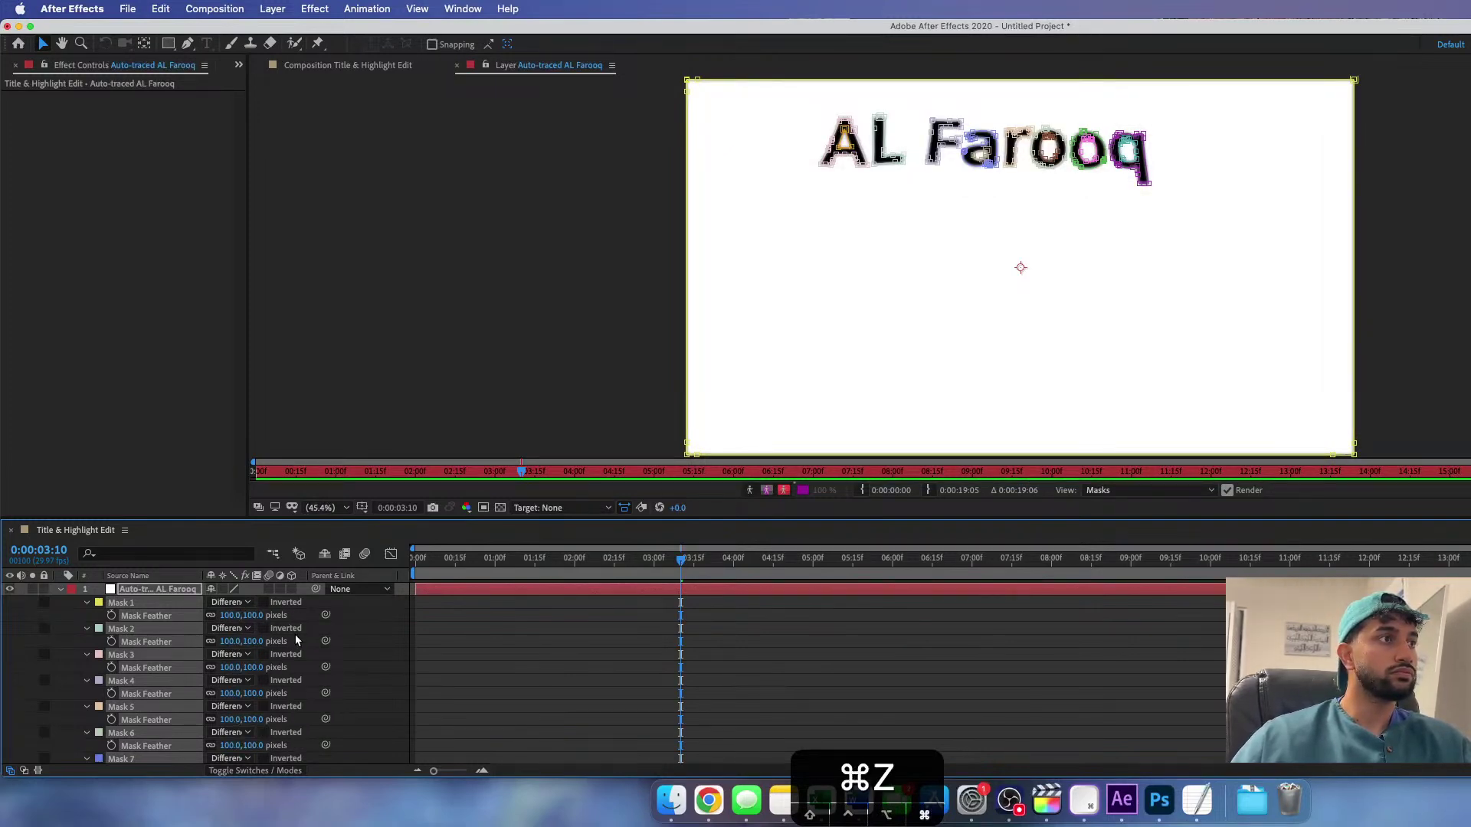
pyautogui.press('super+z')
# - Set the Mask Feather of all the auto-traced masks to 10 pixels and collapse the layer
pyautogui.click(238, 616)
pyautogui.write('10')
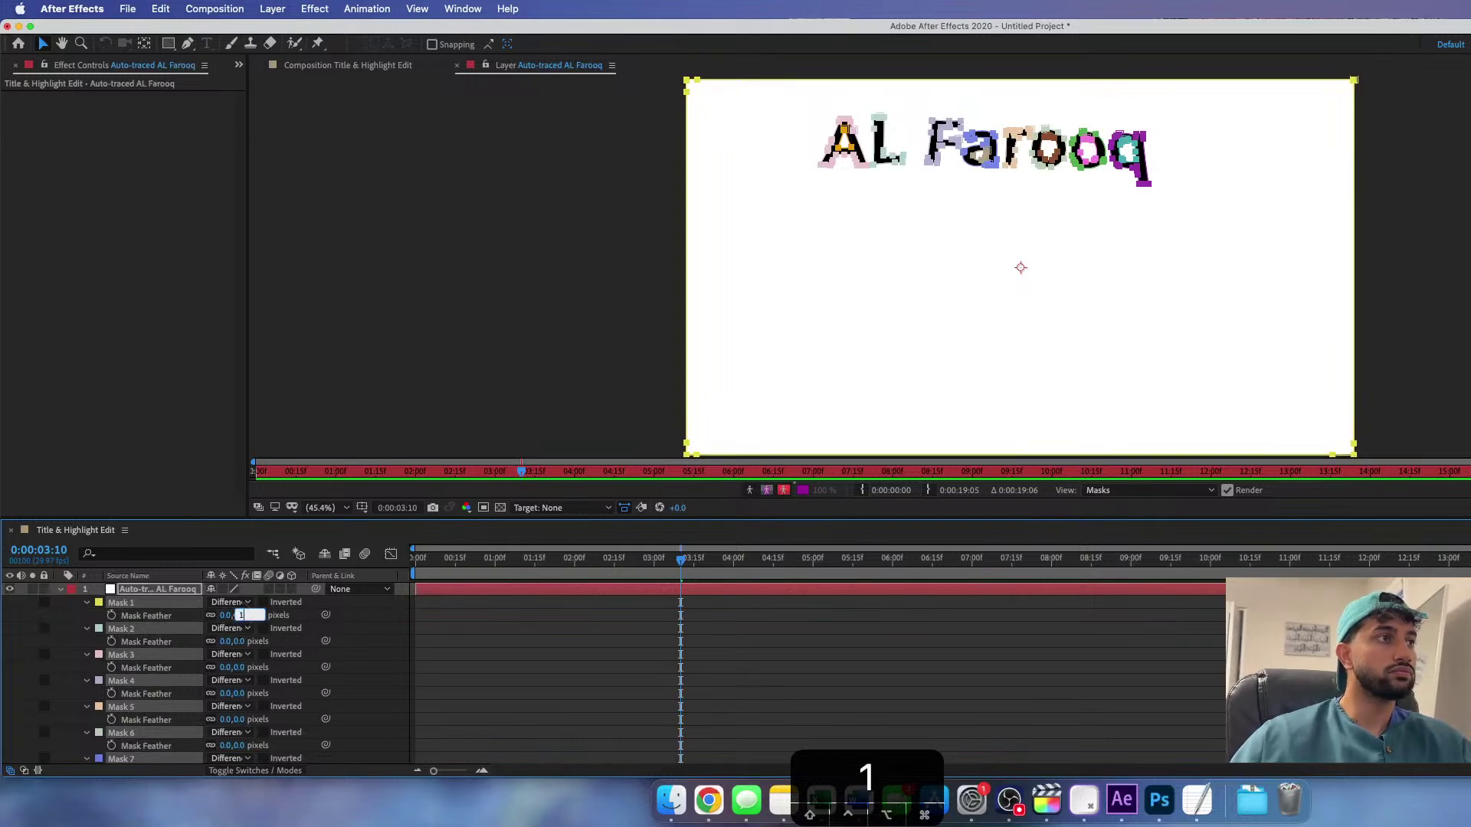
pyautogui.press('Return')
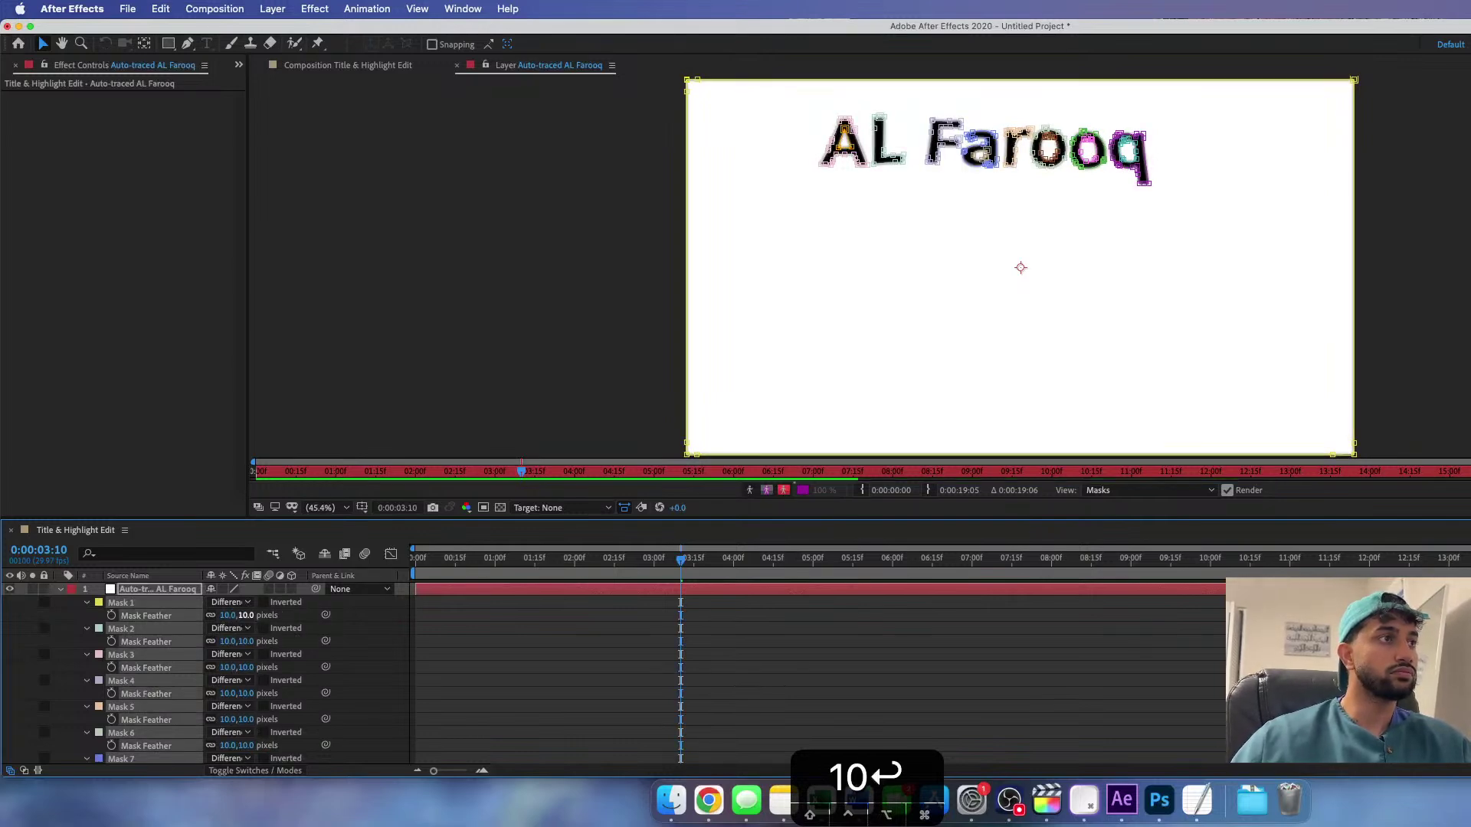
pyautogui.click(227, 616)
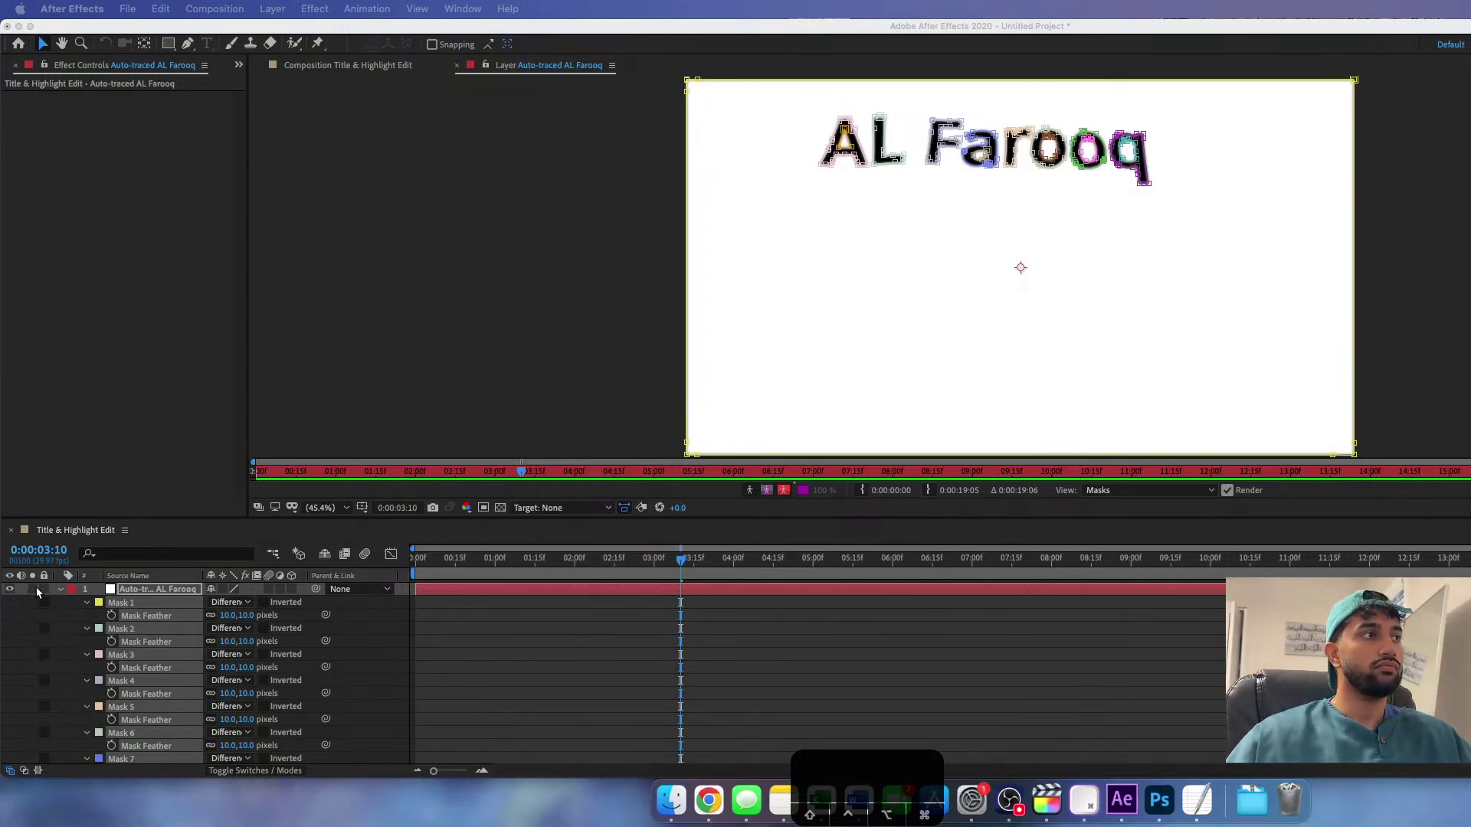
pyautogui.click(56, 588)
pyautogui.click(60, 589)
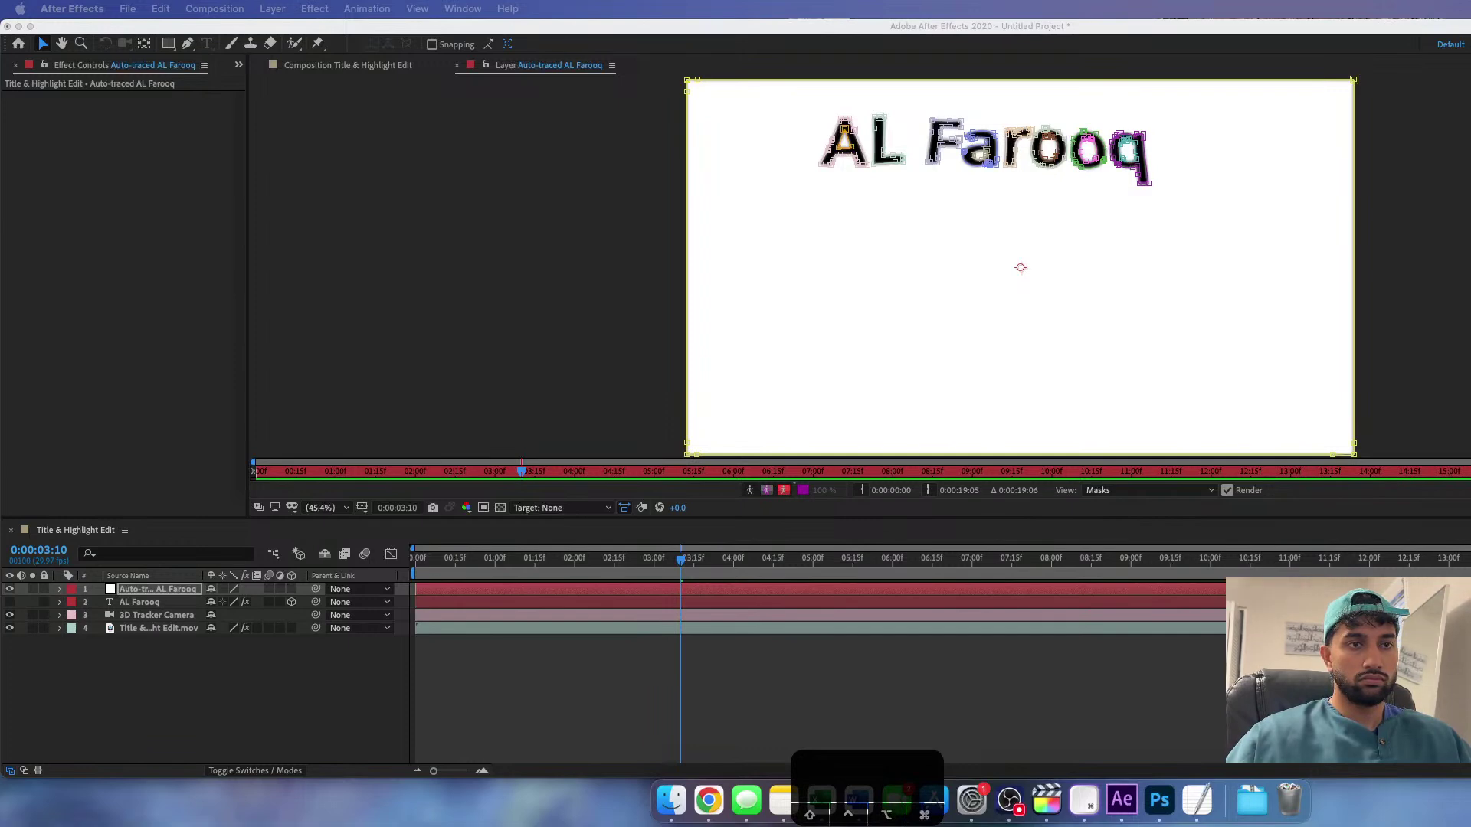
# - Inspect the auto-traced layer's mask properties and compare its layer view with the composition view
pyautogui.click(125, 591)
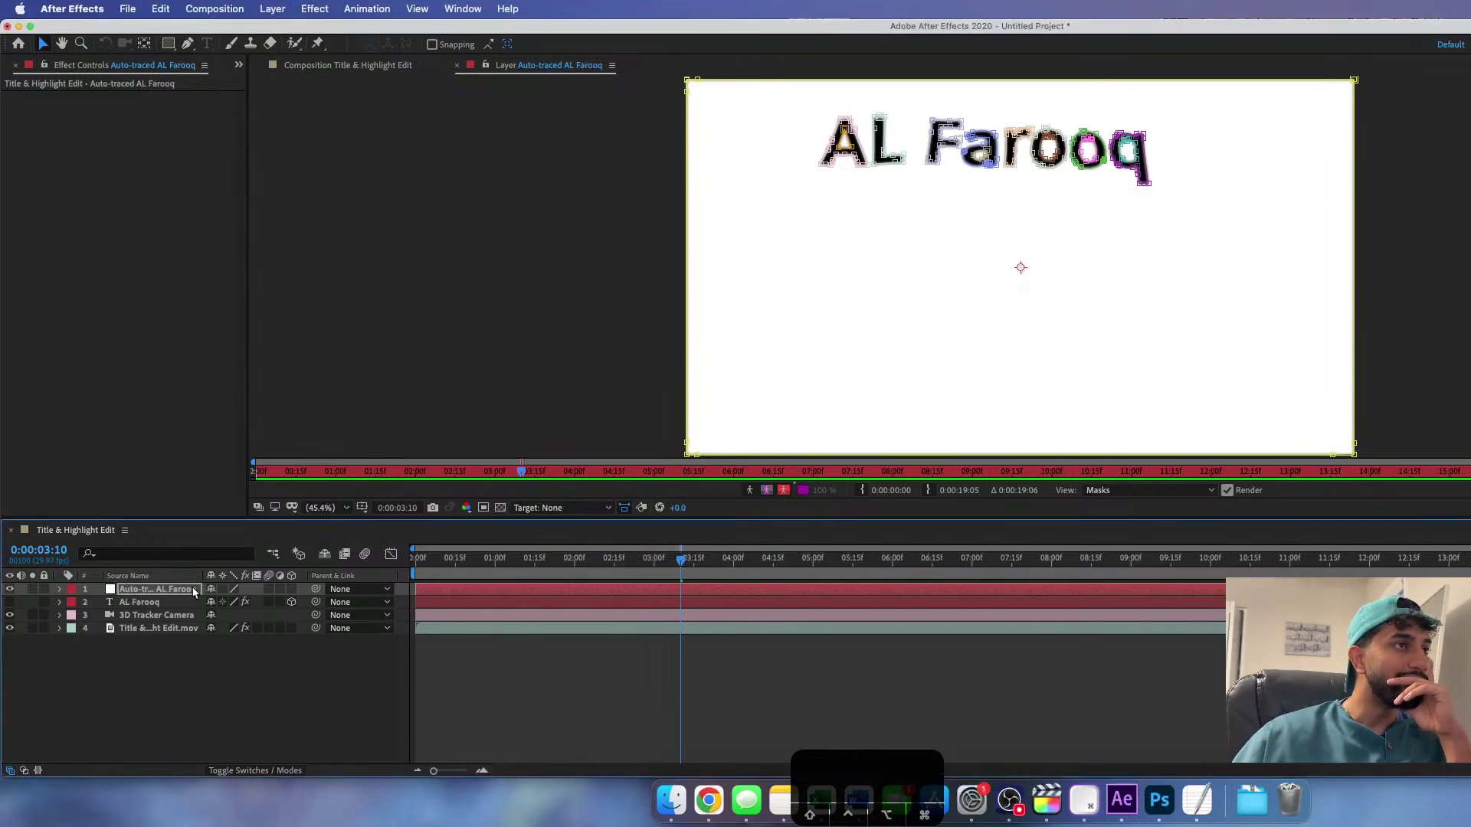
pyautogui.press('m')
pyautogui.press('m')
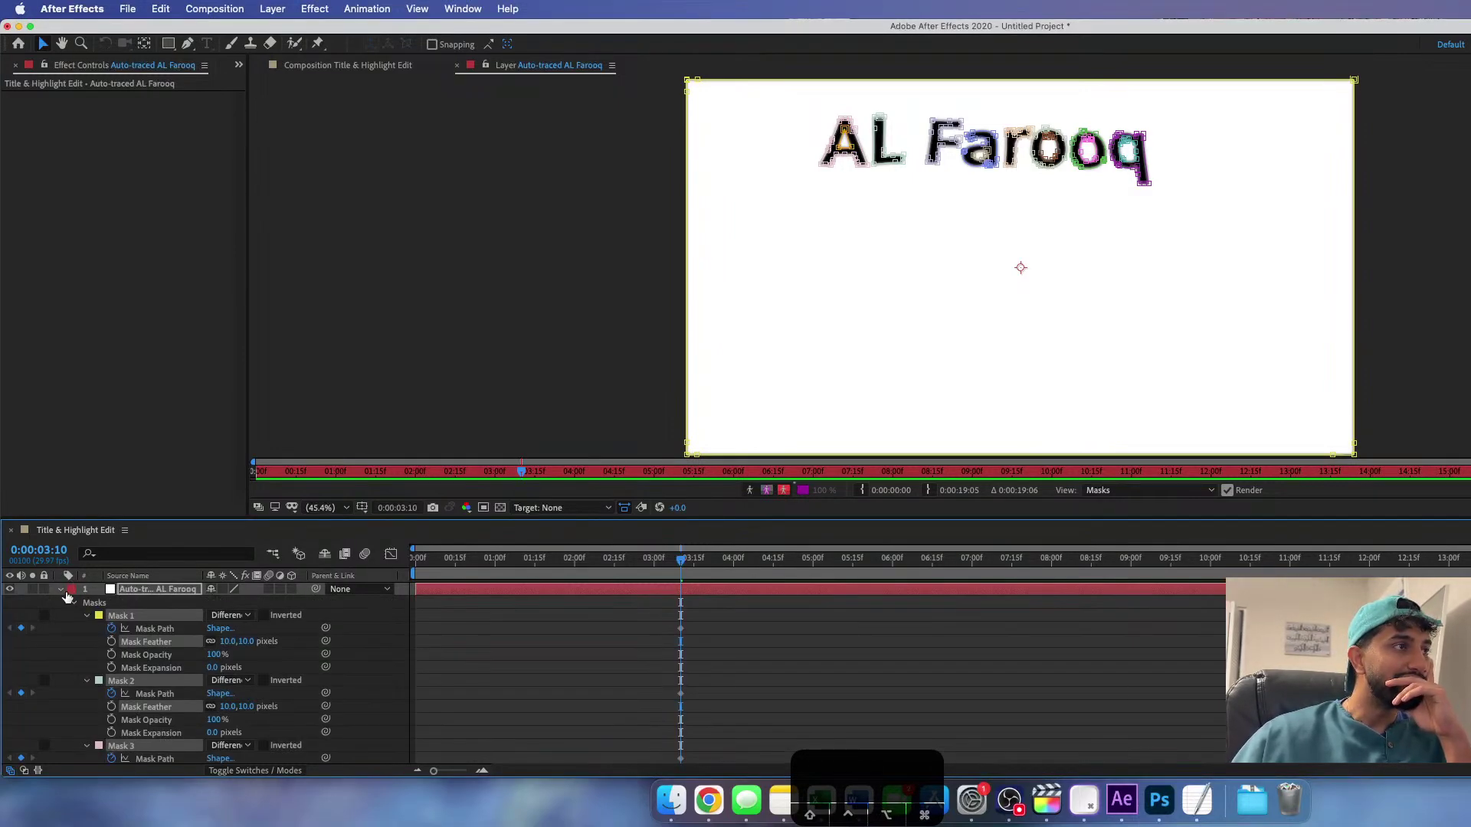
pyautogui.click(382, 67)
pyautogui.click(532, 66)
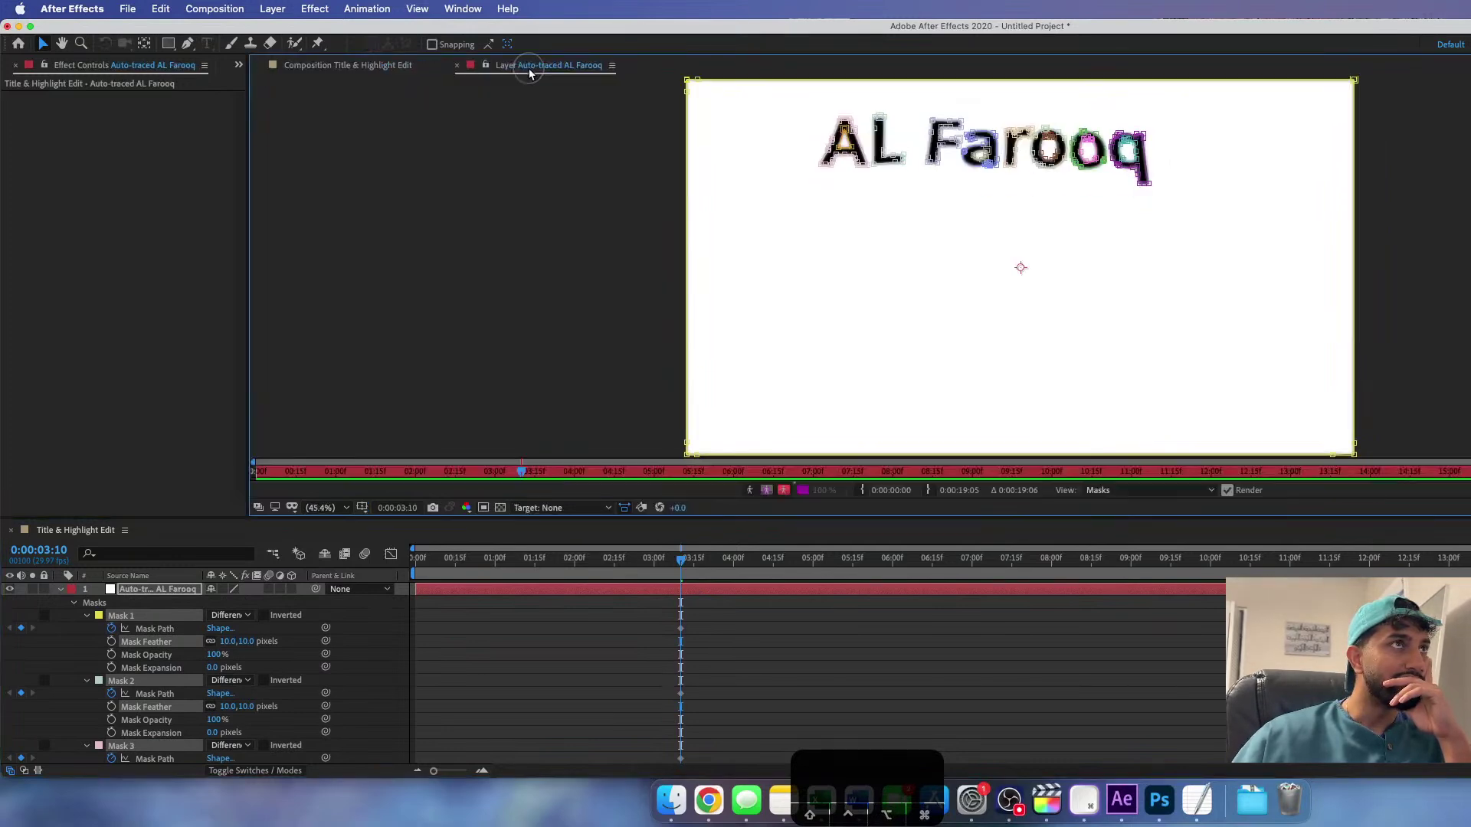
pyautogui.click(390, 66)
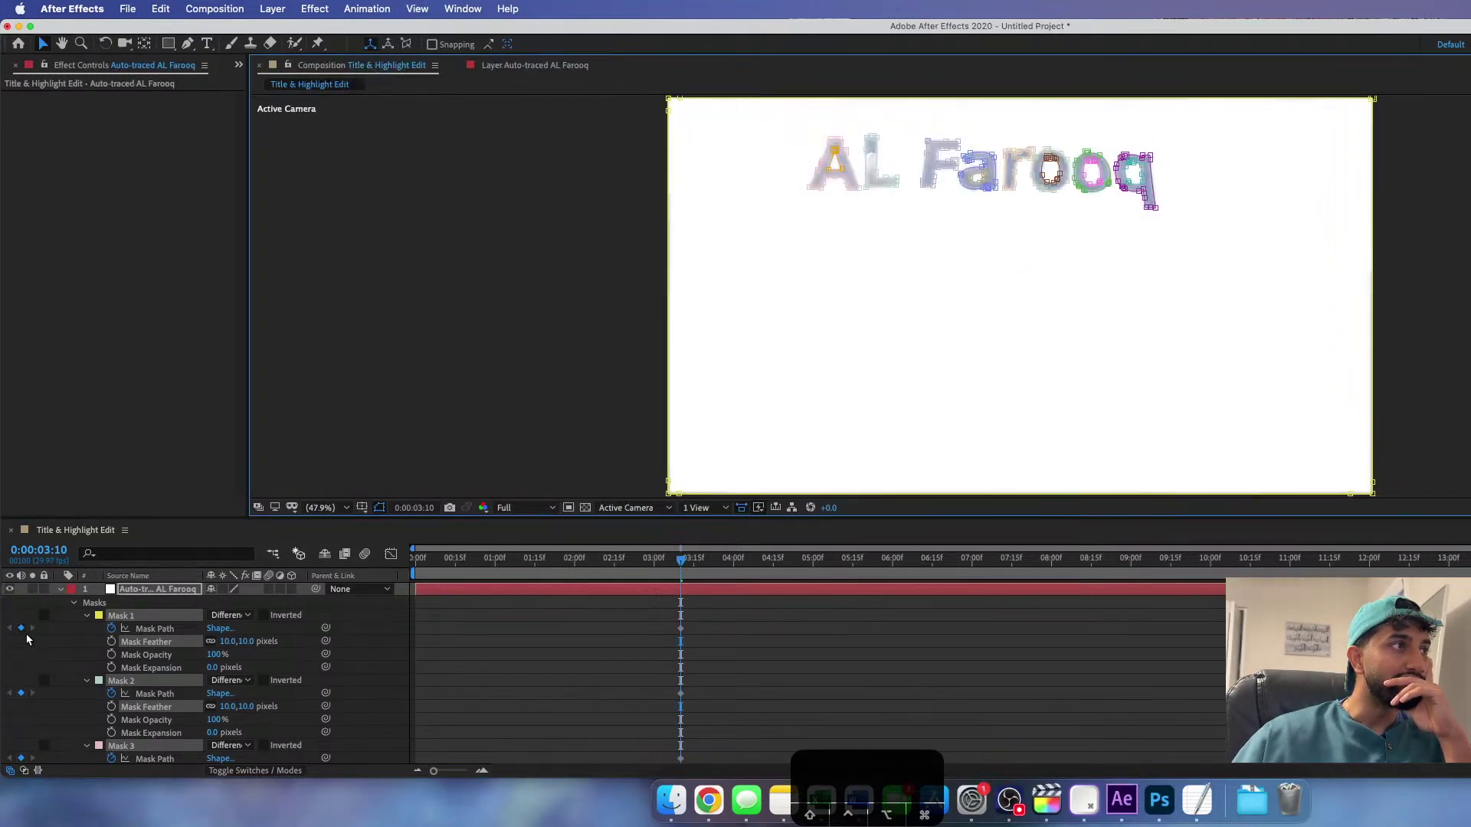
pyautogui.press('u')
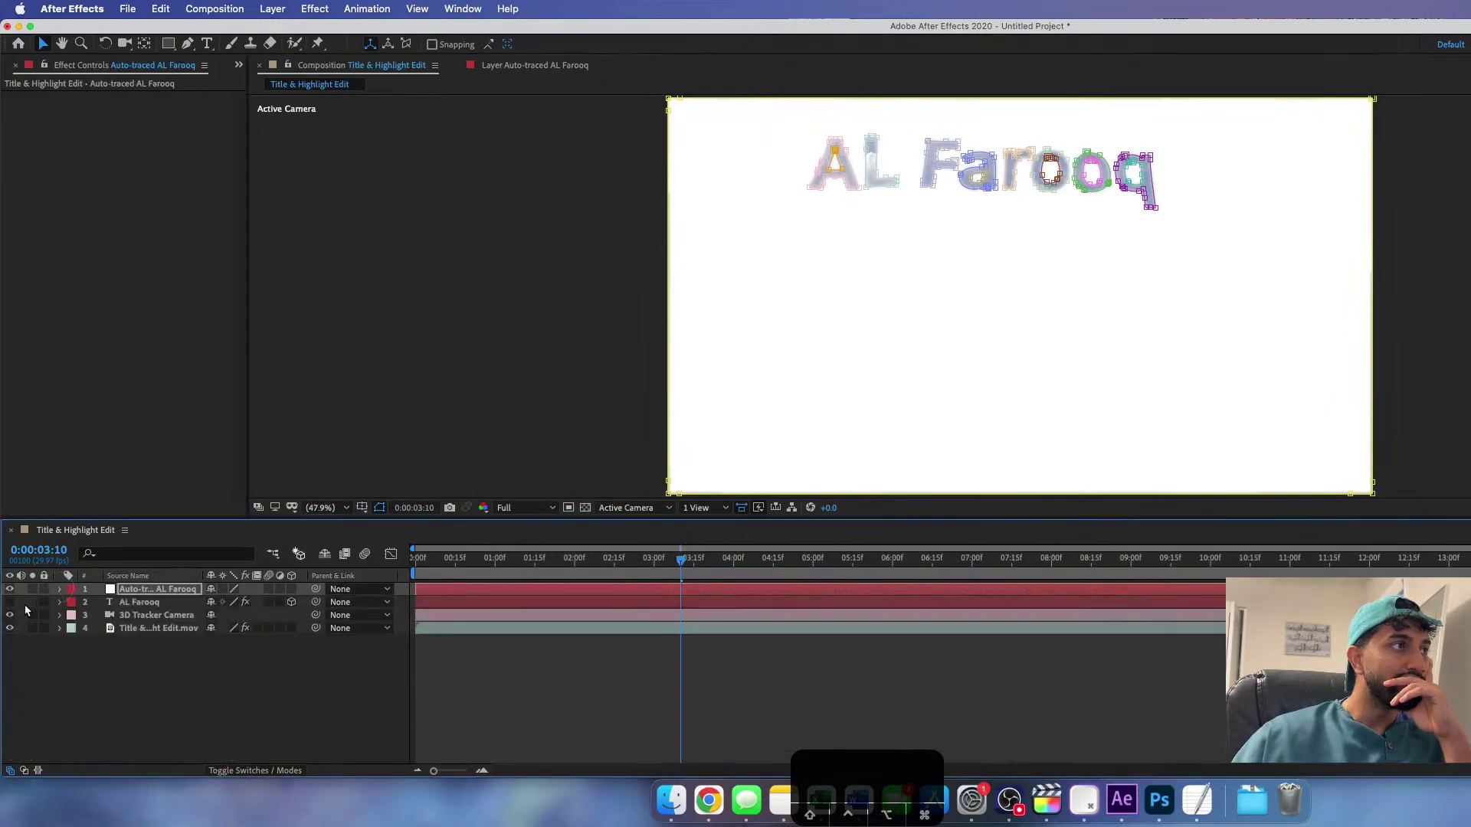
# - Hide the auto-traced layer, show the AL Farooq text layer and preview the title animation from the start
pyautogui.click(10, 602)
pyautogui.click(10, 588)
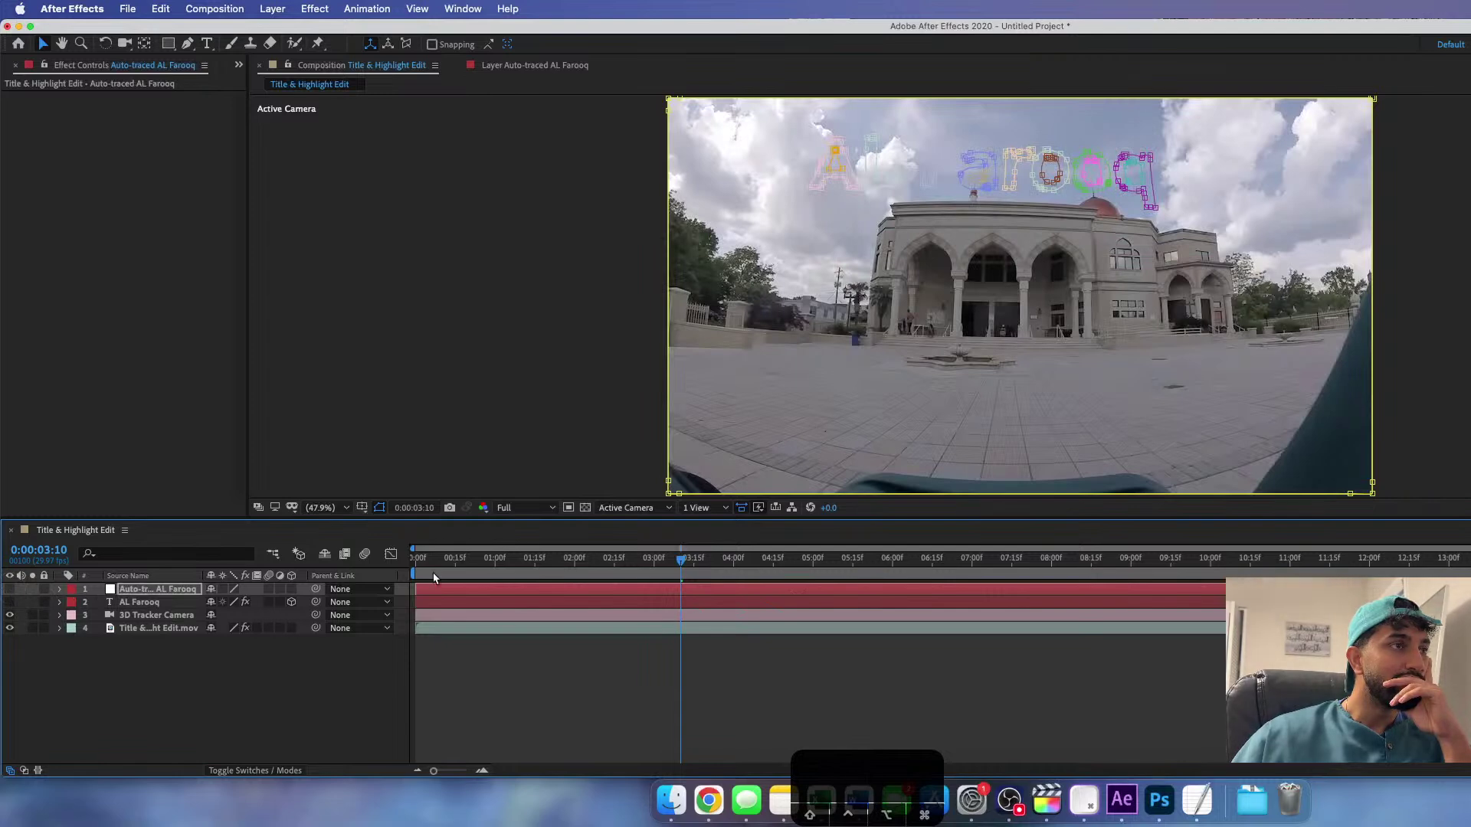
pyautogui.press('space')
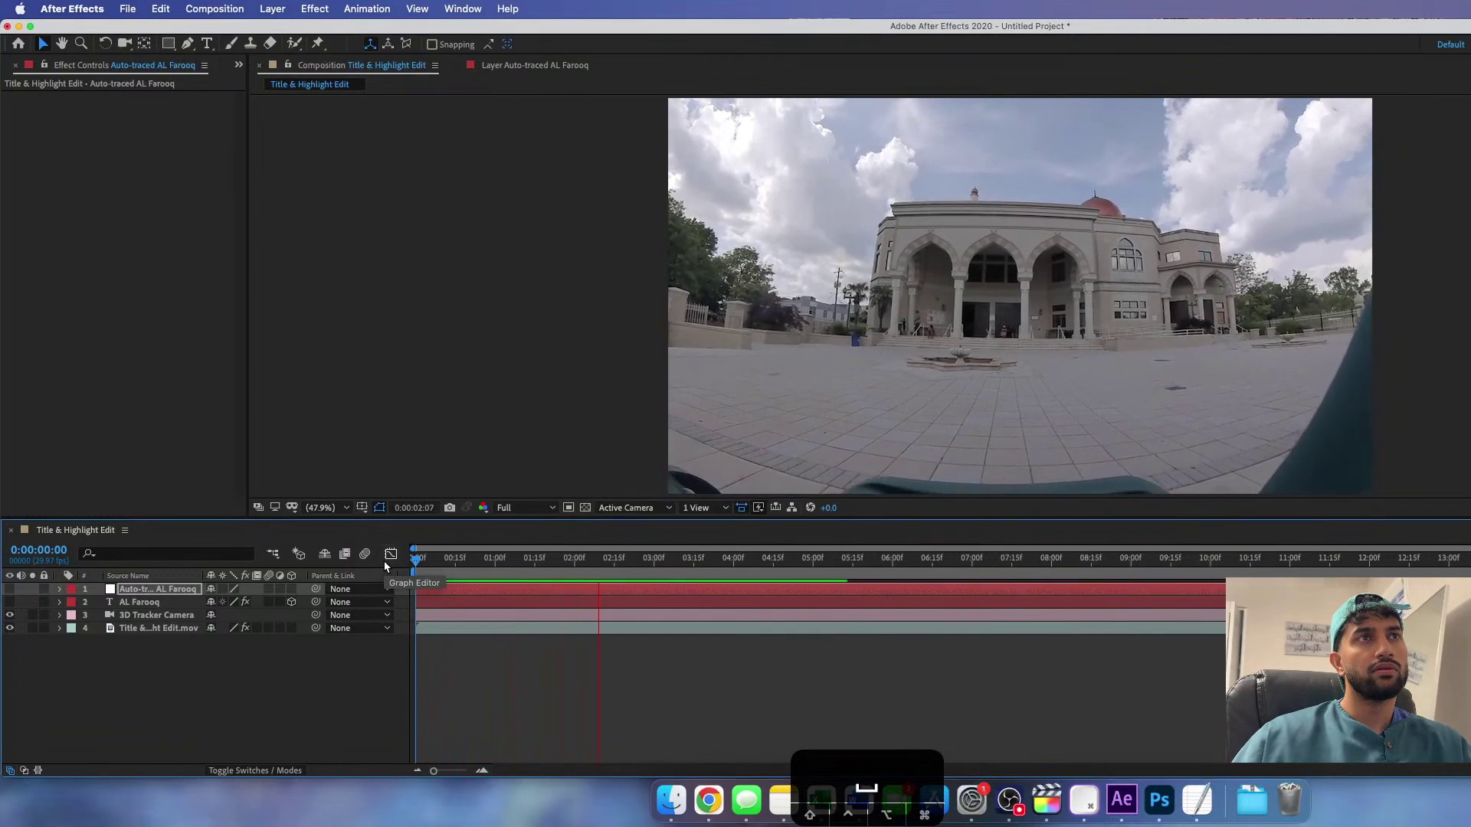
pyautogui.click(10, 603)
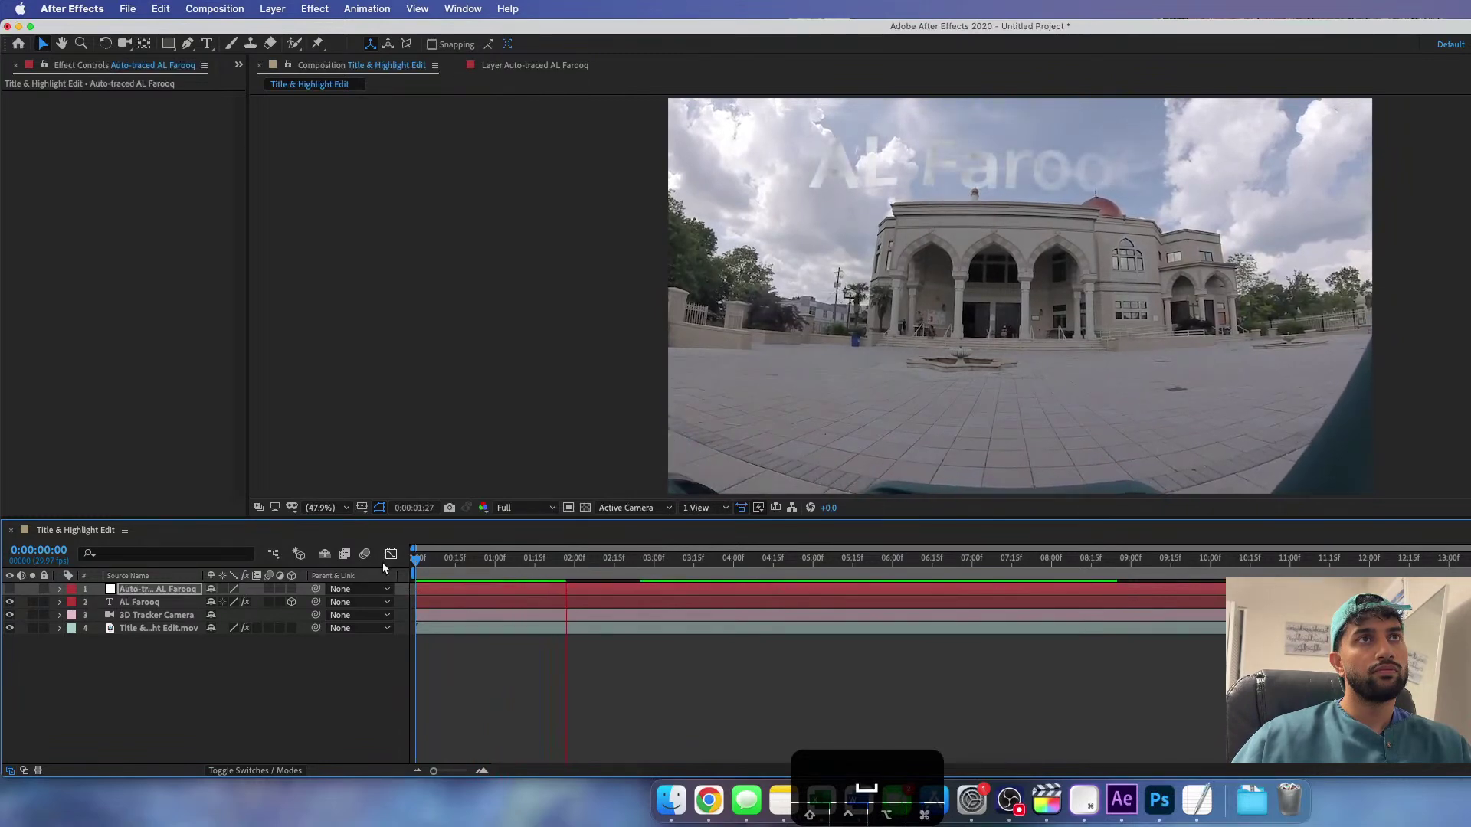
pyautogui.press('space')
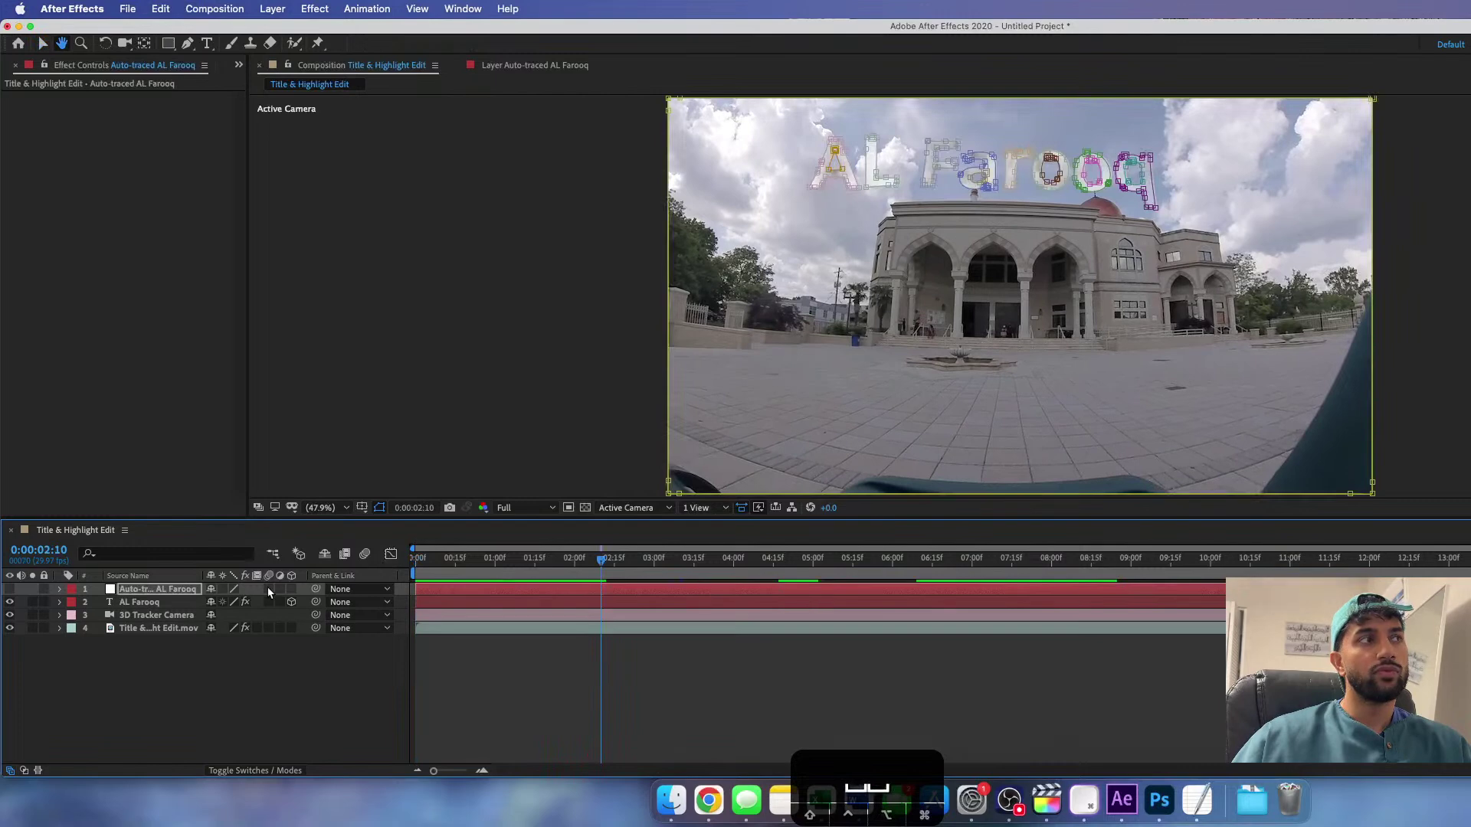
# - Delete the auto-traced layer and move the current time to the AL Farooq text layer's out point
pyautogui.click(138, 591)
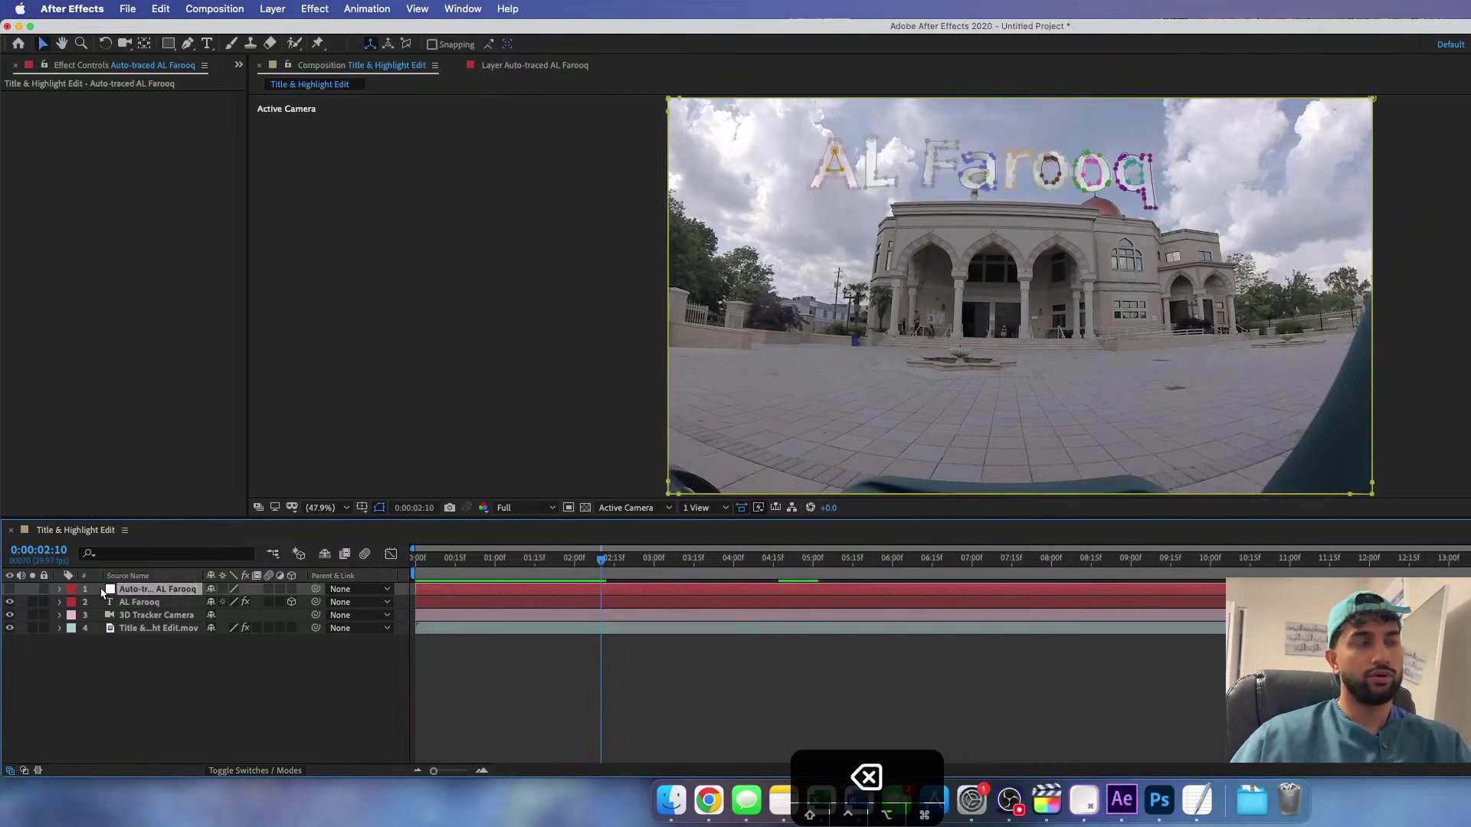
pyautogui.press('BackSpace')
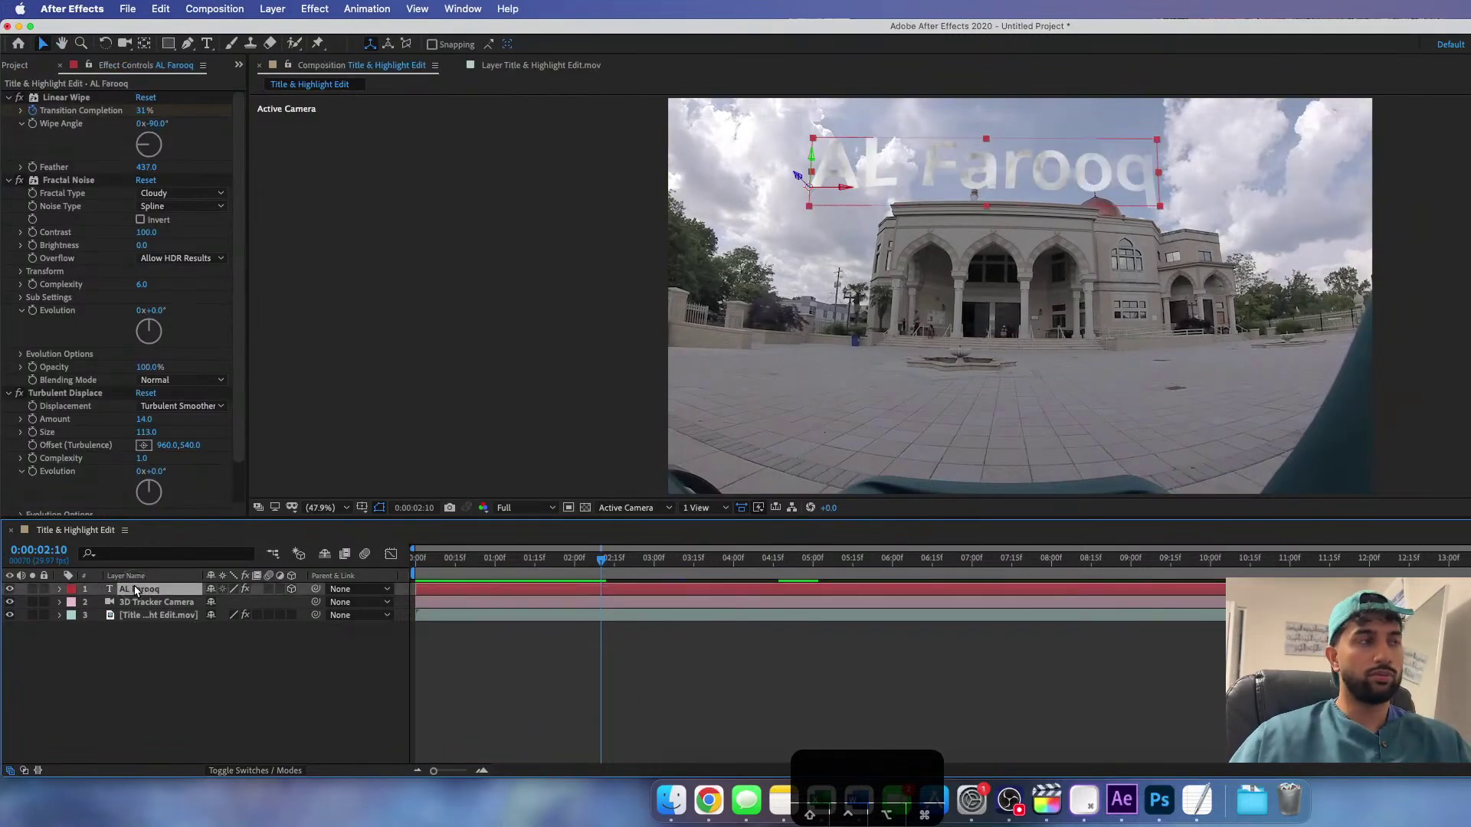
pyautogui.press('o')
pyautogui.press('o')
# - Set the AL Farooq layer's Opacity to 52% at 0:00:19:05 and preview the title from the start
pyautogui.click(60, 589)
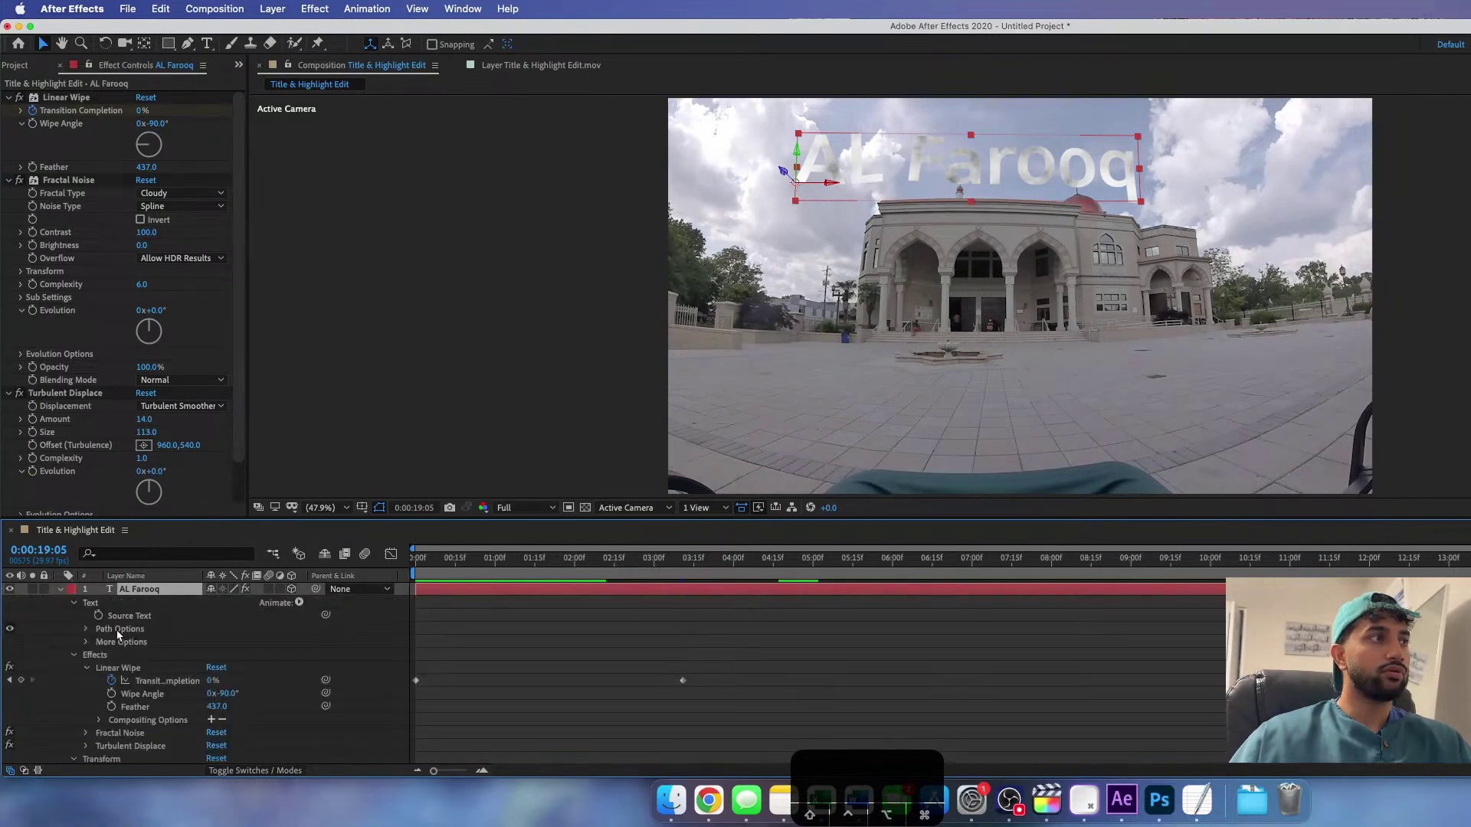
pyautogui.click(74, 603)
pyautogui.click(74, 616)
pyautogui.moveTo(214, 734); pyautogui.dragTo(179, 733)
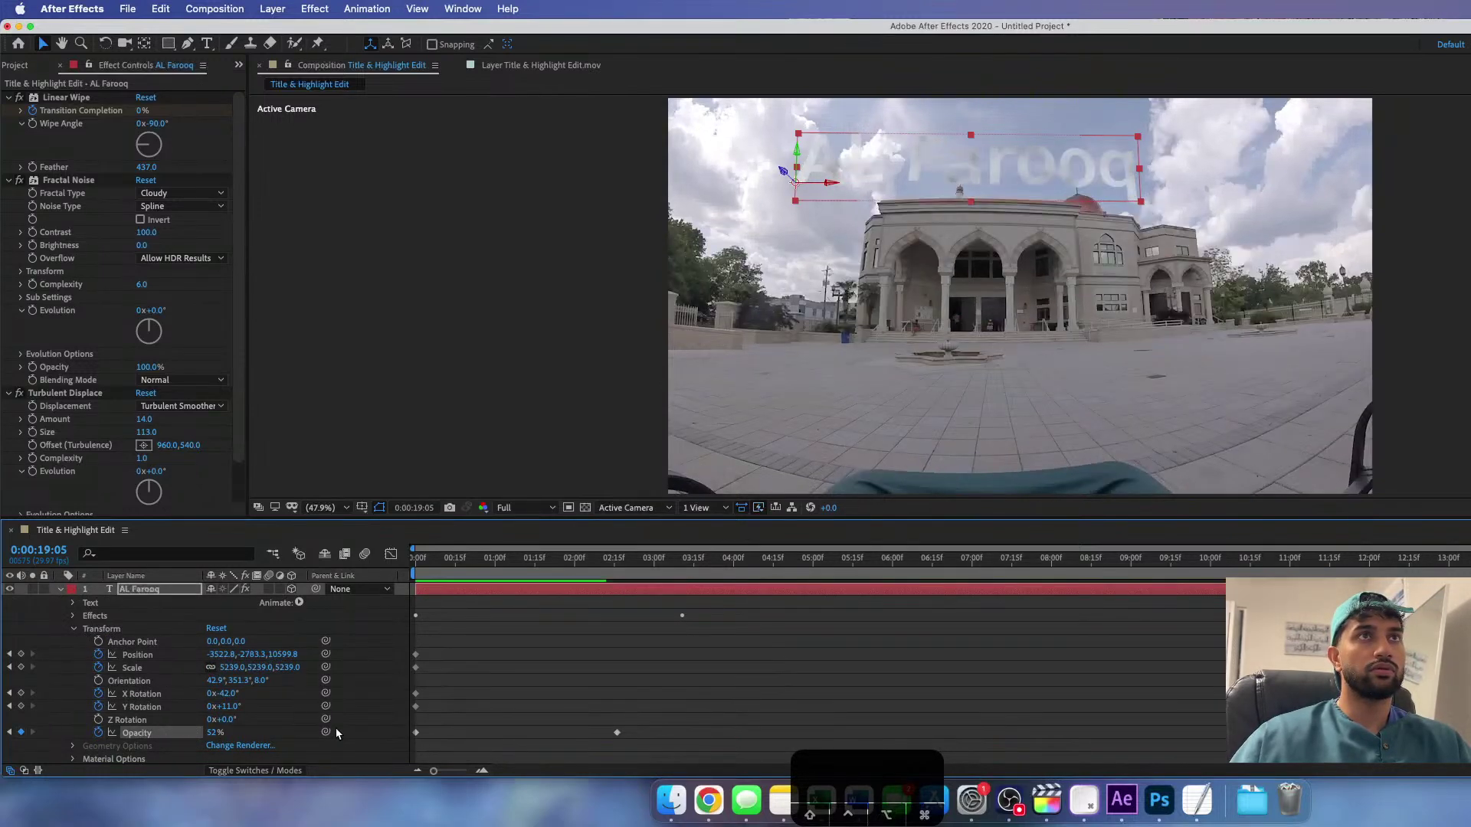
pyautogui.press('space')
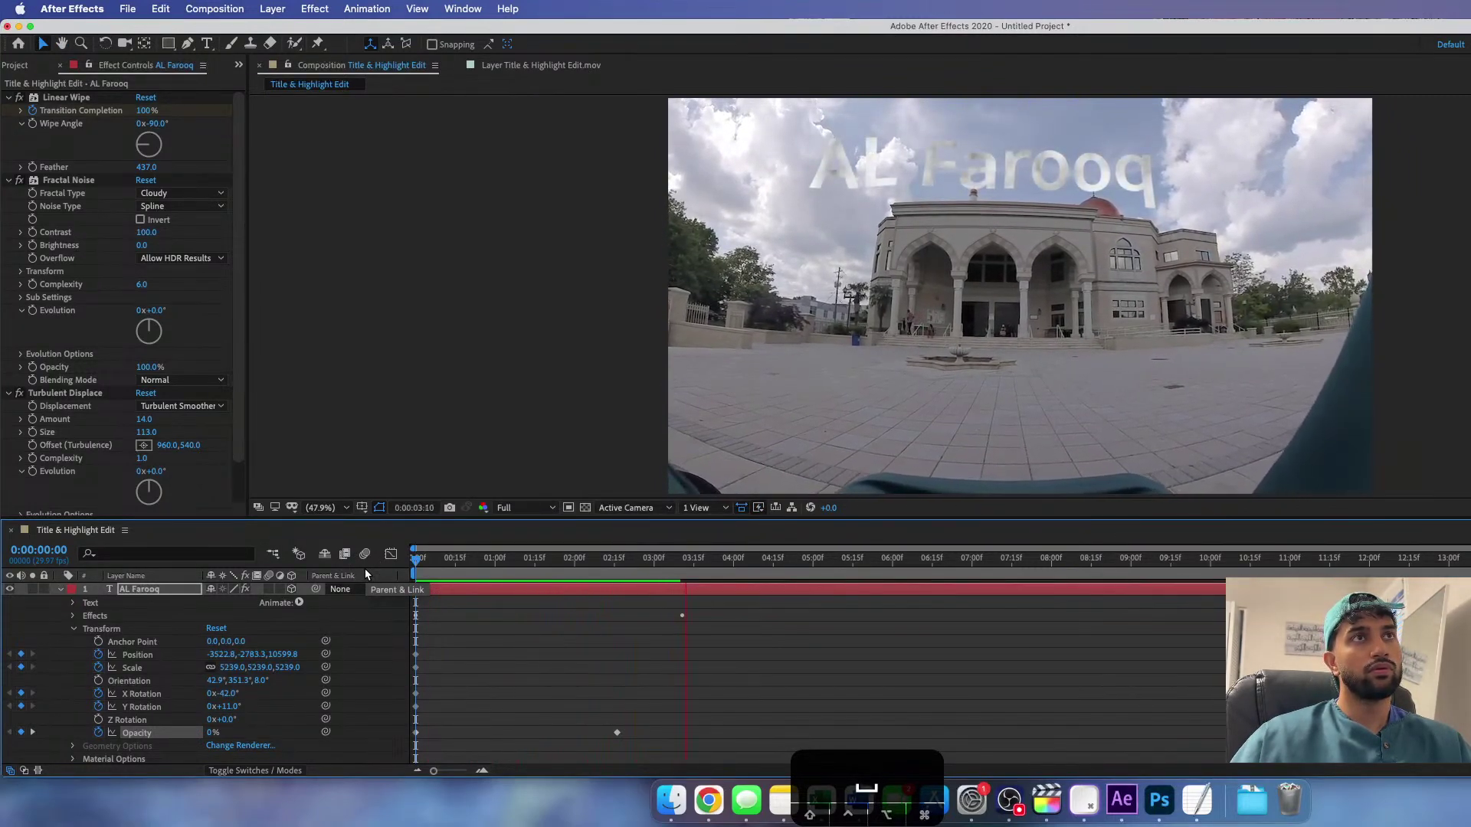
pyautogui.click(733, 560)
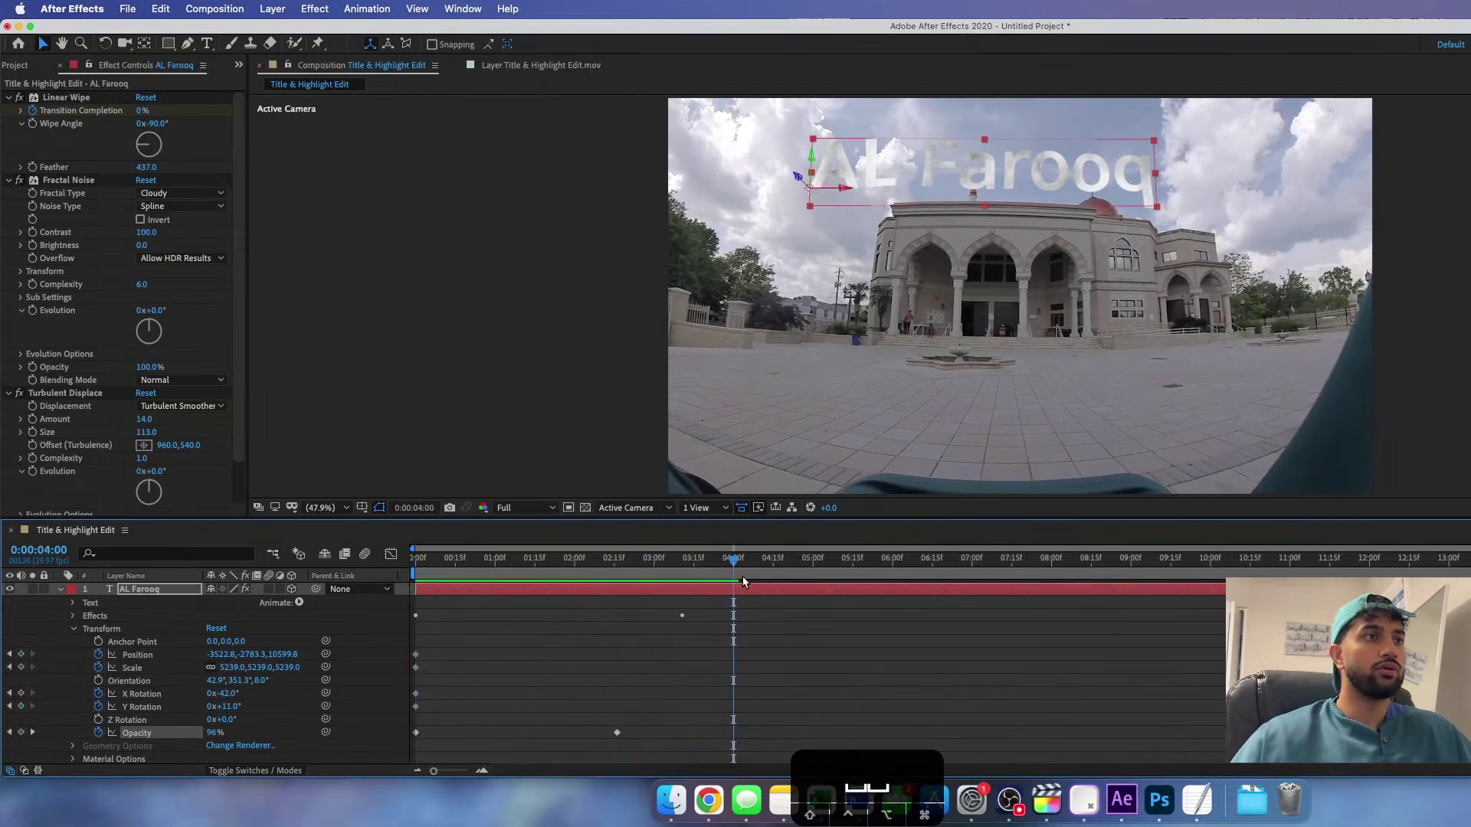
# - Move the 100% Opacity keyframe to 0:00:02:04, set its value to 57% and preview the fade-in
pyautogui.scroll(-1, 713, 618)
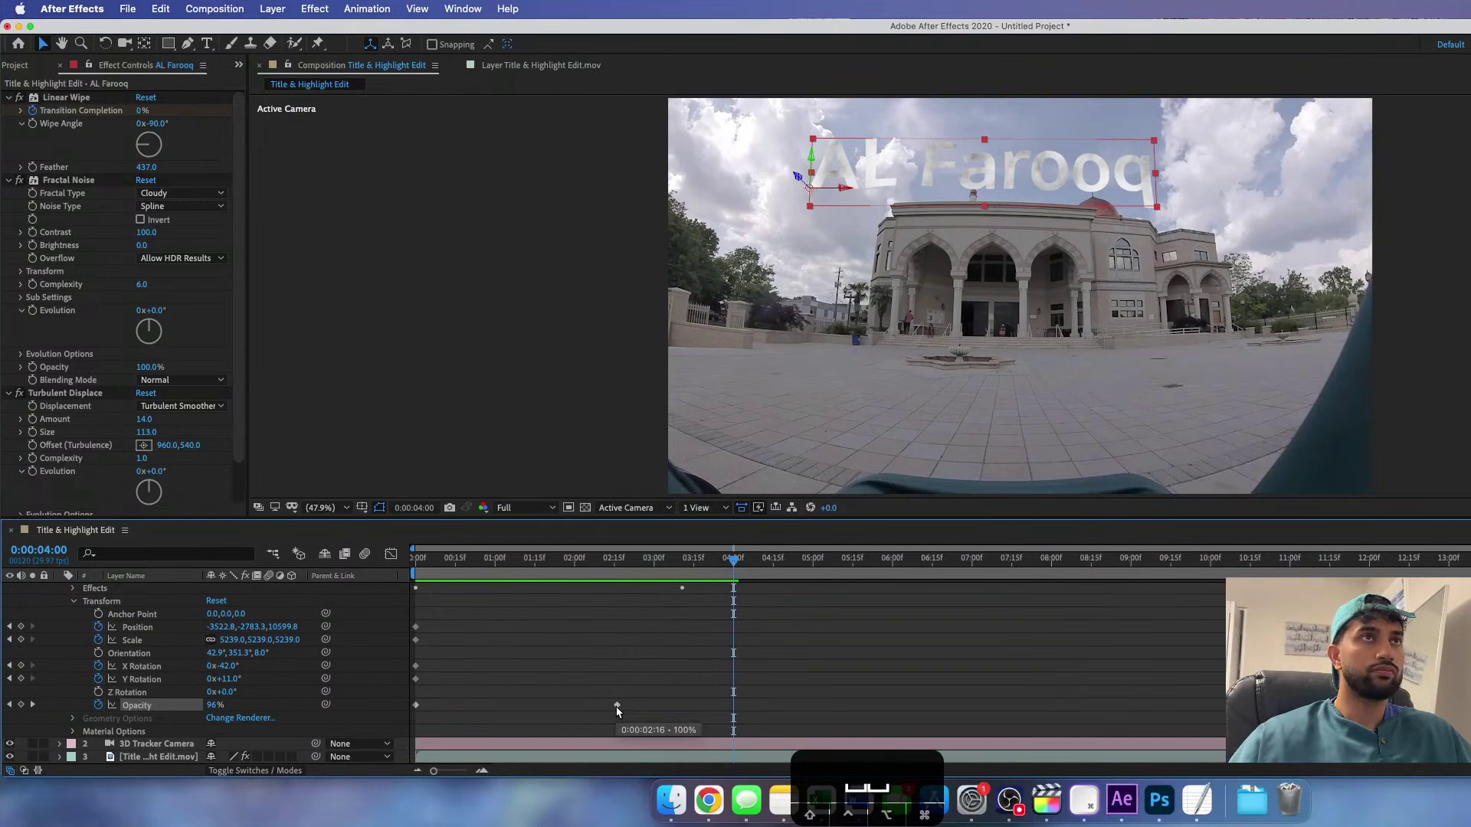
pyautogui.moveTo(616, 706); pyautogui.dragTo(584, 707)
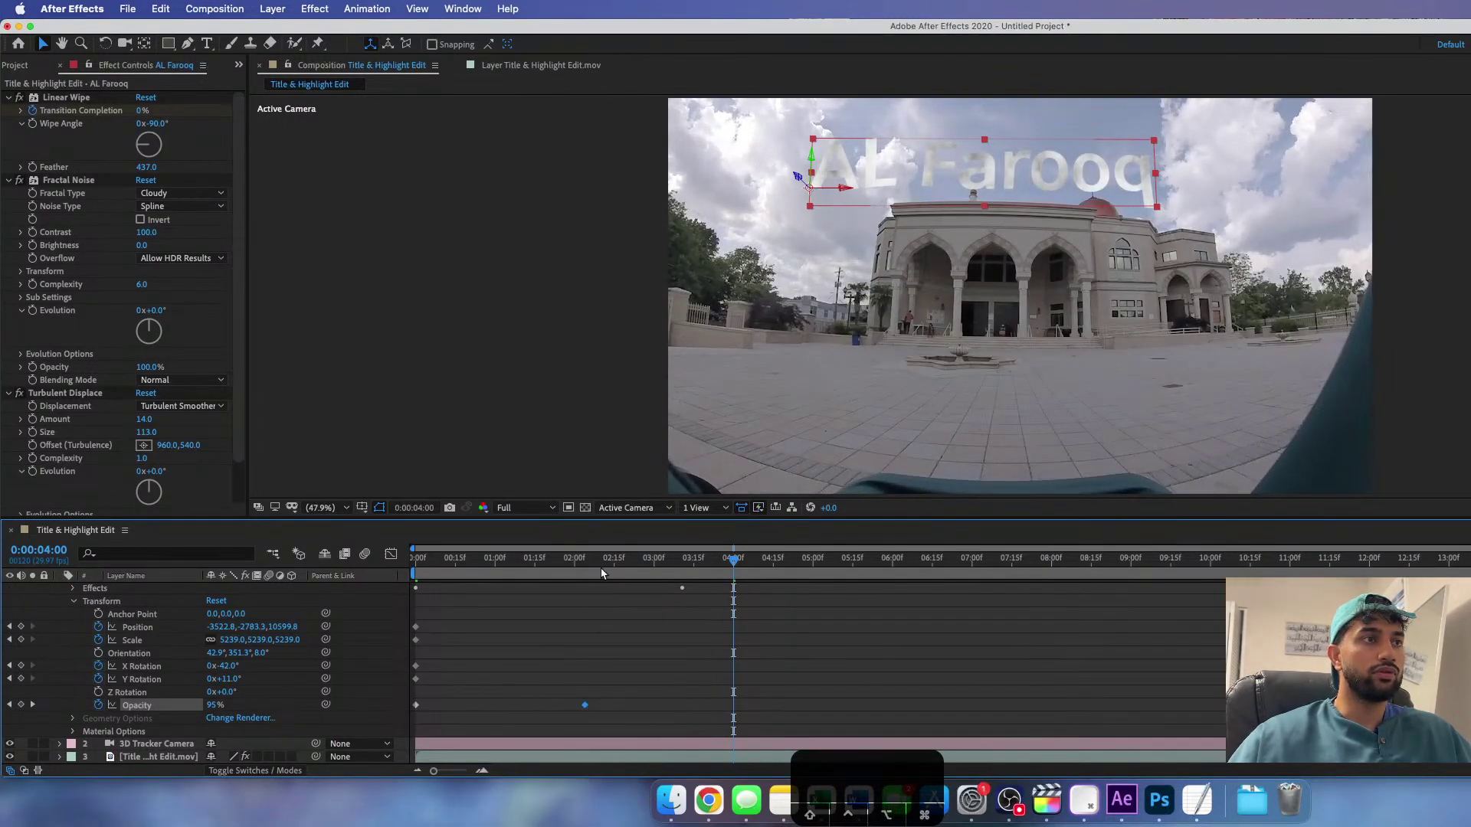
pyautogui.moveTo(733, 560); pyautogui.dragTo(567, 565)
pyautogui.moveTo(217, 705); pyautogui.dragTo(187, 704)
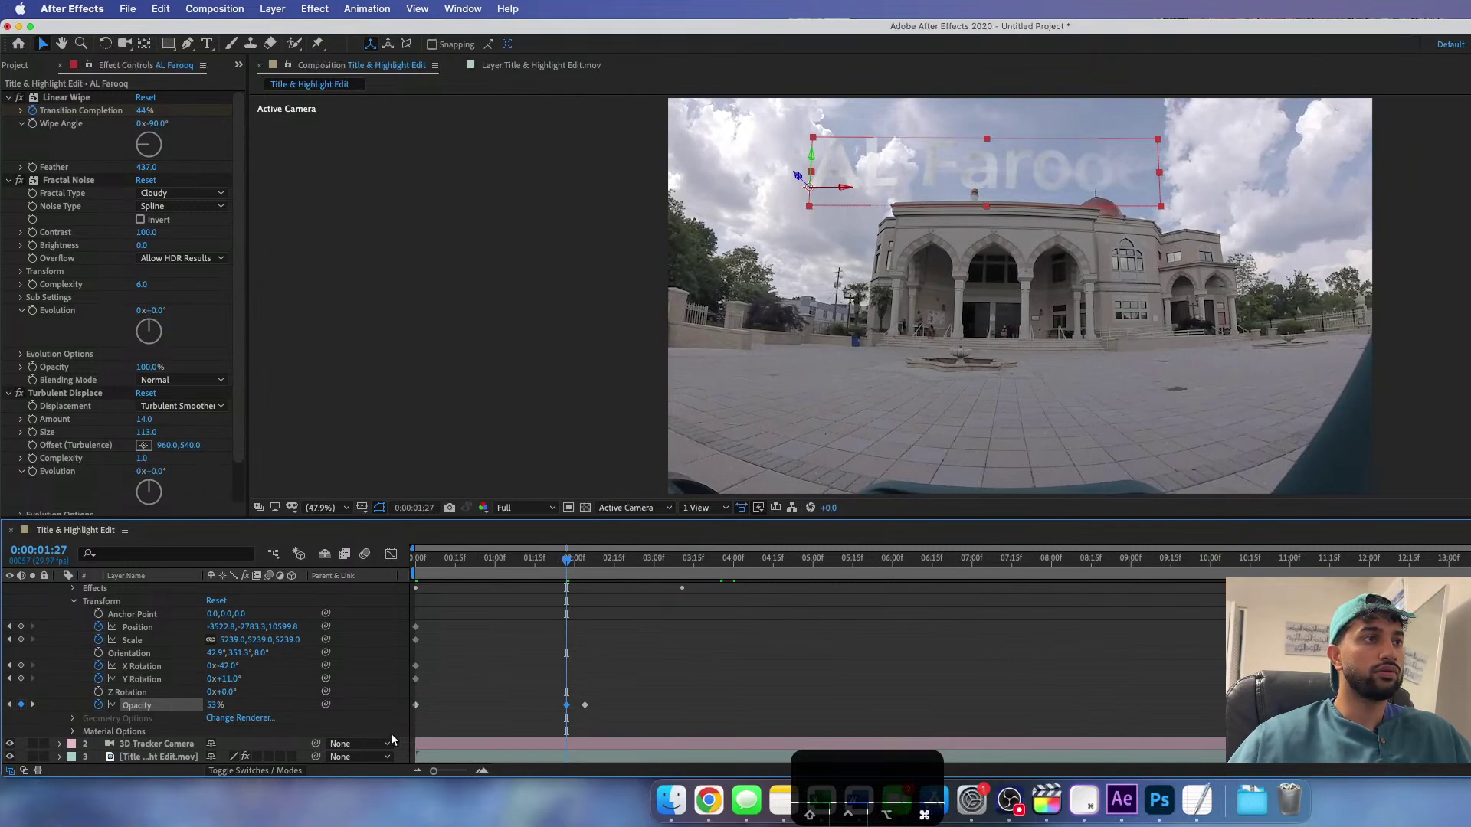
pyautogui.moveTo(567, 559)
pyautogui.mouseDown()
pyautogui.moveTo(599, 565)
pyautogui.moveTo(584, 564)
pyautogui.mouseUp()
pyautogui.moveTo(196, 706)
pyautogui.mouseDown()
pyautogui.moveTo(157, 706)
pyautogui.moveTo(185, 706)
pyautogui.mouseUp()
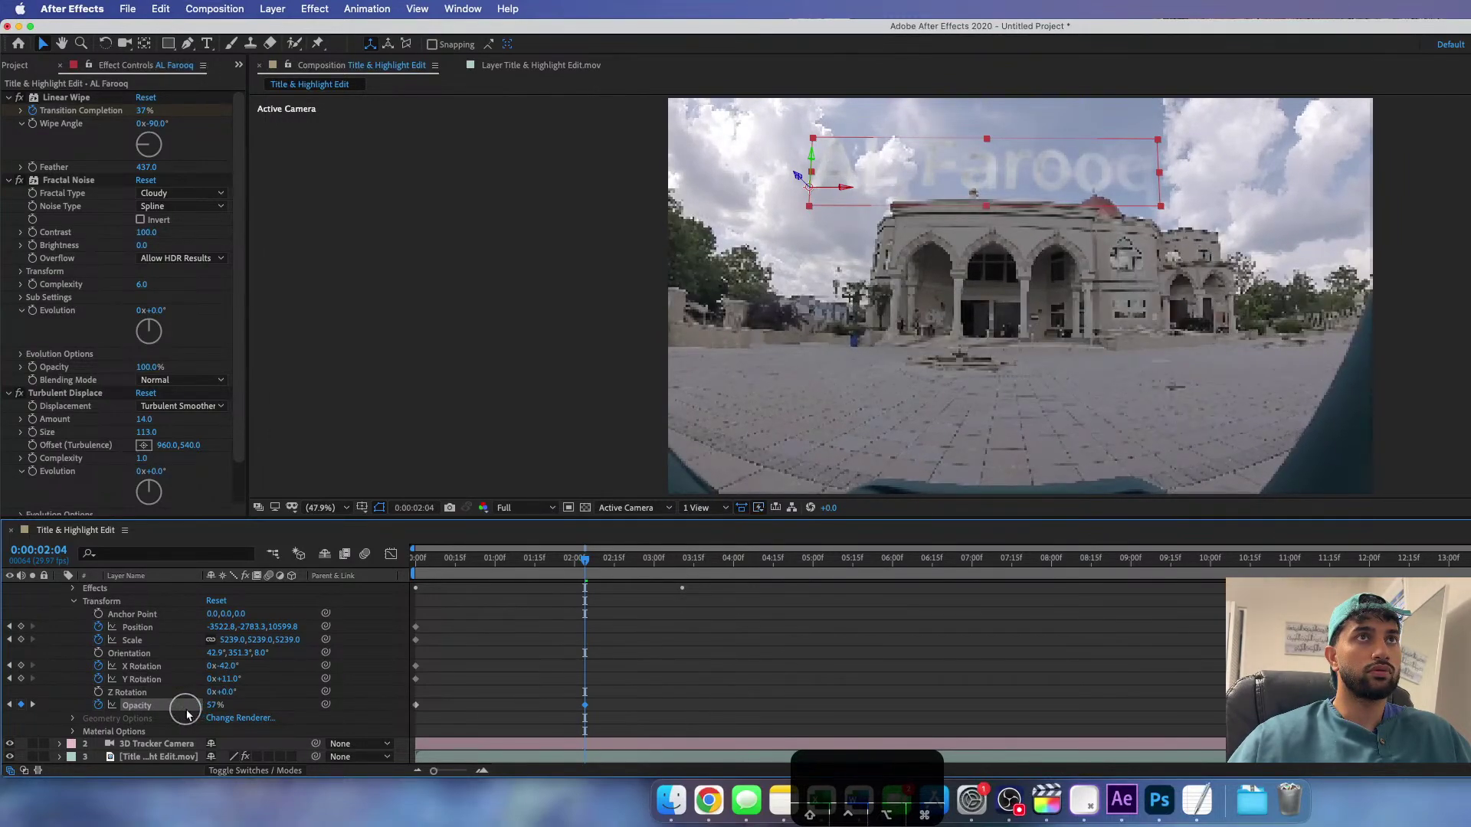
pyautogui.click(417, 558)
pyautogui.press('space')
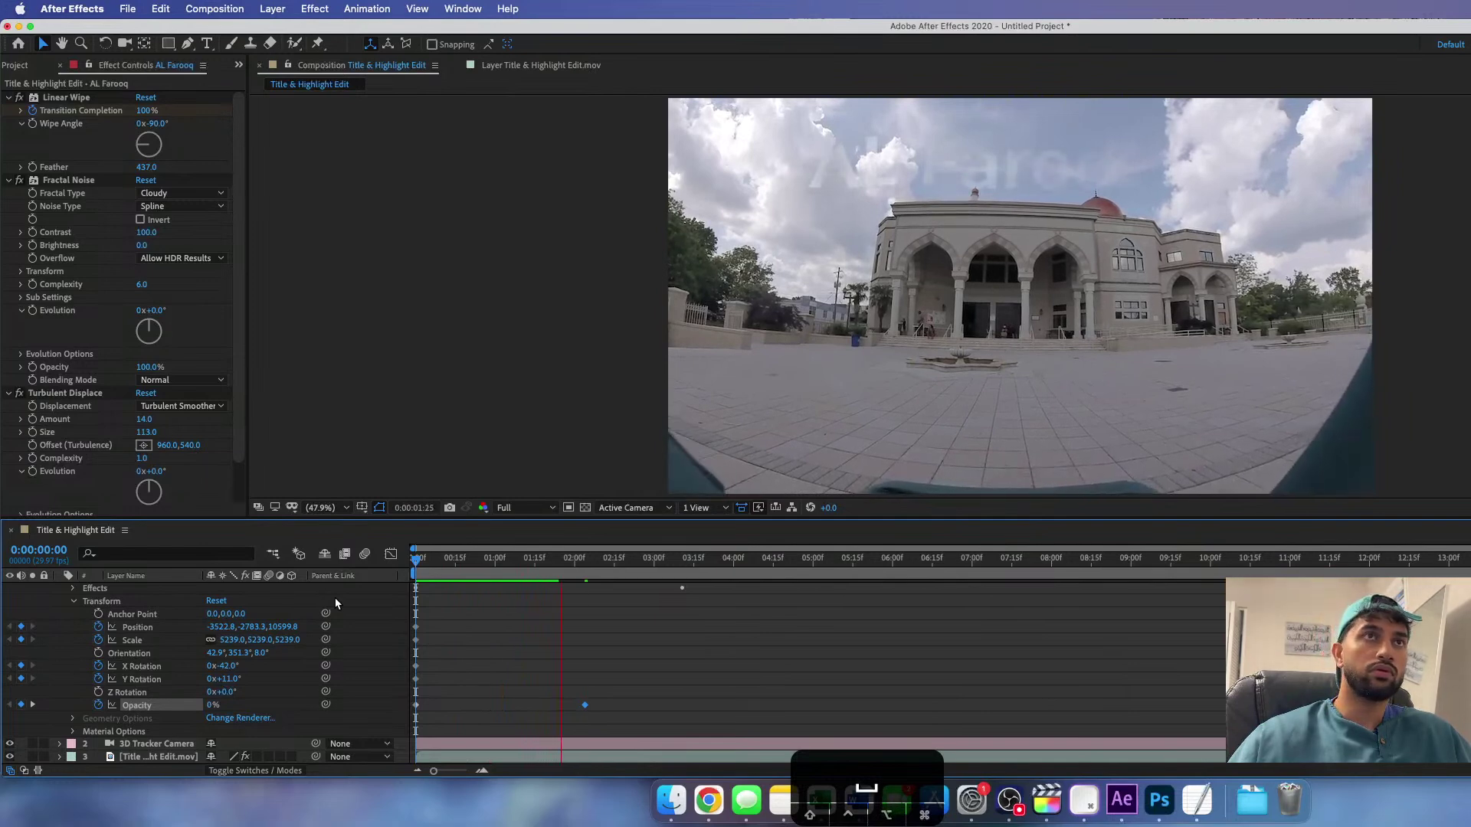
pyautogui.press('space')
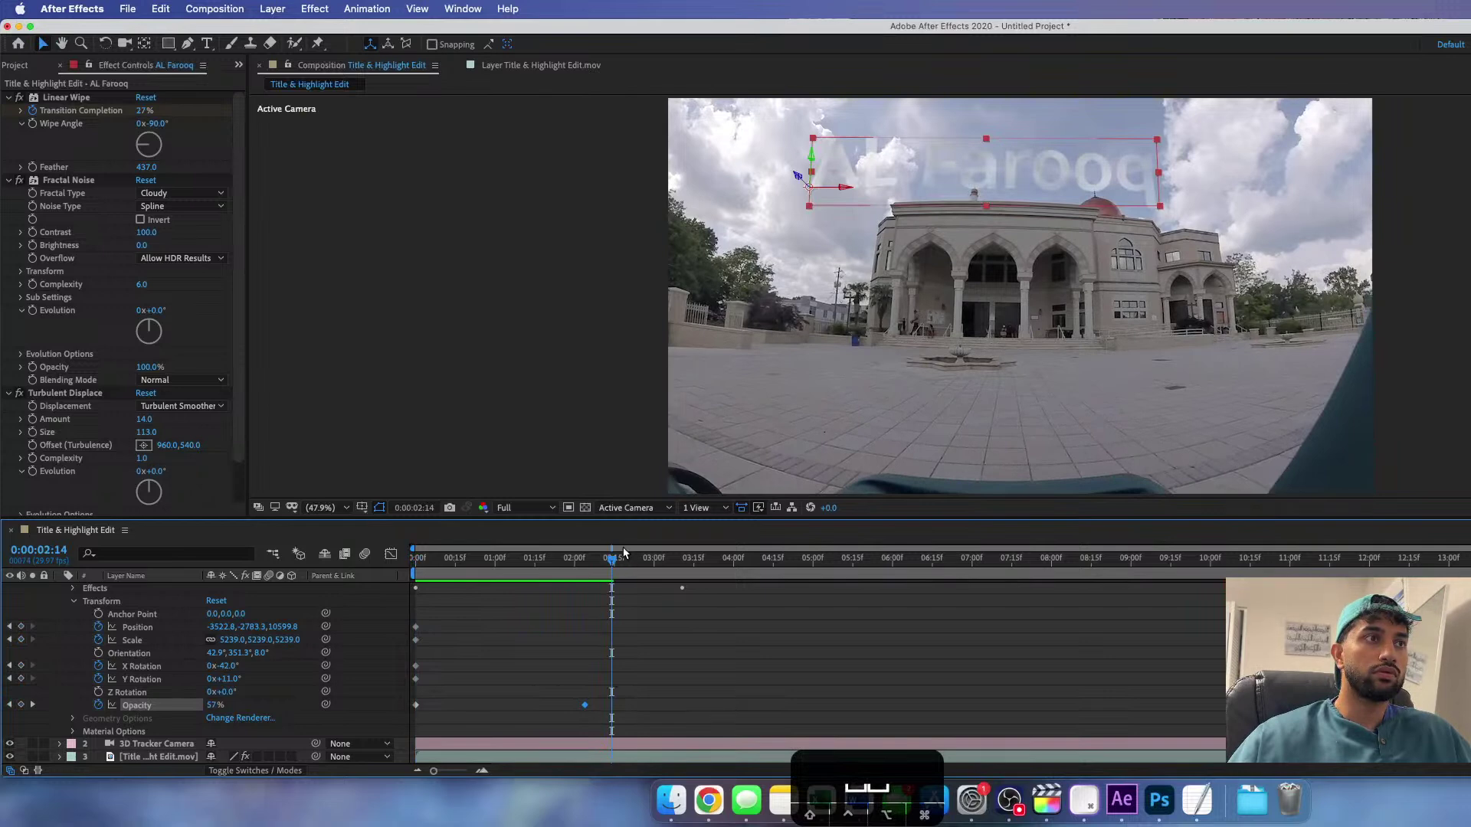
# - Lower the Opacity keyframe at 0:00:02:04 to 31% and play the title animation from the beginning
pyautogui.moveTo(611, 564); pyautogui.dragTo(583, 573)
pyautogui.click(586, 575)
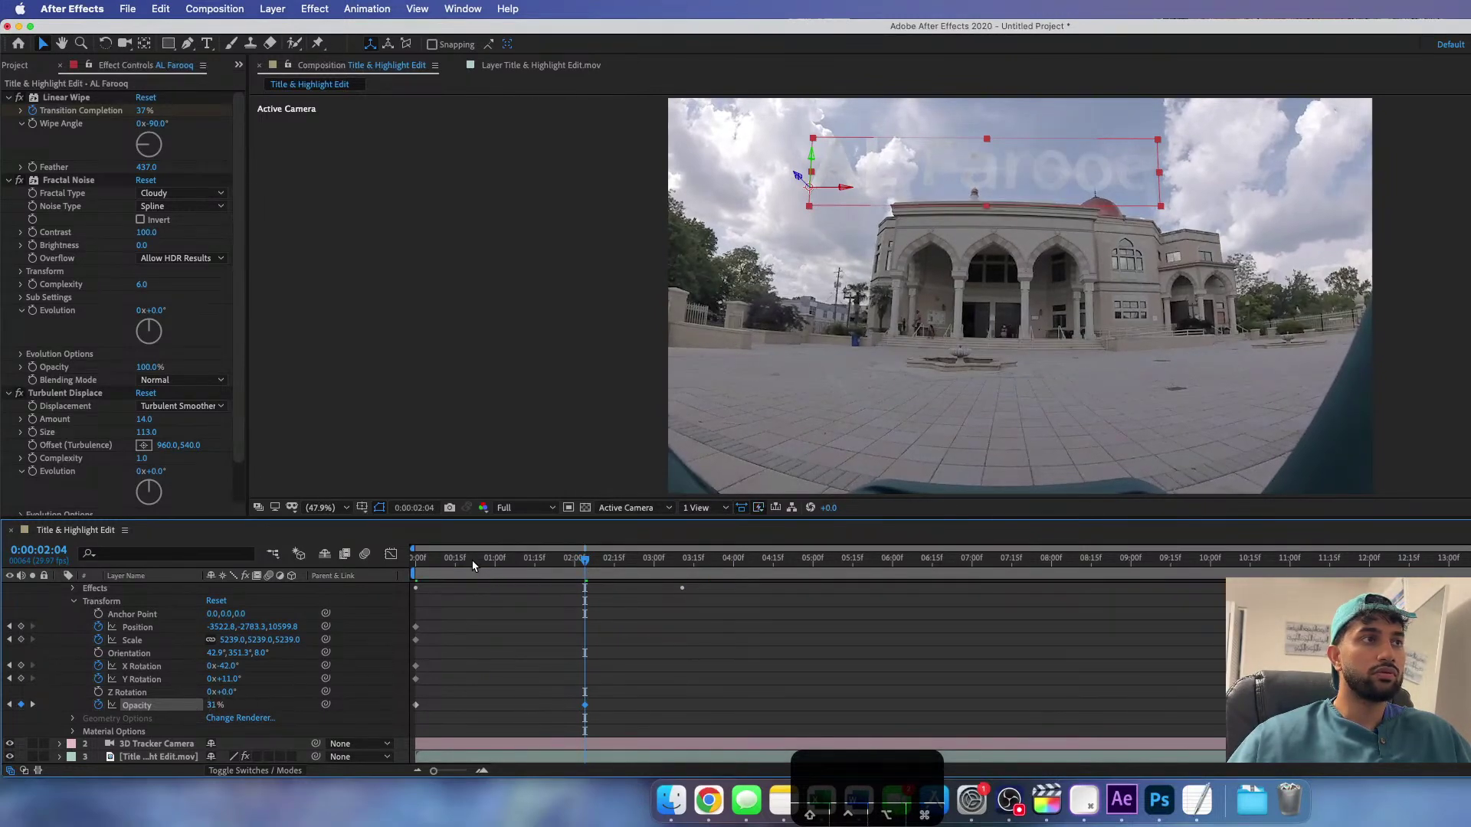
pyautogui.press('Home')
pyautogui.press('space')
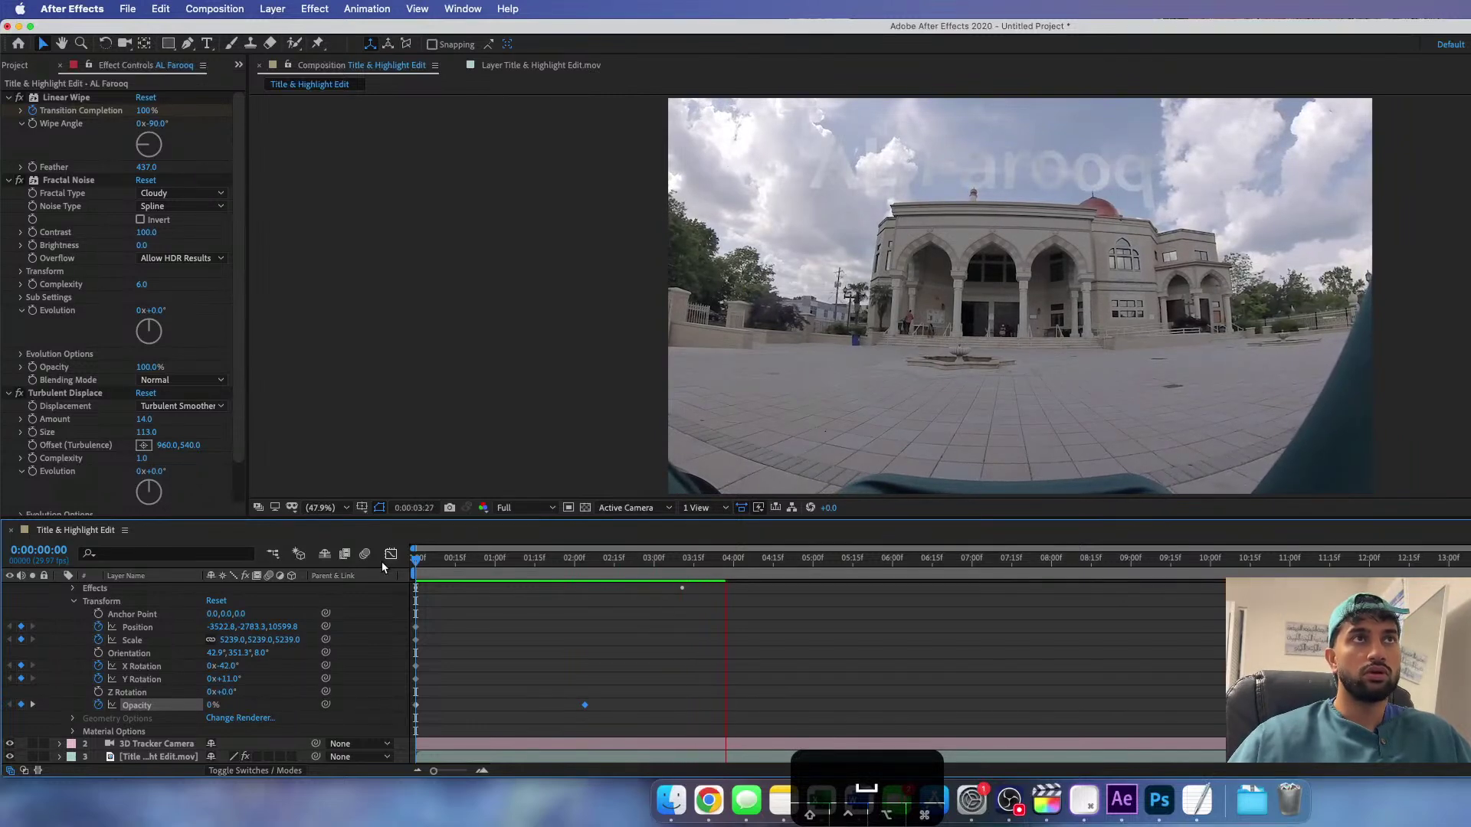
pyautogui.press('space')
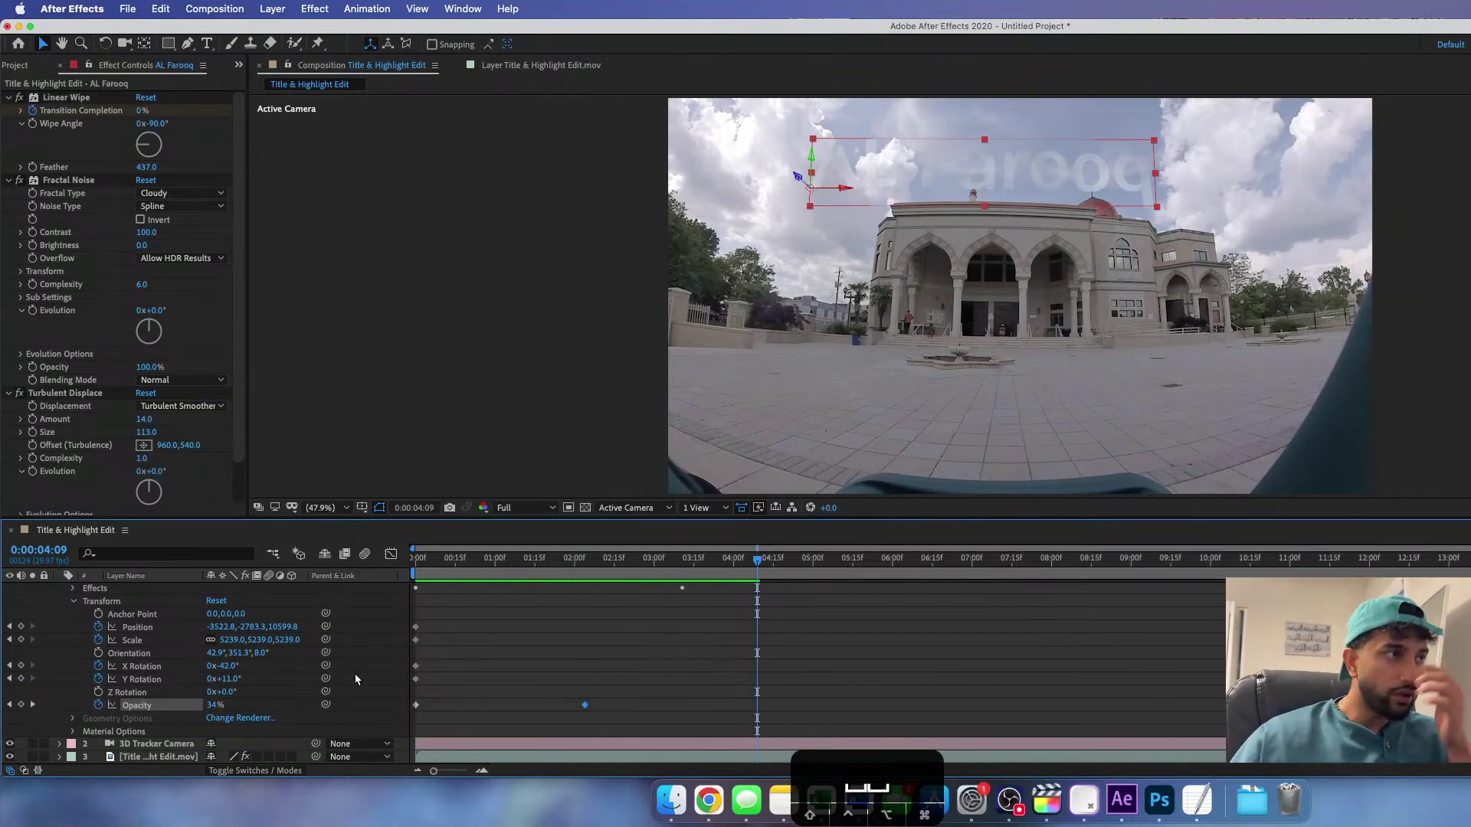
# - Collapse the AL Farooq layer and auto-trace it at 0:00:04:09
pyautogui.scroll(2, 44, 667)
pyautogui.click(59, 589)
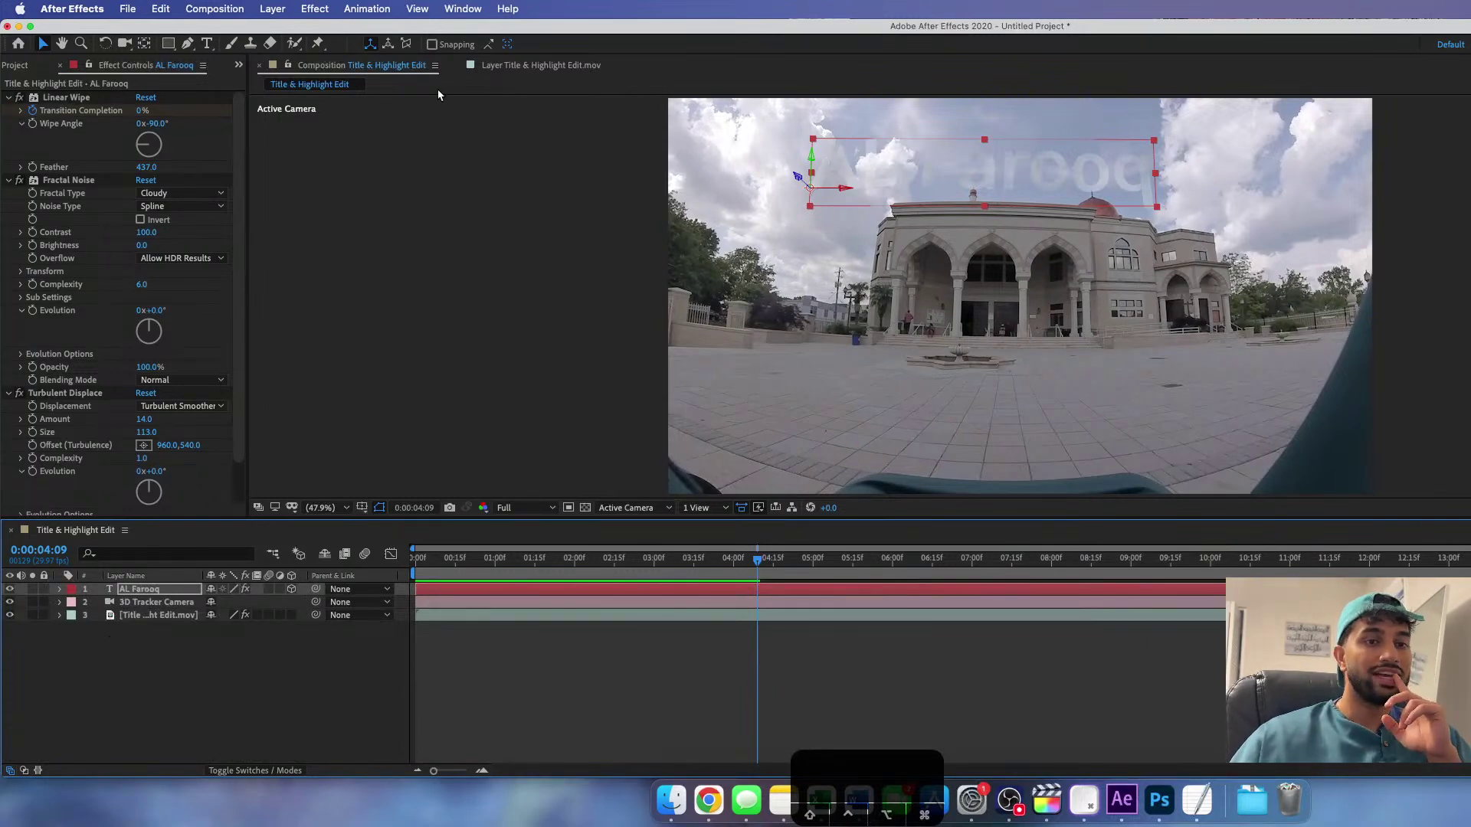
pyautogui.click(272, 8)
pyautogui.moveTo(292, 478)
pyautogui.click(295, 521)
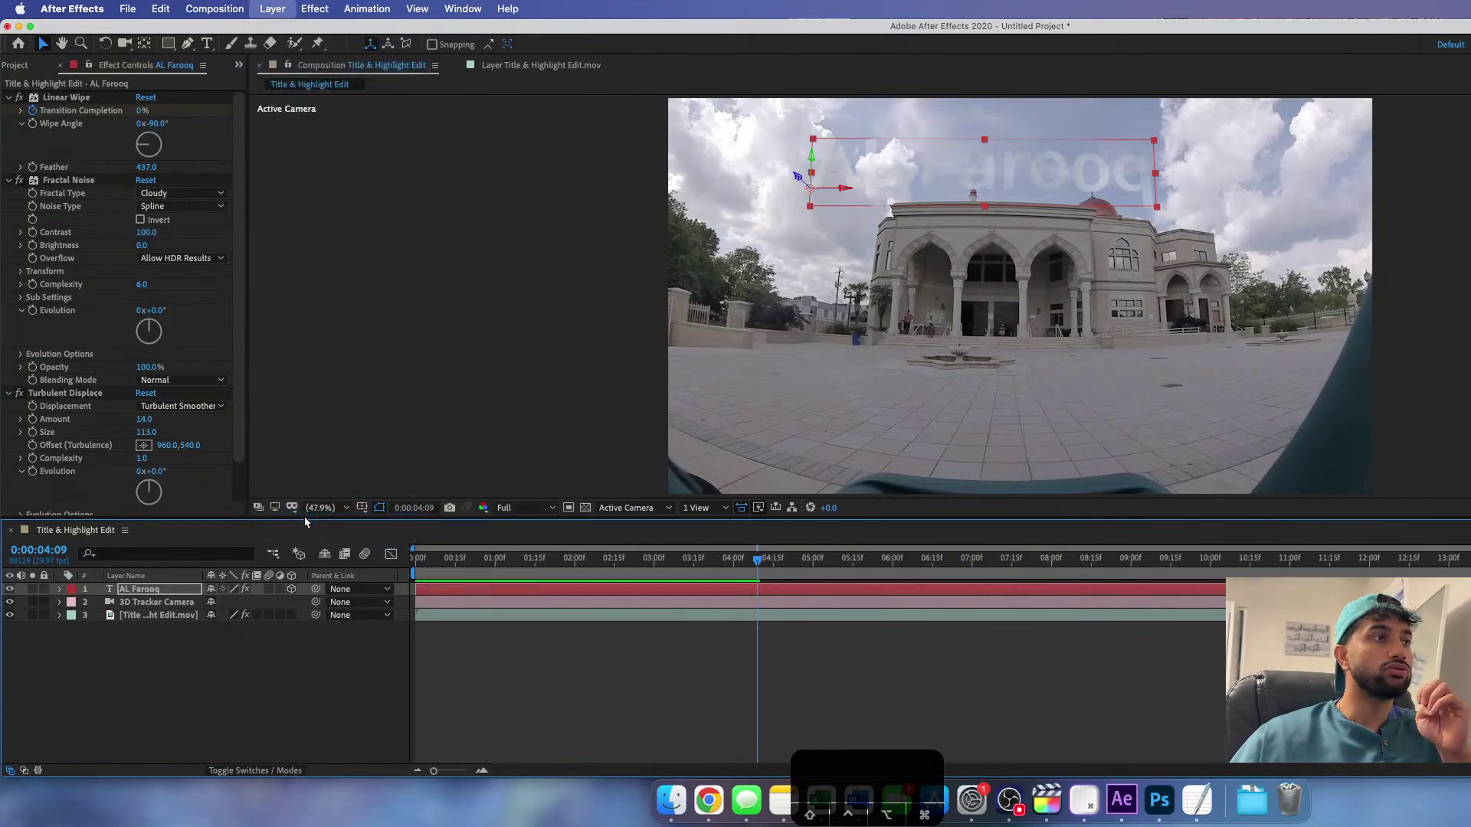
pyautogui.click(1098, 527)
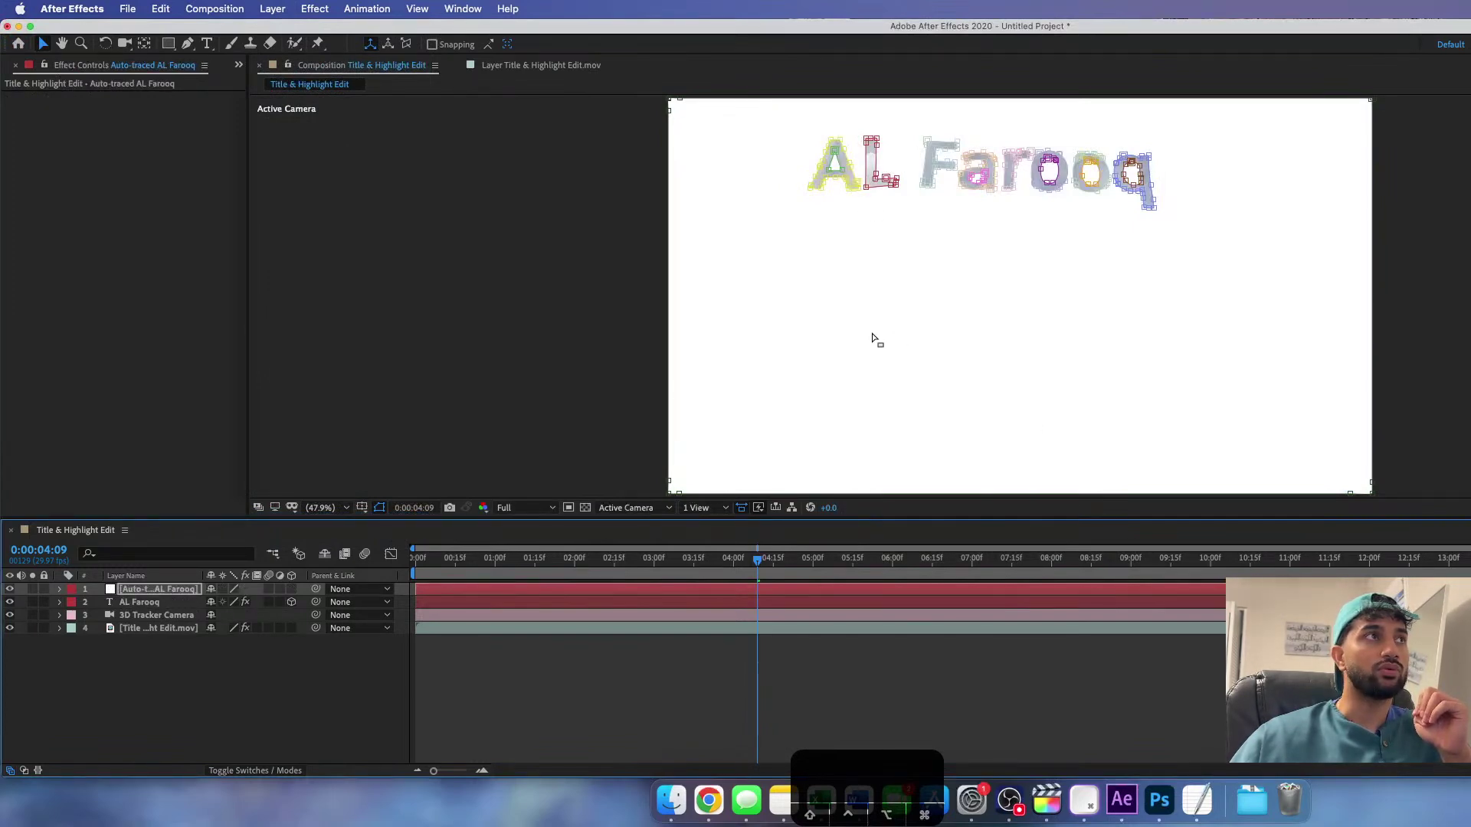
# - Invert all the masks on the auto-traced AL Farooq layer
pyautogui.click(363, 591)
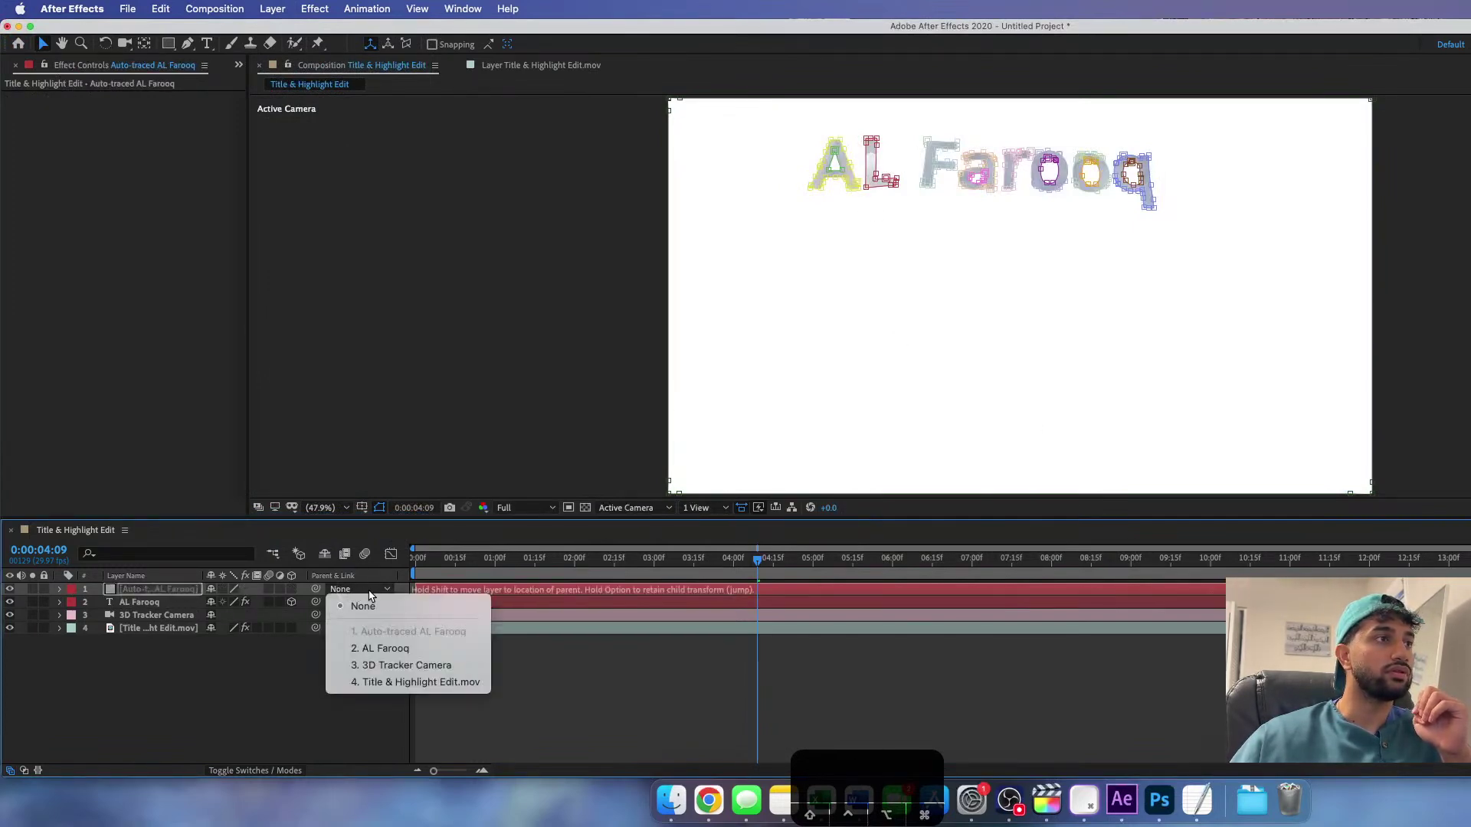
pyautogui.click(376, 592)
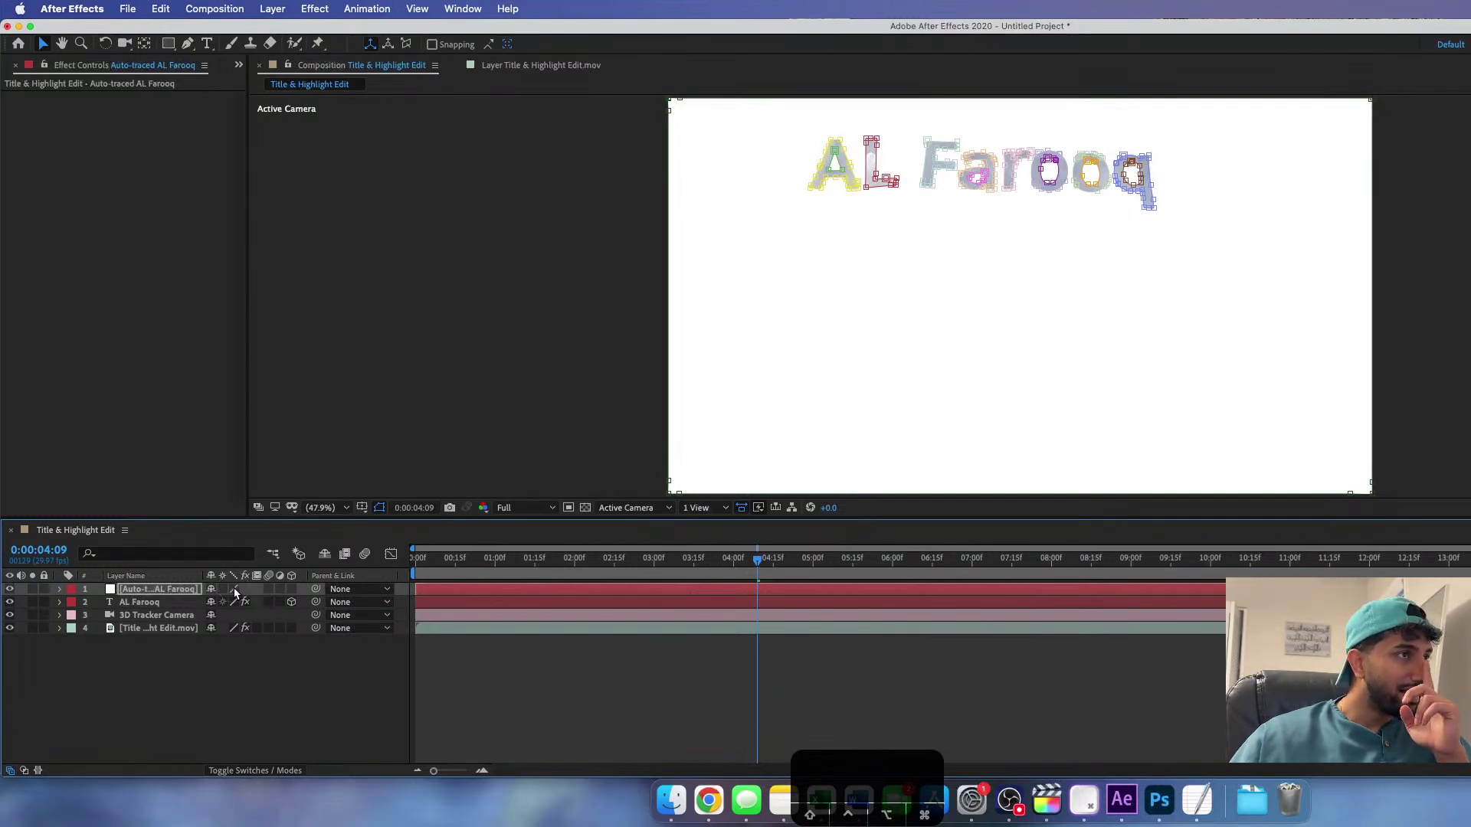
pyautogui.click(59, 589)
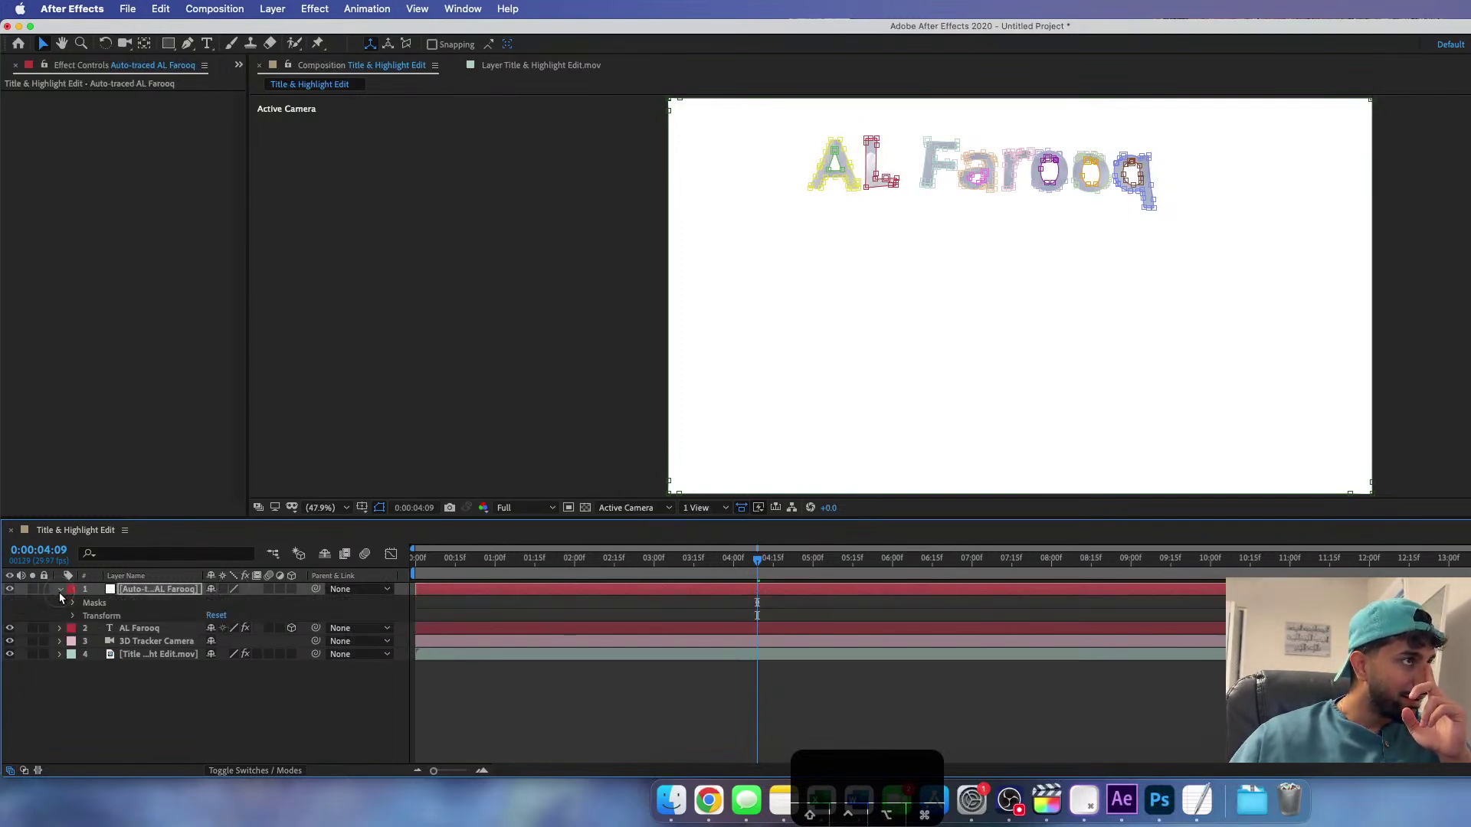
pyautogui.click(73, 604)
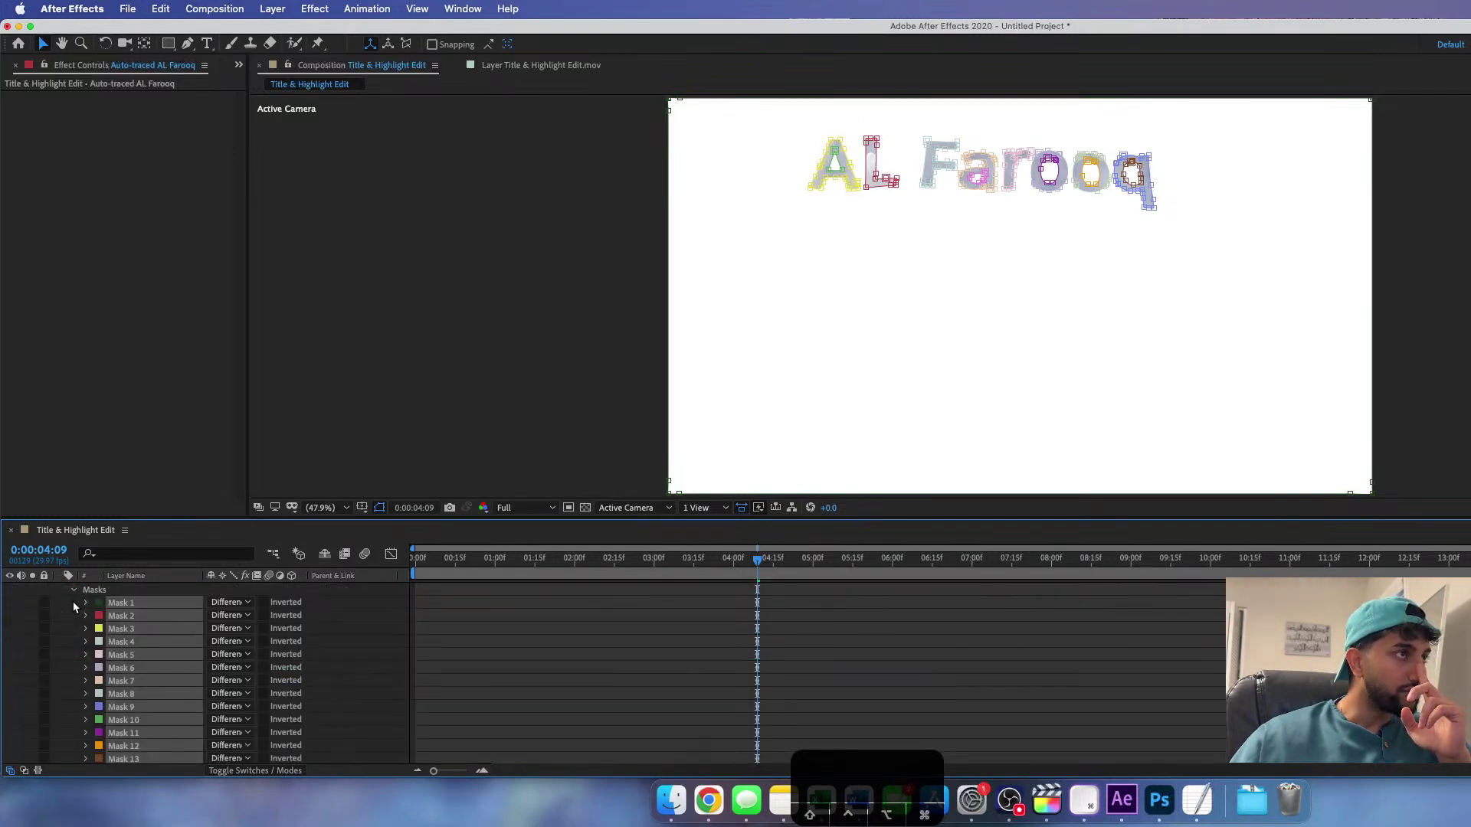
pyautogui.click(237, 602)
pyautogui.click(264, 603)
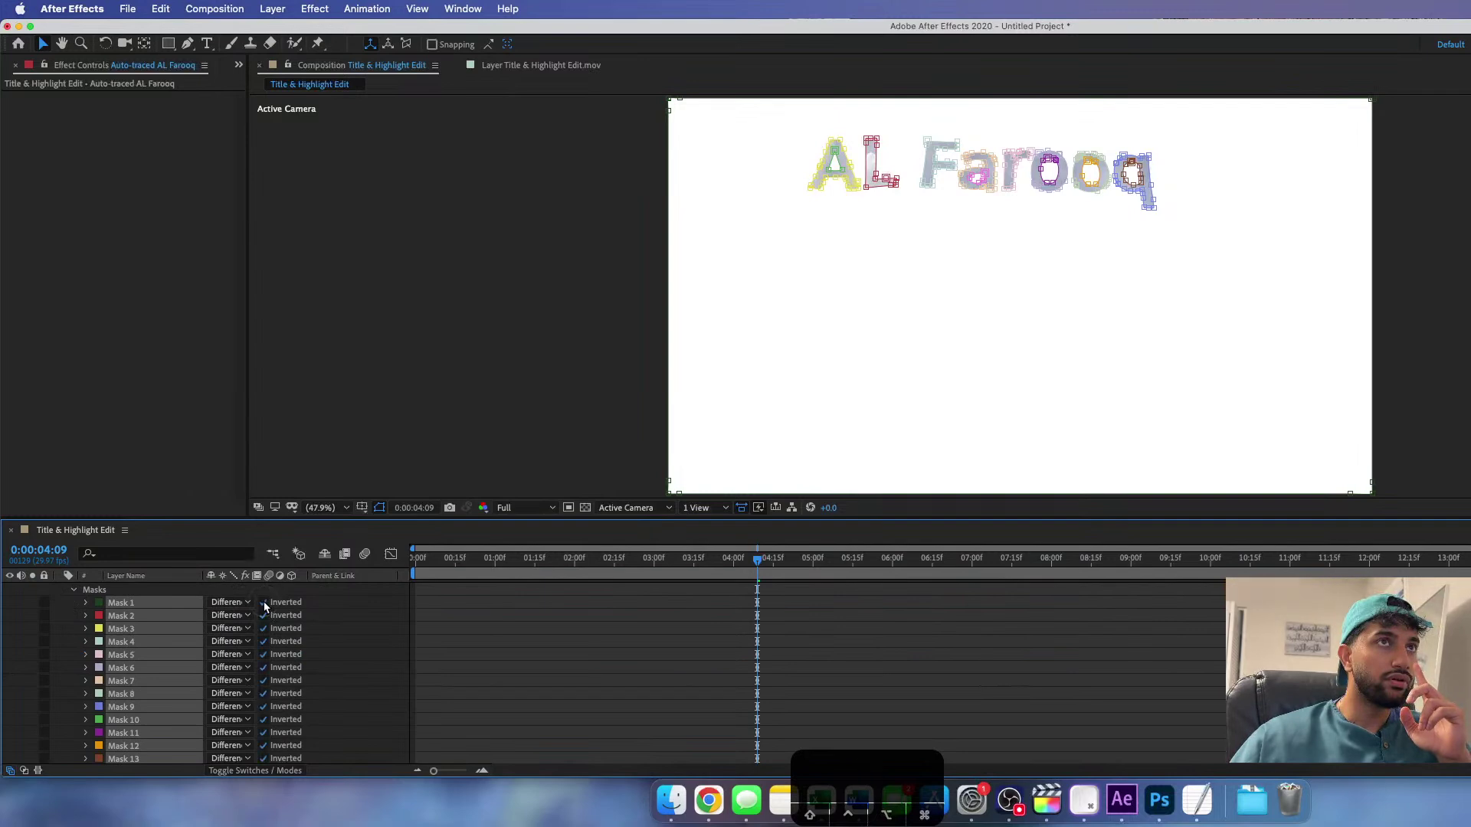
pyautogui.scroll(1, 264, 605)
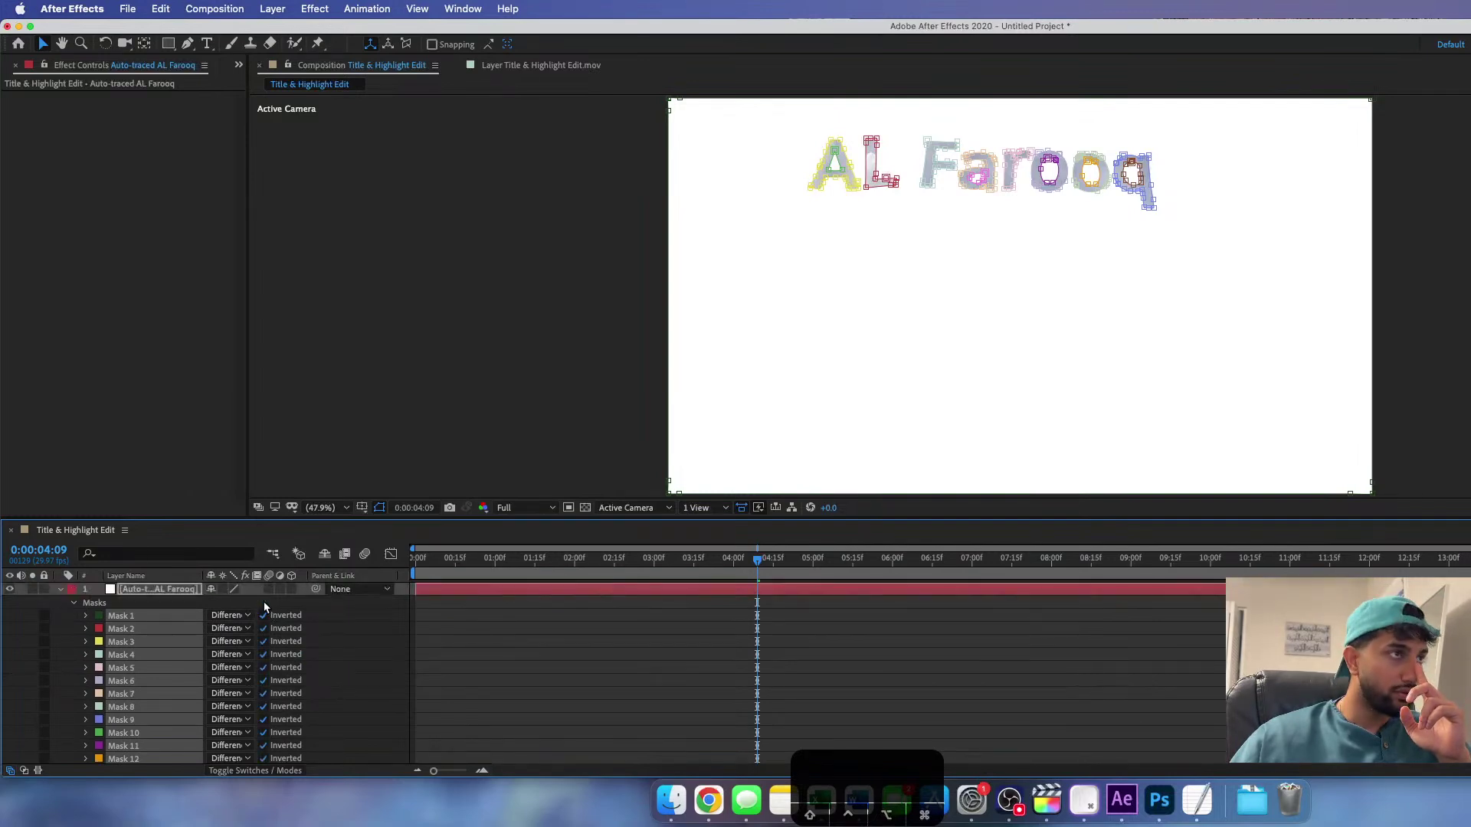
# - Collapse the auto-traced AL Farooq layer, hide it to compare the result and delete it
pyautogui.click(60, 589)
pyautogui.click(10, 602)
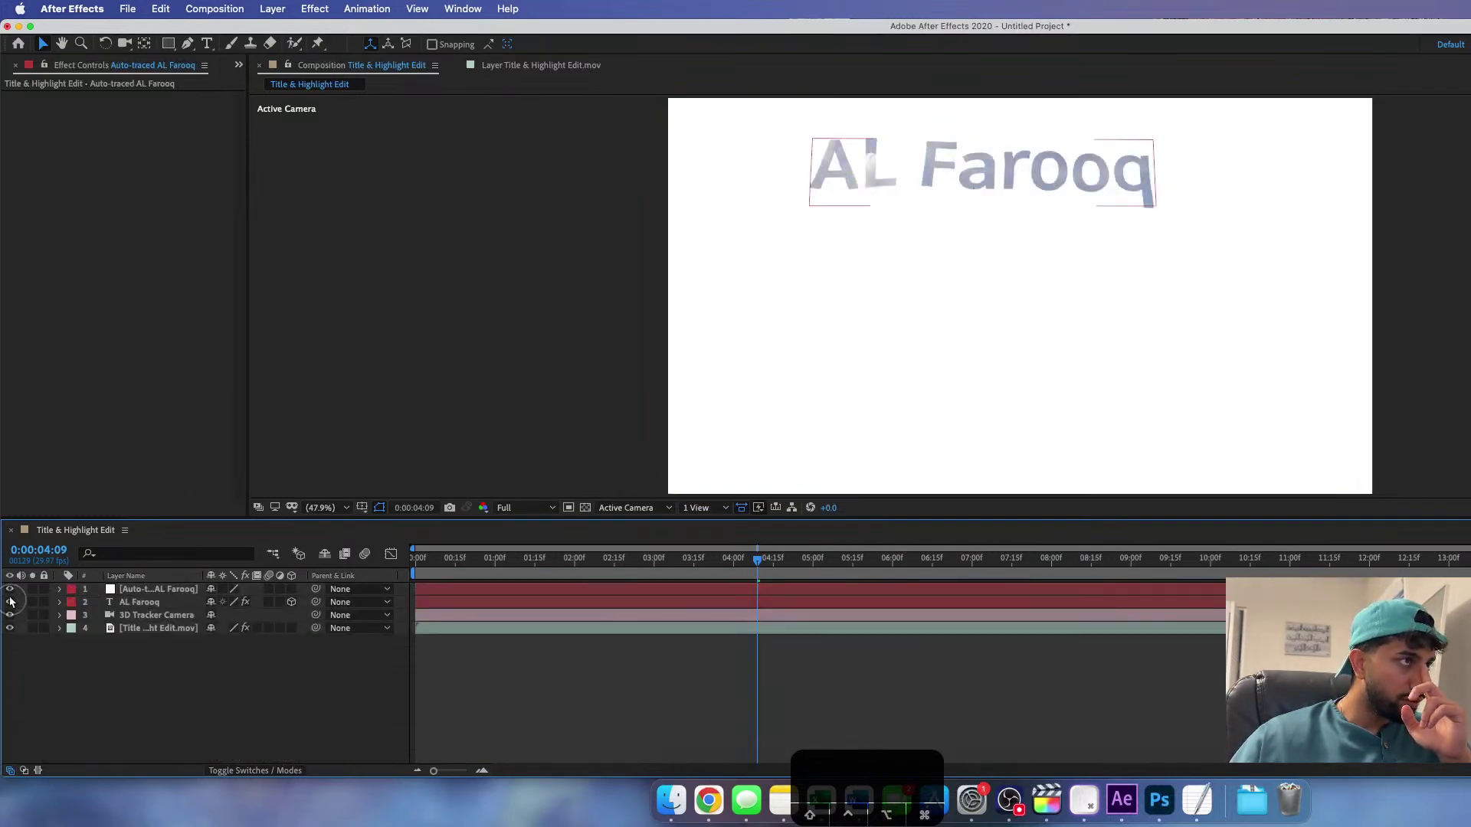
pyautogui.click(10, 589)
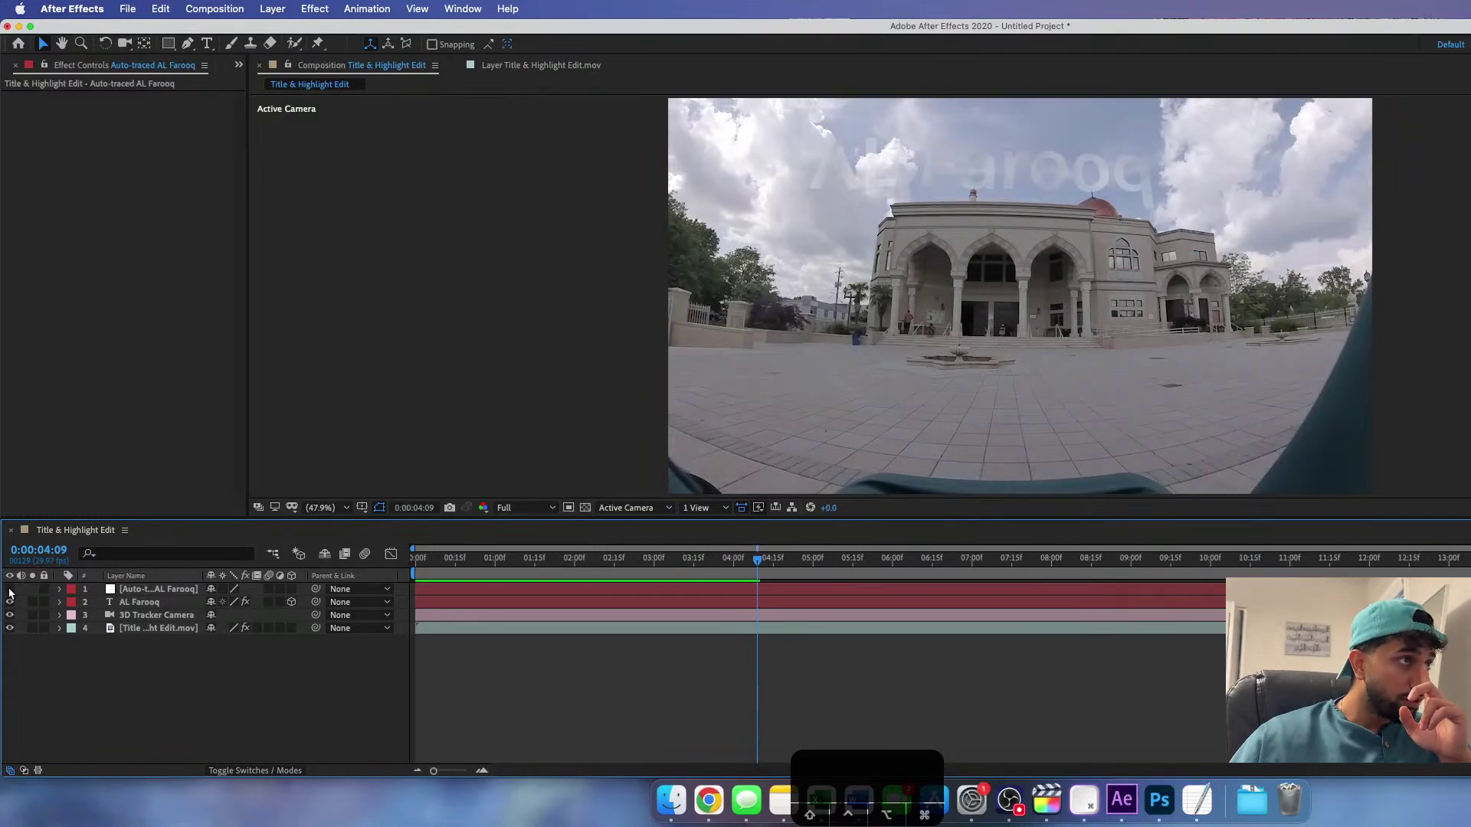
pyautogui.click(109, 590)
pyautogui.press('BackSpace')
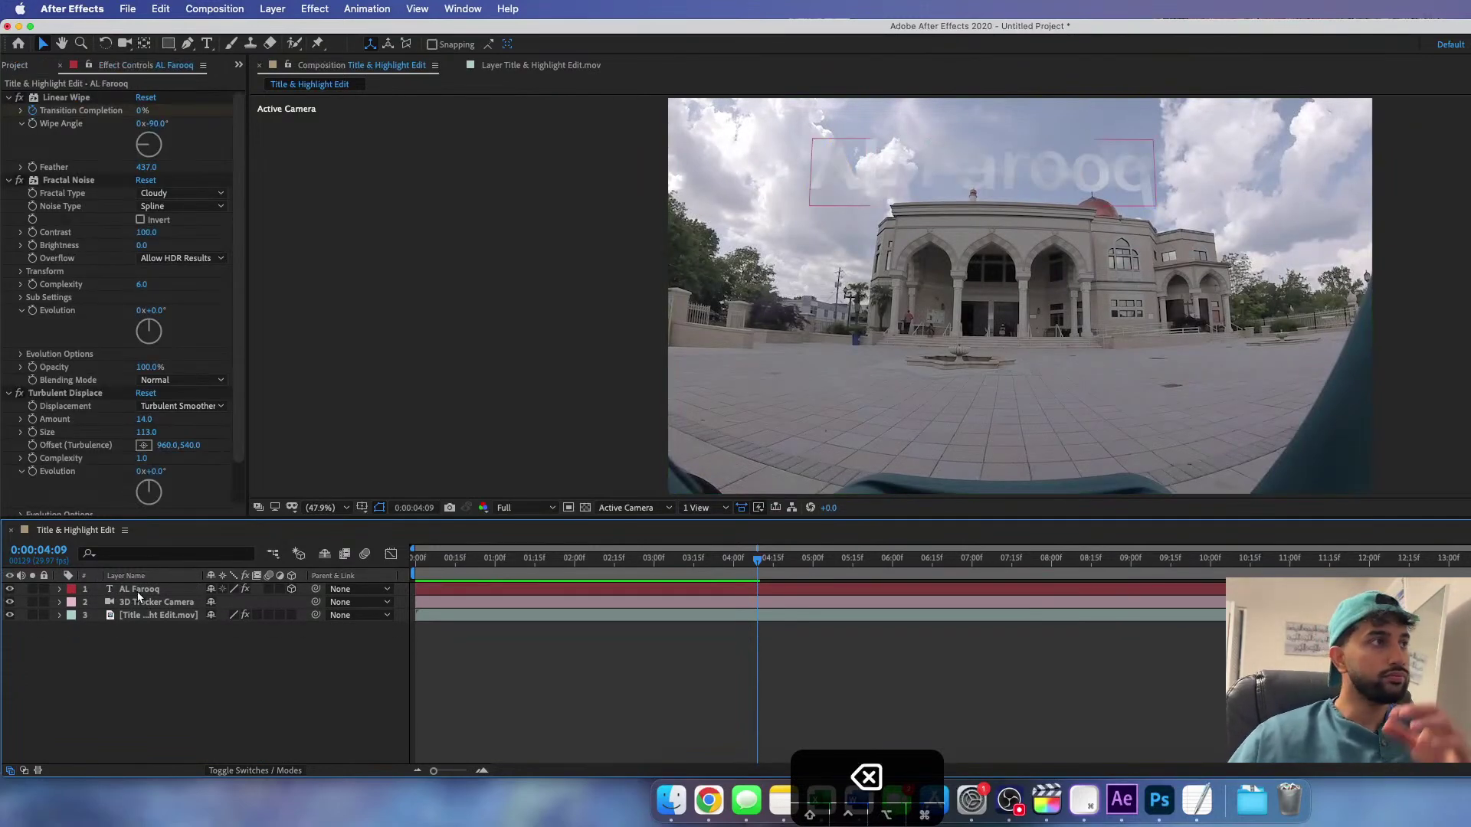
# - Set the Linear Wipe Feather on the AL Farooq layer to 953 and preview the title from the start
pyautogui.click(59, 590)
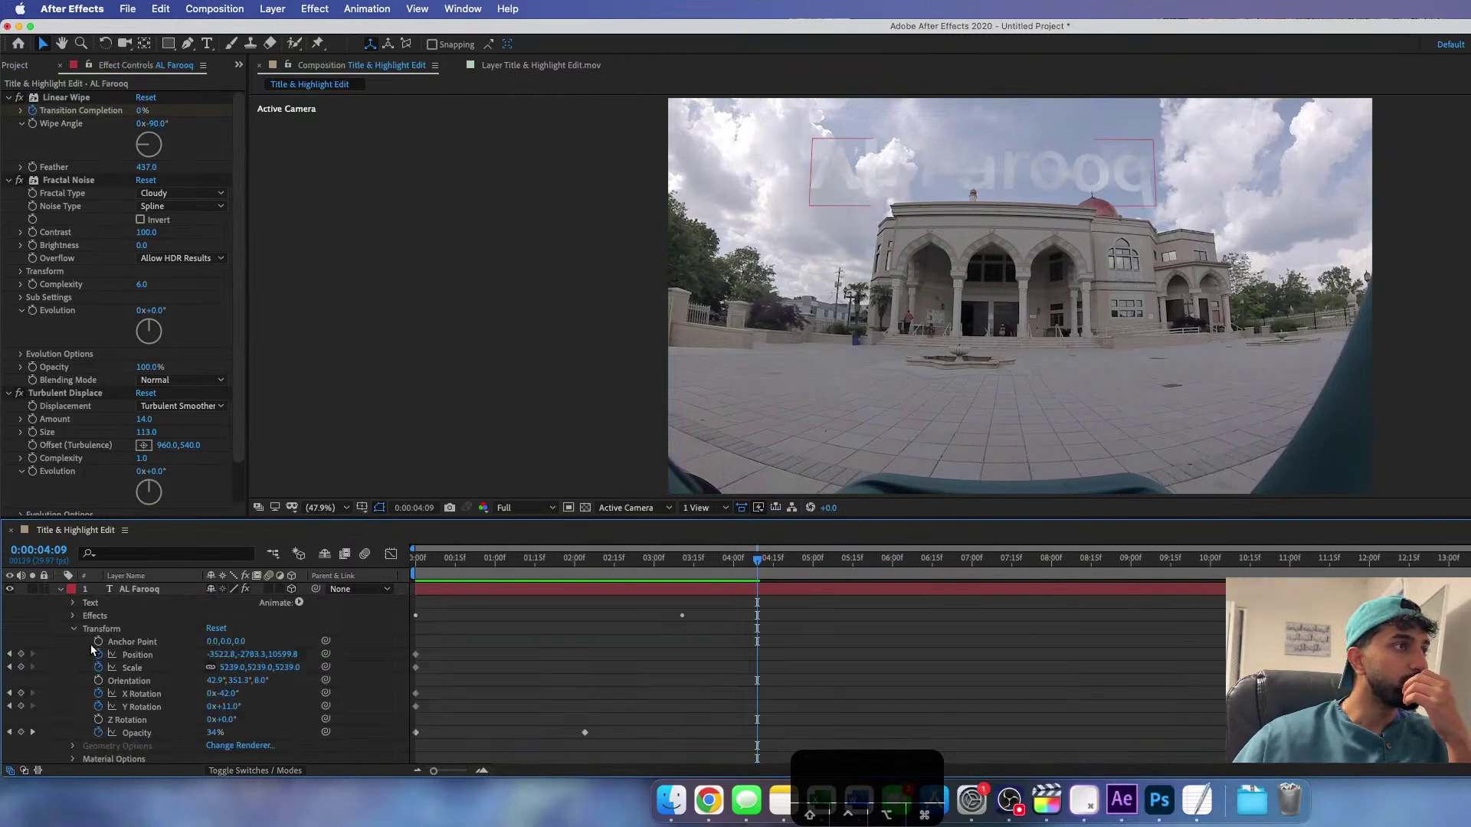
pyautogui.click(73, 616)
pyautogui.click(87, 628)
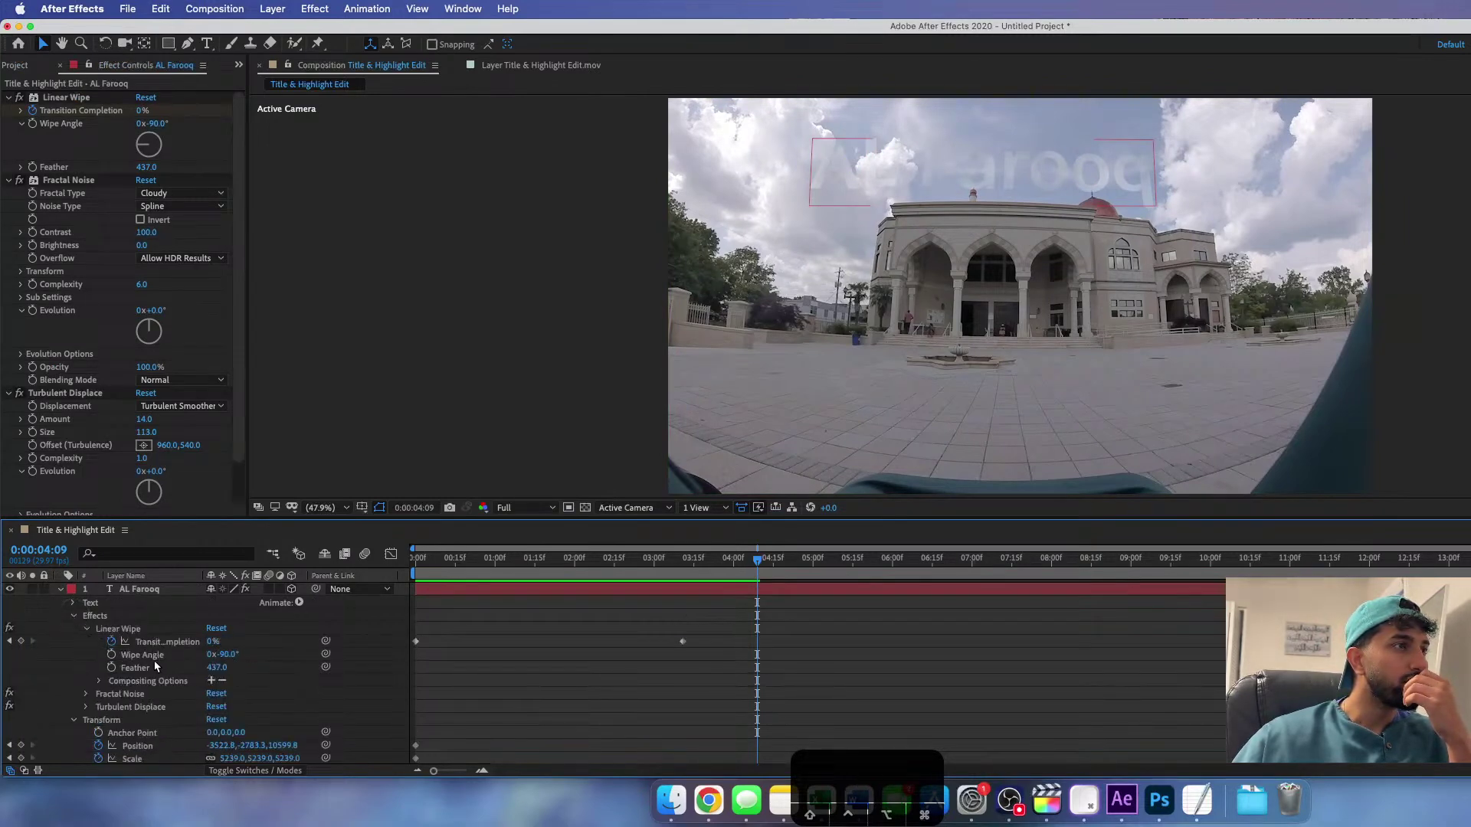
pyautogui.moveTo(216, 667); pyautogui.dragTo(814, 678)
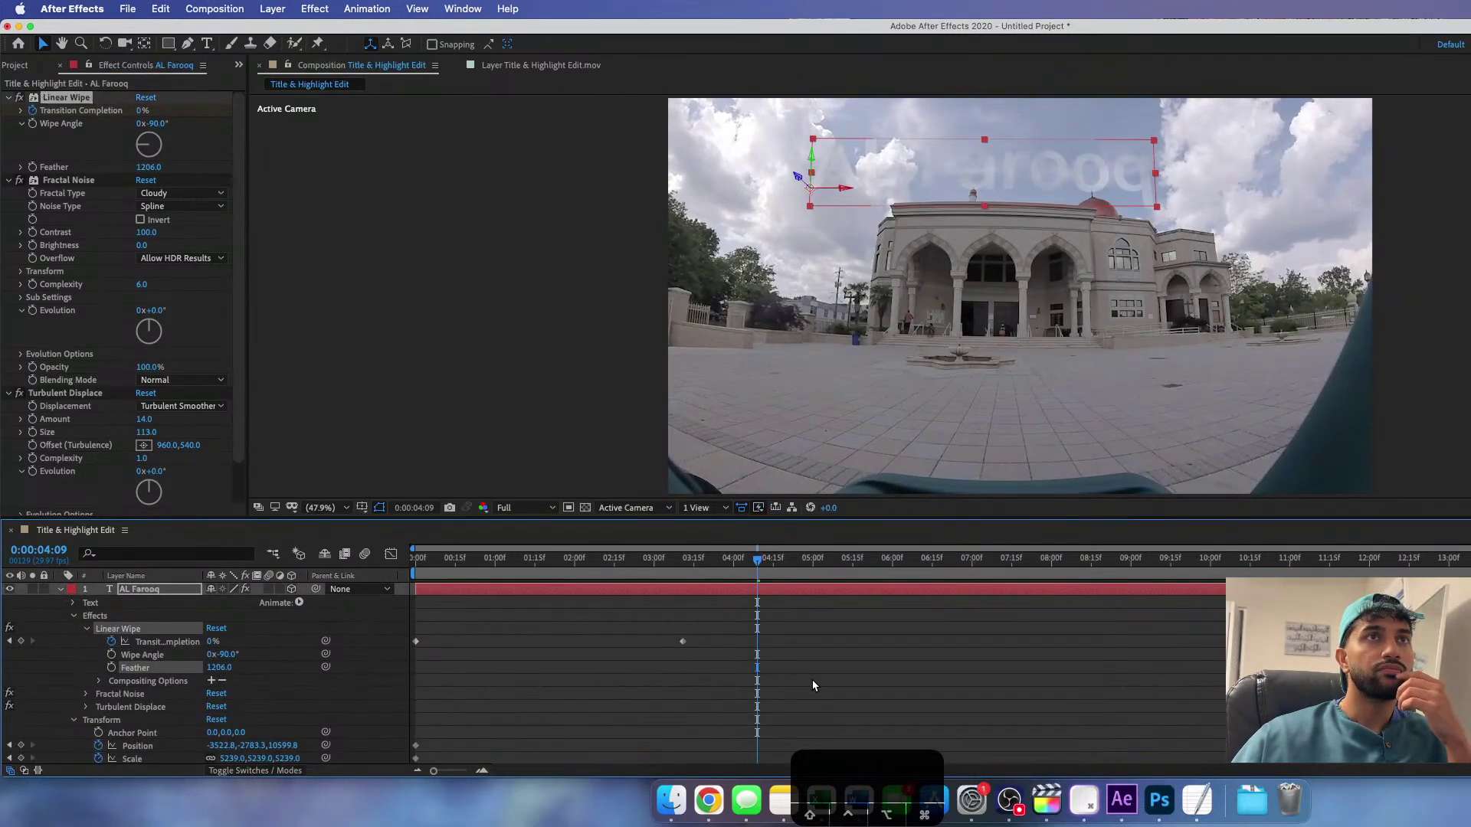
pyautogui.moveTo(217, 667); pyautogui.dragTo(38, 678)
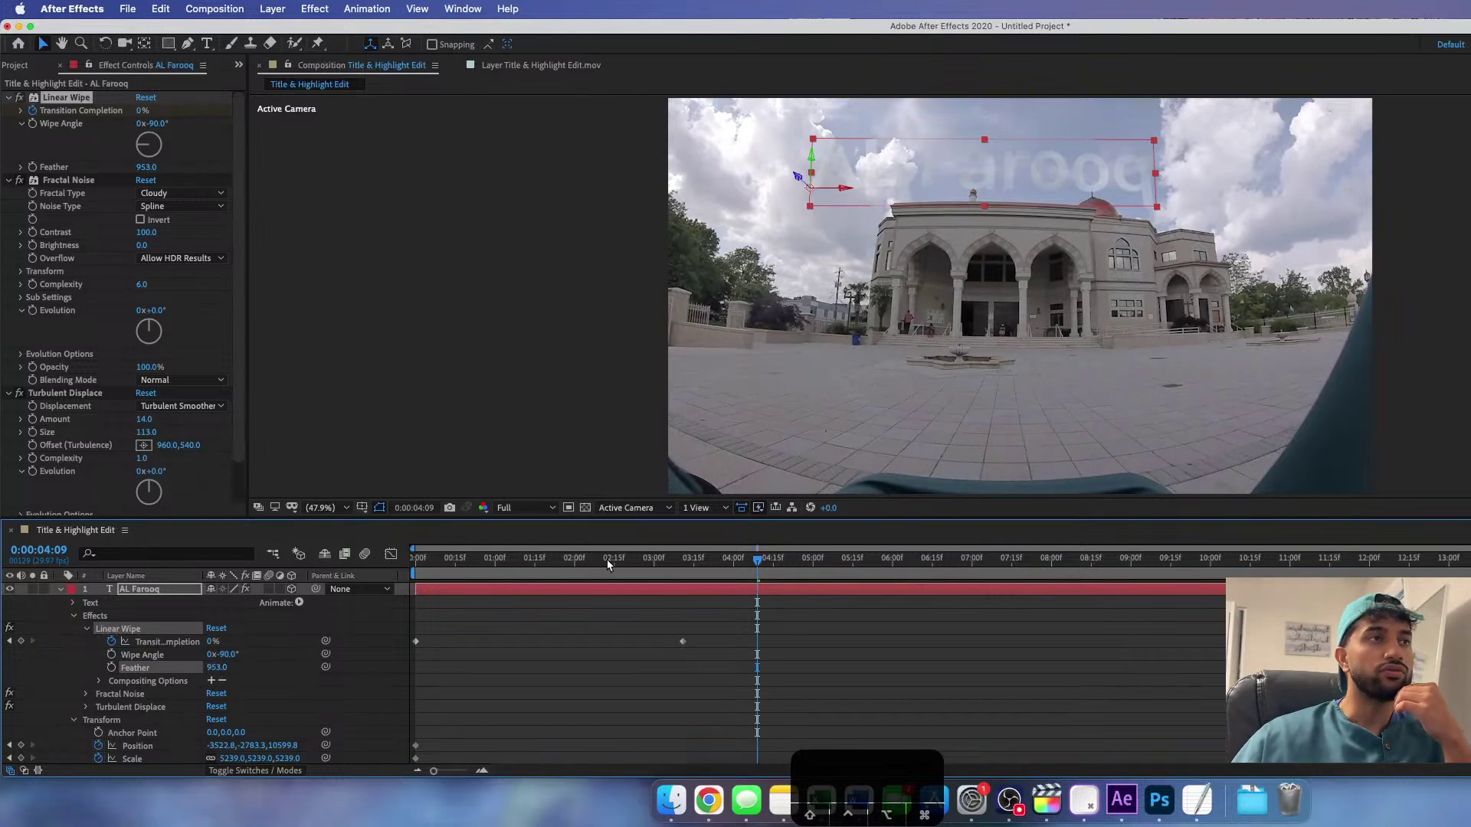
pyautogui.moveTo(610, 565); pyautogui.dragTo(398, 573)
pyautogui.press('space')
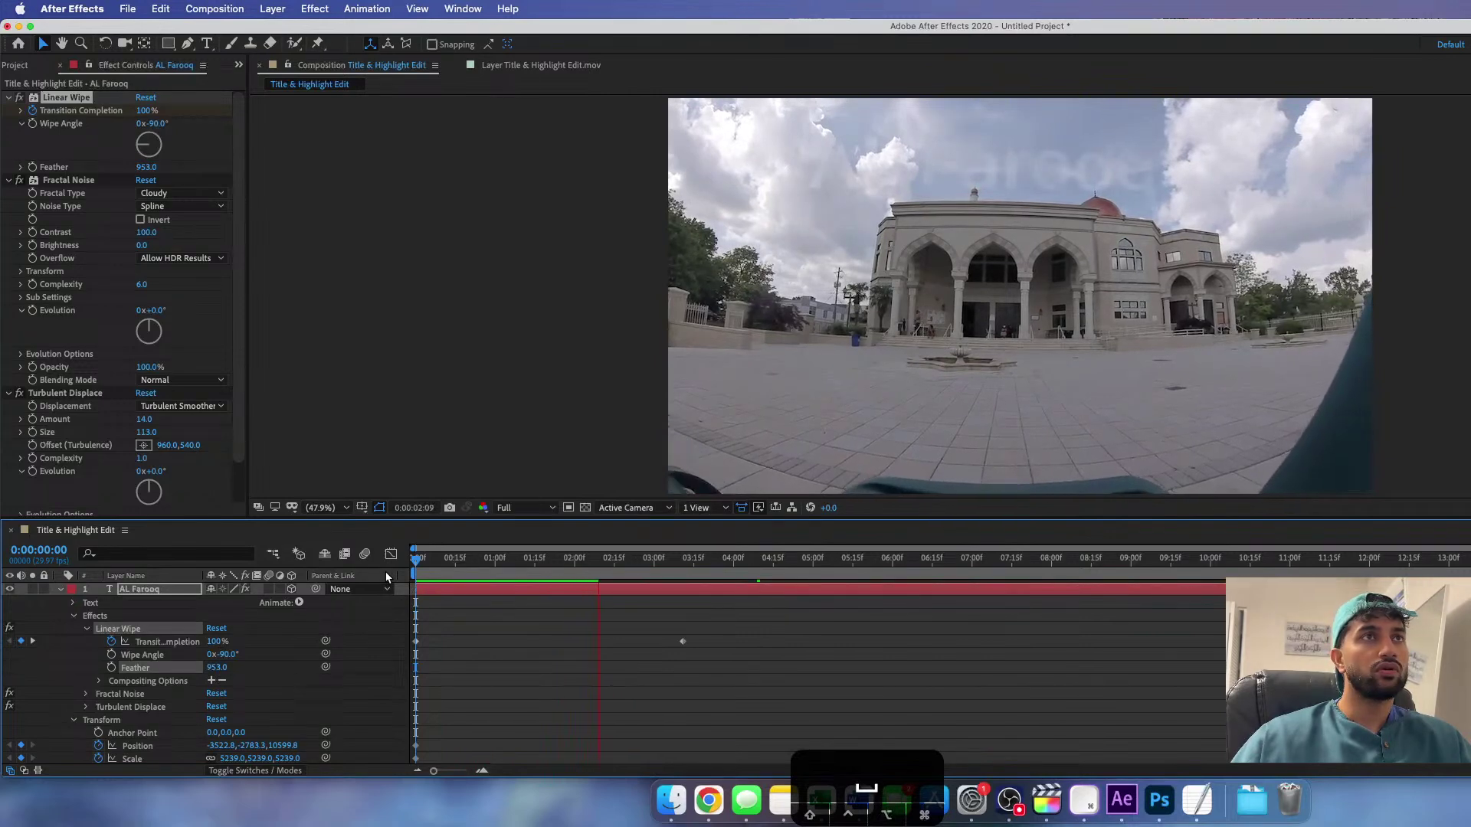
pyautogui.press('space')
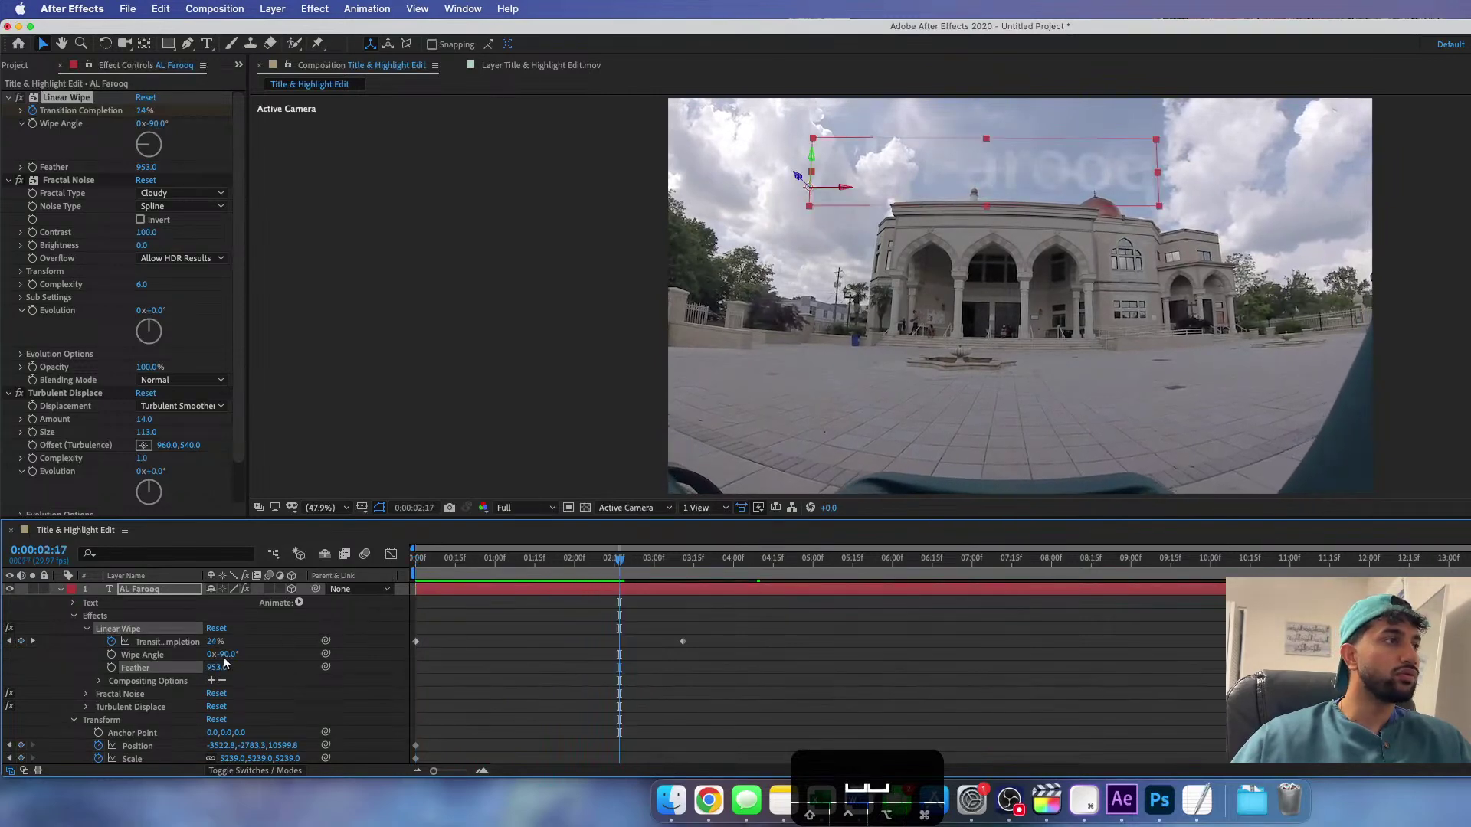
# - Examine the Fractal Noise settings on the AL Farooq layer
pyautogui.click(86, 629)
pyautogui.click(86, 643)
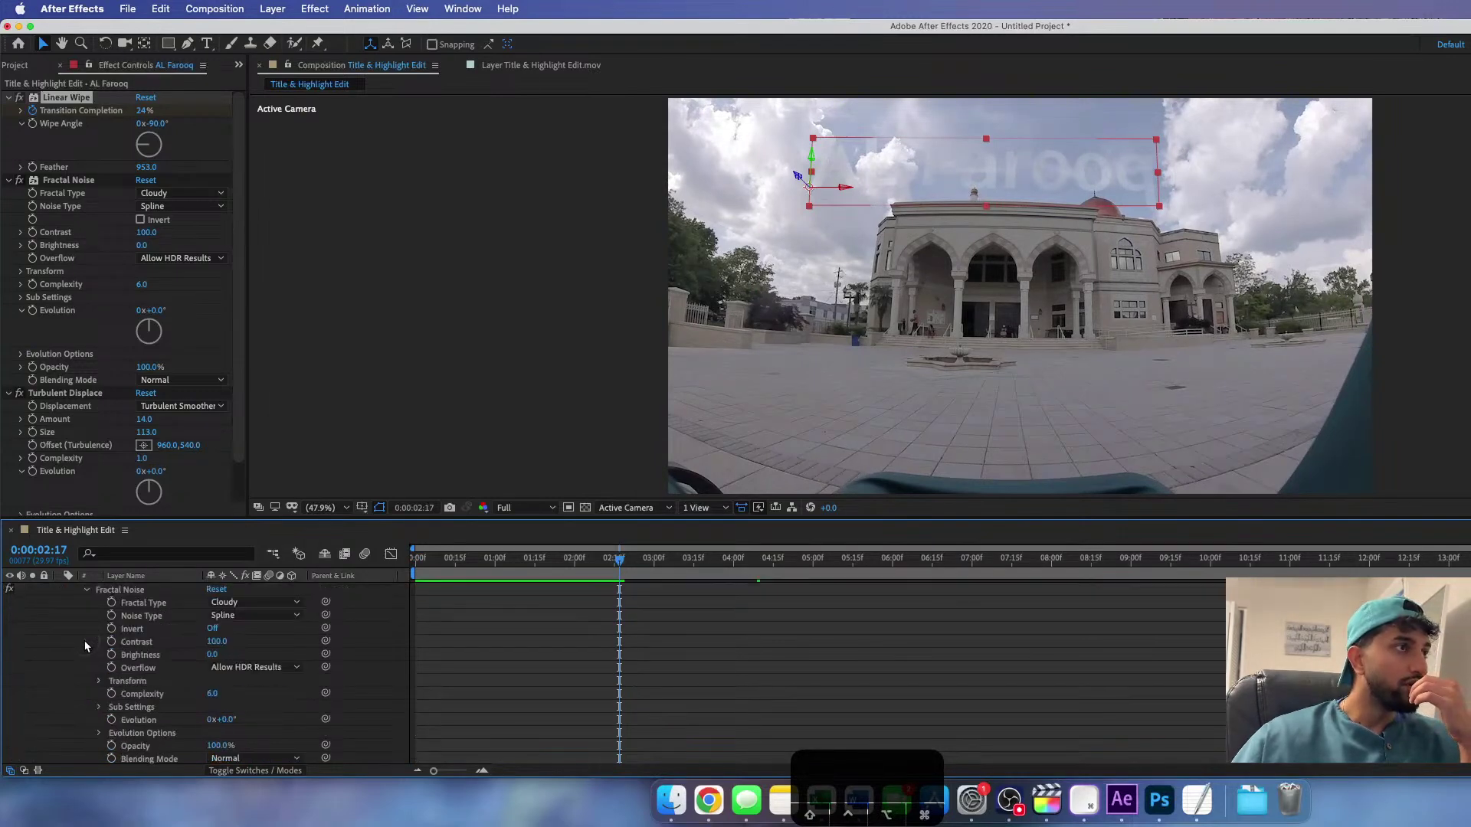
pyautogui.scroll(1, 177, 669)
pyautogui.scroll(-5, 177, 669)
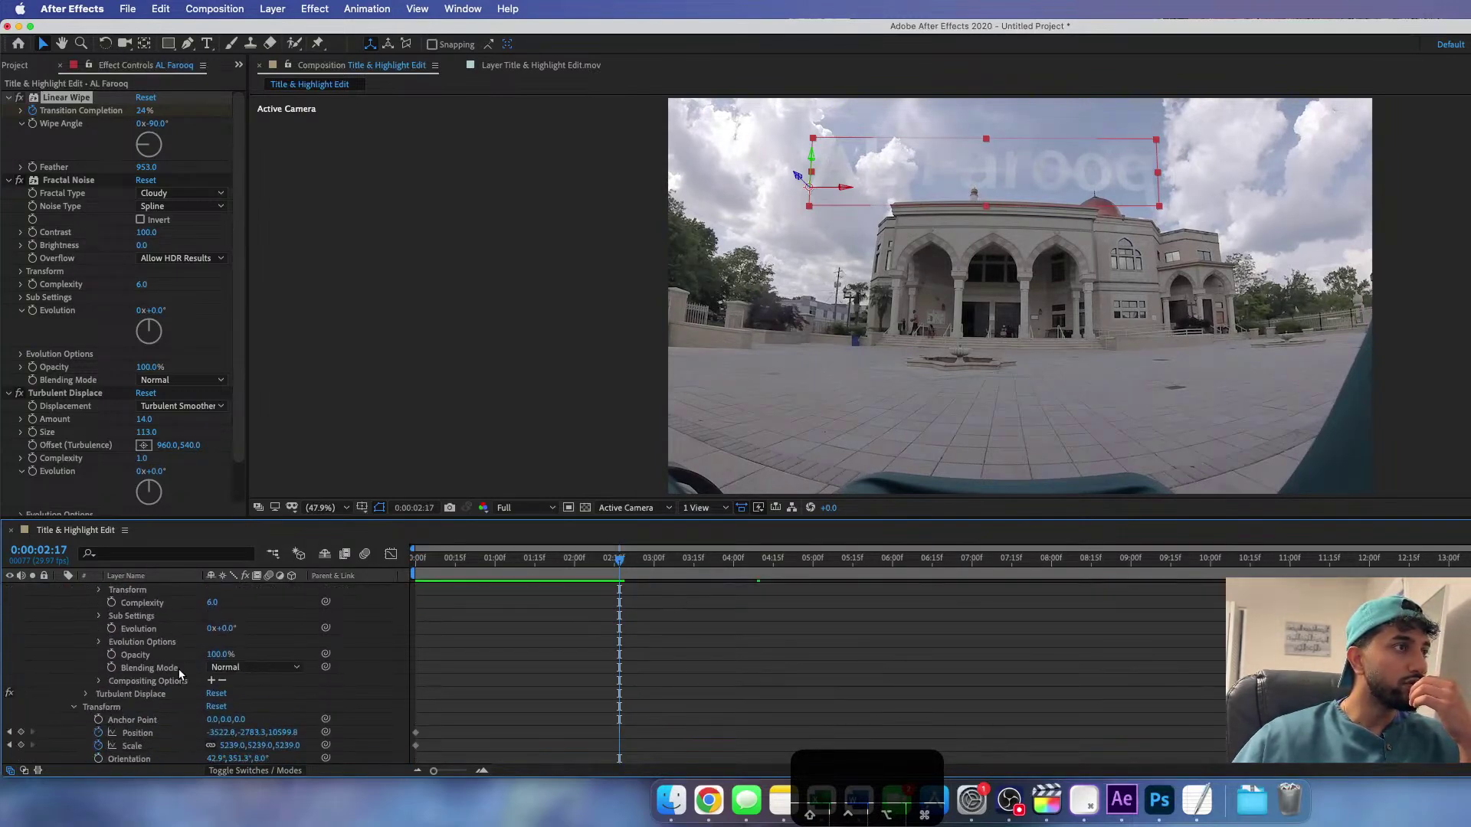
pyautogui.scroll(4, 178, 669)
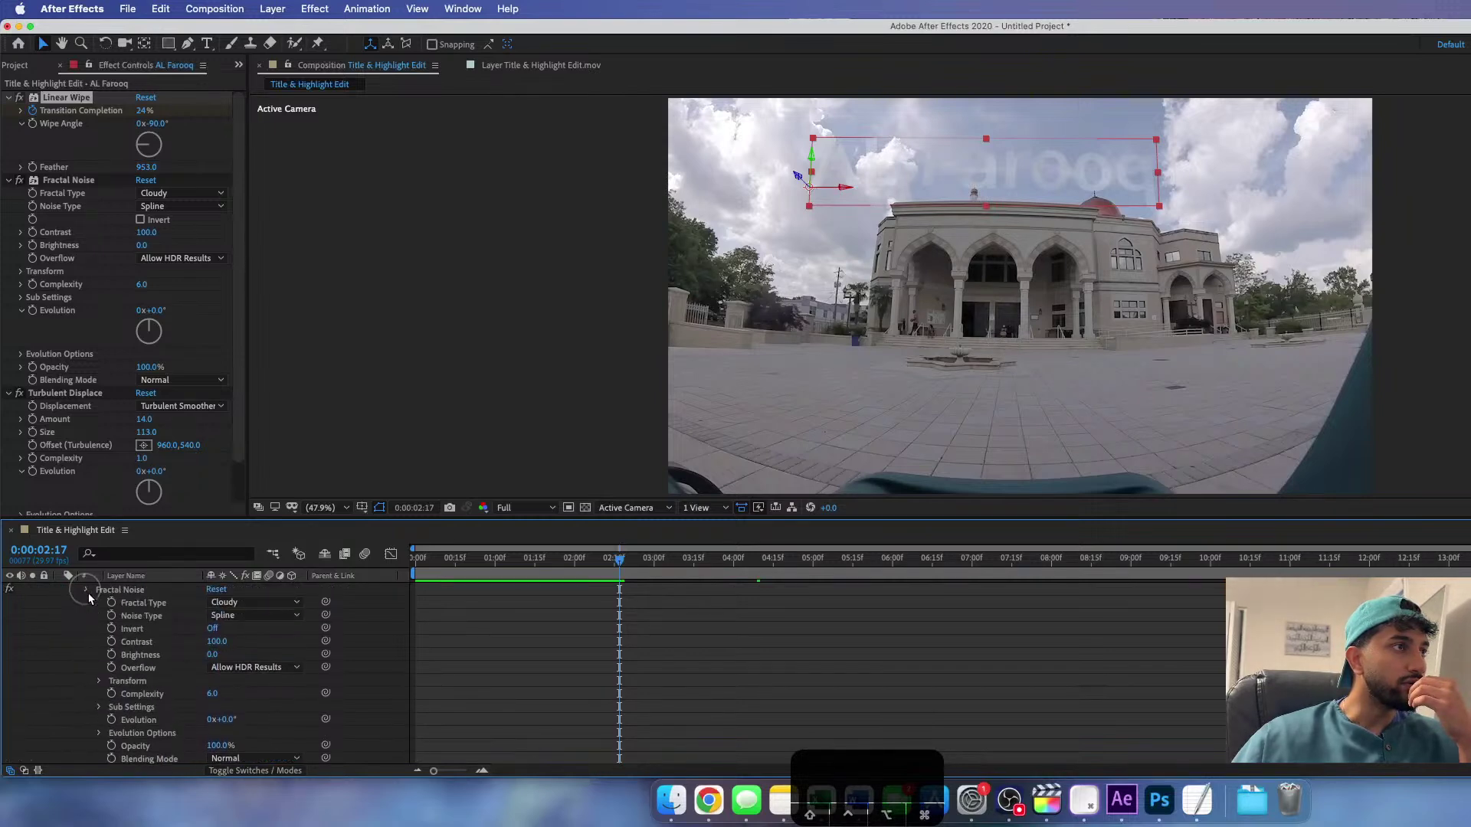
pyautogui.click(85, 589)
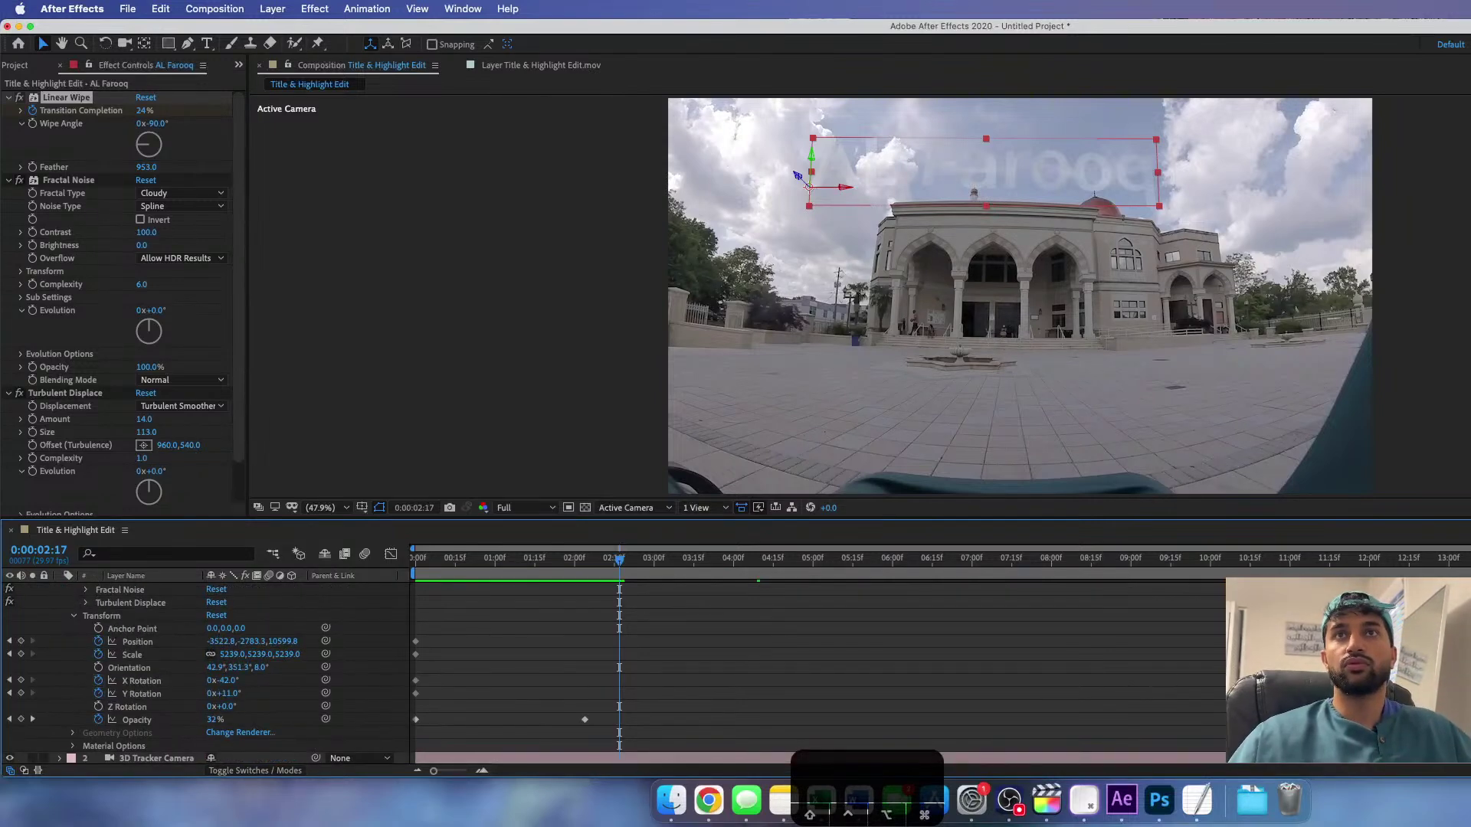
# - Search the available effects for "clou" and clear the search
pyautogui.press('BackSpace')
pyautogui.press('BackSpace')
pyautogui.write('ea')
pyautogui.press('BackSpace')
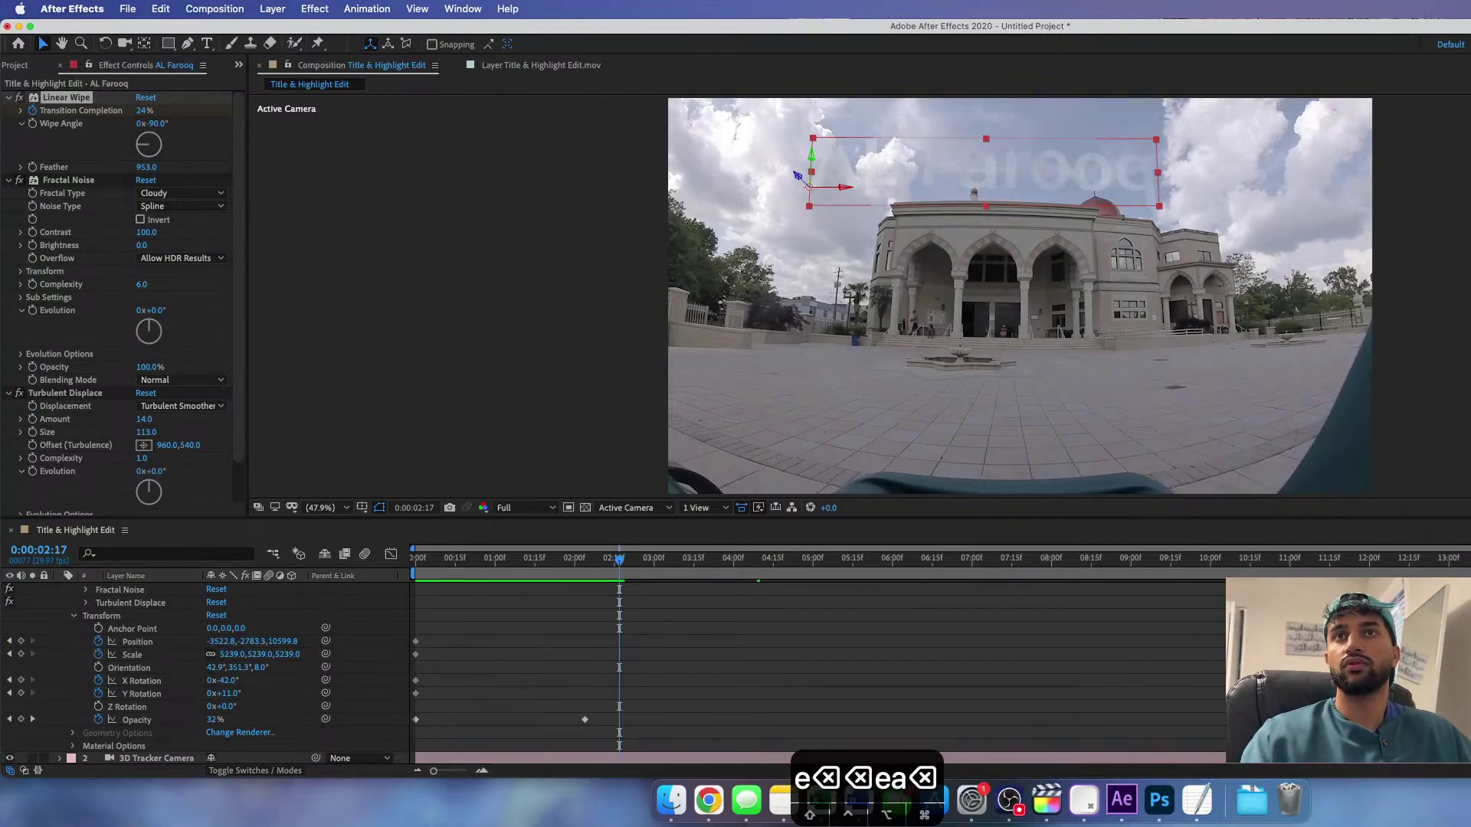
pyautogui.press('BackSpace')
pyautogui.write('clou')
pyautogui.press('BackSpace')
pyautogui.press('BackSpace')
pyautogui.press('BackSpace')
pyautogui.press('BackSpace')
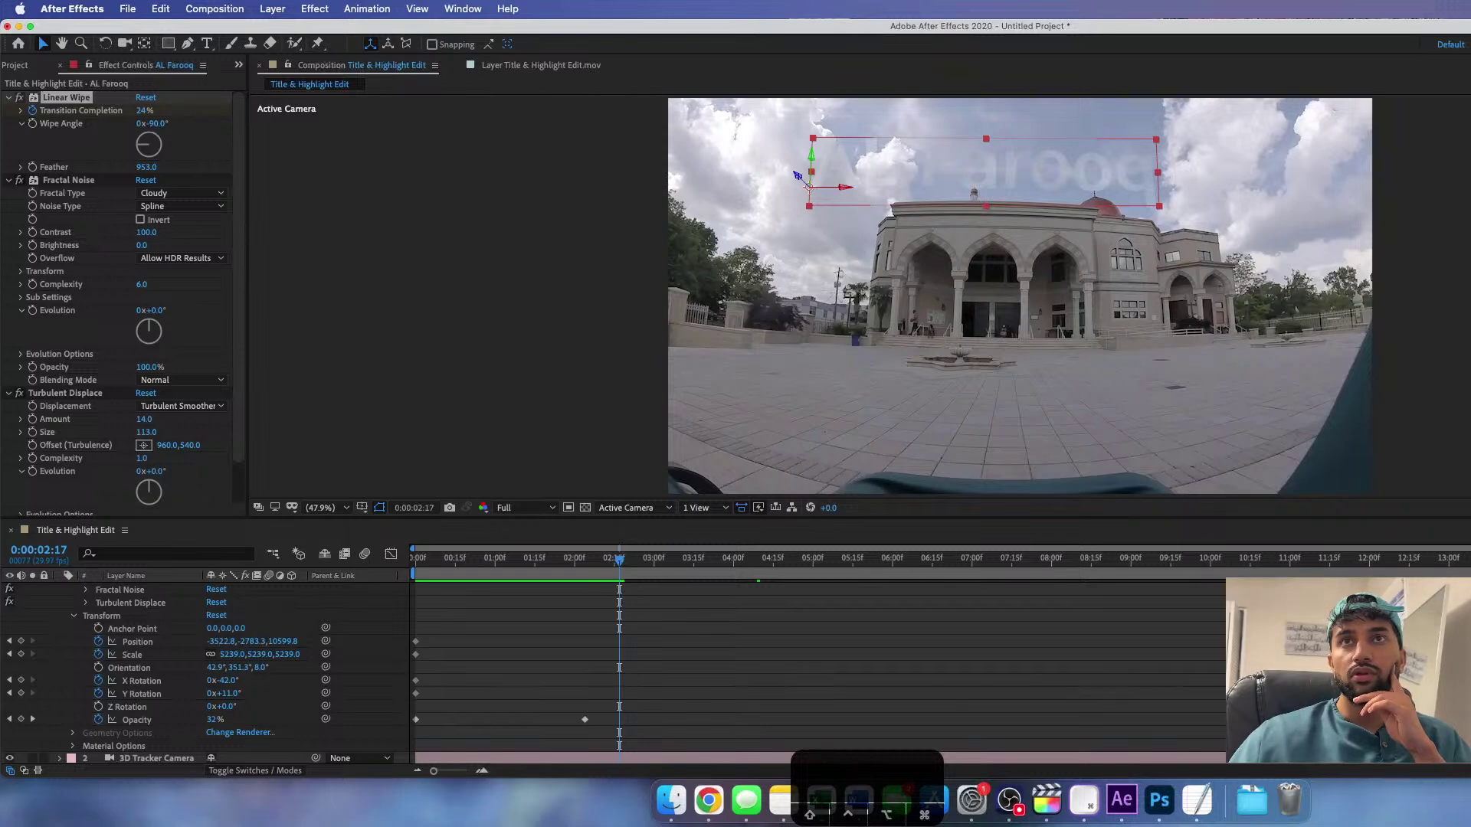
# - Collapse the AL Farooq layer and apply the CC Lens effect to it
pyautogui.click(634, 540)
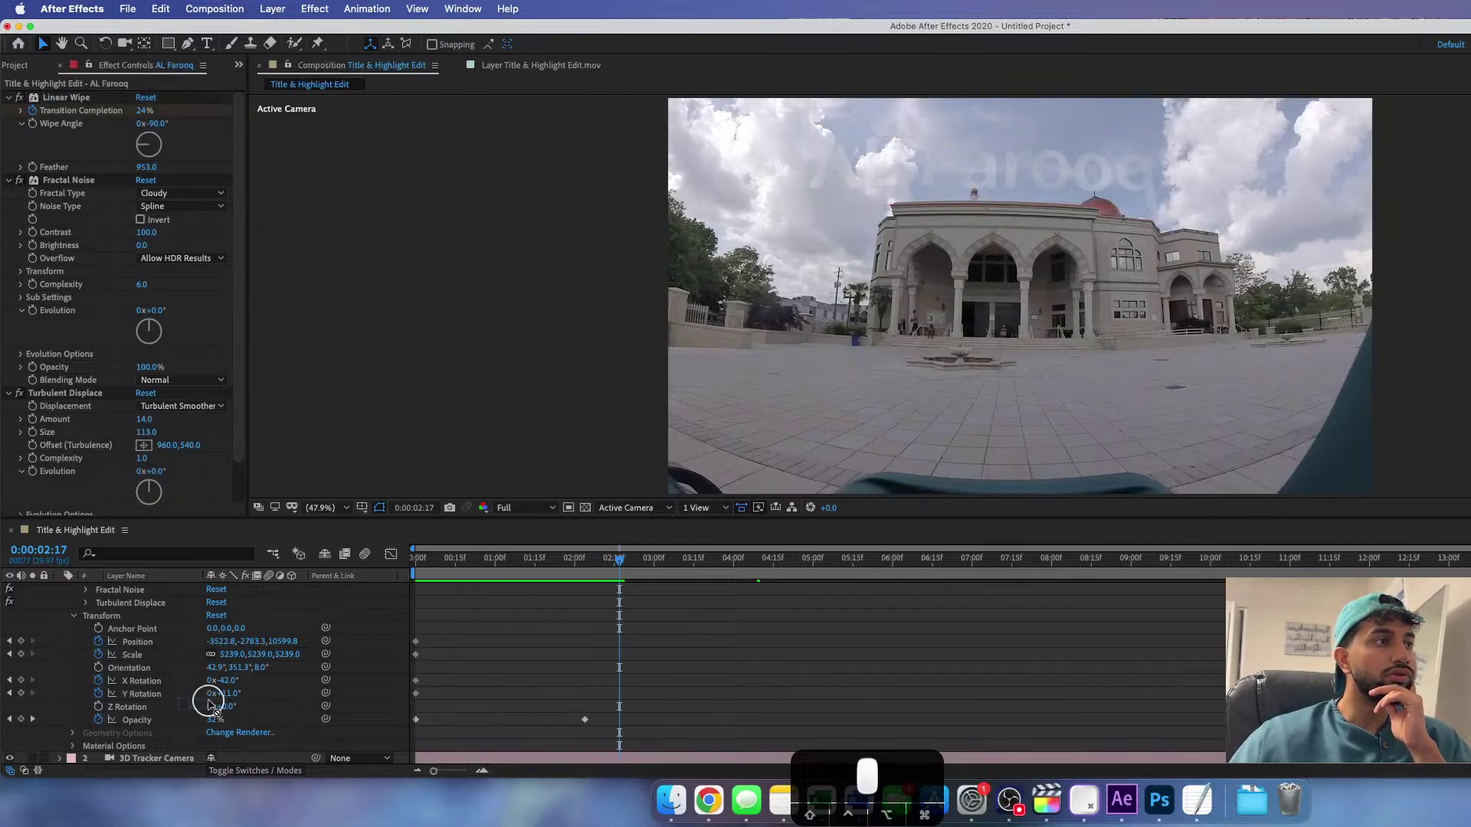
pyautogui.click(173, 646)
pyautogui.scroll(2, 173, 646)
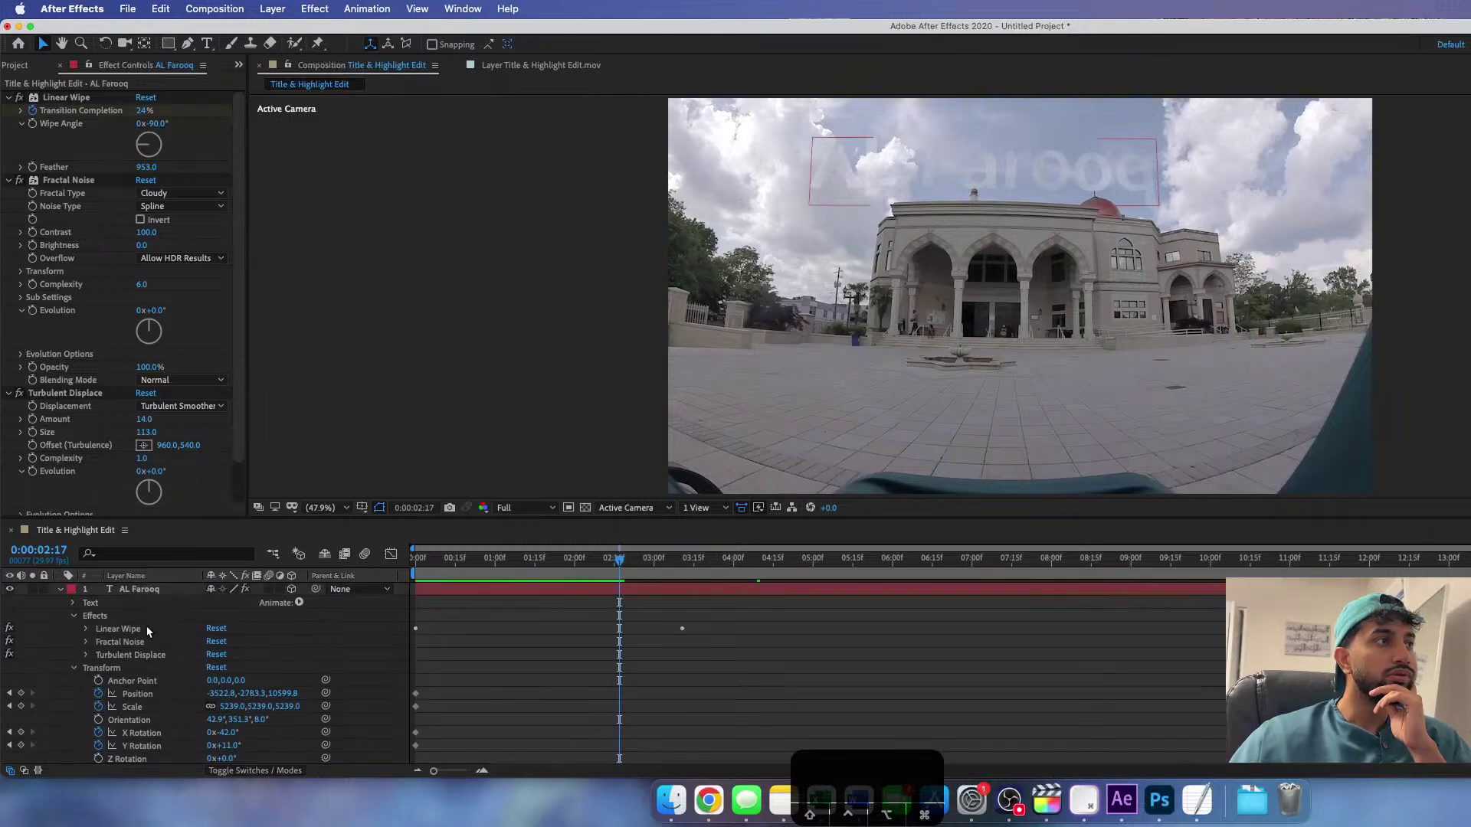
pyautogui.click(60, 590)
pyautogui.click(143, 592)
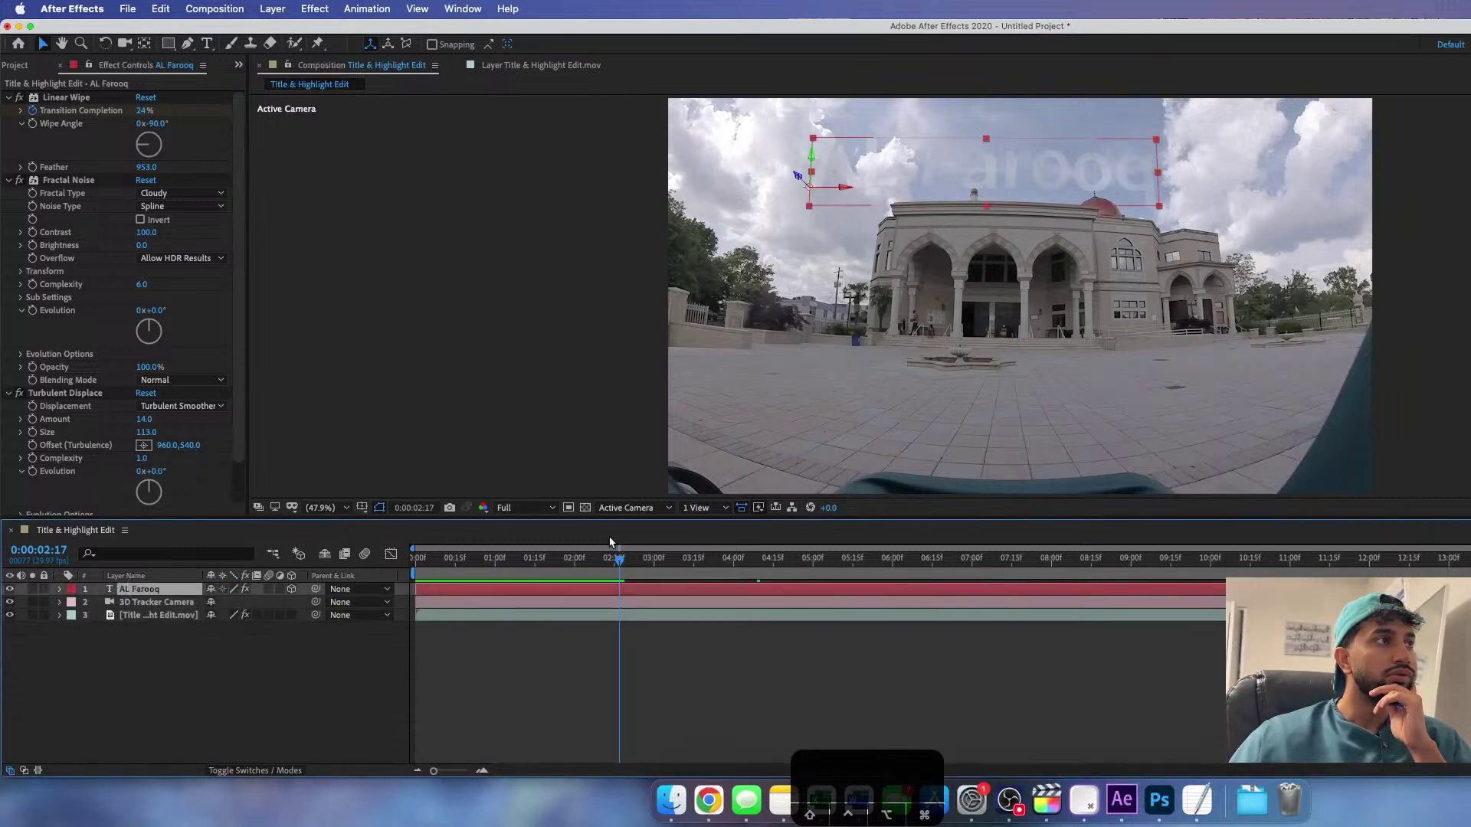
pyautogui.click(6, 636)
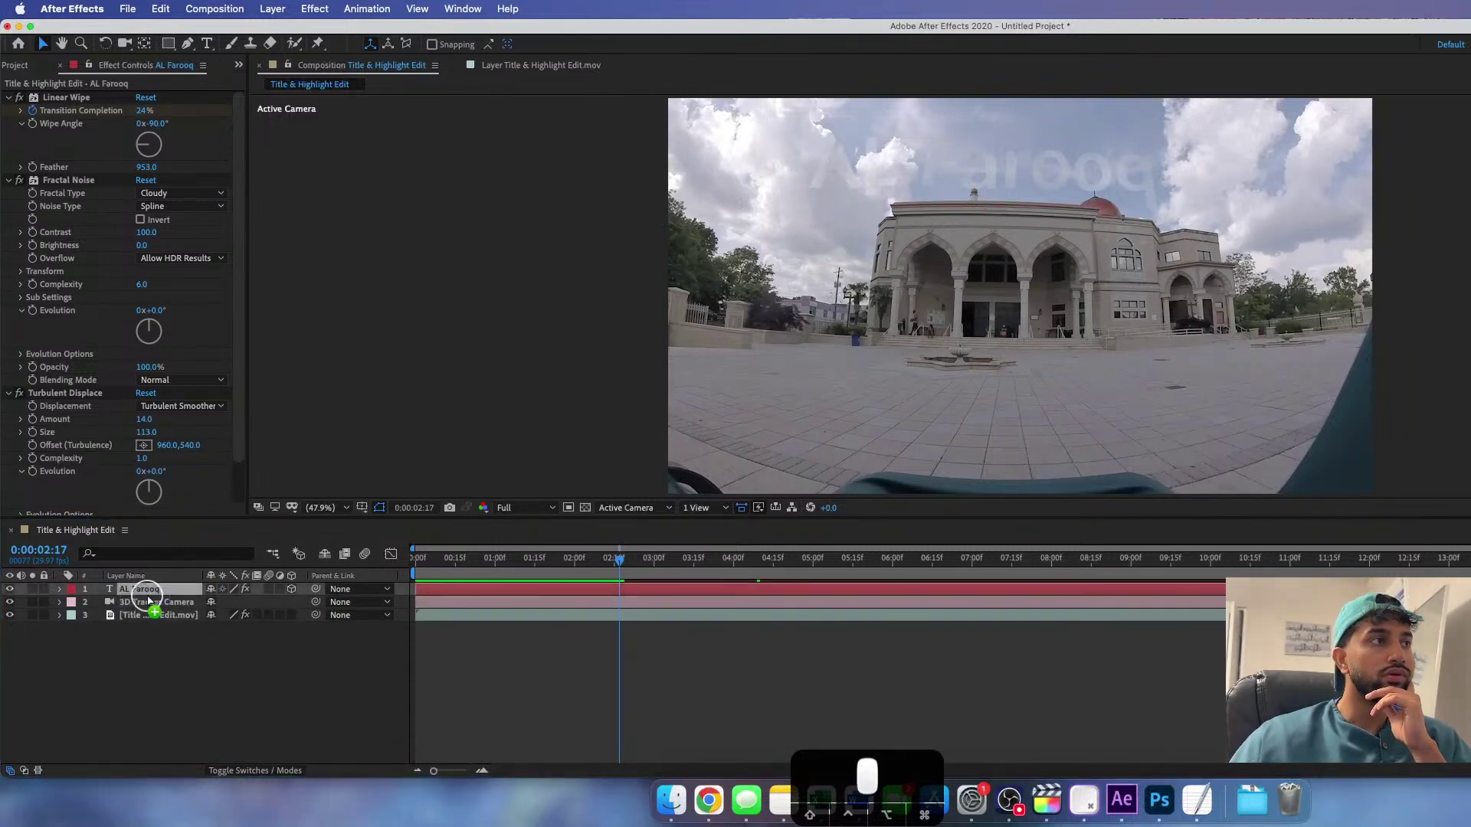
pyautogui.click(144, 591)
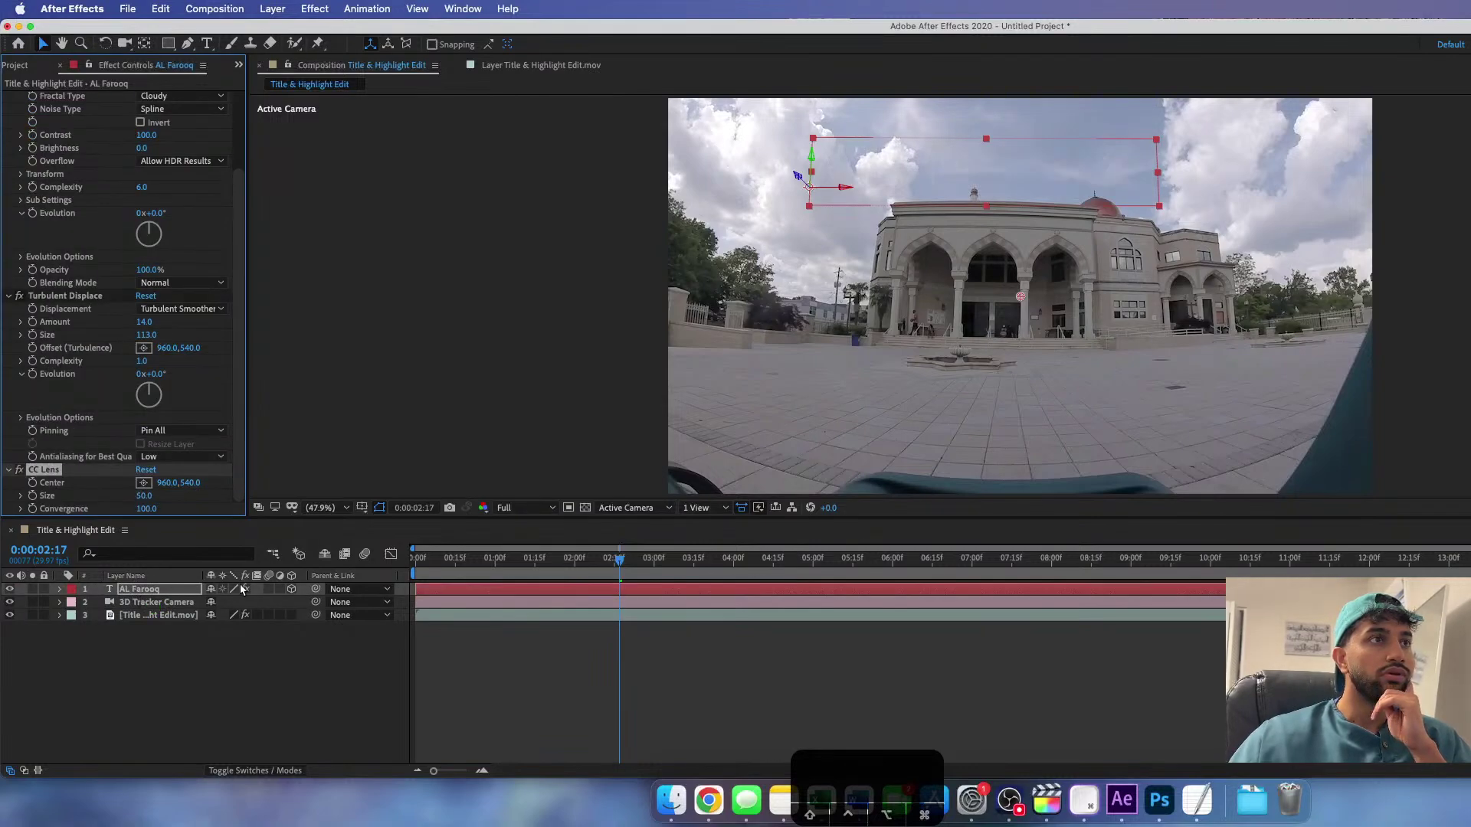
# - Set the CC Lens Size to 194 and Convergence to 10, and preview the title from the start
pyautogui.moveTo(599, 558); pyautogui.dragTo(413, 574)
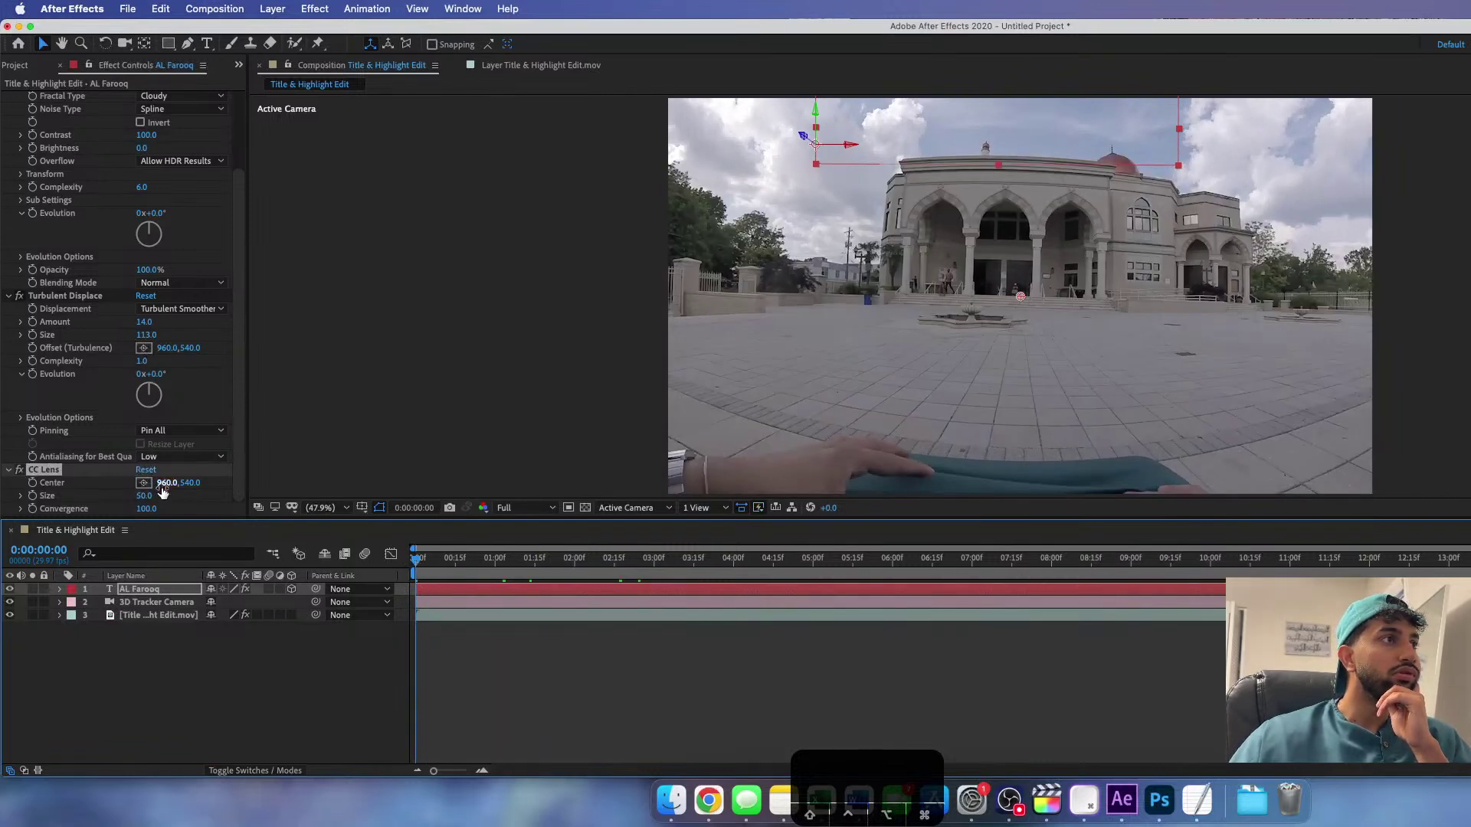
pyautogui.moveTo(144, 498); pyautogui.dragTo(204, 499)
pyautogui.click(582, 562)
pyautogui.moveTo(379, 507); pyautogui.dragTo(316, 507)
pyautogui.moveTo(138, 518); pyautogui.dragTo(264, 510)
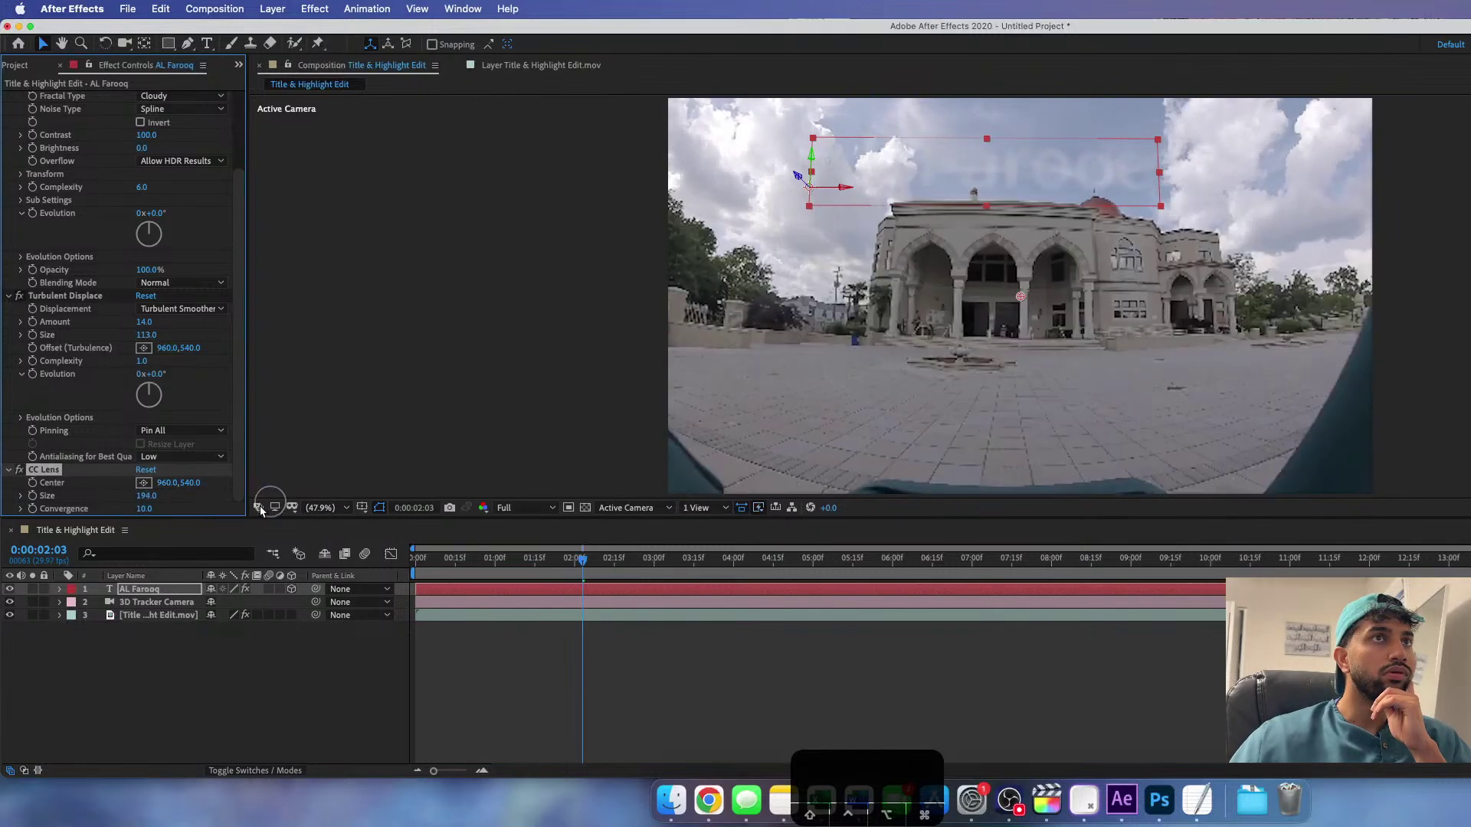
pyautogui.press('space')
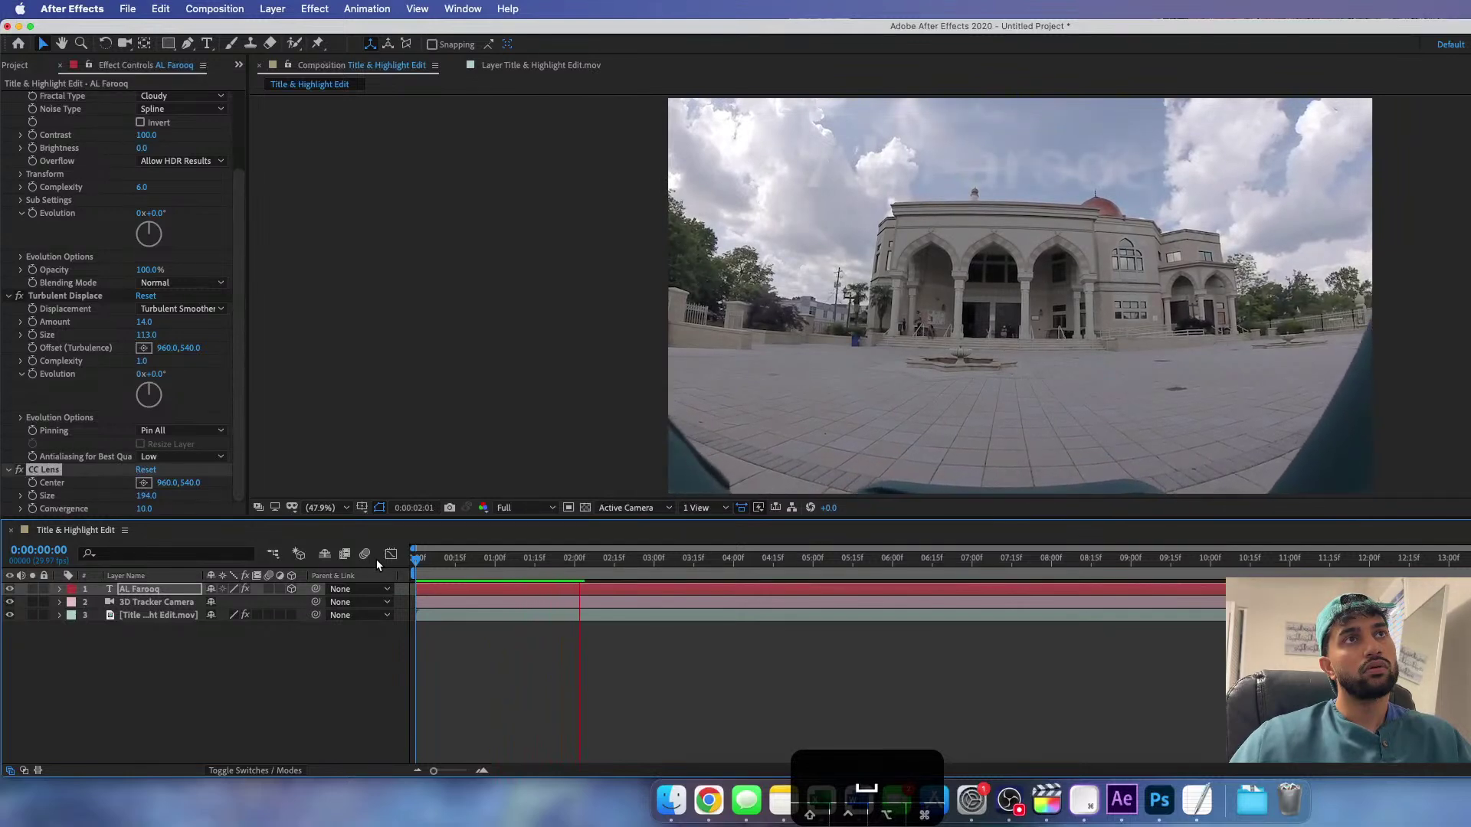
pyautogui.press('space')
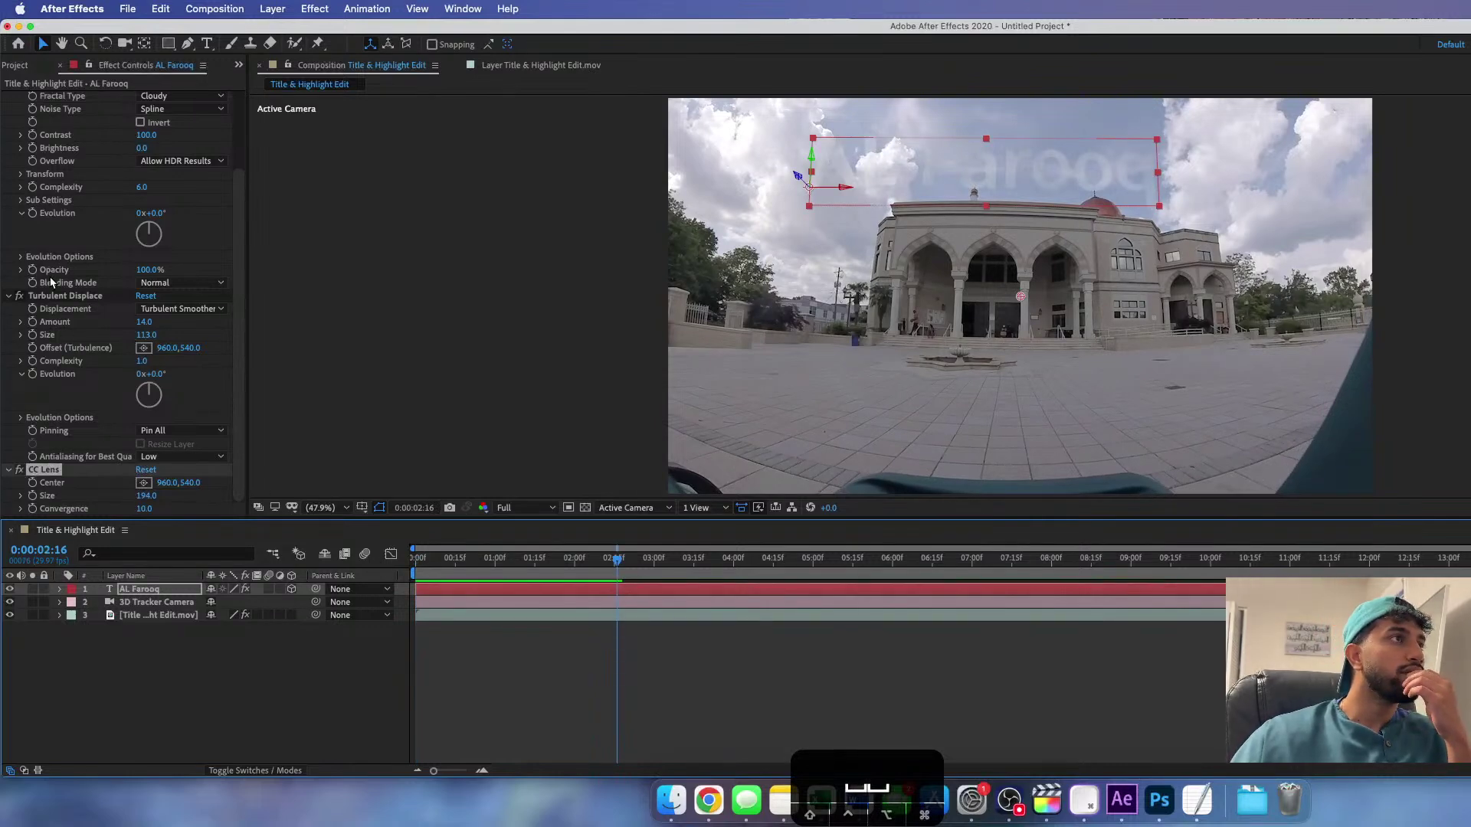
# - Set the Turbulent Displace Amount to 37 and play the title animation from the beginning
pyautogui.moveTo(145, 322); pyautogui.dragTo(163, 322)
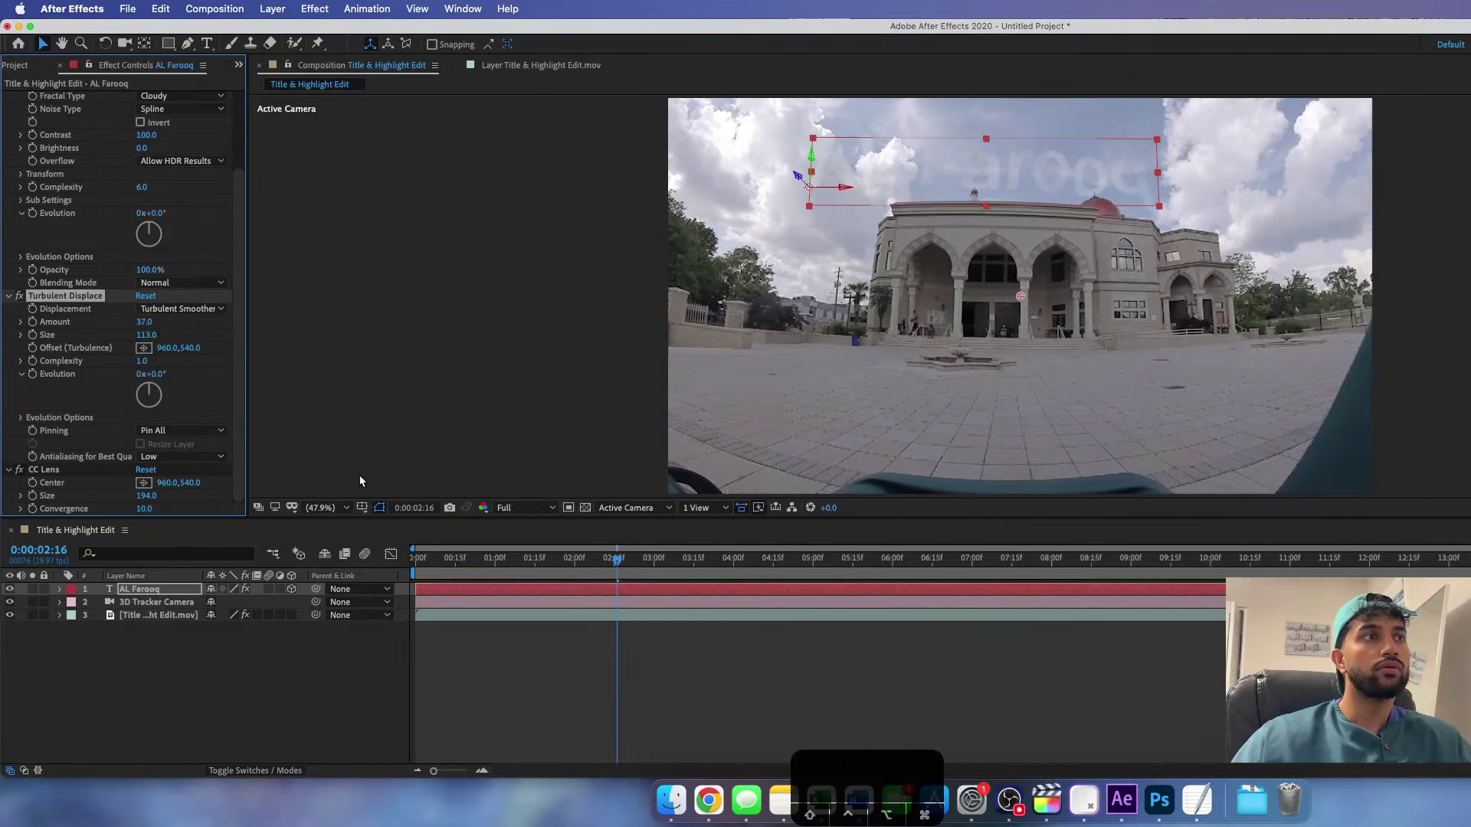
pyautogui.click(441, 584)
pyautogui.press('space')
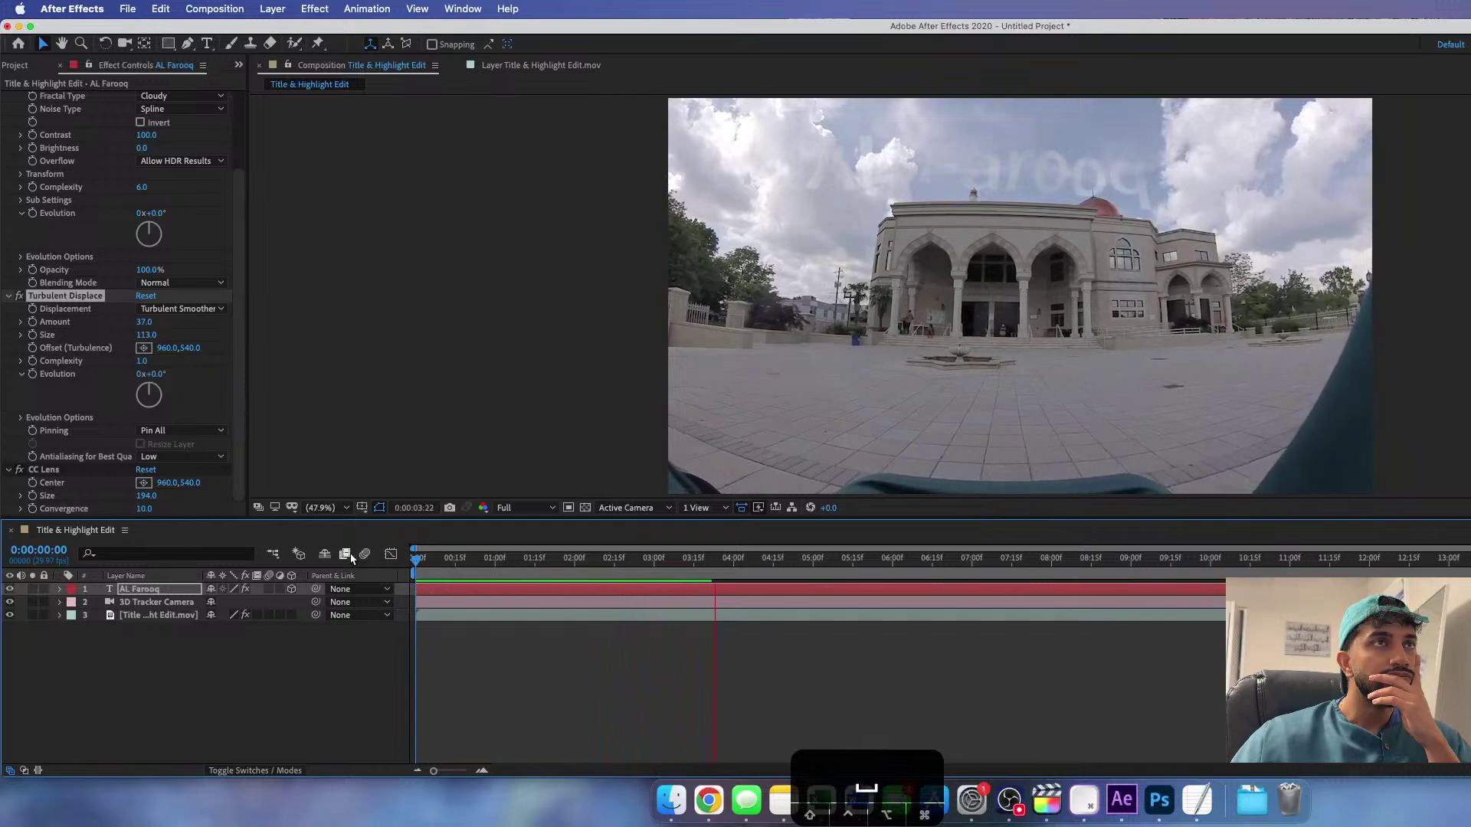
pyautogui.press('space')
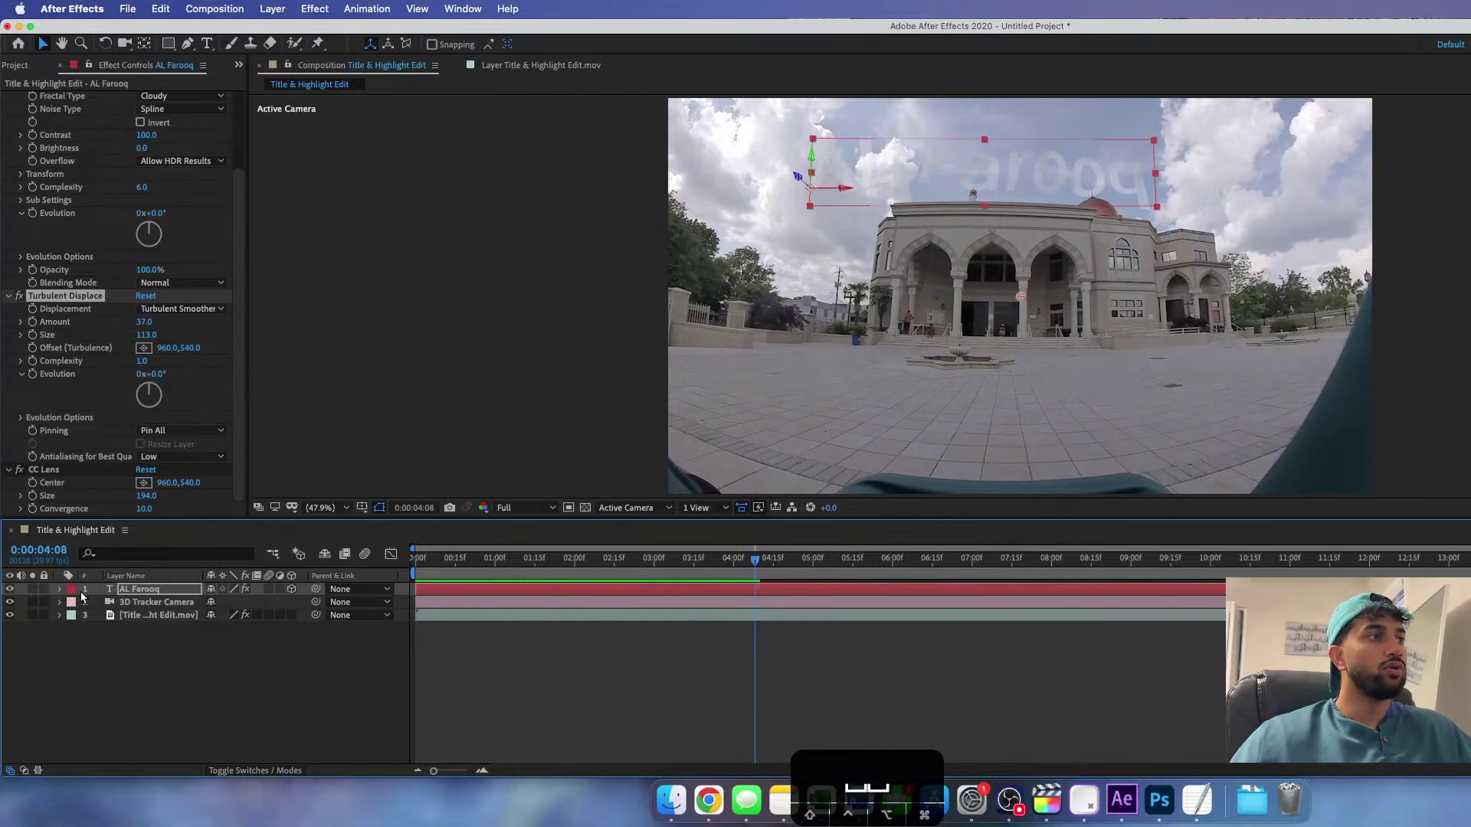
# - Expand the Turbulent Displace settings of the AL Farooq layer and keyframe its Amount of 37 at 0:00:01:12
pyautogui.click(59, 589)
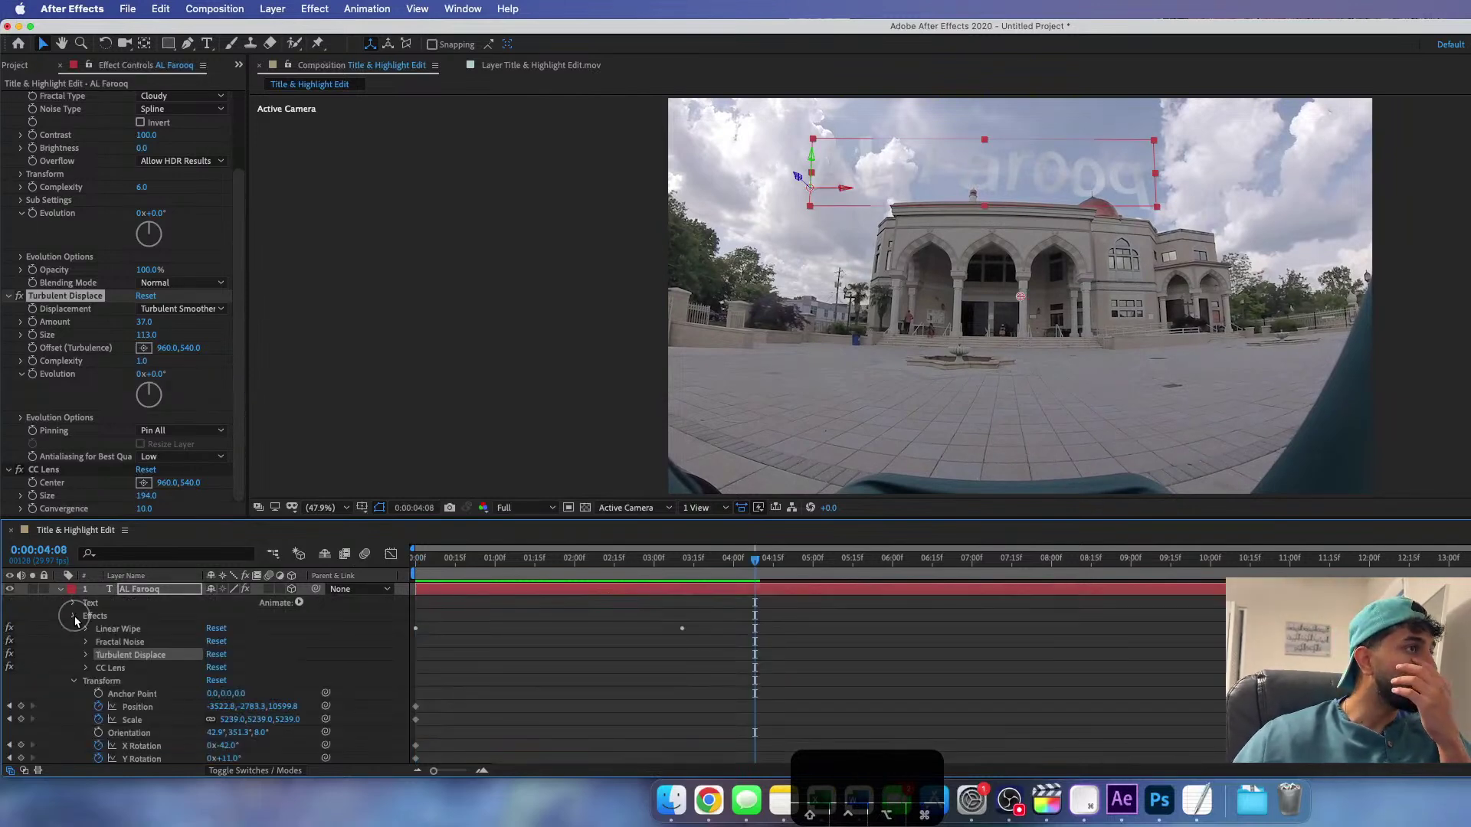
pyautogui.click(73, 615)
pyautogui.click(86, 655)
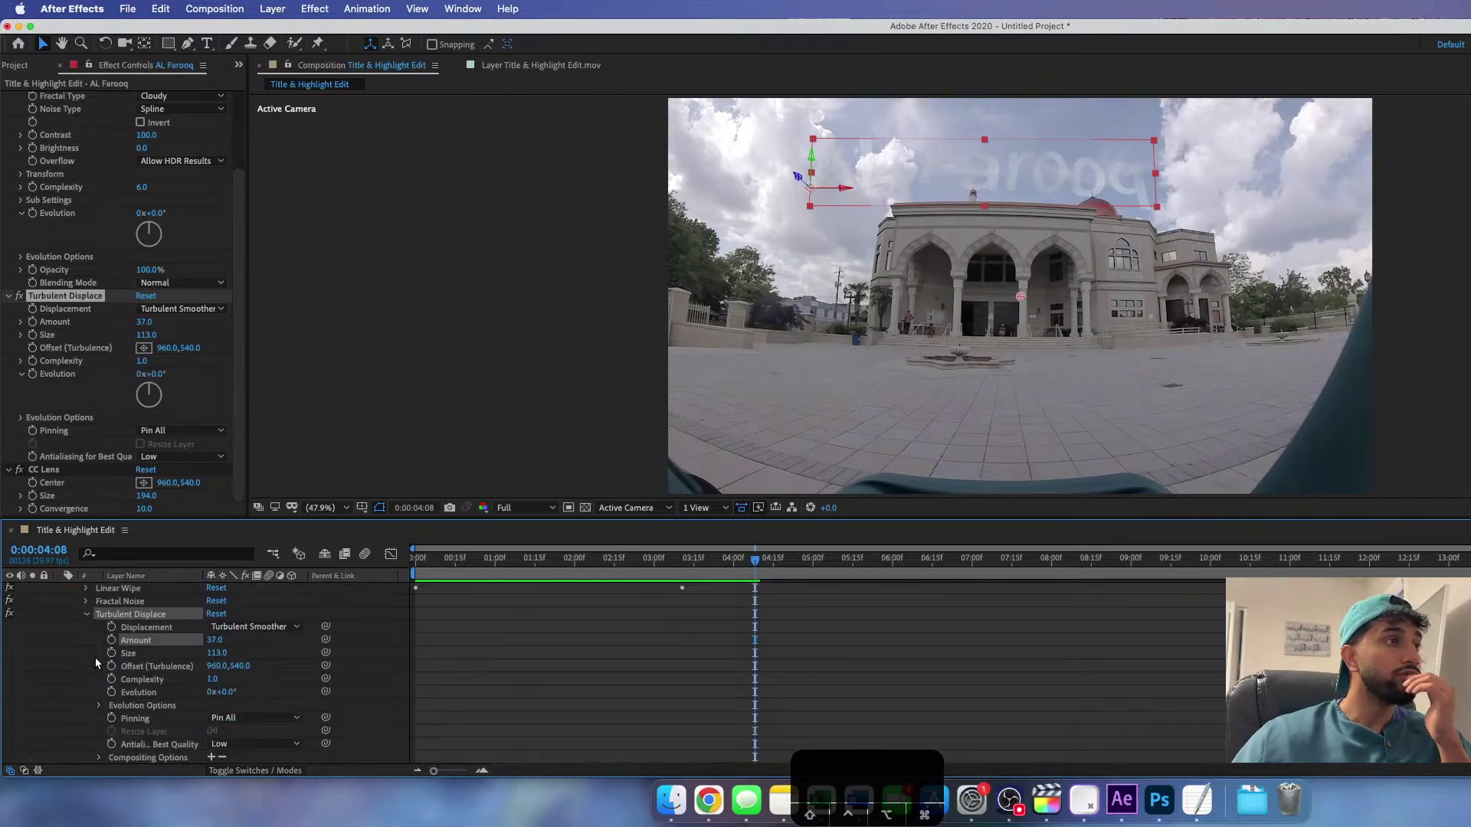
pyautogui.moveTo(756, 565); pyautogui.dragTo(526, 599)
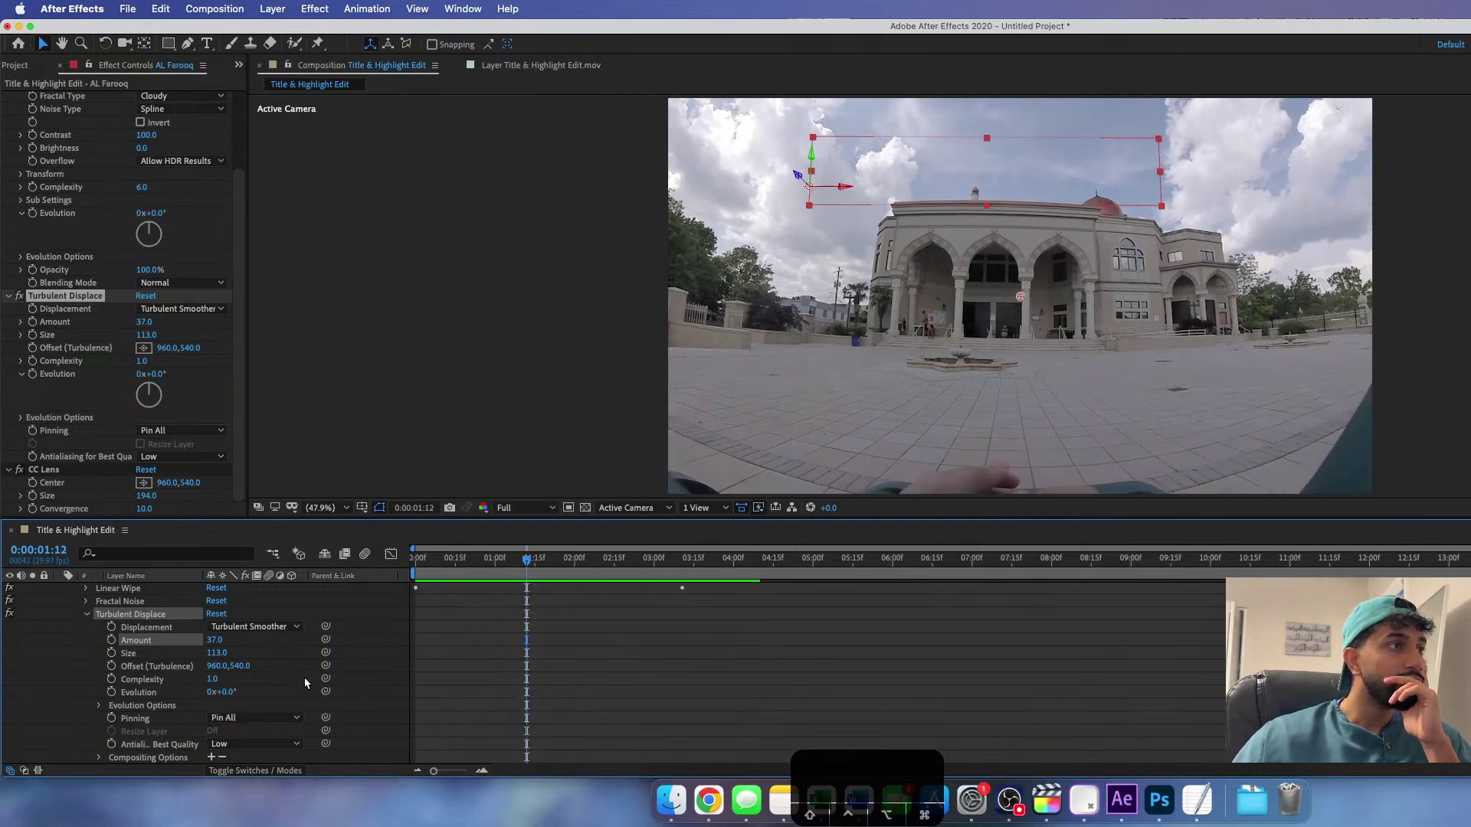
pyautogui.click(112, 640)
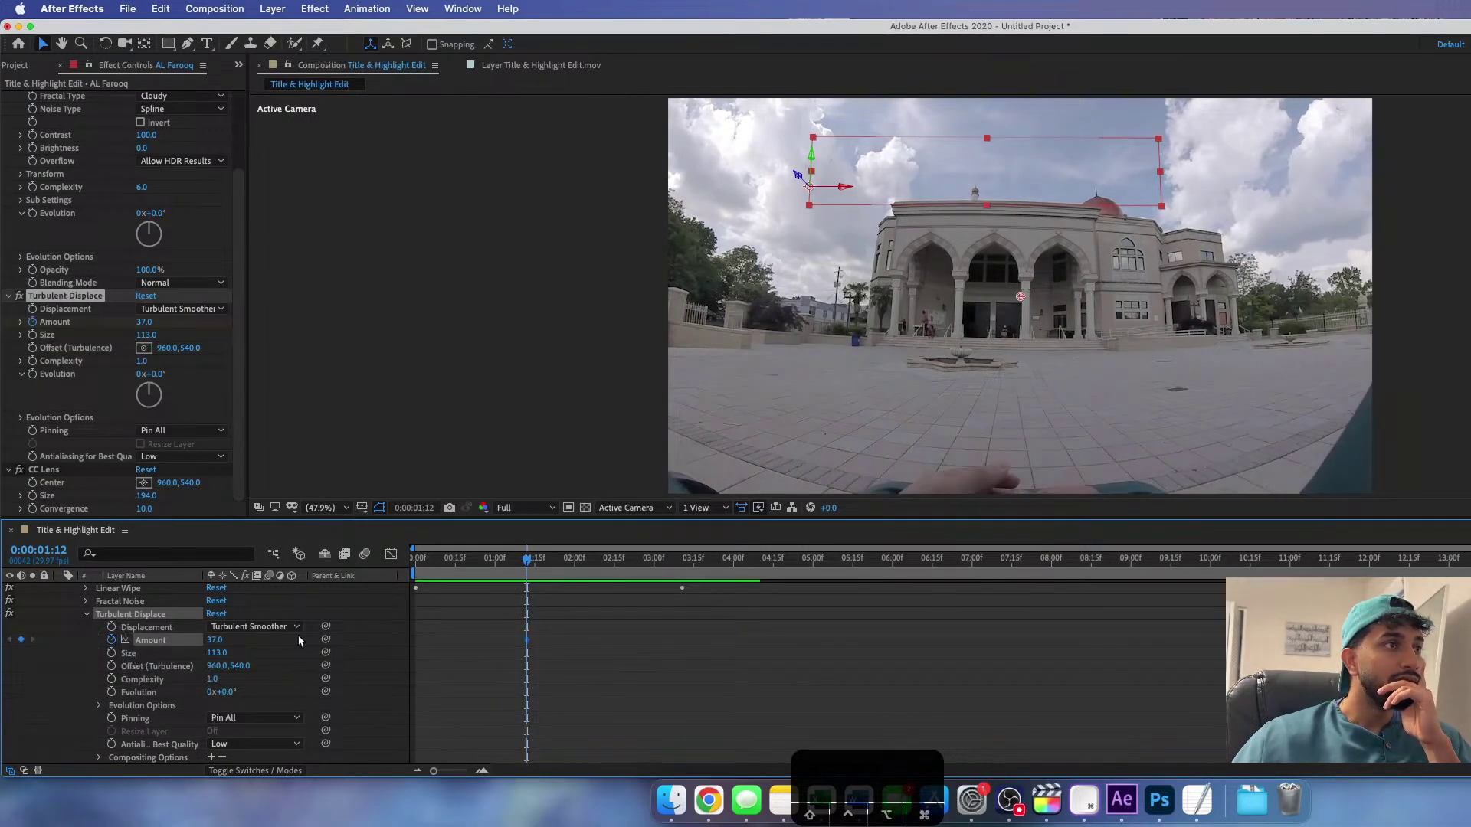
# - Add a Turbulent Displace Amount keyframe of -169 at about 0:00:03:09 and preview the distortion from the first Amount keyframe
pyautogui.moveTo(533, 565); pyautogui.dragTo(678, 561)
pyautogui.moveTo(211, 640); pyautogui.dragTo(68, 655)
pyautogui.click(525, 559)
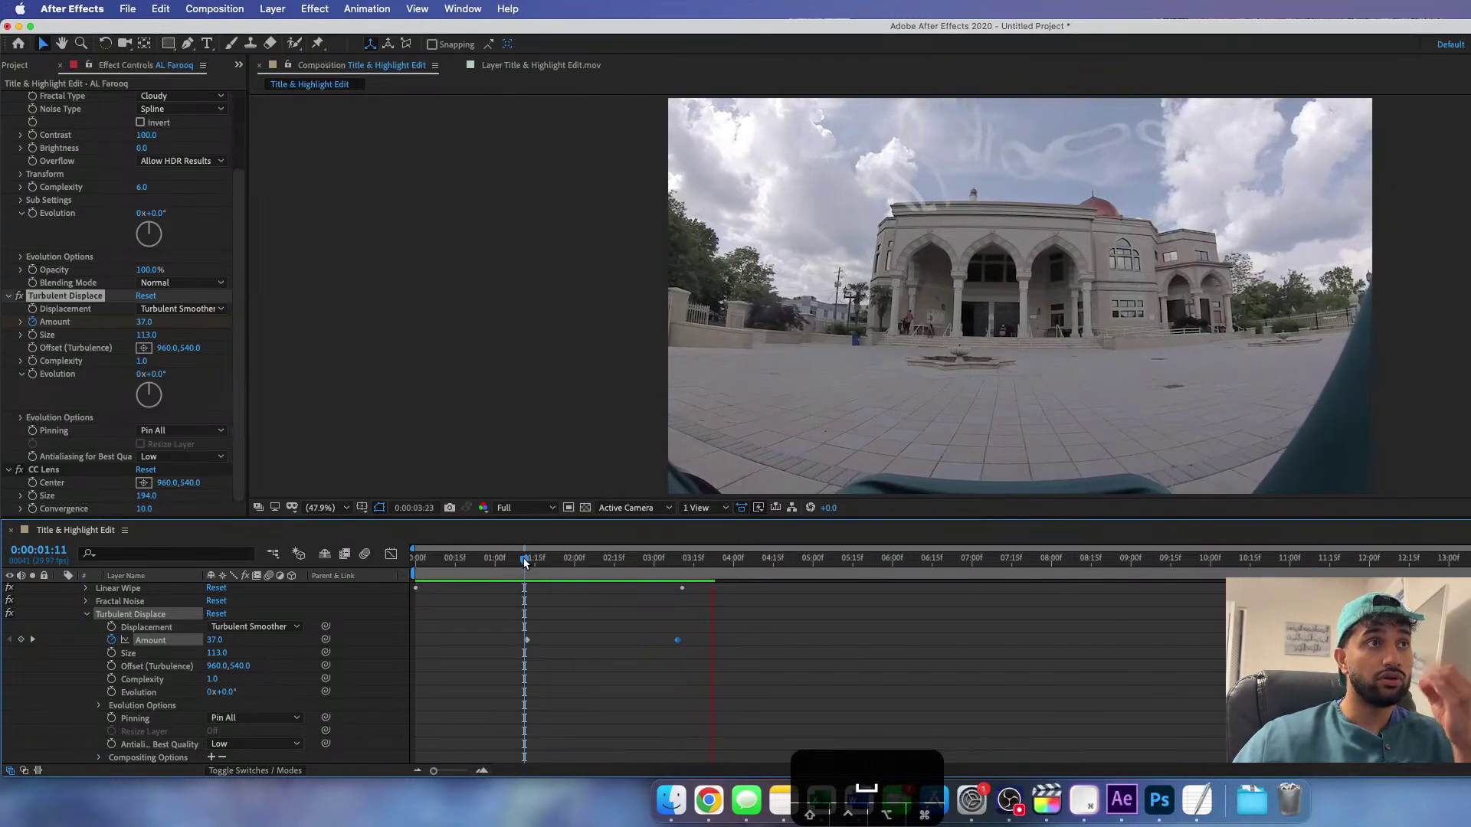
pyautogui.press('space')
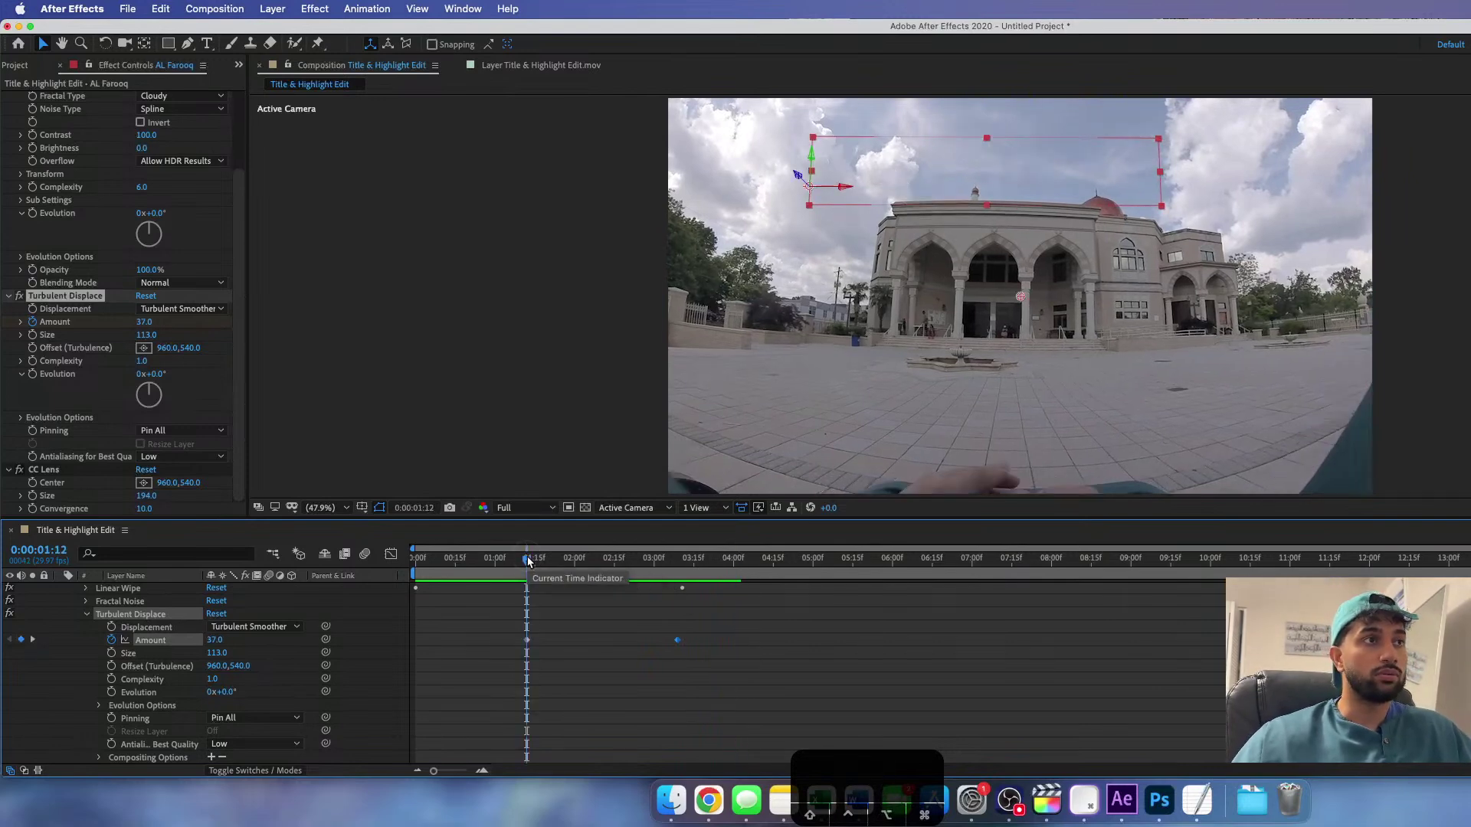
# - Fade out the AL Farooq layer with an Opacity keyframe of 0% at 0:00:03:13
pyautogui.scroll(-5, 517, 645)
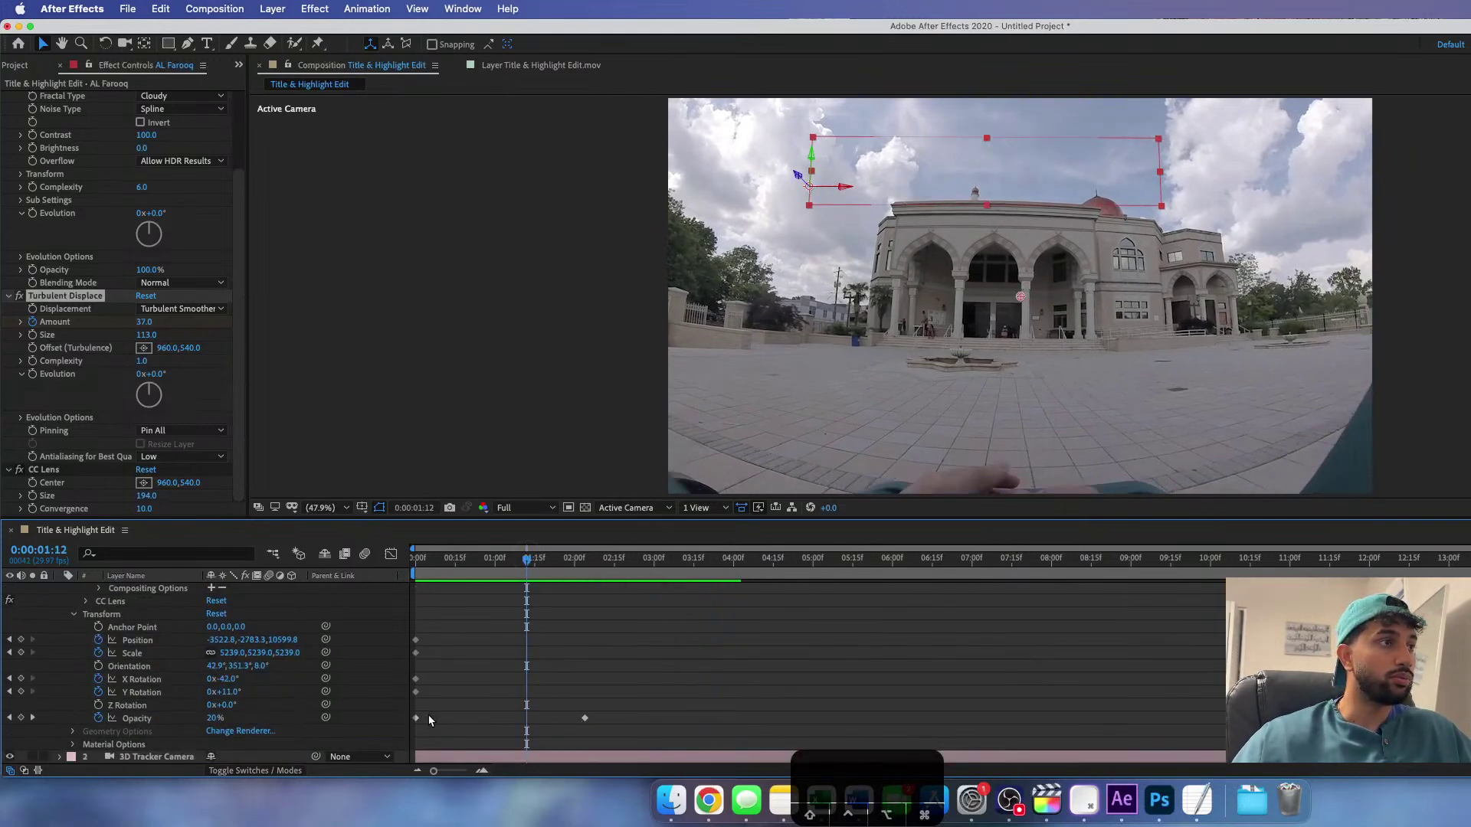
pyautogui.moveTo(529, 562); pyautogui.dragTo(690, 573)
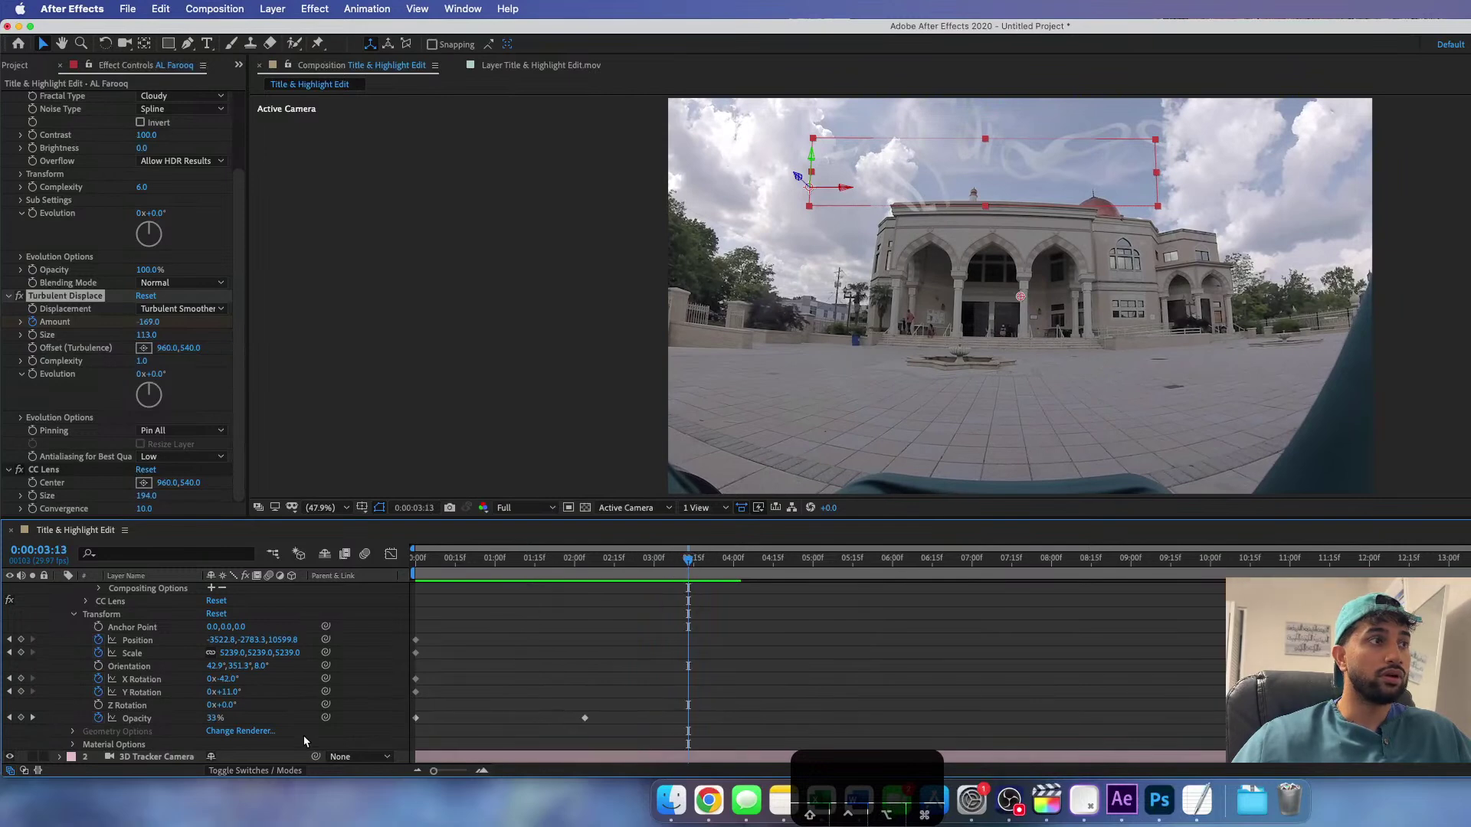
pyautogui.moveTo(214, 720); pyautogui.dragTo(188, 718)
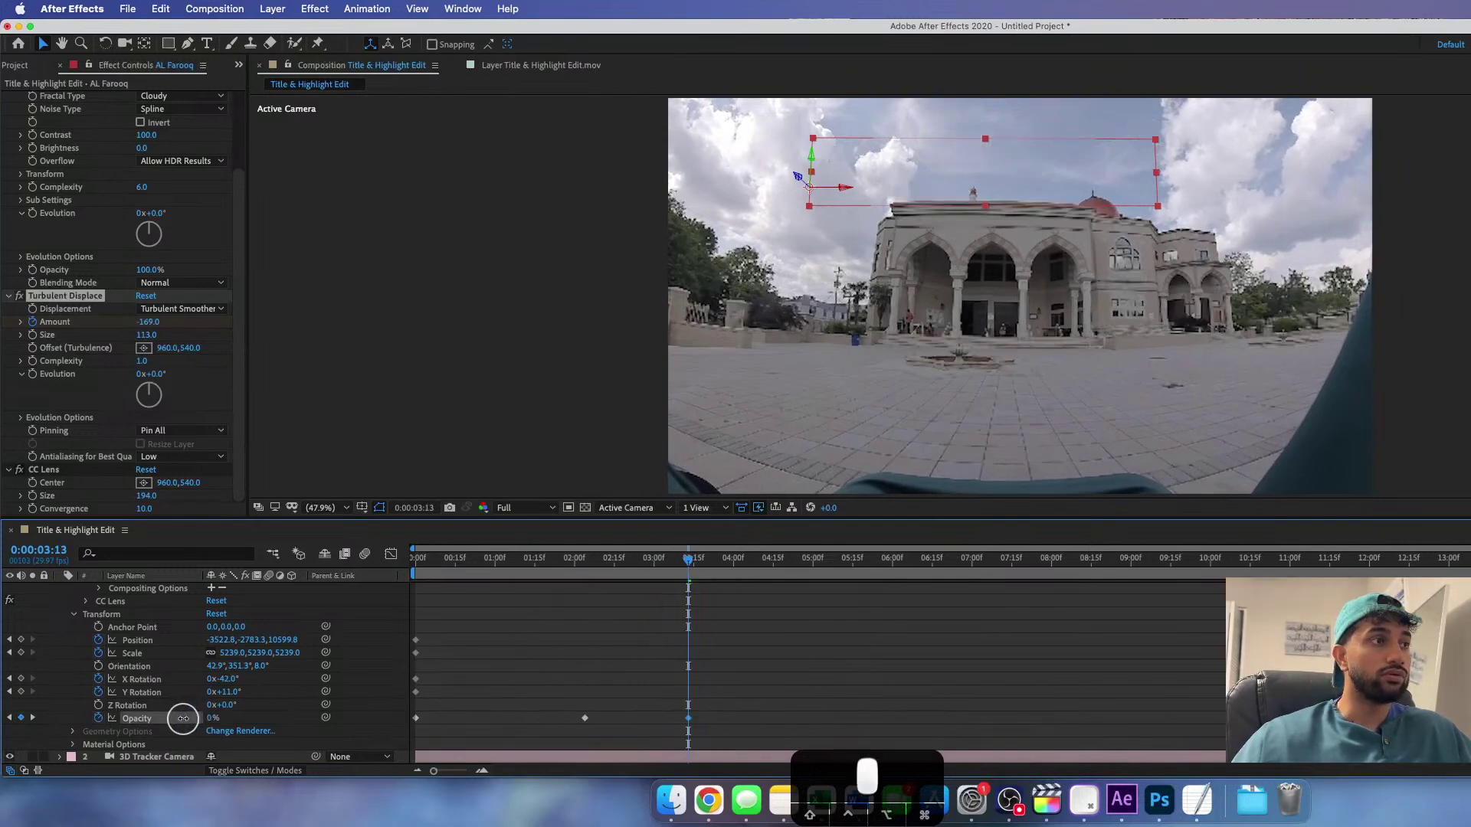
# - Play the title animation repeatedly from the beginning to examine the fade-out and distortion
pyautogui.moveTo(436, 567); pyautogui.dragTo(380, 563)
pyautogui.press('space')
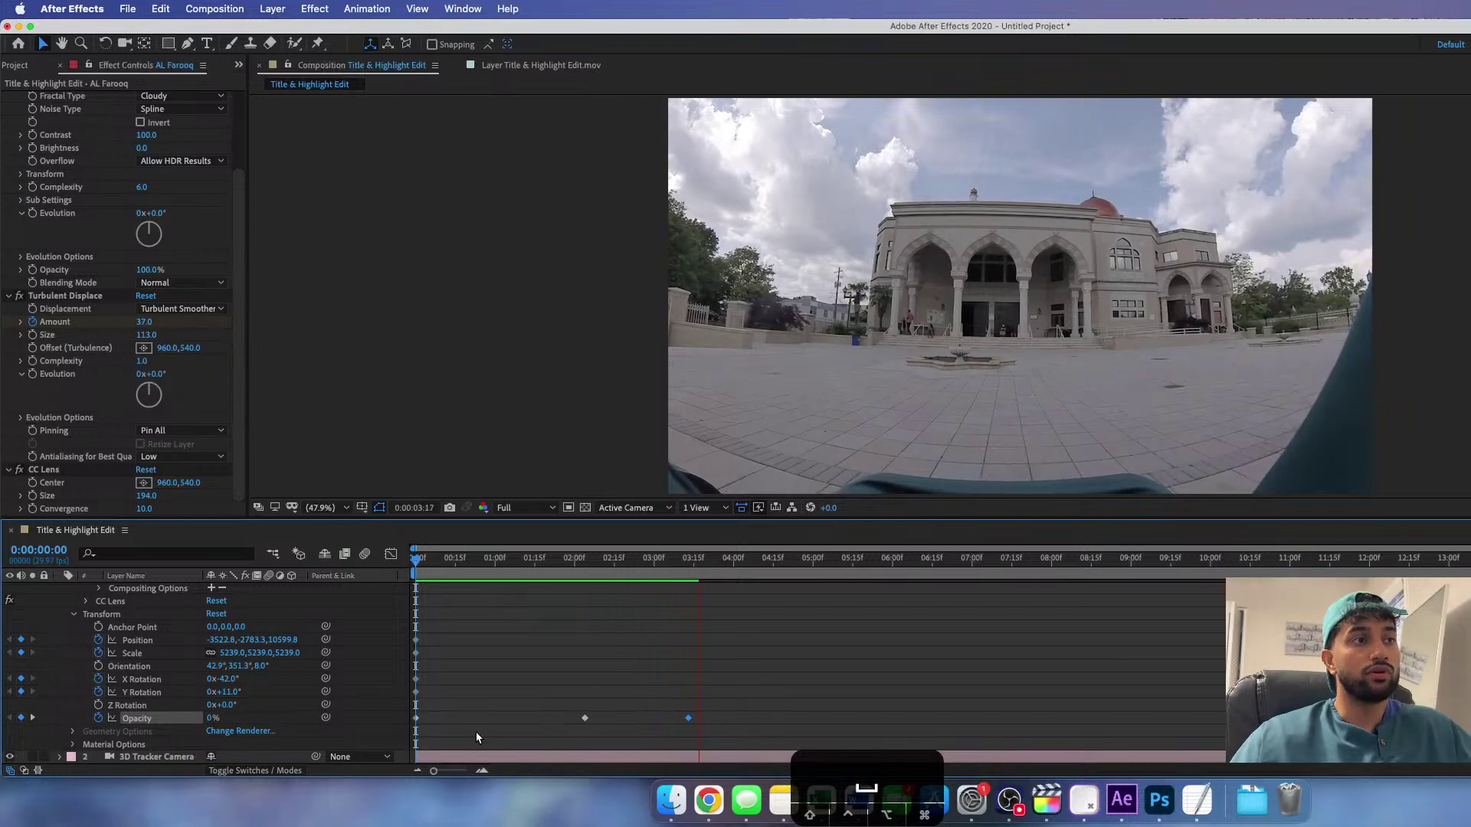
pyautogui.press('space')
pyautogui.press('space')
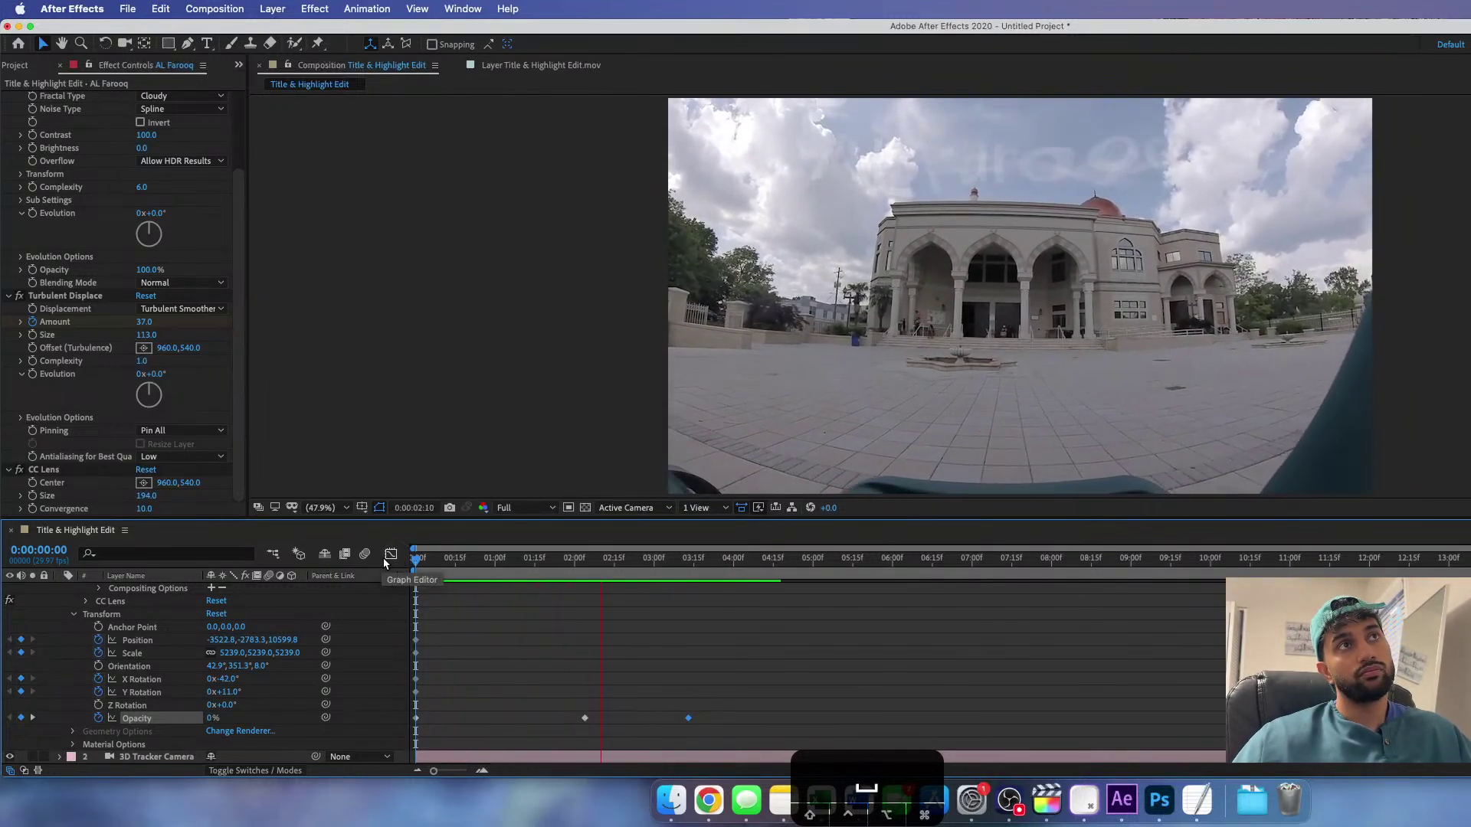
pyautogui.press('space')
pyautogui.moveTo(546, 563); pyautogui.dragTo(578, 568)
pyautogui.moveTo(518, 570); pyautogui.dragTo(403, 571)
pyautogui.press('space')
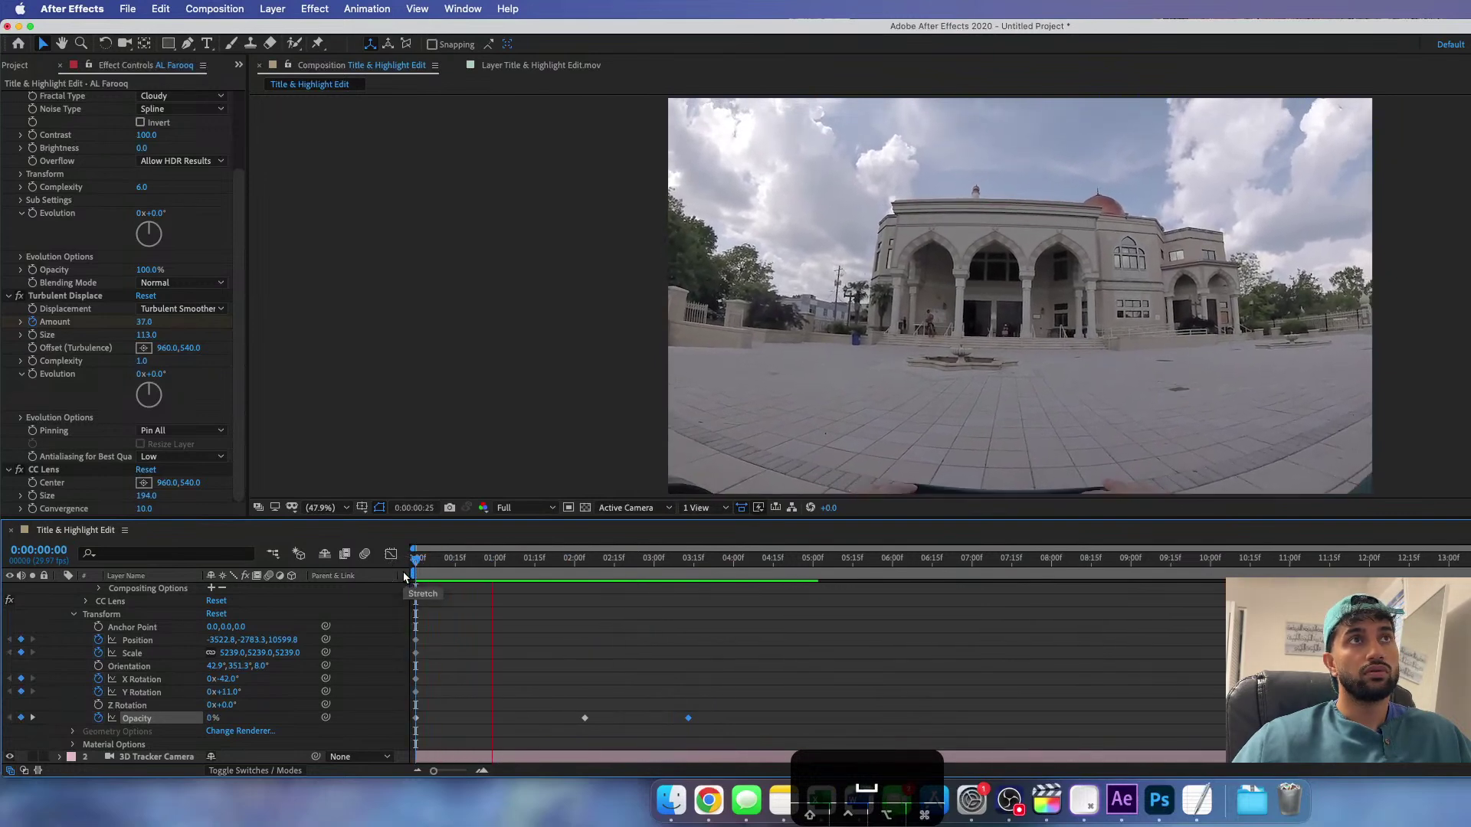
pyautogui.press('space')
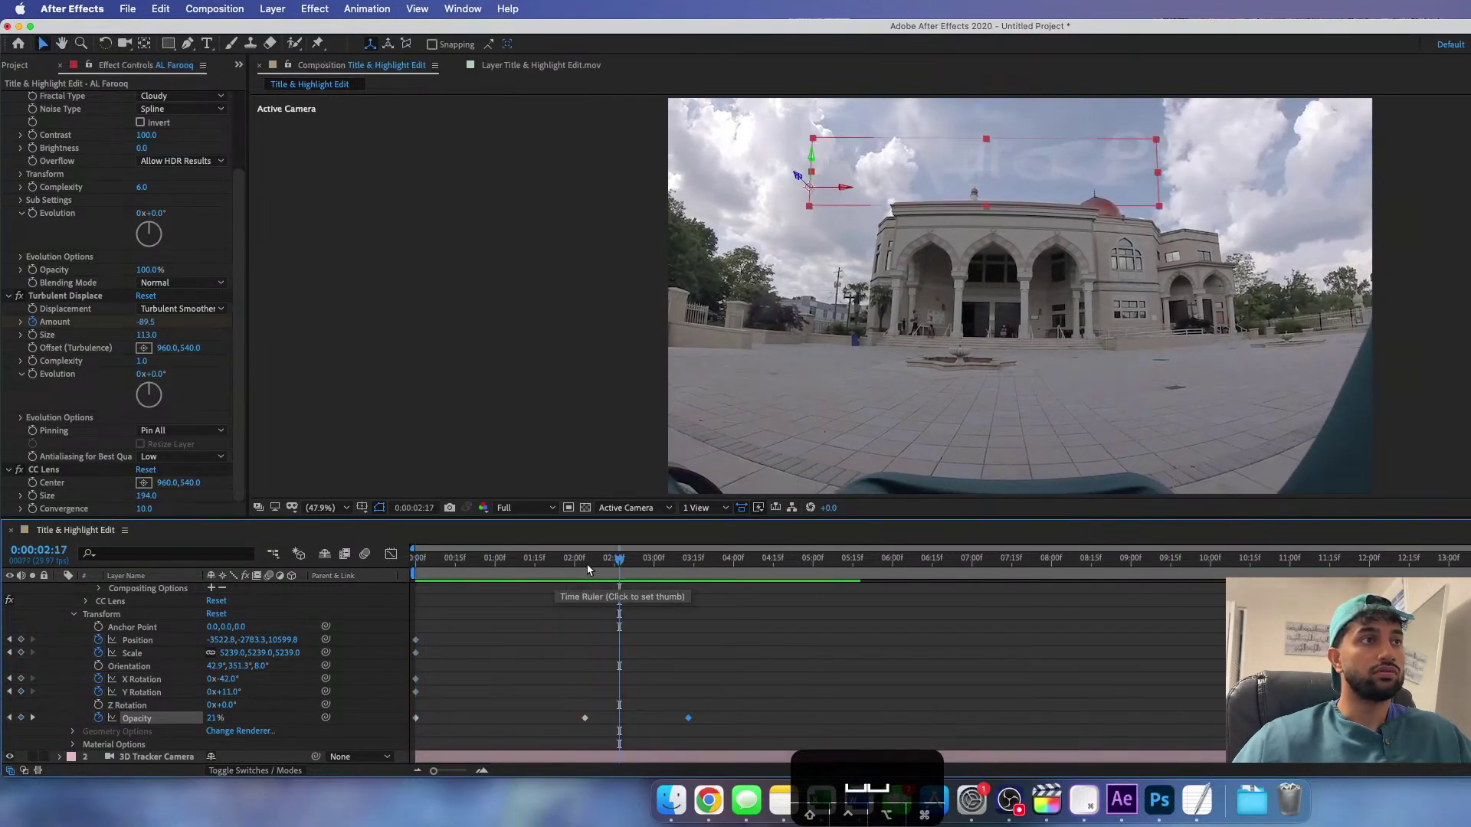
# - Move the first Turbulent Displace Amount keyframe earlier, to about 0:00:01:02
pyautogui.click(563, 566)
pyautogui.moveTo(563, 565)
pyautogui.mouseDown()
pyautogui.moveTo(467, 566)
pyautogui.moveTo(557, 570)
pyautogui.moveTo(545, 570)
pyautogui.mouseUp()
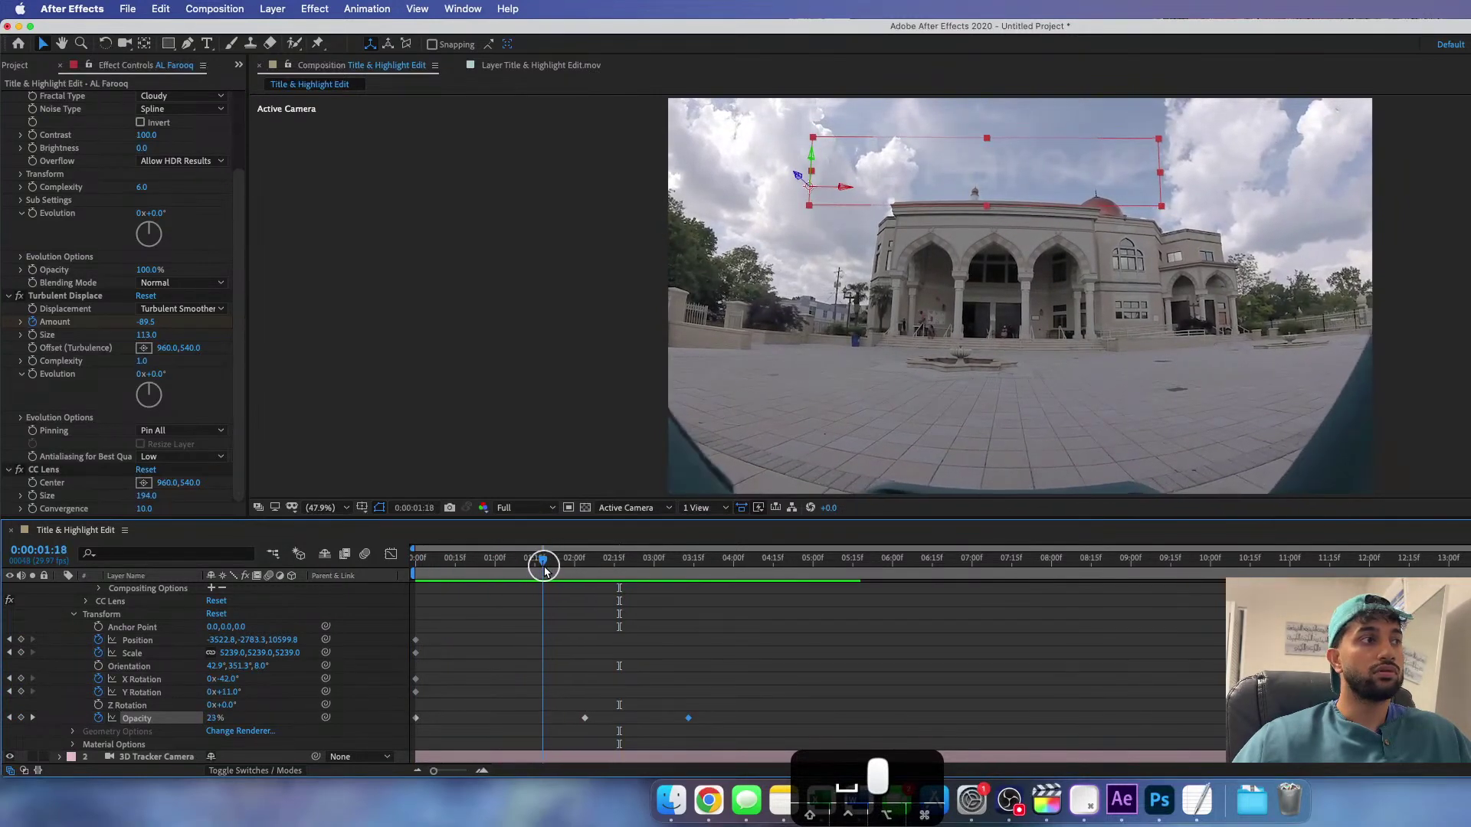
pyautogui.scroll(10, 528, 647)
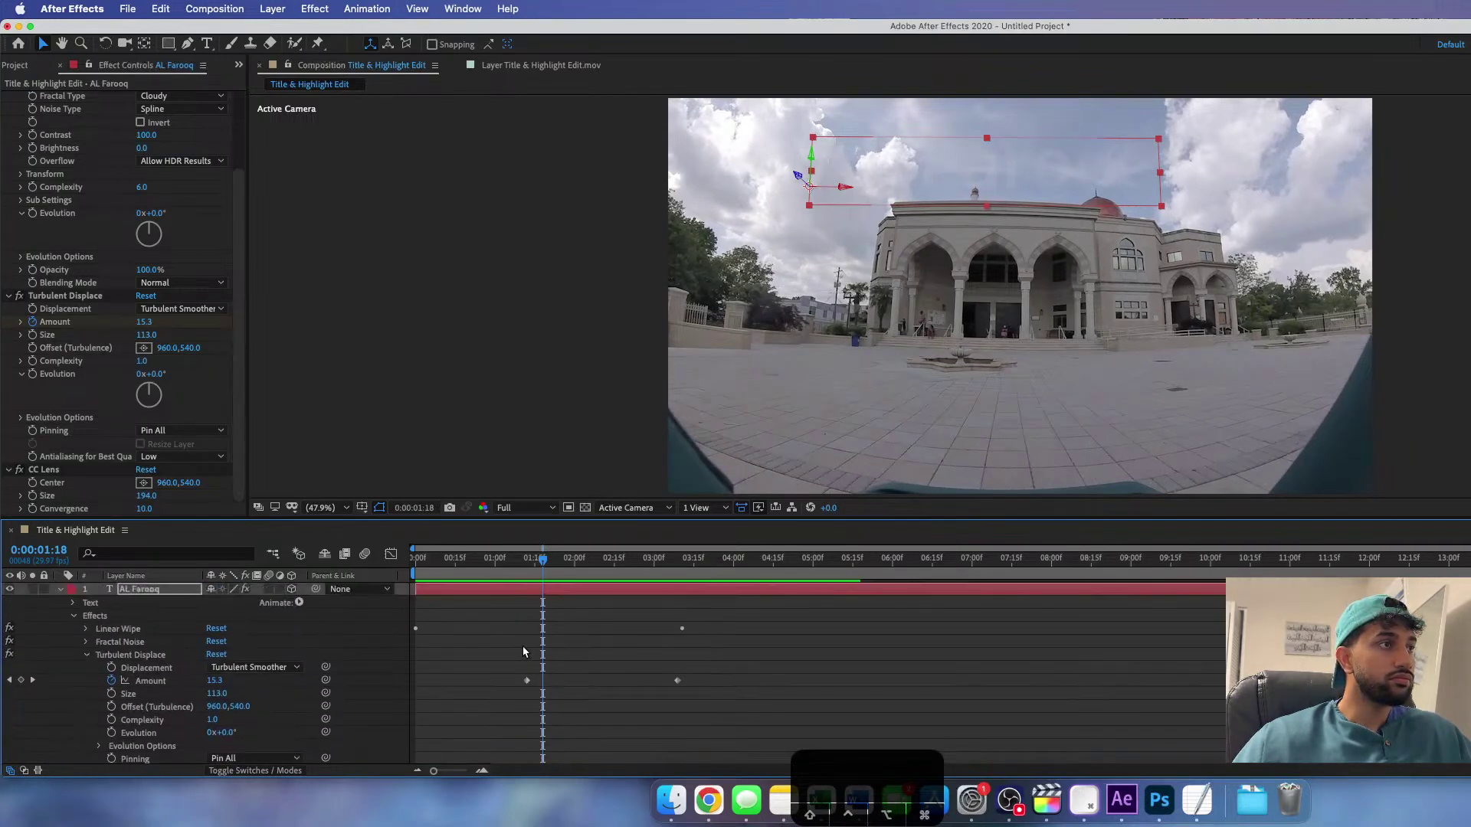
pyautogui.moveTo(544, 564)
pyautogui.mouseDown()
pyautogui.moveTo(475, 565)
pyautogui.moveTo(536, 573)
pyautogui.mouseUp()
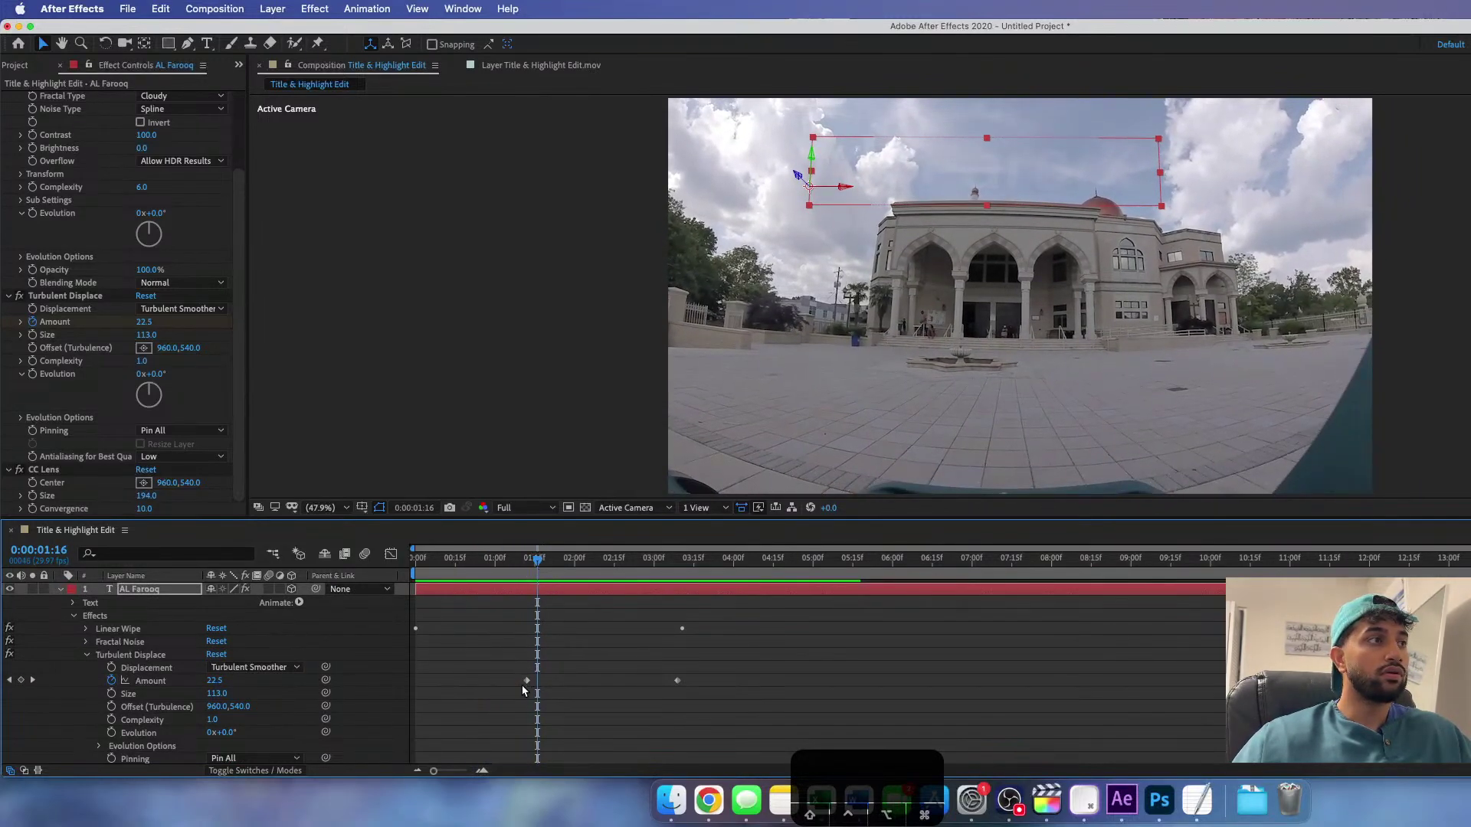
pyautogui.moveTo(523, 680); pyautogui.dragTo(501, 681)
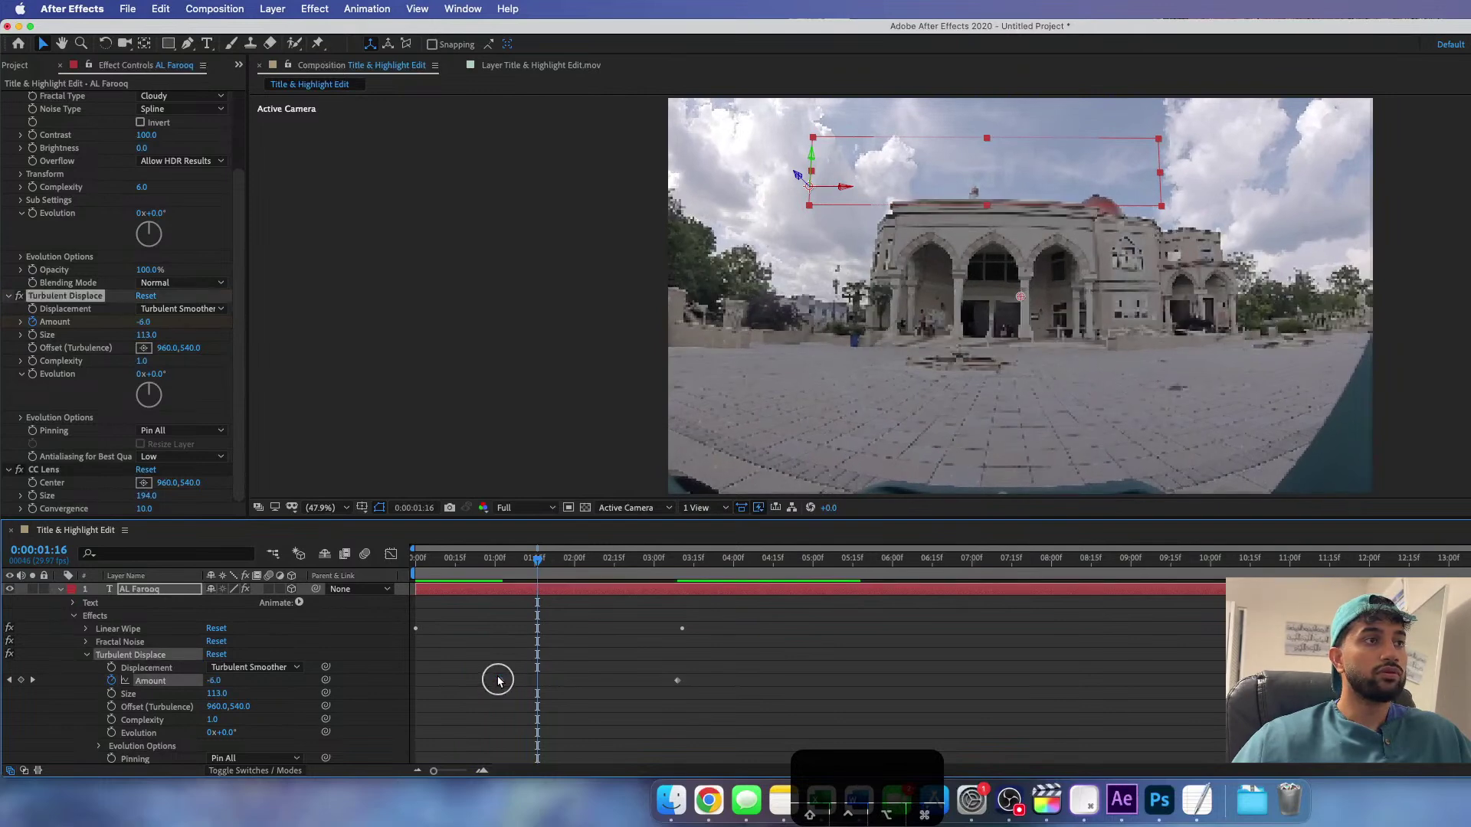
# - Preview the title from the start to check the timing of the earlier distortion
pyautogui.click(476, 560)
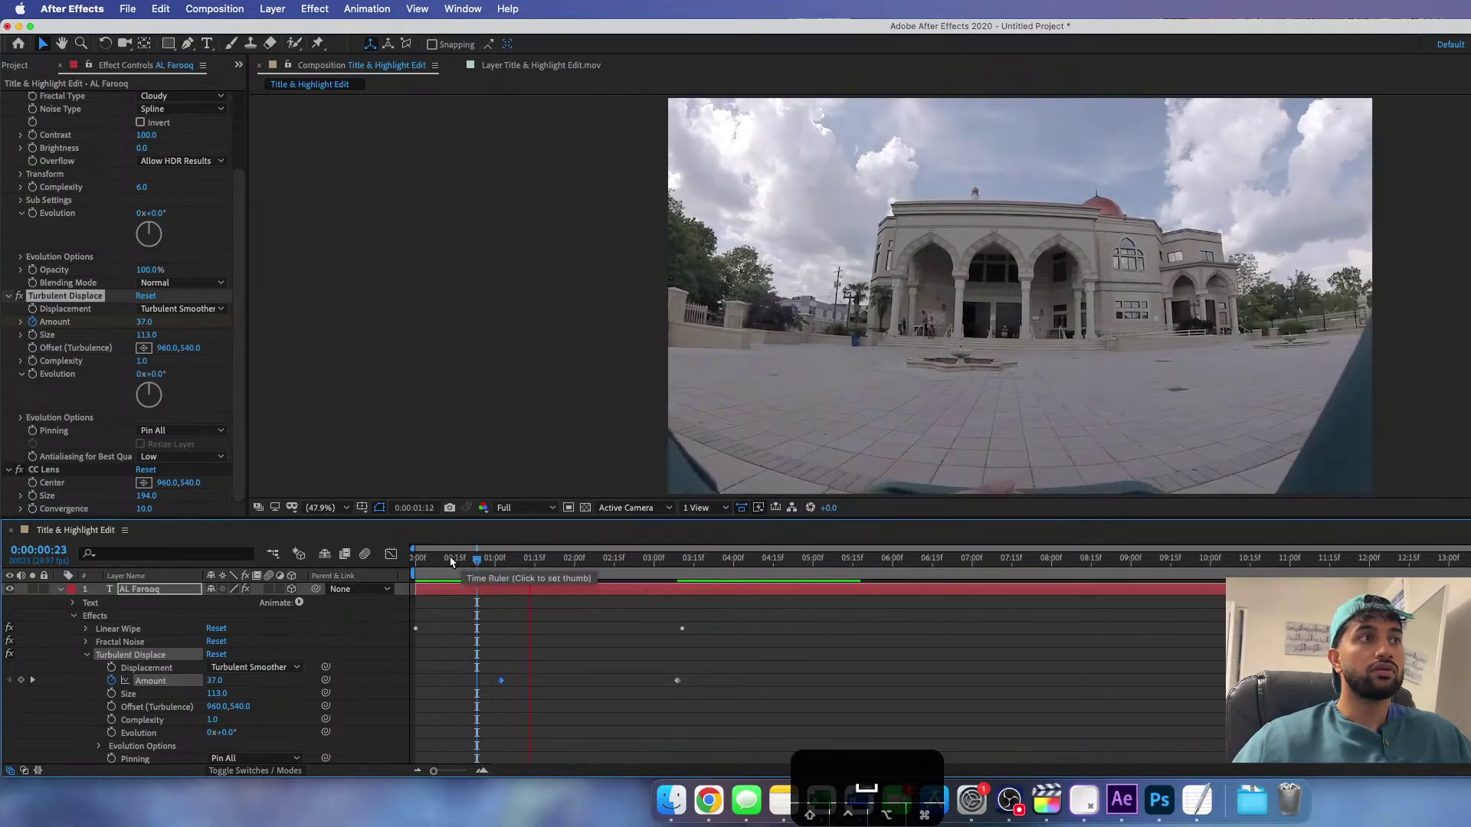
pyautogui.click(411, 563)
pyautogui.press('space')
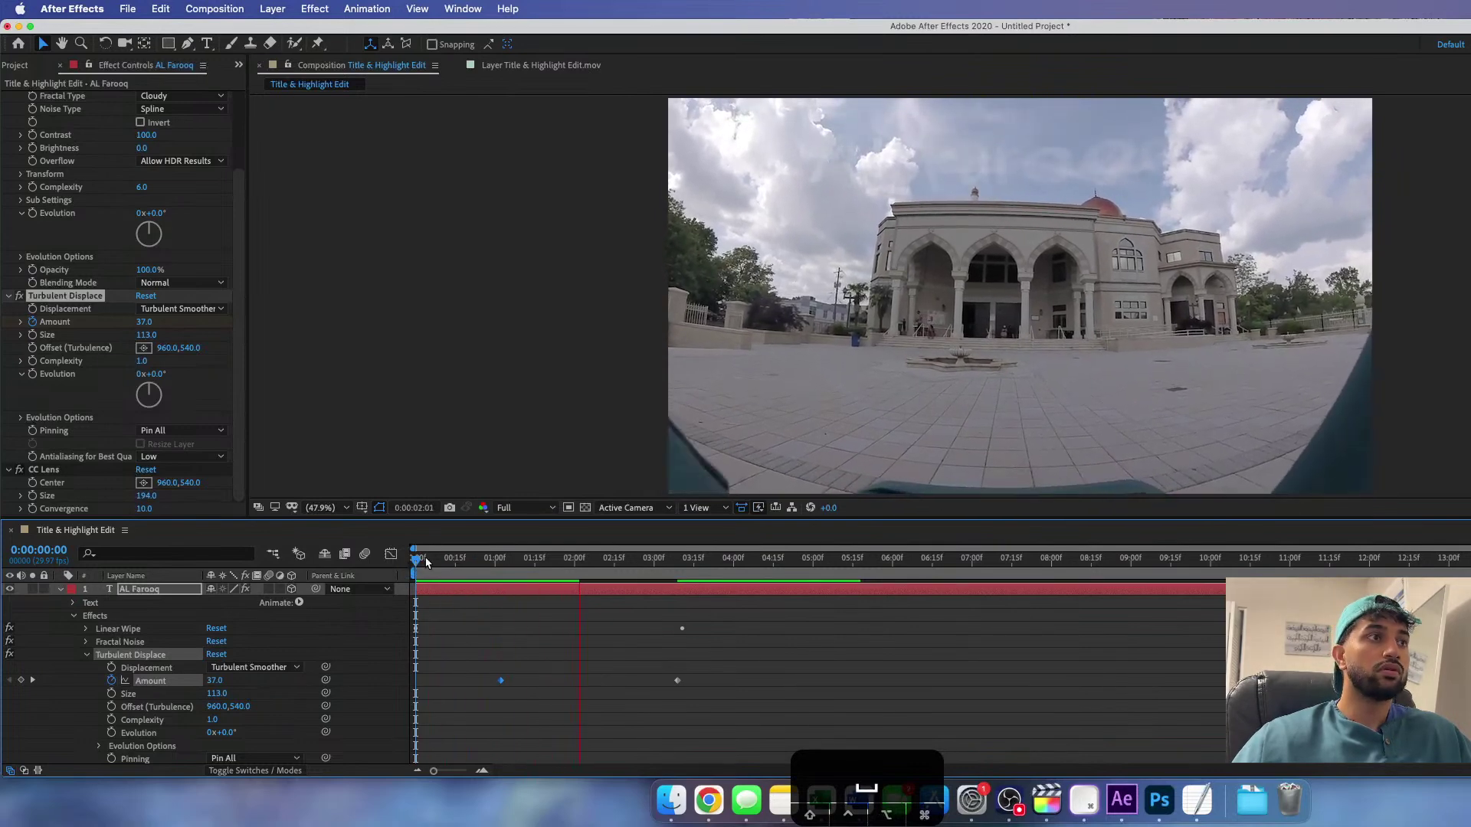
pyautogui.click(389, 563)
pyautogui.press('space')
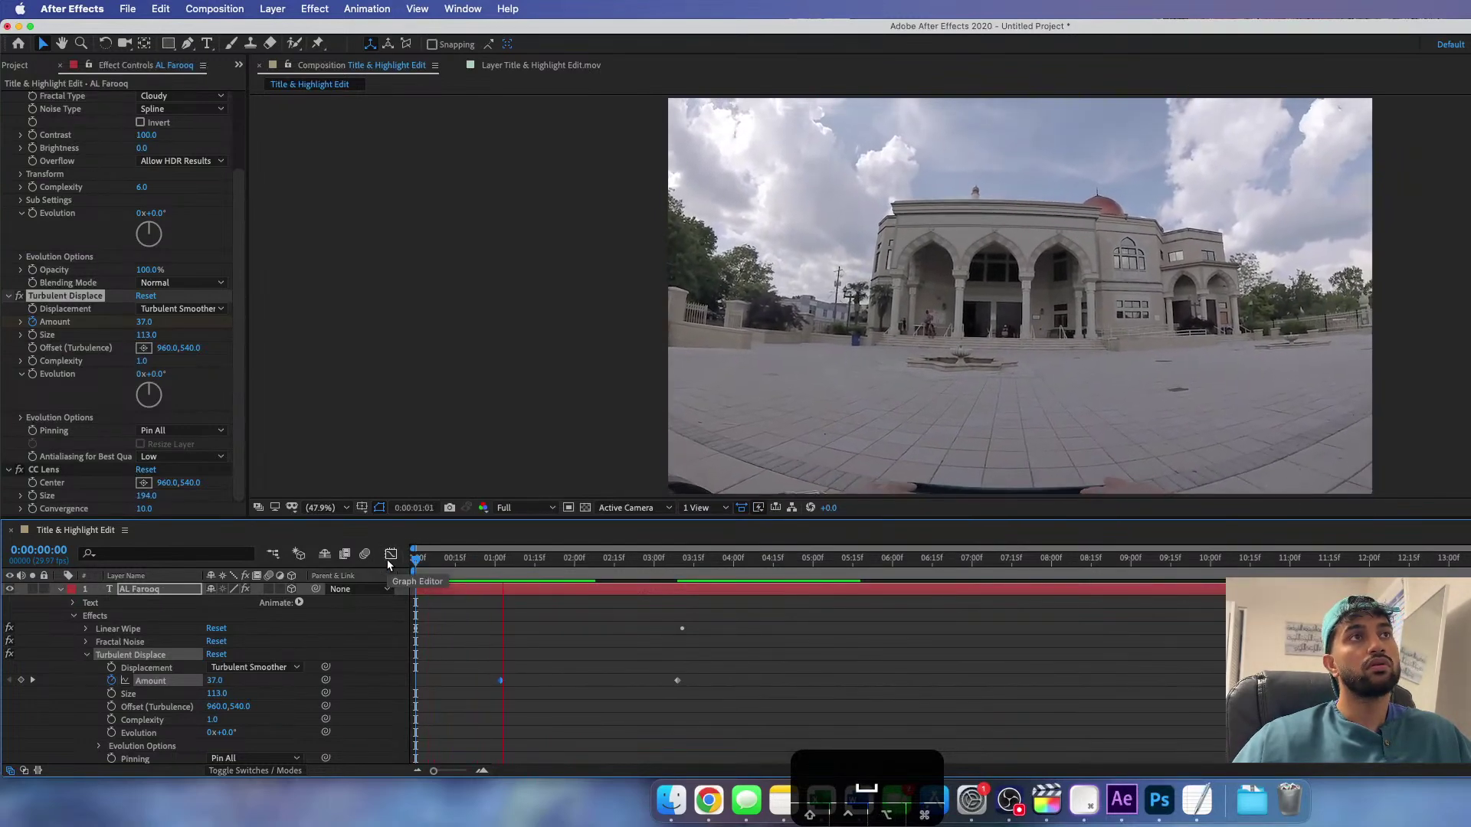
pyautogui.press('space')
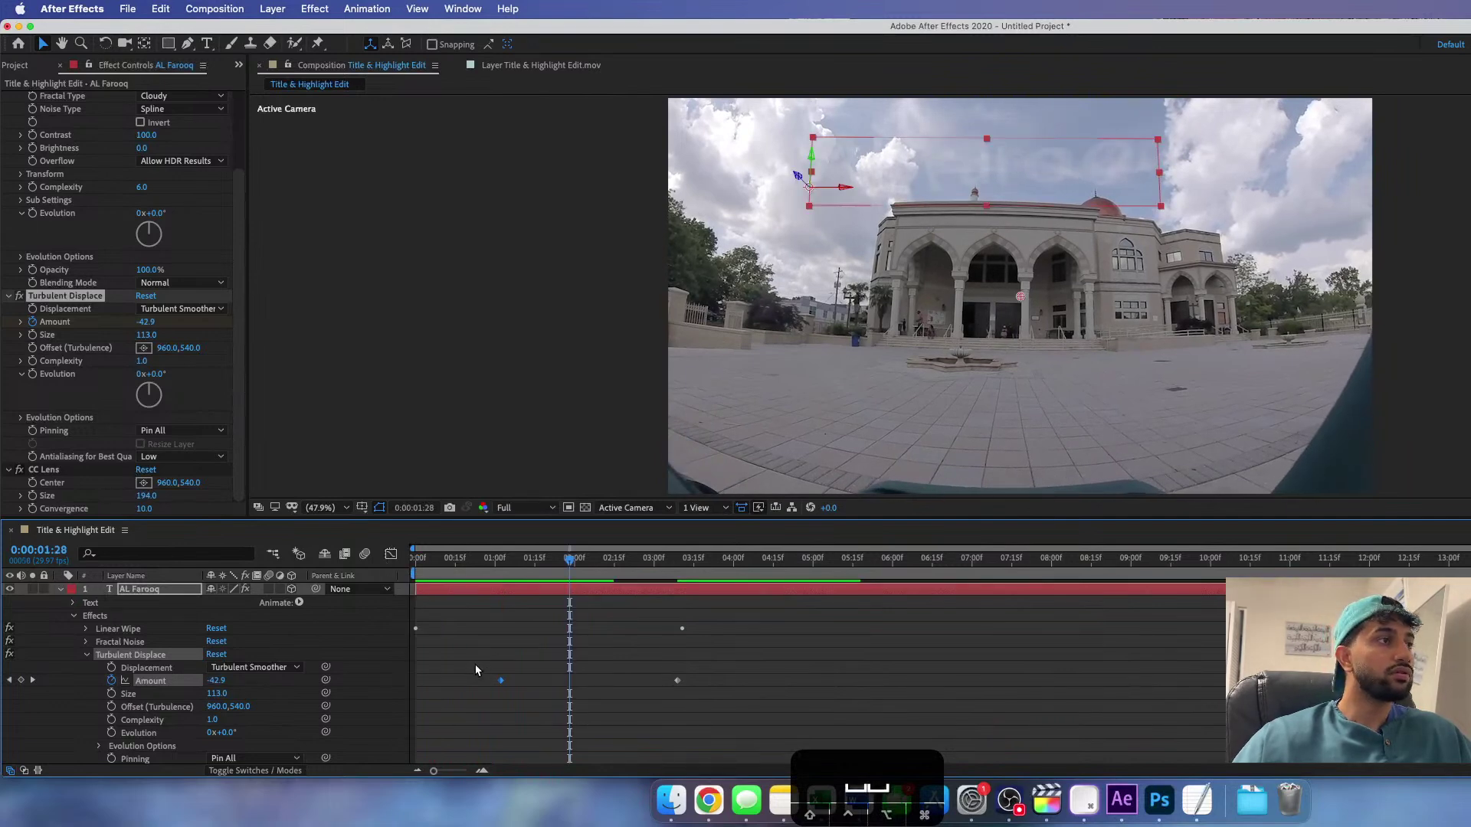
# - Move the middle Opacity keyframe of the AL Farooq layer to 0:00:01:26
pyautogui.scroll(-6, 399, 699)
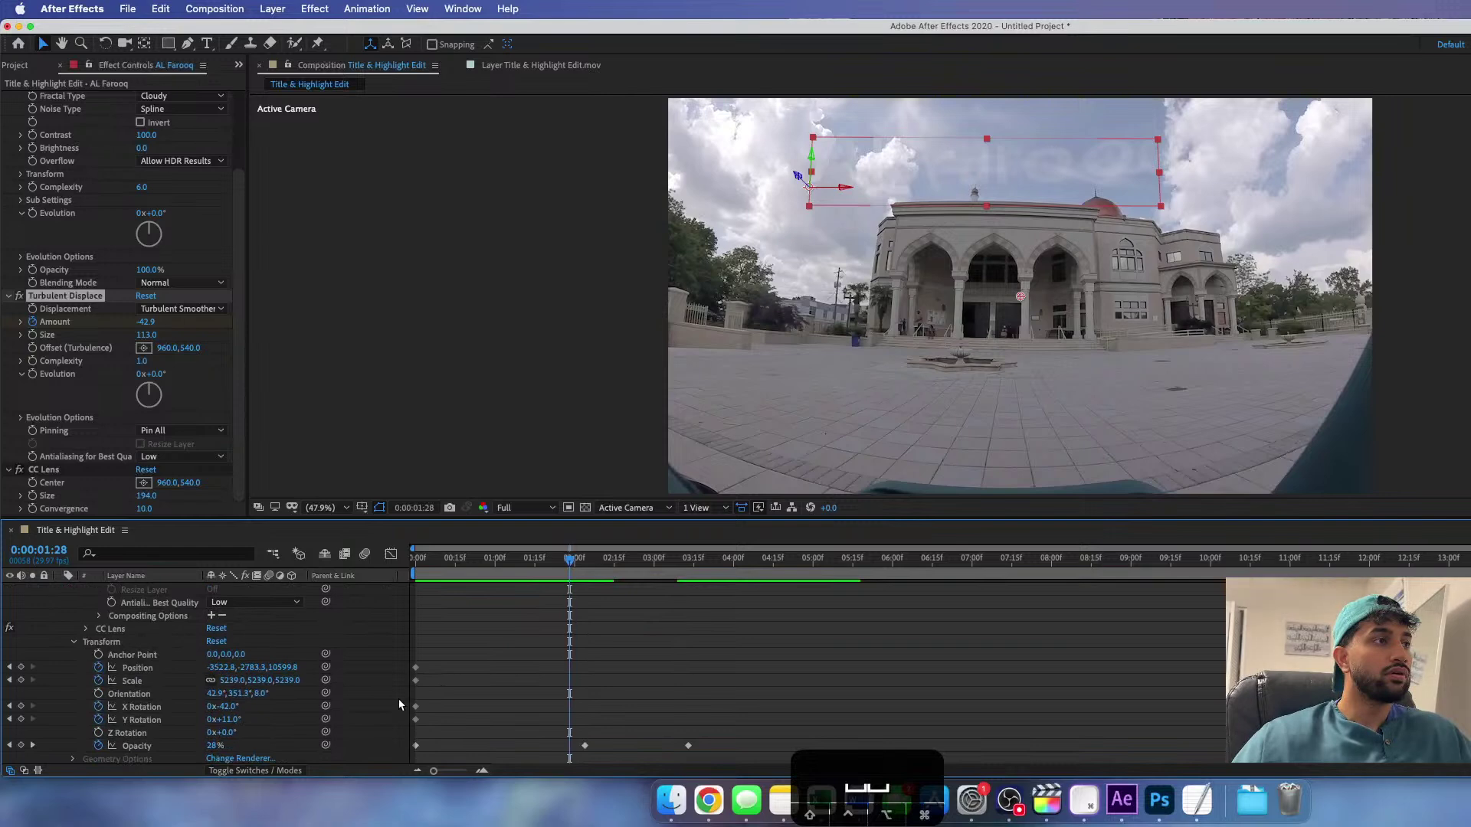
pyautogui.scroll(-3, 453, 692)
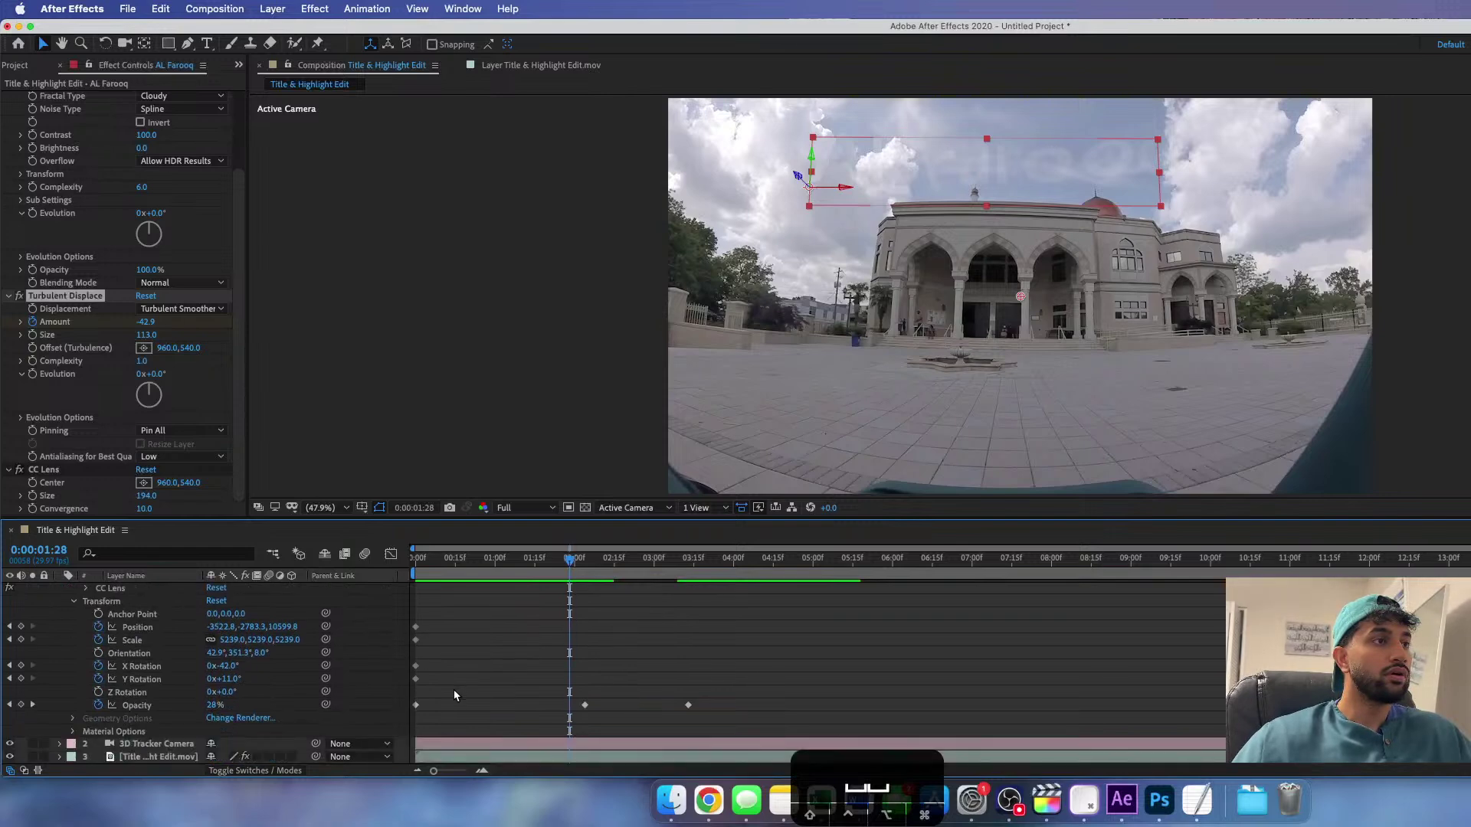
pyautogui.moveTo(568, 562)
pyautogui.mouseDown()
pyautogui.moveTo(443, 563)
pyautogui.moveTo(563, 571)
pyautogui.mouseUp()
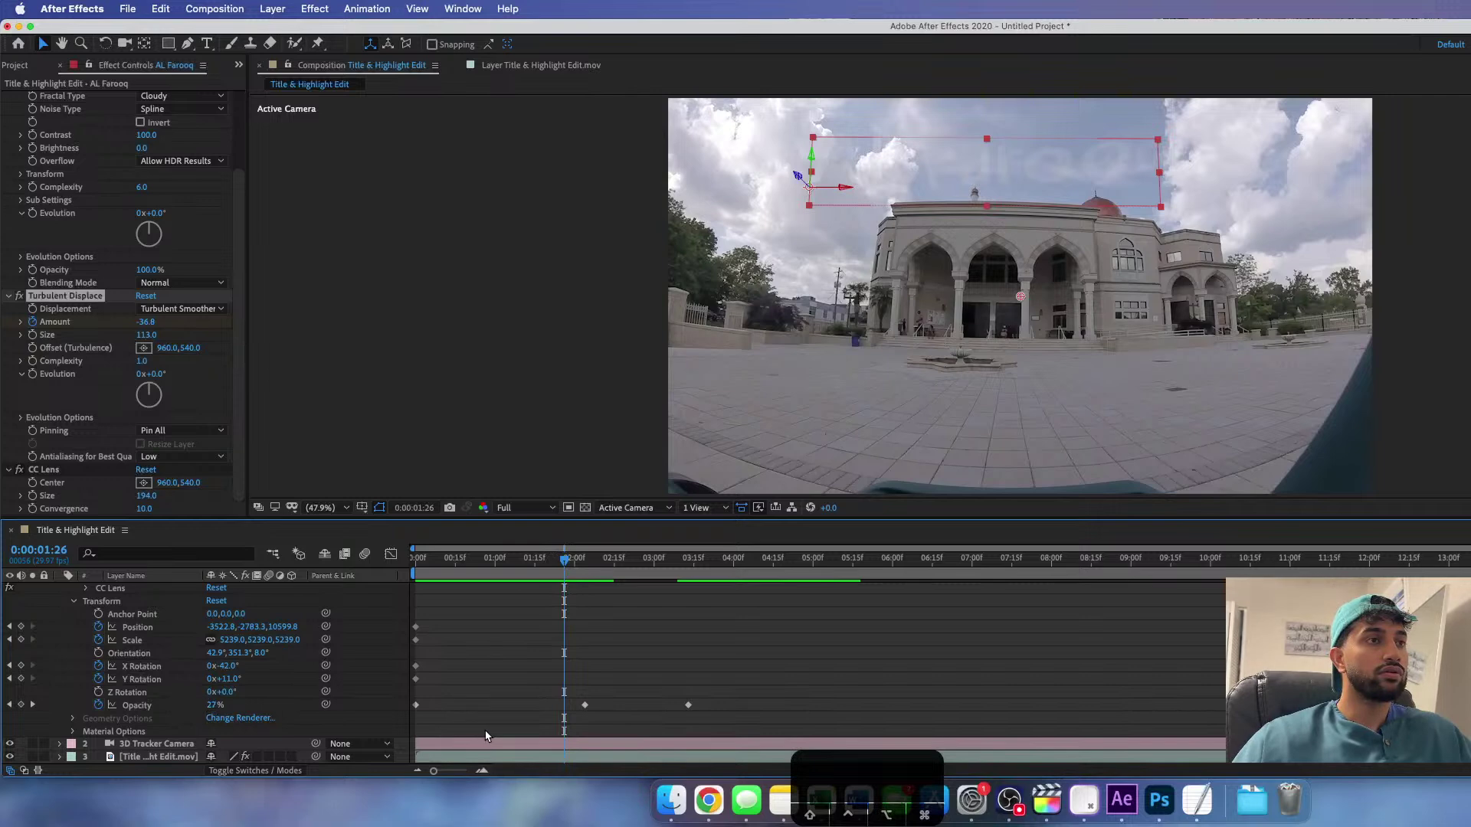
pyautogui.moveTo(584, 704); pyautogui.dragTo(564, 711)
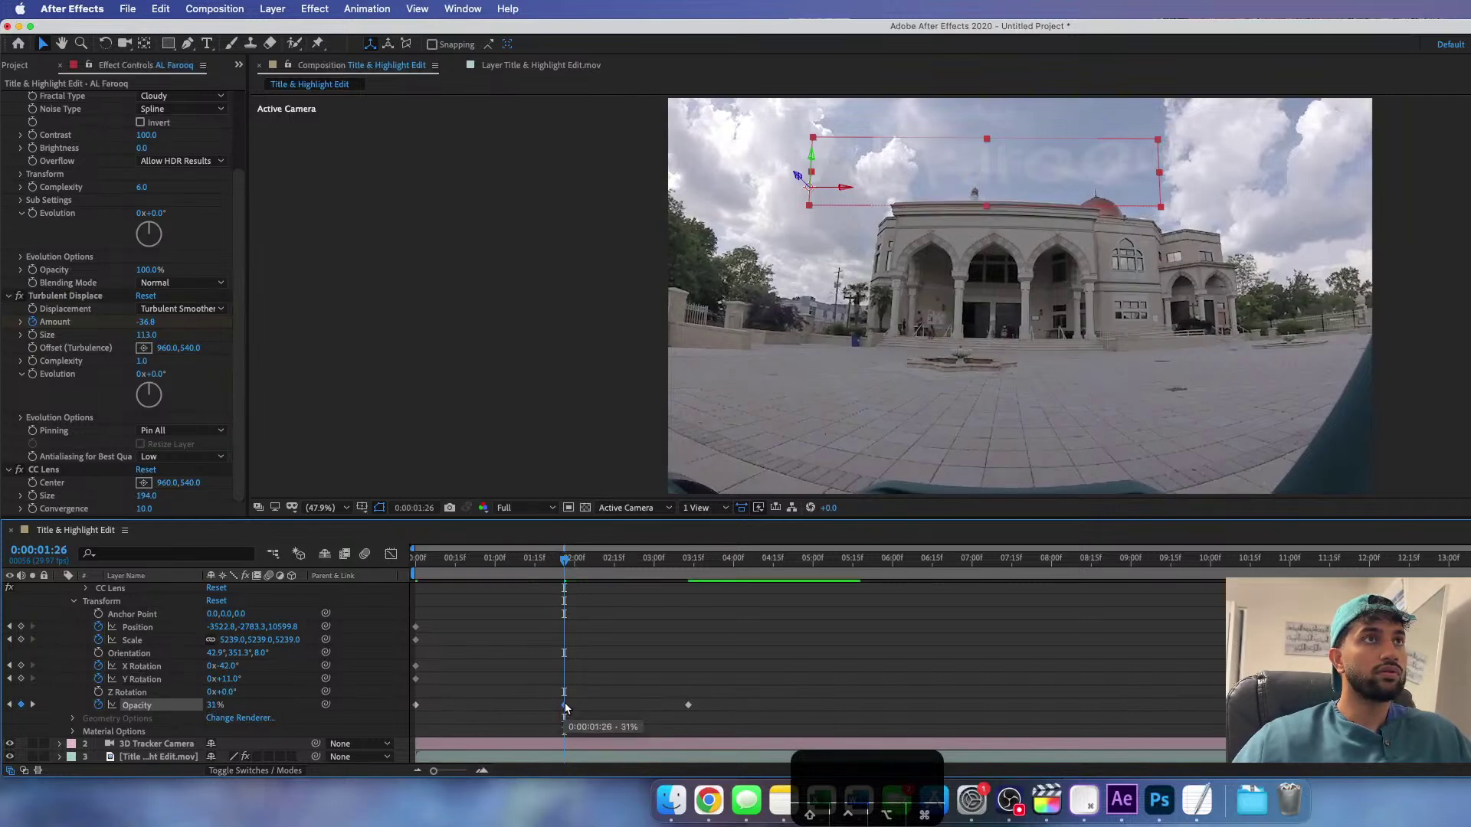
# - Replay the composition from the start to check how quickly the title fades in
pyautogui.moveTo(565, 568); pyautogui.dragTo(461, 568)
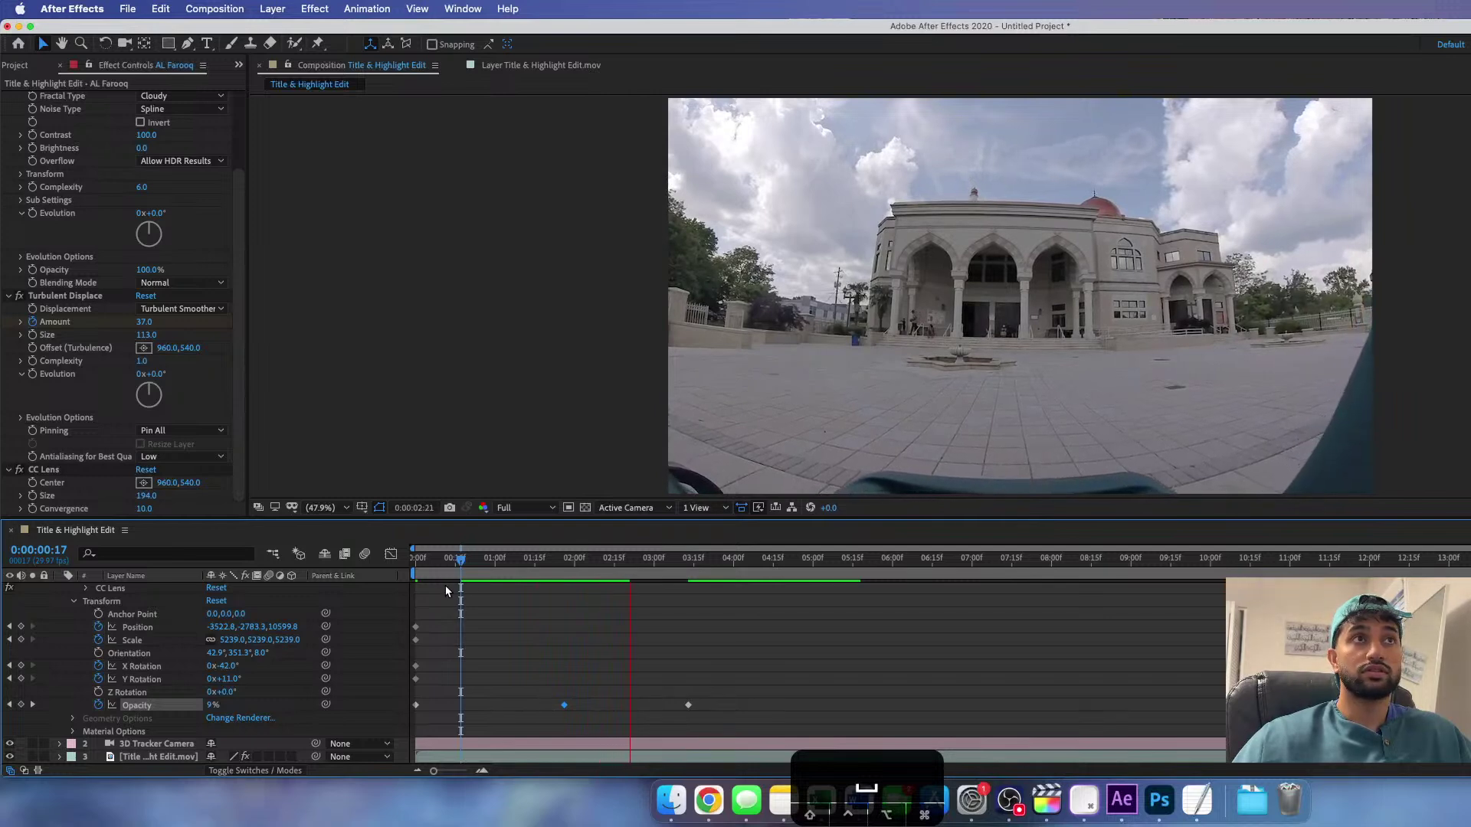
pyautogui.click(401, 563)
pyautogui.press('space')
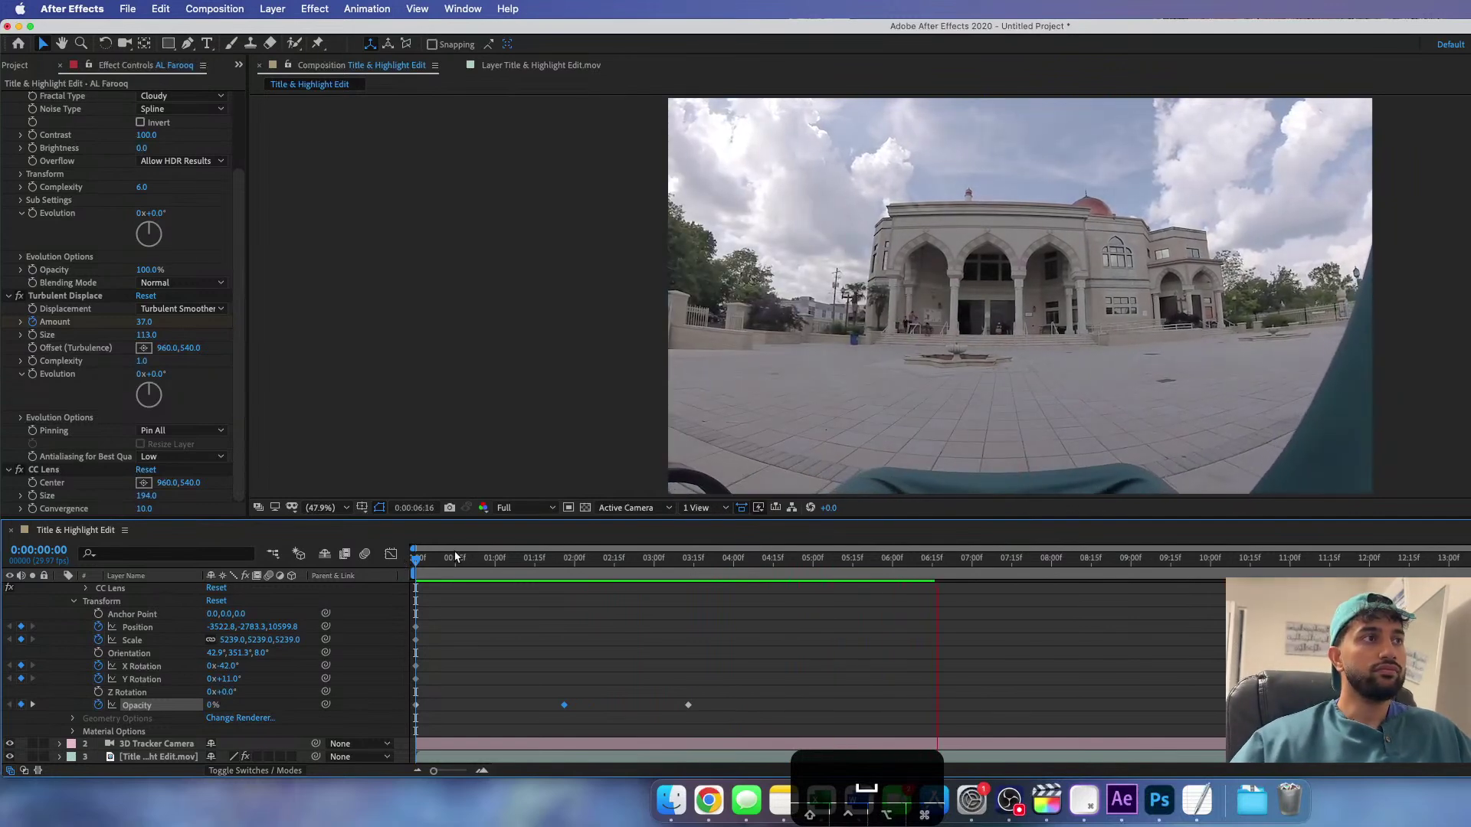
pyautogui.click(406, 565)
pyautogui.press('space')
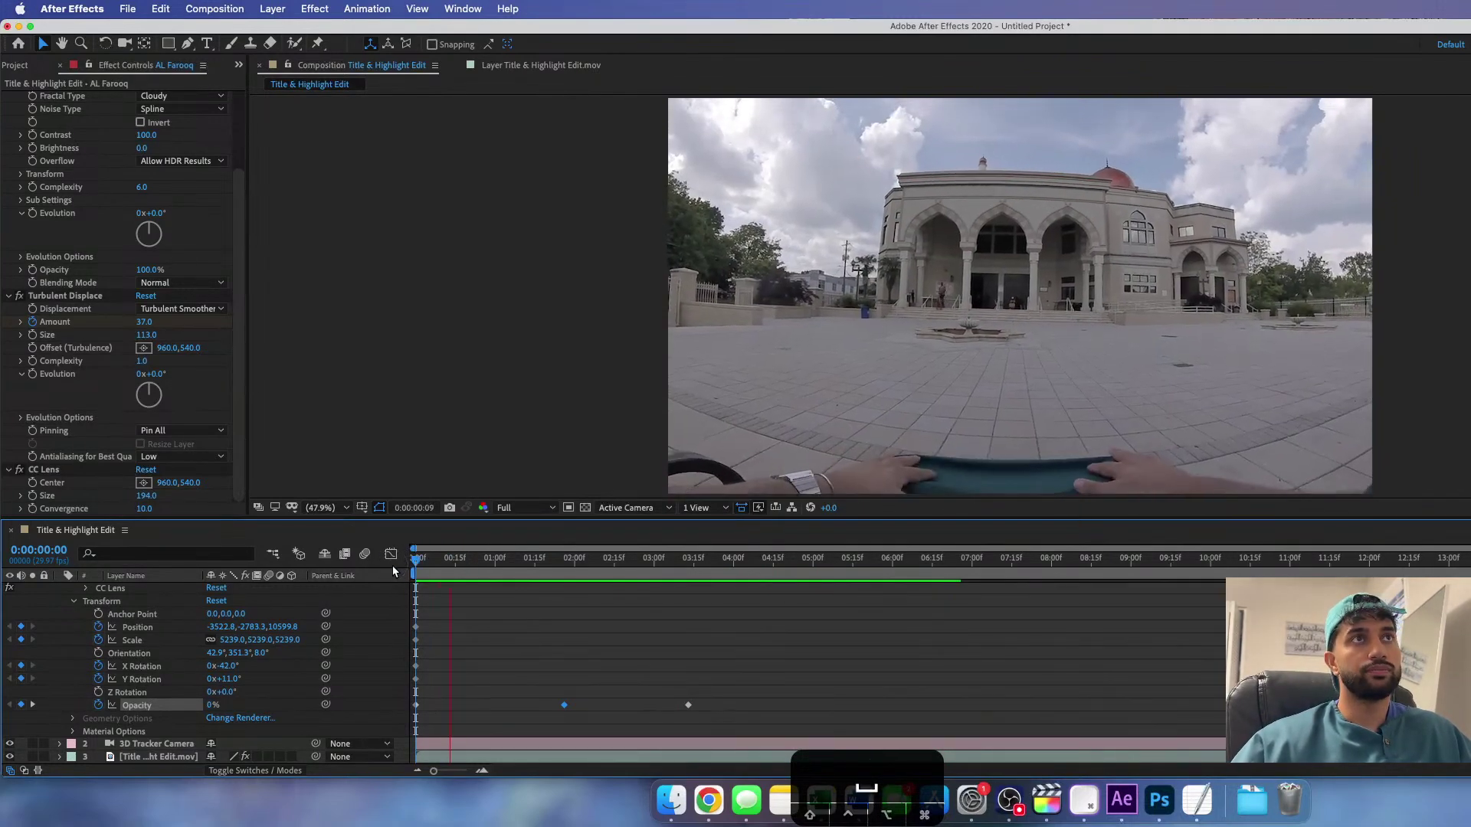
pyautogui.moveTo(498, 560); pyautogui.dragTo(451, 566)
pyautogui.press('space')
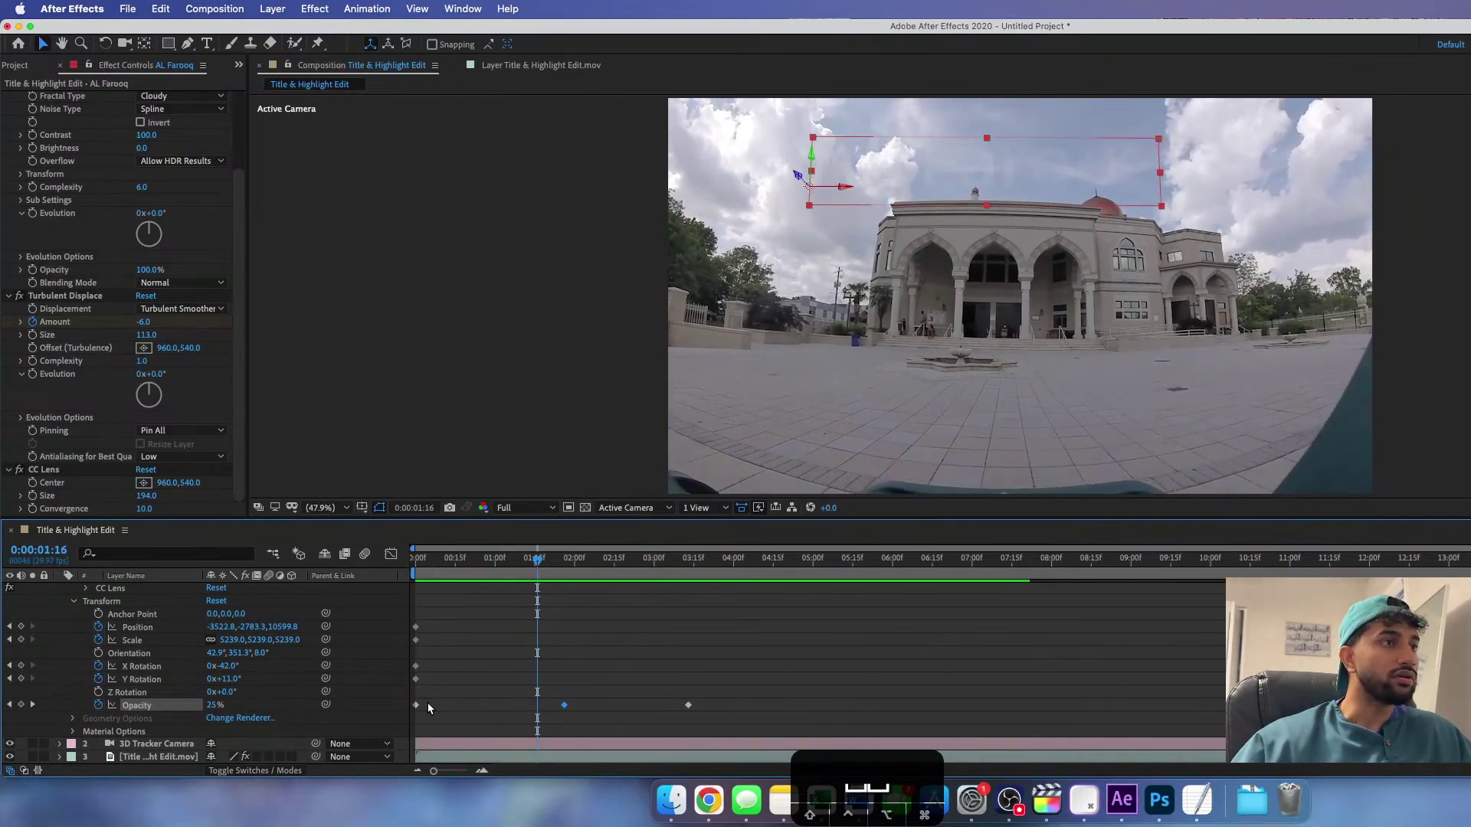
# - Move the first Opacity keyframe of the AL Farooq layer to about 0:00:01:11 and play the animation from the beginning
pyautogui.moveTo(417, 704); pyautogui.dragTo(525, 705)
pyautogui.moveTo(506, 561); pyautogui.dragTo(397, 567)
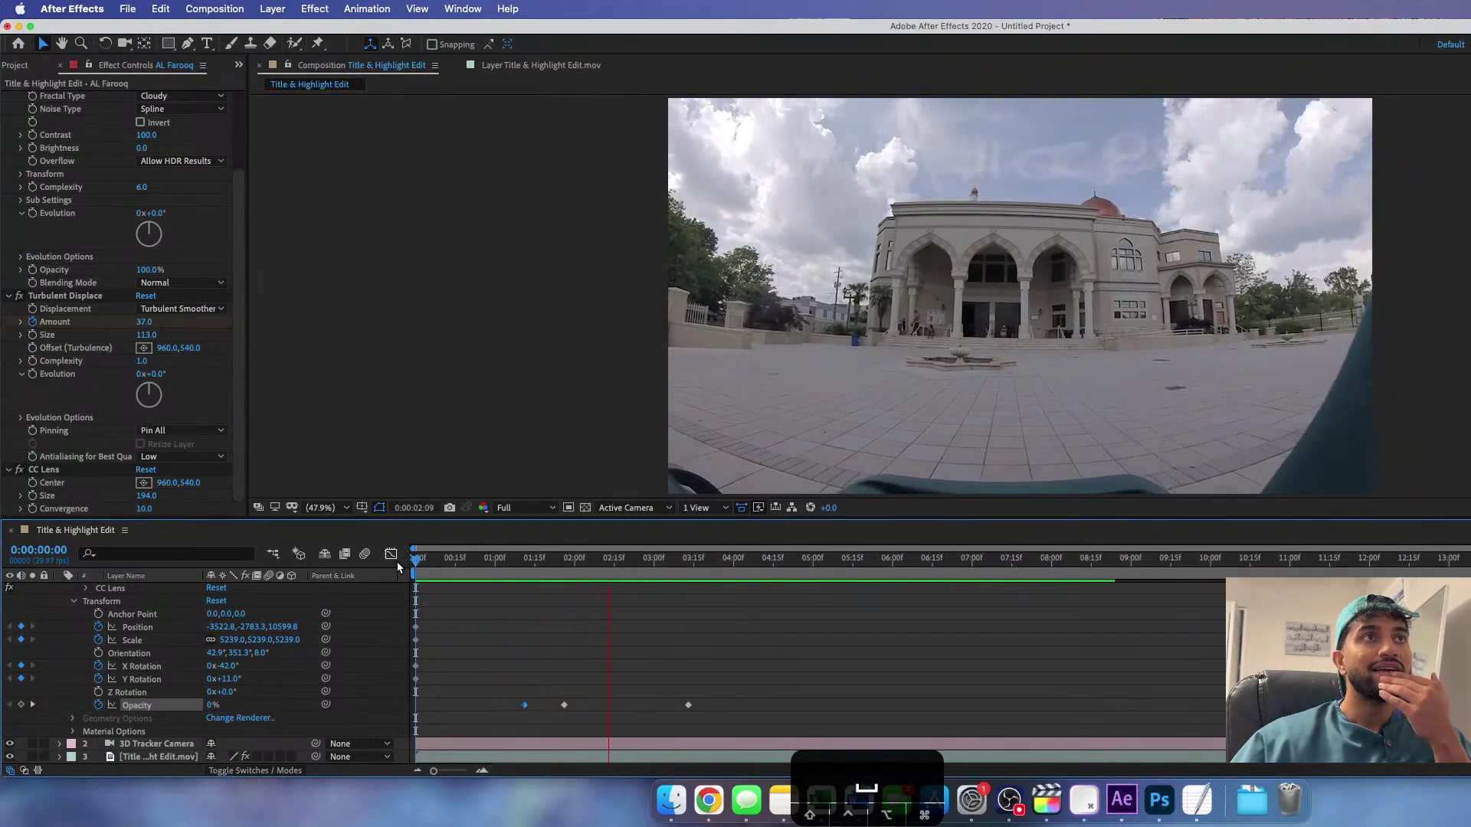
pyautogui.press('space')
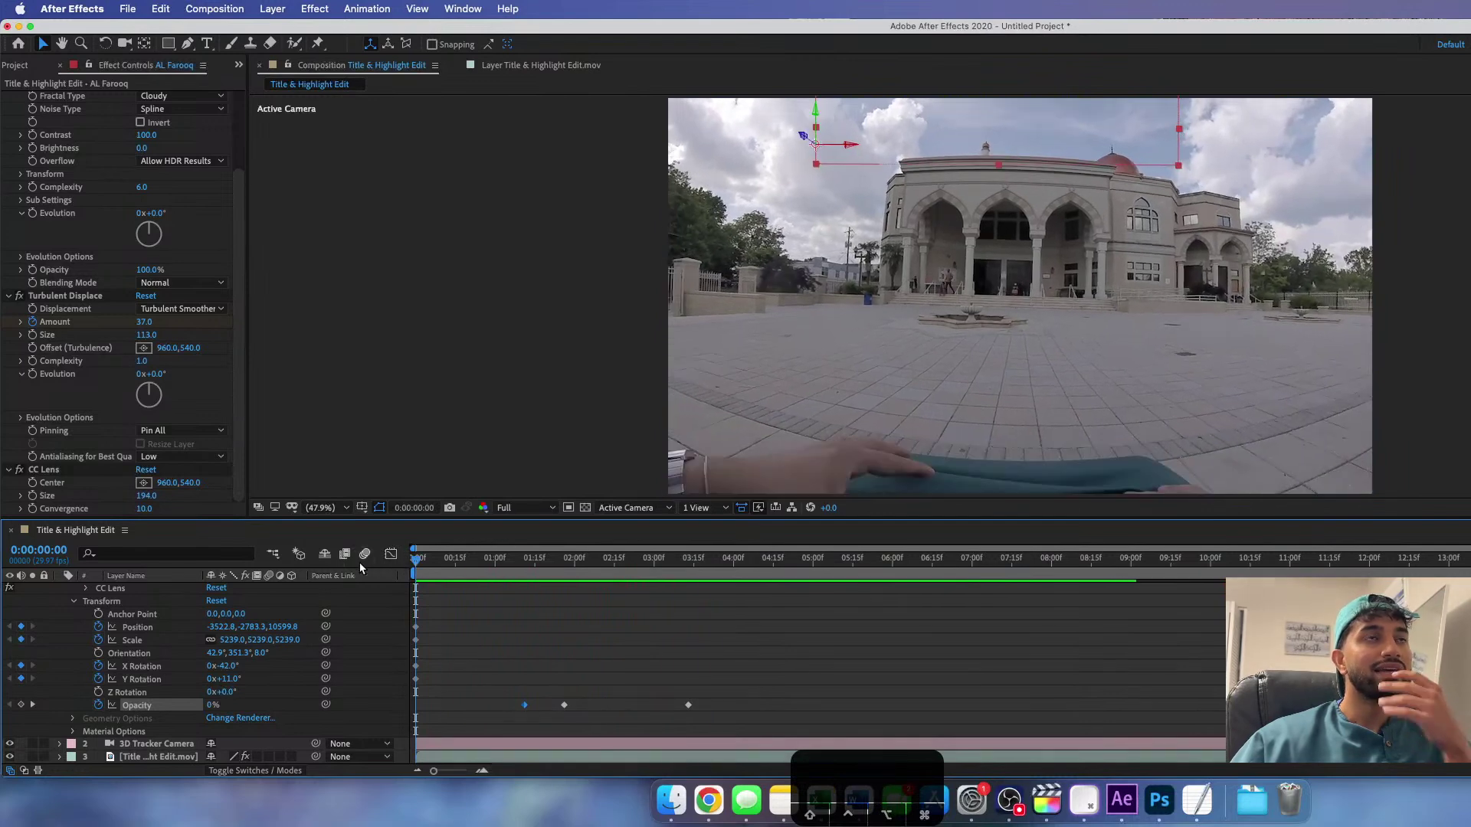
pyautogui.press('space')
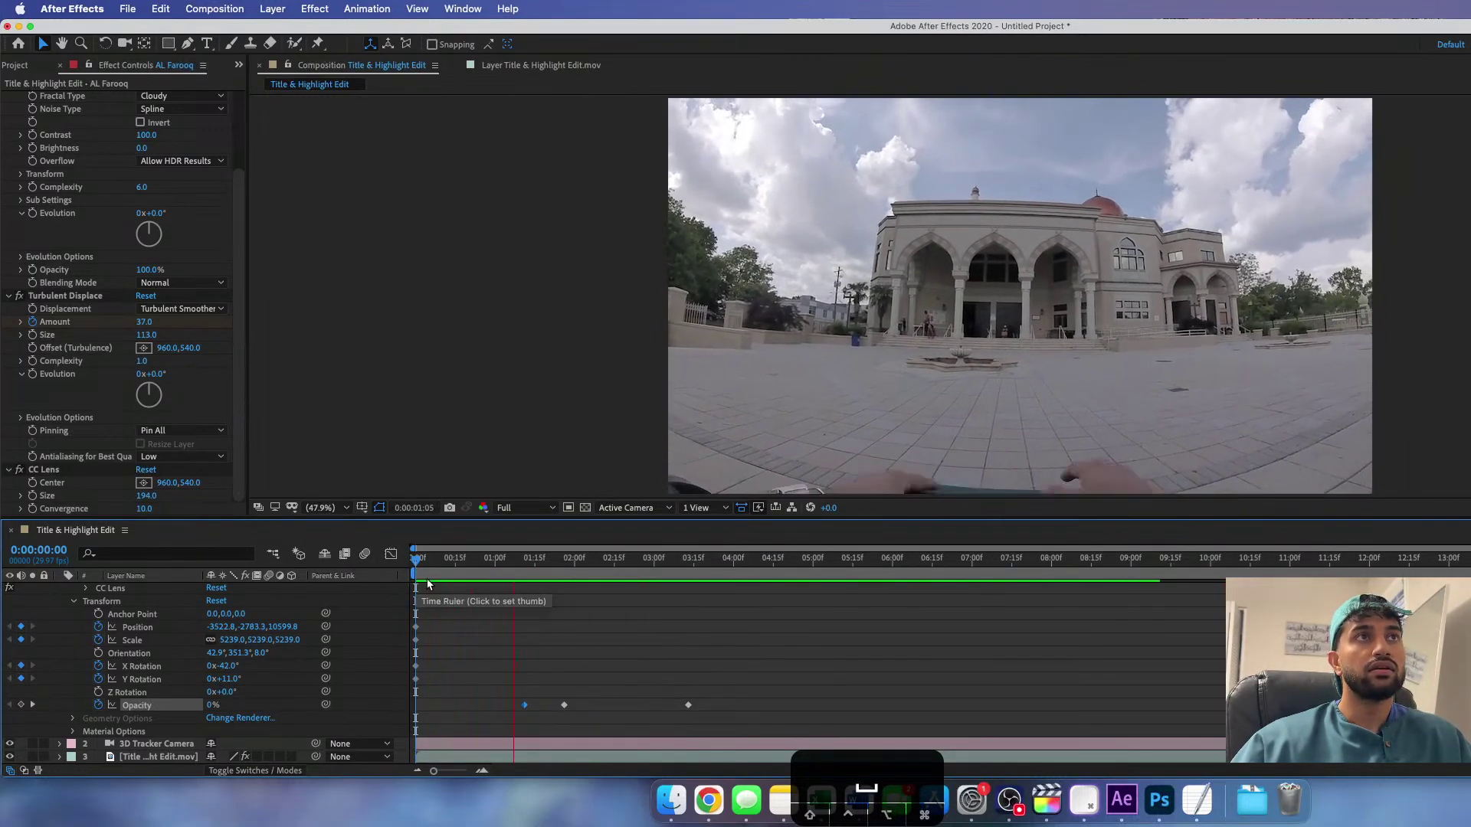
# - Move the middle Opacity keyframe to about 0:00:02:09 and preview the title fade from 0:00:01:09
pyautogui.click(521, 655)
pyautogui.moveTo(583, 563); pyautogui.dragTo(551, 575)
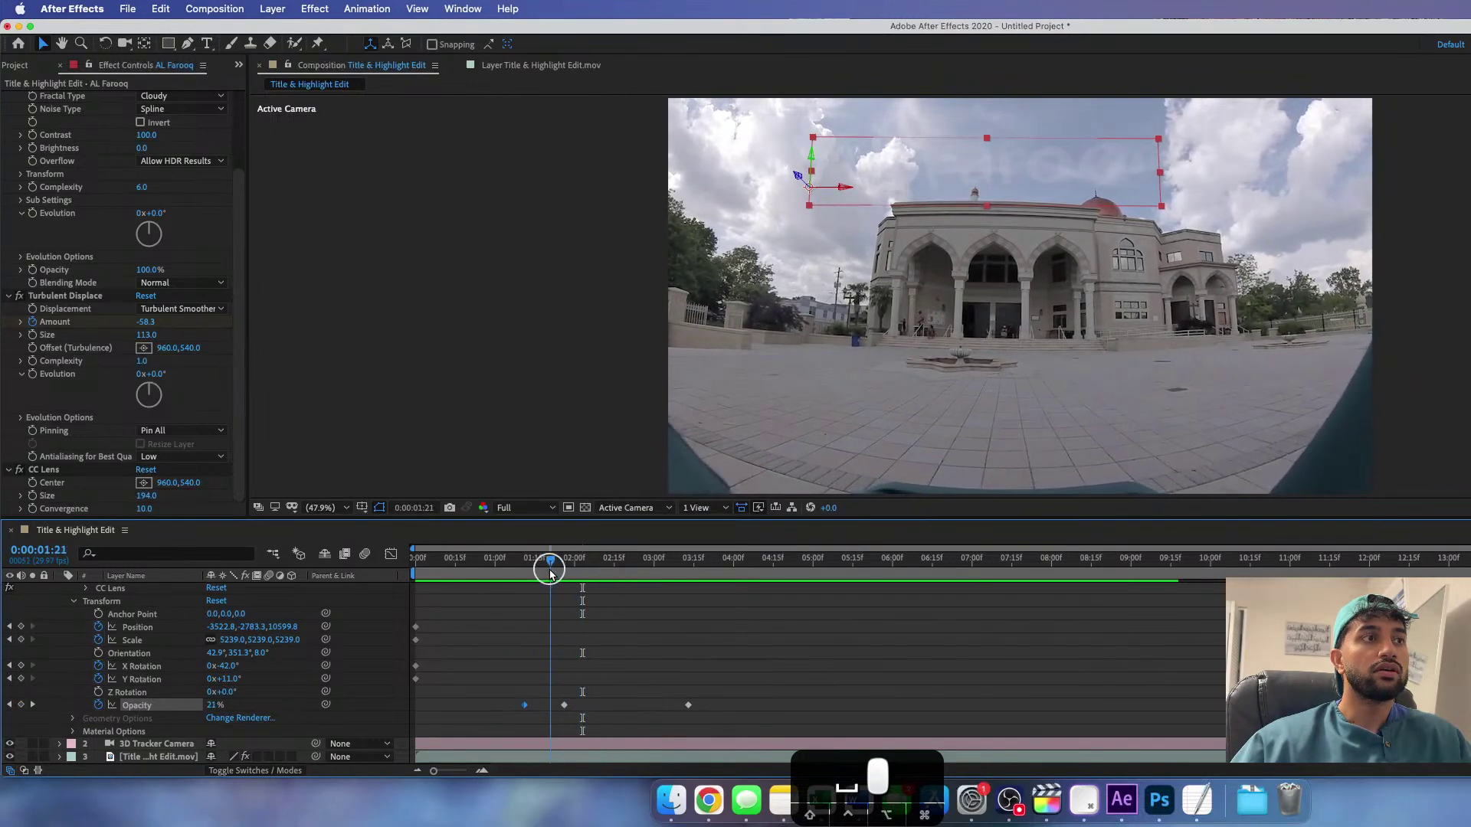
pyautogui.moveTo(566, 704); pyautogui.dragTo(599, 704)
pyautogui.click(548, 560)
pyautogui.moveTo(548, 561); pyautogui.dragTo(515, 565)
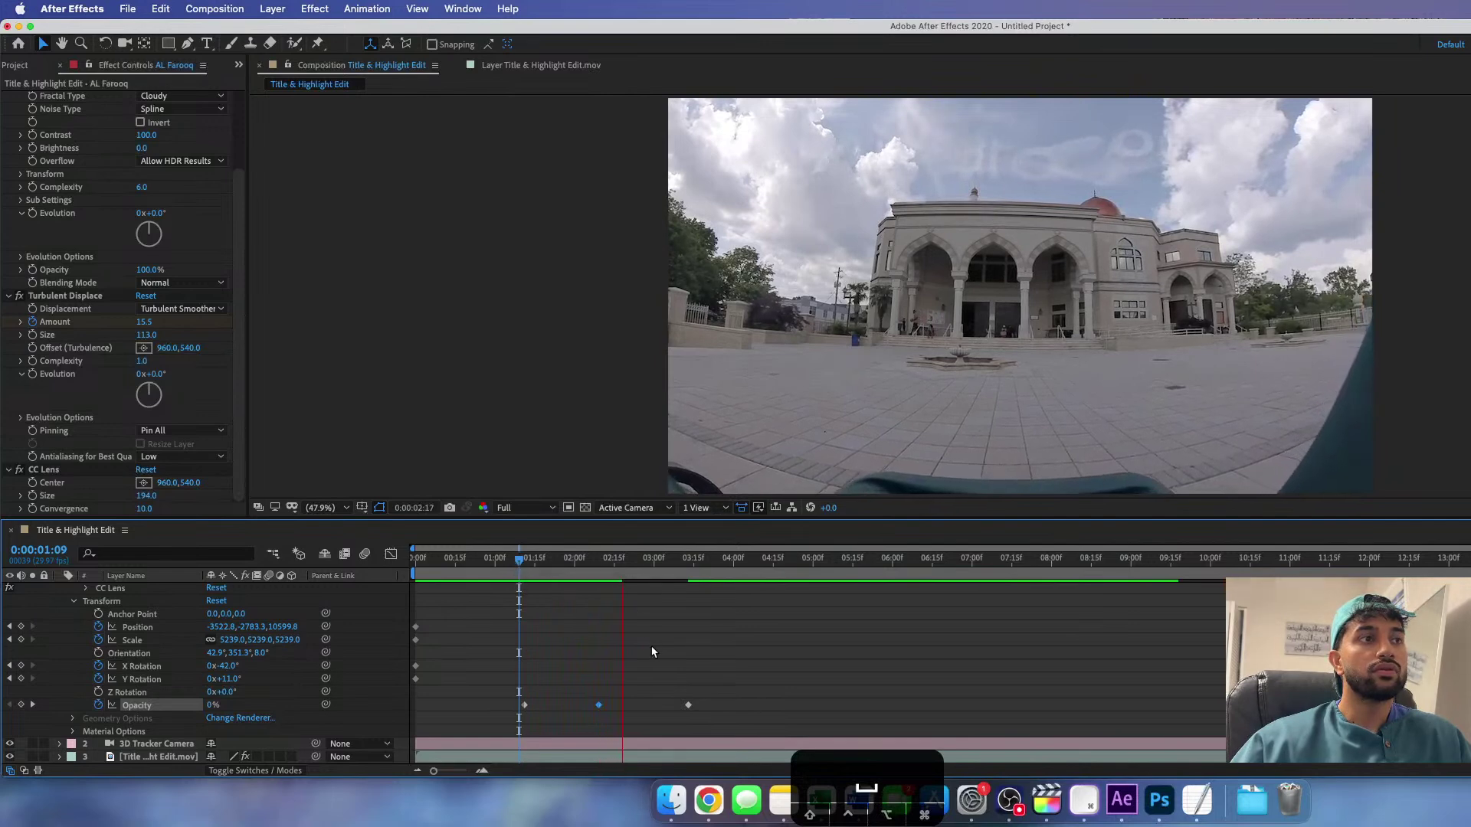
pyautogui.press('space')
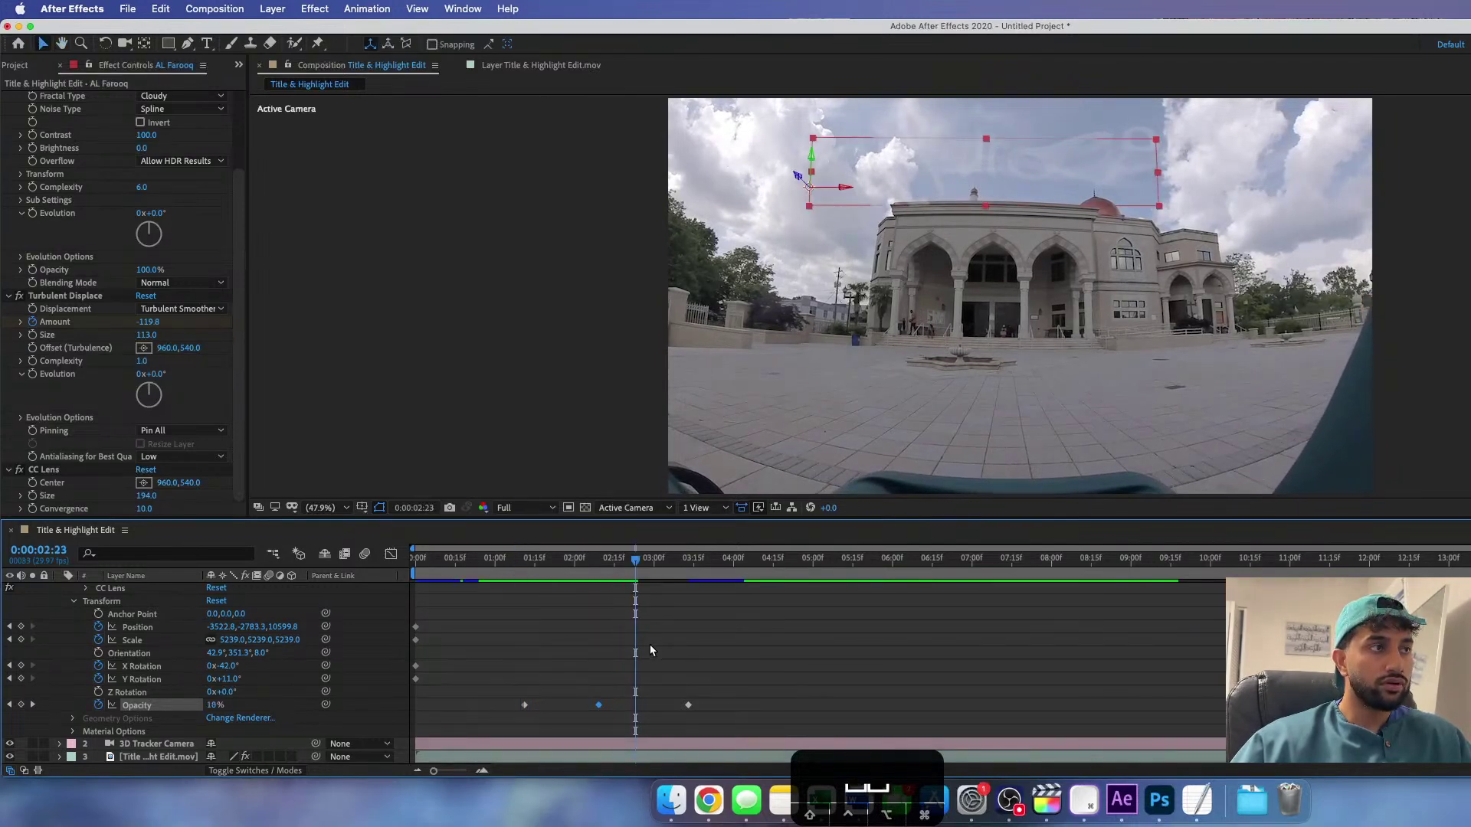
# - Move the last Turbulent Displace Amount keyframe to about 0:00:04:00 and preview the distortion from 0:00:00:18
pyautogui.scroll(3, 650, 650)
pyautogui.scroll(5, 649, 645)
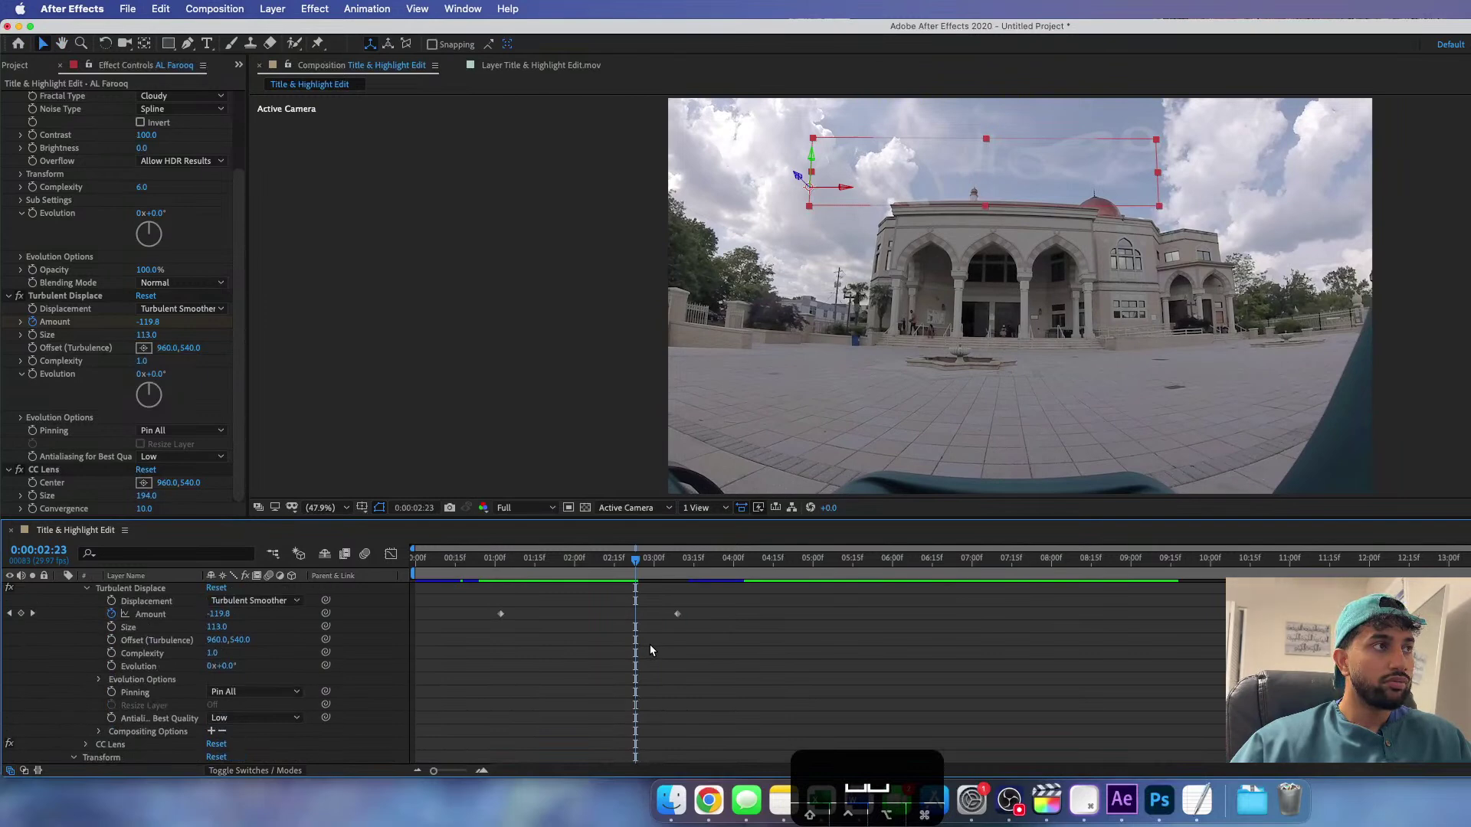
pyautogui.moveTo(636, 565); pyautogui.dragTo(599, 568)
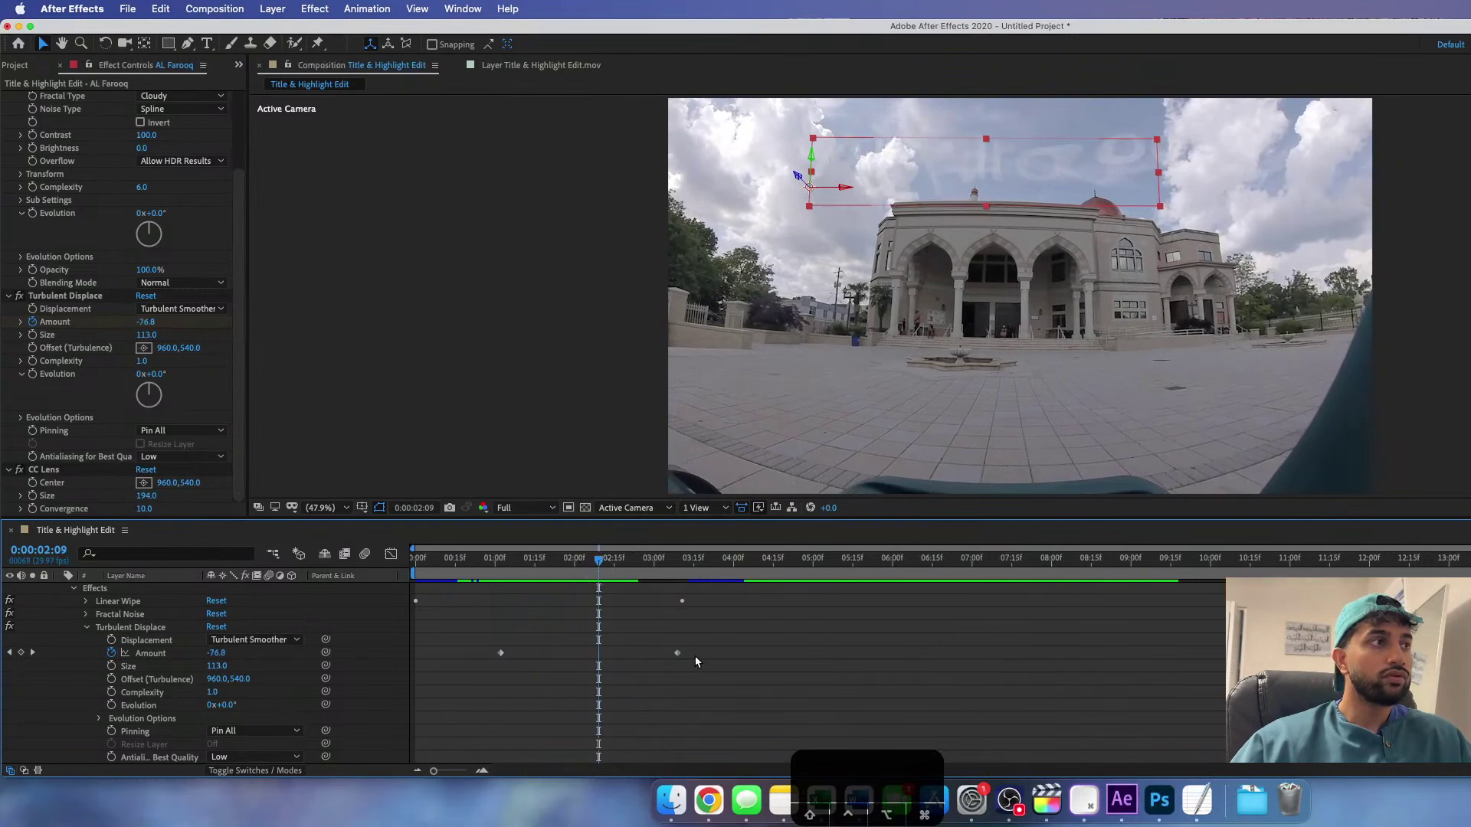
pyautogui.moveTo(677, 652); pyautogui.dragTo(733, 652)
pyautogui.click(463, 559)
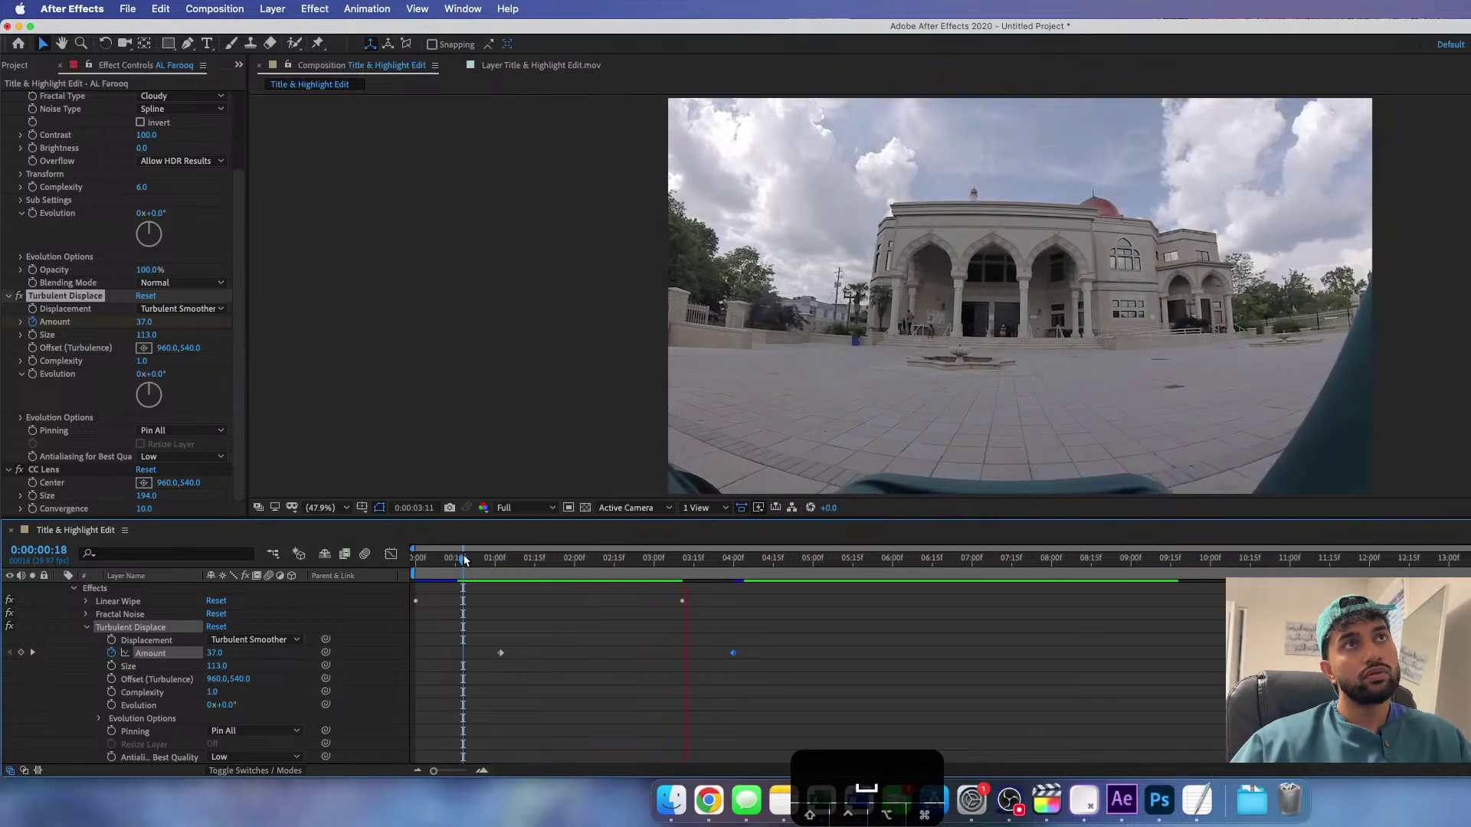
pyautogui.press('space')
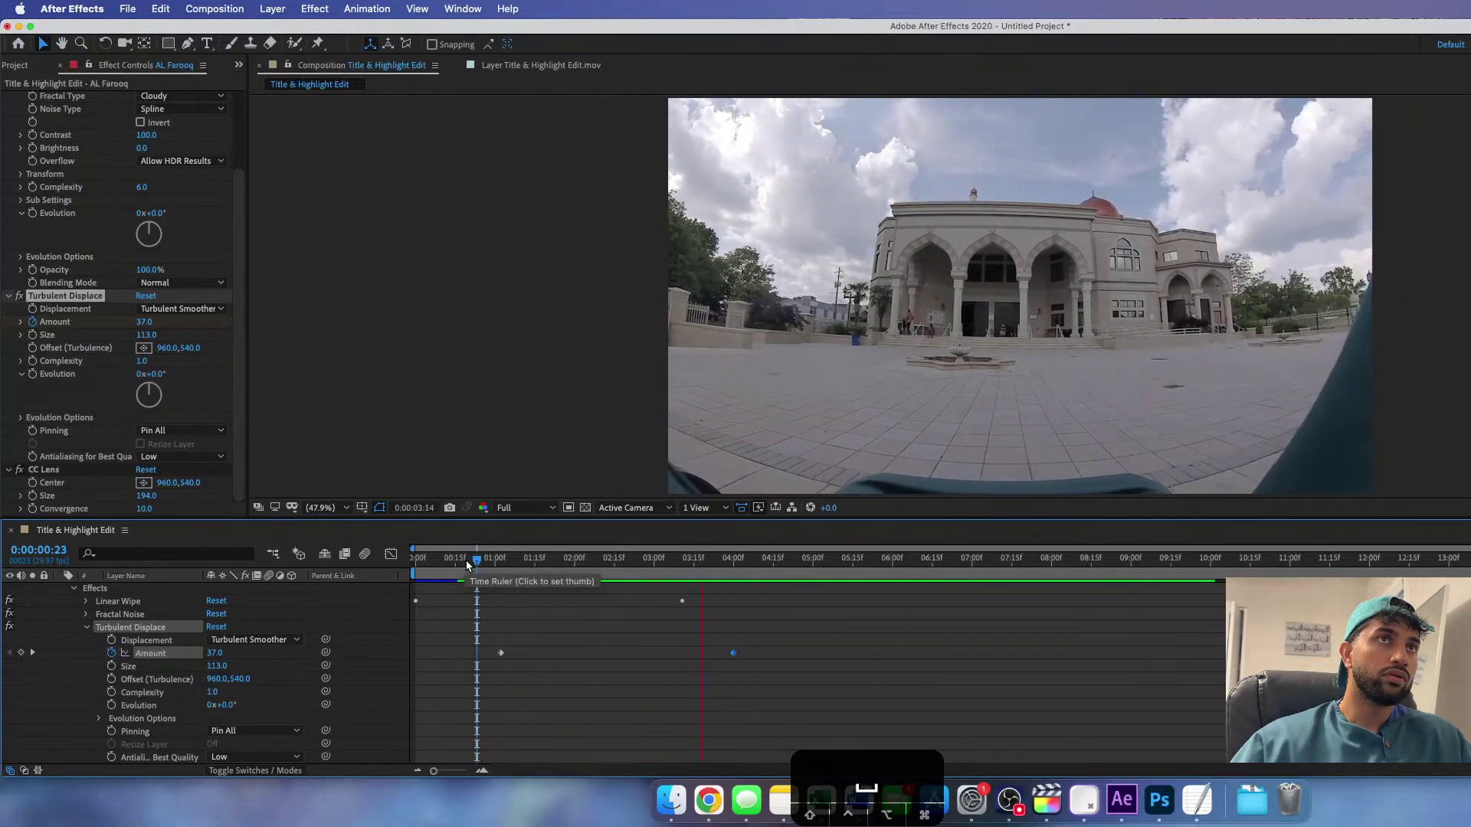
# - Replay the composition from the start to check the timing of the title's turbulent distortion
pyautogui.moveTo(467, 565); pyautogui.dragTo(400, 566)
pyautogui.press('space')
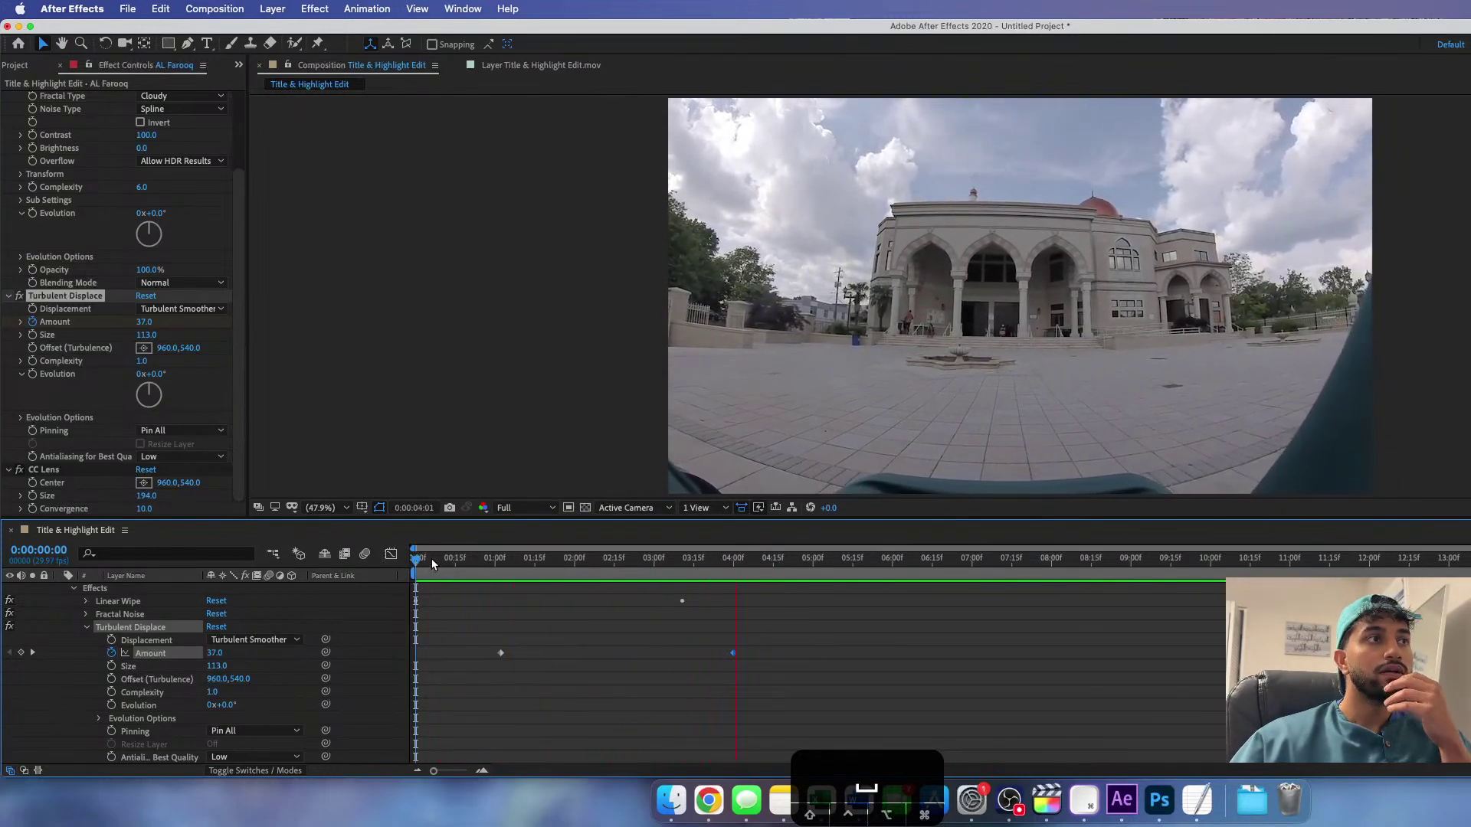
pyautogui.click(385, 564)
pyautogui.press('space')
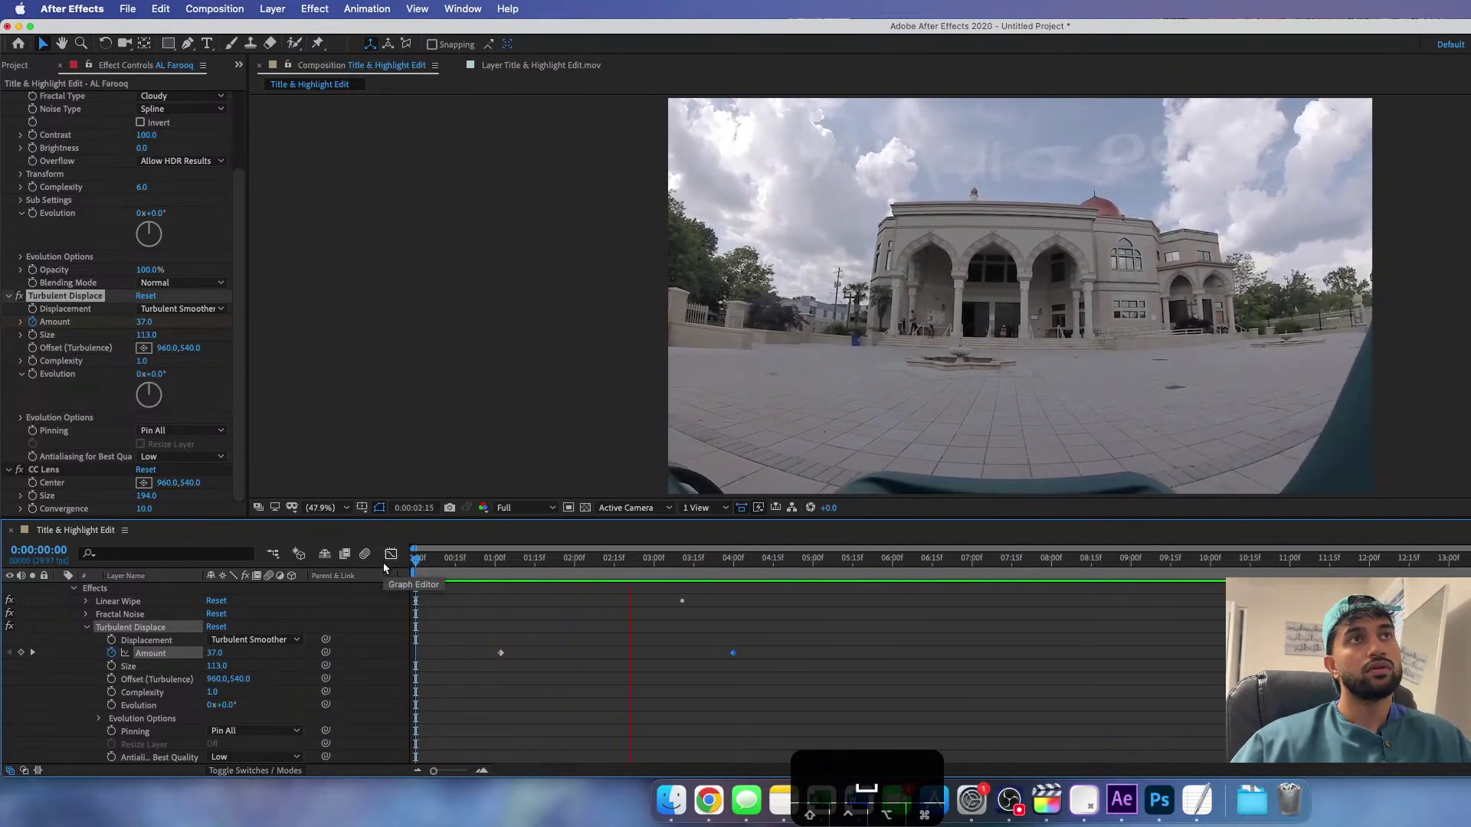
pyautogui.click(429, 563)
pyautogui.press('space')
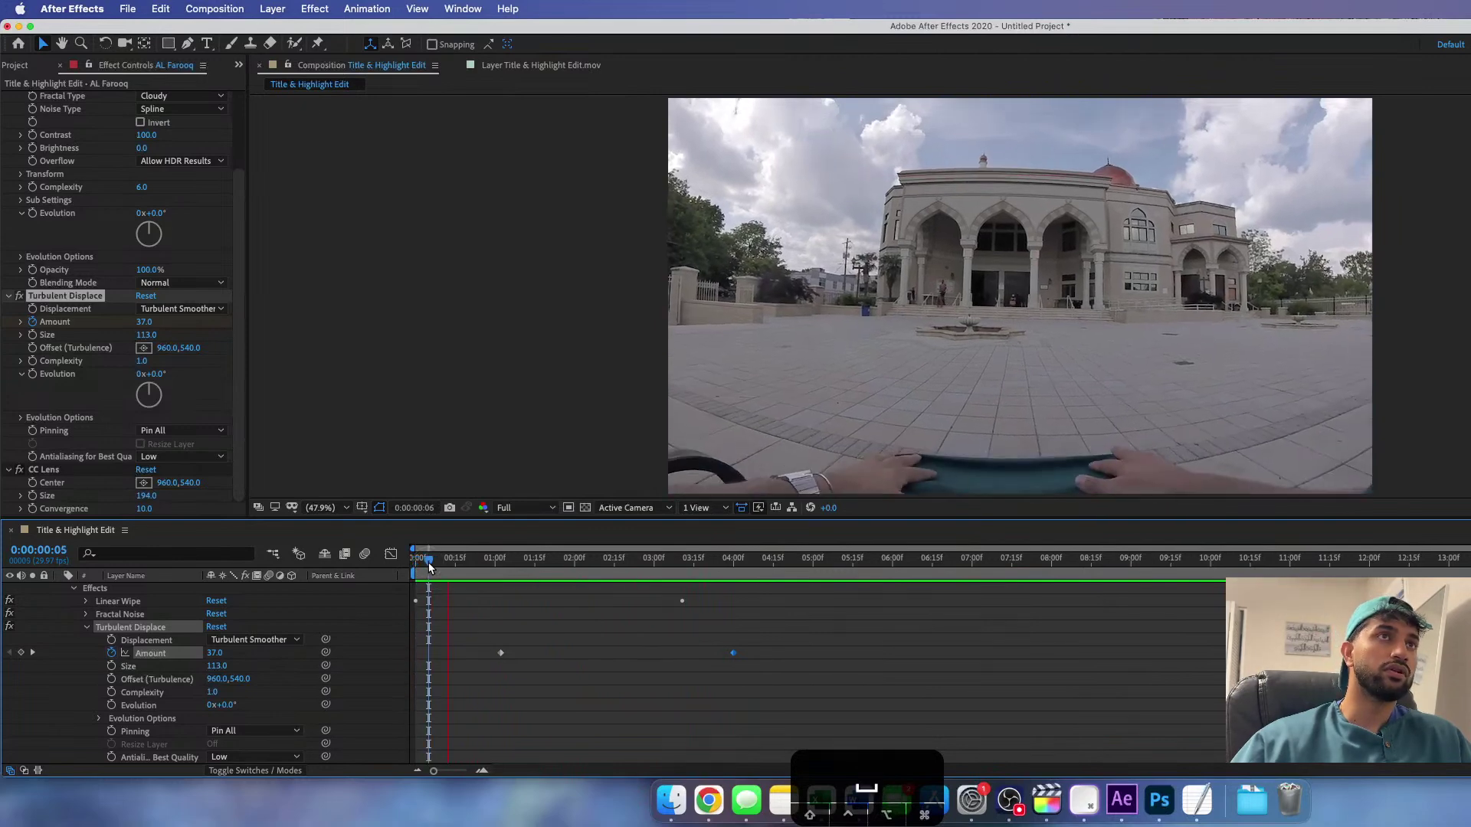
pyautogui.press('space')
# - Move the first Opacity keyframe of the AL Farooq layer to about 0:00:00:10 and preview the fade-in
pyautogui.scroll(-3, 481, 679)
pyautogui.scroll(-5, 481, 680)
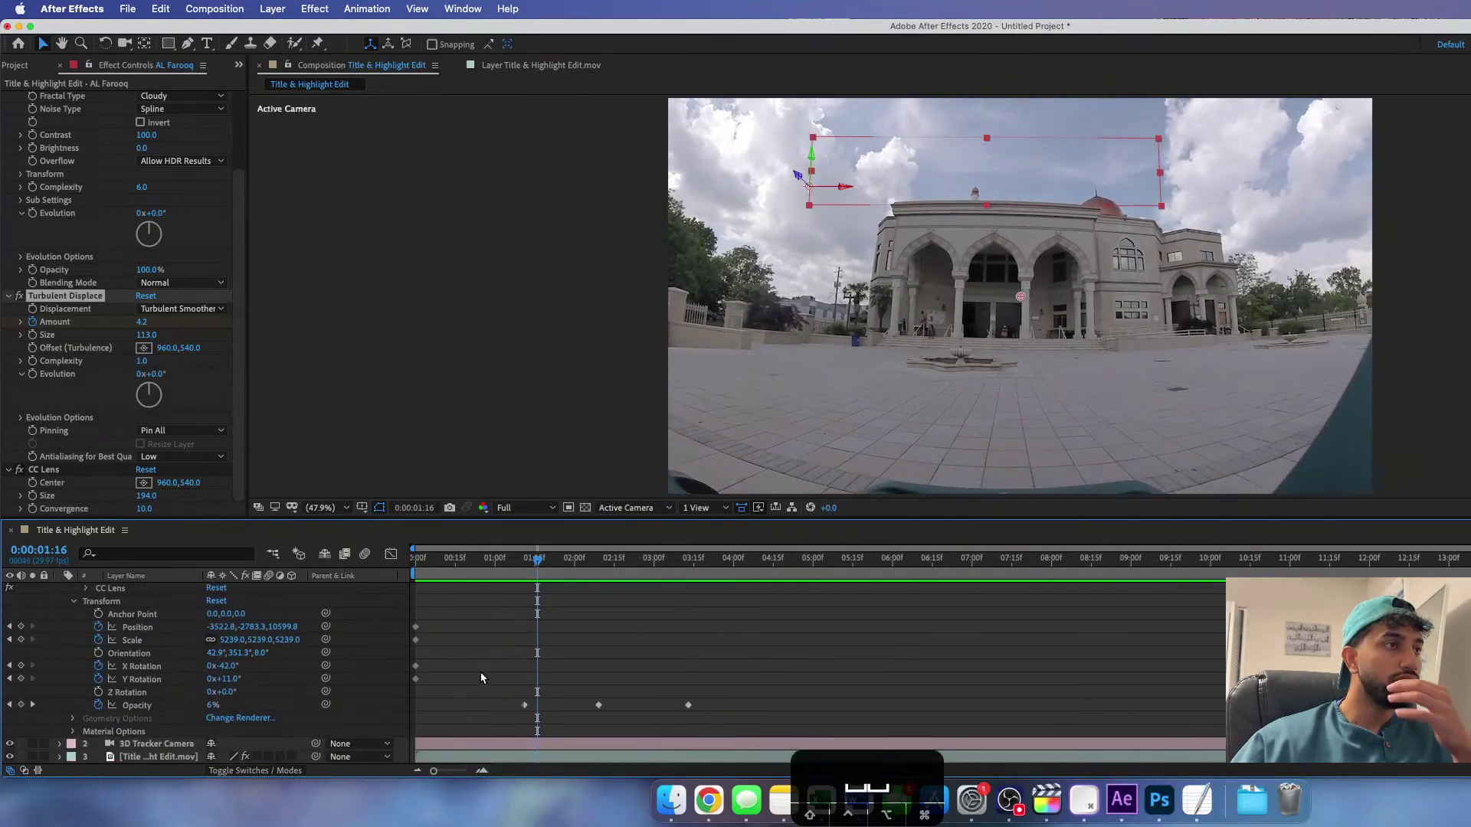
pyautogui.moveTo(524, 705); pyautogui.dragTo(442, 704)
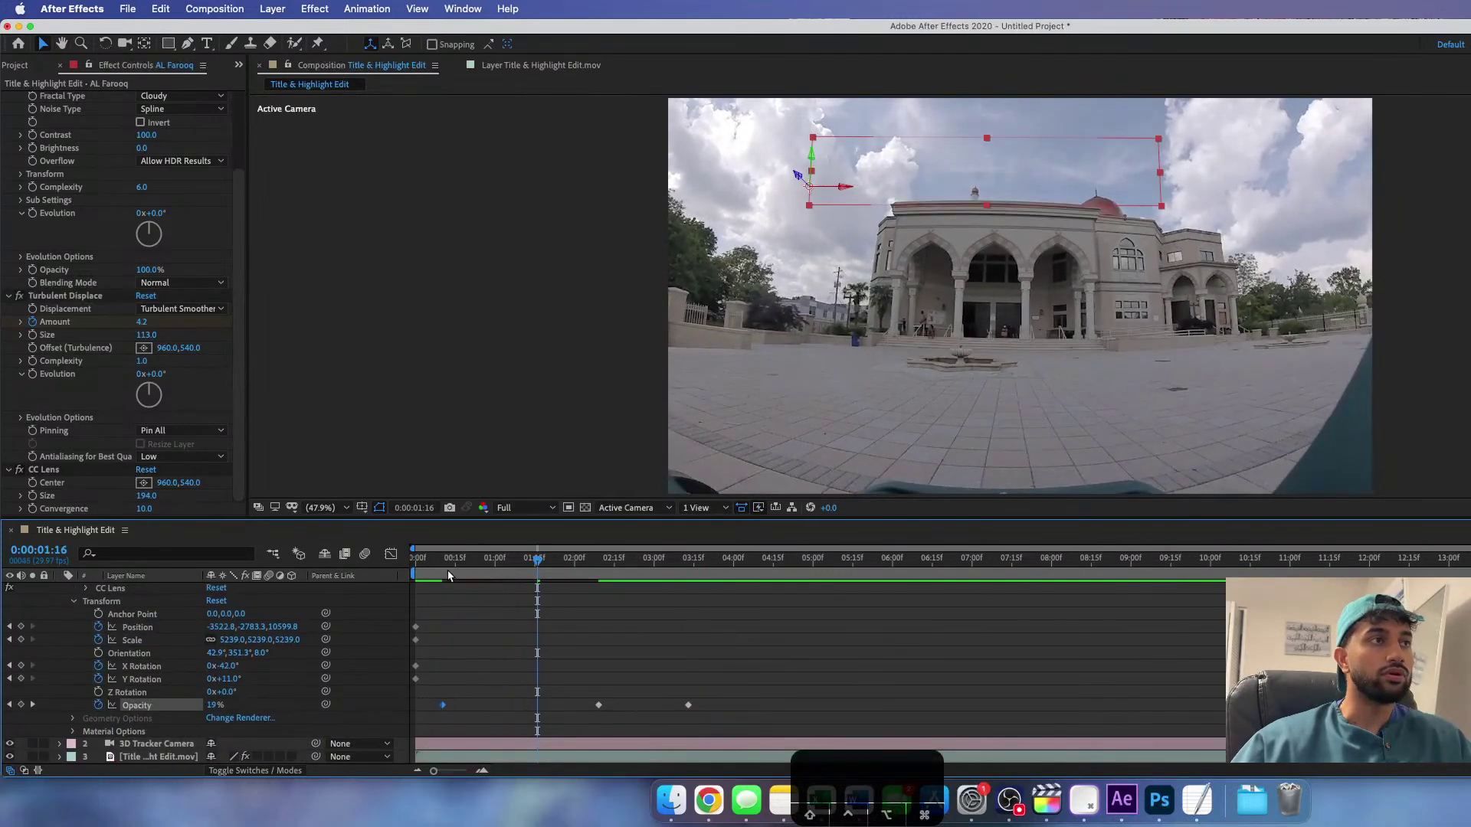
pyautogui.click(445, 563)
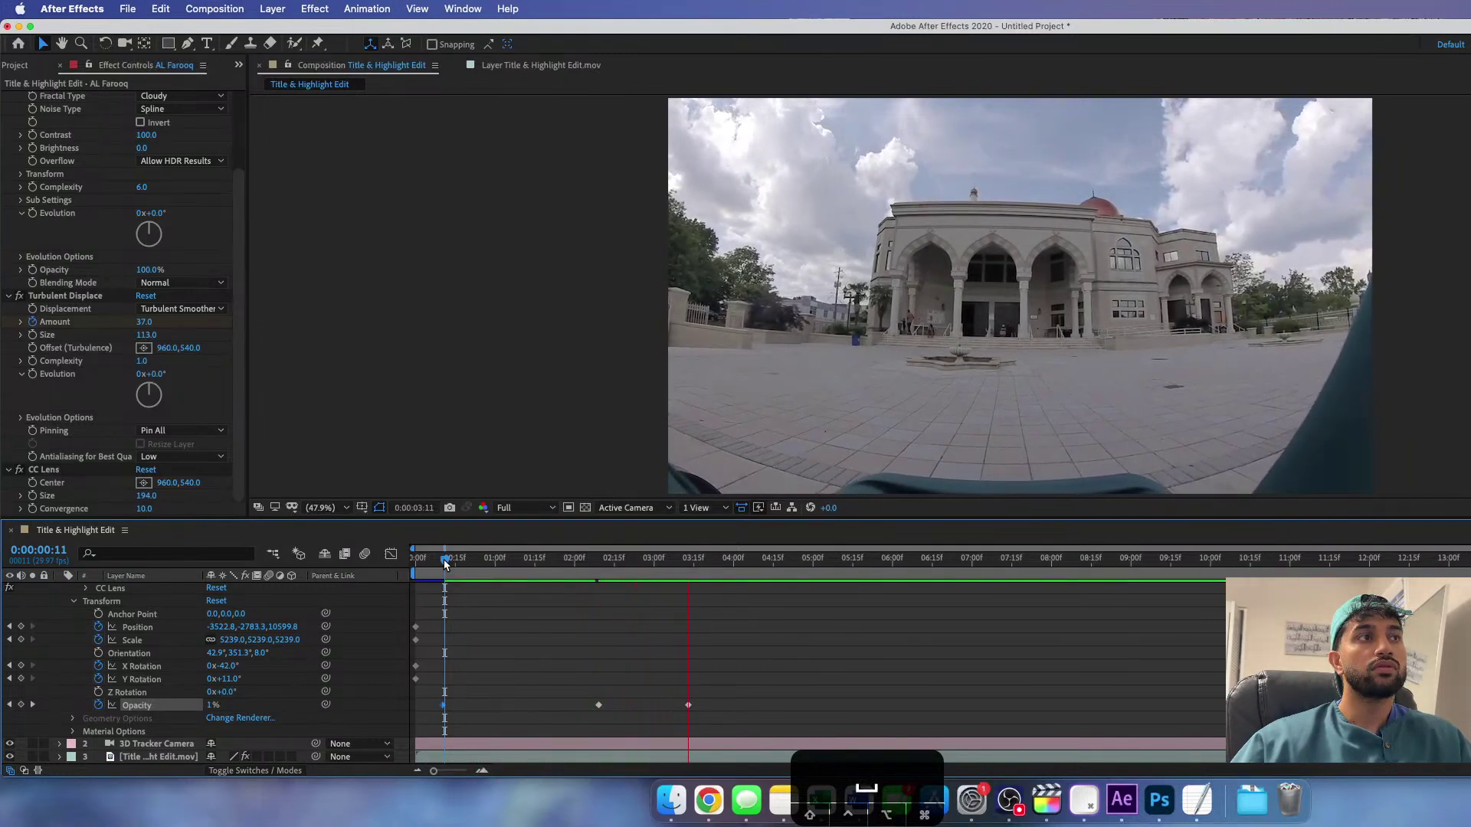
pyautogui.moveTo(445, 564); pyautogui.dragTo(416, 564)
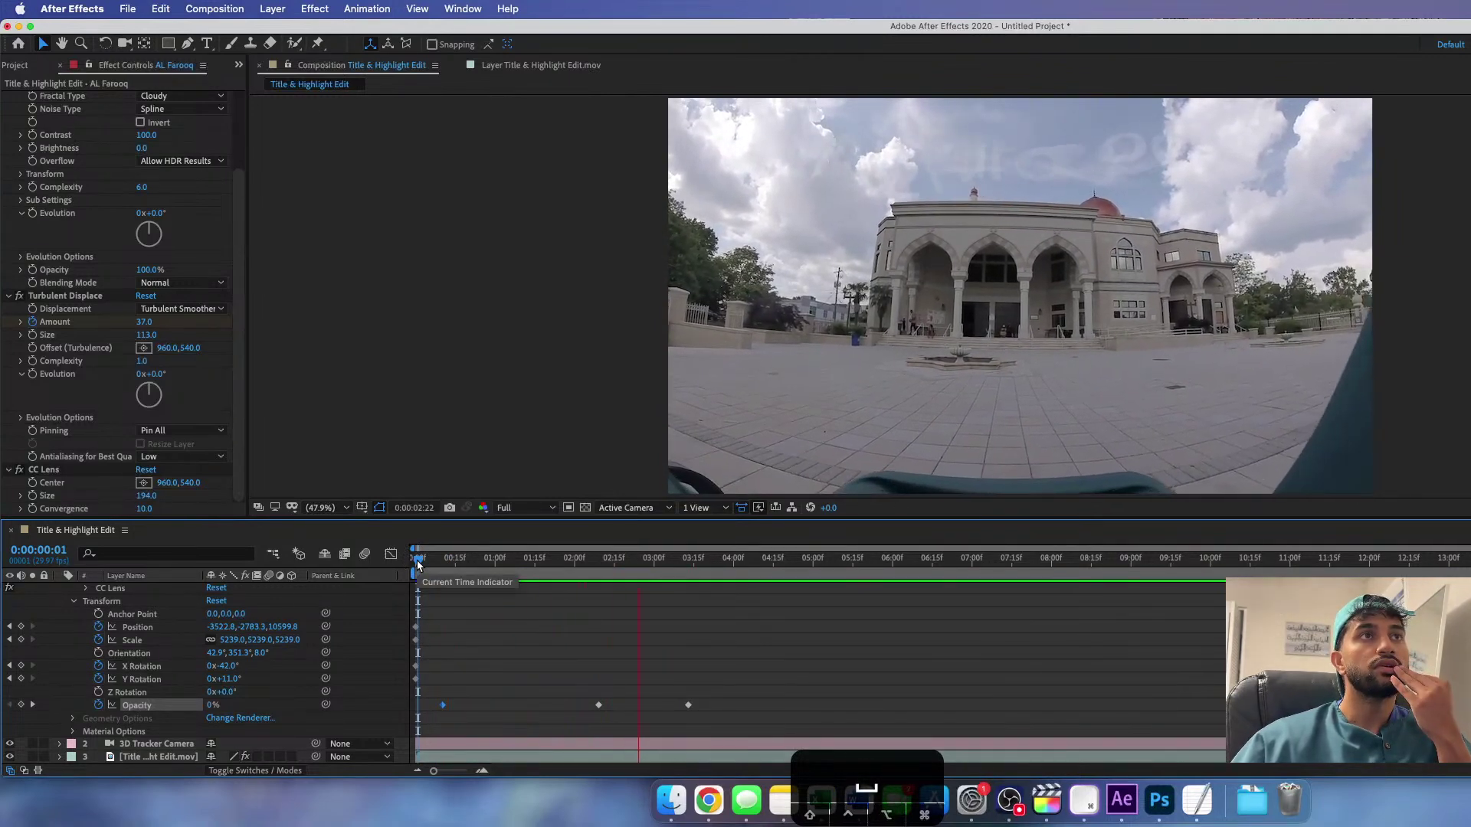
# - Replay the title animation from the start and scrub to 0:00:02:06 to inspect the earlier fade-in
pyautogui.moveTo(420, 558); pyautogui.dragTo(399, 562)
pyautogui.press('space')
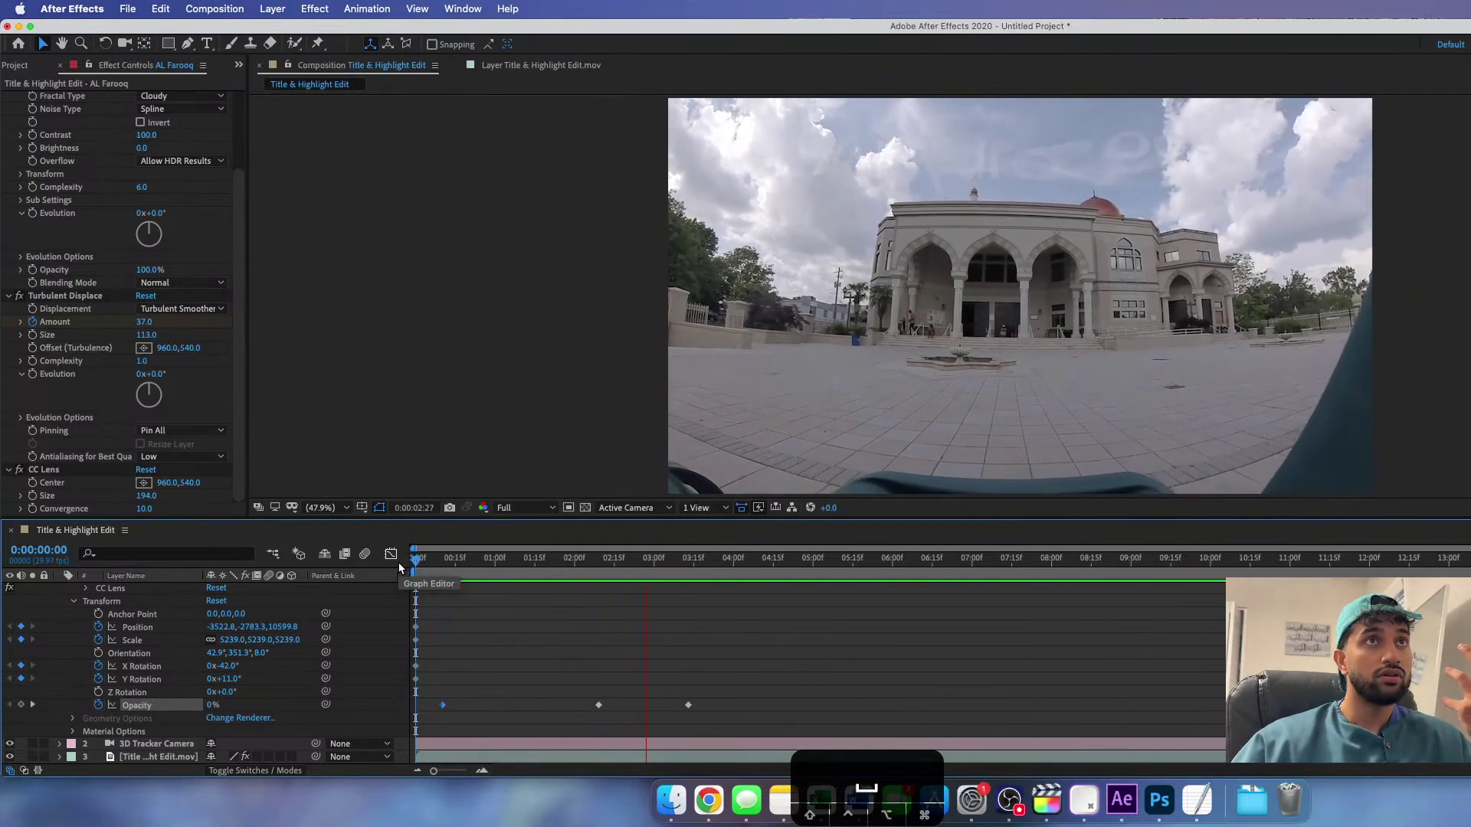
pyautogui.click(442, 561)
pyautogui.moveTo(442, 563); pyautogui.dragTo(387, 564)
pyautogui.press('space')
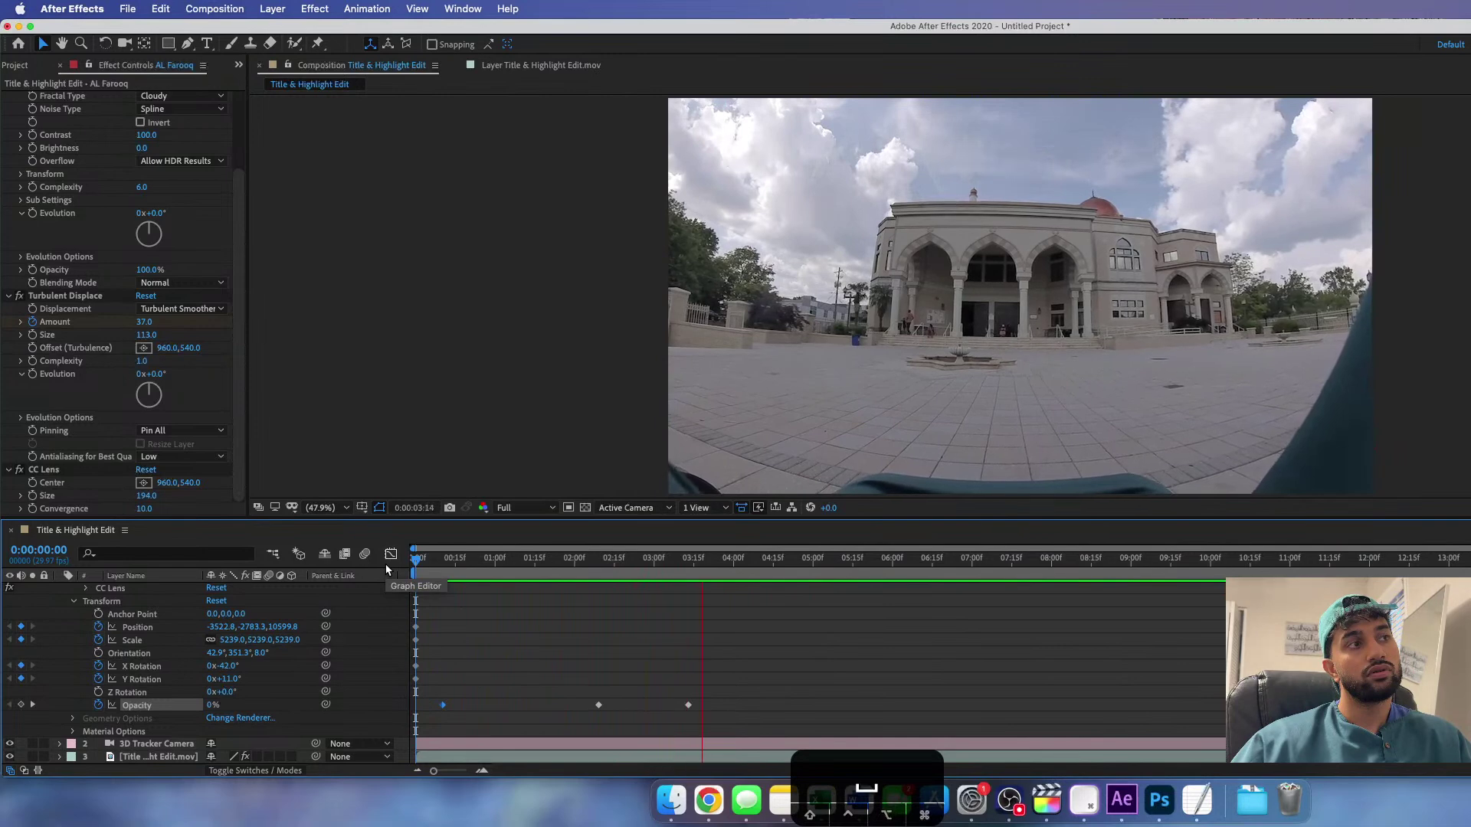
pyautogui.click(429, 562)
pyautogui.moveTo(430, 563); pyautogui.dragTo(592, 594)
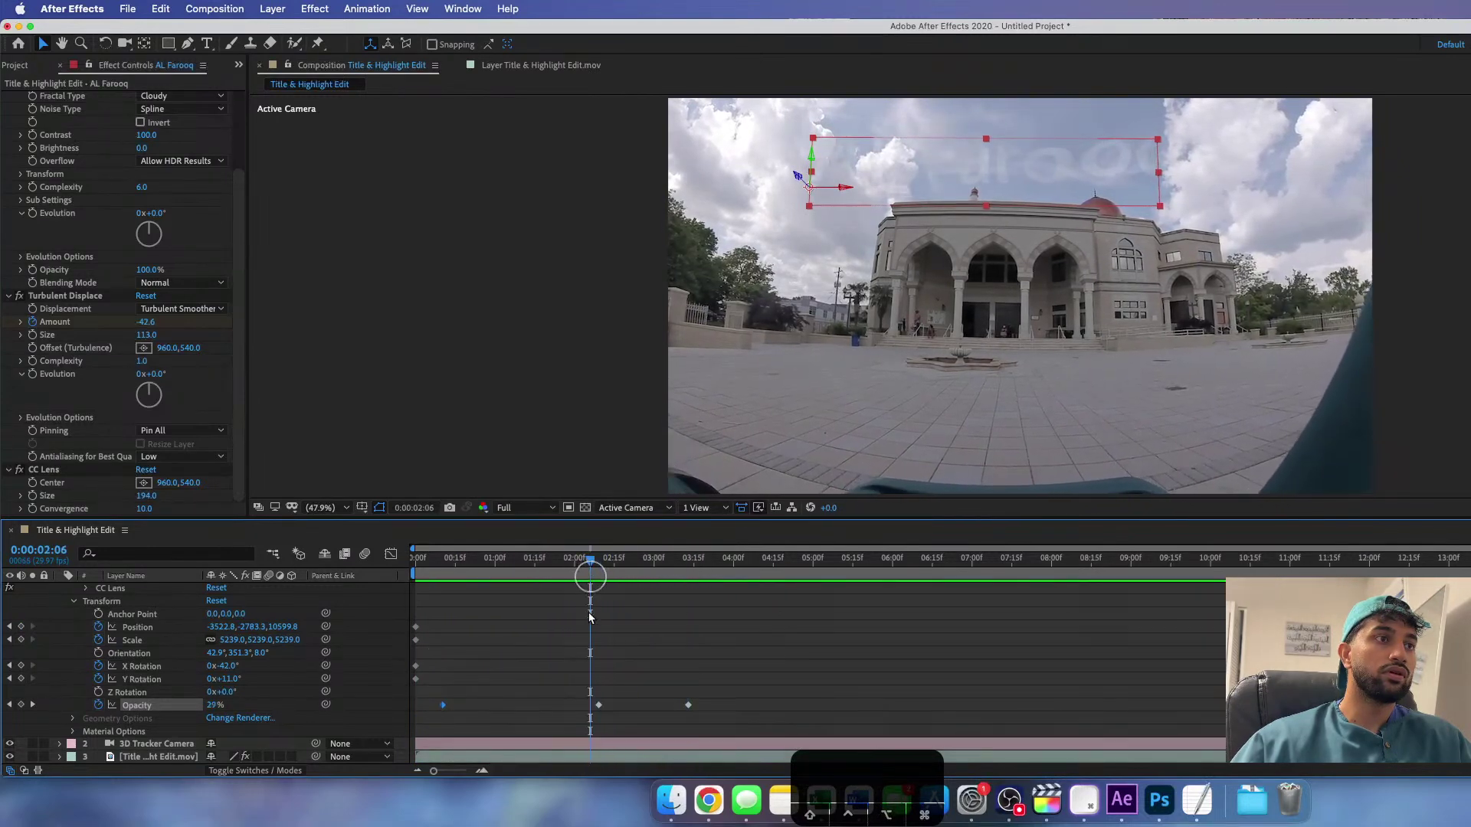
# - Move the middle Opacity keyframe to about 0:00:01:16 and play the composition from the beginning
pyautogui.click(535, 706)
pyautogui.moveTo(598, 704); pyautogui.dragTo(536, 705)
pyautogui.moveTo(450, 561); pyautogui.dragTo(363, 562)
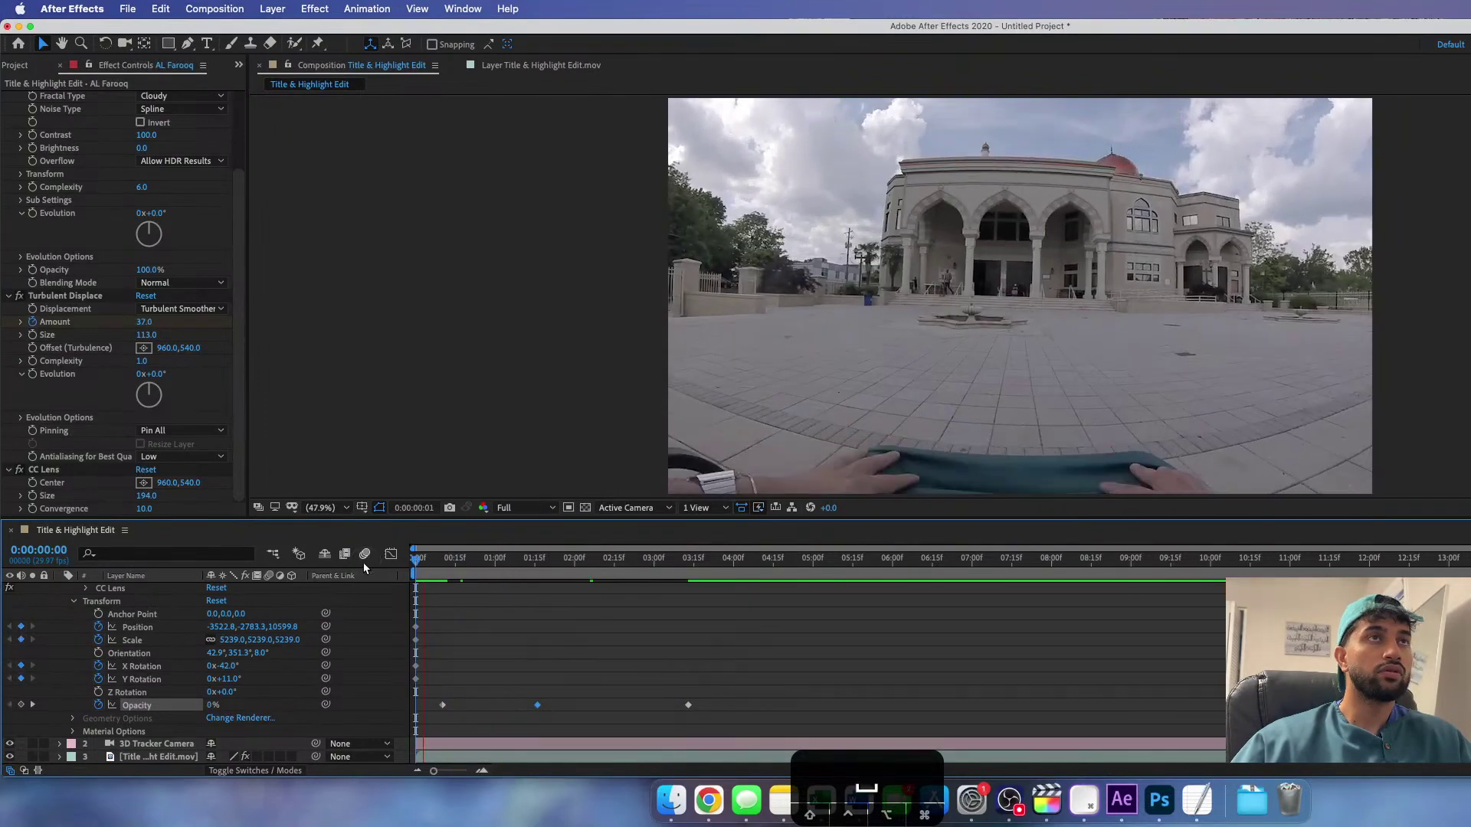
pyautogui.press('space')
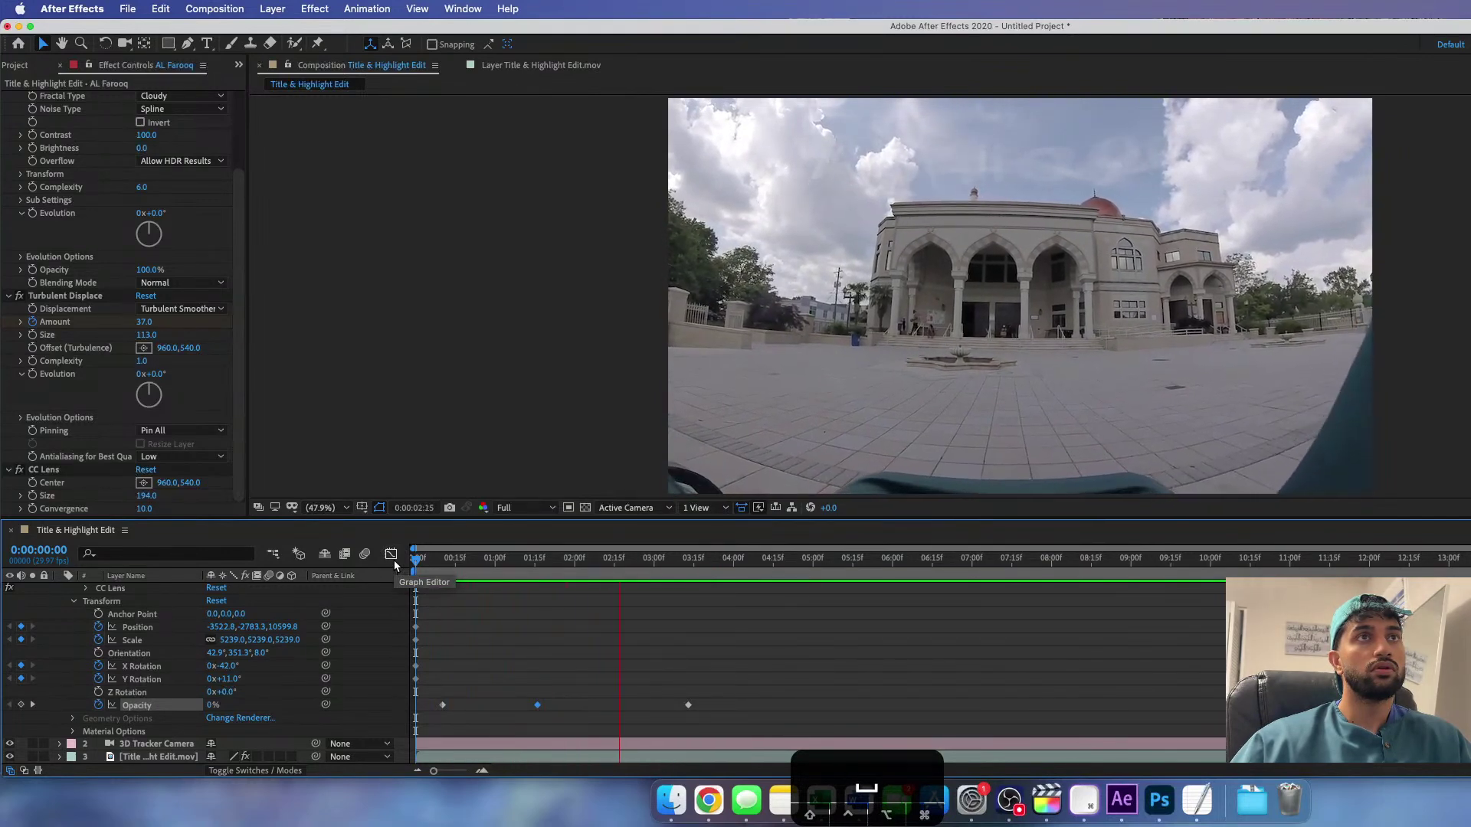
pyautogui.press('space')
# - Move the last Opacity keyframe of the AL Farooq layer to about 0:00:04:07 and preview the longer fade-out
pyautogui.moveTo(689, 705); pyautogui.dragTo(751, 705)
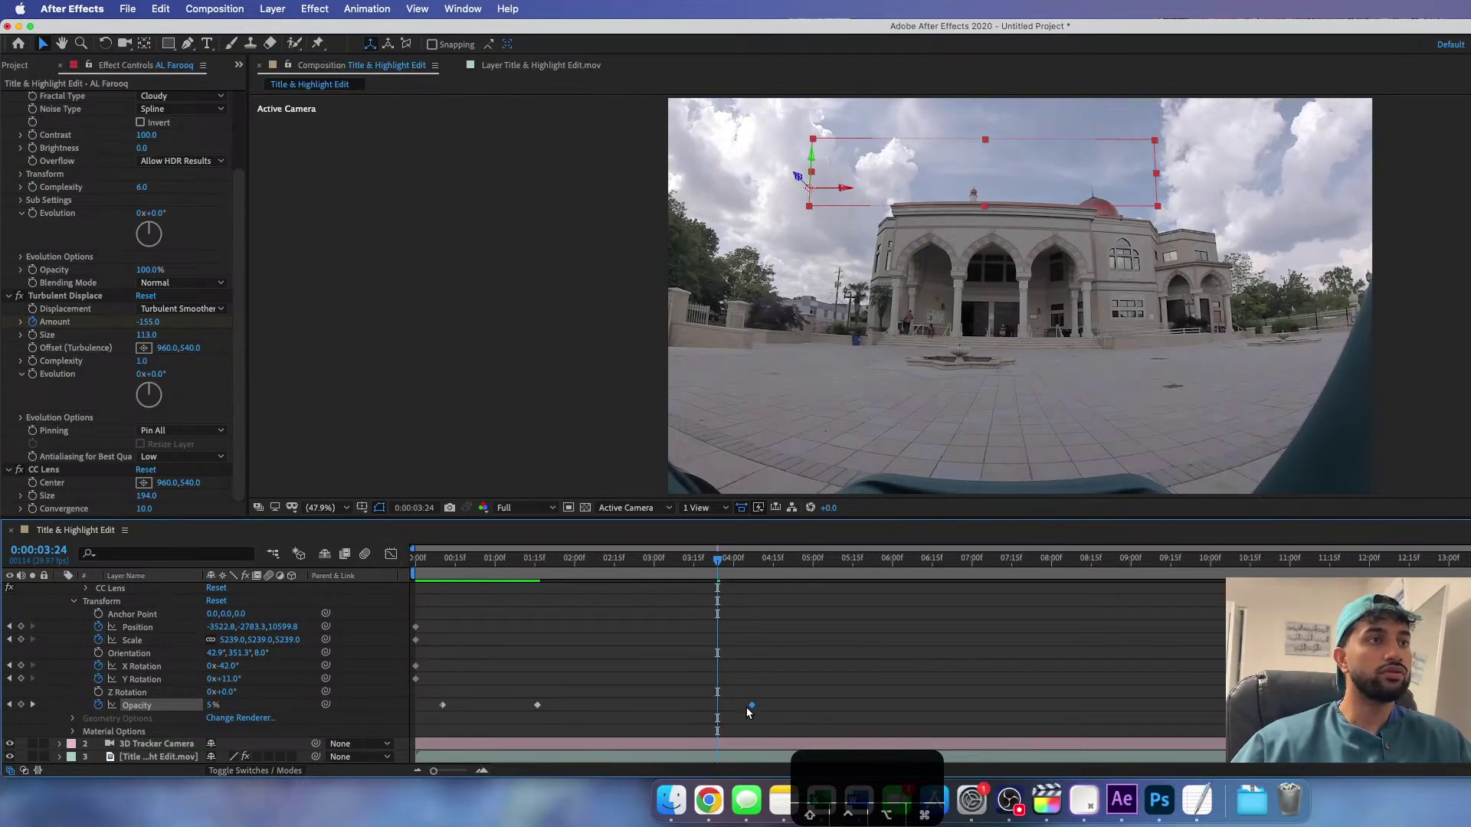
pyautogui.press('space')
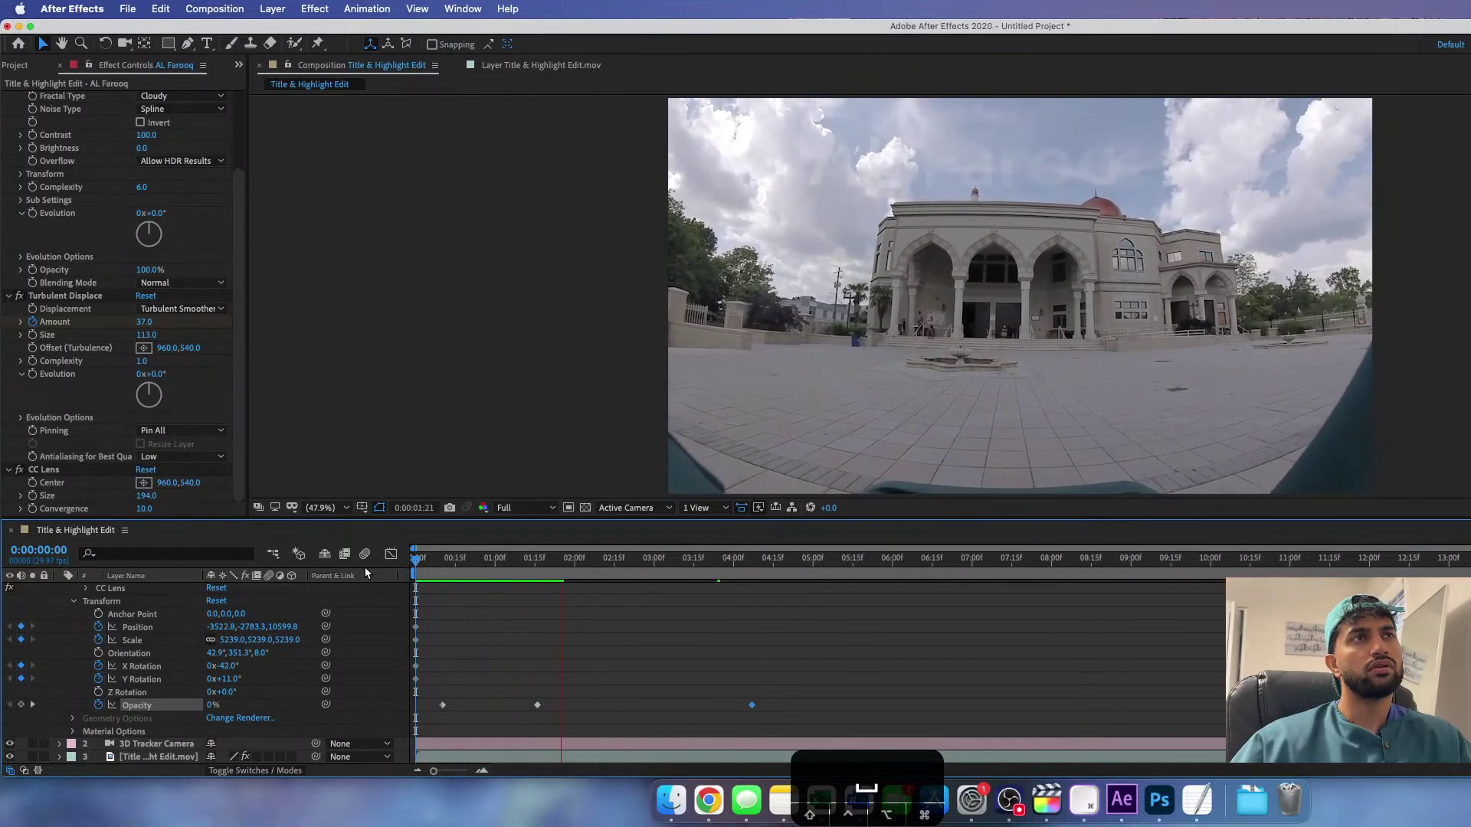
pyautogui.press('space')
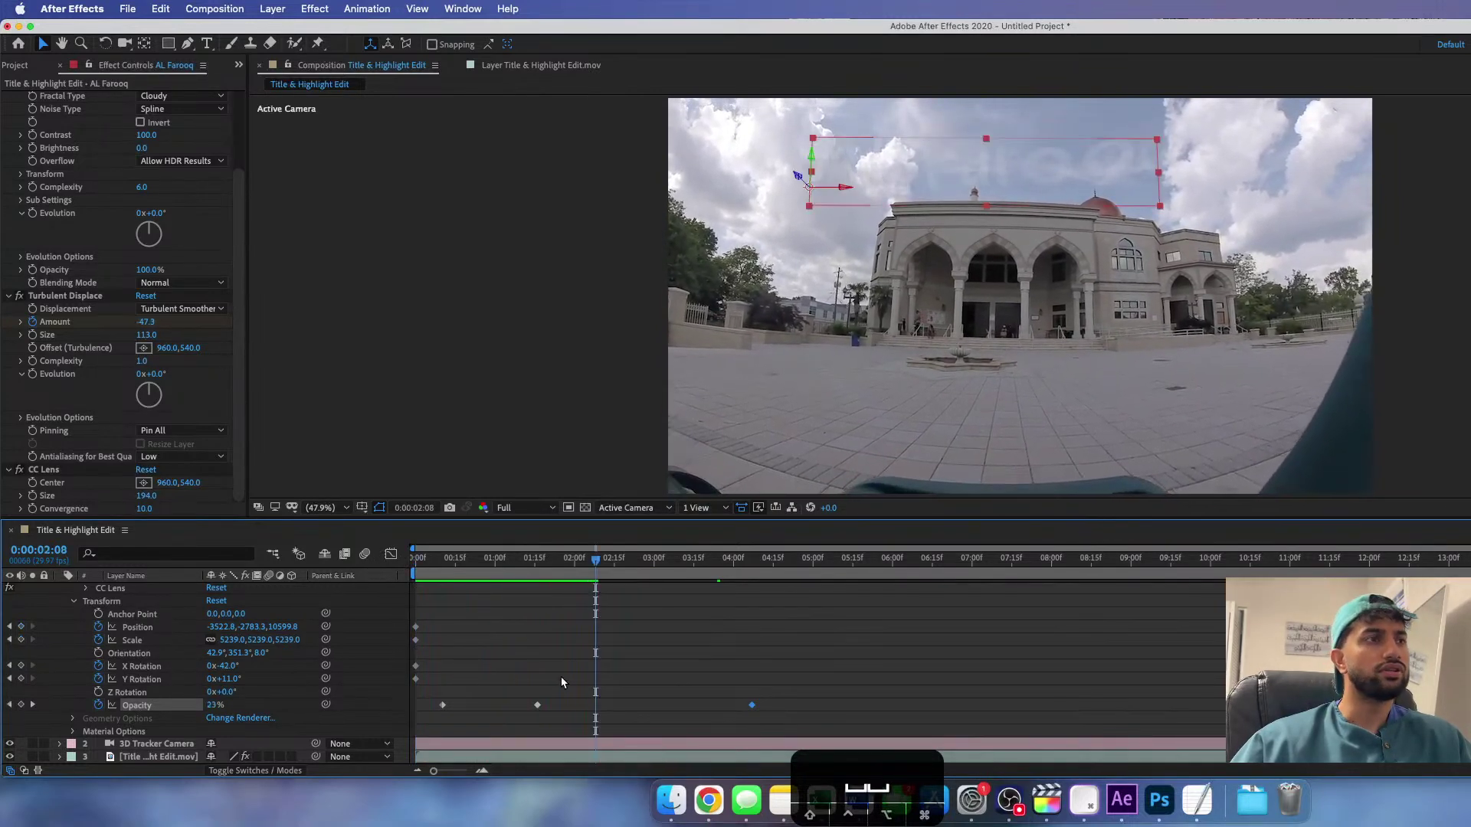
# - Move the last Turbulent Displace Amount keyframe to about 0:00:05:04 and replay the animation from the start
pyautogui.scroll(5, 561, 674)
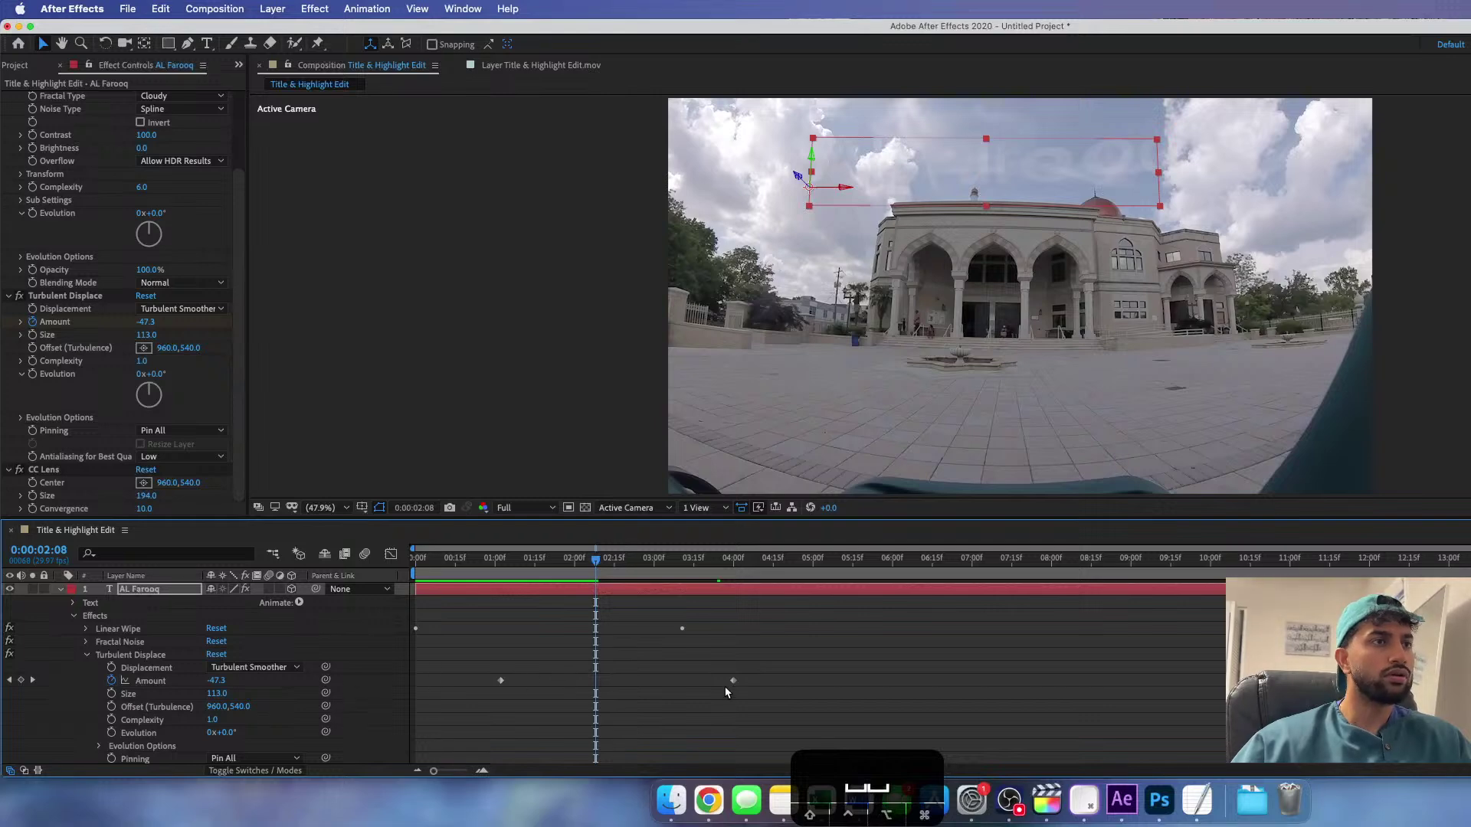
pyautogui.moveTo(733, 681); pyautogui.dragTo(824, 681)
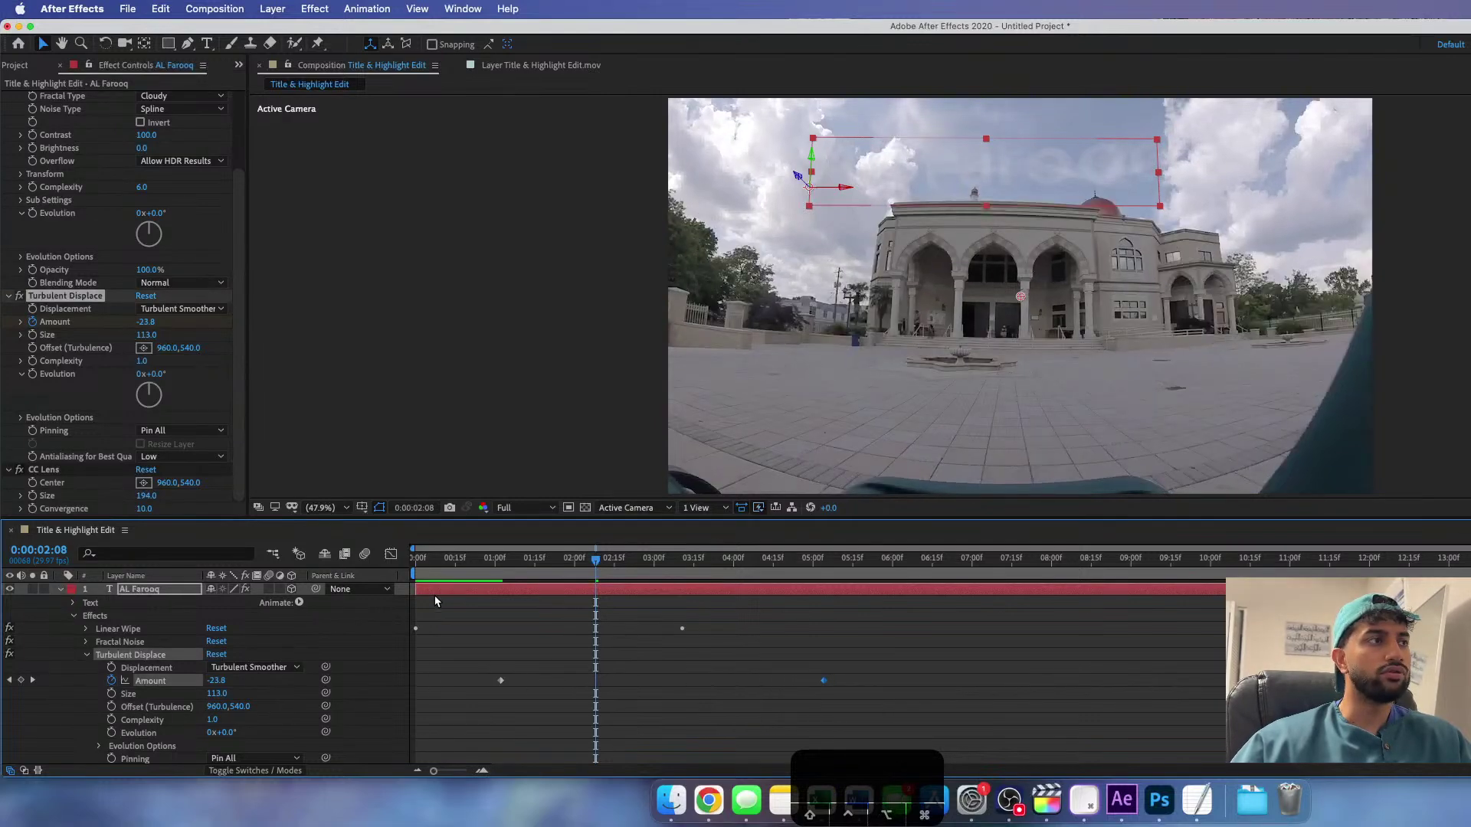
pyautogui.moveTo(435, 563); pyautogui.dragTo(400, 571)
pyautogui.press('space')
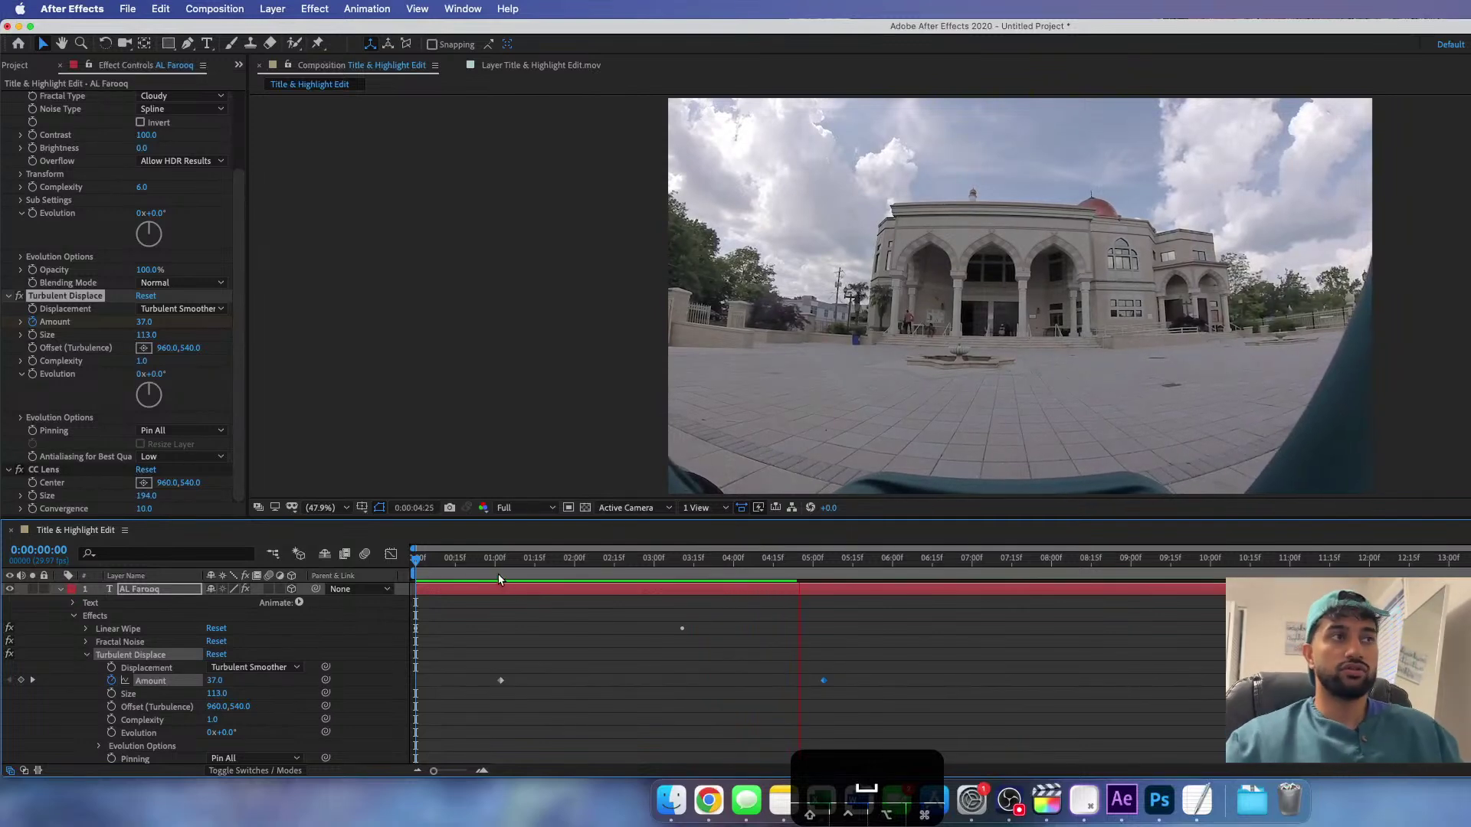
pyautogui.click(415, 561)
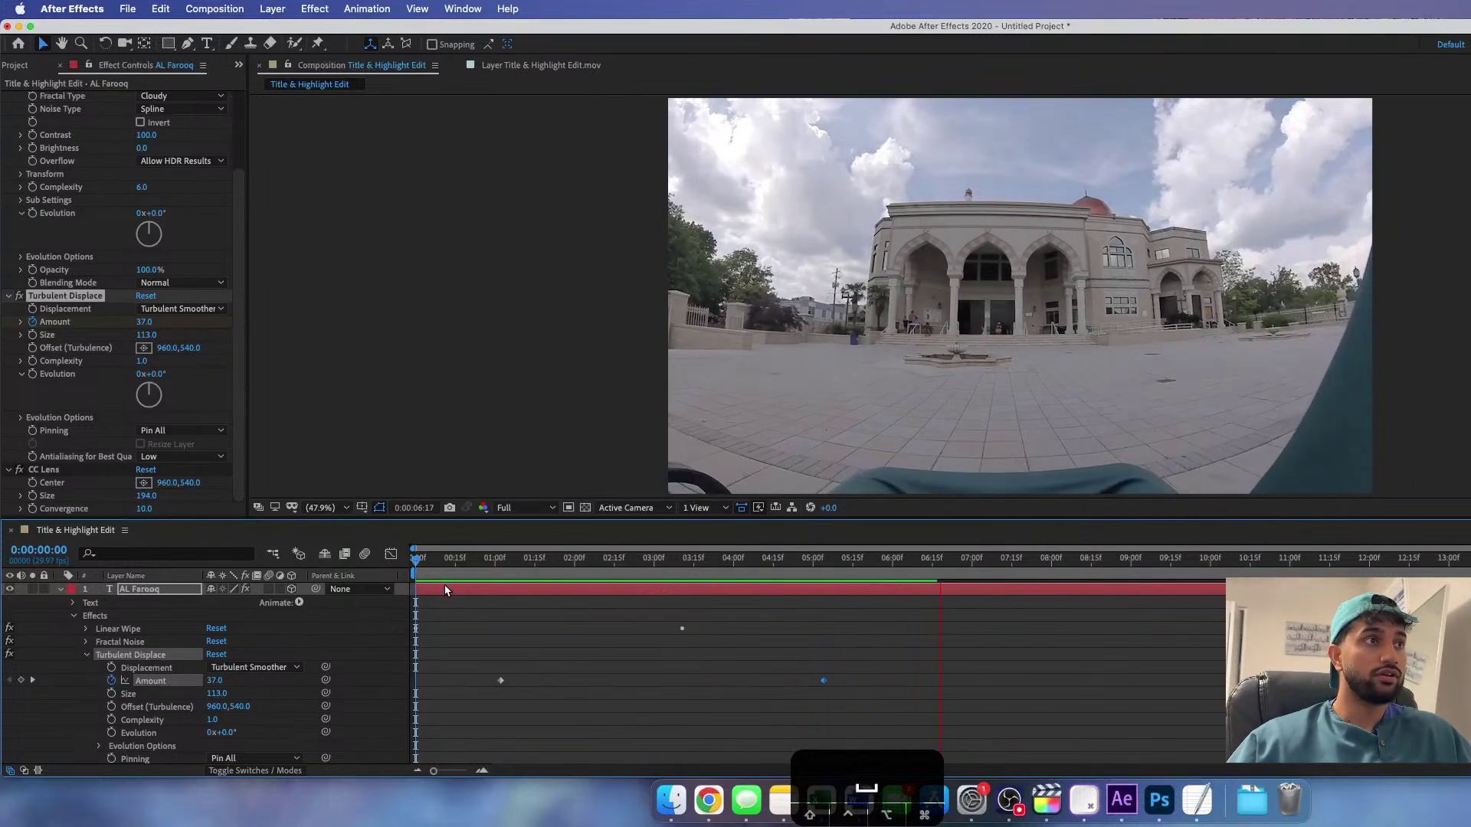
pyautogui.click(415, 561)
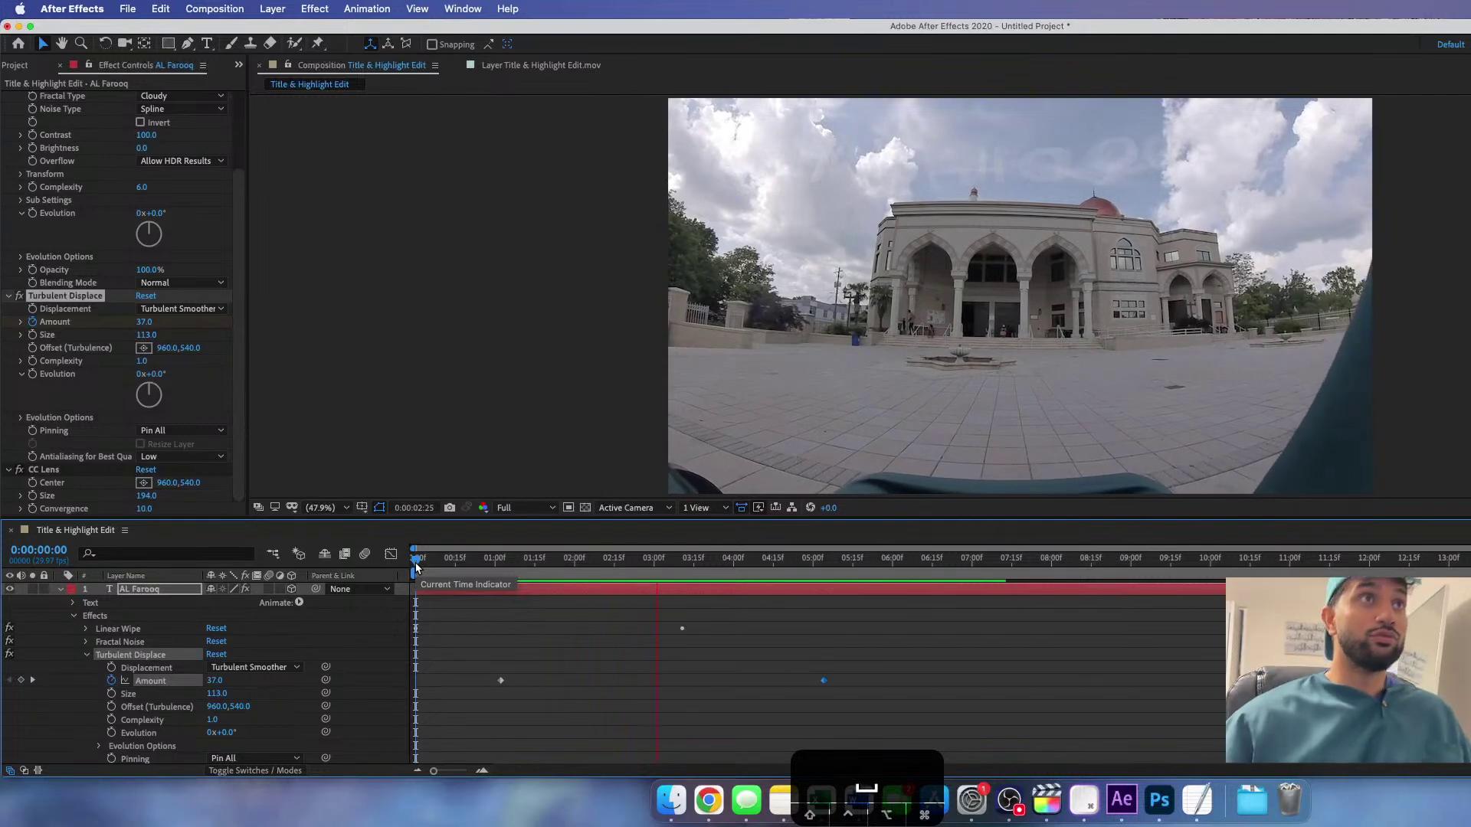
# - Move the middle Opacity keyframe to 0:00:02:19 and preview the title fade from 0:00:00:08
pyautogui.moveTo(417, 561); pyautogui.dragTo(526, 564)
pyautogui.scroll(-5, 515, 658)
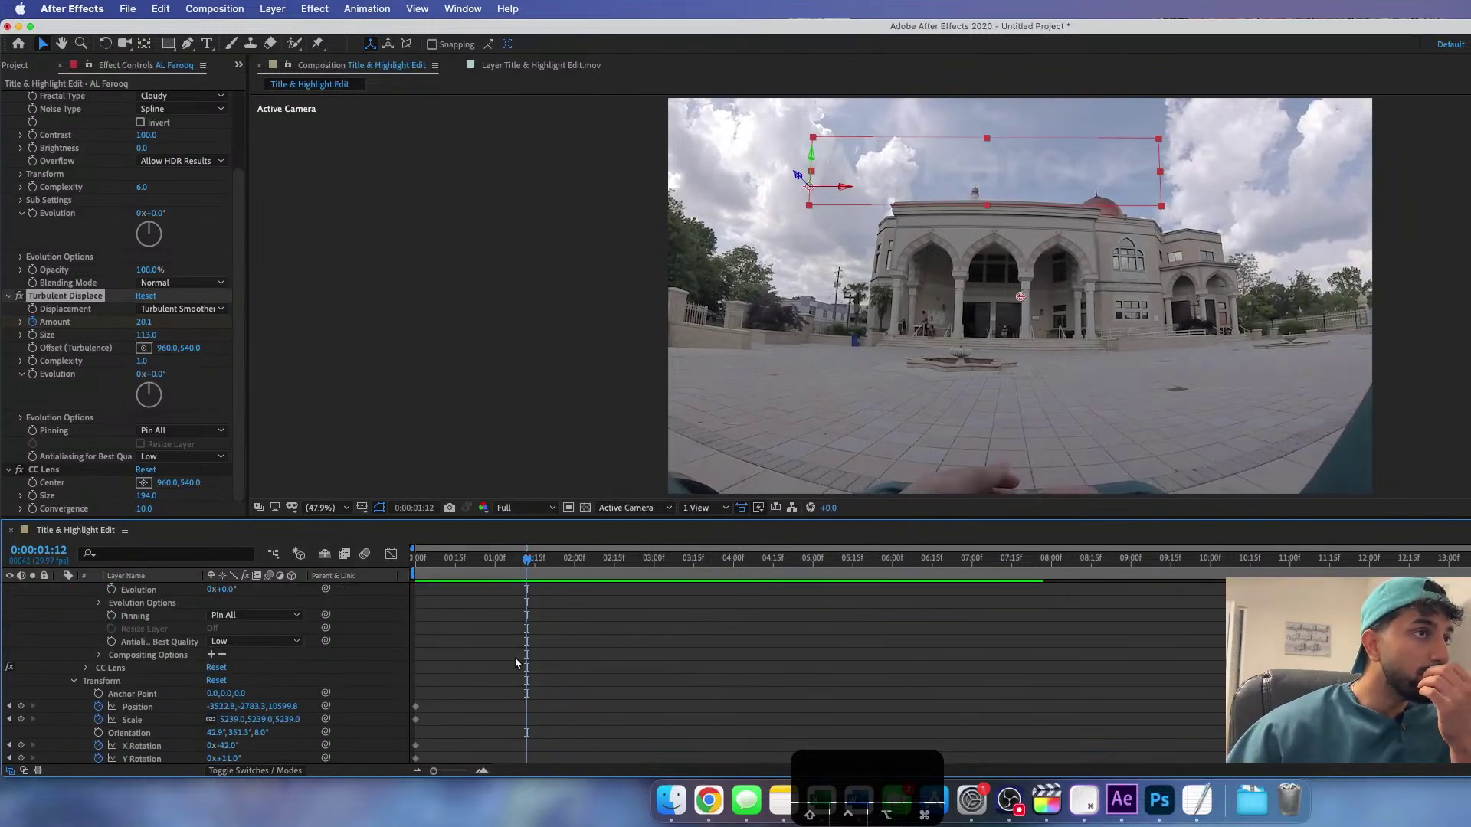
pyautogui.scroll(-3, 515, 657)
pyautogui.moveTo(530, 563)
pyautogui.mouseDown()
pyautogui.moveTo(443, 574)
pyautogui.moveTo(584, 582)
pyautogui.moveTo(515, 582)
pyautogui.mouseUp()
pyautogui.moveTo(536, 705); pyautogui.dragTo(624, 705)
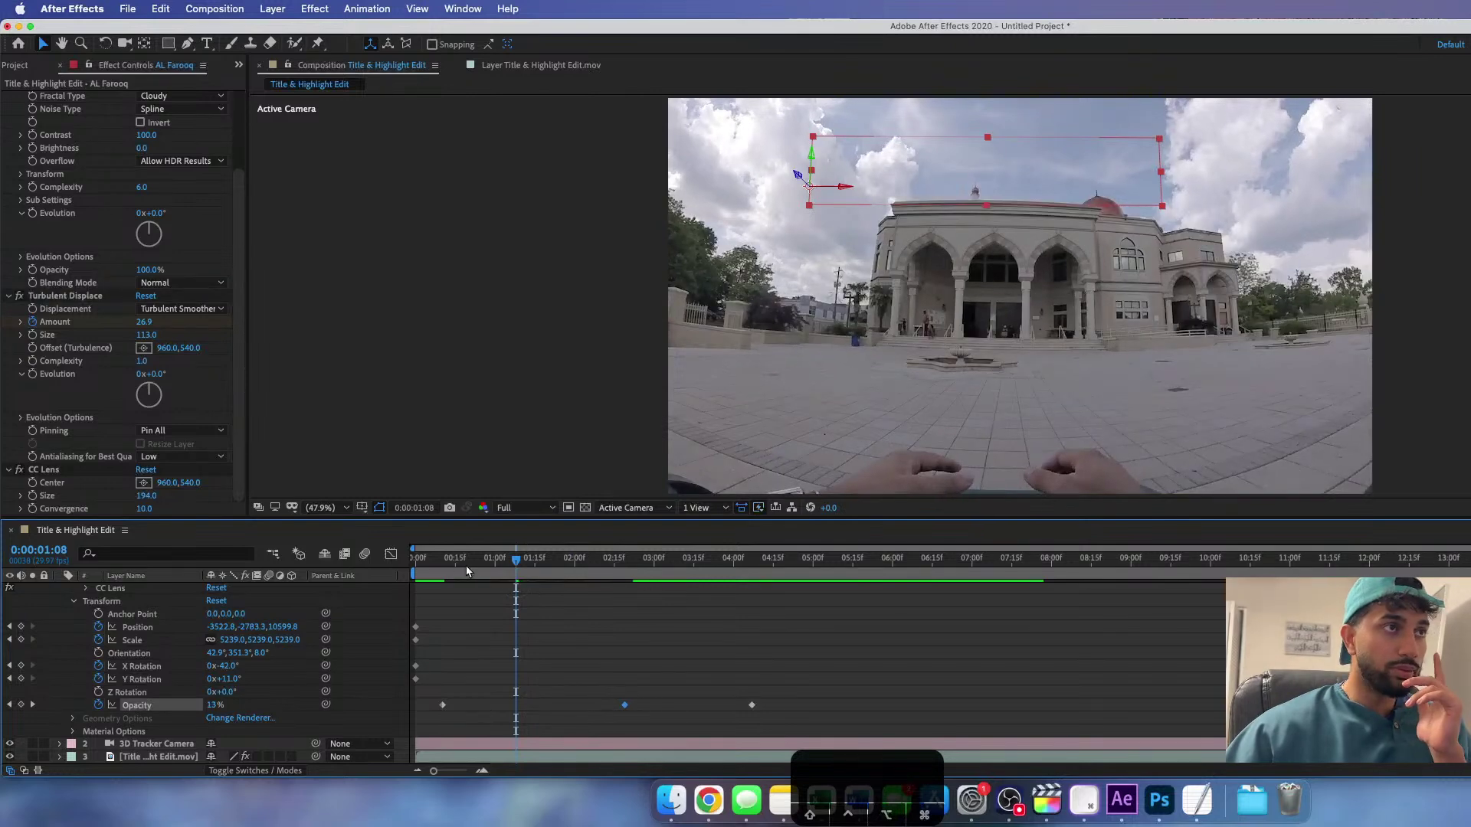
pyautogui.click(438, 559)
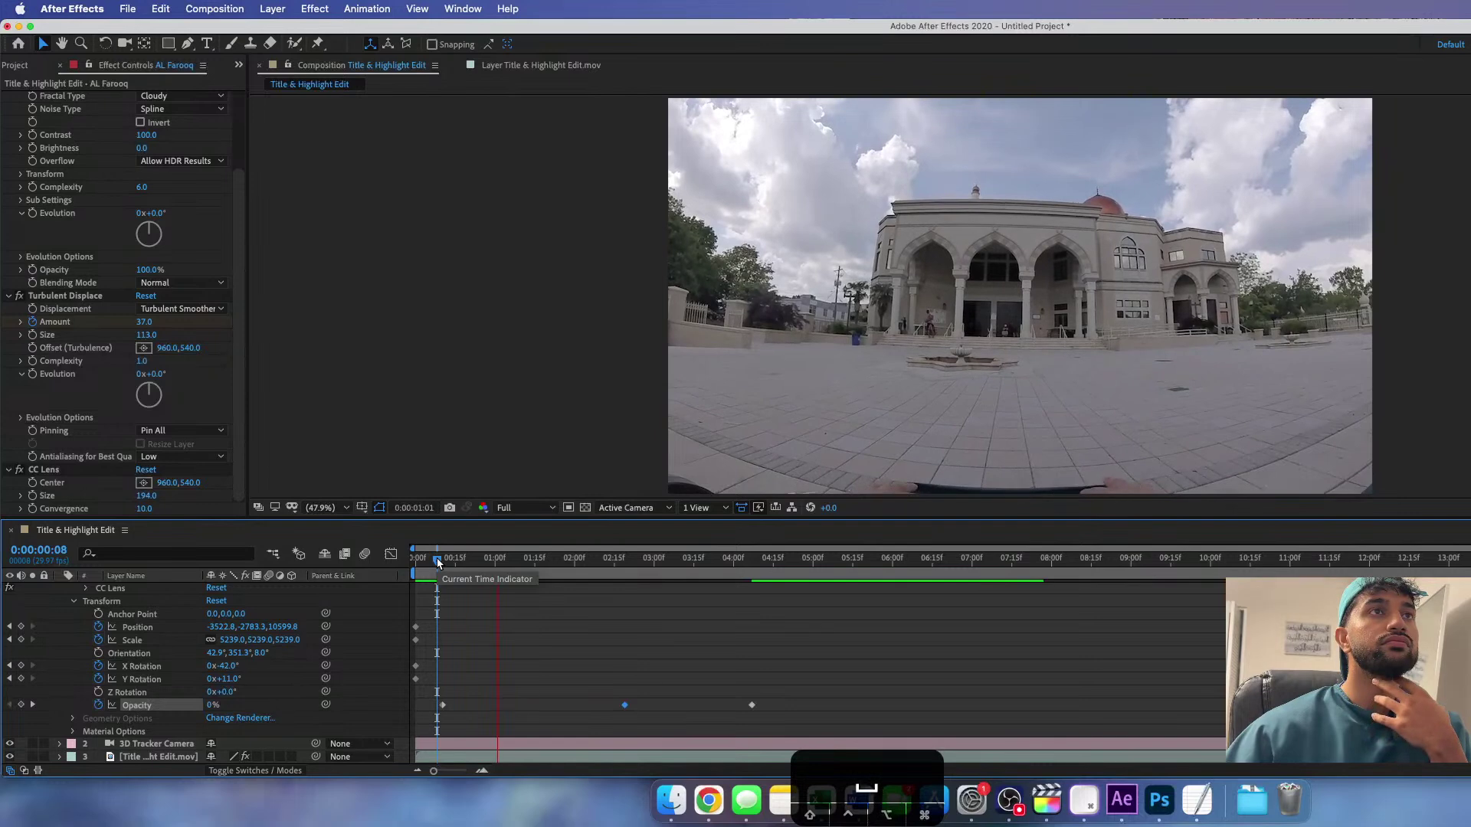
# - Raise the middle Opacity keyframe at 0:00:02:19 to 67% and play the title from the start
pyautogui.click(523, 564)
pyautogui.moveTo(522, 564); pyautogui.dragTo(625, 578)
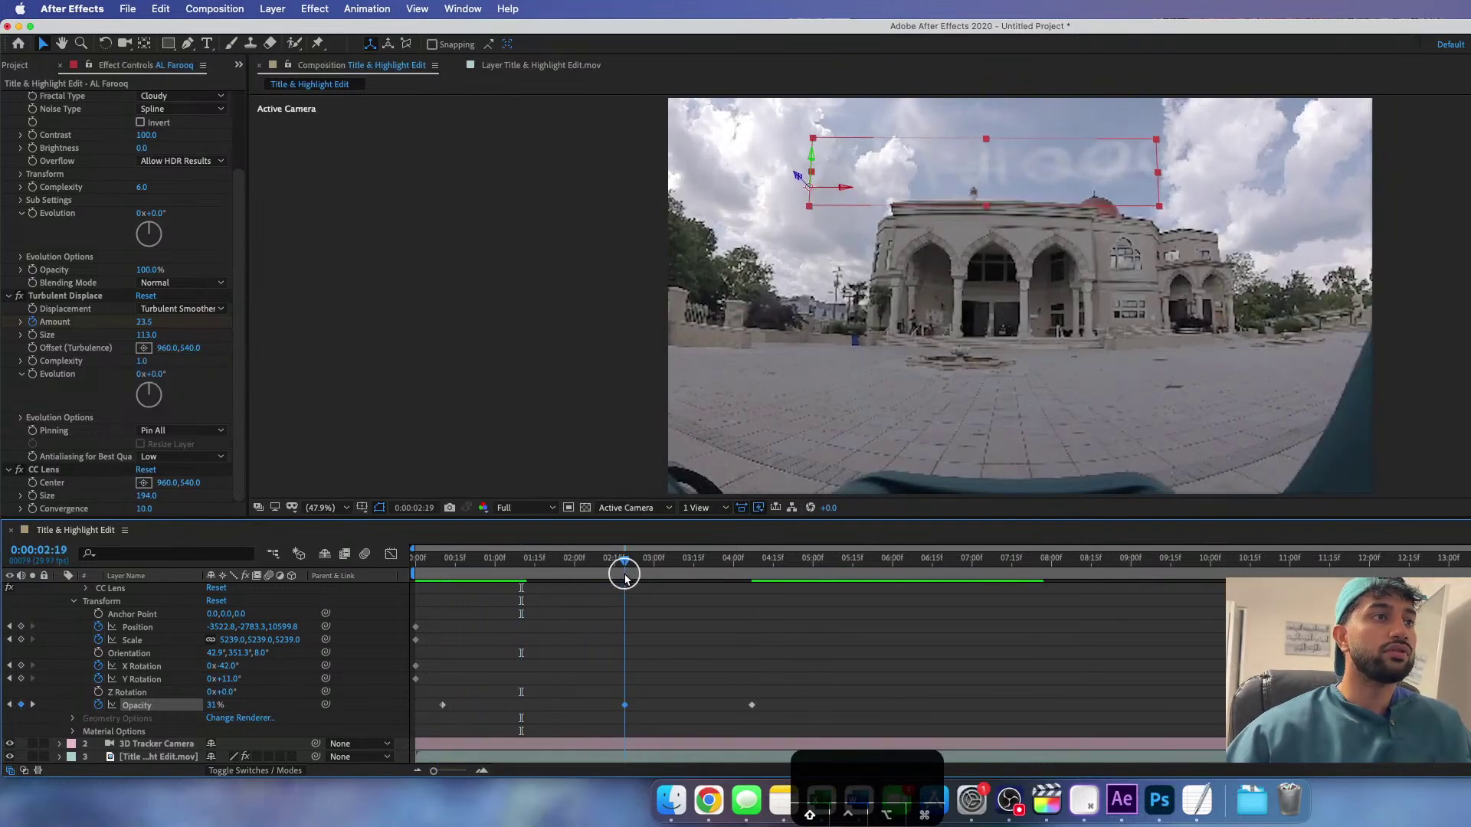
pyautogui.moveTo(214, 709); pyautogui.dragTo(242, 709)
pyautogui.press('Home')
pyautogui.press('space')
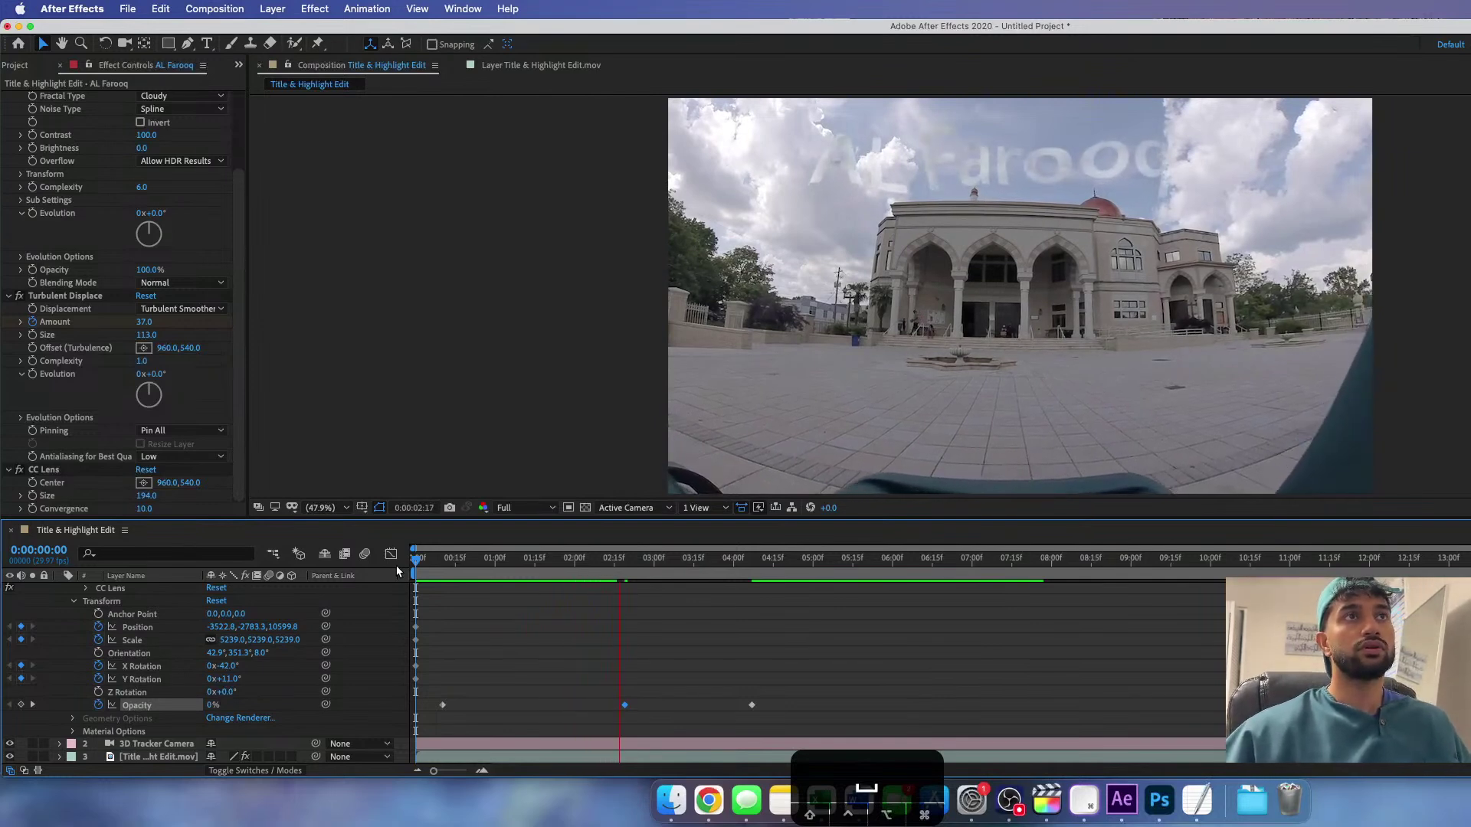
pyautogui.press('space')
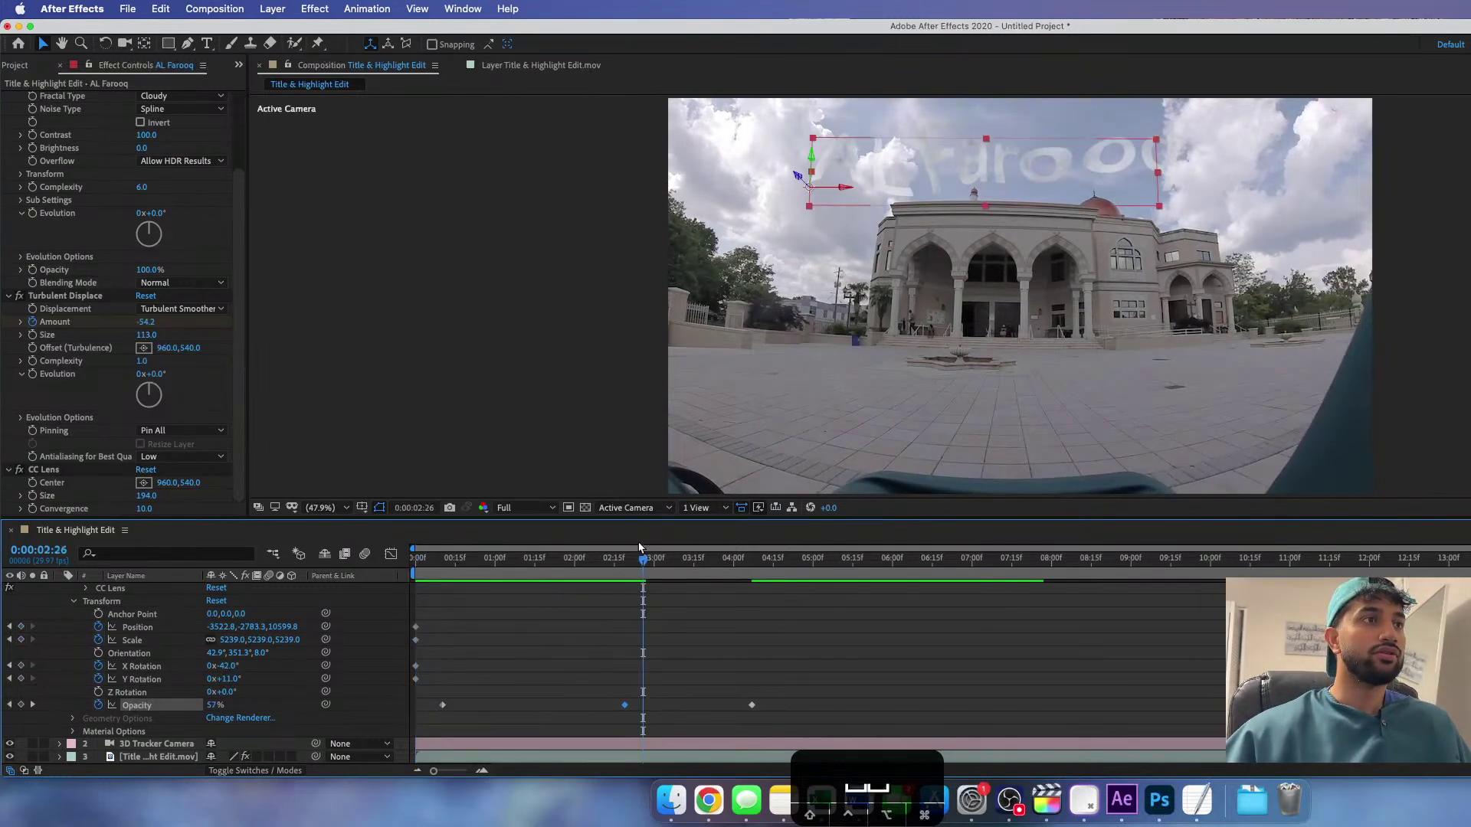
# - Lower the Opacity keyframe at 0:00:02:19 to 16% and preview the fainter title
pyautogui.moveTo(643, 566); pyautogui.dragTo(625, 573)
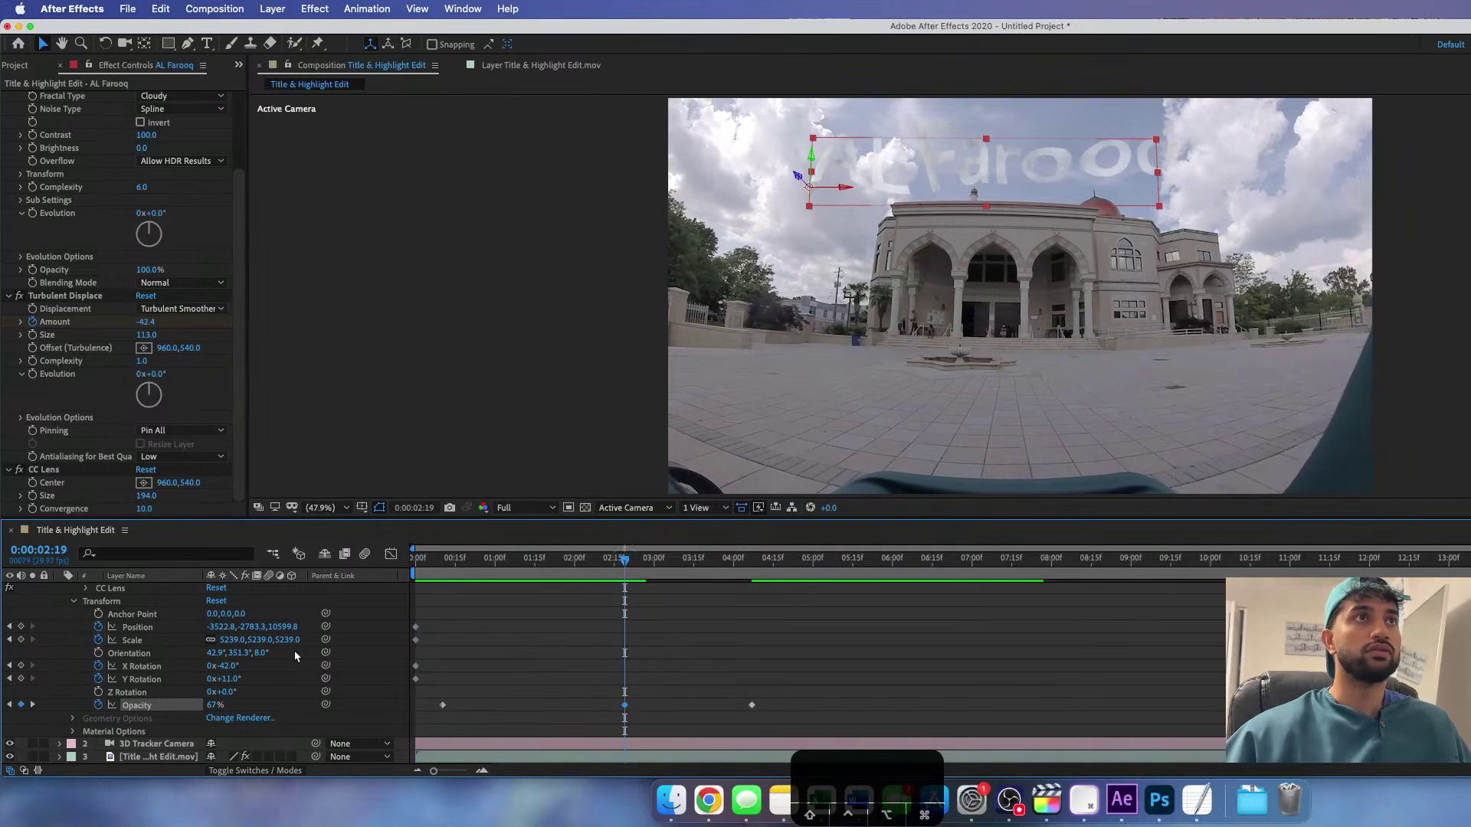
pyautogui.moveTo(207, 711); pyautogui.dragTo(192, 706)
pyautogui.press('space')
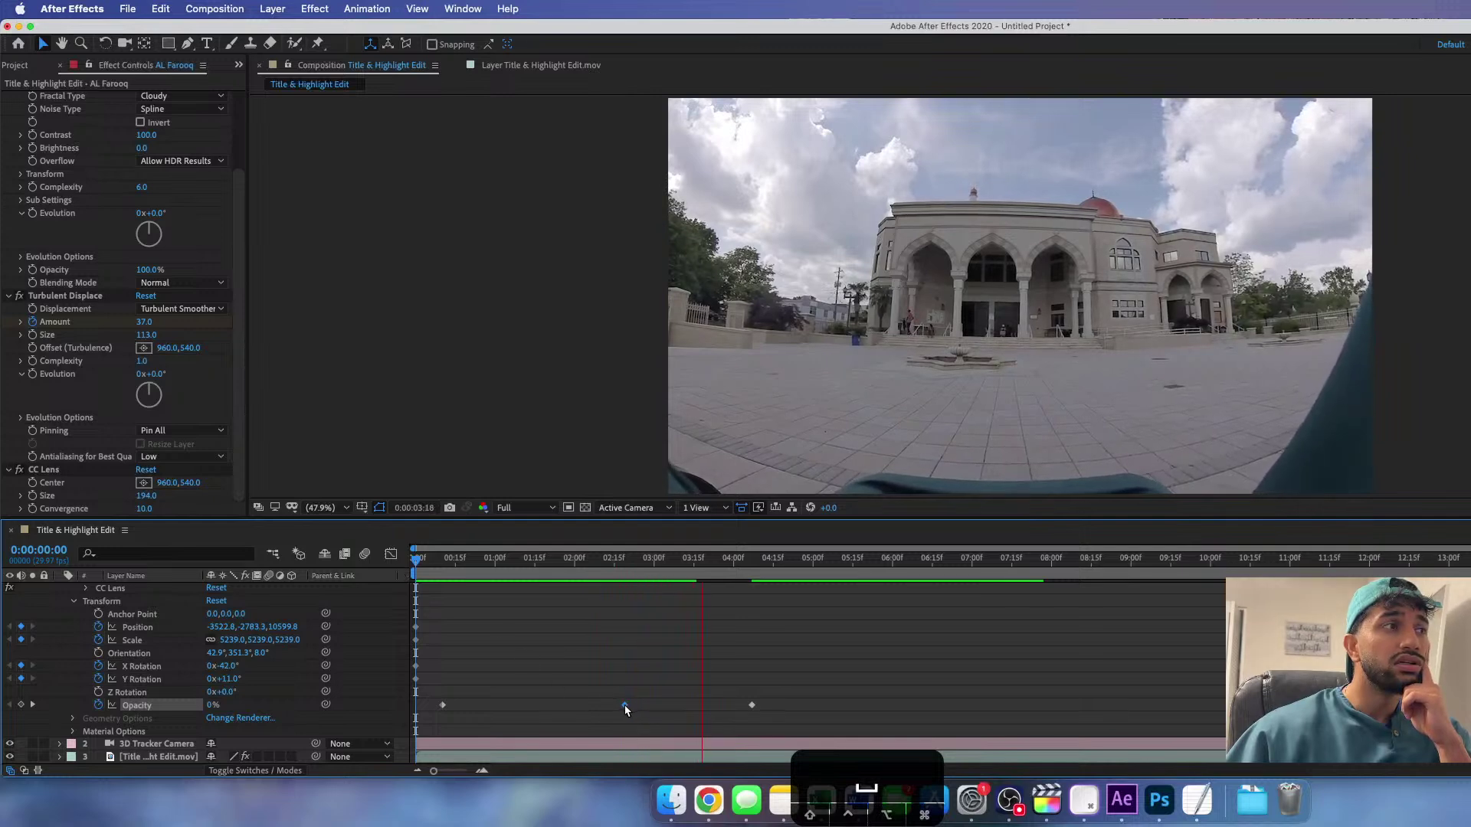
# - Raise the Opacity slightly on the middle keyframe at 0:00:02:19 to make the title a little more visible
pyautogui.click(617, 567)
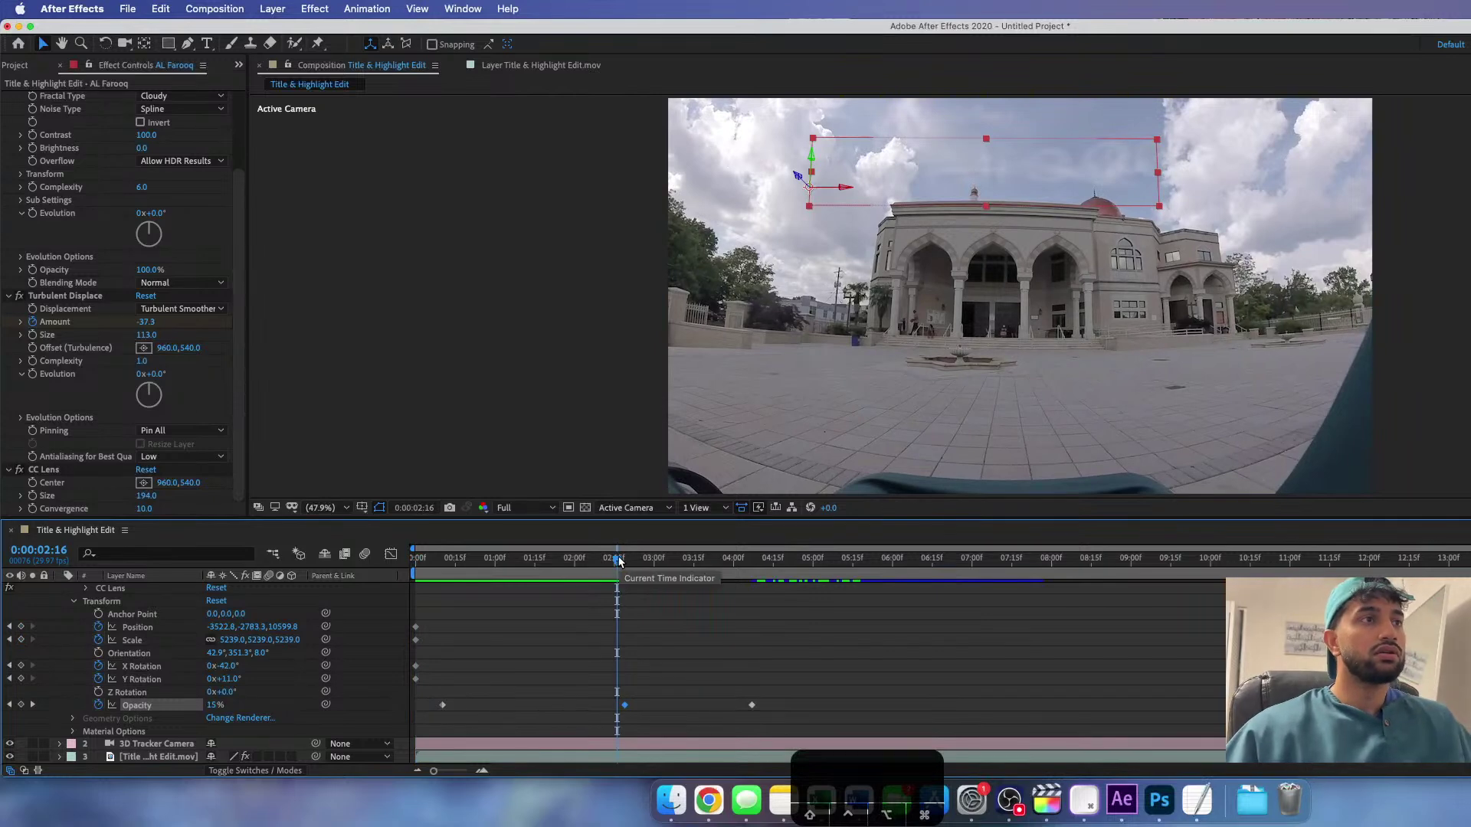
pyautogui.click(635, 561)
pyautogui.moveTo(635, 561); pyautogui.dragTo(627, 562)
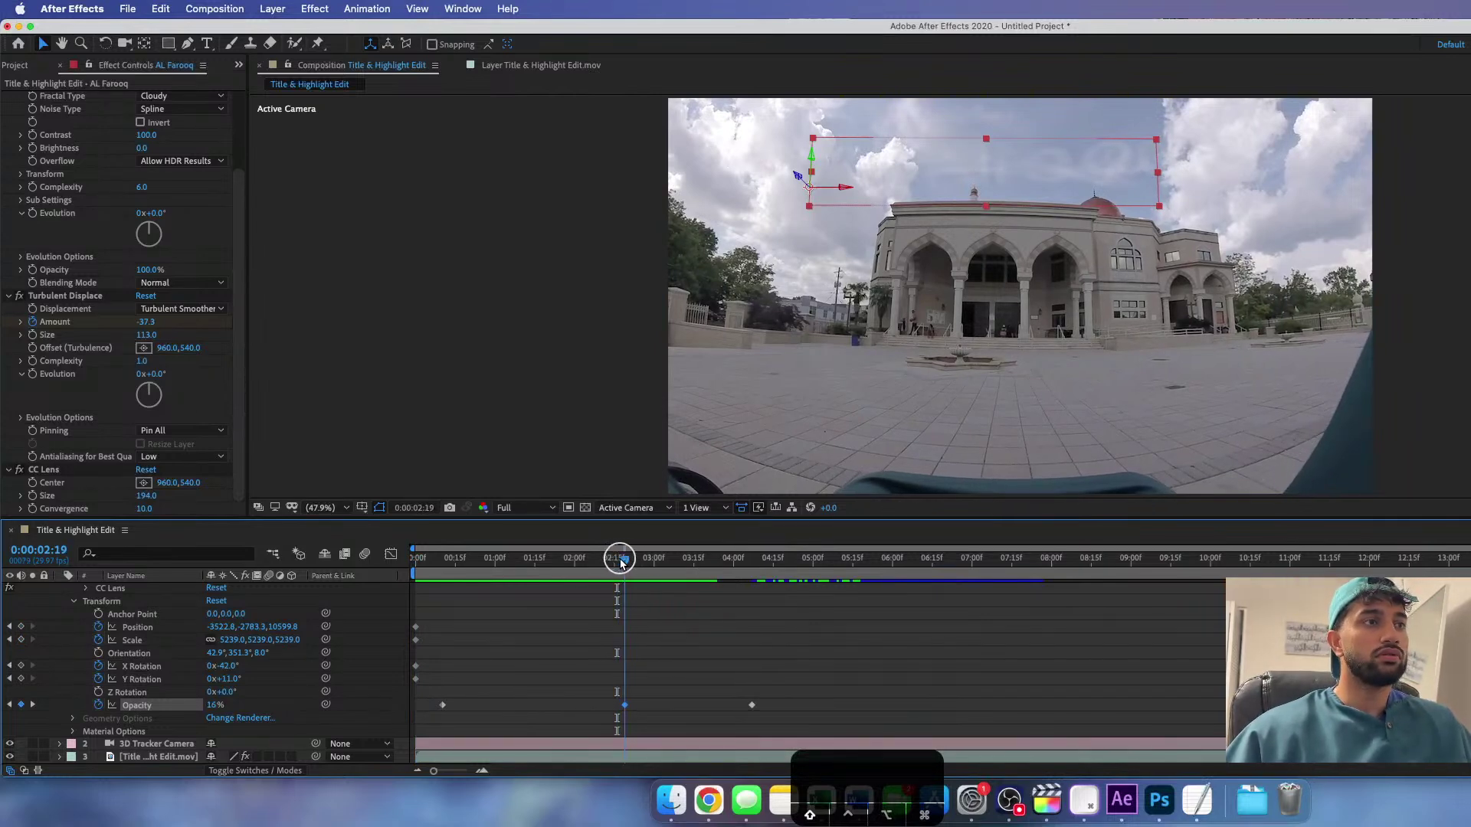
pyautogui.moveTo(208, 706); pyautogui.dragTo(220, 706)
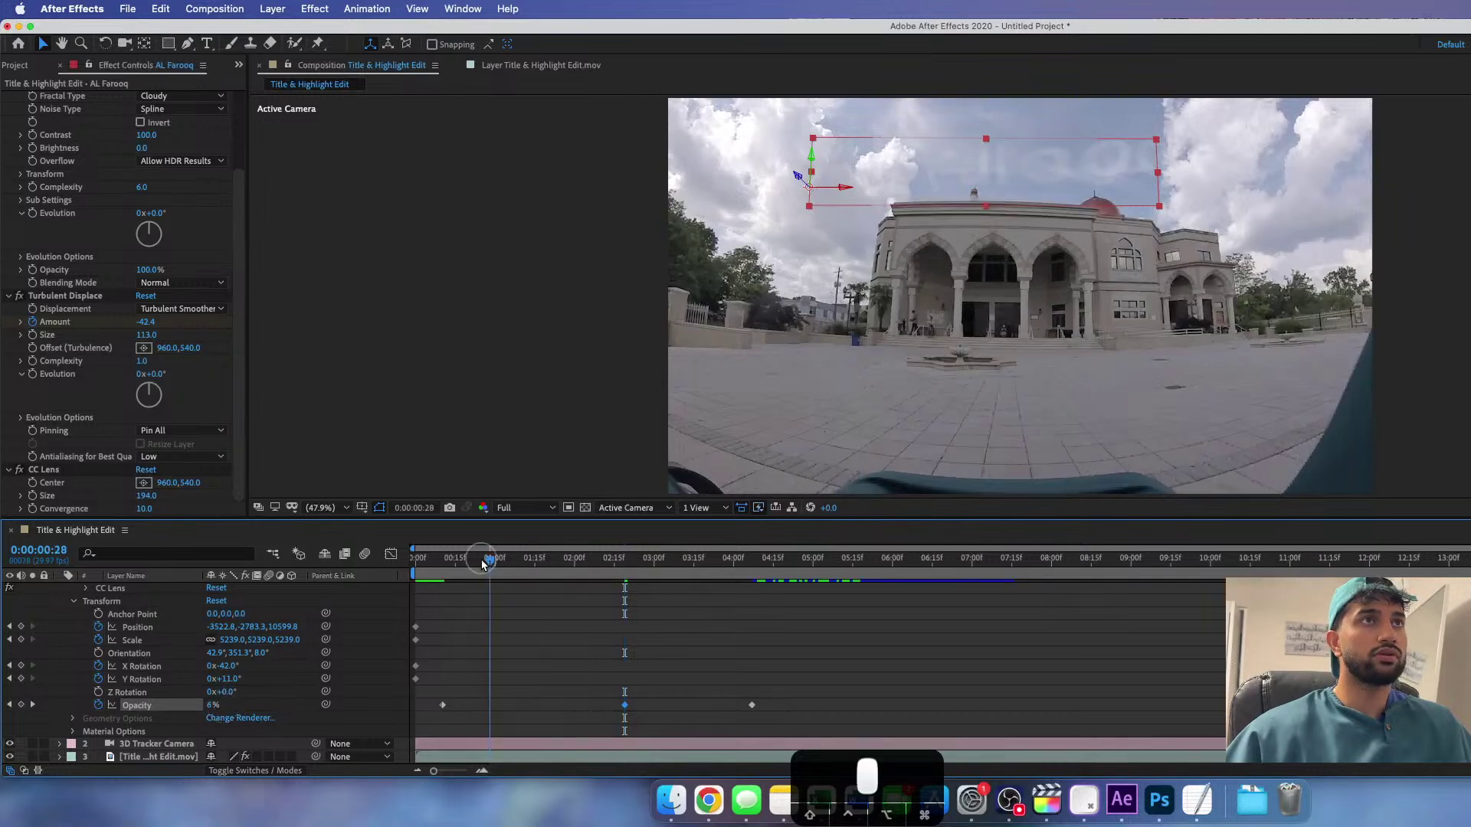
# - Preview the title animation from the start of the timeline to check how the text fades in and out
pyautogui.moveTo(493, 563); pyautogui.dragTo(402, 567)
pyautogui.press('space')
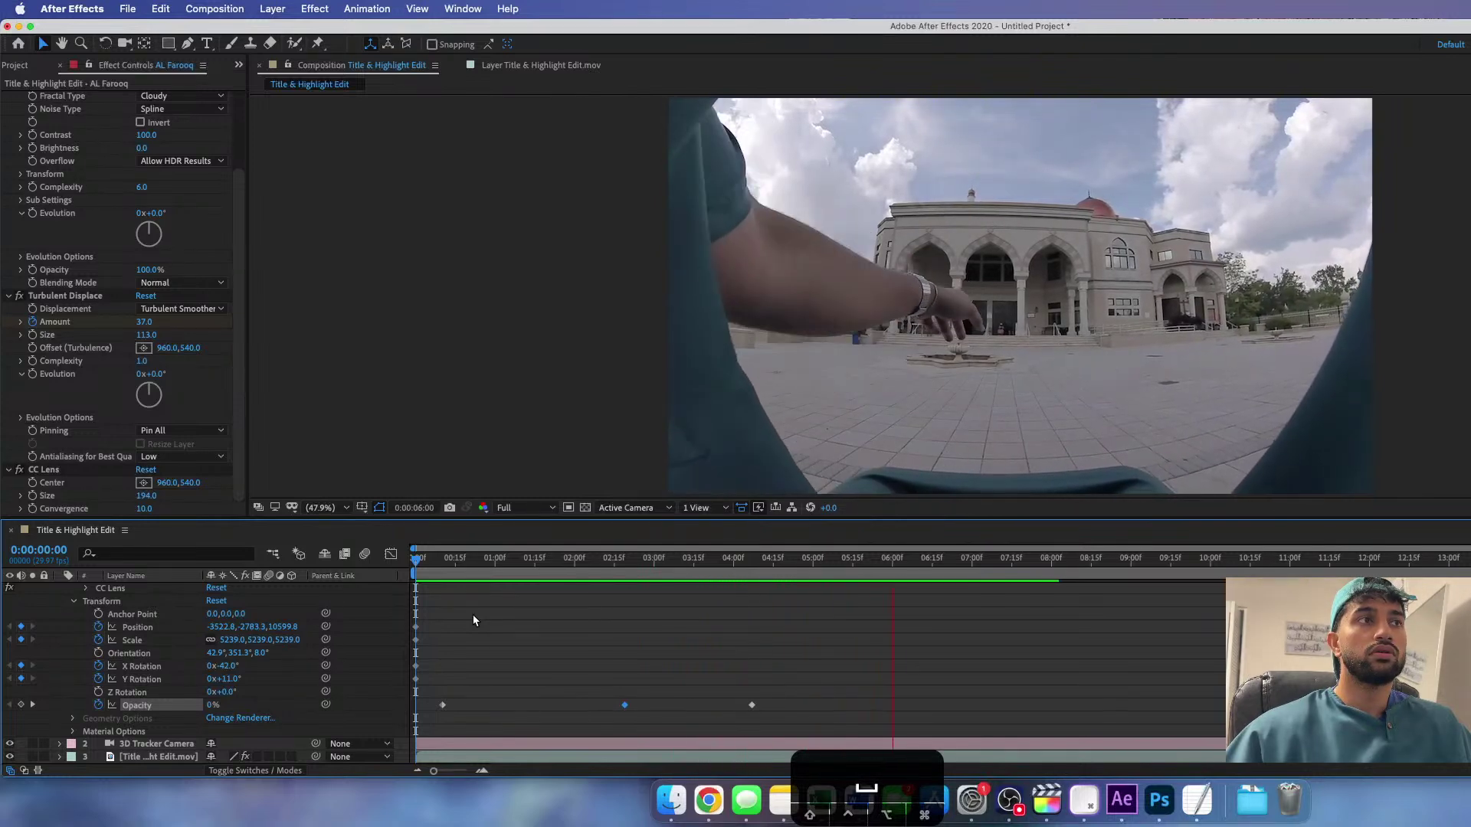
pyautogui.press('space')
pyautogui.press('space')
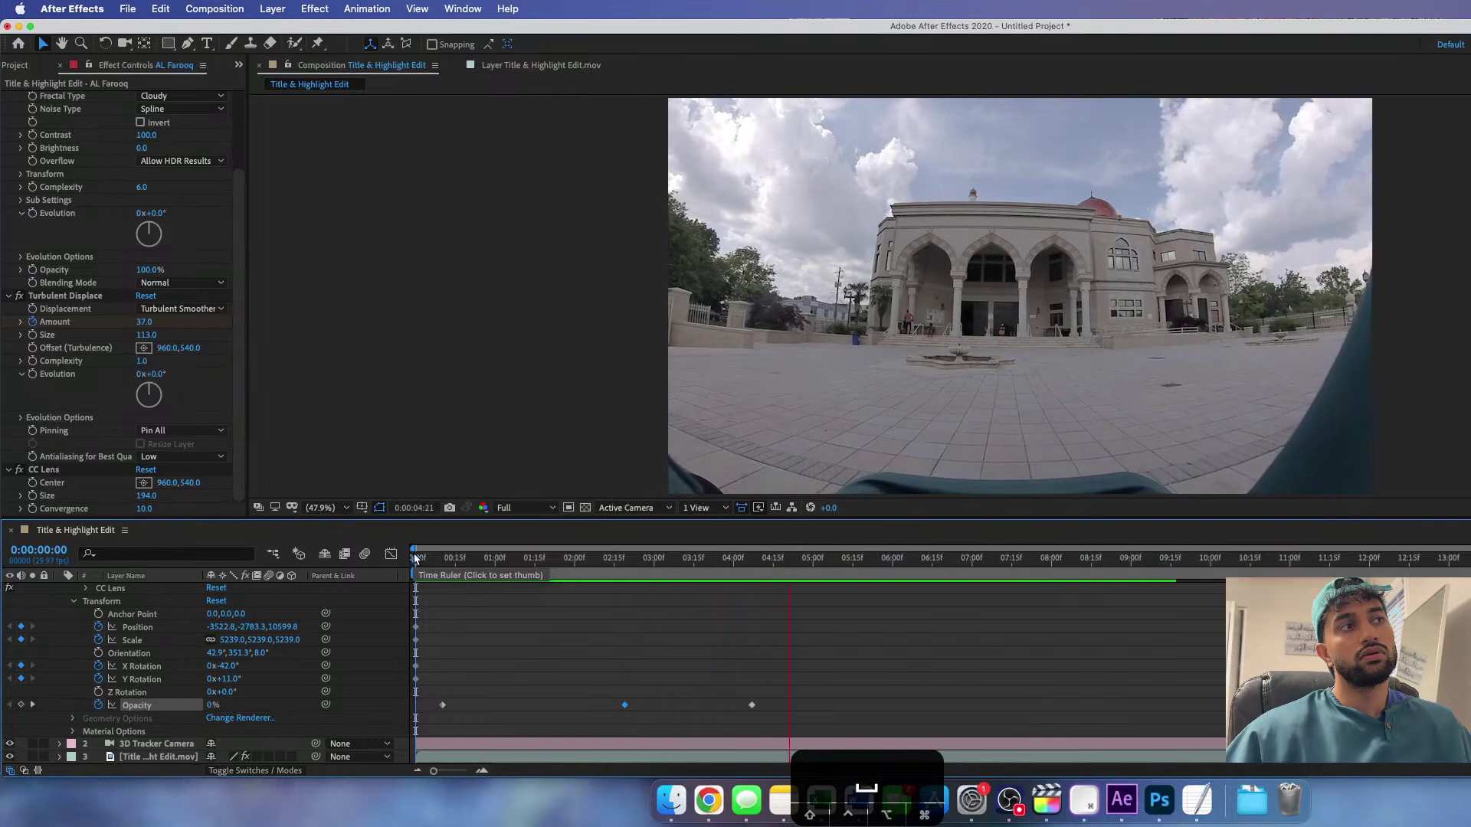
pyautogui.press('space')
pyautogui.press('space')
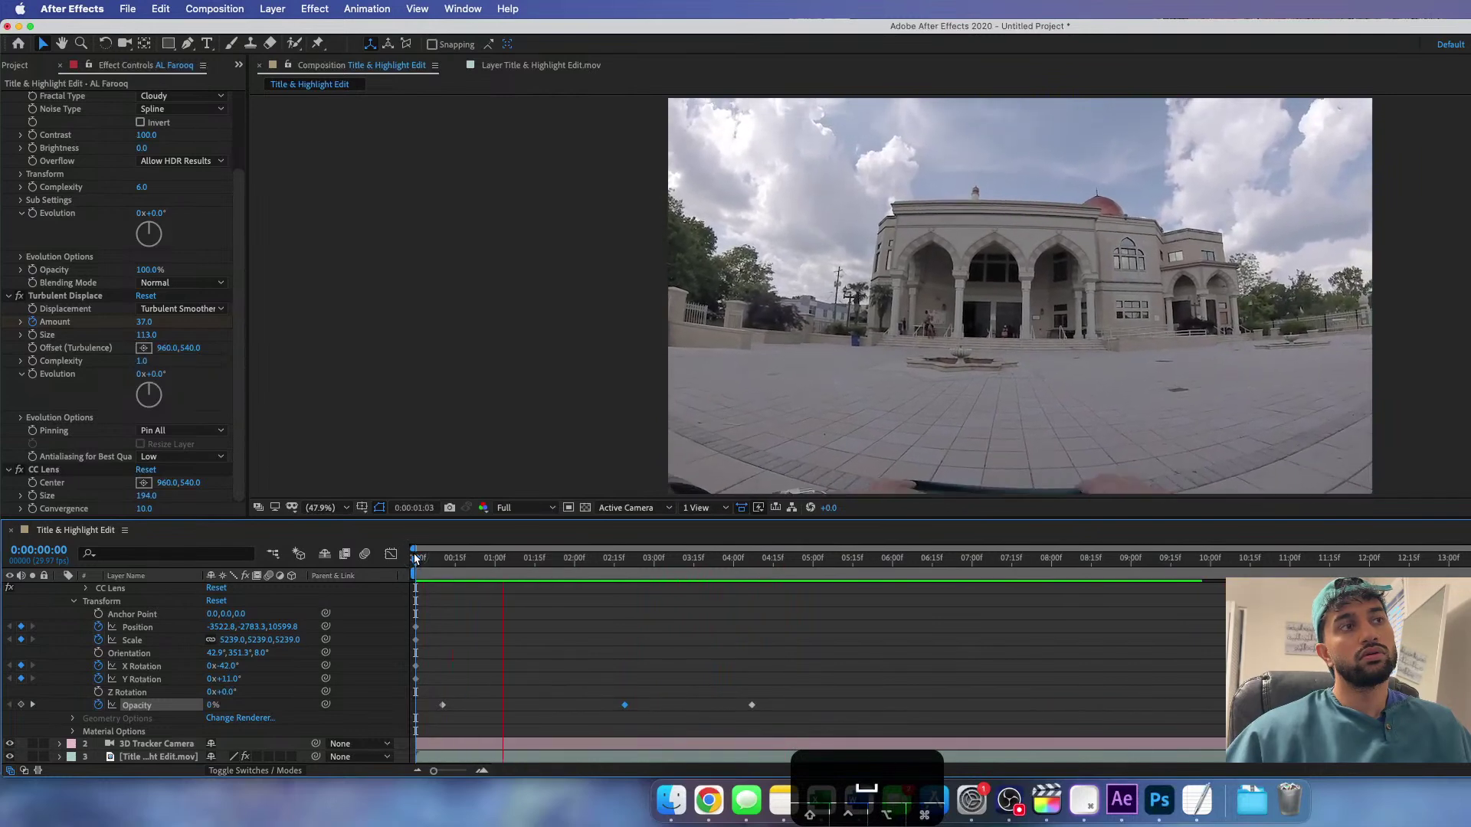
pyautogui.press('space')
# - Move the title layer's middle Opacity keyframe earlier to about 0:00:01:26 and preview the animation
pyautogui.moveTo(624, 704); pyautogui.dragTo(565, 705)
pyautogui.click(422, 559)
pyautogui.press('space')
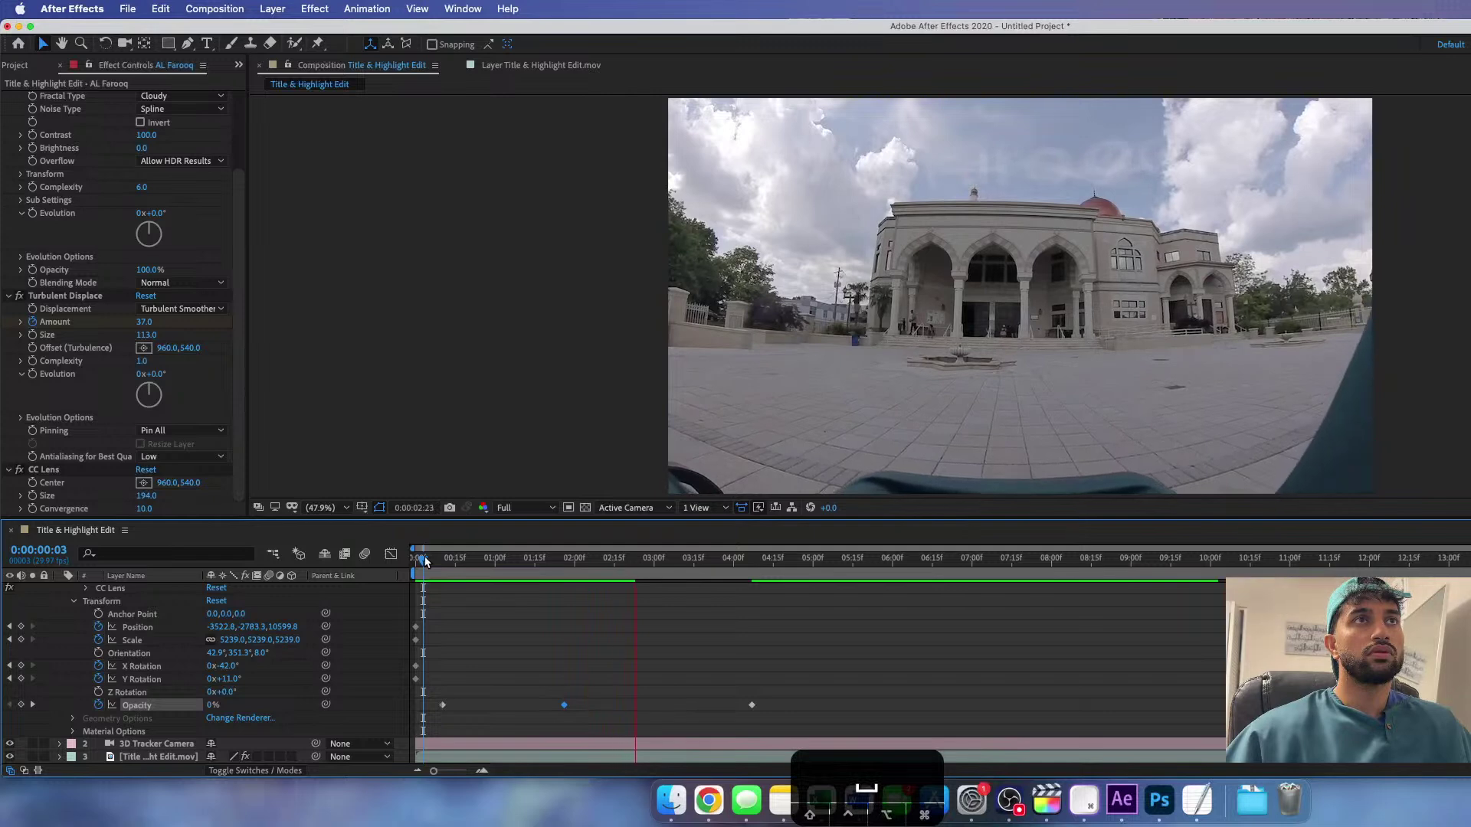
pyautogui.press('space')
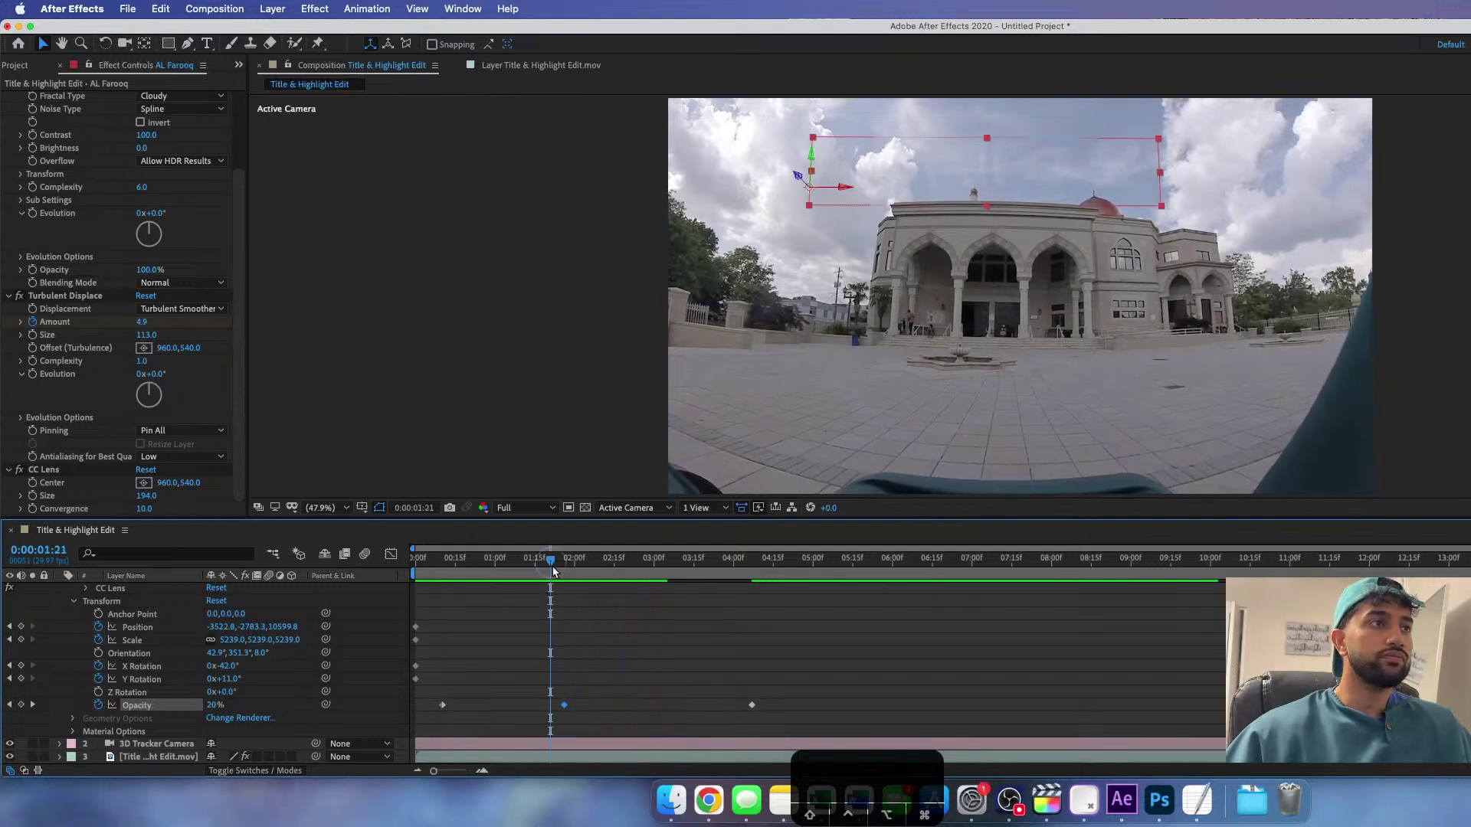
# - Set the Opacity keyframe at 0:00:01:26 to 31% and start a preview from the beginning
pyautogui.moveTo(553, 562); pyautogui.dragTo(559, 564)
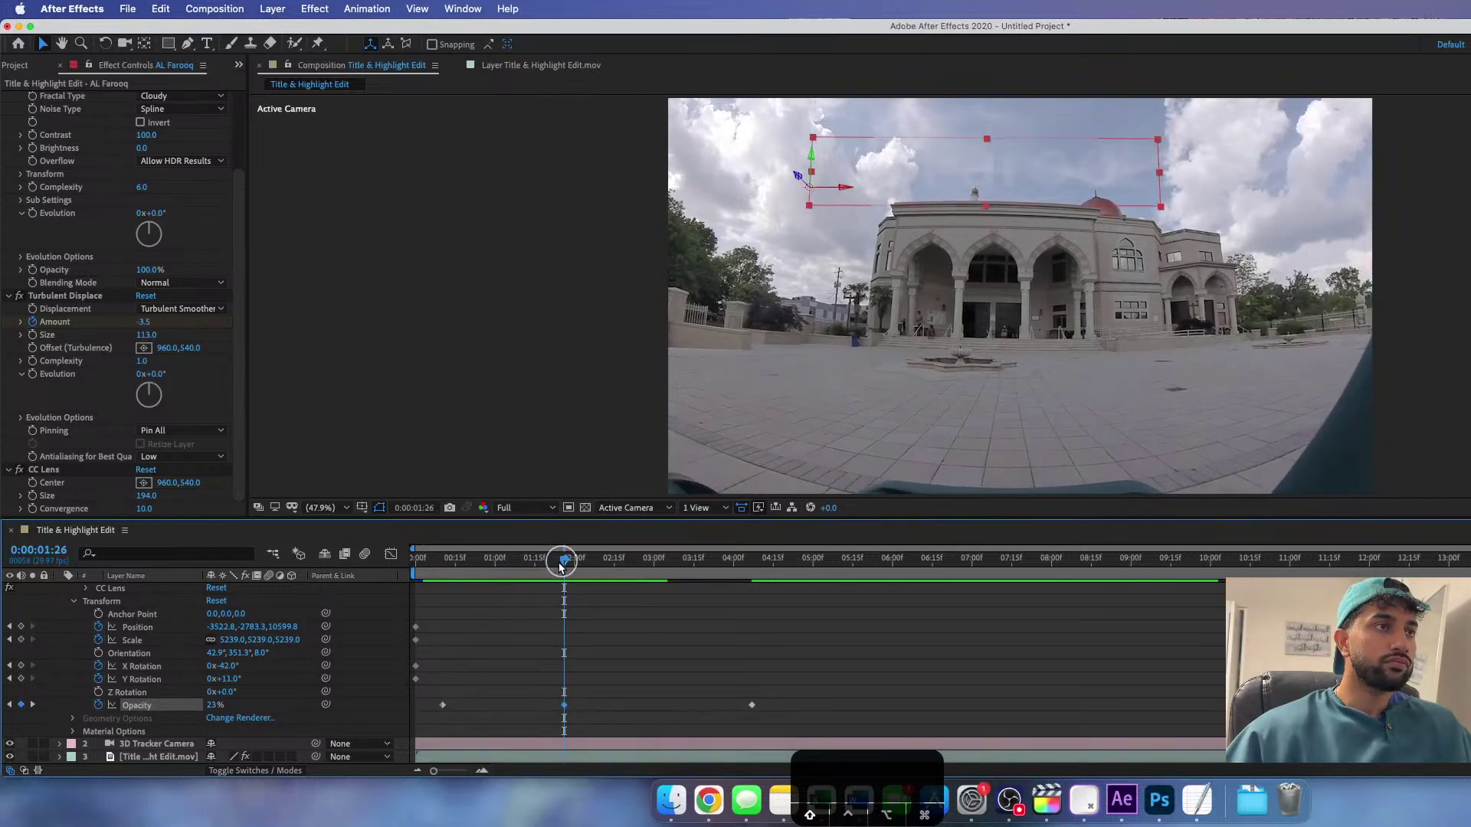
pyautogui.moveTo(214, 705); pyautogui.dragTo(225, 705)
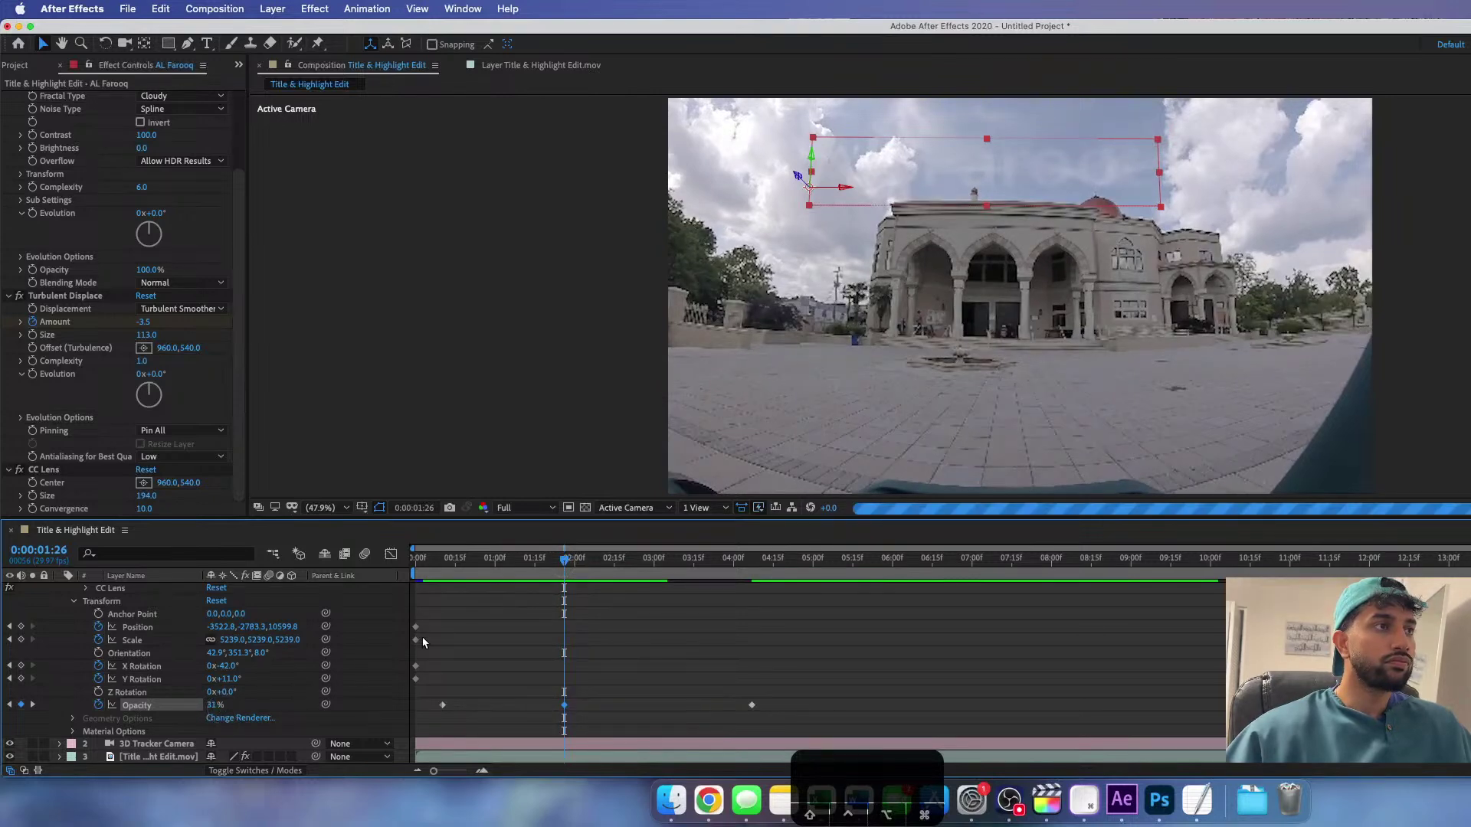
pyautogui.moveTo(429, 567); pyautogui.dragTo(378, 567)
pyautogui.press('space')
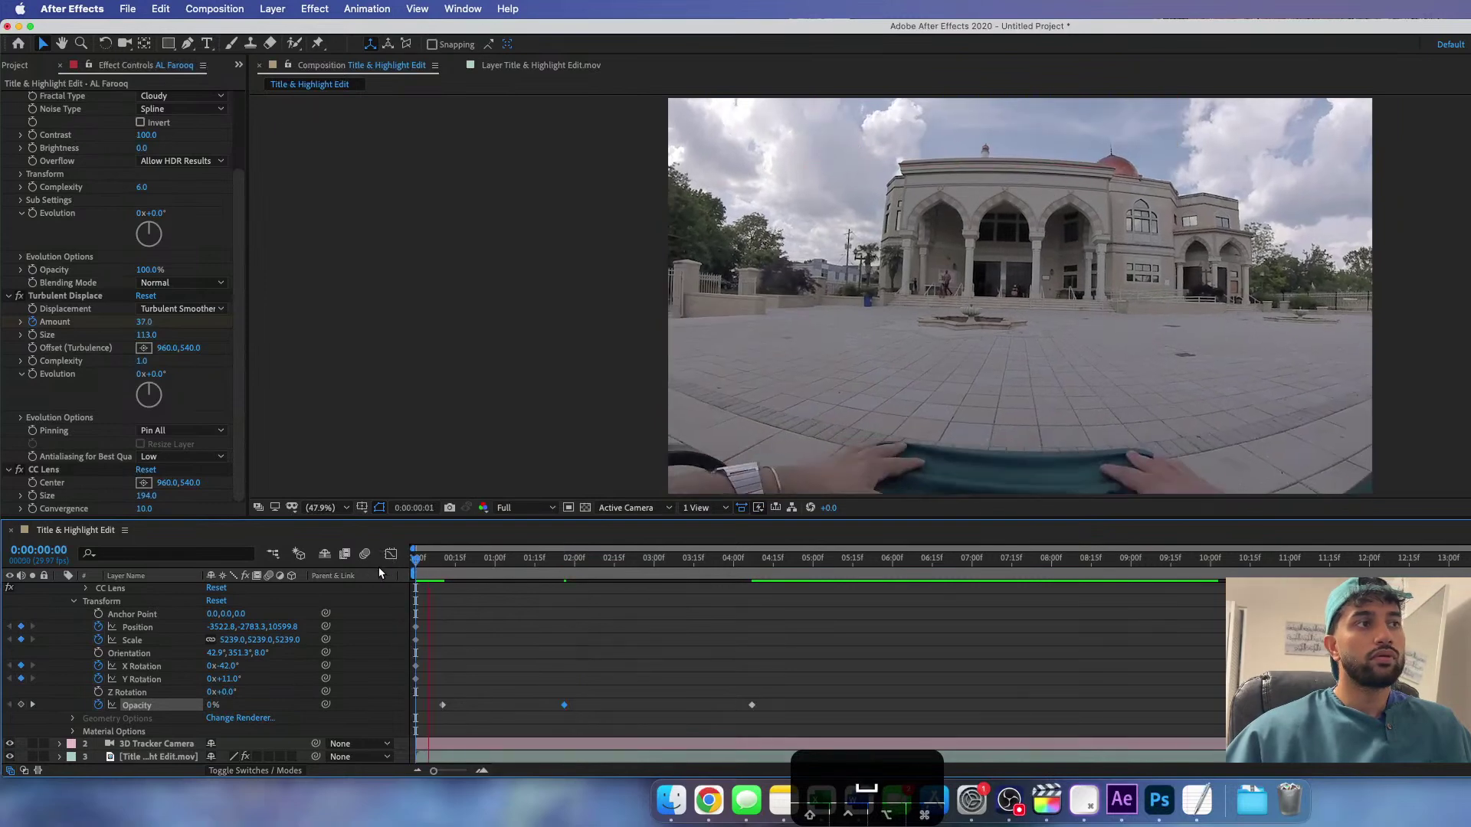
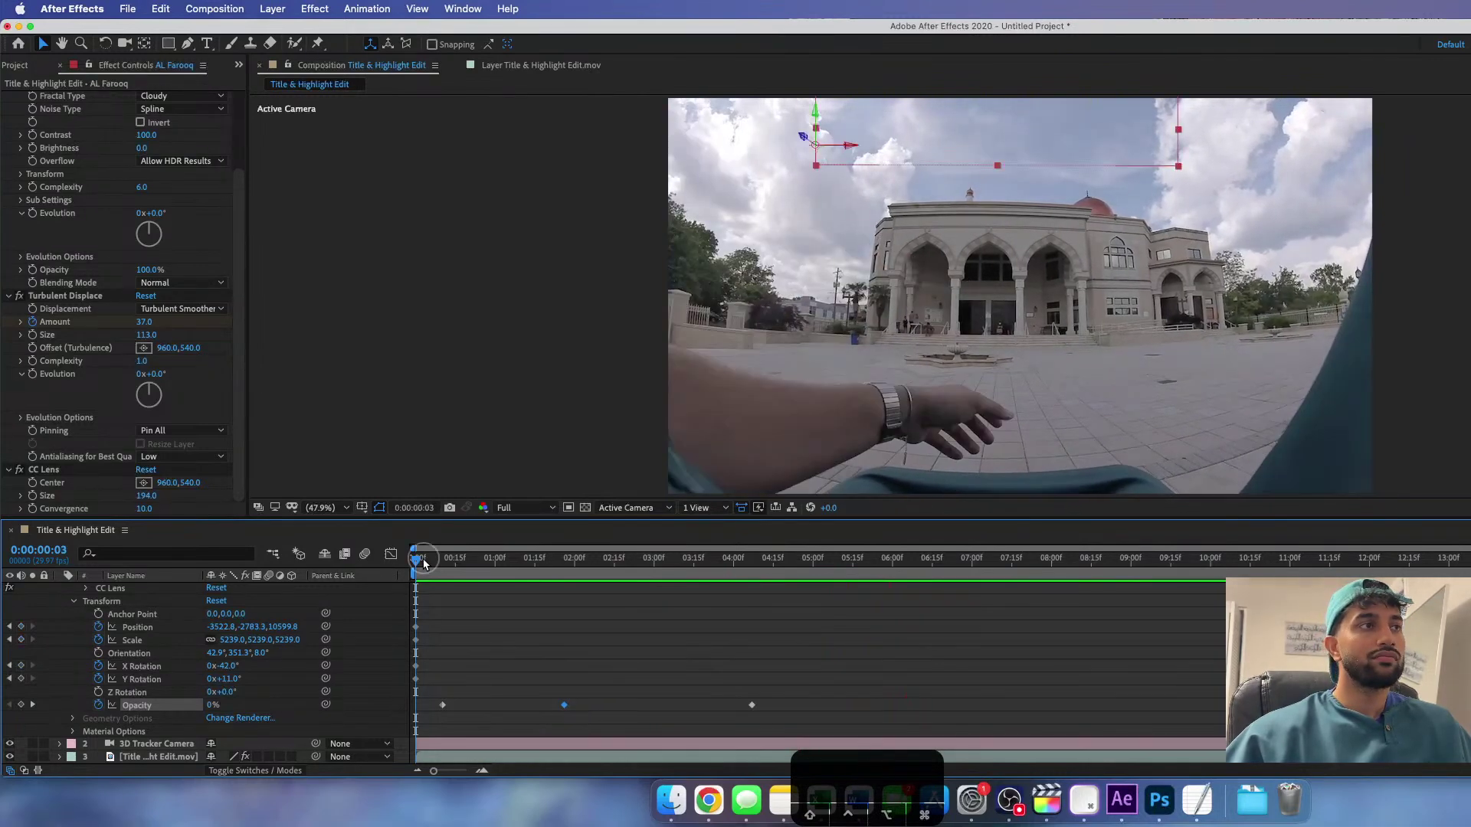
# - Replay the composition several times from the start to check the title's fade and distortion
pyautogui.press('space')
pyautogui.press('space')
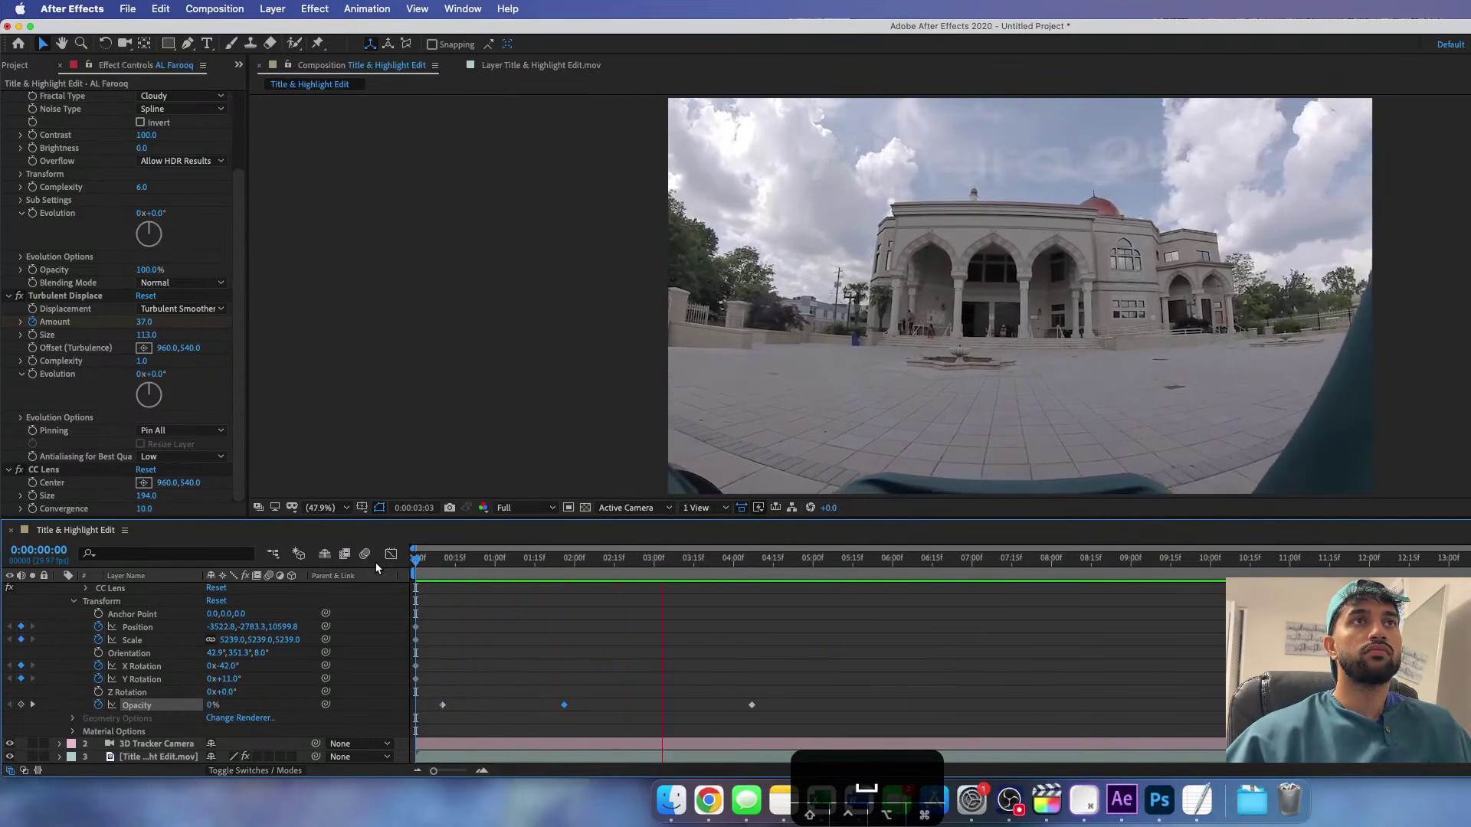
pyautogui.click(411, 563)
pyautogui.press('space')
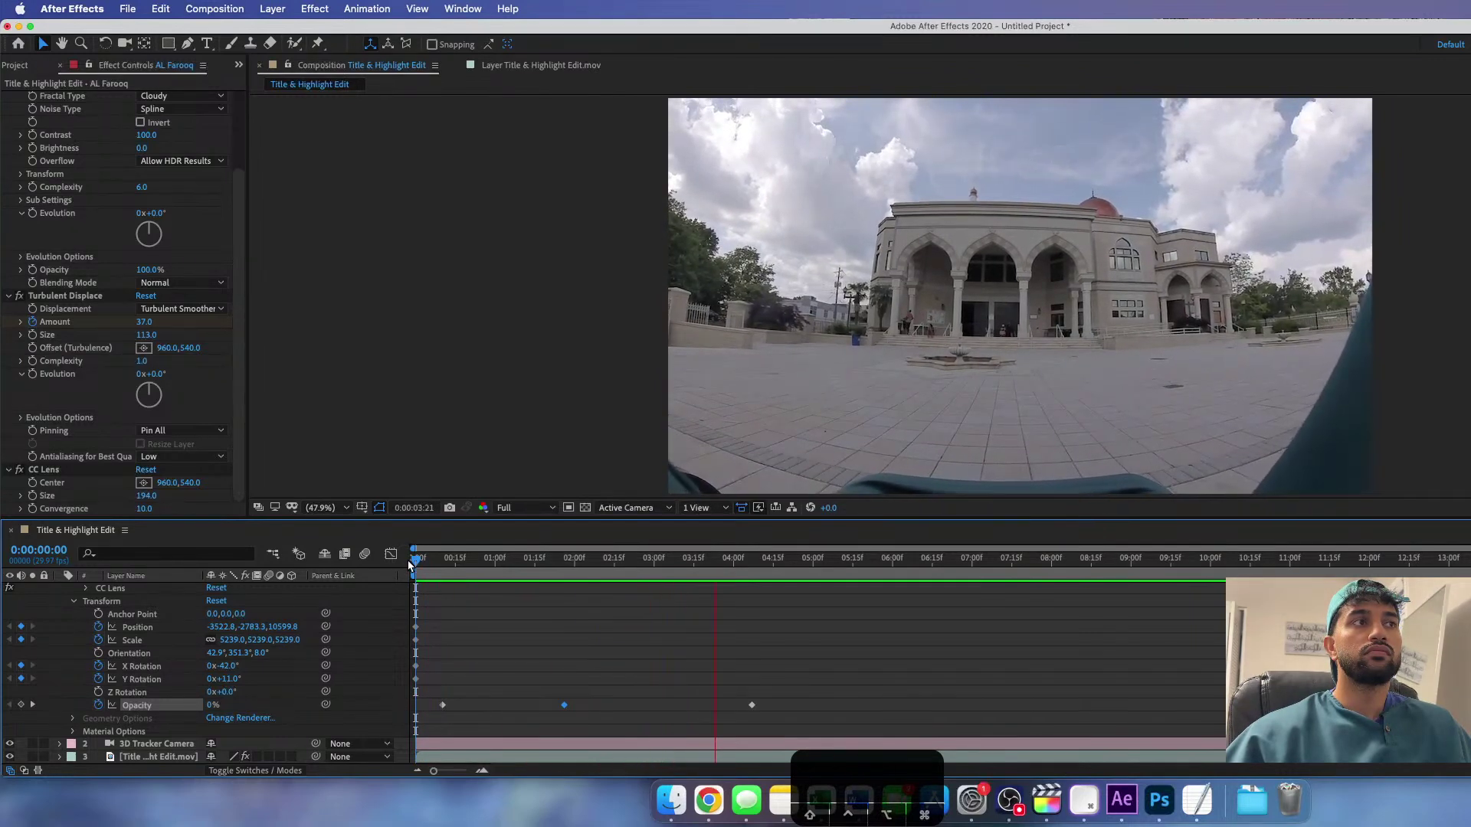
pyautogui.press('space')
pyautogui.press('space')
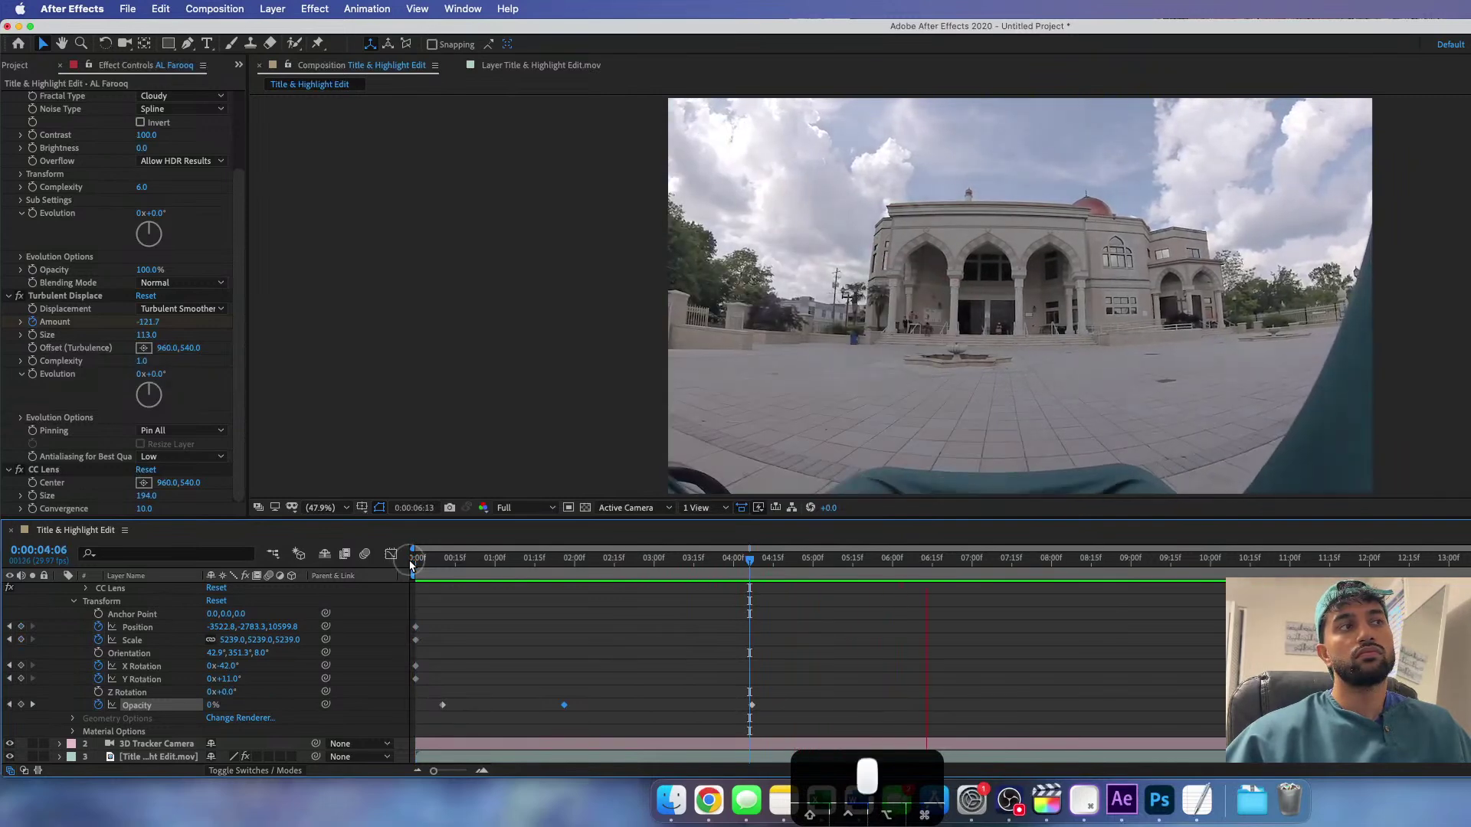
pyautogui.click(412, 563)
pyautogui.press('space')
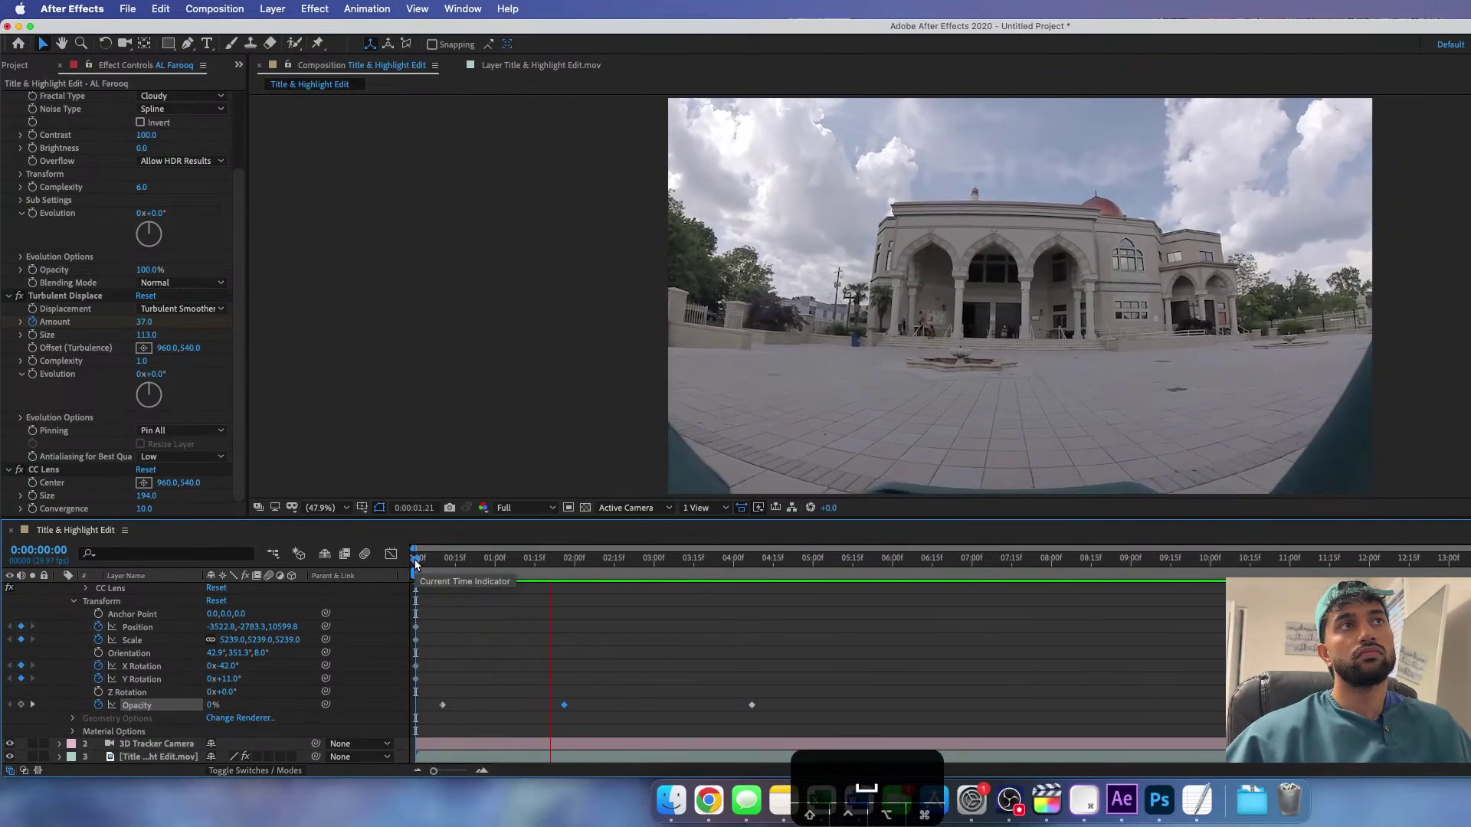
pyautogui.click(415, 562)
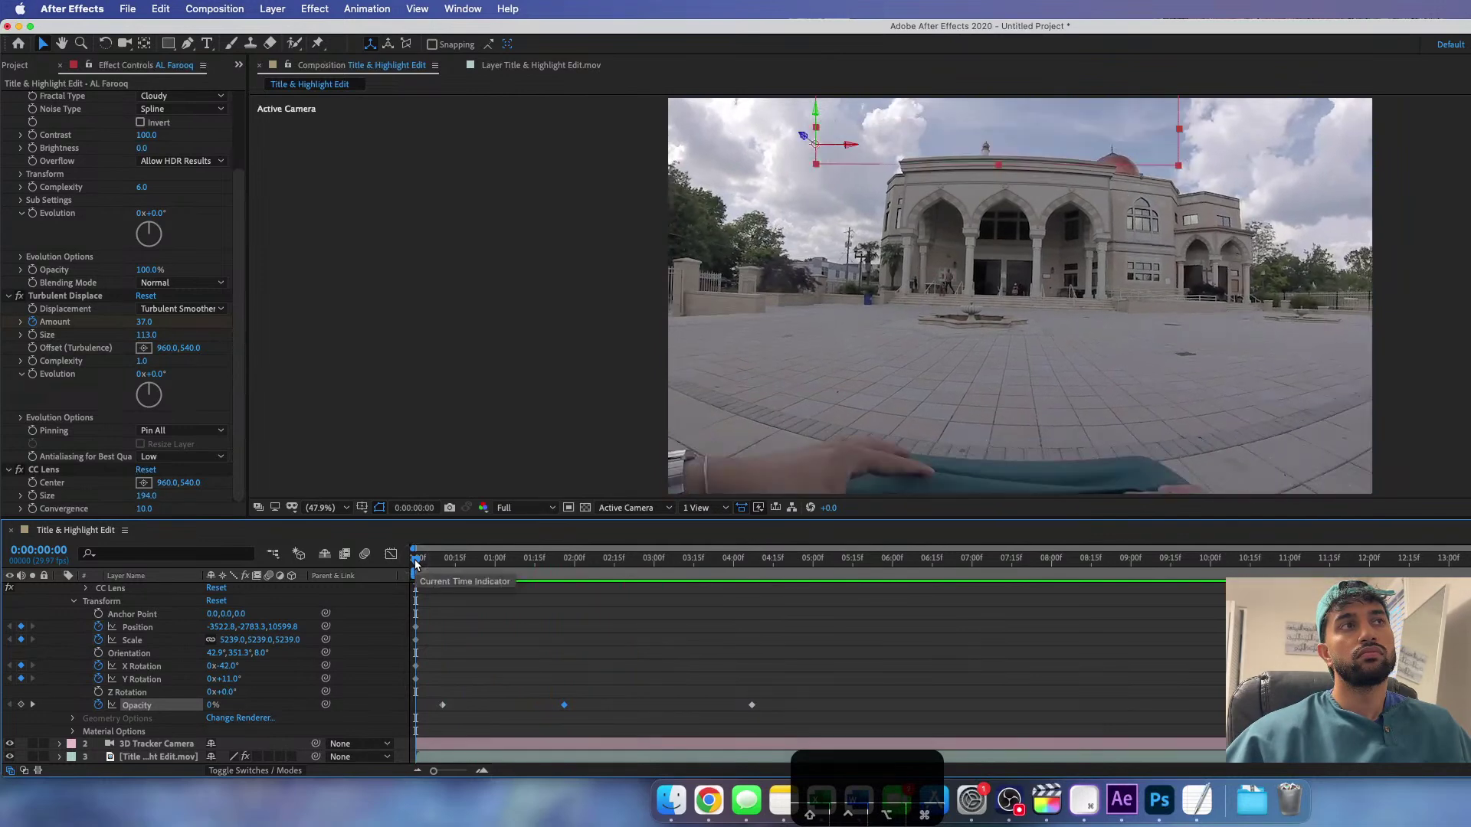
pyautogui.press('space')
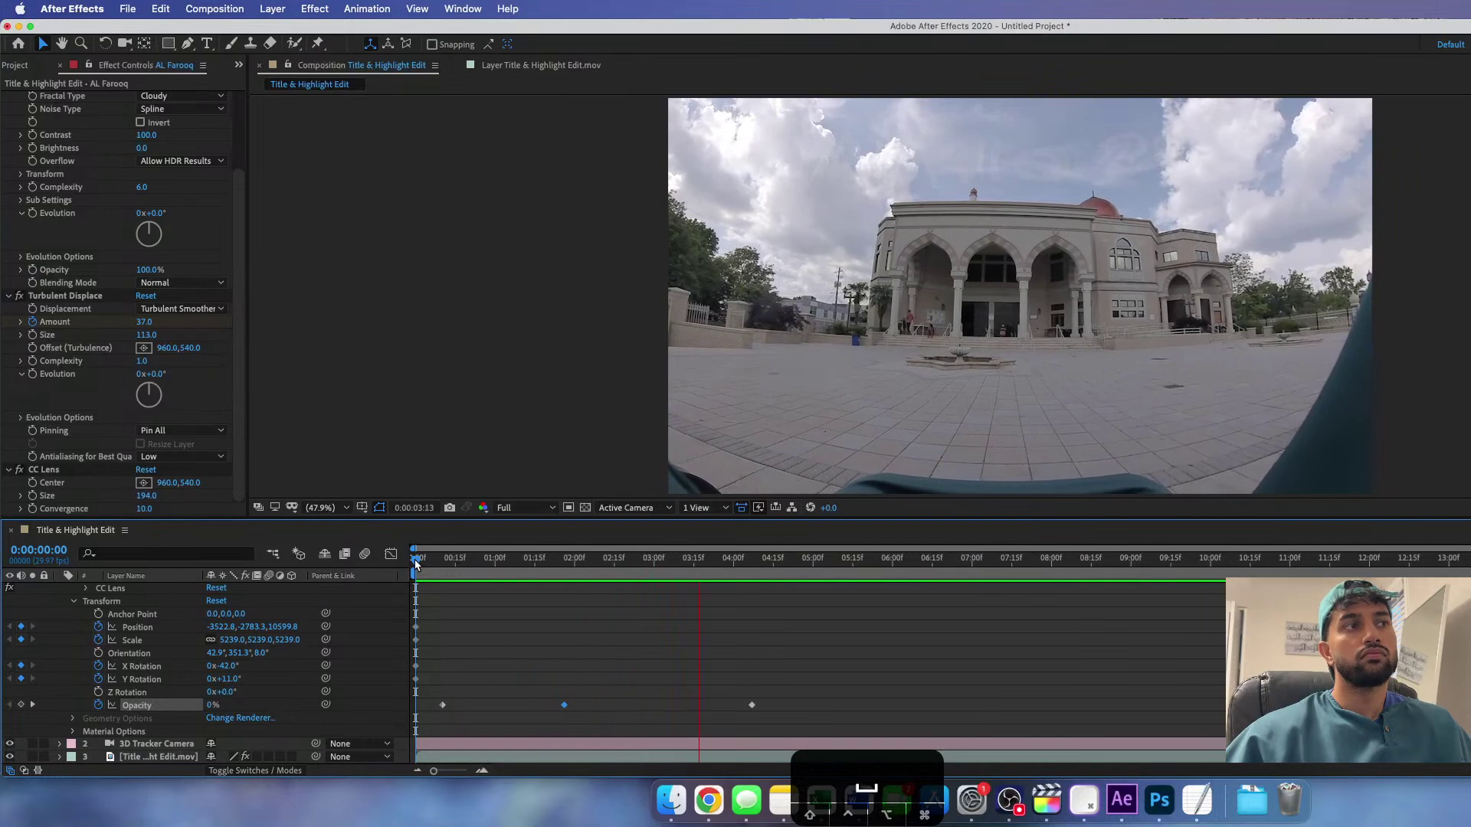
pyautogui.press('space')
# - Move the title's first Turbulent Displace Amount keyframe to about 0:00:02:01 and preview the animation from the start
pyautogui.scroll(5, 520, 640)
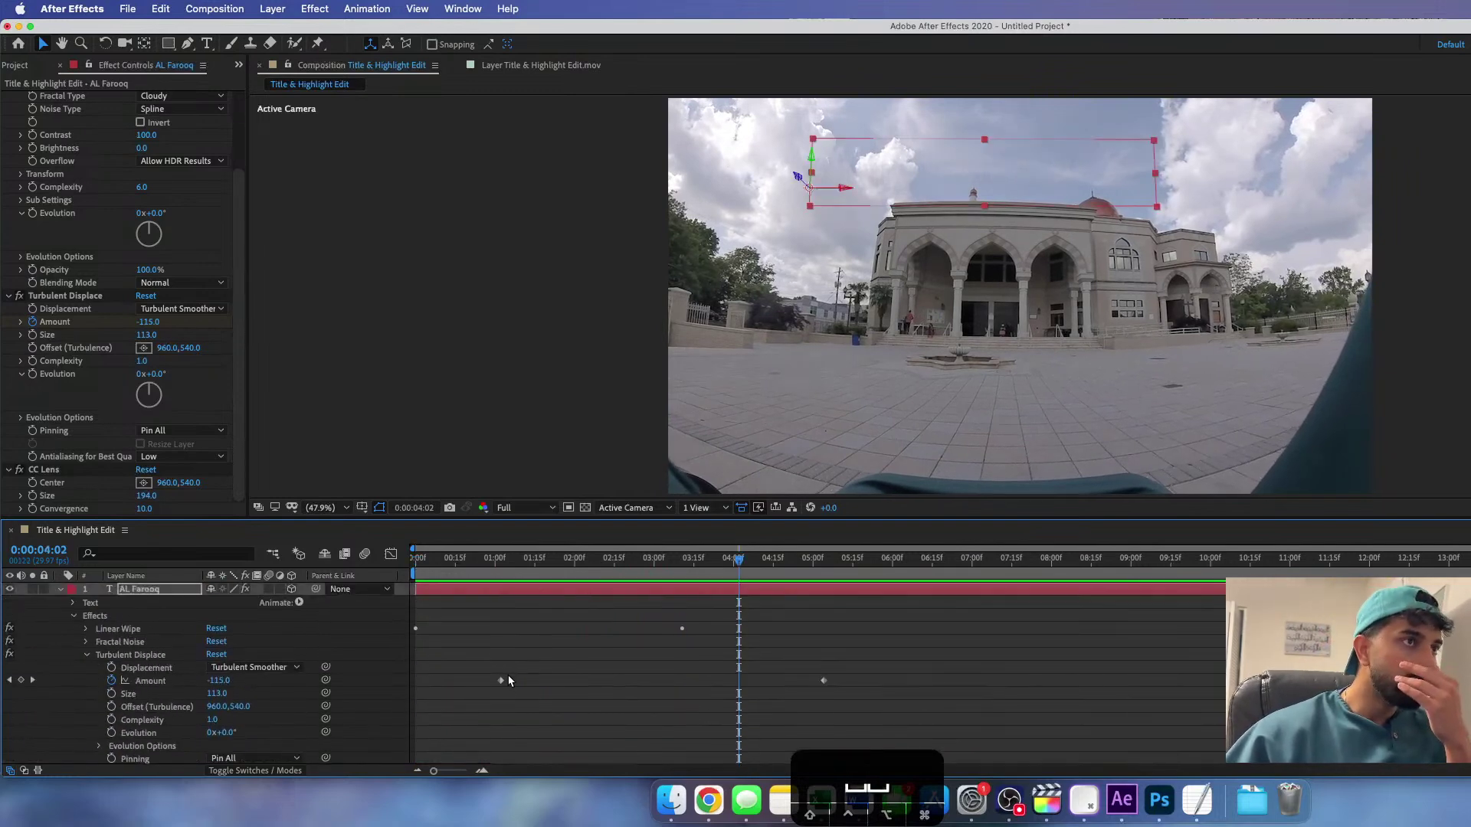
pyautogui.moveTo(502, 680); pyautogui.dragTo(578, 680)
pyautogui.click(429, 562)
pyautogui.press('space')
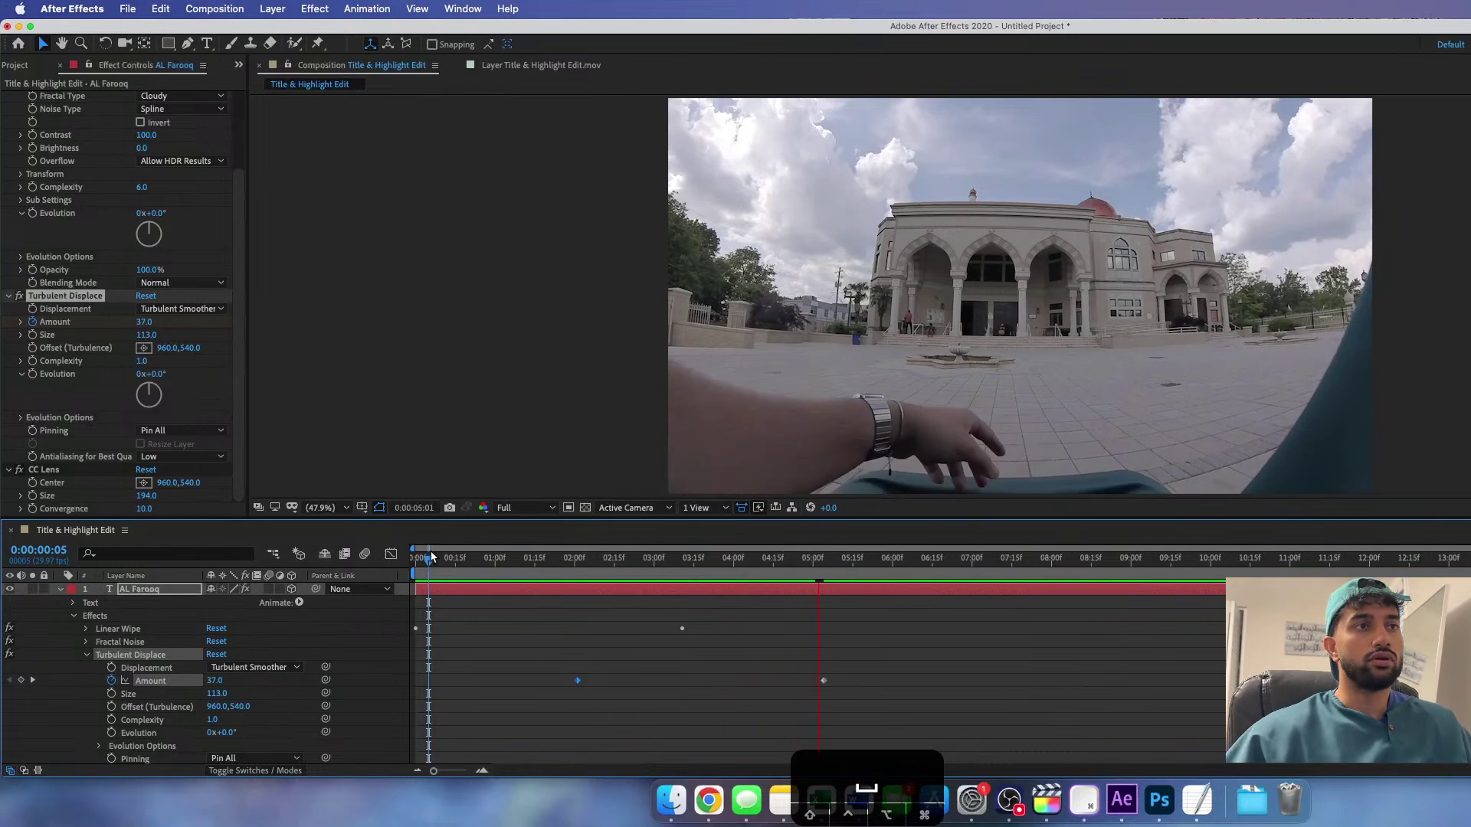
pyautogui.moveTo(427, 556); pyautogui.dragTo(412, 559)
pyautogui.press('space')
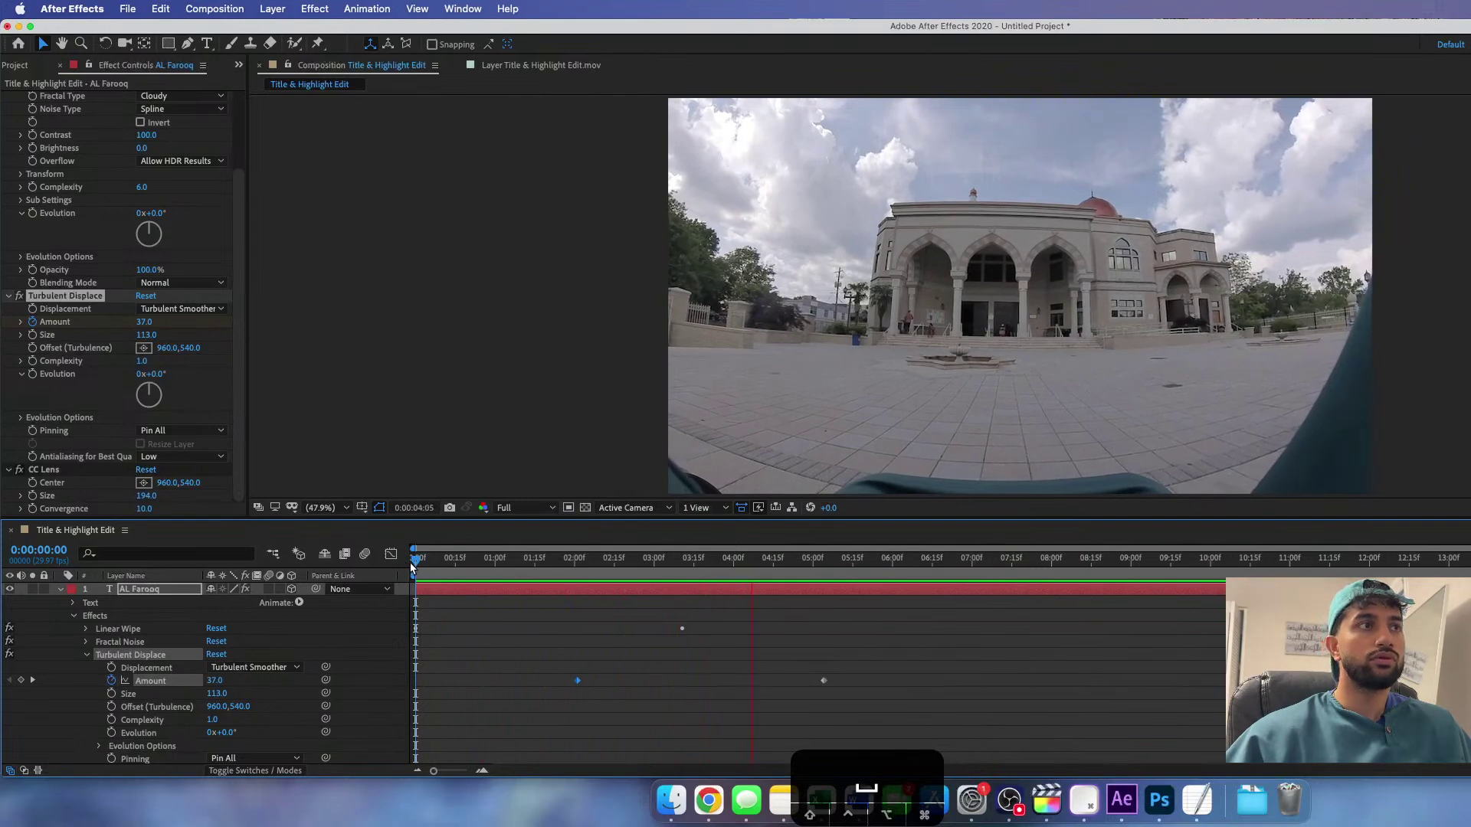
pyautogui.press('space')
pyautogui.press('space')
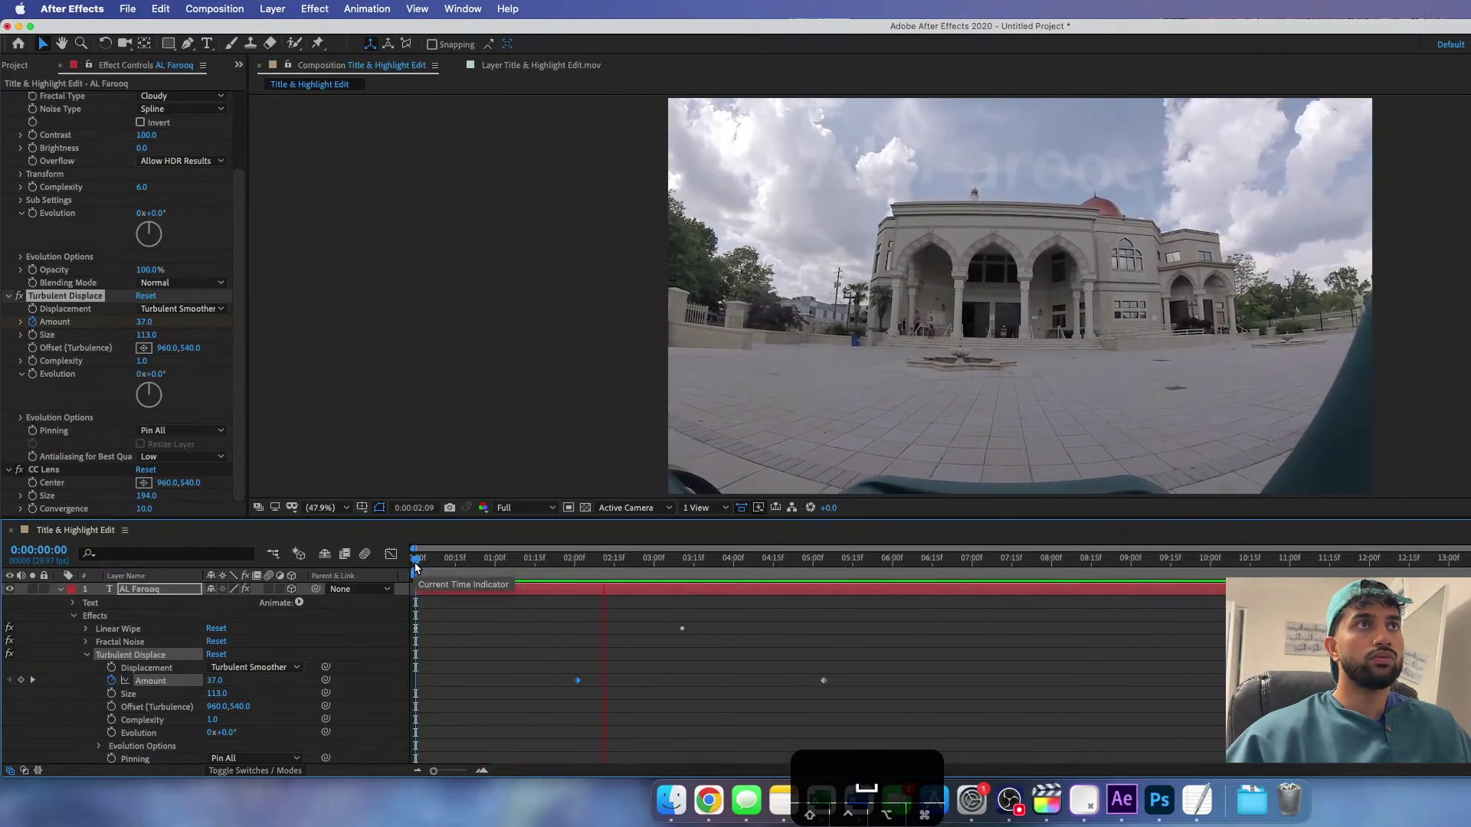
pyautogui.press('space')
# - Keyframe the Turbulent Displace Amount at -15 at the start of the timeline and preview the distortion
pyautogui.moveTo(611, 563); pyautogui.dragTo(410, 578)
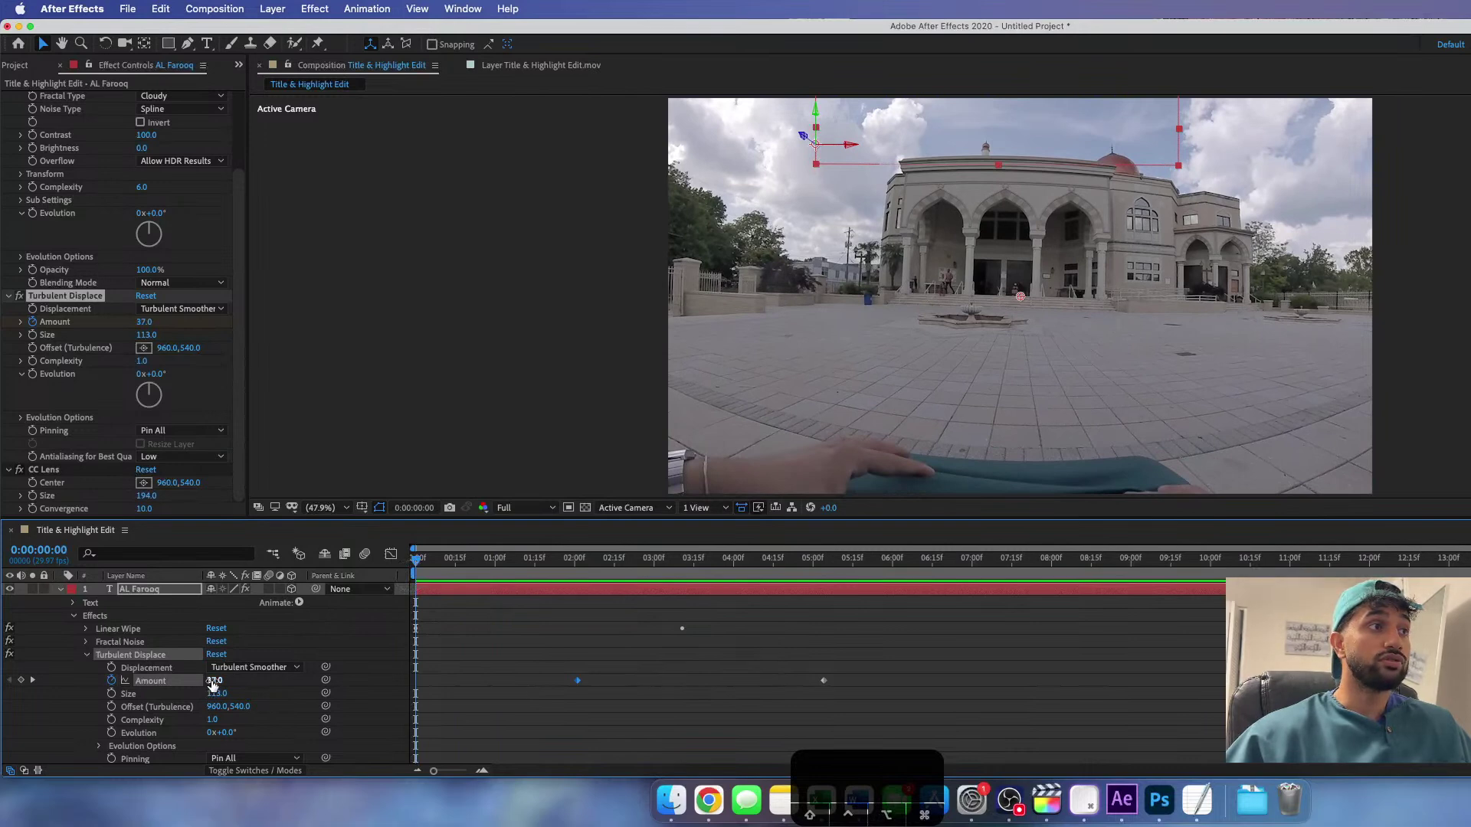
pyautogui.moveTo(212, 684); pyautogui.dragTo(198, 682)
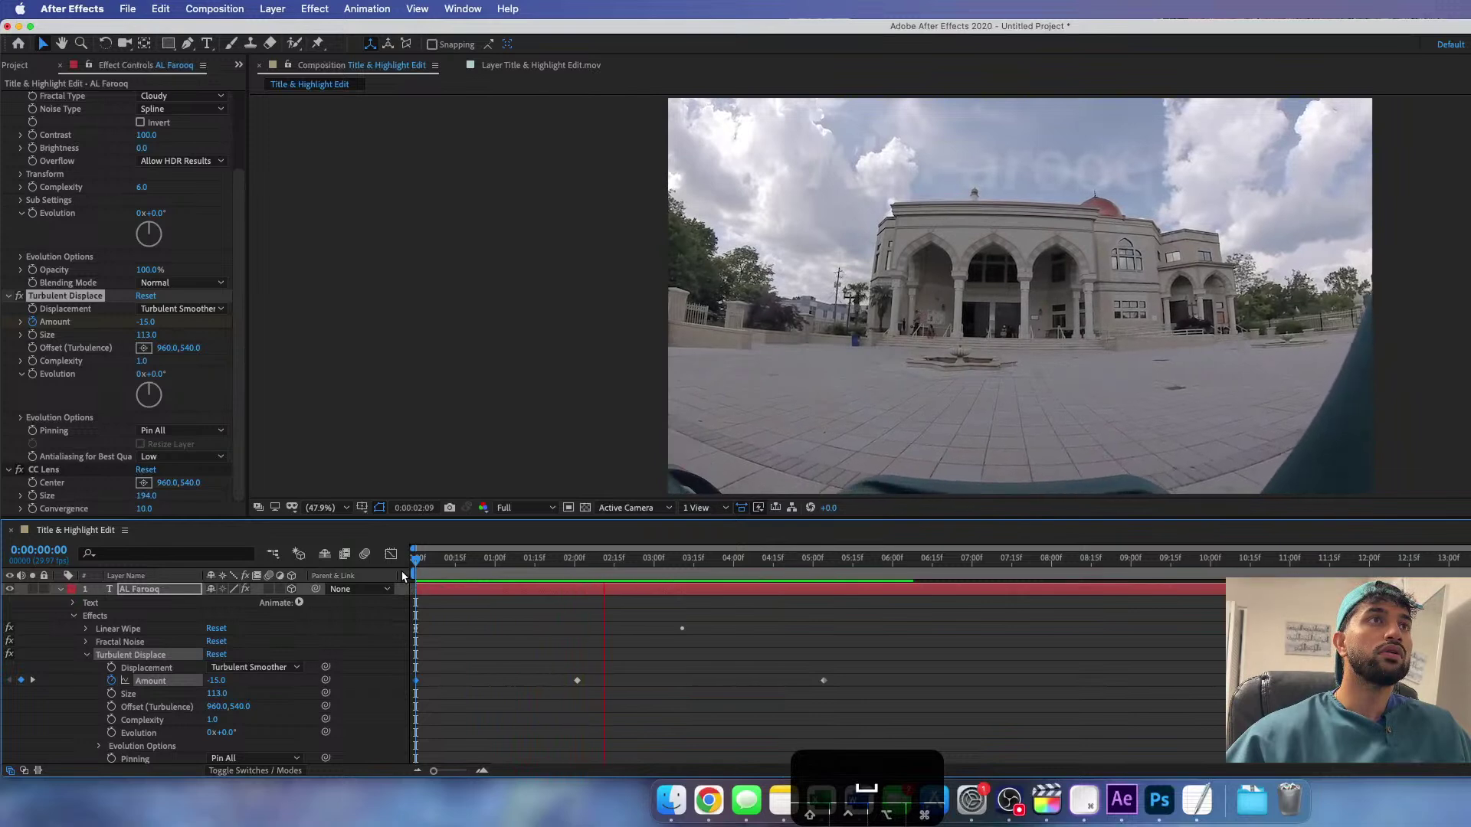
pyautogui.press('space')
pyautogui.moveTo(642, 564); pyautogui.dragTo(477, 580)
pyautogui.press('space')
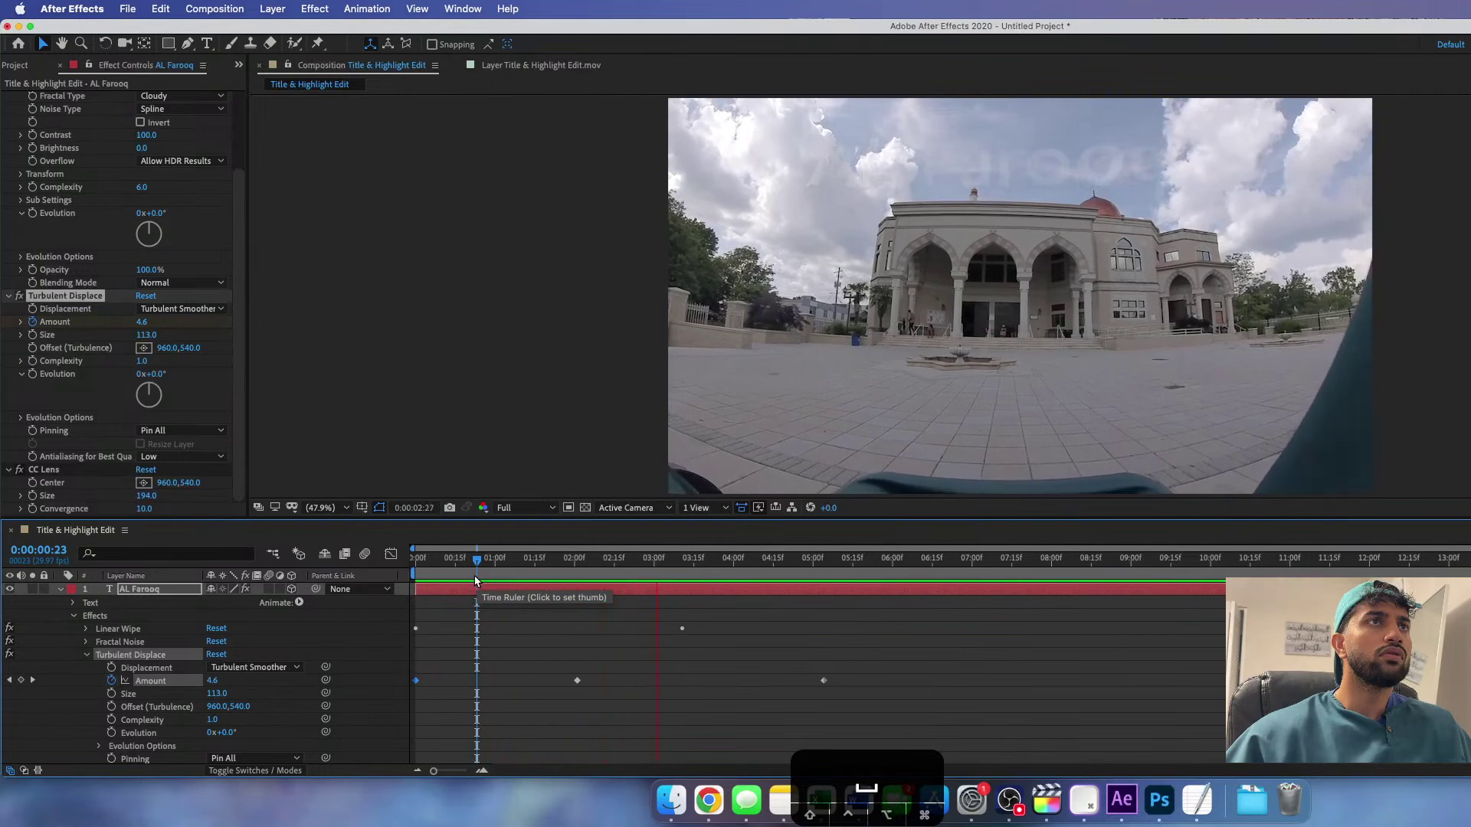
pyautogui.press('space')
pyautogui.click(479, 567)
pyautogui.press('space')
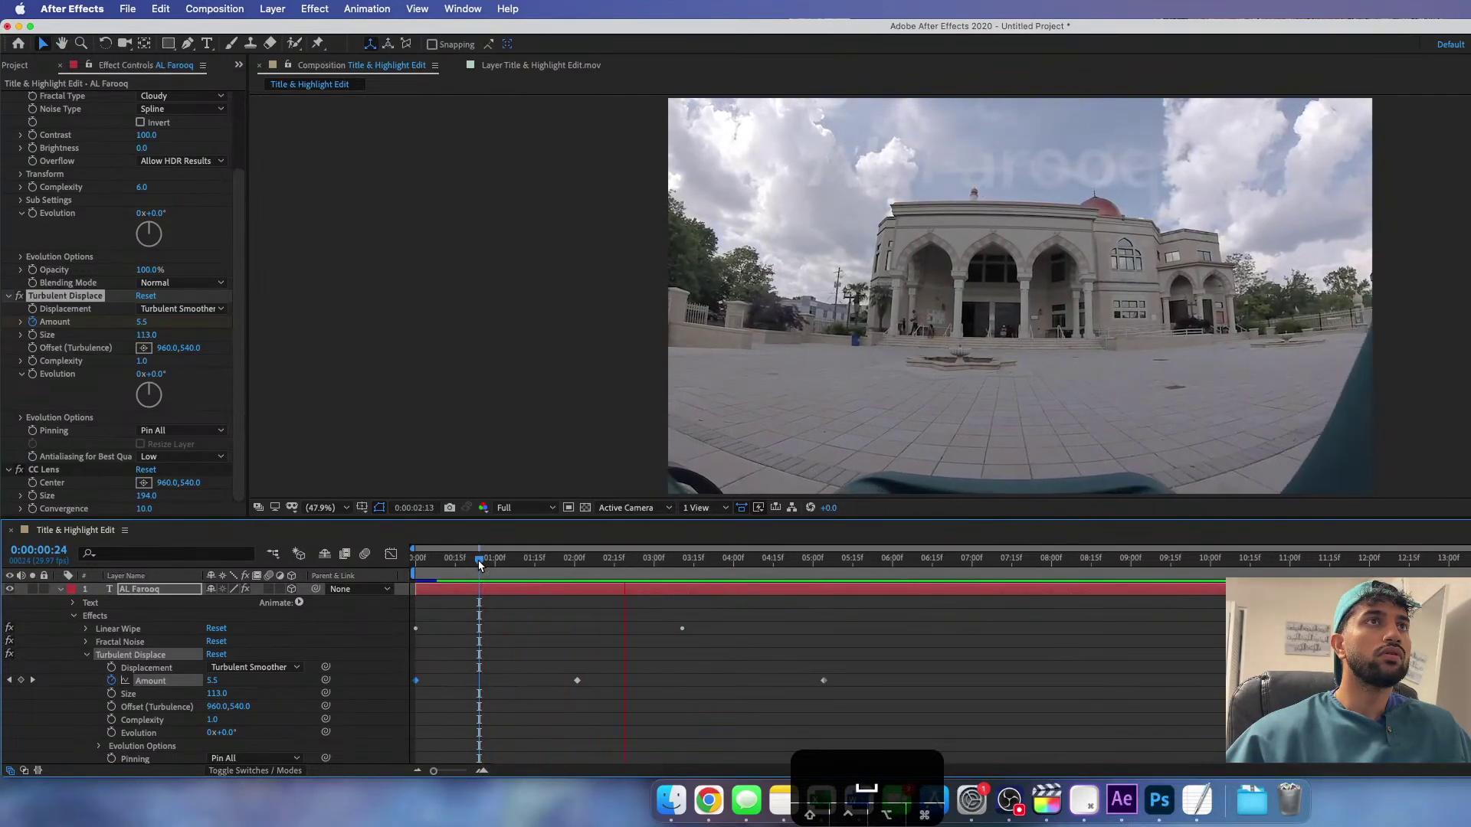
pyautogui.press('space')
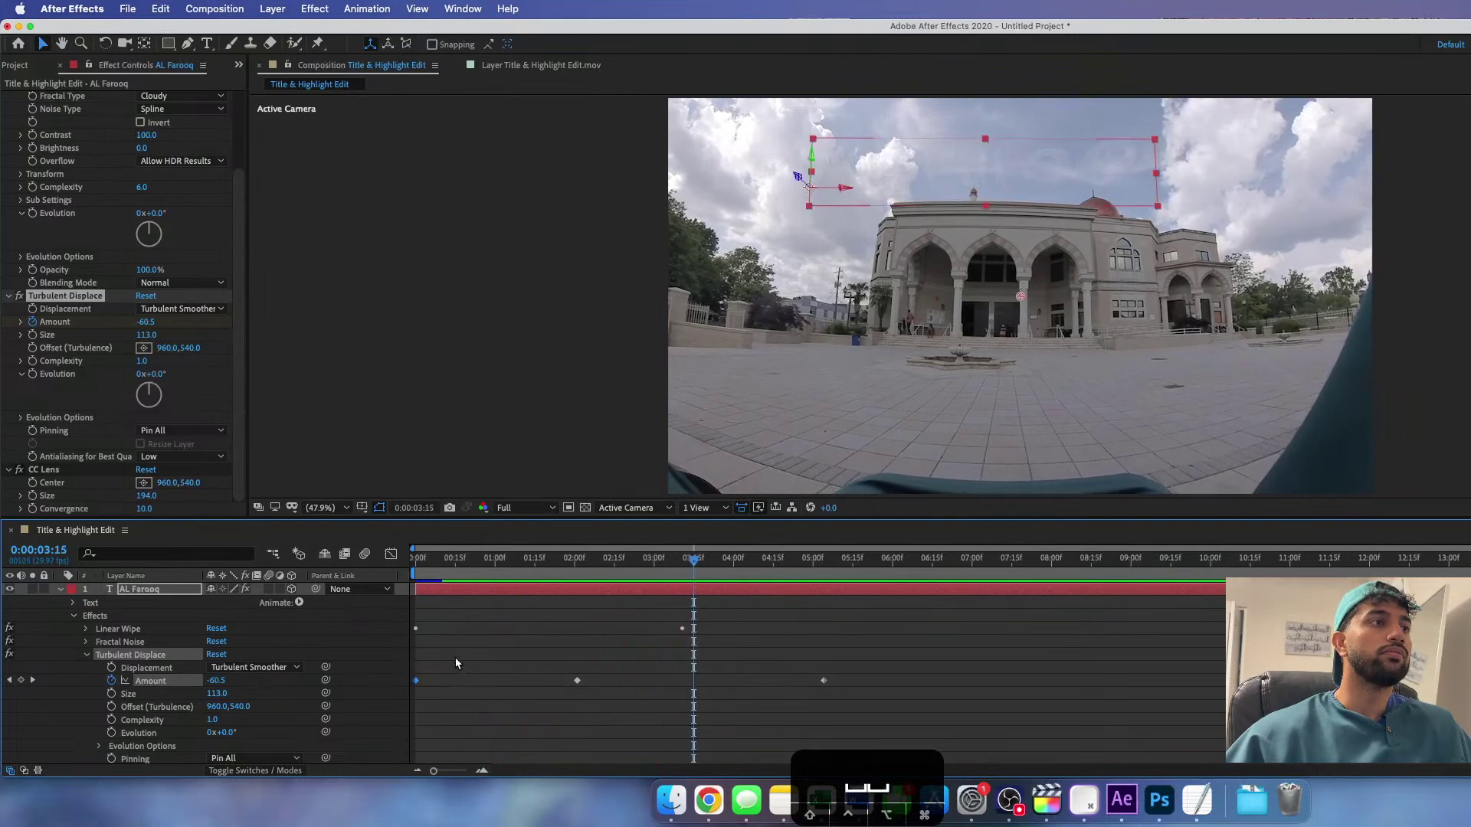
# - Set the Turbulent Displace Amount to 63 at 0:00:00:00 and preview the title animation
pyautogui.click(414, 560)
pyautogui.moveTo(226, 679); pyautogui.dragTo(252, 679)
pyautogui.press('space')
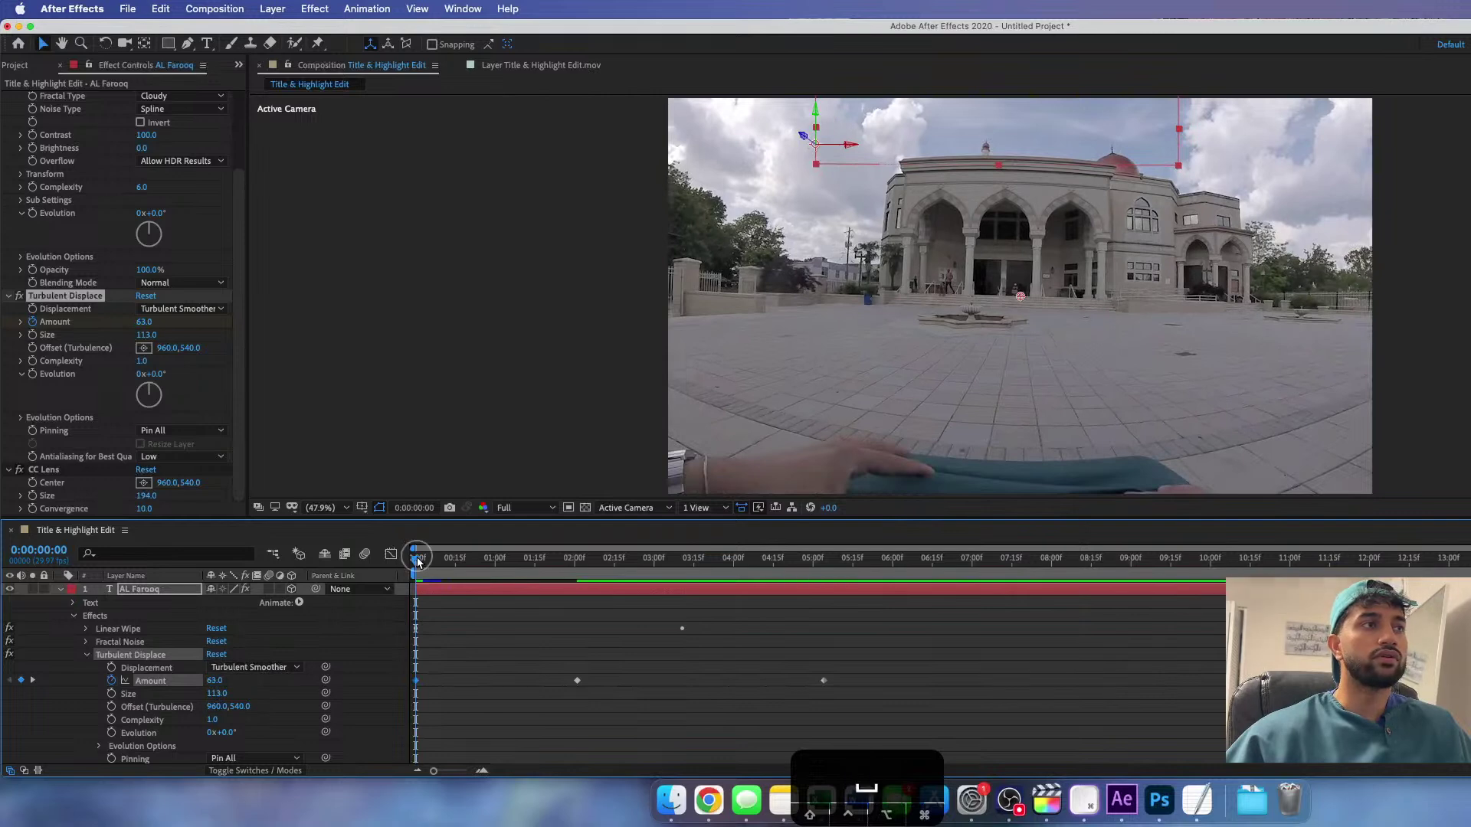
pyautogui.click(469, 561)
pyautogui.moveTo(471, 565); pyautogui.dragTo(541, 579)
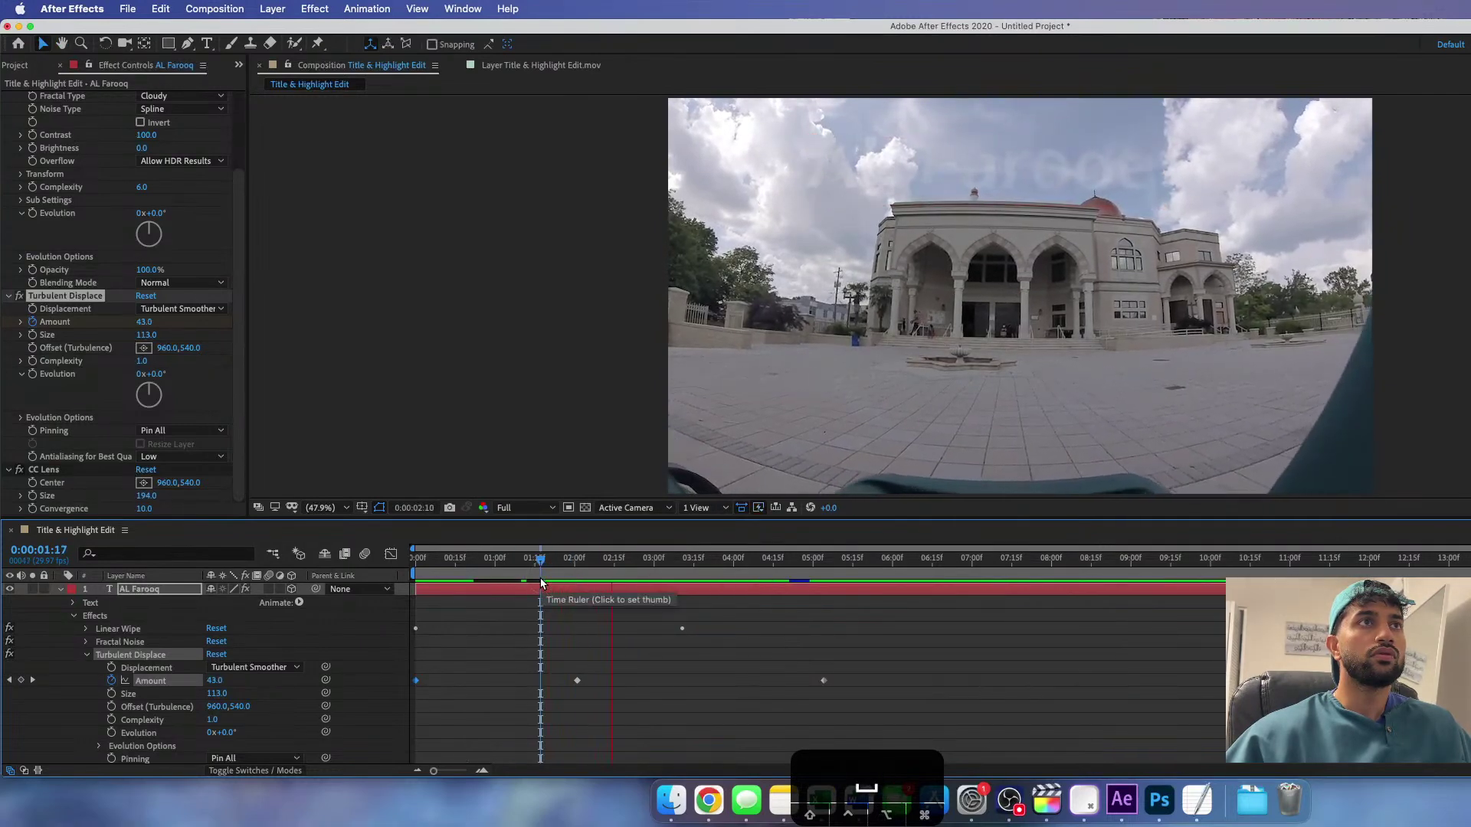
pyautogui.click(463, 567)
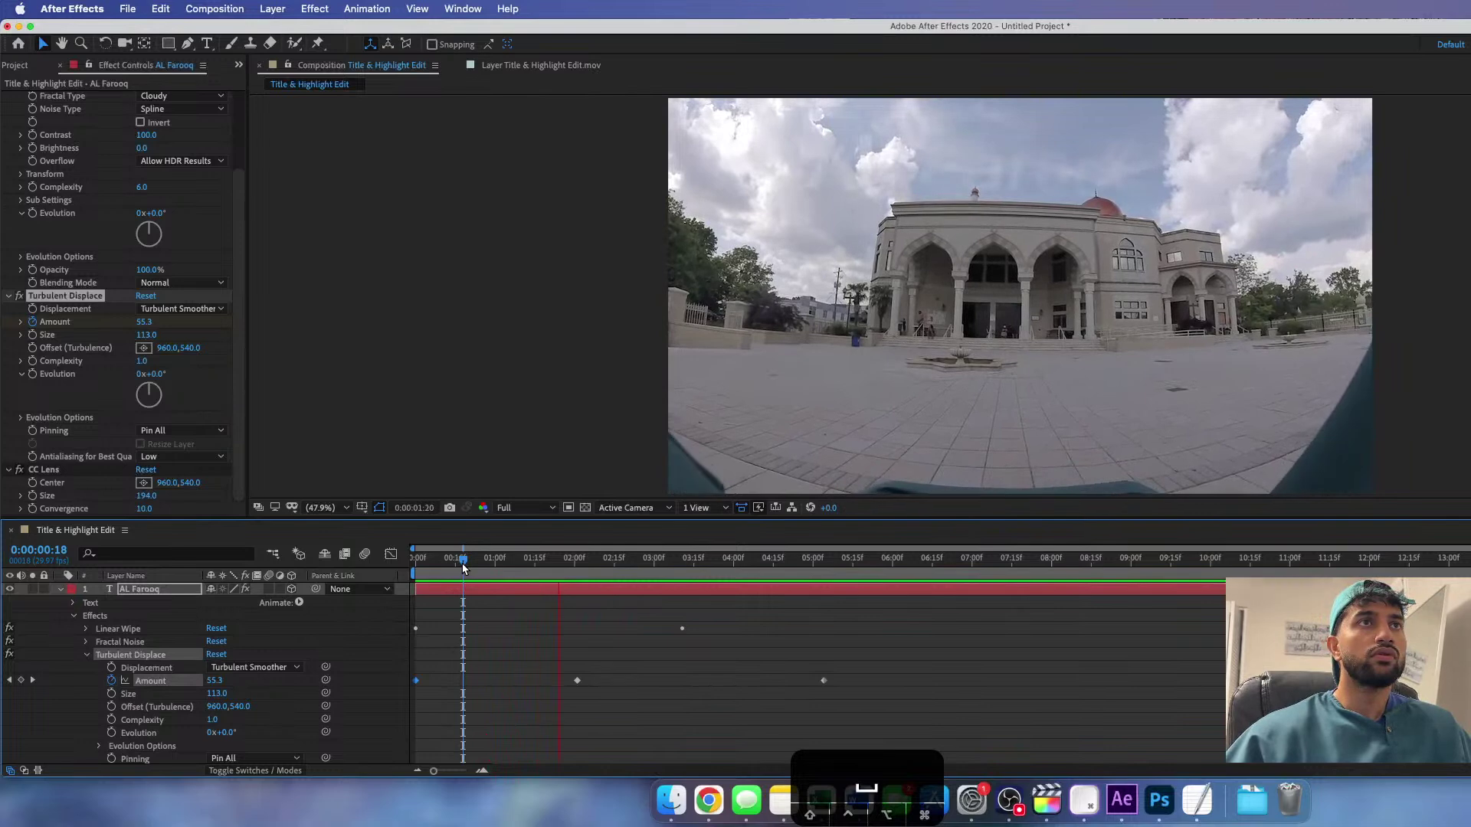
pyautogui.press('space')
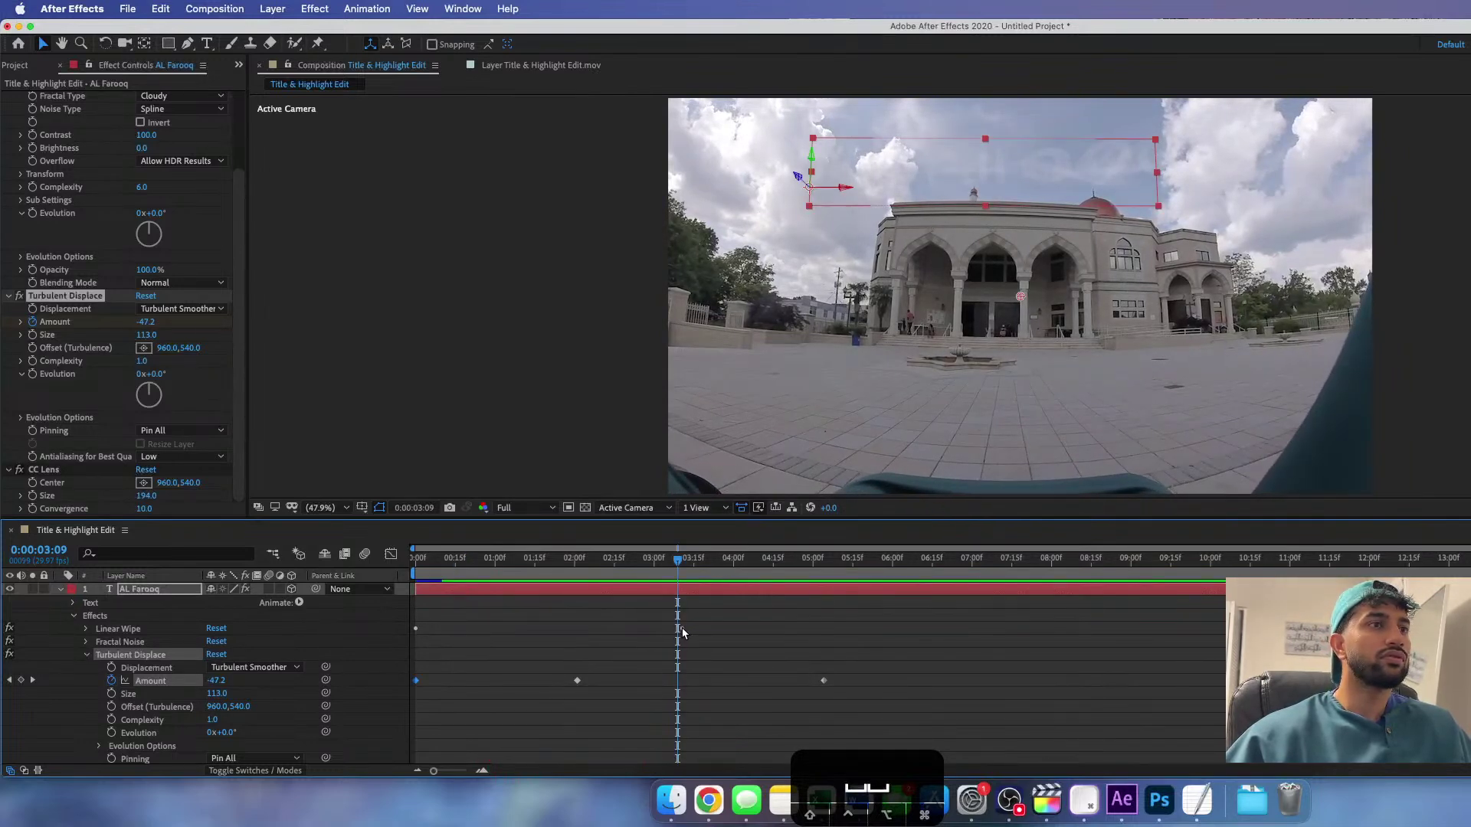
# - Try to move the title's second Linear Wipe keyframe slightly later, and replay the composition from the start
pyautogui.moveTo(682, 629); pyautogui.dragTo(711, 631)
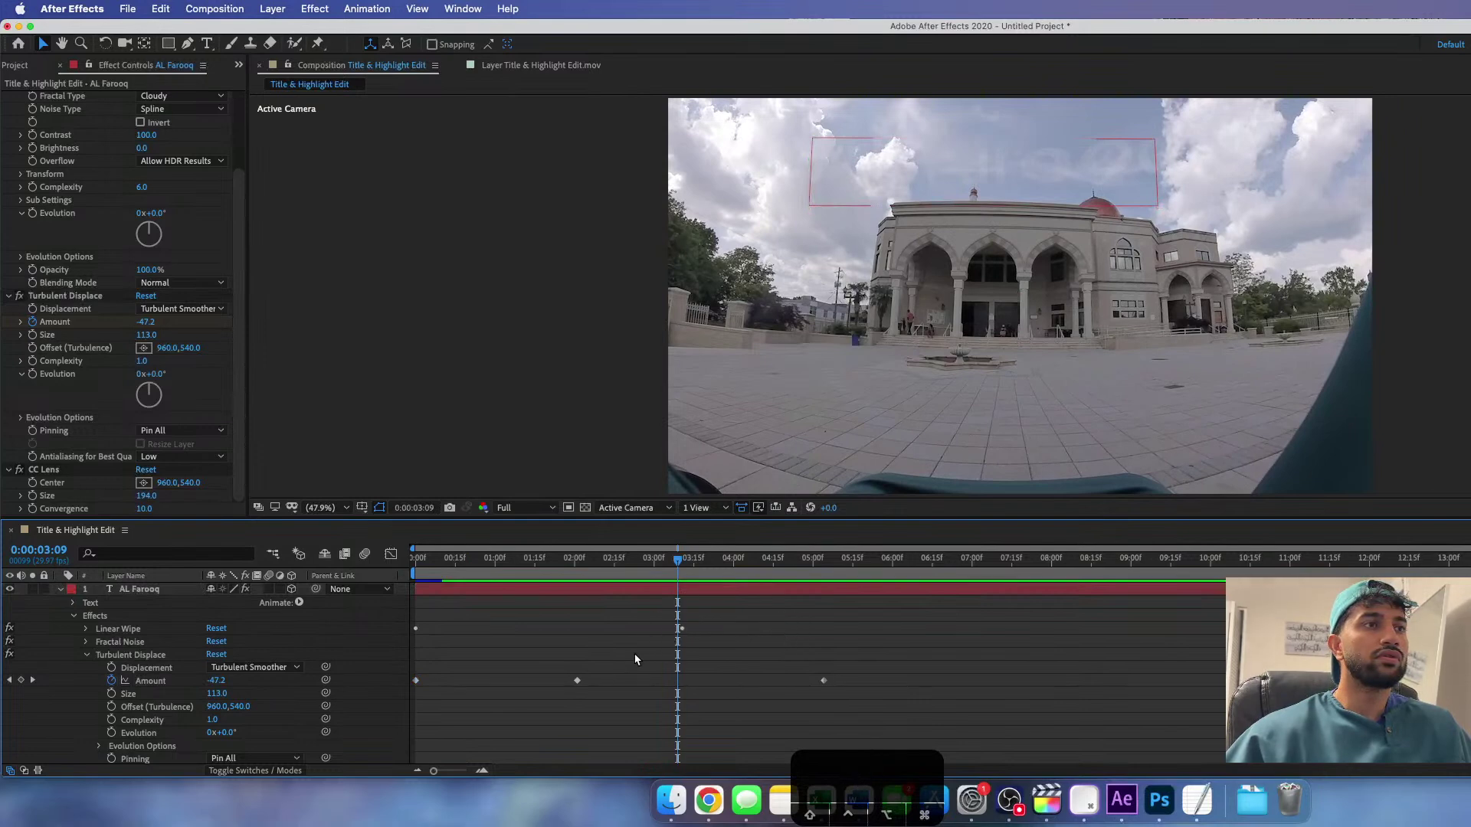
pyautogui.moveTo(674, 560); pyautogui.dragTo(413, 601)
pyautogui.press('space')
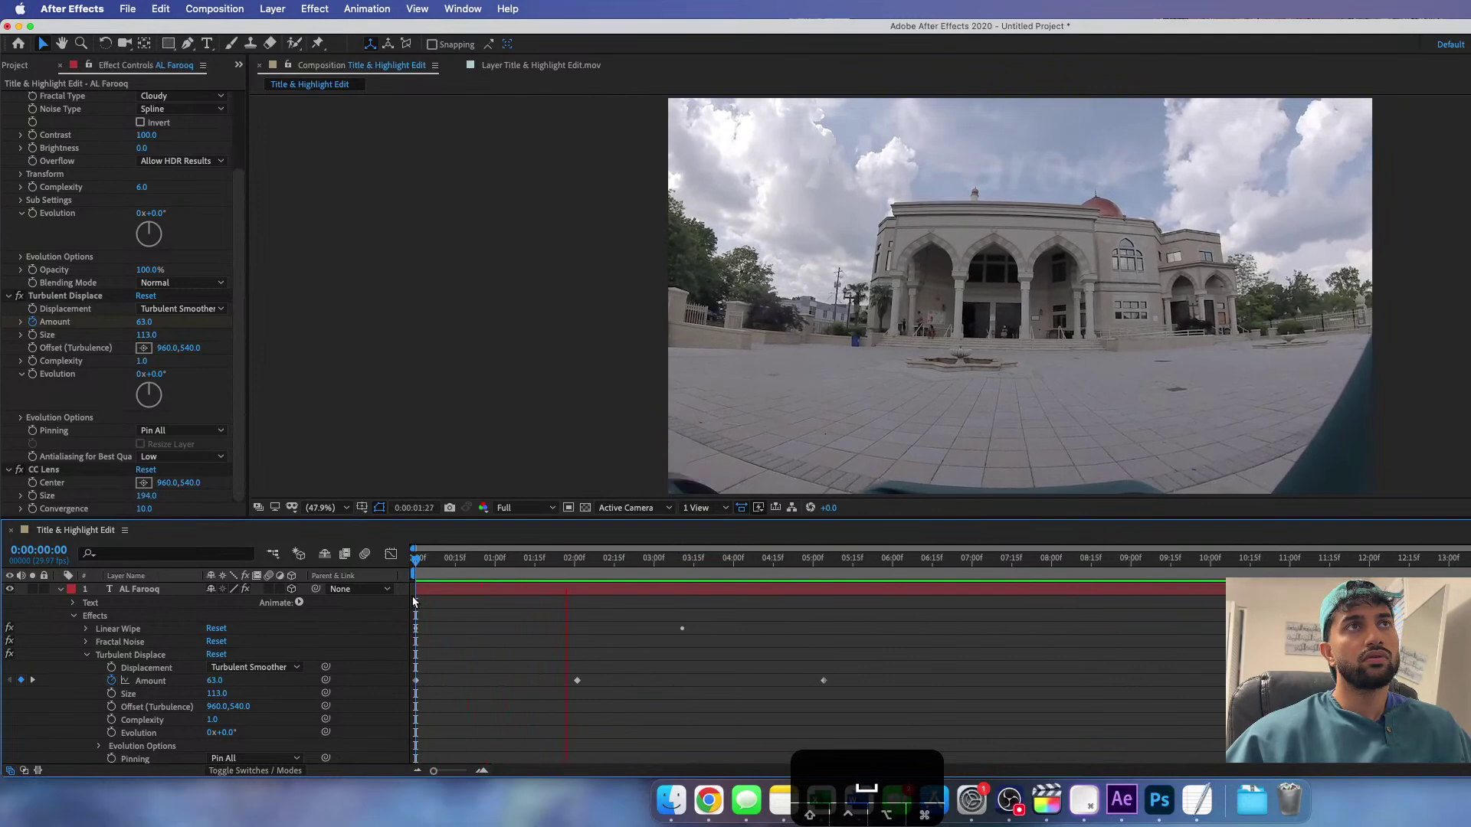
pyautogui.press('space')
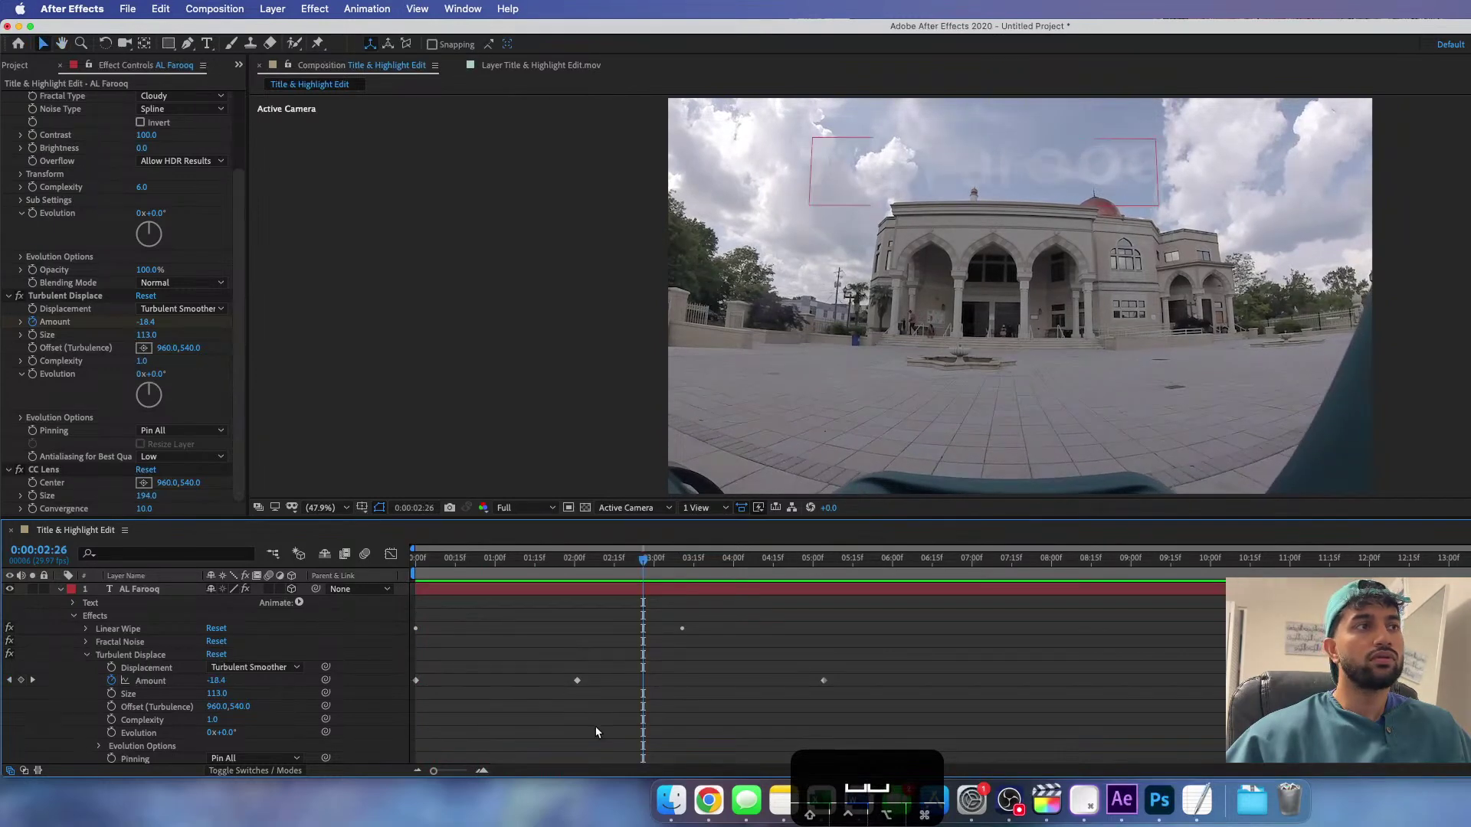
# - Move the last Turbulent Displace Amount keyframe later to about 0:00:05:15 and preview the animation
pyautogui.moveTo(825, 681); pyautogui.dragTo(852, 680)
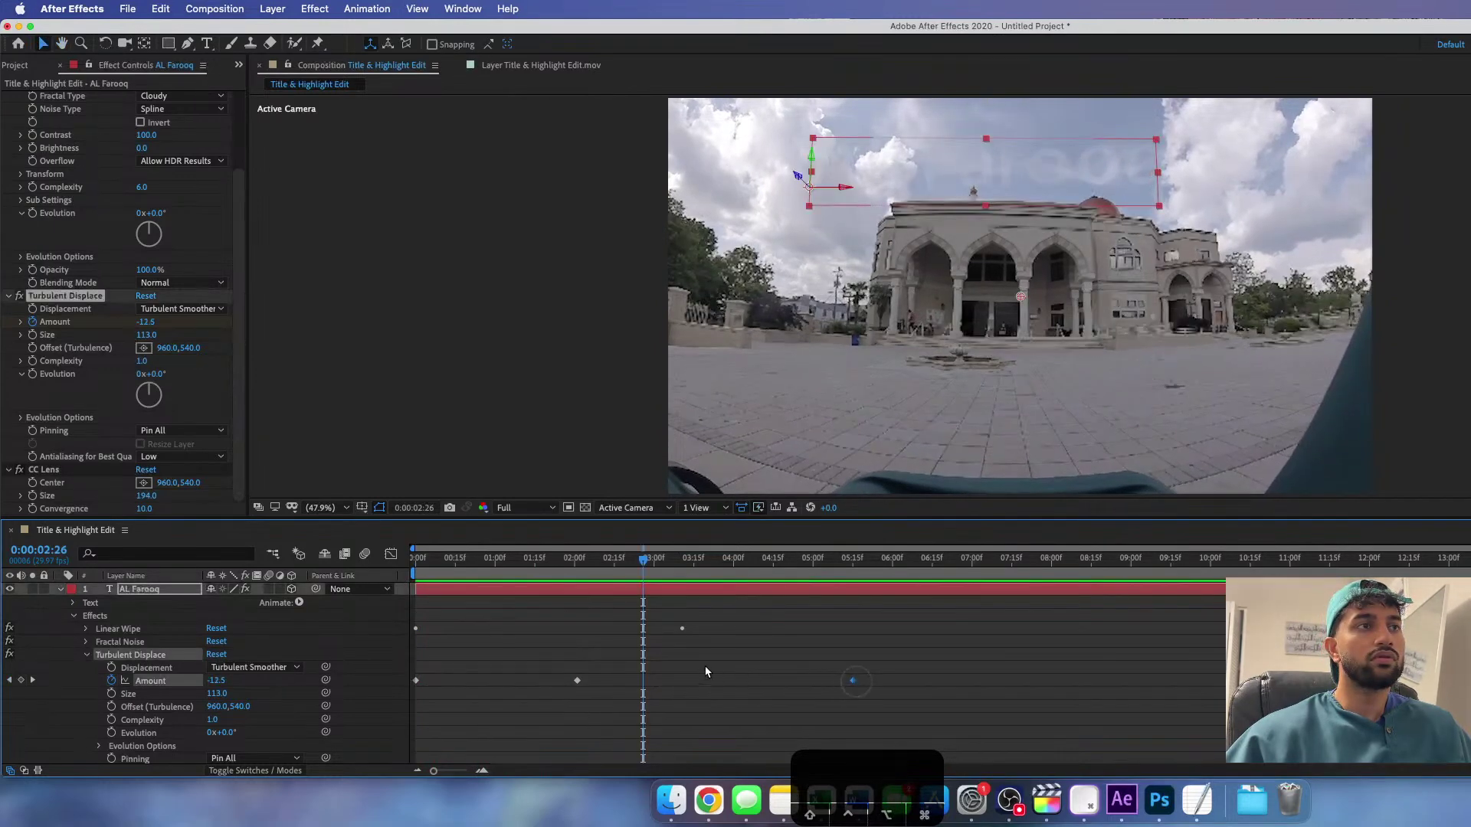
pyautogui.click(506, 563)
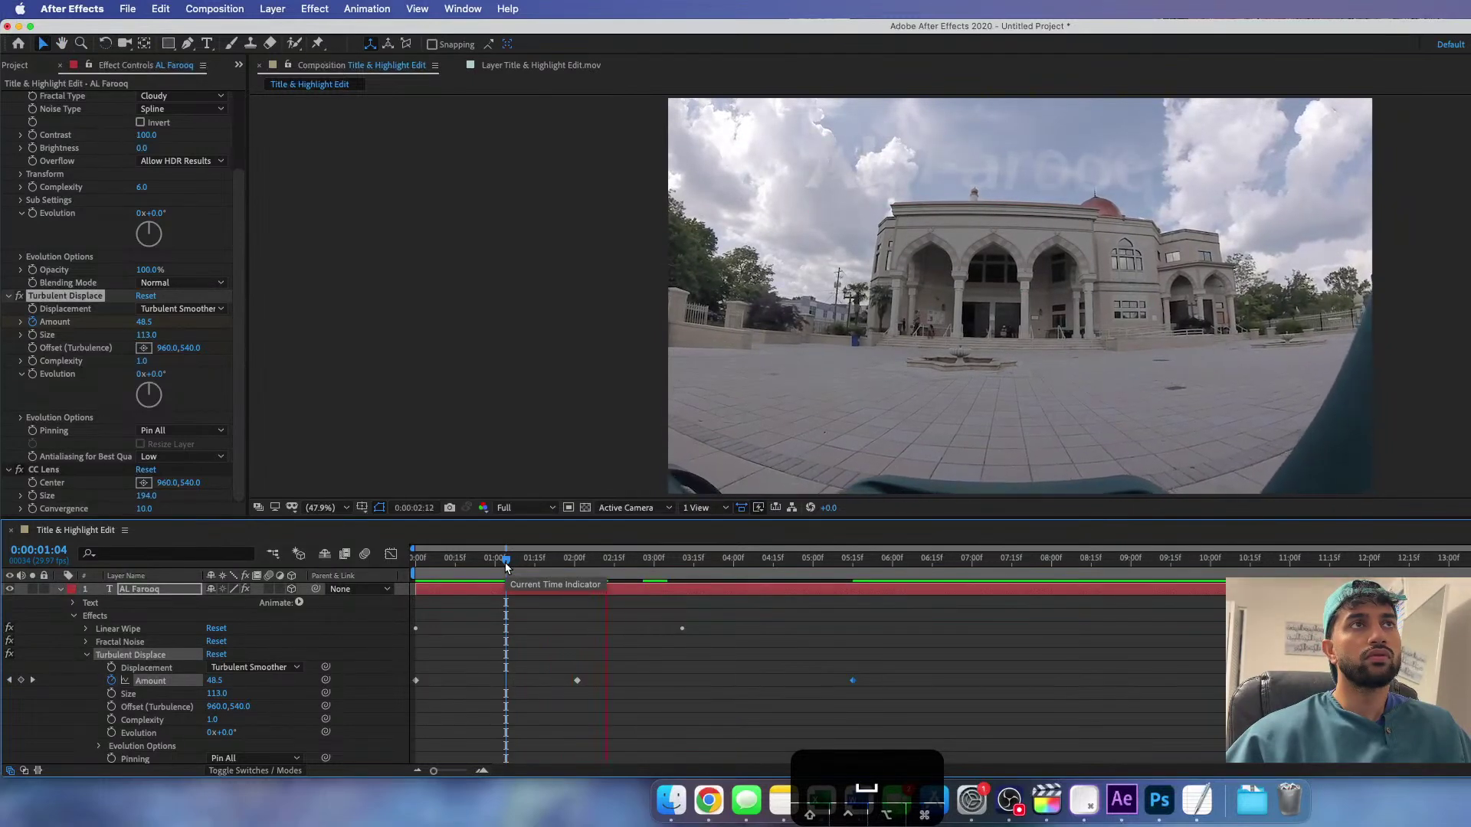
pyautogui.moveTo(481, 564); pyautogui.dragTo(395, 563)
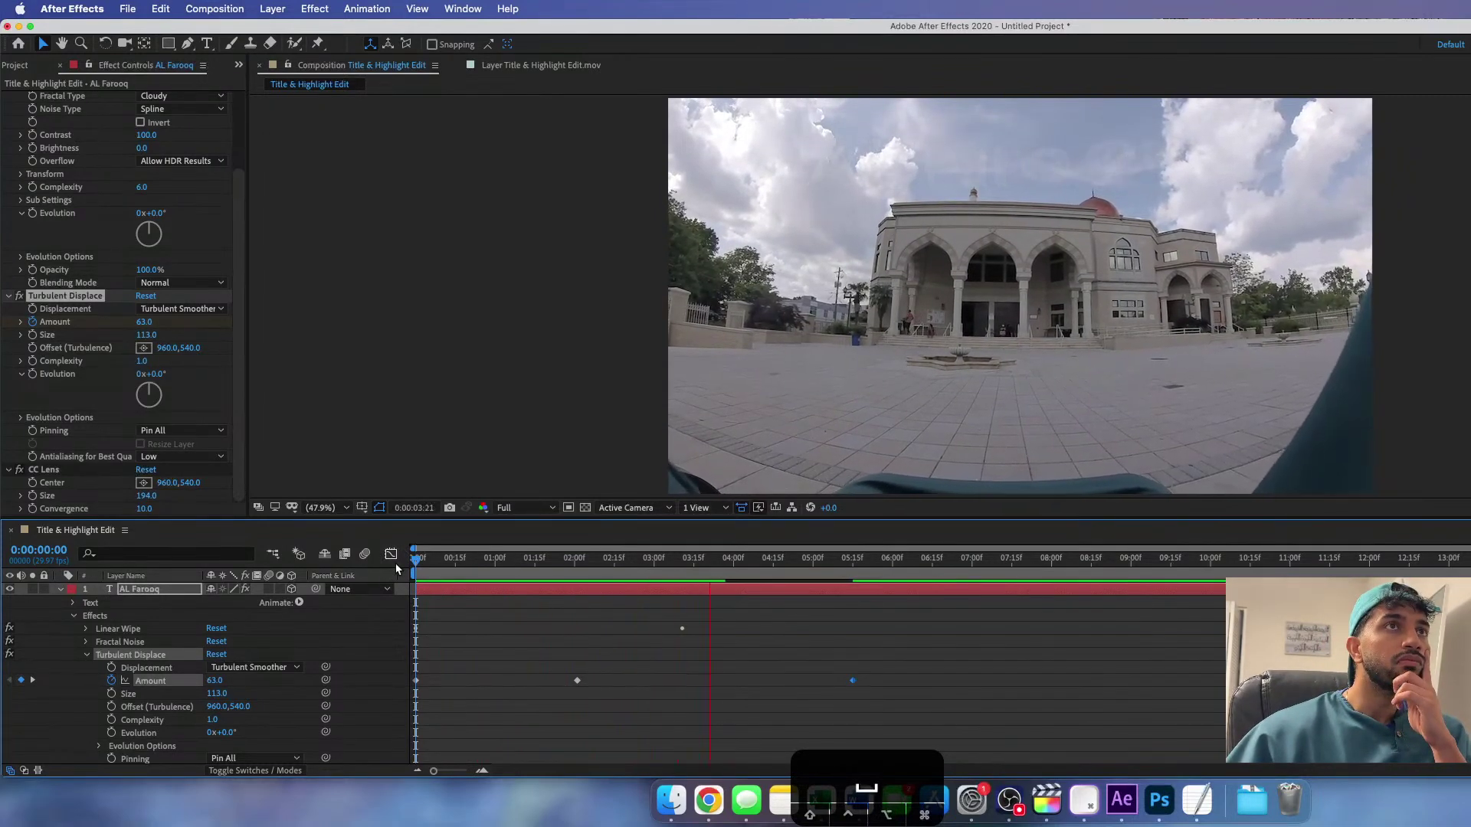
pyautogui.press('space')
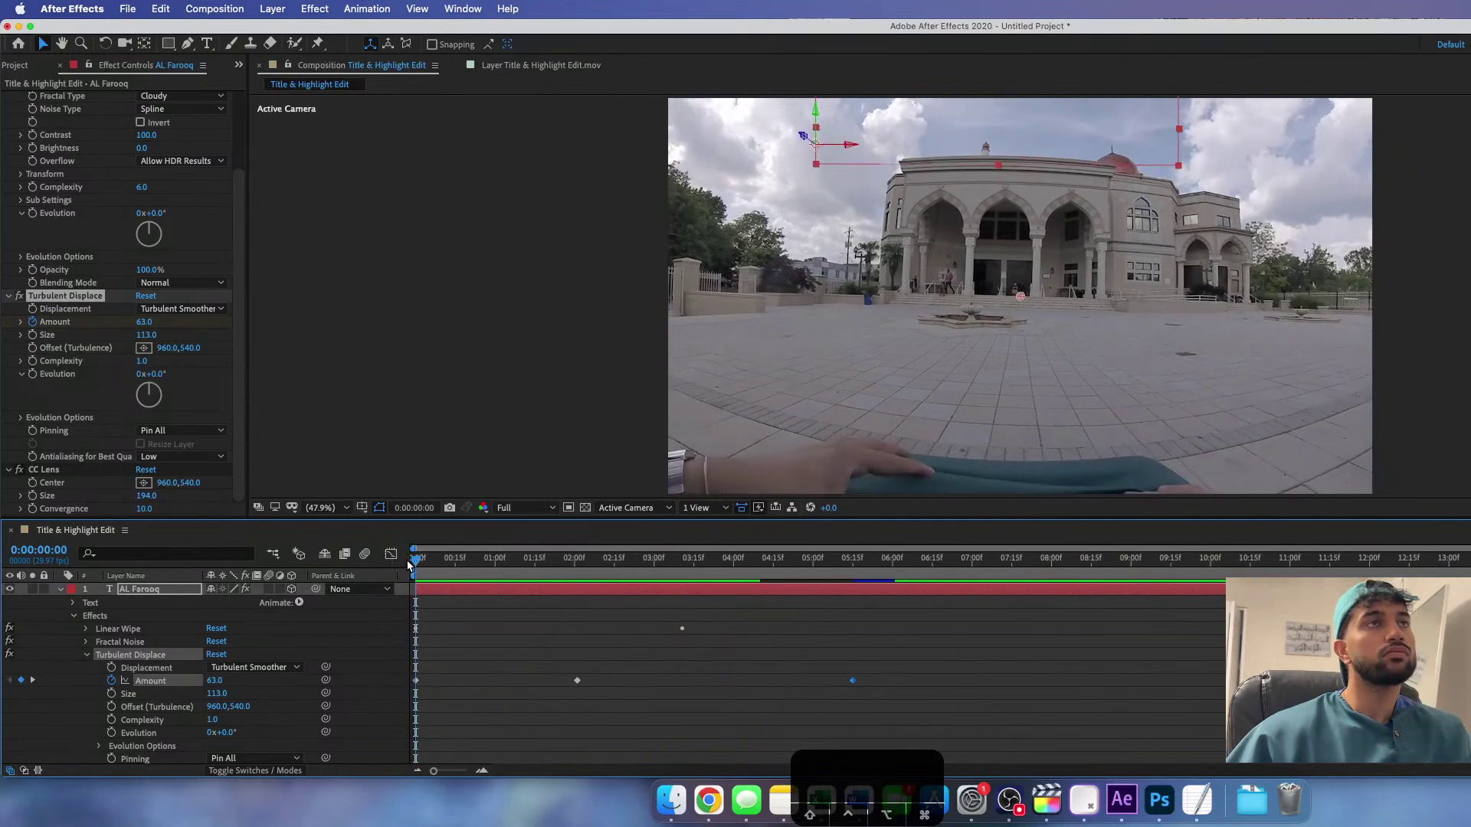
# - Set the title's Turbulent Displace Amount to 0 at 0:00:00:00 and preview the animation
pyautogui.press('space')
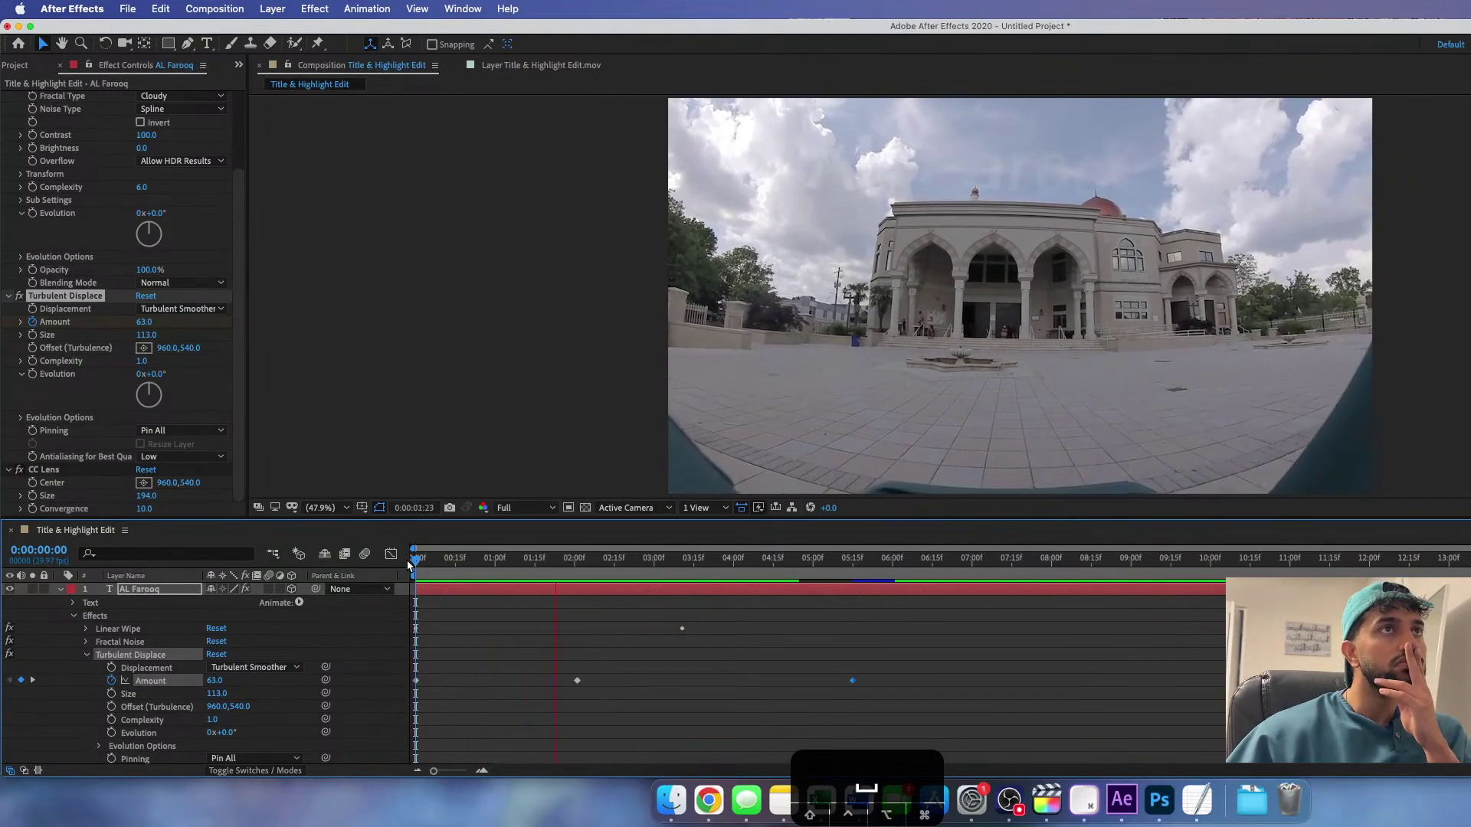
pyautogui.press('space')
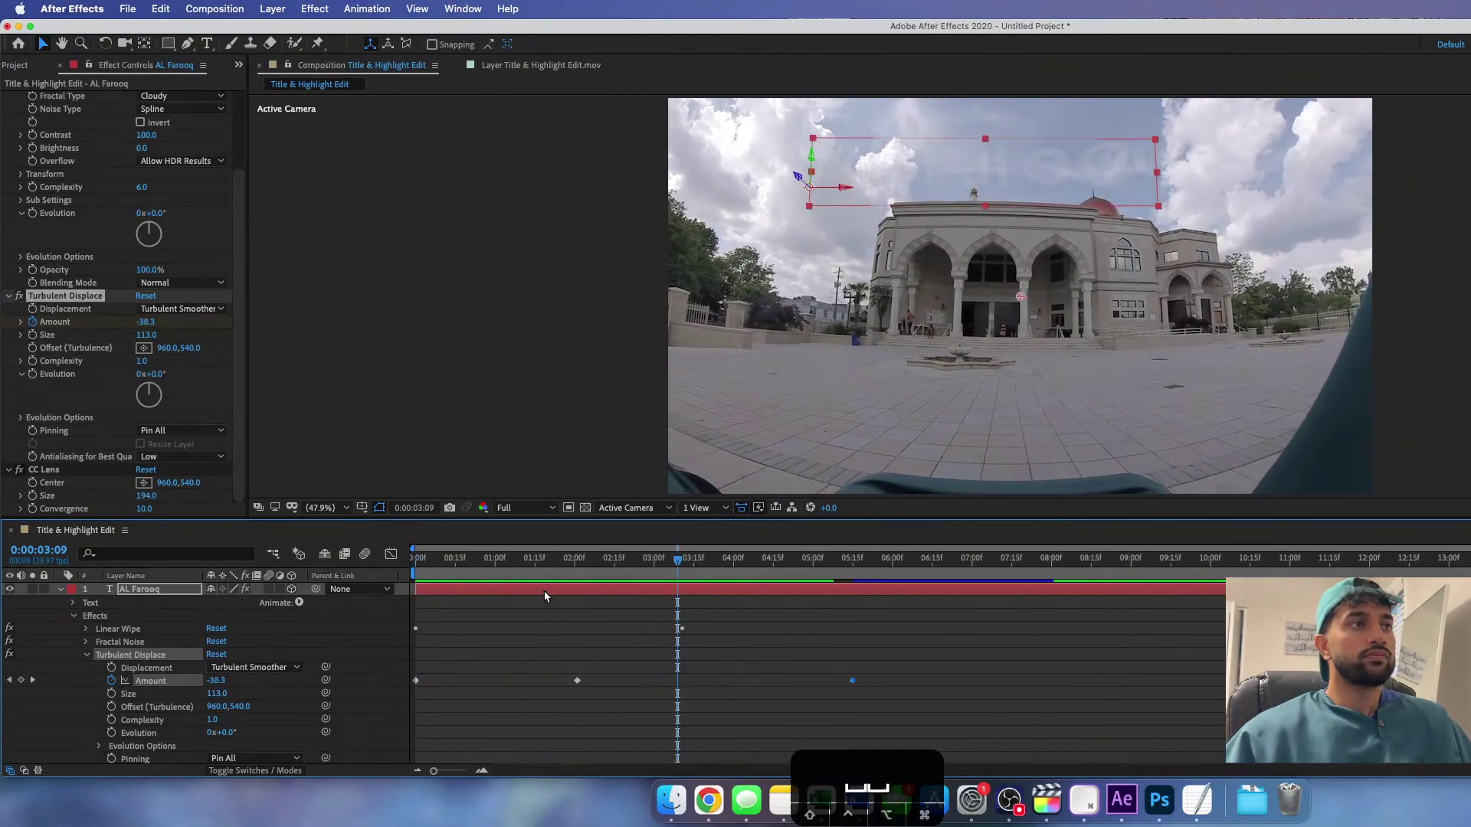
pyautogui.click(403, 565)
pyautogui.moveTo(404, 565)
pyautogui.mouseDown()
pyautogui.moveTo(830, 587)
pyautogui.moveTo(395, 590)
pyautogui.mouseUp()
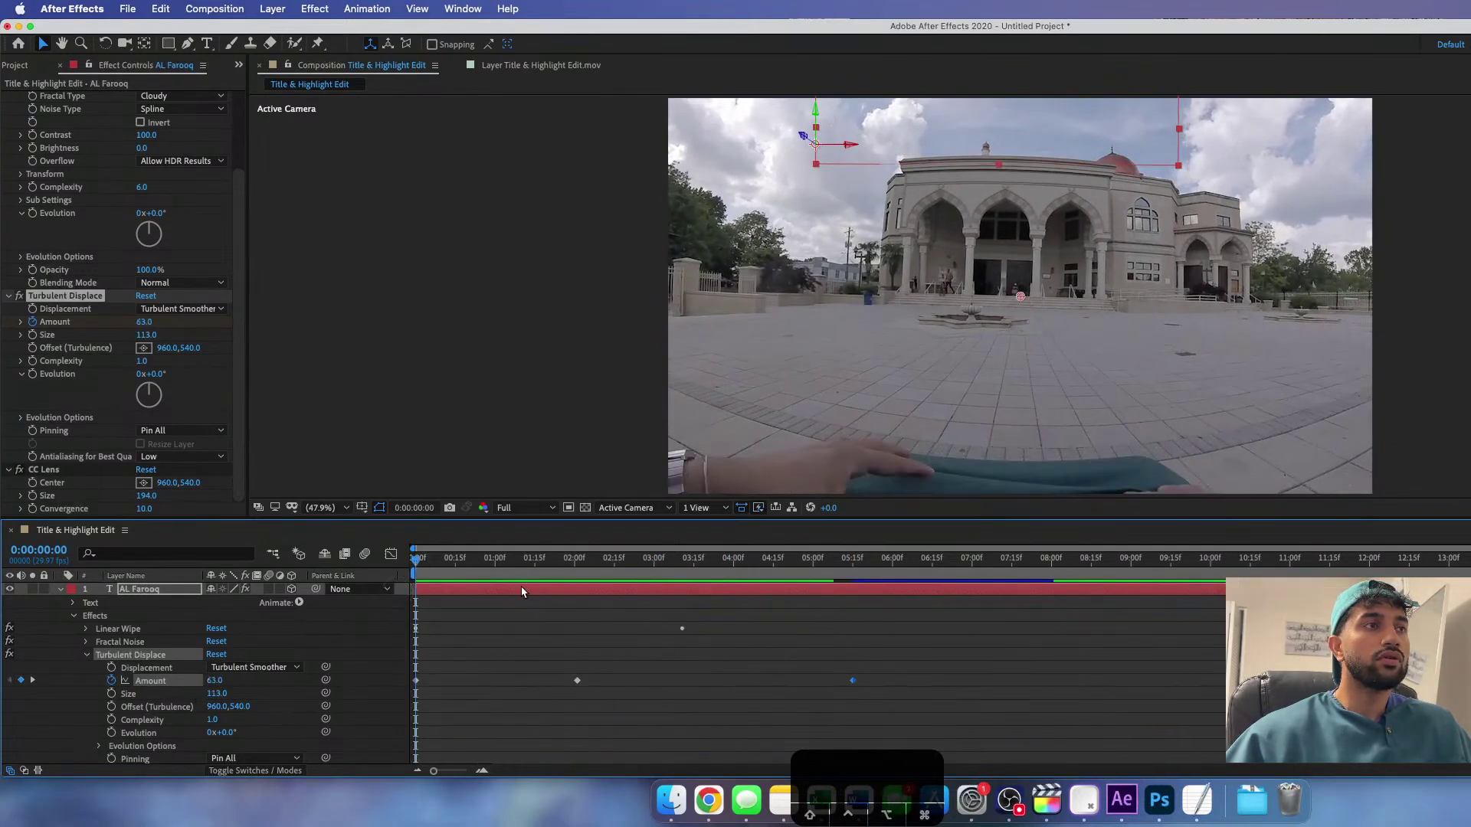
pyautogui.moveTo(585, 564); pyautogui.dragTo(577, 562)
pyautogui.moveTo(411, 565); pyautogui.dragTo(413, 562)
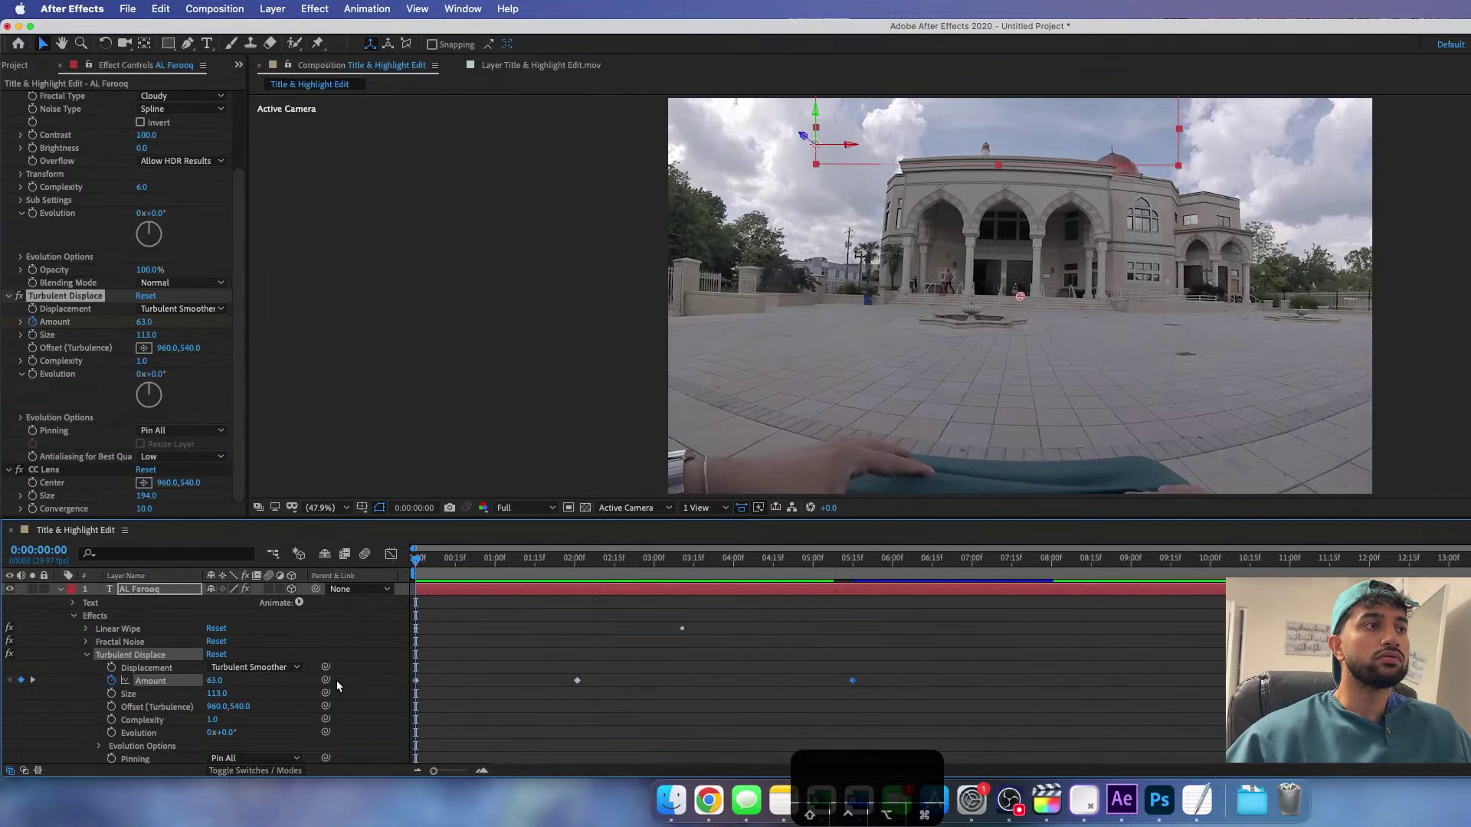
pyautogui.click(209, 680)
pyautogui.write('0')
pyautogui.press('Return')
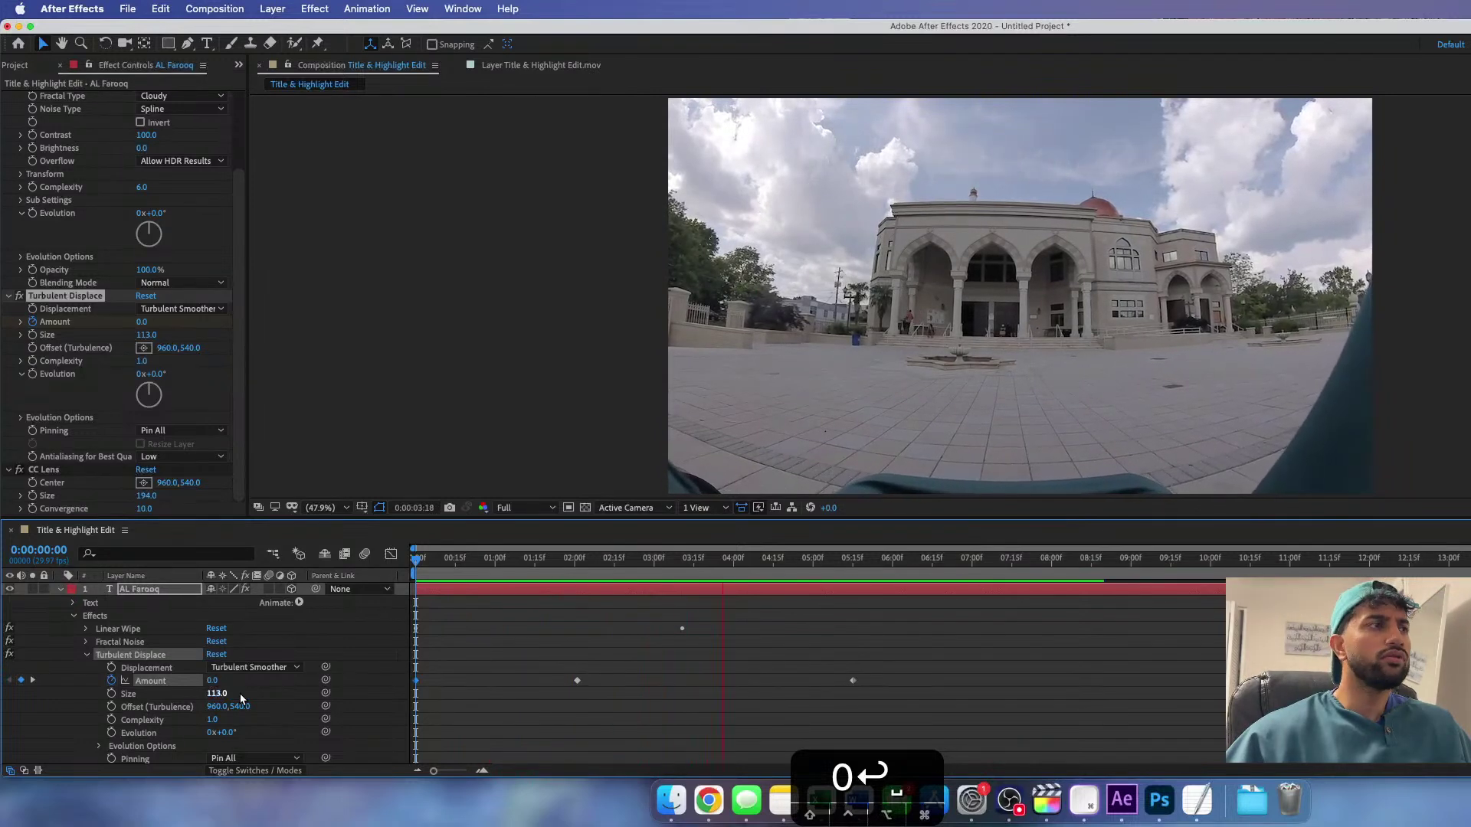
pyautogui.click(475, 576)
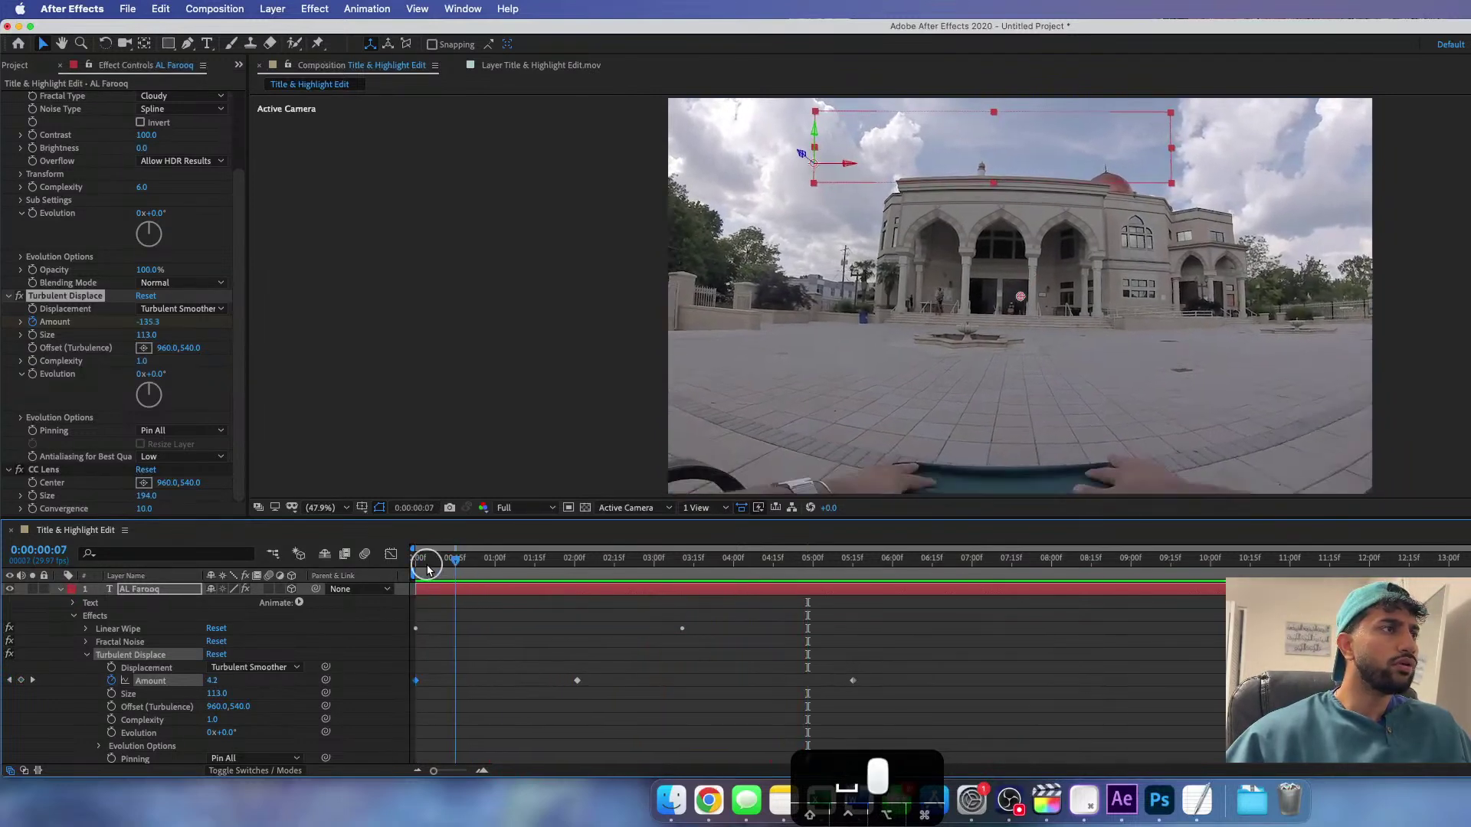
pyautogui.moveTo(416, 560)
pyautogui.mouseDown()
pyautogui.moveTo(855, 588)
pyautogui.moveTo(407, 578)
pyautogui.mouseUp()
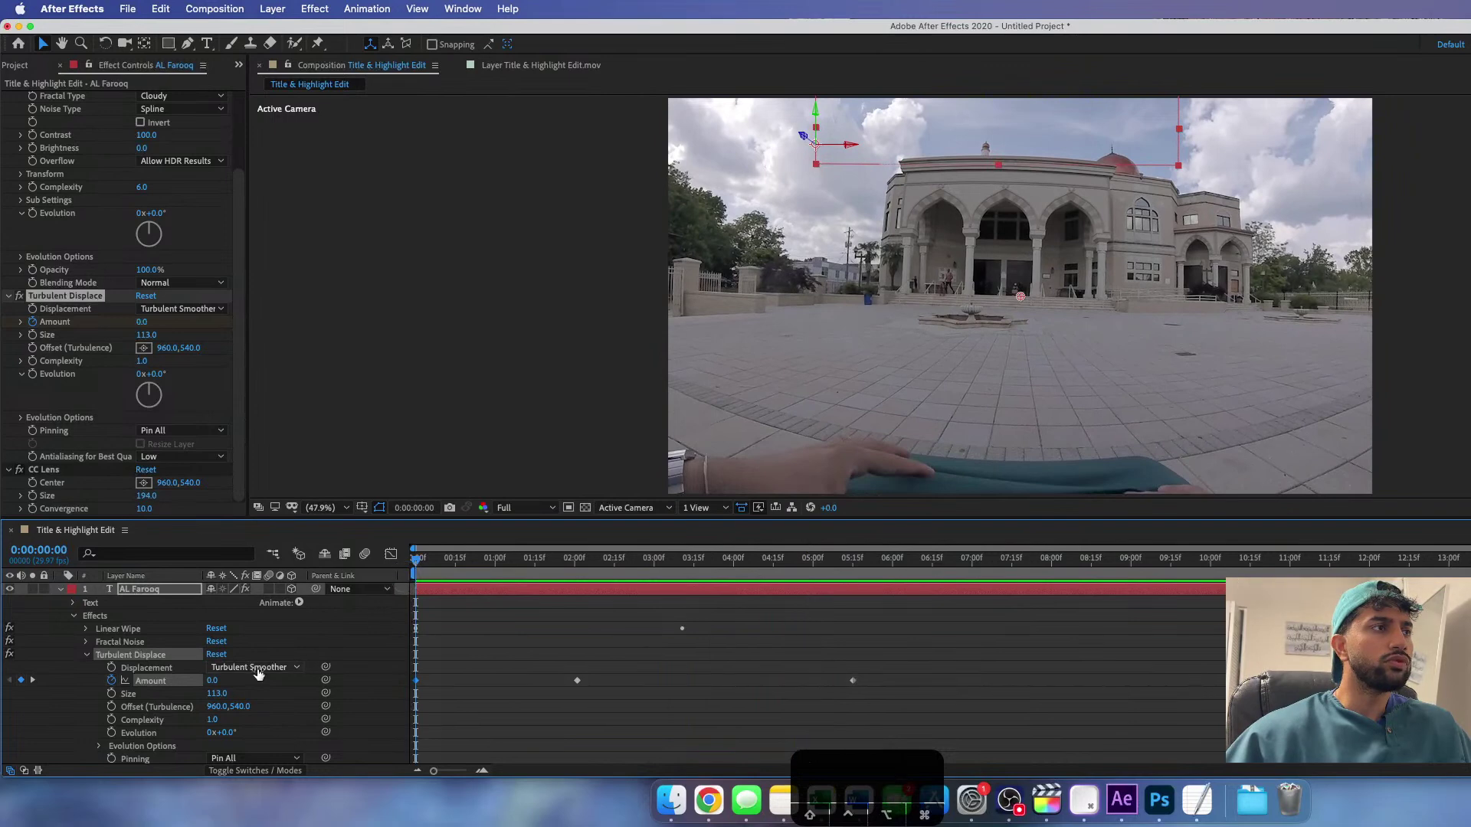
# - Set the Turbulent Displace Amount to -23 at 0:00:00:00 and replay the title animation from the start
pyautogui.click(204, 688)
pyautogui.moveTo(211, 684); pyautogui.dragTo(193, 684)
pyautogui.press('space')
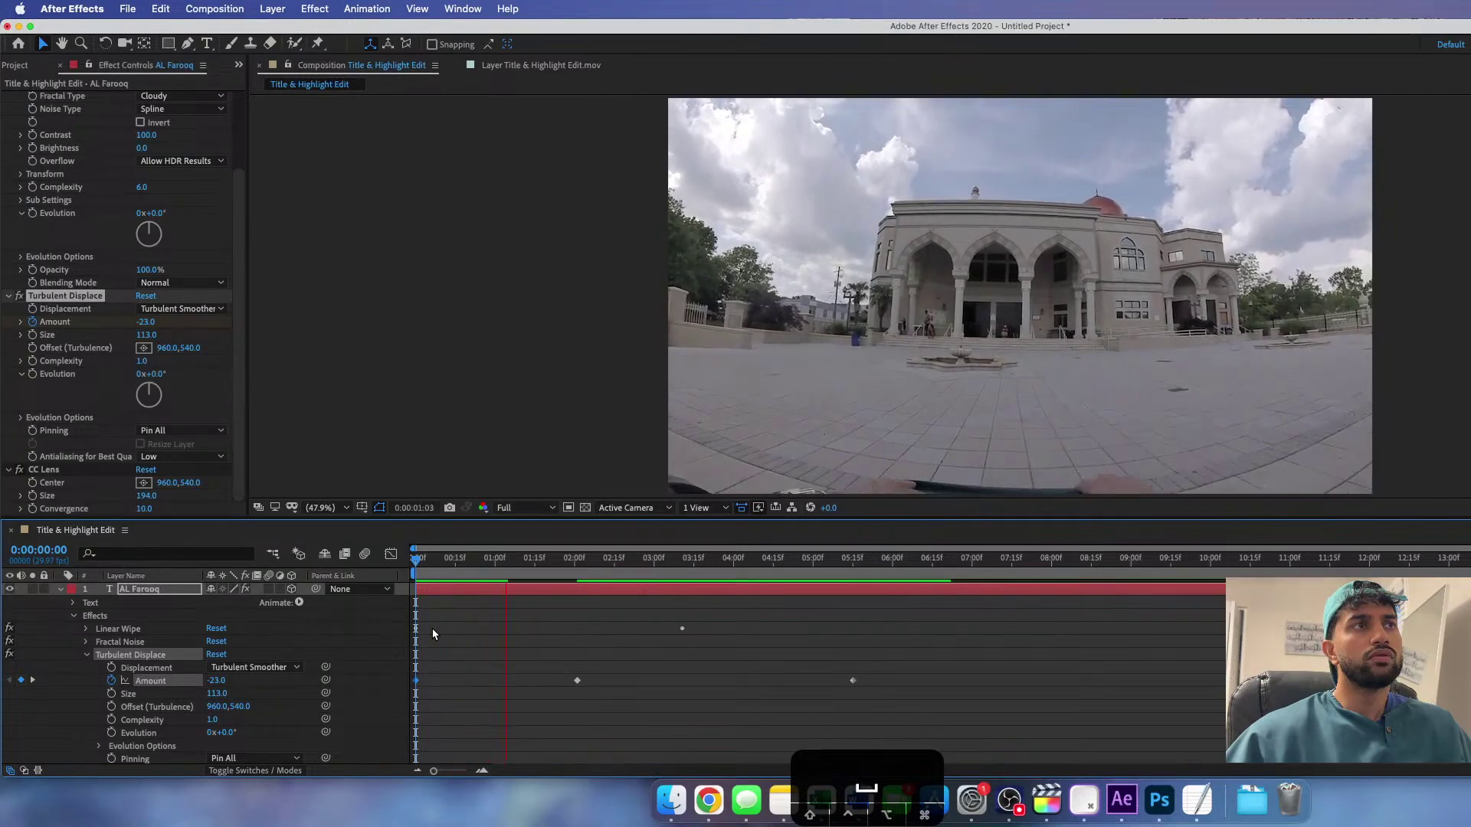
pyautogui.press('space')
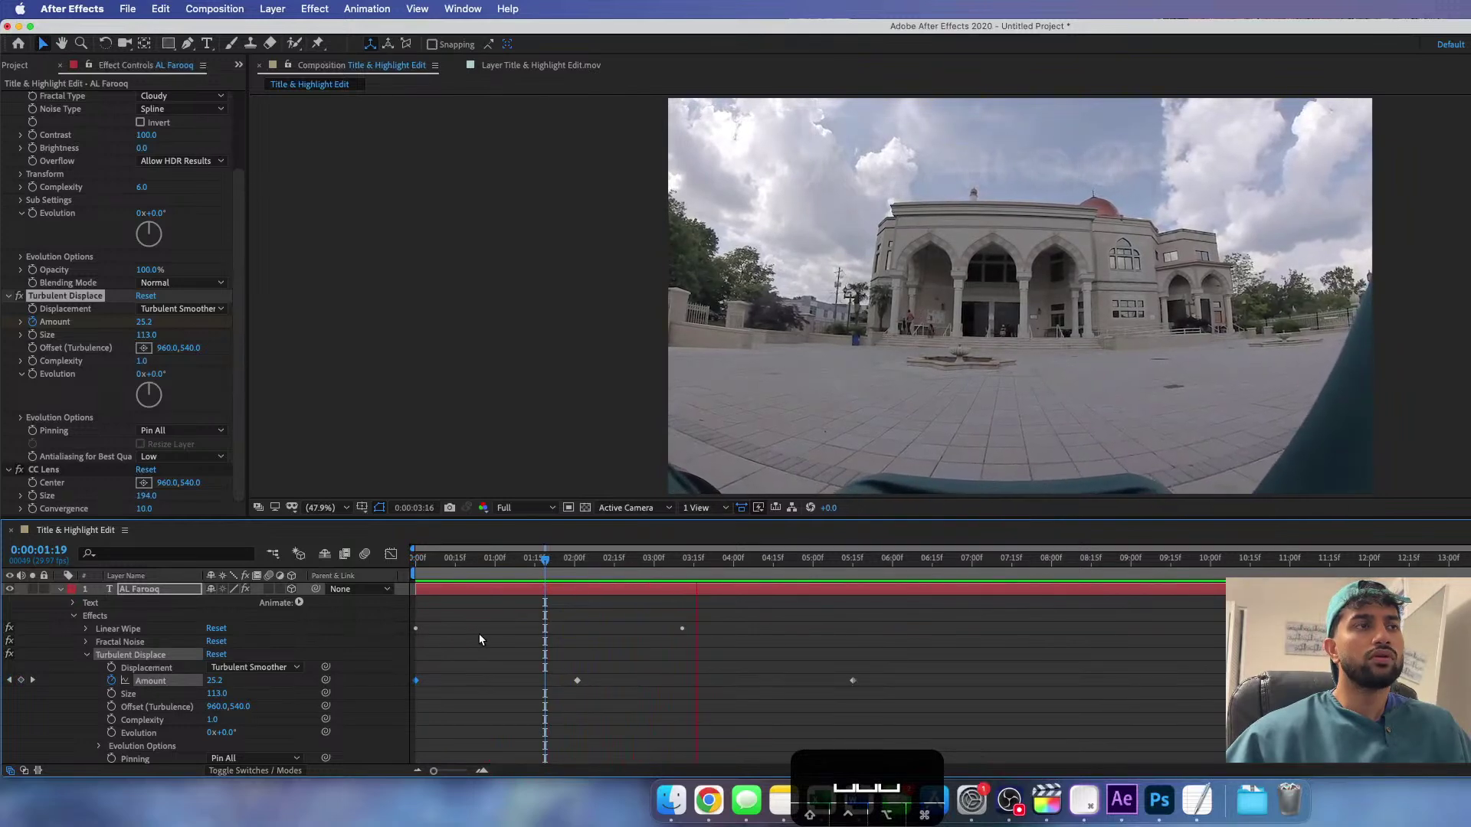
pyautogui.moveTo(539, 560); pyautogui.dragTo(368, 584)
pyautogui.press('space')
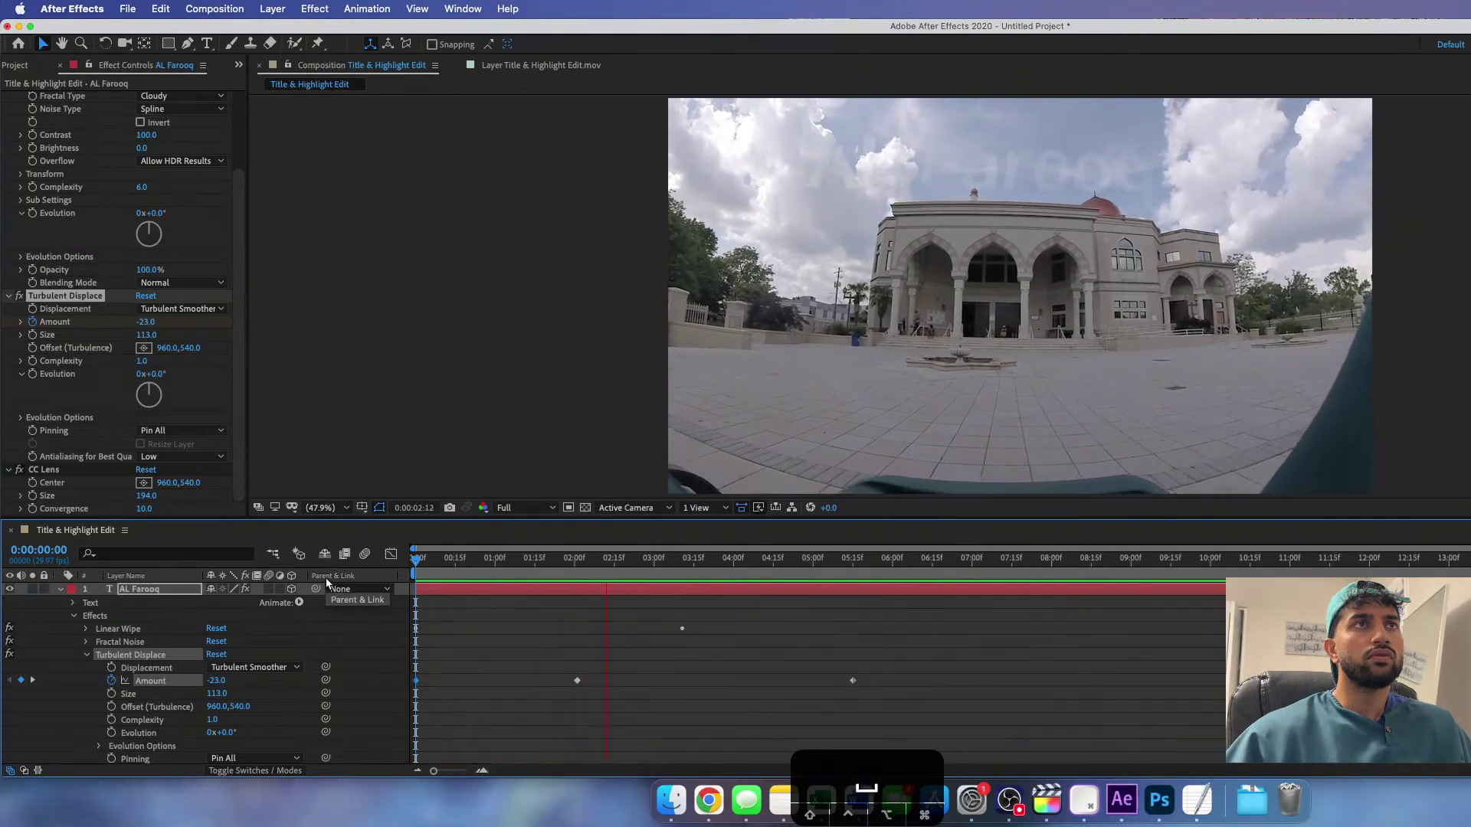
pyautogui.press('space')
# - Try to move the middle Turbulent Displace Amount keyframe back to the start of the timeline, and preview it
pyautogui.moveTo(577, 680); pyautogui.dragTo(406, 690)
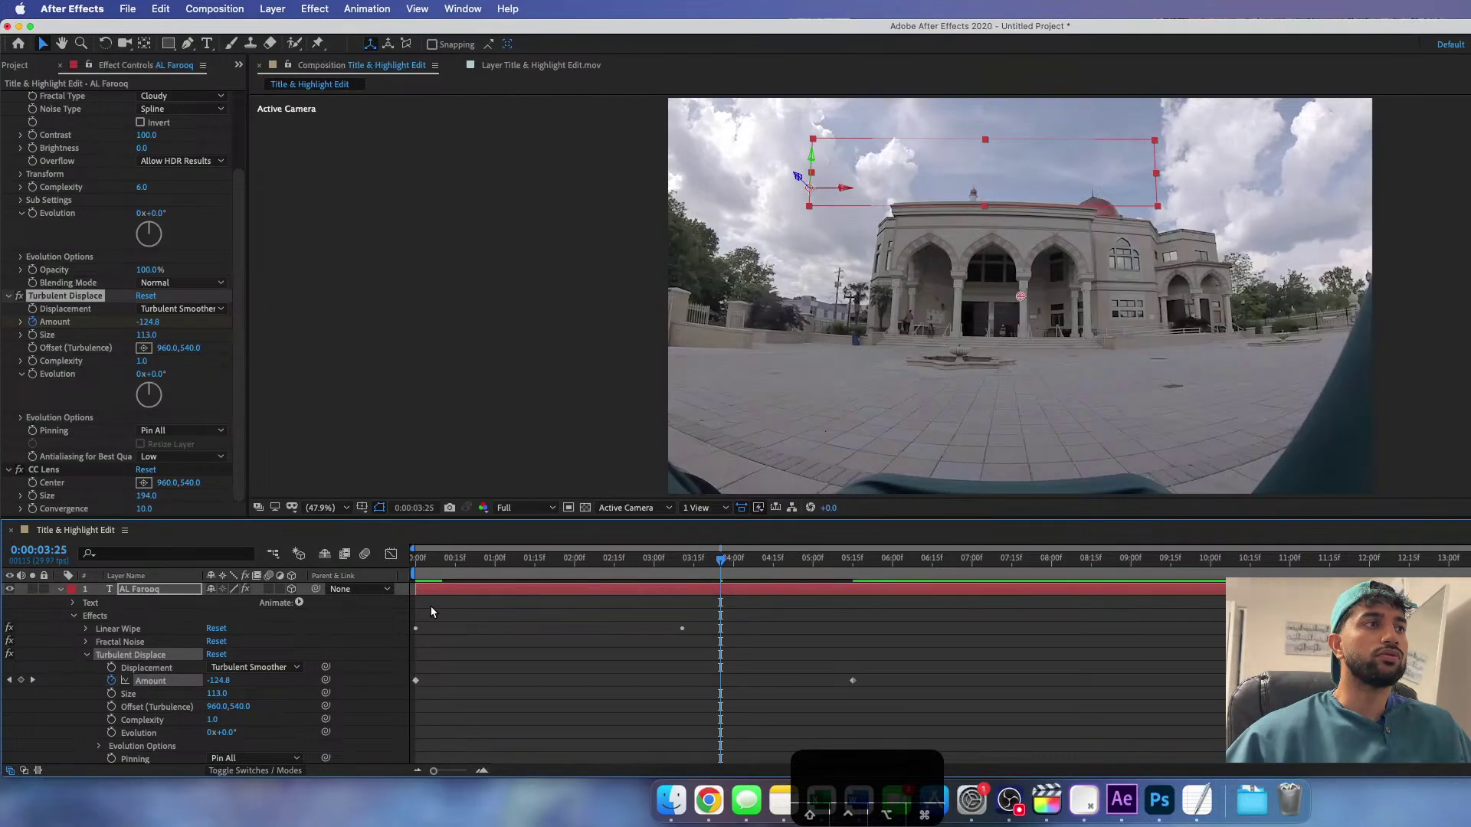
pyautogui.click(418, 559)
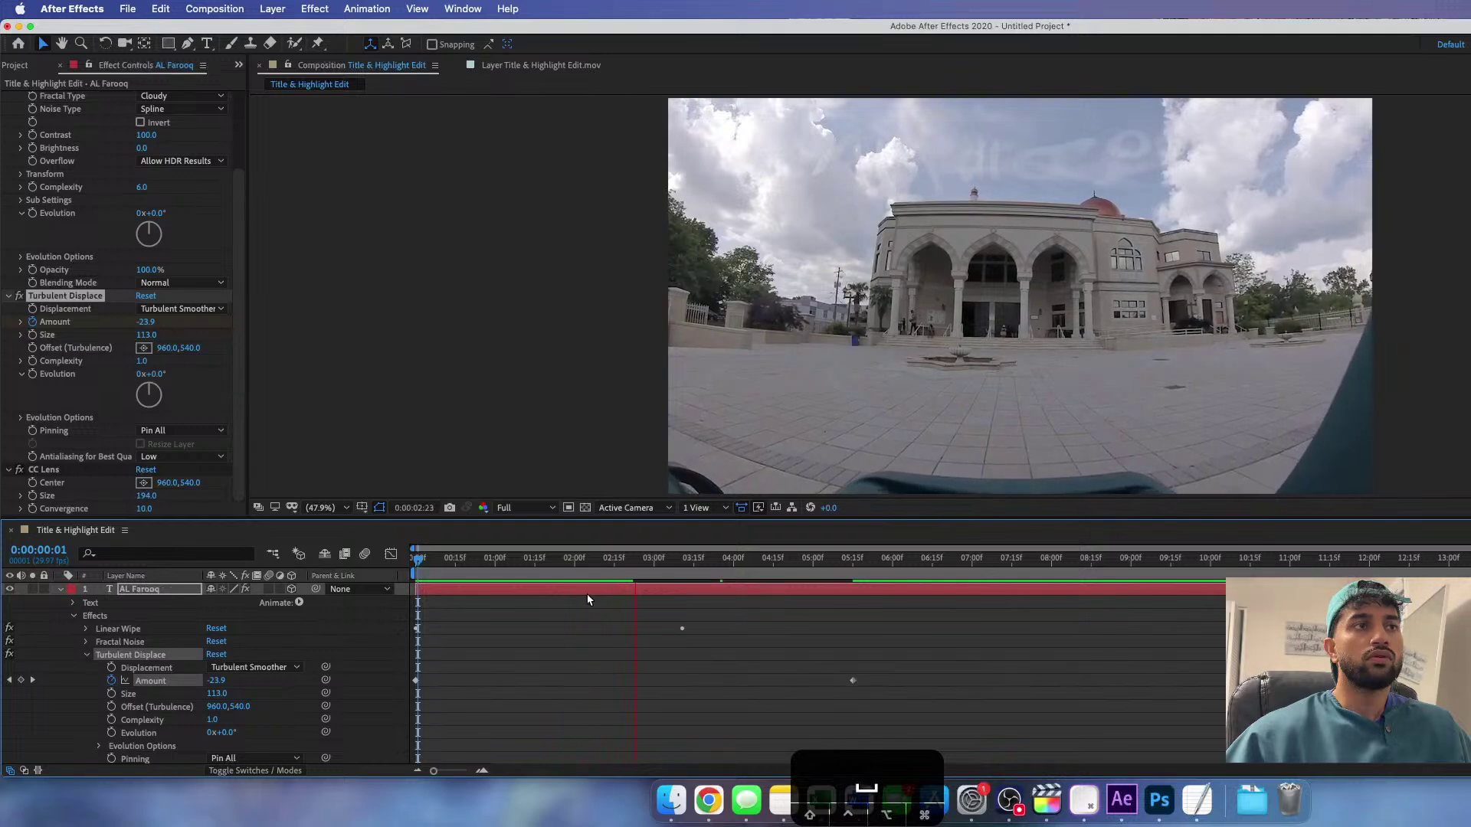
# - Try to move the last Turbulent Displace Amount keyframe later to about 0:00:07:20, and preview the title animation
pyautogui.click(852, 680)
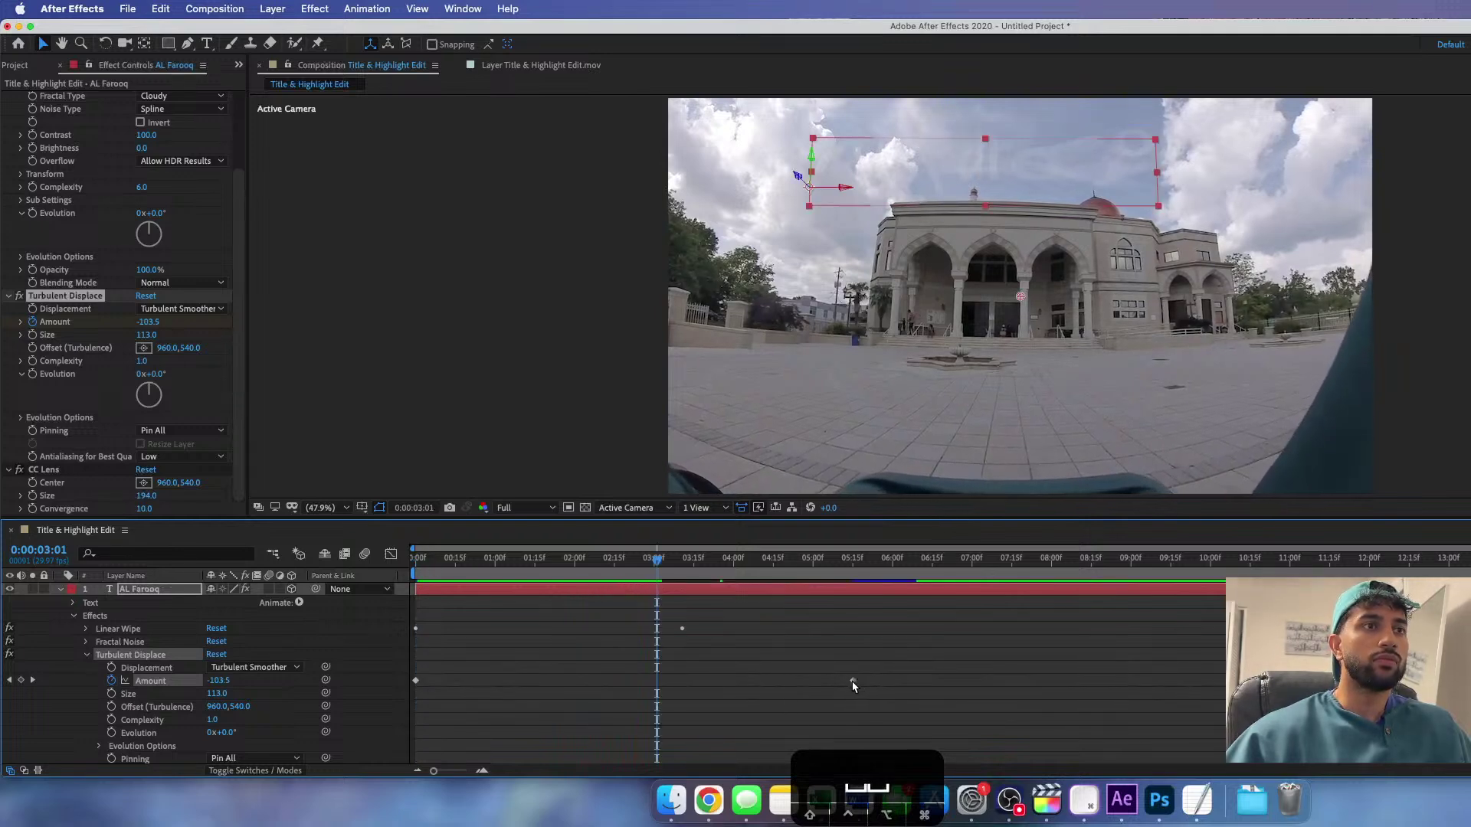
pyautogui.moveTo(852, 680); pyautogui.dragTo(1024, 681)
pyautogui.press('space')
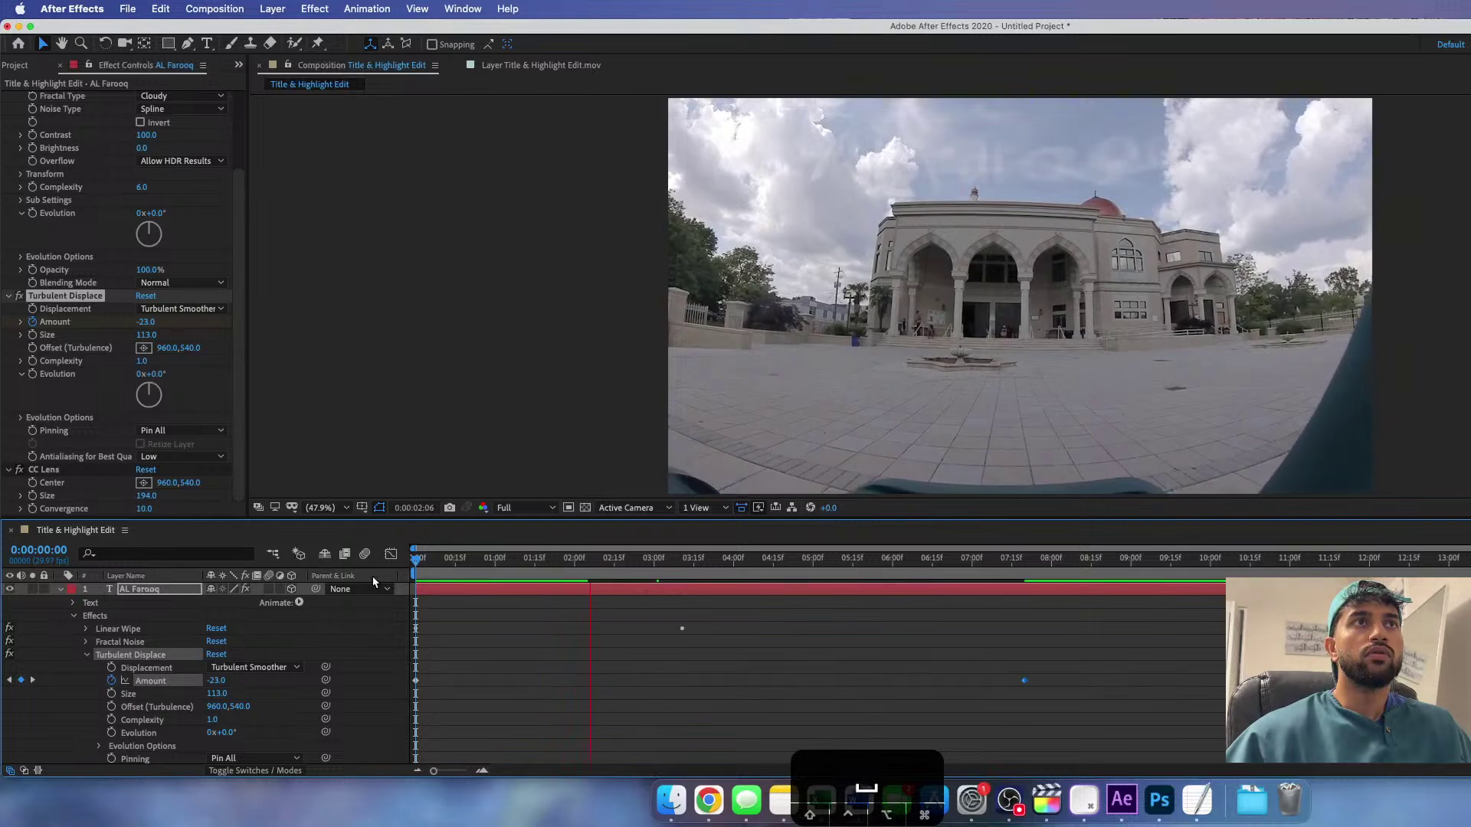
pyautogui.press('space')
# - Undo the moves of the last and middle Turbulent Displace Amount keyframes
pyautogui.moveTo(622, 566); pyautogui.dragTo(629, 607)
pyautogui.press('super+z')
pyautogui.press('super+z')
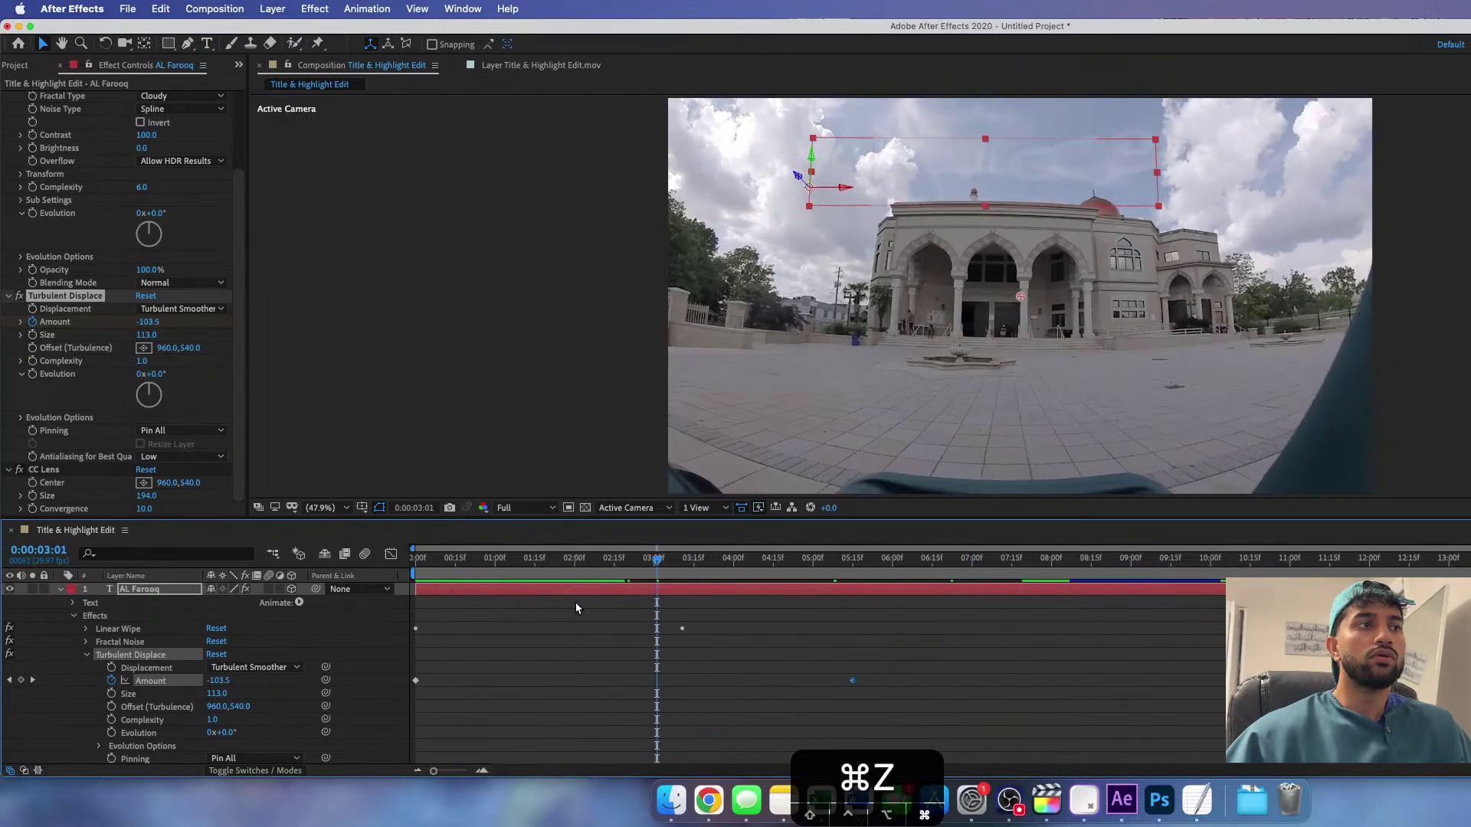
# - Set the composition's preview resolution to Third and replay the title animation from the start
pyautogui.press('space')
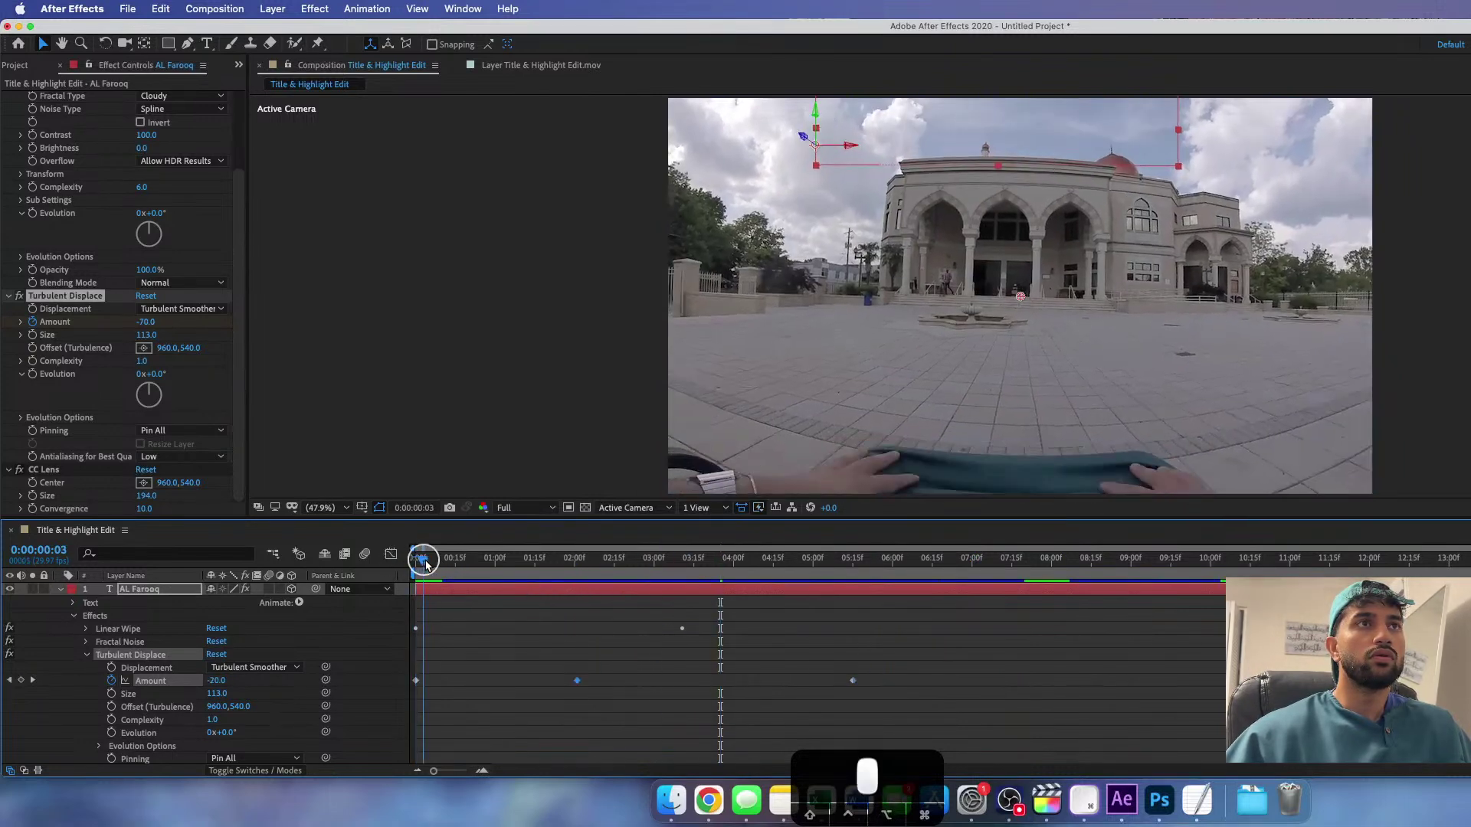
pyautogui.click(553, 508)
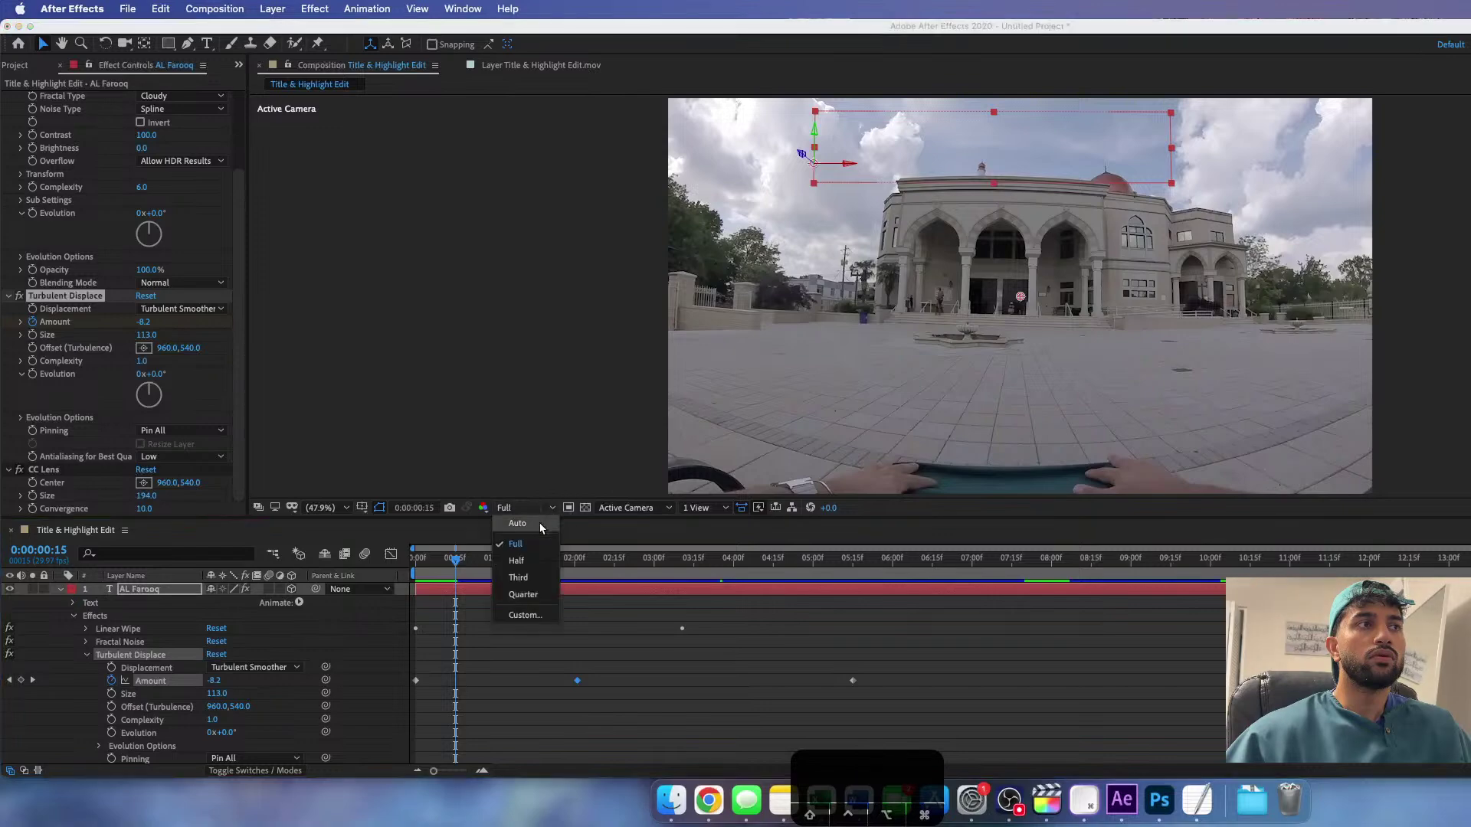
pyautogui.click(526, 578)
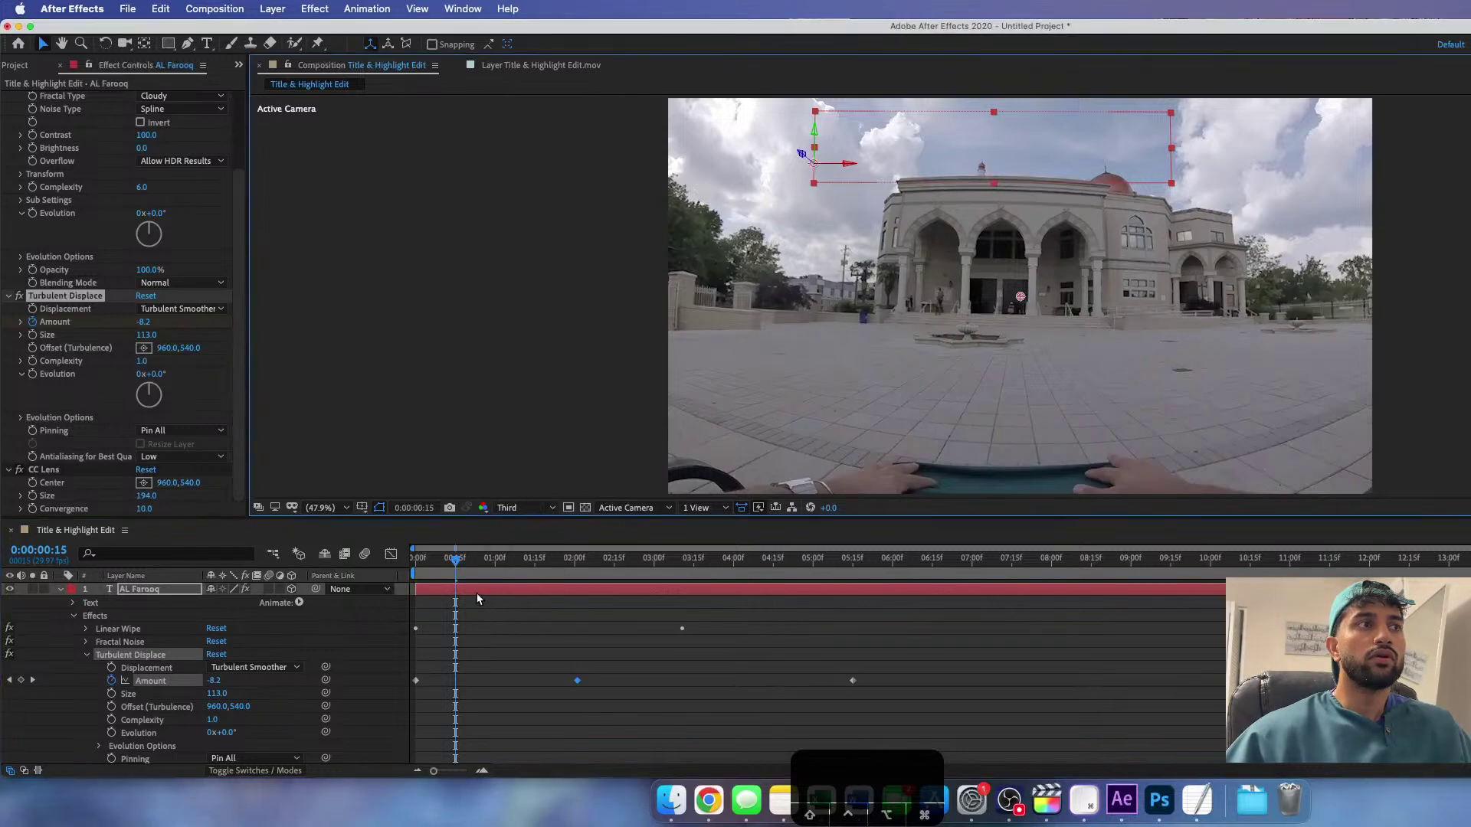
pyautogui.moveTo(458, 567); pyautogui.dragTo(322, 632)
pyautogui.press('space')
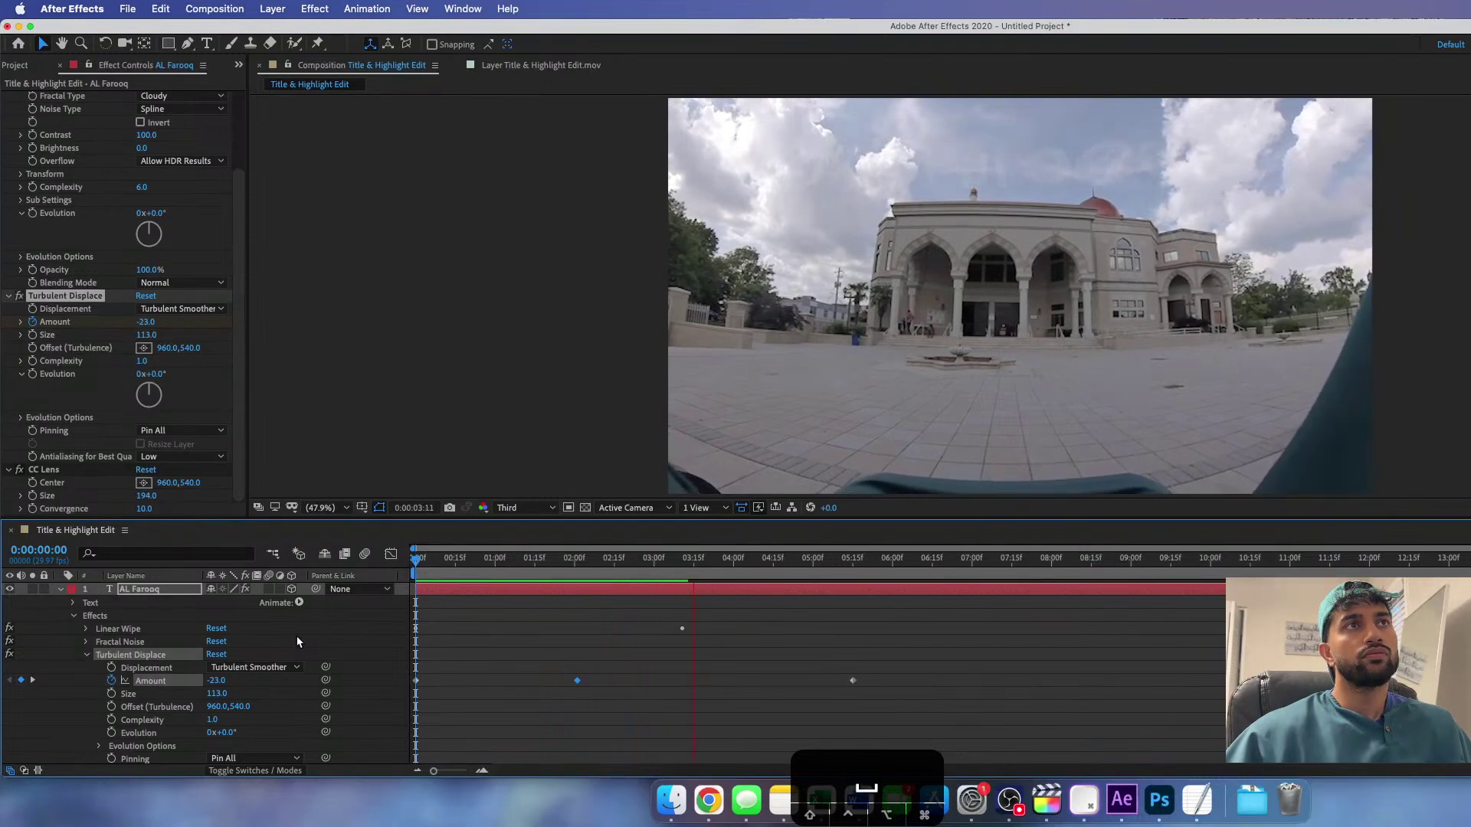
pyautogui.click(409, 566)
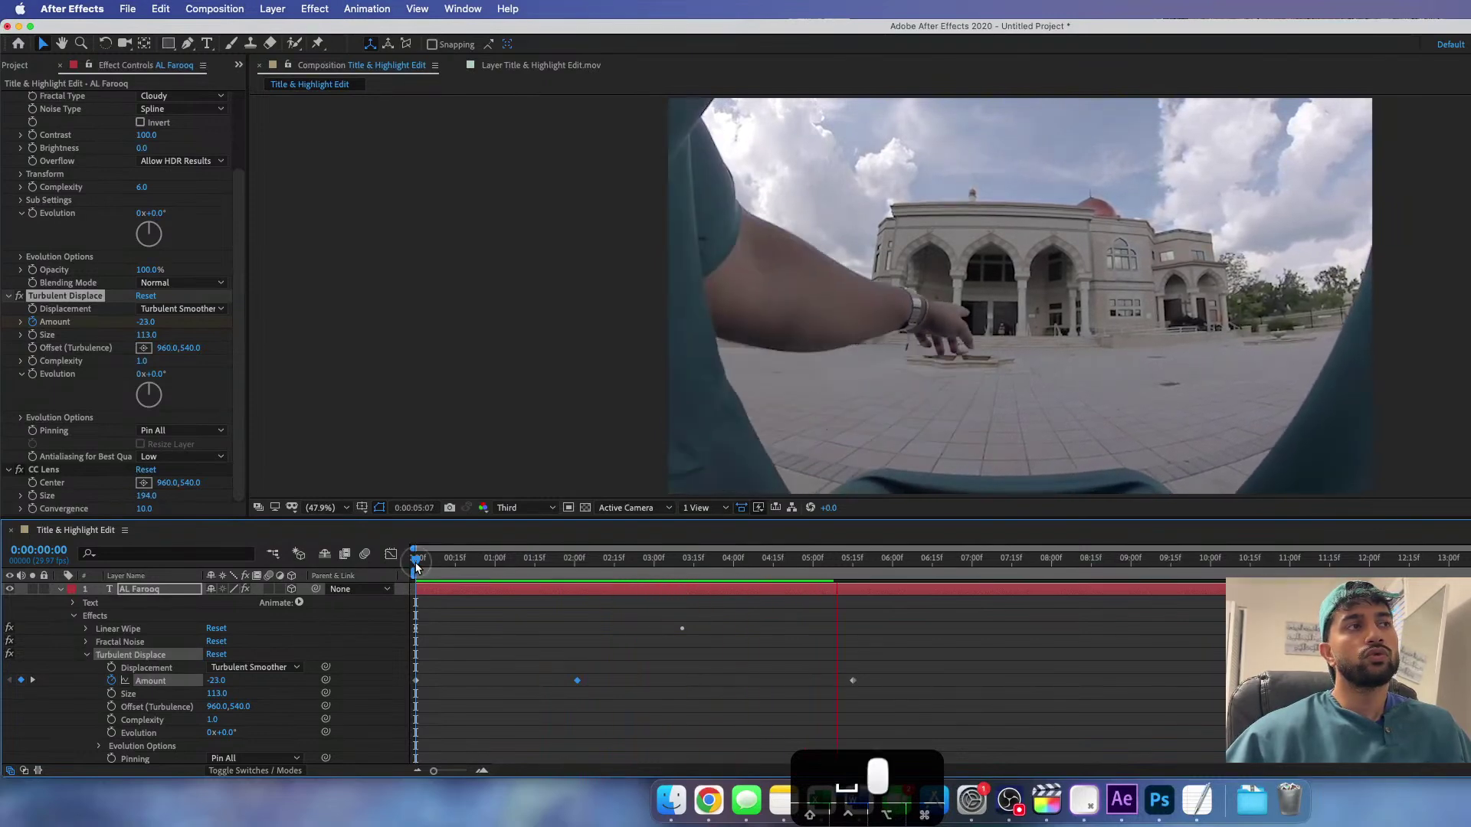
pyautogui.press('space')
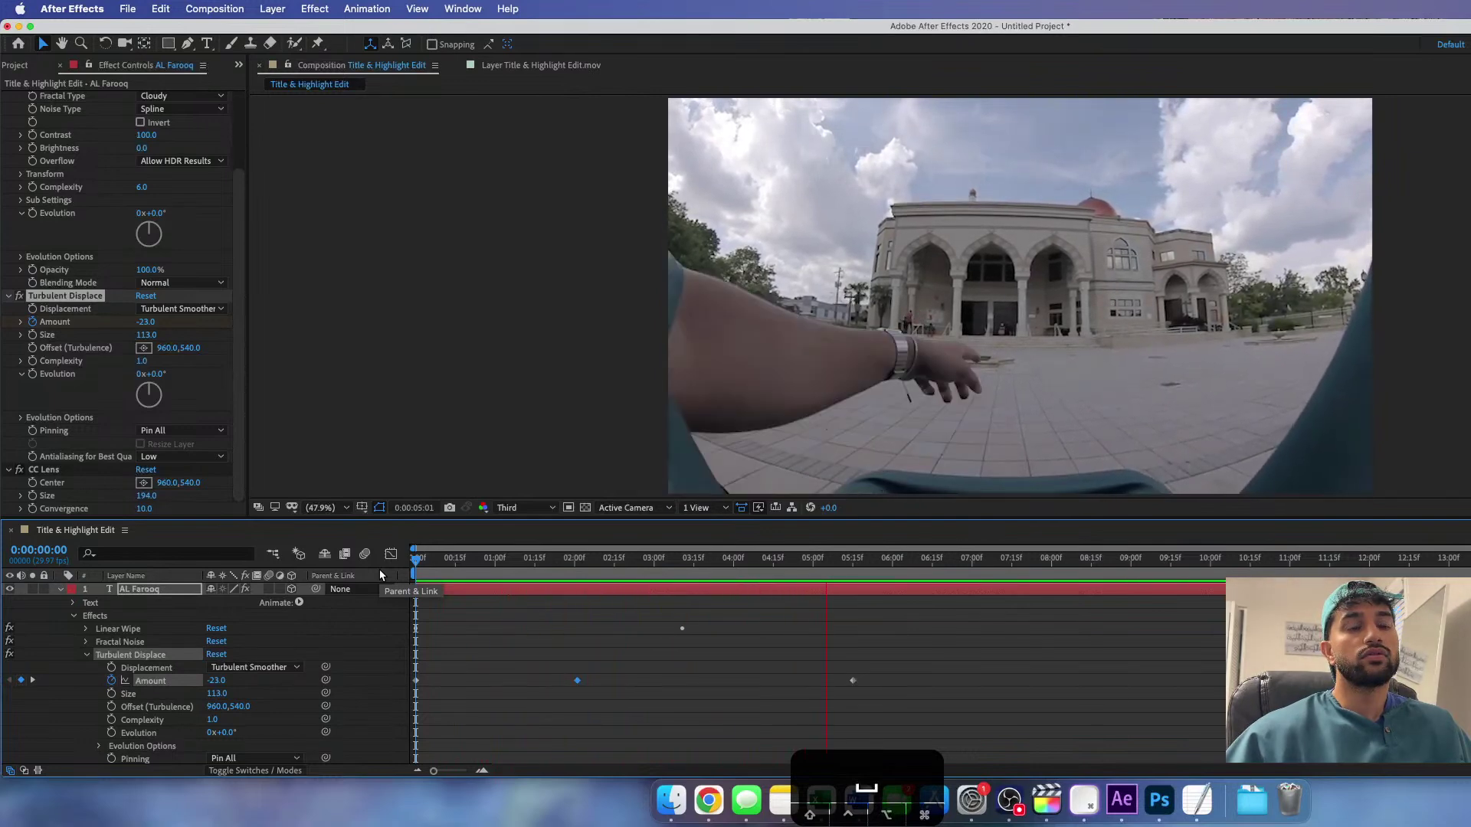
pyautogui.press('space')
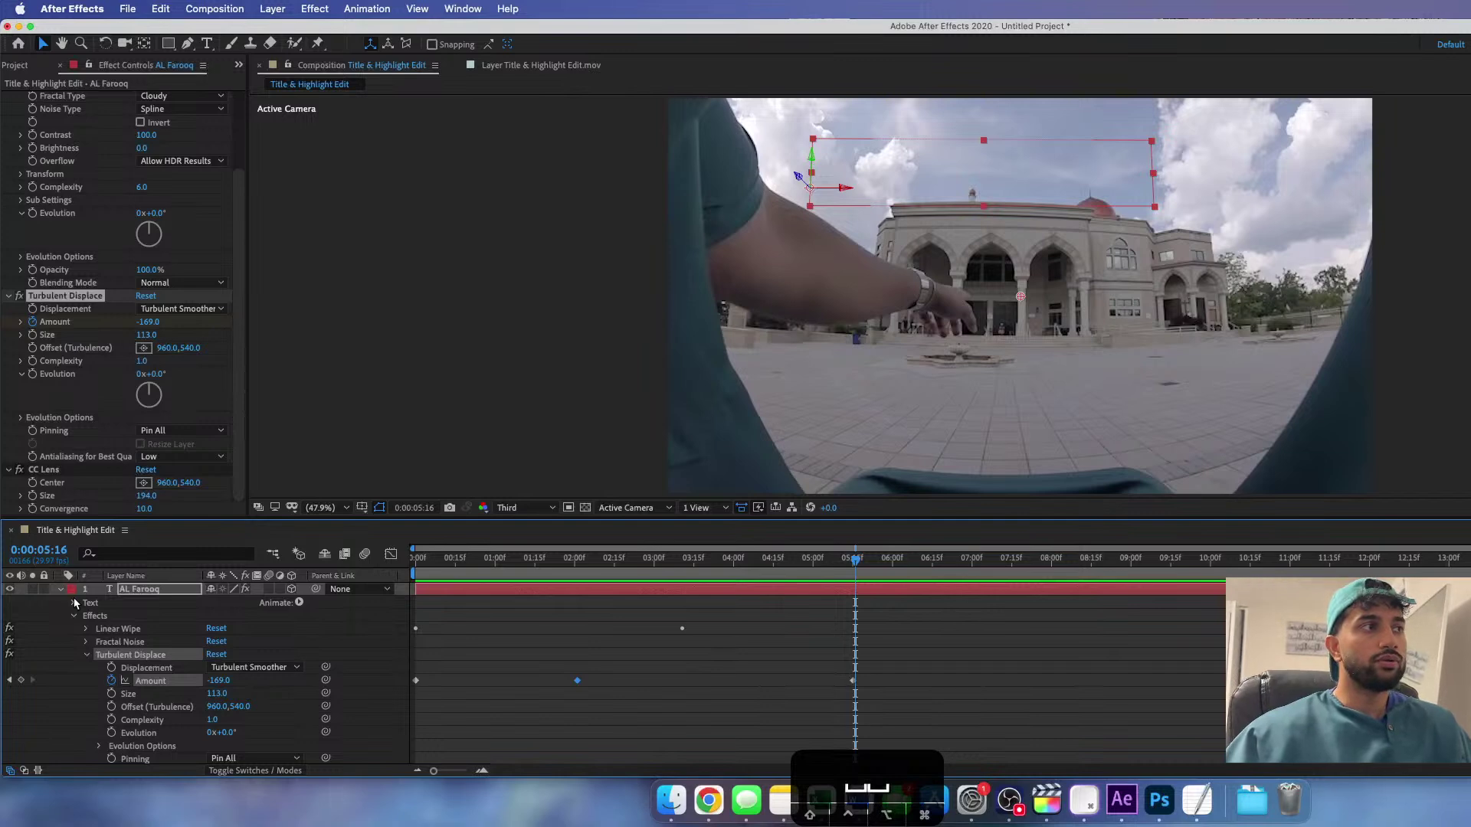
# - Delete the Linear Wipe effect from the title layer and preview the animation from the start
pyautogui.scroll(4, 53, 274)
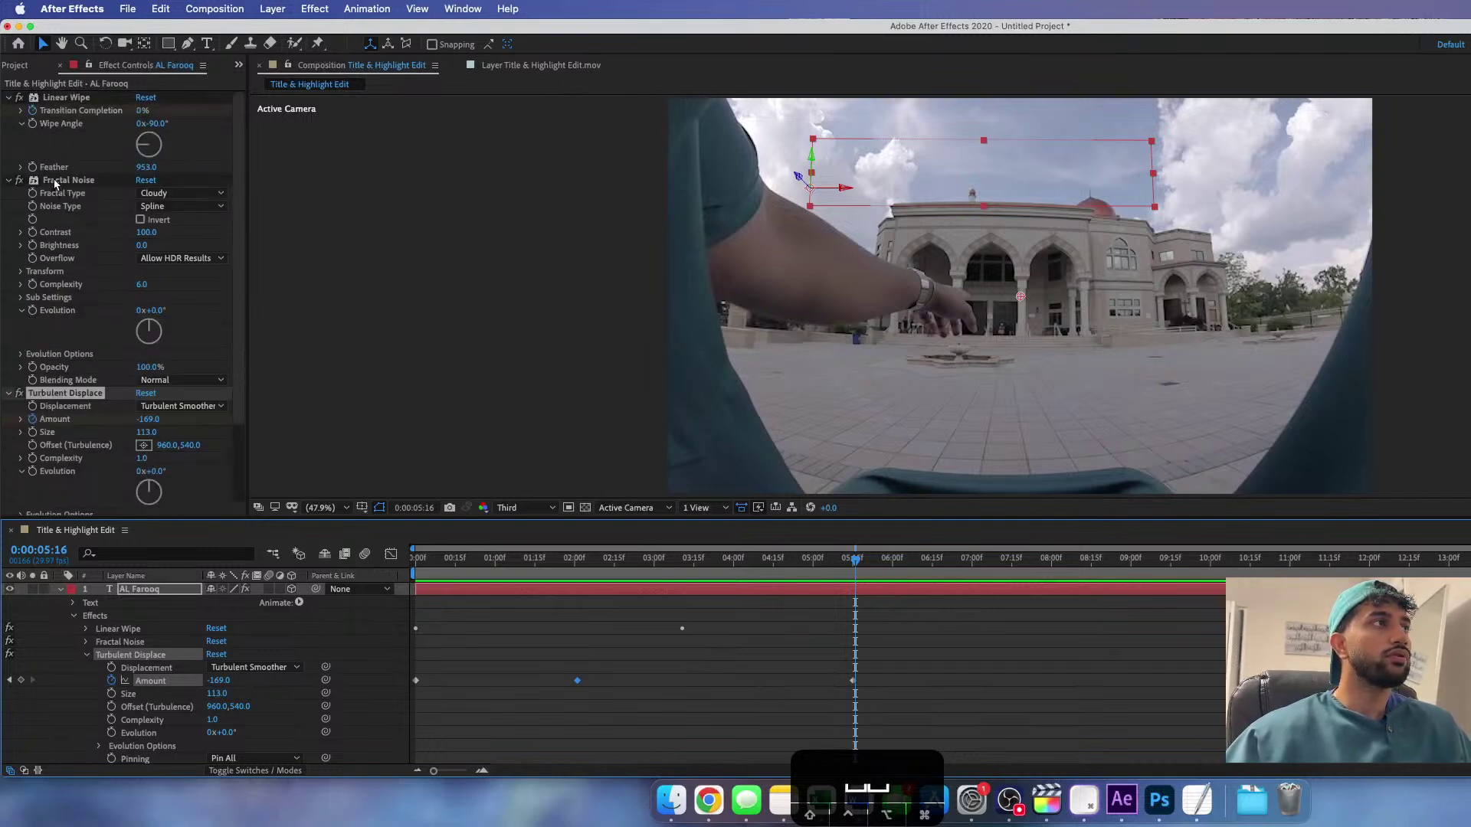
pyautogui.click(61, 98)
pyautogui.press('BackSpace')
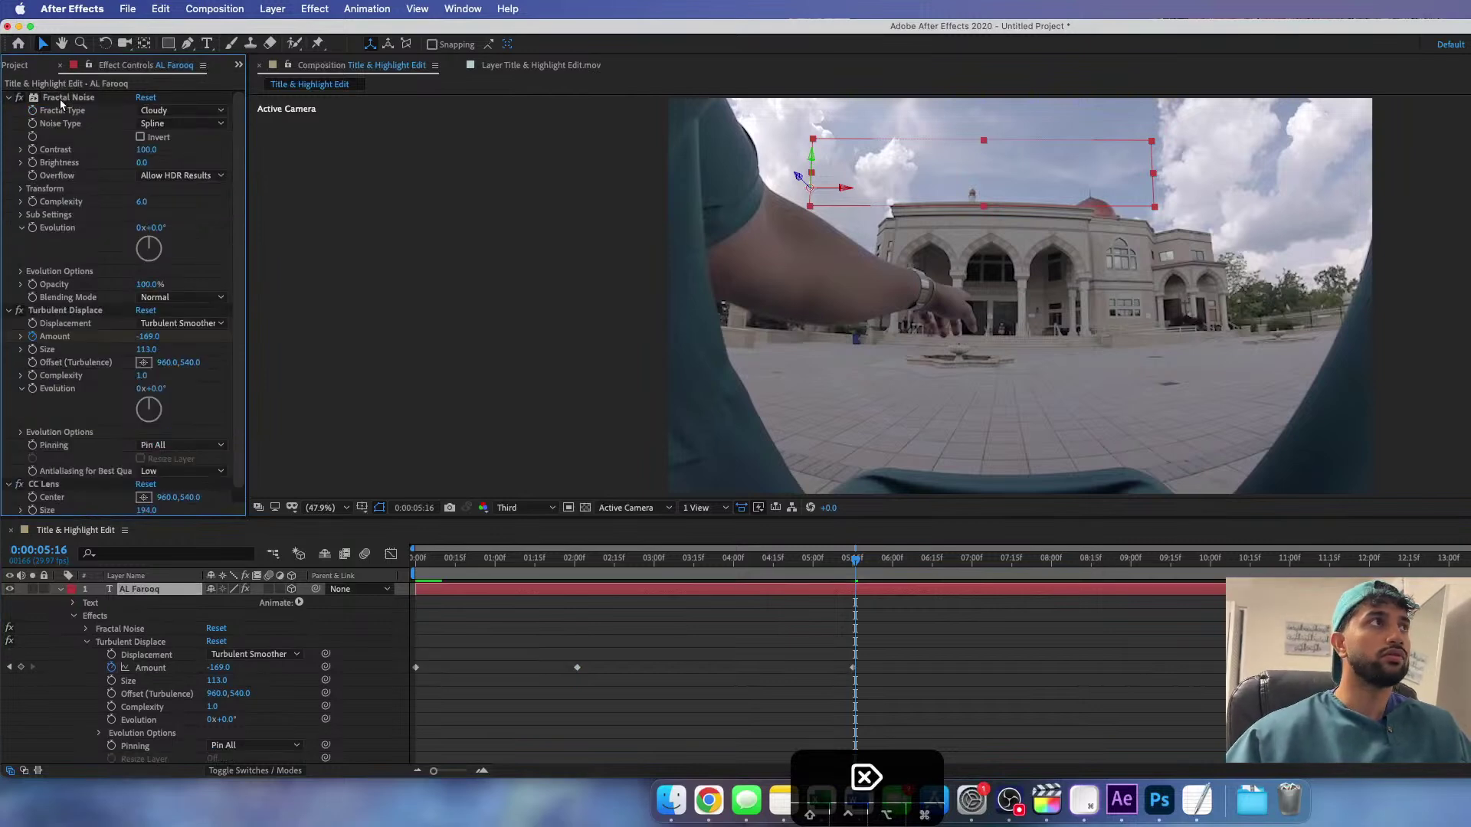
pyautogui.moveTo(426, 565); pyautogui.dragTo(415, 565)
pyautogui.press('space')
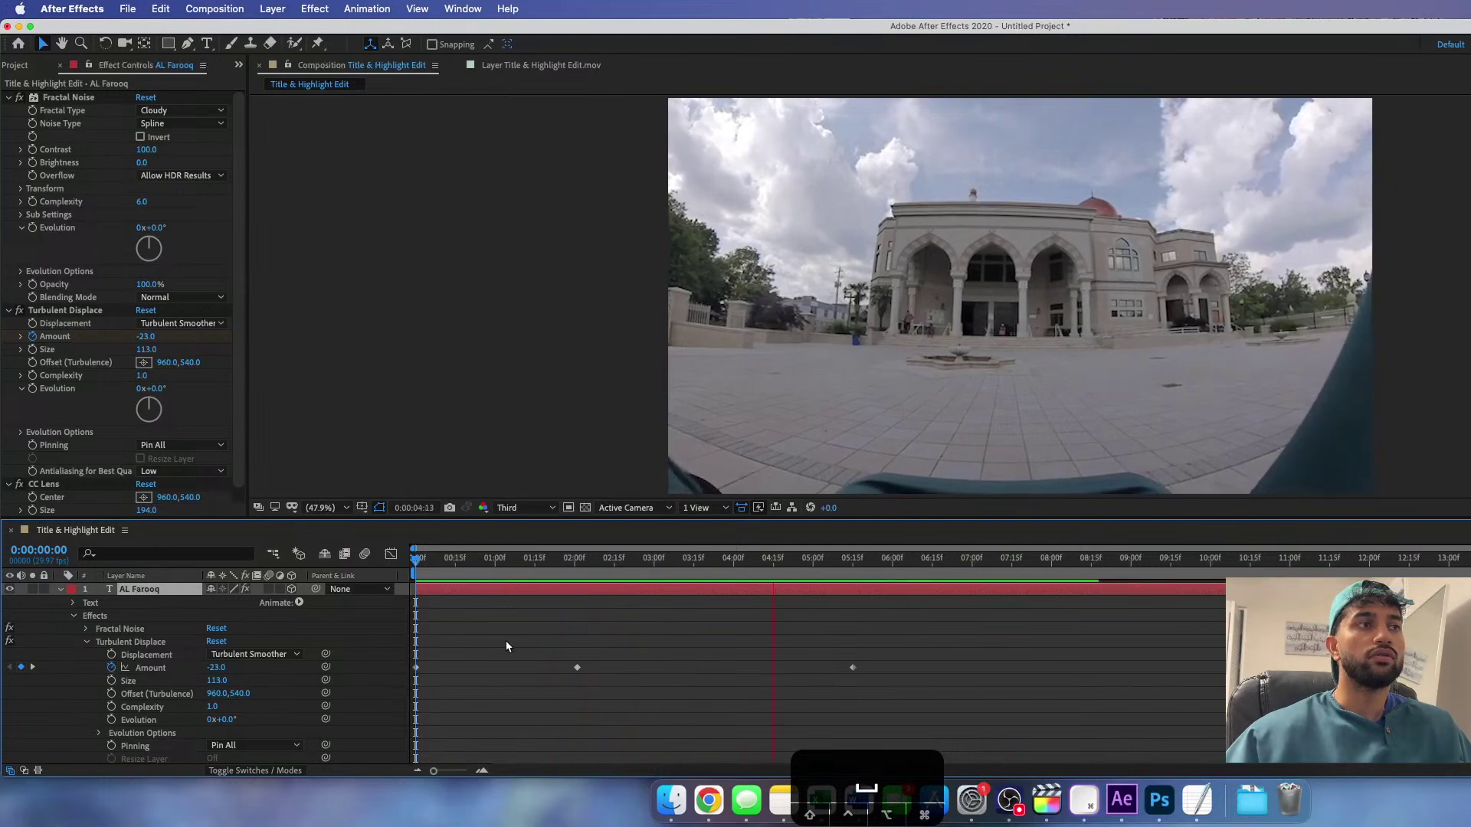
# - Delete the Turbulent Displace Amount keyframe at 0:00:00:00 and preview the animation
pyautogui.click(416, 667)
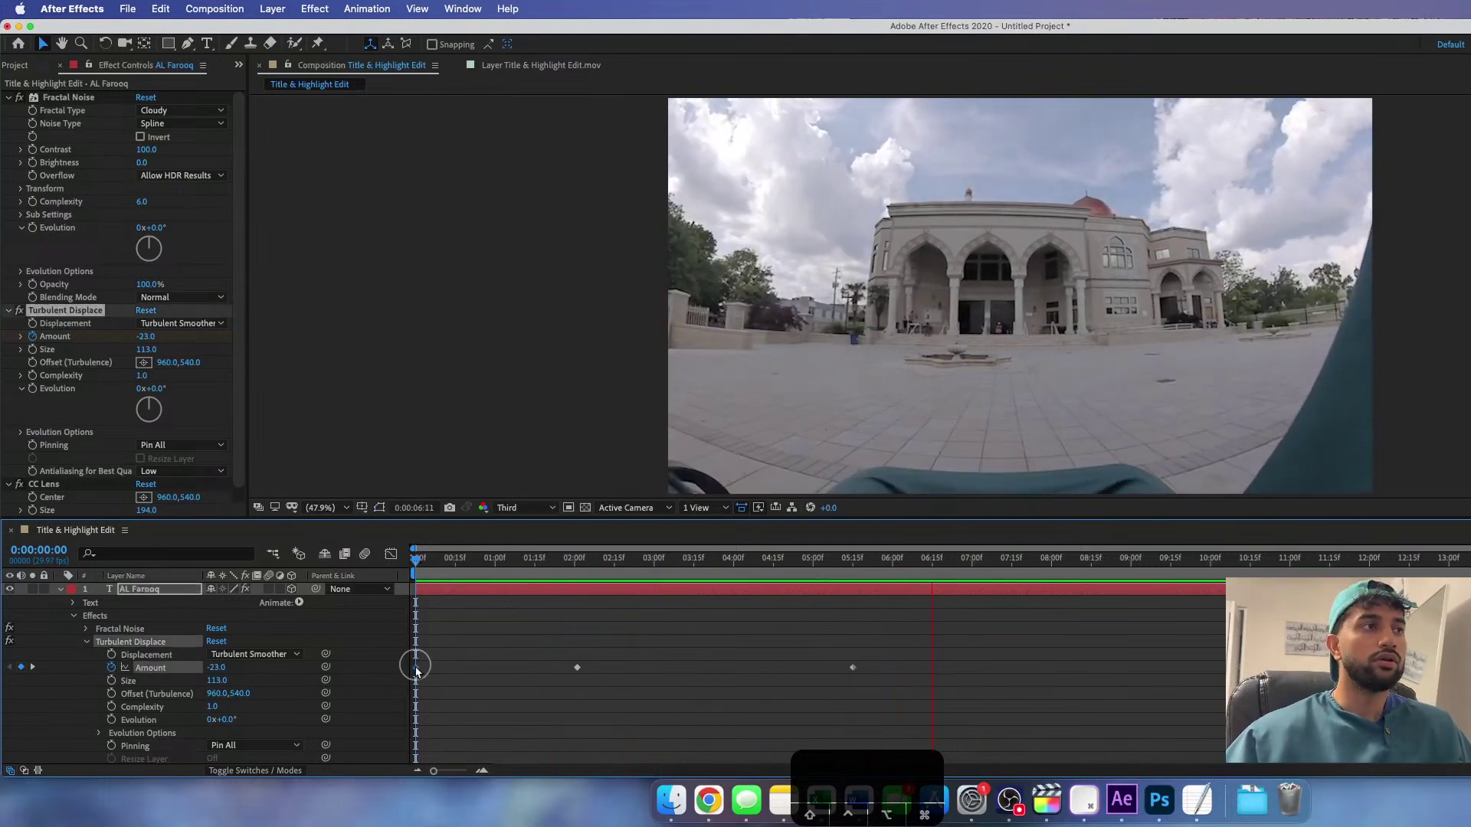
pyautogui.press('BackSpace')
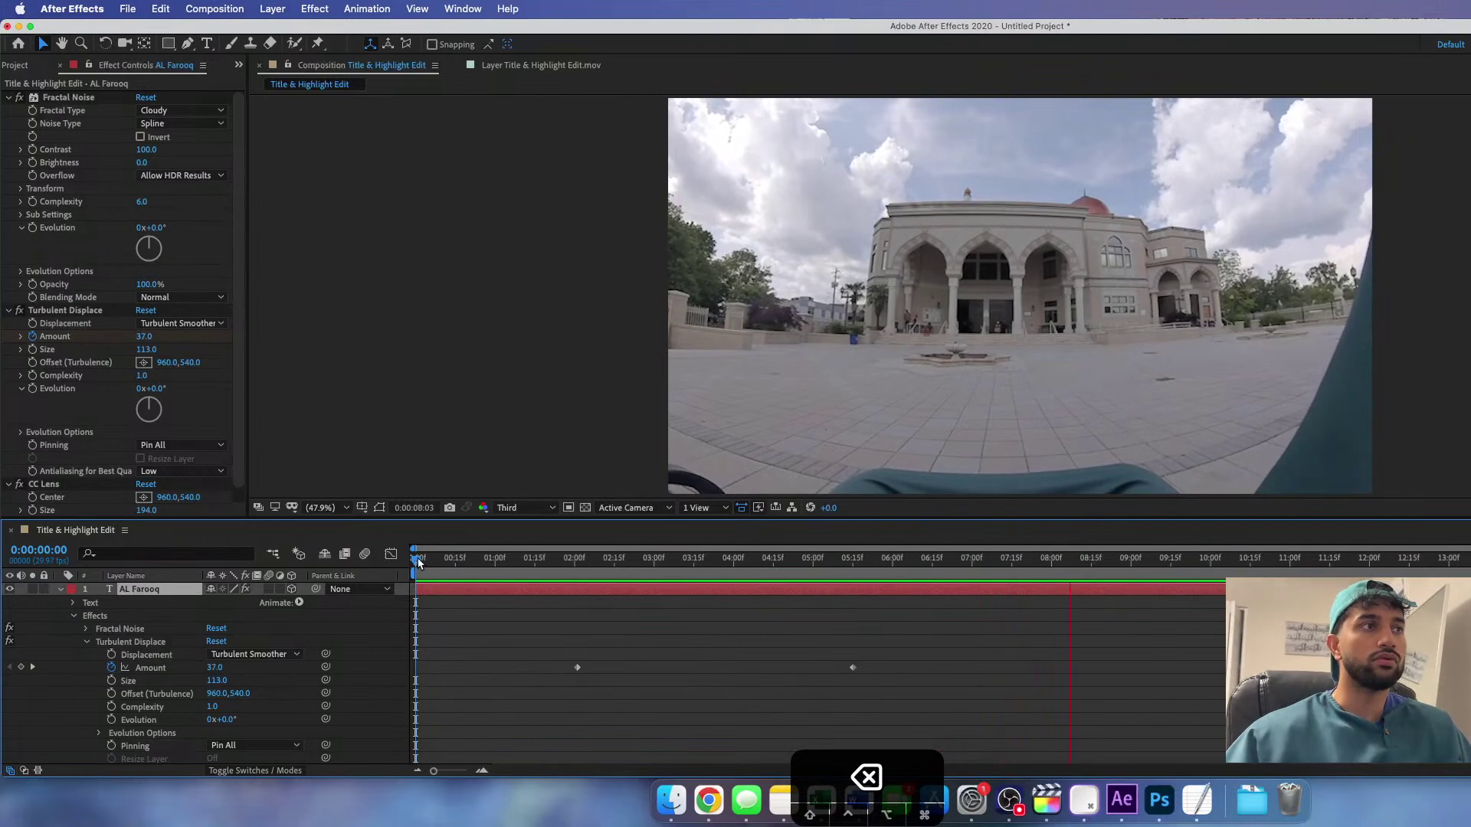
pyautogui.press('space')
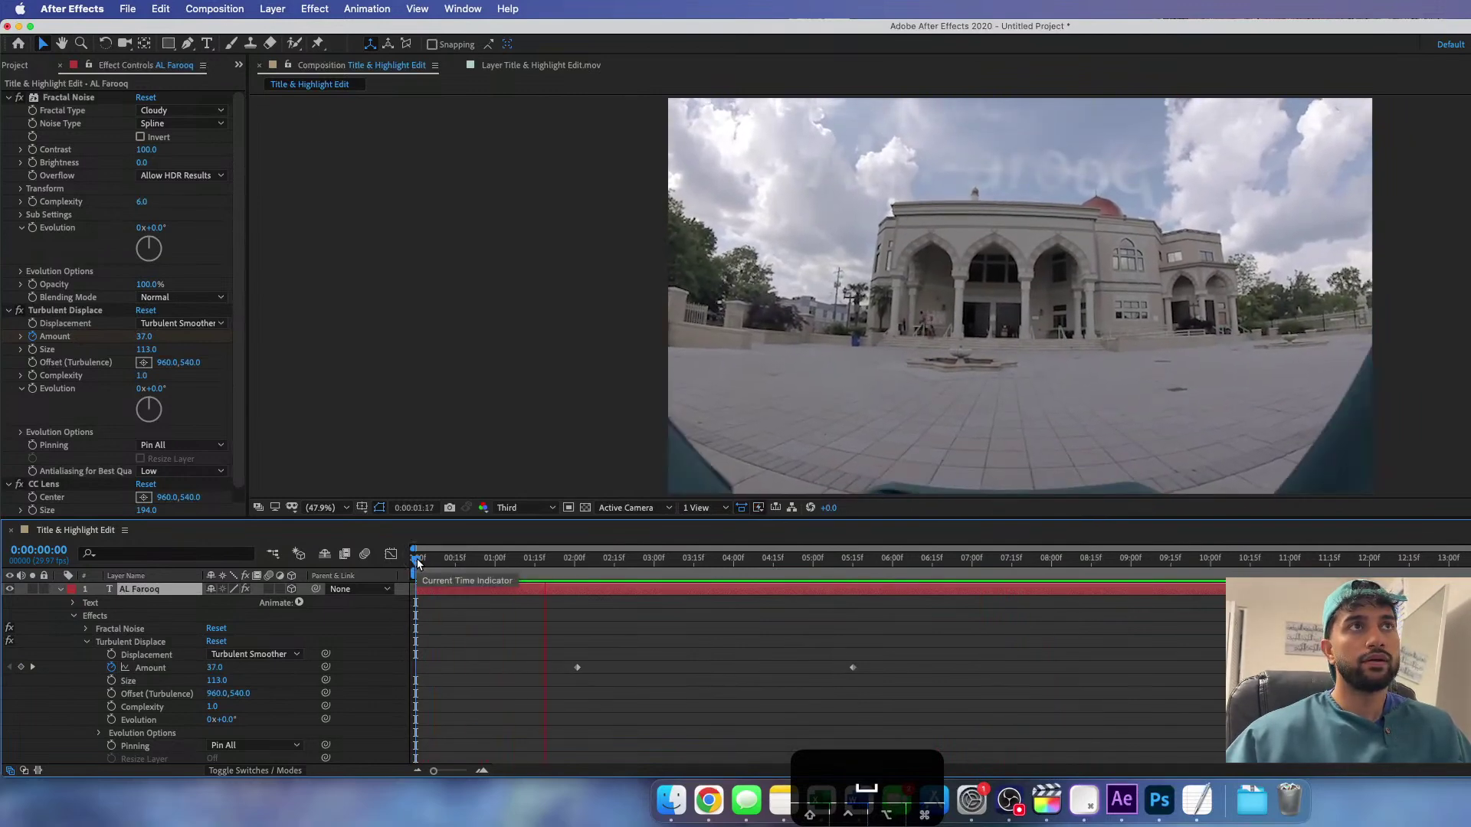
# - Move the first remaining Turbulent Displace Amount keyframe earlier to about 0:00:00:11 and preview from the start
pyautogui.moveTo(576, 671); pyautogui.dragTo(445, 668)
pyautogui.click(413, 568)
pyautogui.press('space')
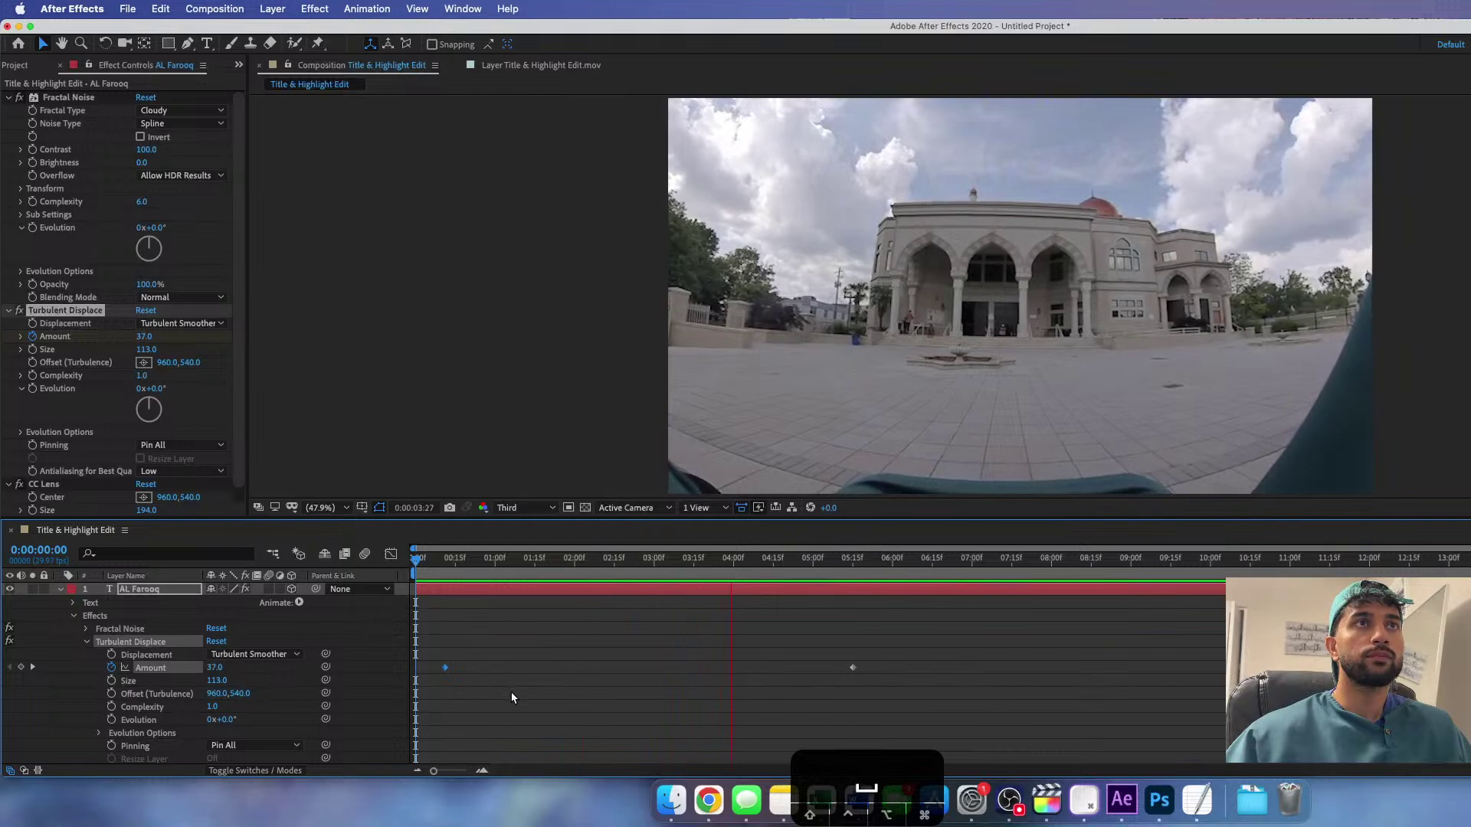
# - Set the Turbulent Displace Amount to -89 at the 0:00:05:15 keyframe and replay the title animation from the start
pyautogui.click(846, 561)
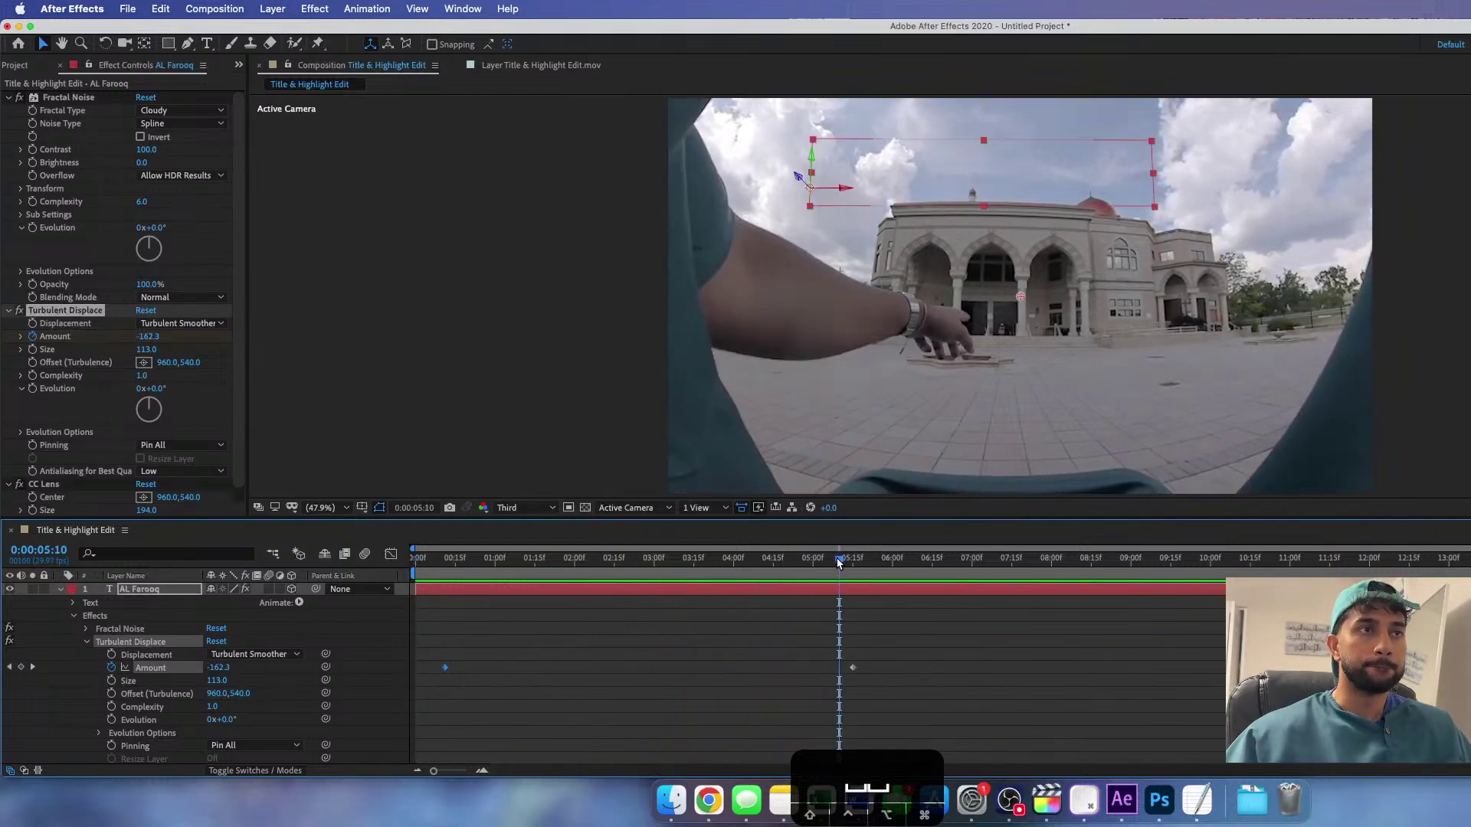
pyautogui.moveTo(847, 563); pyautogui.dragTo(856, 563)
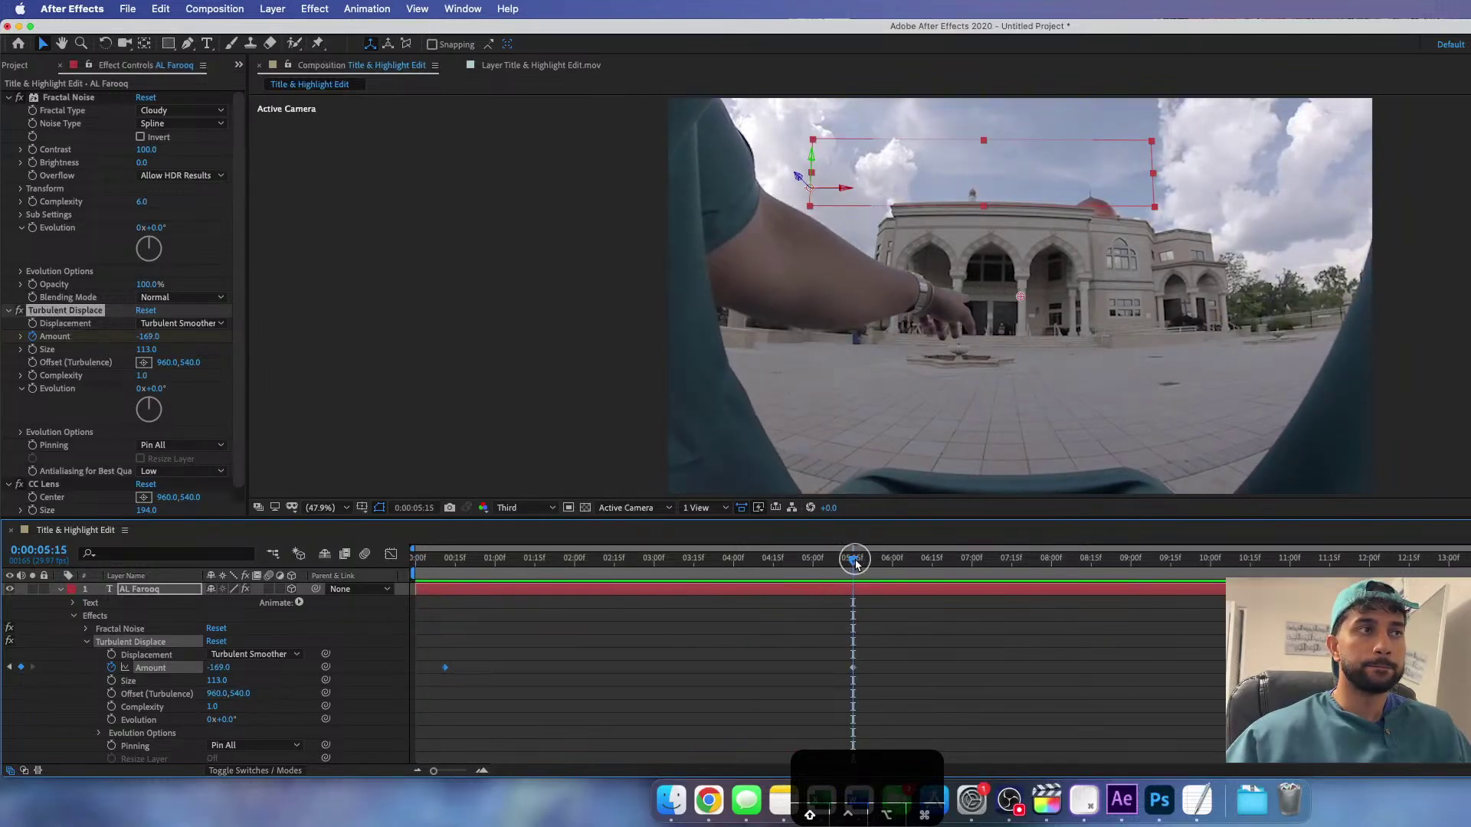
pyautogui.moveTo(229, 672); pyautogui.dragTo(290, 674)
pyautogui.moveTo(427, 564); pyautogui.dragTo(399, 573)
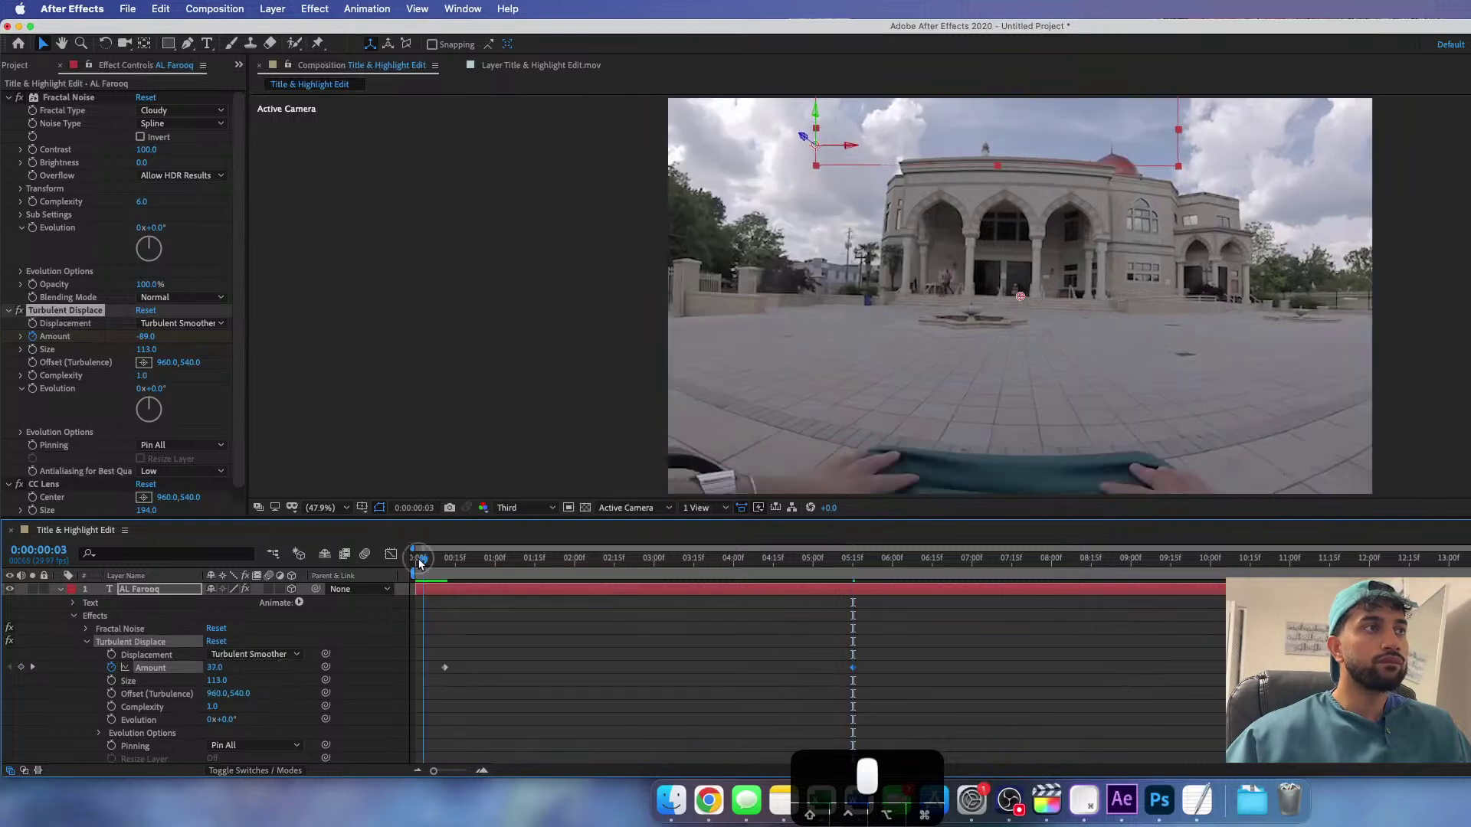
pyautogui.press('space')
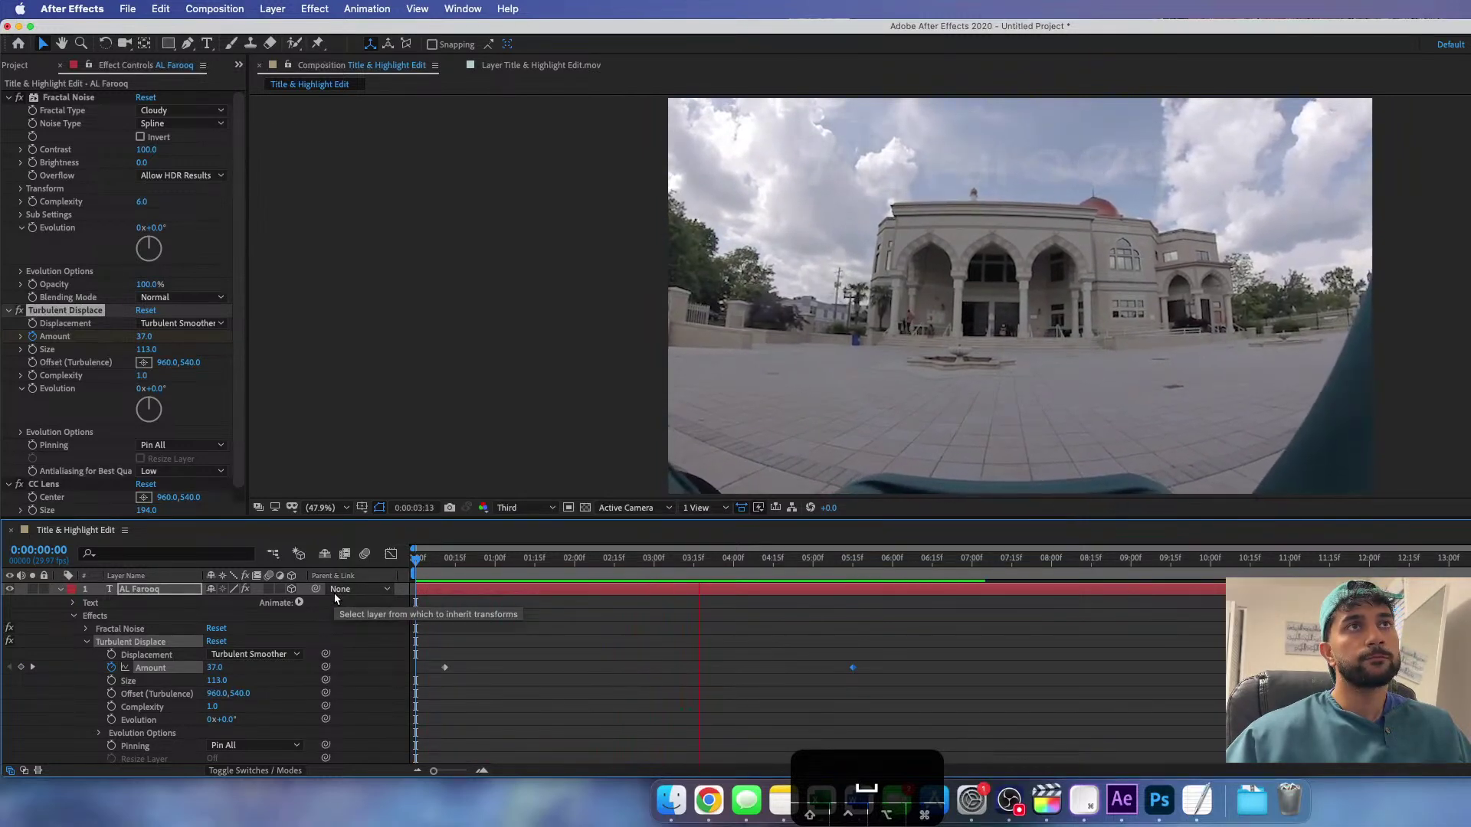
pyautogui.click(410, 567)
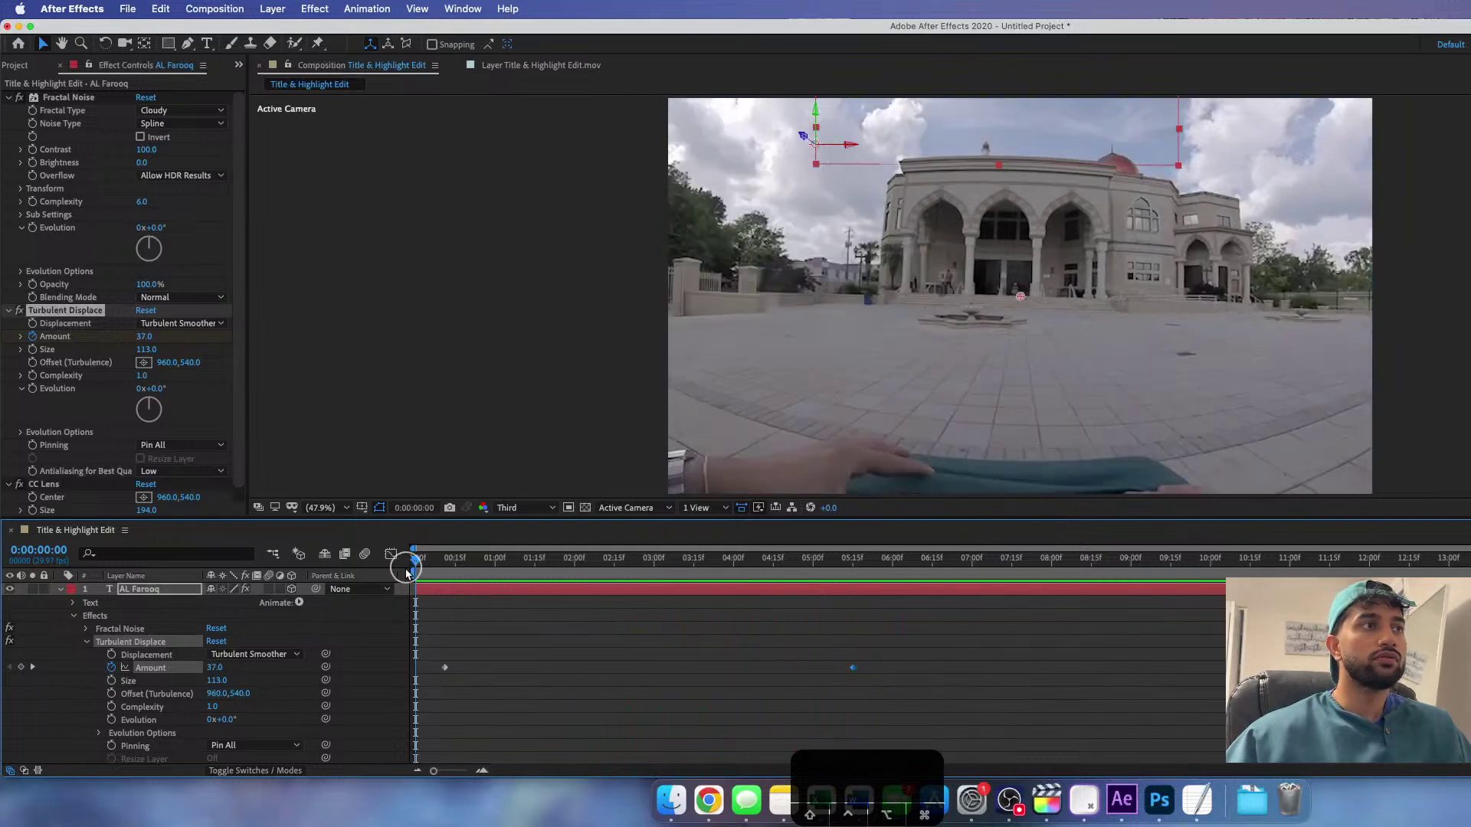
pyautogui.press('space')
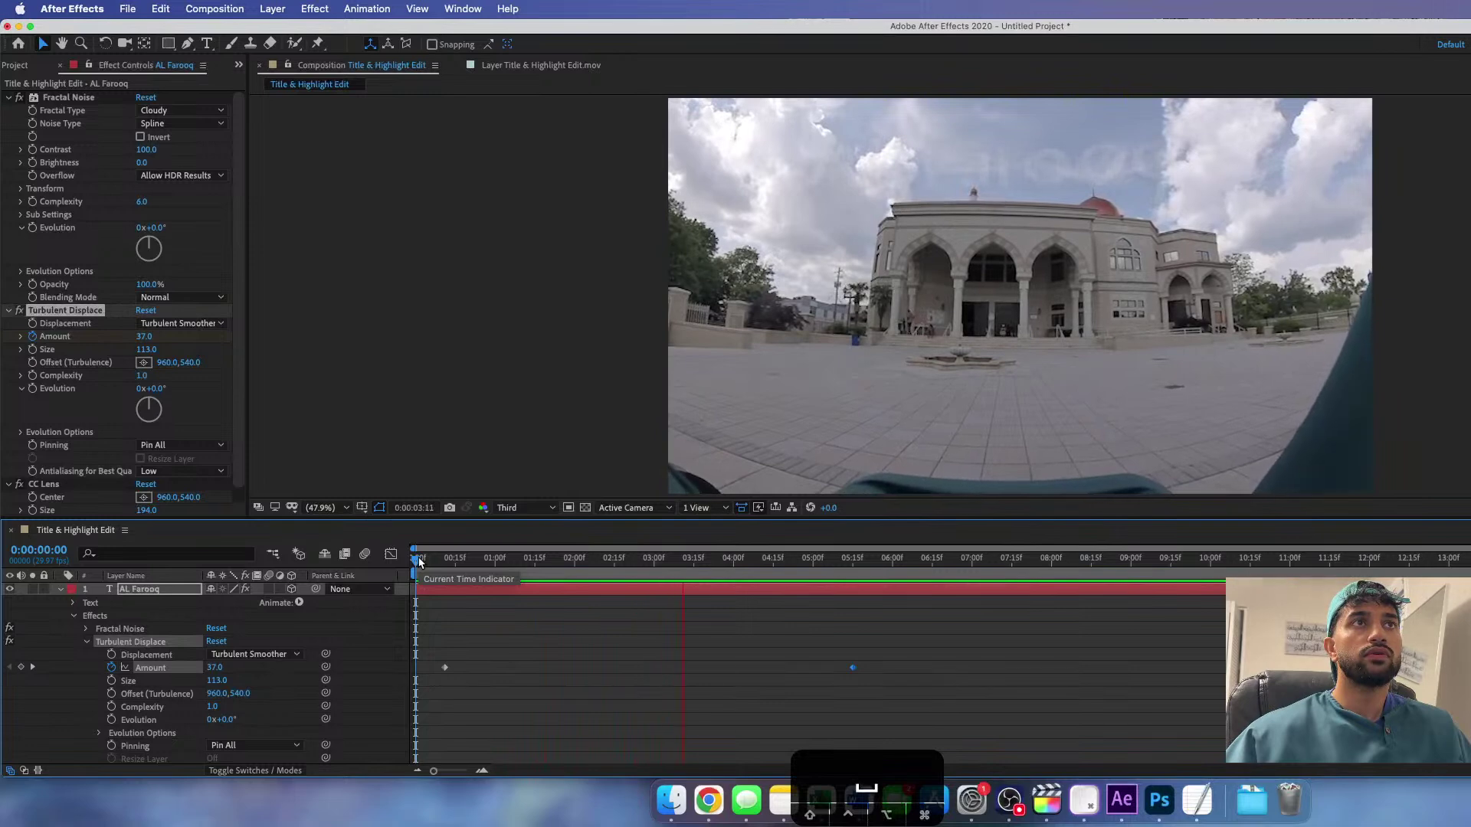
# - Stop the preview and check the title layer's Opacity at 0:00:01:26
pyautogui.press('space')
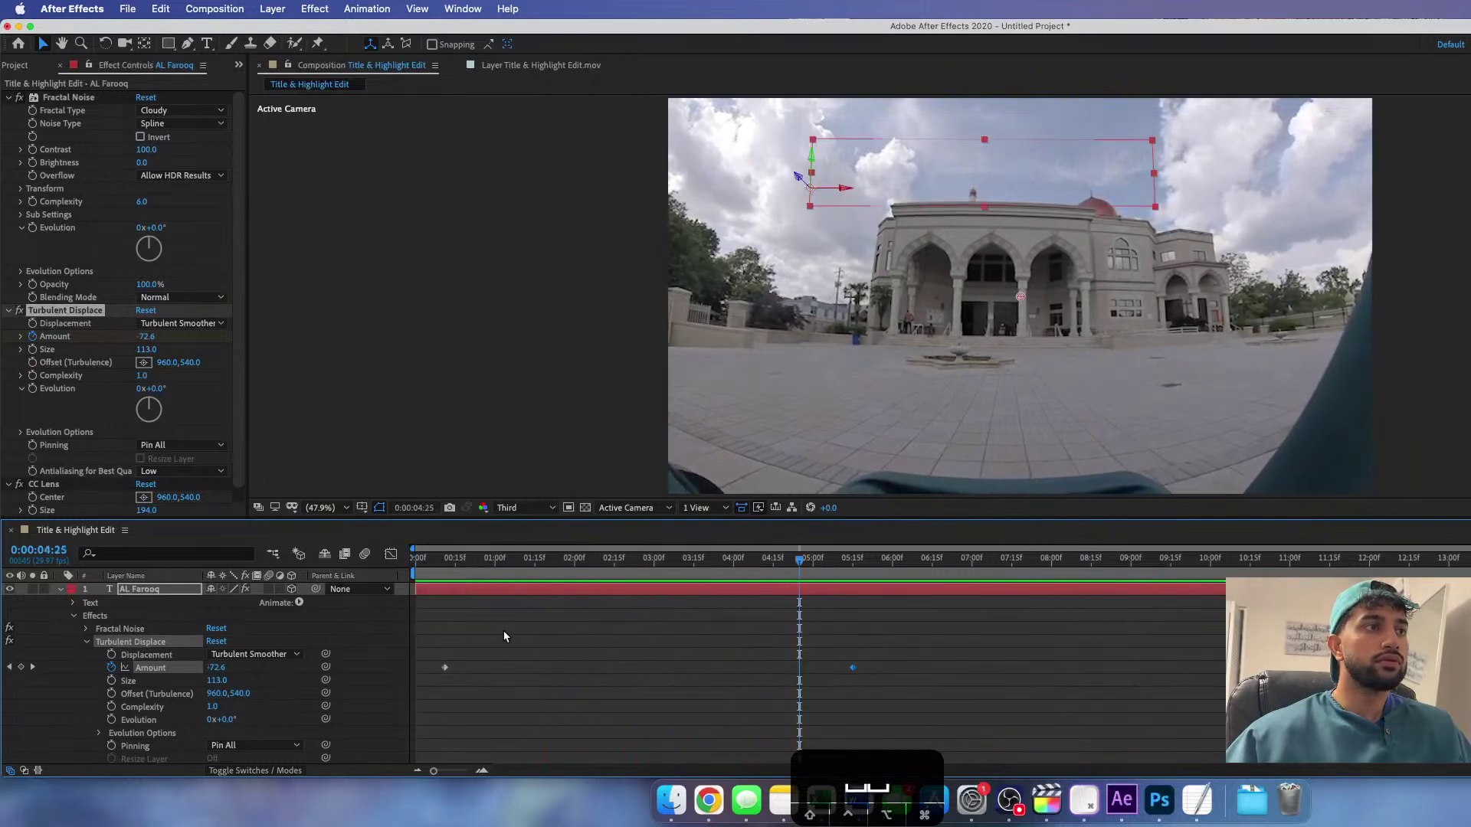
pyautogui.scroll(-5, 501, 630)
pyautogui.moveTo(556, 558); pyautogui.dragTo(563, 560)
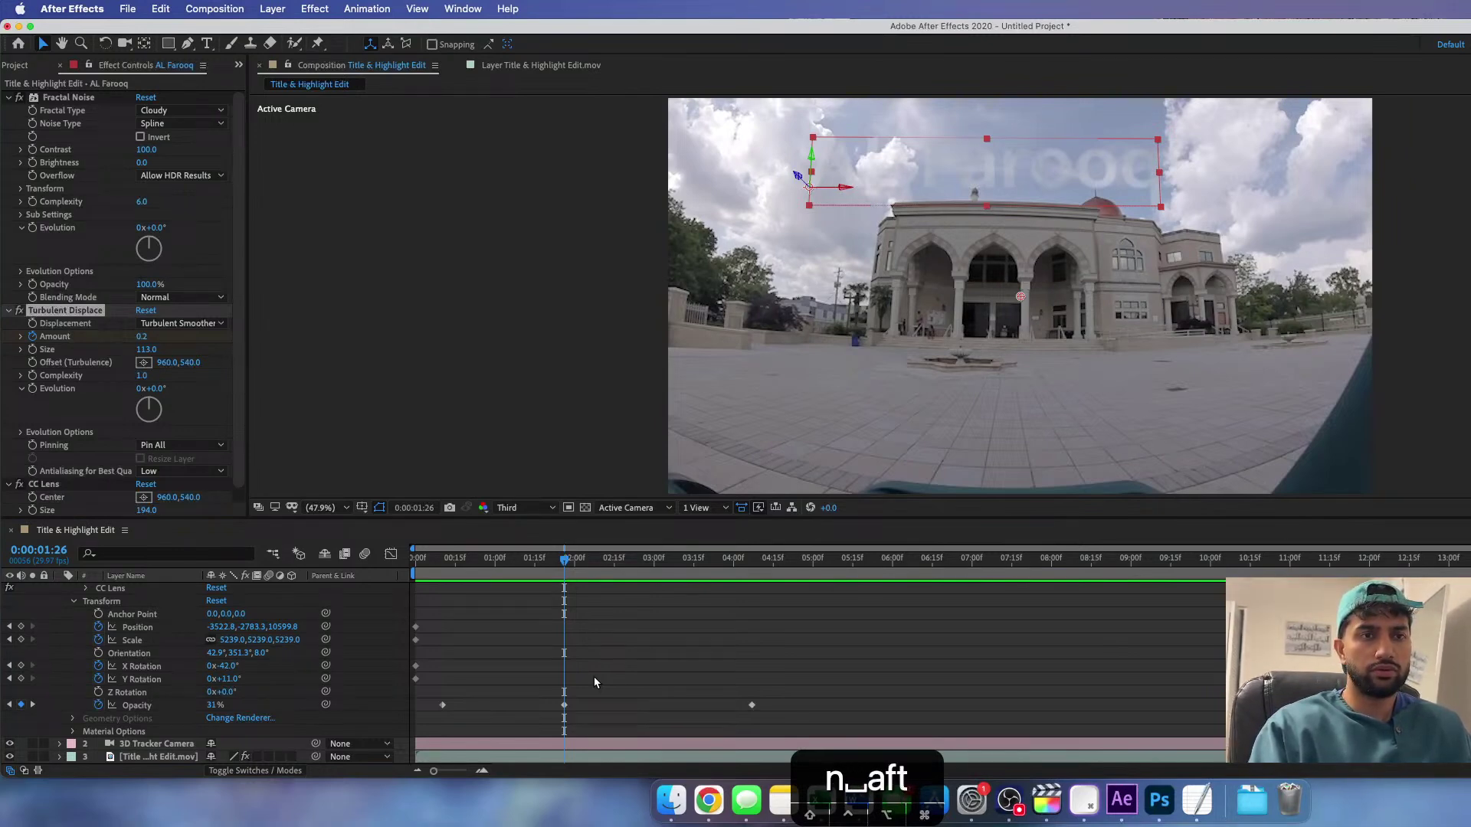
# - Switch to Chrome and search the web for guidance on the effect in After Effects
pyautogui.write('efc')
pyautogui.press('BackSpace')
pyautogui.press('BackSpace')
pyautogui.press('BackSpace')
pyautogui.write('ects')
pyautogui.press('Return')
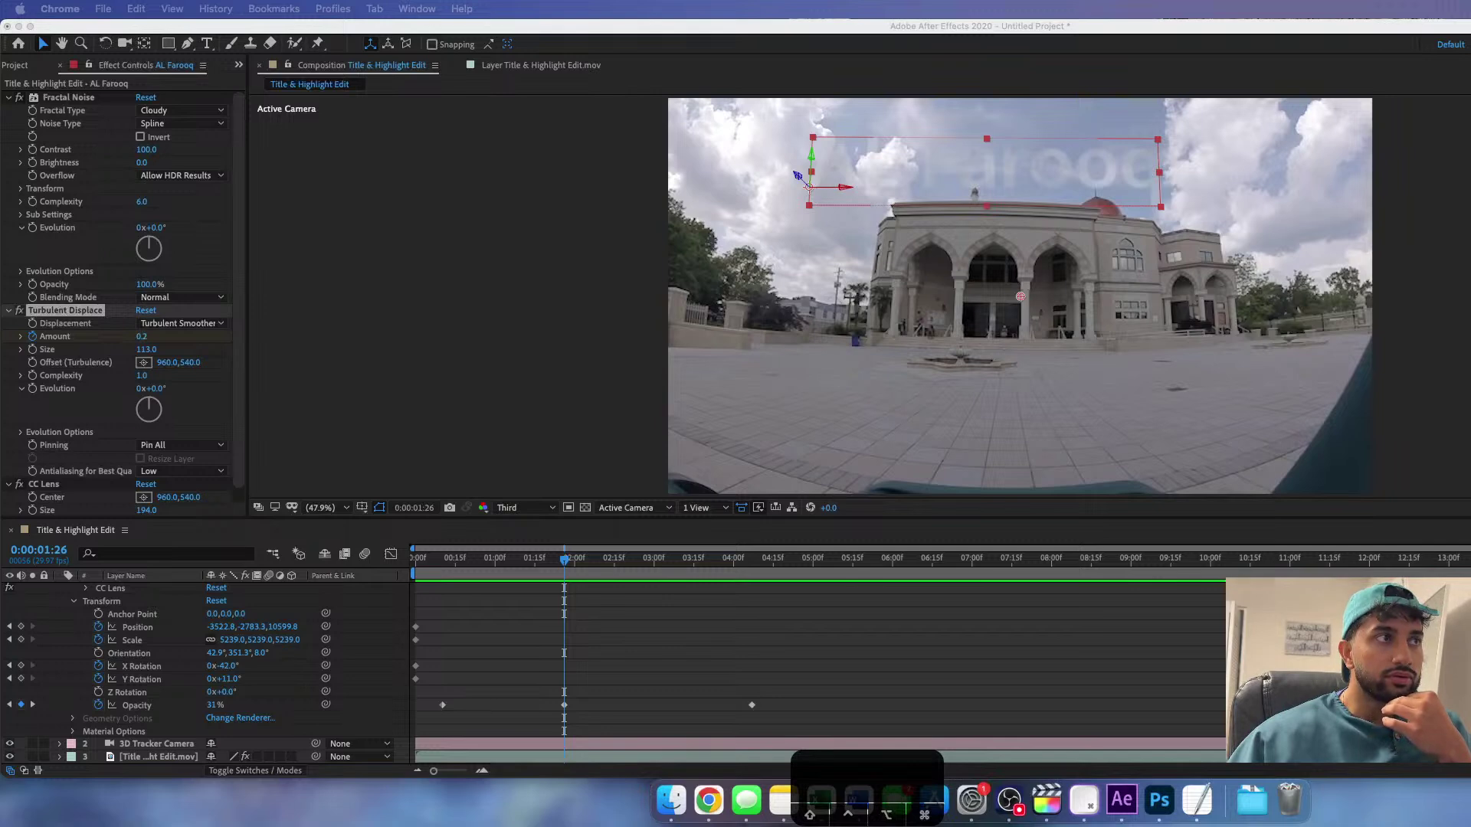
# - Return to After Effects and add a new mask to the title layer
pyautogui.scroll(5, 179, 666)
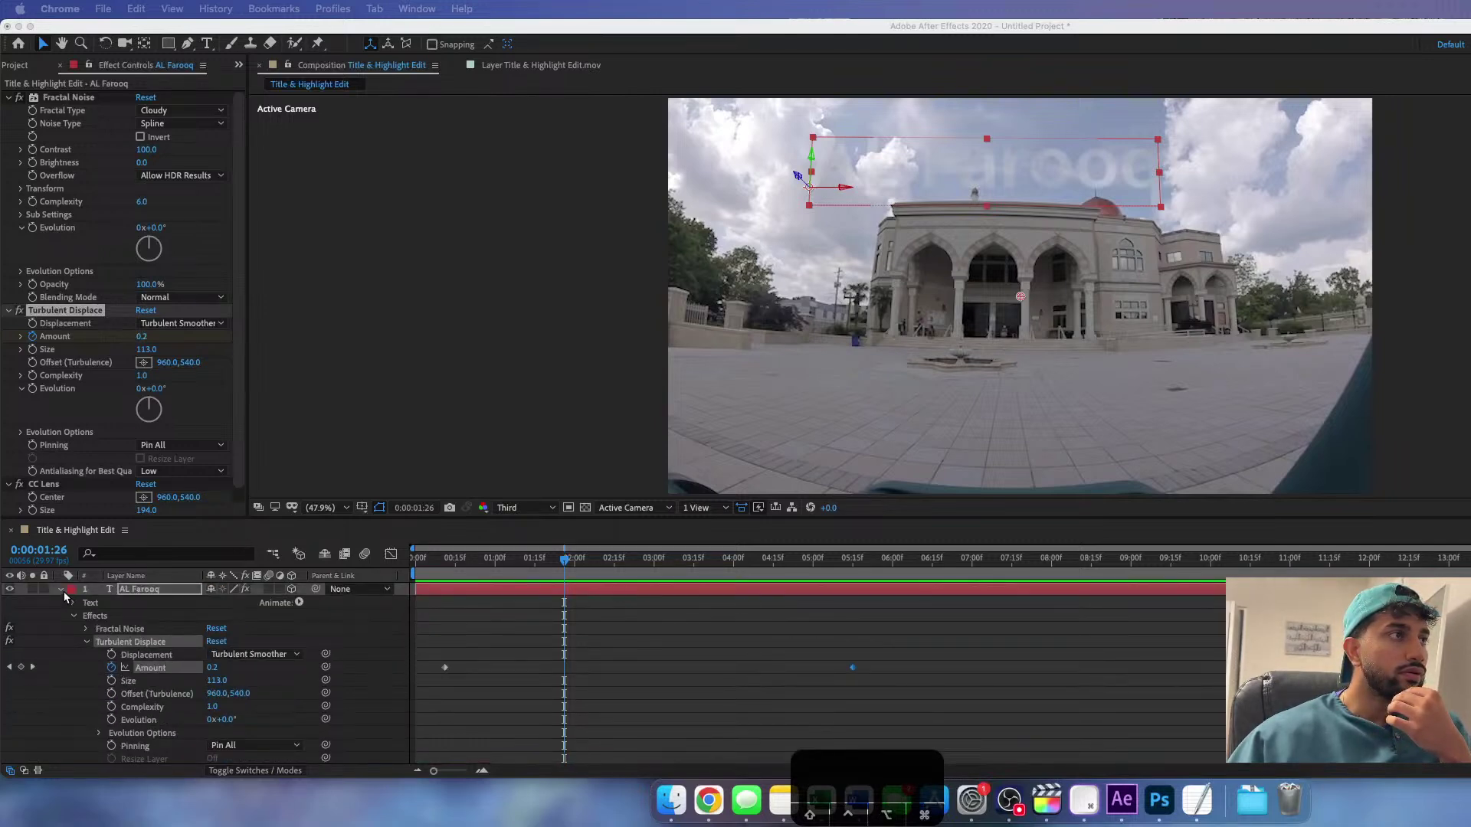
pyautogui.click(62, 590)
pyautogui.click(61, 589)
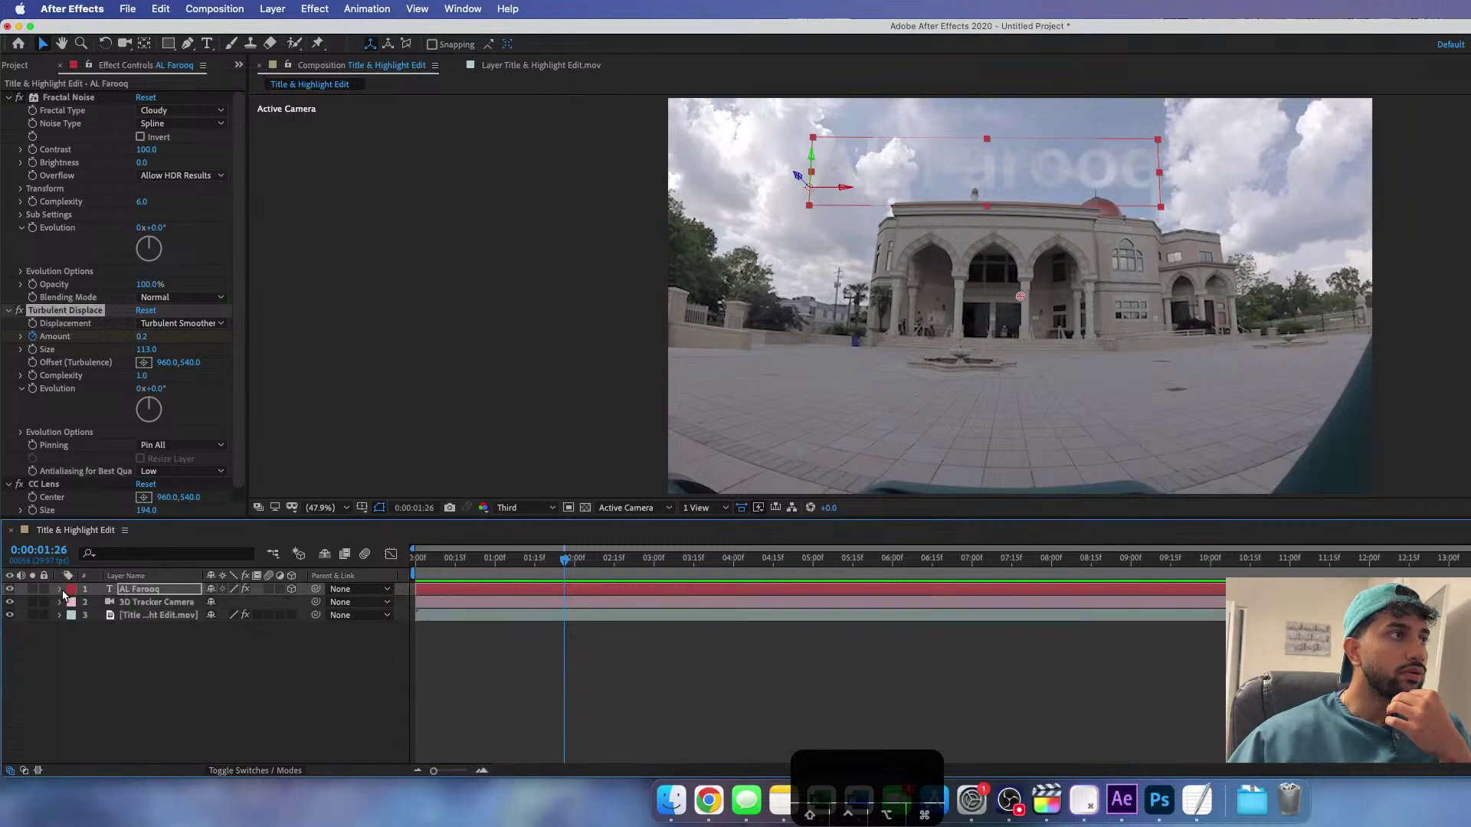
pyautogui.rightClick(140, 591)
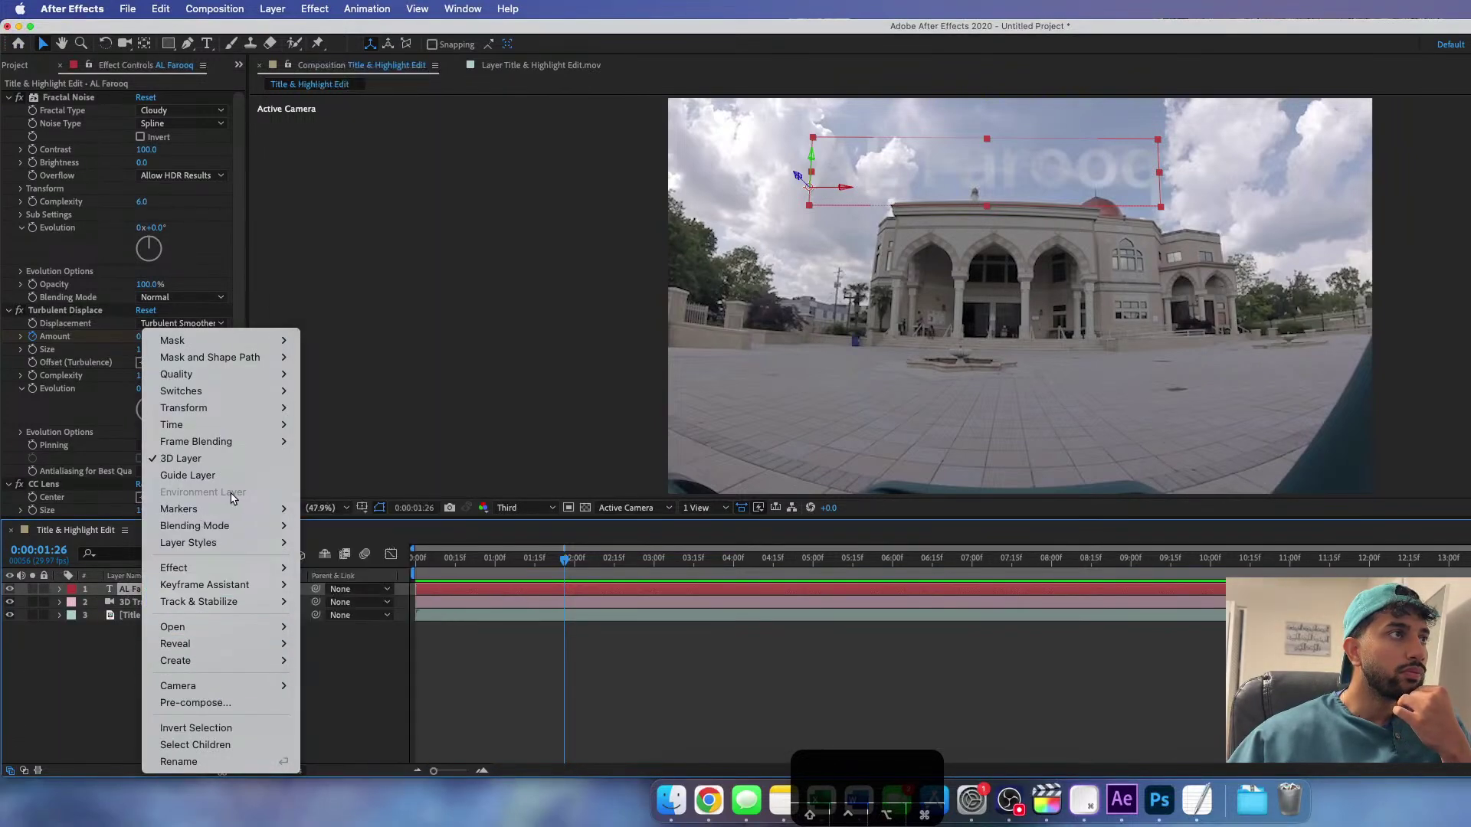
pyautogui.moveTo(210, 341)
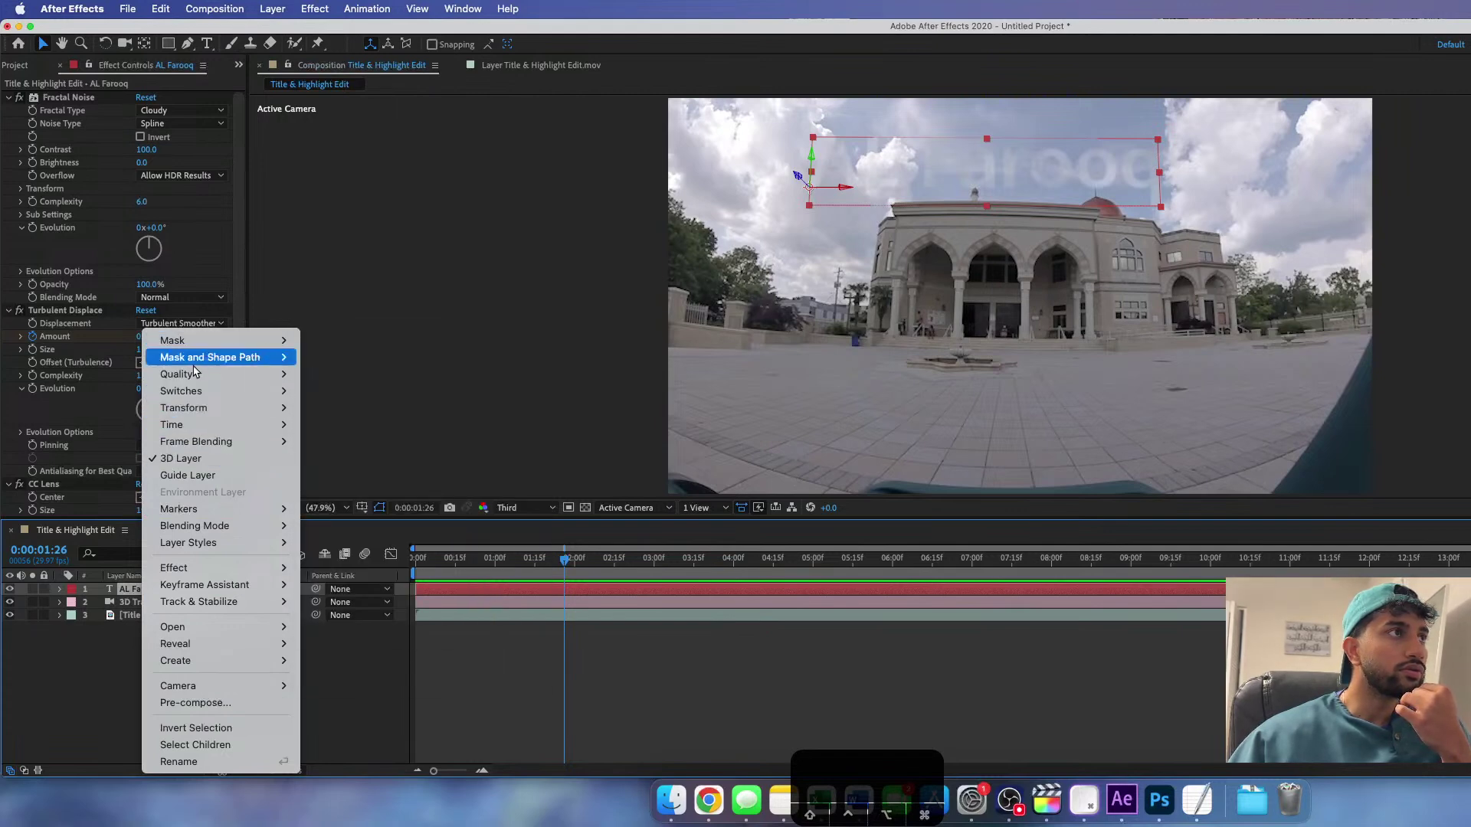
pyautogui.click(321, 341)
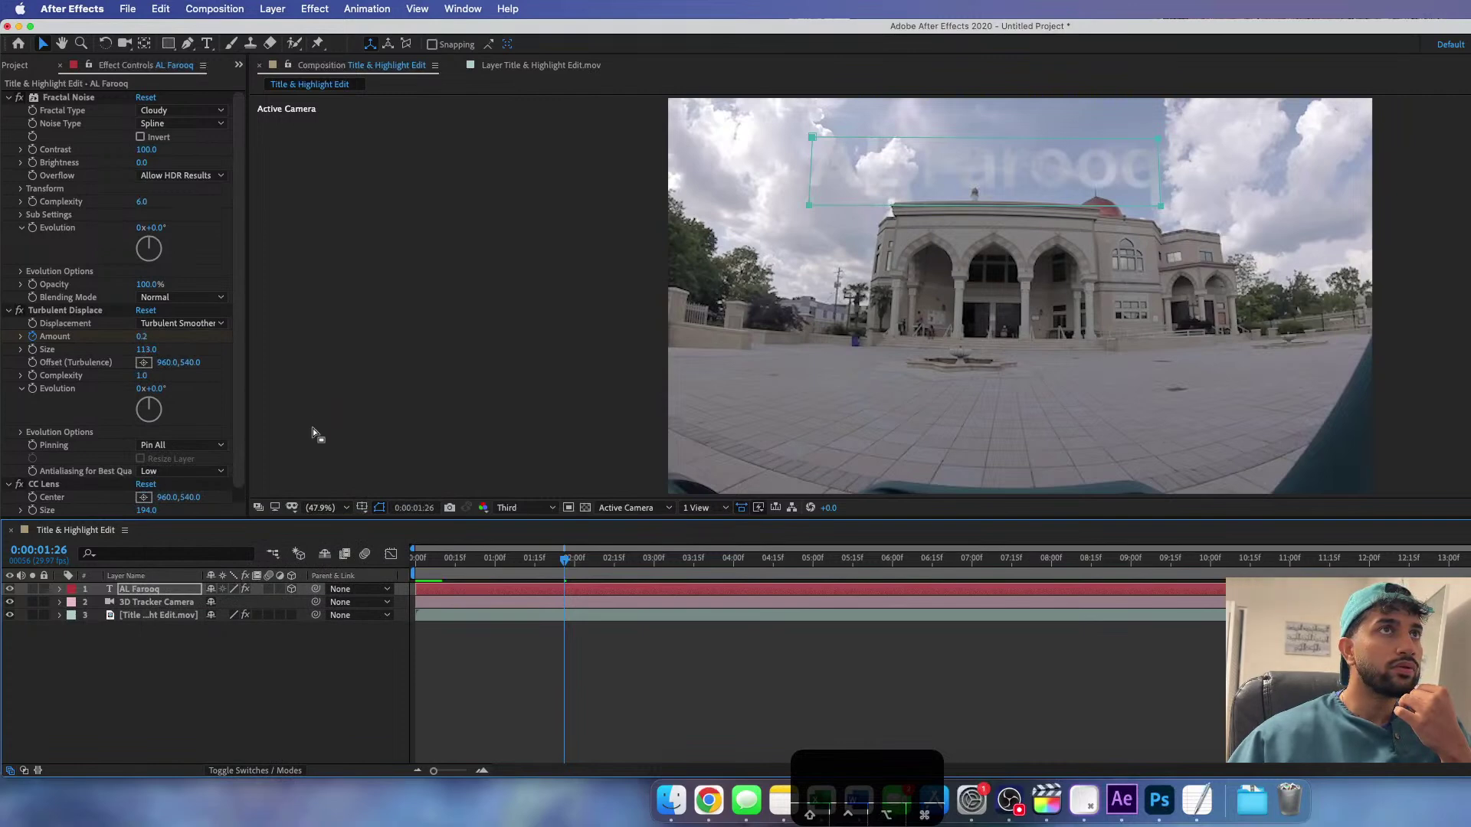
# - Expand the title layer's Mask 1, try adjusting its Mask Feather, and review its Mask Shape settings without altering them
pyautogui.click(59, 590)
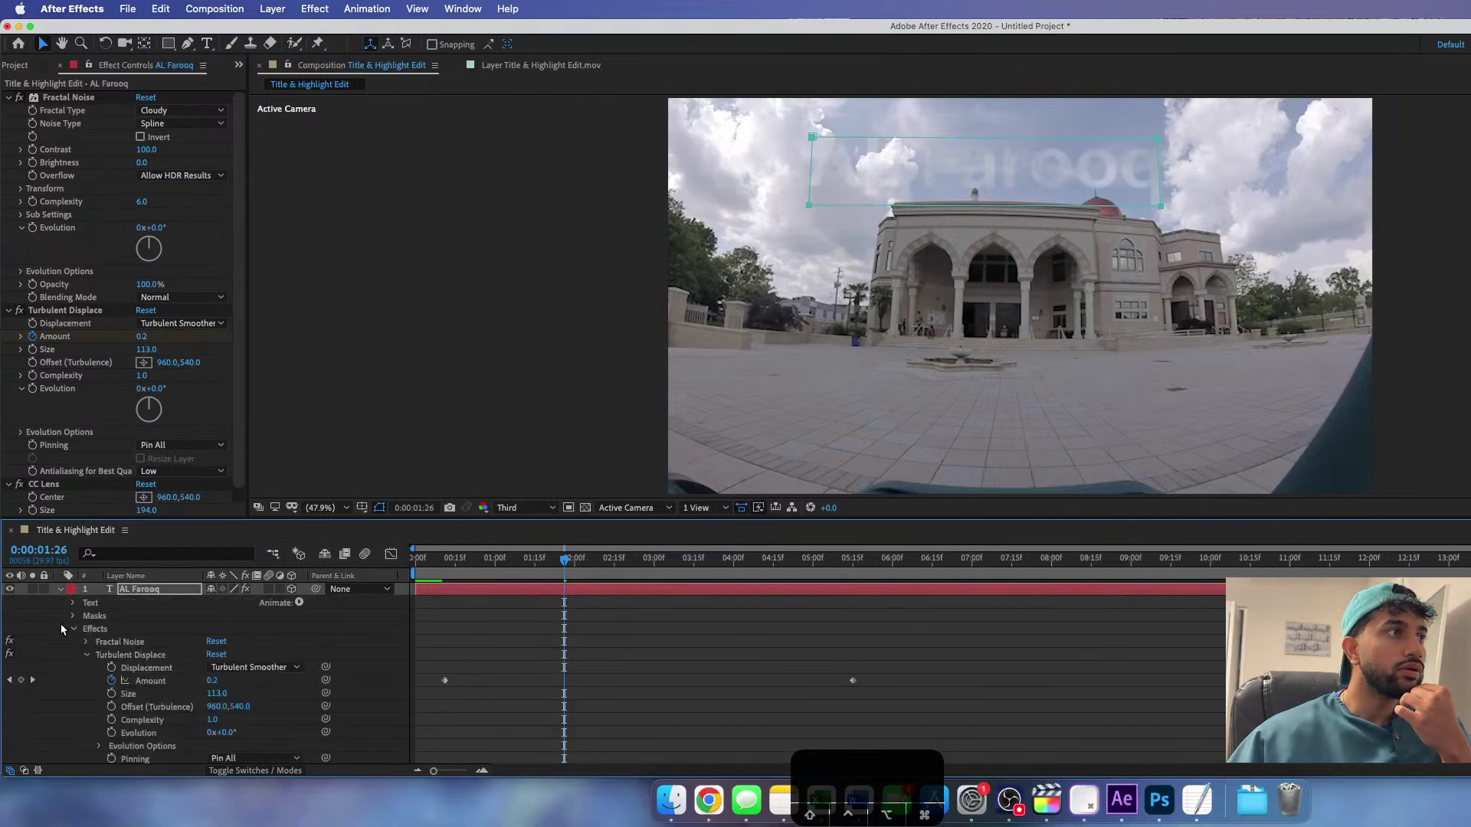
pyautogui.click(73, 628)
pyautogui.click(72, 603)
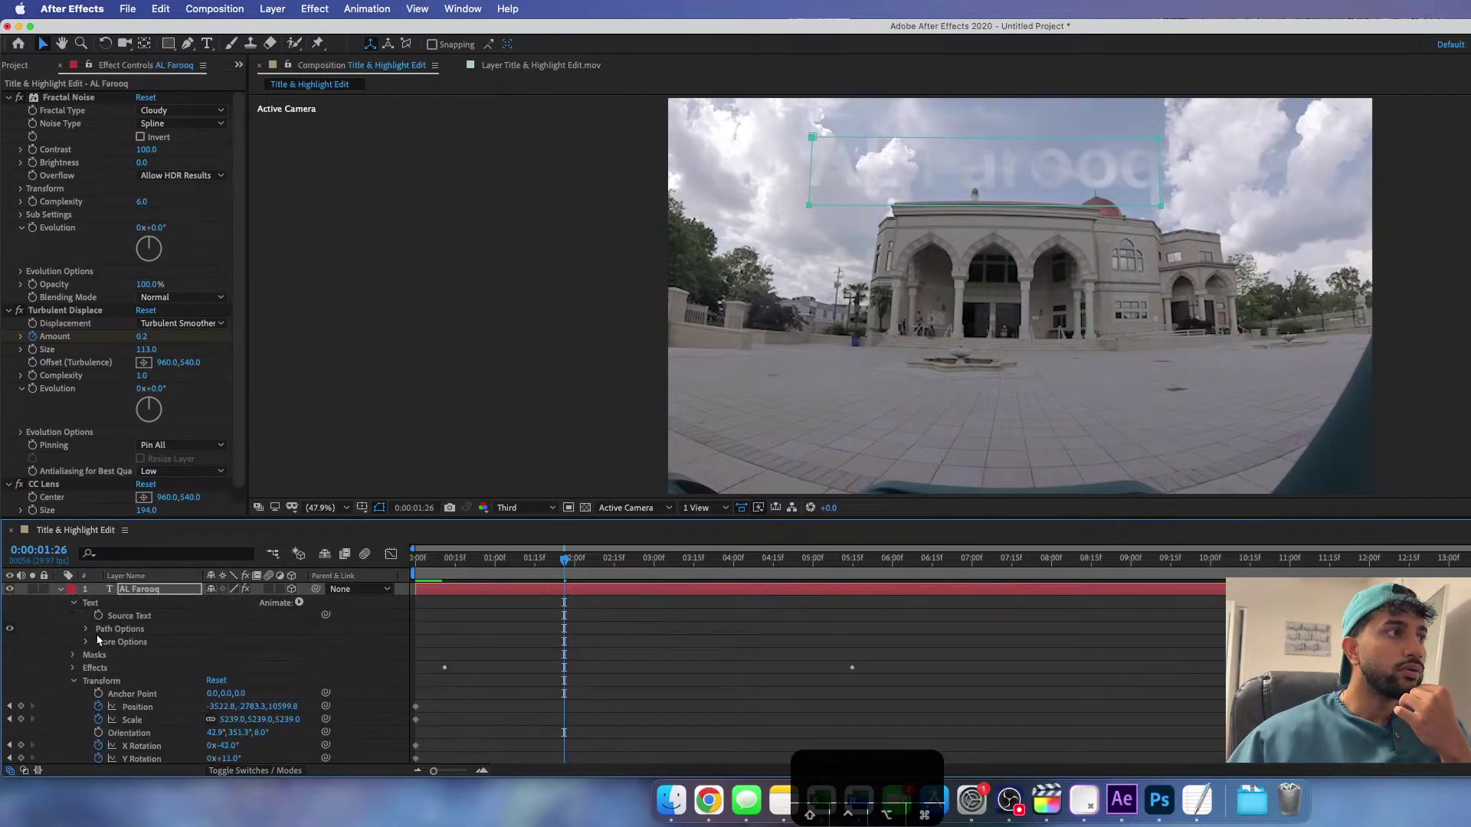
pyautogui.click(73, 603)
pyautogui.click(73, 616)
pyautogui.click(85, 628)
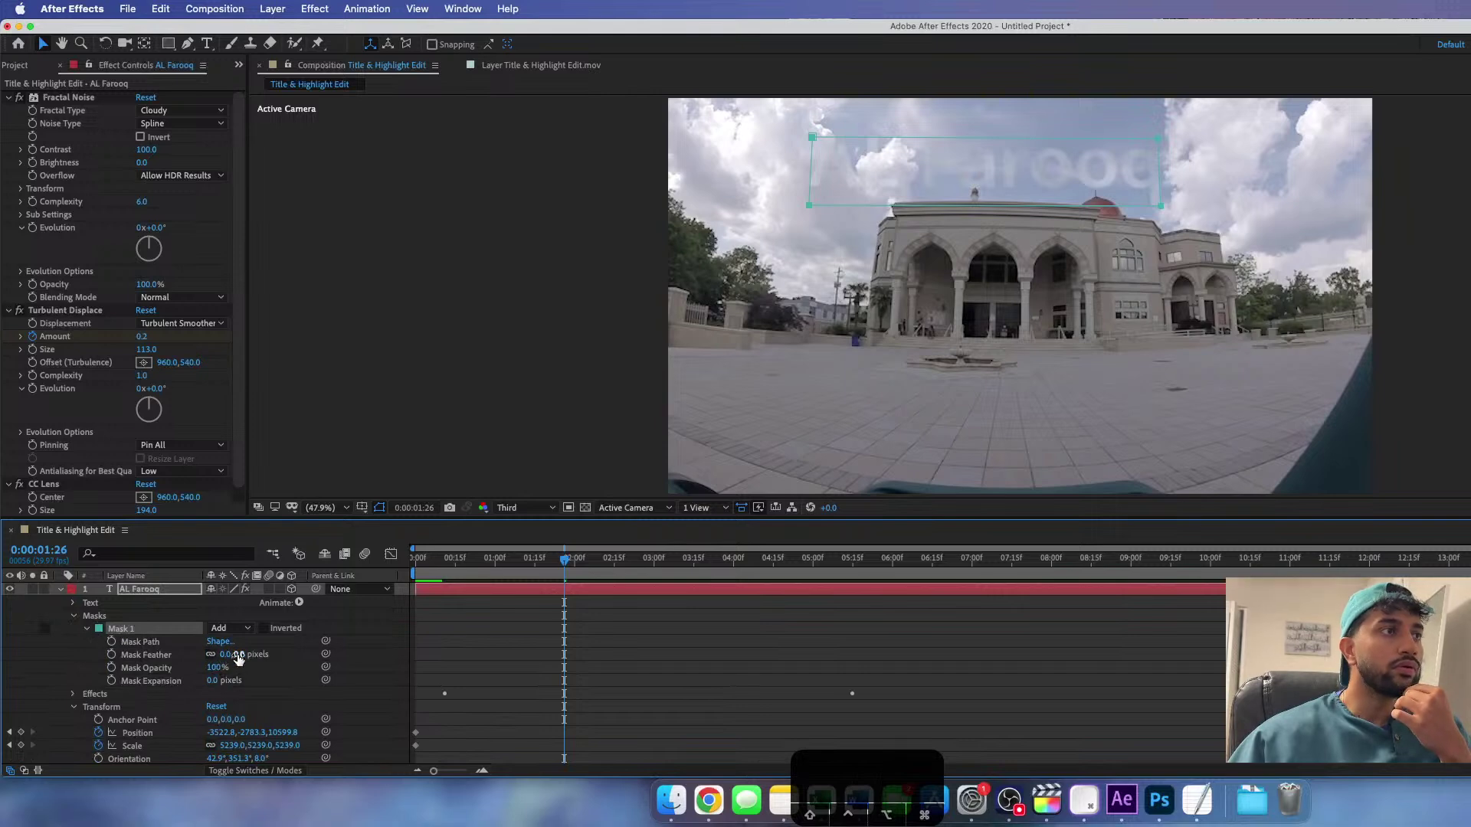
pyautogui.moveTo(238, 657); pyautogui.dragTo(88, 659)
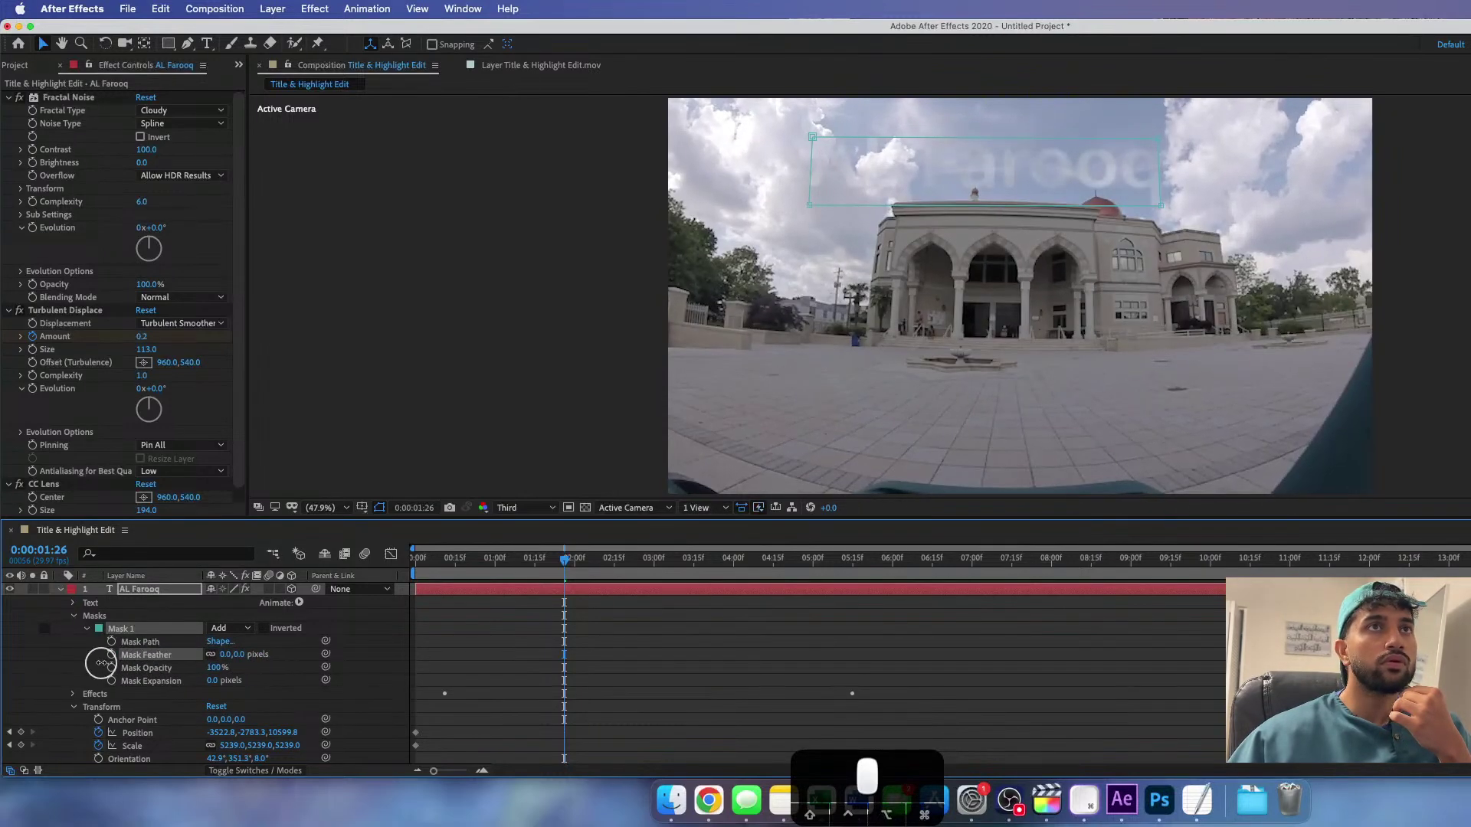
pyautogui.click(220, 642)
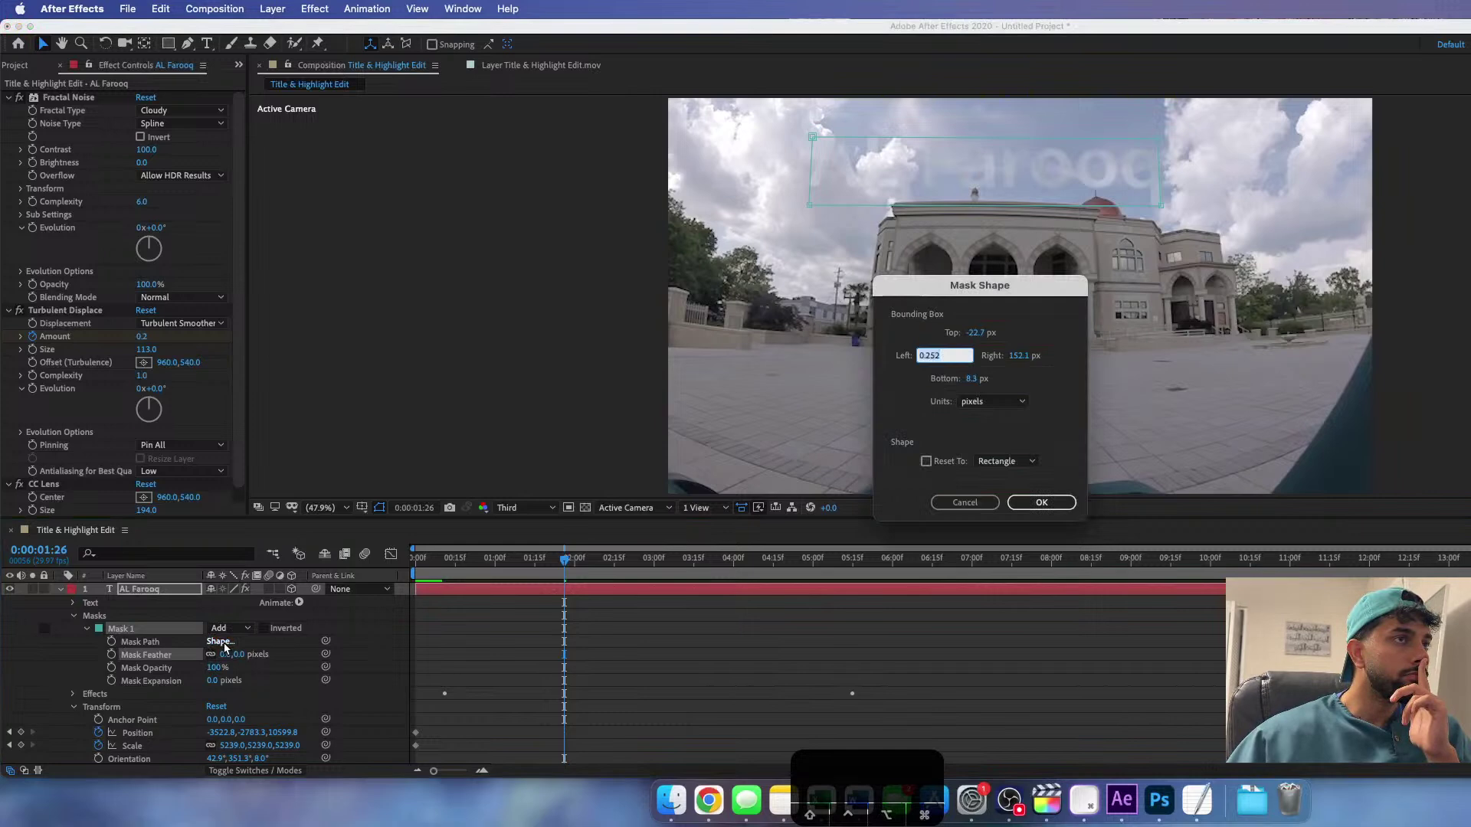
pyautogui.click(1039, 503)
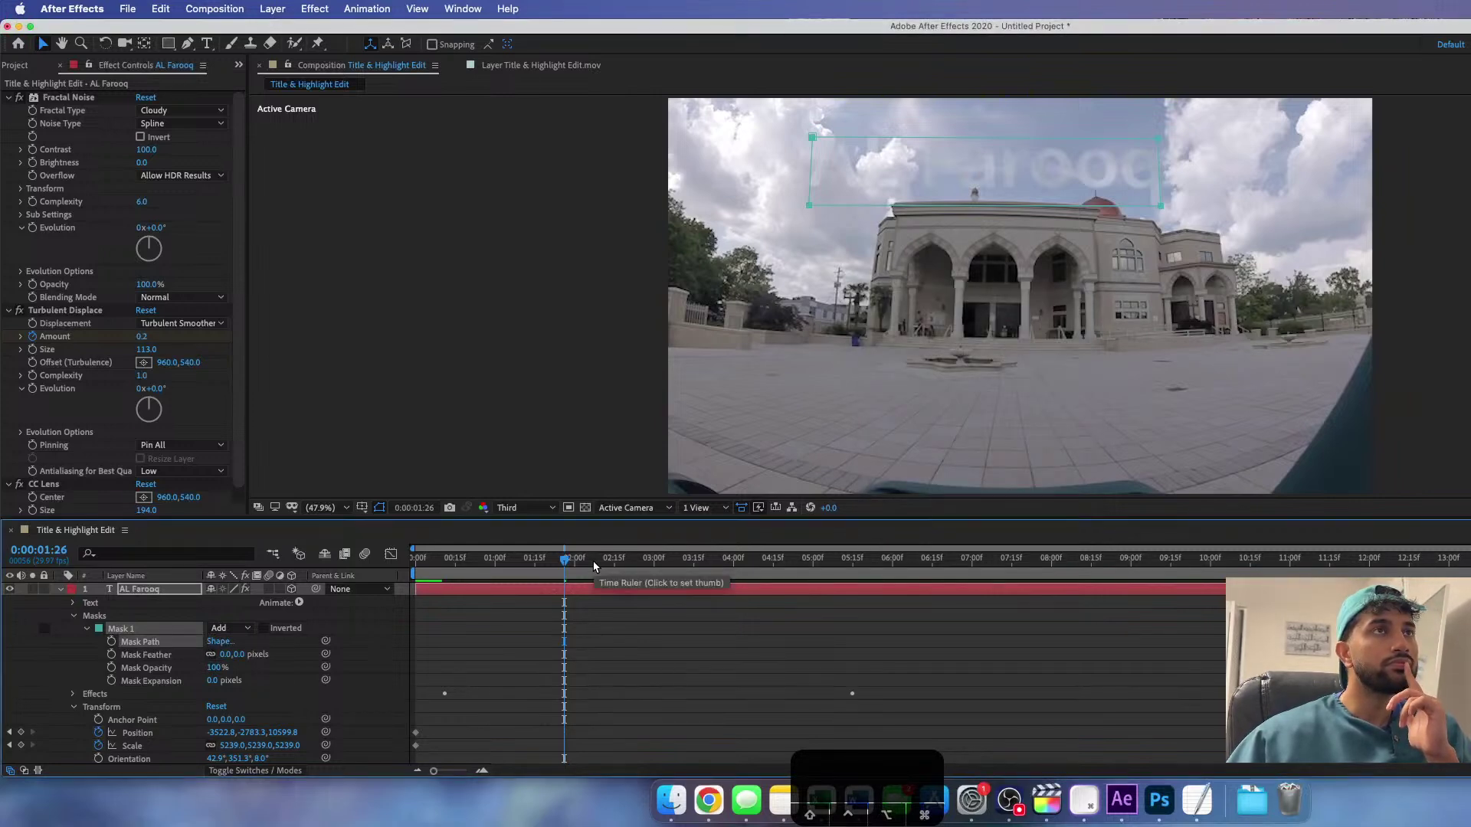
# - Delete the mask from the title layer
pyautogui.click(60, 590)
pyautogui.rightClick(119, 594)
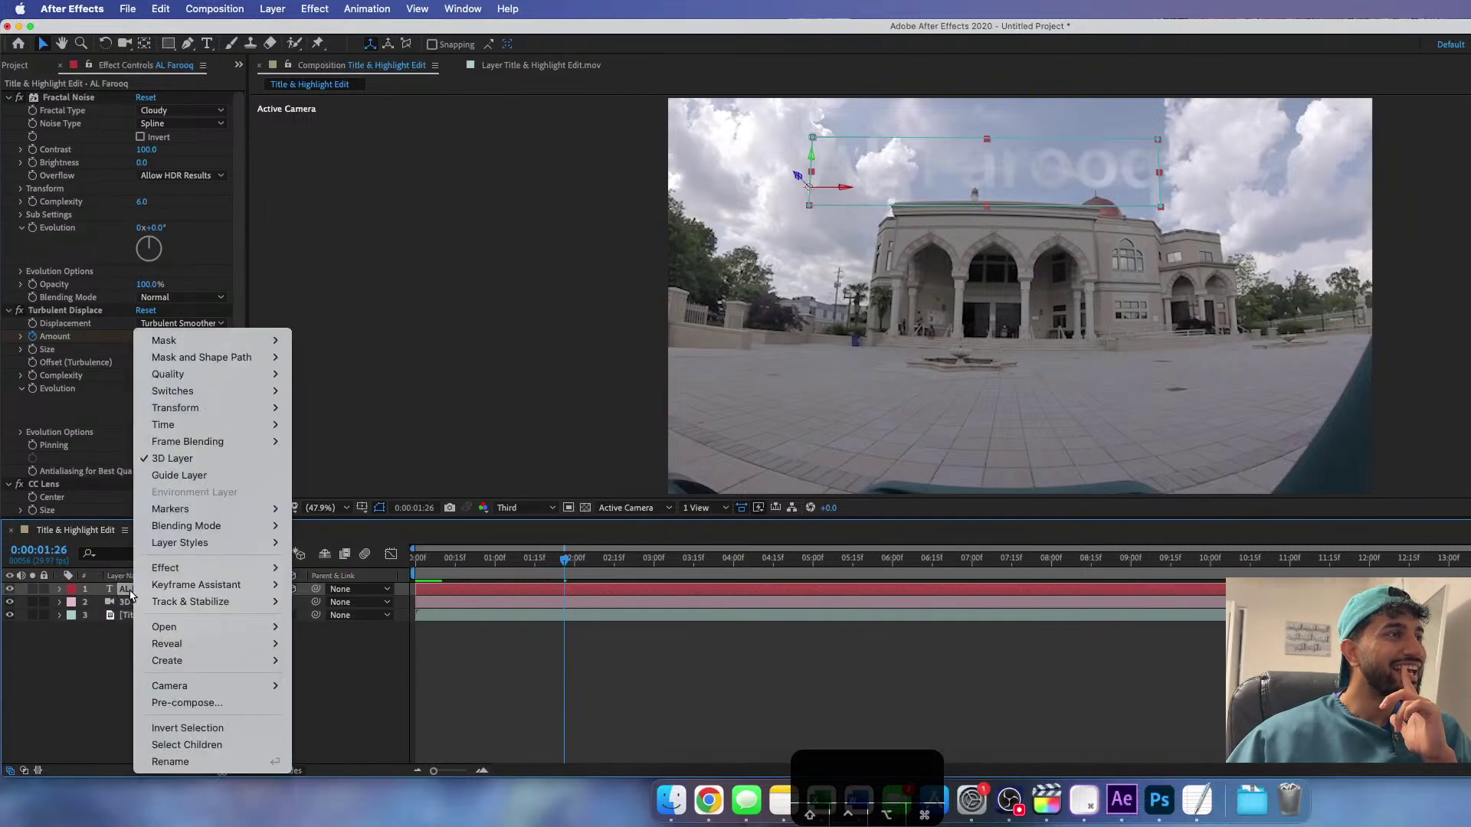
pyautogui.click(108, 594)
pyautogui.click(59, 590)
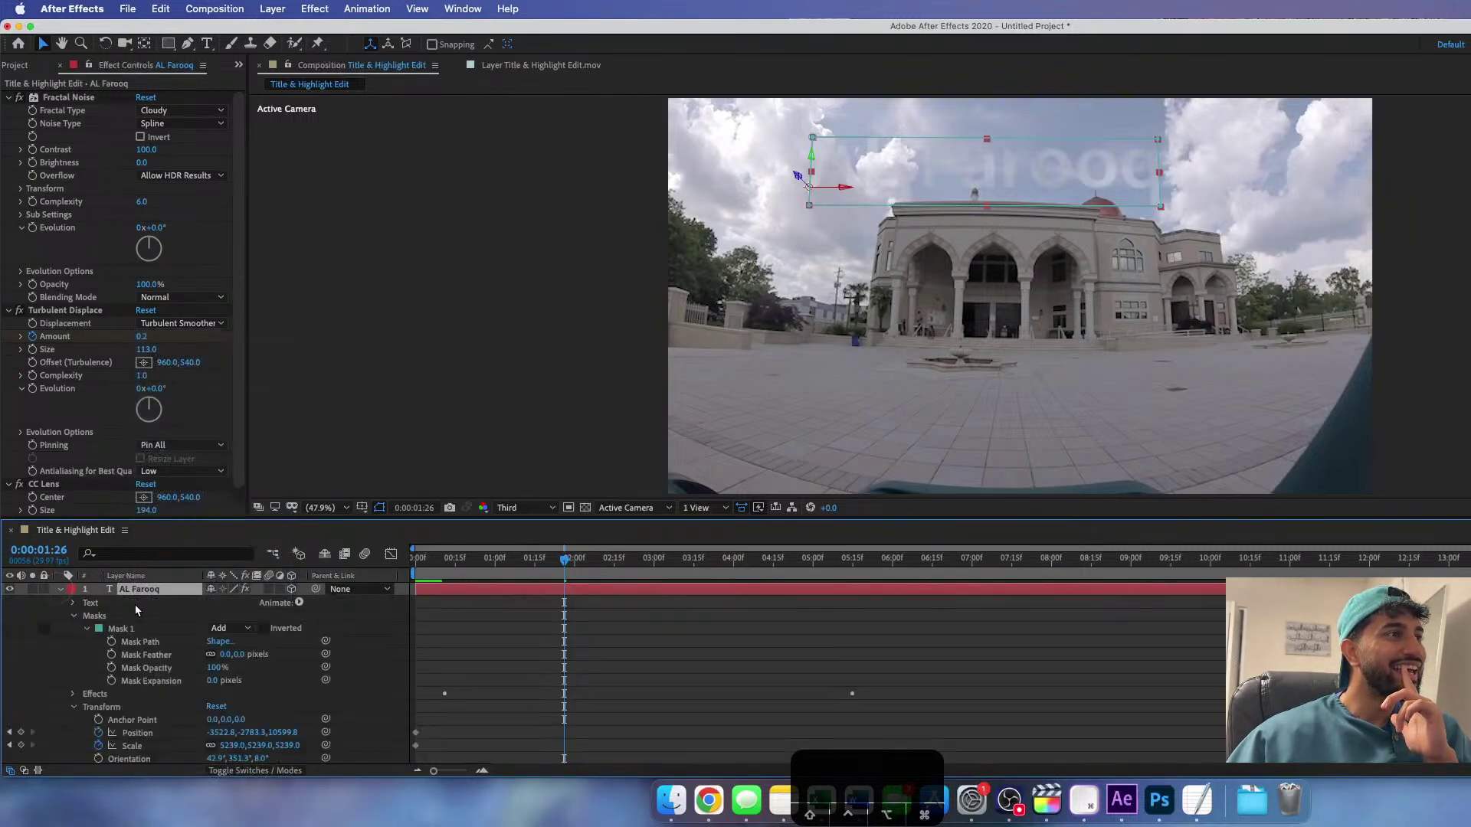
pyautogui.click(82, 615)
pyautogui.press('BackSpace')
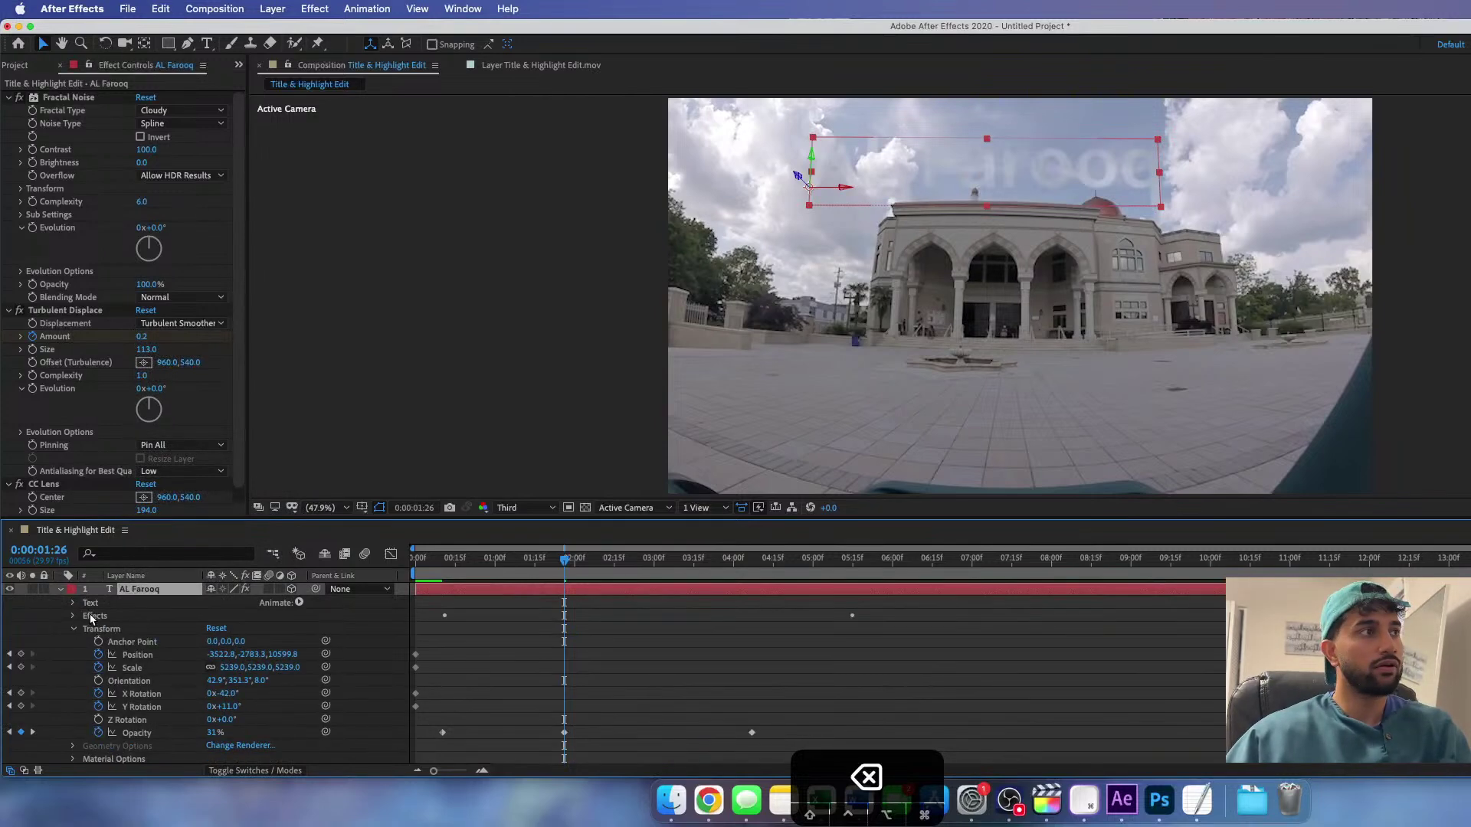
# - Auto-trace the title layer into a new layer of letter-shaped masks
pyautogui.click(60, 590)
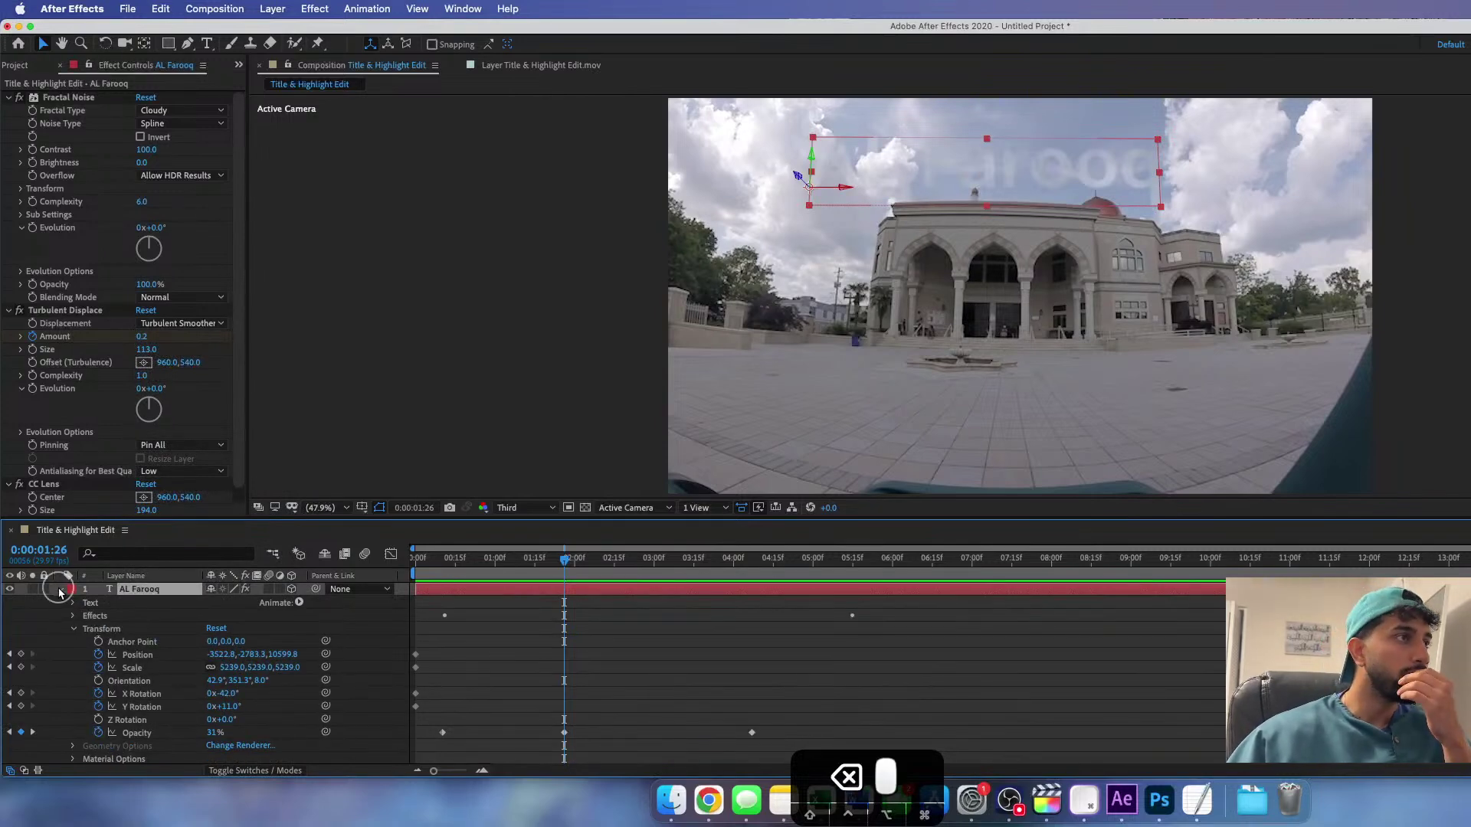
pyautogui.click(272, 9)
pyautogui.click(296, 521)
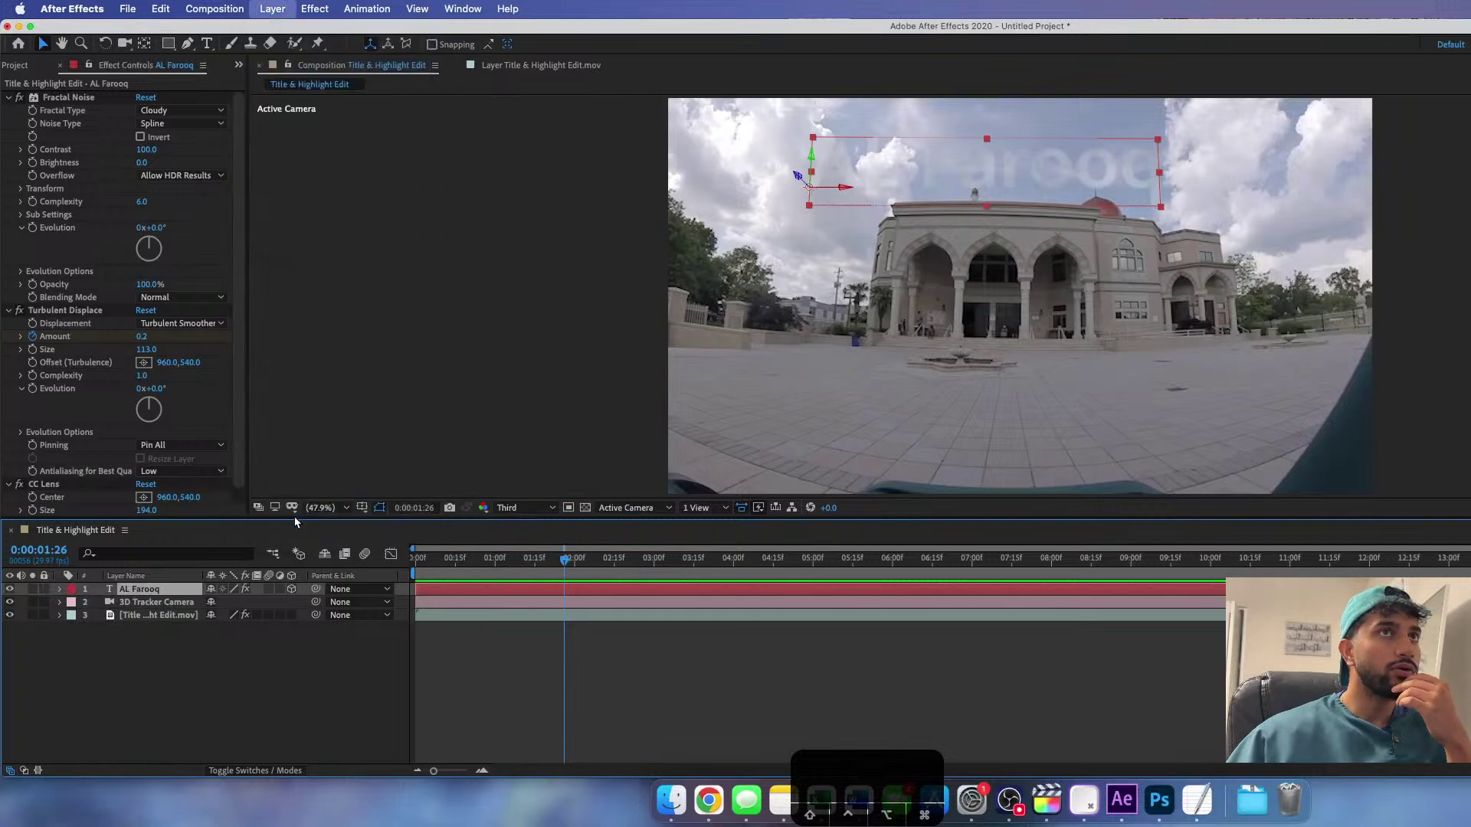
pyautogui.click(1061, 390)
pyautogui.click(995, 390)
pyautogui.click(999, 406)
pyautogui.click(1098, 527)
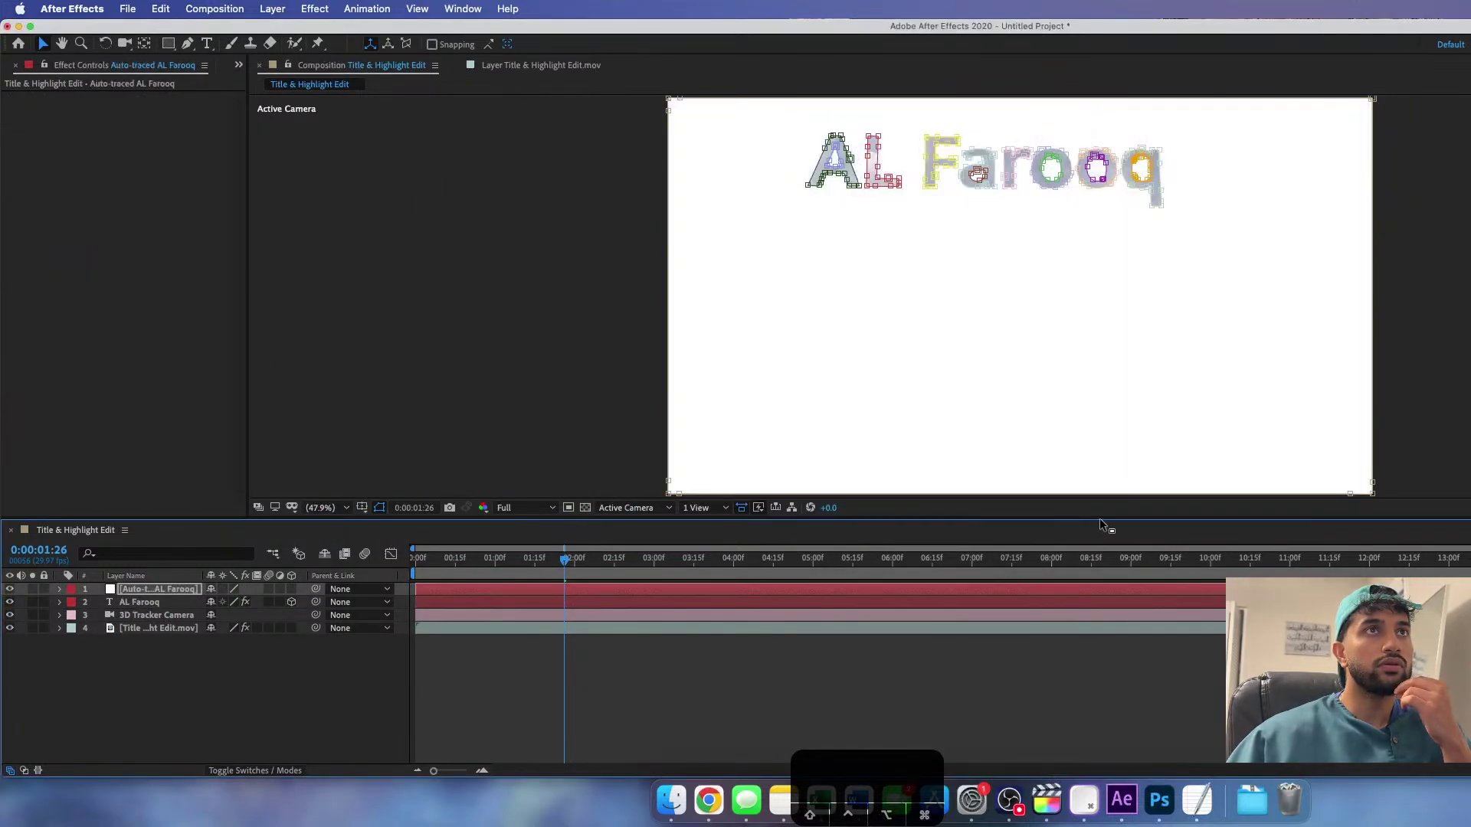
pyautogui.click(348, 589)
pyautogui.click(290, 664)
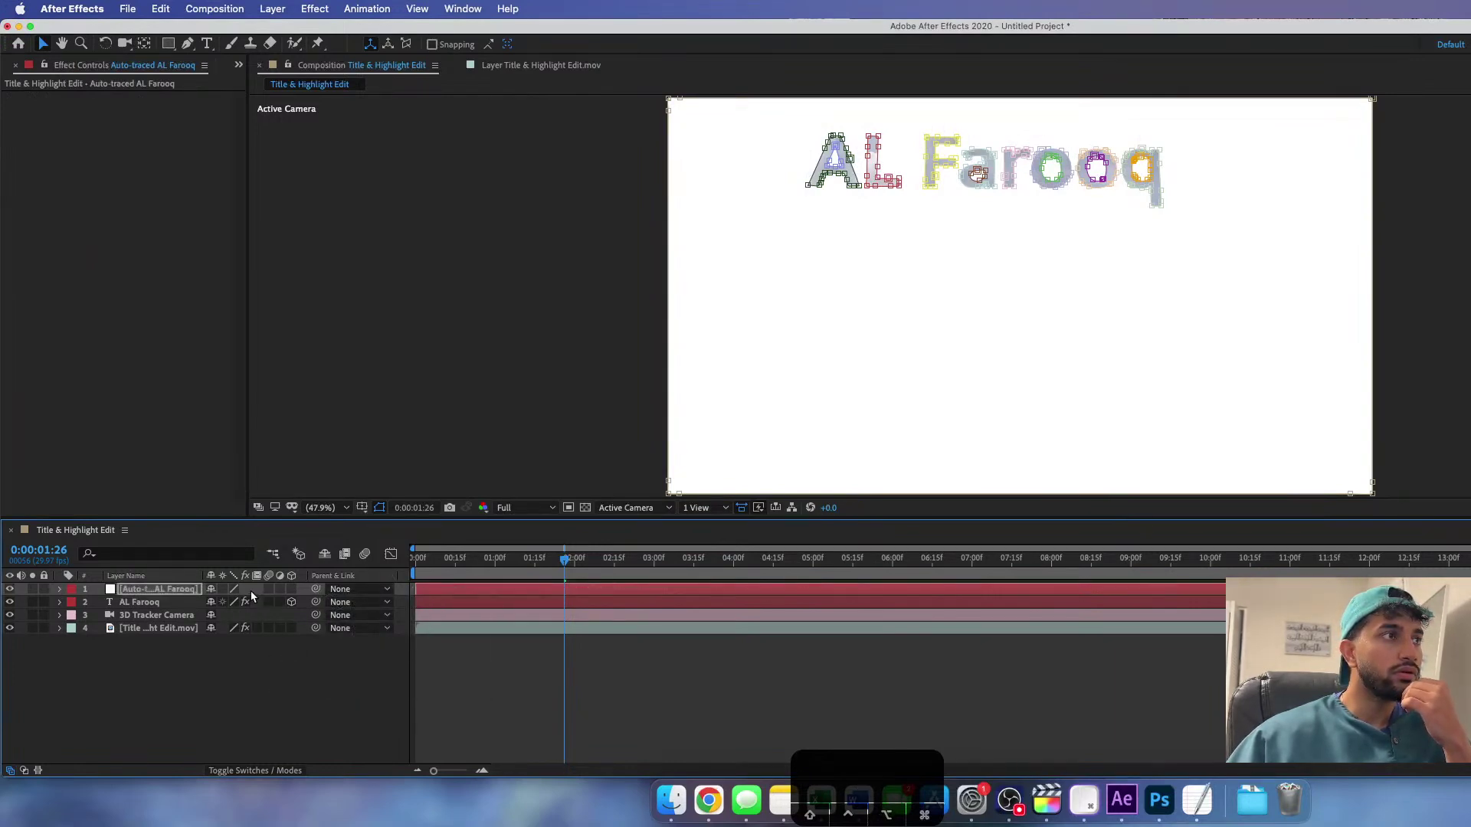
# - Turn off Inverted for all masks on the auto-traced layer and set their mode to Subtract
pyautogui.click(60, 589)
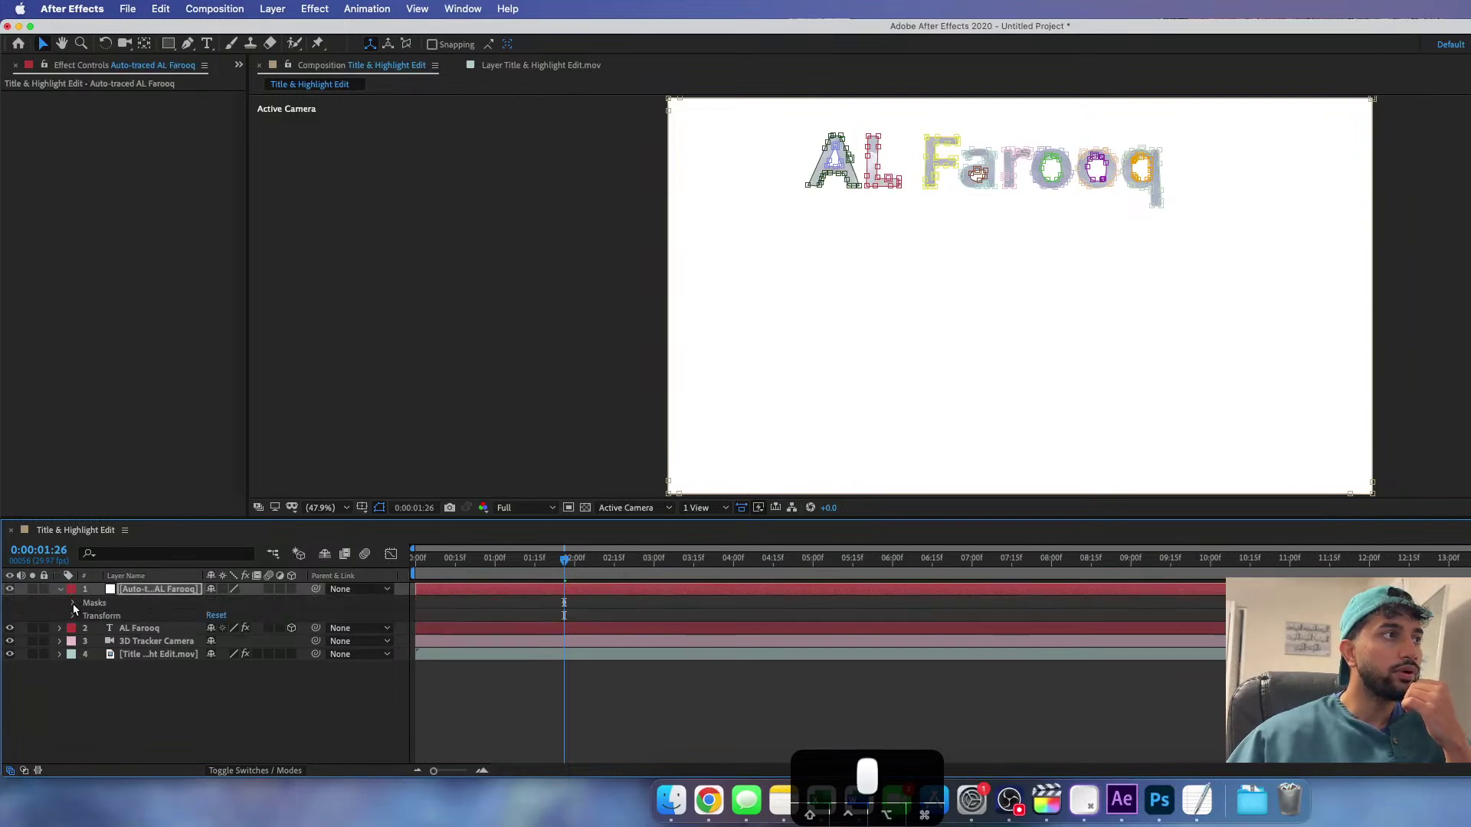
pyautogui.click(72, 602)
pyautogui.click(265, 603)
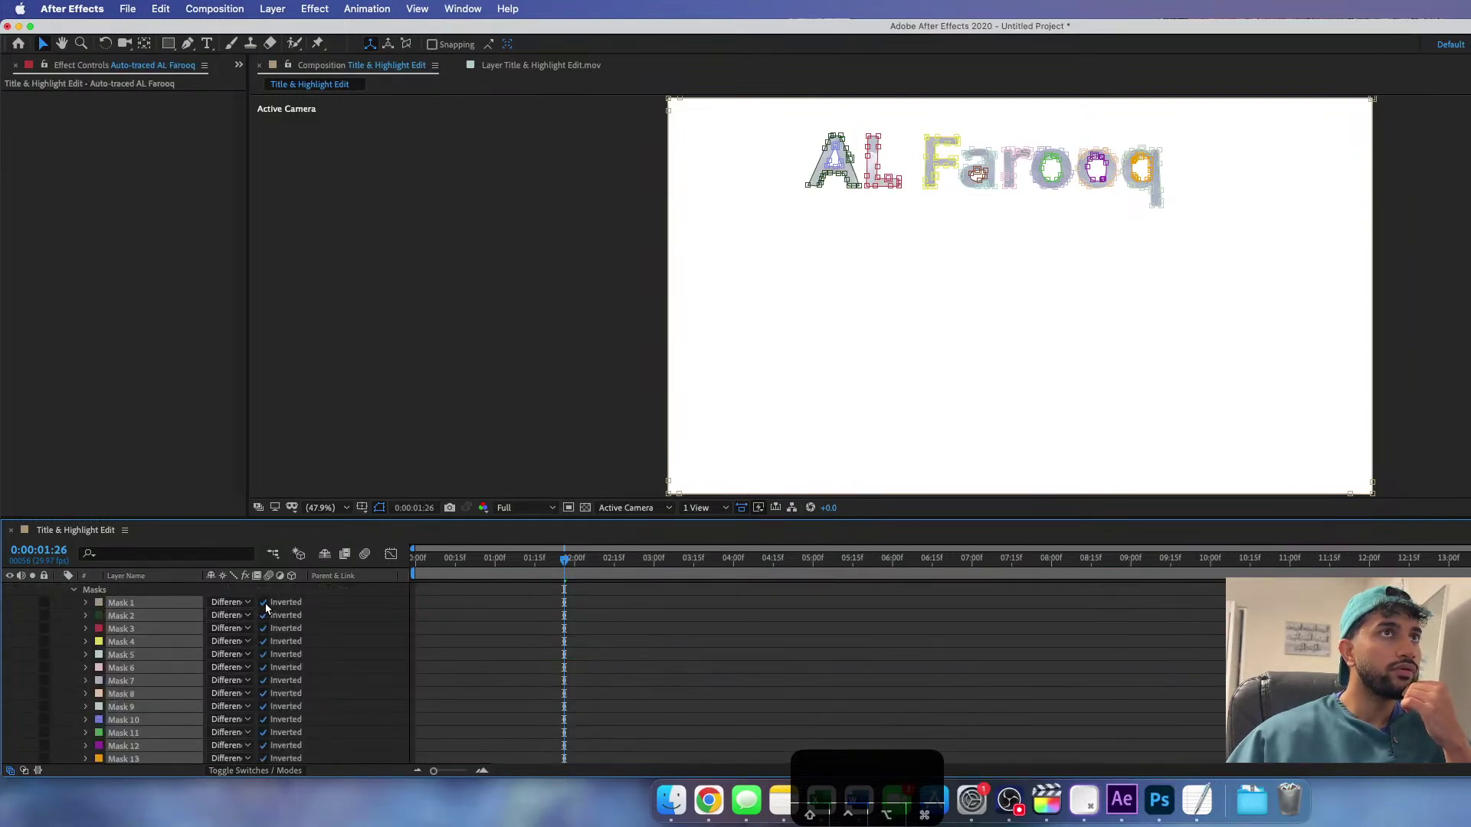
pyautogui.click(265, 603)
pyautogui.click(230, 602)
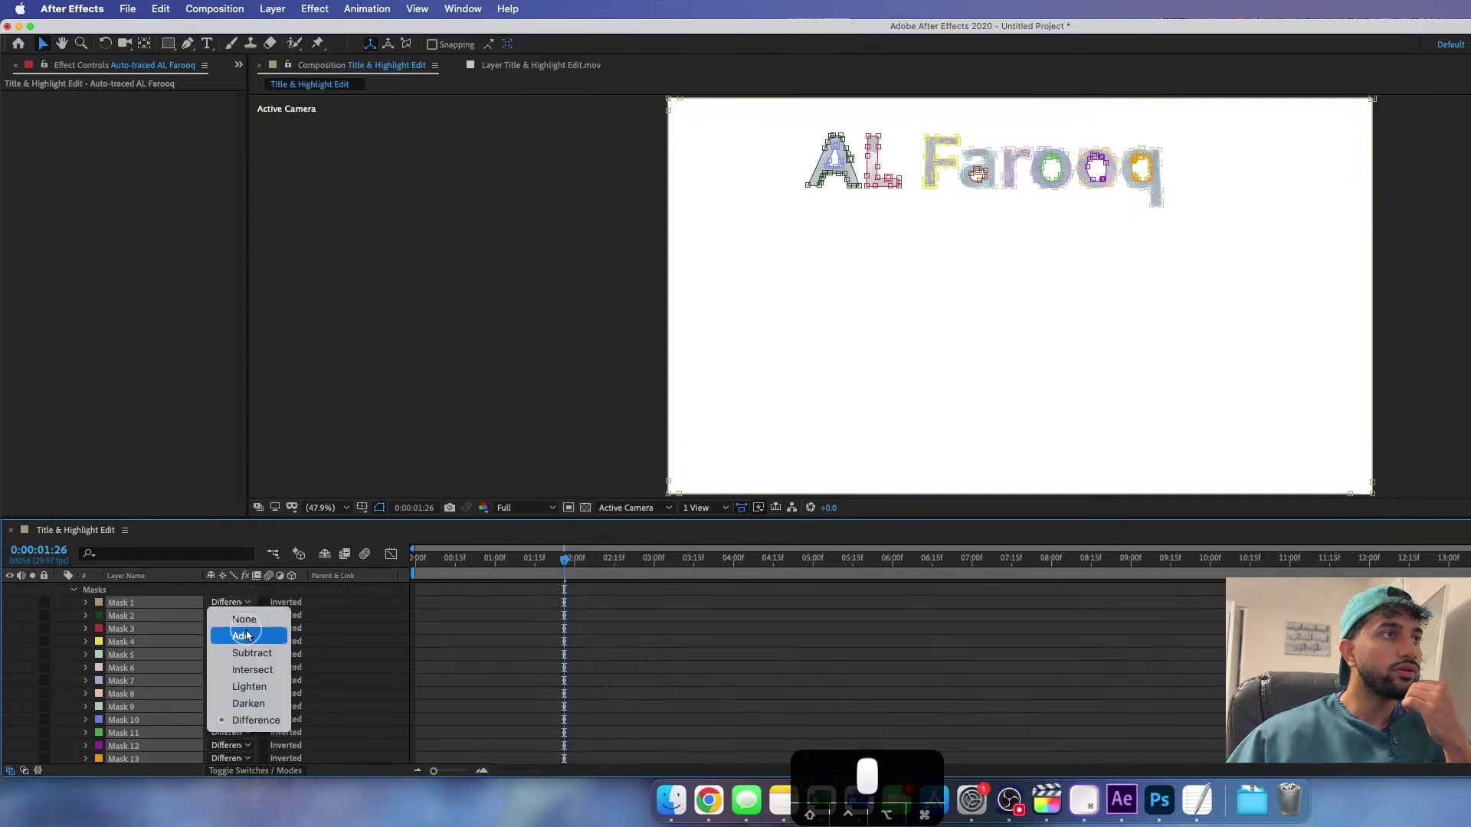
pyautogui.click(247, 636)
pyautogui.click(232, 602)
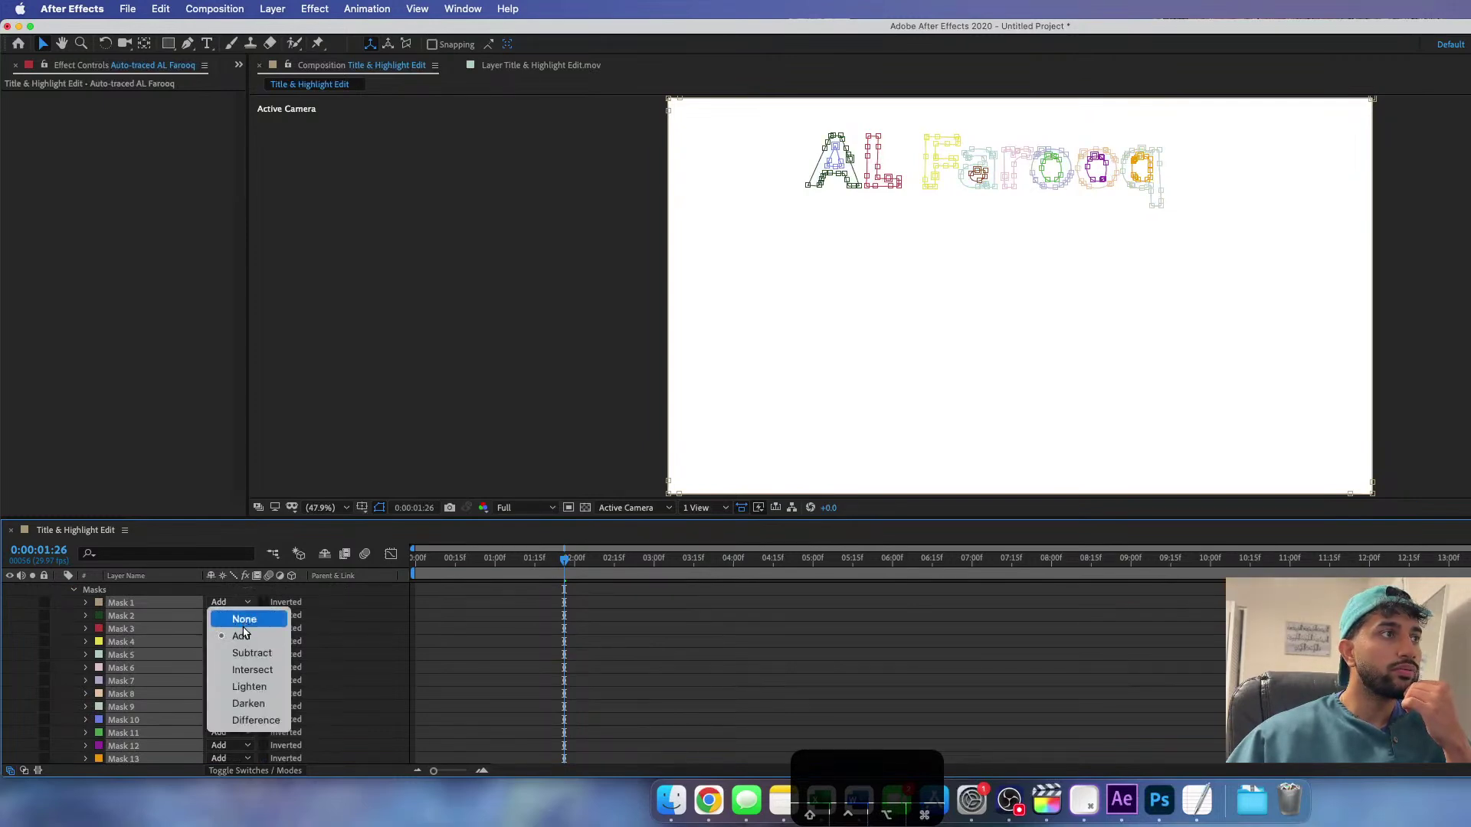
pyautogui.click(244, 653)
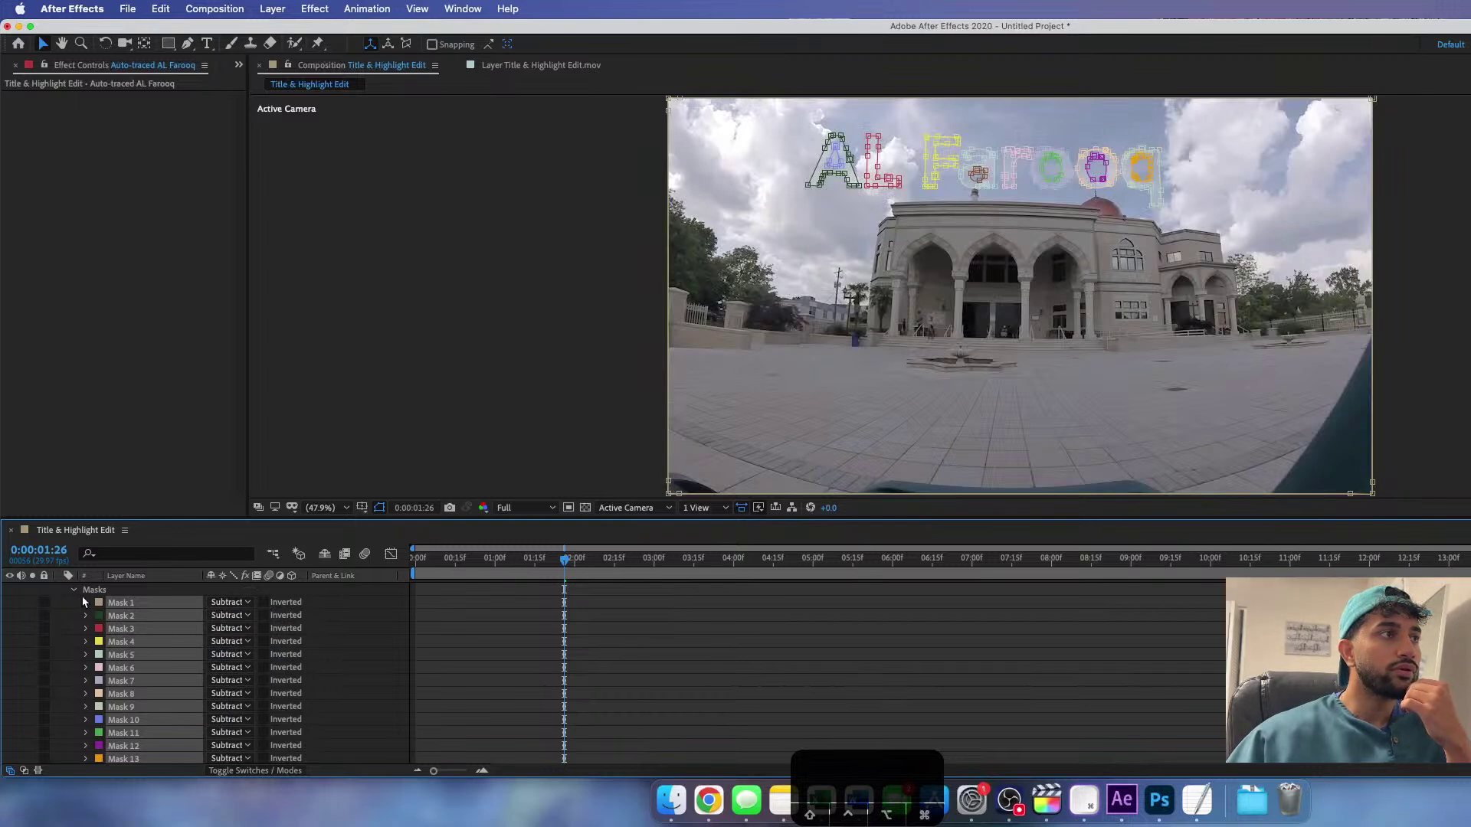
# - Invert all the auto-traced masks, set their Mask Feather to 10 pixels, and preview the composition from the start
pyautogui.press('f')
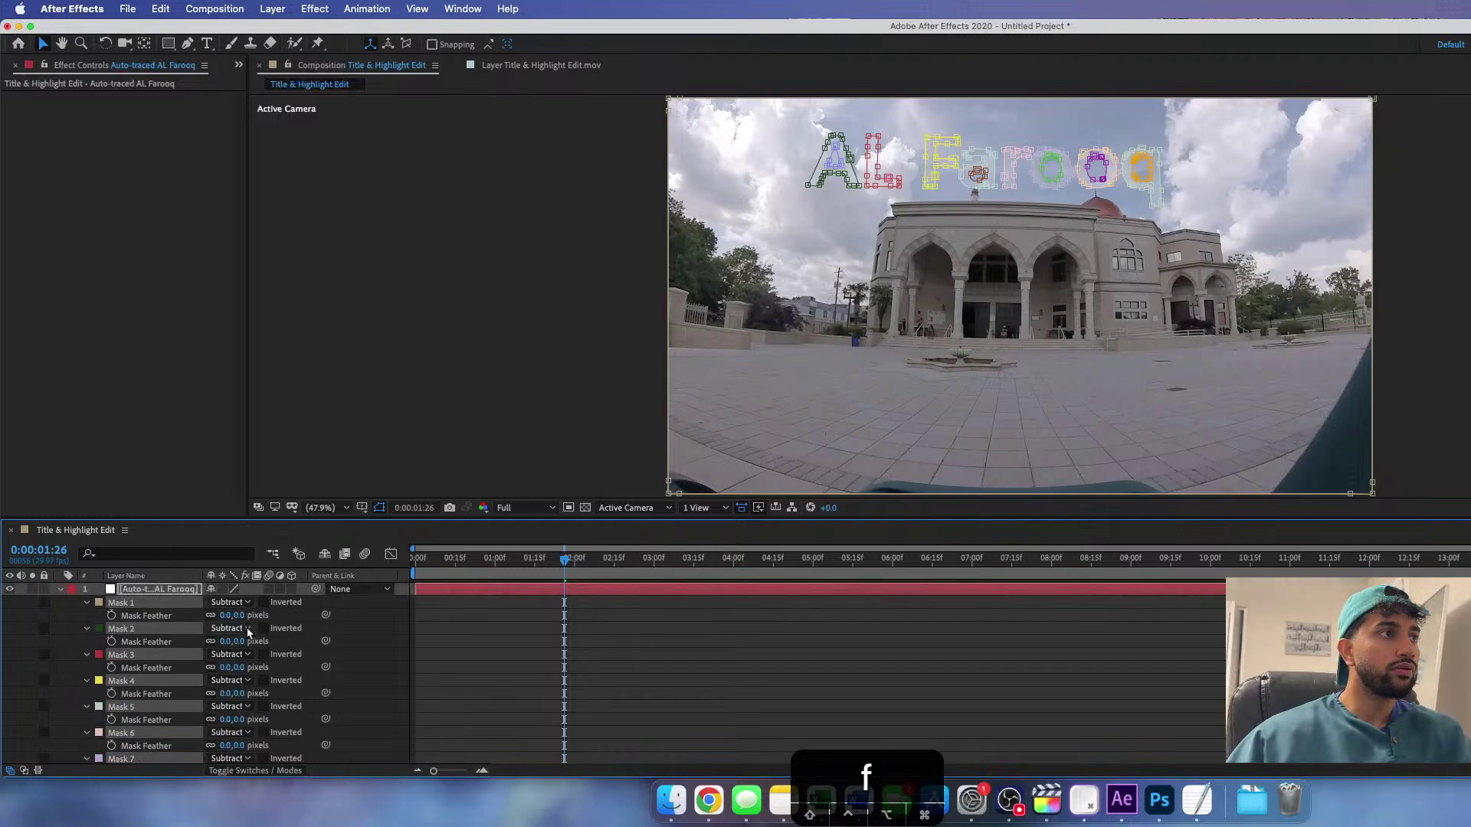
pyautogui.moveTo(234, 615); pyautogui.dragTo(120, 601)
pyautogui.click(264, 603)
pyautogui.moveTo(230, 615)
pyautogui.mouseDown()
pyautogui.moveTo(483, 617)
pyautogui.moveTo(246, 630)
pyautogui.mouseUp()
pyautogui.click(232, 615)
pyautogui.write('10')
pyautogui.press('Return')
pyautogui.click(418, 563)
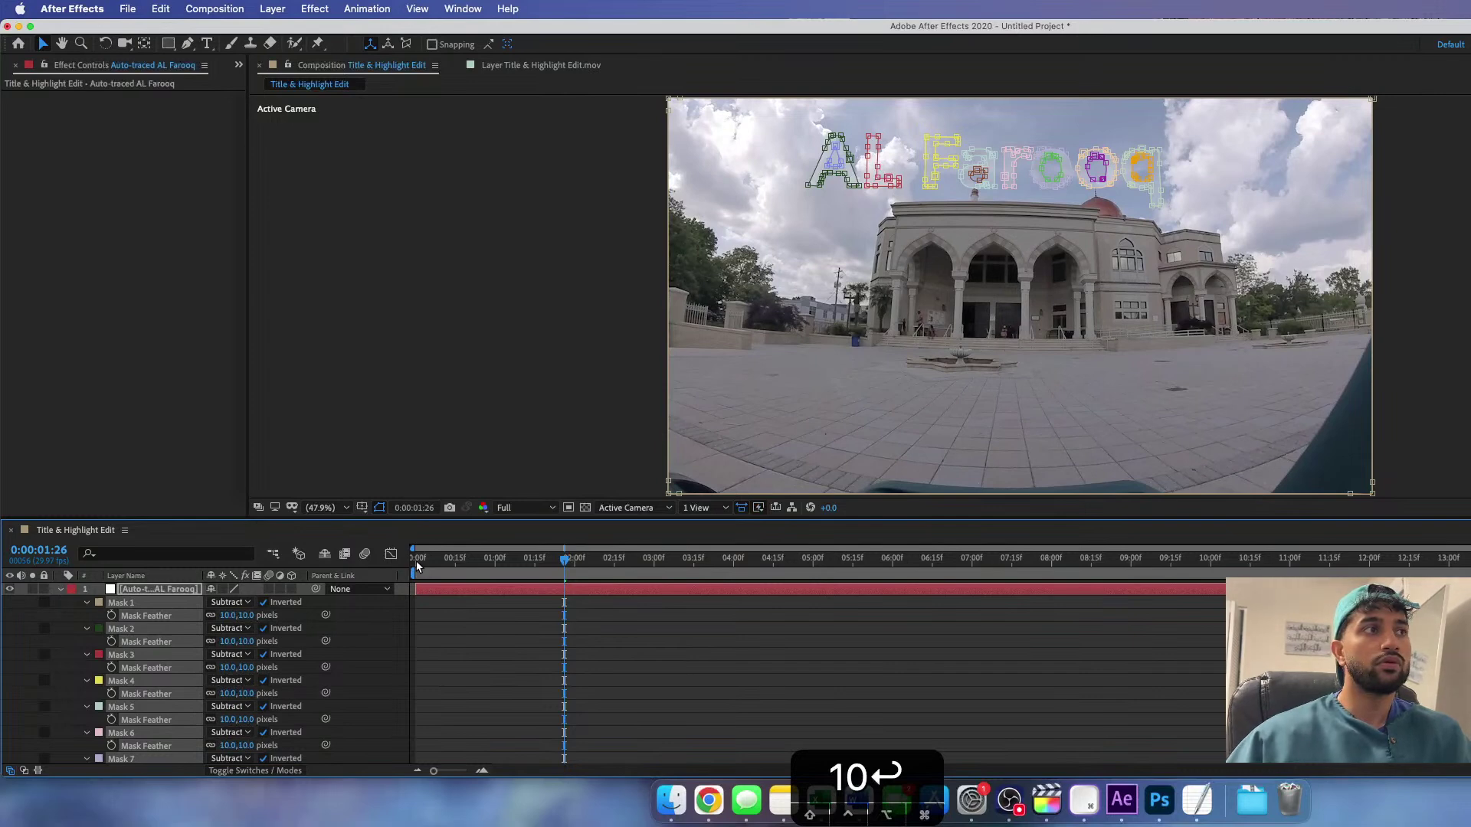
pyautogui.press('space')
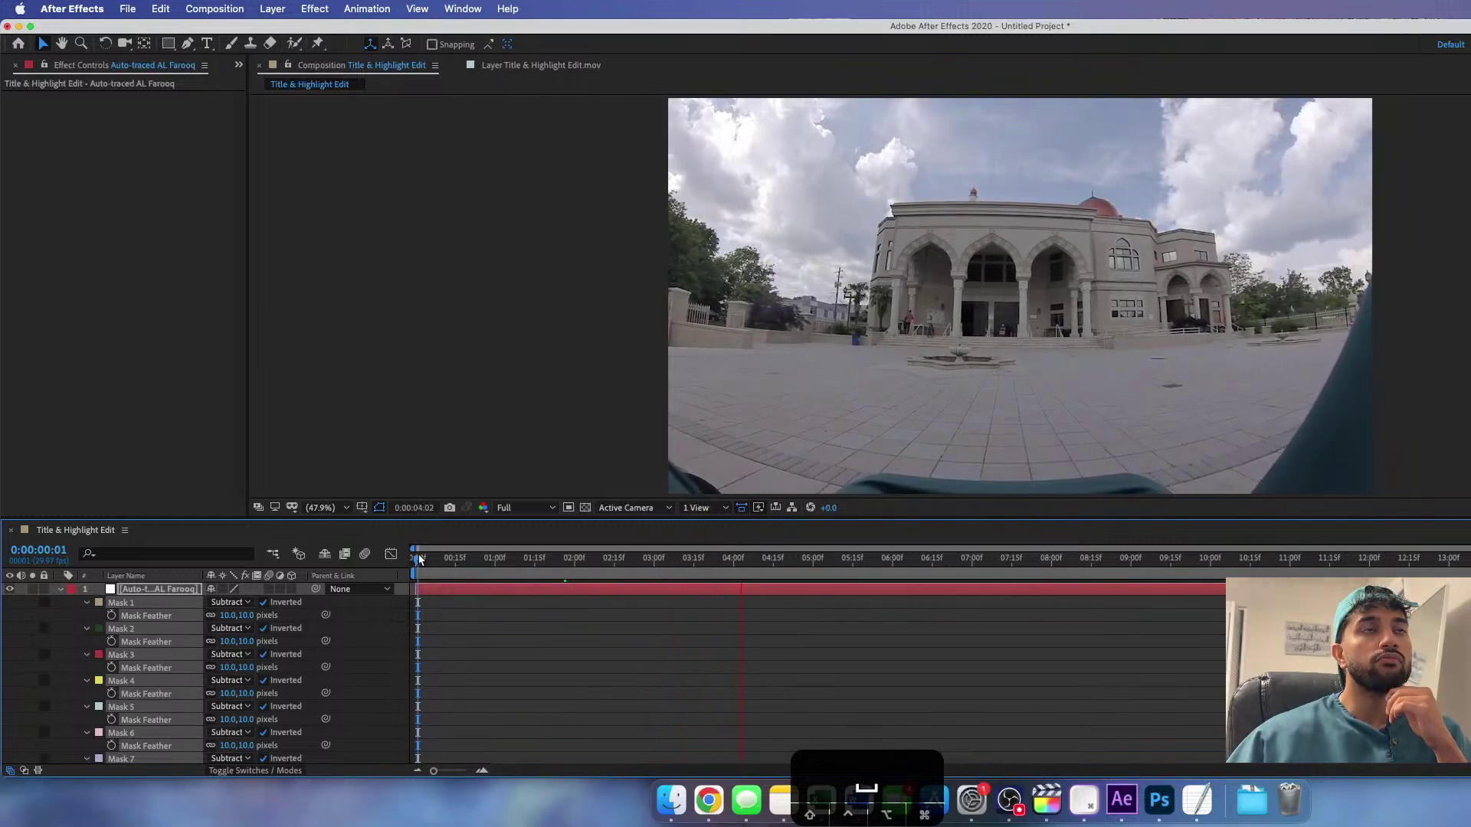
# - Delete the auto-traced layer and replay the title animation from the start
pyautogui.click(60, 589)
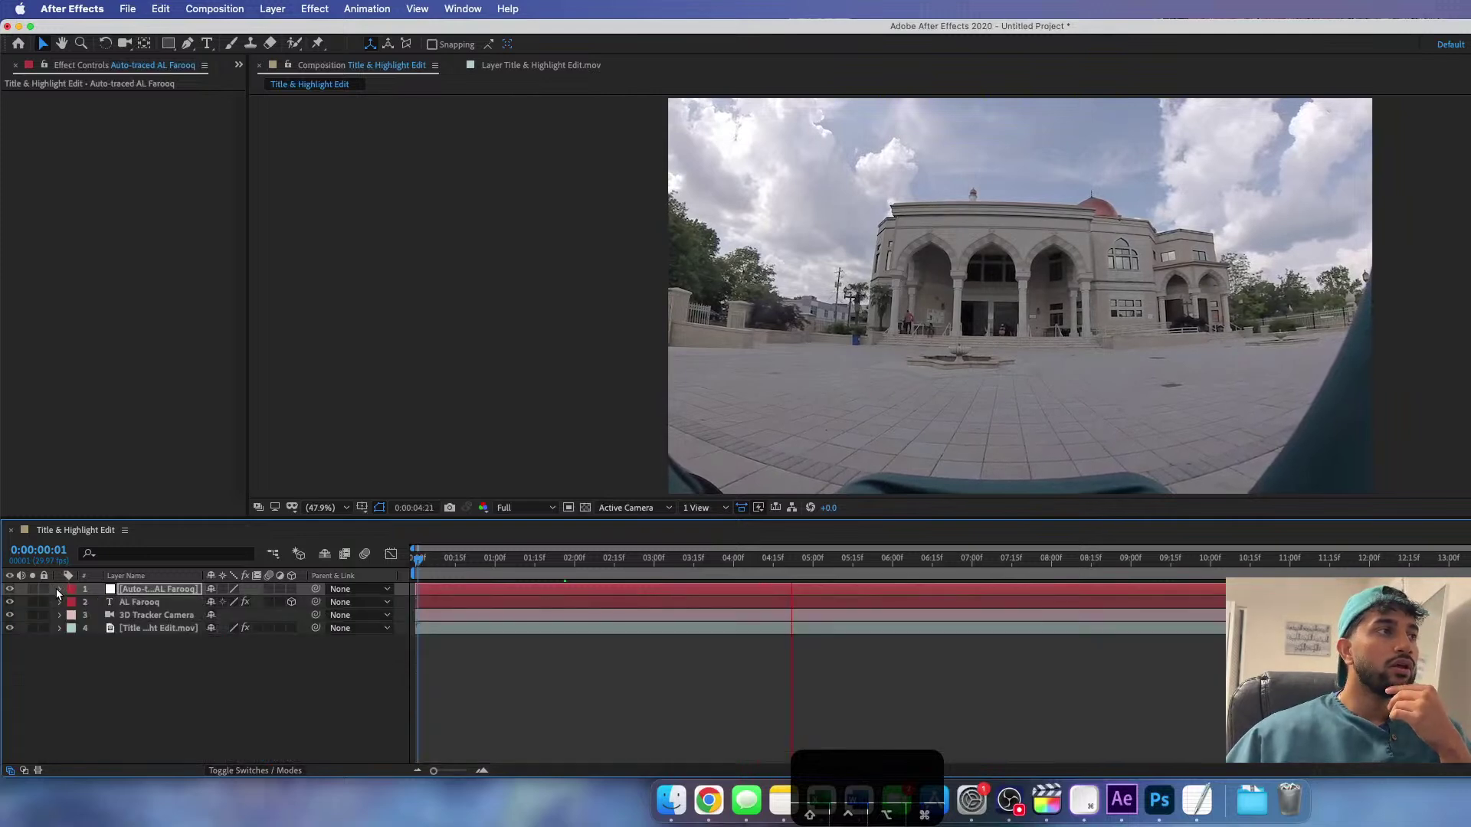
pyautogui.press('BackSpace')
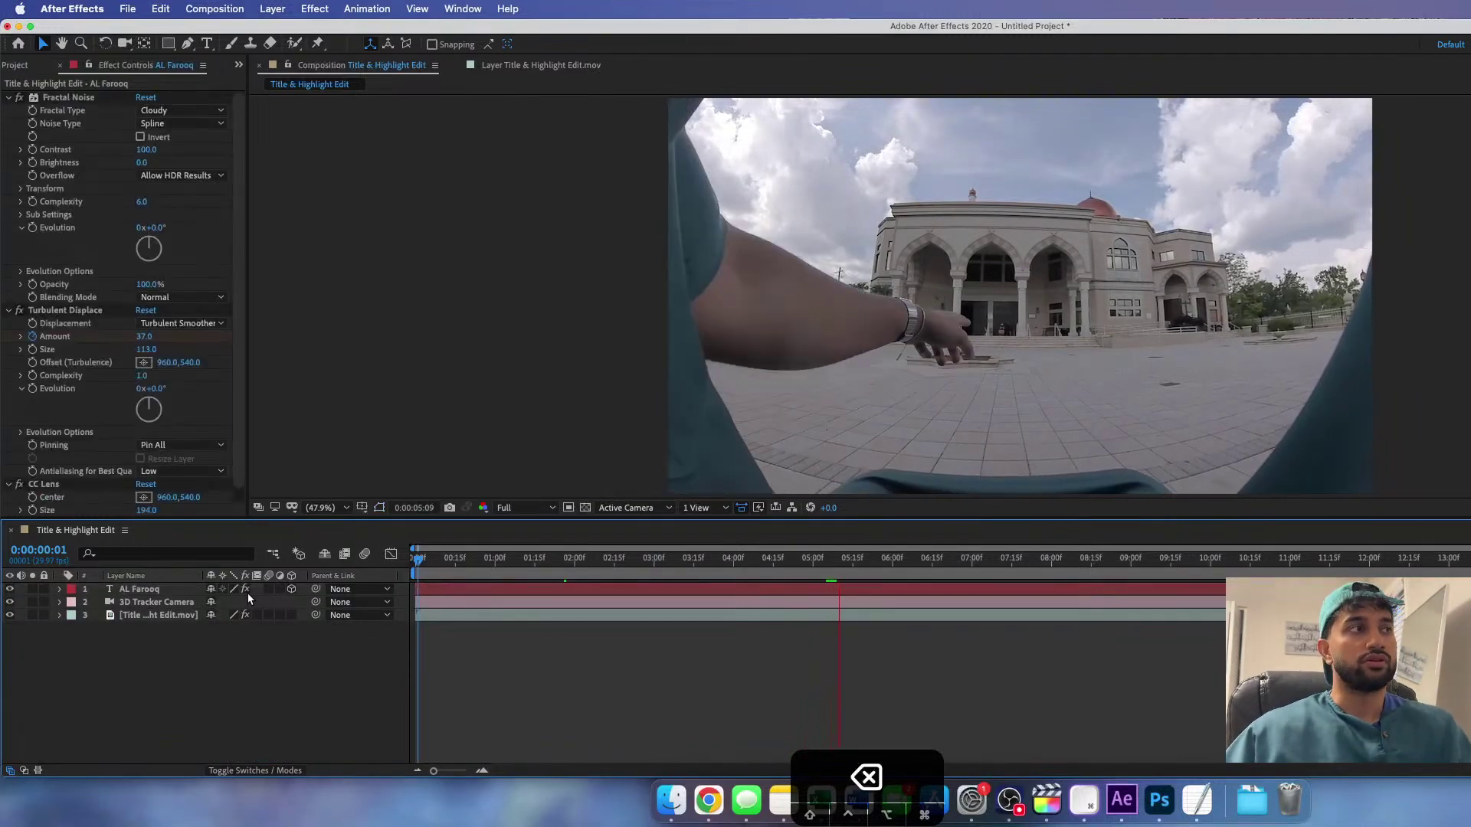
pyautogui.press('space')
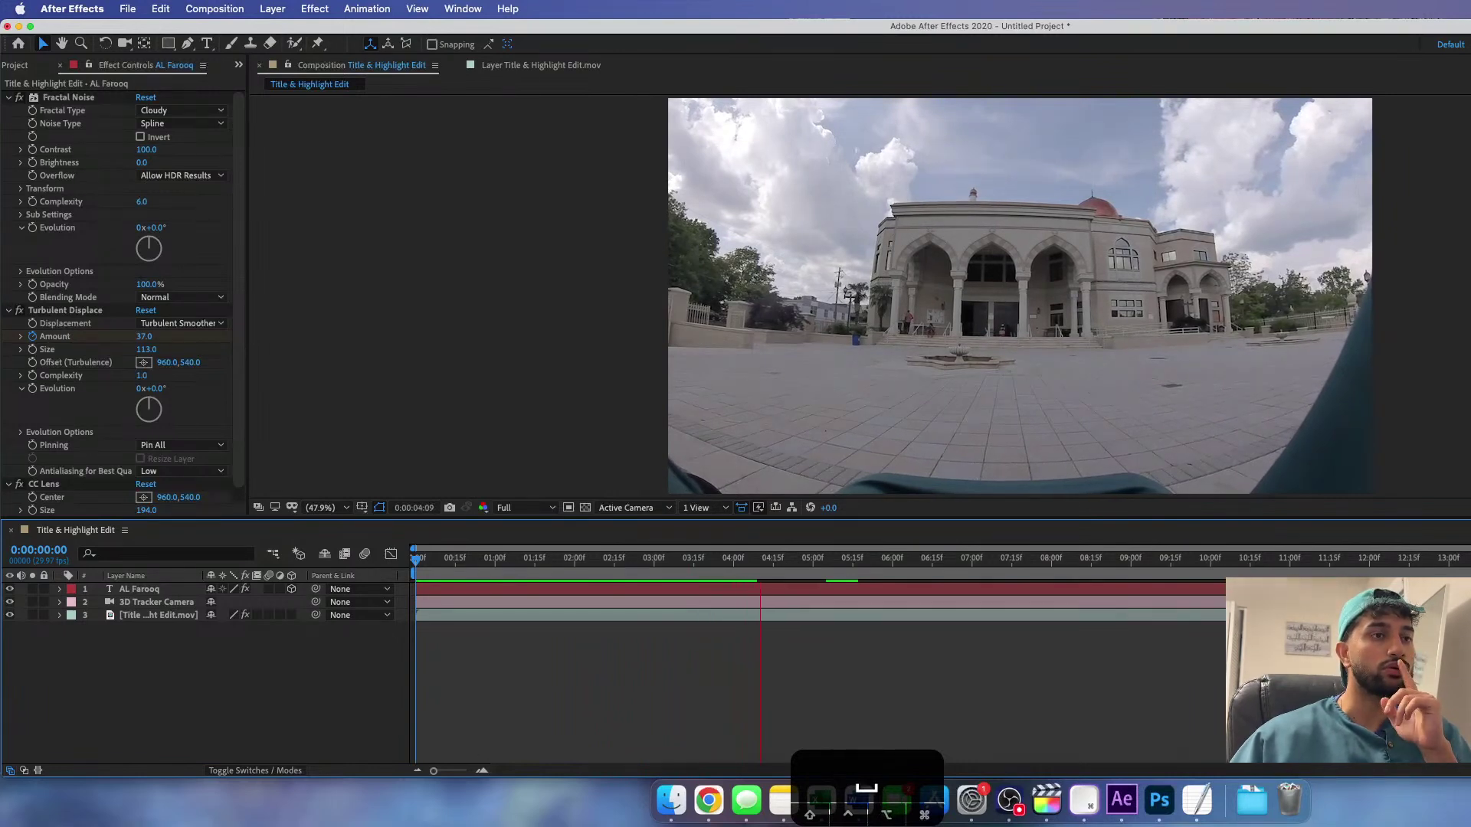
pyautogui.press('space')
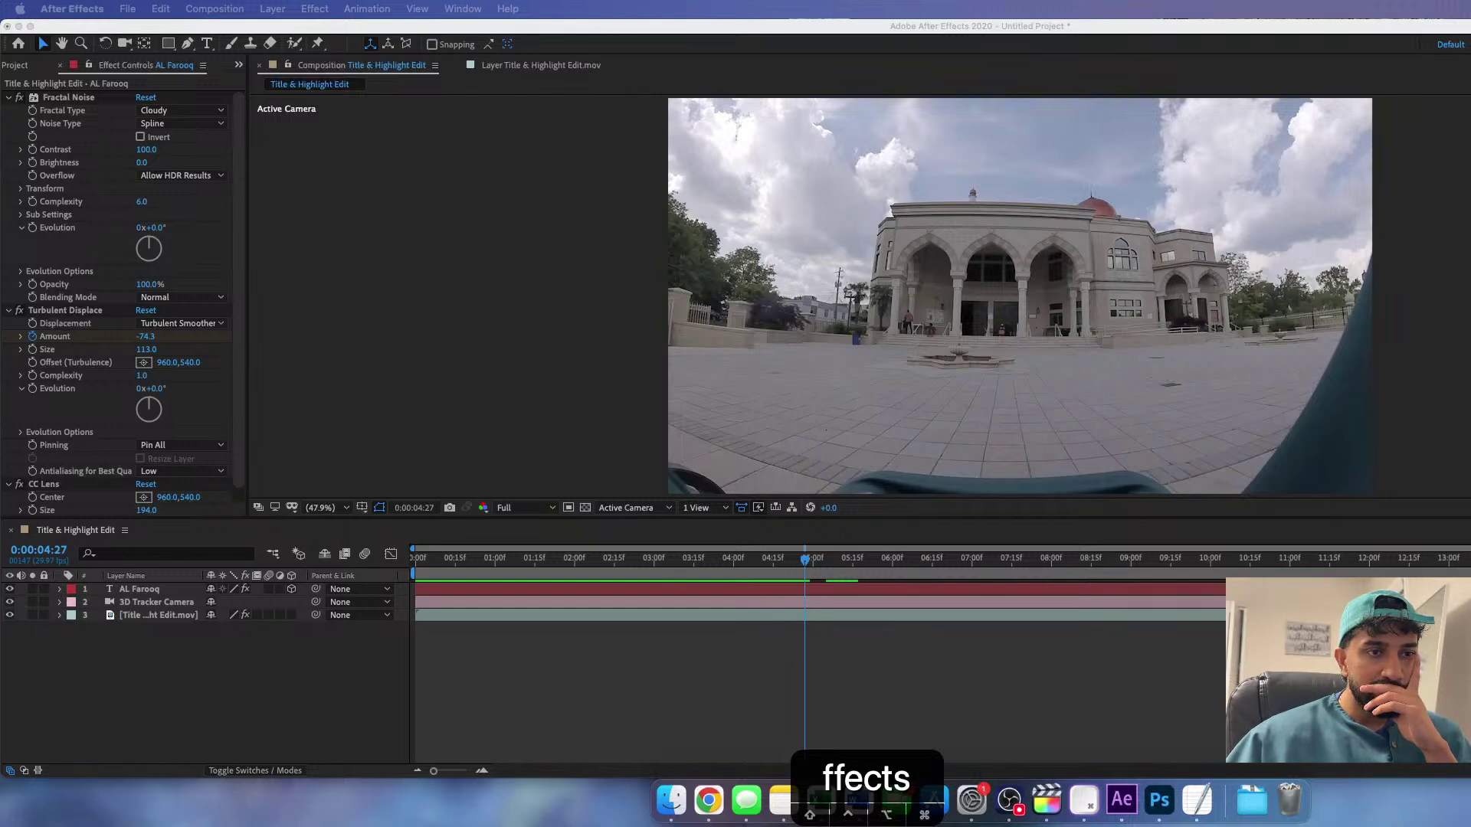
# - Search YouTube for "cloud font after effects" and switch to Chrome to view the Cloud Text Tracking Tutorial video
pyautogui.press('Return')
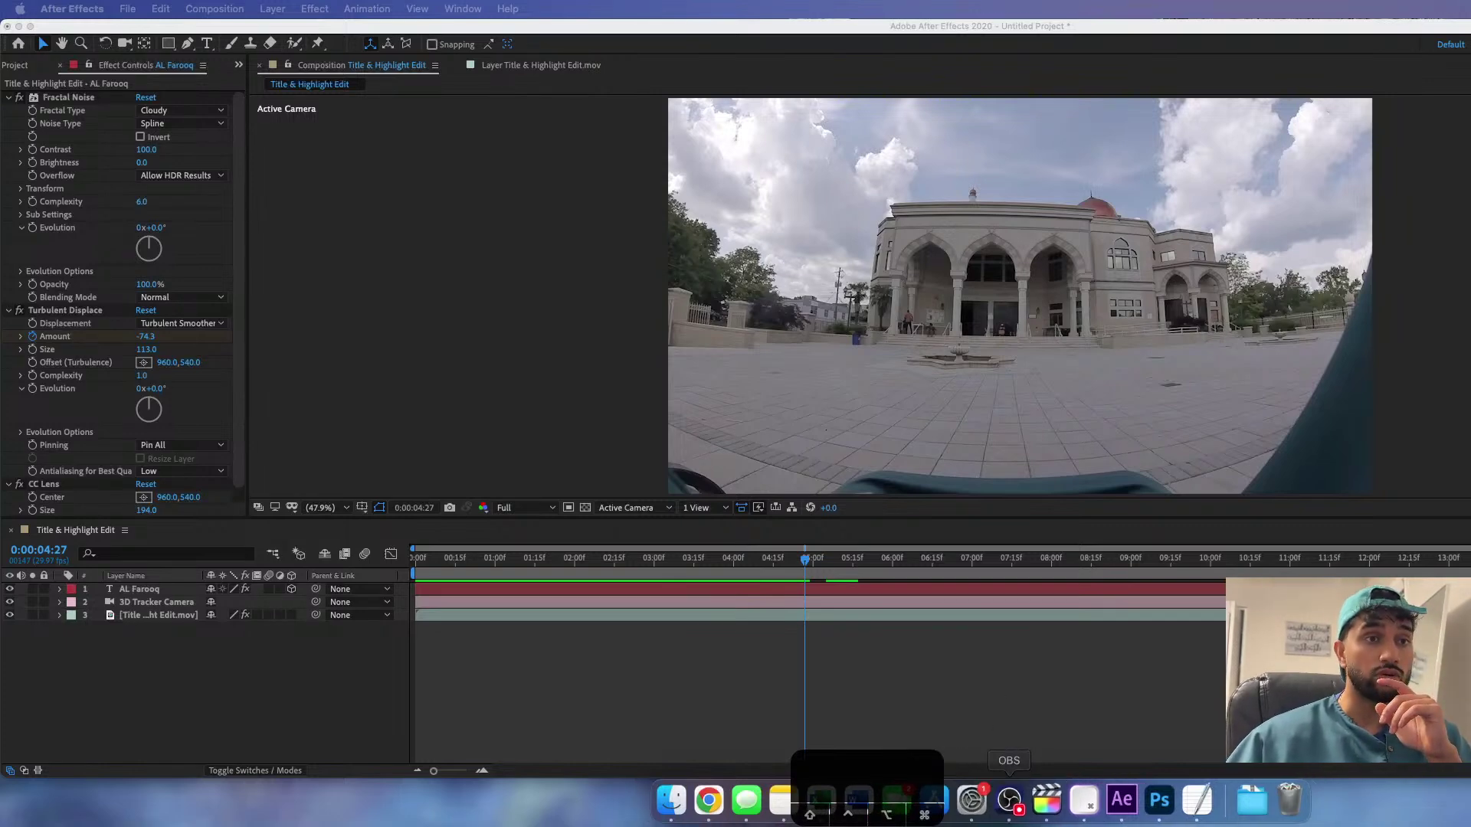
pyautogui.click(708, 800)
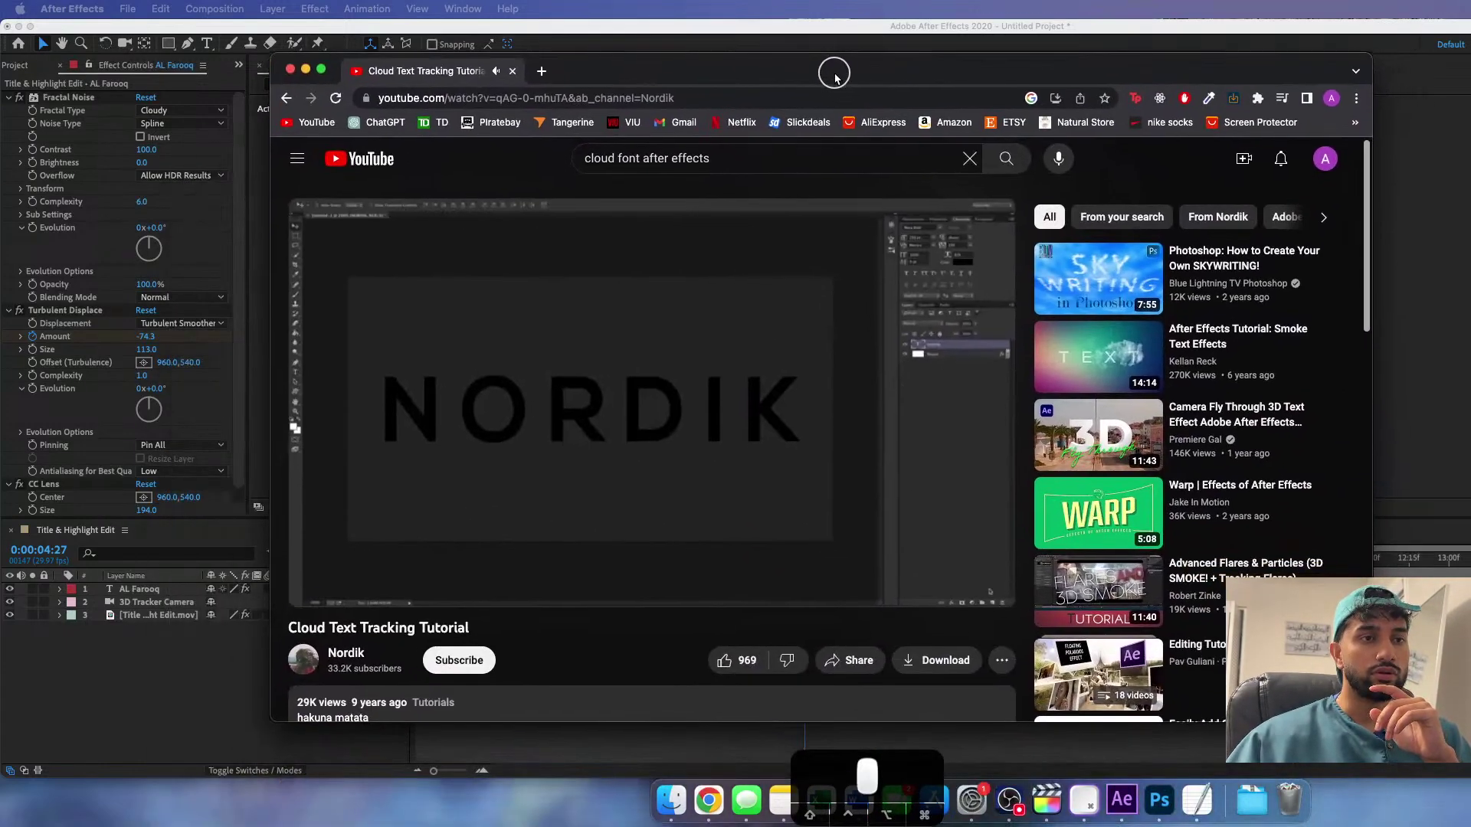
# - Skip ahead in the Cloud Text Tracking Tutorial video to around 5:05 and pause it after viewing that part
pyautogui.moveTo(834, 75); pyautogui.dragTo(772, 73)
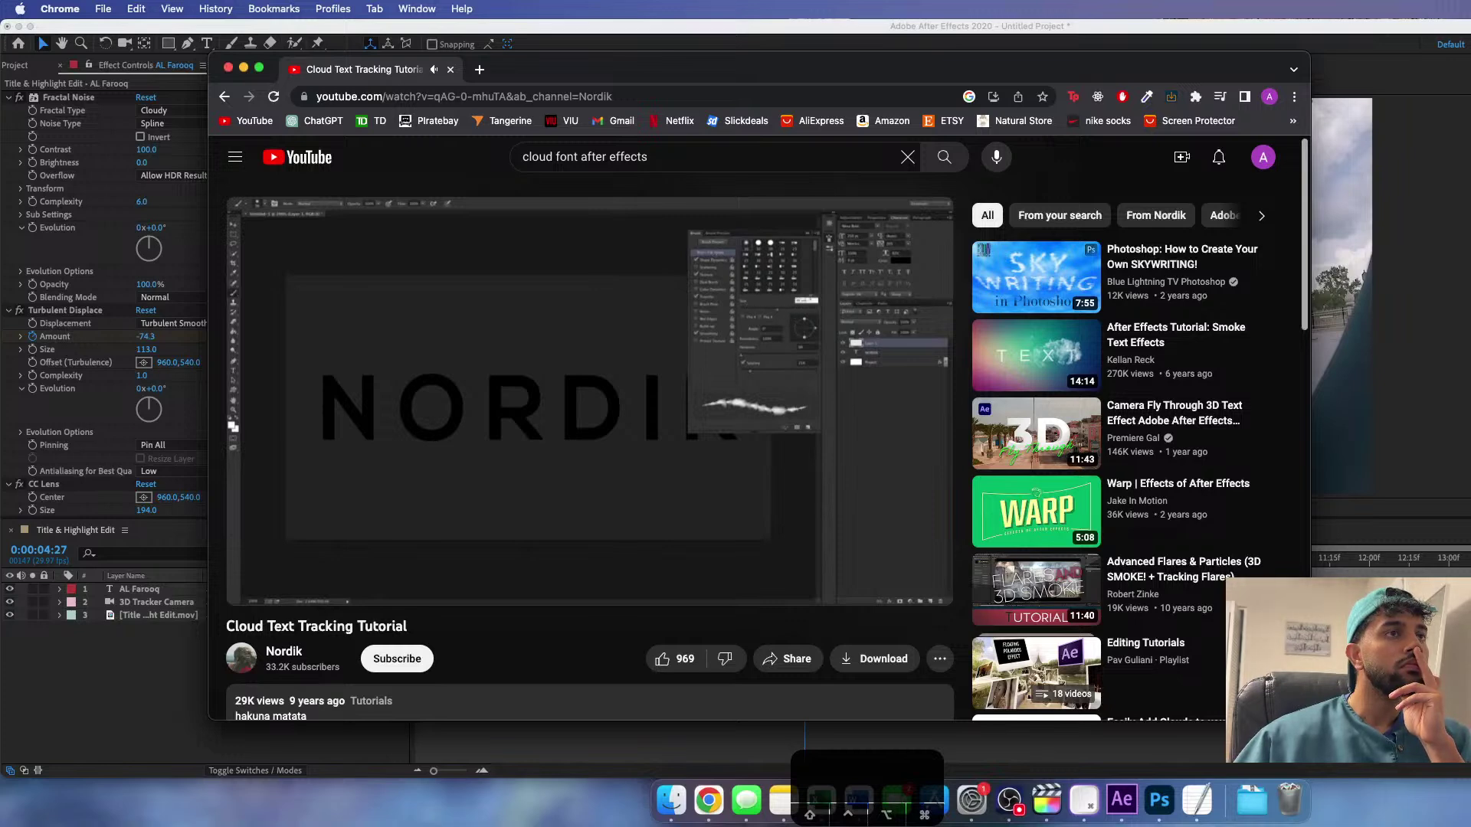
pyautogui.moveTo(328, 569)
pyautogui.mouseDown()
pyautogui.moveTo(313, 573)
pyautogui.moveTo(353, 571)
pyautogui.mouseUp()
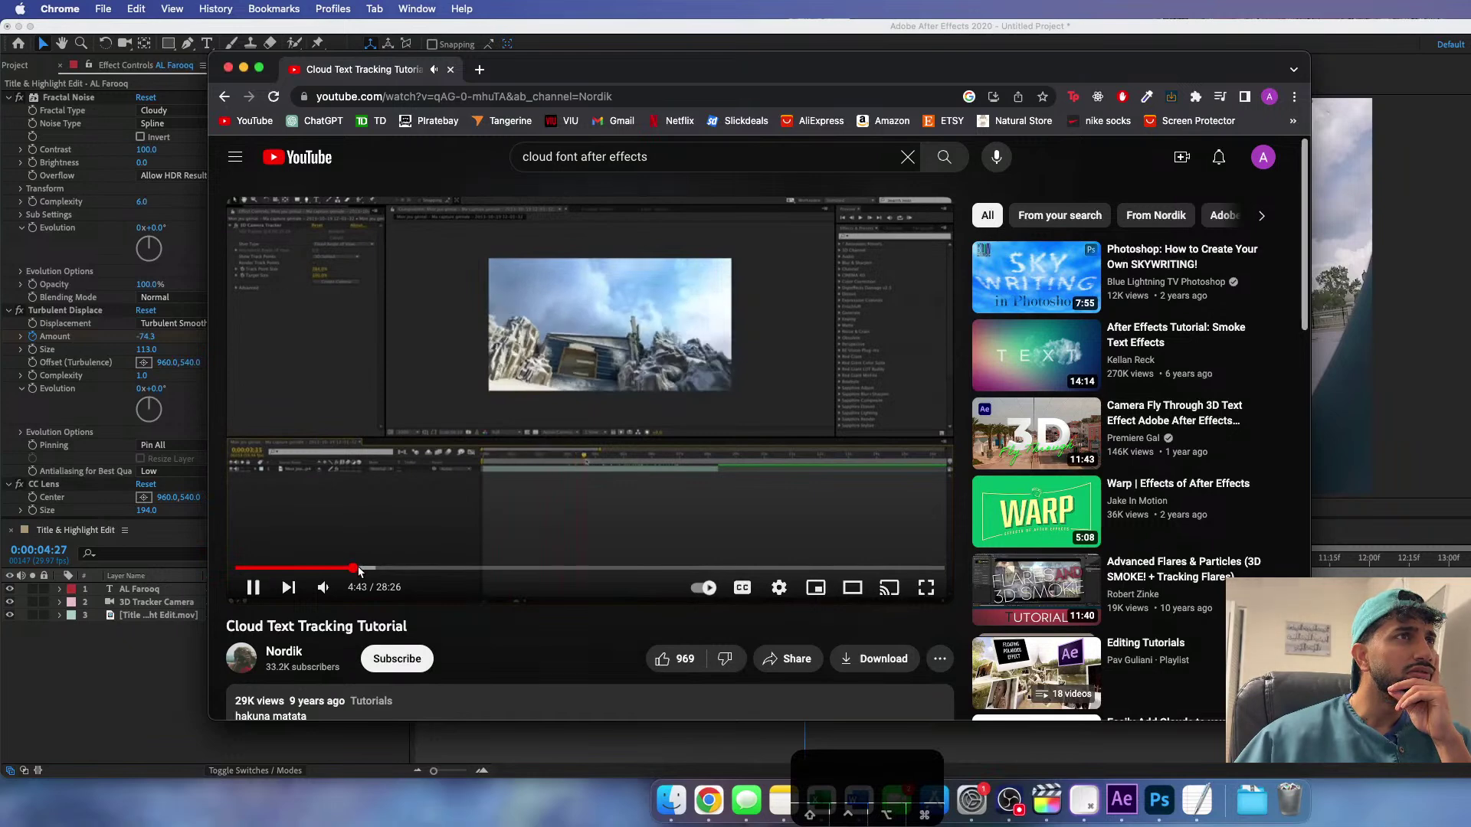
pyautogui.click(369, 567)
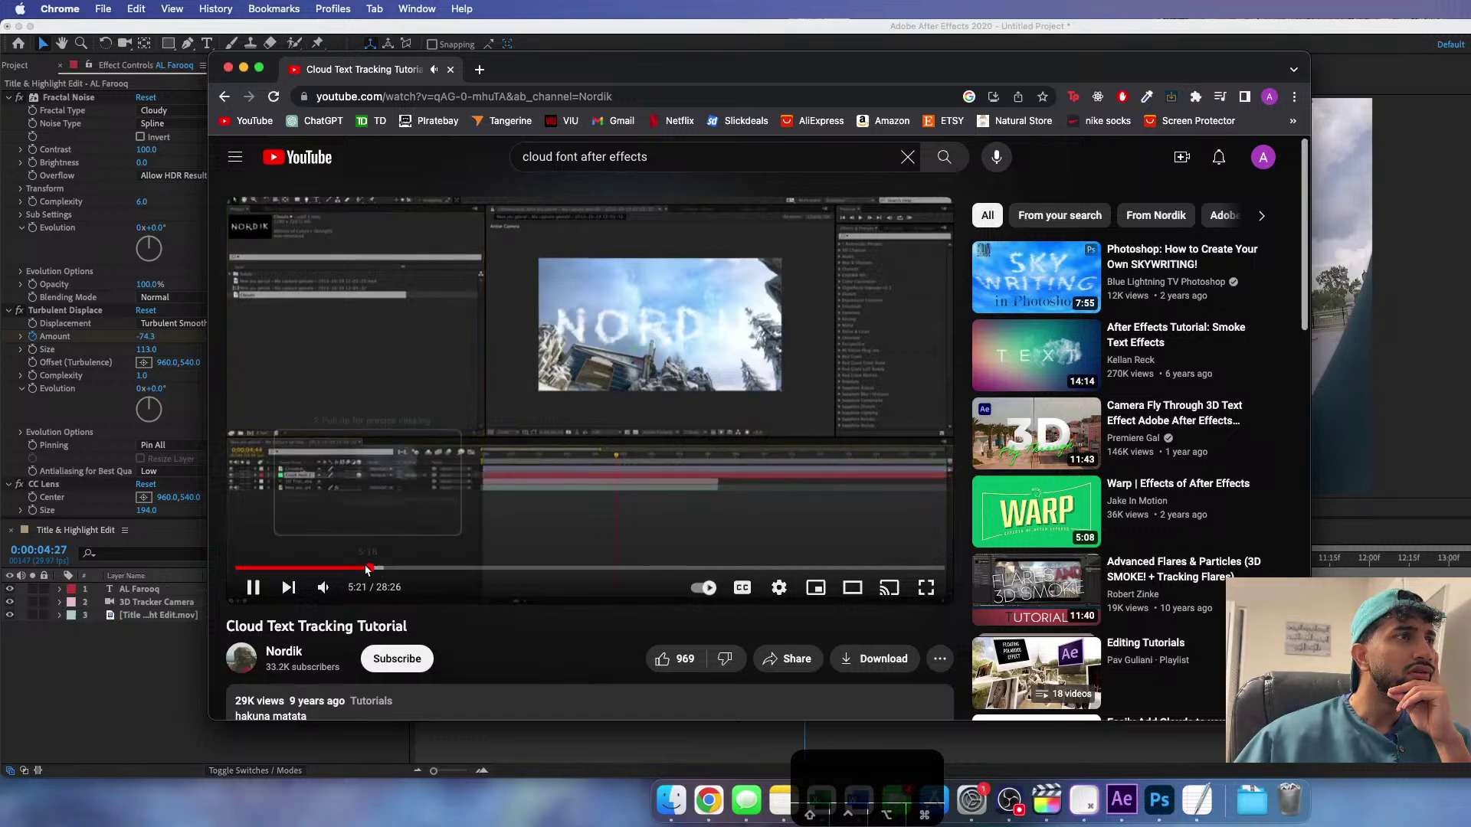
pyautogui.click(363, 567)
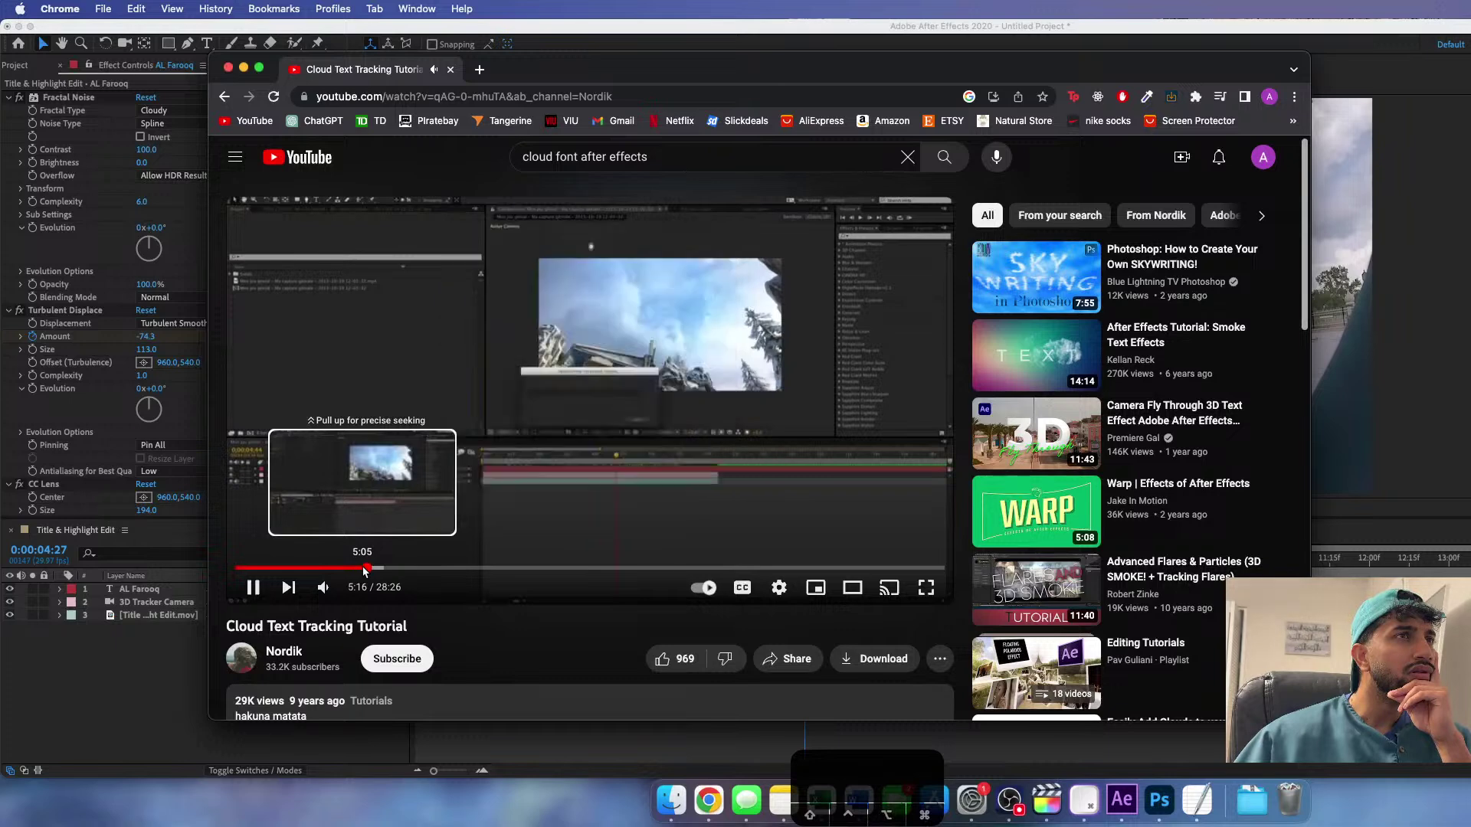
pyautogui.press('space')
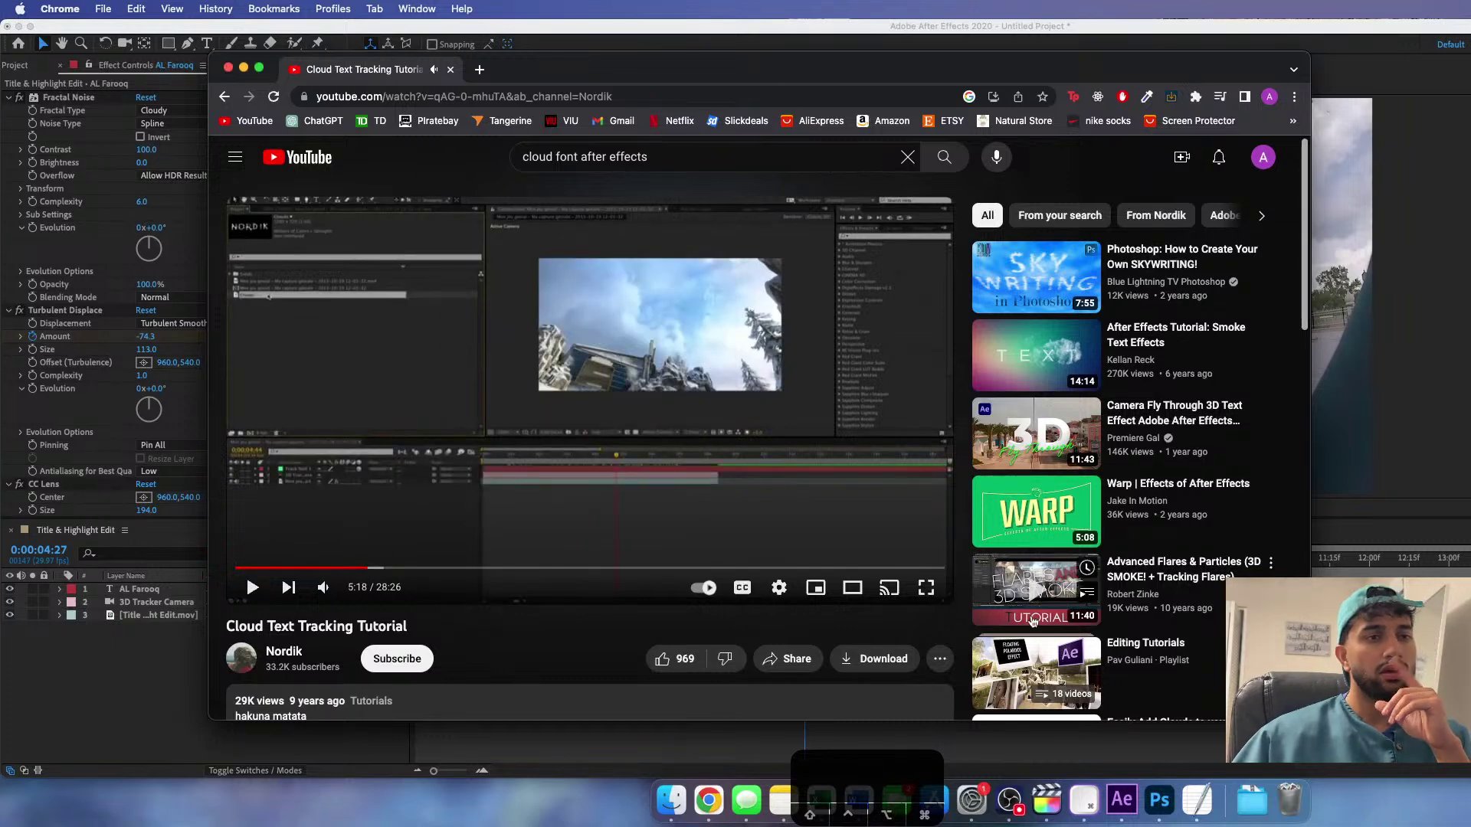
# - Switch to Photoshop and create a new 1920 x 1080 px document
pyautogui.write('phot')
pyautogui.press('Return')
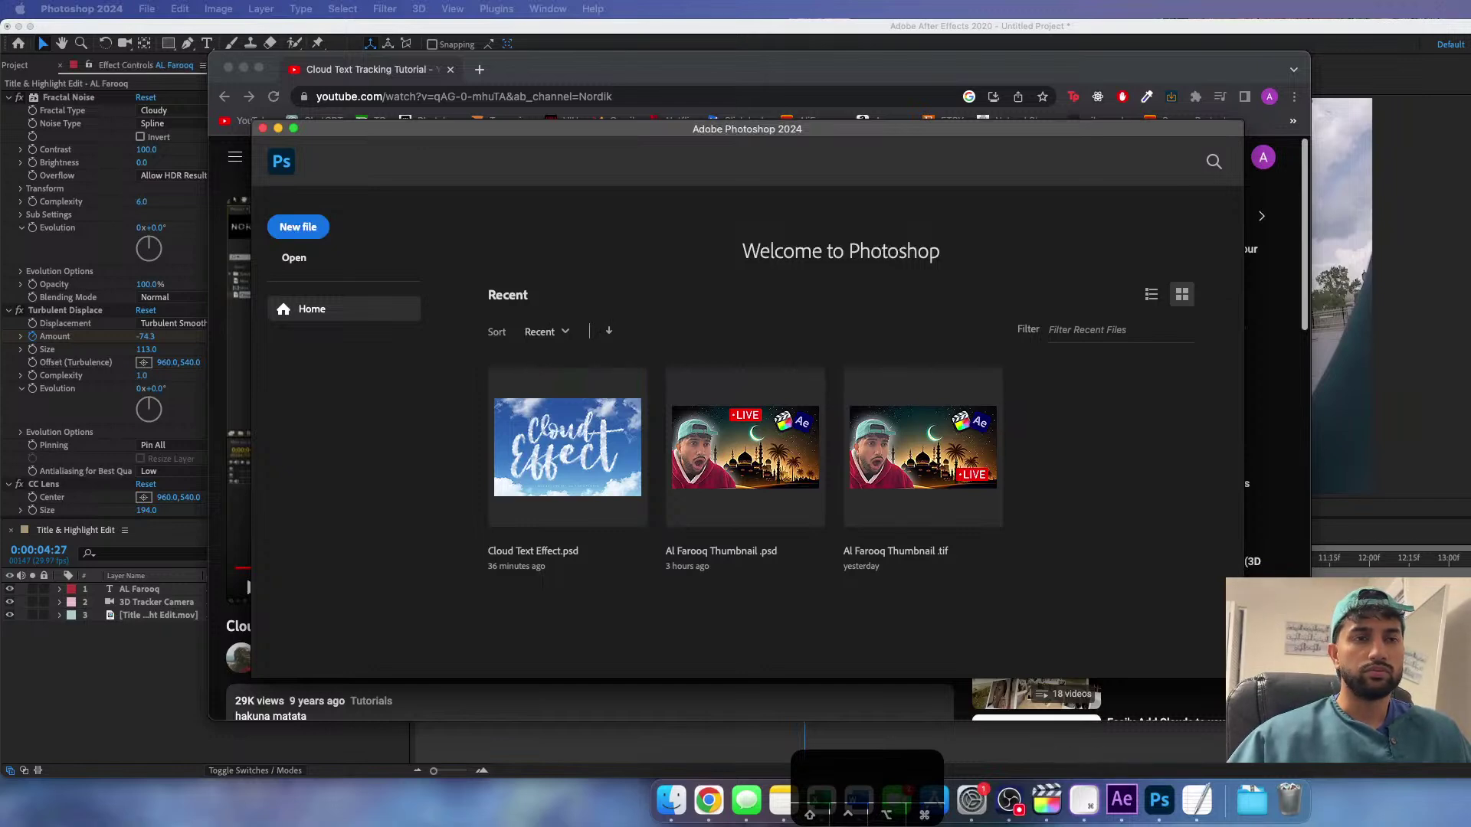
pyautogui.write('9520')
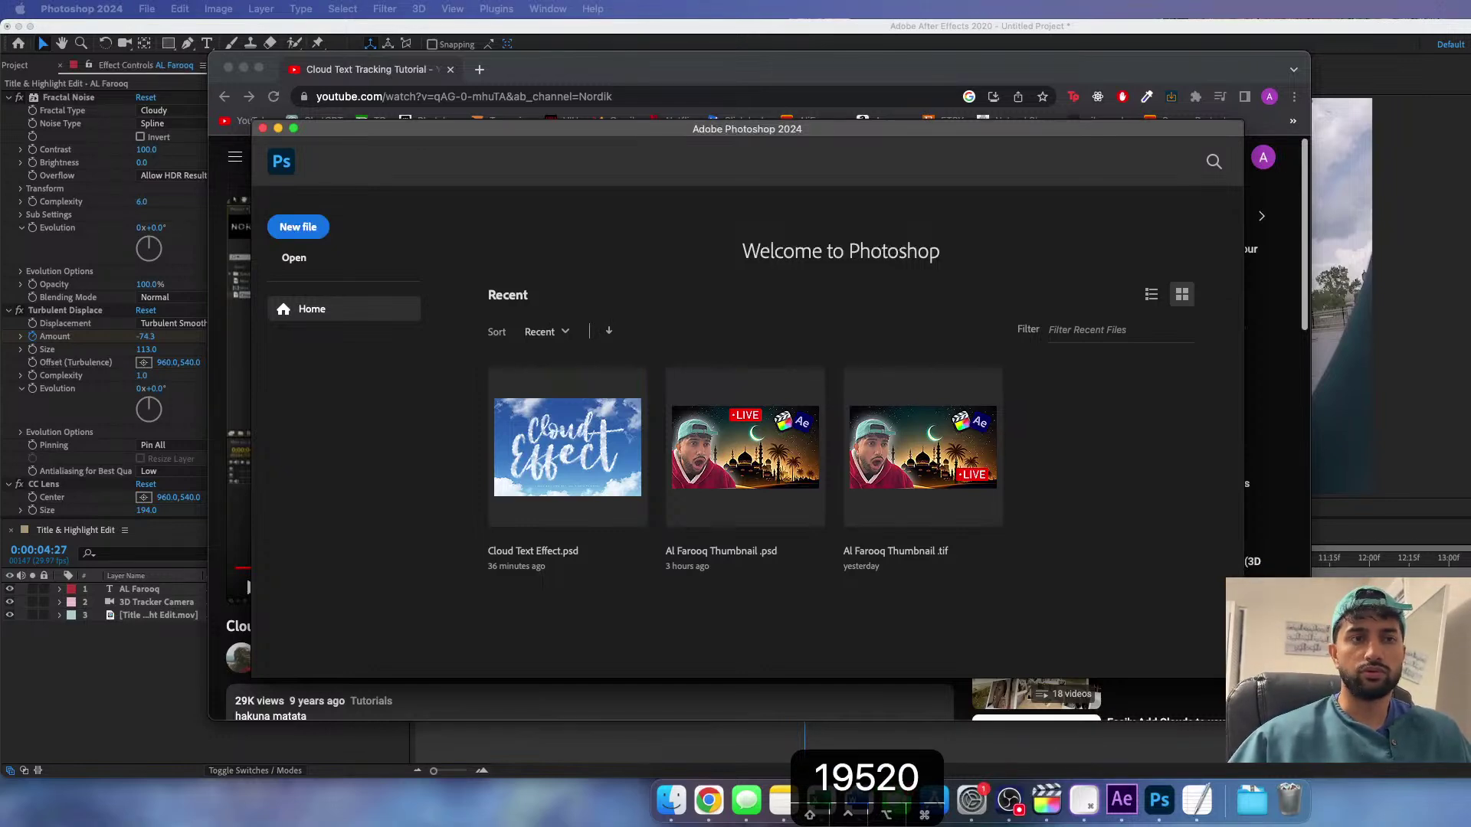
pyautogui.press('BackSpace')
pyautogui.press('BackSpace')
pyautogui.press('BackSpace')
pyautogui.press('BackSpace')
pyautogui.write('20')
pyautogui.press('Tab')
pyautogui.write('1080')
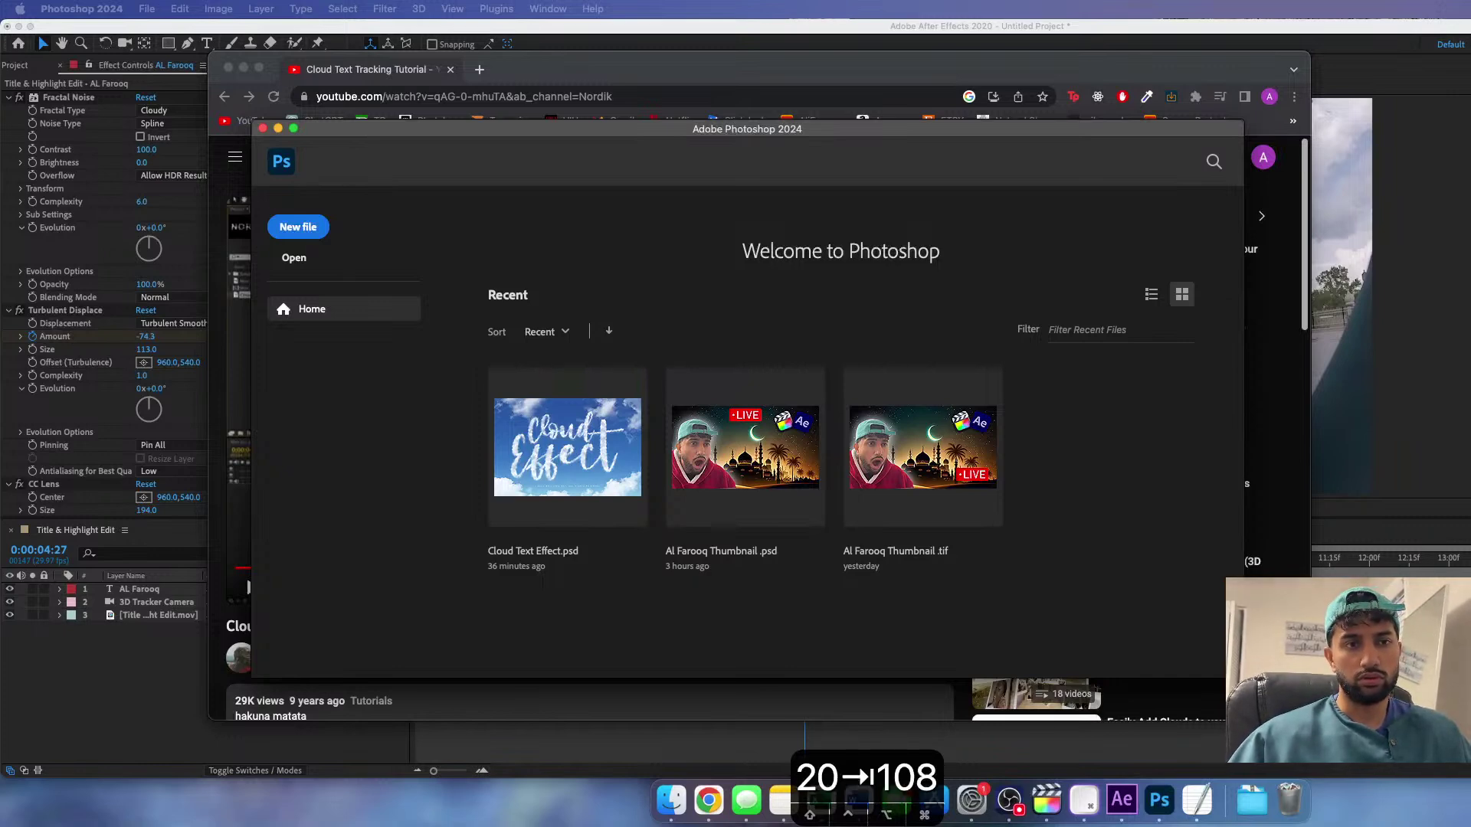
pyautogui.press('Return')
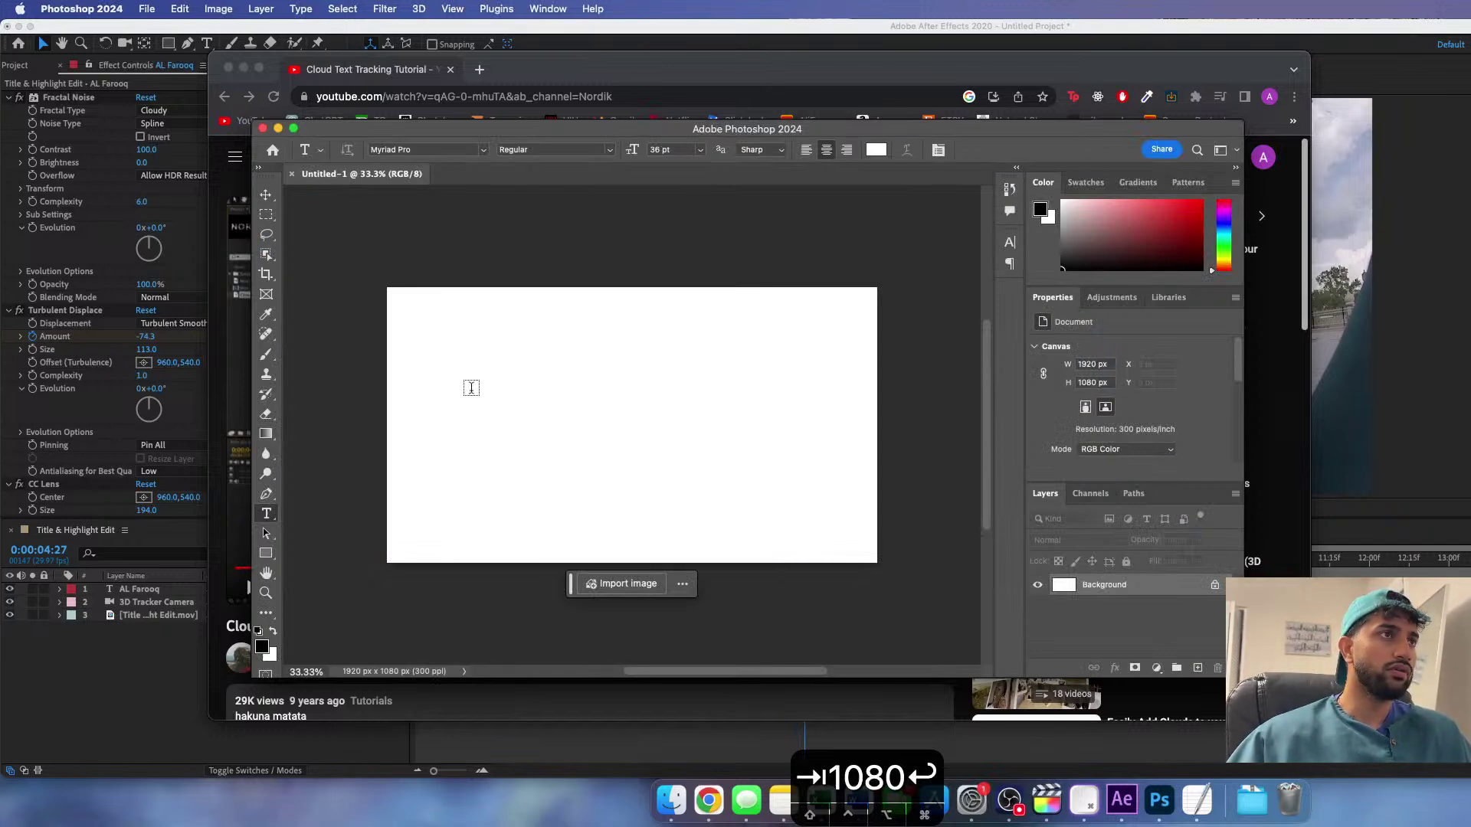
# - Add a text box across the middle of the canvas with the title in capitals and colour the text black
pyautogui.moveTo(432, 365); pyautogui.dragTo(810, 455)
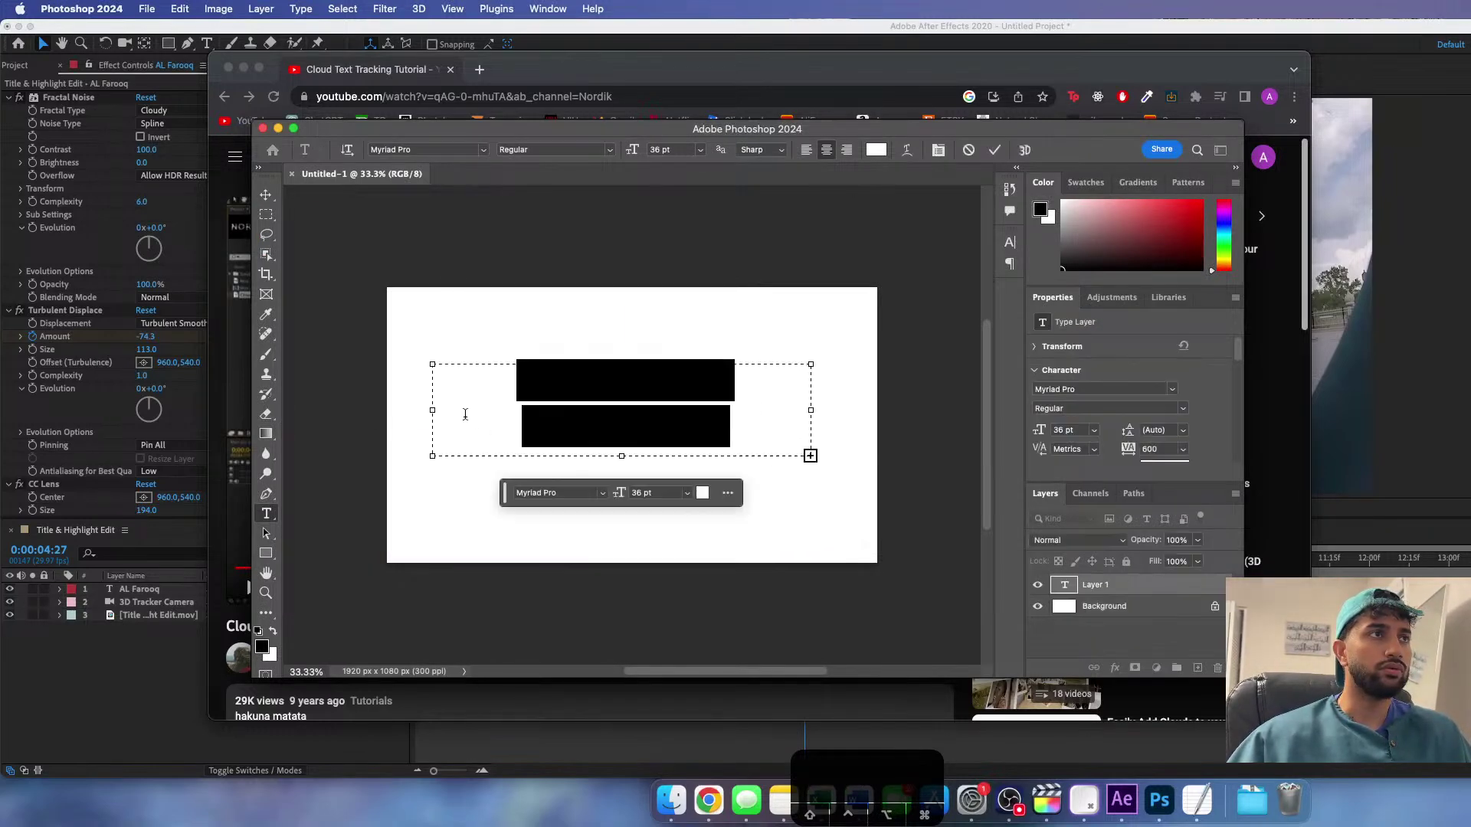
pyautogui.write('AL FAROOQ')
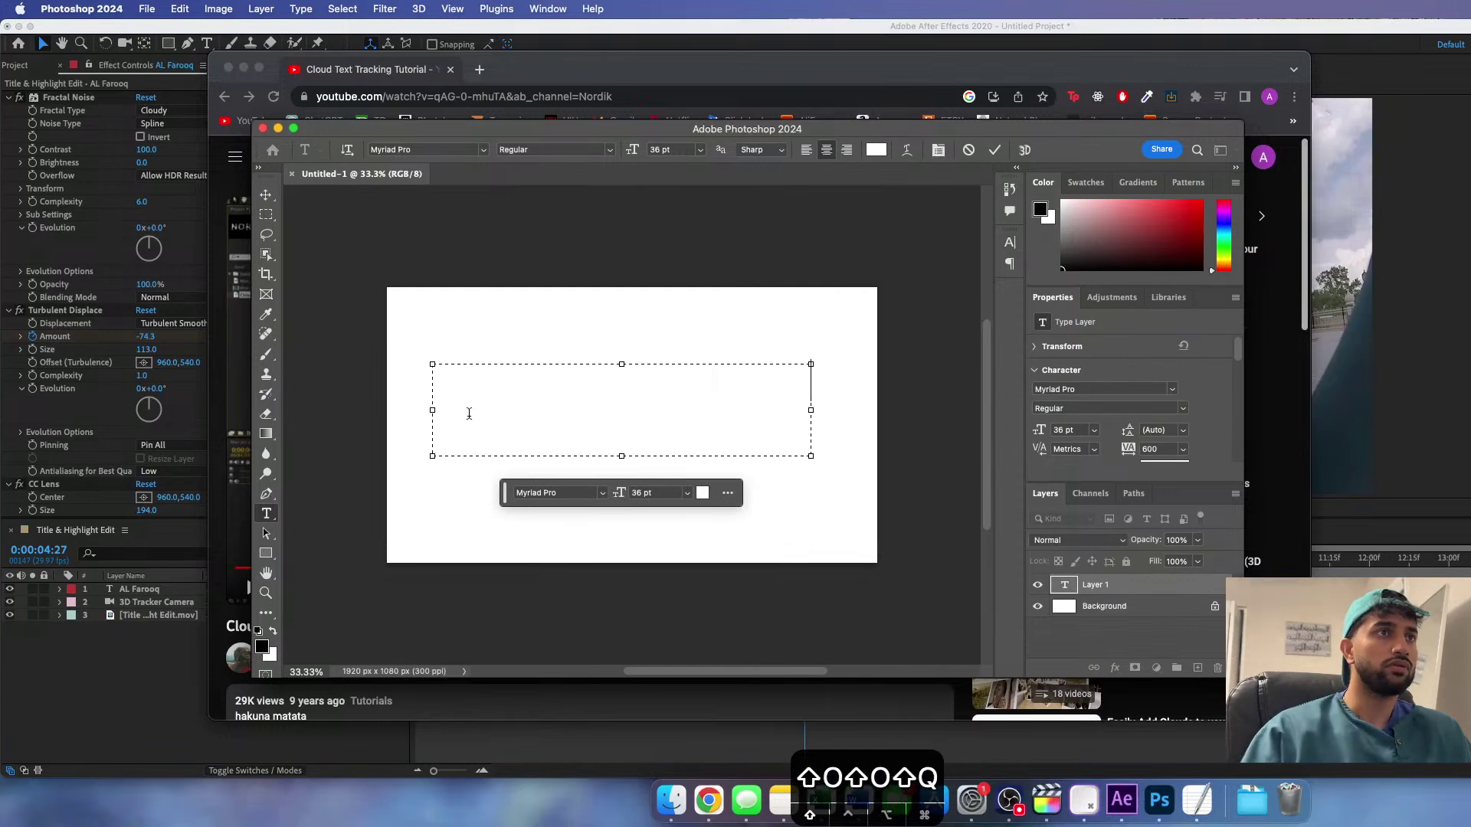
pyautogui.press('super+a')
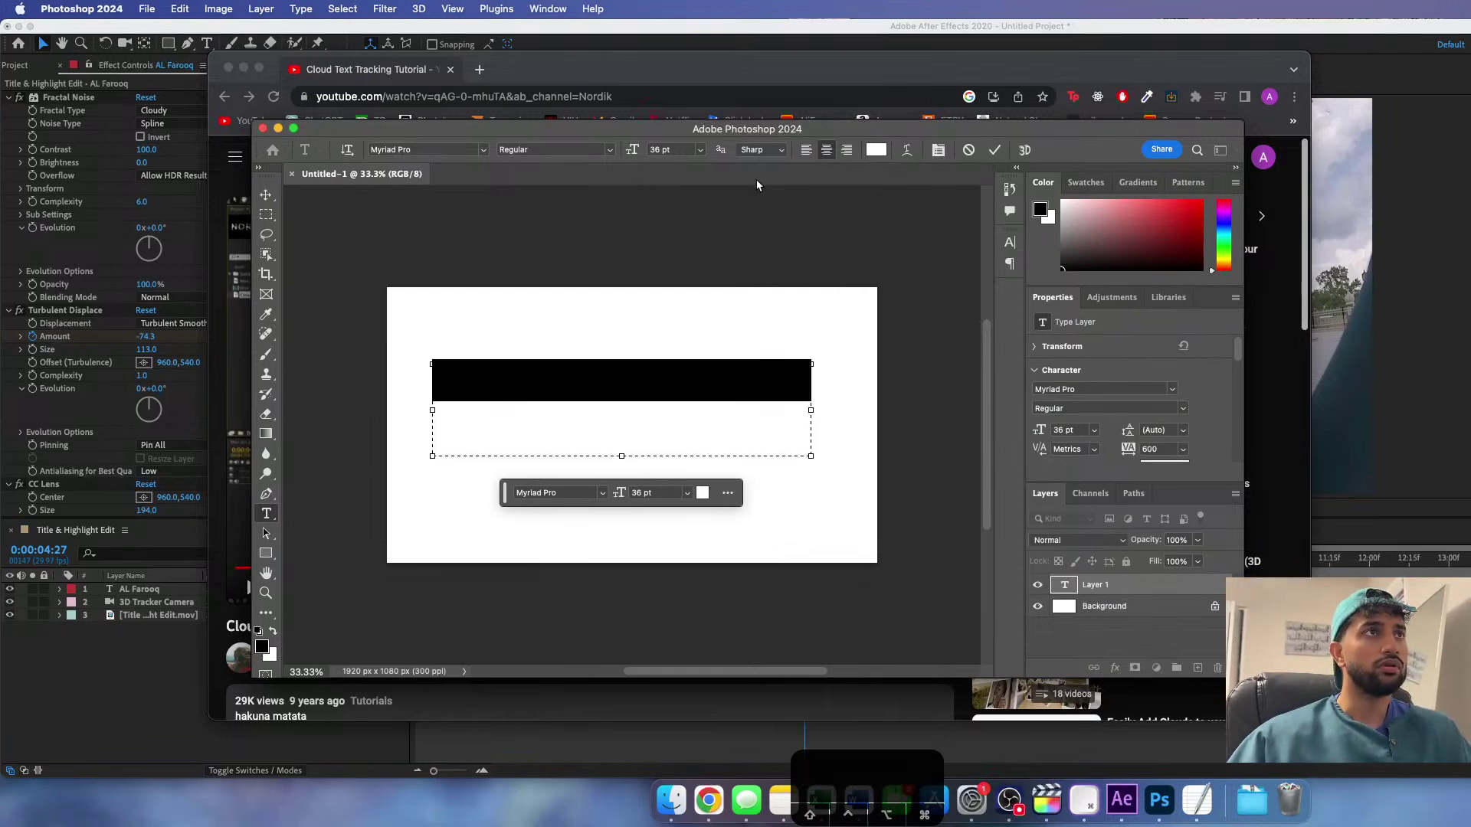
pyautogui.click(876, 151)
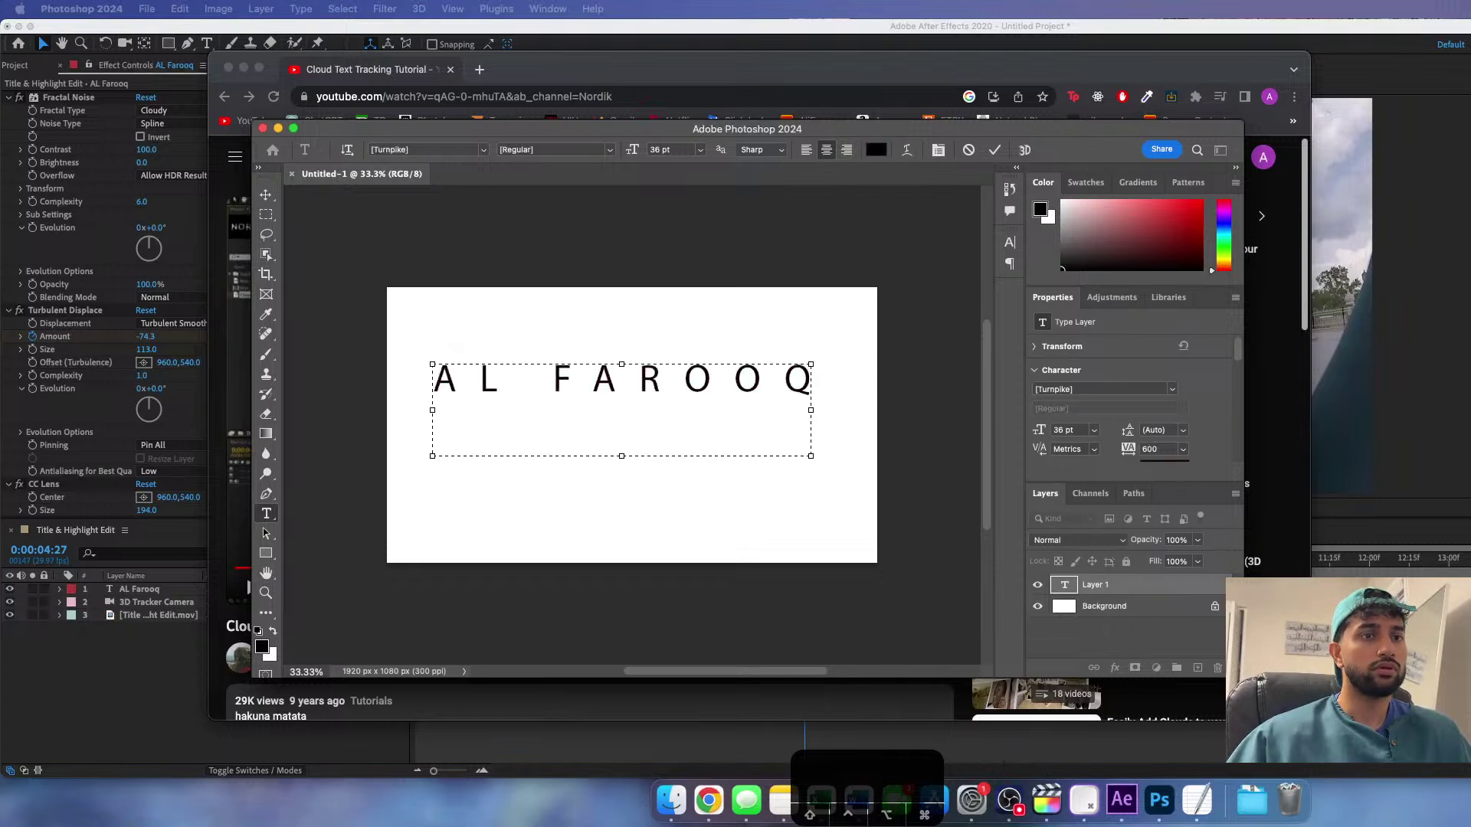
# - Change the title's font to Arial Black
pyautogui.press('super+a')
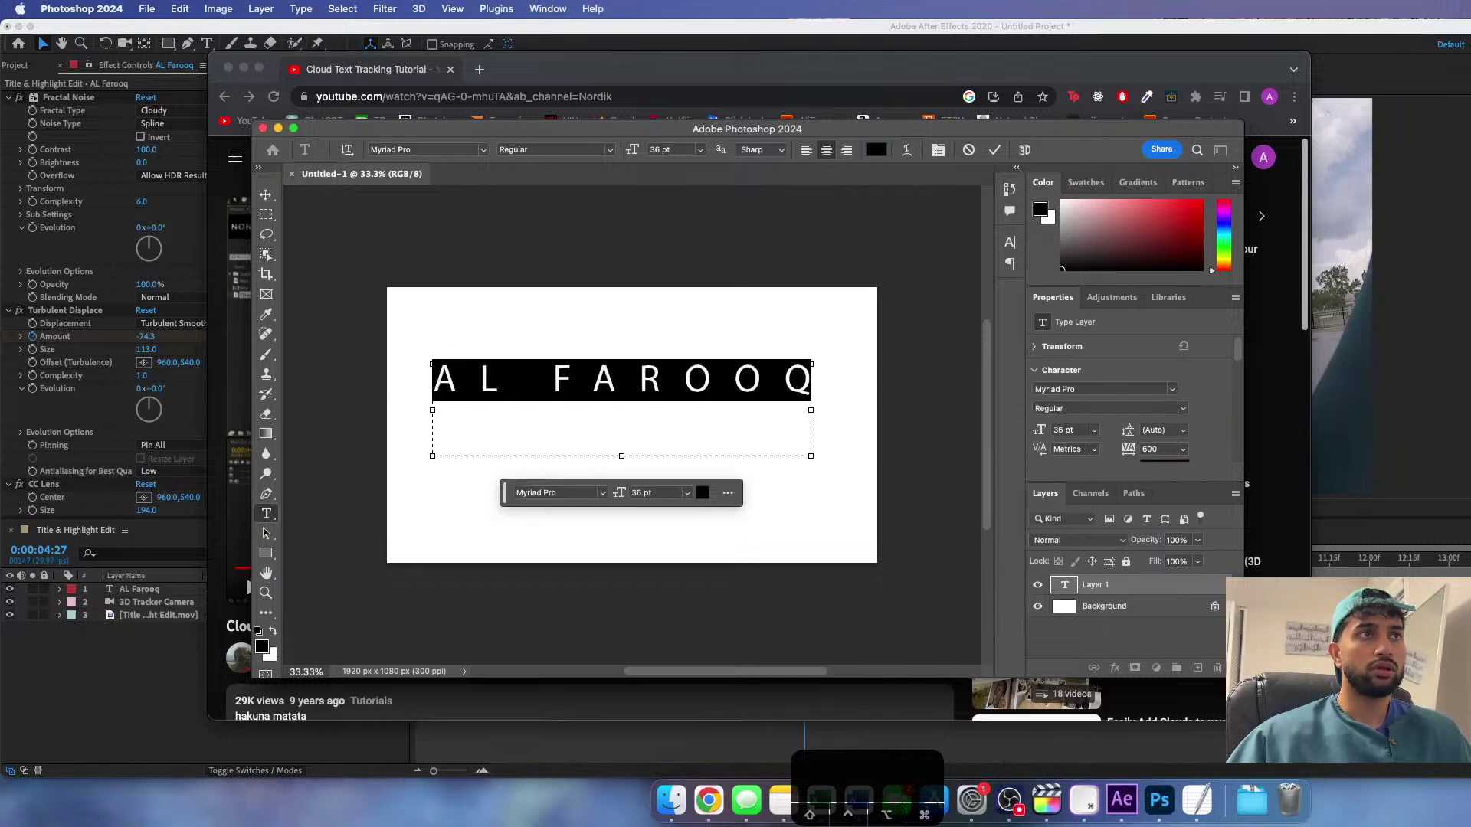
pyautogui.click(1172, 389)
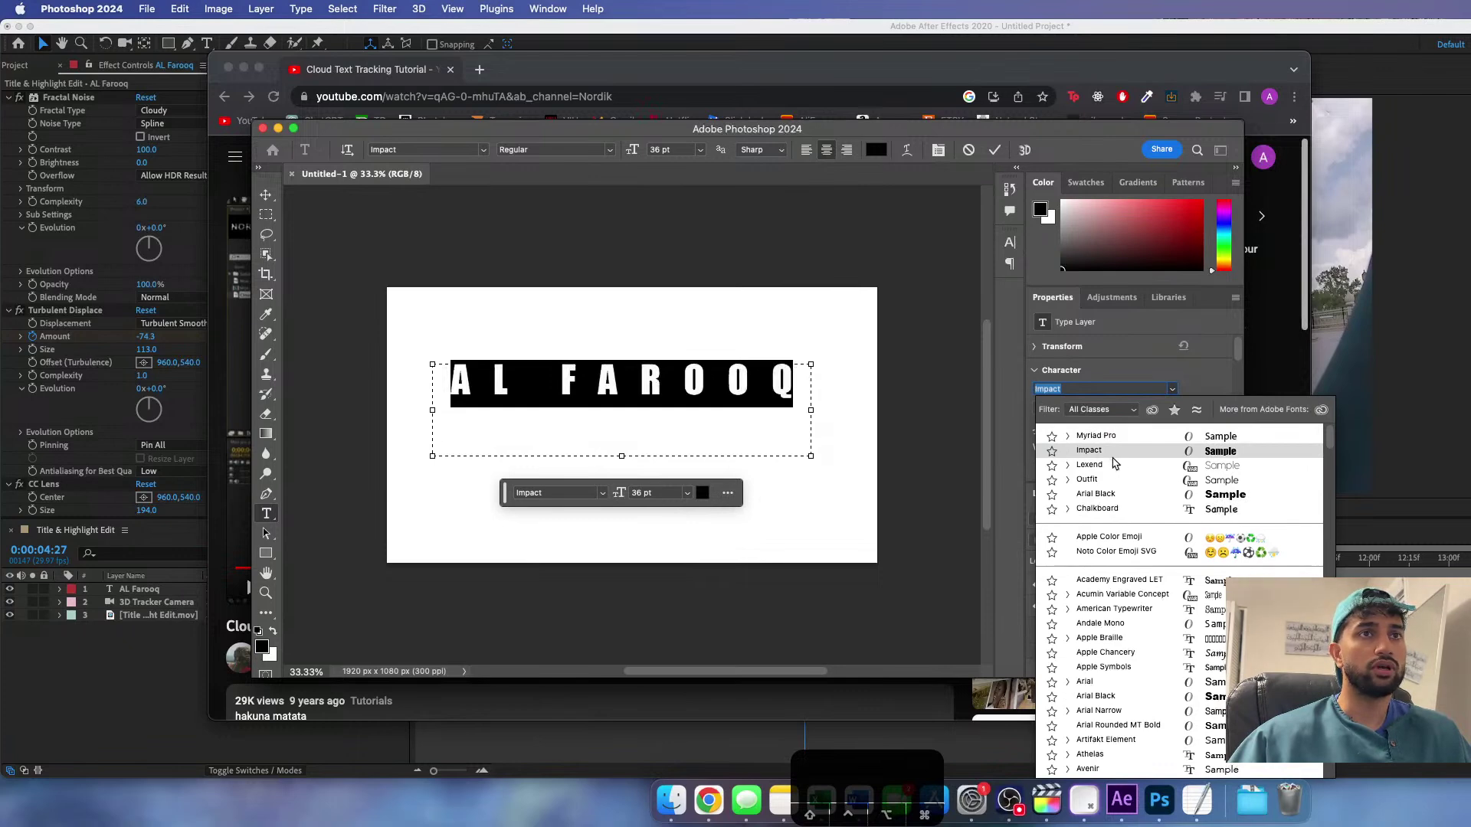
pyautogui.click(1103, 496)
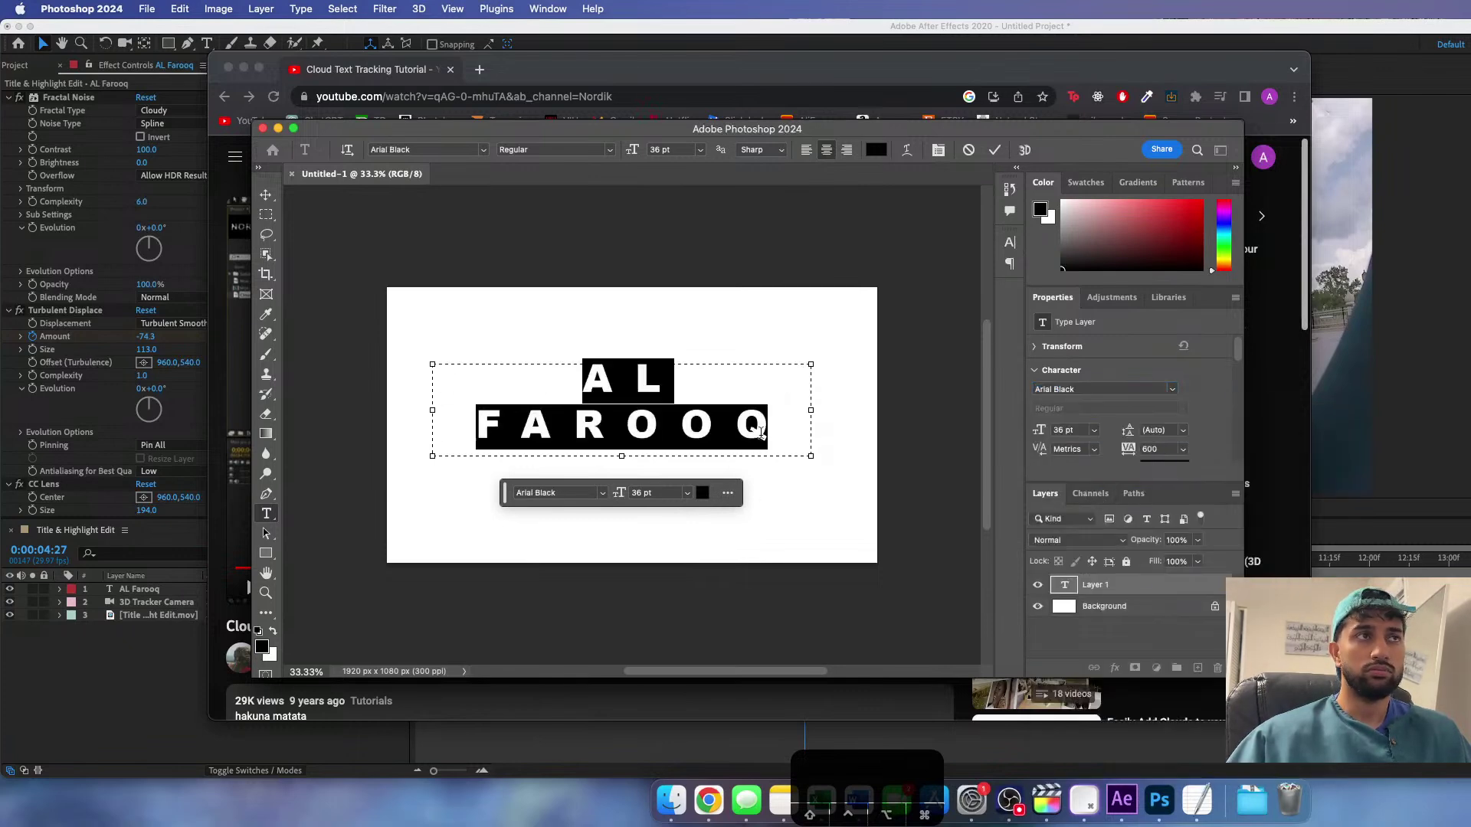
# - Remove the space between the title's two words and widen the text box slightly so the text fits one line
pyautogui.click(586, 394)
pyautogui.press('BackSpace')
pyautogui.press('BackSpace')
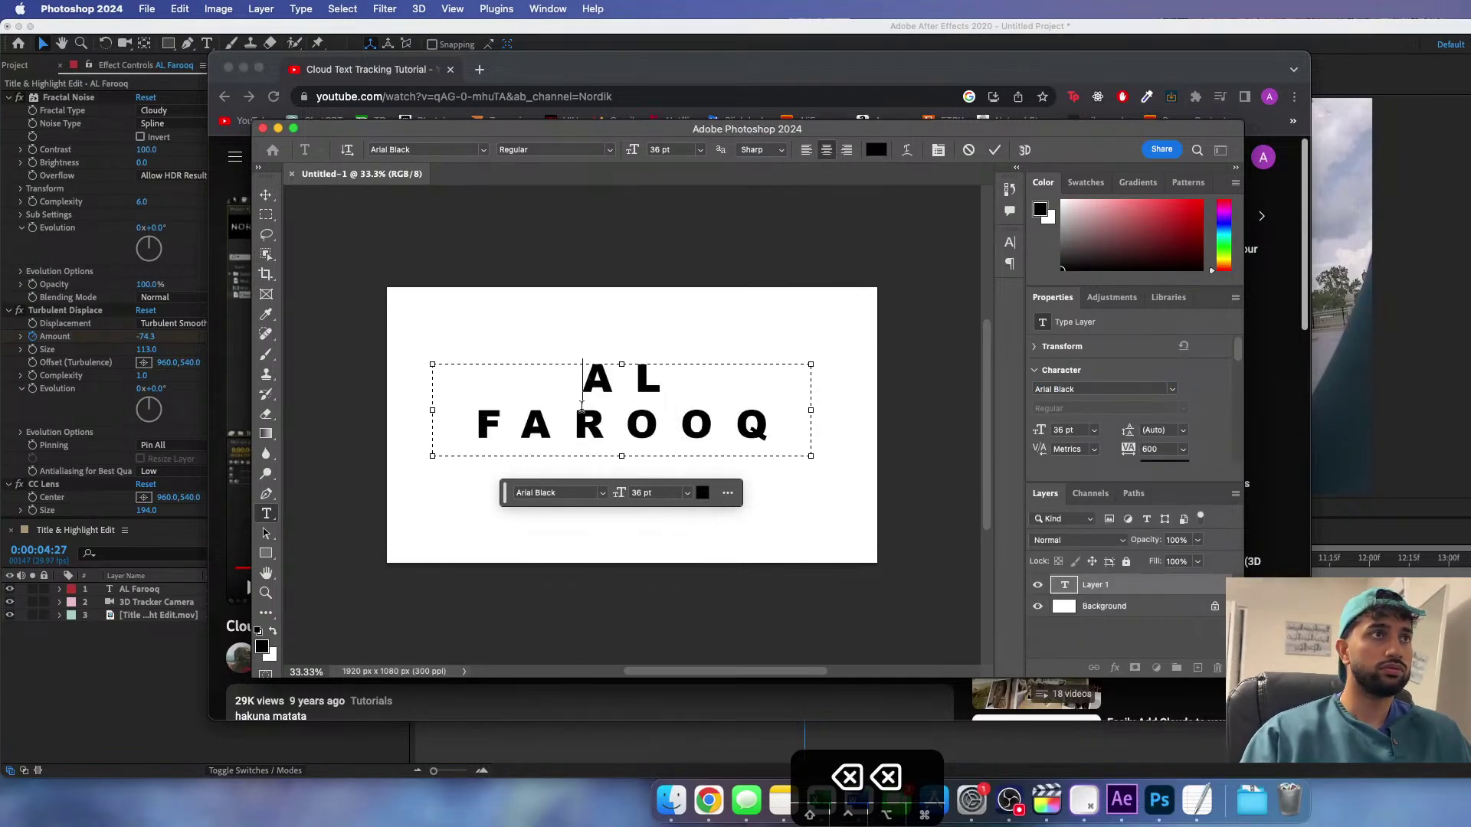
pyautogui.press('Right')
pyautogui.press('Right')
pyautogui.press('Delete')
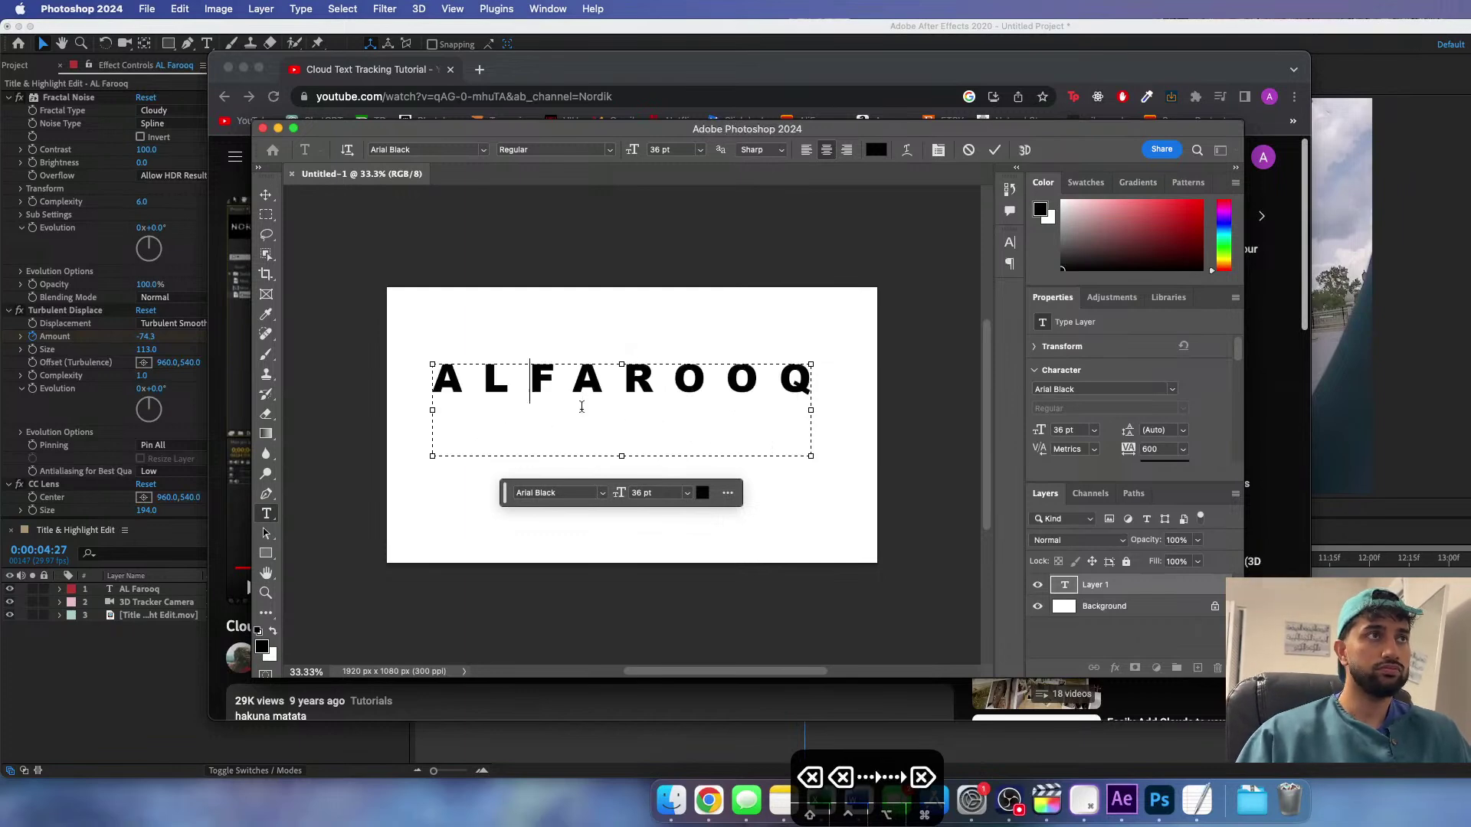
pyautogui.moveTo(812, 365)
pyautogui.mouseDown()
pyautogui.moveTo(860, 322)
pyautogui.moveTo(913, 320)
pyautogui.moveTo(804, 416)
pyautogui.moveTo(821, 377)
pyautogui.mouseUp()
# - Set the title's font size to 48 pt, then resize and reposition its text box so it spans the canvas width
pyautogui.press('super+a')
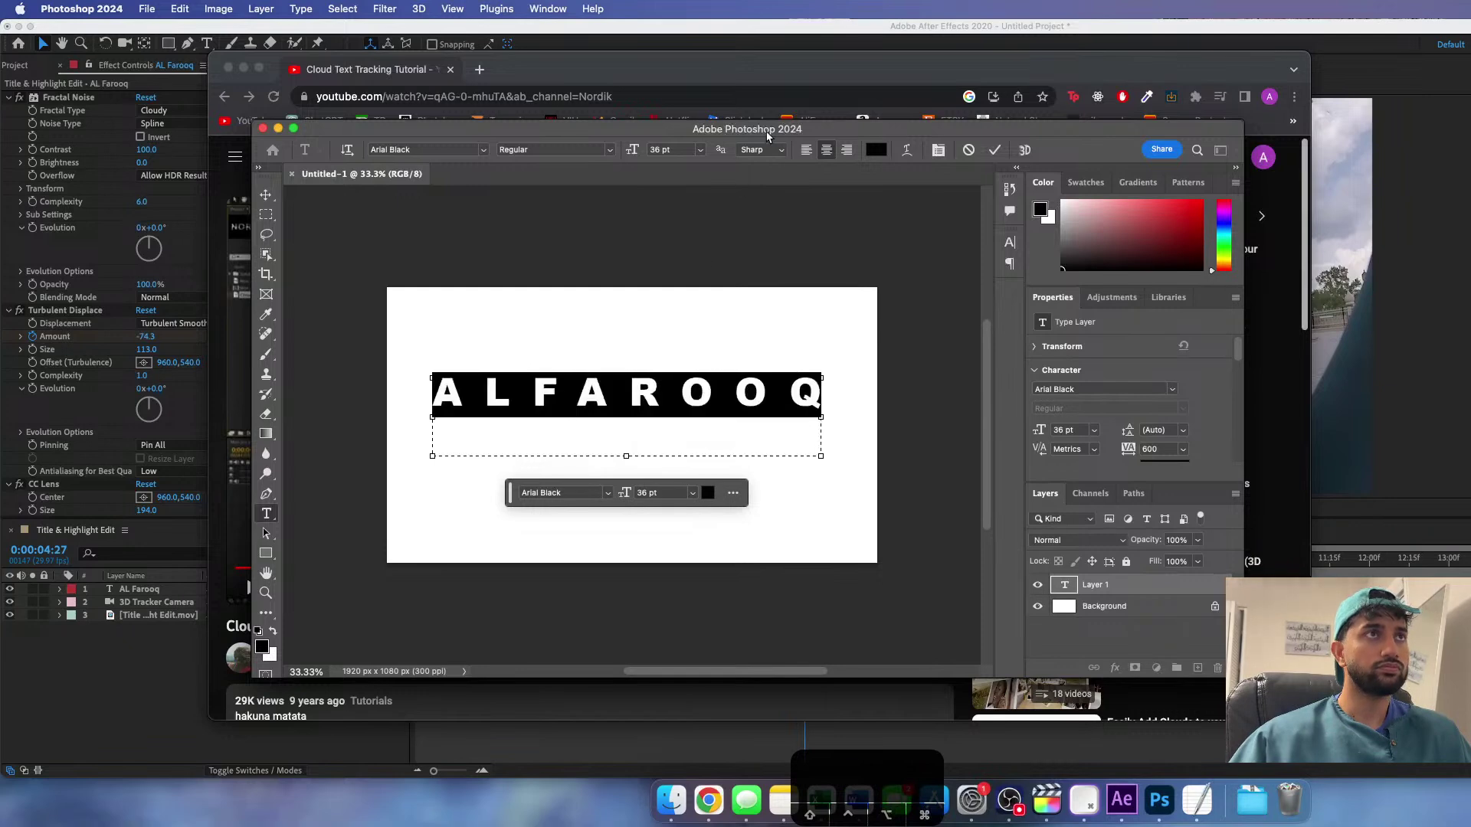
pyautogui.click(698, 151)
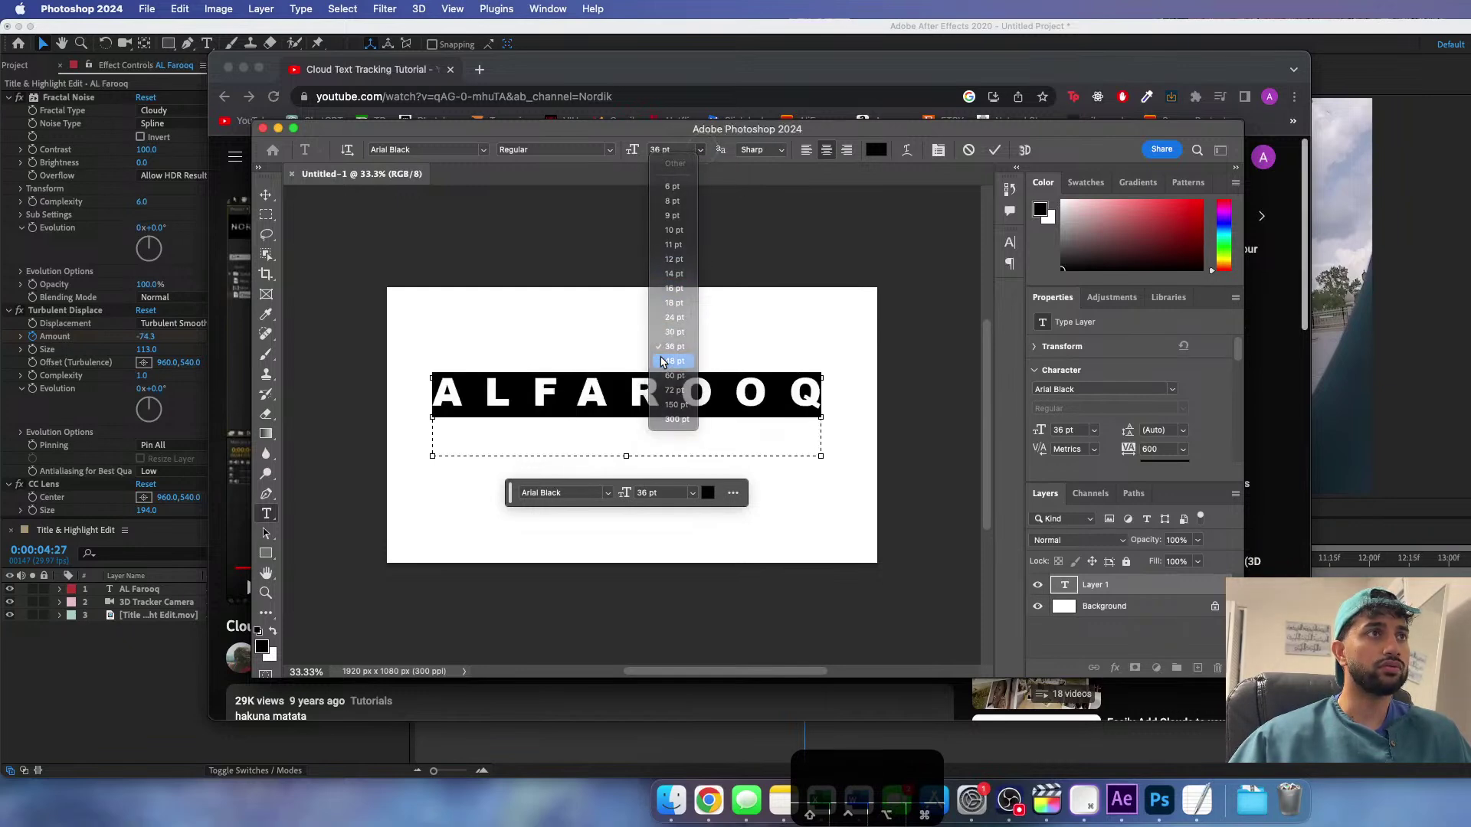
pyautogui.click(663, 362)
pyautogui.moveTo(819, 422); pyautogui.dragTo(958, 419)
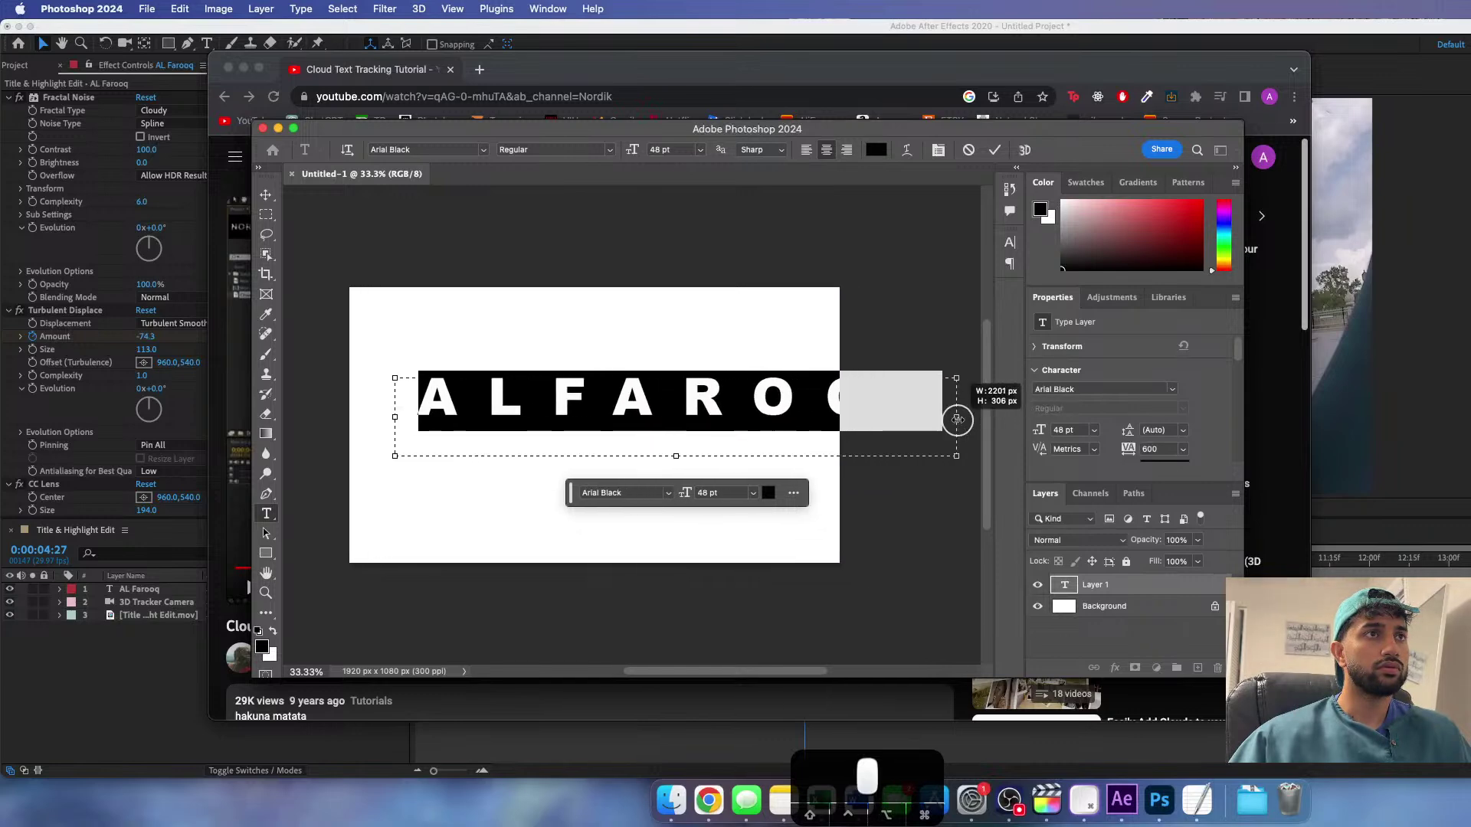
pyautogui.moveTo(572, 406); pyautogui.dragTo(491, 408)
pyautogui.moveTo(314, 416); pyautogui.dragTo(343, 416)
pyautogui.moveTo(537, 410)
pyautogui.mouseDown()
pyautogui.moveTo(493, 410)
pyautogui.moveTo(526, 409)
pyautogui.mouseUp()
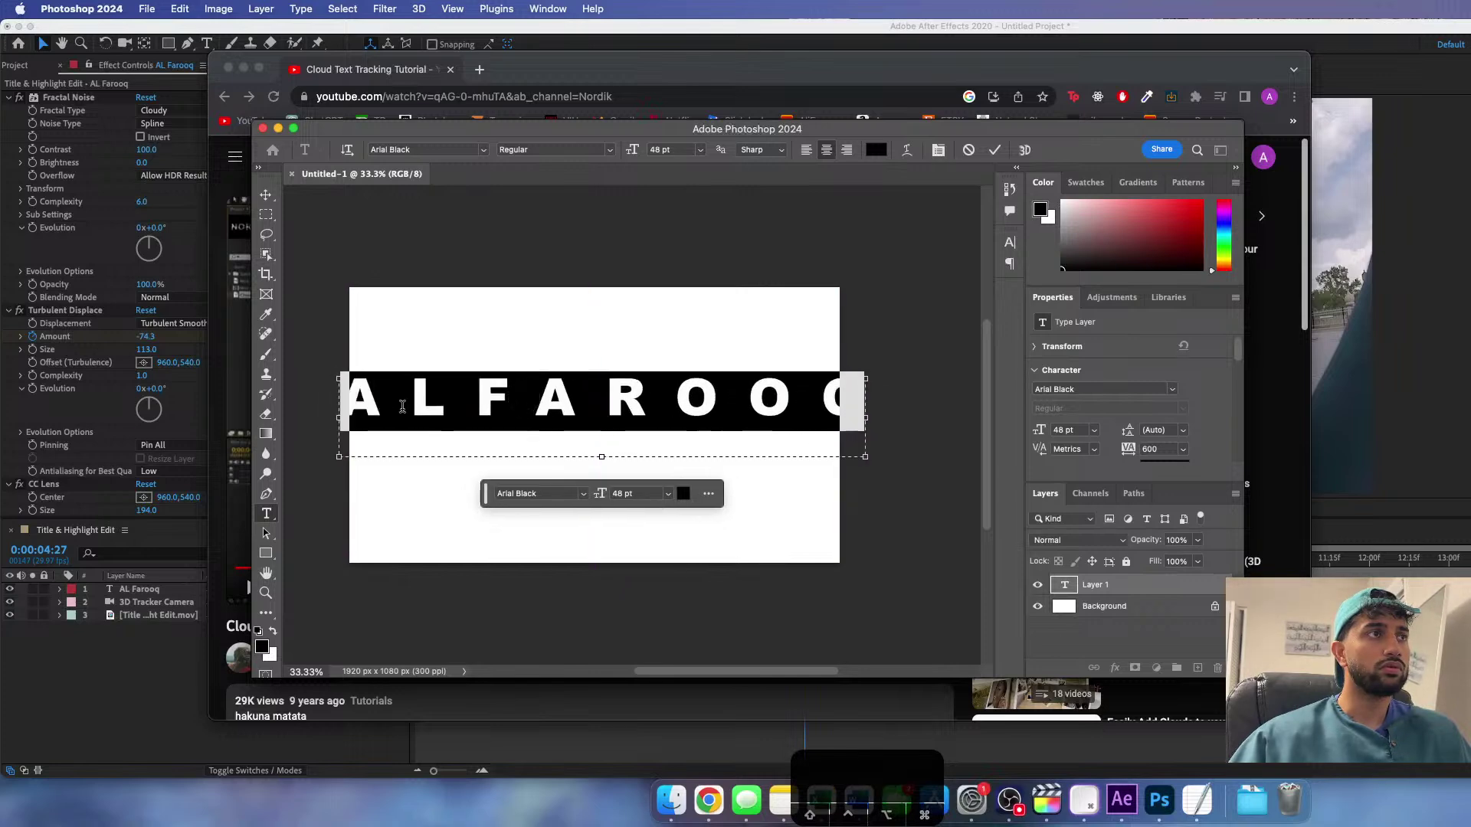
pyautogui.click(1140, 303)
pyautogui.click(1055, 302)
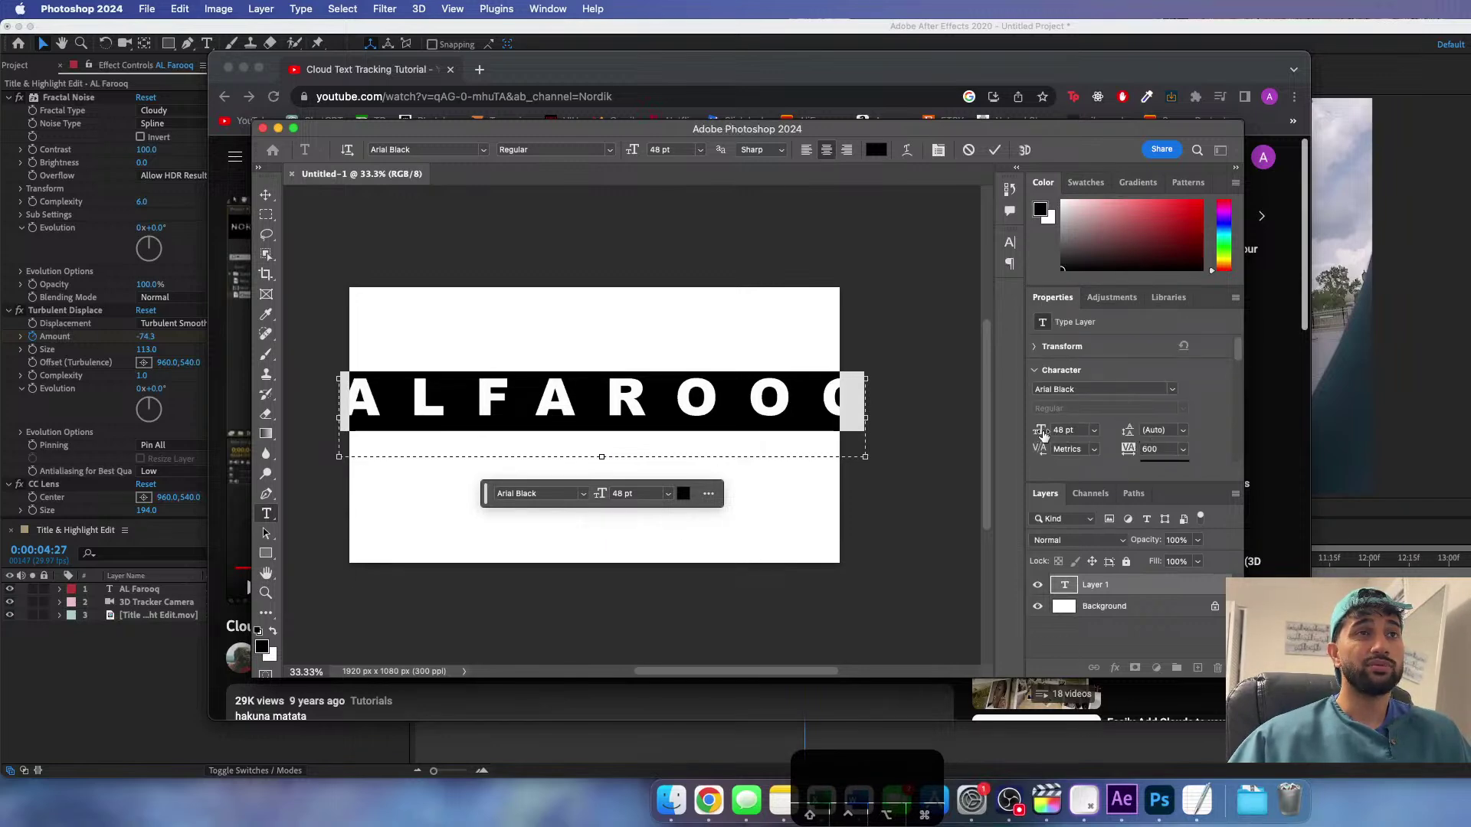
pyautogui.click(1093, 450)
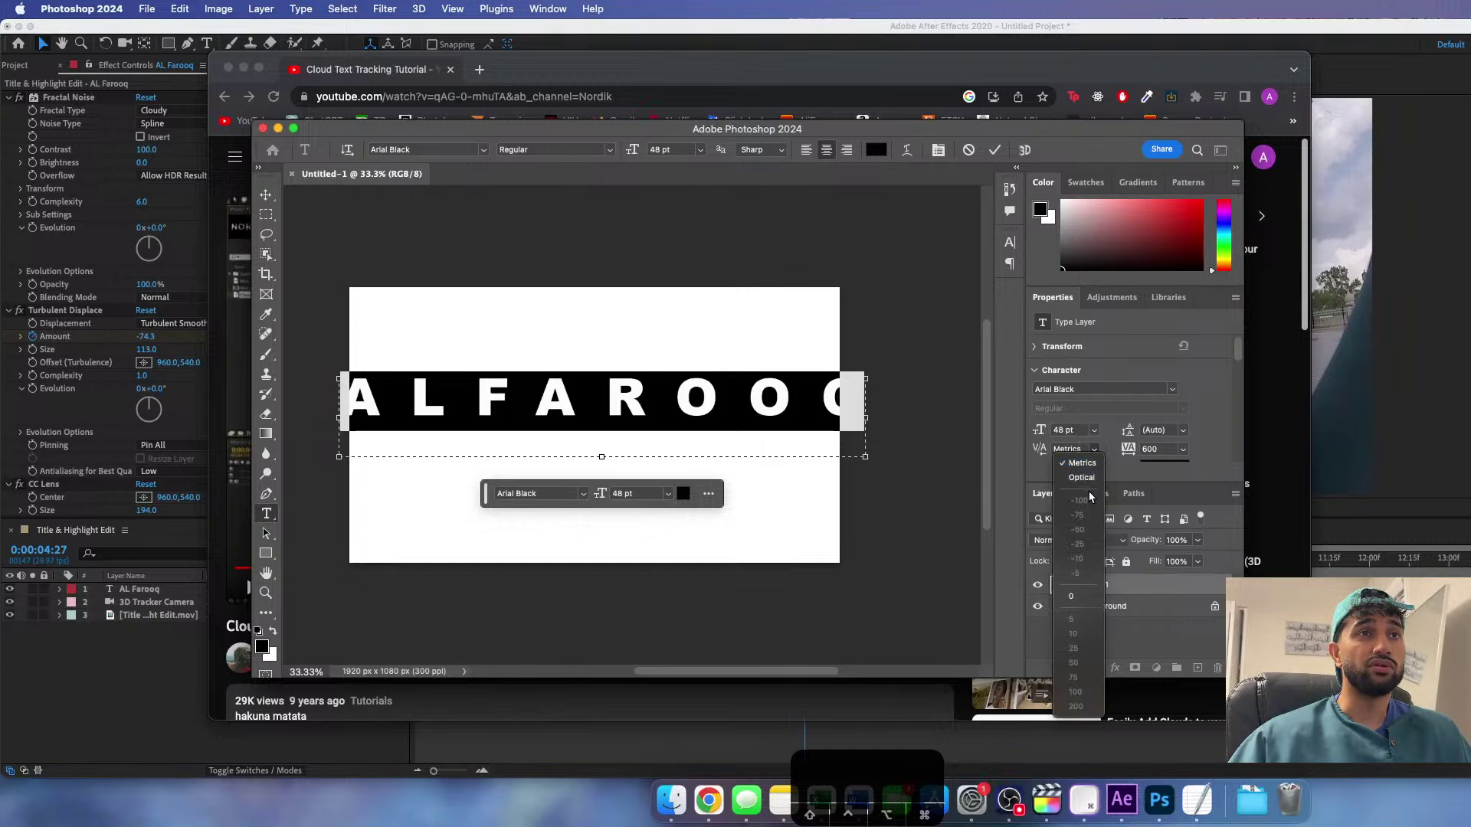
pyautogui.click(1120, 467)
pyautogui.moveTo(1039, 448)
pyautogui.mouseDown()
pyautogui.moveTo(1019, 452)
pyautogui.moveTo(1227, 449)
pyautogui.moveTo(910, 457)
pyautogui.moveTo(1064, 452)
pyautogui.mouseUp()
pyautogui.press('super+z')
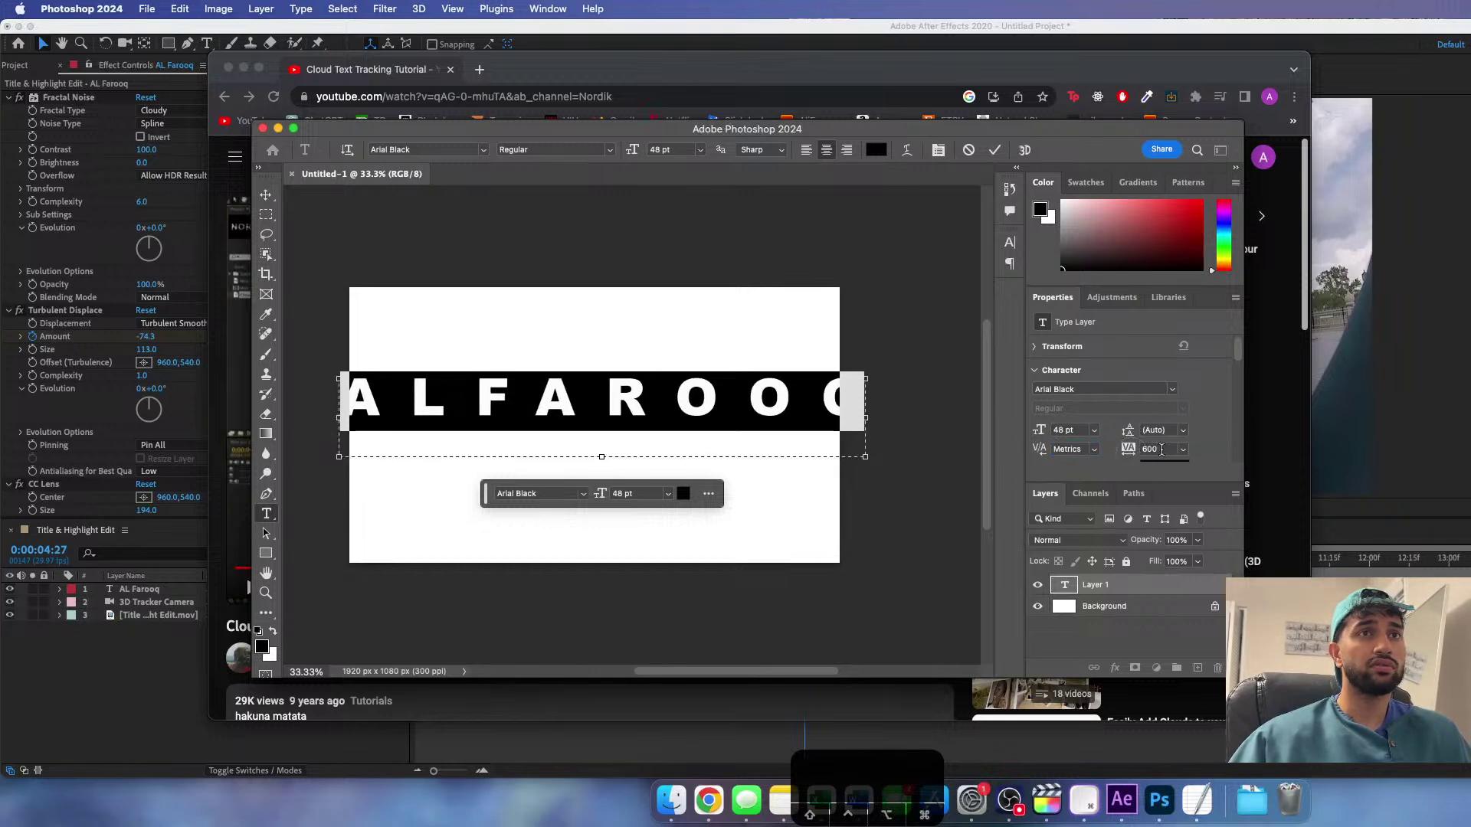
# - Reduce the title's tracking to 380 and commit the text edit
pyautogui.click(1145, 448)
pyautogui.moveTo(1130, 453)
pyautogui.mouseDown()
pyautogui.moveTo(1083, 449)
pyautogui.moveTo(1125, 453)
pyautogui.mouseUp()
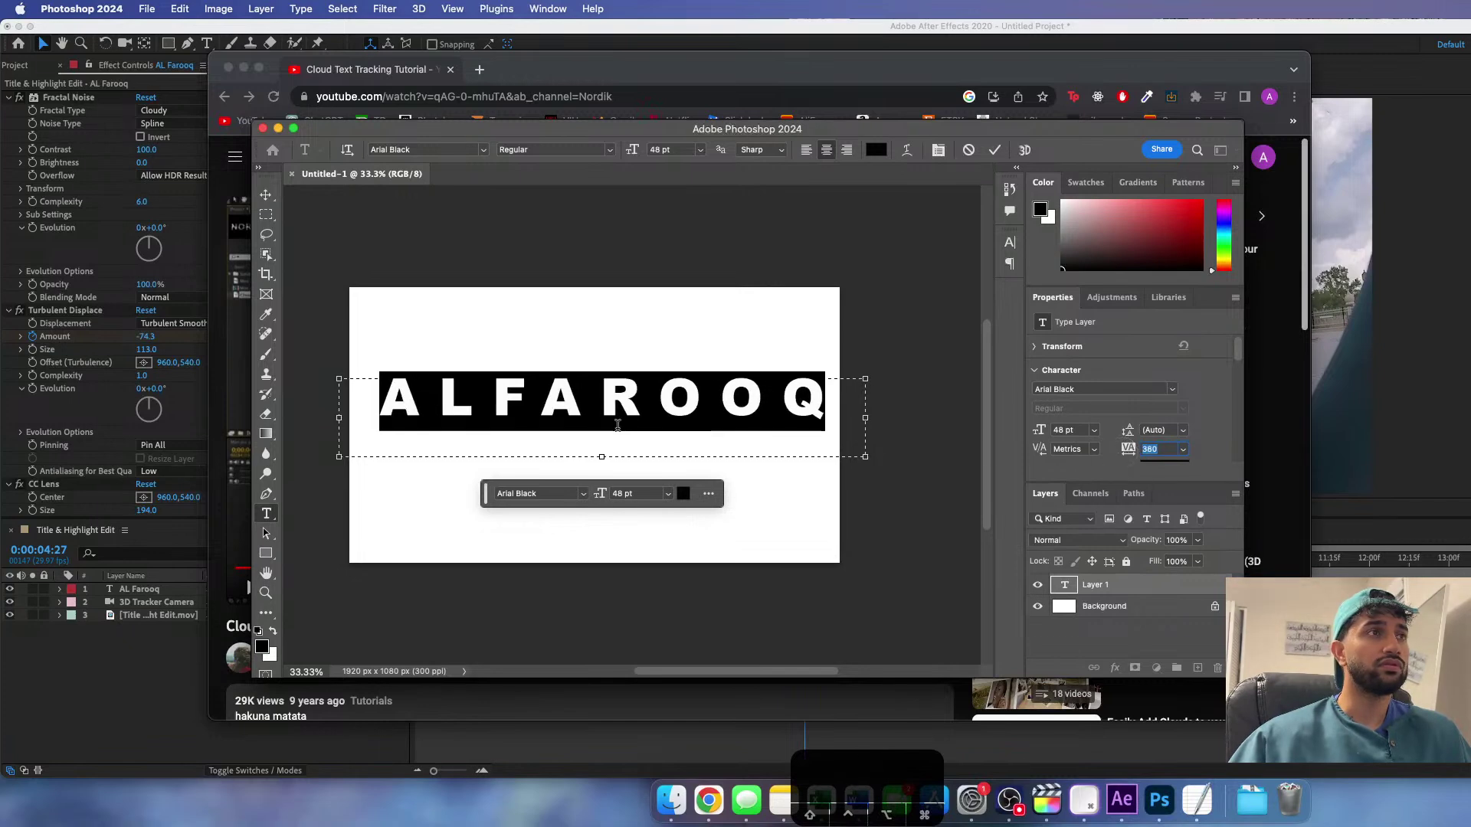
pyautogui.press('super+Return')
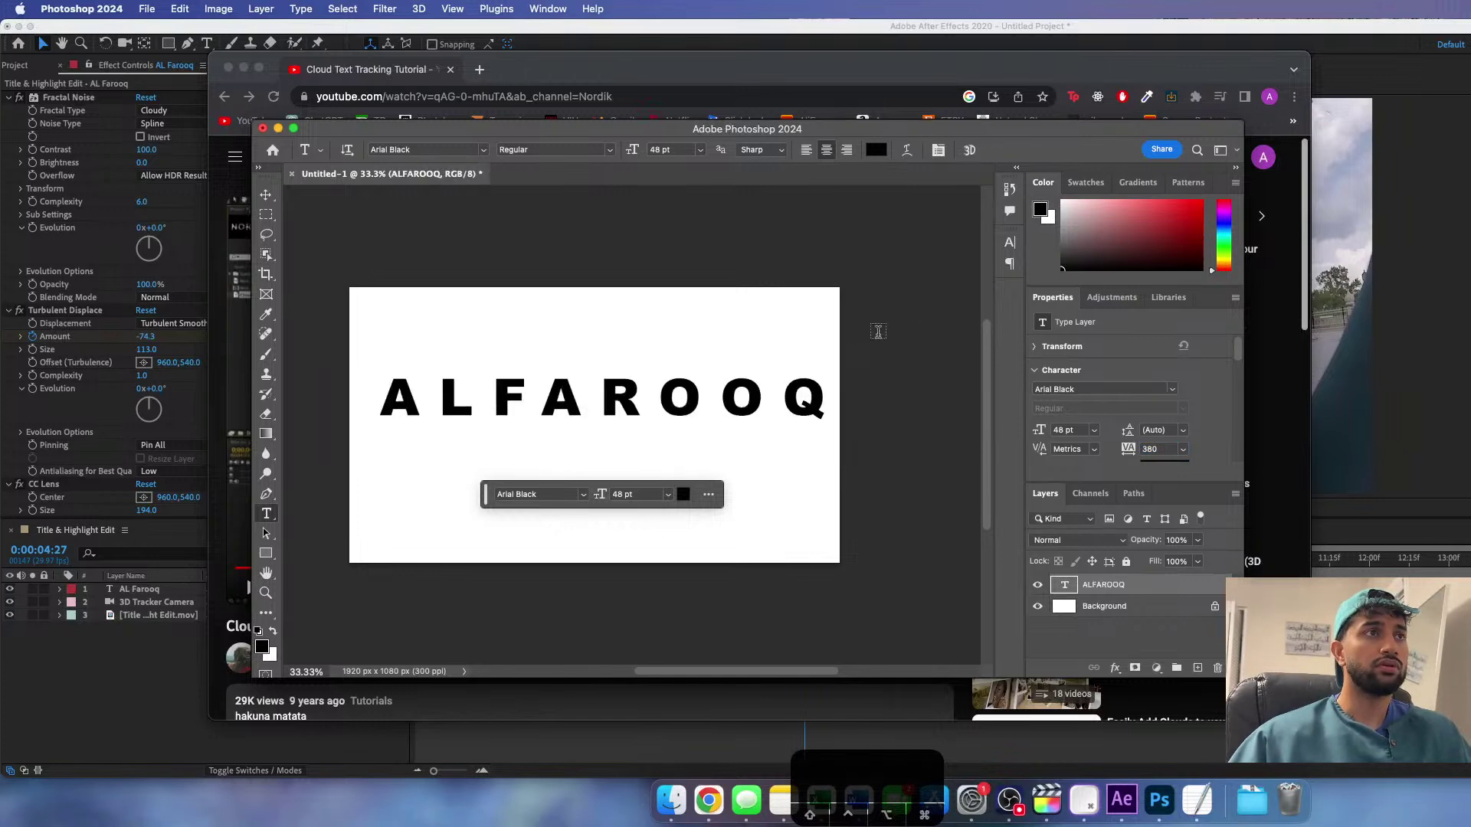
pyautogui.click(259, 9)
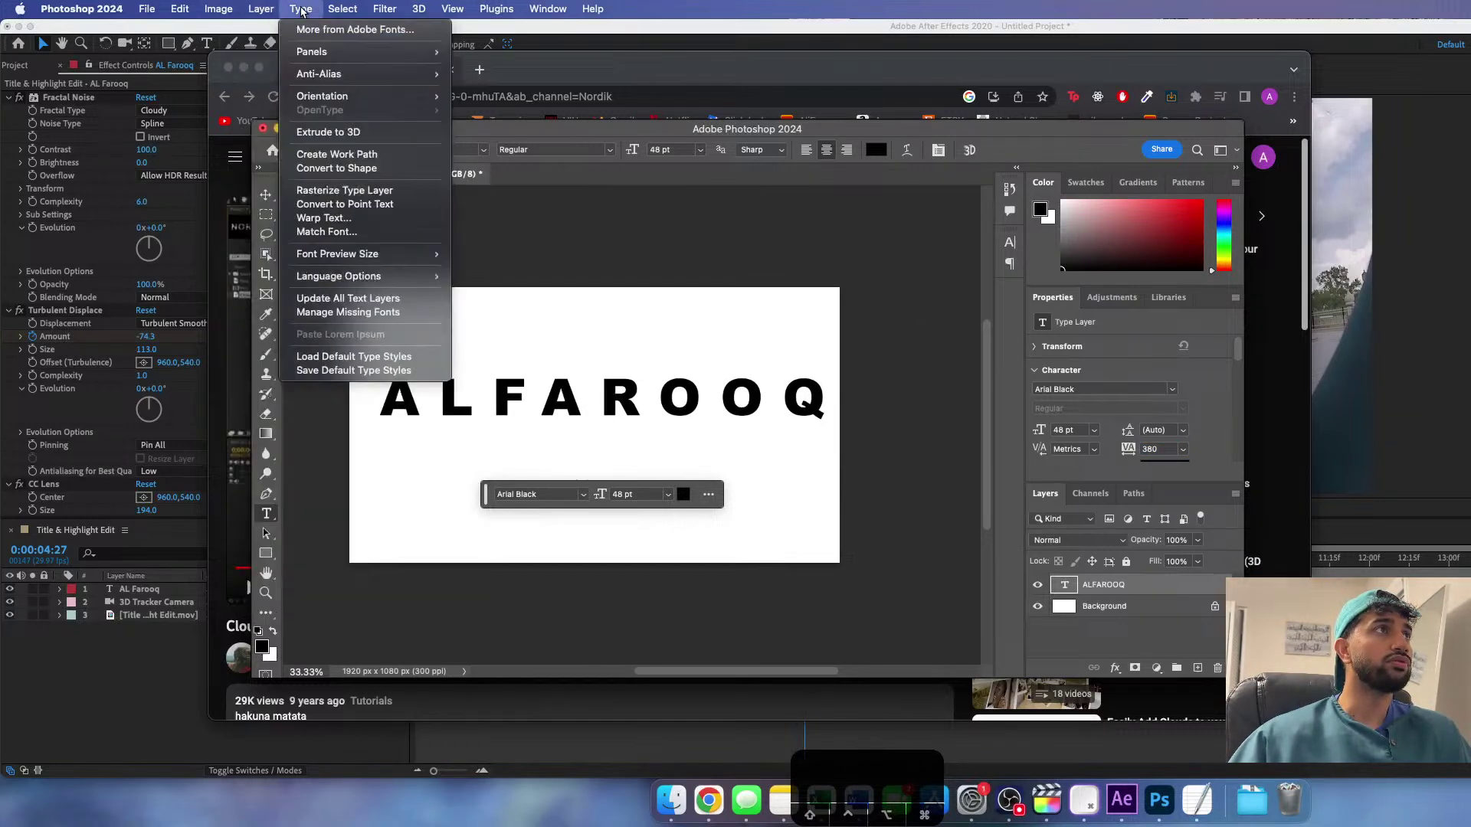
pyautogui.moveTo(355, 14)
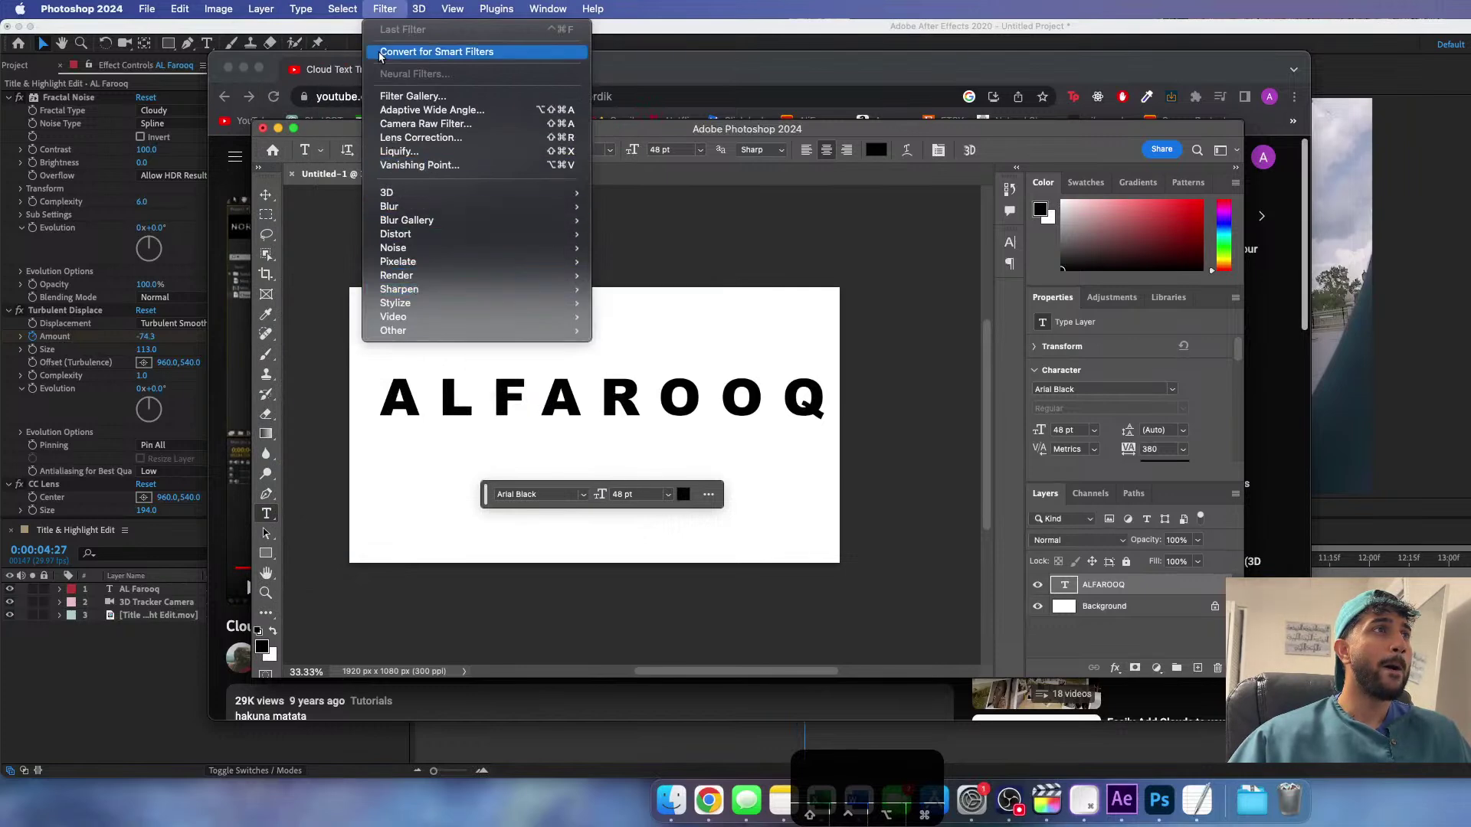
pyautogui.moveTo(274, 10)
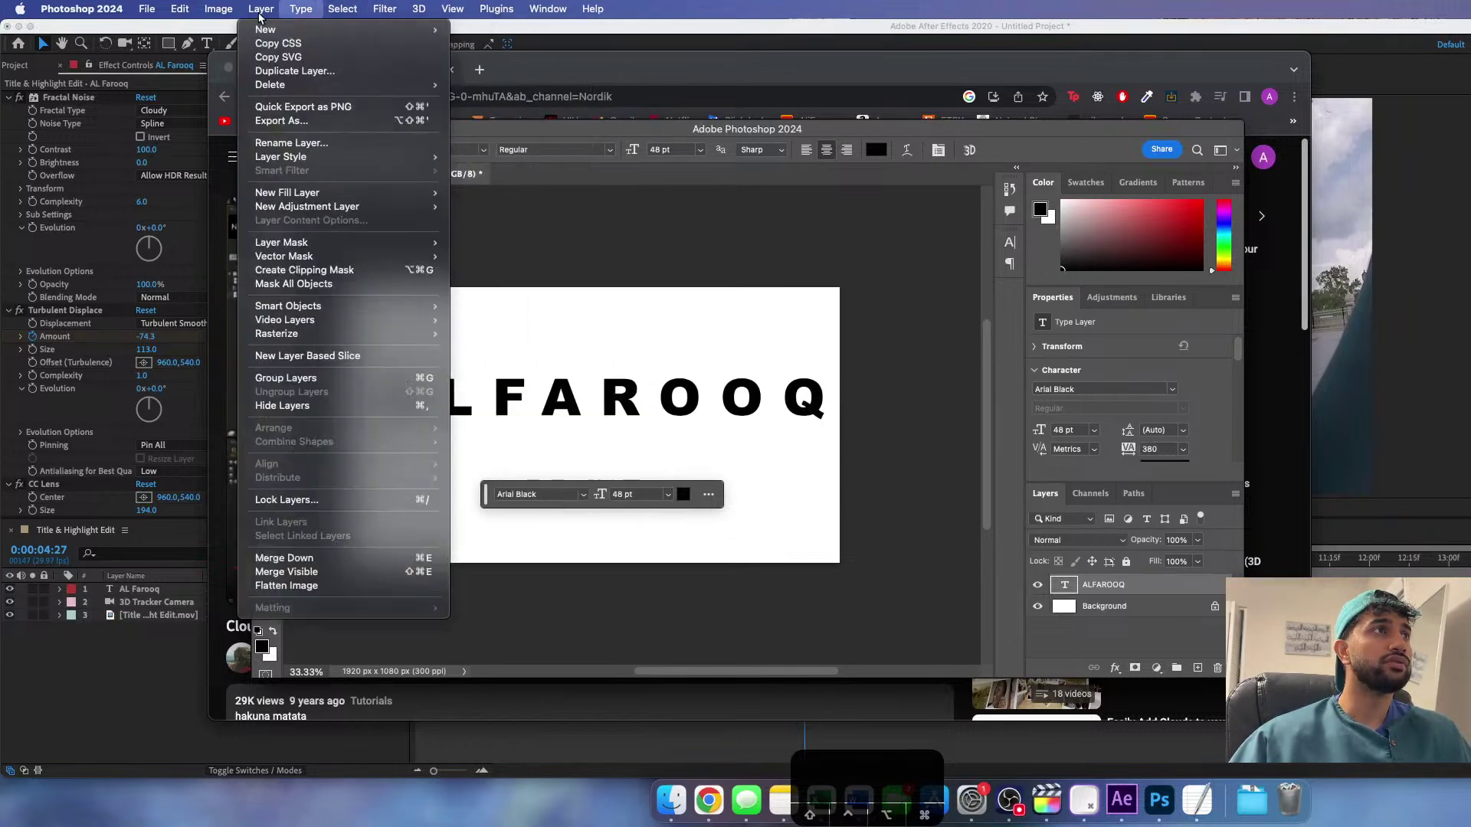
pyautogui.moveTo(182, 13)
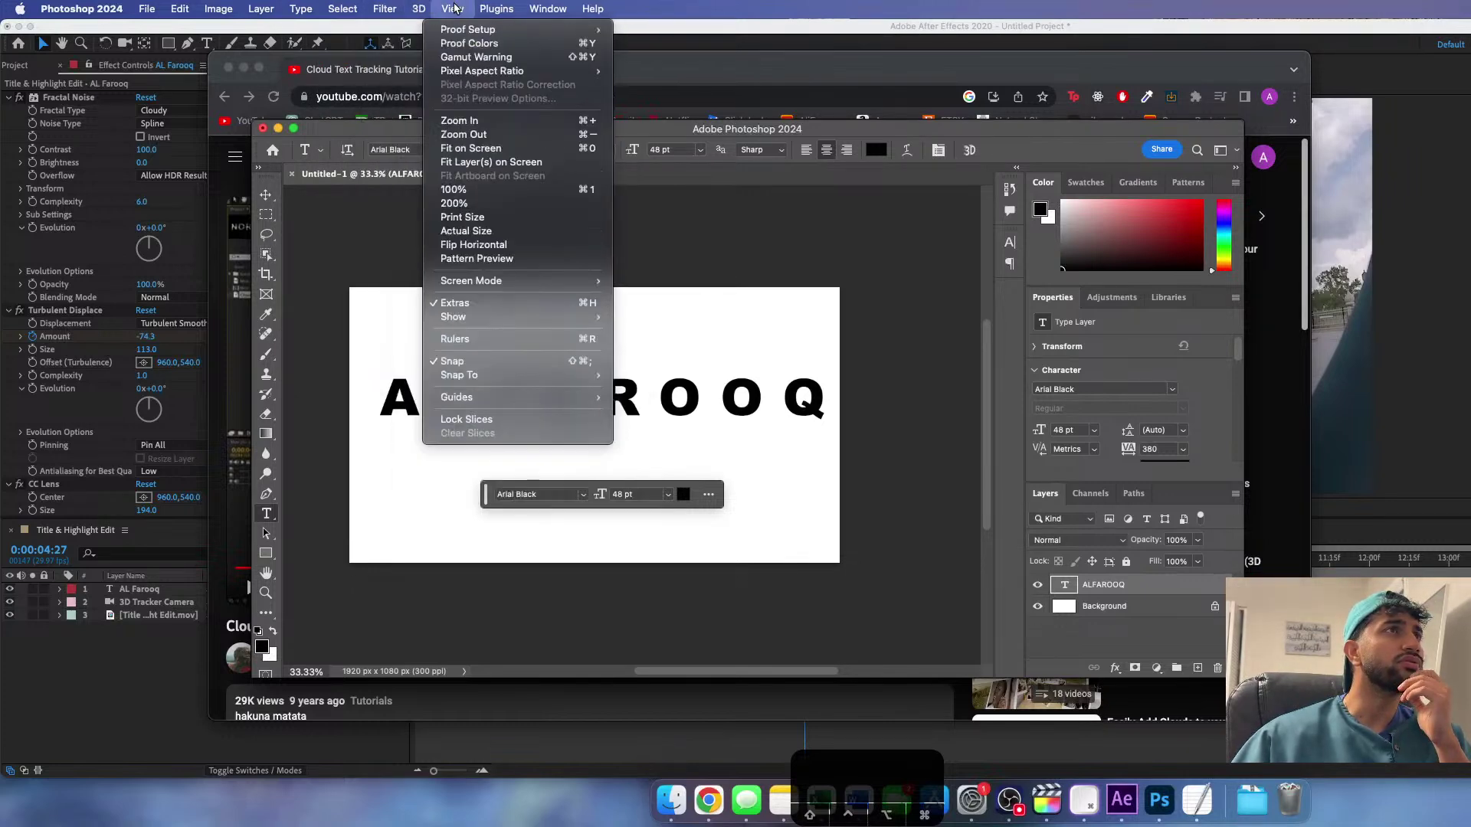
pyautogui.moveTo(499, 8)
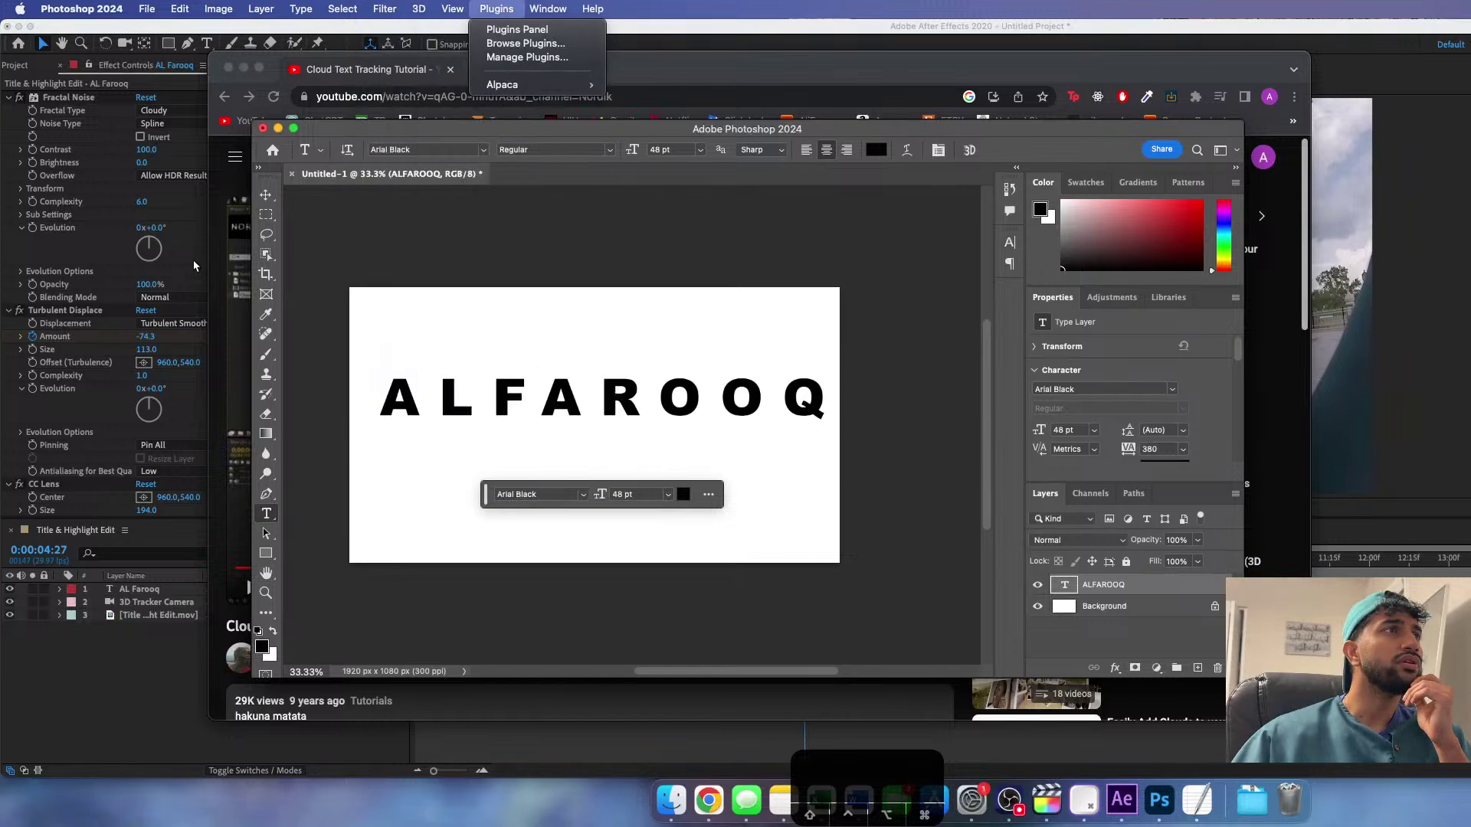
pyautogui.press('Escape')
pyautogui.press('a')
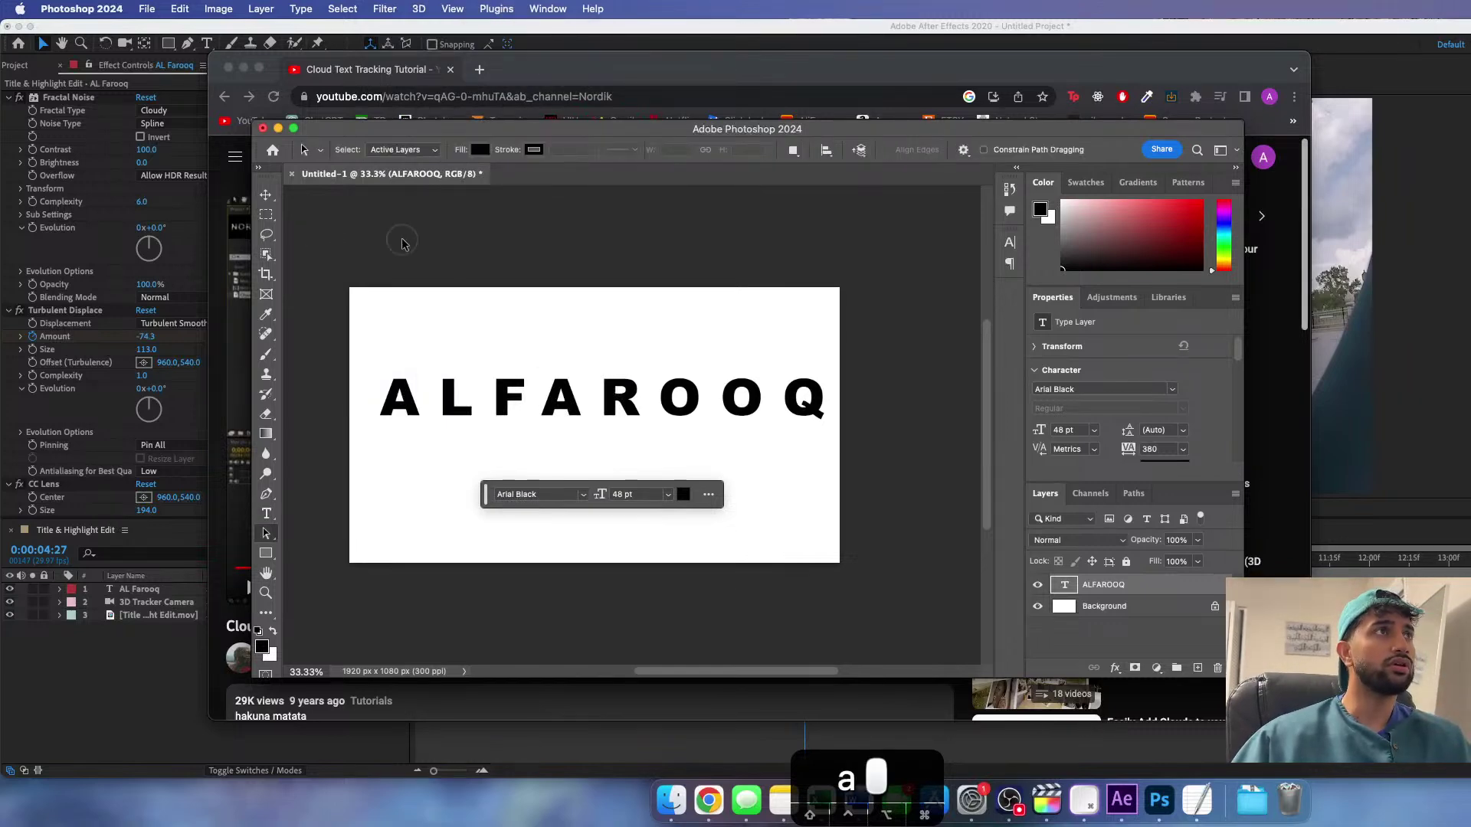
# - Display the library of brush presets
pyautogui.click(393, 10)
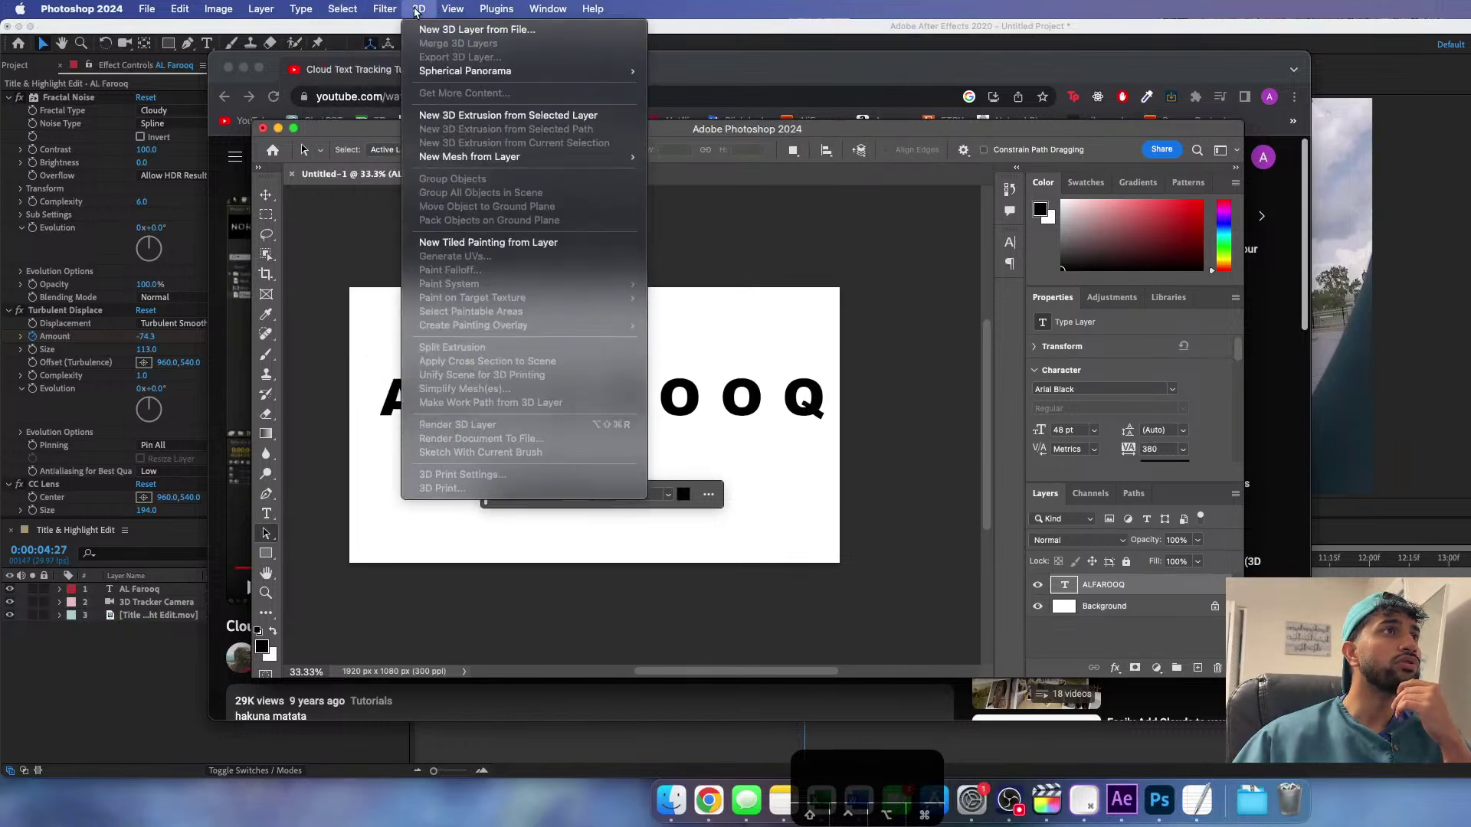
pyautogui.moveTo(485, 8)
pyautogui.moveTo(546, 9)
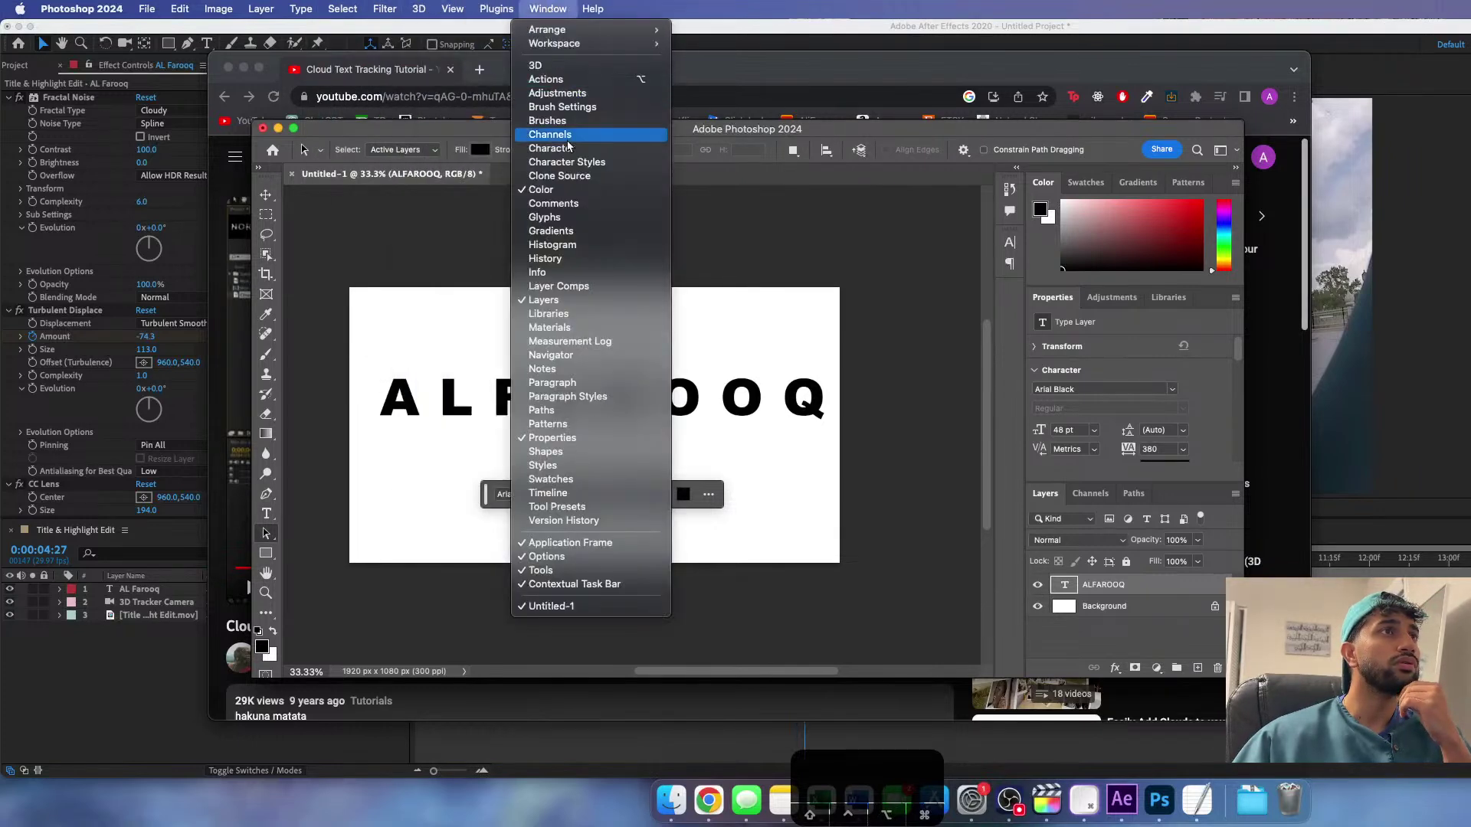
pyautogui.click(858, 365)
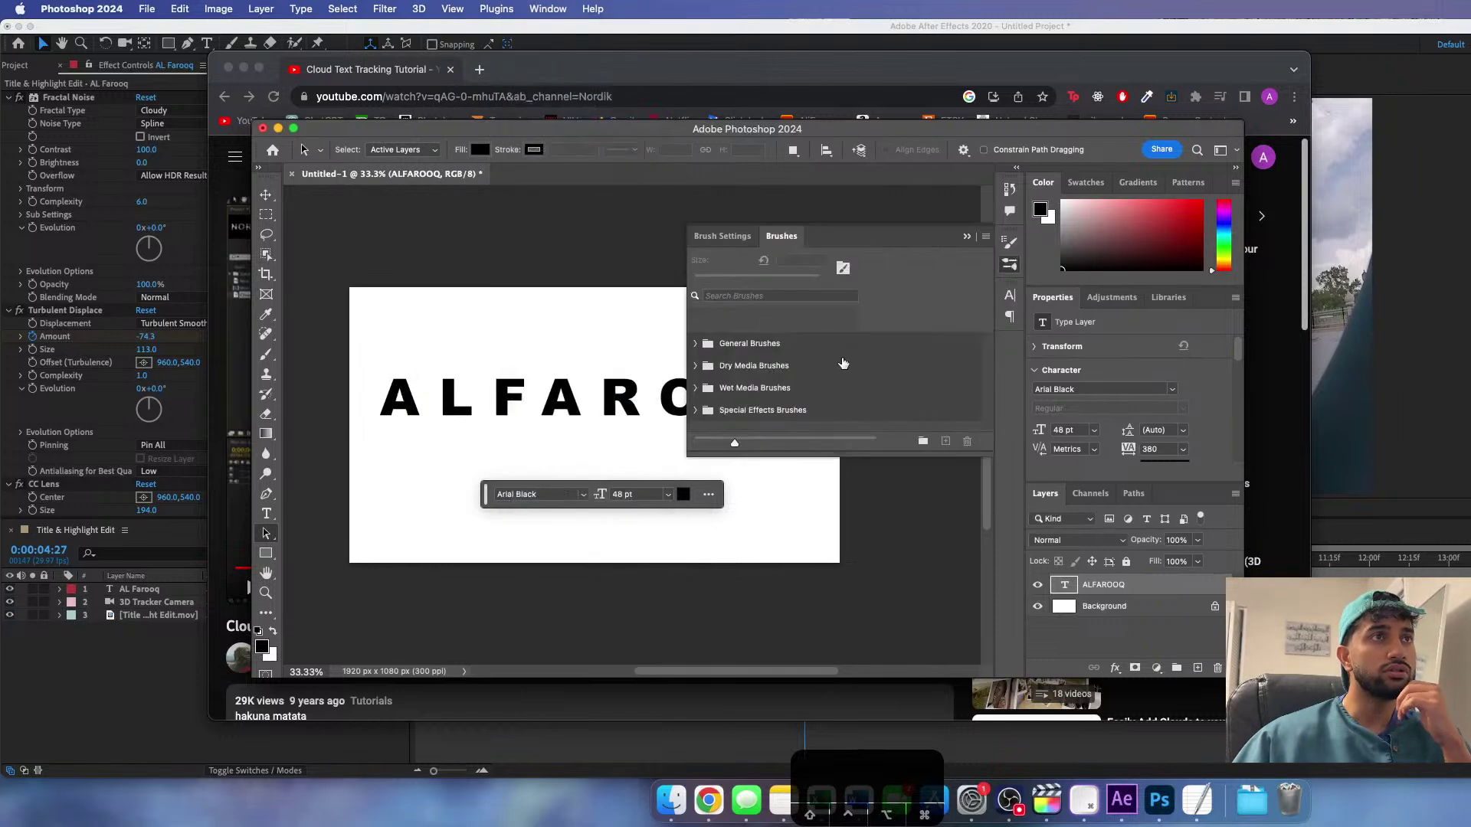
pyautogui.click(720, 236)
pyautogui.click(763, 267)
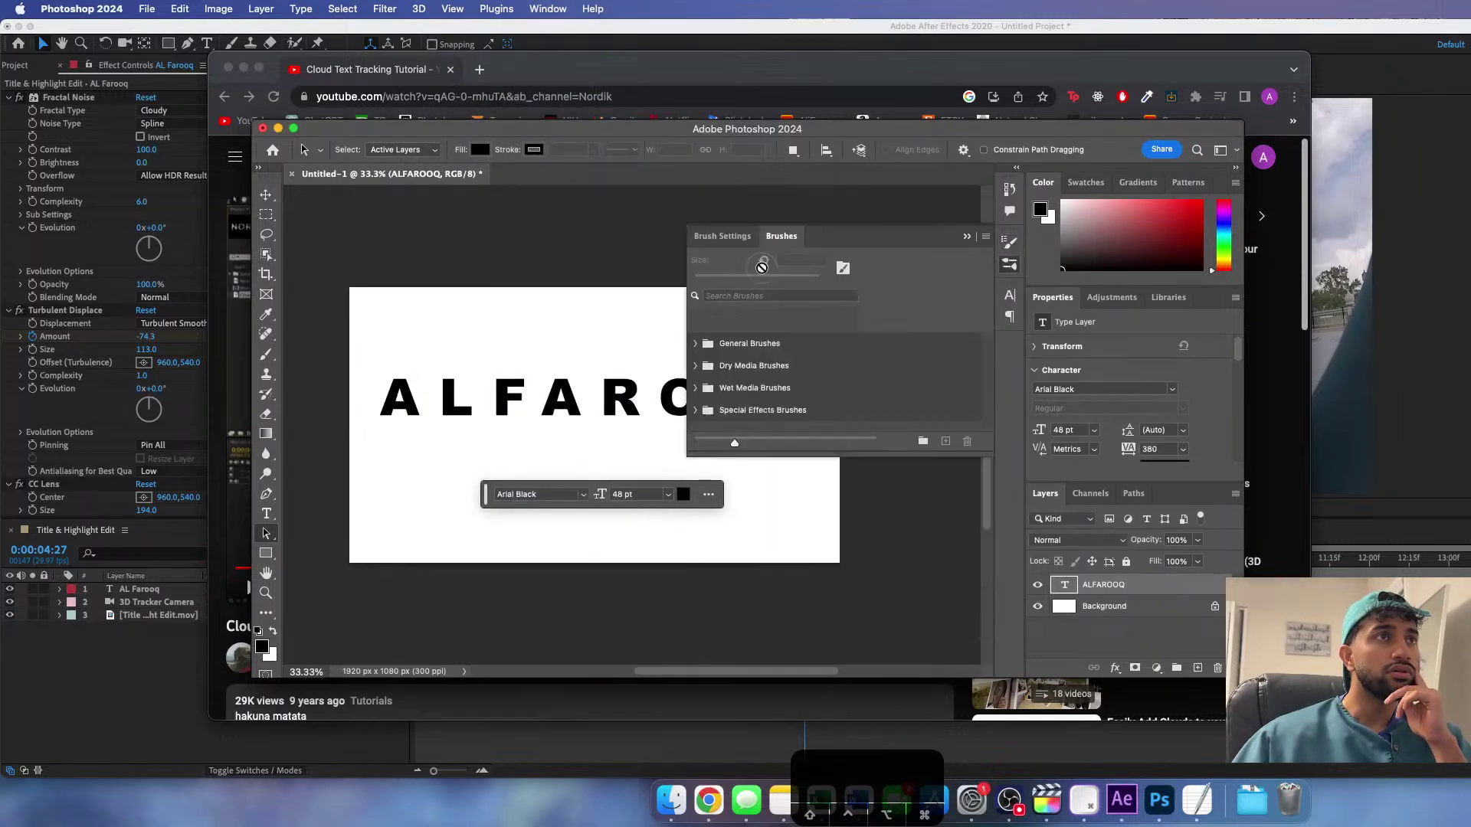
# - Pick Kyle's all-purpose concept brush from the Special Effects Brushes and reduce its size to 51 px
pyautogui.click(694, 343)
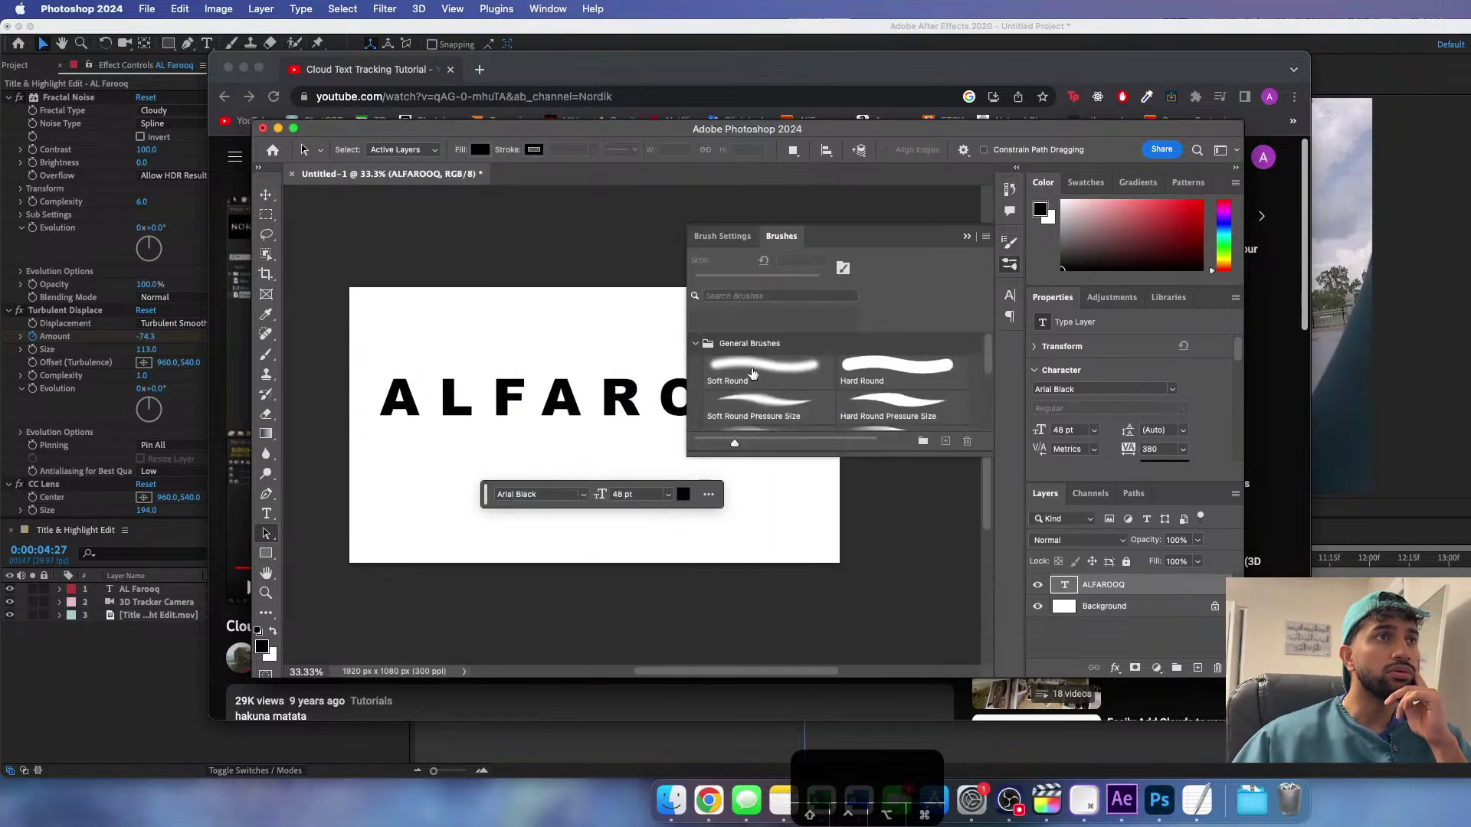
pyautogui.scroll(-5, 754, 374)
pyautogui.click(697, 375)
pyautogui.scroll(-5, 812, 394)
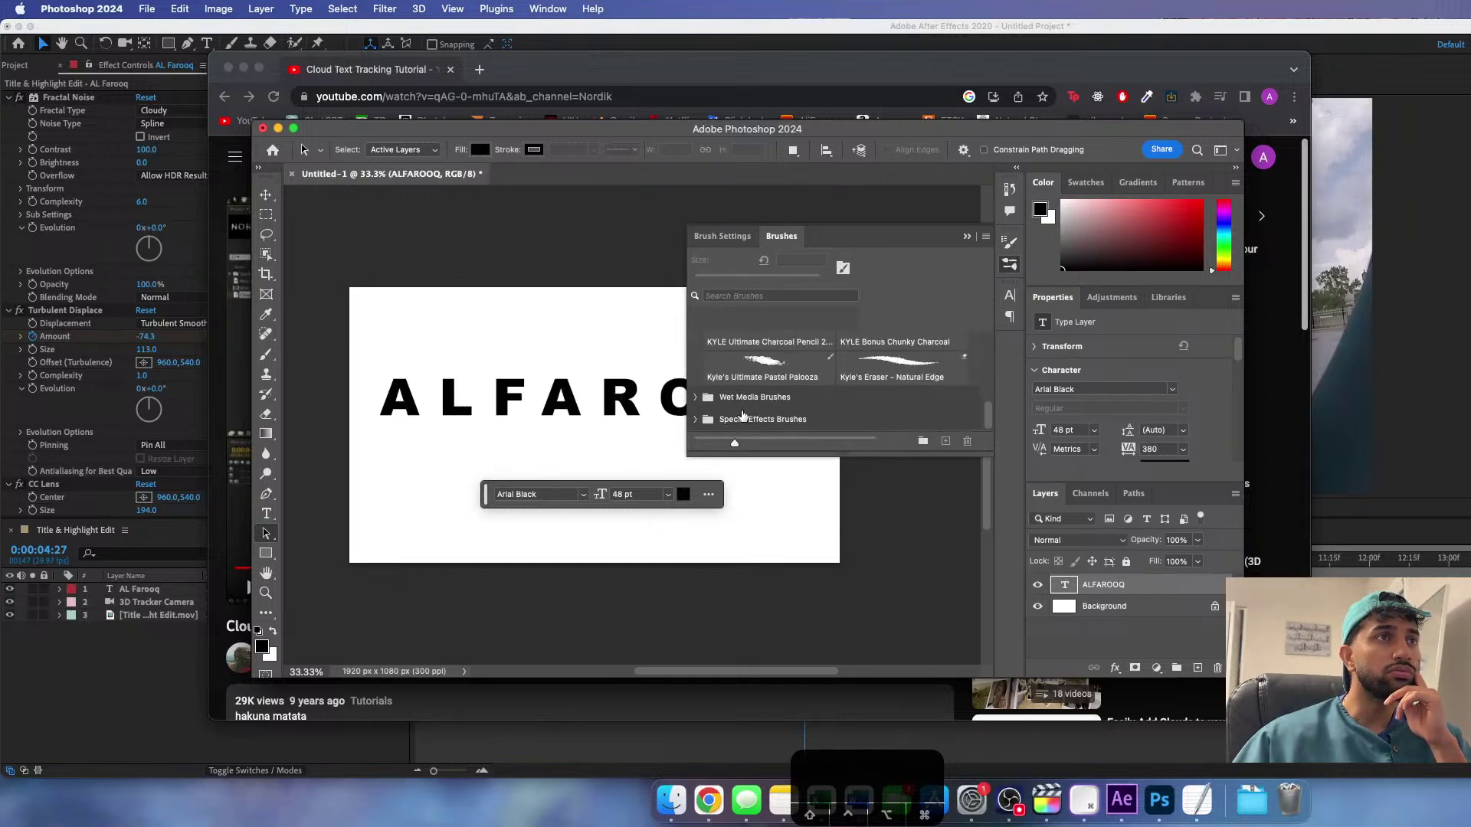
pyautogui.click(694, 419)
pyautogui.scroll(-3, 798, 406)
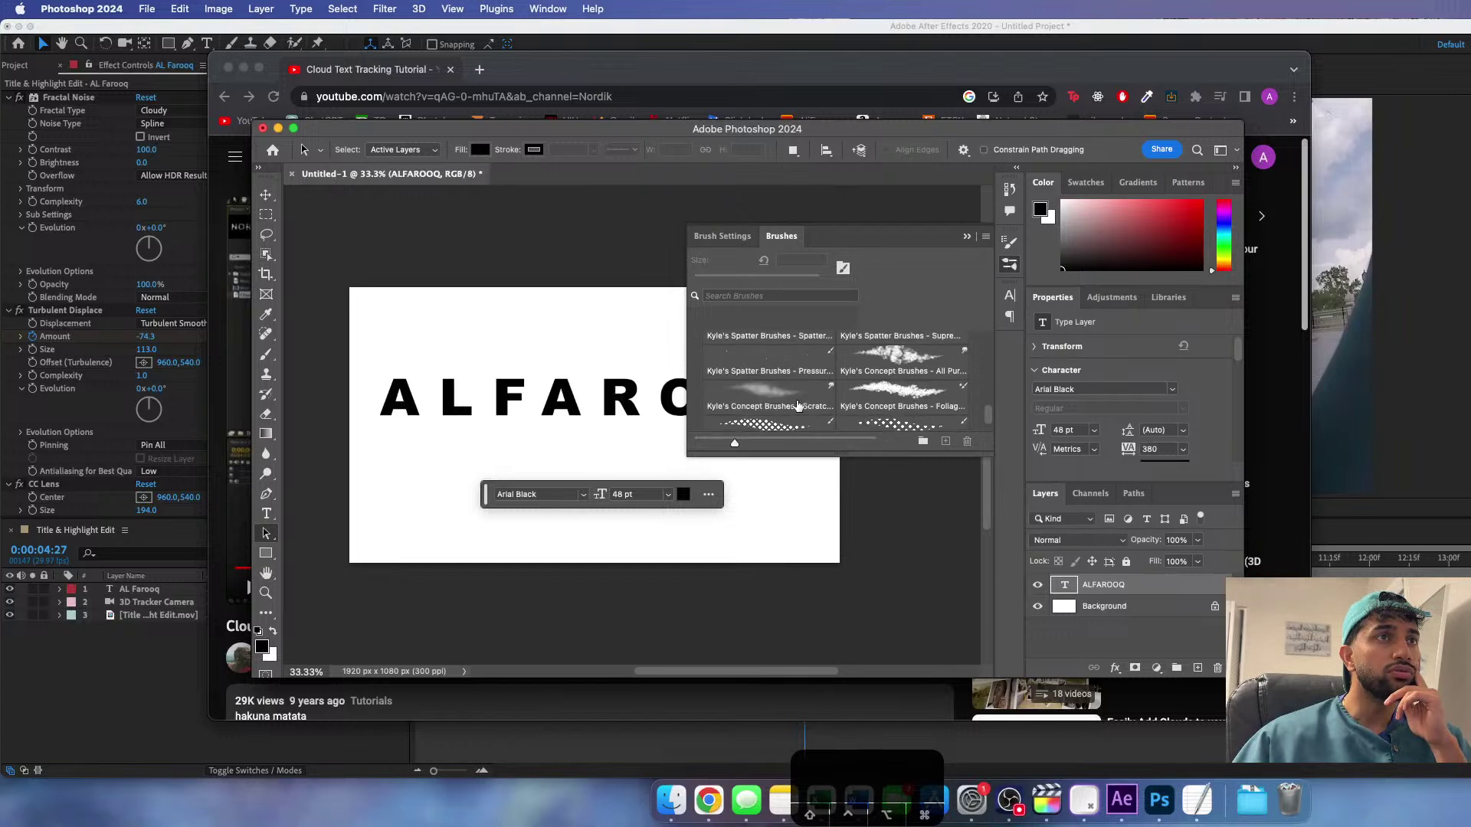
pyautogui.click(905, 363)
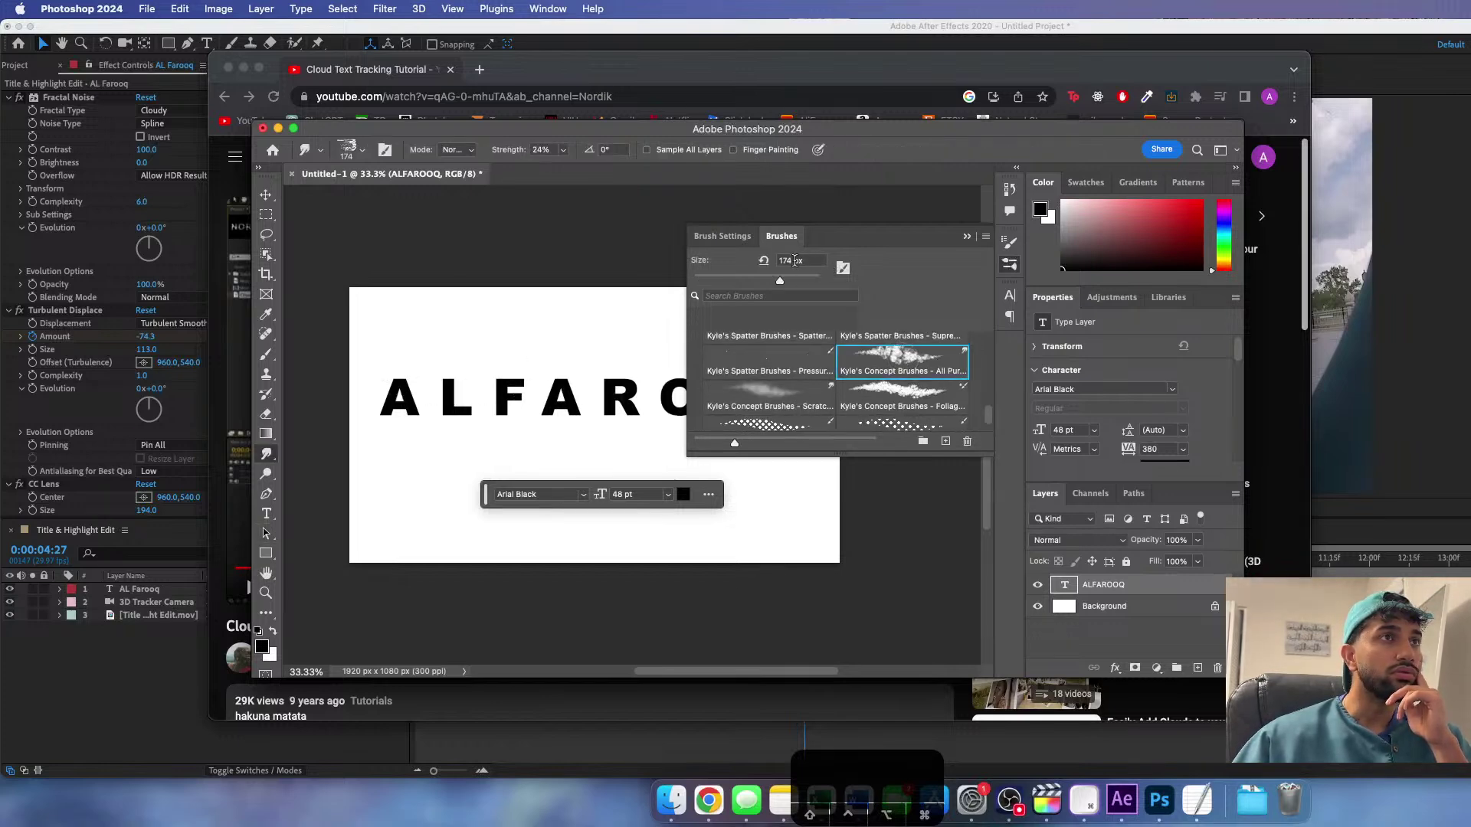
pyautogui.moveTo(780, 283); pyautogui.dragTo(725, 281)
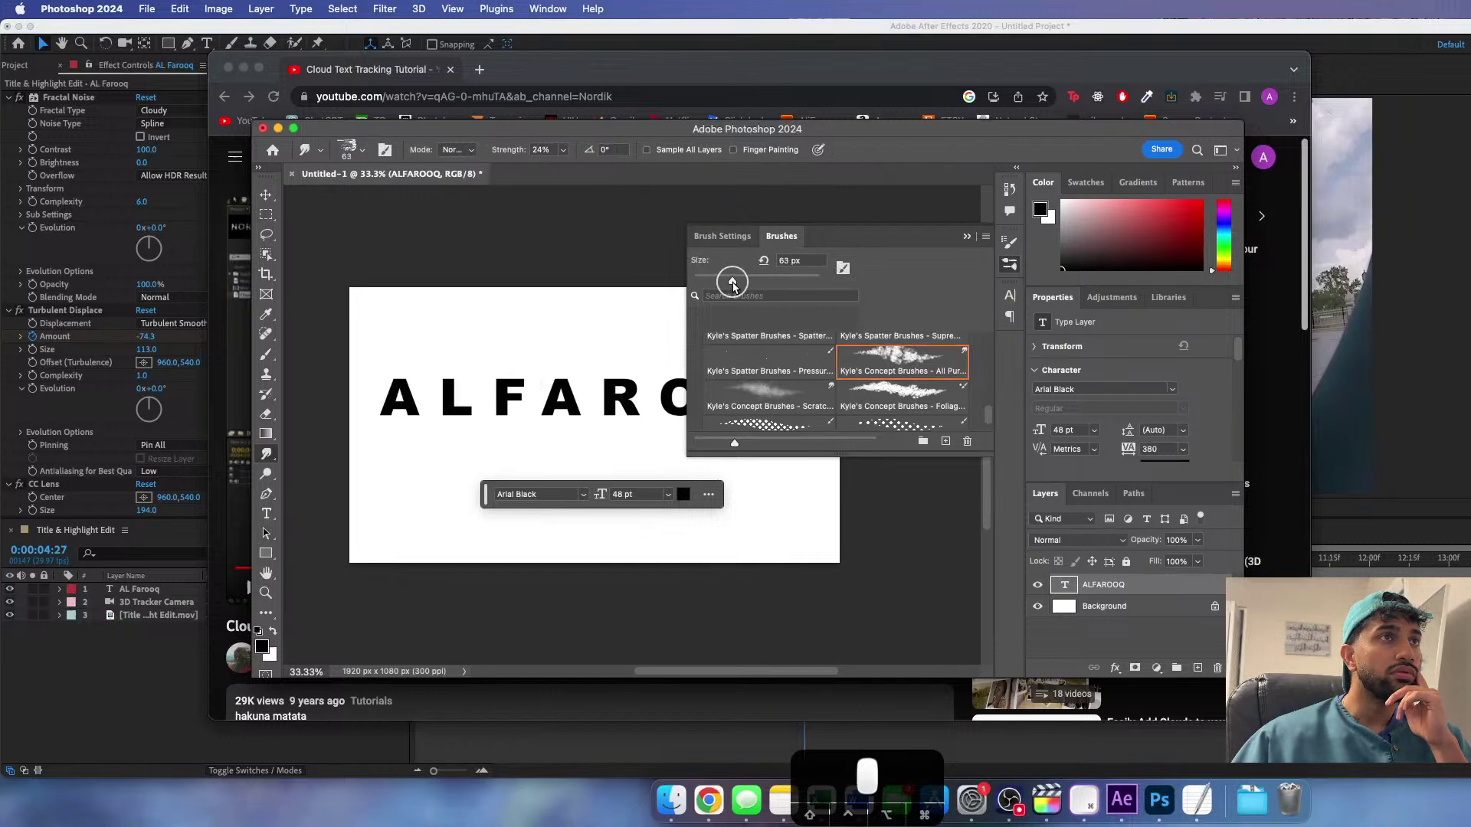
# - Rasterize the title's type layer, and undo a trial smudge stroke on the first letter
pyautogui.click(385, 409)
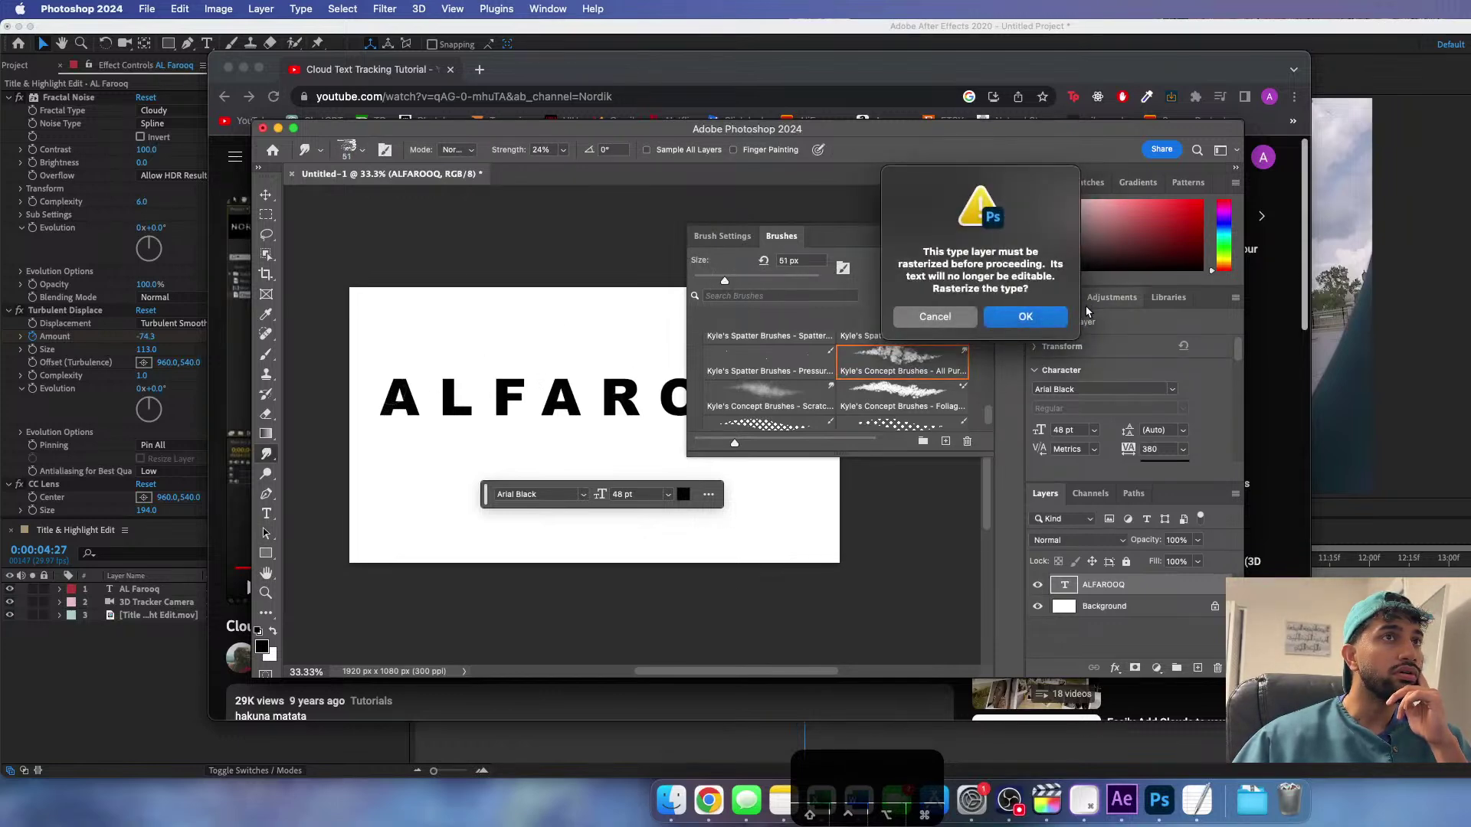
pyautogui.click(1026, 317)
pyautogui.moveTo(383, 402); pyautogui.dragTo(394, 393)
pyautogui.press('super+z')
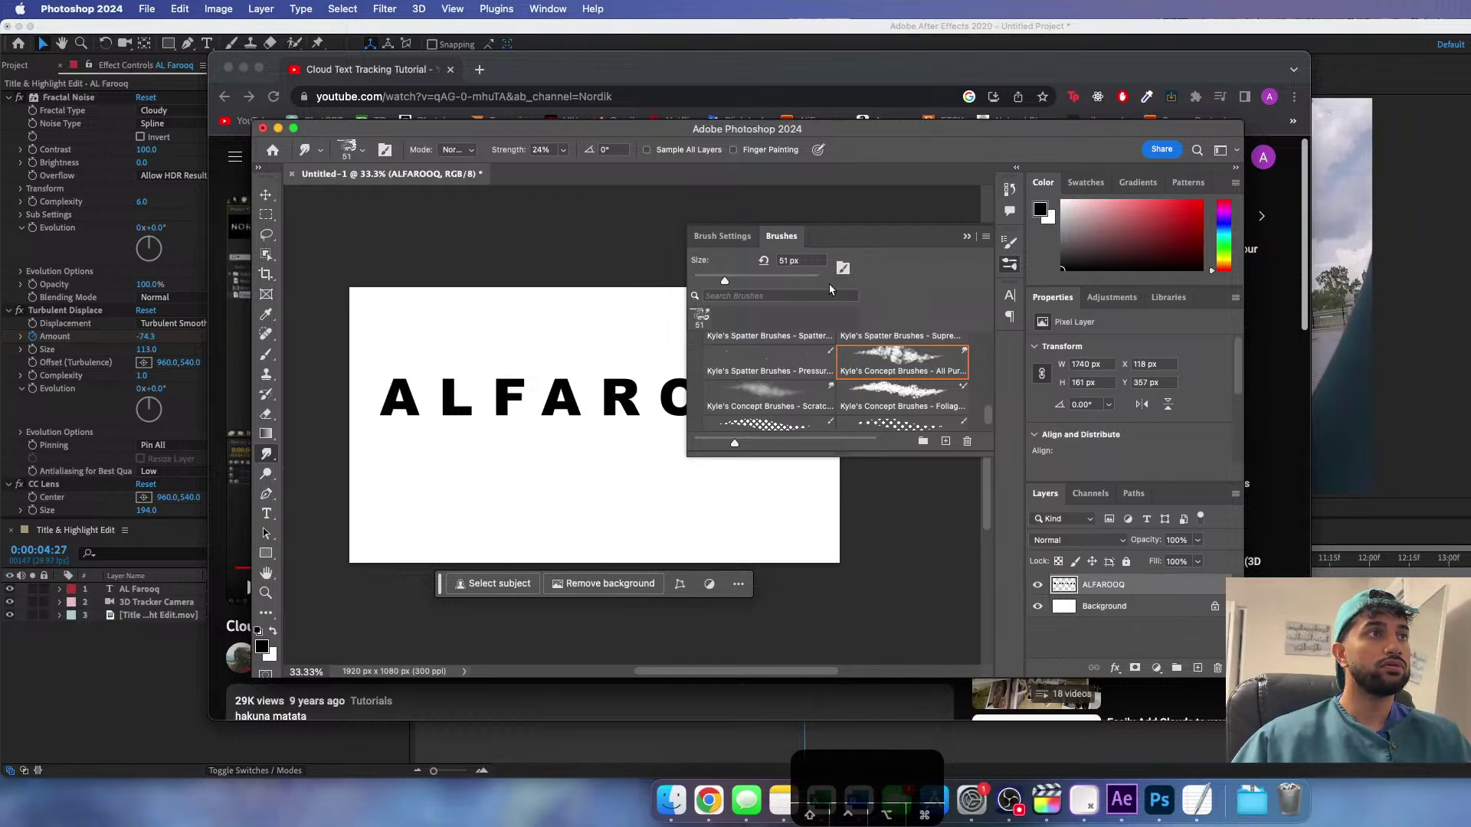
# - Reselect Kyle's all-purpose concept brush and set its size to 20 px for smudging the title's letters
pyautogui.moveTo(724, 282); pyautogui.dragTo(701, 280)
pyautogui.hscroll(3, 476, 443)
pyautogui.scroll(-5, 466, 444)
pyautogui.scroll(10, 468, 445)
pyautogui.hscroll(-5, 503, 450)
pyautogui.scroll(1, 502, 449)
pyautogui.hscroll(-2, 439, 455)
pyautogui.scroll(1, 433, 452)
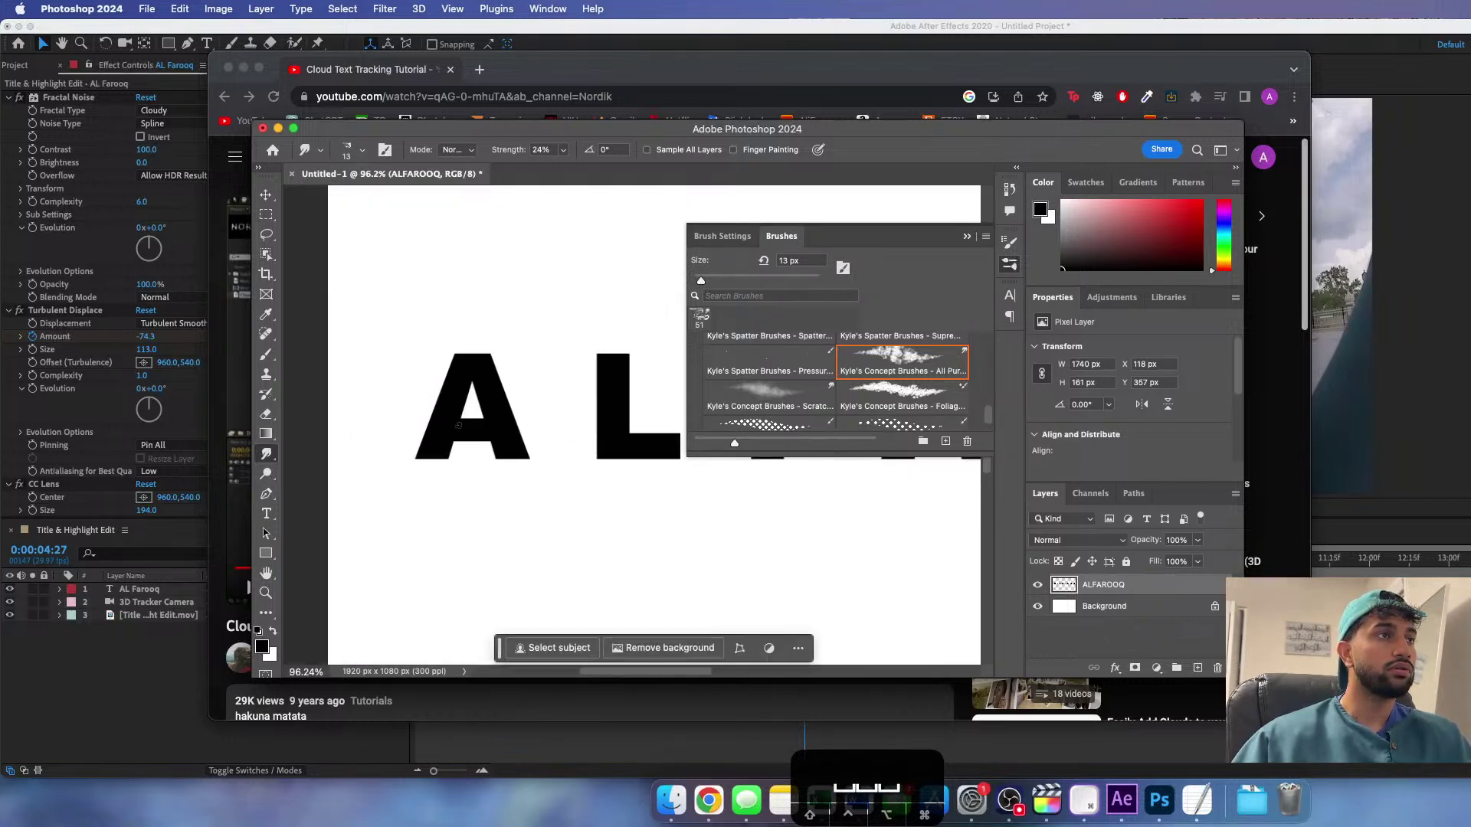
pyautogui.click(902, 356)
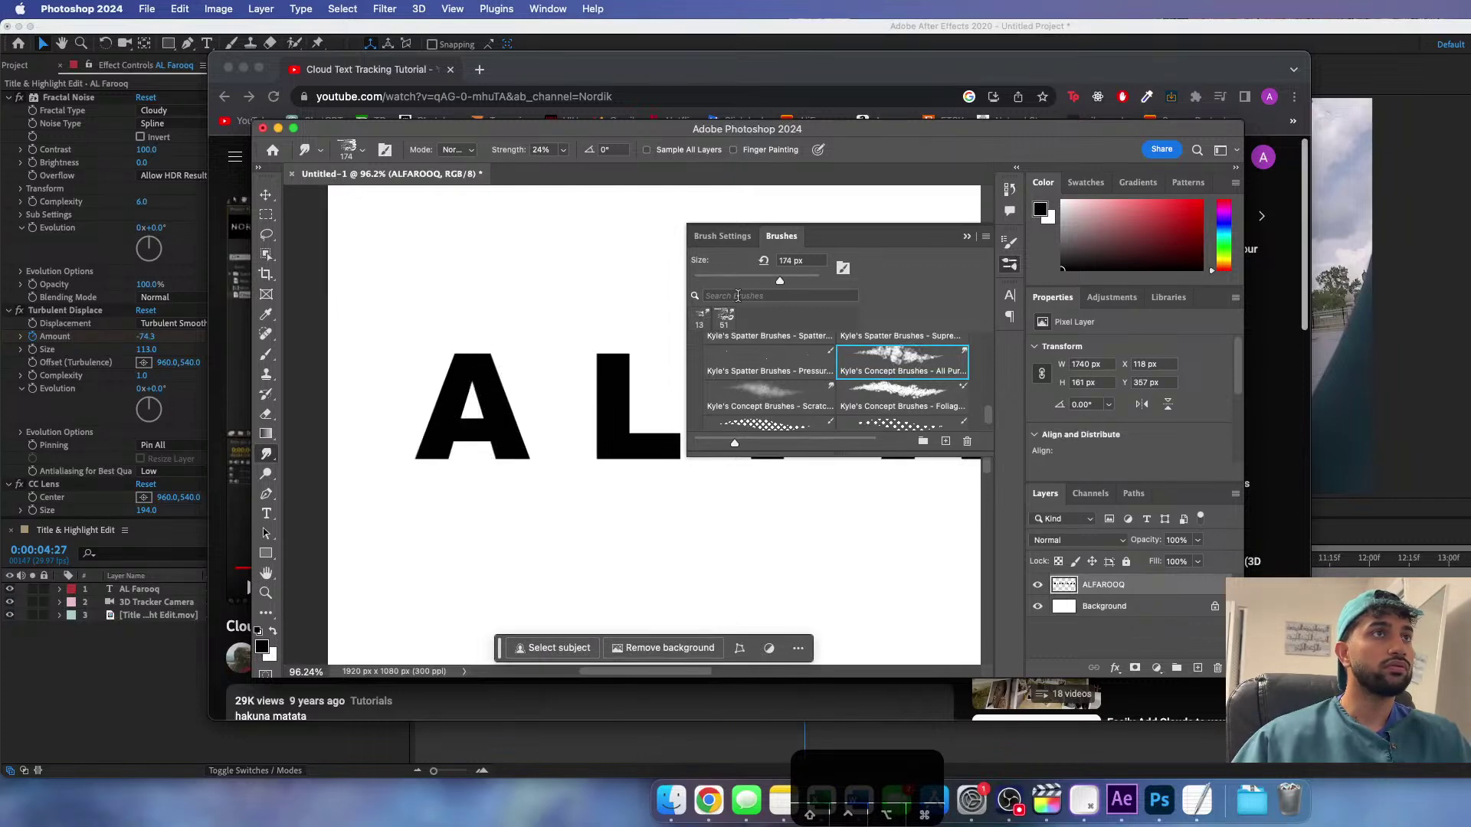
pyautogui.moveTo(780, 282); pyautogui.dragTo(705, 281)
# - Smudge the edges and insides of the title's first four letters, A, L, F and A, into a ragged cloud texture
pyautogui.moveTo(430, 446)
pyautogui.mouseDown()
pyautogui.moveTo(463, 378)
pyautogui.moveTo(482, 381)
pyautogui.moveTo(510, 451)
pyautogui.mouseUp()
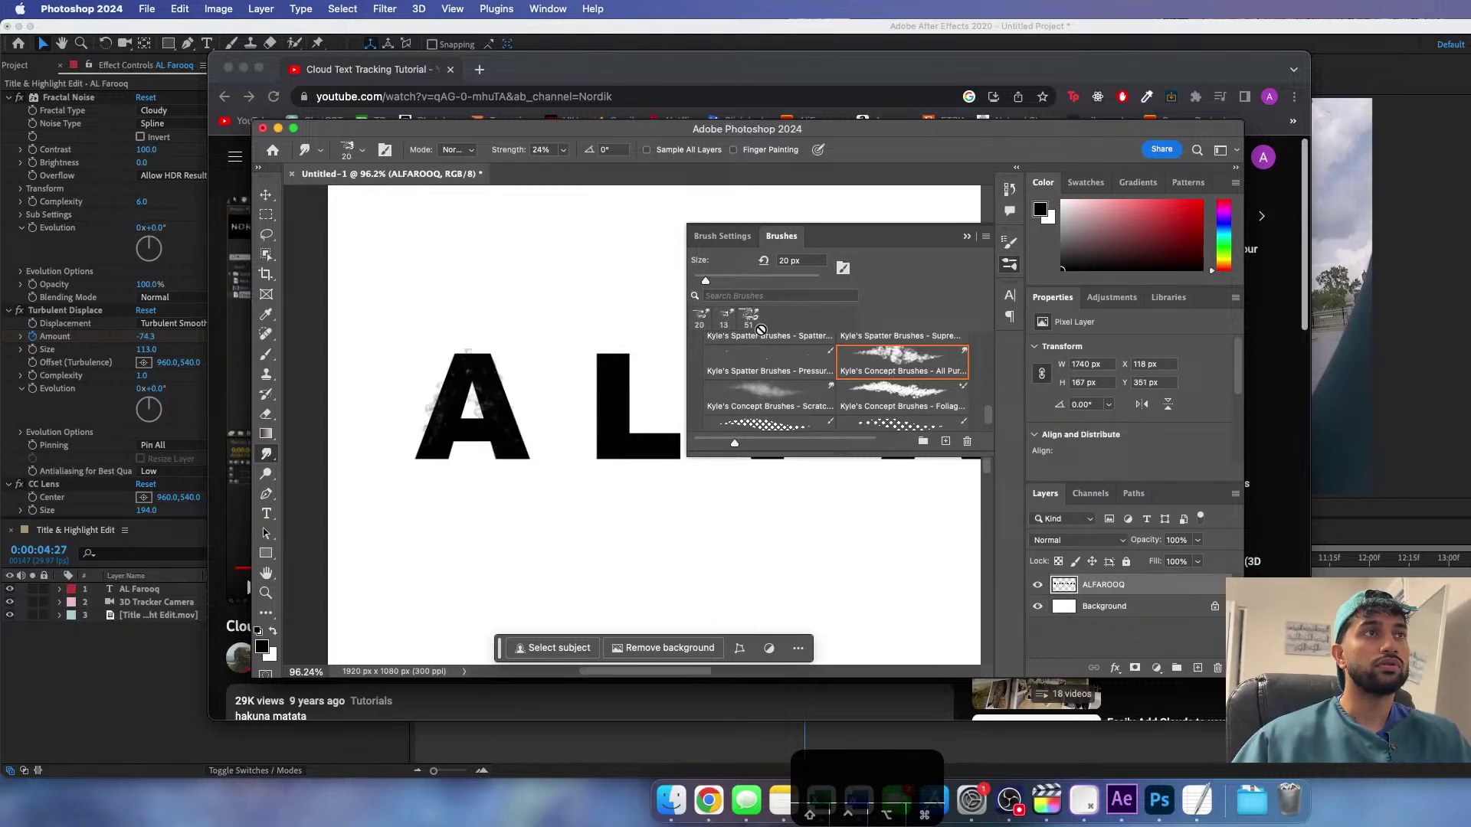
pyautogui.moveTo(435, 450)
pyautogui.mouseDown()
pyautogui.moveTo(477, 363)
pyautogui.moveTo(511, 451)
pyautogui.moveTo(483, 365)
pyautogui.moveTo(458, 357)
pyautogui.moveTo(429, 457)
pyautogui.moveTo(439, 431)
pyautogui.moveTo(500, 430)
pyautogui.moveTo(519, 464)
pyautogui.moveTo(477, 353)
pyautogui.moveTo(430, 456)
pyautogui.moveTo(480, 361)
pyautogui.moveTo(518, 466)
pyautogui.moveTo(505, 423)
pyautogui.moveTo(432, 429)
pyautogui.moveTo(459, 358)
pyautogui.moveTo(426, 460)
pyautogui.moveTo(453, 436)
pyautogui.moveTo(513, 455)
pyautogui.moveTo(496, 368)
pyautogui.moveTo(593, 482)
pyautogui.moveTo(475, 496)
pyautogui.moveTo(417, 396)
pyautogui.moveTo(416, 460)
pyautogui.moveTo(481, 455)
pyautogui.moveTo(439, 455)
pyautogui.moveTo(401, 407)
pyautogui.moveTo(407, 381)
pyautogui.moveTo(411, 452)
pyautogui.moveTo(410, 383)
pyautogui.moveTo(407, 447)
pyautogui.moveTo(488, 448)
pyautogui.moveTo(293, 438)
pyautogui.mouseUp()
pyautogui.hscroll(5, 590, 483)
pyautogui.moveTo(368, 355)
pyautogui.mouseDown()
pyautogui.moveTo(358, 454)
pyautogui.moveTo(369, 358)
pyautogui.moveTo(368, 445)
pyautogui.moveTo(371, 361)
pyautogui.moveTo(444, 360)
pyautogui.moveTo(363, 366)
pyautogui.mouseUp()
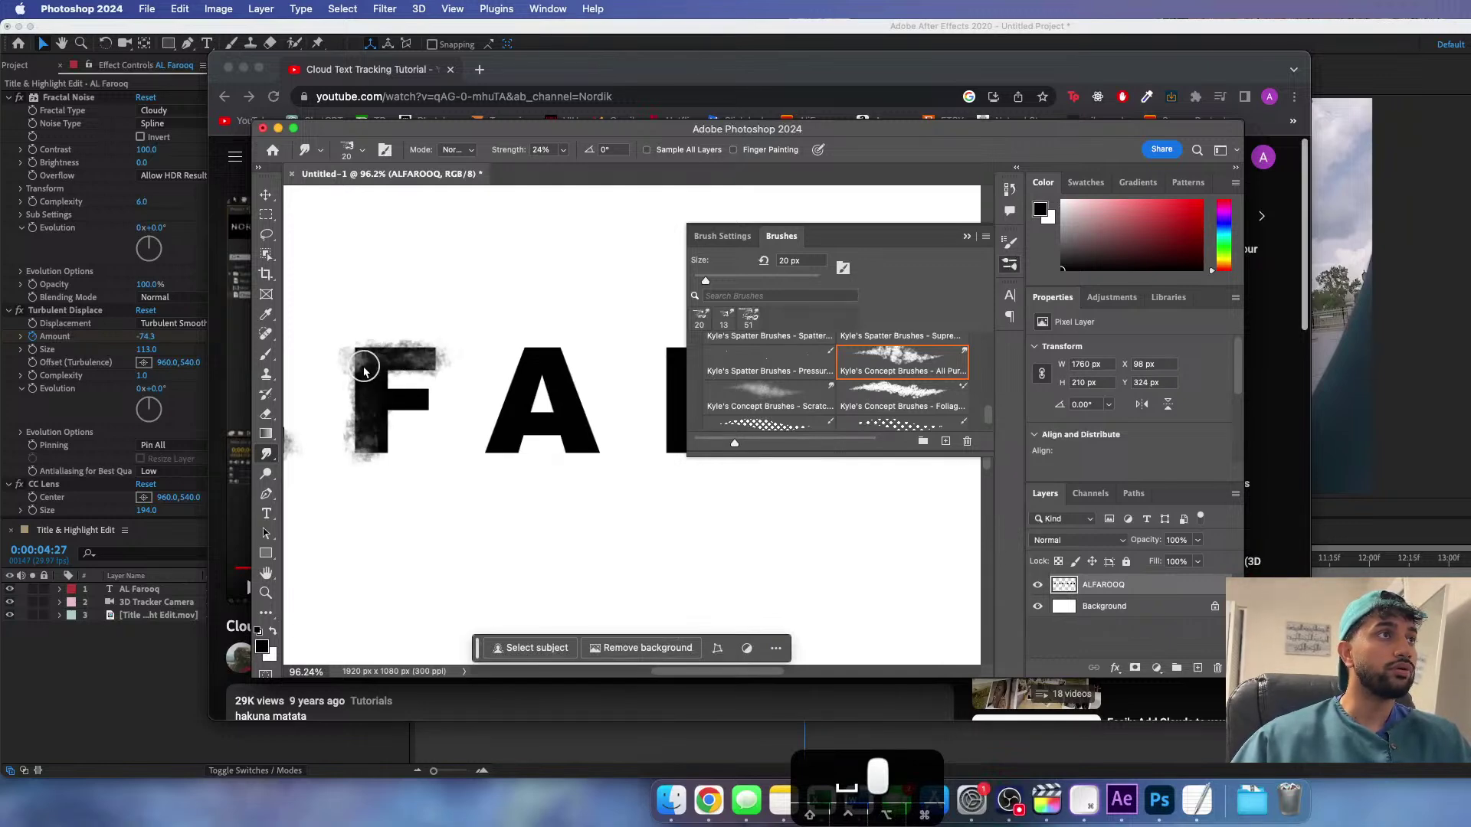
pyautogui.moveTo(373, 469)
pyautogui.mouseDown()
pyautogui.moveTo(357, 408)
pyautogui.moveTo(422, 403)
pyautogui.moveTo(365, 404)
pyautogui.moveTo(373, 446)
pyautogui.moveTo(372, 349)
pyautogui.moveTo(430, 354)
pyautogui.moveTo(349, 360)
pyautogui.moveTo(365, 438)
pyautogui.moveTo(369, 364)
pyautogui.moveTo(373, 440)
pyautogui.moveTo(463, 426)
pyautogui.moveTo(388, 409)
pyautogui.moveTo(414, 351)
pyautogui.moveTo(468, 448)
pyautogui.moveTo(428, 358)
pyautogui.moveTo(400, 375)
pyautogui.moveTo(372, 450)
pyautogui.moveTo(407, 367)
pyautogui.moveTo(428, 364)
pyautogui.moveTo(456, 442)
pyautogui.moveTo(423, 360)
pyautogui.moveTo(387, 438)
pyautogui.moveTo(431, 348)
pyautogui.moveTo(458, 445)
pyautogui.moveTo(450, 428)
pyautogui.moveTo(389, 427)
pyautogui.moveTo(457, 420)
pyautogui.moveTo(378, 419)
pyautogui.moveTo(454, 419)
pyautogui.moveTo(393, 419)
pyautogui.moveTo(406, 368)
pyautogui.moveTo(381, 445)
pyautogui.moveTo(407, 368)
pyautogui.moveTo(437, 366)
pyautogui.moveTo(461, 442)
pyautogui.moveTo(418, 349)
pyautogui.mouseUp()
pyautogui.moveTo(503, 408); pyautogui.dragTo(263, 407)
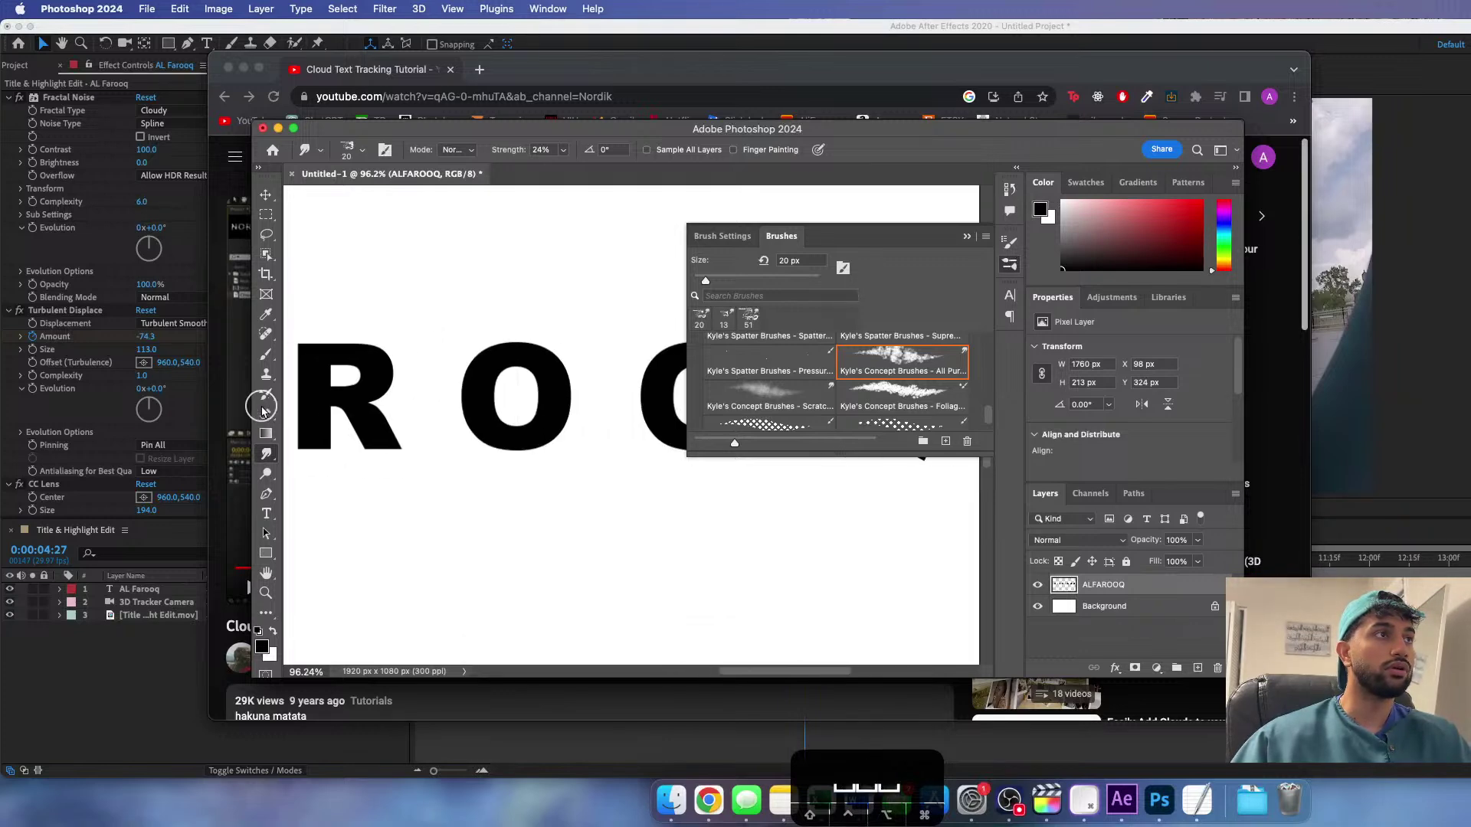
# - Smudge the remaining letters R, O, O and Q into the same ragged cloud texture
pyautogui.moveTo(315, 363)
pyautogui.mouseDown()
pyautogui.moveTo(314, 442)
pyautogui.moveTo(312, 351)
pyautogui.moveTo(314, 458)
pyautogui.moveTo(319, 354)
pyautogui.moveTo(375, 357)
pyautogui.moveTo(367, 380)
pyautogui.moveTo(316, 395)
pyautogui.moveTo(379, 419)
pyautogui.moveTo(381, 445)
pyautogui.moveTo(322, 402)
pyautogui.moveTo(376, 434)
pyautogui.moveTo(330, 389)
pyautogui.moveTo(378, 381)
pyautogui.moveTo(329, 353)
pyautogui.moveTo(310, 360)
pyautogui.moveTo(314, 454)
pyautogui.moveTo(307, 364)
pyautogui.moveTo(335, 347)
pyautogui.moveTo(397, 356)
pyautogui.moveTo(385, 378)
pyautogui.moveTo(323, 393)
pyautogui.moveTo(408, 429)
pyautogui.mouseUp()
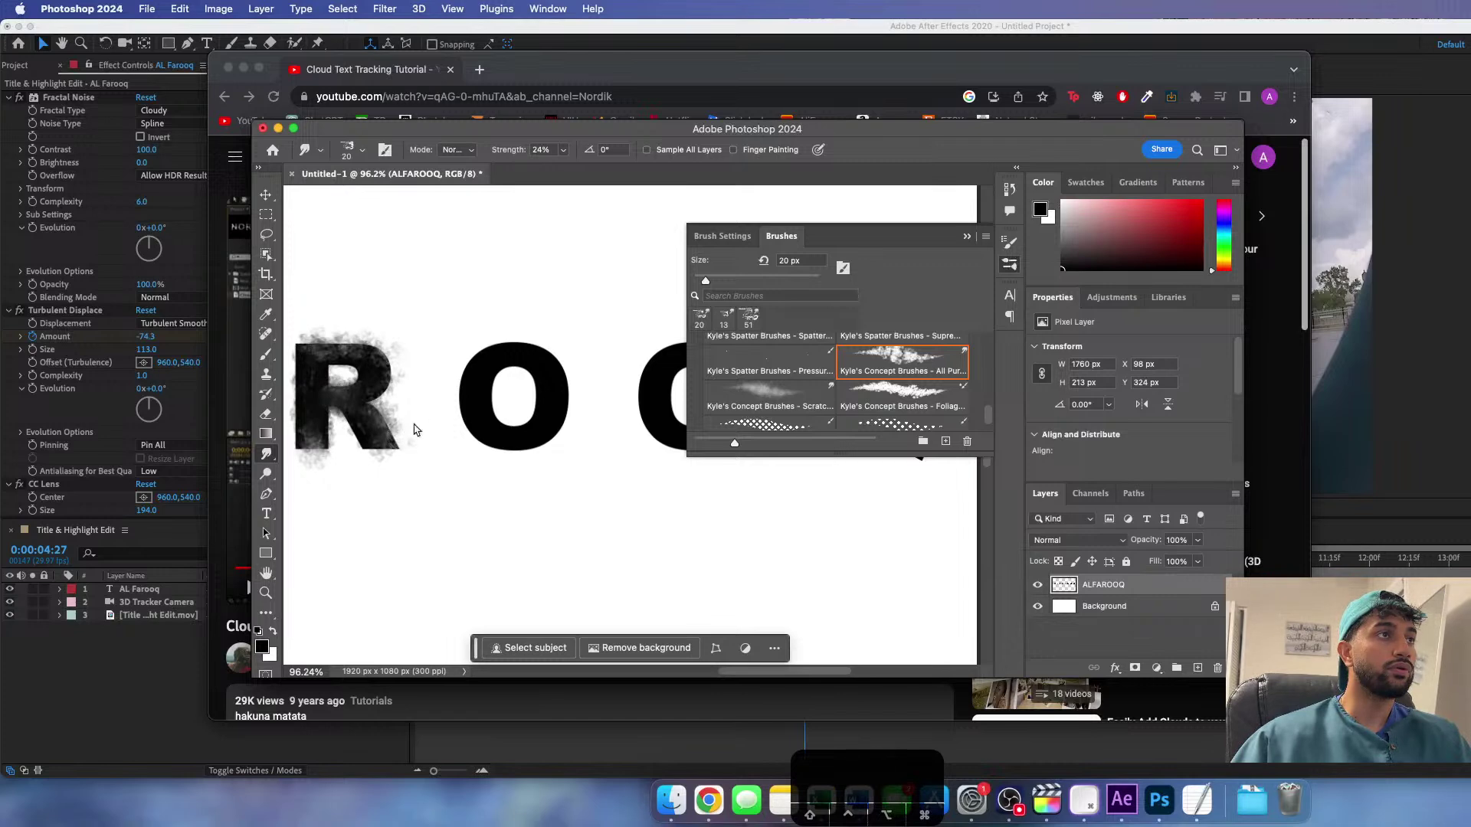
pyautogui.moveTo(502, 357)
pyautogui.mouseDown()
pyautogui.moveTo(476, 394)
pyautogui.moveTo(521, 430)
pyautogui.moveTo(542, 375)
pyautogui.moveTo(472, 386)
pyautogui.moveTo(535, 423)
pyautogui.moveTo(518, 351)
pyautogui.moveTo(458, 387)
pyautogui.moveTo(512, 439)
pyautogui.moveTo(549, 397)
pyautogui.moveTo(506, 351)
pyautogui.moveTo(581, 394)
pyautogui.moveTo(276, 411)
pyautogui.mouseUp()
pyautogui.moveTo(372, 398)
pyautogui.mouseDown()
pyautogui.moveTo(423, 387)
pyautogui.moveTo(377, 411)
pyautogui.moveTo(449, 448)
pyautogui.moveTo(427, 368)
pyautogui.moveTo(394, 433)
pyautogui.moveTo(463, 407)
pyautogui.moveTo(399, 398)
pyautogui.moveTo(457, 434)
pyautogui.moveTo(404, 367)
pyautogui.moveTo(424, 444)
pyautogui.moveTo(447, 381)
pyautogui.mouseUp()
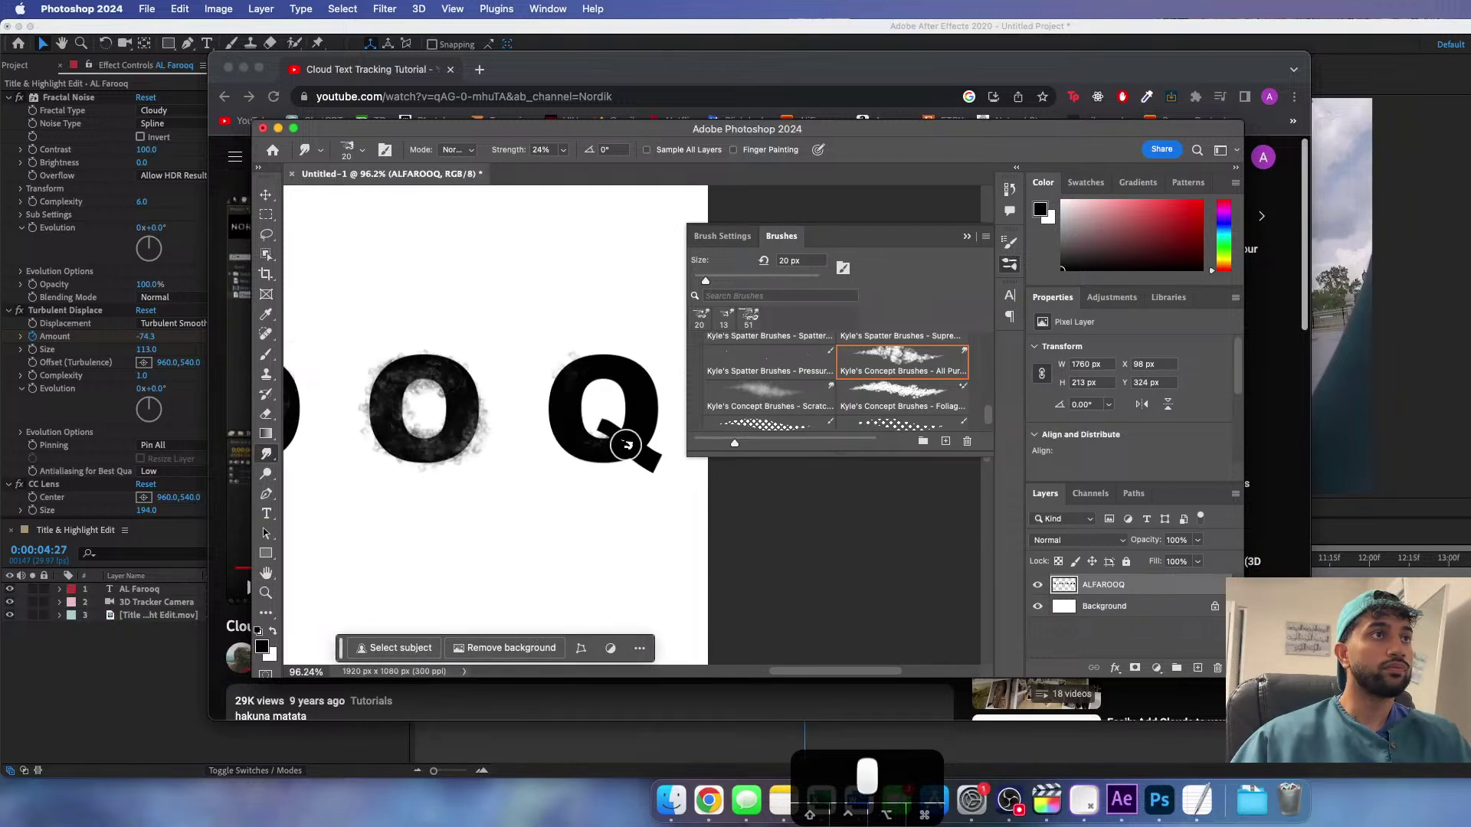
pyautogui.moveTo(640, 406)
pyautogui.mouseDown()
pyautogui.moveTo(578, 381)
pyautogui.moveTo(564, 428)
pyautogui.moveTo(625, 451)
pyautogui.moveTo(636, 395)
pyautogui.moveTo(583, 371)
pyautogui.moveTo(557, 418)
pyautogui.moveTo(619, 448)
pyautogui.moveTo(641, 409)
pyautogui.moveTo(576, 379)
pyautogui.moveTo(556, 436)
pyautogui.moveTo(618, 458)
pyautogui.moveTo(615, 440)
pyautogui.moveTo(674, 476)
pyautogui.moveTo(621, 452)
pyautogui.moveTo(672, 473)
pyautogui.moveTo(638, 452)
pyautogui.mouseUp()
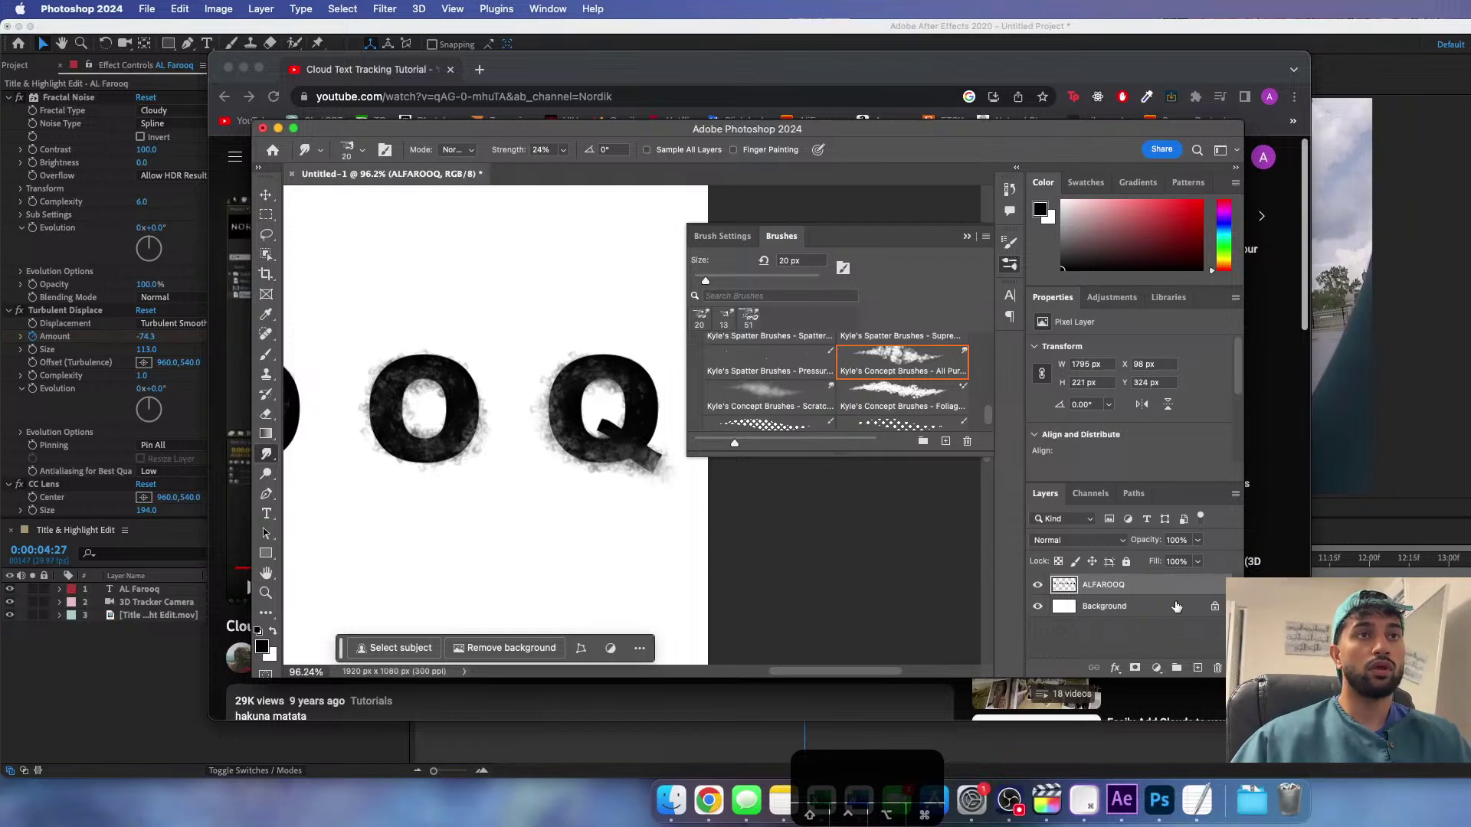
# - Hide the white Background layer so the smudged title sits on transparency
pyautogui.click(1038, 585)
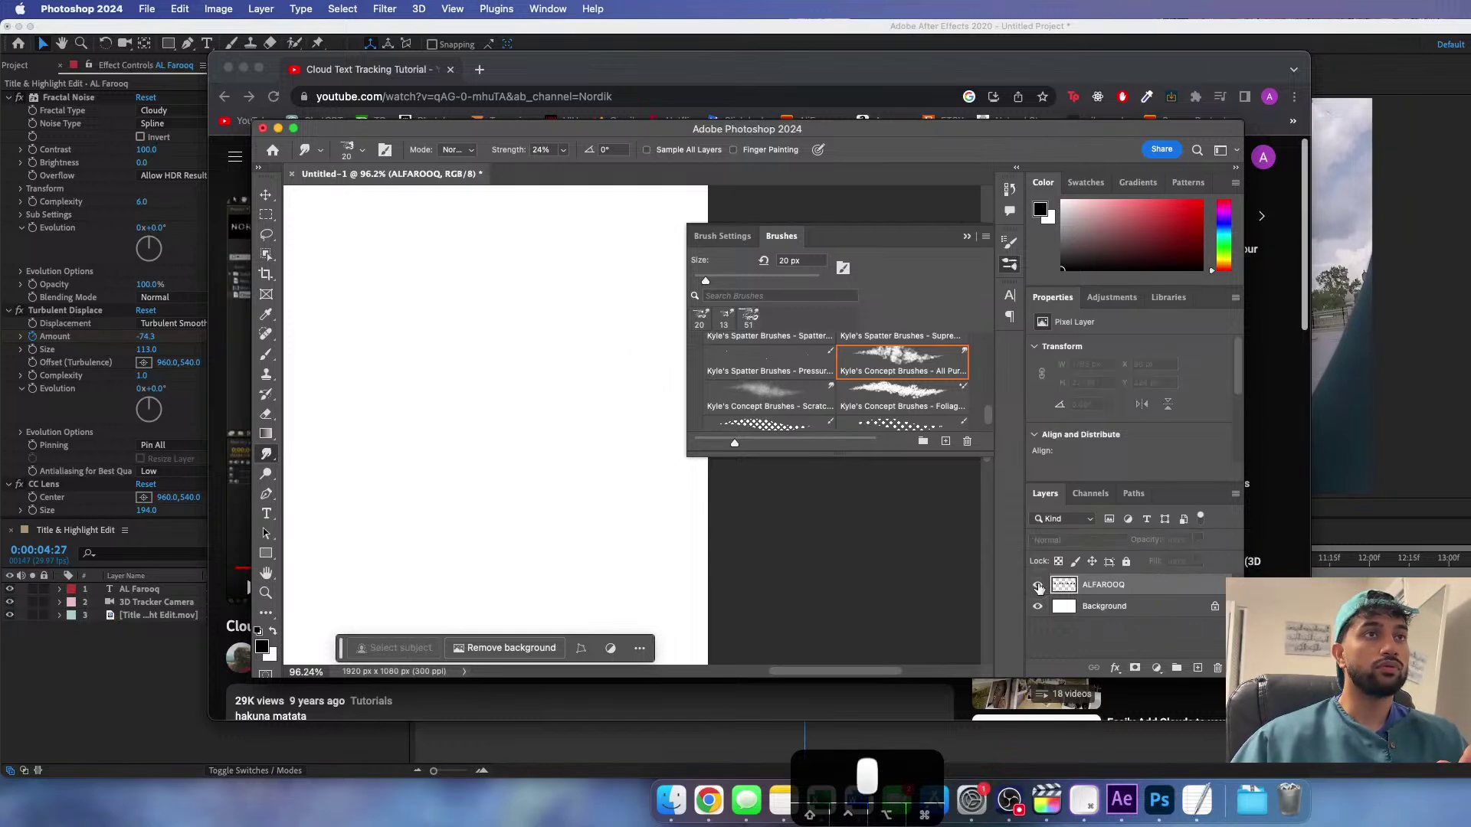
pyautogui.click(1039, 586)
pyautogui.click(1038, 607)
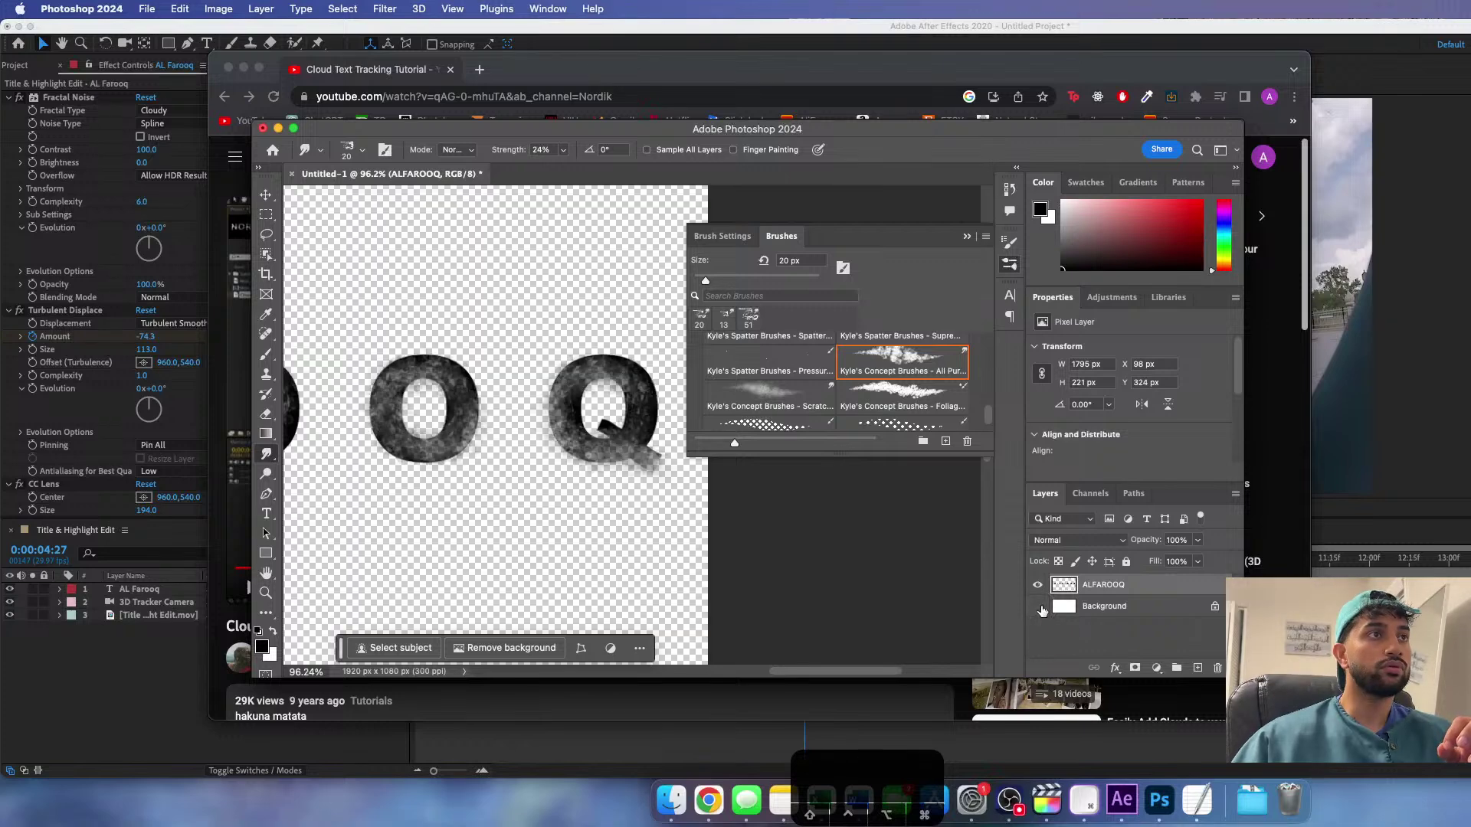
pyautogui.click(1039, 607)
pyautogui.click(1038, 606)
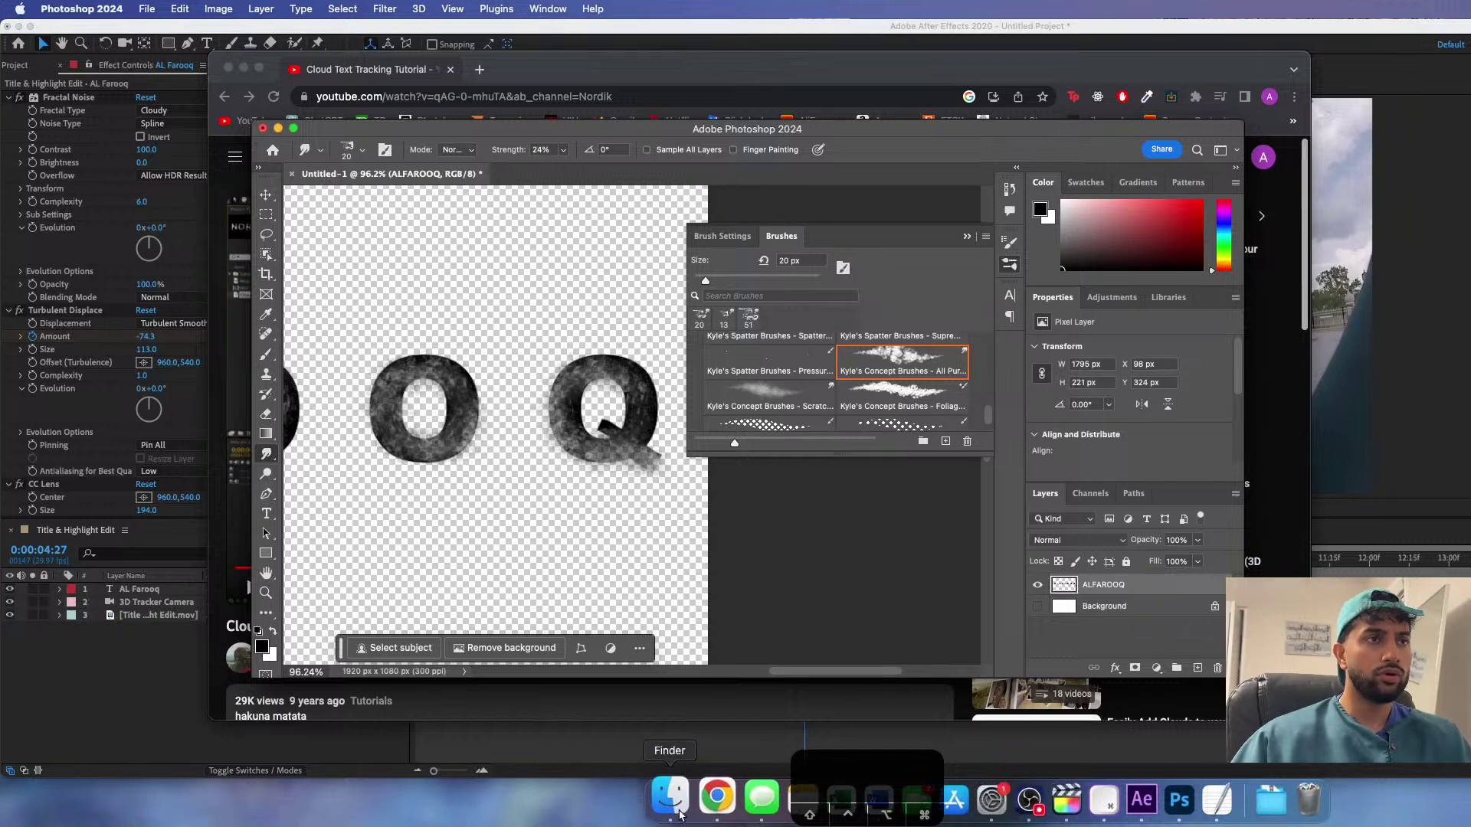
# - Switch to Chrome and replay the tutorial's cloud-lettering part from about 3:23, pausing it at 3:29
pyautogui.click(708, 800)
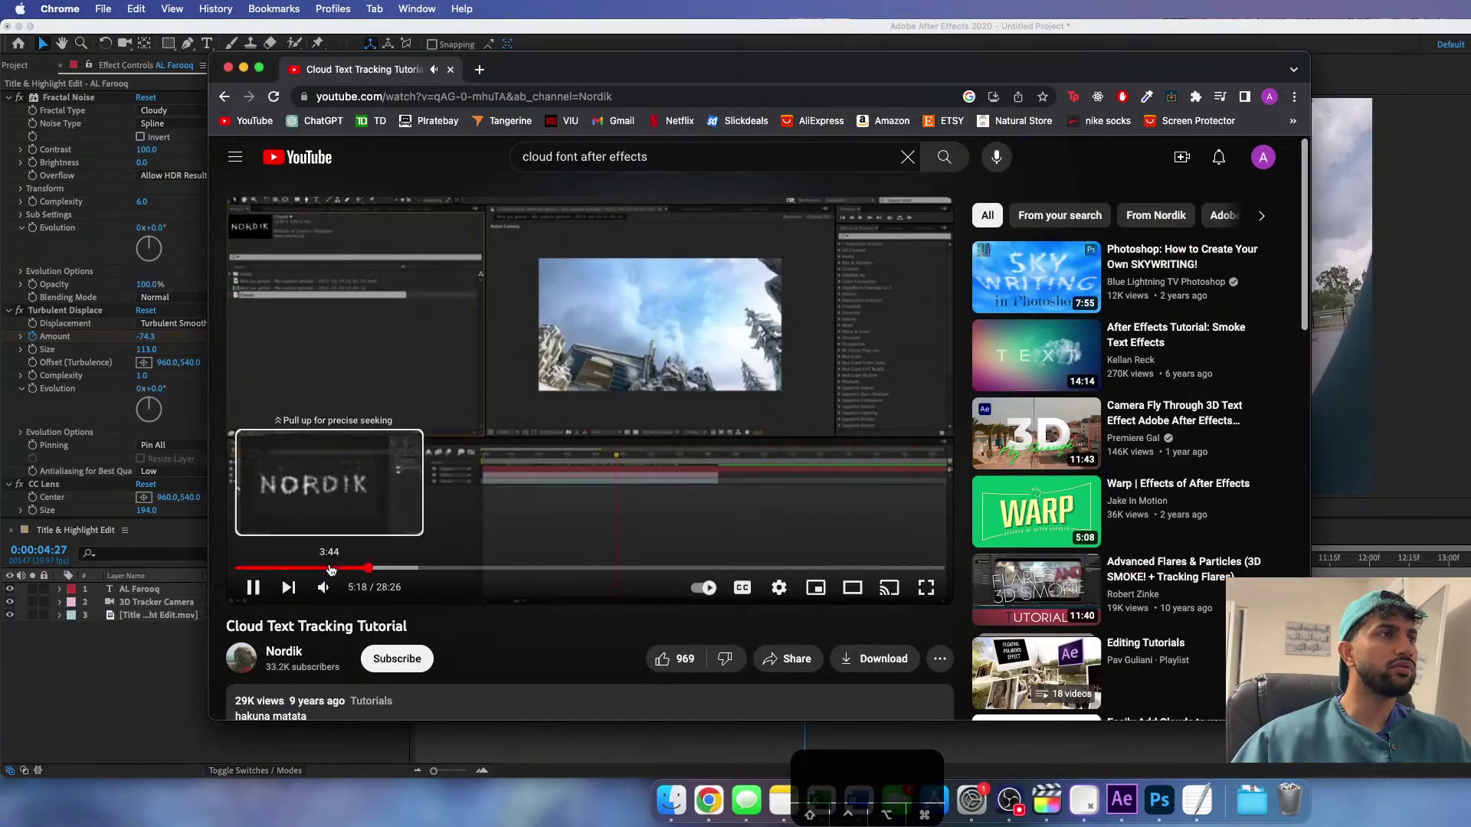
pyautogui.click(340, 568)
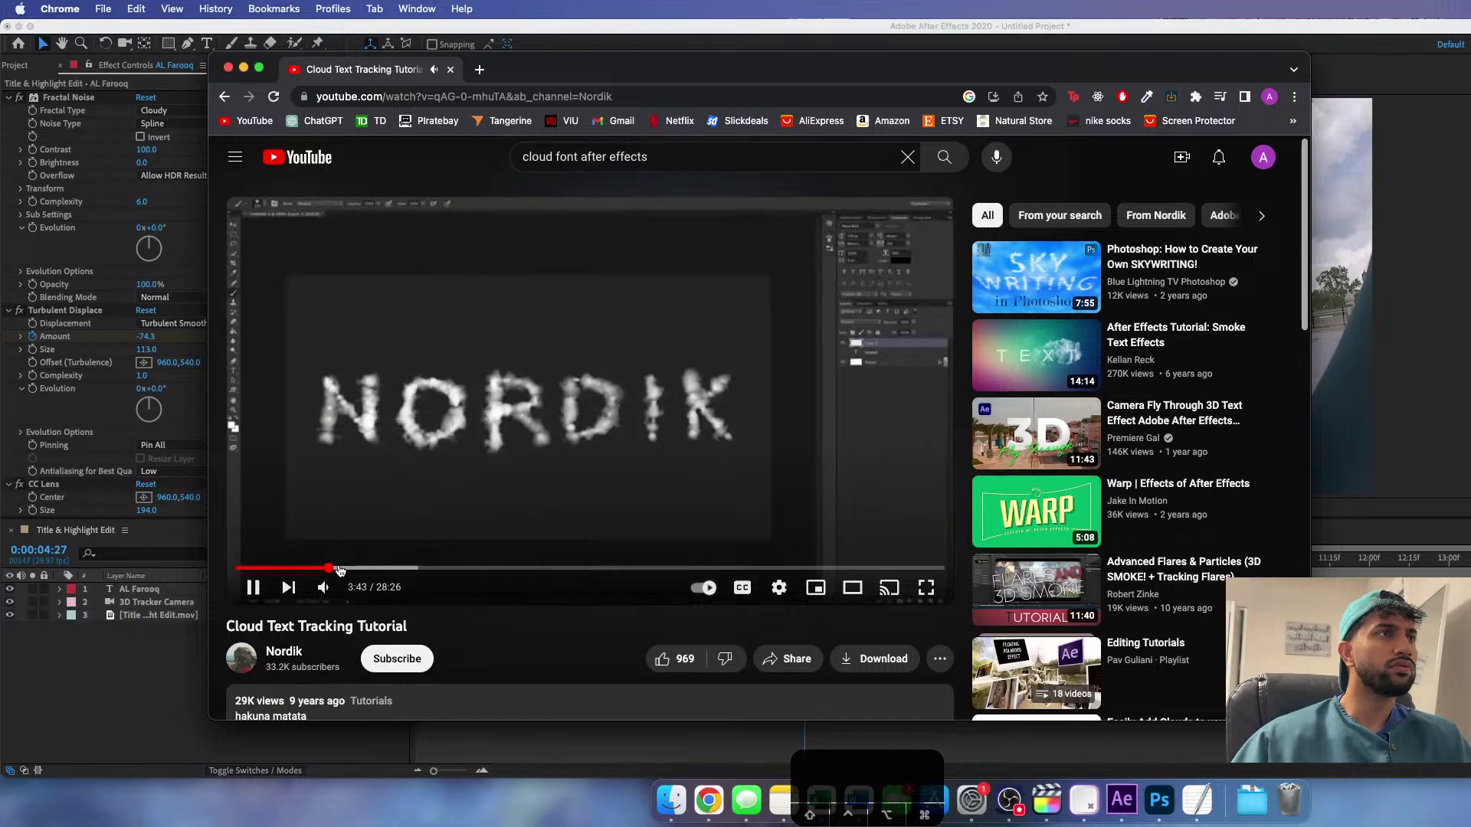
pyautogui.click(311, 569)
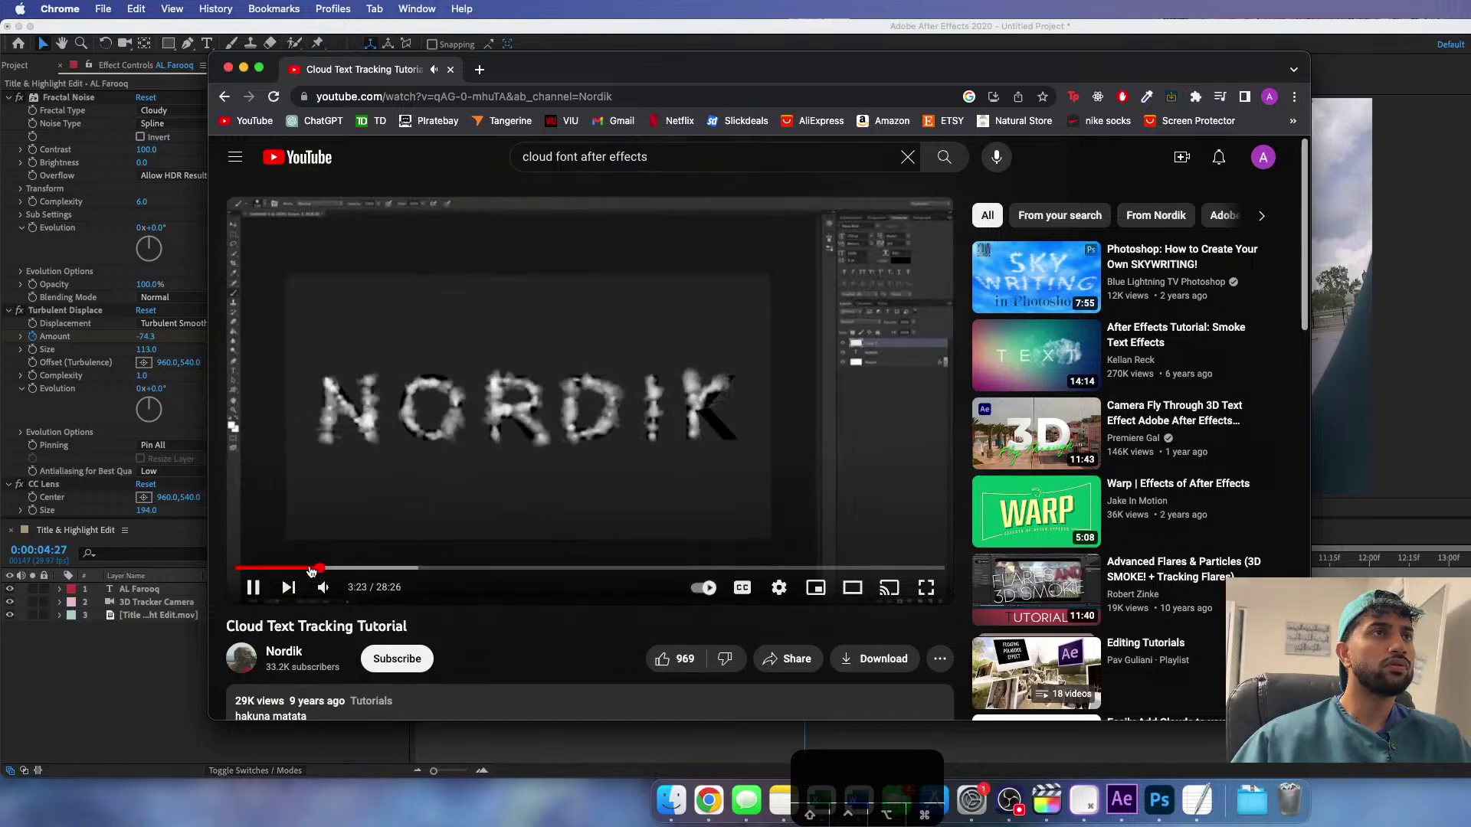
pyautogui.click(588, 397)
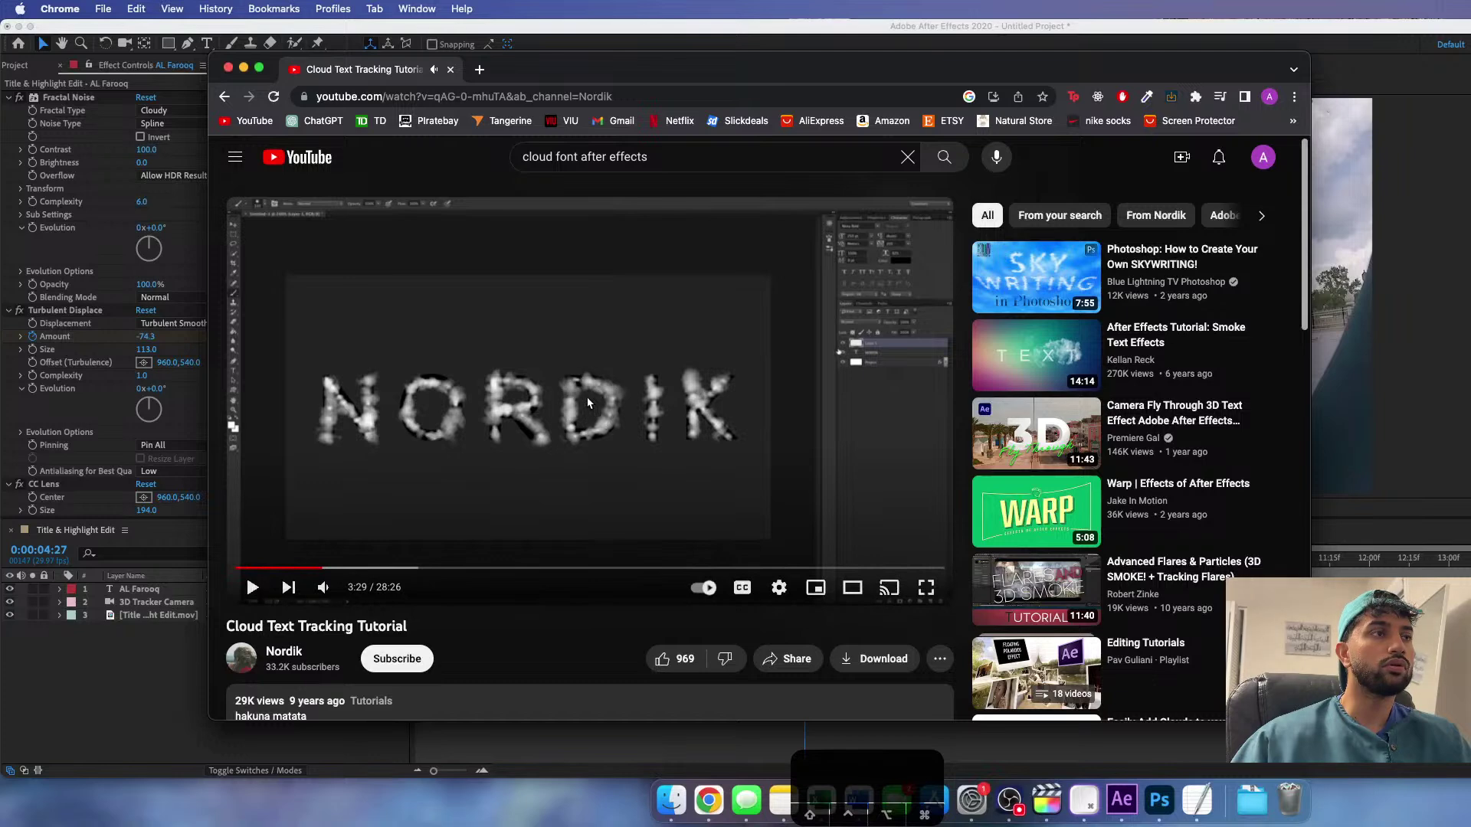
# - Return to Photoshop and collapse the brush library to view the whole smudged title
pyautogui.press('super+Tab')
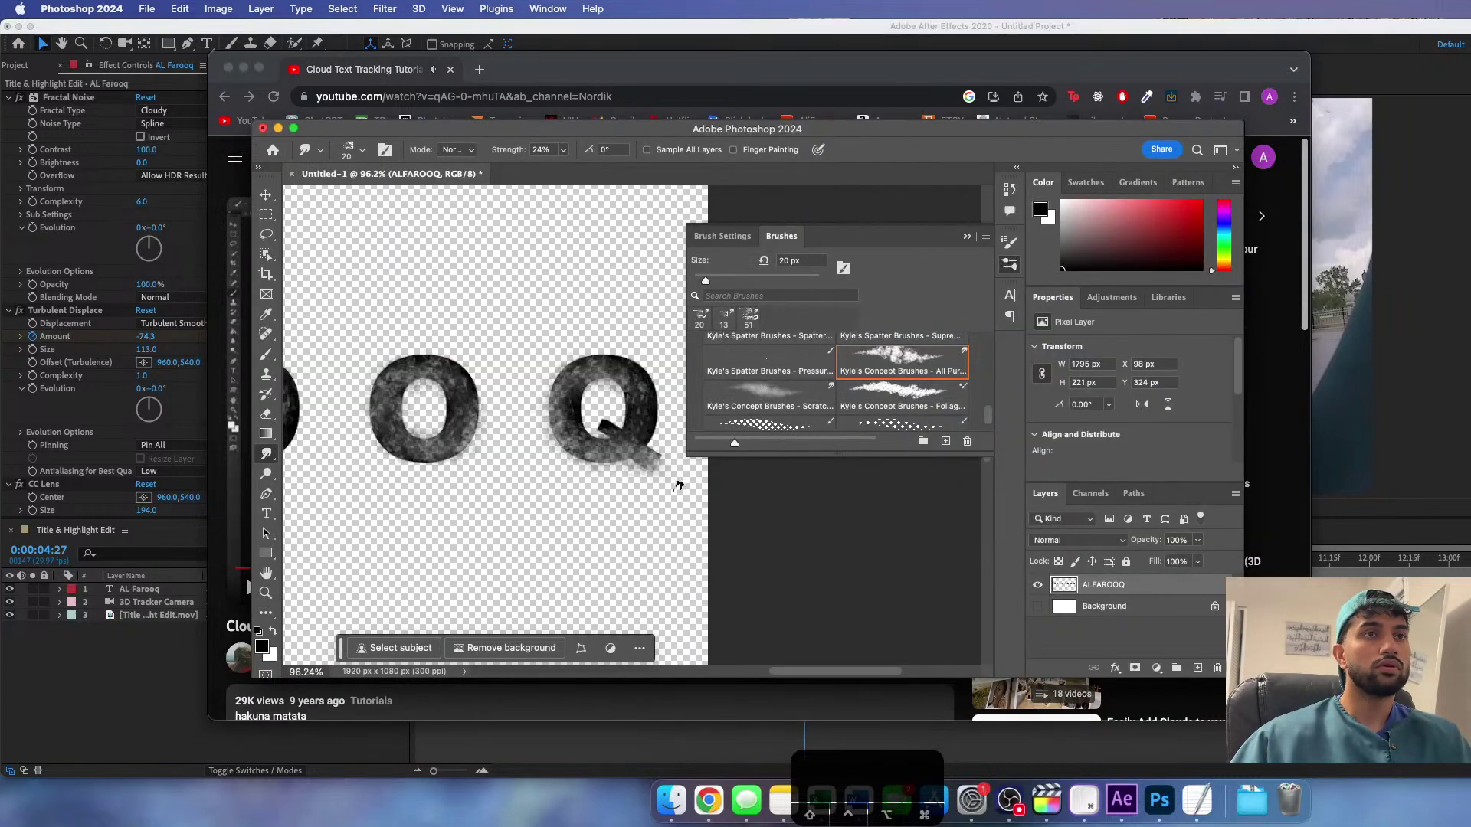
pyautogui.click(967, 236)
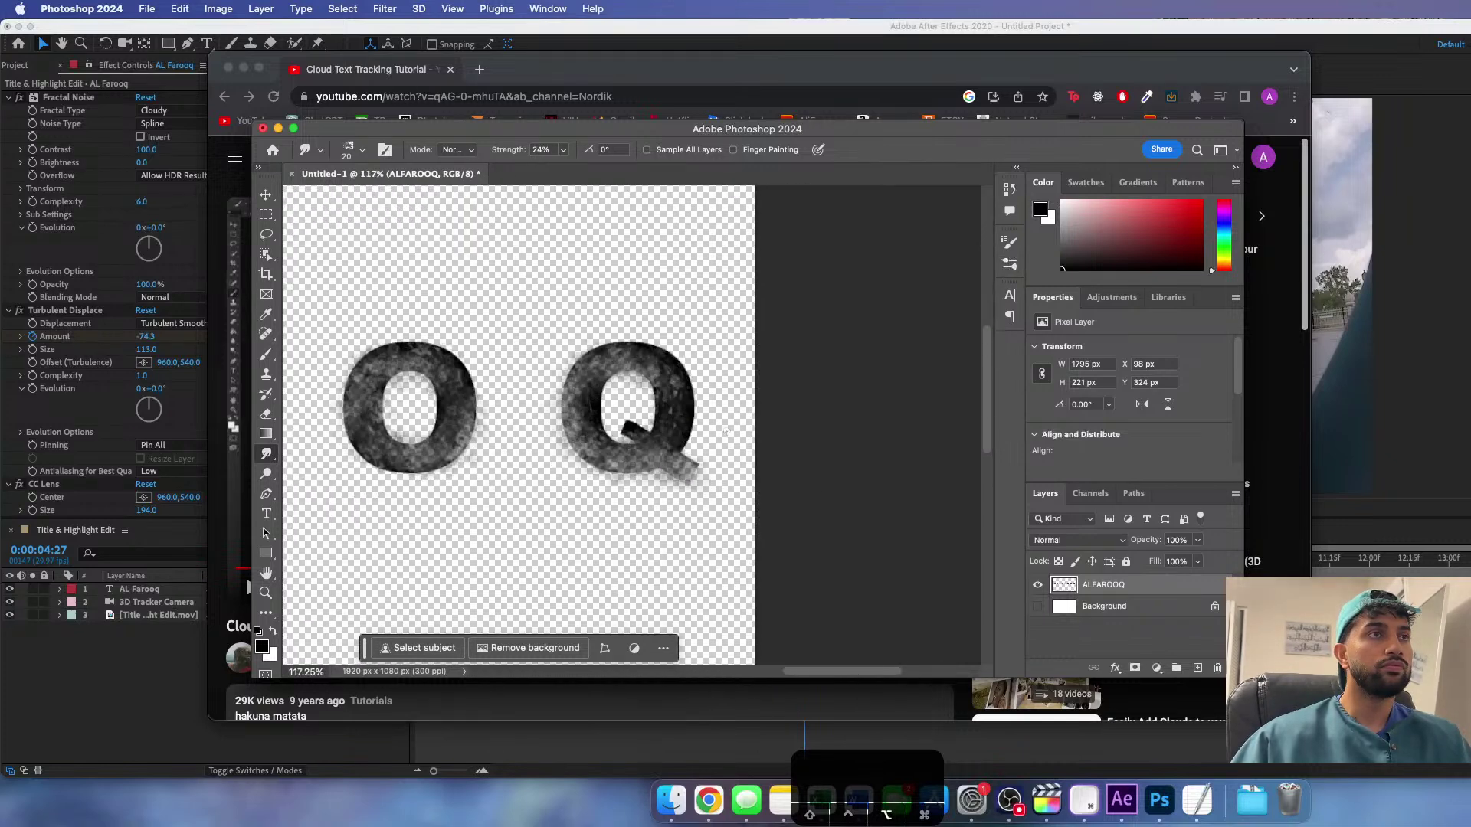
pyautogui.scroll(-5, 726, 432)
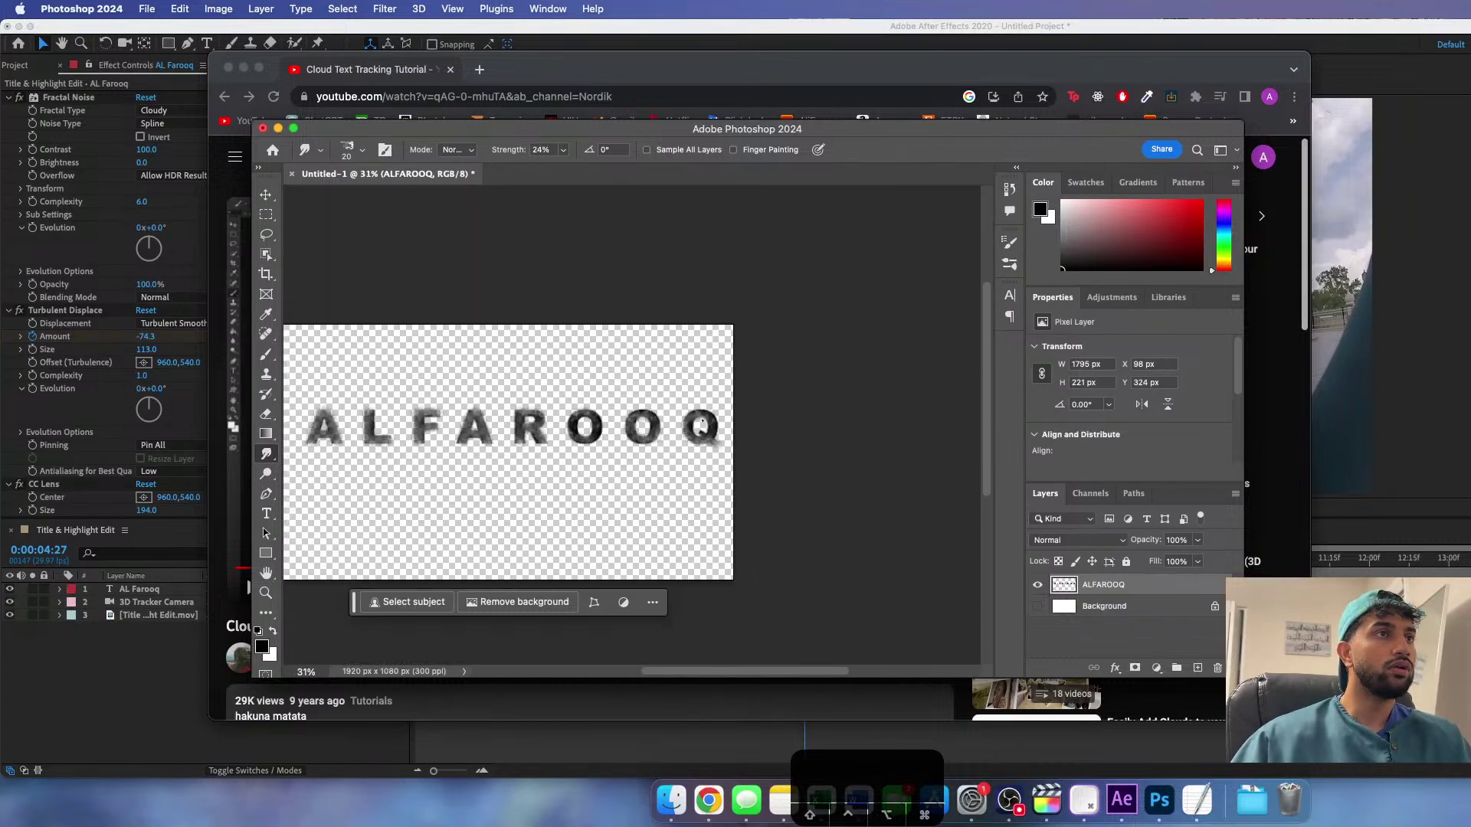
# - Smudge the letter Q and the first O of the title further and remove the layer's background
pyautogui.click(705, 425)
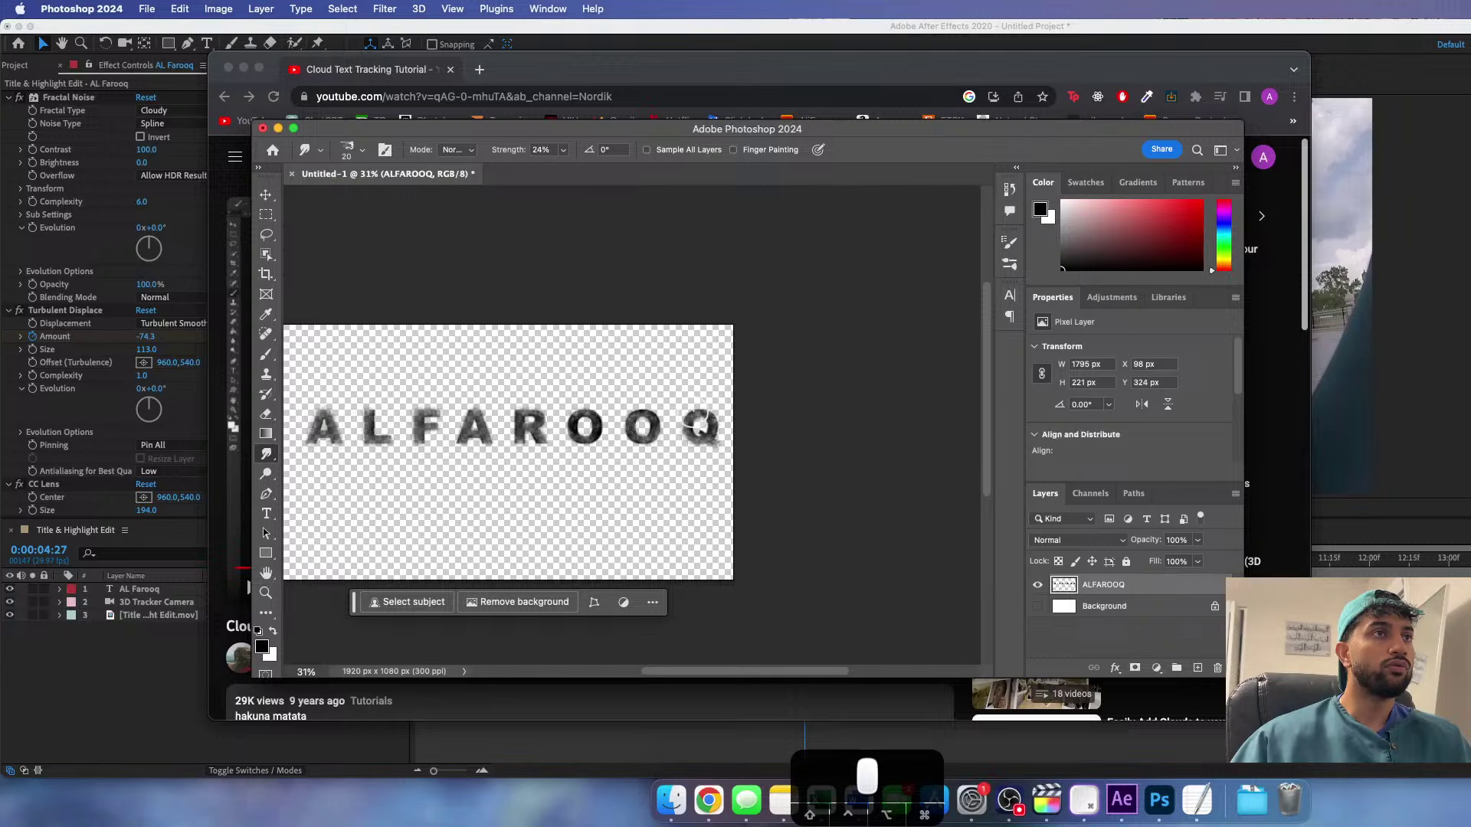
pyautogui.moveTo(705, 423); pyautogui.dragTo(694, 427)
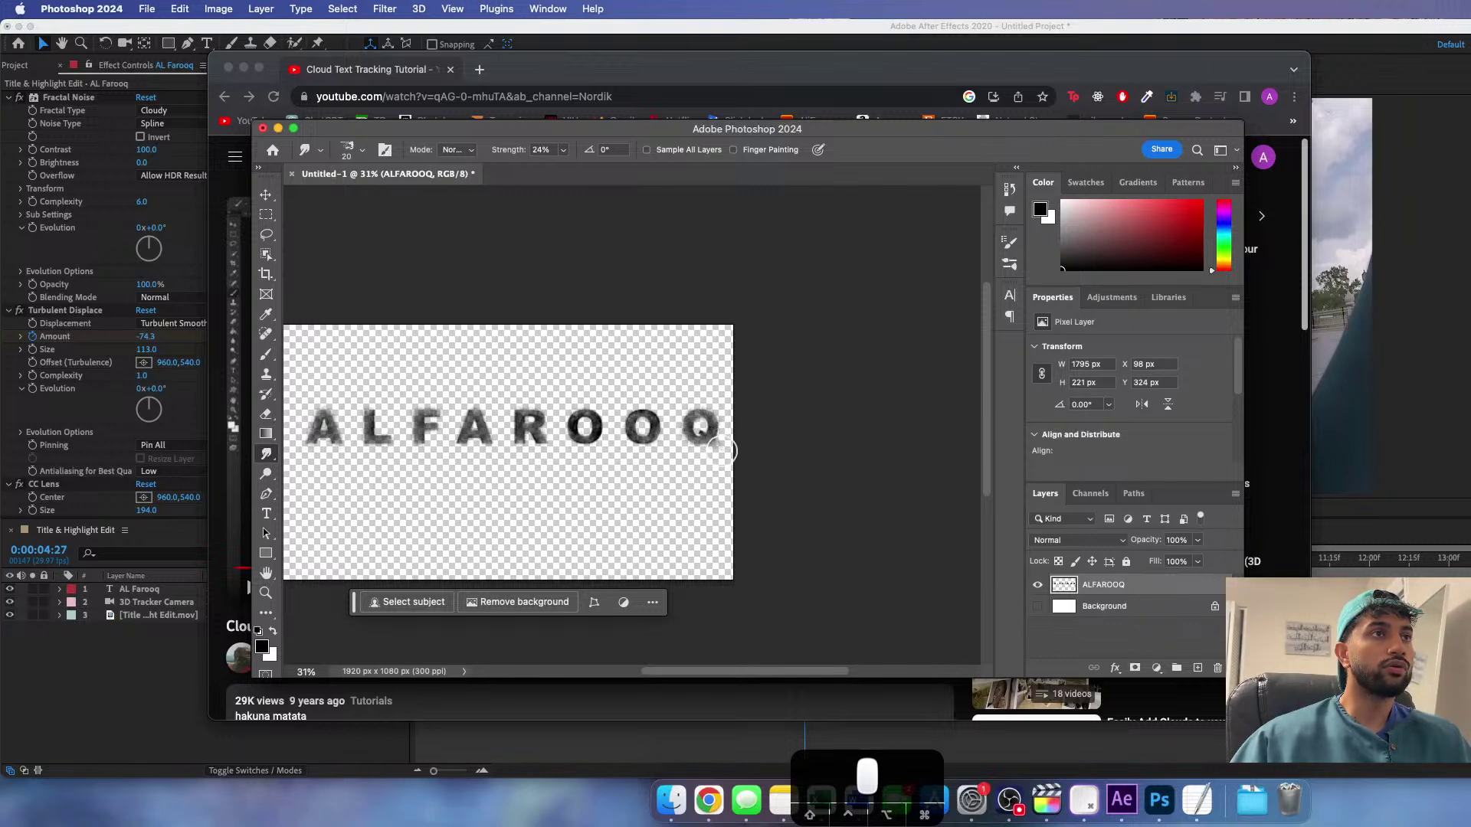
pyautogui.moveTo(720, 452); pyautogui.dragTo(710, 440)
pyautogui.moveTo(582, 423); pyautogui.dragTo(595, 429)
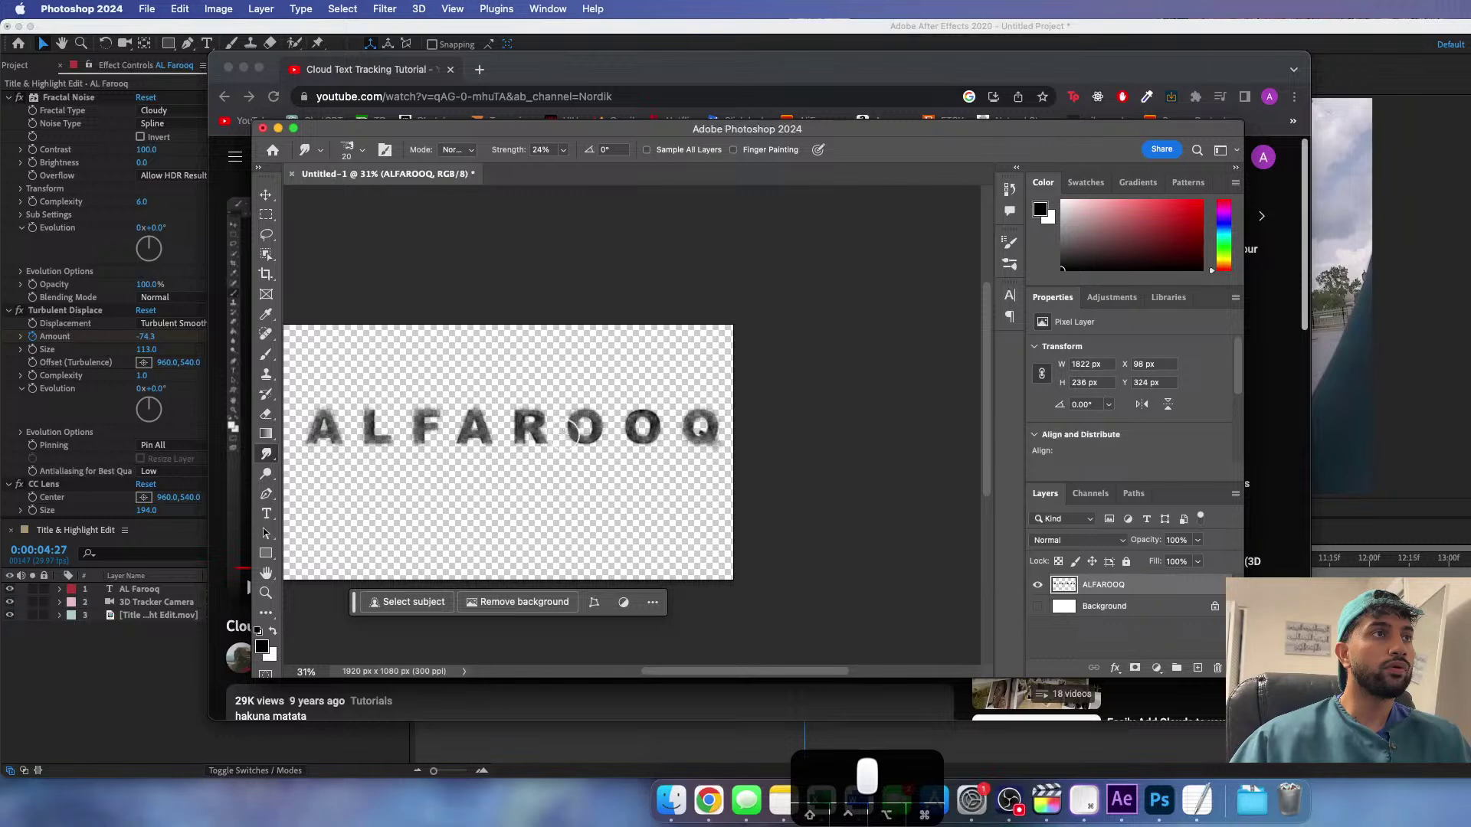
pyautogui.moveTo(592, 420)
pyautogui.mouseDown()
pyautogui.moveTo(599, 433)
pyautogui.moveTo(576, 435)
pyautogui.moveTo(582, 417)
pyautogui.mouseUp()
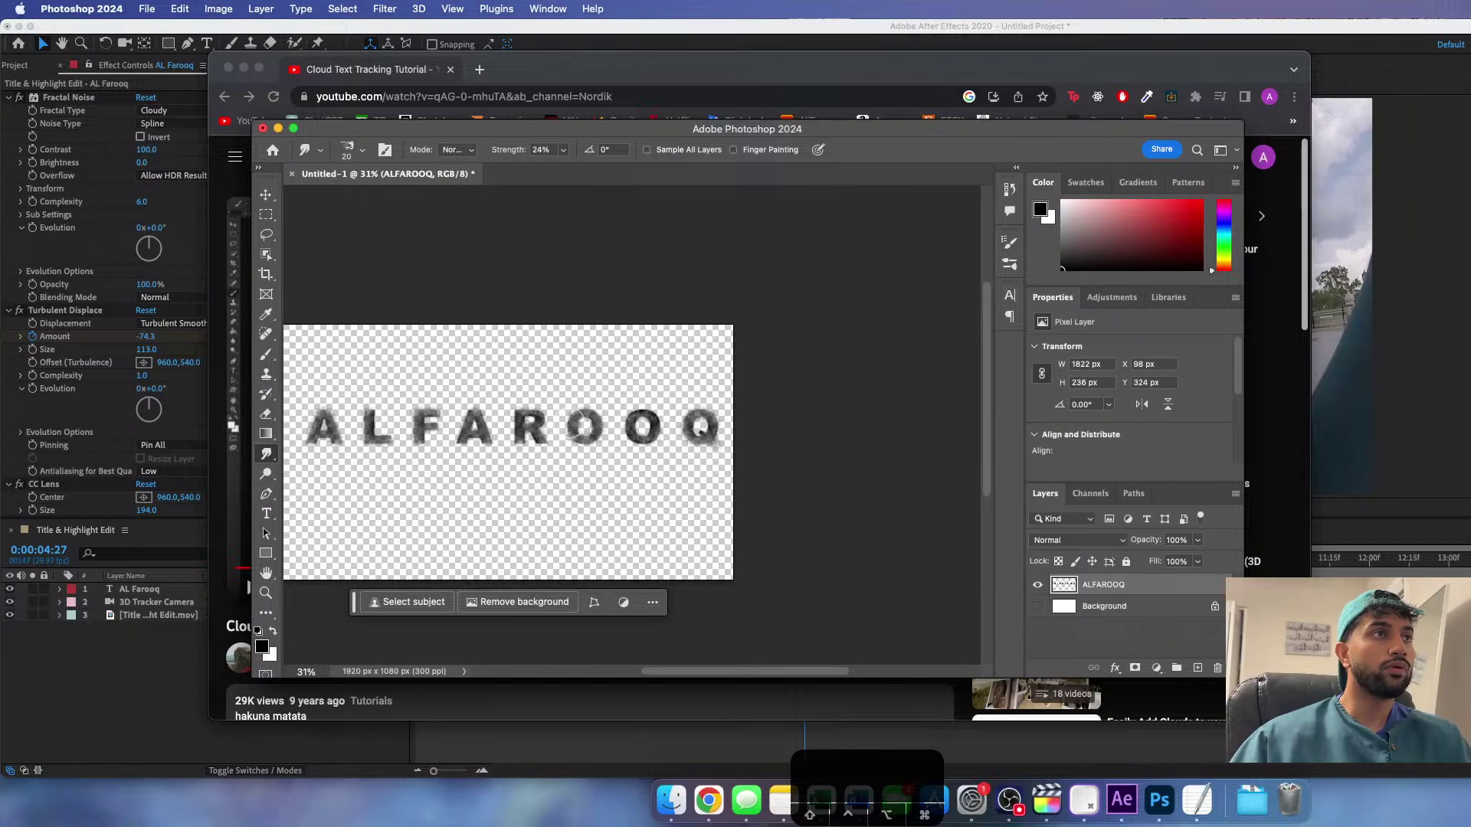
pyautogui.click(539, 603)
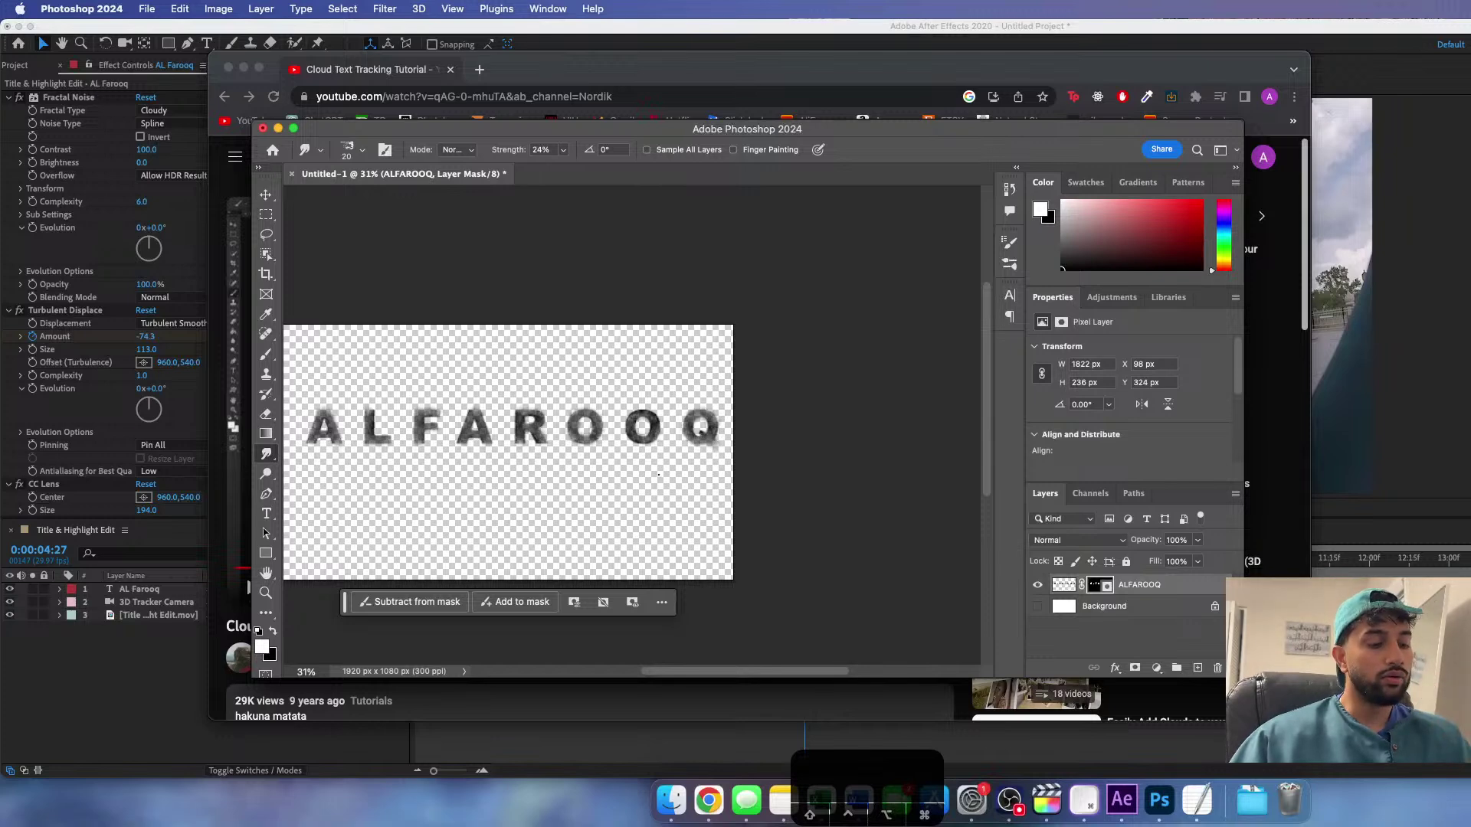
# - Undo the background removal, the hidden Background layer and all the smudging, back to the plain black lettering
pyautogui.press('super+z')
pyautogui.press('super+z')
pyautogui.press('super+z')
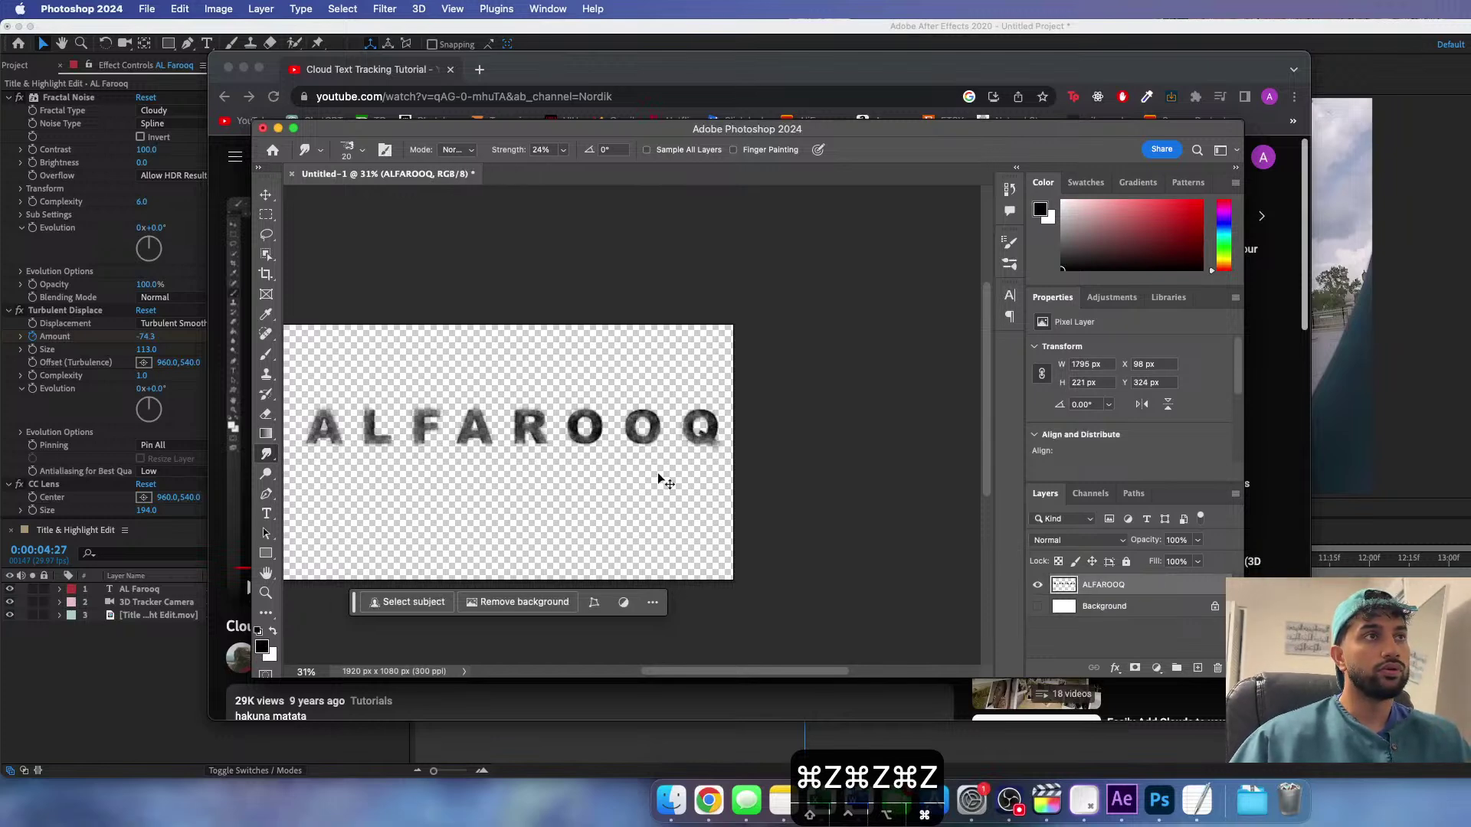
pyautogui.press('super+z')
pyautogui.press('super+z')
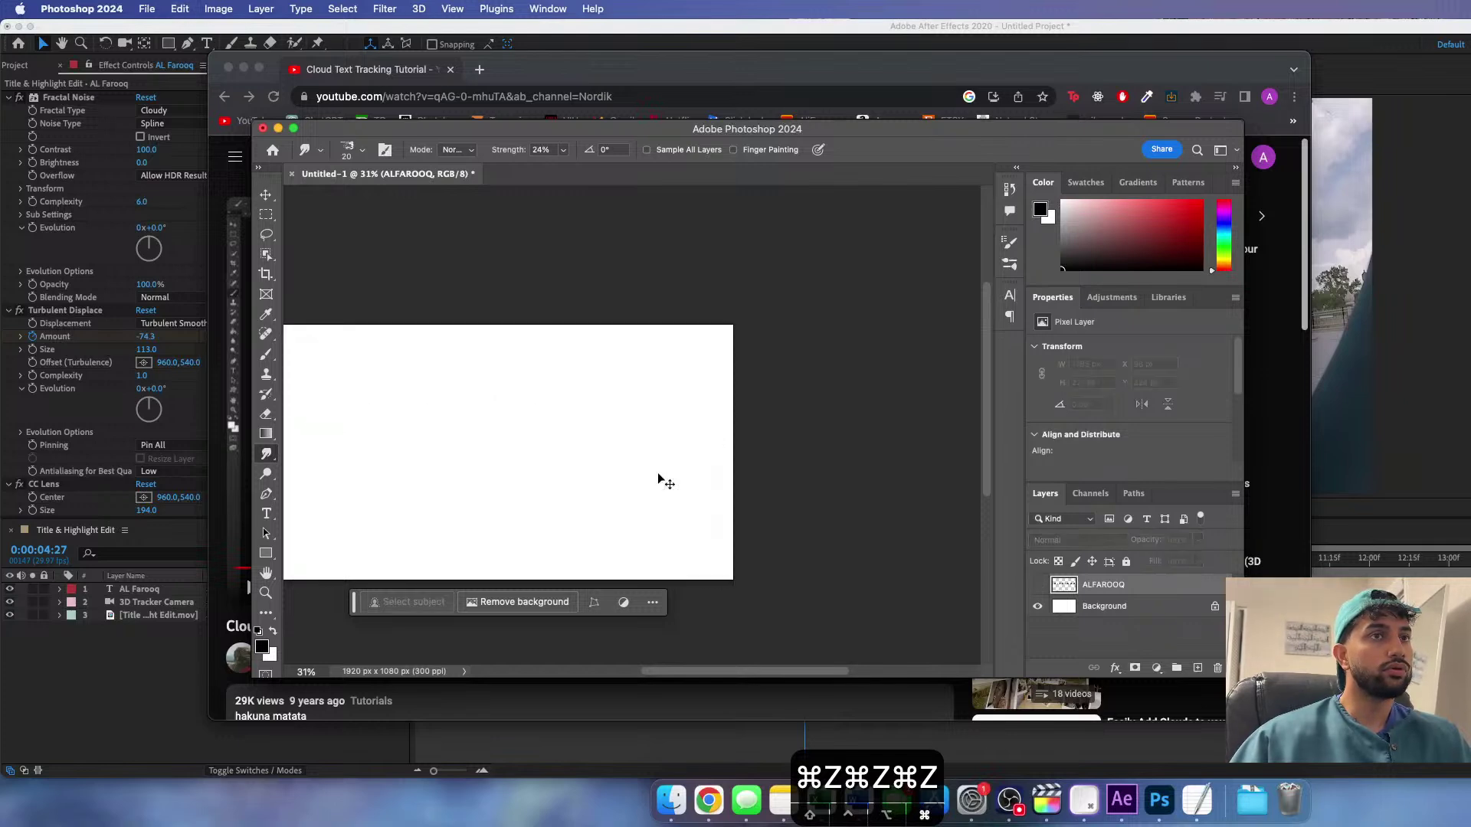
pyautogui.press('super+z')
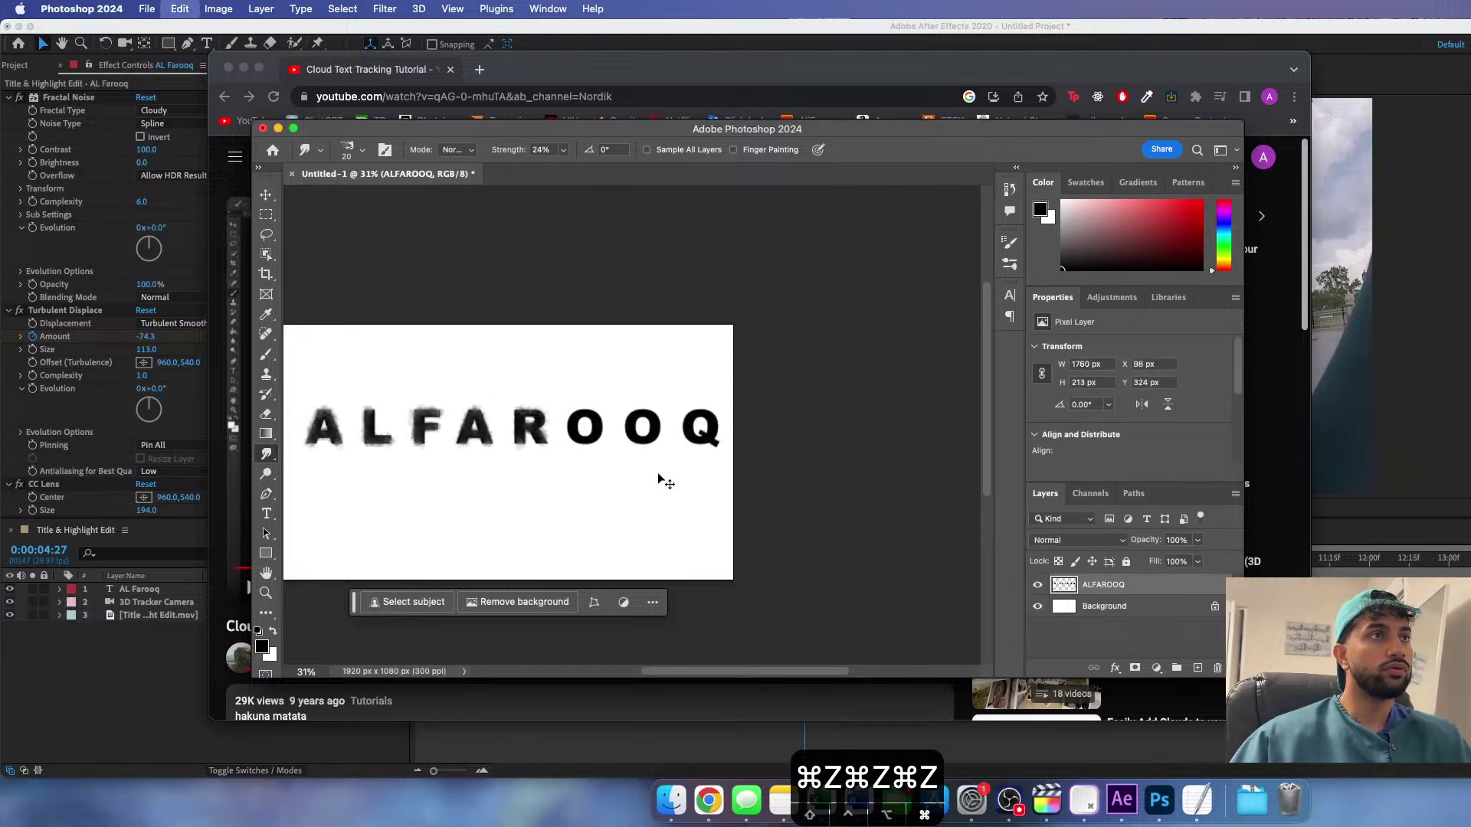
pyautogui.press('super+z')
pyautogui.press('super+z')
pyautogui.press('super+z')
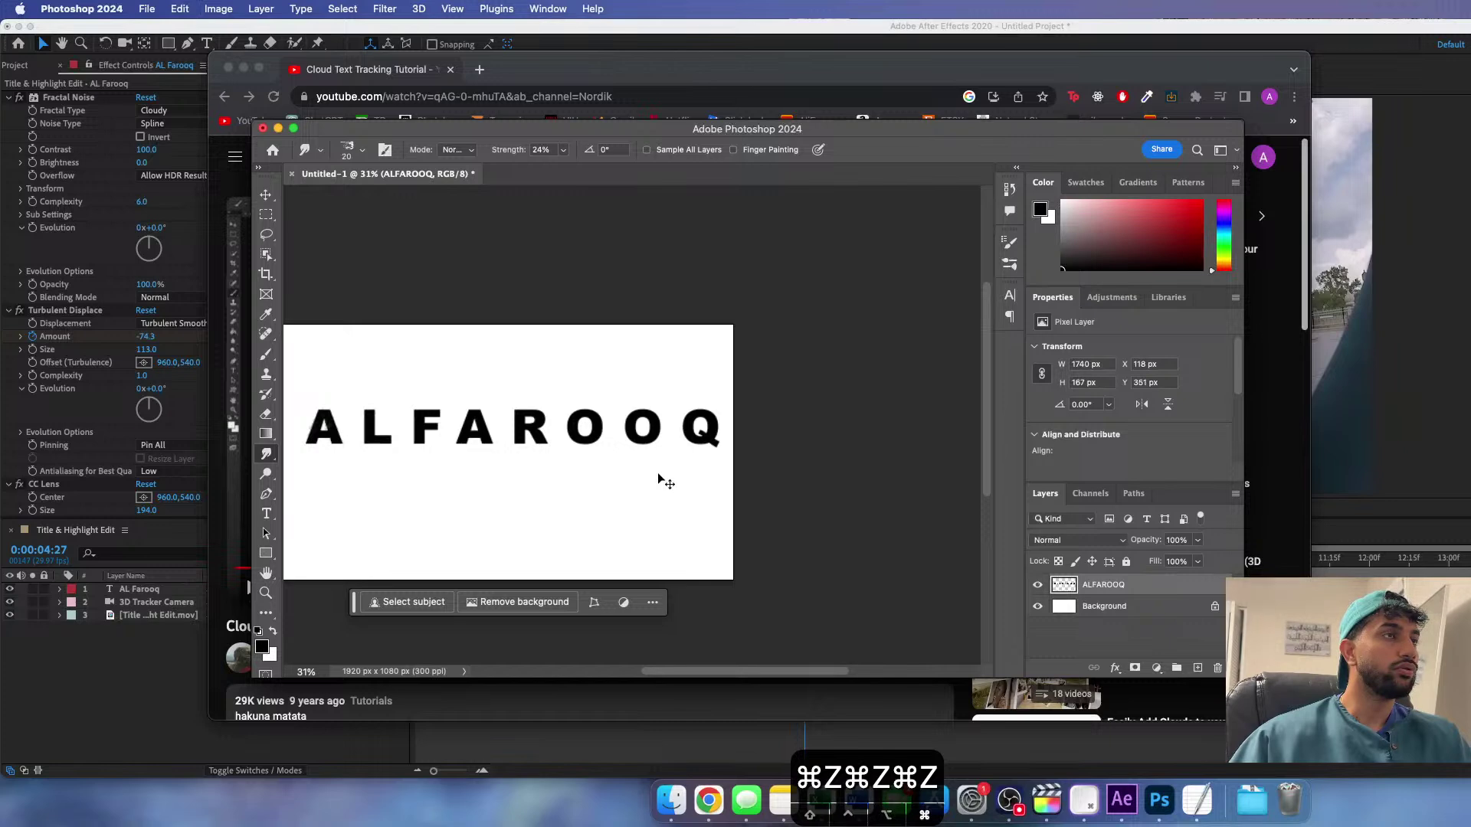
pyautogui.hscroll(-5, 747, 478)
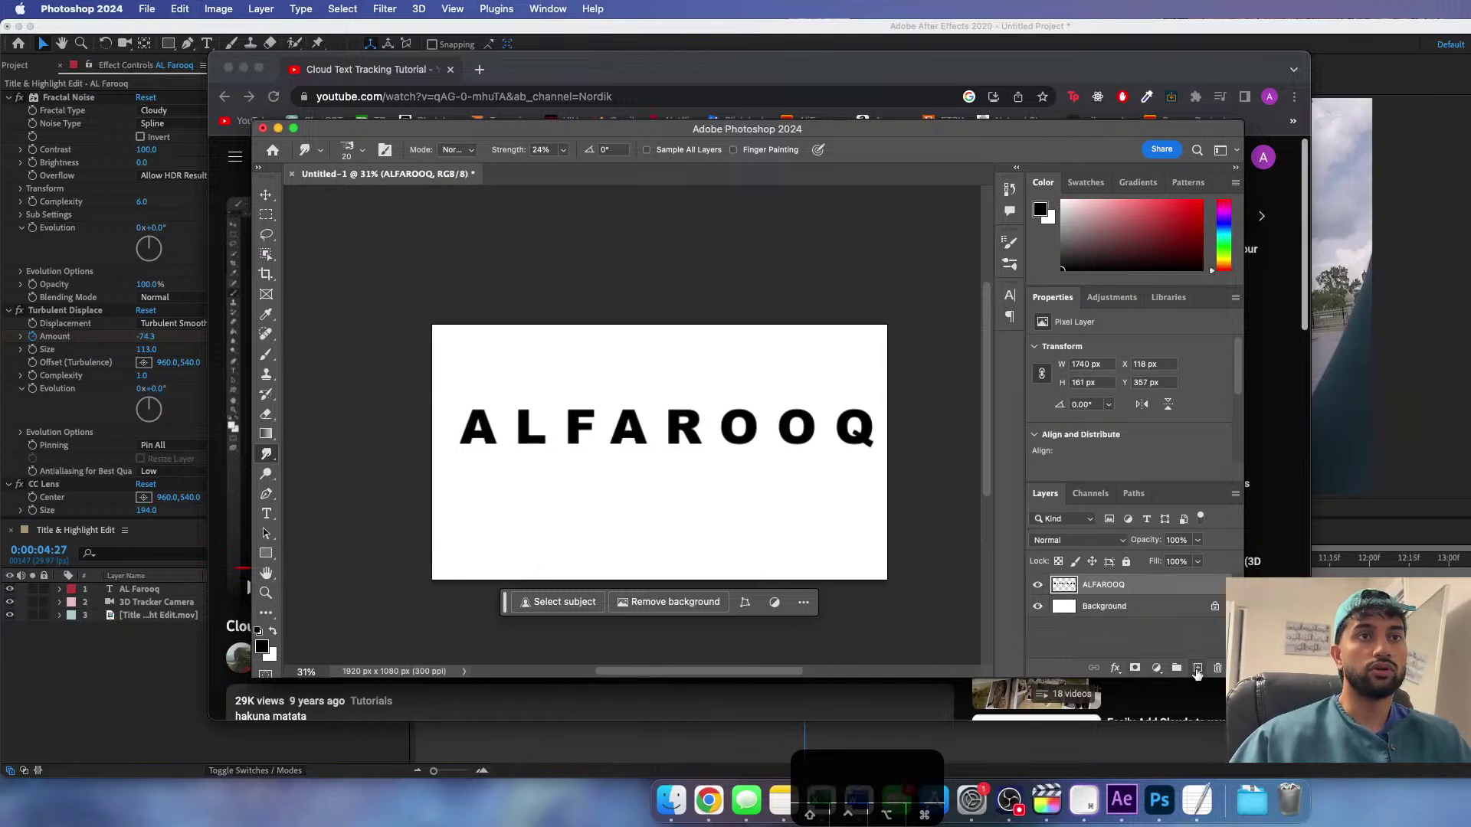
# - Add a new empty layer above the title layer and open the brush library
pyautogui.click(1197, 669)
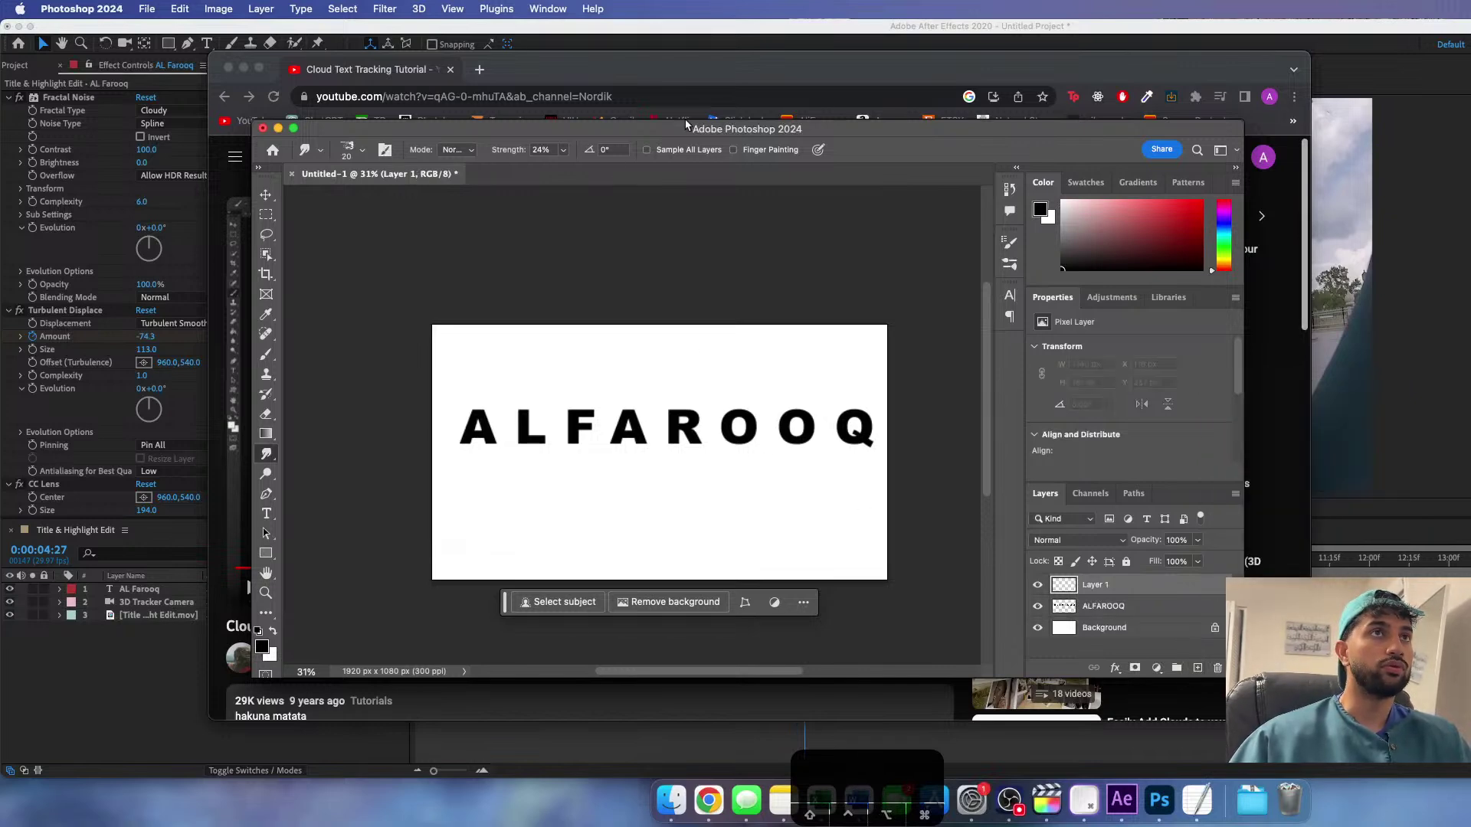
pyautogui.click(452, 9)
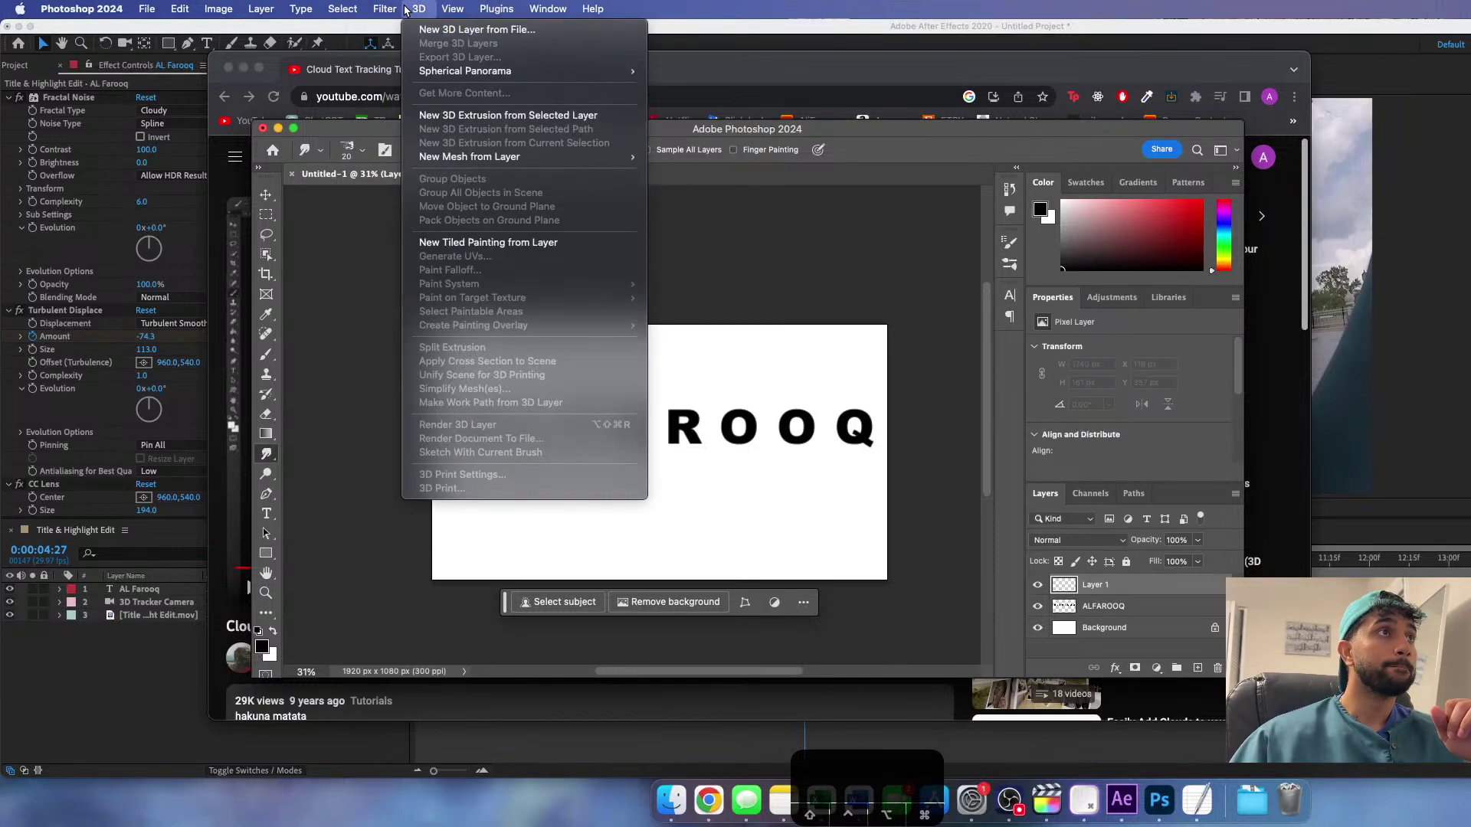
pyautogui.moveTo(472, 13)
pyautogui.moveTo(547, 9)
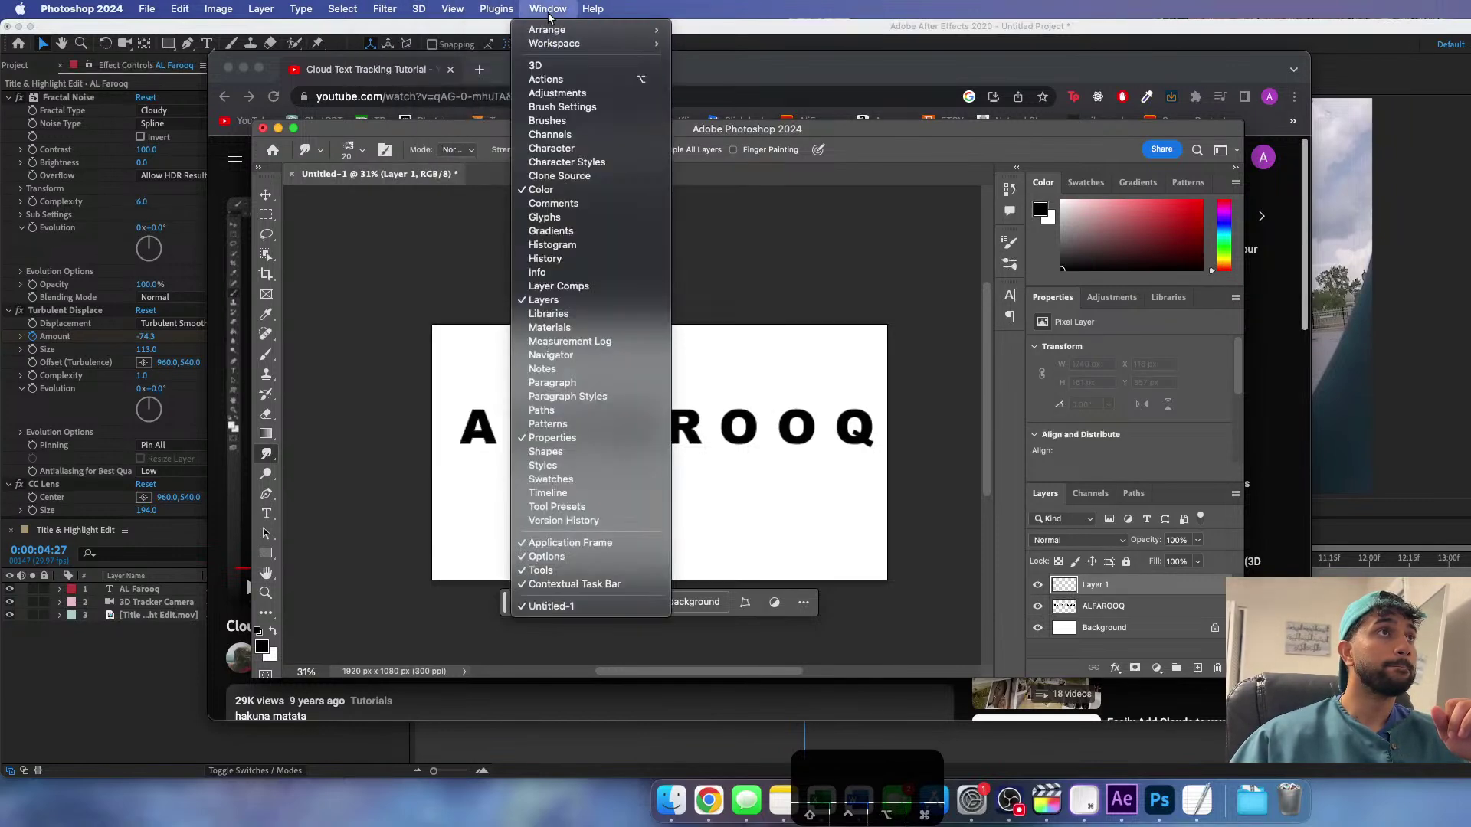
pyautogui.click(556, 123)
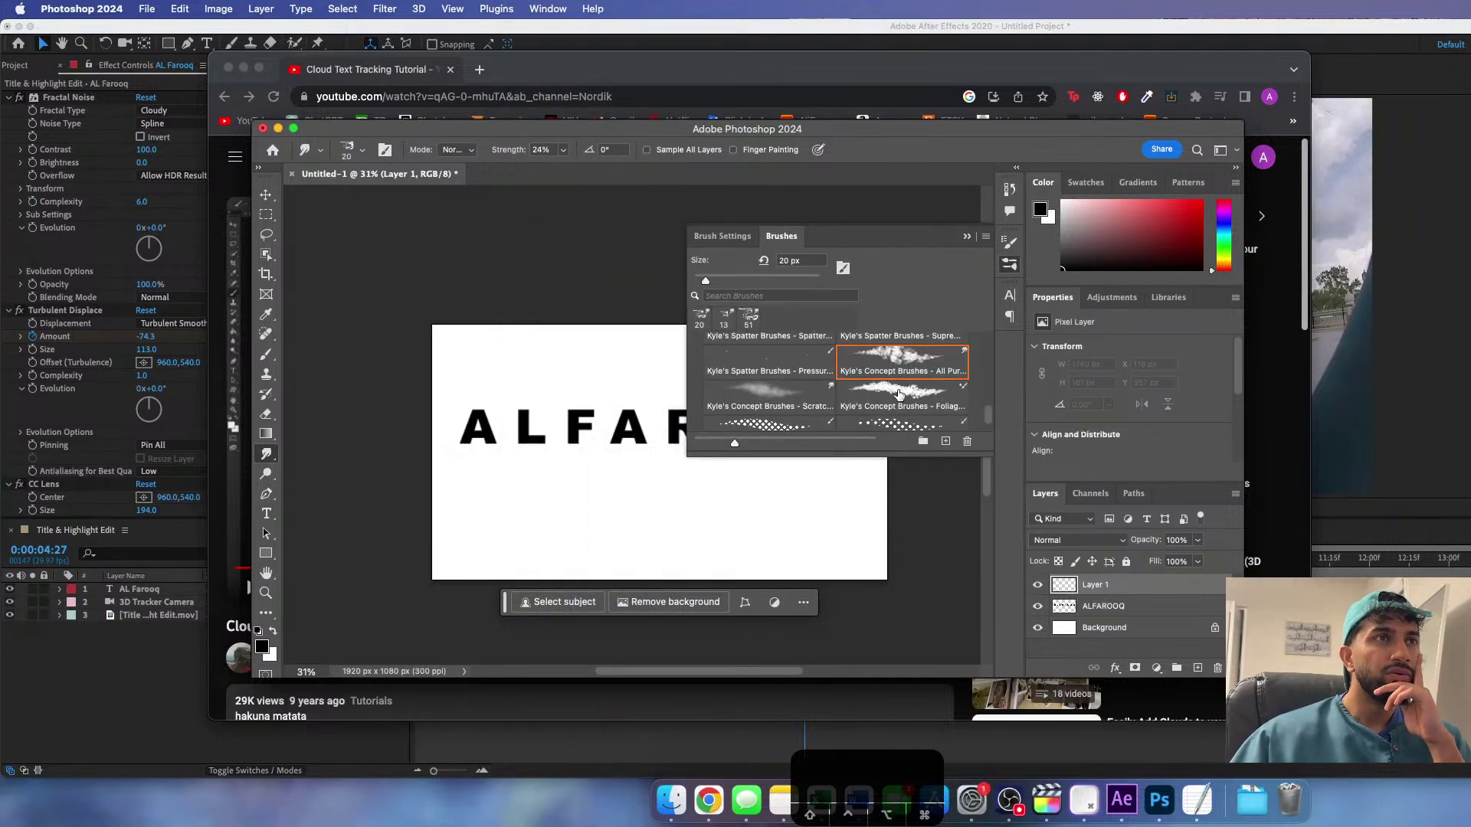
# - Try painting black over the first letter A with the Kyle's Concept Brushes foliage brush, reducing its size to 34 px
pyautogui.click(896, 397)
pyautogui.click(468, 429)
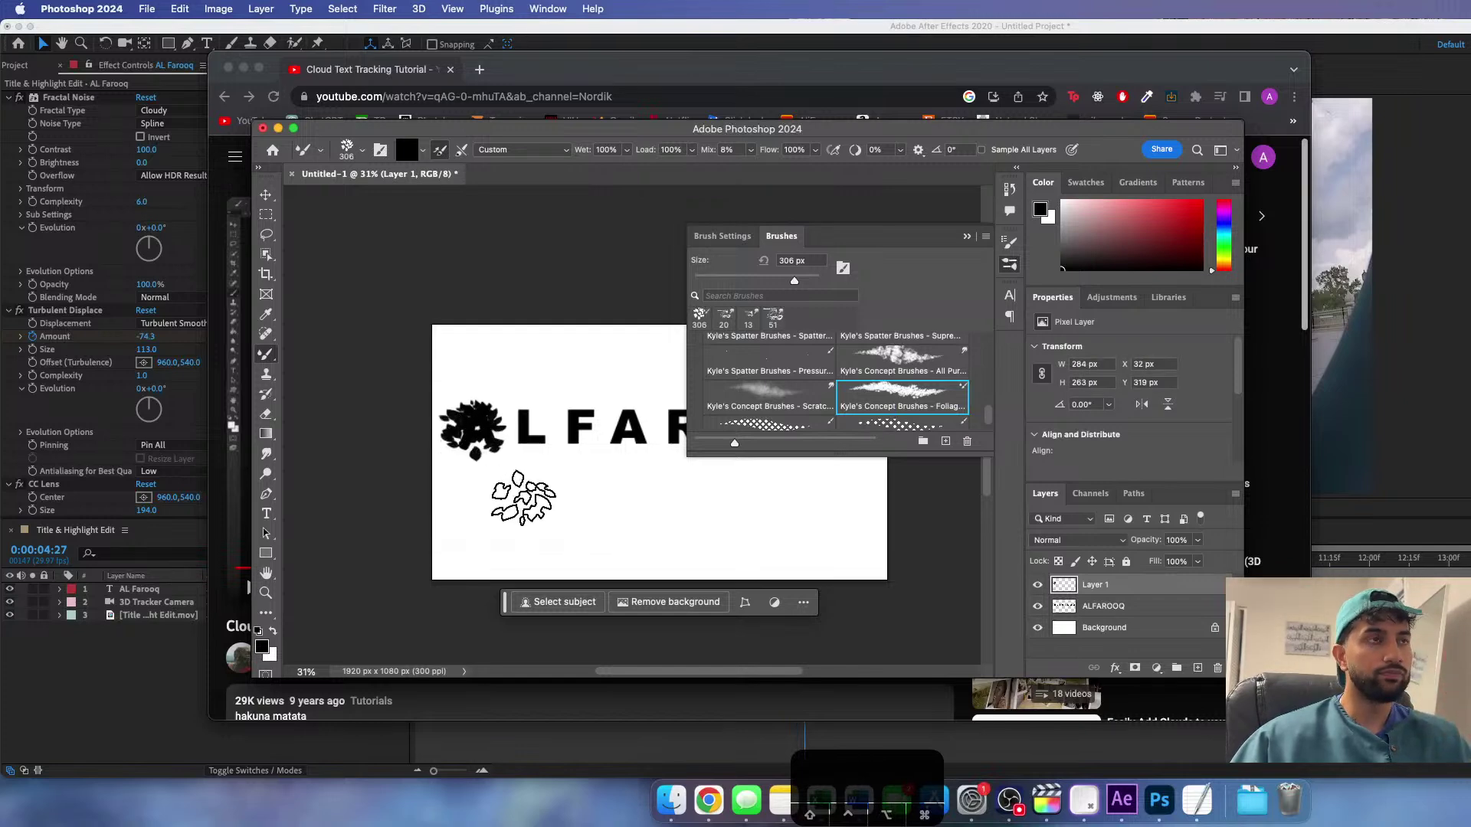
pyautogui.press('super+z')
pyautogui.moveTo(794, 281); pyautogui.dragTo(713, 285)
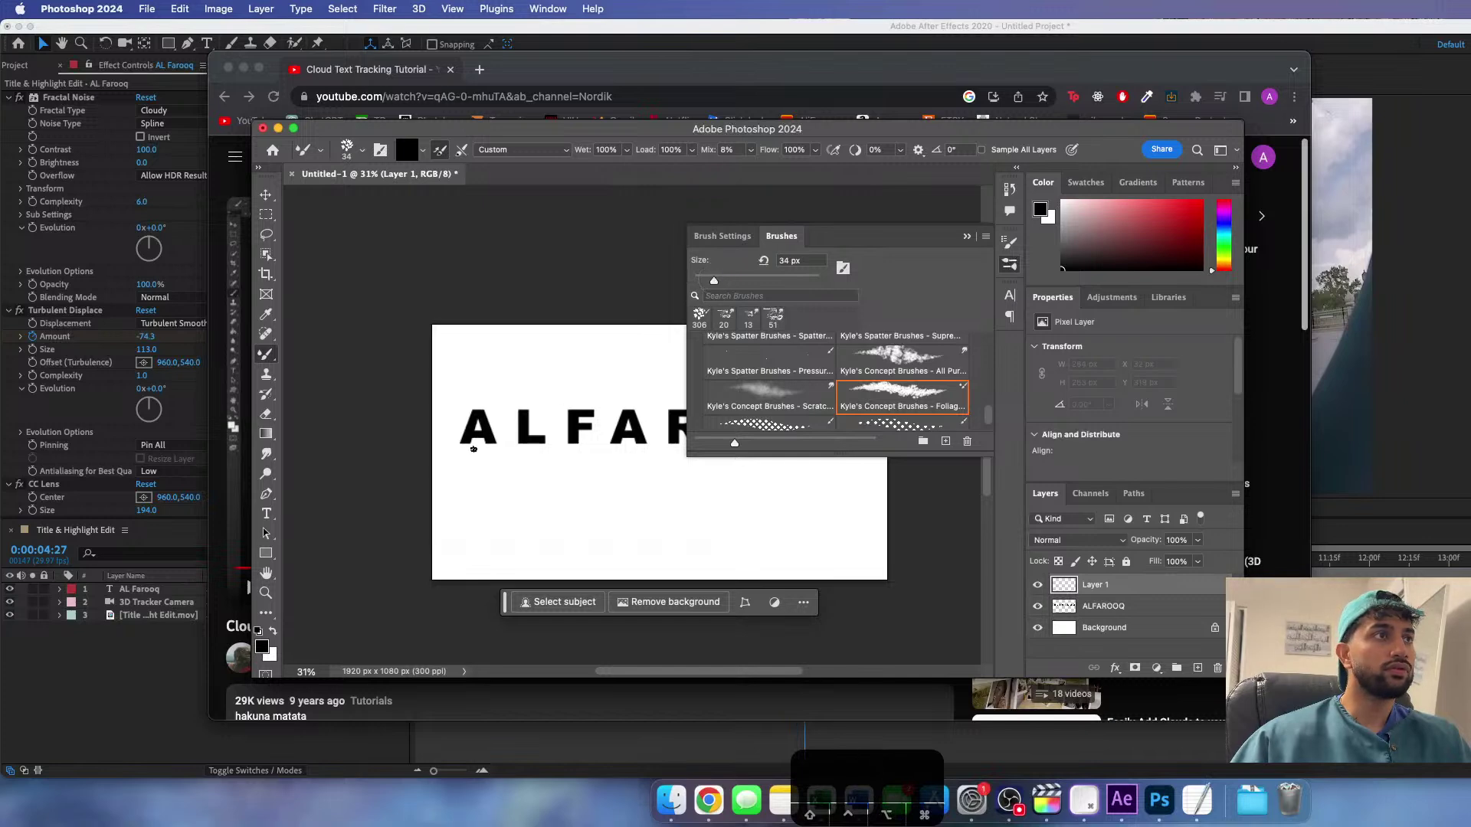
pyautogui.moveTo(464, 440); pyautogui.dragTo(473, 414)
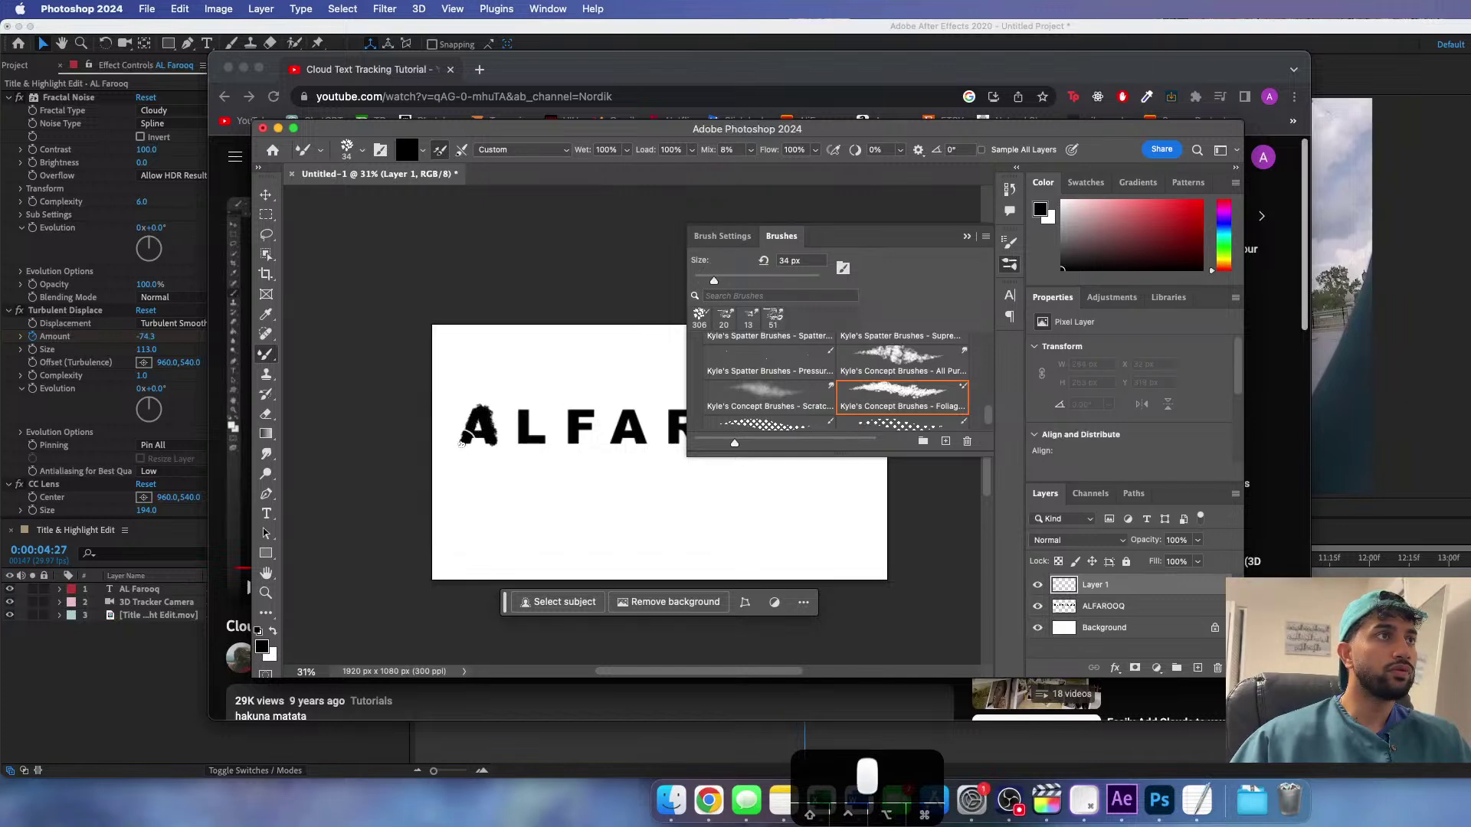
pyautogui.press('super+z')
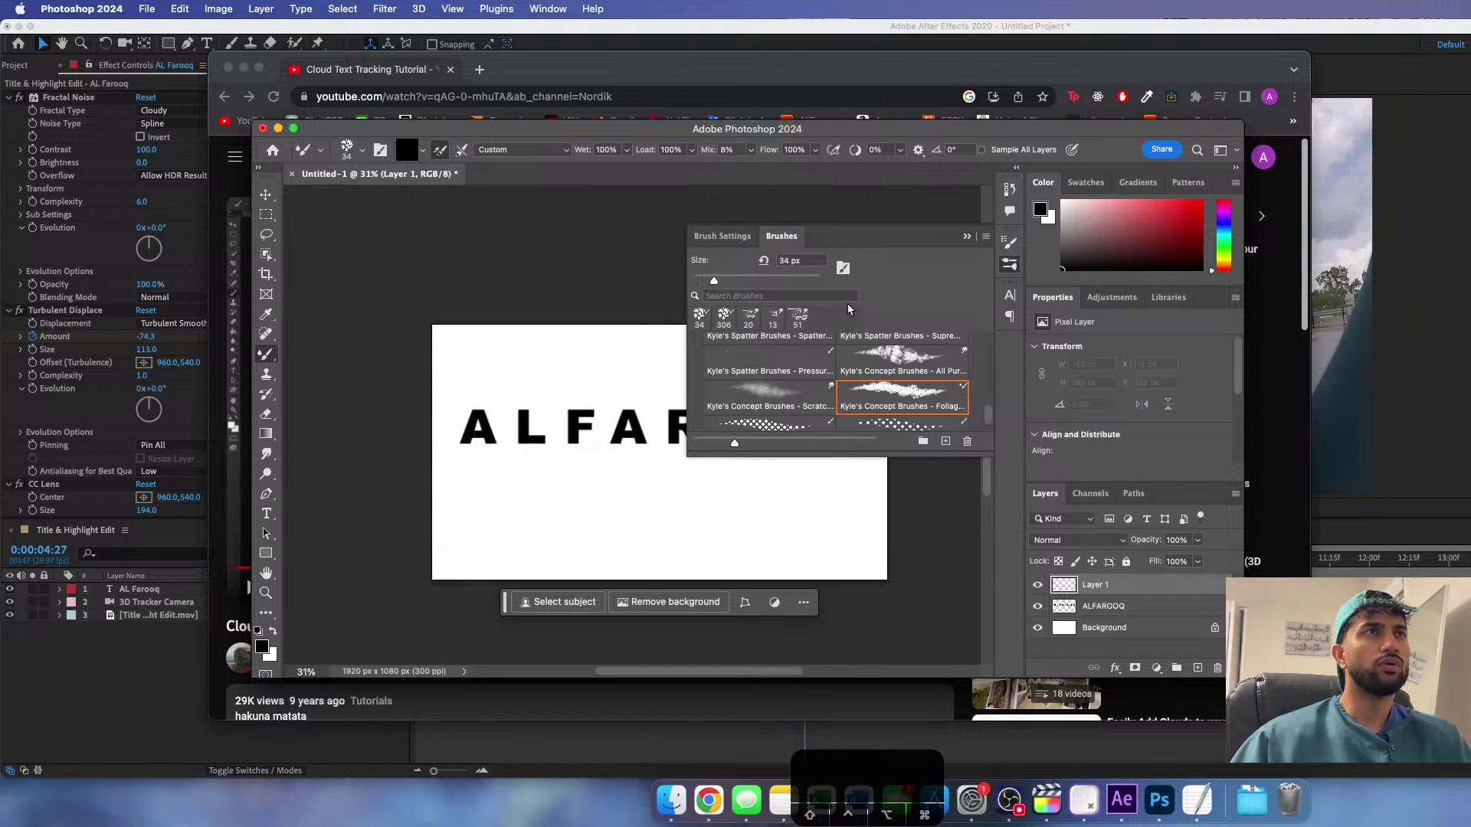
# - Sample white from the canvas and paint with it around the first letter A on Layer 1
pyautogui.press('i')
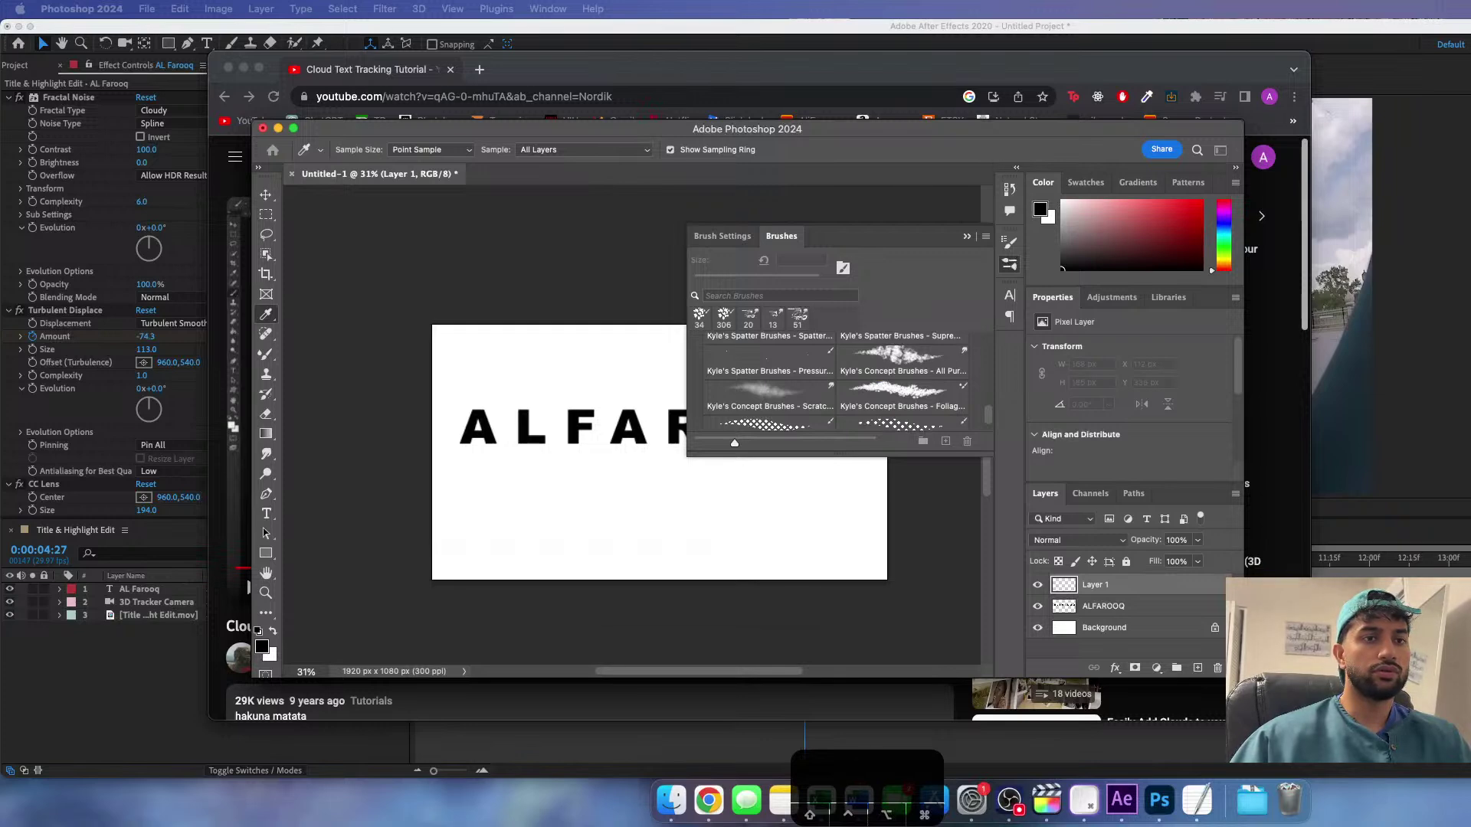
pyautogui.click(472, 578)
pyautogui.press('b')
pyautogui.moveTo(466, 420)
pyautogui.mouseDown()
pyautogui.moveTo(501, 459)
pyautogui.moveTo(474, 422)
pyautogui.moveTo(461, 458)
pyautogui.moveTo(490, 409)
pyautogui.moveTo(484, 437)
pyautogui.moveTo(472, 425)
pyautogui.moveTo(501, 437)
pyautogui.mouseUp()
# - Switch to the Kyle's Ultimate Pastel Palooza brush at 60 px and test a white stroke over the first letter A
pyautogui.click(891, 360)
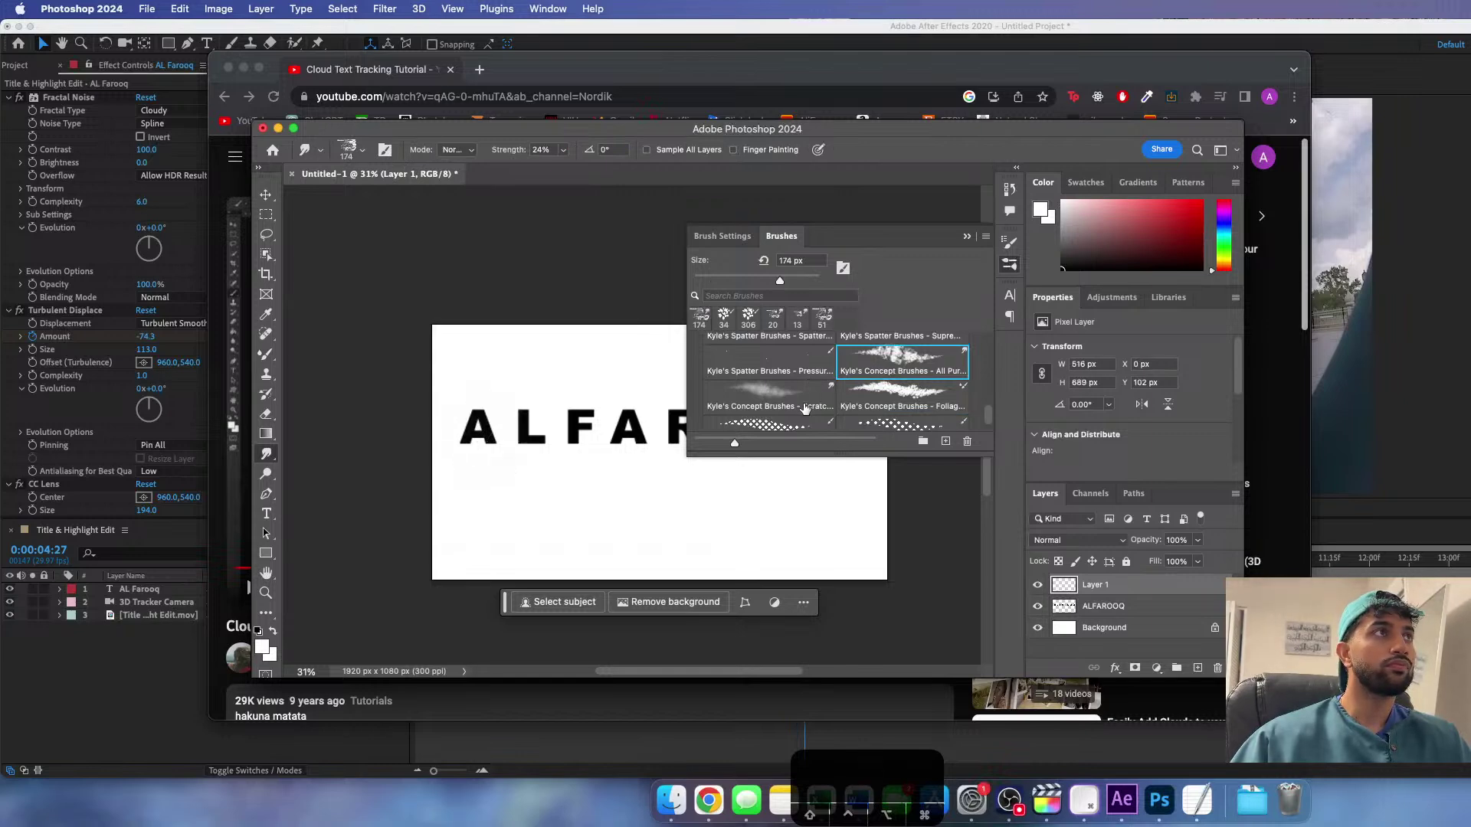
pyautogui.click(899, 363)
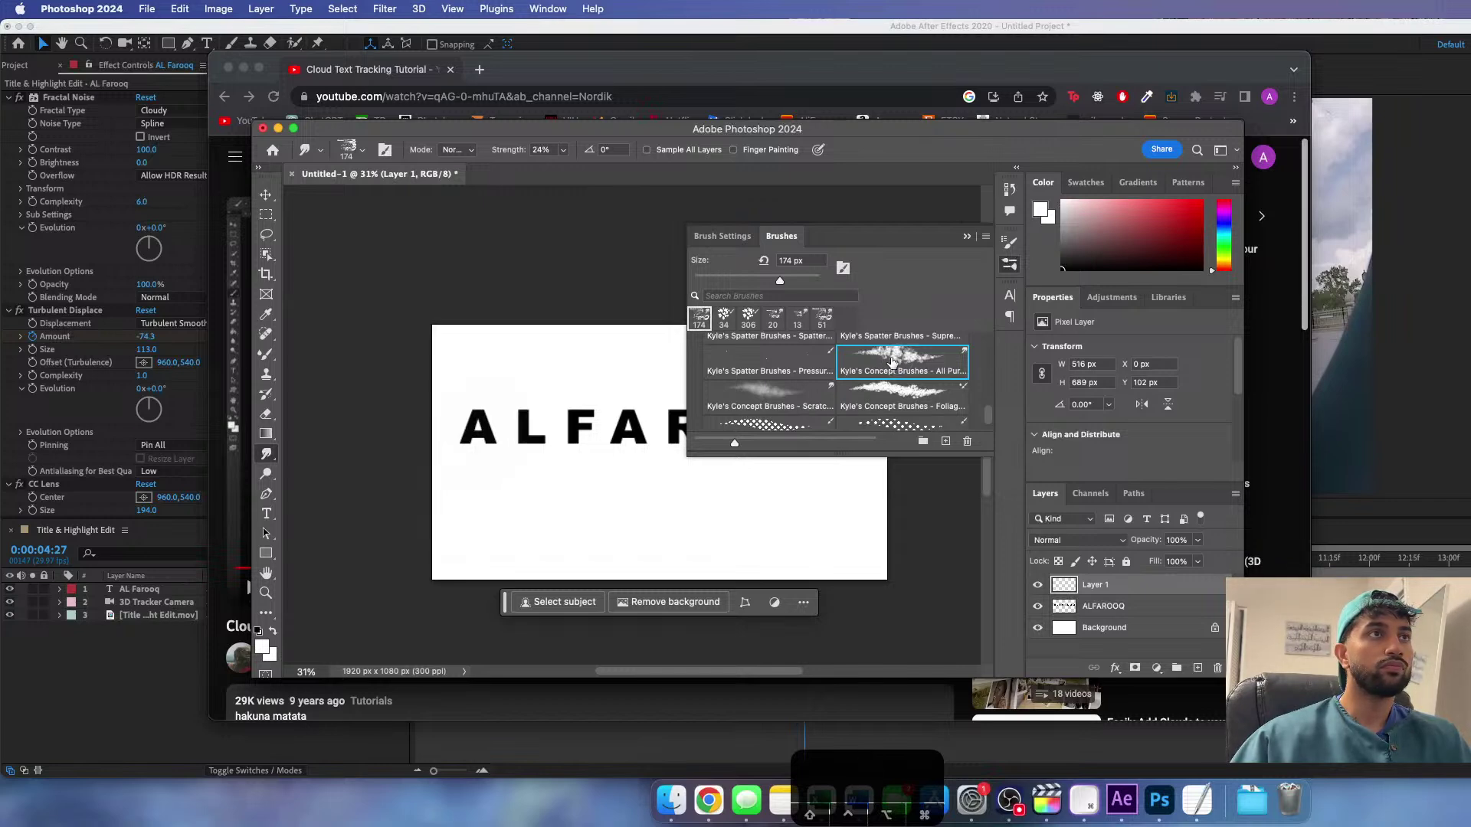
pyautogui.scroll(5, 942, 394)
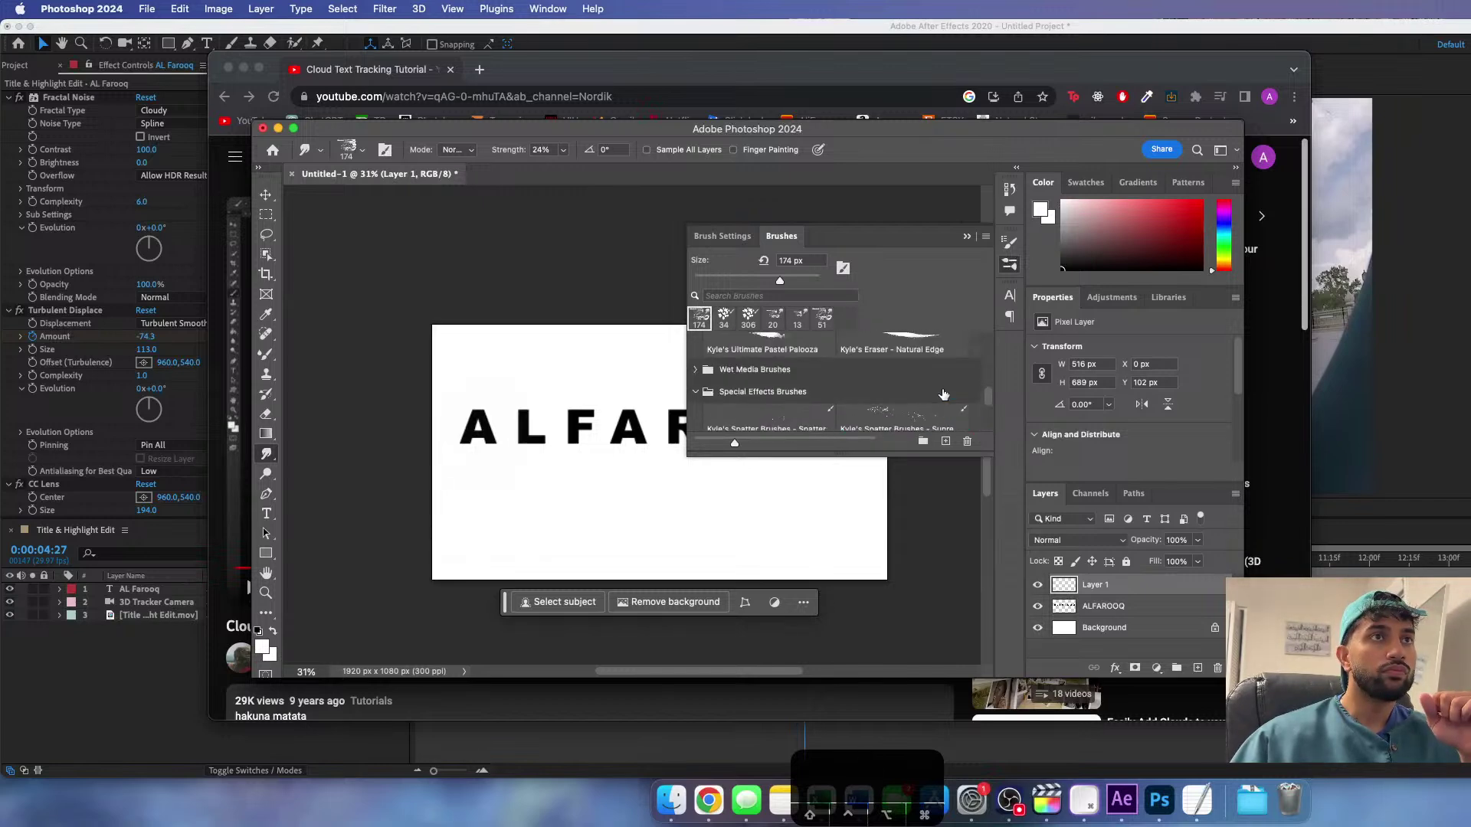
pyautogui.scroll(3, 943, 394)
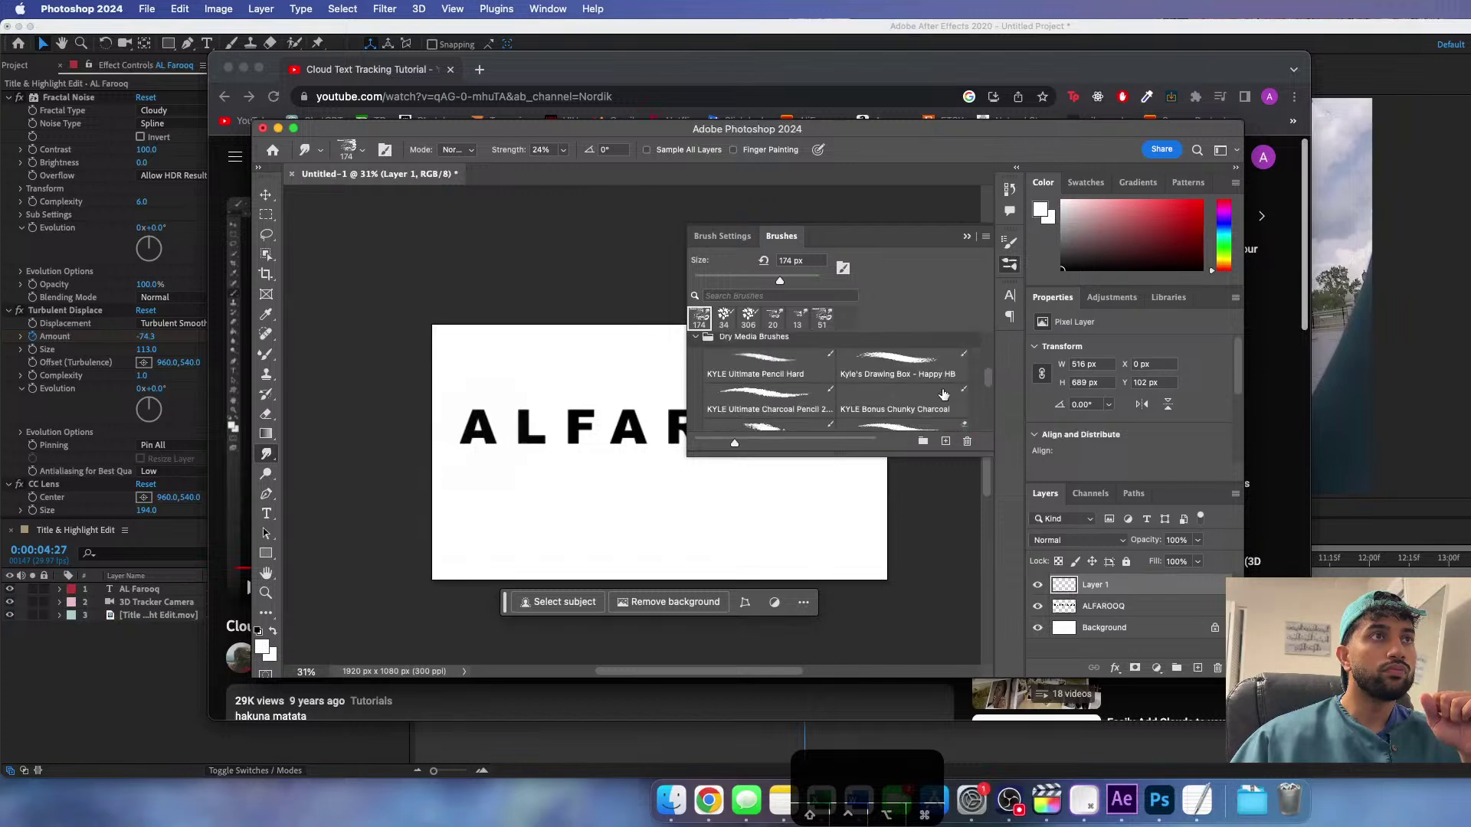
pyautogui.scroll(-2, 942, 394)
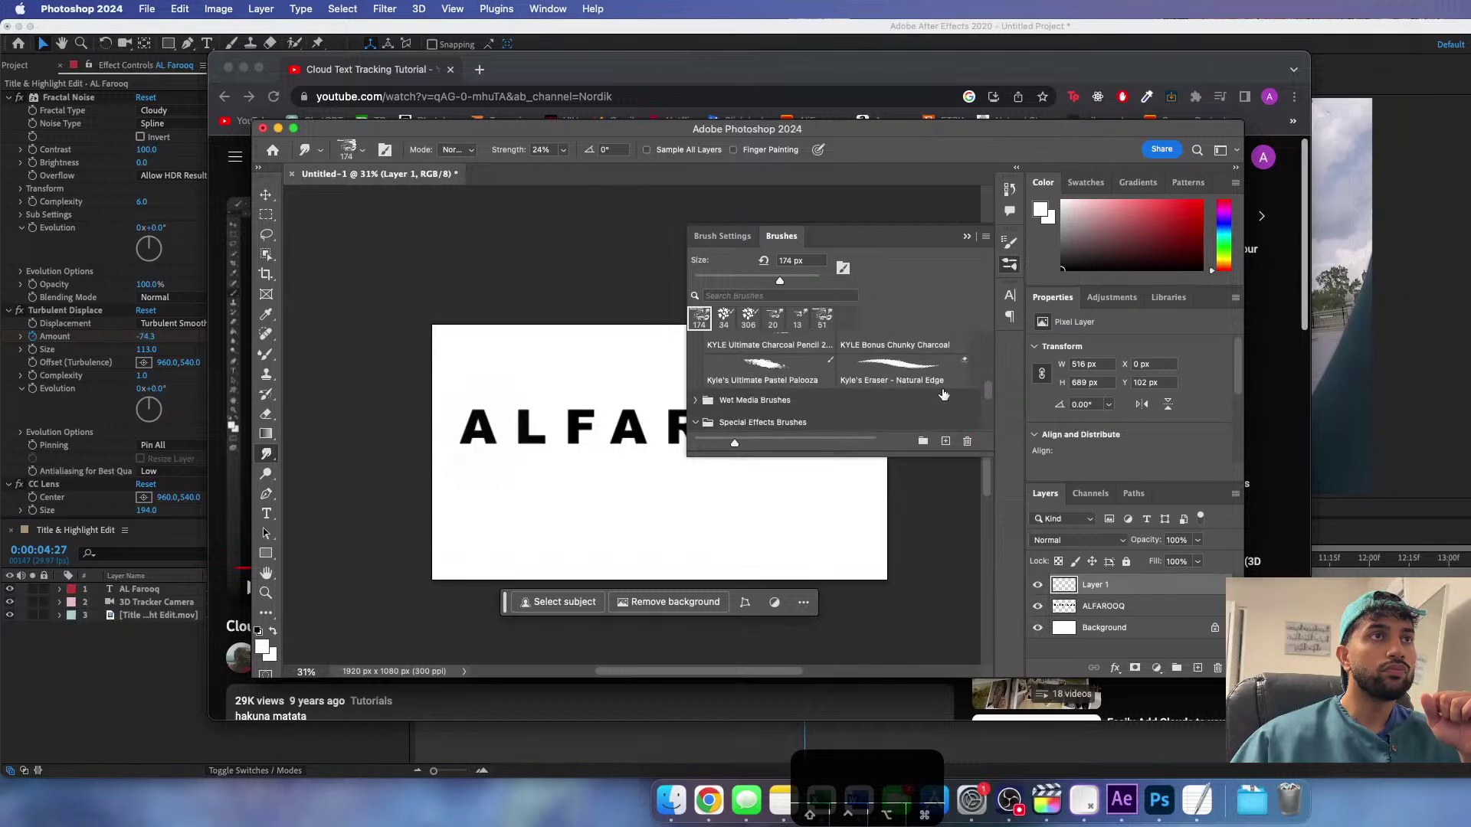
pyautogui.click(775, 375)
pyautogui.press('b')
pyautogui.moveTo(470, 423)
pyautogui.mouseDown()
pyautogui.moveTo(460, 452)
pyautogui.moveTo(473, 412)
pyautogui.mouseUp()
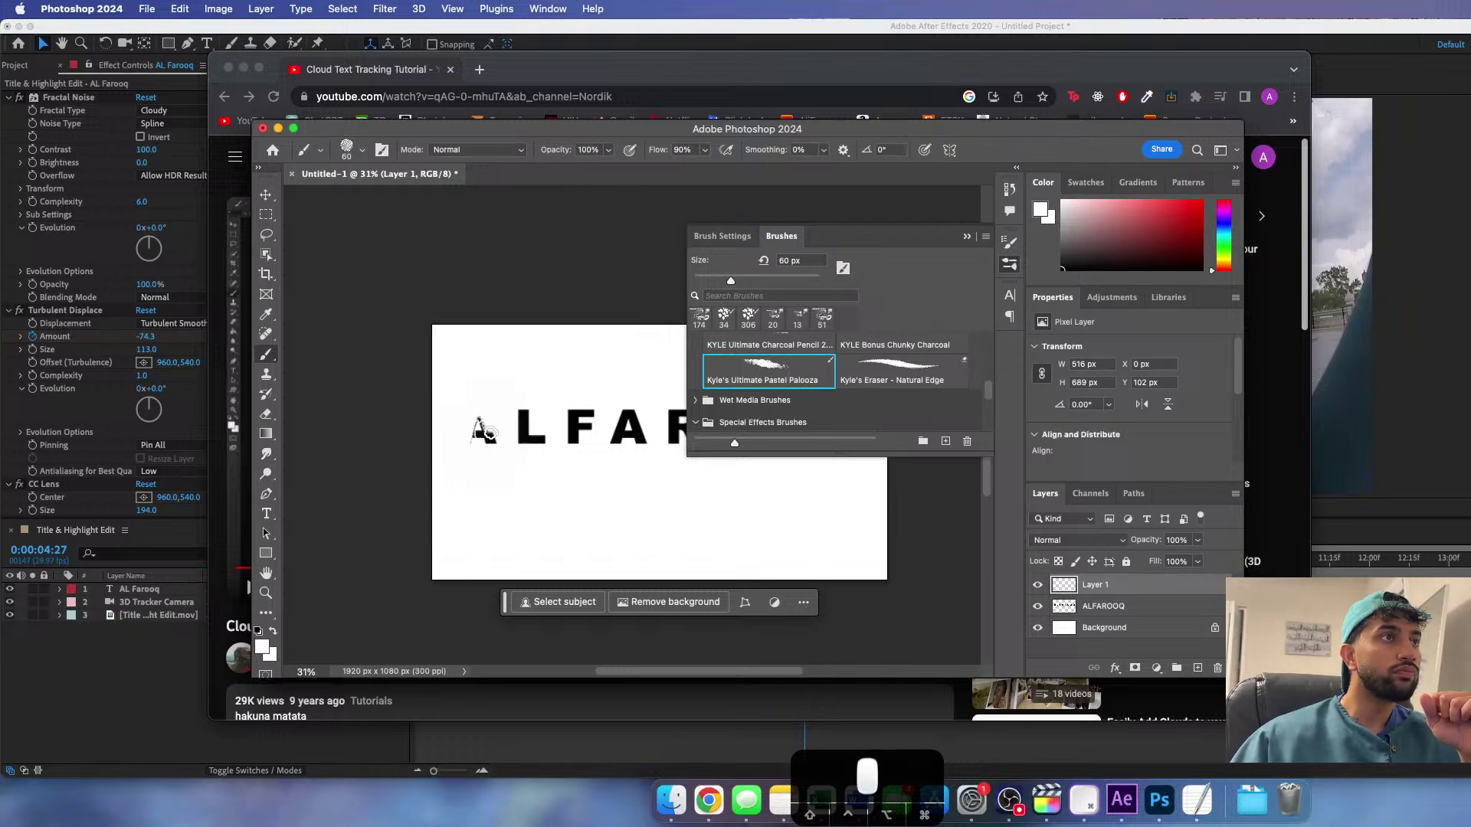
pyautogui.press('super+z')
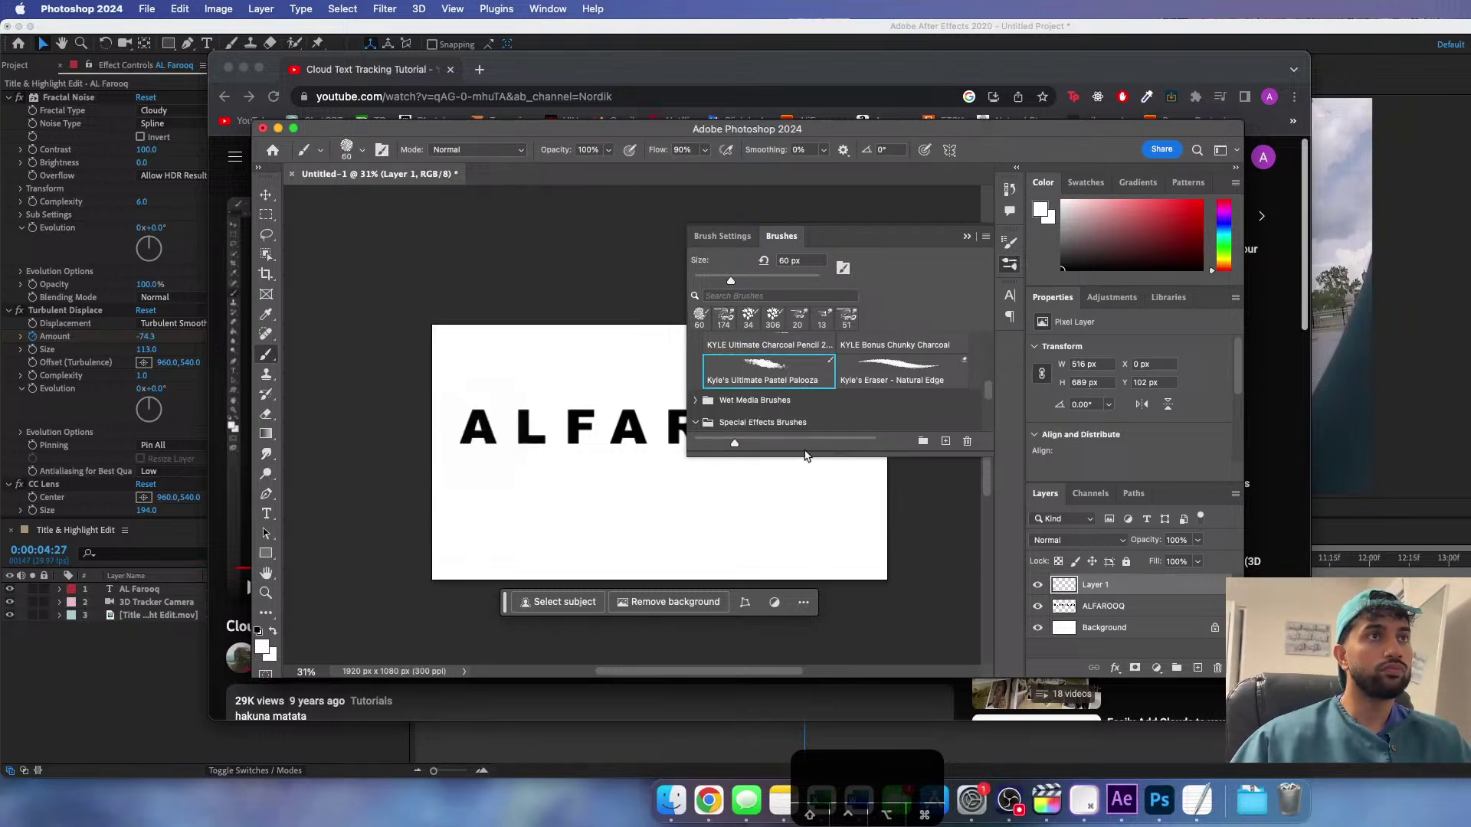
# - Look through the special effects brushes and display the settings of the current brush tip
pyautogui.scroll(-5, 905, 404)
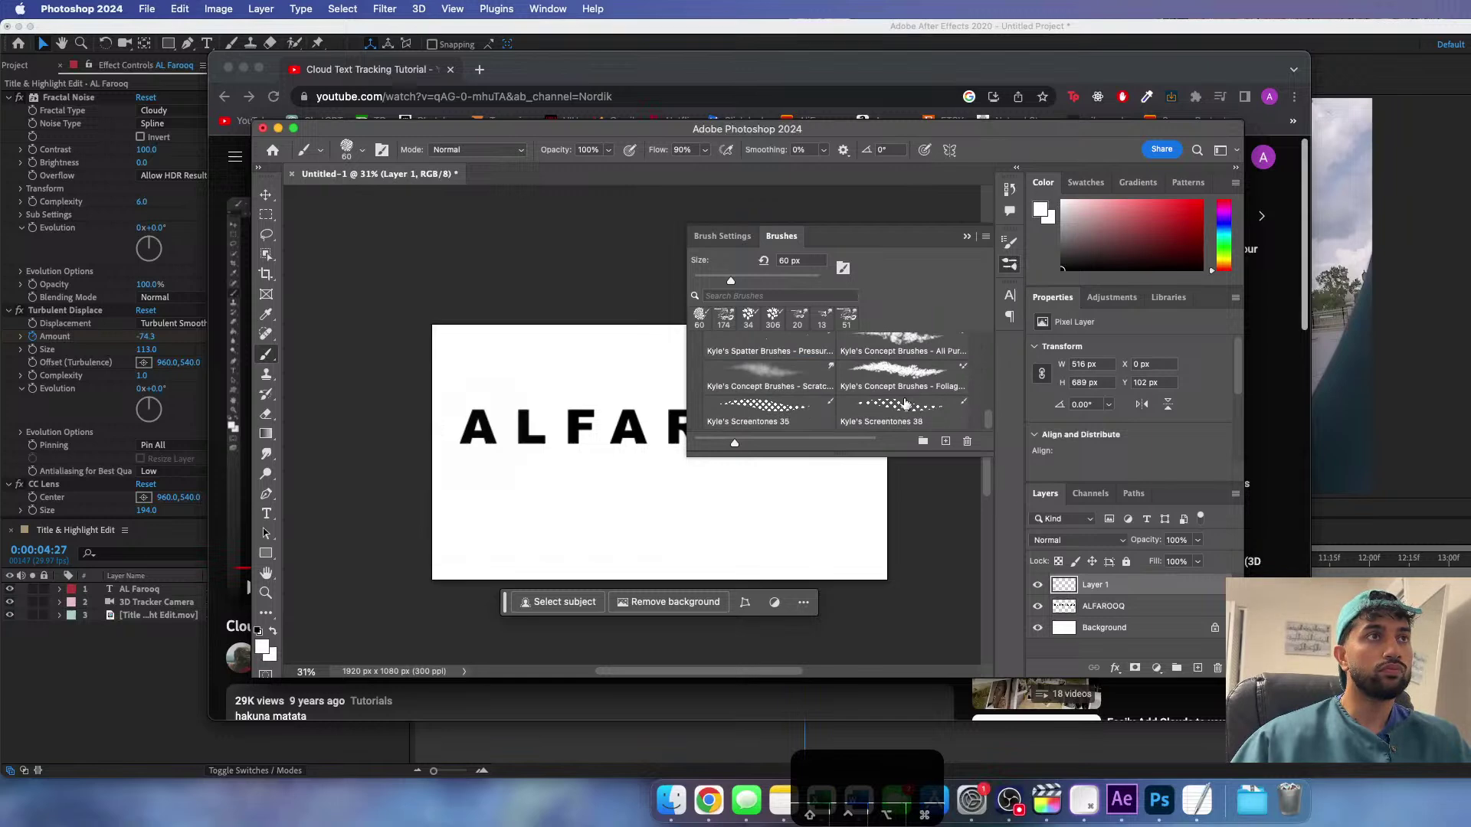
pyautogui.click(715, 234)
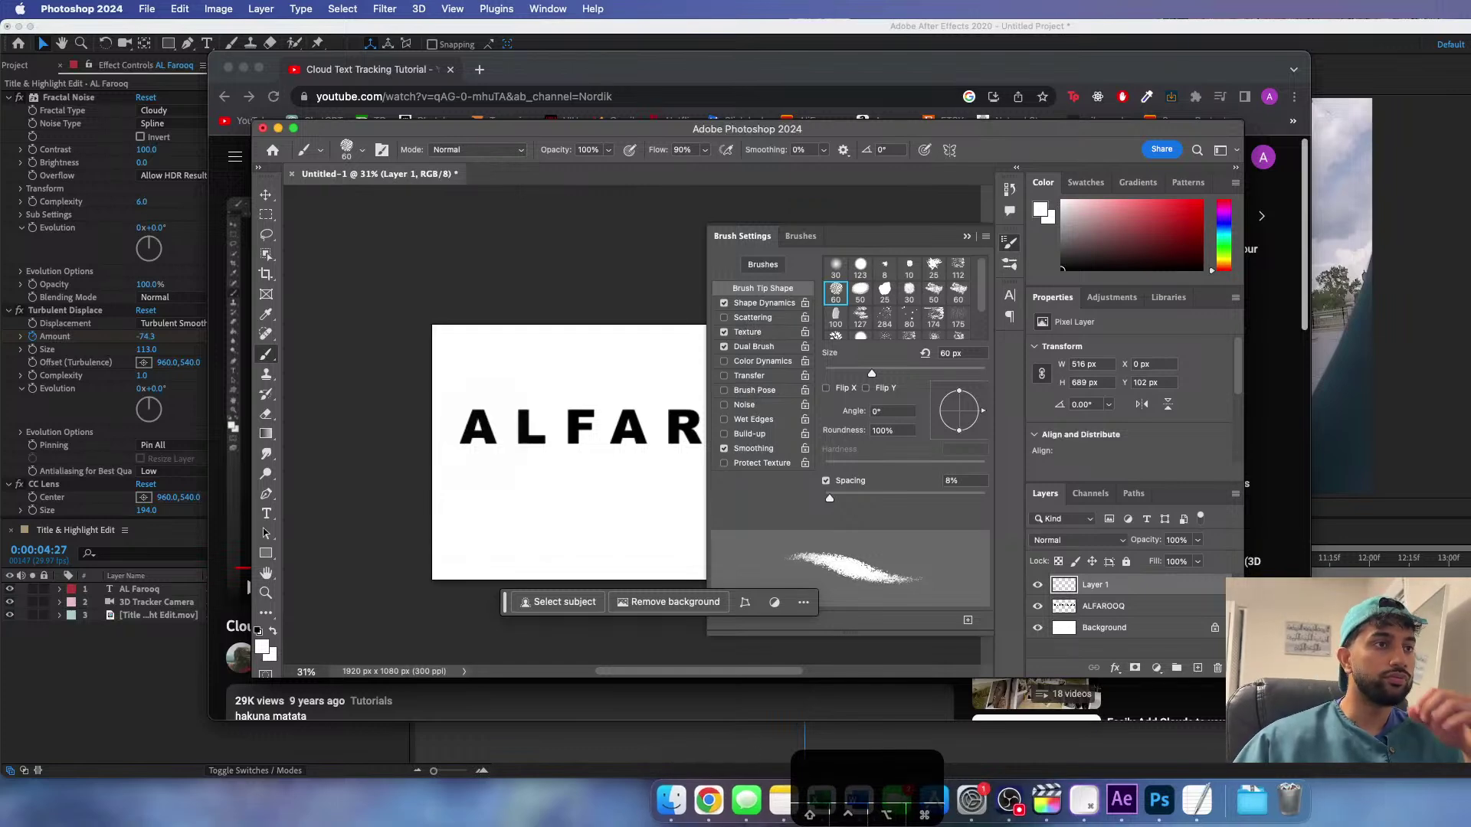
# - Switch to Chrome, rewatch the tutorial's brush settings part from about 2:40 at 480p, pause it and return to Photoshop
pyautogui.click(709, 800)
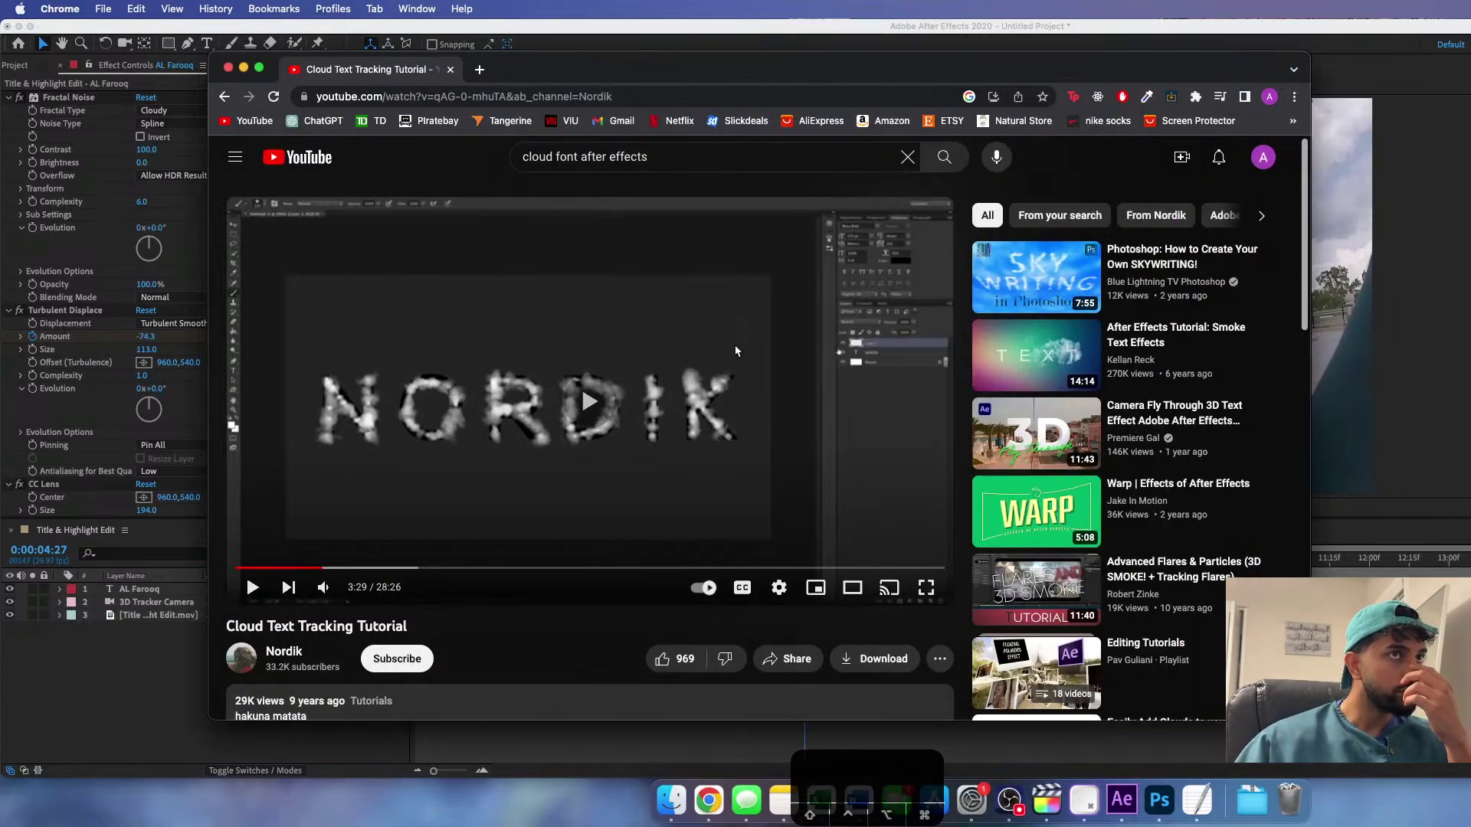
pyautogui.click(302, 569)
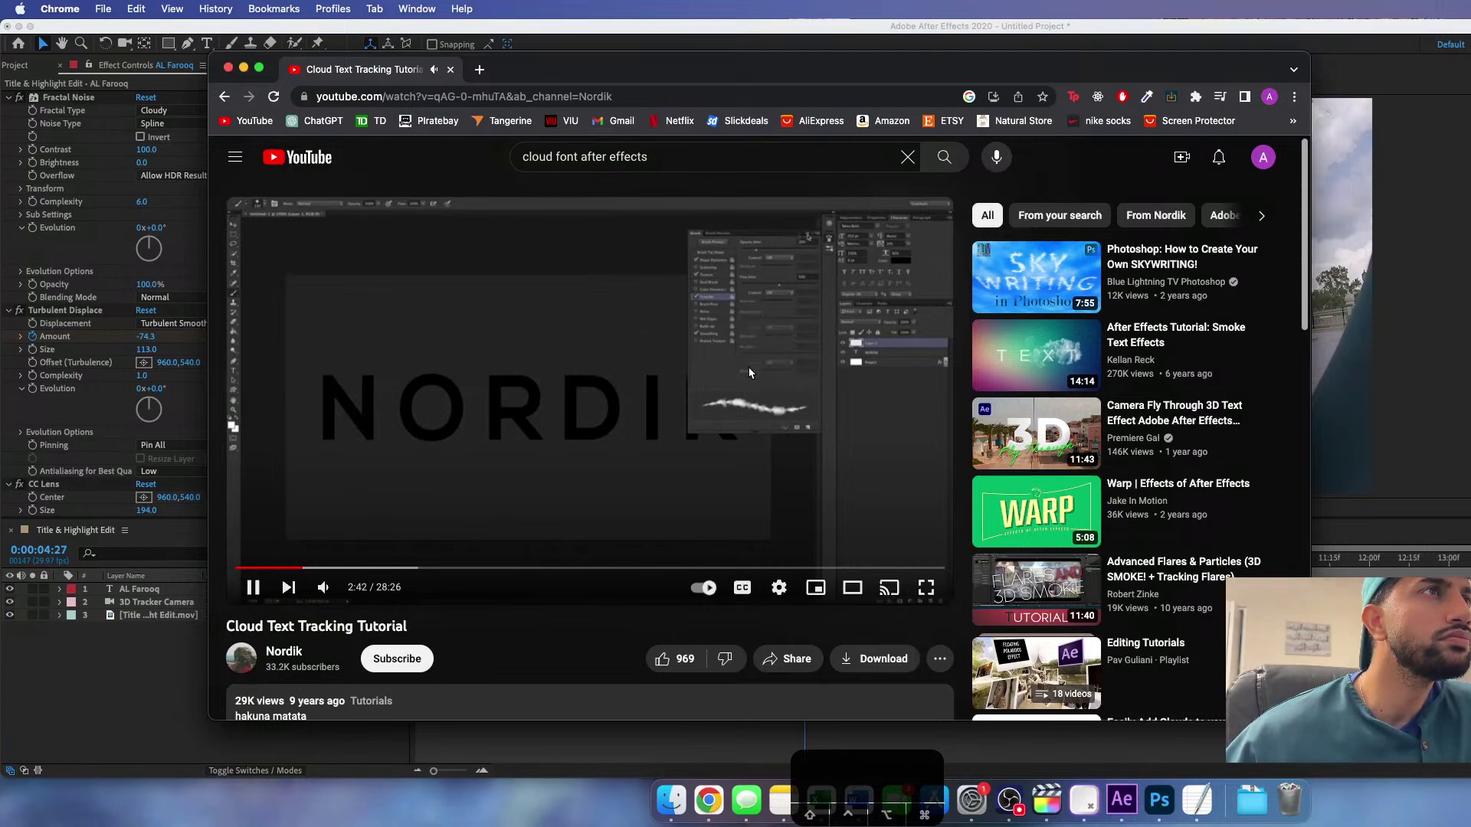
pyautogui.click(780, 589)
pyautogui.click(875, 534)
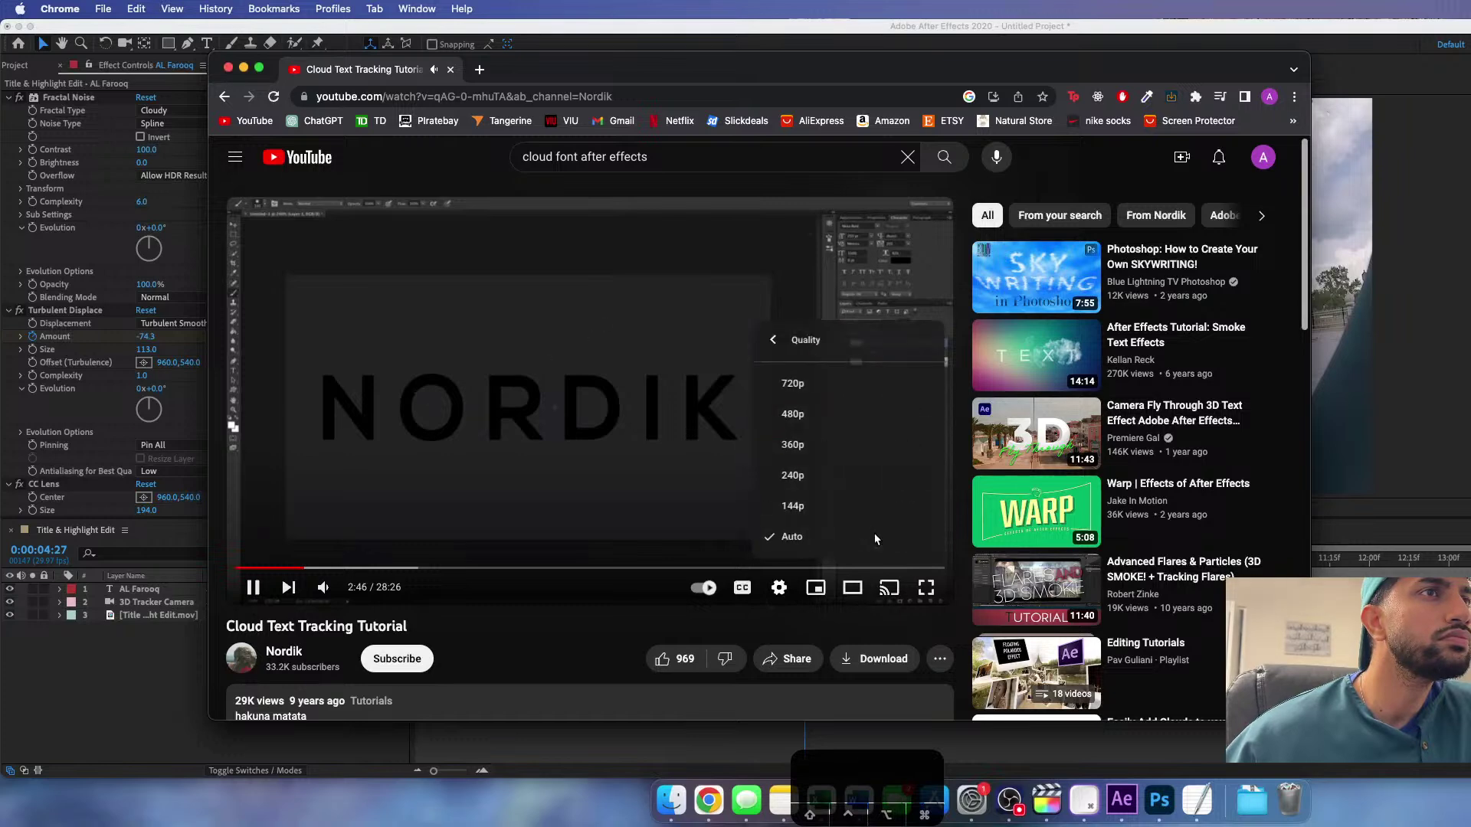
pyautogui.click(824, 414)
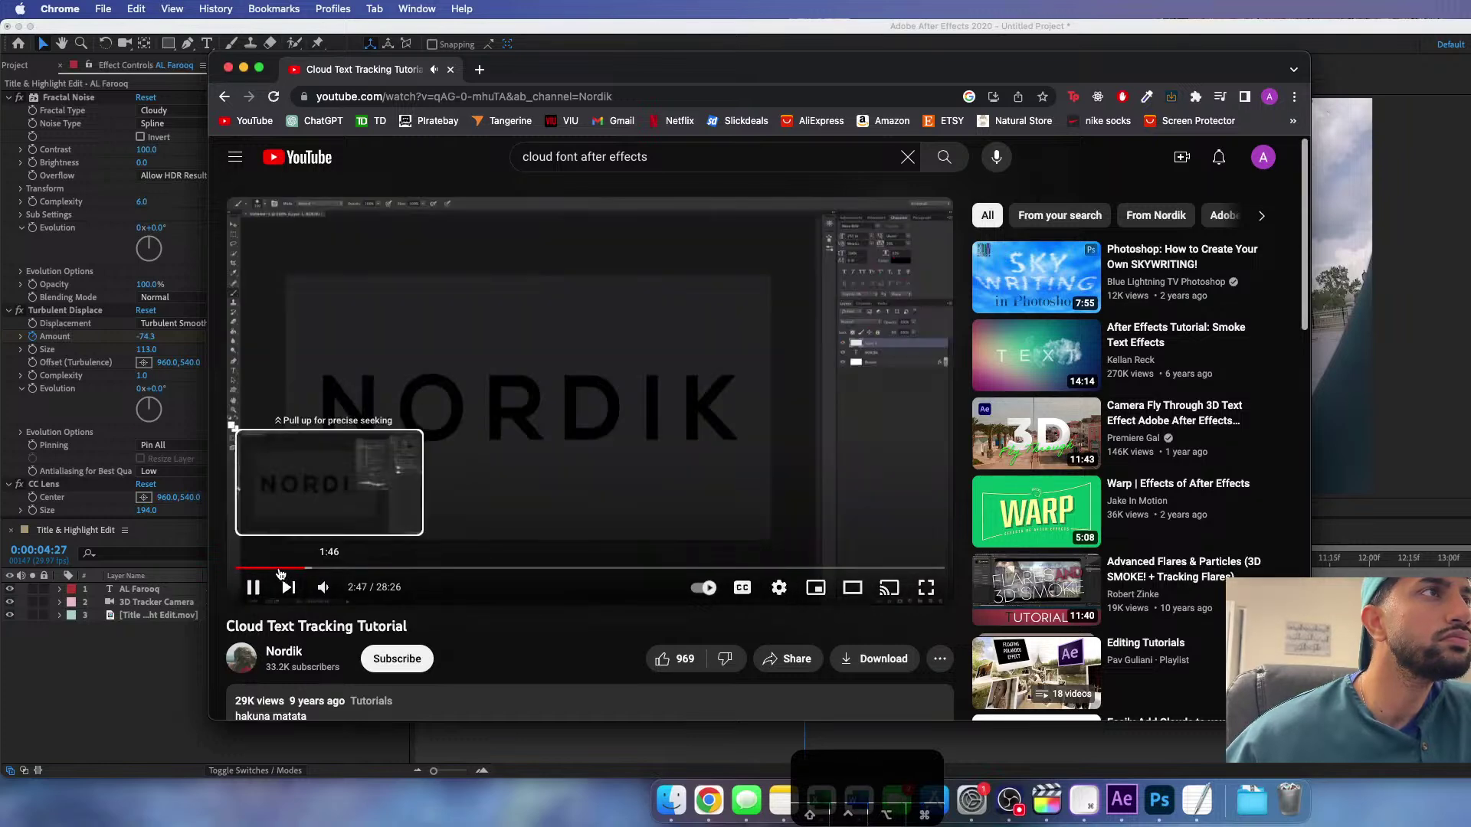
pyautogui.click(302, 568)
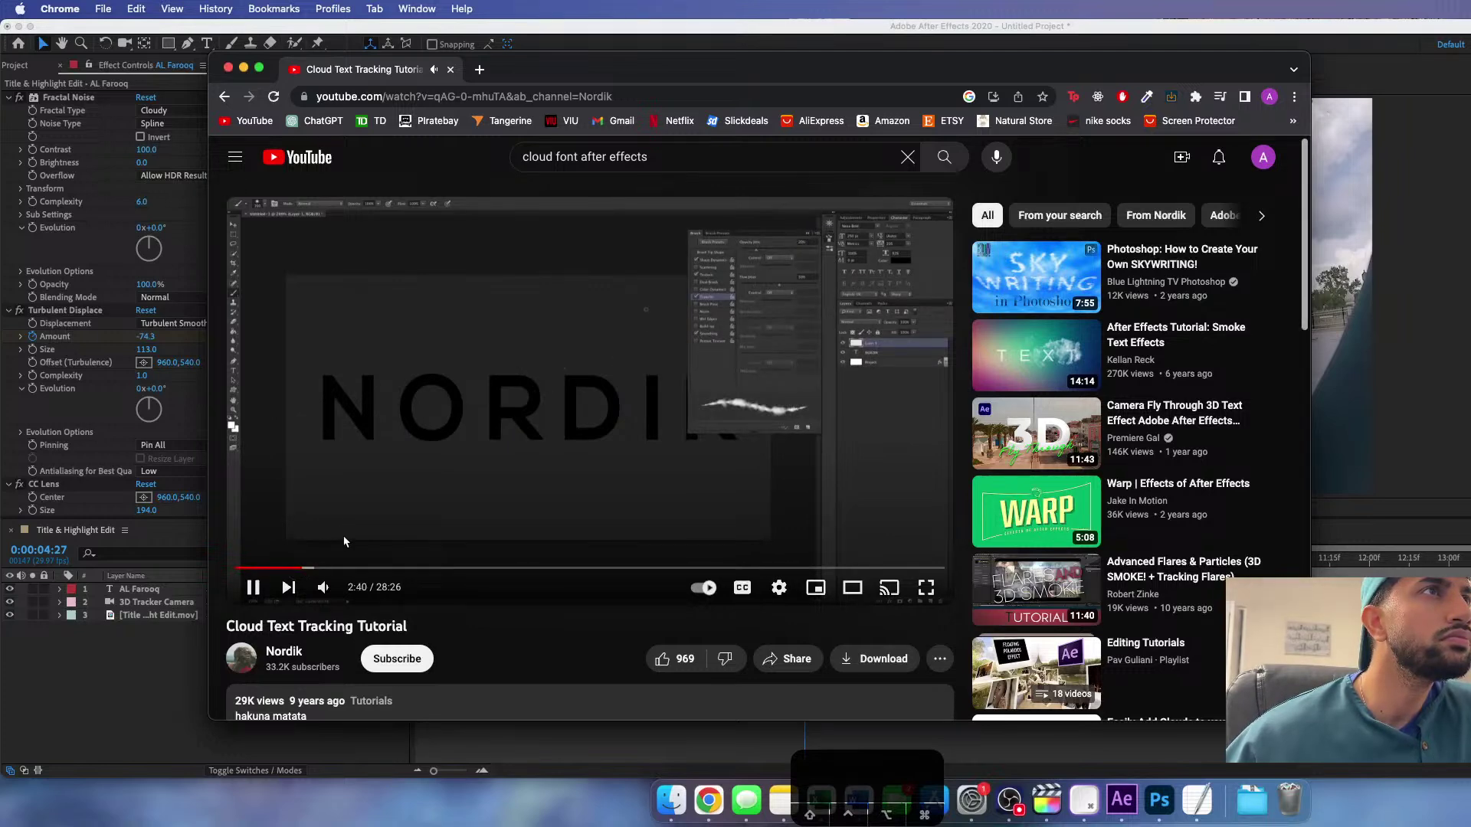
pyautogui.click(638, 433)
pyautogui.hotkey('ctrl', 'Up')
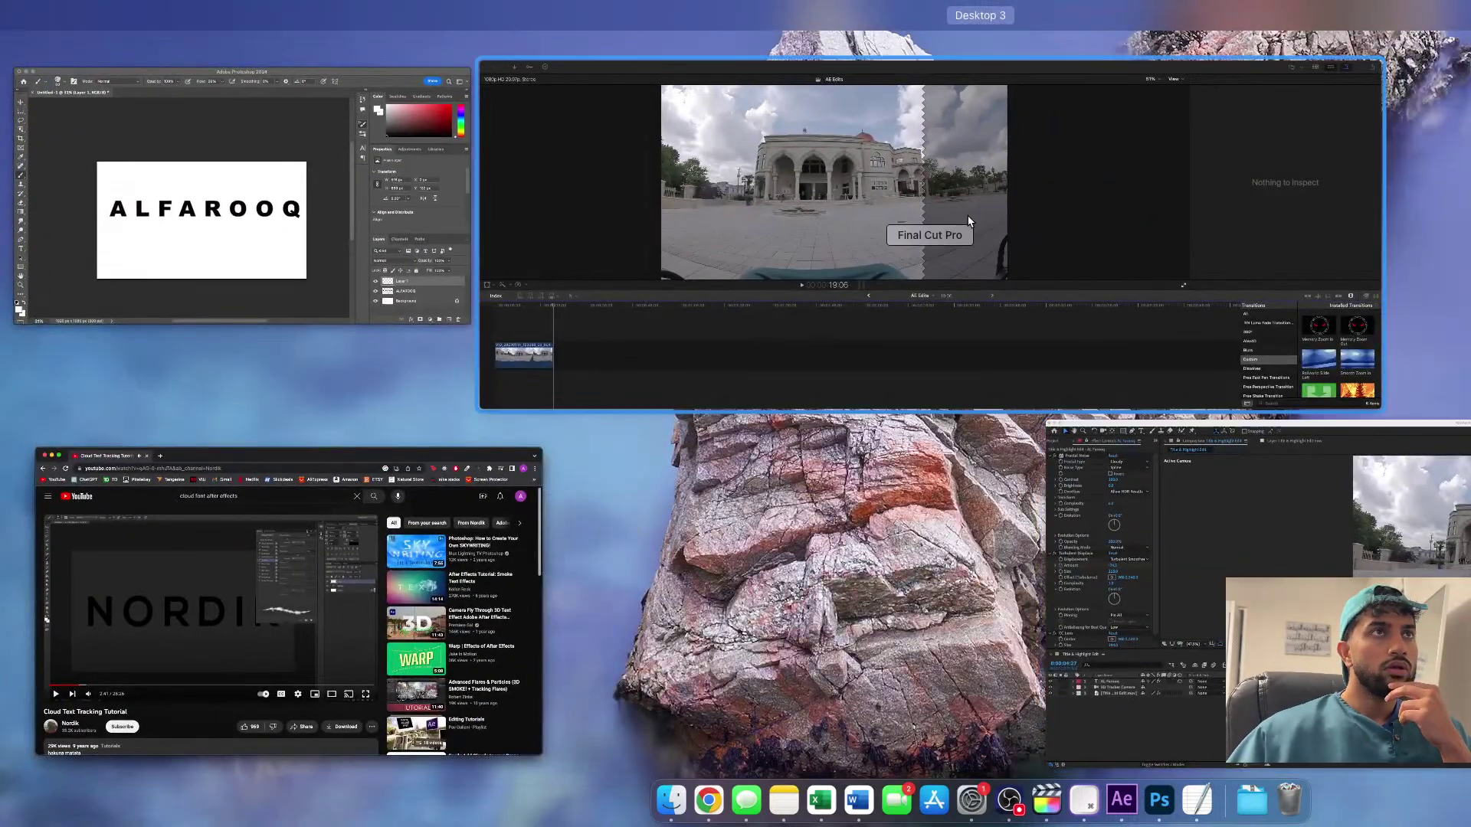
pyautogui.click(359, 173)
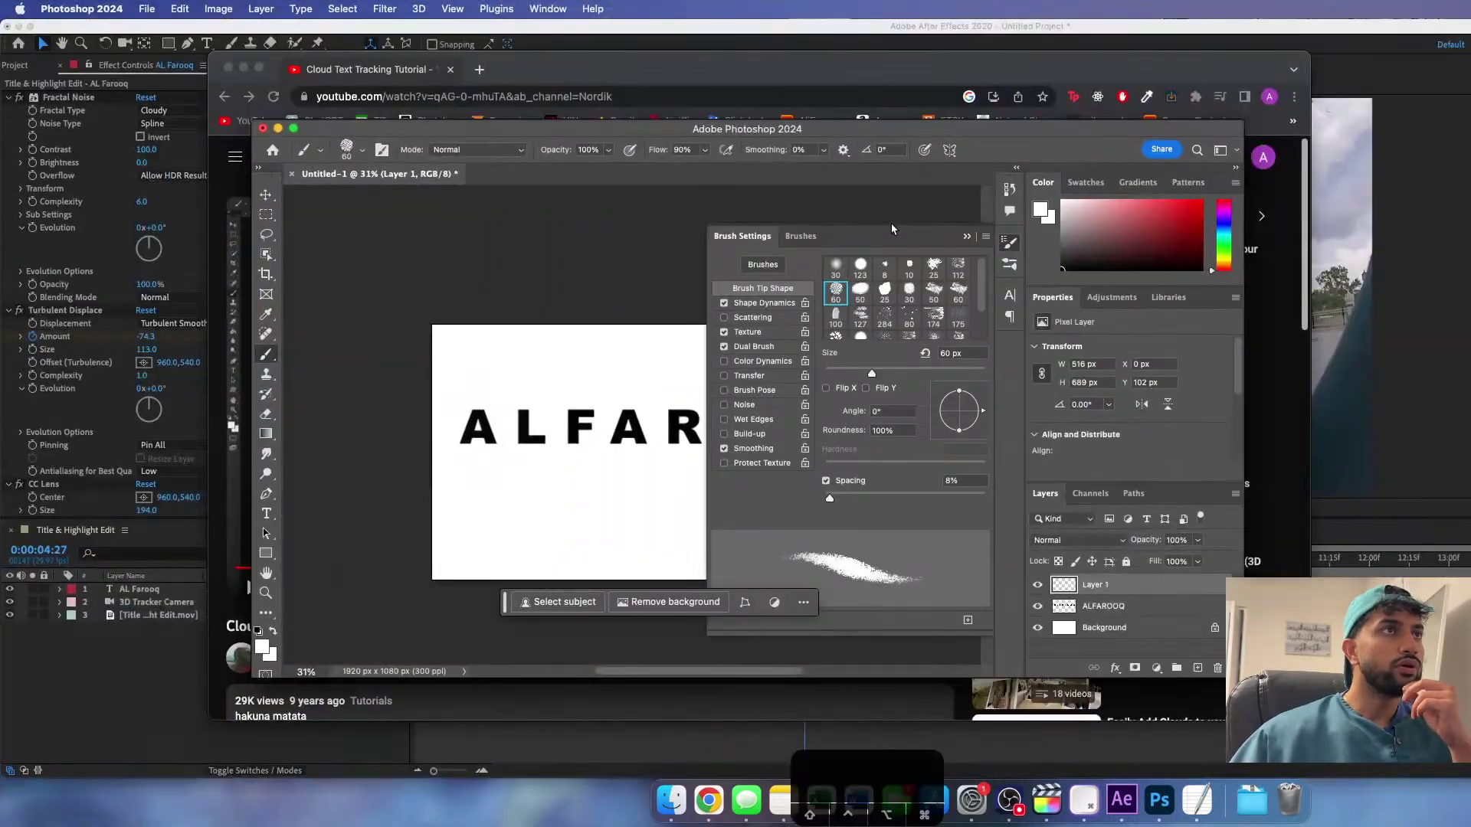
# - Turn on Transfer and adjust the texture settings of the Kyle's Ultimate Pastel Palooza brush
pyautogui.click(757, 377)
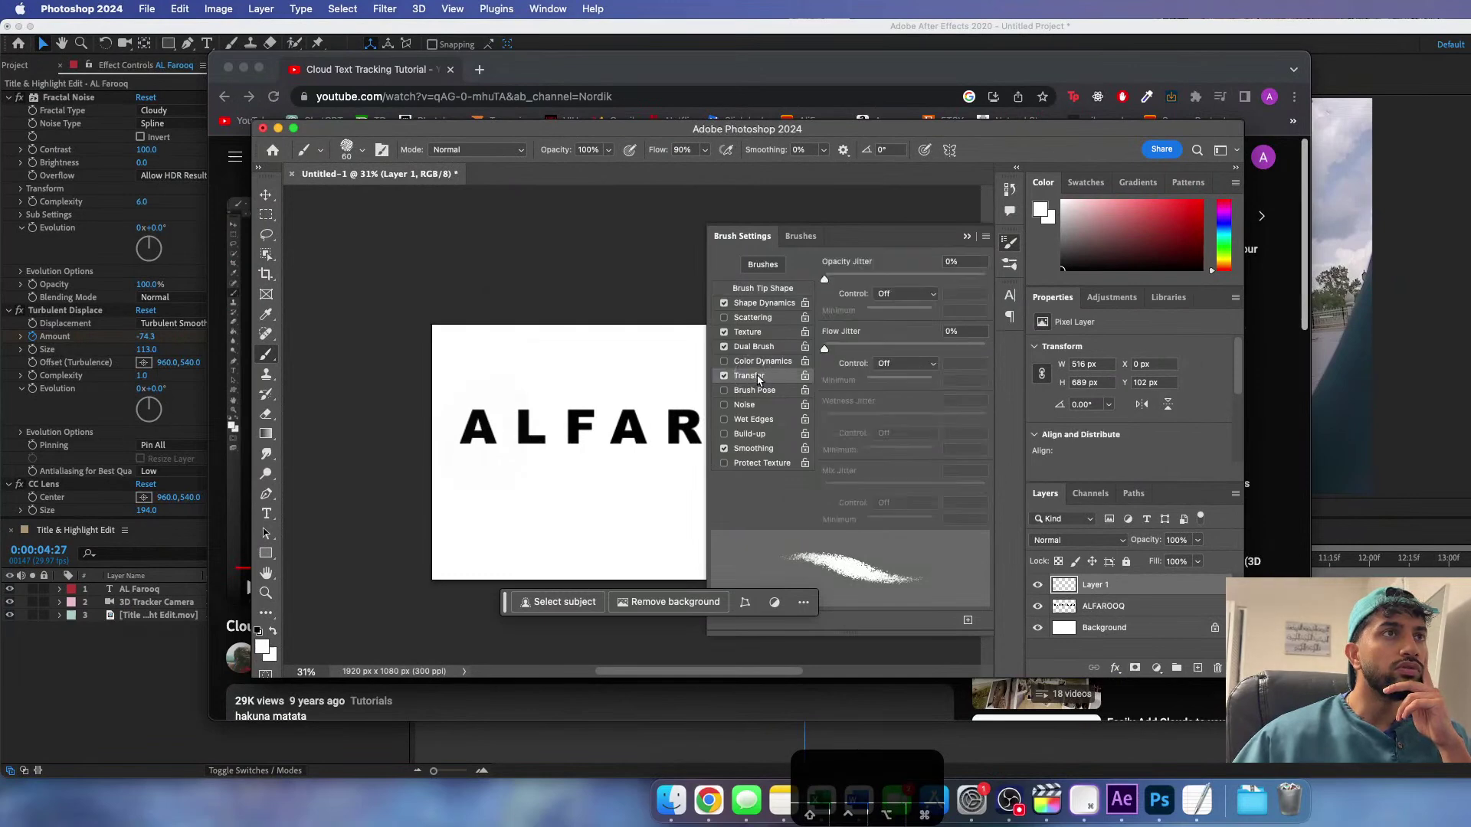
pyautogui.click(739, 335)
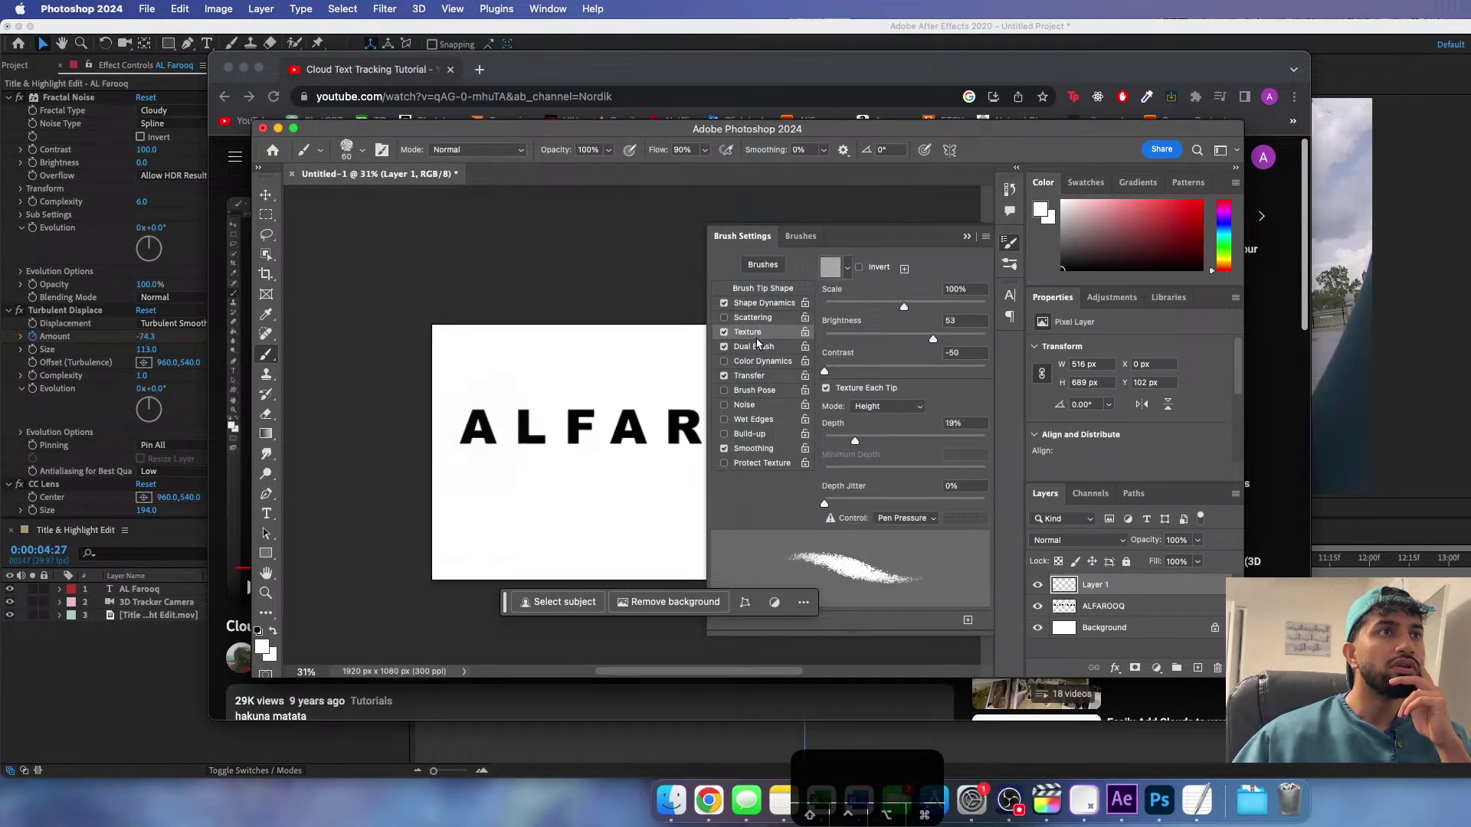
pyautogui.moveTo(905, 307)
pyautogui.mouseDown()
pyautogui.moveTo(860, 305)
pyautogui.moveTo(962, 305)
pyautogui.moveTo(885, 310)
pyautogui.moveTo(958, 343)
pyautogui.moveTo(897, 338)
pyautogui.moveTo(917, 339)
pyautogui.moveTo(881, 366)
pyautogui.moveTo(901, 370)
pyautogui.moveTo(875, 373)
pyautogui.mouseUp()
# - Switch to the Kyle's Concept Brushes All Purpose smudge brush and set its scattering to 62%, count 1 and count jitter 10%
pyautogui.click(799, 236)
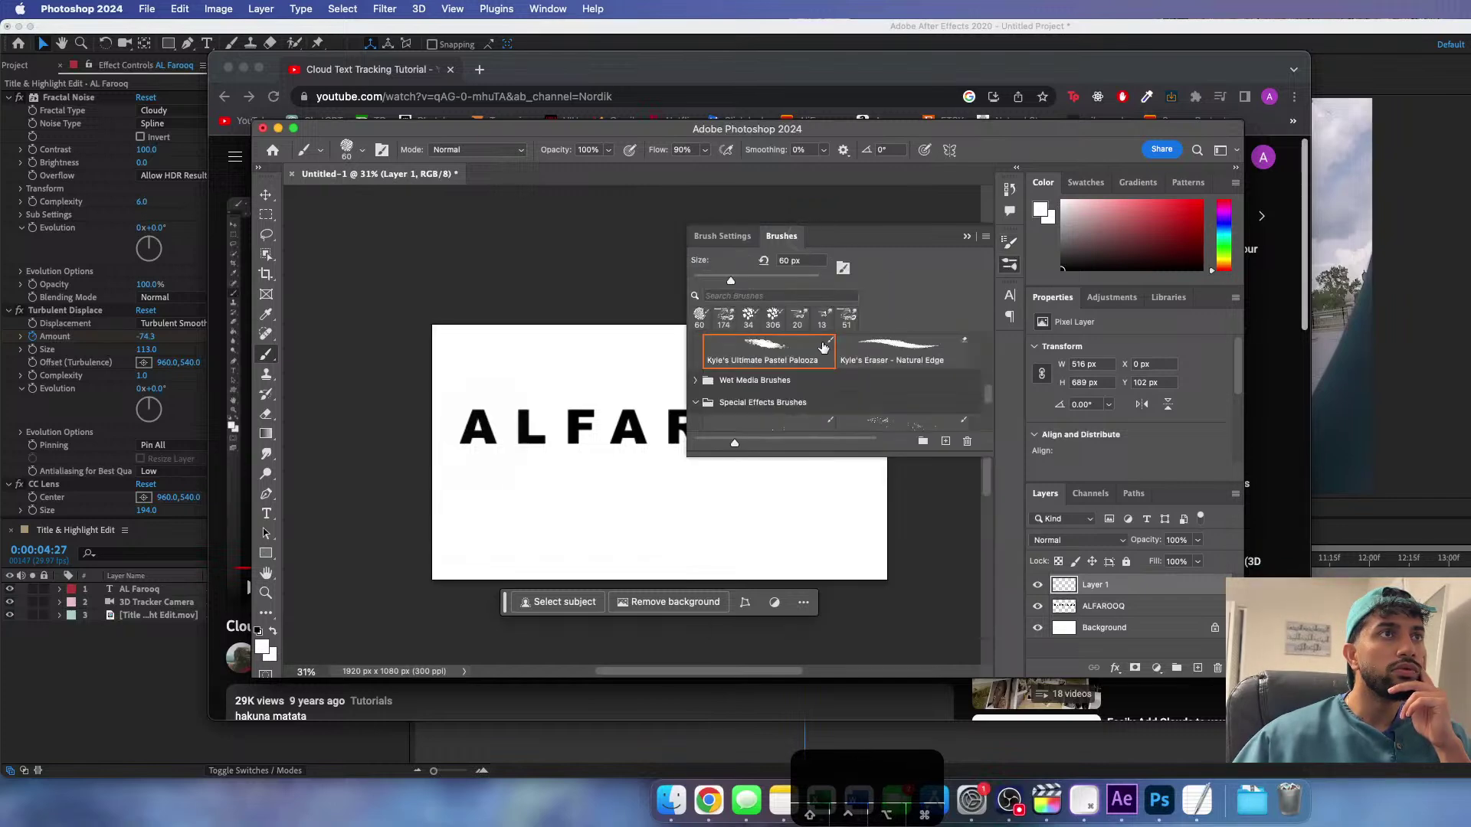
pyautogui.scroll(-10, 869, 355)
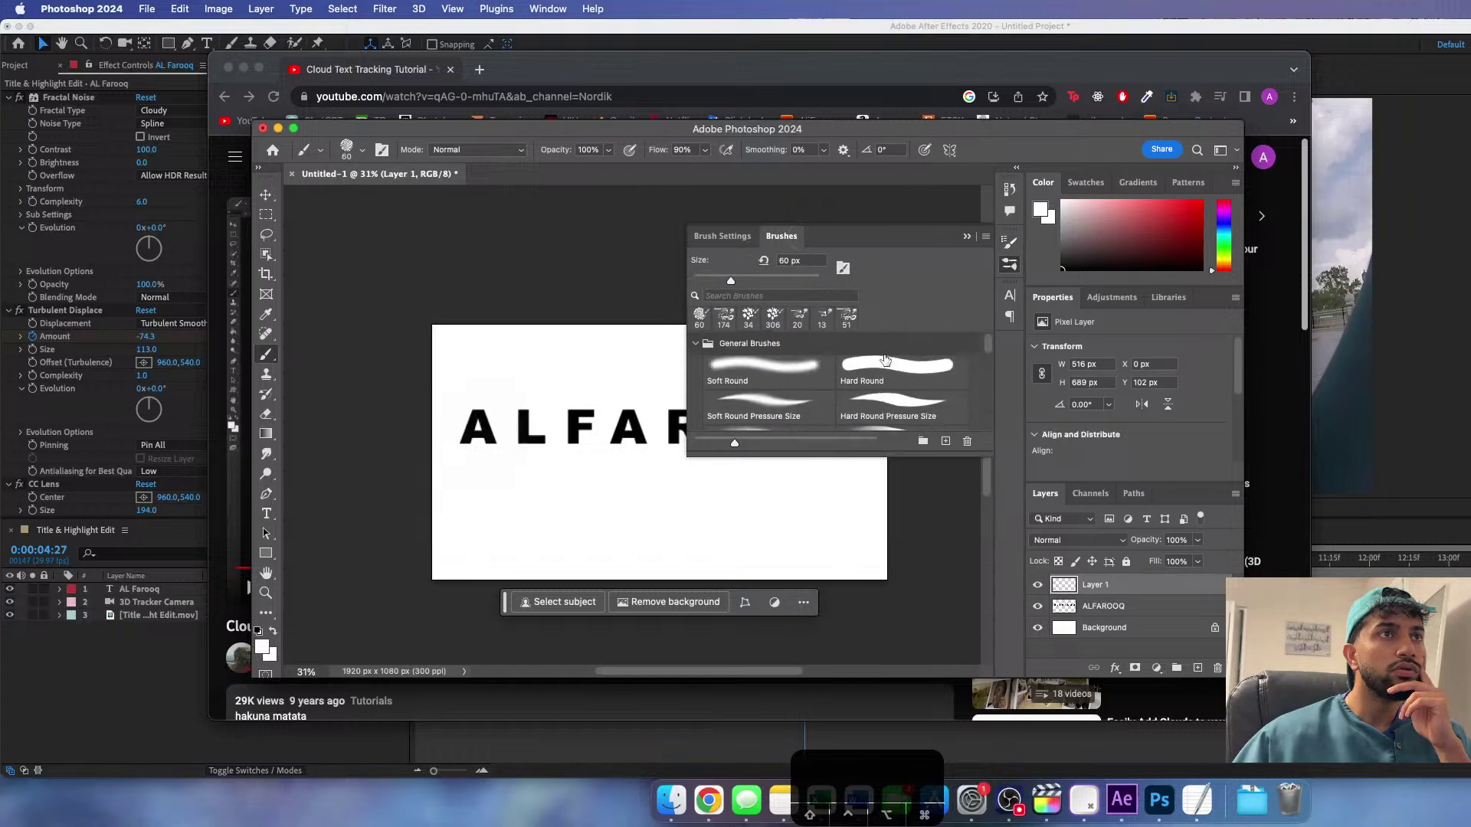
pyautogui.click(904, 378)
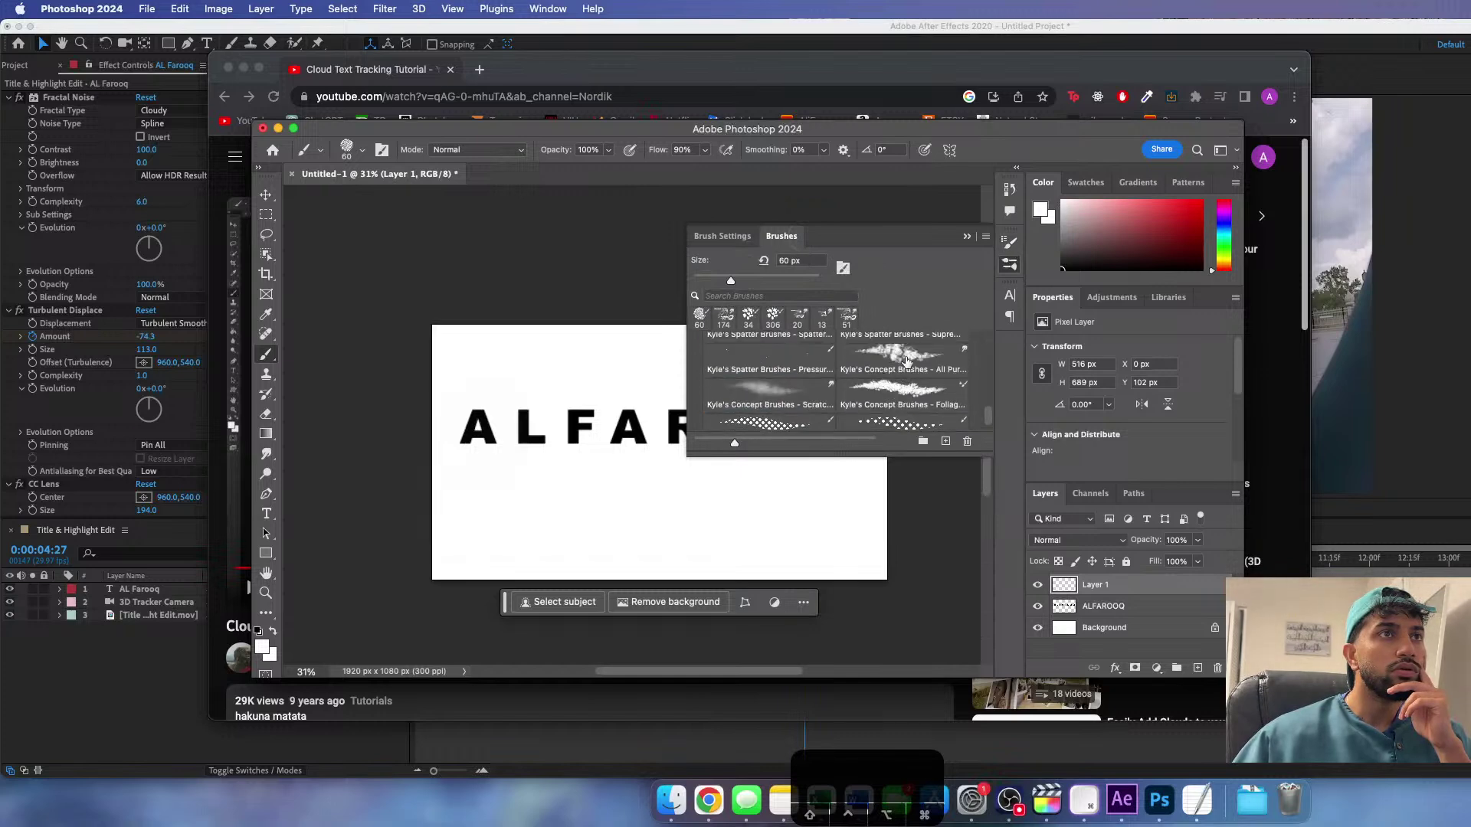
pyautogui.press('F5')
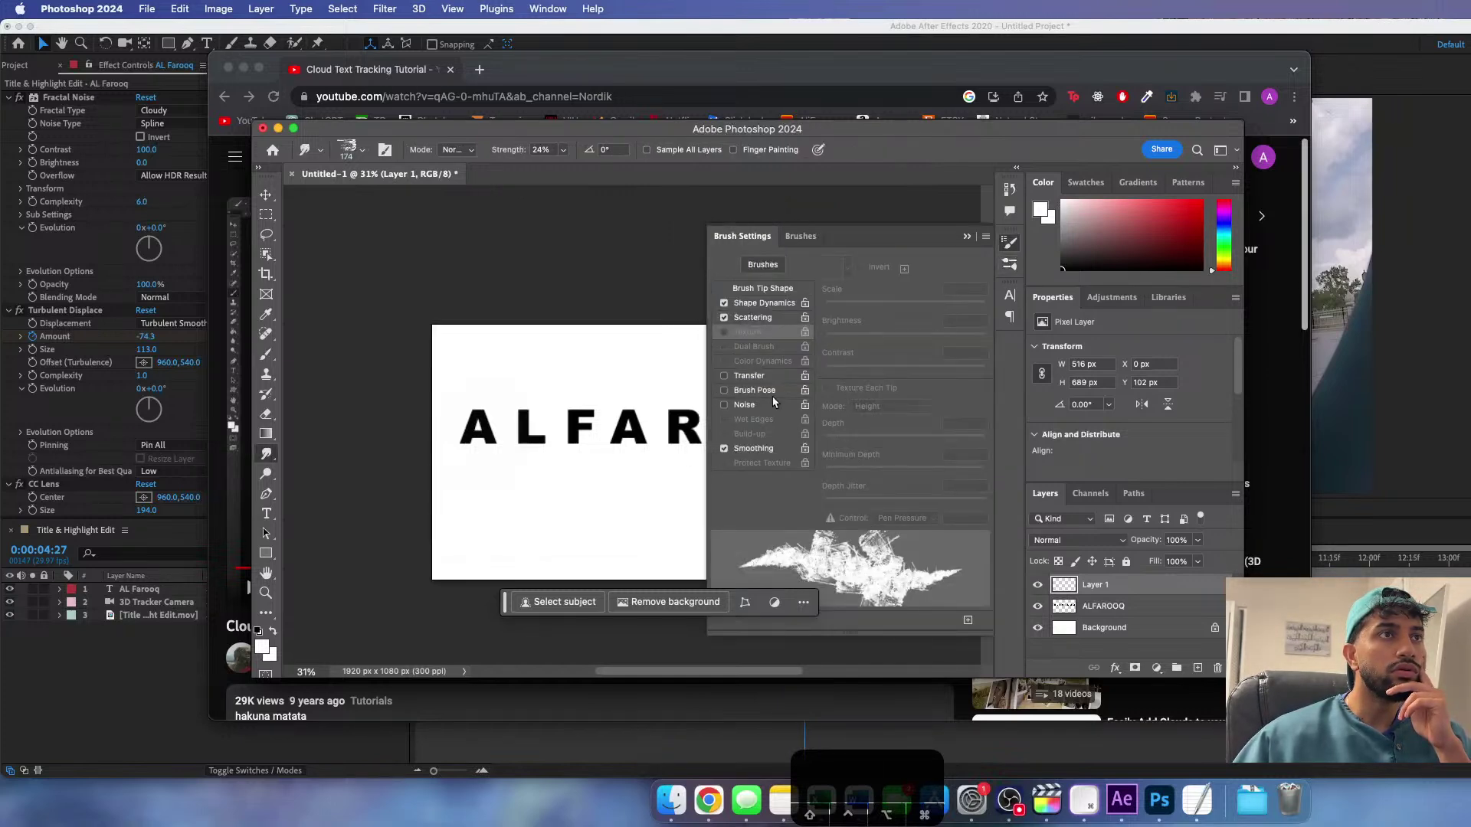
pyautogui.click(752, 317)
pyautogui.moveTo(856, 279)
pyautogui.mouseDown()
pyautogui.moveTo(813, 281)
pyautogui.moveTo(833, 282)
pyautogui.moveTo(860, 329)
pyautogui.moveTo(820, 332)
pyautogui.mouseUp()
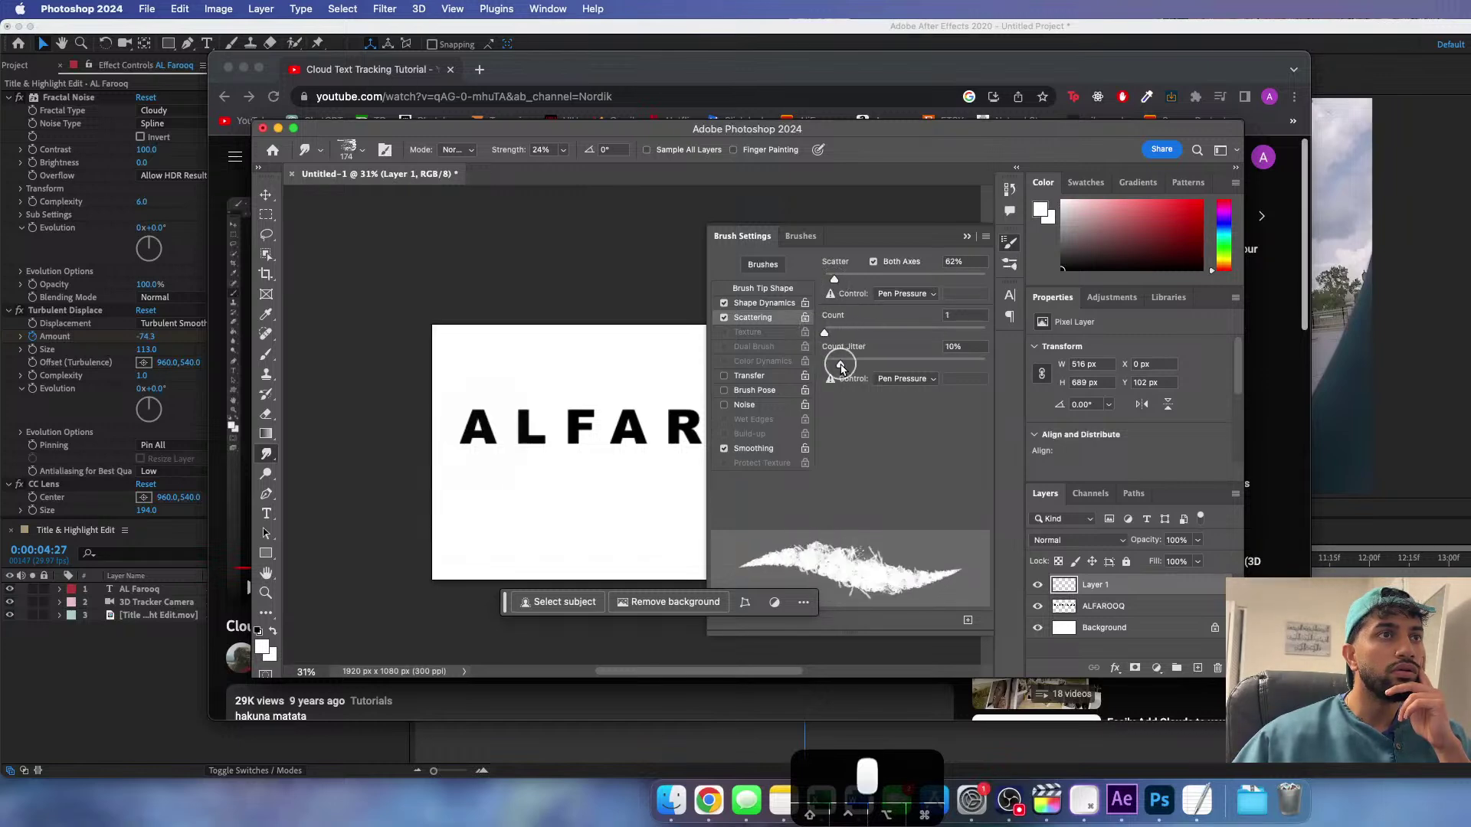
# - Set the smudge brush's size jitter to 83% and minimum diameter to 3%, and turn on Transfer with 55% strength jitter
pyautogui.click(762, 304)
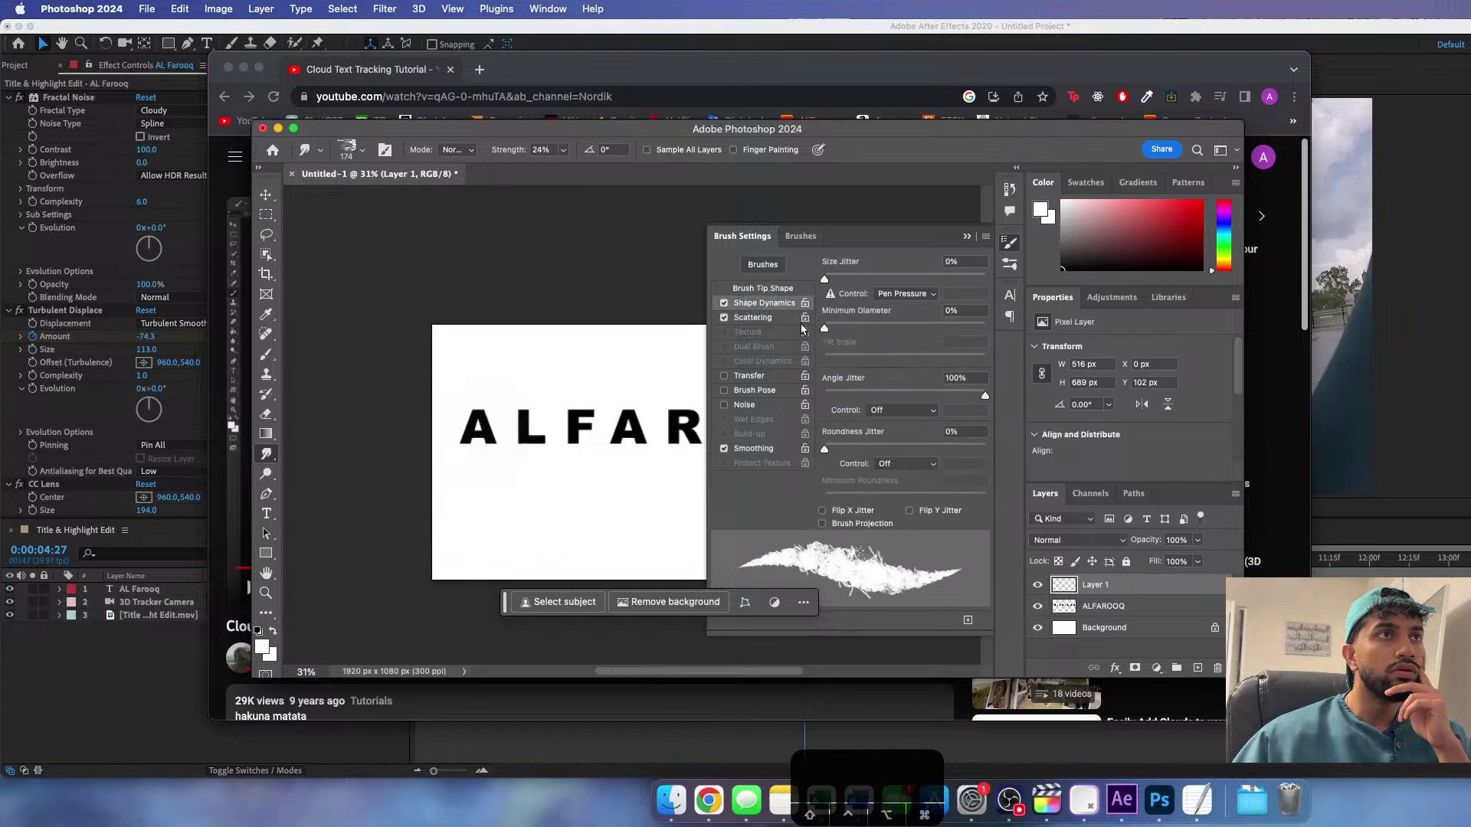
pyautogui.moveTo(832, 329)
pyautogui.mouseDown()
pyautogui.moveTo(860, 328)
pyautogui.moveTo(830, 328)
pyautogui.moveTo(848, 277)
pyautogui.moveTo(974, 282)
pyautogui.moveTo(942, 281)
pyautogui.moveTo(958, 280)
pyautogui.mouseUp()
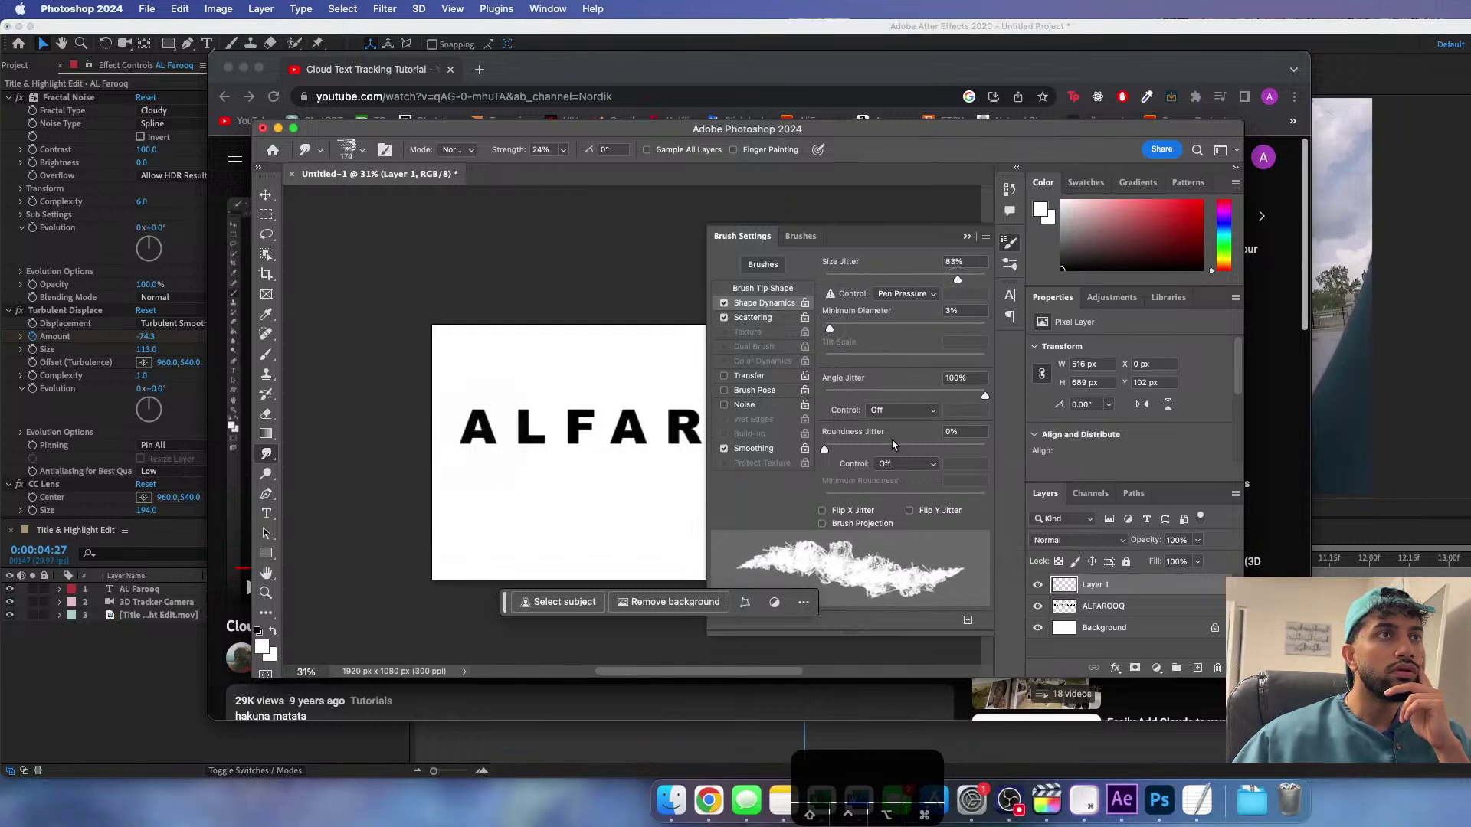
pyautogui.click(777, 449)
pyautogui.click(755, 452)
pyautogui.click(765, 453)
pyautogui.click(752, 378)
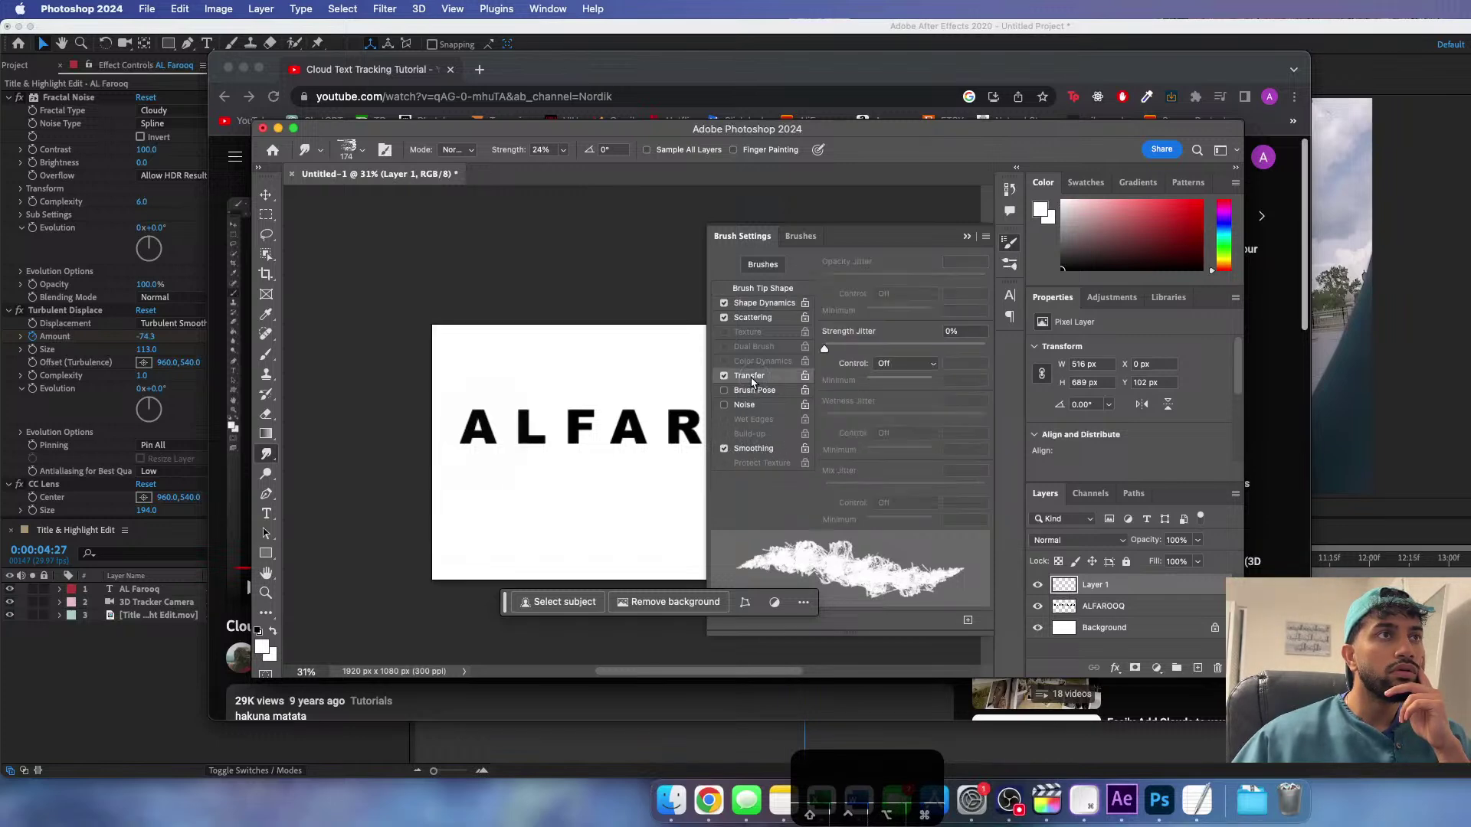
pyautogui.moveTo(838, 346); pyautogui.dragTo(910, 345)
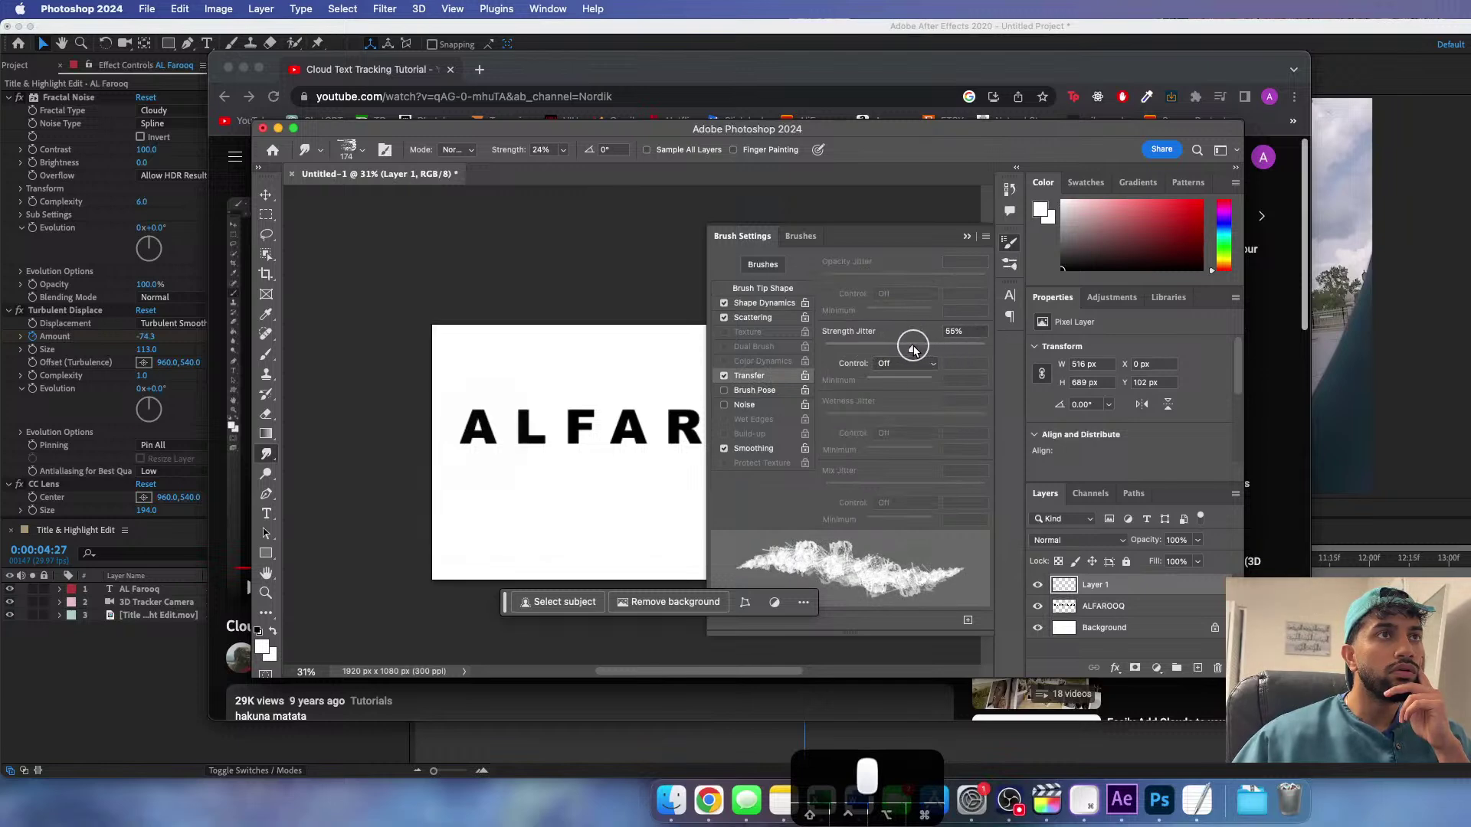
# - Set the smudge brush size to 42 px and try smudging the first letter A on Layer 1
pyautogui.click(792, 236)
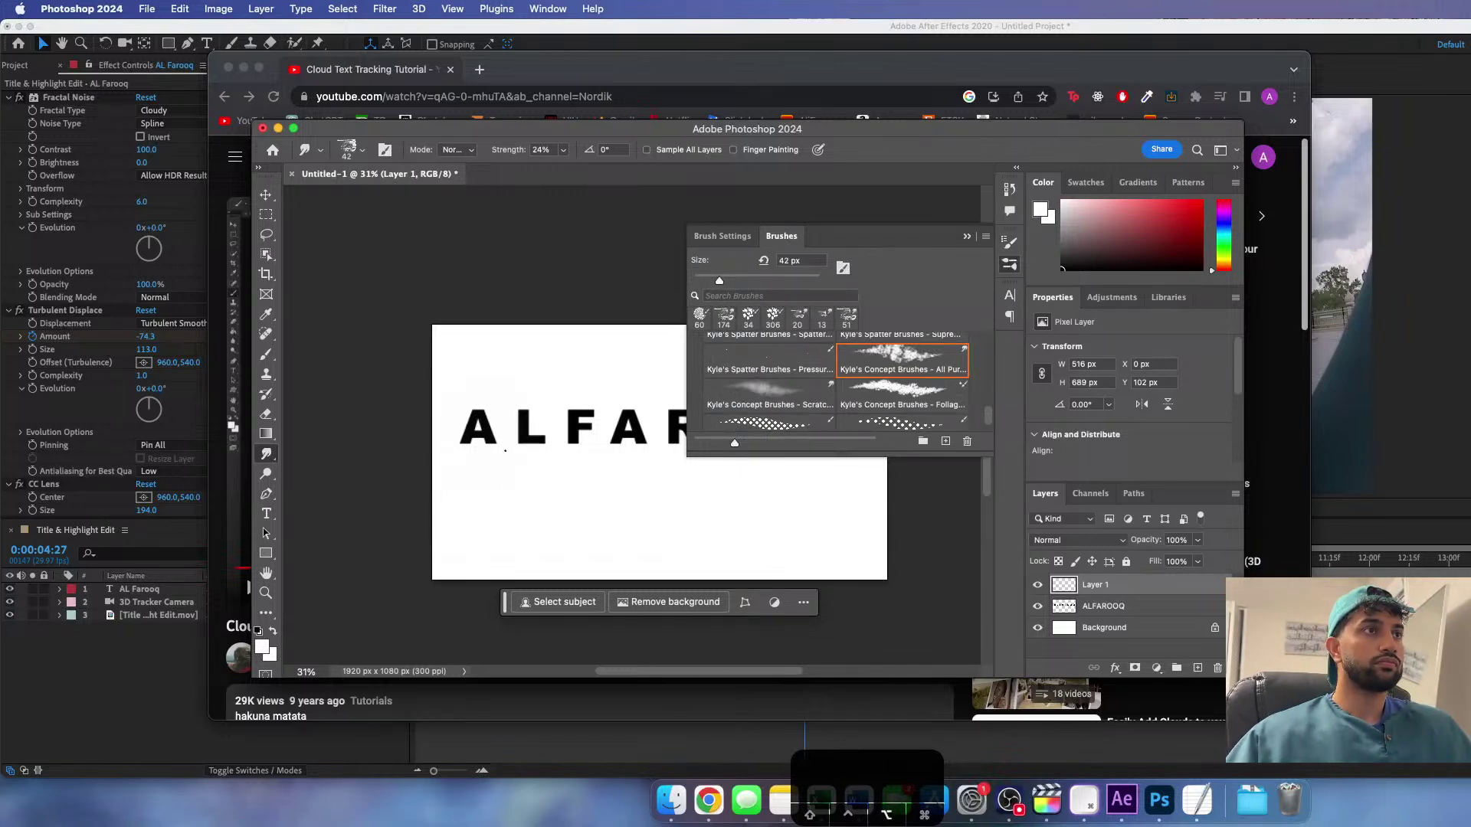
pyautogui.scroll(-5, 505, 450)
pyautogui.scroll(8, 504, 450)
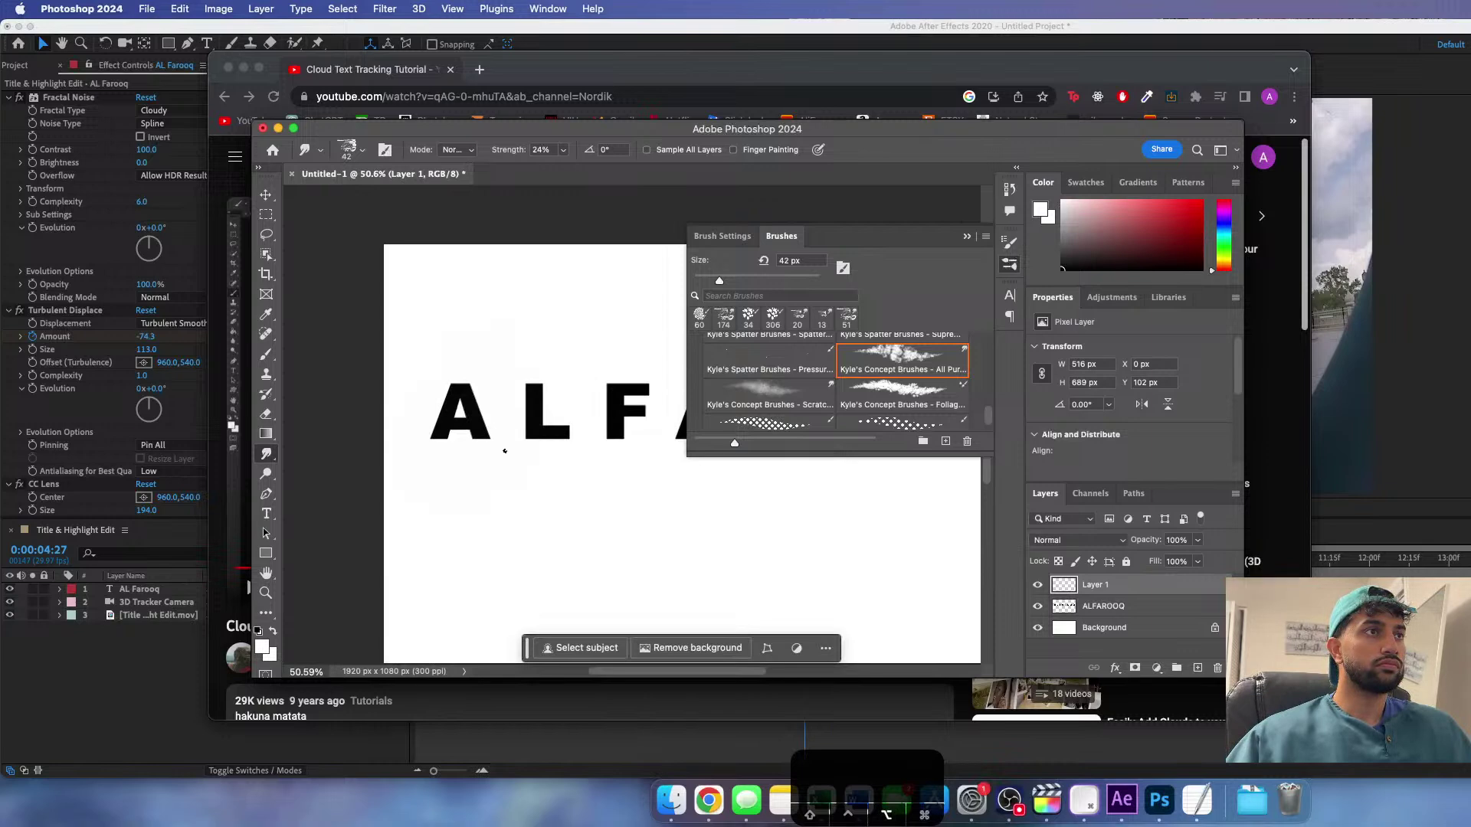
pyautogui.scroll(3, 505, 450)
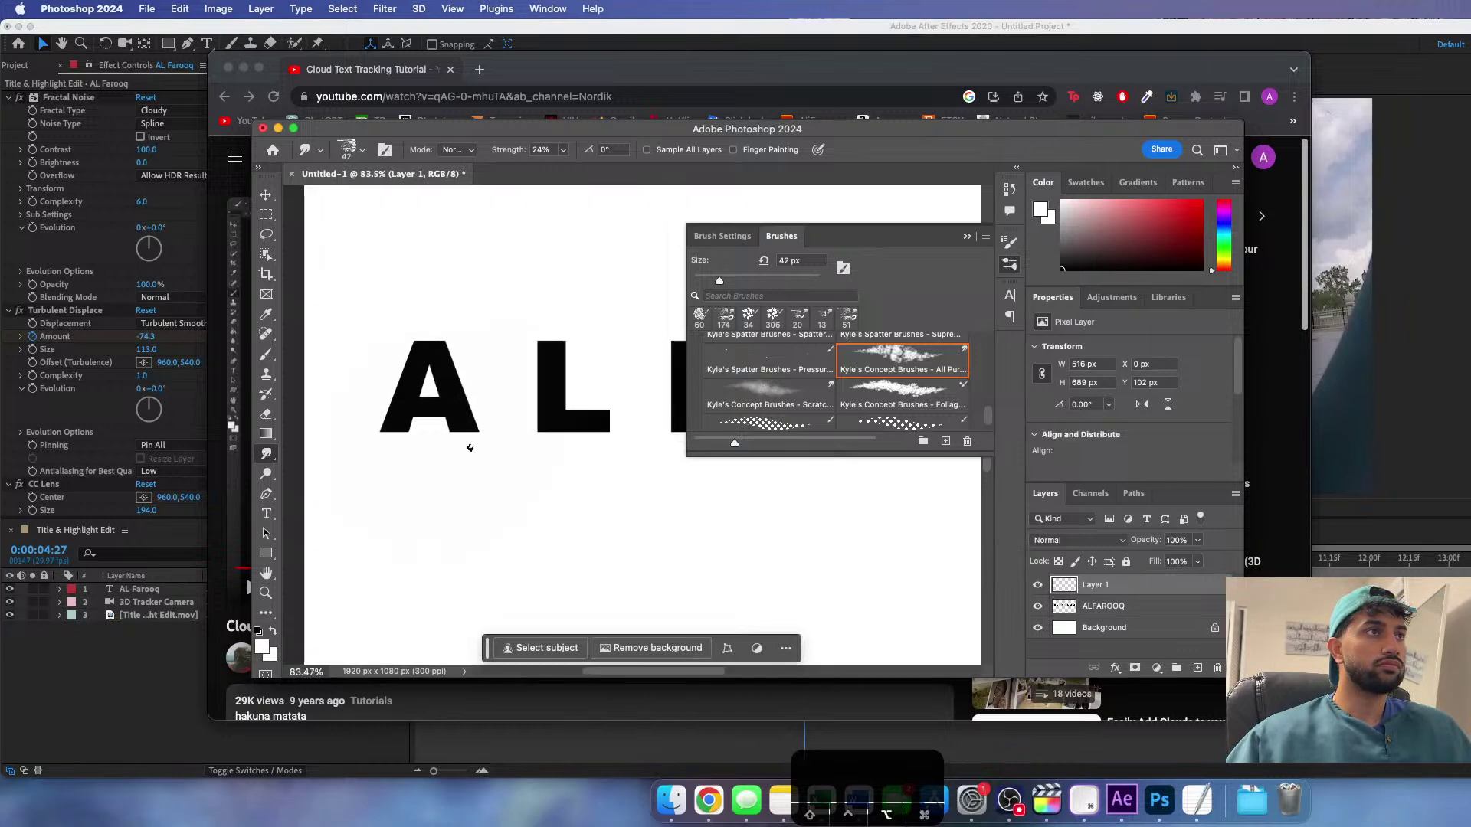
pyautogui.click(395, 425)
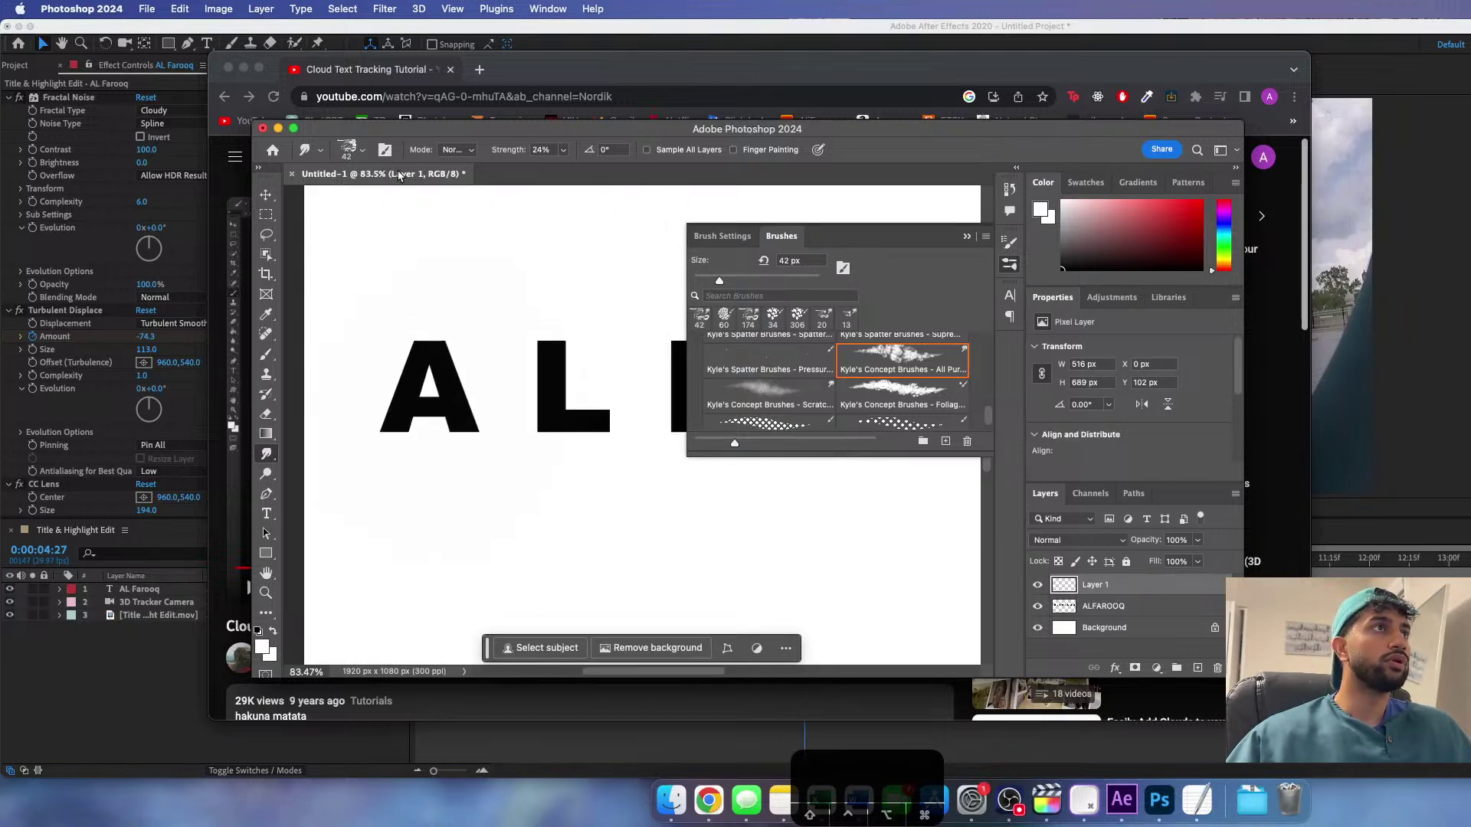
# - Change the smudge mode to Lighten and try a stroke over the first letter A, undoing it
pyautogui.click(361, 151)
pyautogui.click(357, 153)
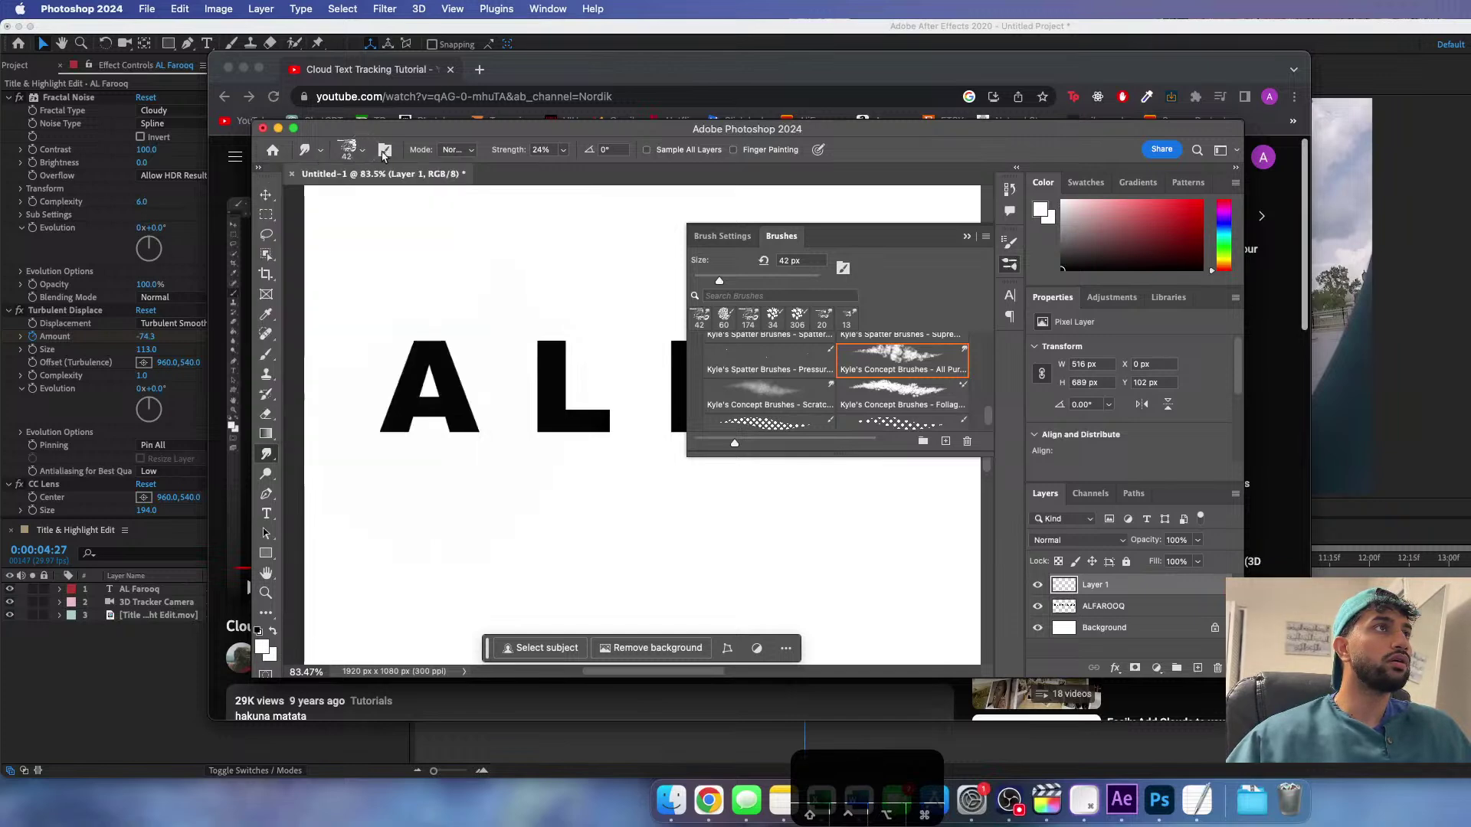
pyautogui.click(472, 152)
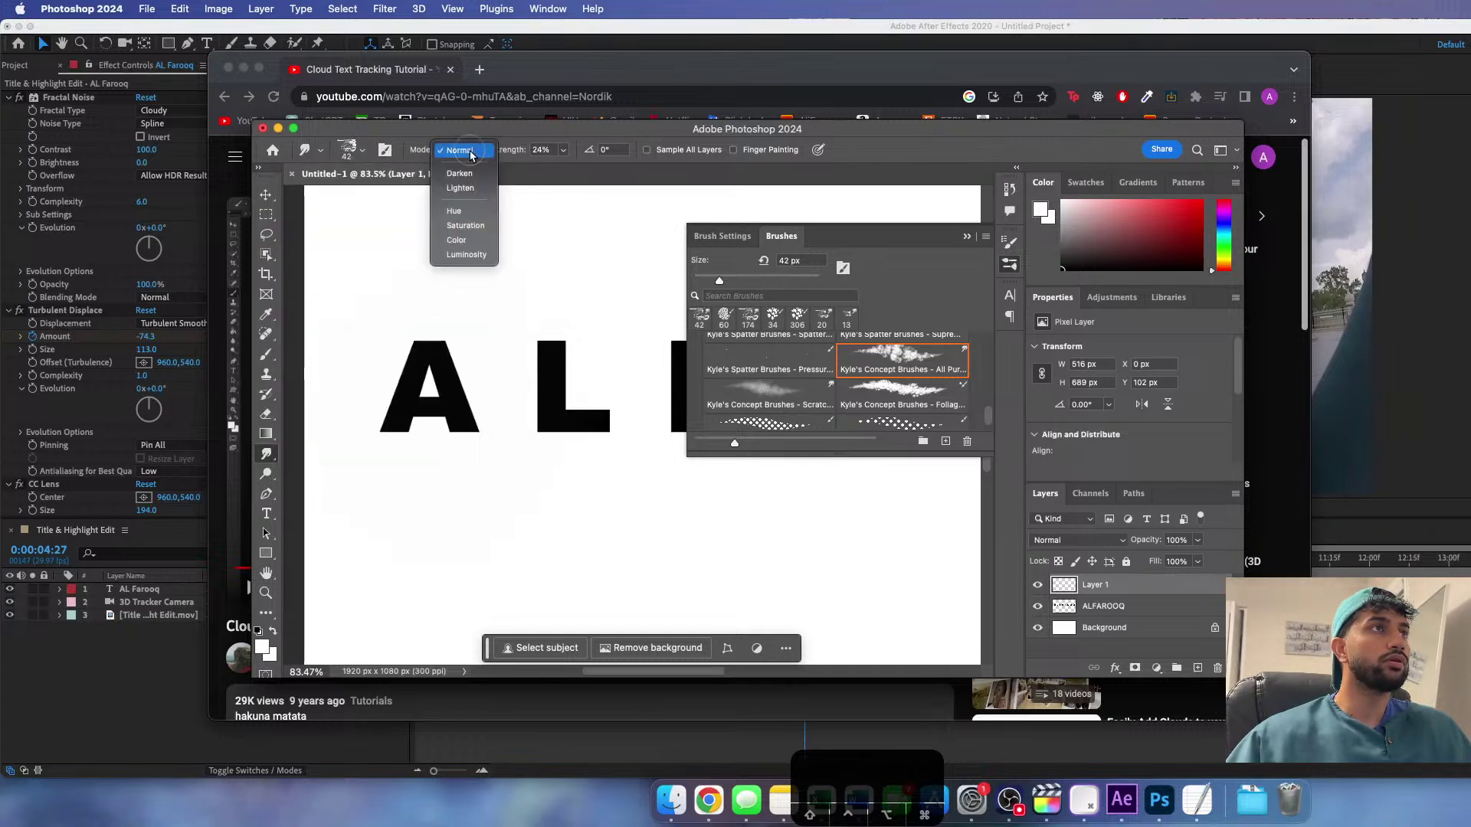
pyautogui.click(460, 187)
pyautogui.moveTo(411, 348); pyautogui.dragTo(402, 417)
pyautogui.press('super+z')
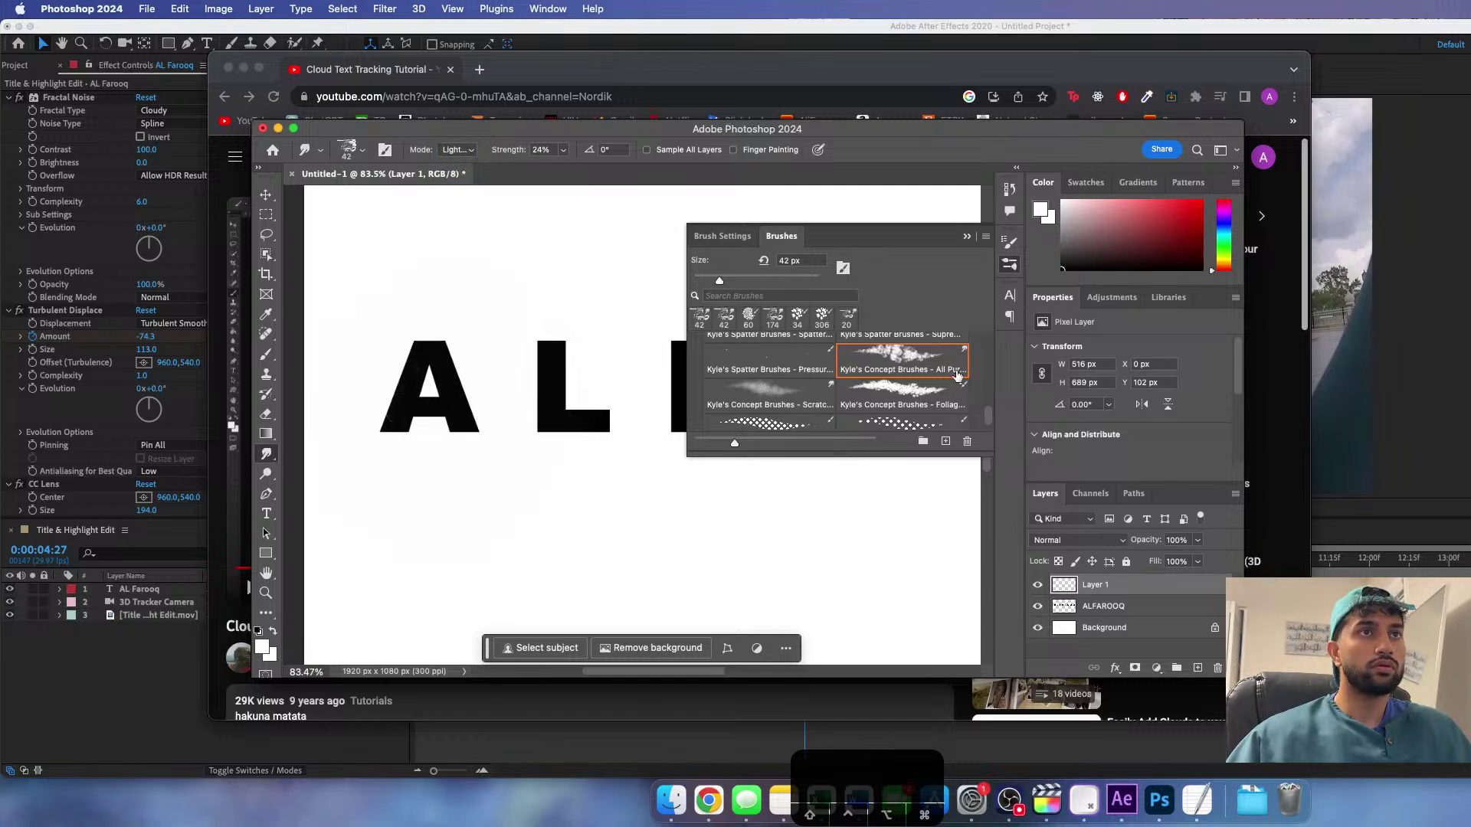
# - Switch to the Kyle's Concept Brushes Foliage mixer brush at 306 px and try a stroke over the first letter A, undoing it
pyautogui.click(917, 359)
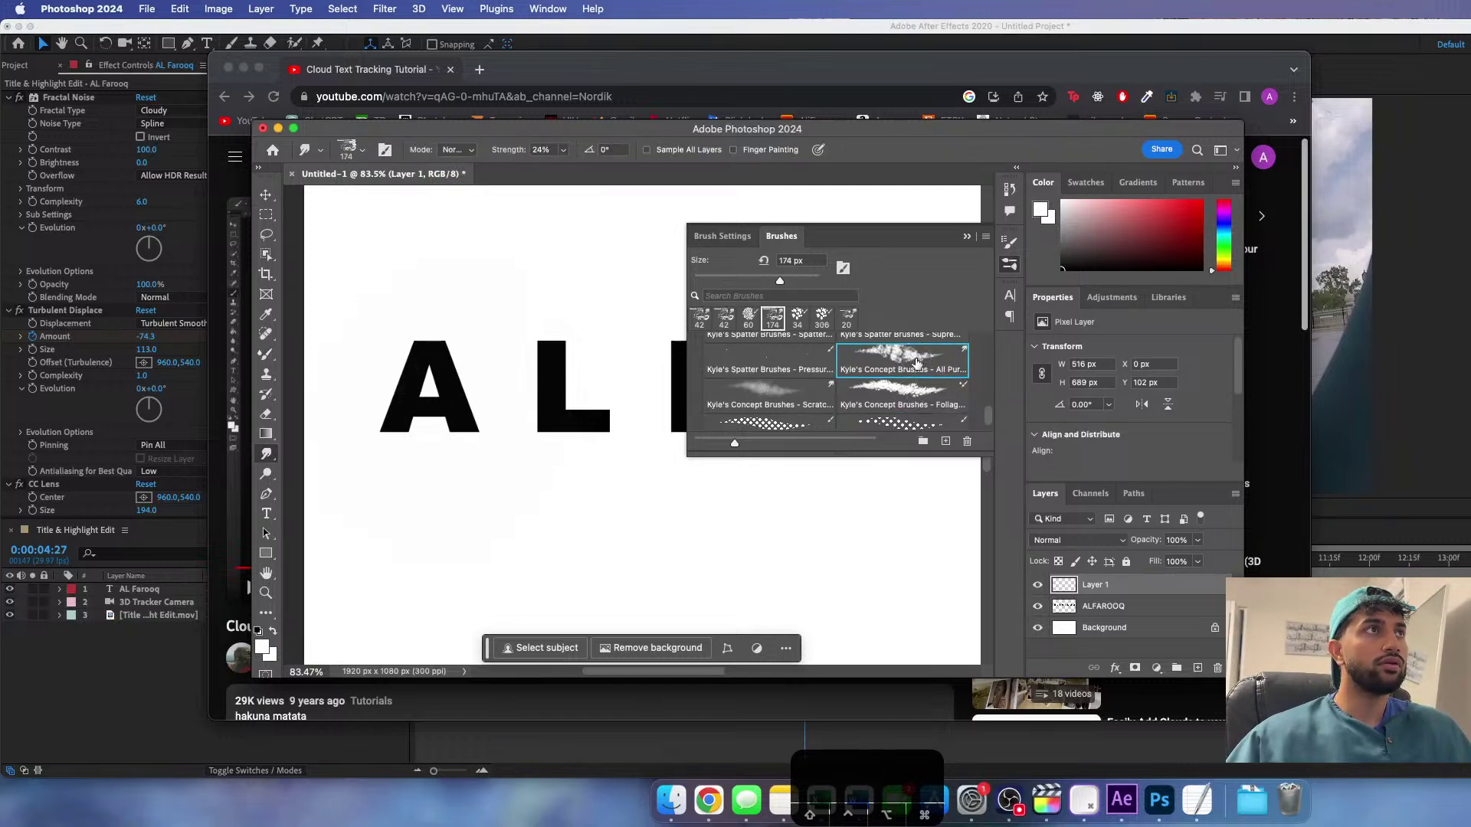
pyautogui.click(902, 392)
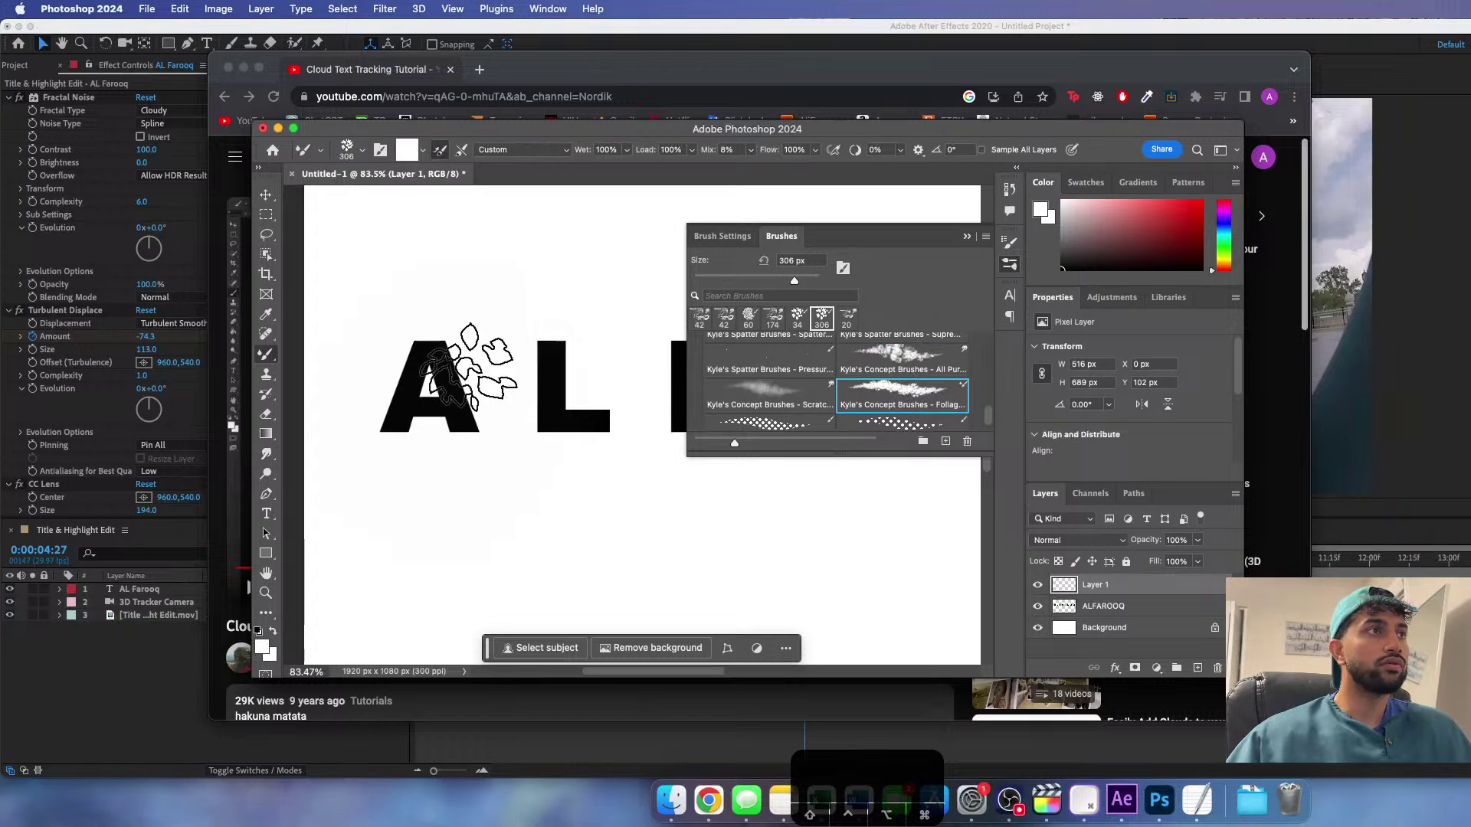
pyautogui.moveTo(426, 366); pyautogui.dragTo(397, 426)
pyautogui.press('super+z')
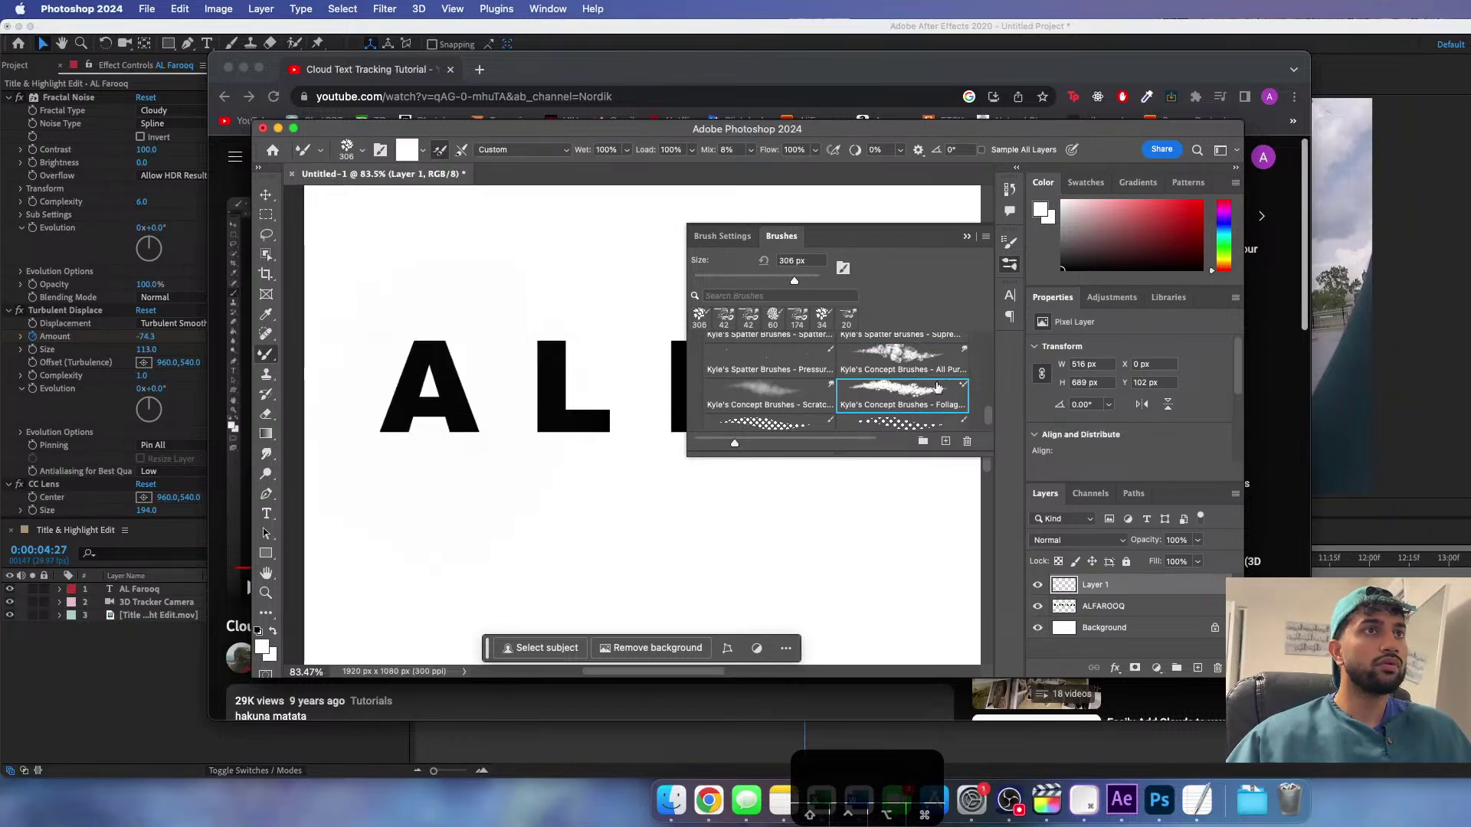
# - Adjust the Foliage brush's size jitter, minimum diameter and angle jitter in its shape dynamics
pyautogui.click(712, 236)
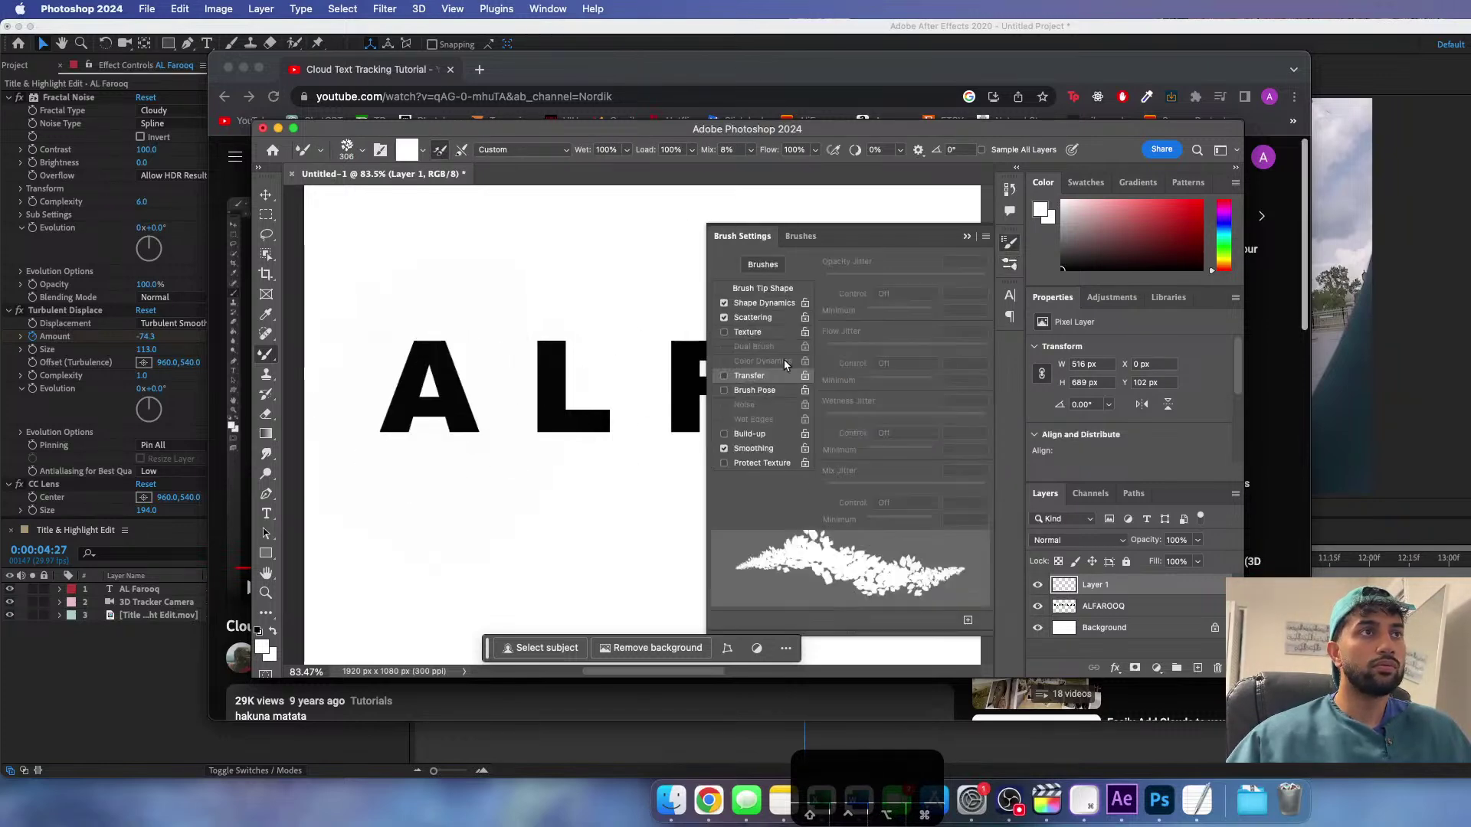
pyautogui.click(803, 304)
pyautogui.moveTo(891, 280)
pyautogui.mouseDown()
pyautogui.moveTo(823, 281)
pyautogui.moveTo(942, 282)
pyautogui.moveTo(874, 281)
pyautogui.mouseUp()
pyautogui.moveTo(833, 328)
pyautogui.mouseDown()
pyautogui.moveTo(906, 325)
pyautogui.moveTo(860, 328)
pyautogui.mouseUp()
pyautogui.moveTo(828, 395)
pyautogui.mouseDown()
pyautogui.moveTo(892, 395)
pyautogui.moveTo(847, 396)
pyautogui.mouseUp()
# - Set the Foliage brush's scatter to 0%, count to 8 and count jitter to 24%
pyautogui.click(773, 318)
pyautogui.moveTo(842, 279)
pyautogui.mouseDown()
pyautogui.moveTo(880, 277)
pyautogui.moveTo(820, 279)
pyautogui.mouseUp()
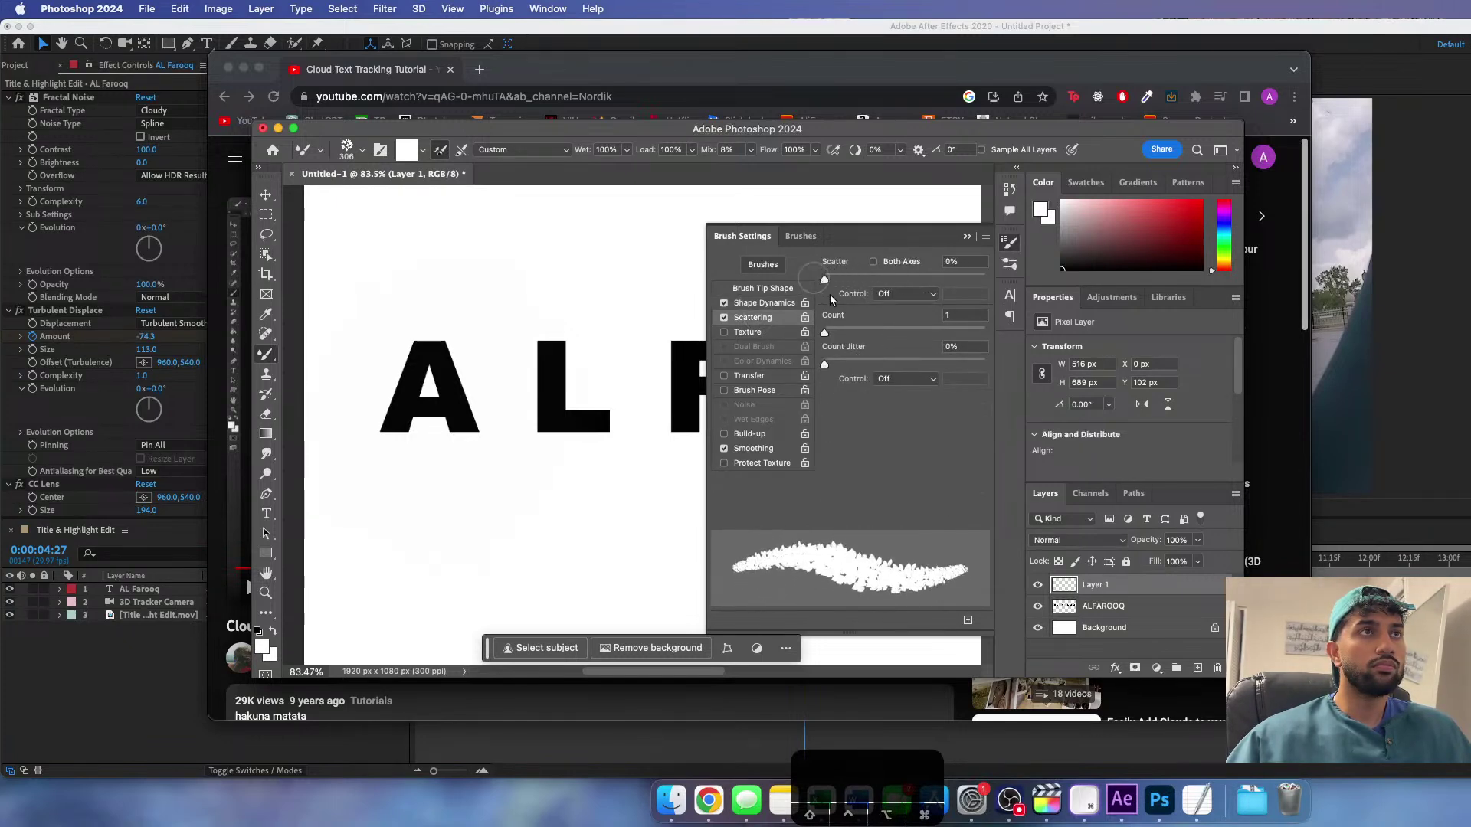
pyautogui.moveTo(826, 332)
pyautogui.mouseDown()
pyautogui.moveTo(926, 337)
pyautogui.moveTo(898, 331)
pyautogui.mouseUp()
pyautogui.moveTo(829, 279)
pyautogui.mouseDown()
pyautogui.moveTo(845, 281)
pyautogui.moveTo(821, 278)
pyautogui.mouseUp()
pyautogui.moveTo(824, 364); pyautogui.dragTo(859, 366)
# - Turn on the Foliage brush's texture with scale 1%, brightness 67, contrast 24 and depth jitter 6%
pyautogui.click(760, 333)
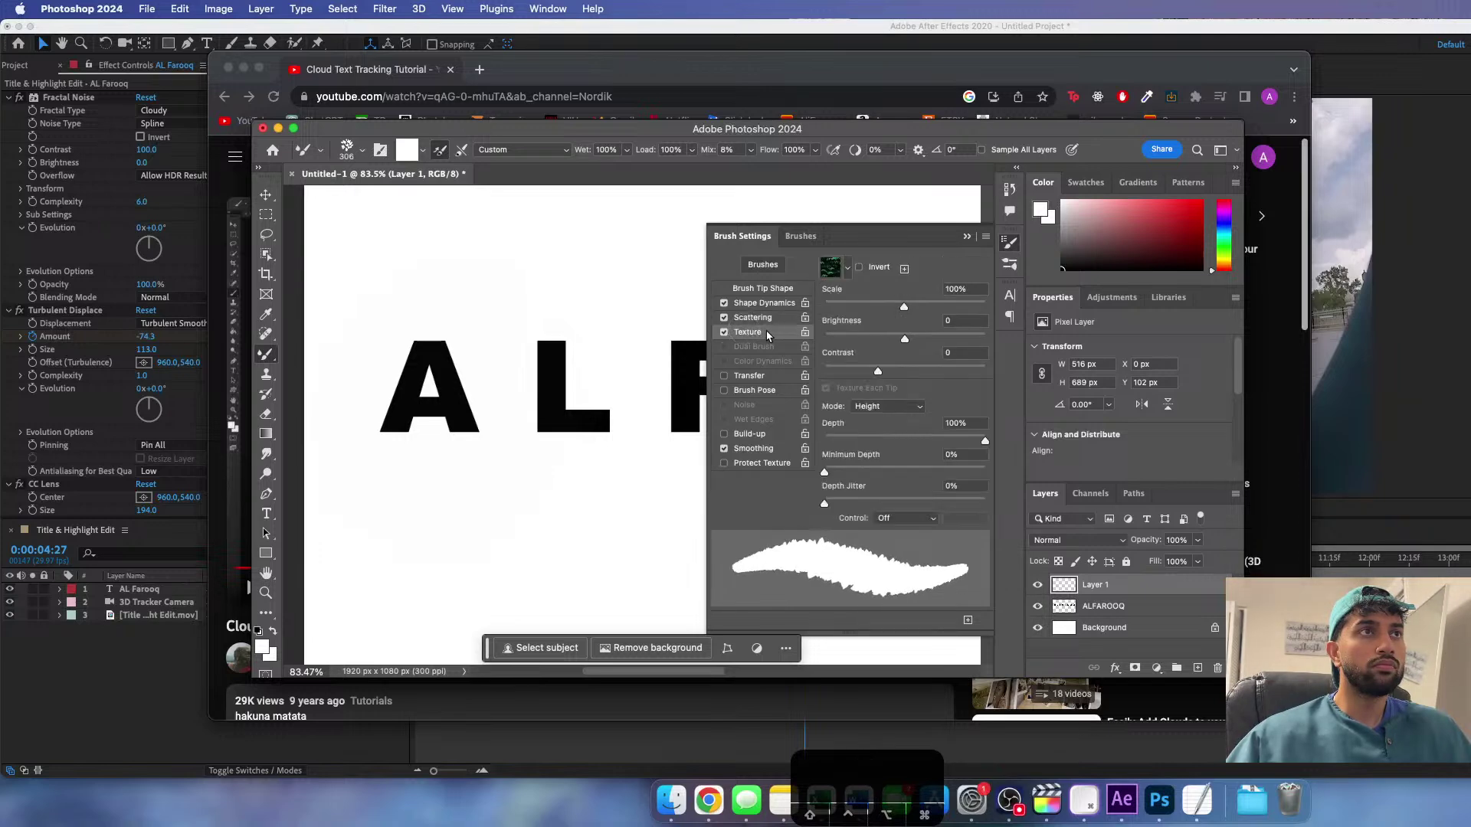
pyautogui.moveTo(904, 307); pyautogui.dragTo(824, 307)
pyautogui.moveTo(907, 340)
pyautogui.mouseDown()
pyautogui.moveTo(808, 341)
pyautogui.moveTo(941, 340)
pyautogui.moveTo(830, 371)
pyautogui.moveTo(903, 371)
pyautogui.mouseUp()
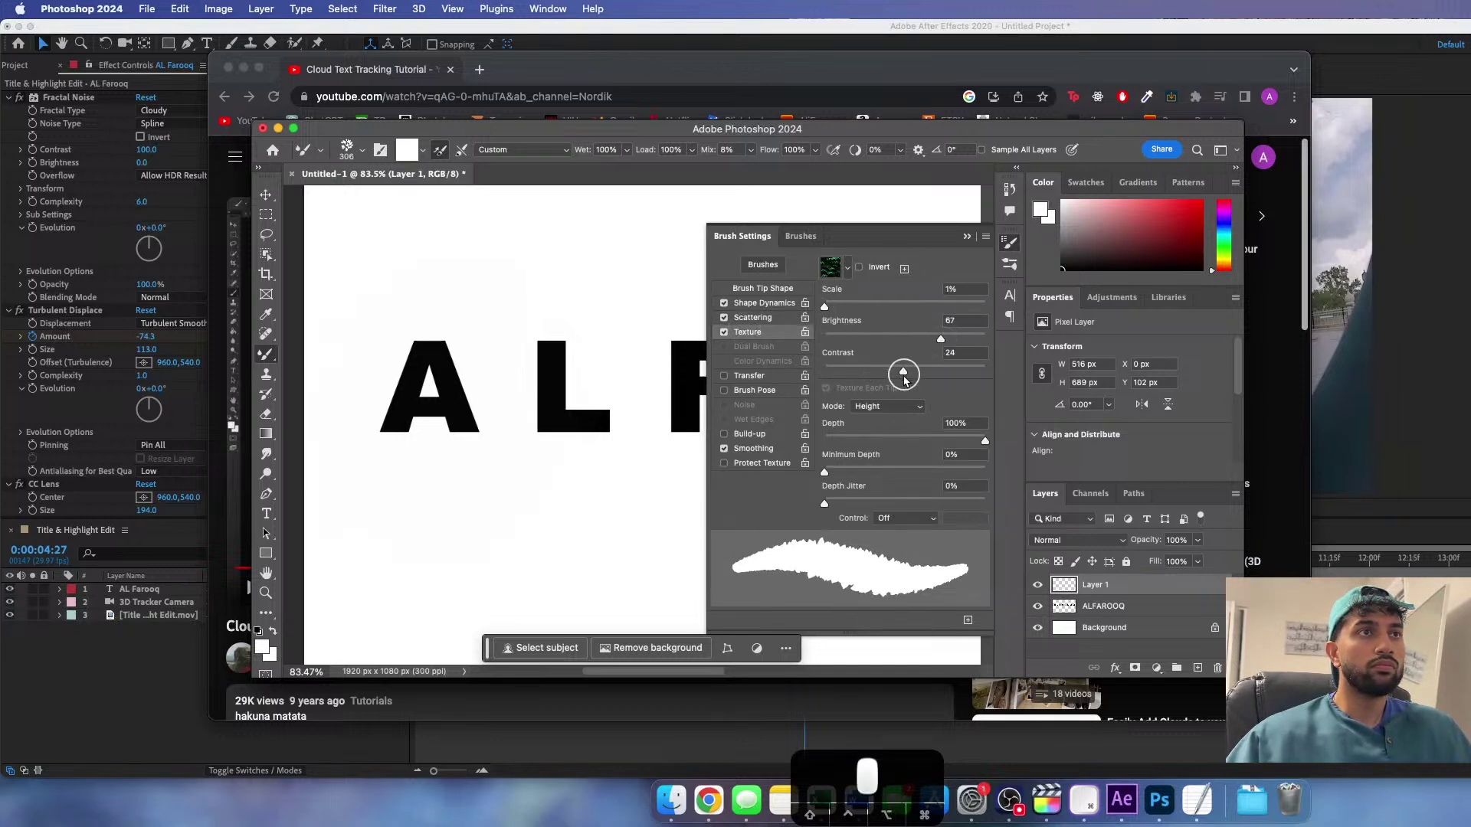
pyautogui.moveTo(825, 471)
pyautogui.mouseDown()
pyautogui.moveTo(860, 504)
pyautogui.moveTo(833, 504)
pyautogui.mouseUp()
# - Turn on Transfer, Build-up and Brush Pose for the Foliage brush, setting Tilt X to 44% and adjusting Tilt Y
pyautogui.click(743, 376)
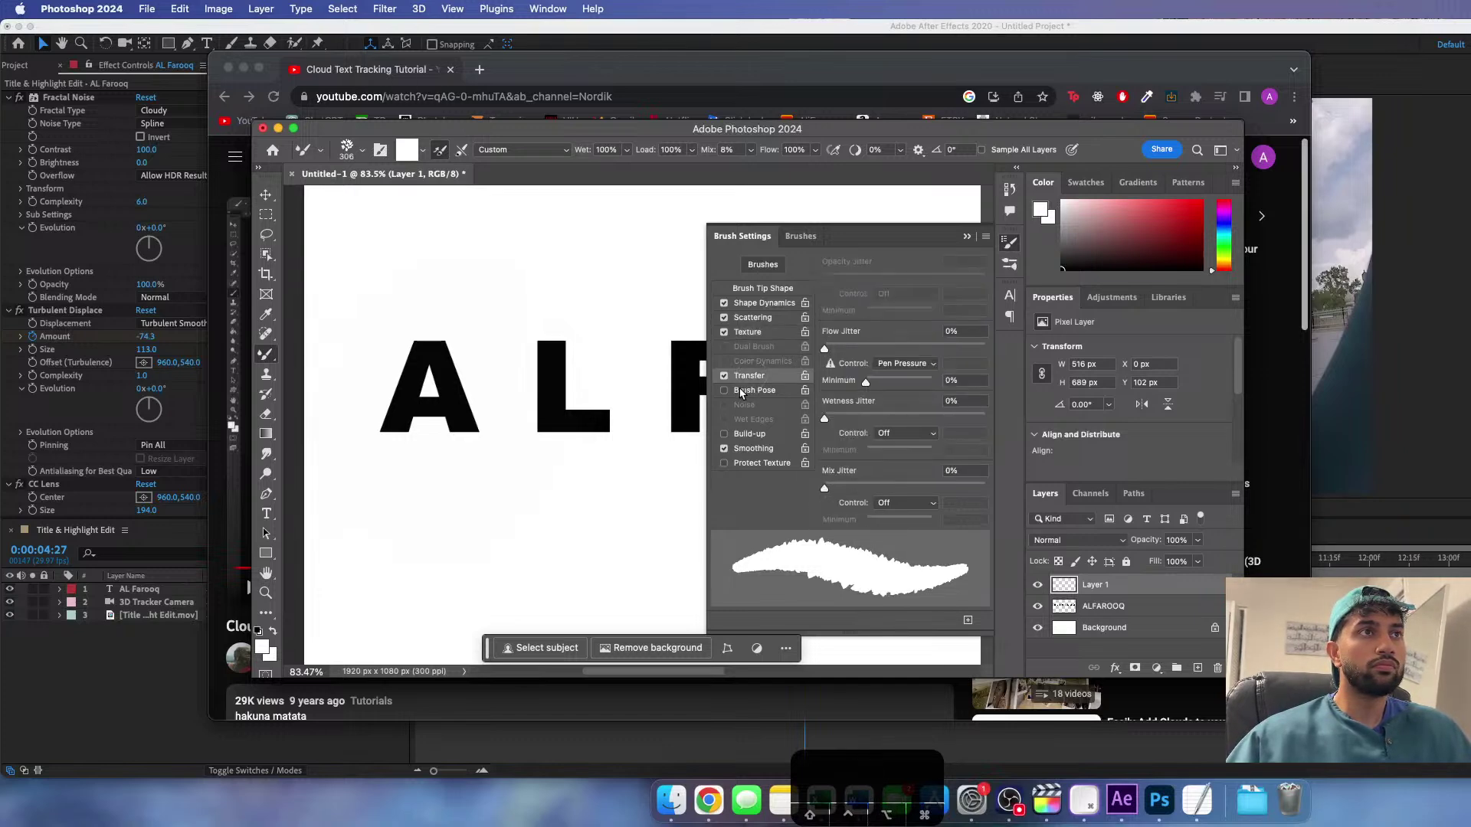
pyautogui.click(723, 434)
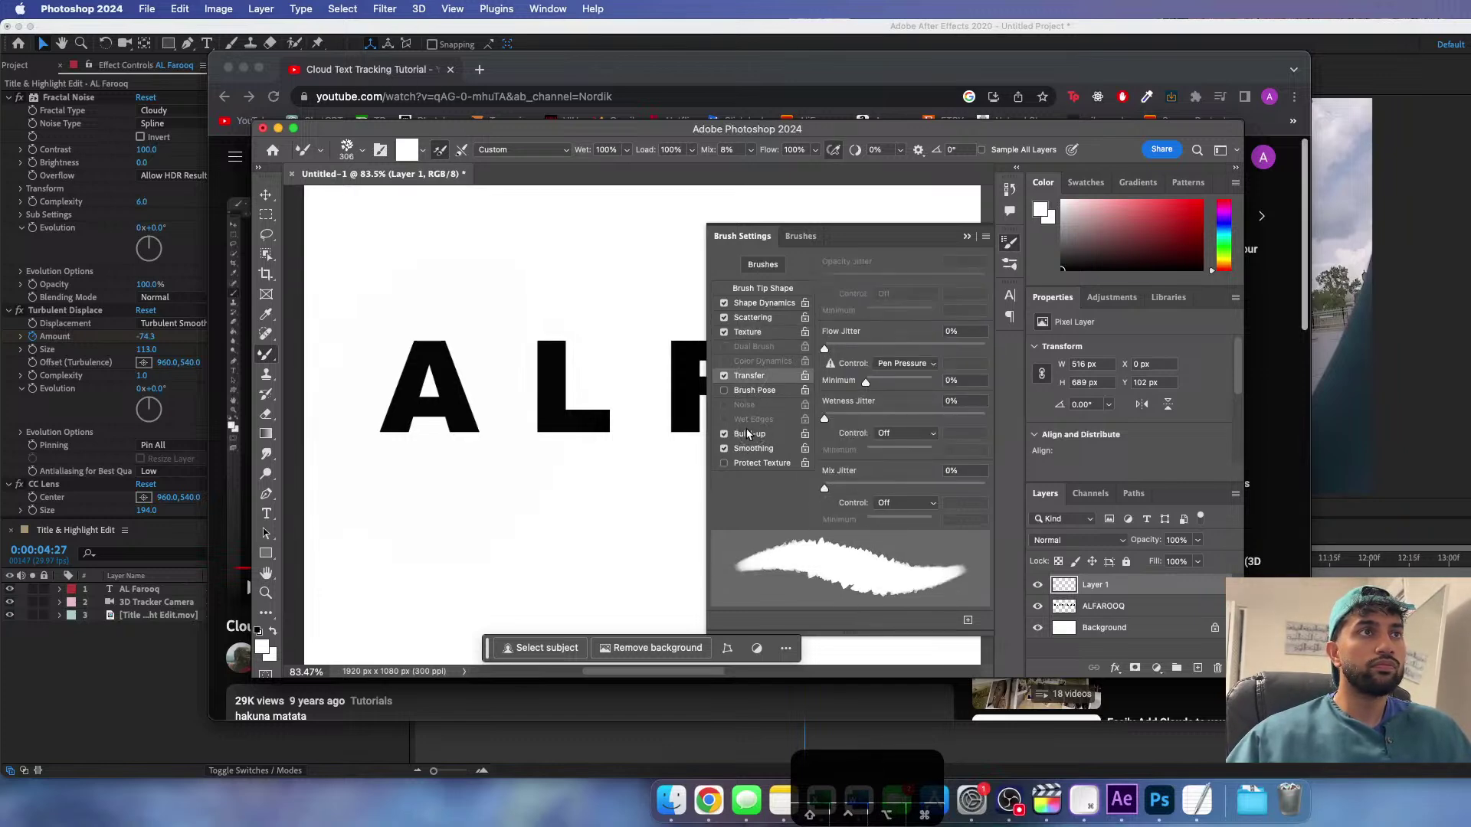
pyautogui.click(739, 436)
pyautogui.click(746, 393)
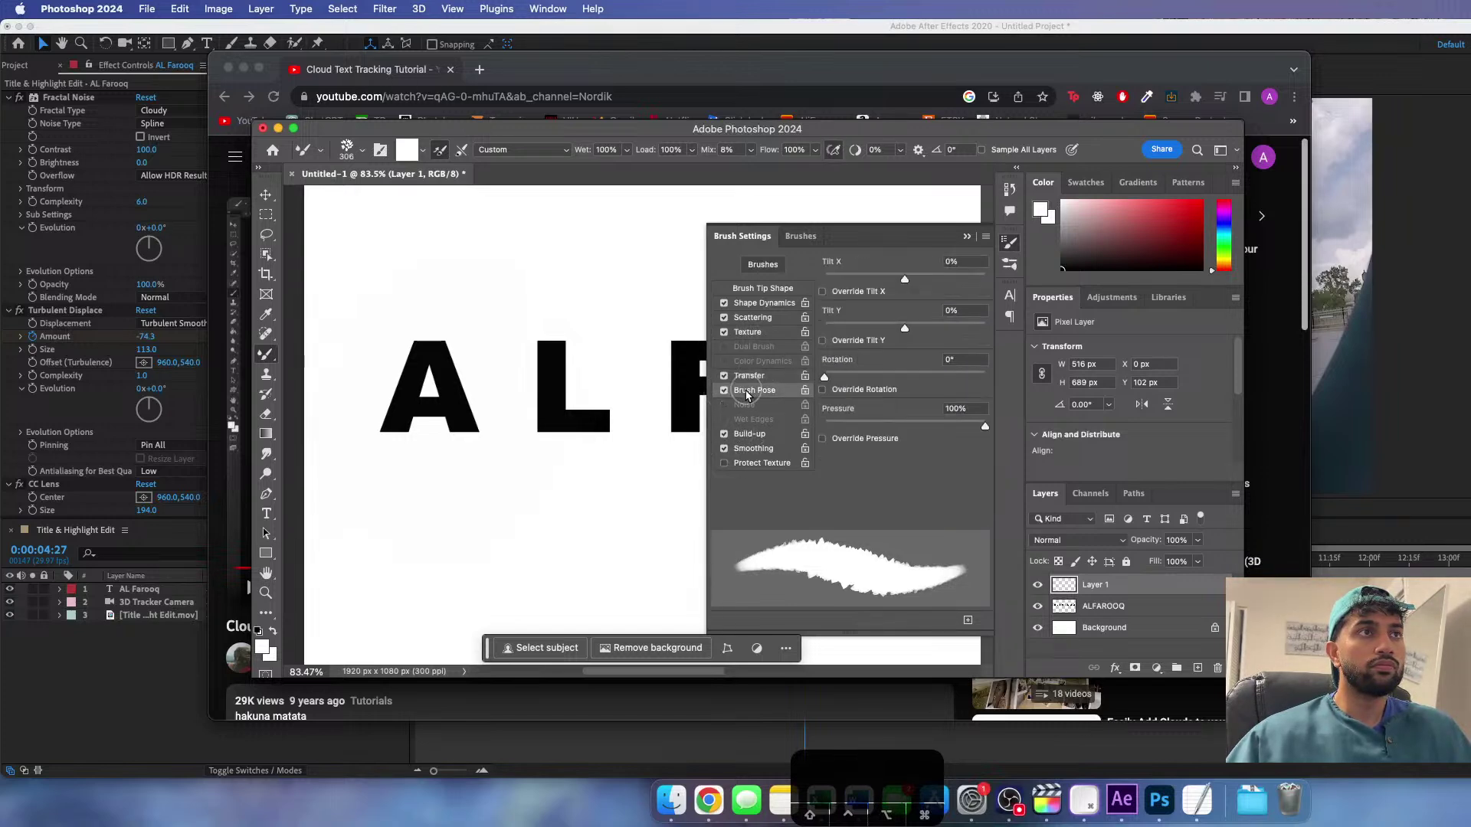
pyautogui.moveTo(847, 279); pyautogui.dragTo(940, 279)
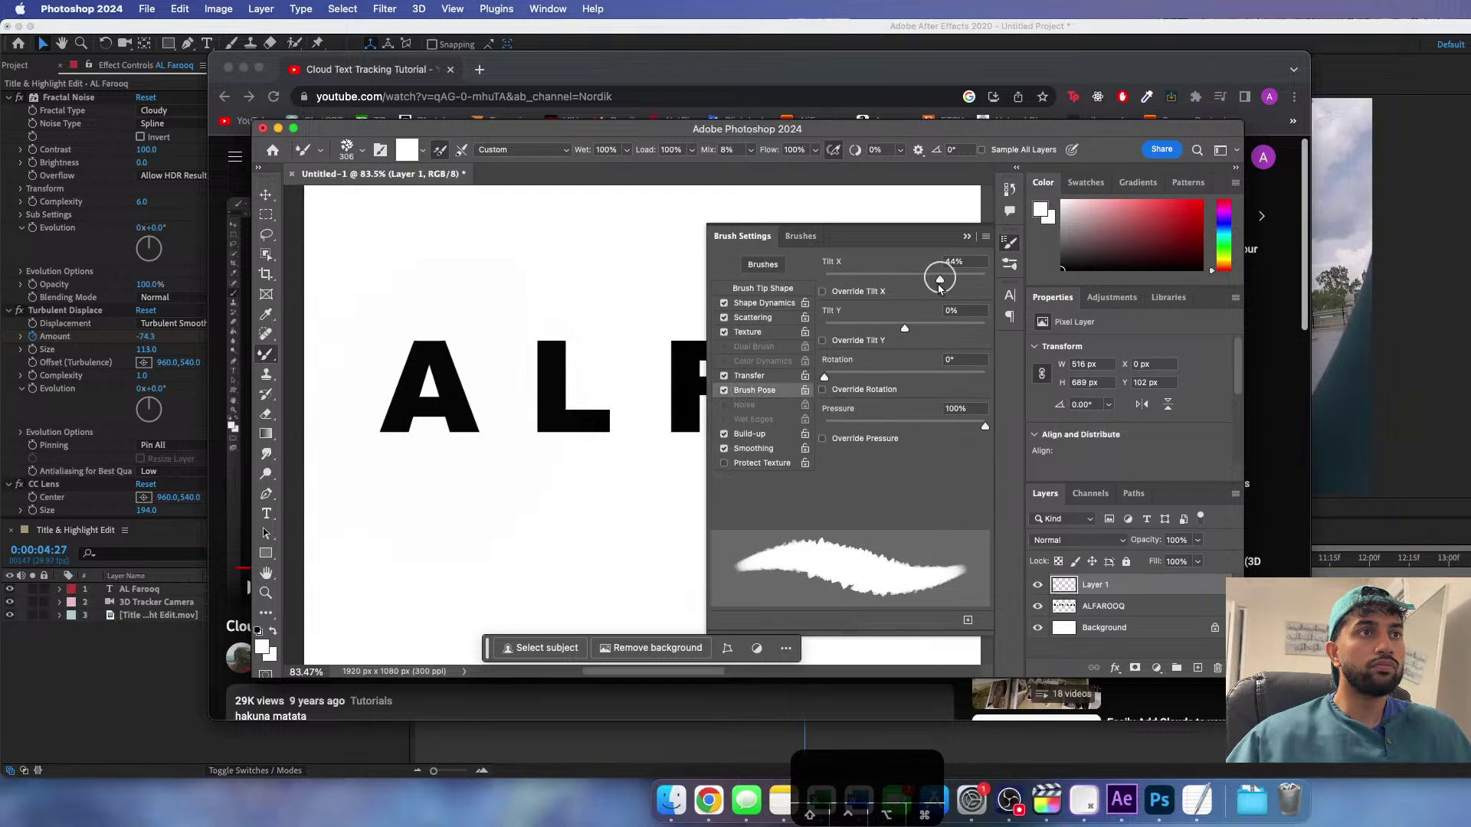
pyautogui.moveTo(870, 330)
pyautogui.mouseDown()
pyautogui.moveTo(909, 347)
pyautogui.moveTo(882, 354)
pyautogui.mouseUp()
# - Set the Foliage brush's scatter to 38% and its count to 3
pyautogui.click(747, 376)
pyautogui.click(751, 334)
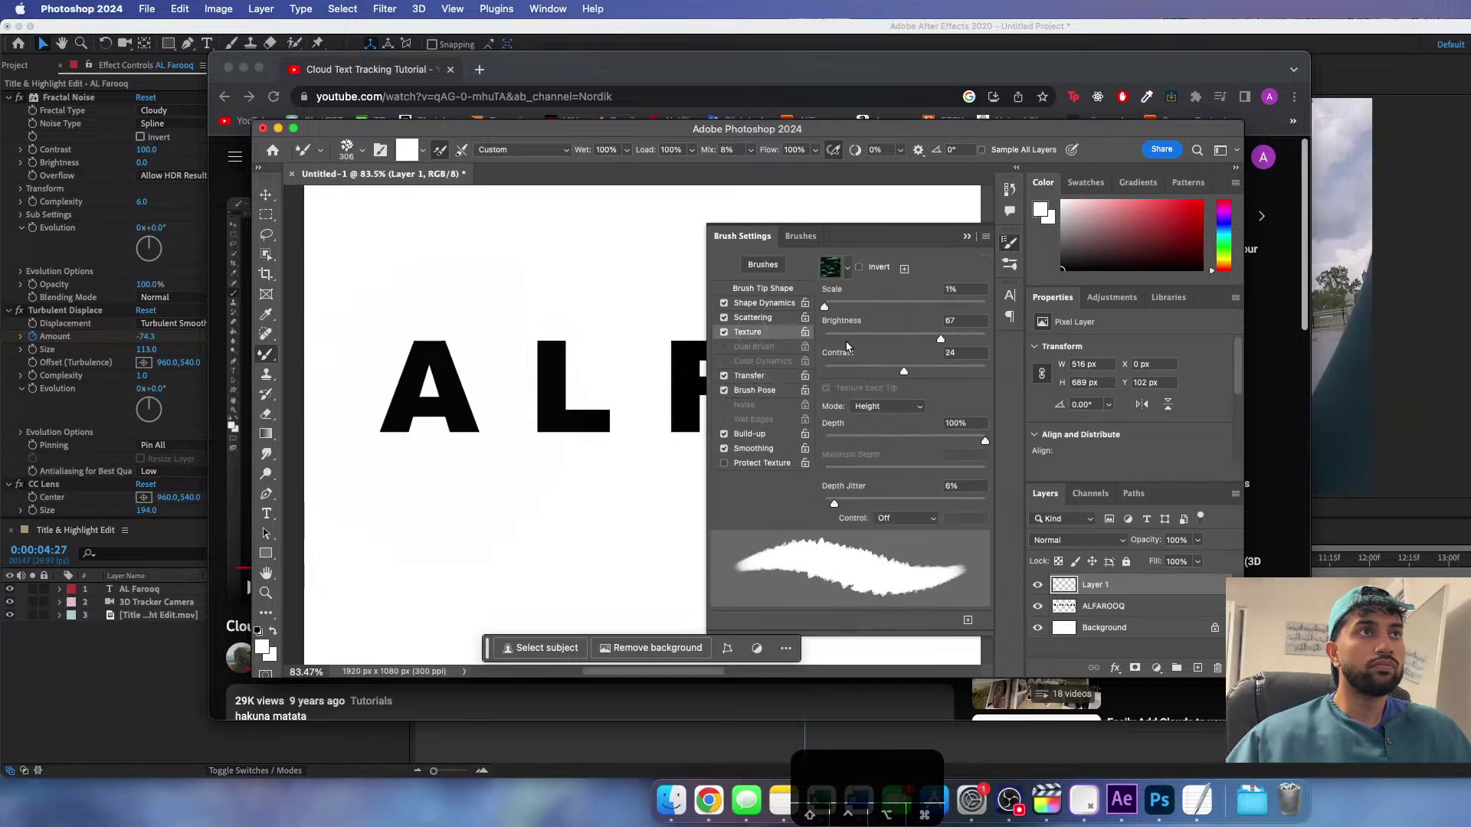
pyautogui.click(753, 317)
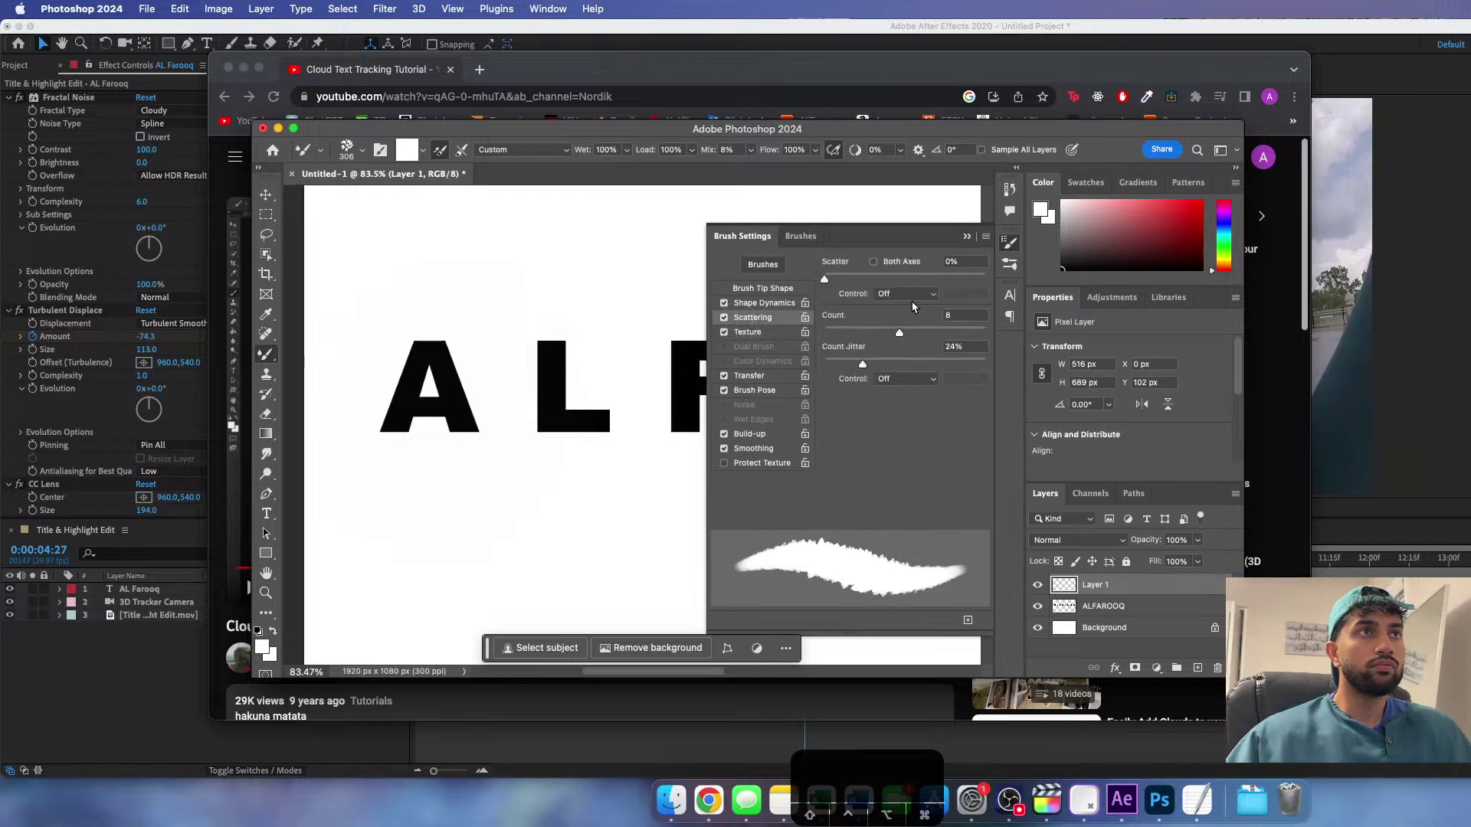
pyautogui.click(842, 275)
pyautogui.moveTo(843, 277)
pyautogui.mouseDown()
pyautogui.moveTo(909, 282)
pyautogui.moveTo(831, 282)
pyautogui.mouseUp()
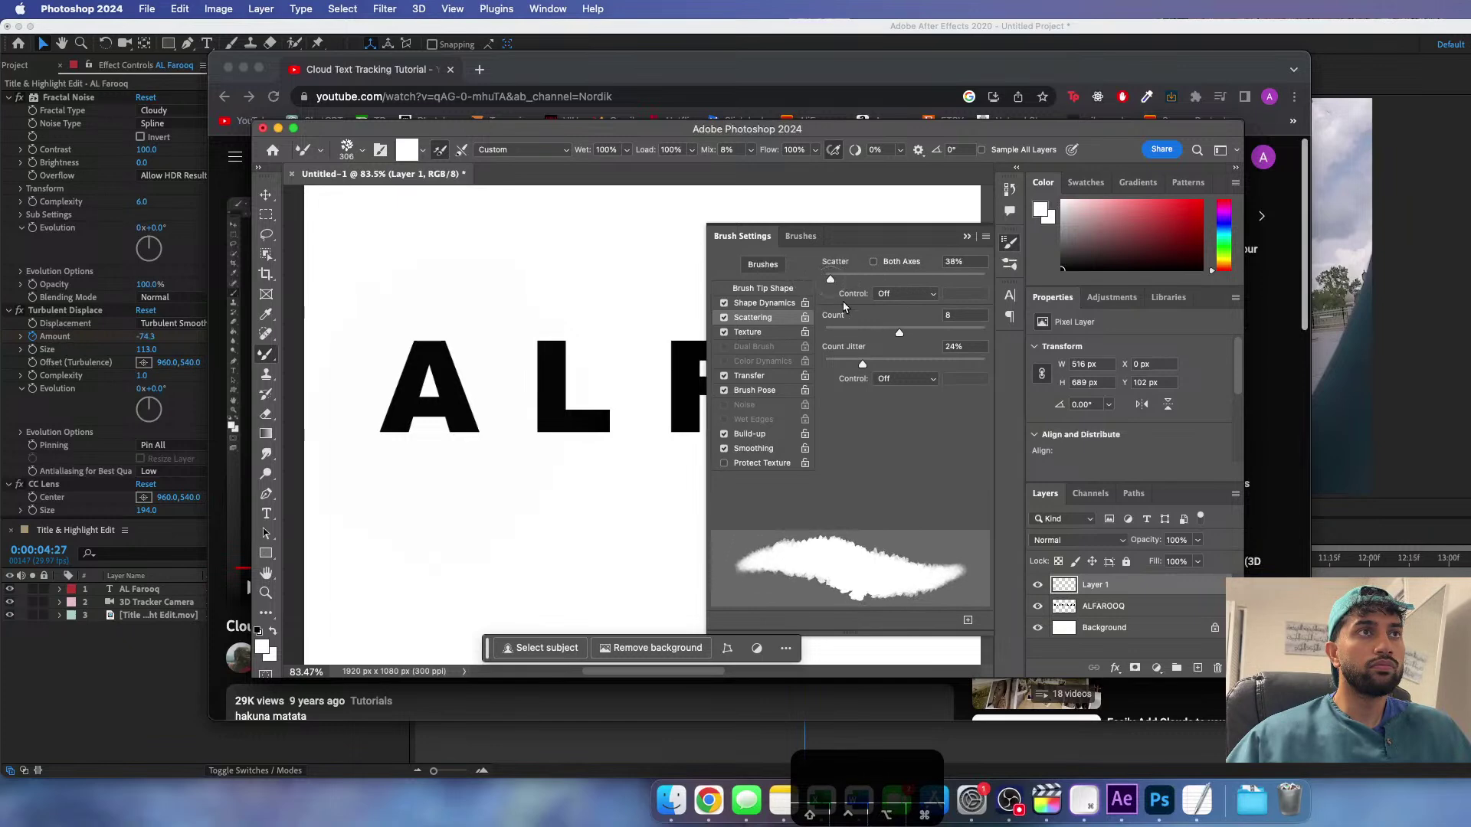
pyautogui.click(841, 333)
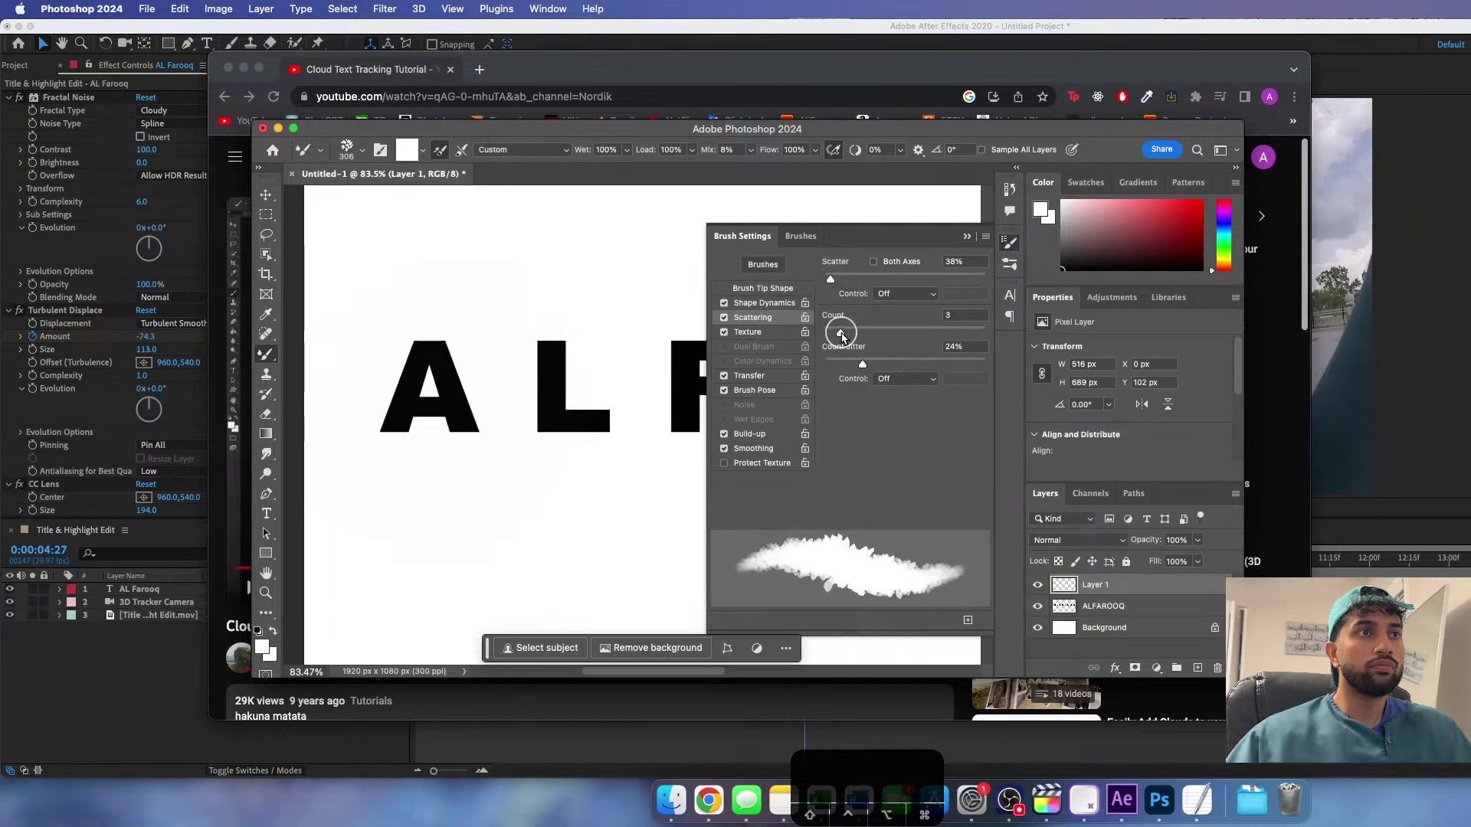
# - Try the Foliage brush at 20 px, undo that stroke, and paint white over the first letter A at 42 px
pyautogui.click(801, 236)
pyautogui.moveTo(723, 281); pyautogui.dragTo(705, 280)
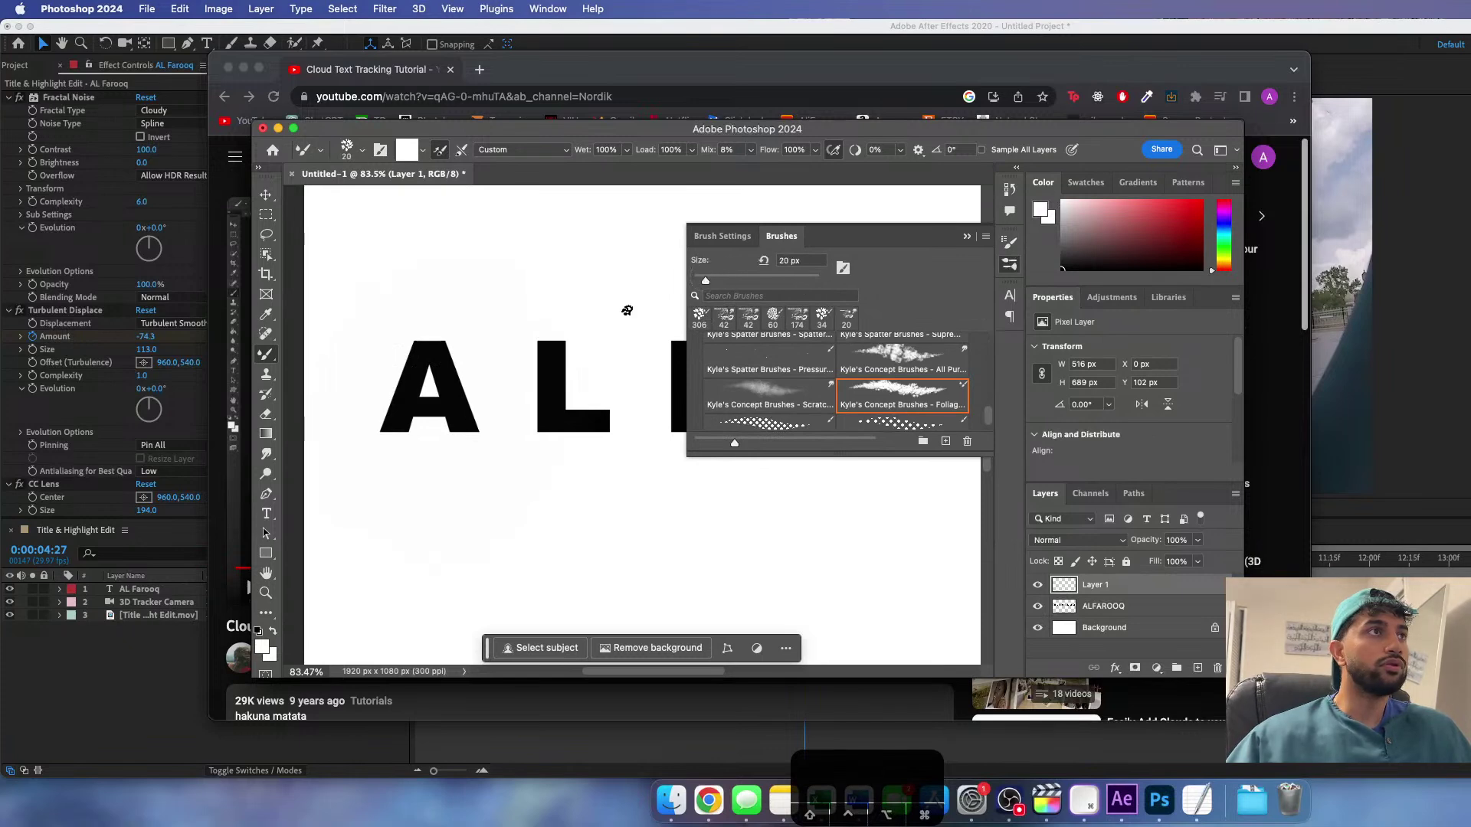
pyautogui.moveTo(397, 427); pyautogui.dragTo(411, 377)
pyautogui.moveTo(705, 280); pyautogui.dragTo(720, 280)
pyautogui.press('super+z')
pyautogui.moveTo(381, 437)
pyautogui.mouseDown()
pyautogui.moveTo(421, 346)
pyautogui.moveTo(466, 436)
pyautogui.moveTo(398, 408)
pyautogui.moveTo(453, 408)
pyautogui.mouseUp()
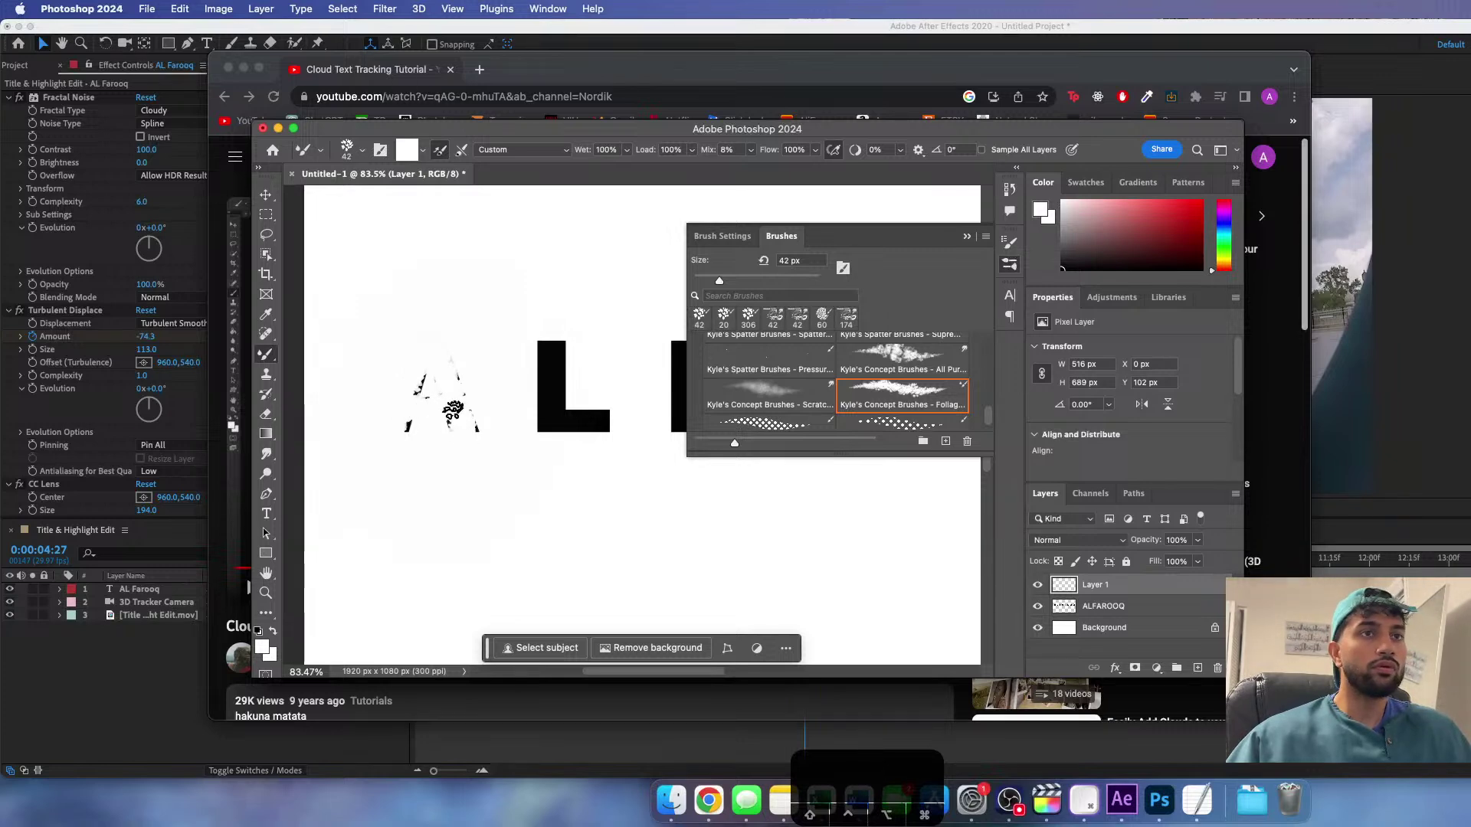
# - Paint white over the title's L, F, second A and R with the 42 px Foliage brush on Layer 1
pyautogui.moveTo(550, 341)
pyautogui.mouseDown()
pyautogui.moveTo(552, 429)
pyautogui.moveTo(616, 423)
pyautogui.moveTo(388, 417)
pyautogui.mouseUp()
pyautogui.moveTo(434, 358)
pyautogui.mouseDown()
pyautogui.moveTo(436, 443)
pyautogui.moveTo(446, 399)
pyautogui.moveTo(490, 399)
pyautogui.moveTo(435, 385)
pyautogui.moveTo(436, 363)
pyautogui.moveTo(454, 360)
pyautogui.moveTo(506, 362)
pyautogui.moveTo(550, 441)
pyautogui.moveTo(586, 358)
pyautogui.moveTo(629, 441)
pyautogui.moveTo(597, 365)
pyautogui.mouseUp()
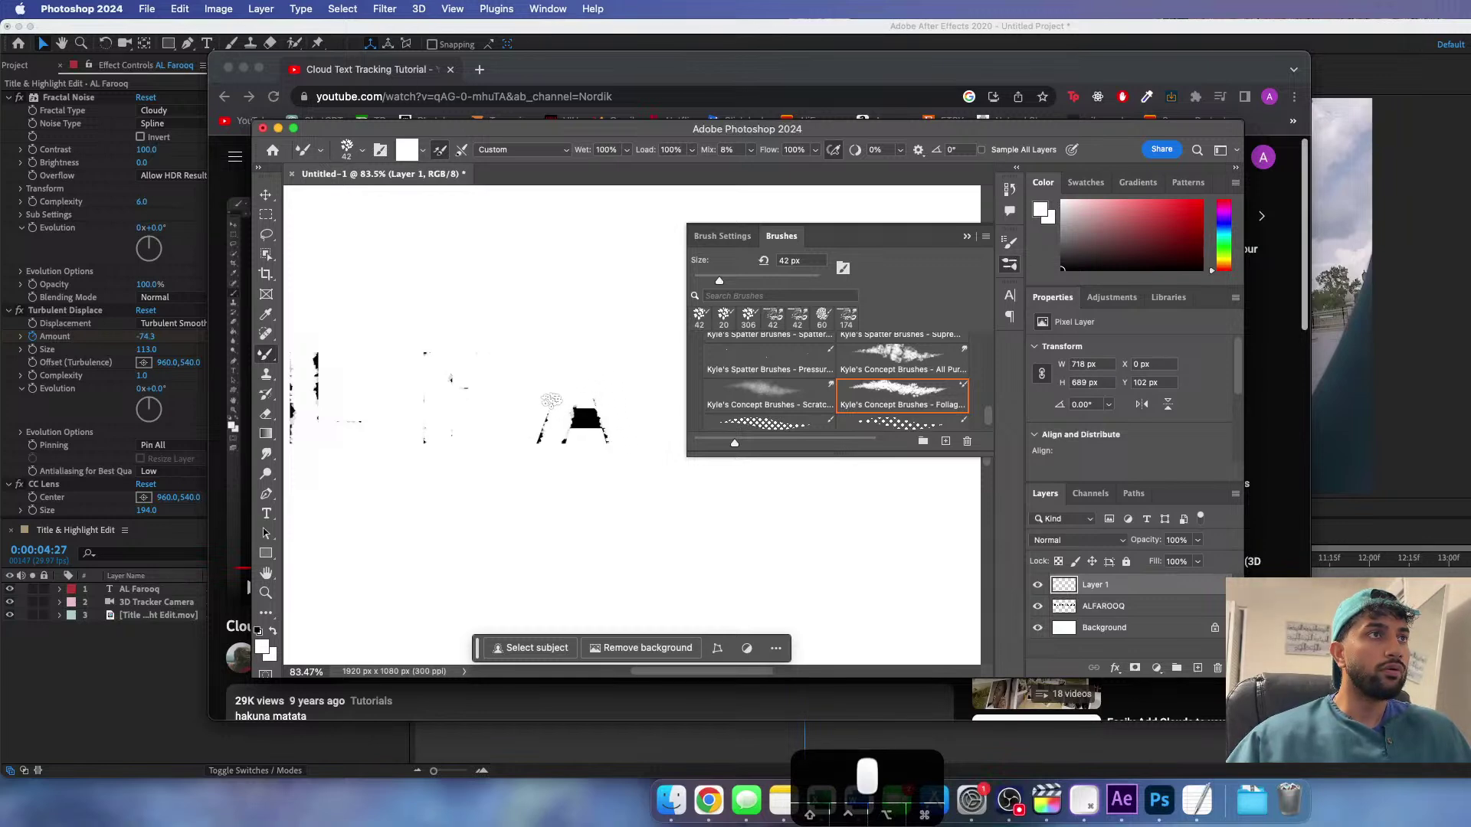
pyautogui.moveTo(553, 423)
pyautogui.mouseDown()
pyautogui.moveTo(625, 424)
pyautogui.moveTo(344, 431)
pyautogui.mouseUp()
pyautogui.press('space')
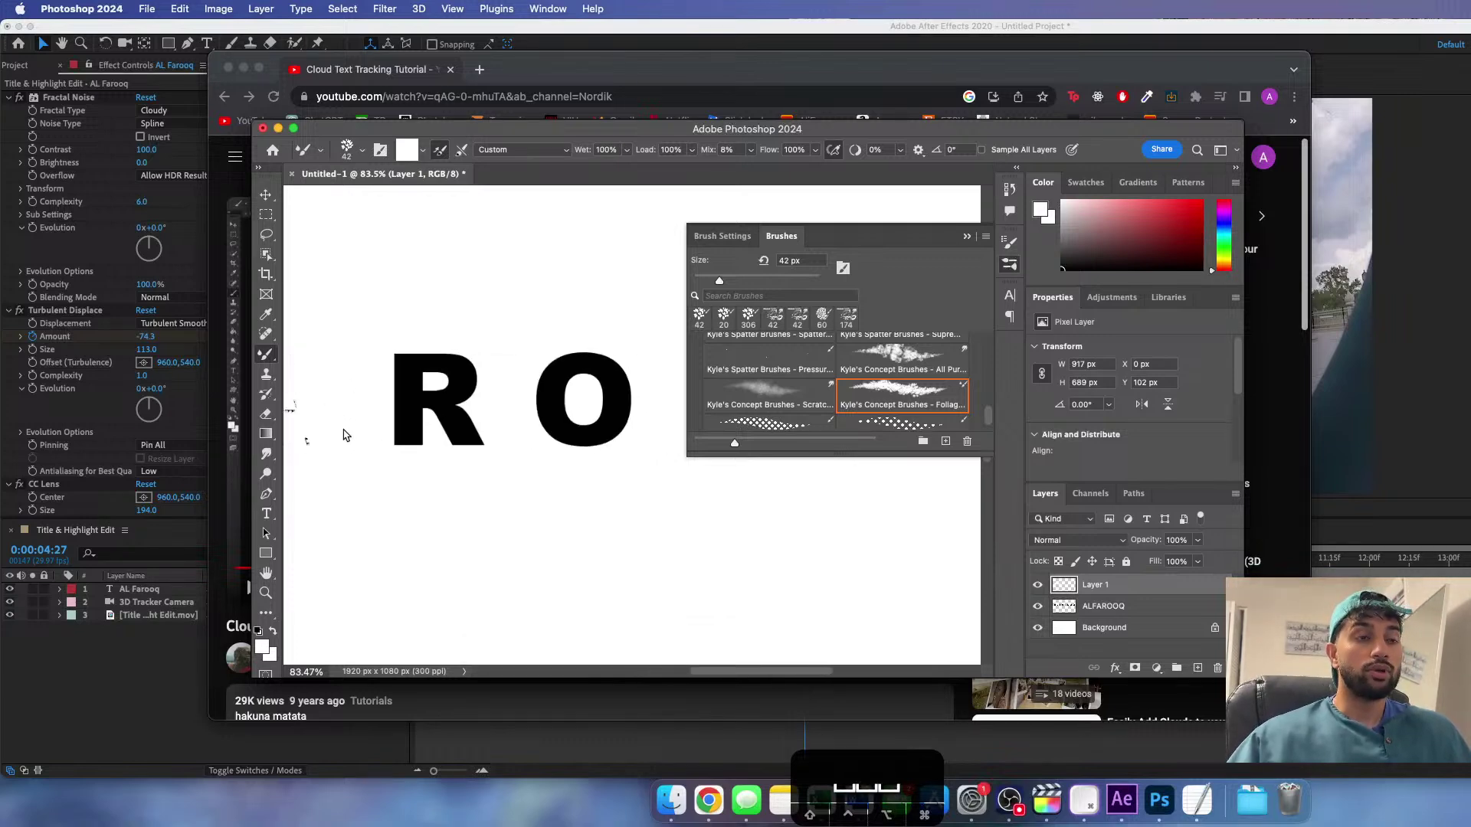
pyautogui.moveTo(404, 360)
pyautogui.mouseDown()
pyautogui.moveTo(408, 452)
pyautogui.moveTo(407, 359)
pyautogui.moveTo(463, 370)
pyautogui.moveTo(460, 391)
pyautogui.moveTo(410, 401)
pyautogui.moveTo(450, 405)
pyautogui.moveTo(478, 448)
pyautogui.moveTo(450, 421)
pyautogui.mouseUp()
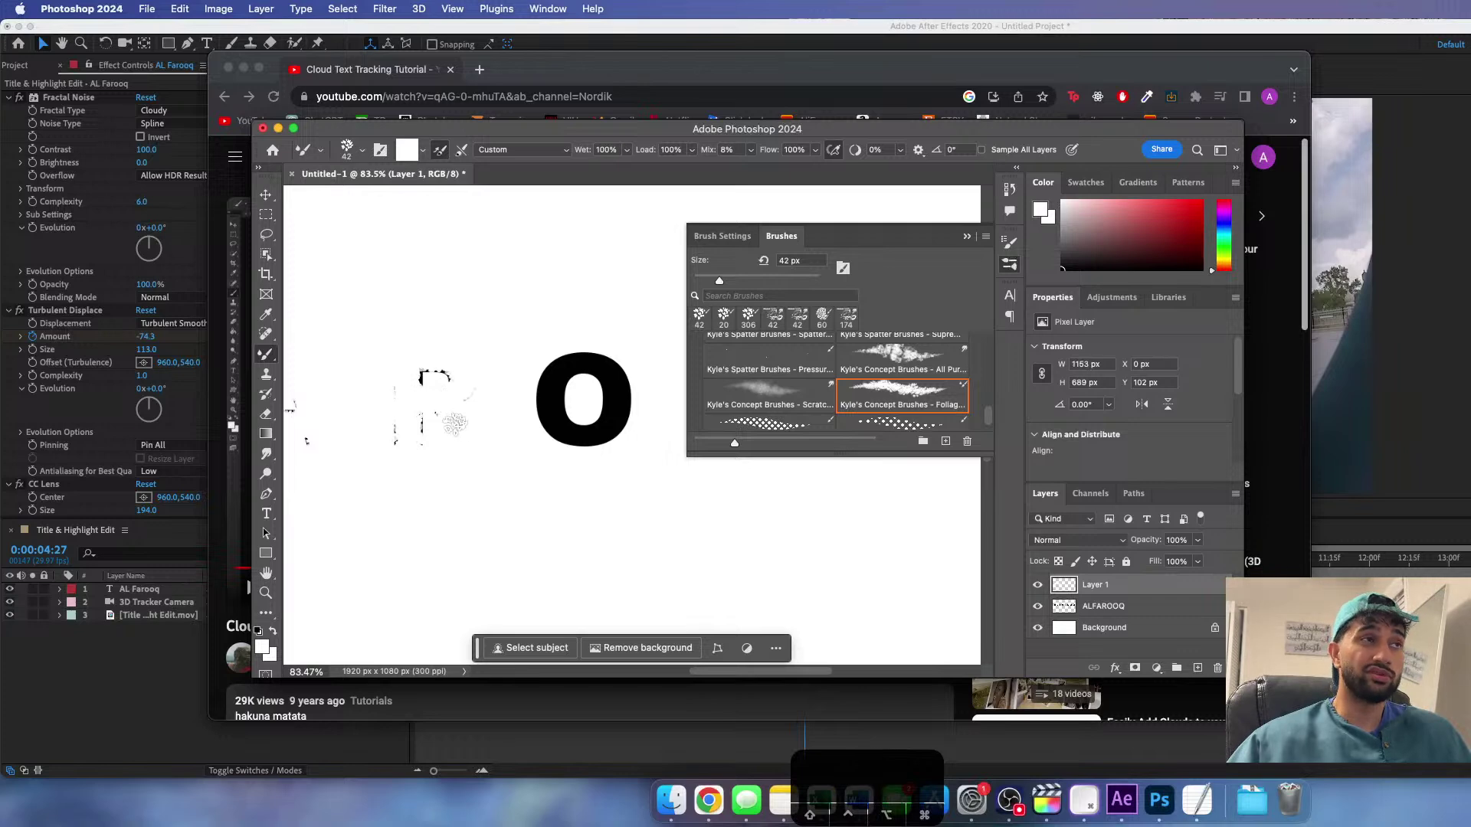
# - Paint white over both Os and the Q of the title with the Foliage brush, redoing the last stroke on the Q
pyautogui.hscroll(5, 459, 406)
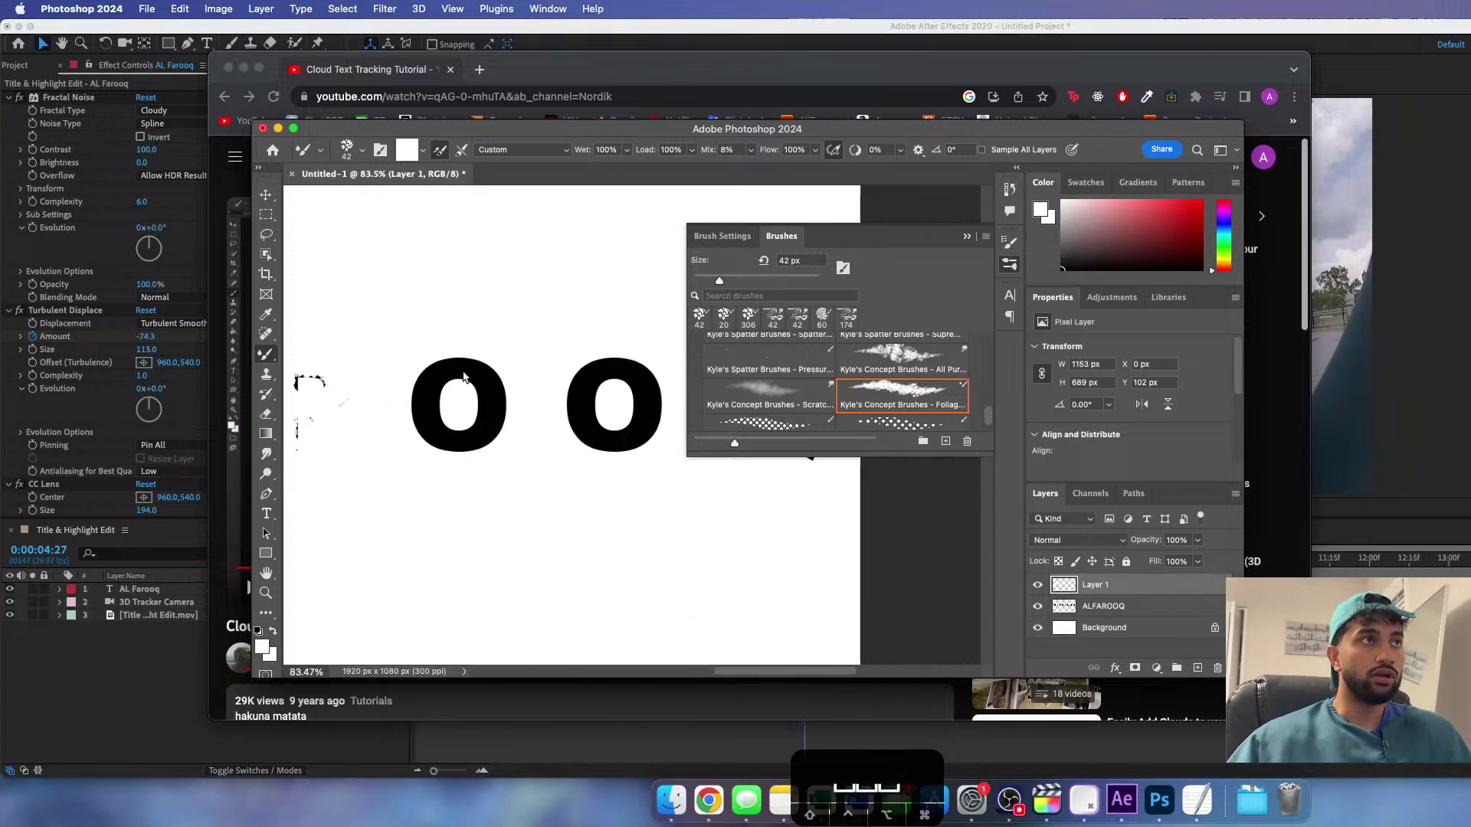
pyautogui.moveTo(458, 368)
pyautogui.mouseDown()
pyautogui.moveTo(418, 391)
pyautogui.moveTo(425, 430)
pyautogui.moveTo(468, 439)
pyautogui.moveTo(481, 410)
pyautogui.moveTo(473, 379)
pyautogui.moveTo(425, 380)
pyautogui.moveTo(416, 422)
pyautogui.moveTo(439, 442)
pyautogui.moveTo(481, 433)
pyautogui.moveTo(490, 374)
pyautogui.mouseUp()
pyautogui.moveTo(585, 371)
pyautogui.mouseDown()
pyautogui.moveTo(569, 418)
pyautogui.moveTo(608, 443)
pyautogui.moveTo(644, 424)
pyautogui.moveTo(639, 368)
pyautogui.moveTo(582, 364)
pyautogui.moveTo(594, 394)
pyautogui.moveTo(406, 459)
pyautogui.moveTo(314, 460)
pyautogui.mouseUp()
pyautogui.press('space')
pyautogui.moveTo(510, 395)
pyautogui.mouseDown()
pyautogui.moveTo(485, 414)
pyautogui.moveTo(479, 456)
pyautogui.moveTo(529, 475)
pyautogui.moveTo(555, 433)
pyautogui.moveTo(509, 397)
pyautogui.moveTo(549, 429)
pyautogui.moveTo(509, 526)
pyautogui.mouseUp()
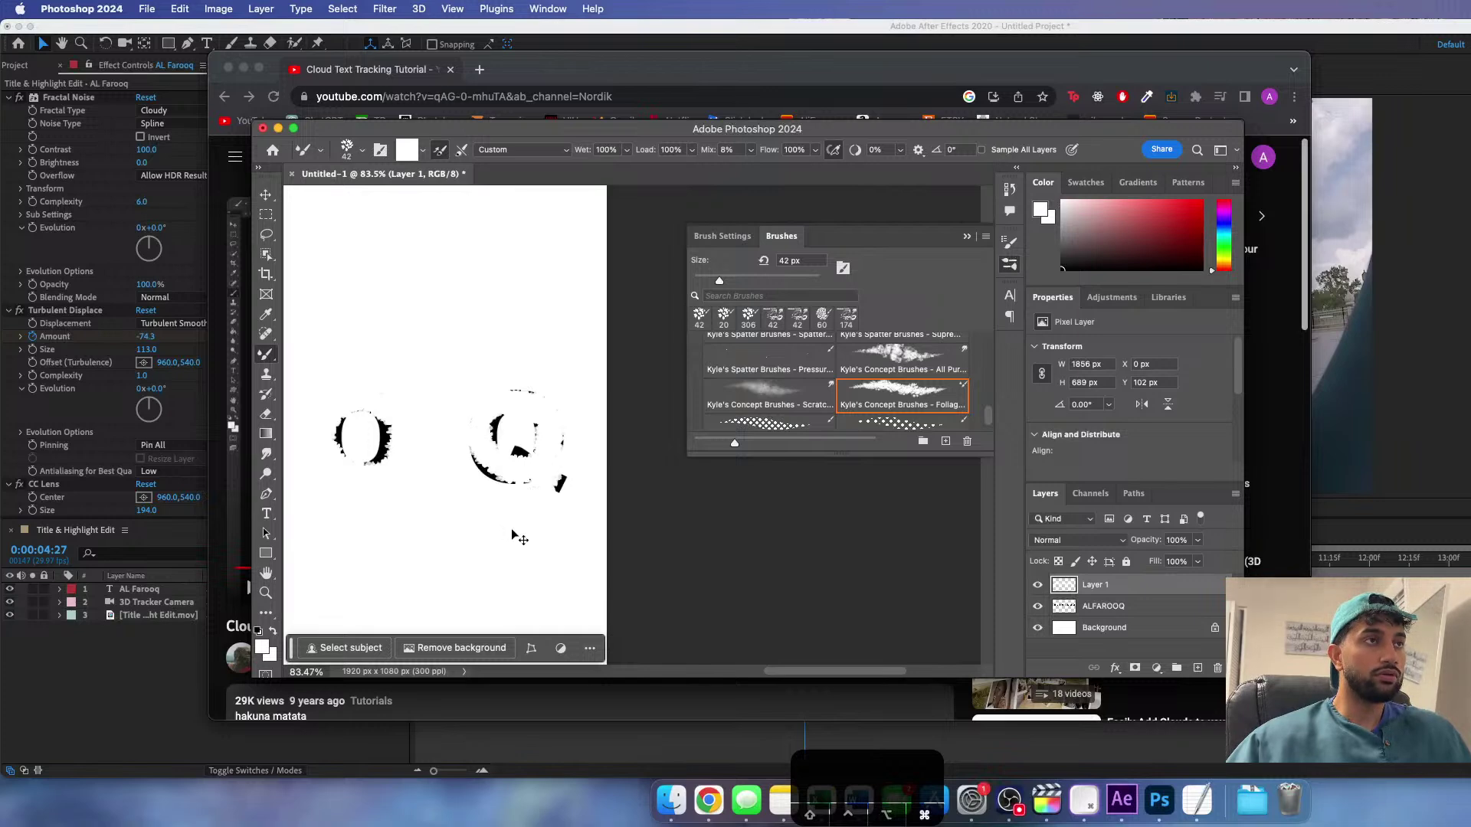
pyautogui.press('super+z')
pyautogui.moveTo(518, 412)
pyautogui.mouseDown()
pyautogui.moveTo(489, 458)
pyautogui.moveTo(506, 469)
pyautogui.moveTo(544, 459)
pyautogui.moveTo(553, 438)
pyautogui.moveTo(531, 403)
pyautogui.moveTo(480, 408)
pyautogui.moveTo(483, 457)
pyautogui.moveTo(535, 476)
pyautogui.moveTo(513, 452)
pyautogui.moveTo(590, 502)
pyautogui.moveTo(553, 488)
pyautogui.mouseUp()
# - Hide the ALFAROOQ and Background layers and examine the edges and overall shape of the painted white lettering
pyautogui.click(1038, 606)
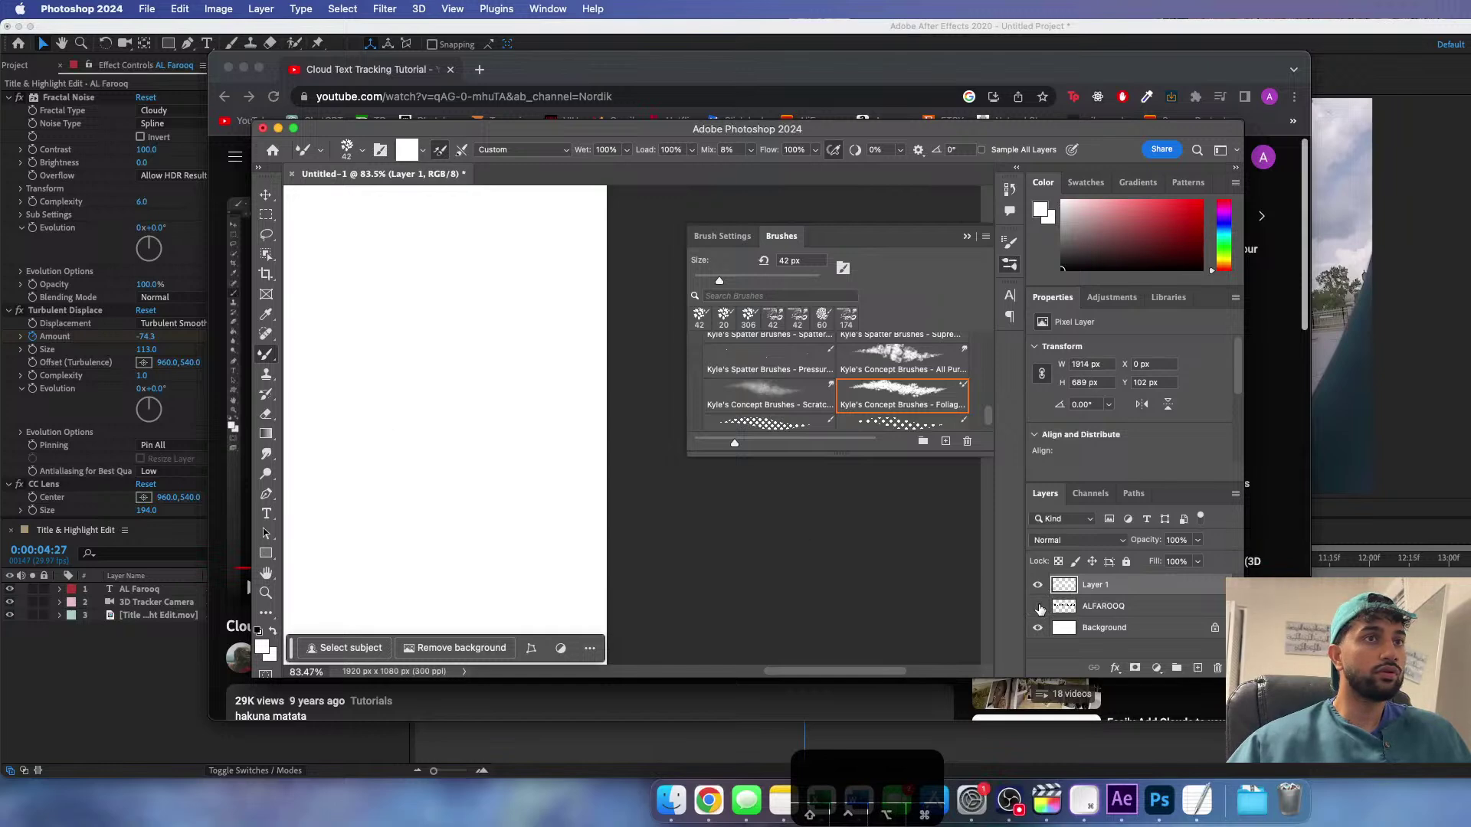
pyautogui.click(1038, 628)
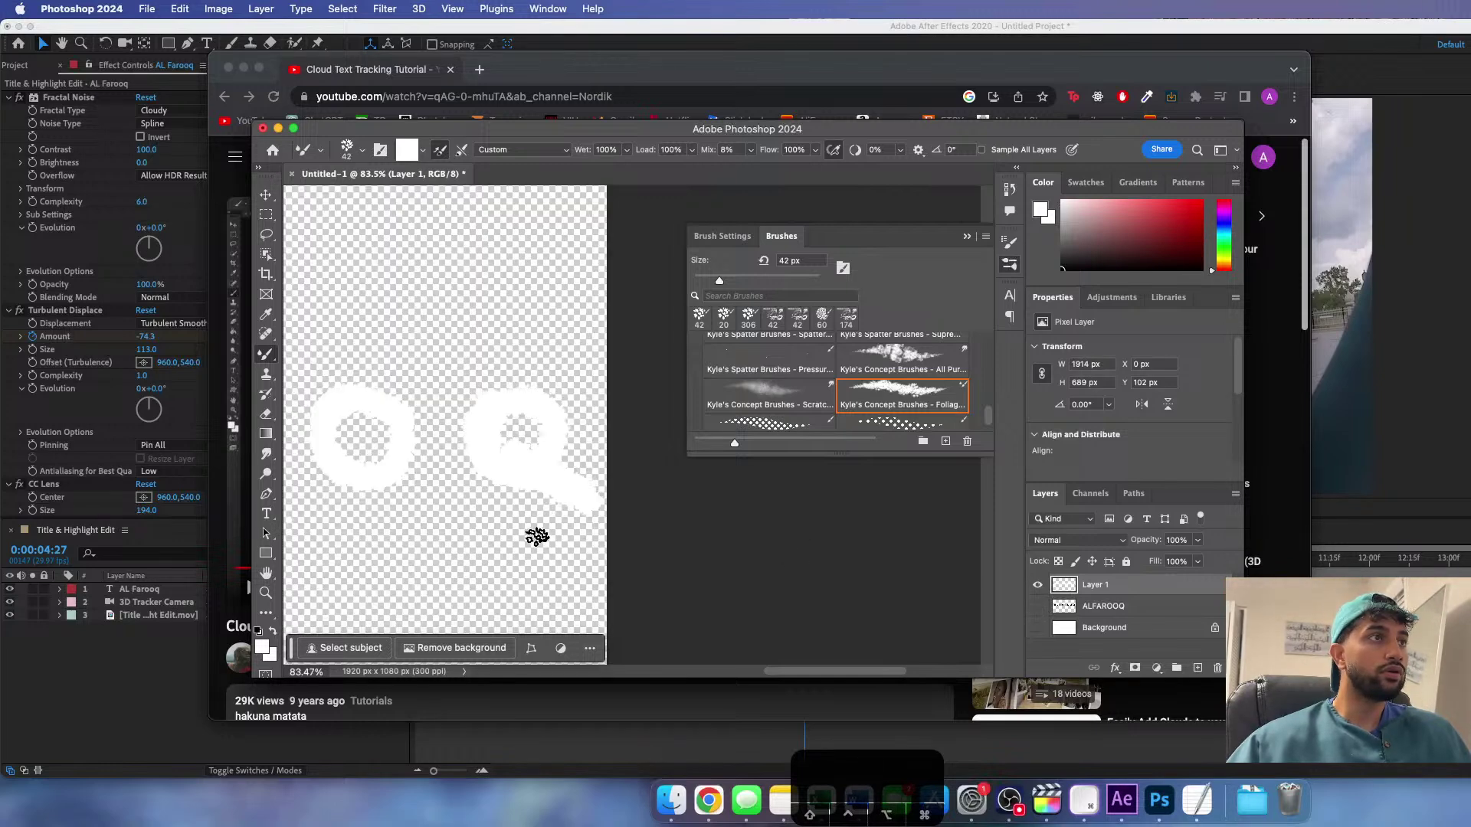
pyautogui.hscroll(-5, 623, 525)
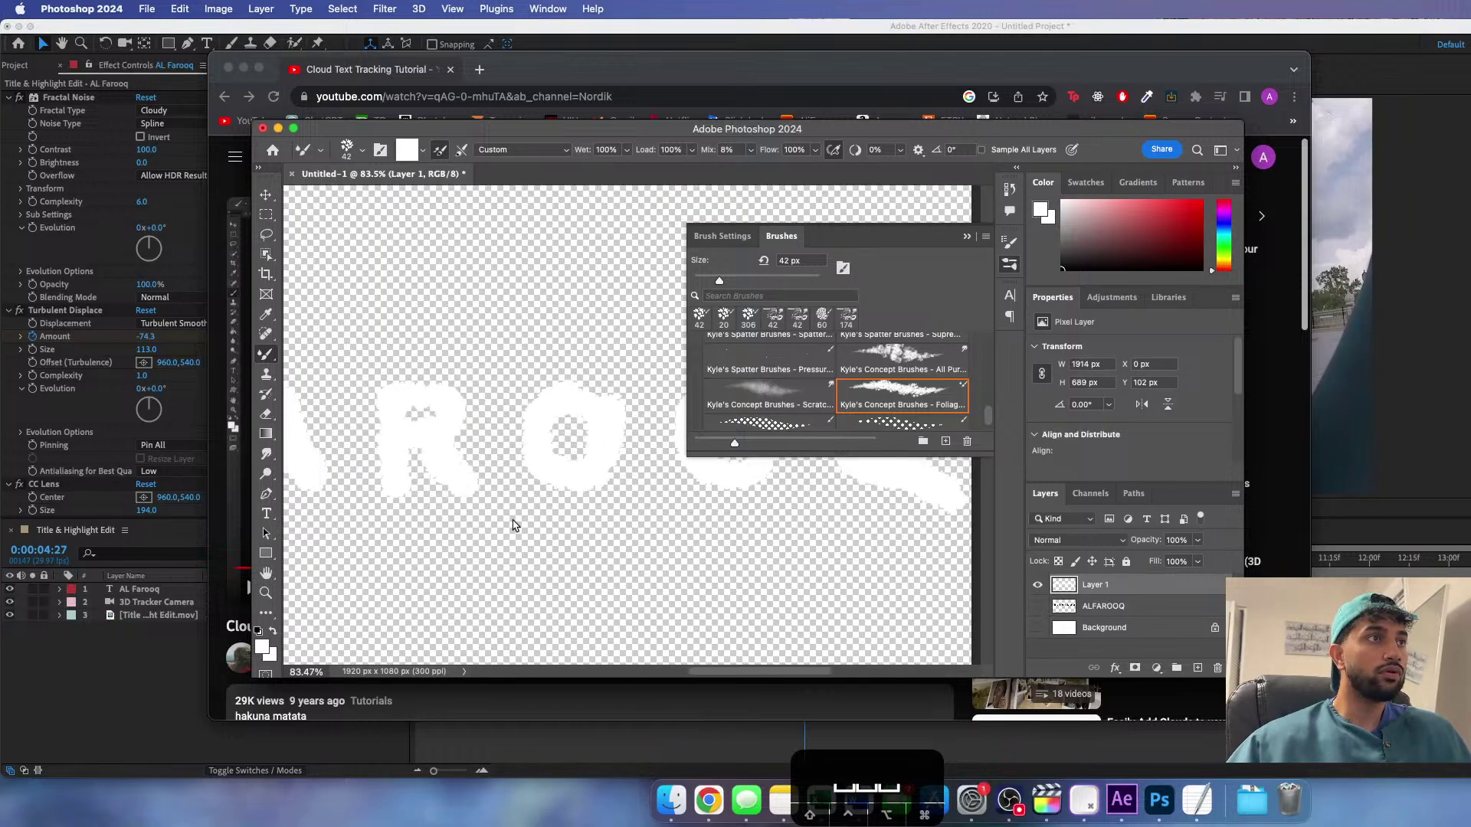
pyautogui.scroll(-2, 526, 548)
pyautogui.scroll(8, 526, 548)
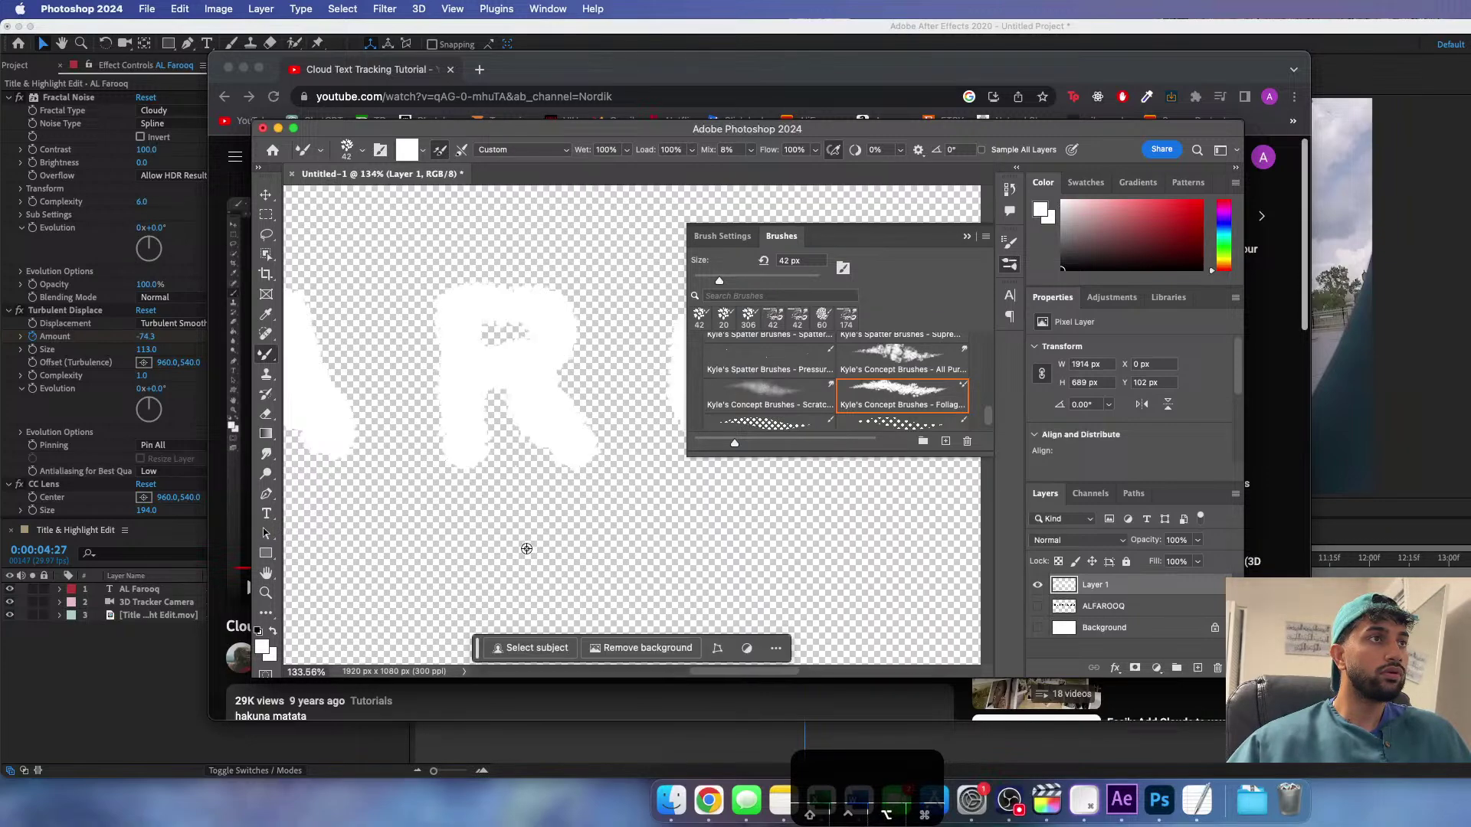
pyautogui.scroll(-15, 526, 548)
pyautogui.scroll(6, 526, 548)
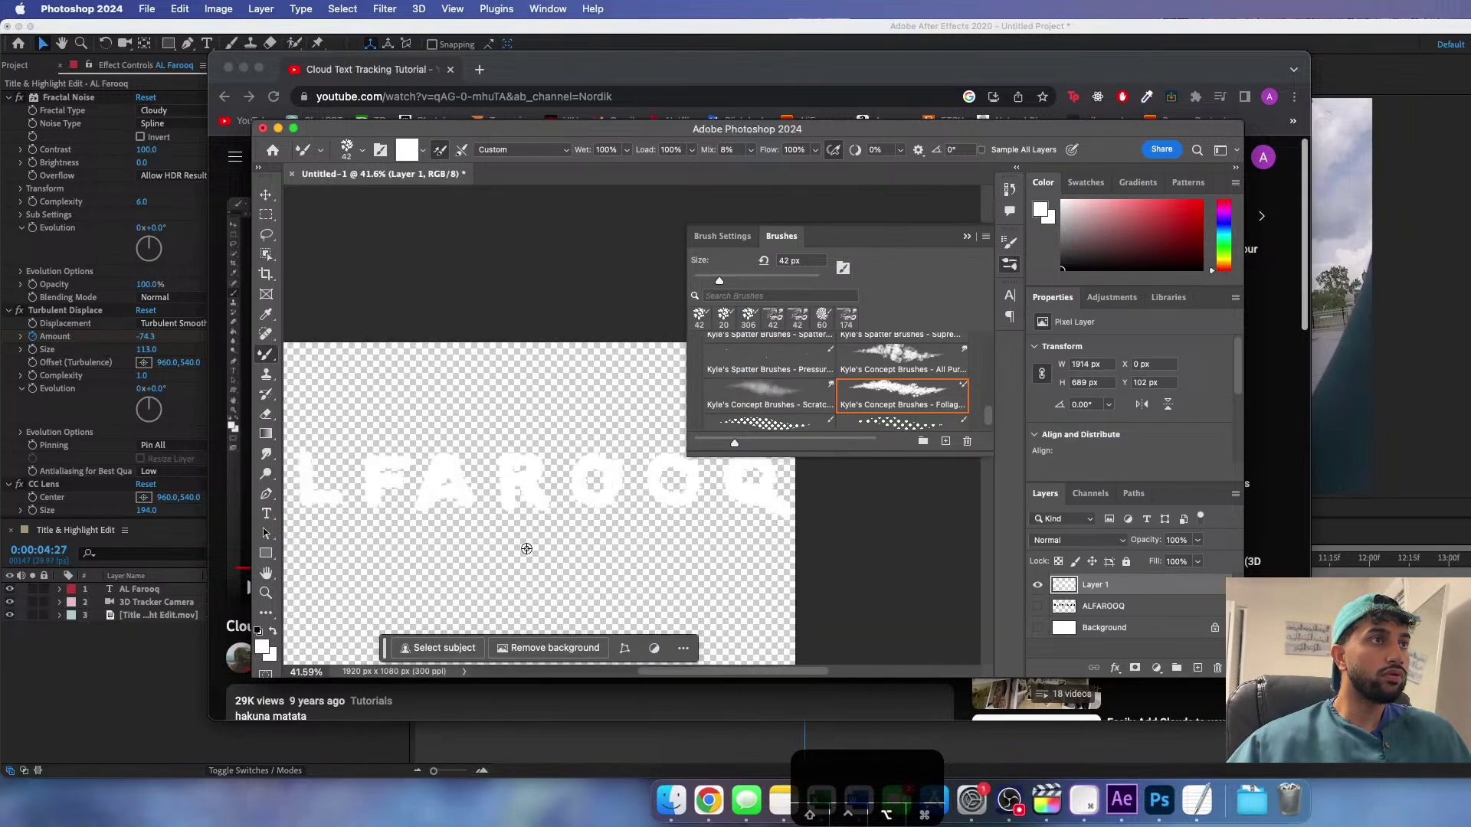
pyautogui.moveTo(570, 488); pyautogui.dragTo(616, 467)
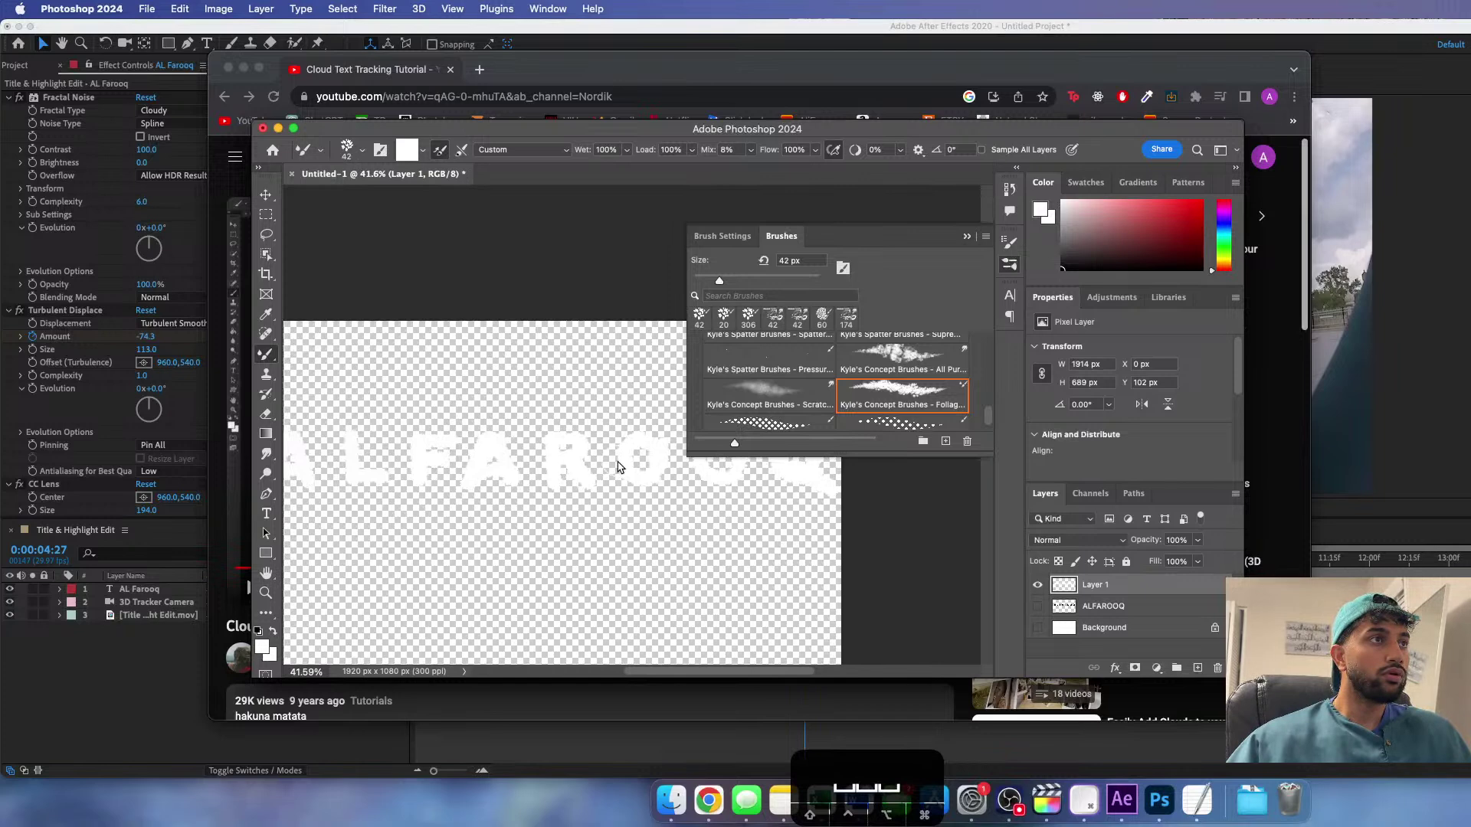
pyautogui.scroll(-2, 633, 472)
pyautogui.hscroll(-2, 633, 472)
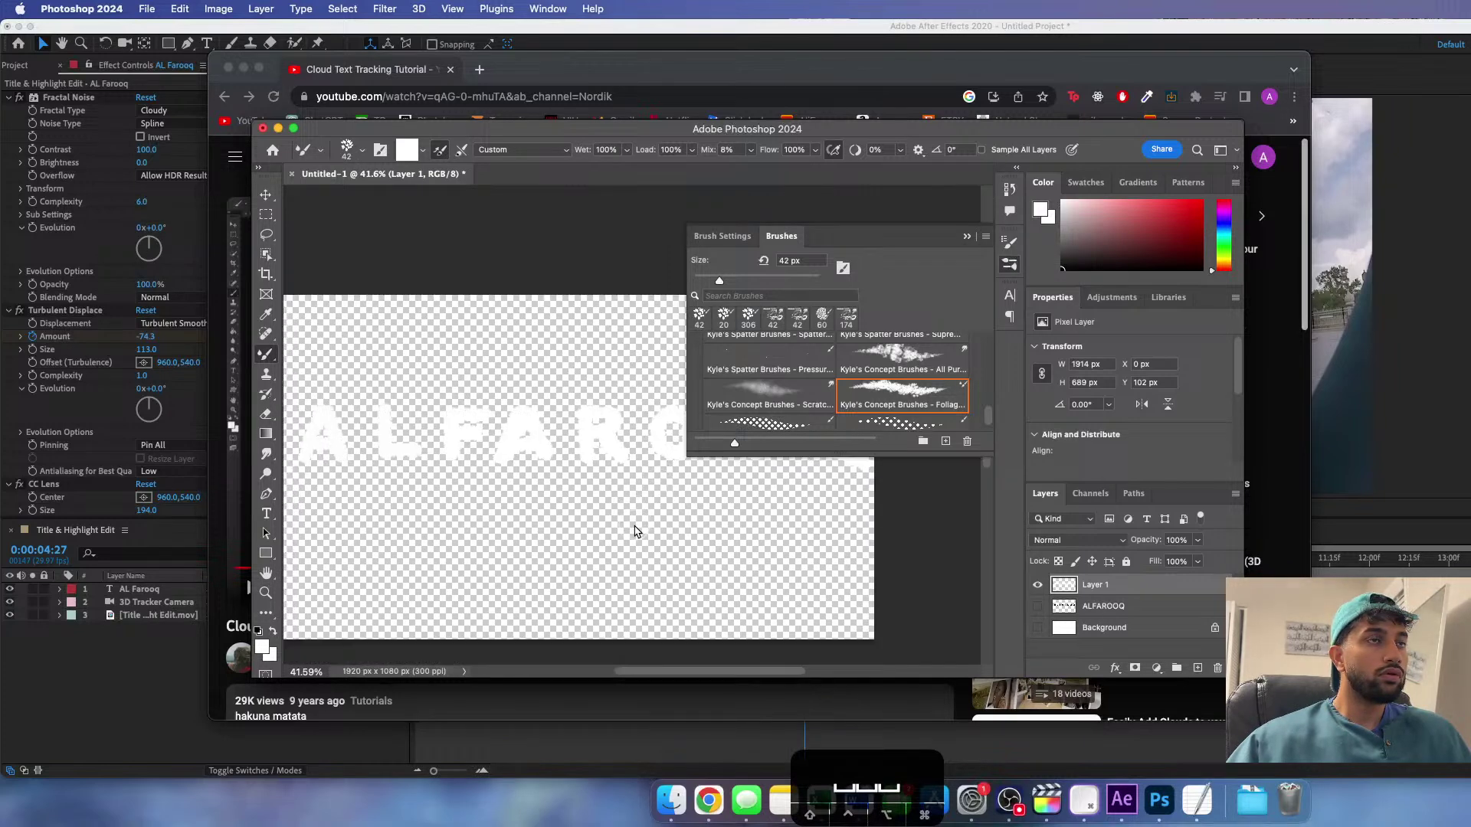
pyautogui.scroll(-2, 635, 529)
pyautogui.hscroll(-2, 634, 529)
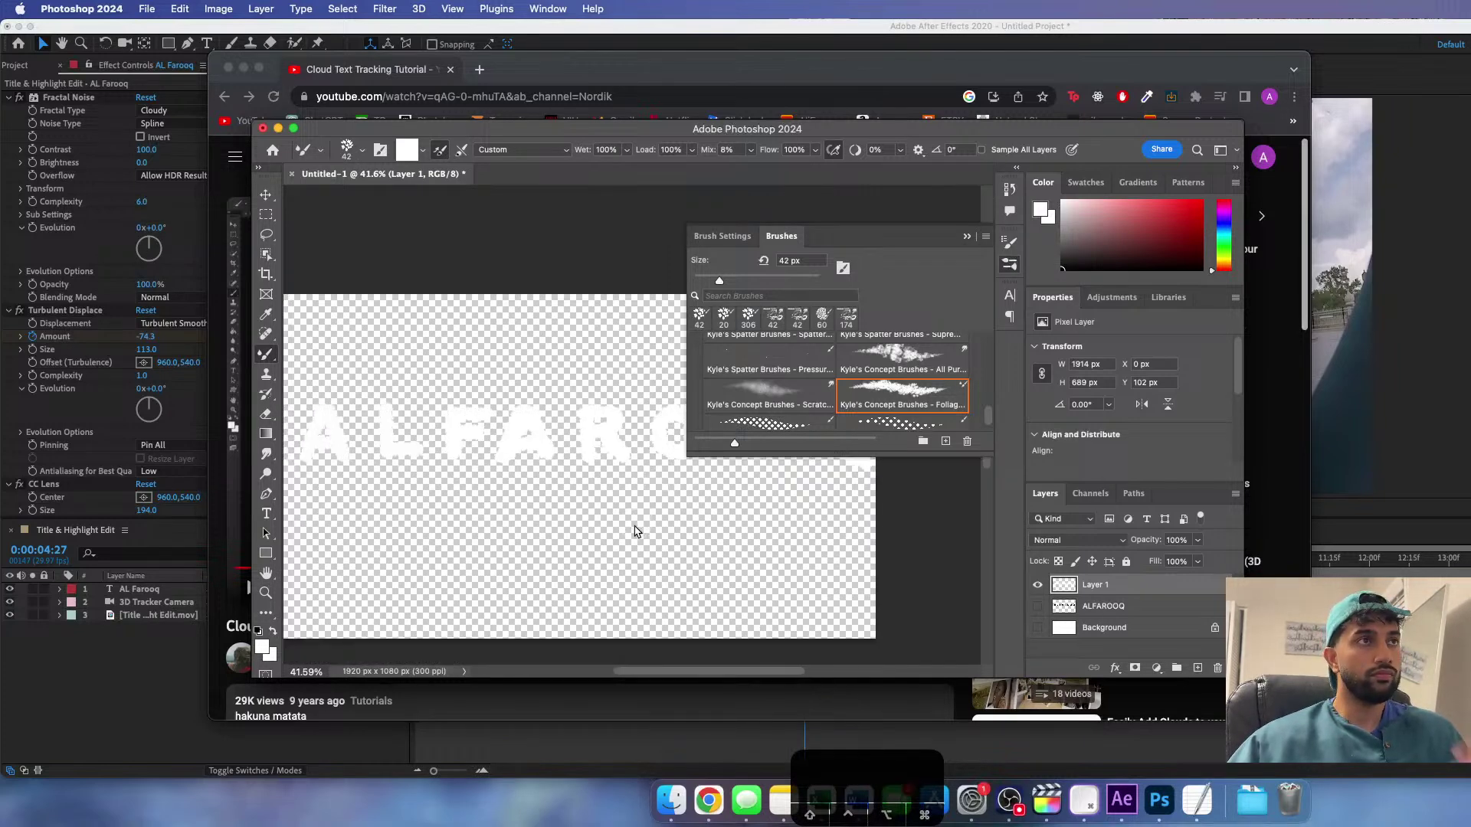
pyautogui.hscroll(2, 624, 437)
pyautogui.scroll(-1, 623, 437)
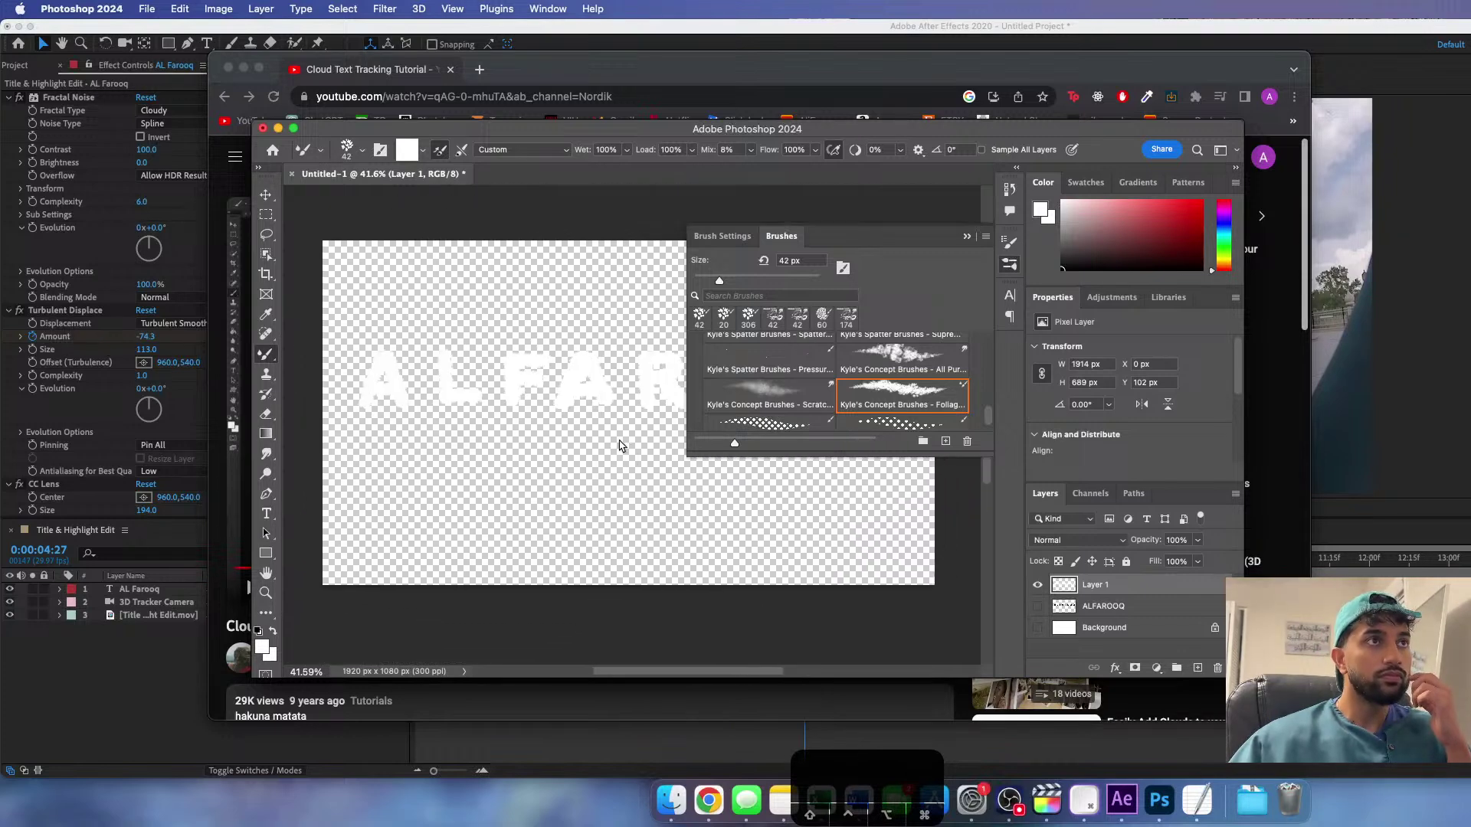
pyautogui.press('super+shift+s')
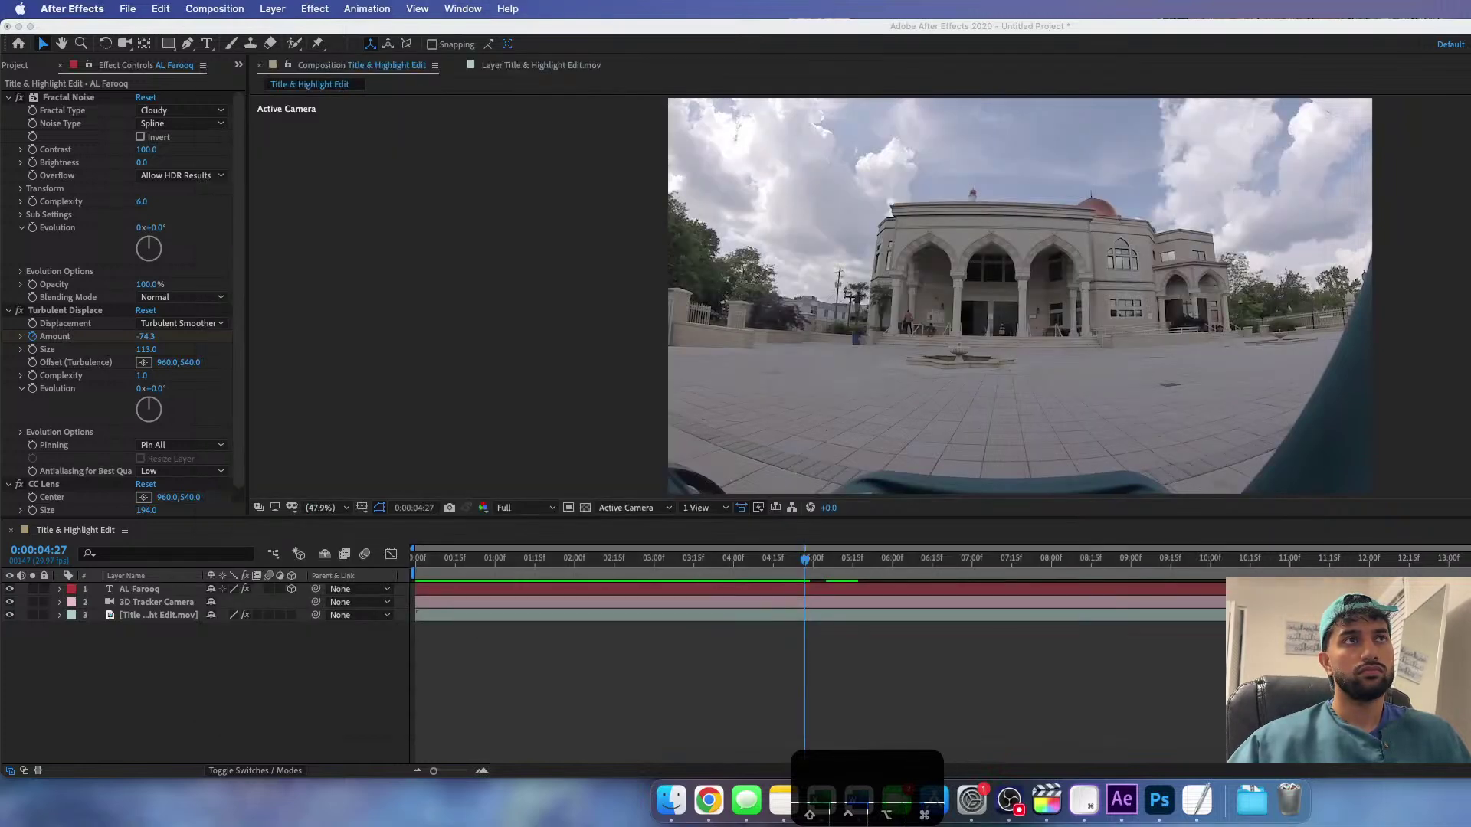
# - In After Effects, play the Title & Highlight Edit composition from the start and park the playhead at 0:00:05:29
pyautogui.moveTo(432, 566); pyautogui.dragTo(388, 574)
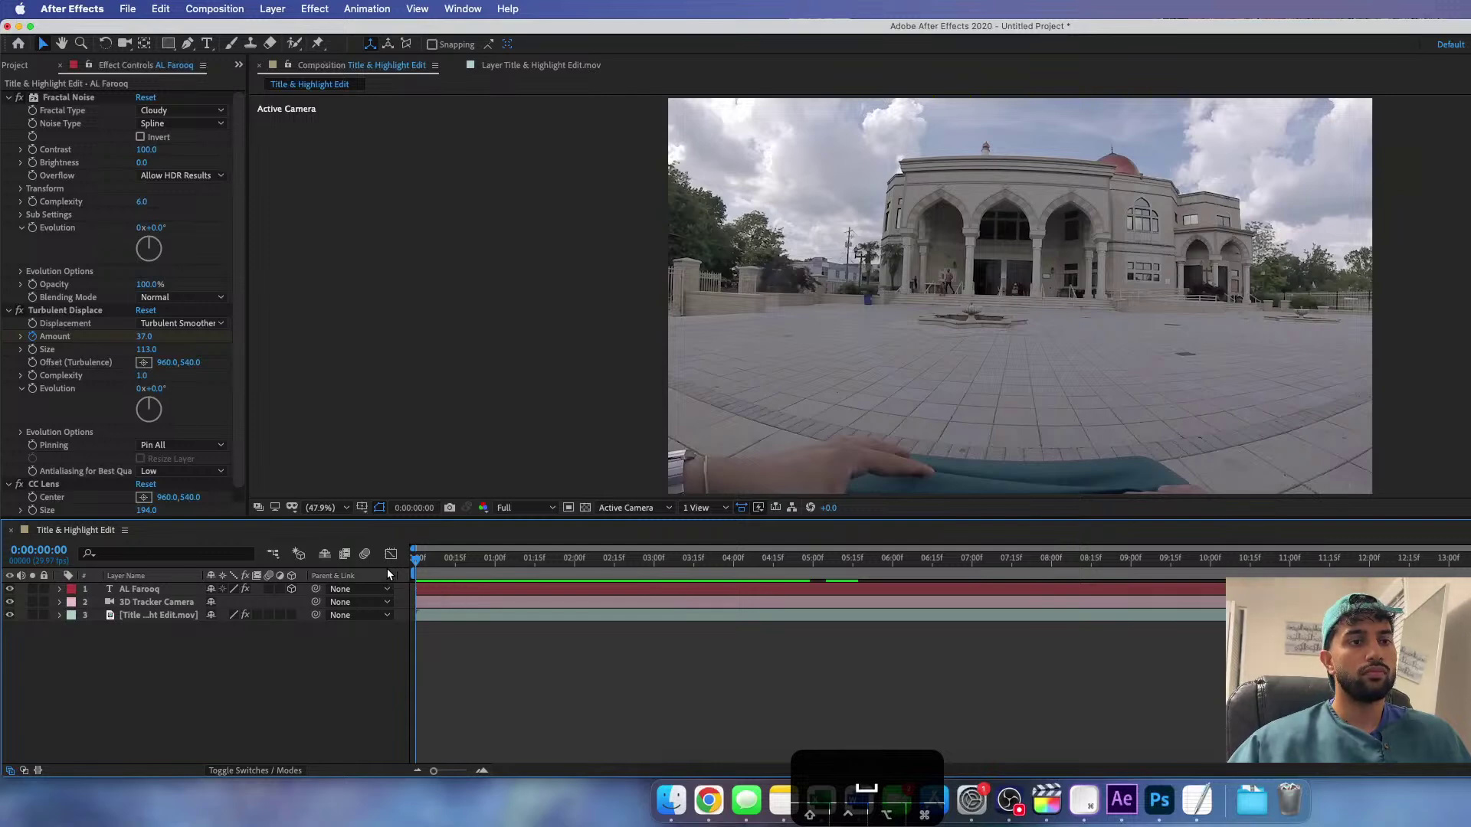
pyautogui.moveTo(416, 562); pyautogui.dragTo(429, 564)
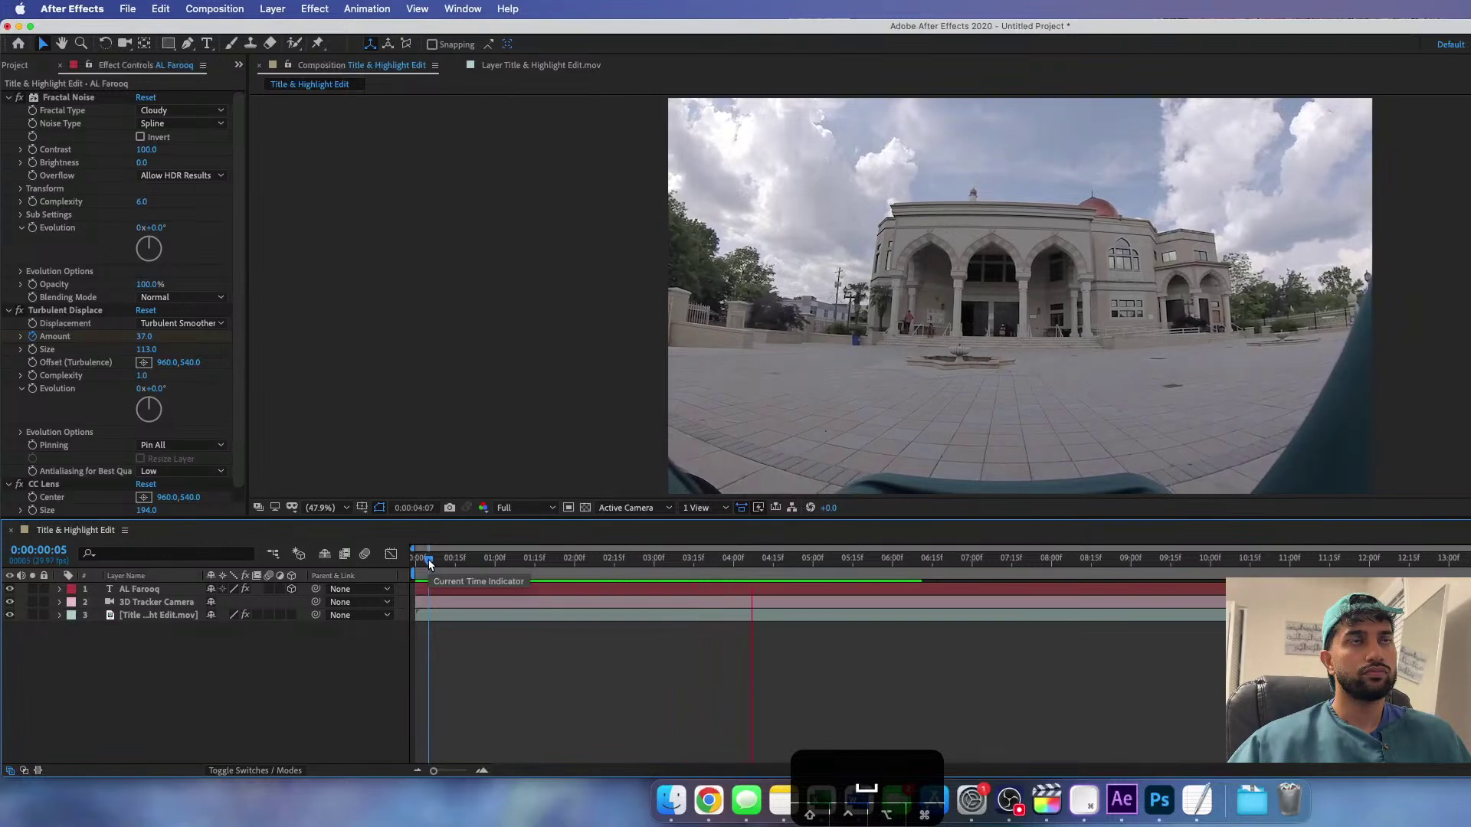
pyautogui.click(410, 565)
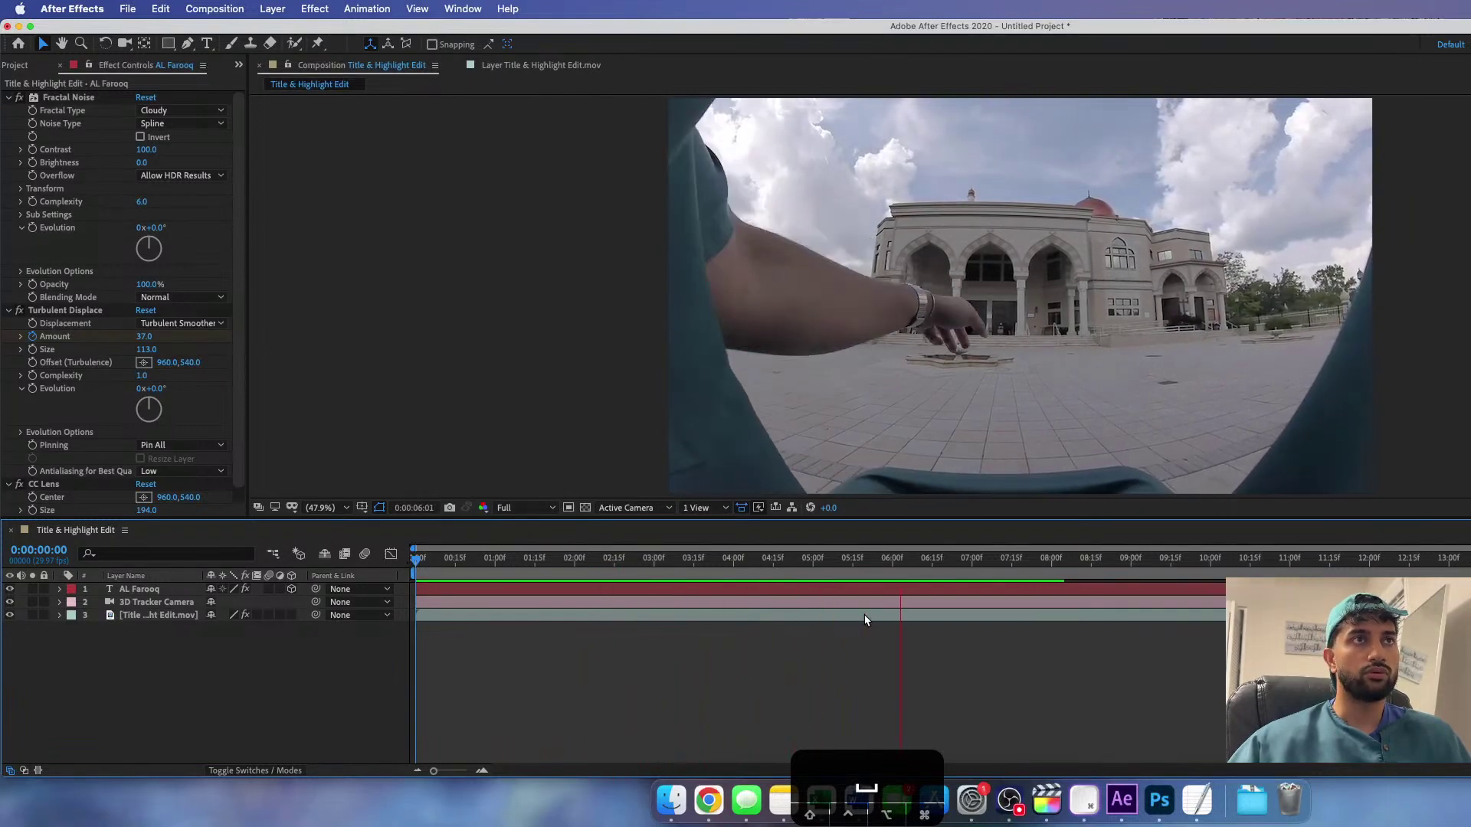
pyautogui.moveTo(884, 564)
pyautogui.mouseDown()
pyautogui.moveTo(764, 565)
pyautogui.moveTo(888, 569)
pyautogui.mouseUp()
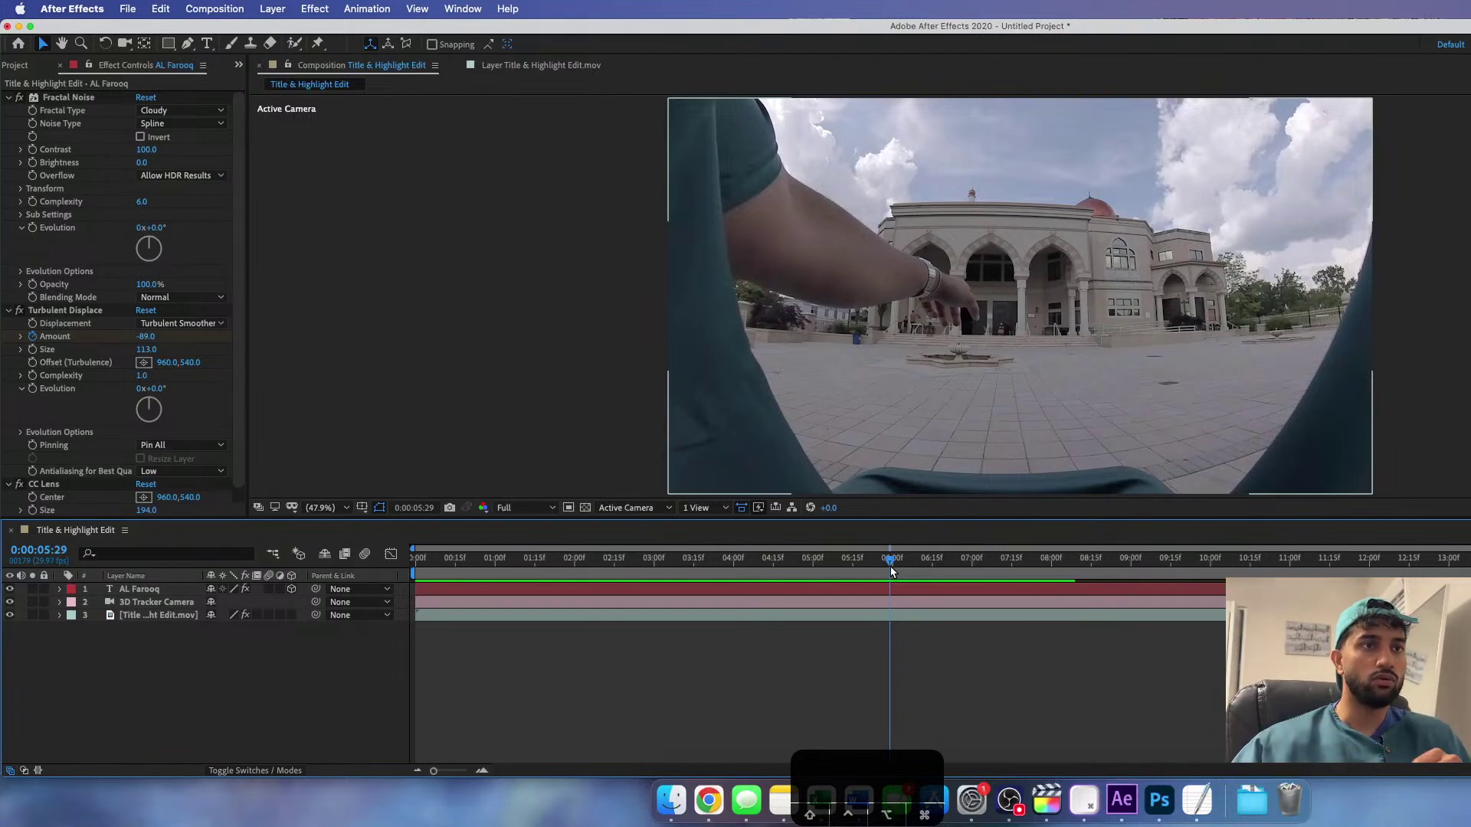
# - Switch to Photoshop, close the Untitled-1 document without saving, and quit Photoshop
pyautogui.click(1158, 798)
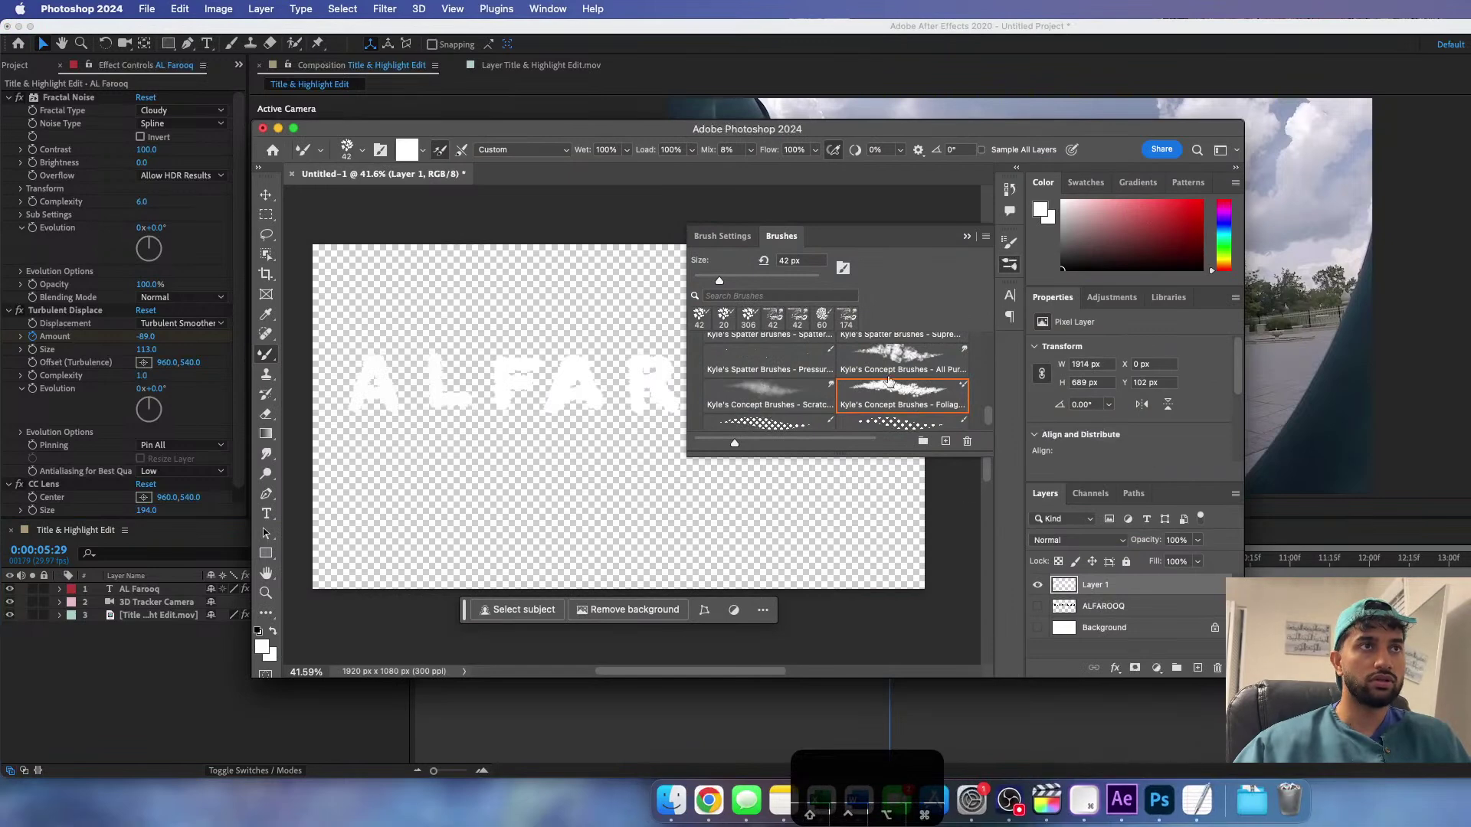
pyautogui.press('super+w')
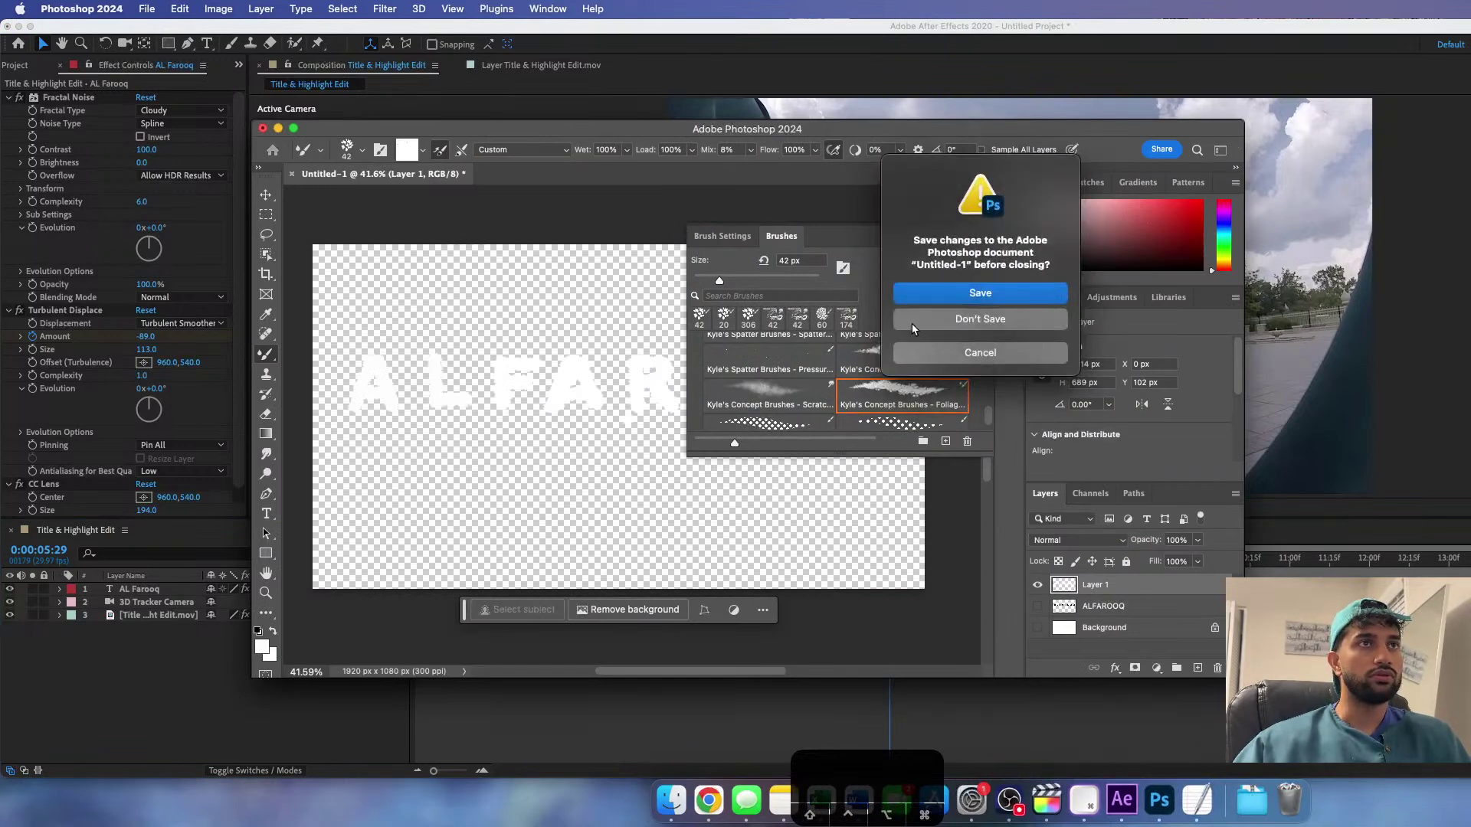
pyautogui.click(911, 323)
pyautogui.click(262, 128)
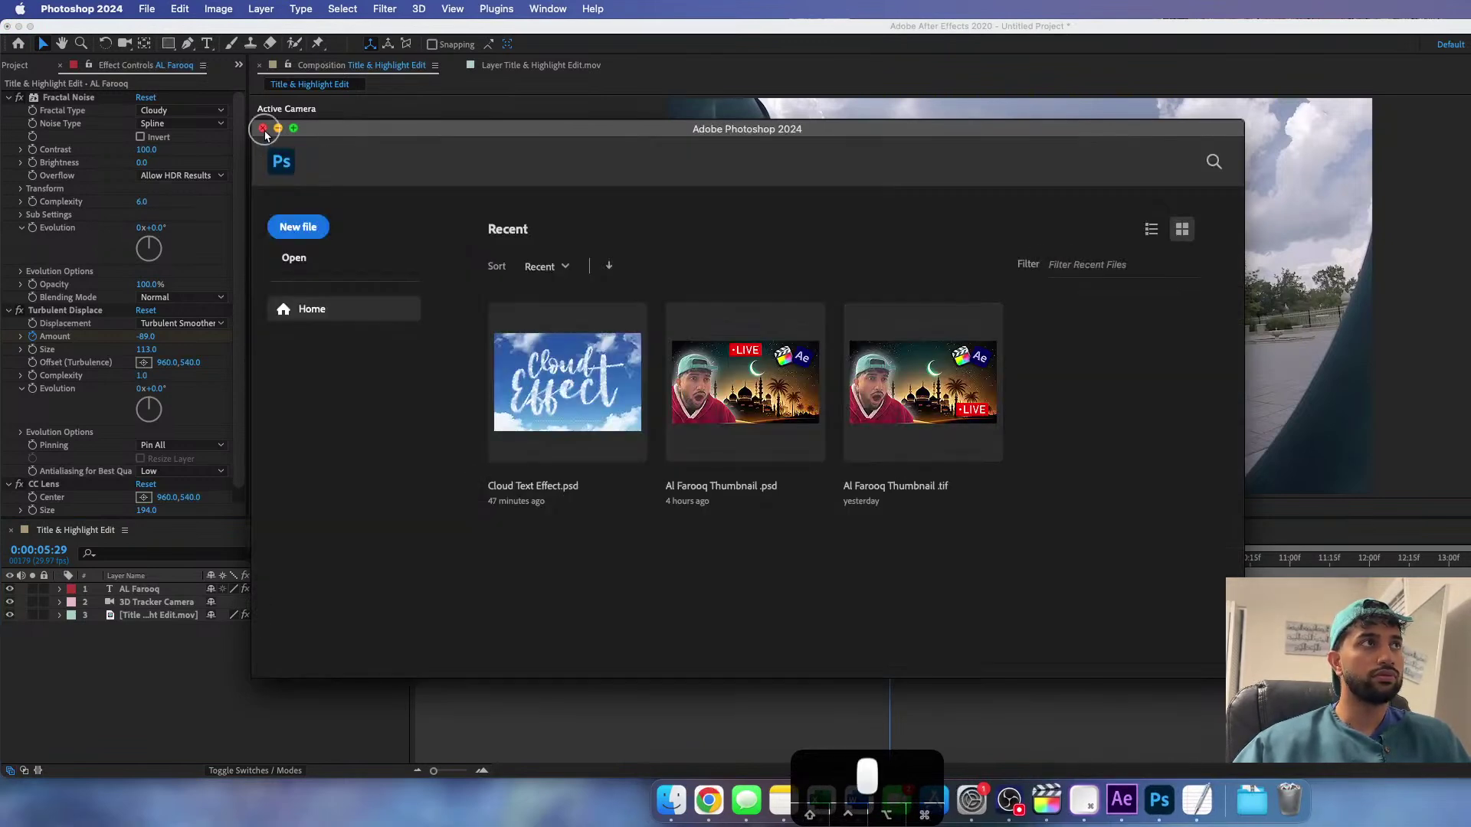
pyautogui.rightClick(1161, 796)
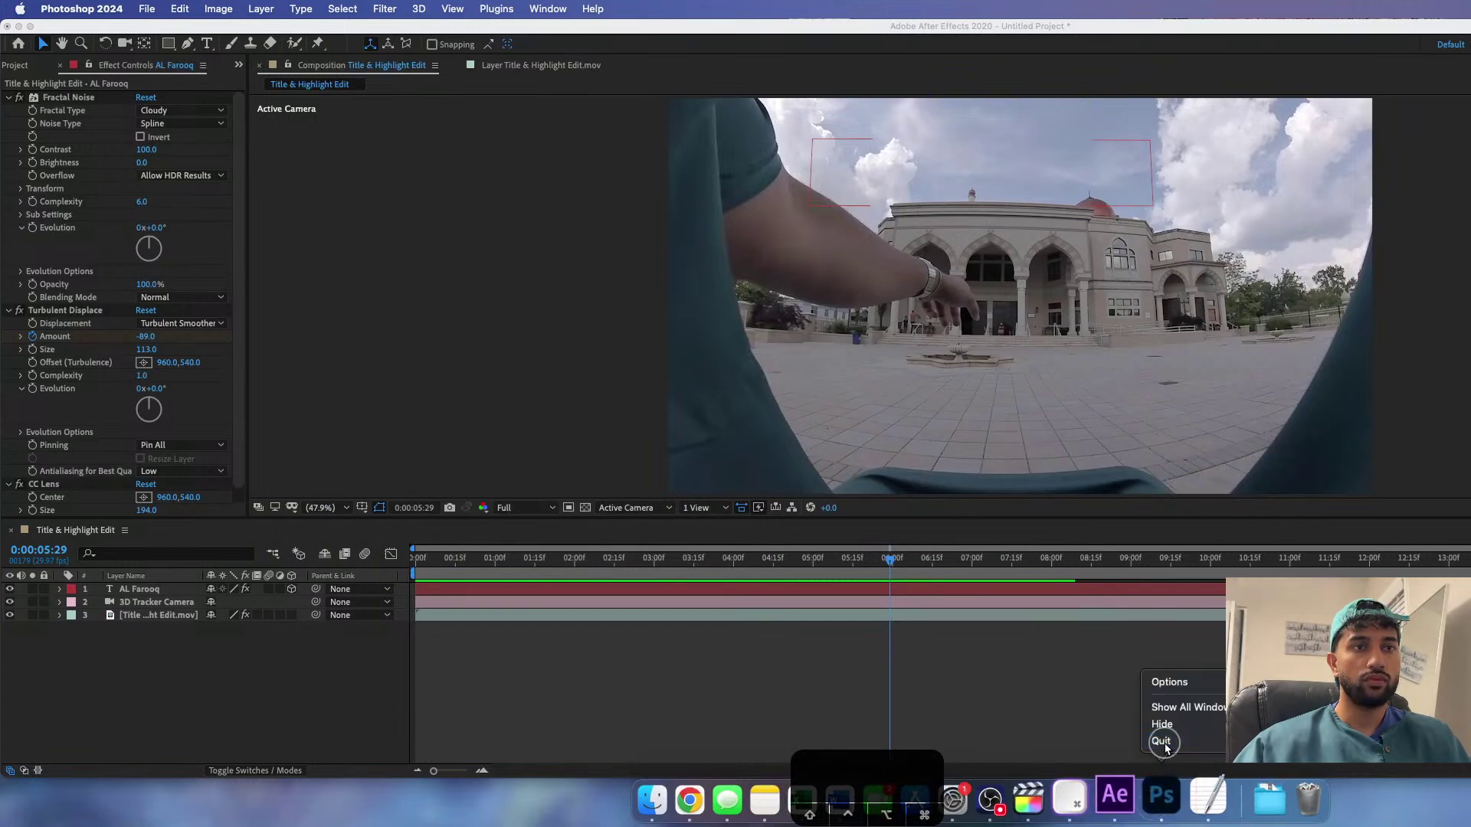
pyautogui.click(1160, 740)
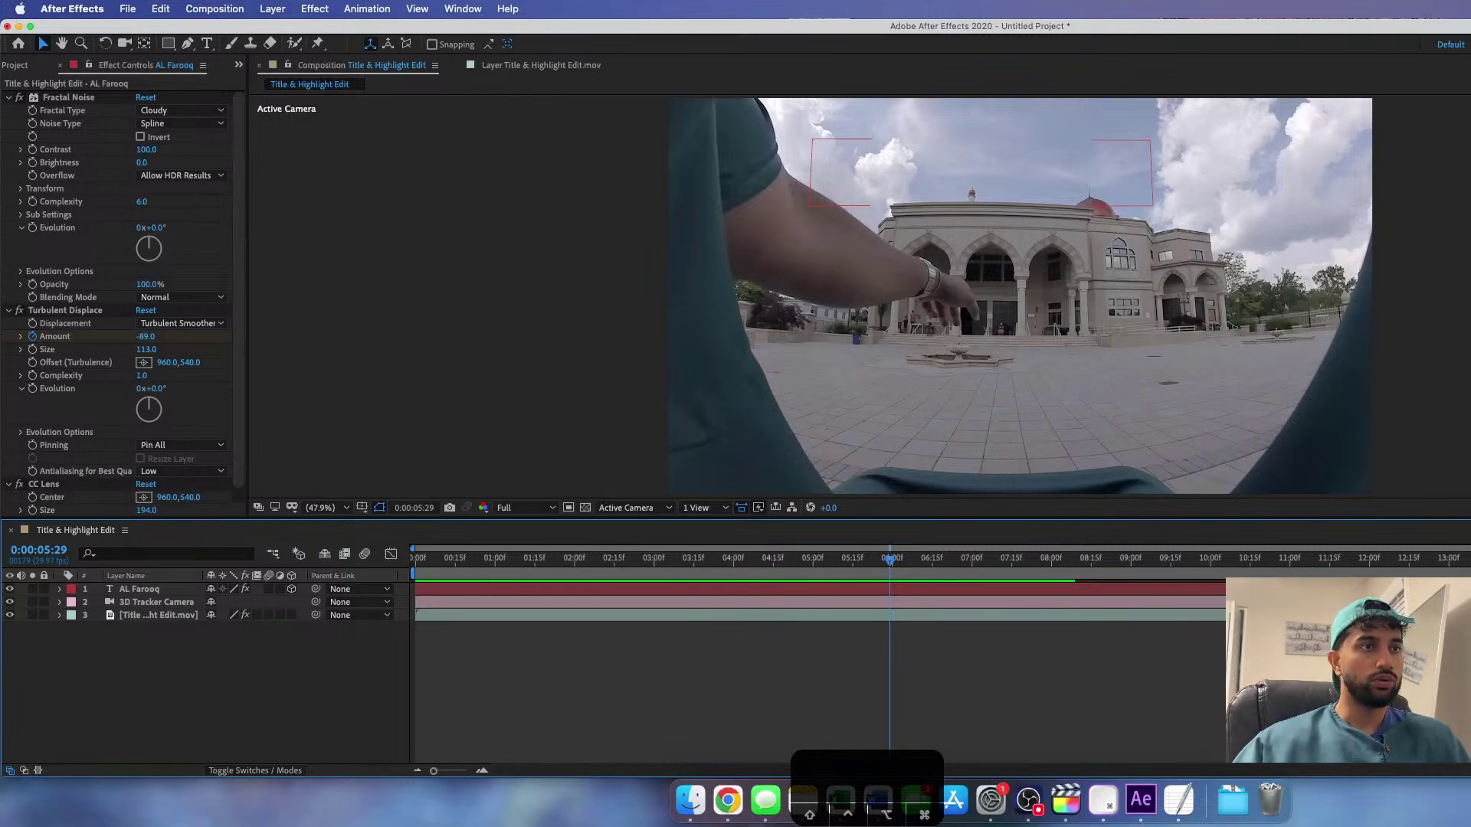
# - Preview the After Effects composition again from the first frame and stop playback at 0:00:06:18
pyautogui.moveTo(425, 569); pyautogui.dragTo(396, 568)
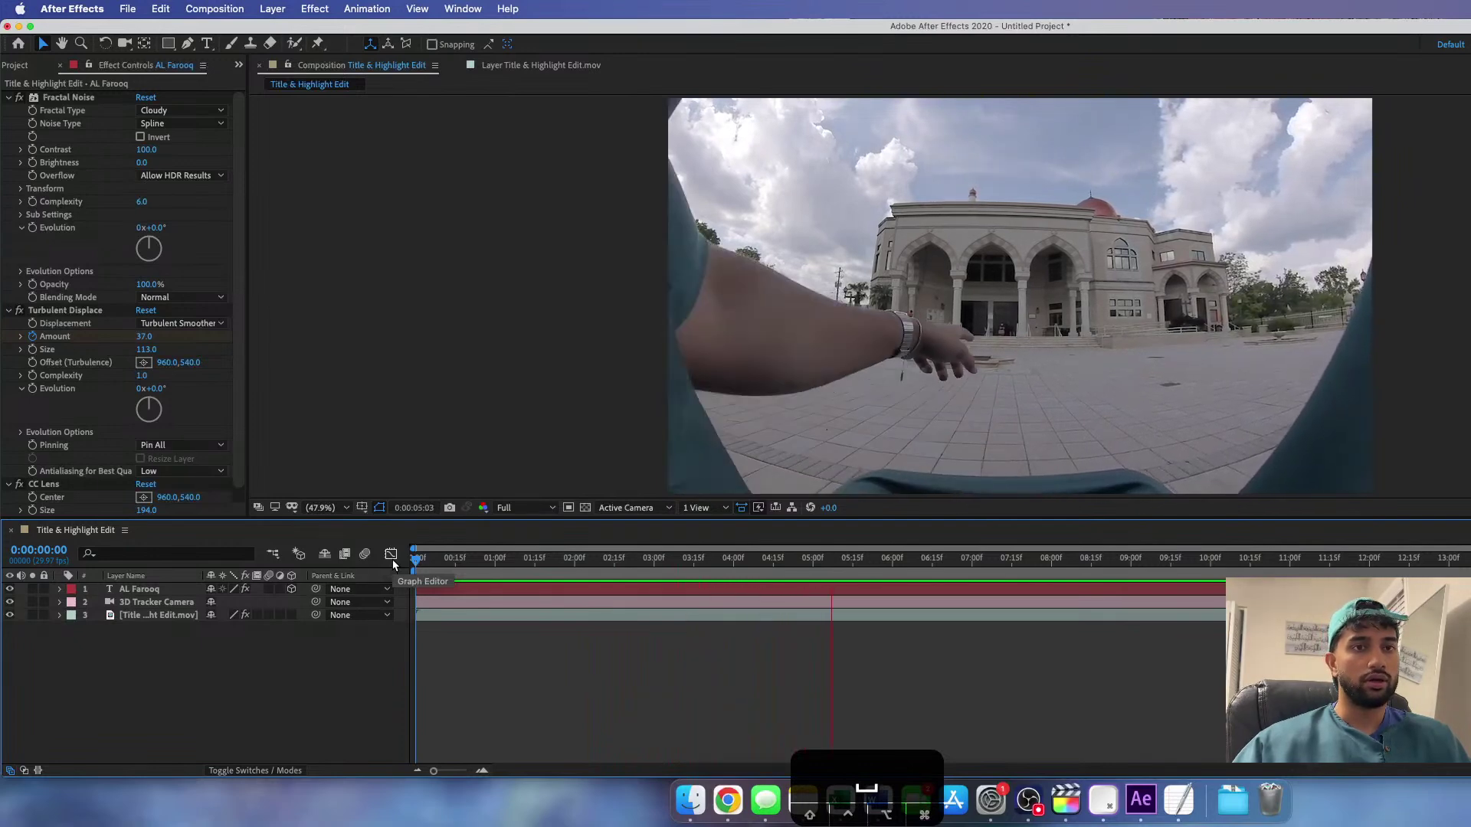
pyautogui.press('space')
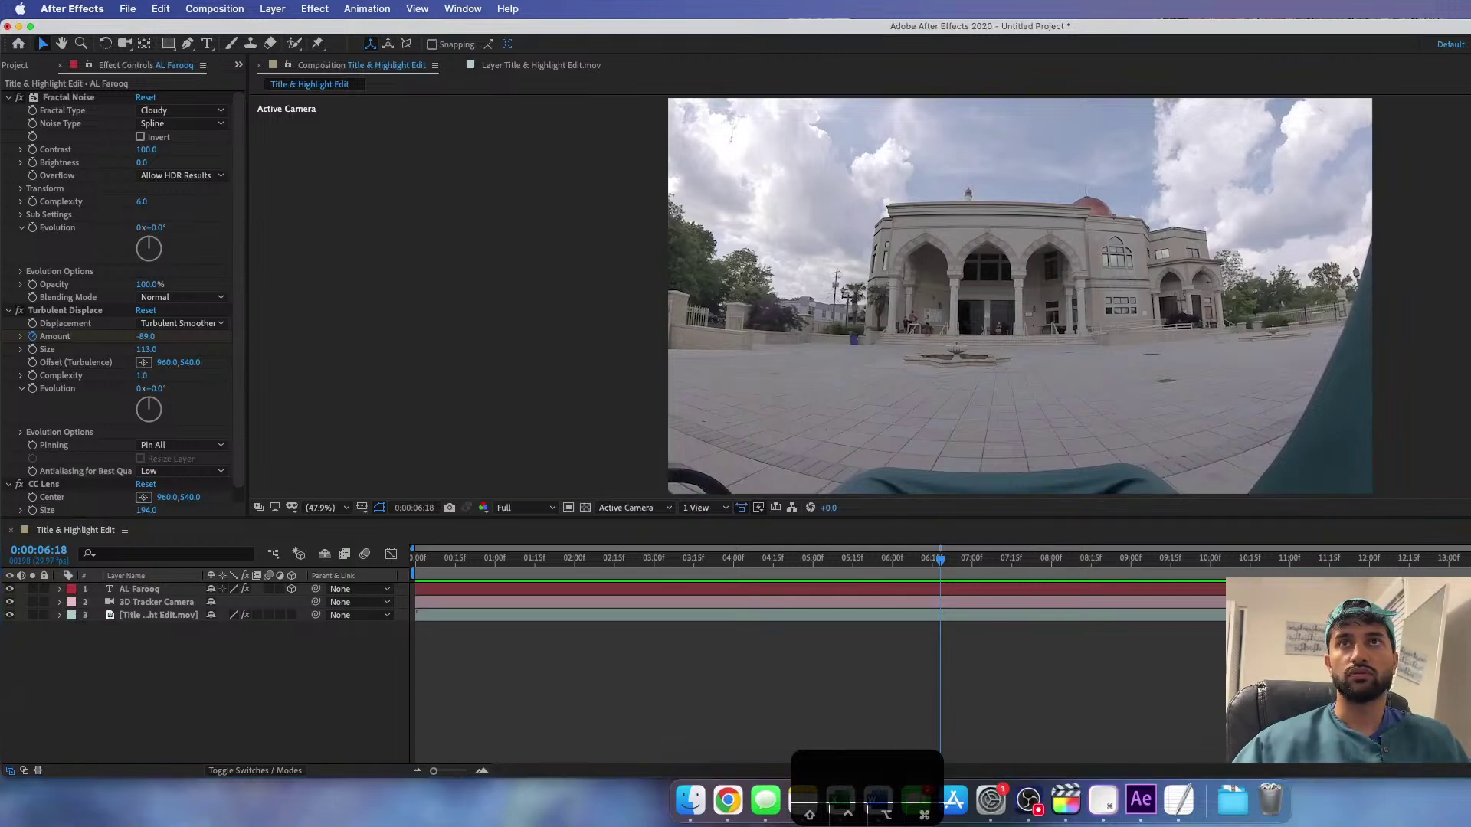
pyautogui.write('sabr')
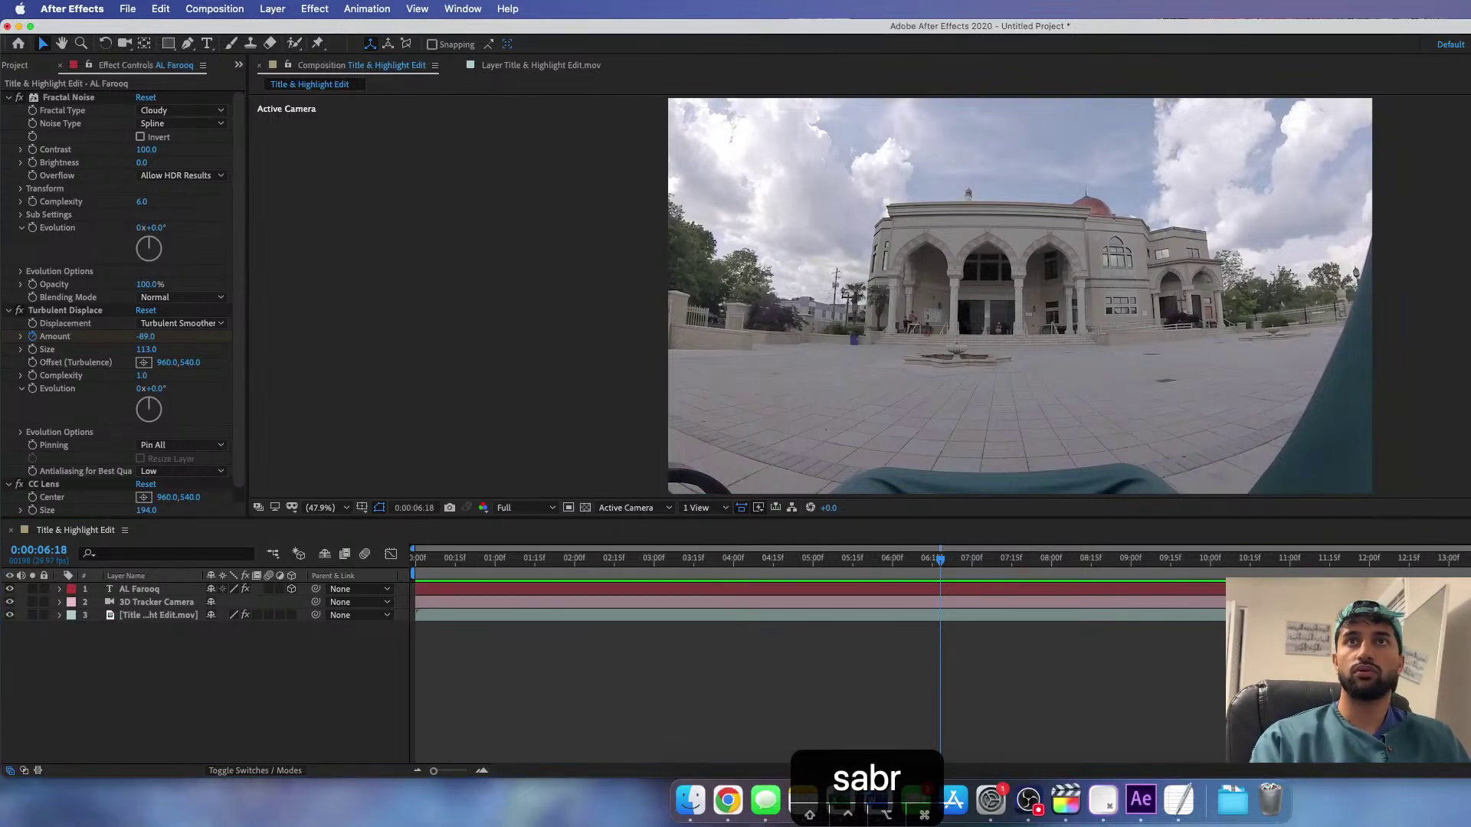
pyautogui.press('BackSpace')
pyautogui.write('er')
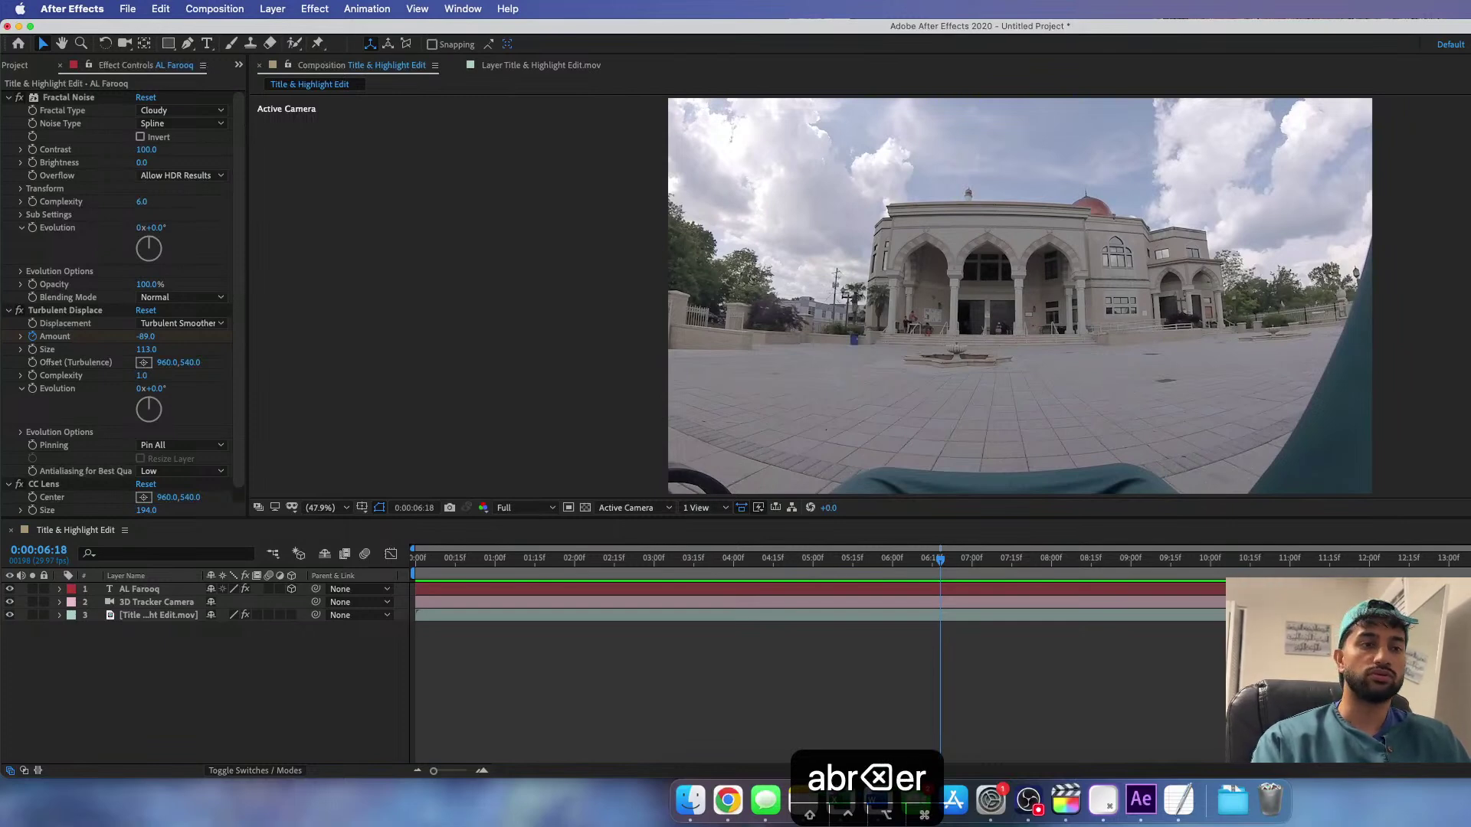
pyautogui.press('BackSpace')
pyautogui.press('BackSpace')
pyautogui.press('BackSpace')
pyautogui.press('BackSpace')
pyautogui.press('BackSpace')
pyautogui.press('BackSpace')
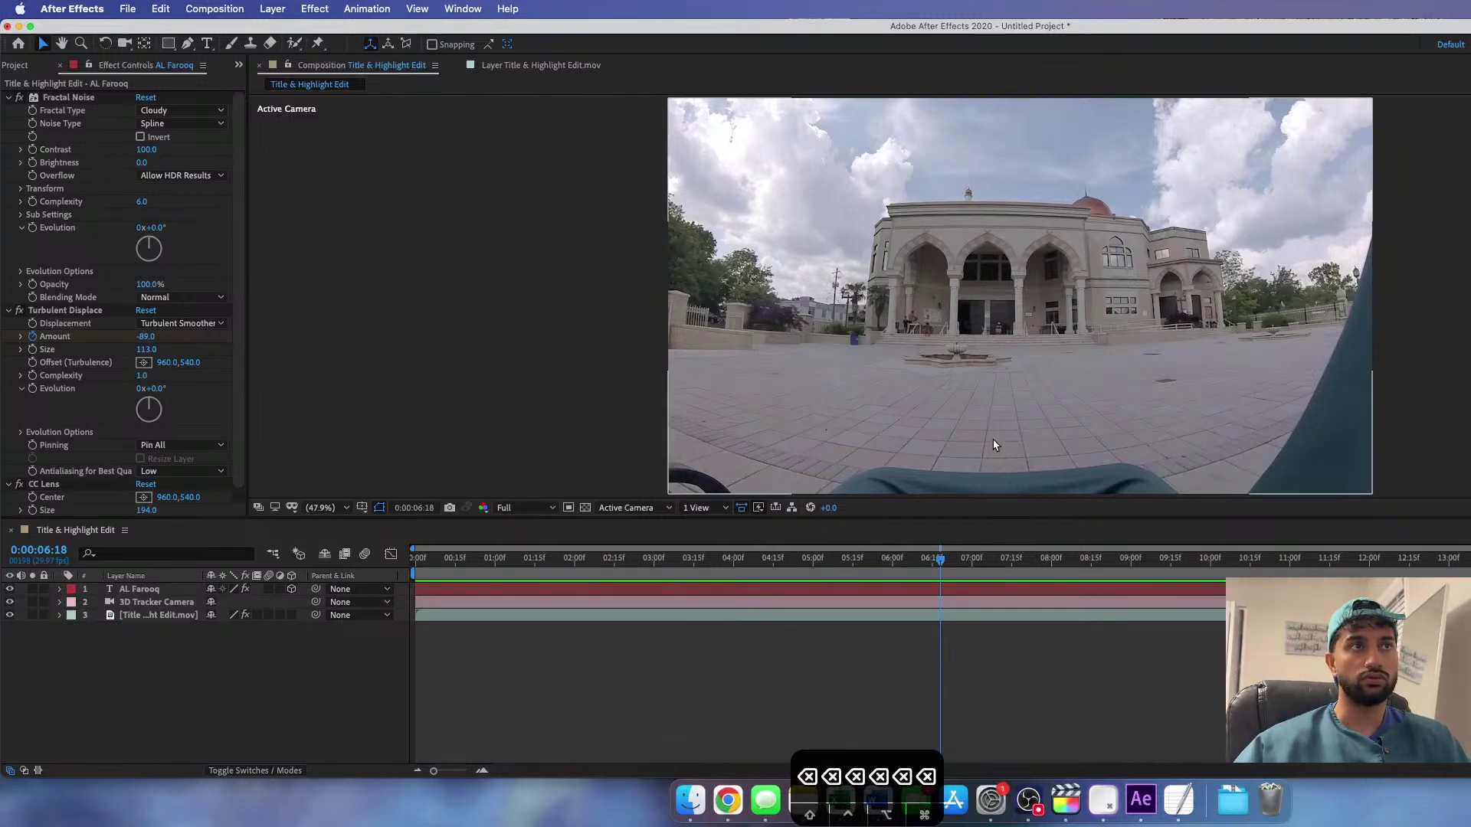
# - Save the After Effects project as Title & Highlight.aep inside the Al Farooq folder on the ASB drive
pyautogui.click(780, 593)
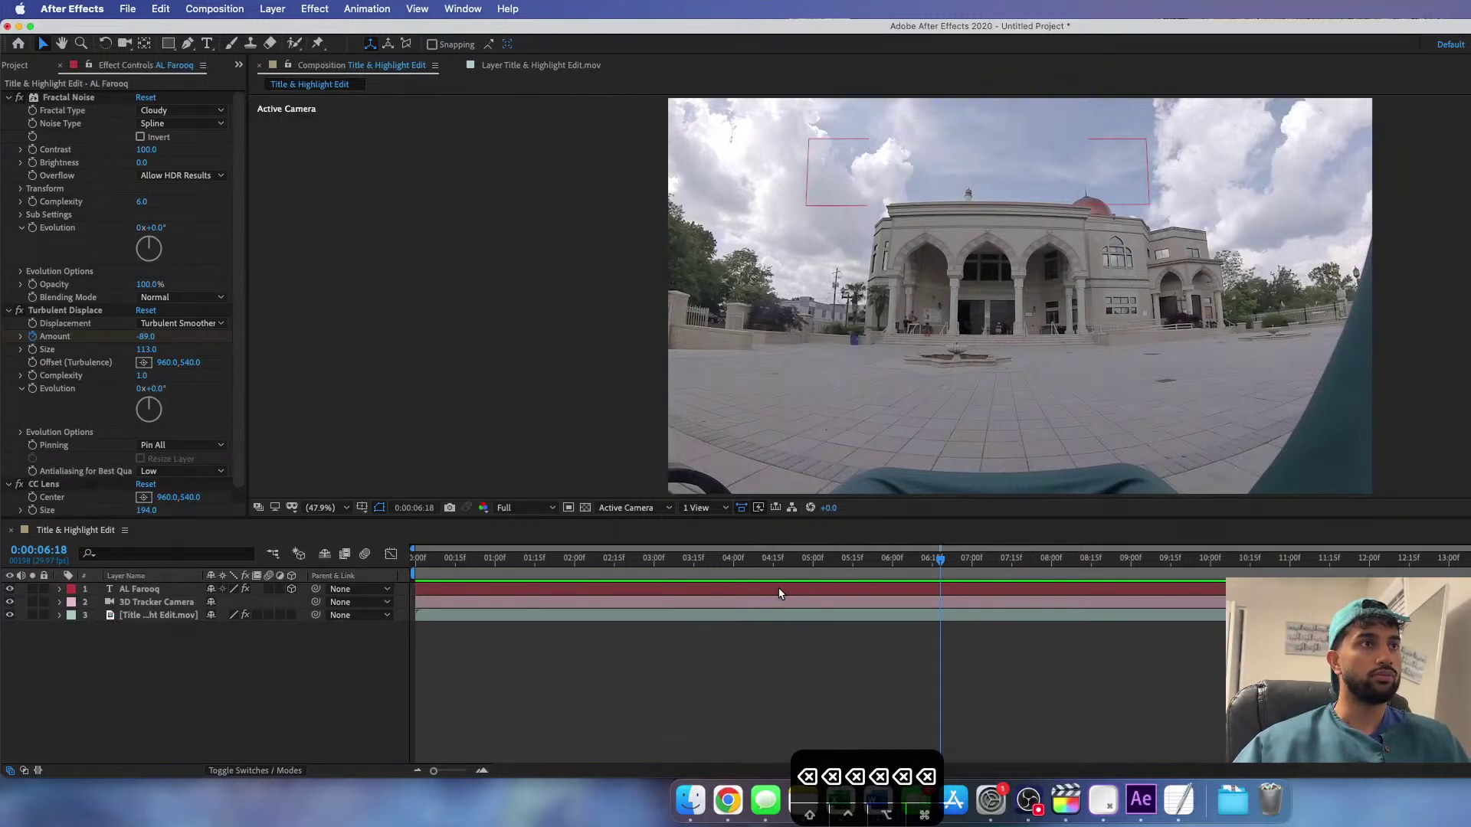
pyautogui.press('super+s')
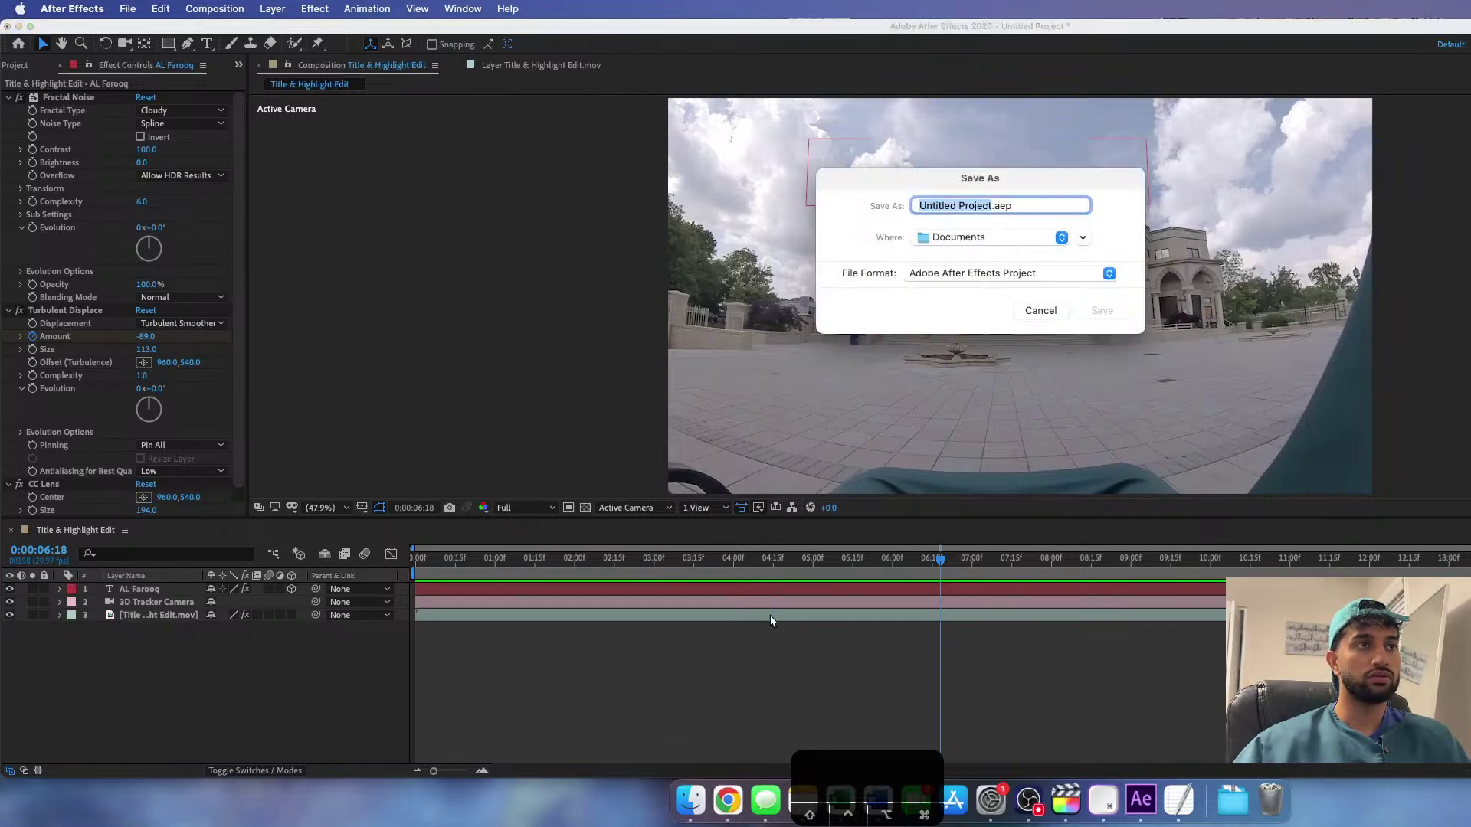
pyautogui.write('Title W')
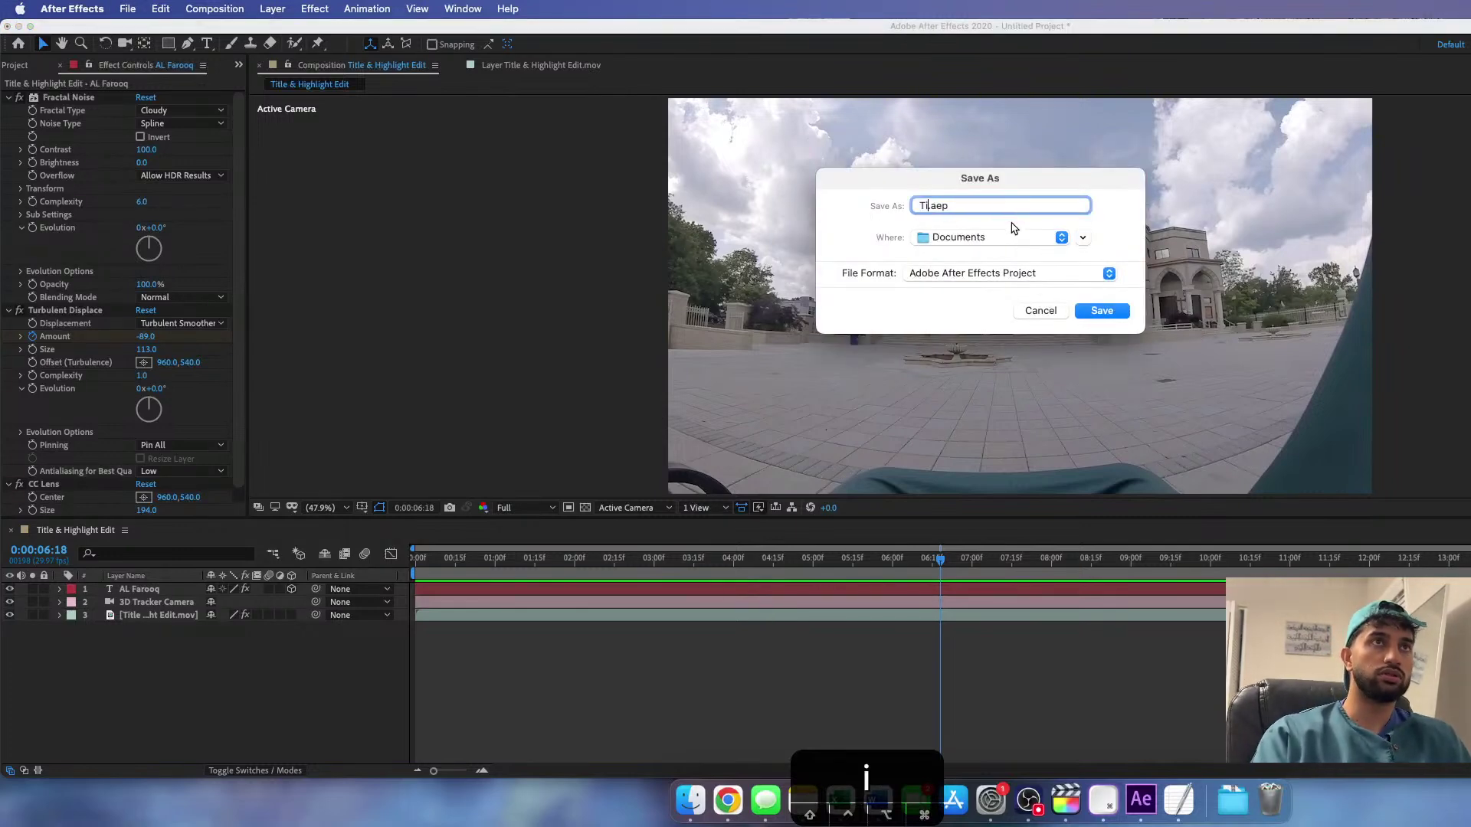
pyautogui.press('BackSpace')
pyautogui.write('& High')
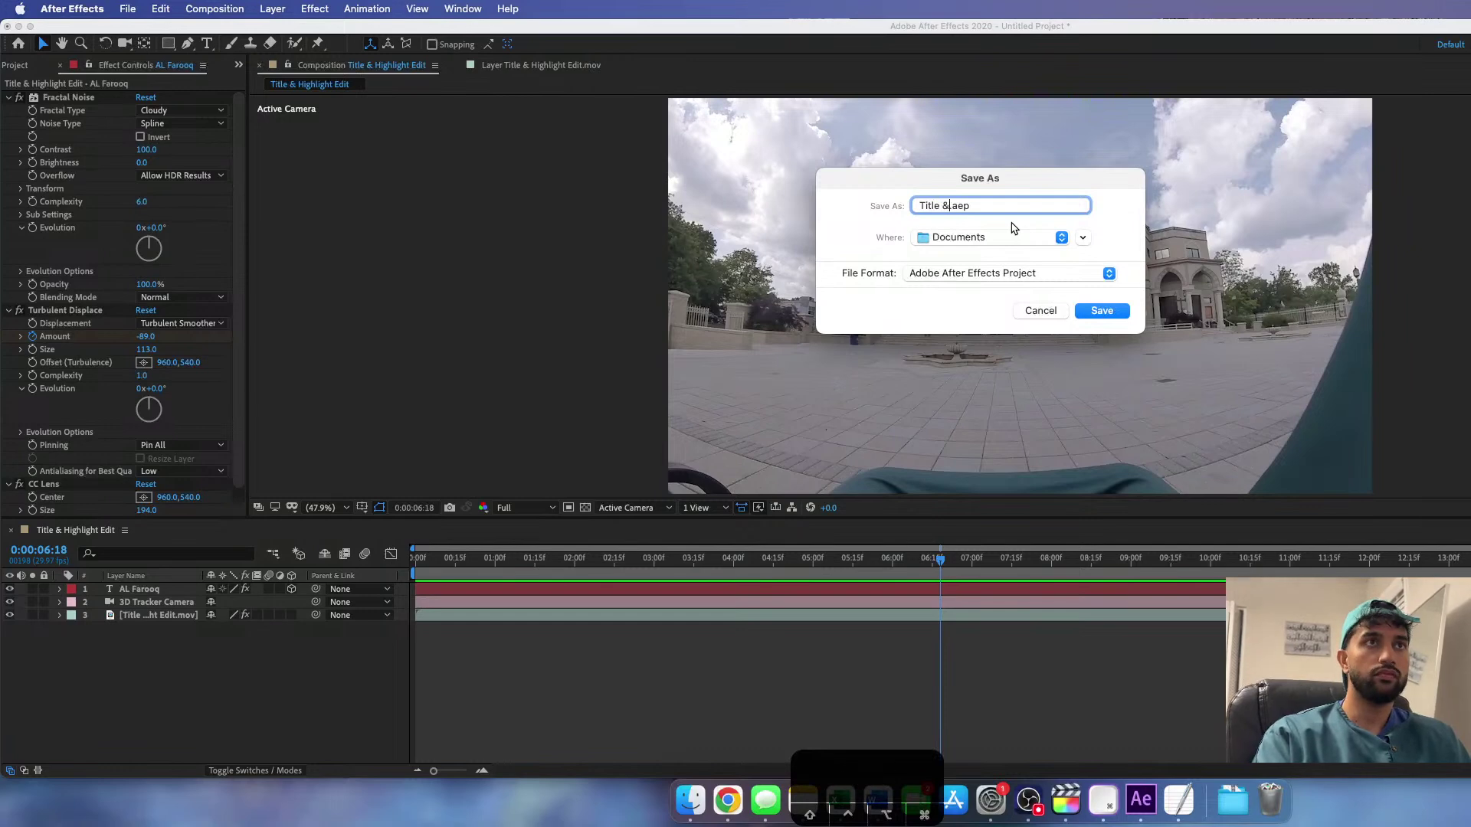
pyautogui.write('light')
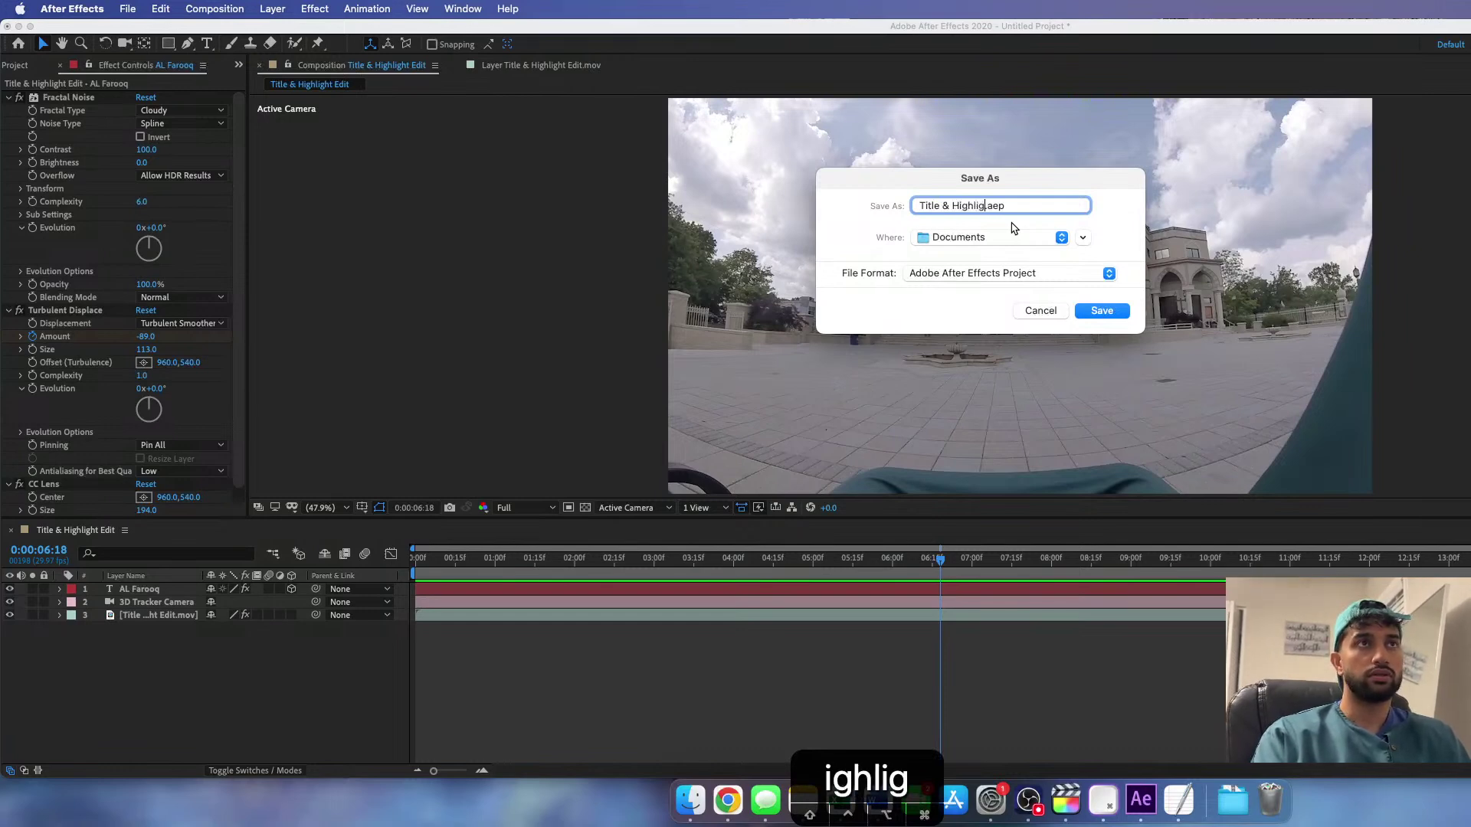
pyautogui.click(1084, 240)
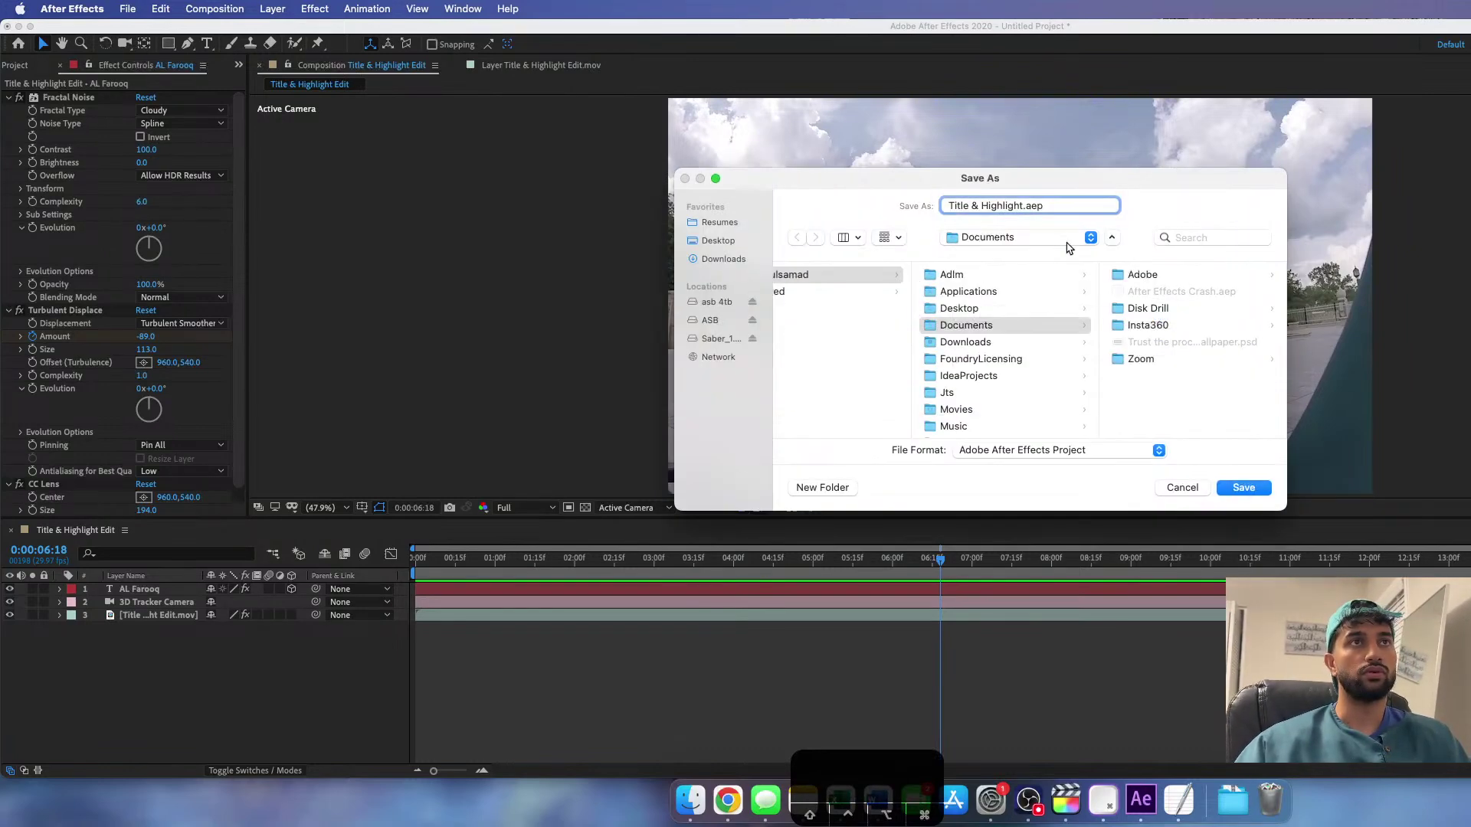
pyautogui.hscroll(-5, 843, 320)
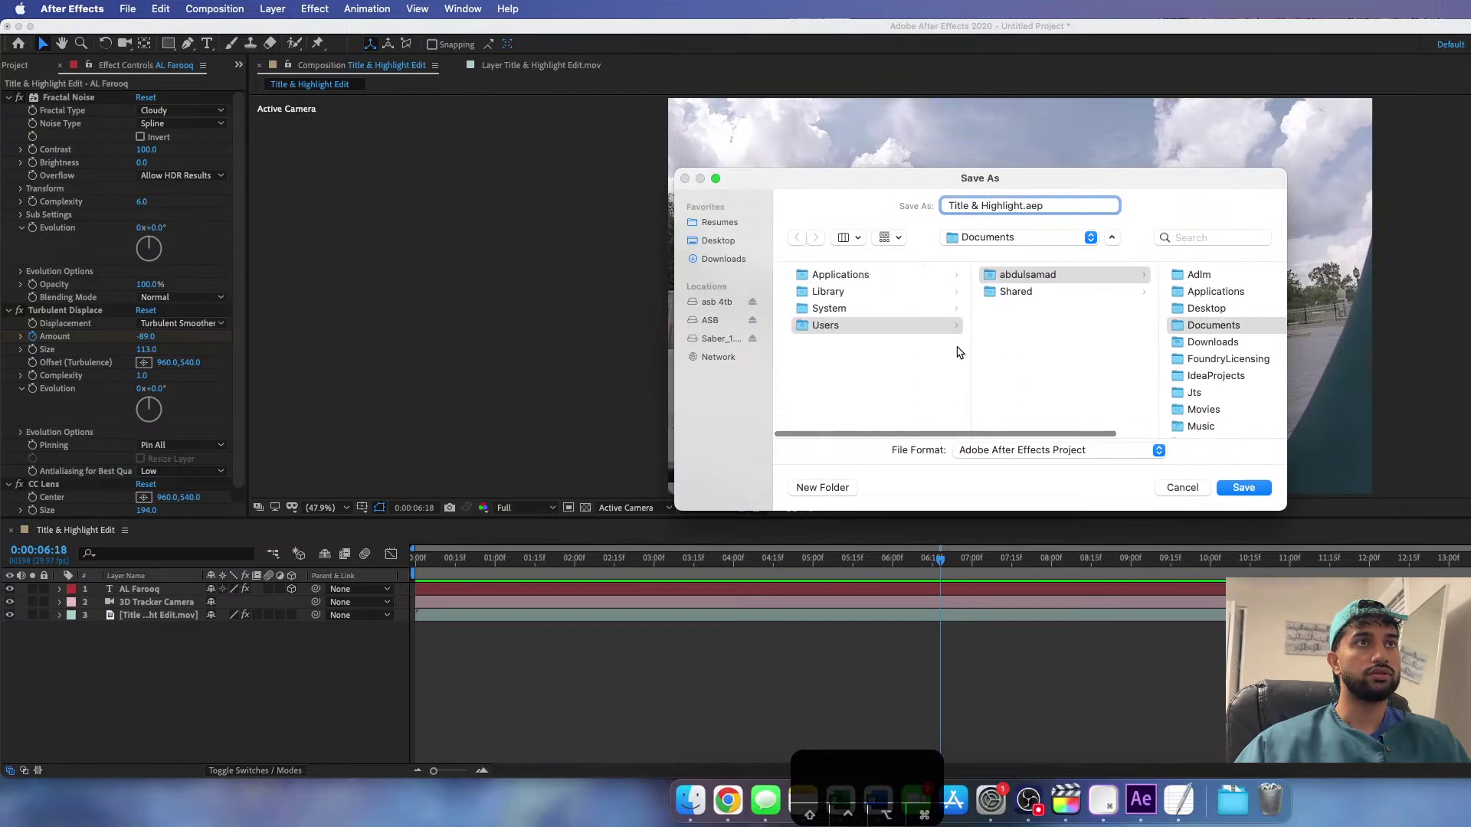
pyautogui.click(712, 320)
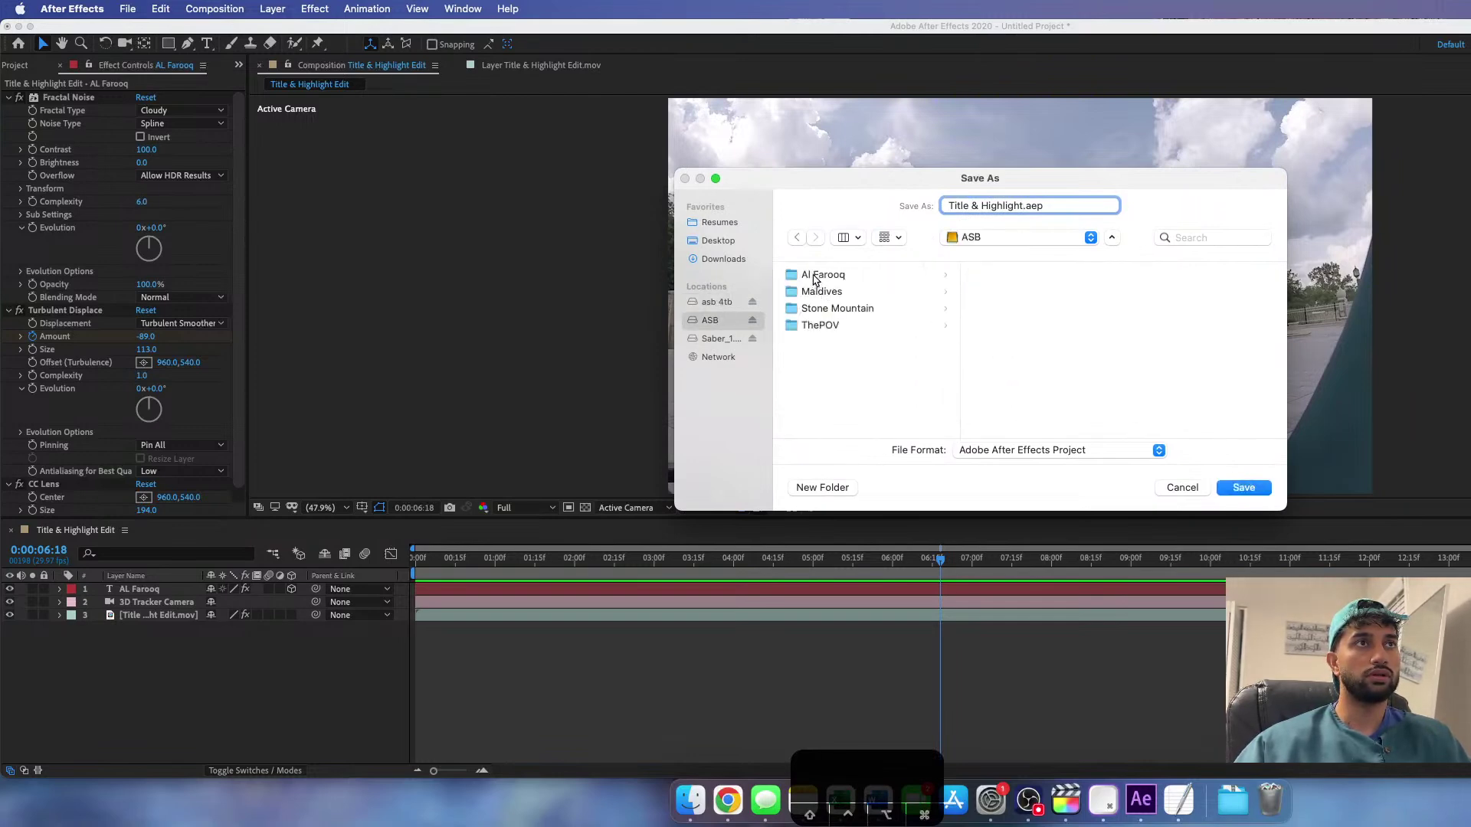
pyautogui.click(822, 275)
pyautogui.click(985, 274)
pyautogui.click(1243, 488)
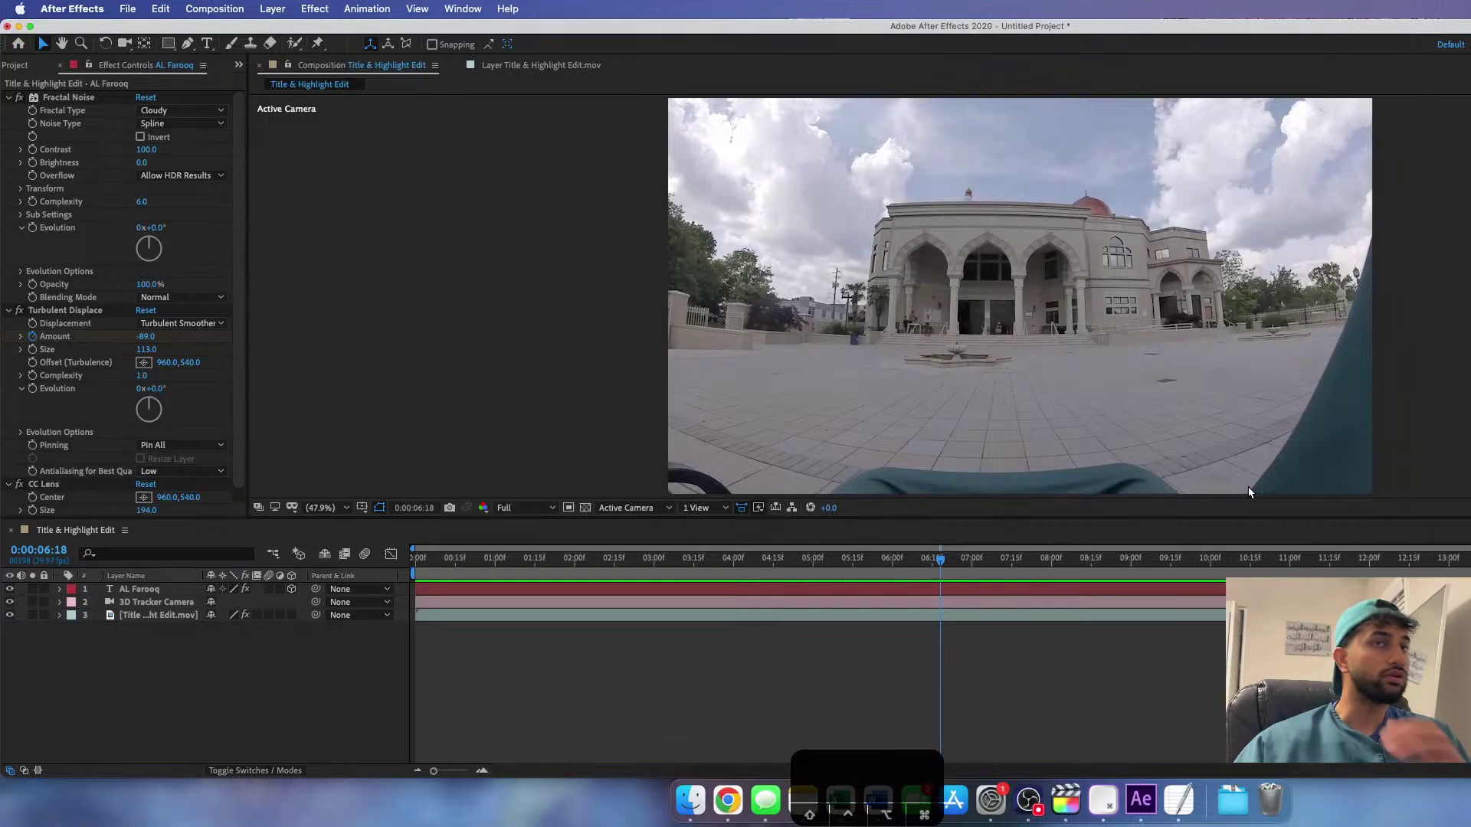